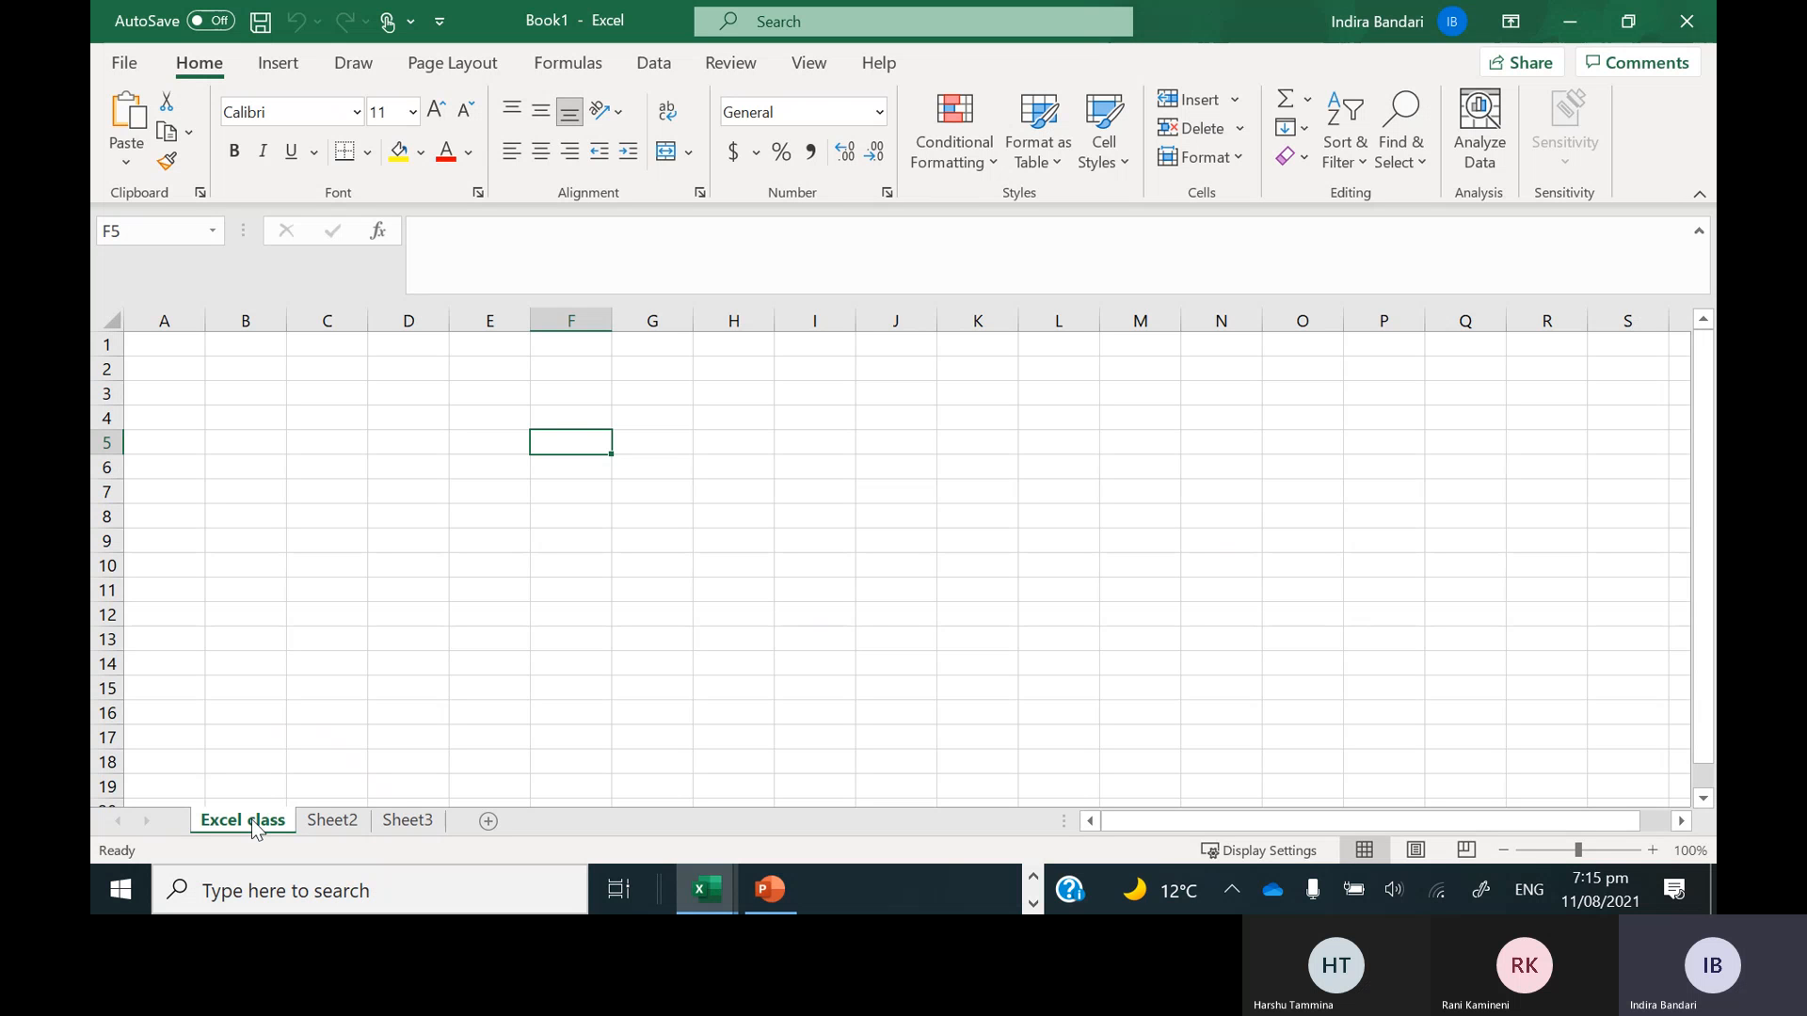
# Move the Excel class sheet to the end, after Sheet3, and hide it
pyautogui.moveTo(254, 828); pyautogui.dragTo(480, 802)
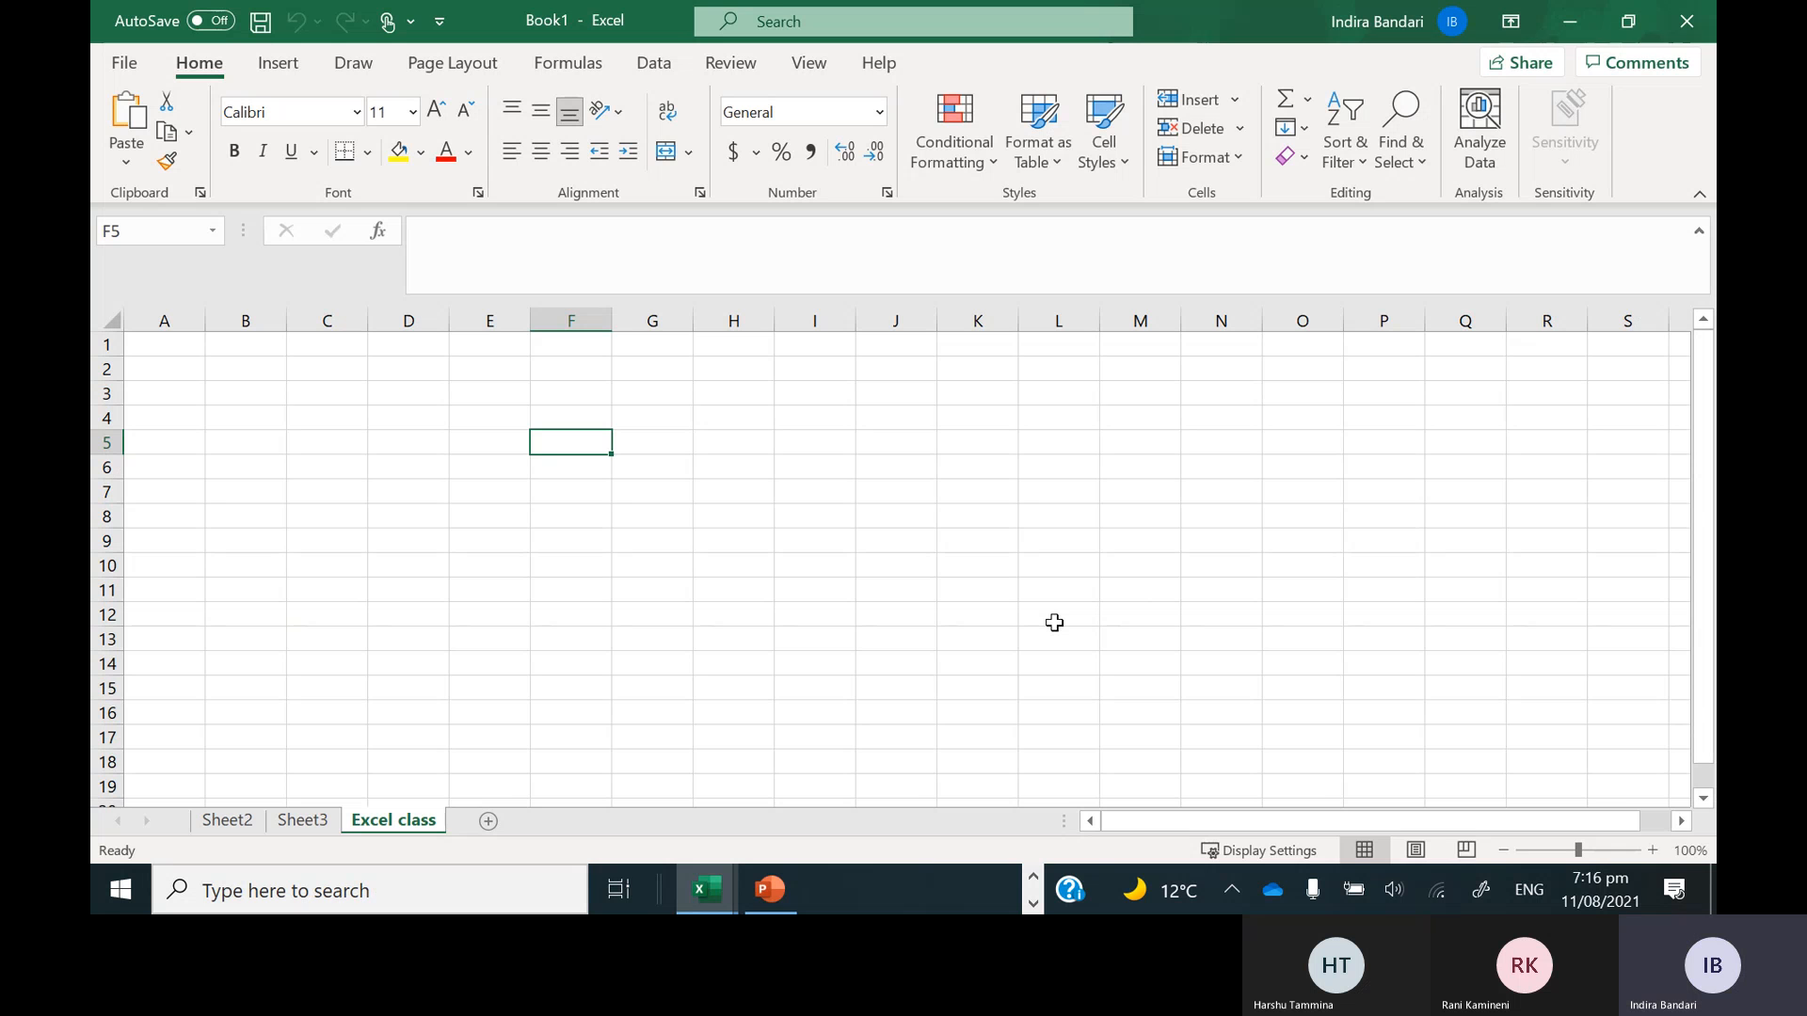
pyautogui.rightClick(411, 814)
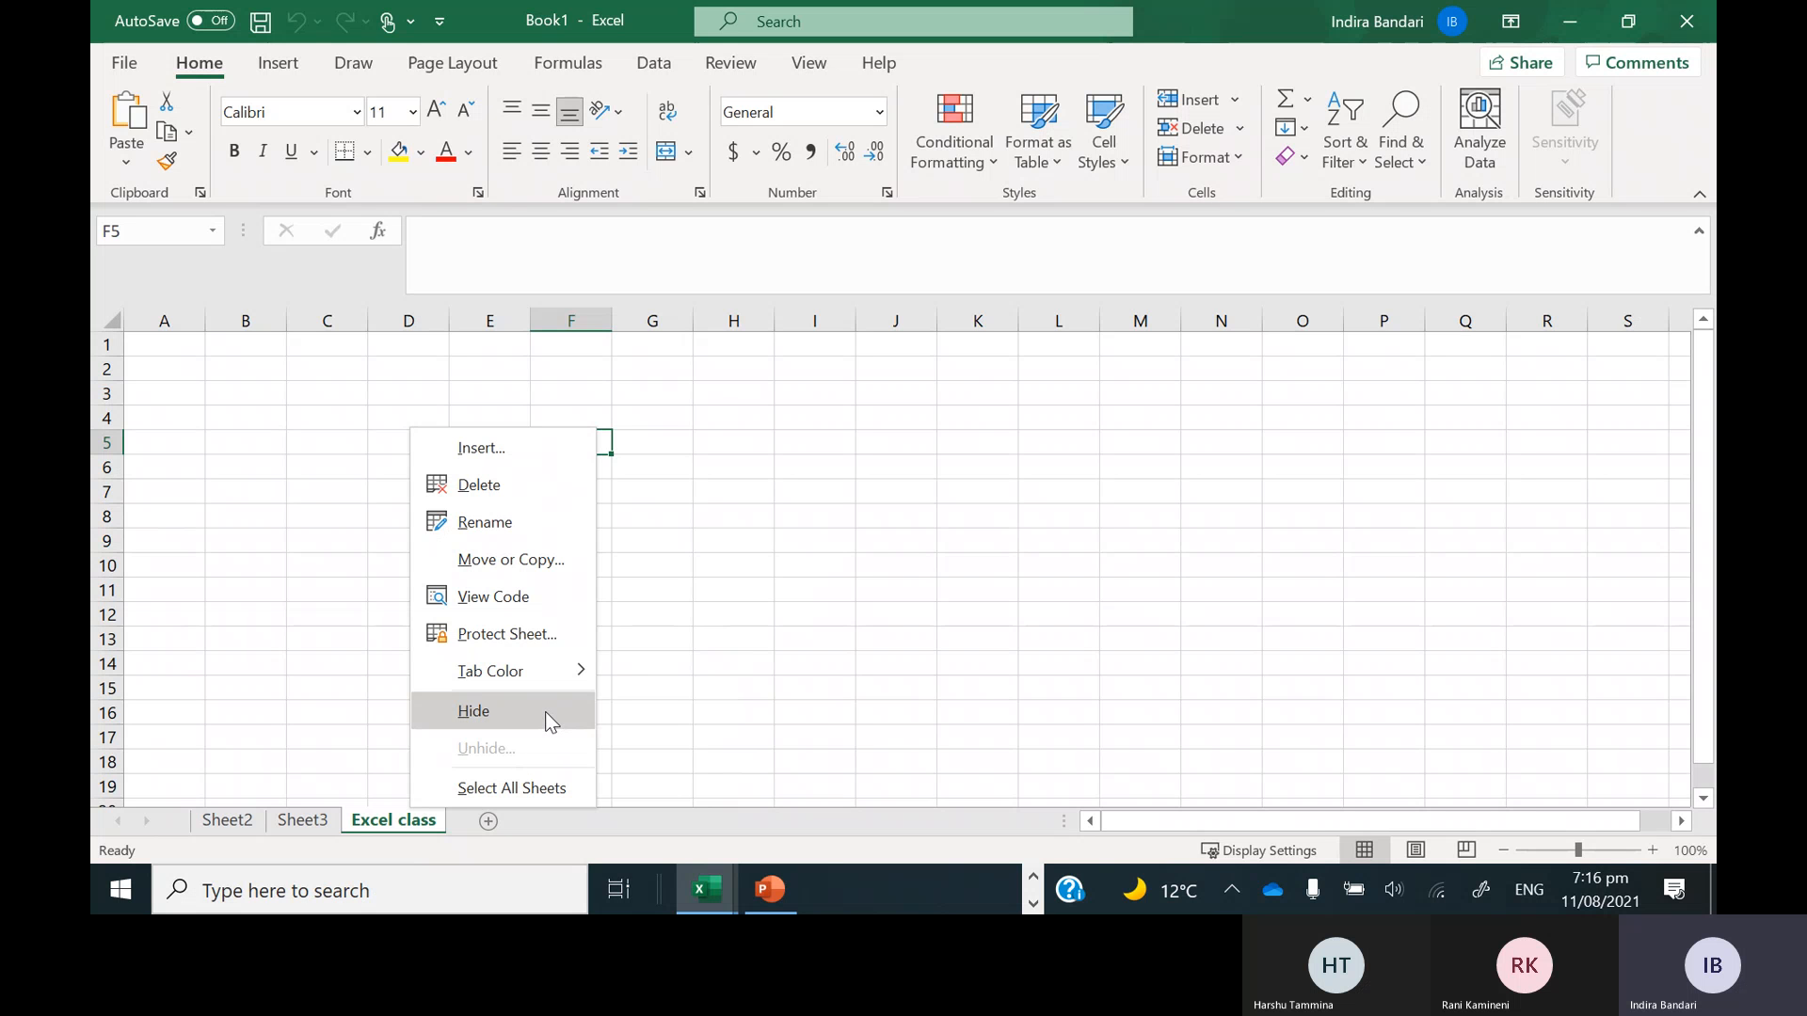
pyautogui.click(493, 709)
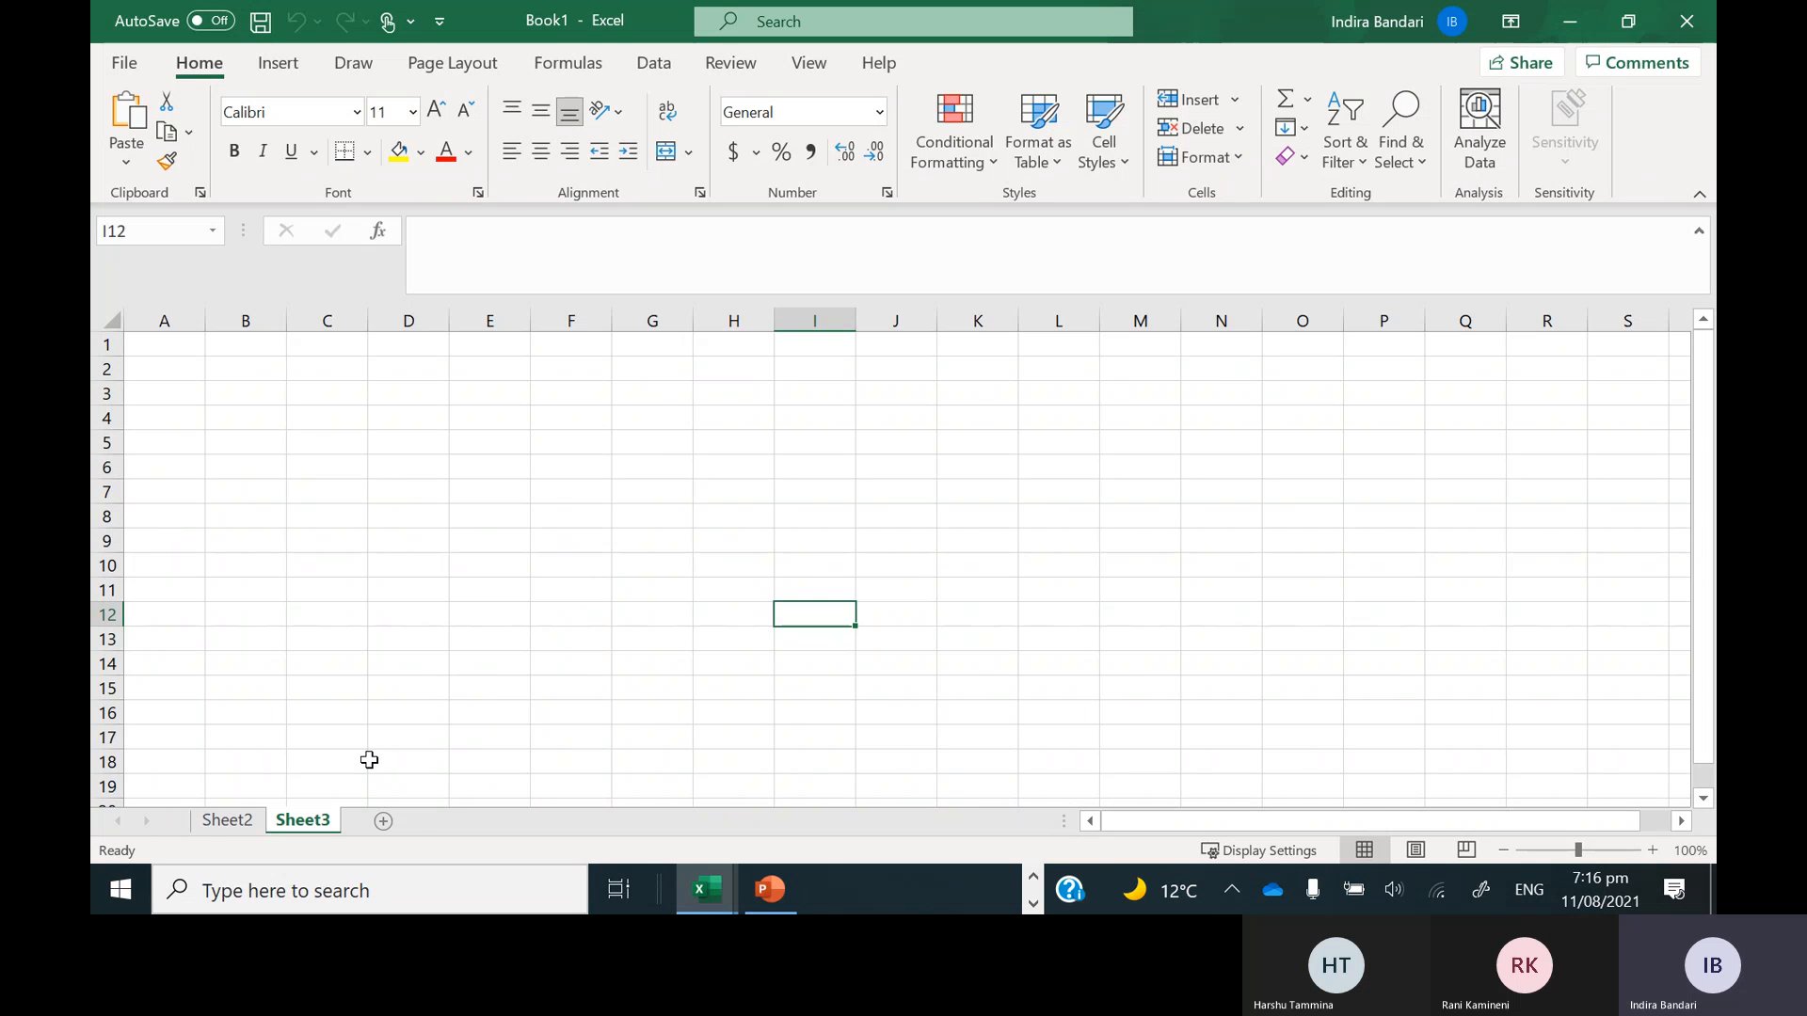
# Unhide the Excel class sheet
pyautogui.rightClick(321, 826)
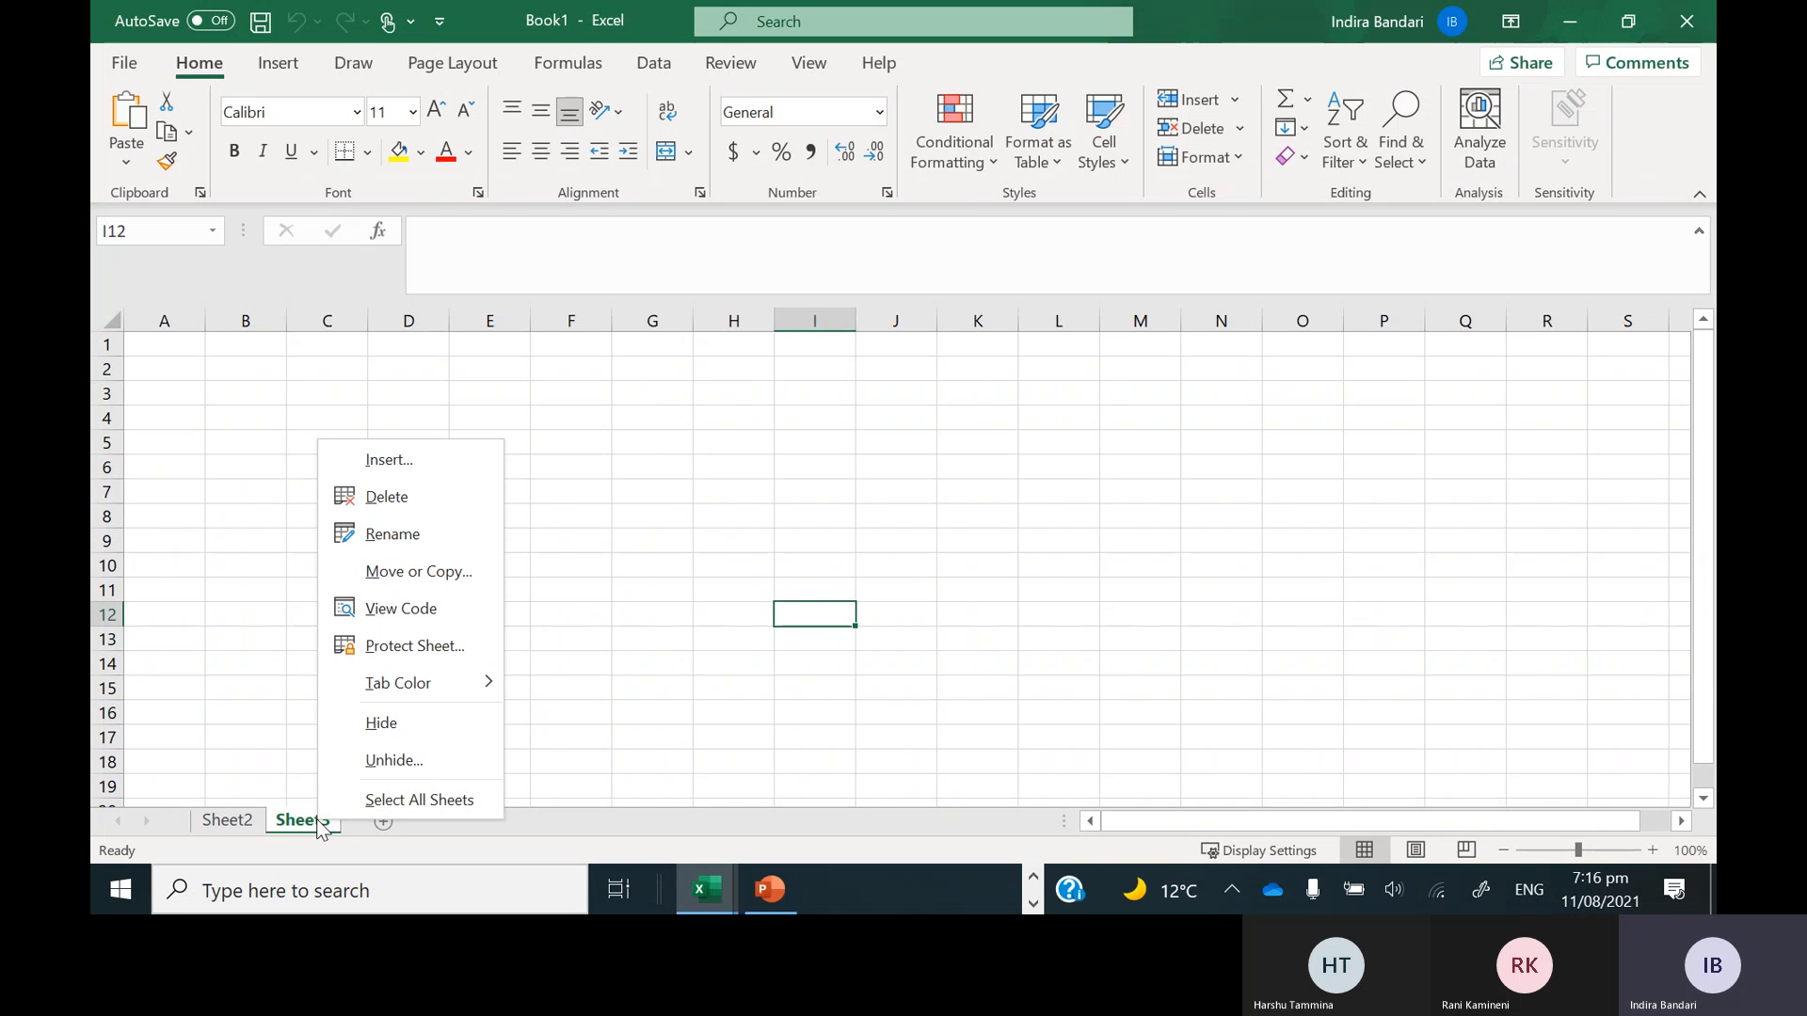
pyautogui.click(381, 760)
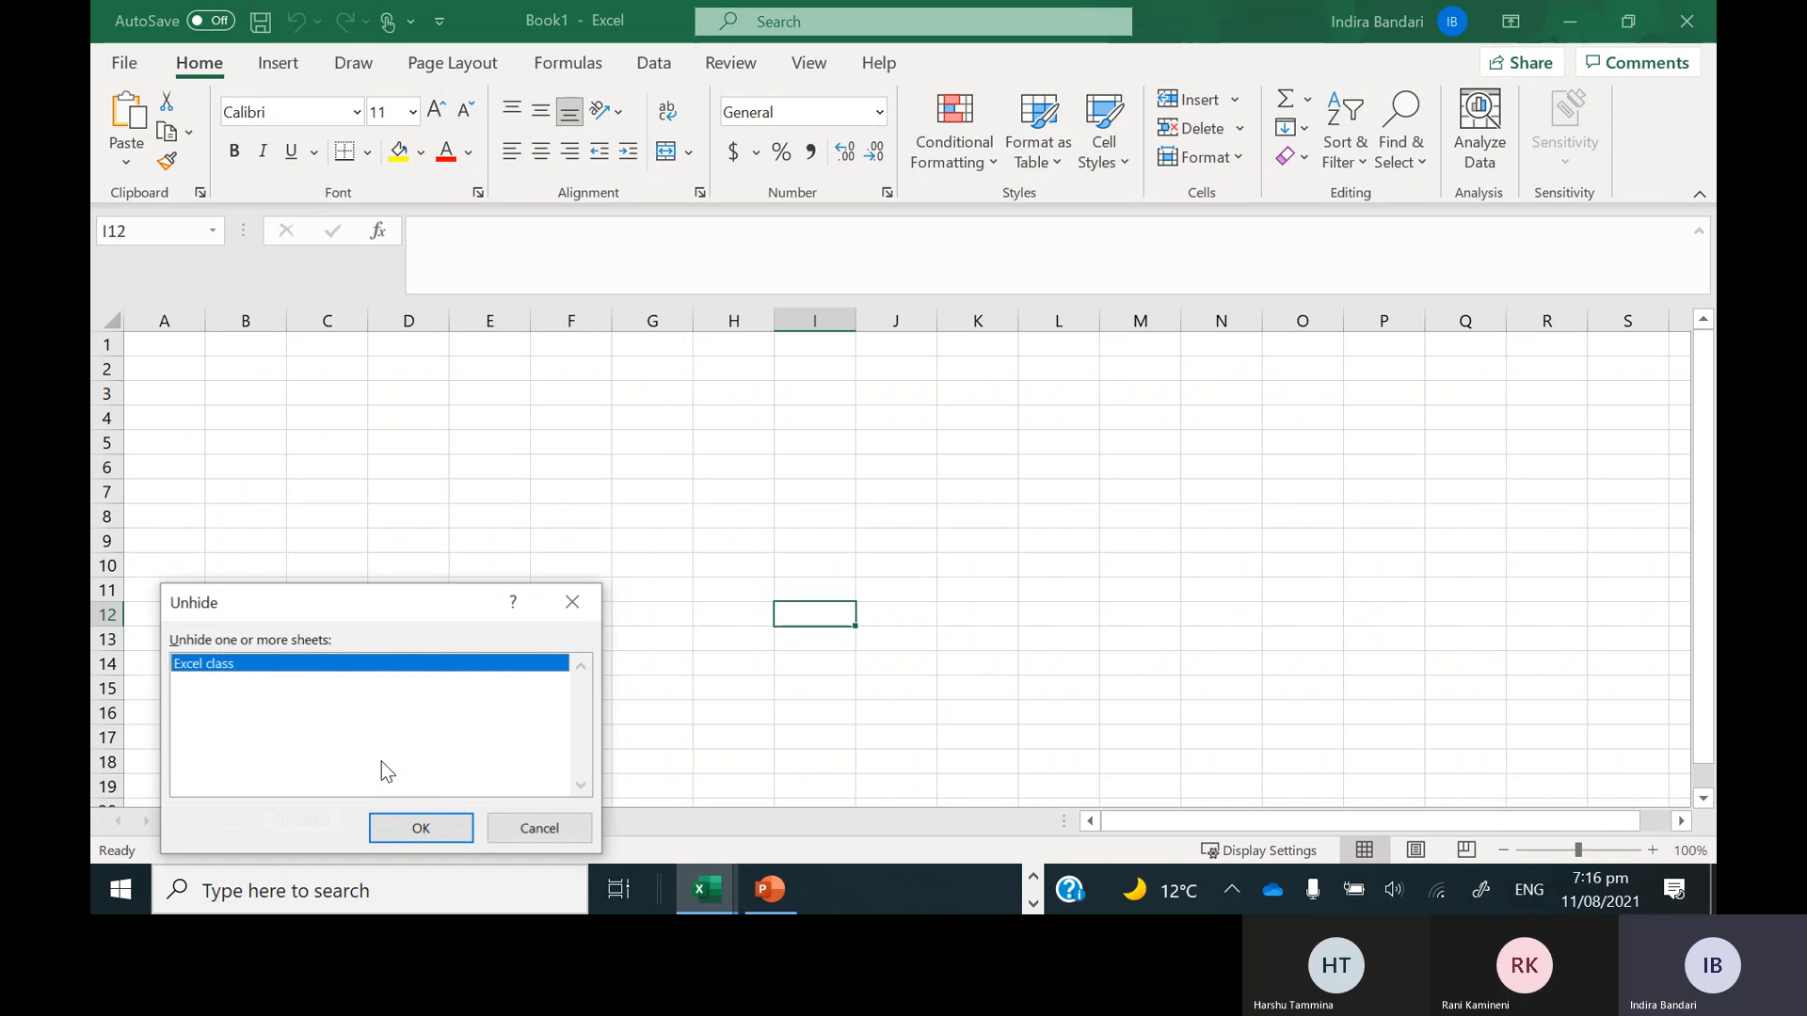
pyautogui.click(446, 829)
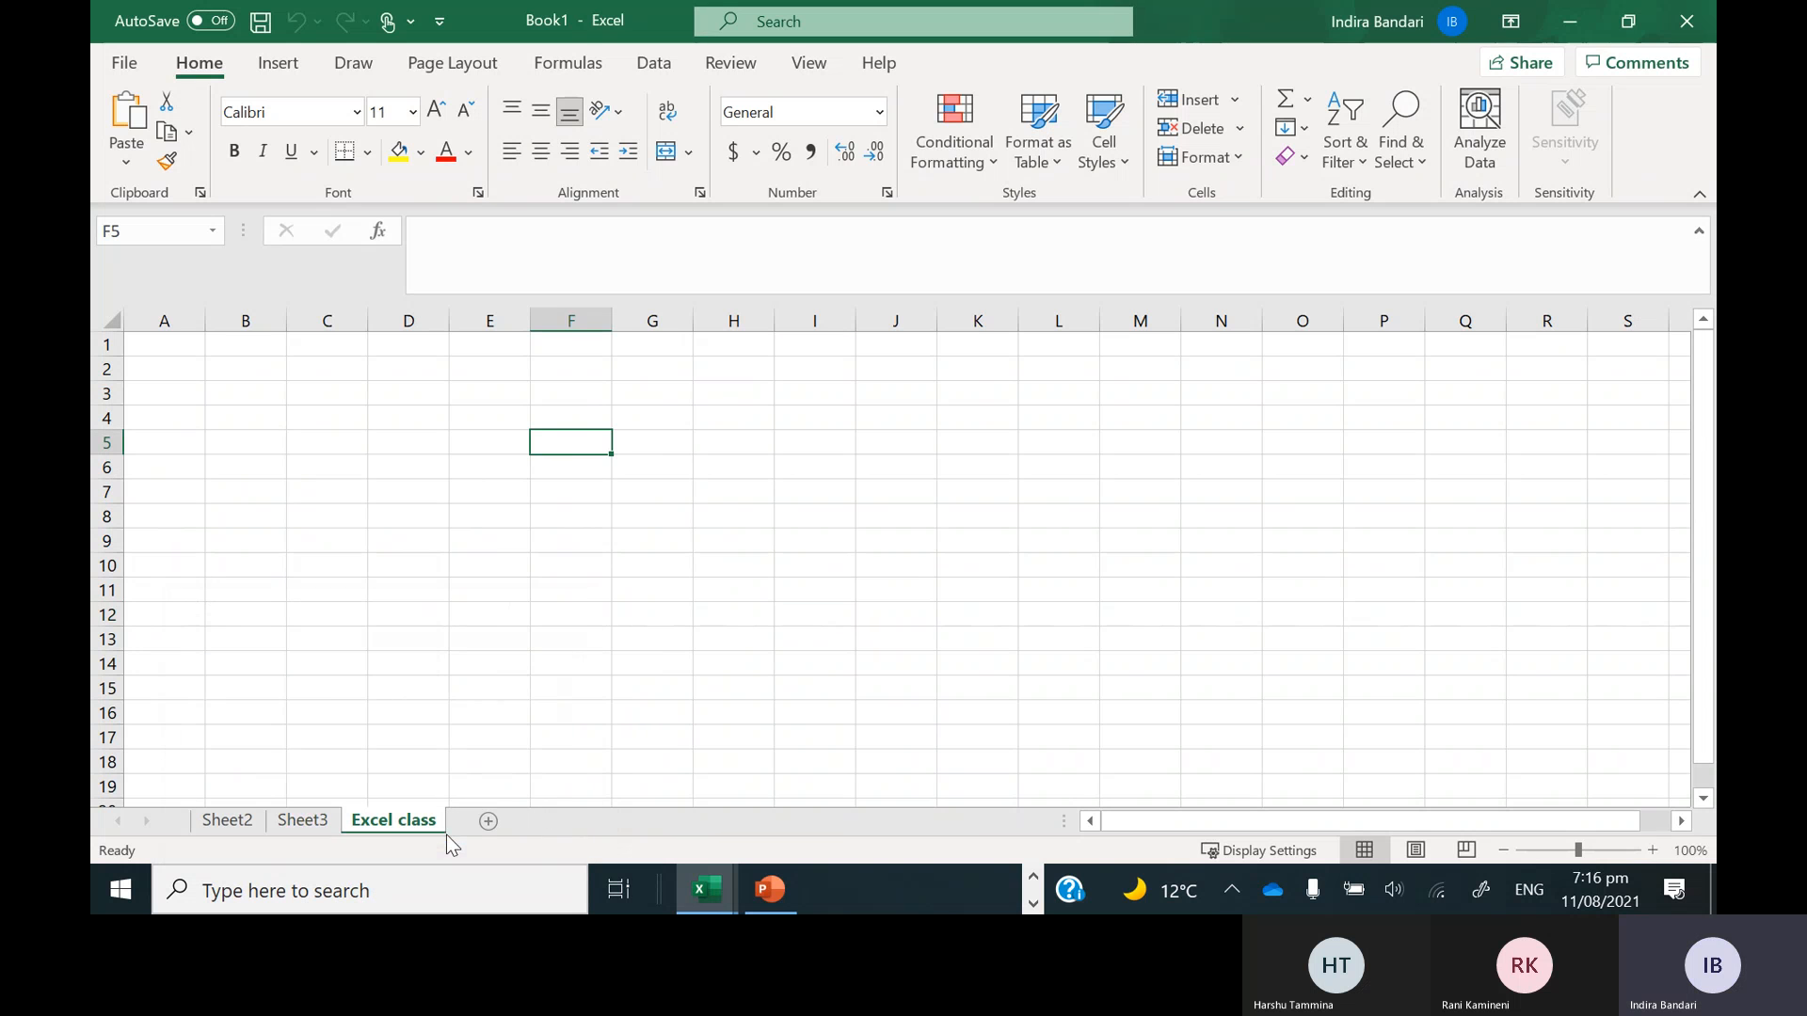
# Create a copy of the Excel class sheet within Book1, placed before Sheet2
pyautogui.rightClick(387, 827)
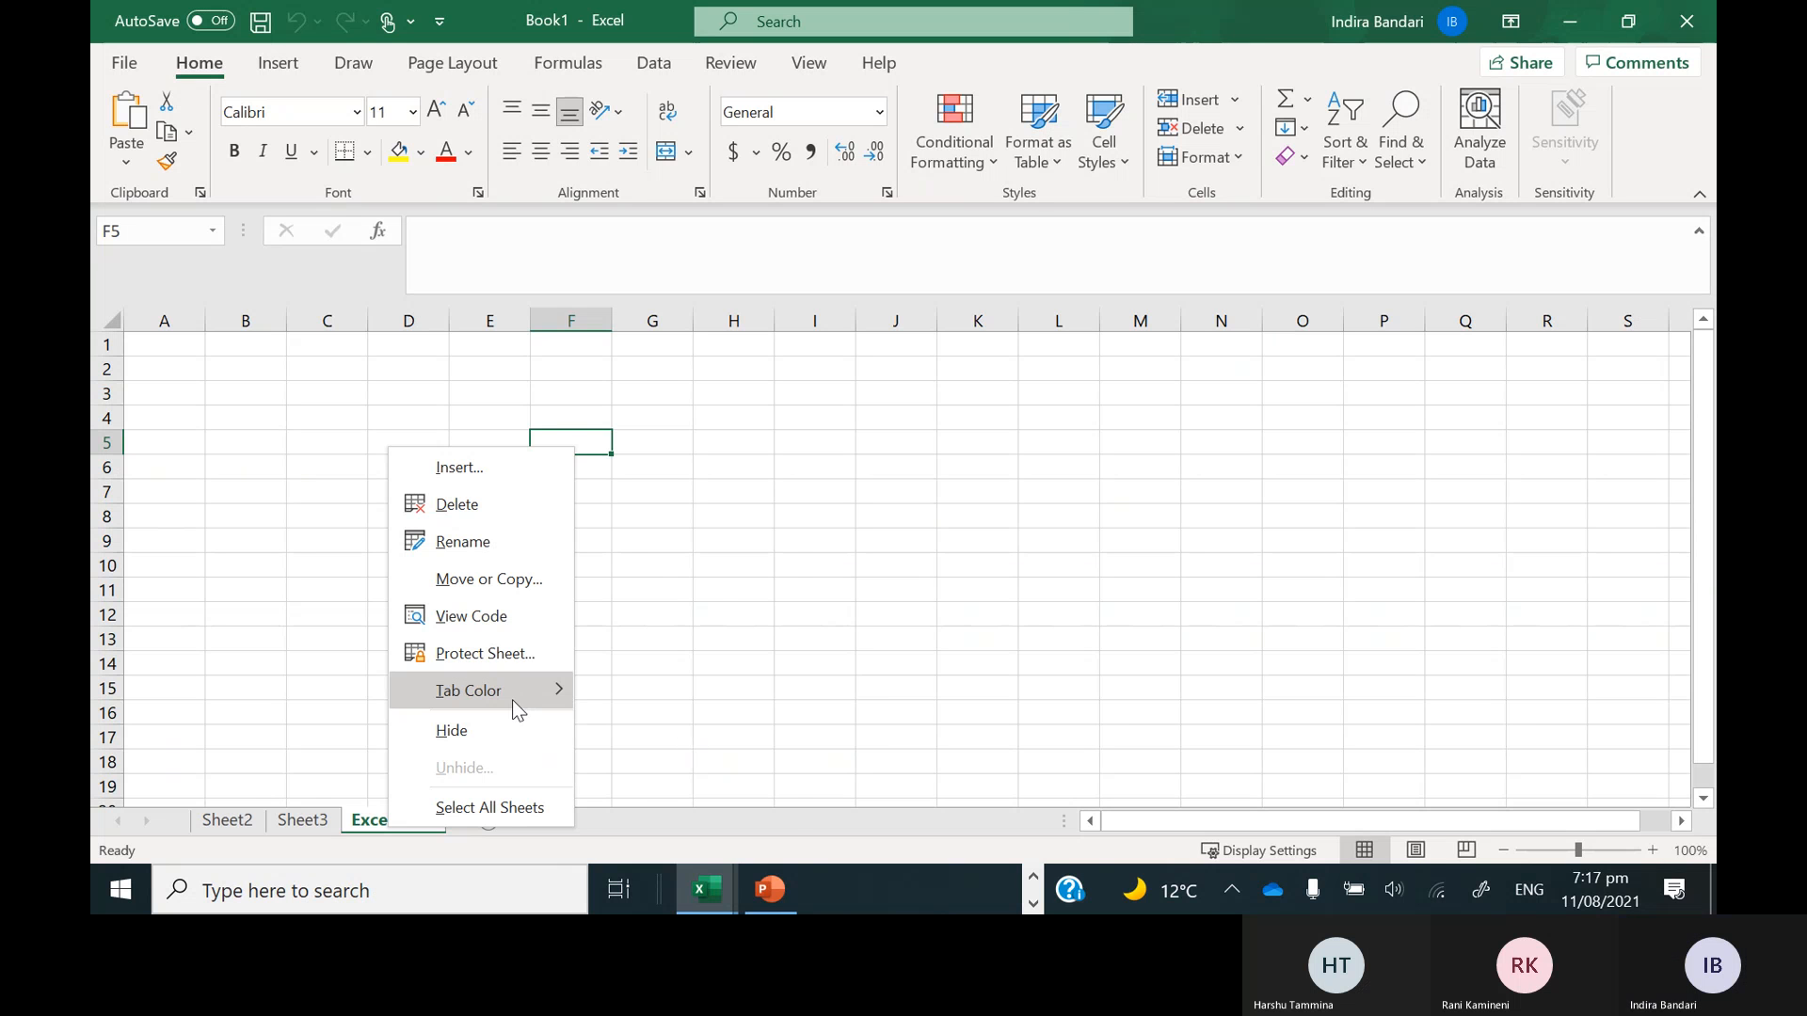
pyautogui.moveTo(513, 702)
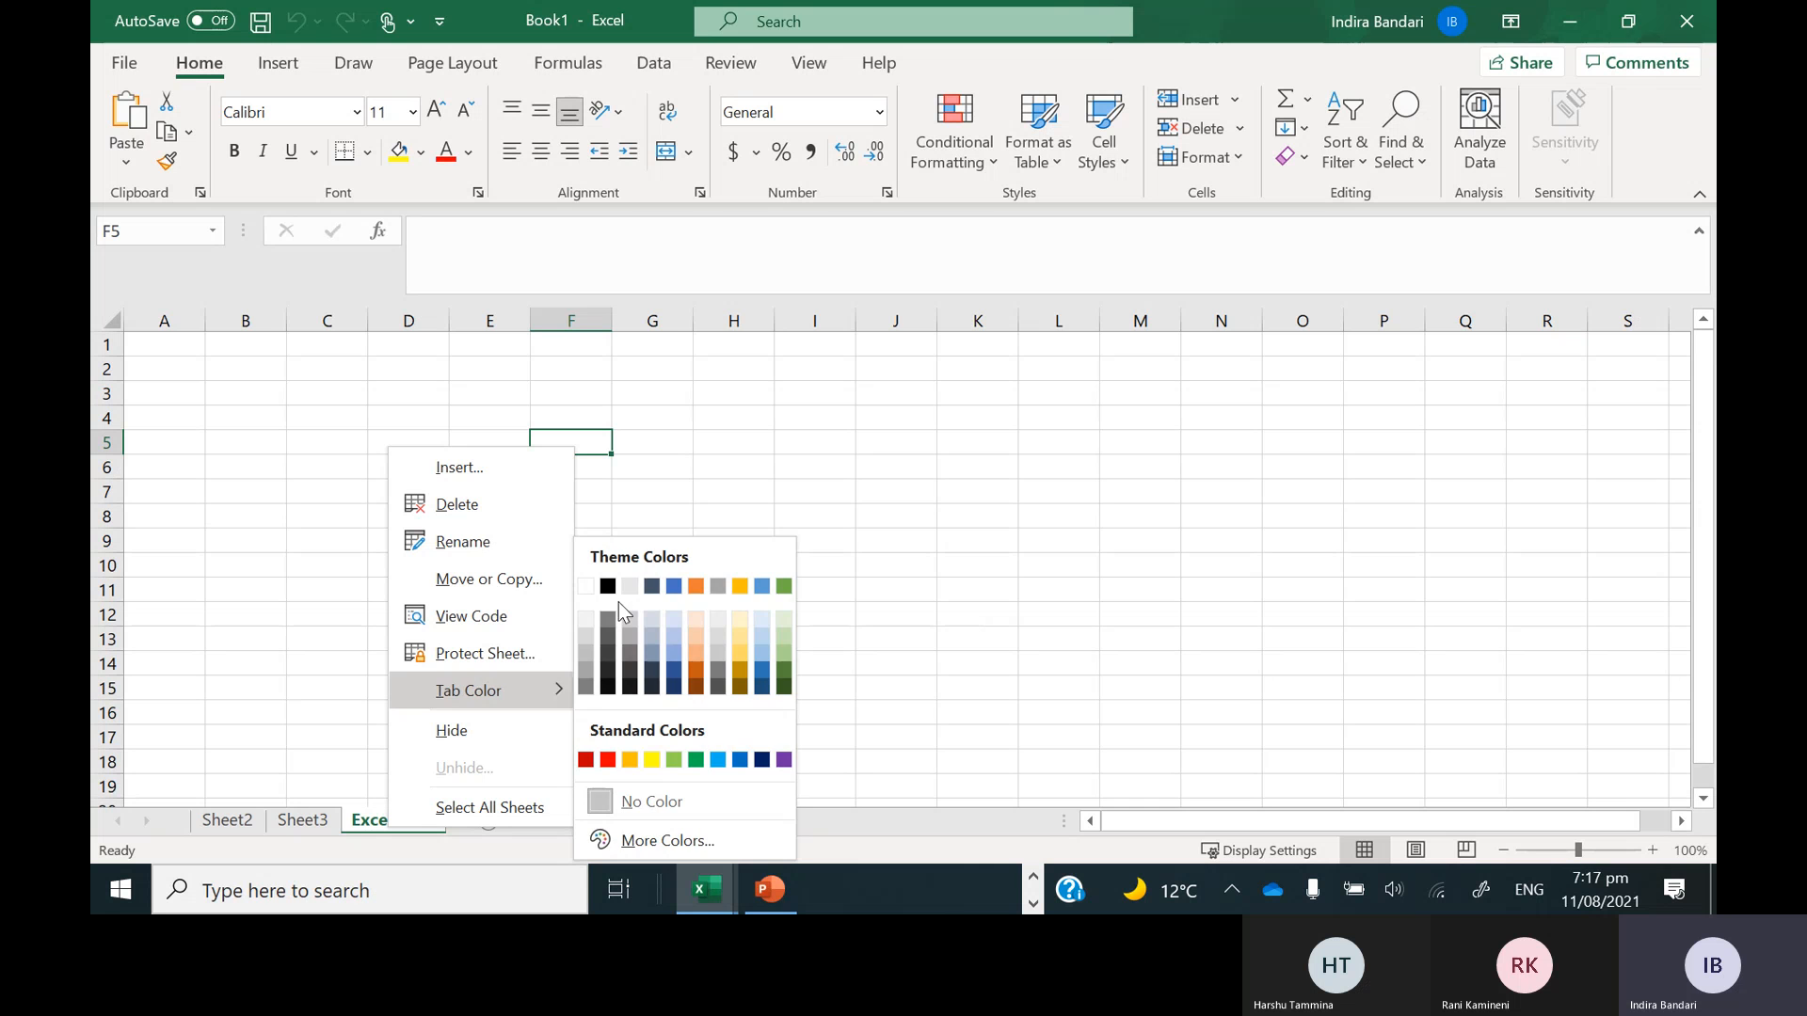
pyautogui.click(524, 591)
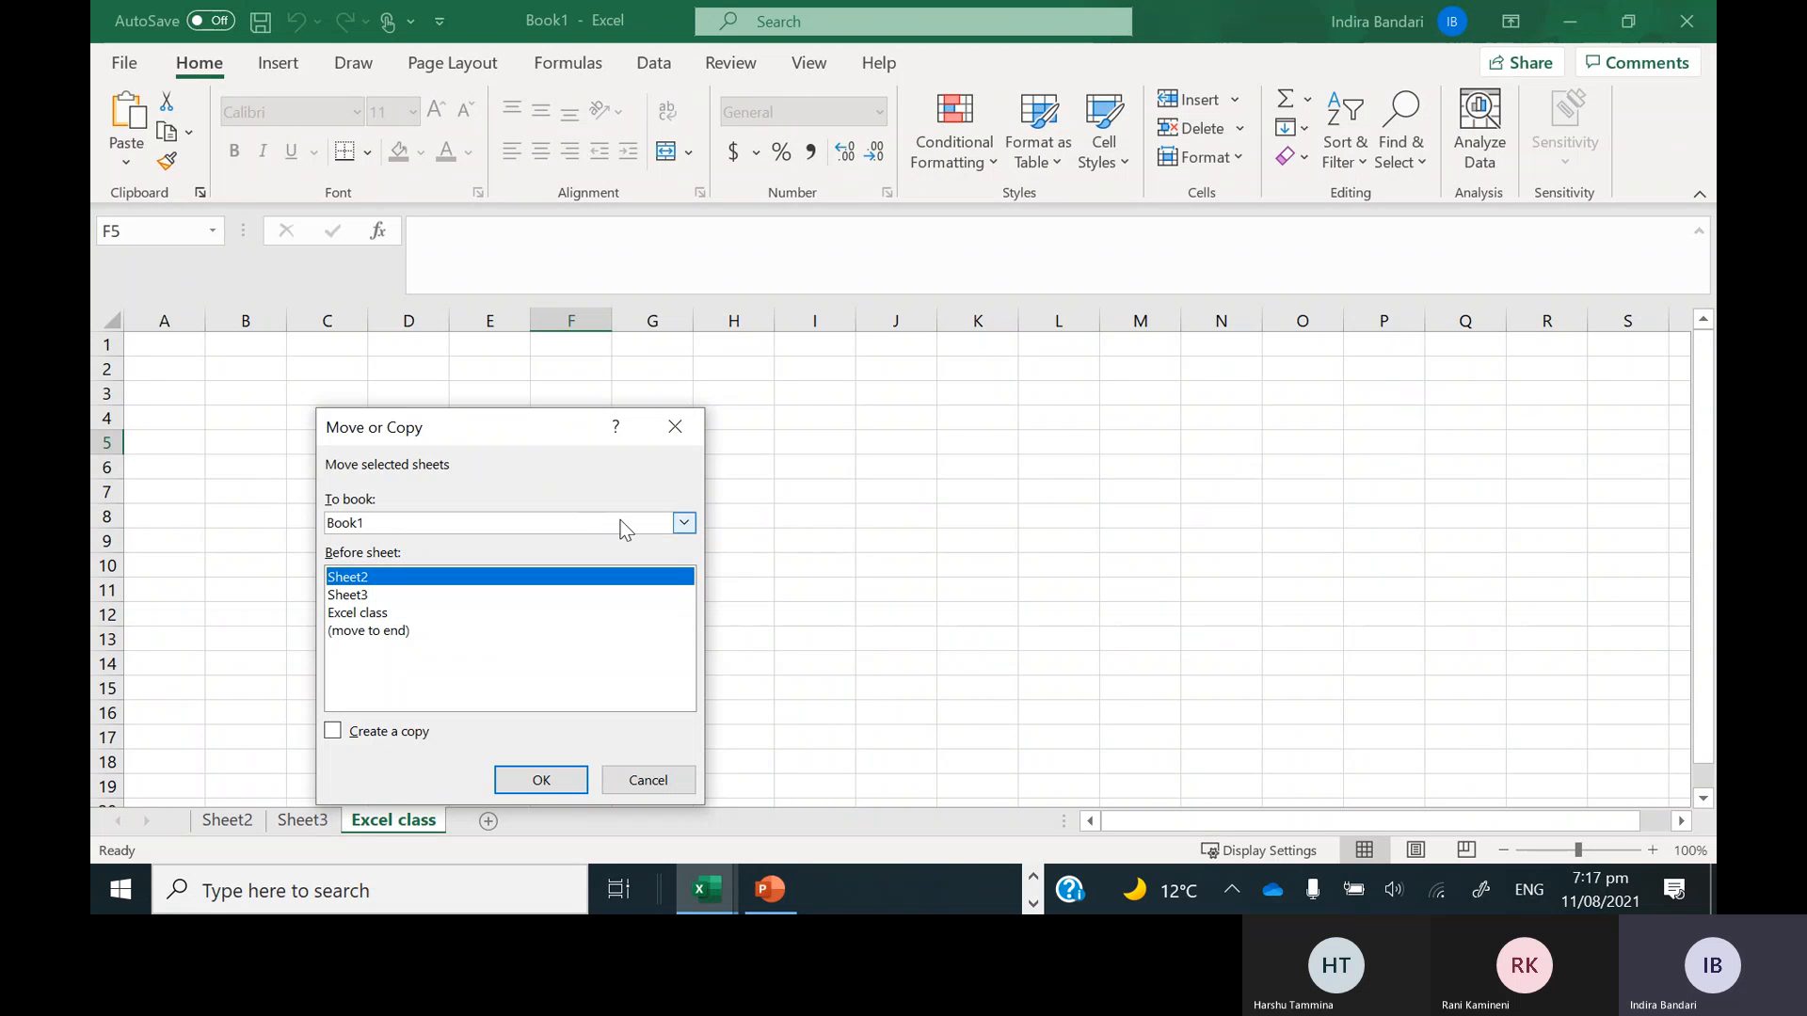
pyautogui.click(684, 523)
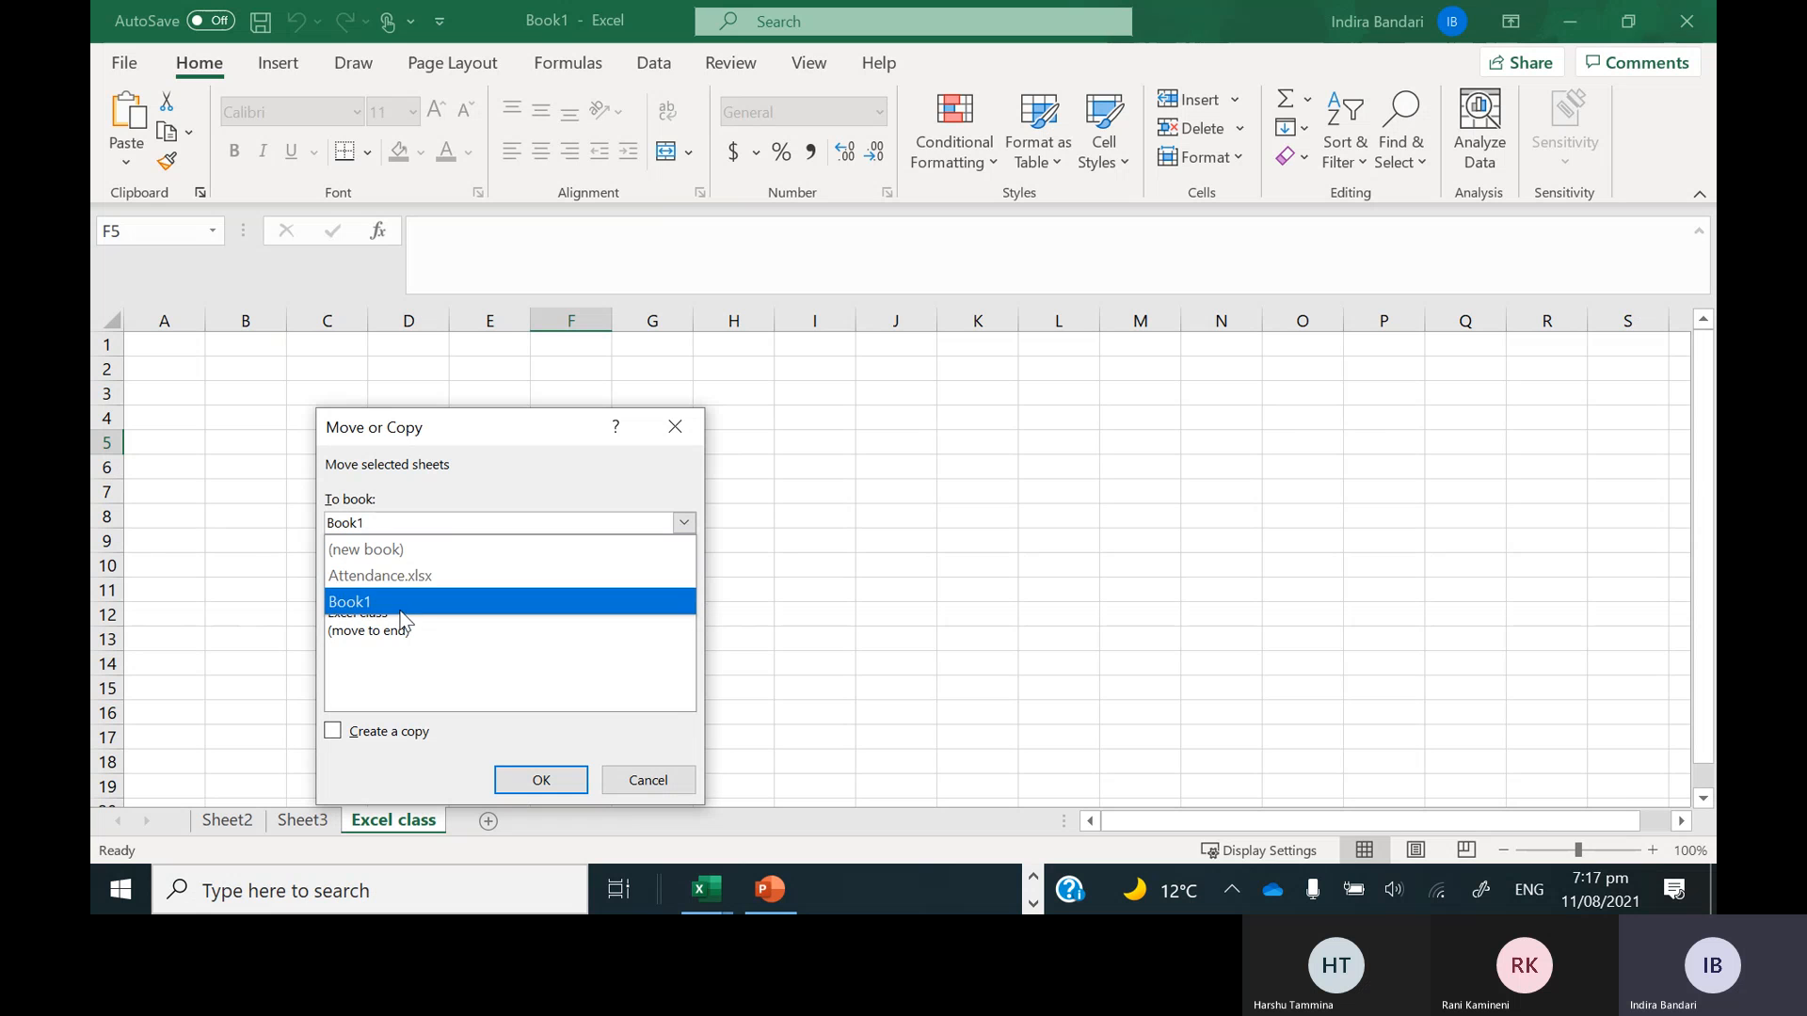
pyautogui.click(381, 576)
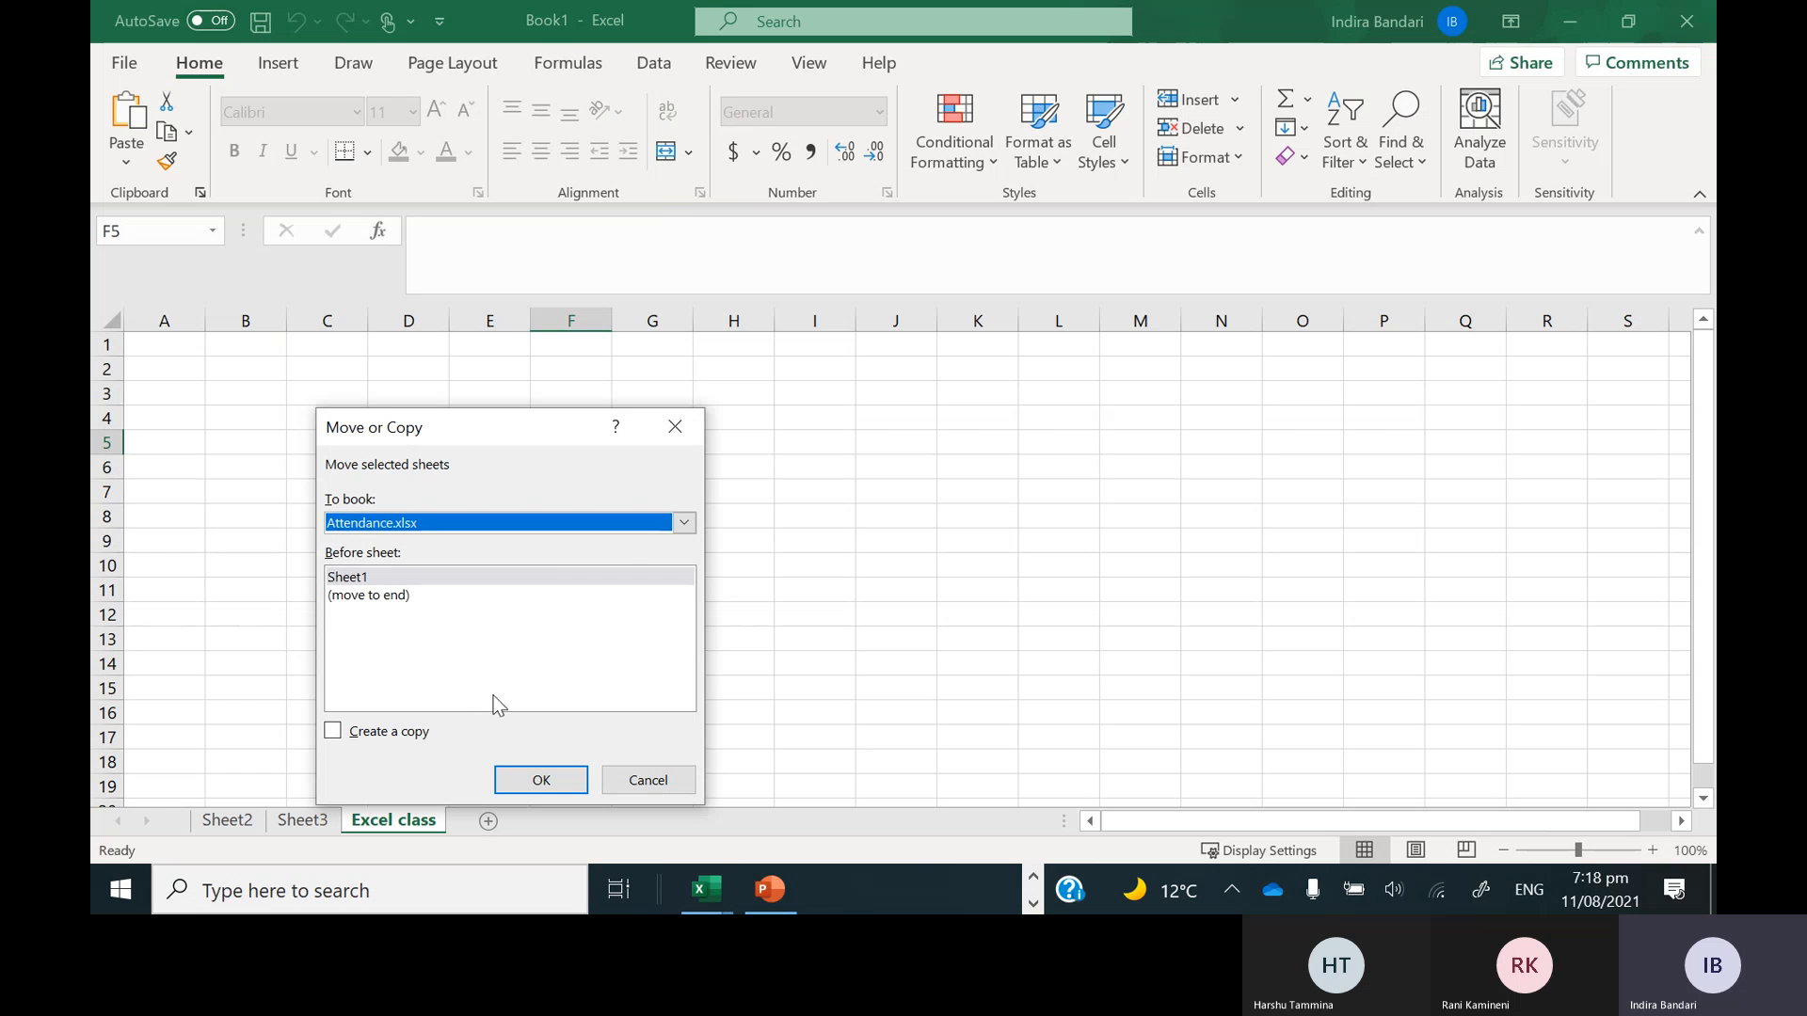
pyautogui.click(685, 522)
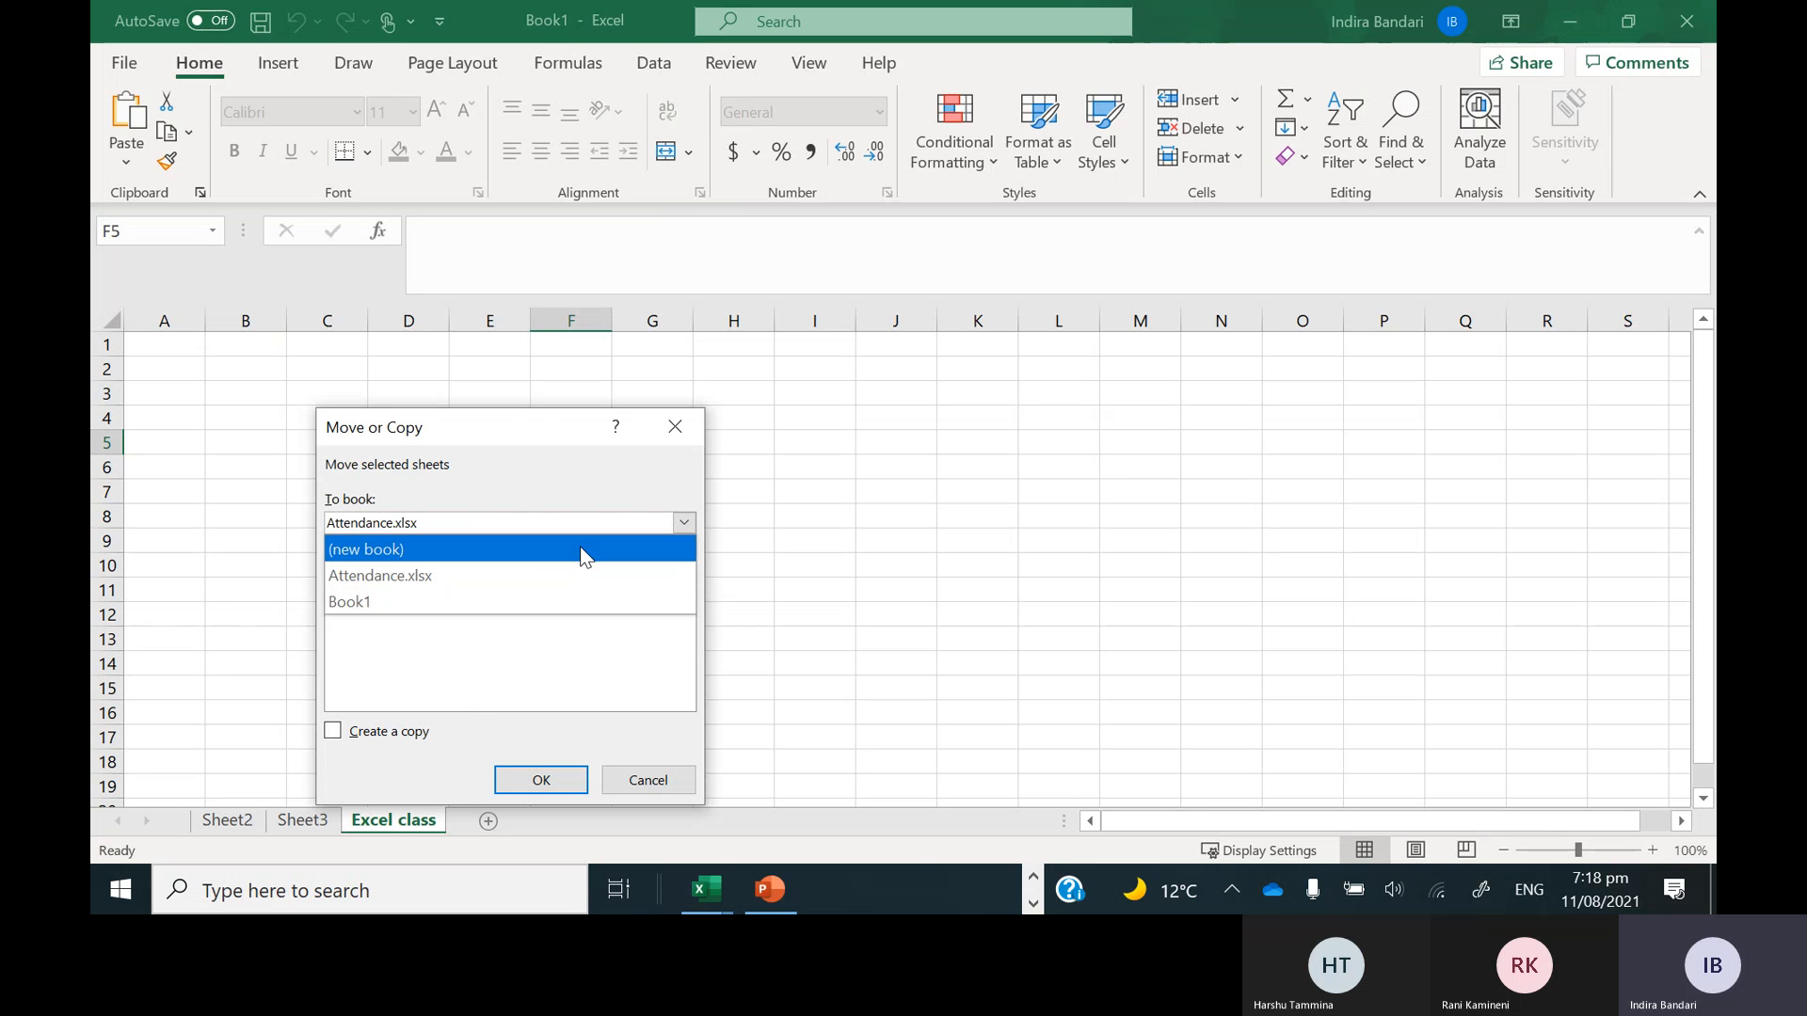
pyautogui.click(411, 607)
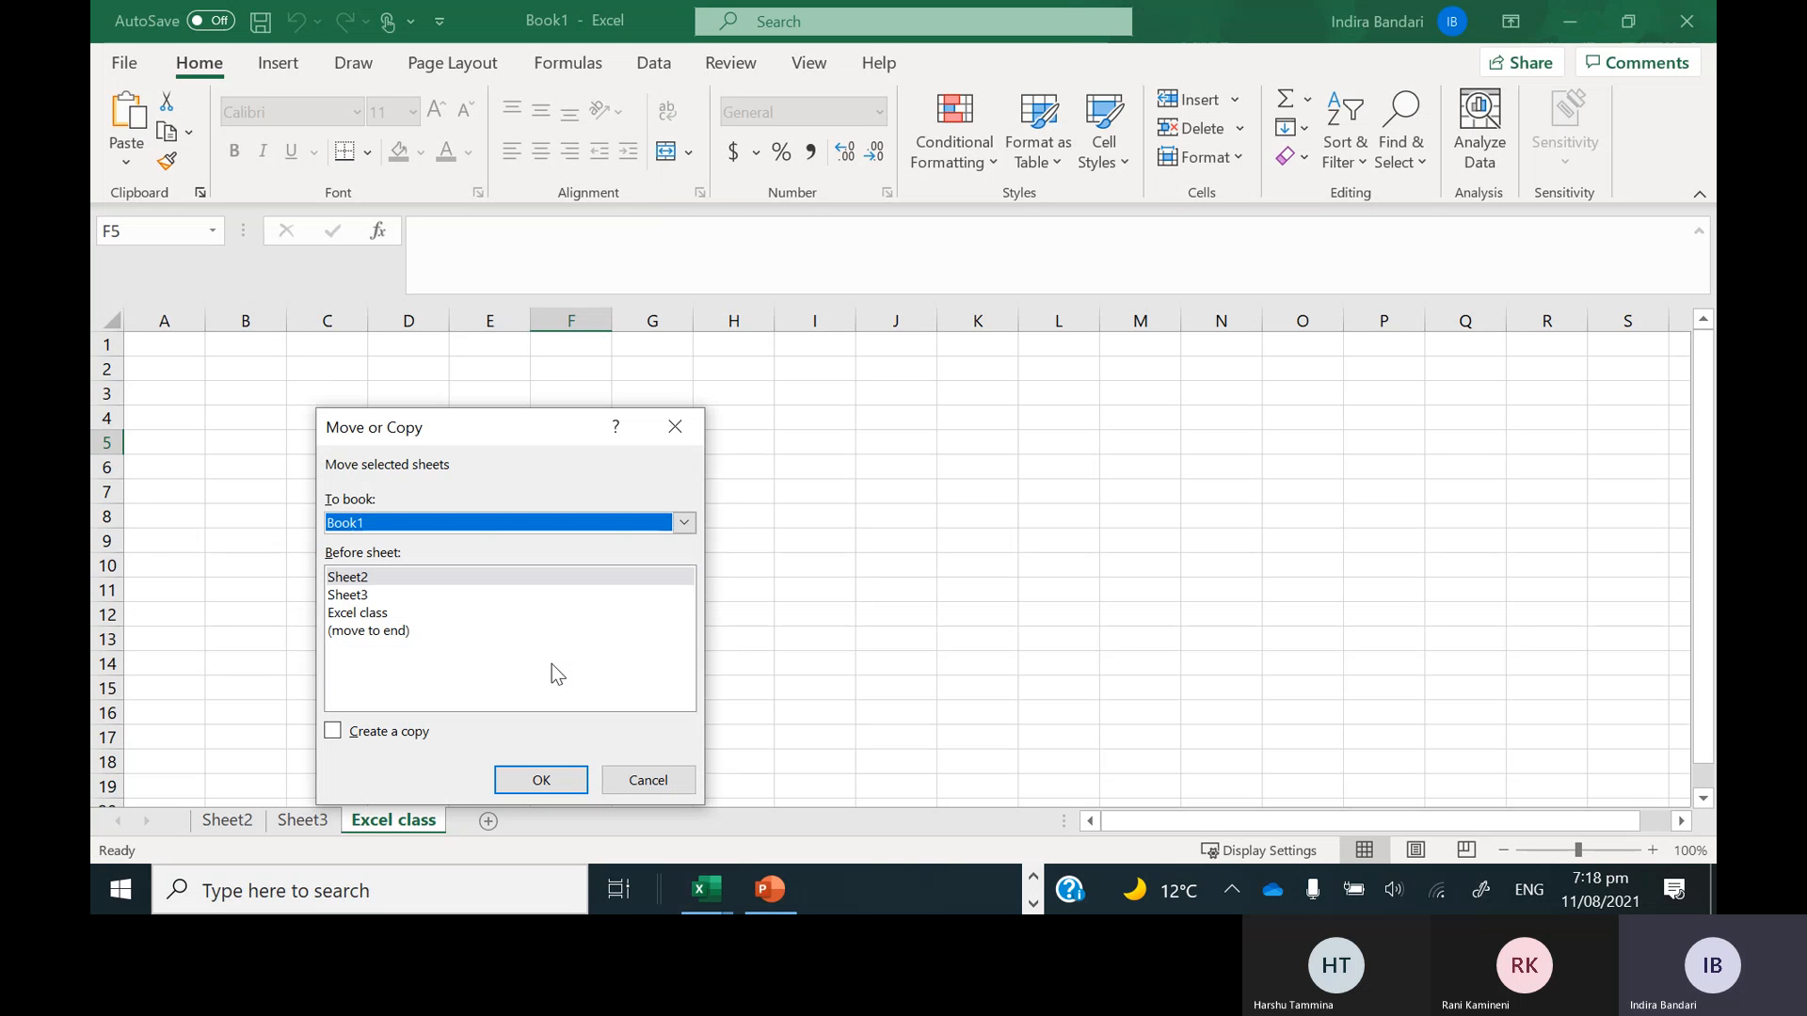
pyautogui.click(333, 732)
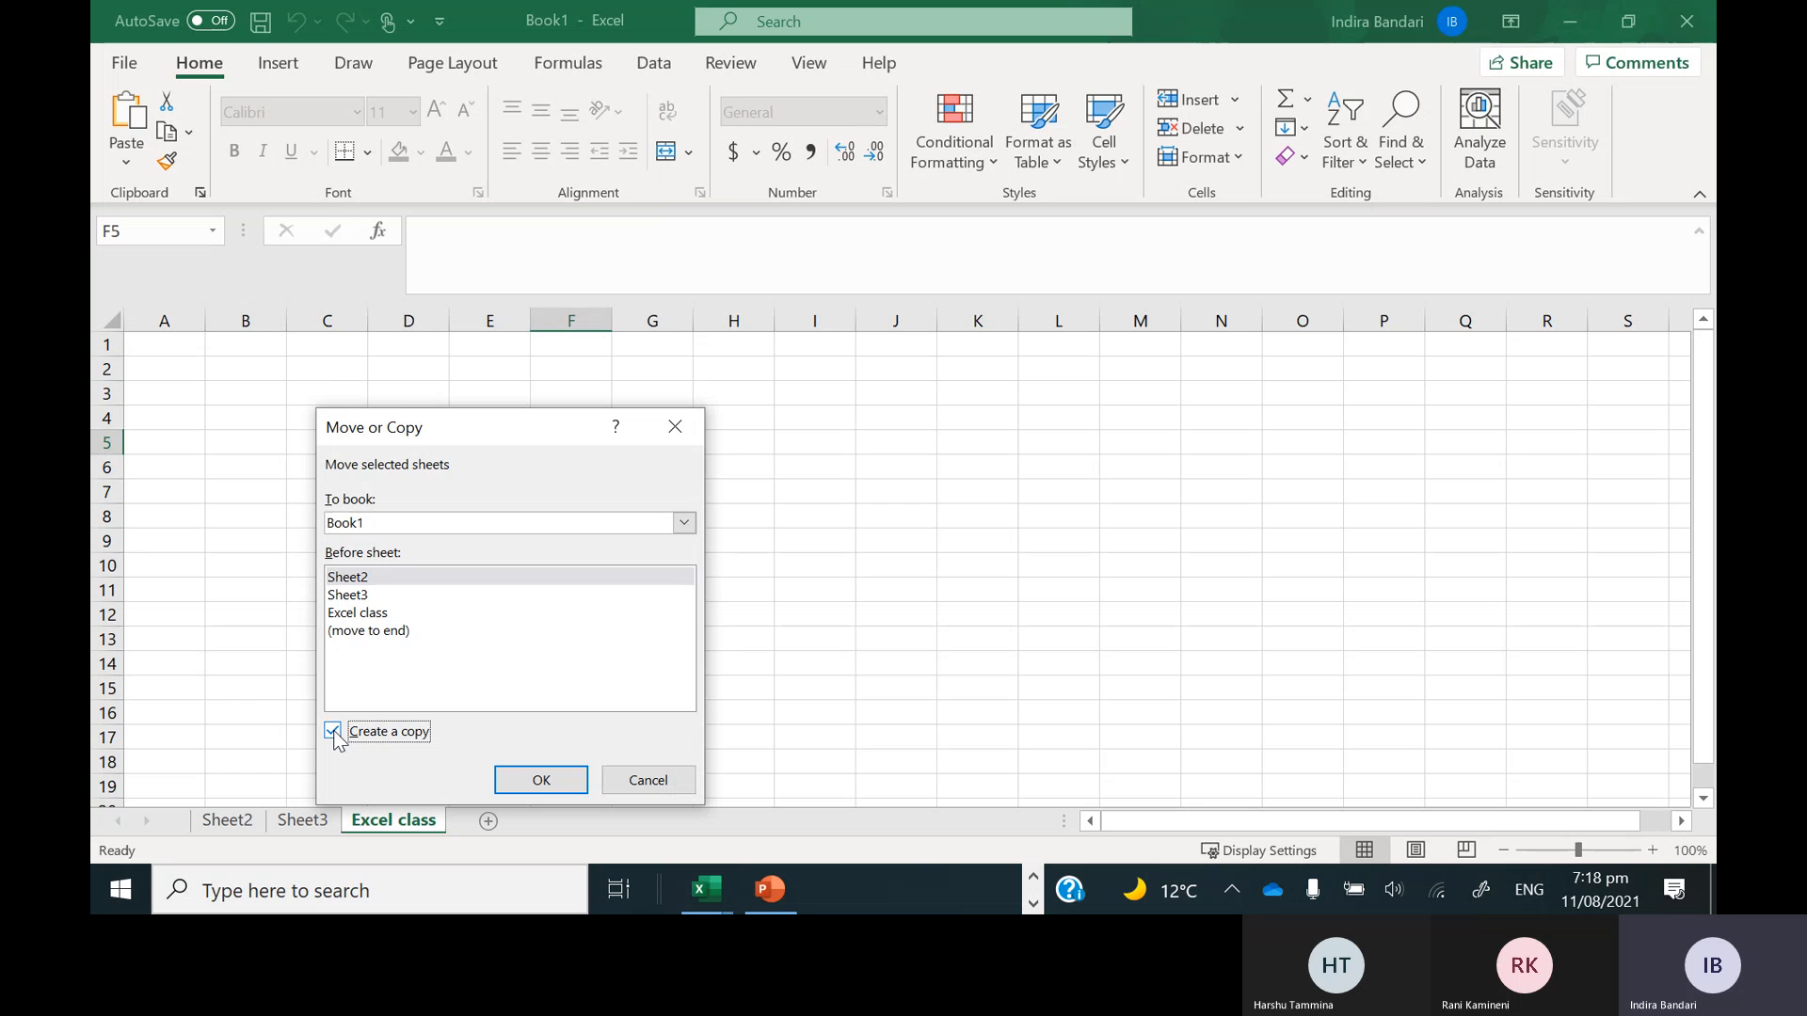
pyautogui.click(536, 781)
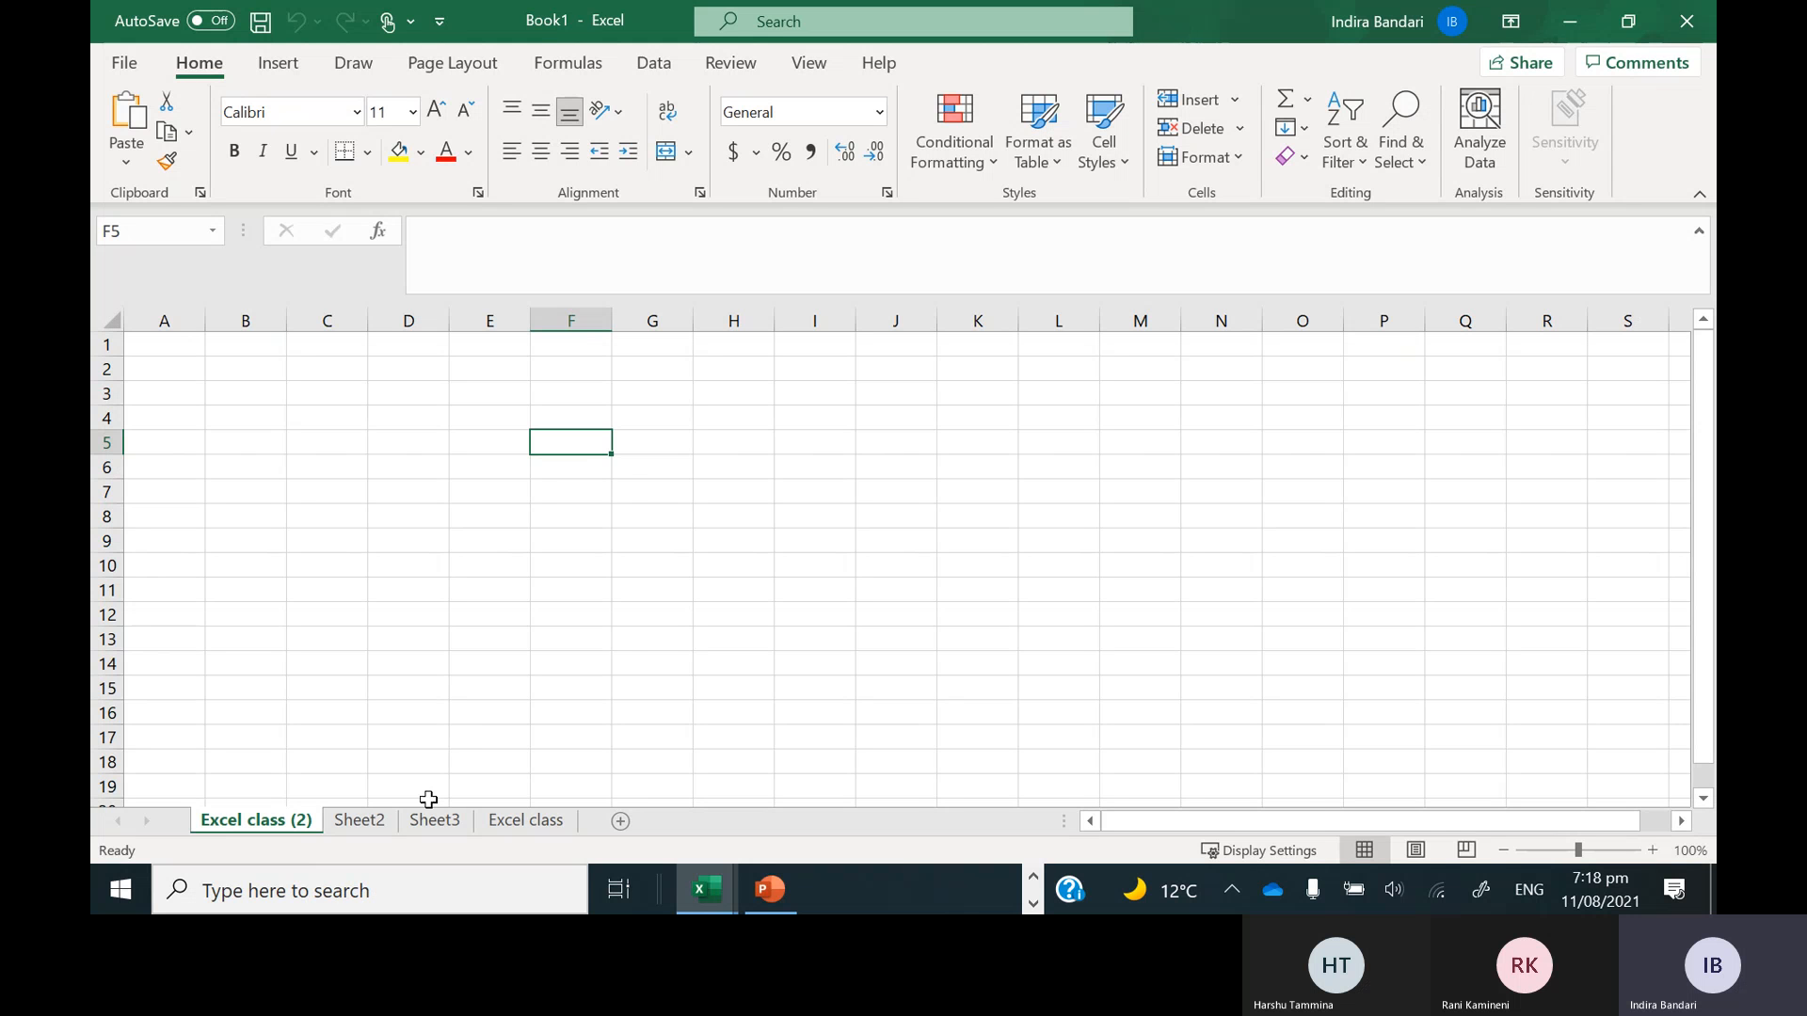
# Switch to the original Excel class sheet and select cell G7
pyautogui.rightClick(527, 820)
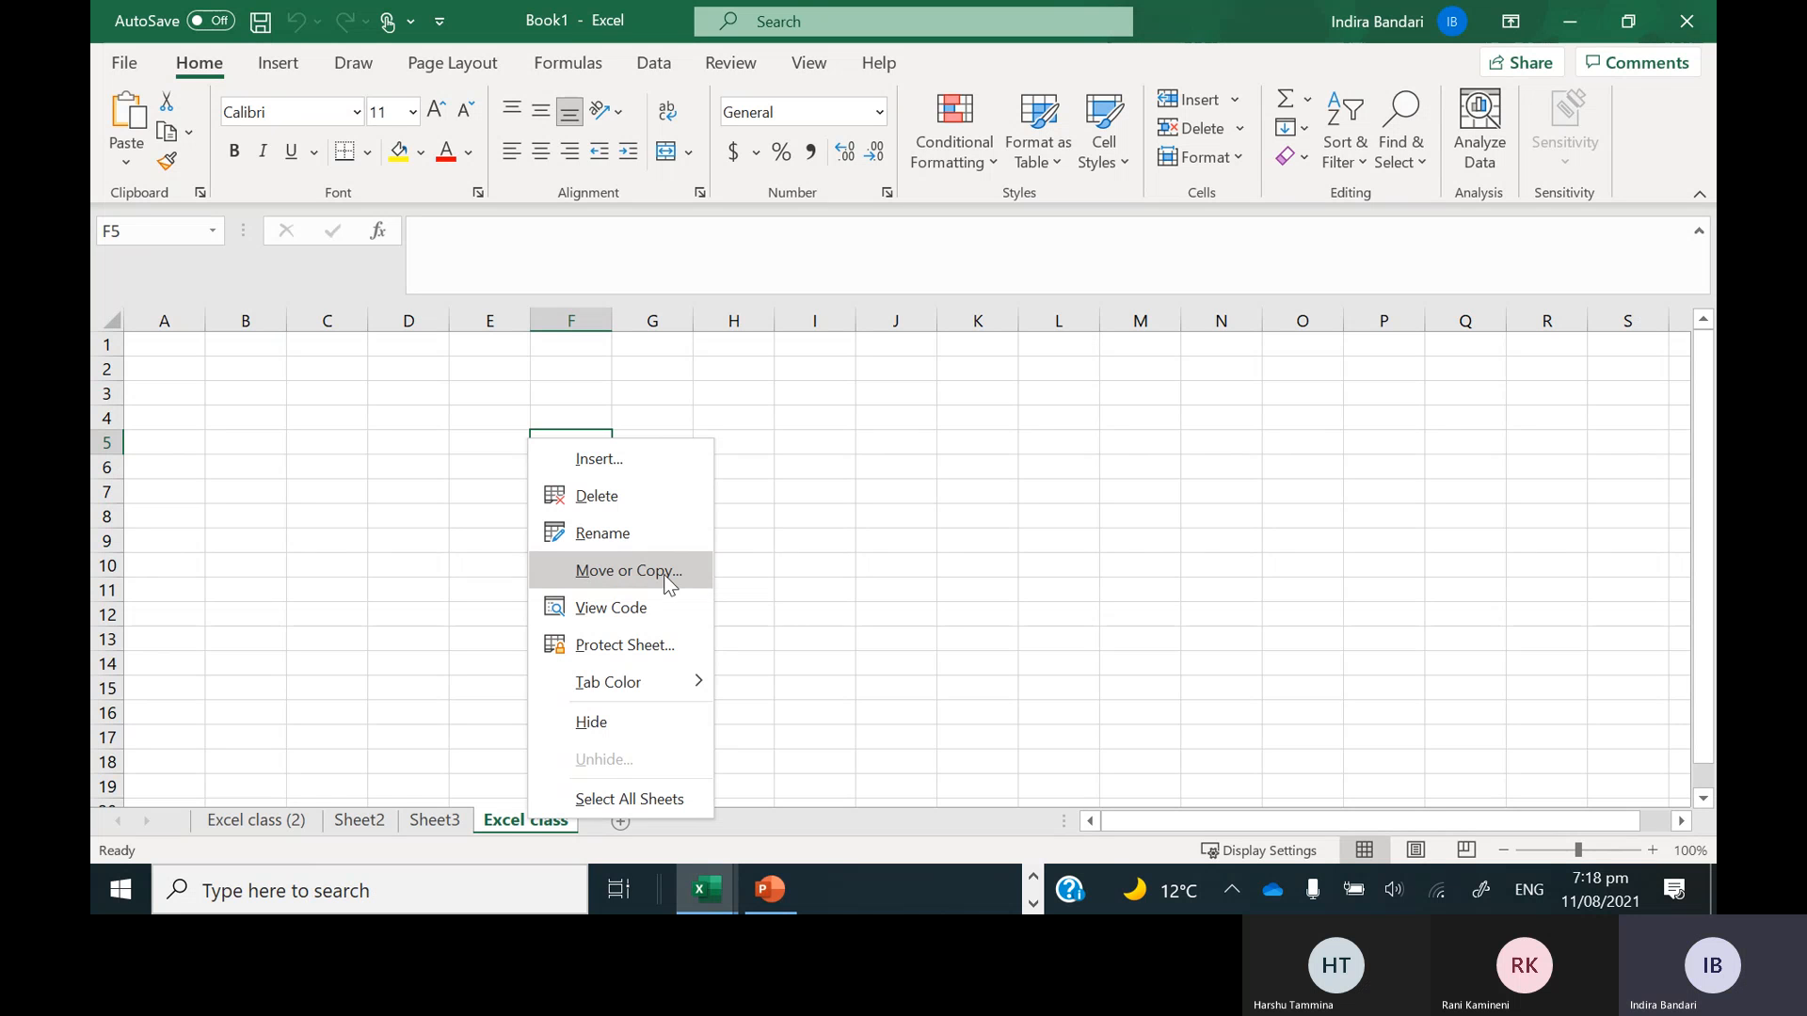
pyautogui.click(902, 560)
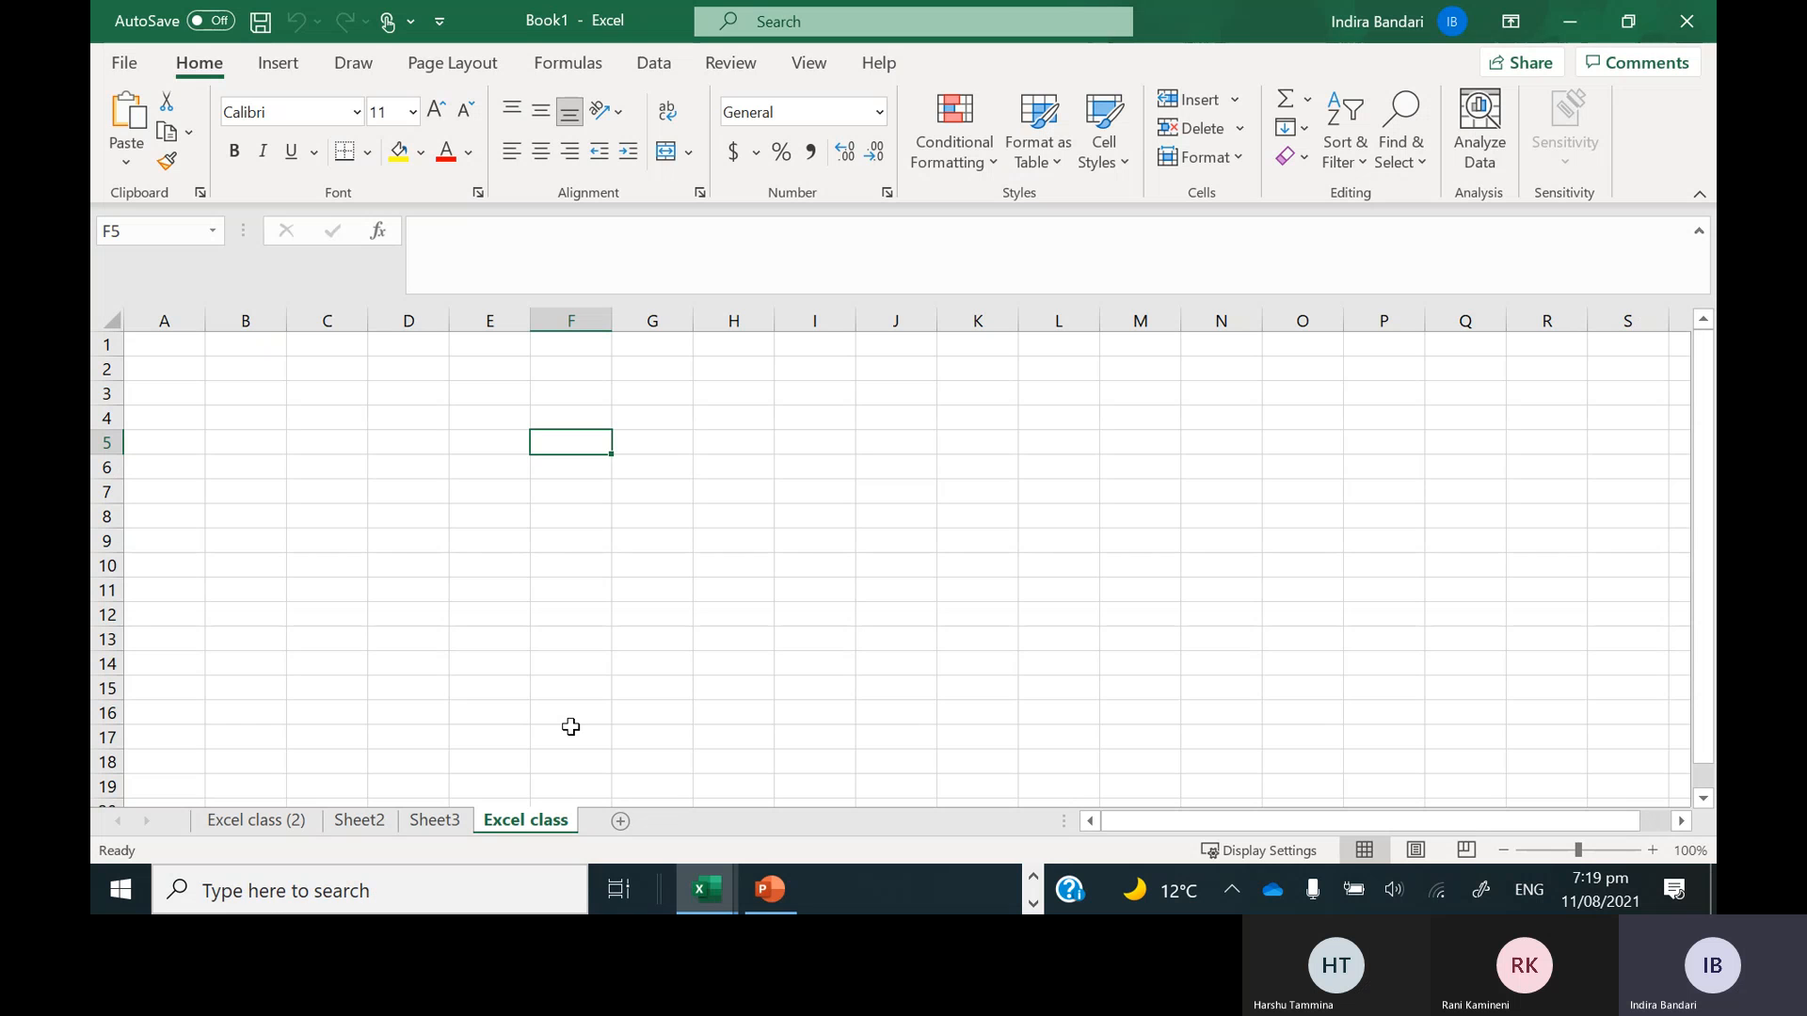
pyautogui.click(648, 486)
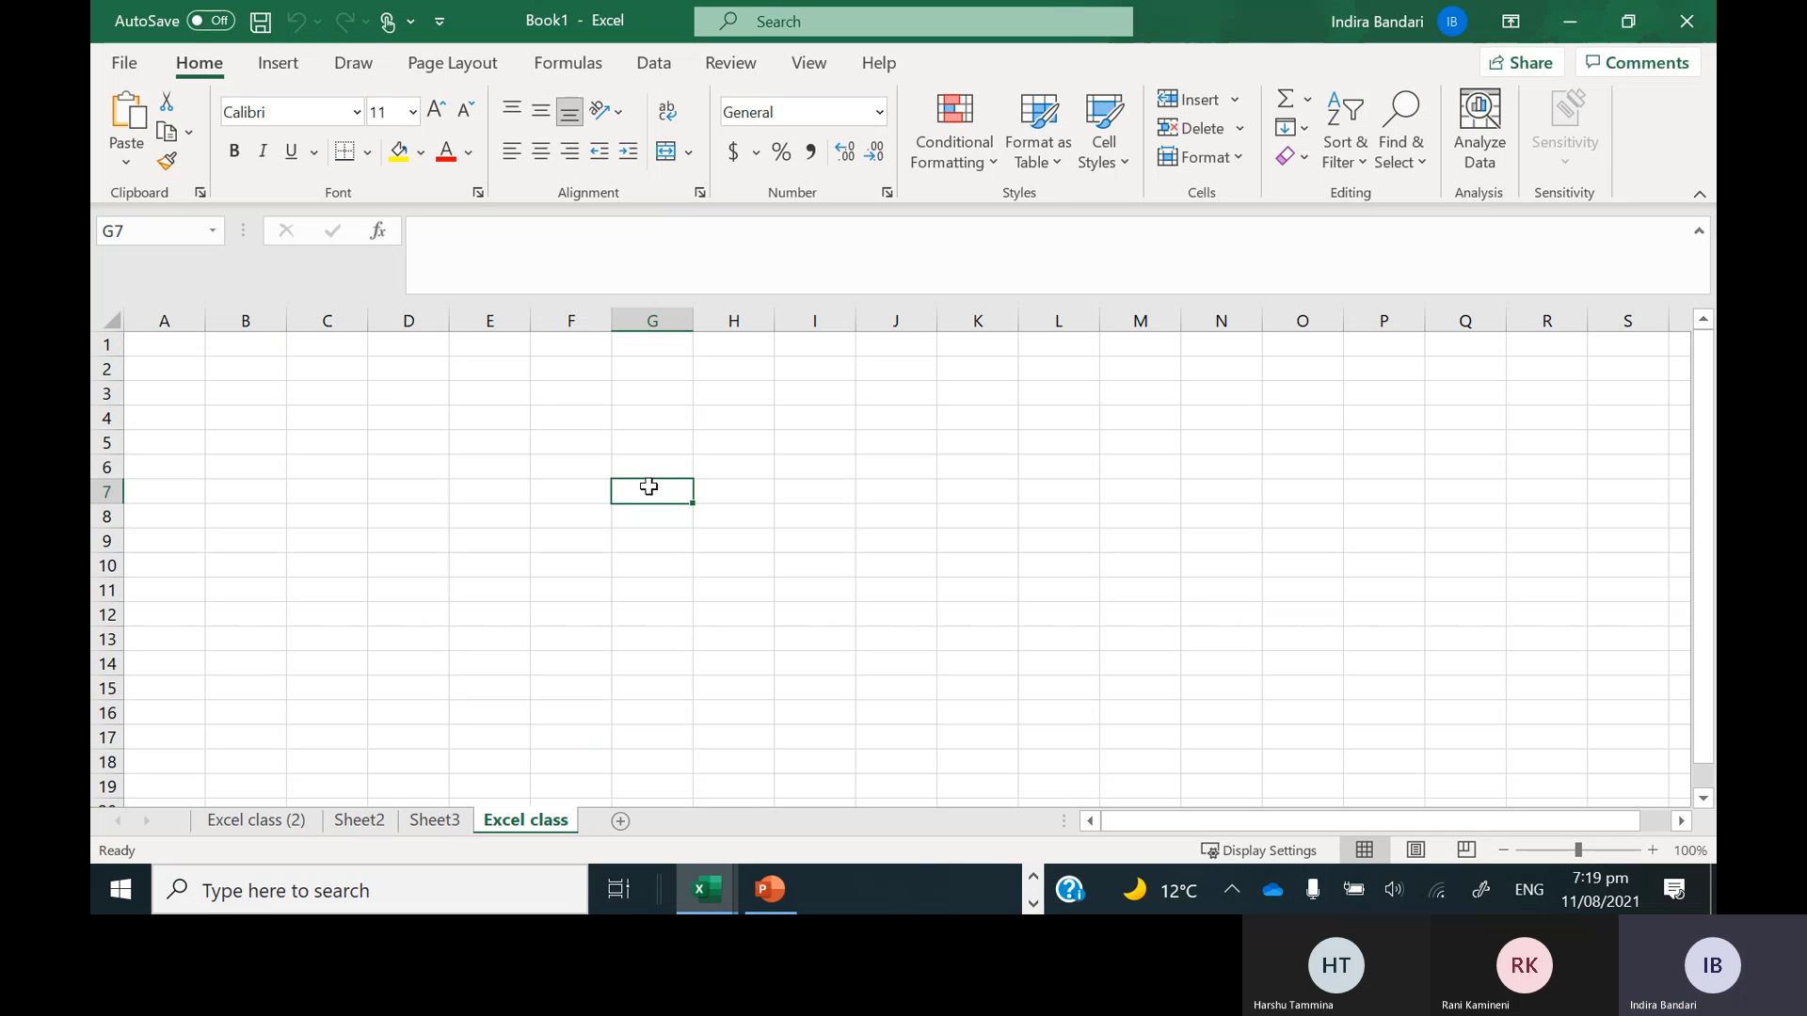
# Step back through the sheets to Sheet2 and forward again to the Excel class sheet
pyautogui.hotkey('ctrl', 'pageup')
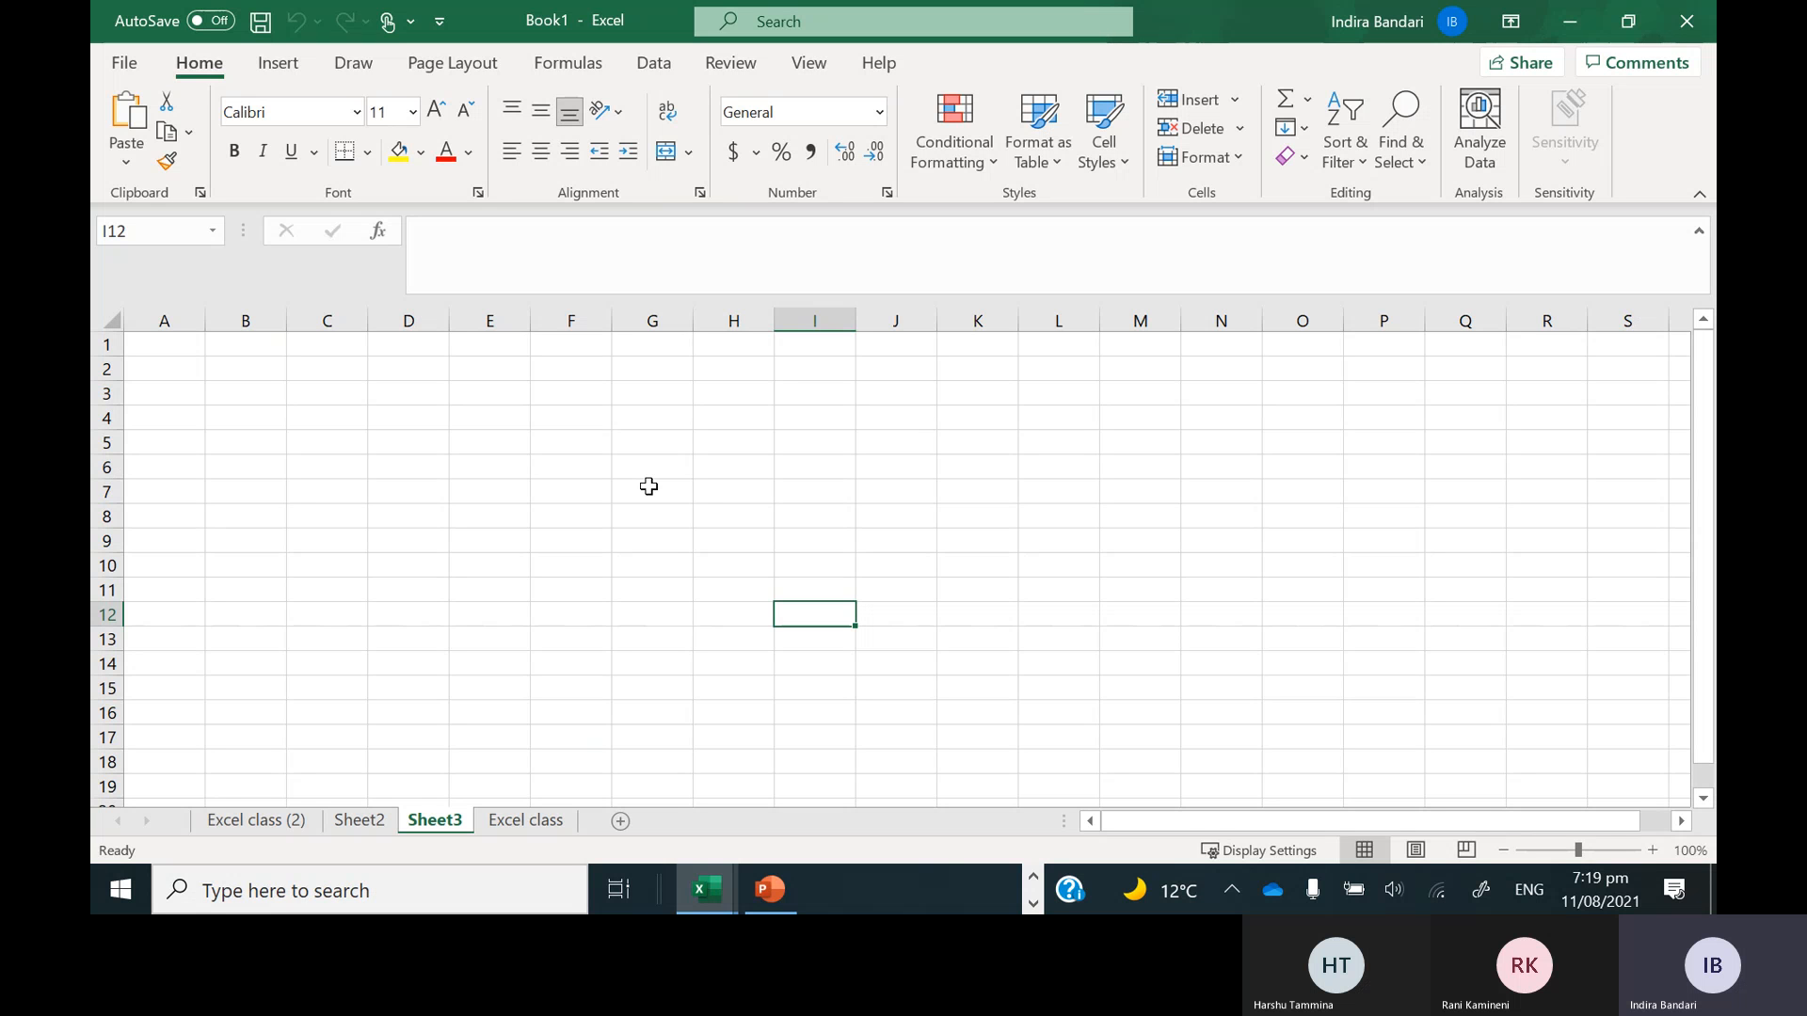
pyautogui.hotkey('ctrl', 'pageup')
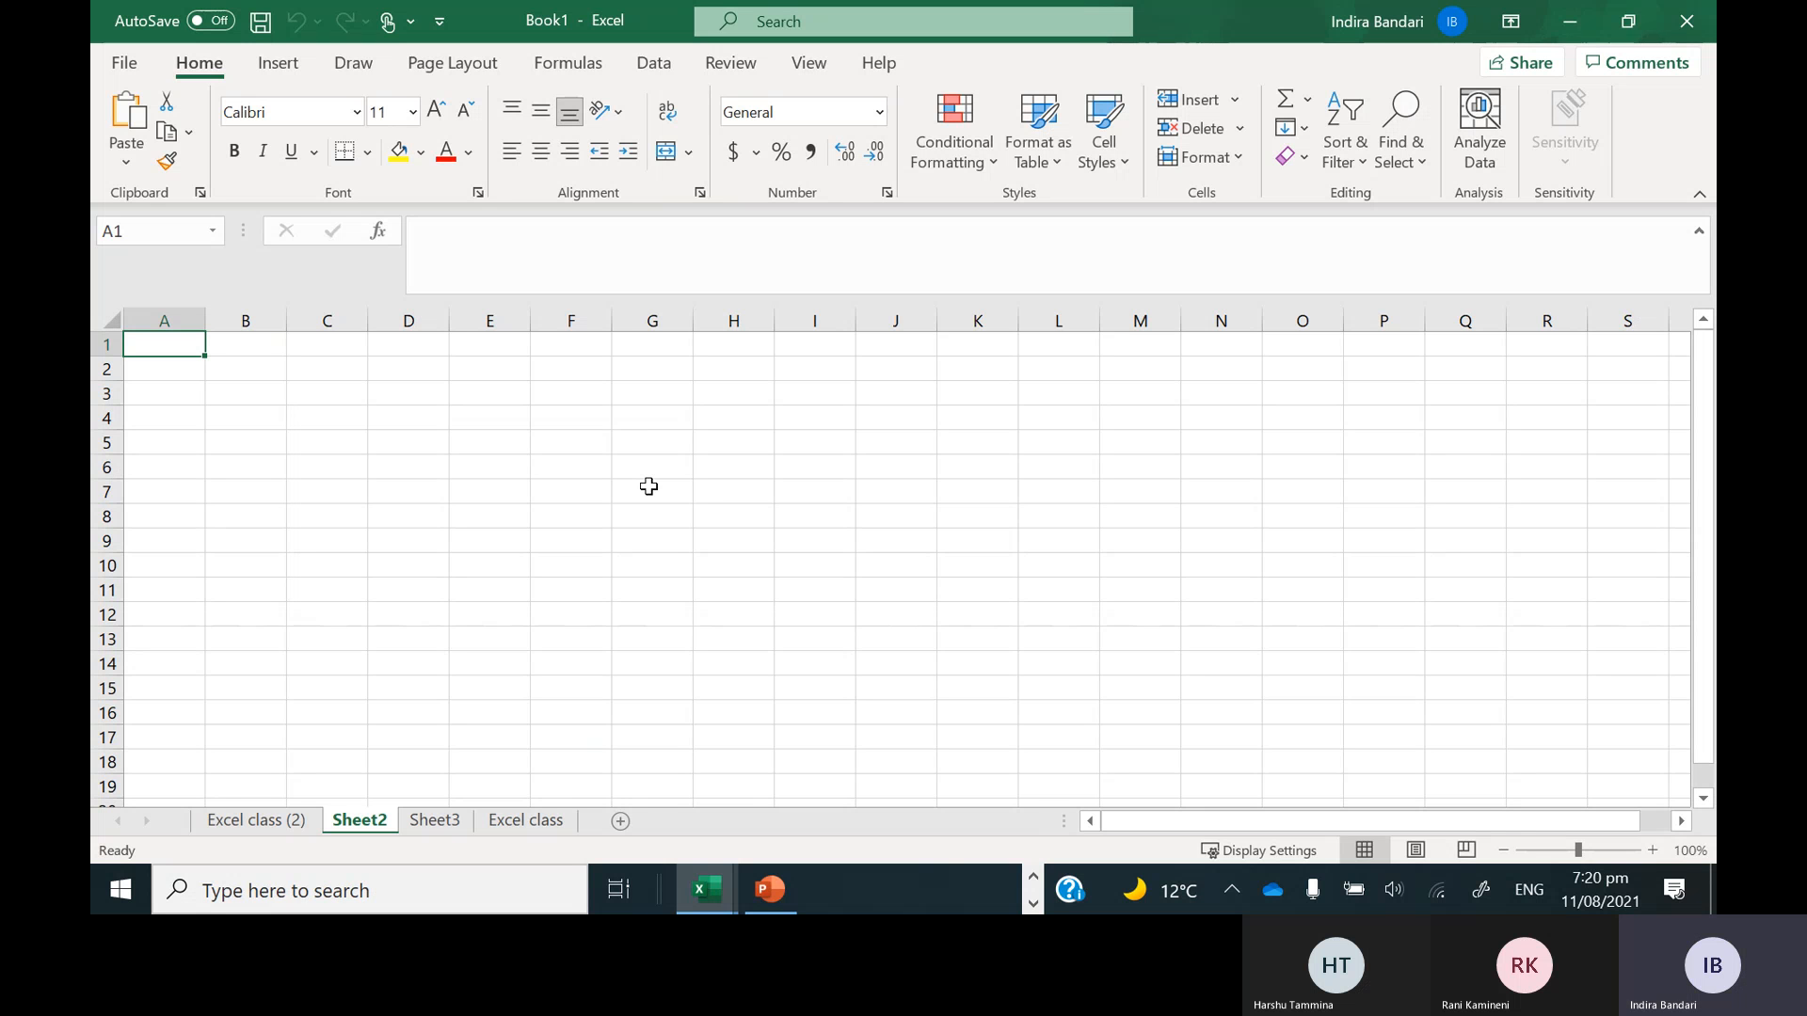
pyautogui.hotkey('ctrl', 'pagedown')
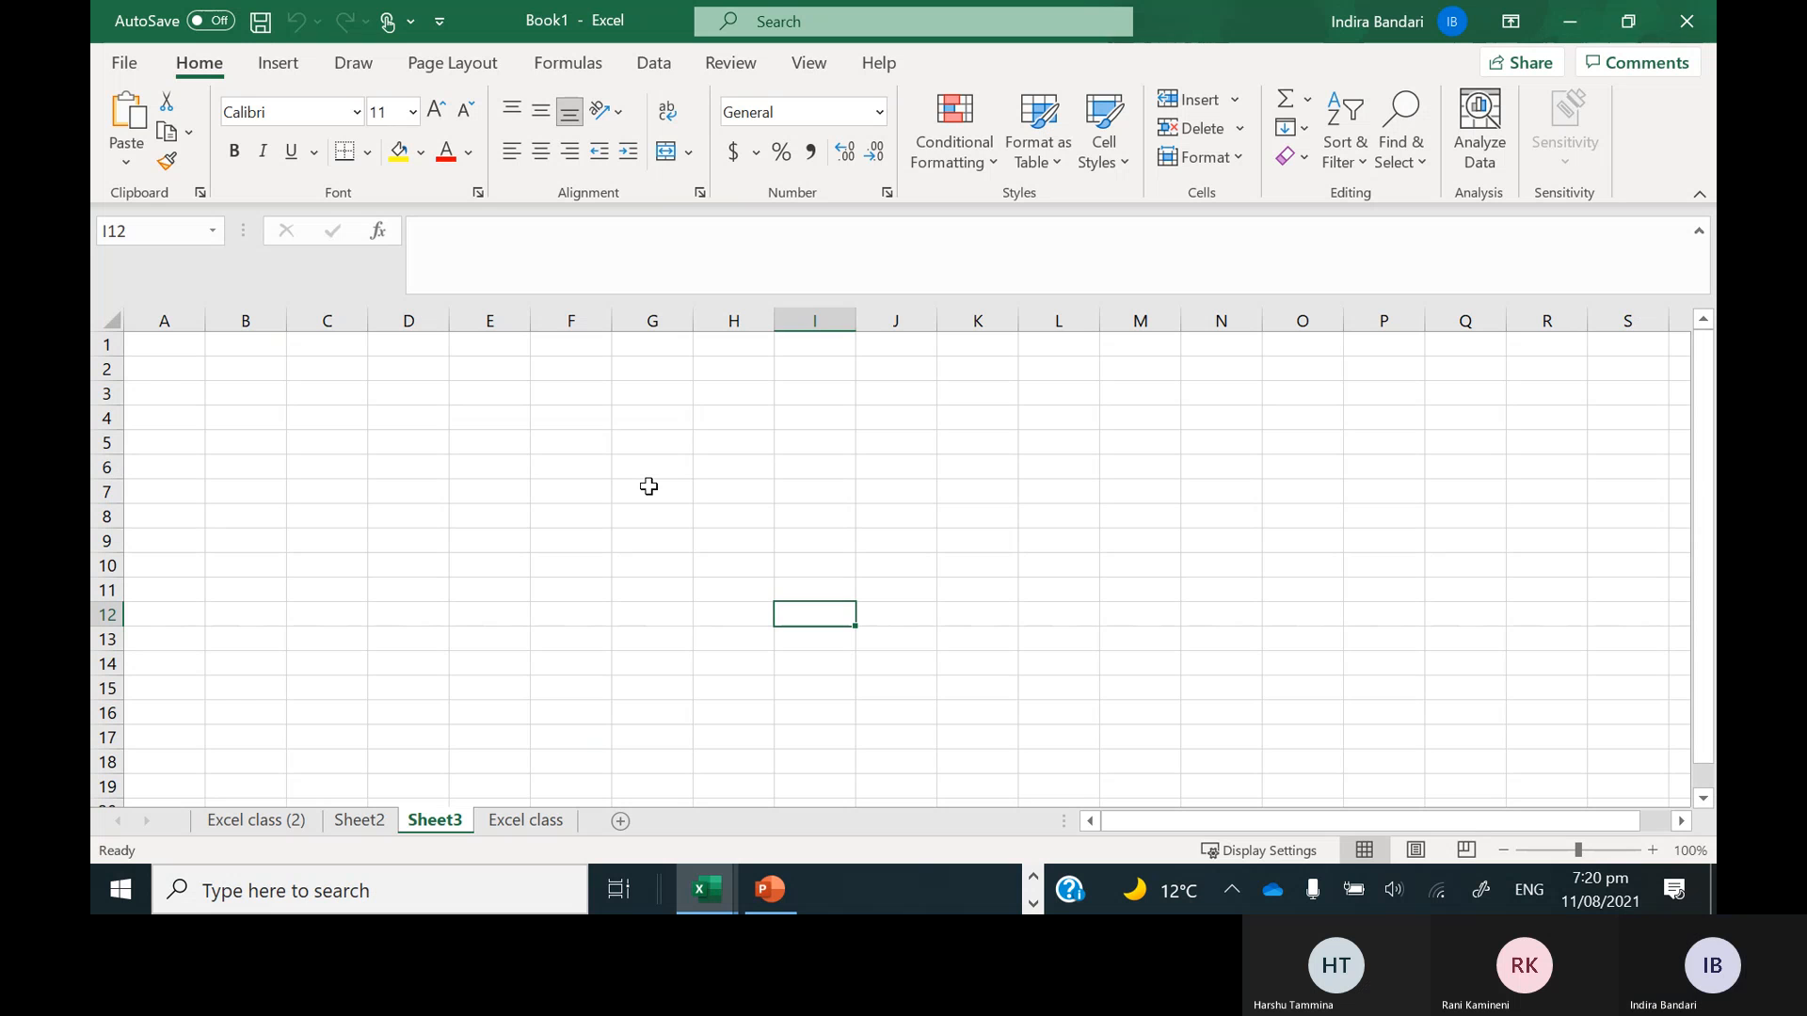
pyautogui.hotkey('ctrl', 'pagedown')
# Enter sjhfsdj h, djhf jsdk, s kjsdhfkjsd gh, sd sdlkj fsdlkj and sldf sdj in G7:G11, and jump from G7 to the column's last entry
pyautogui.click(648, 486)
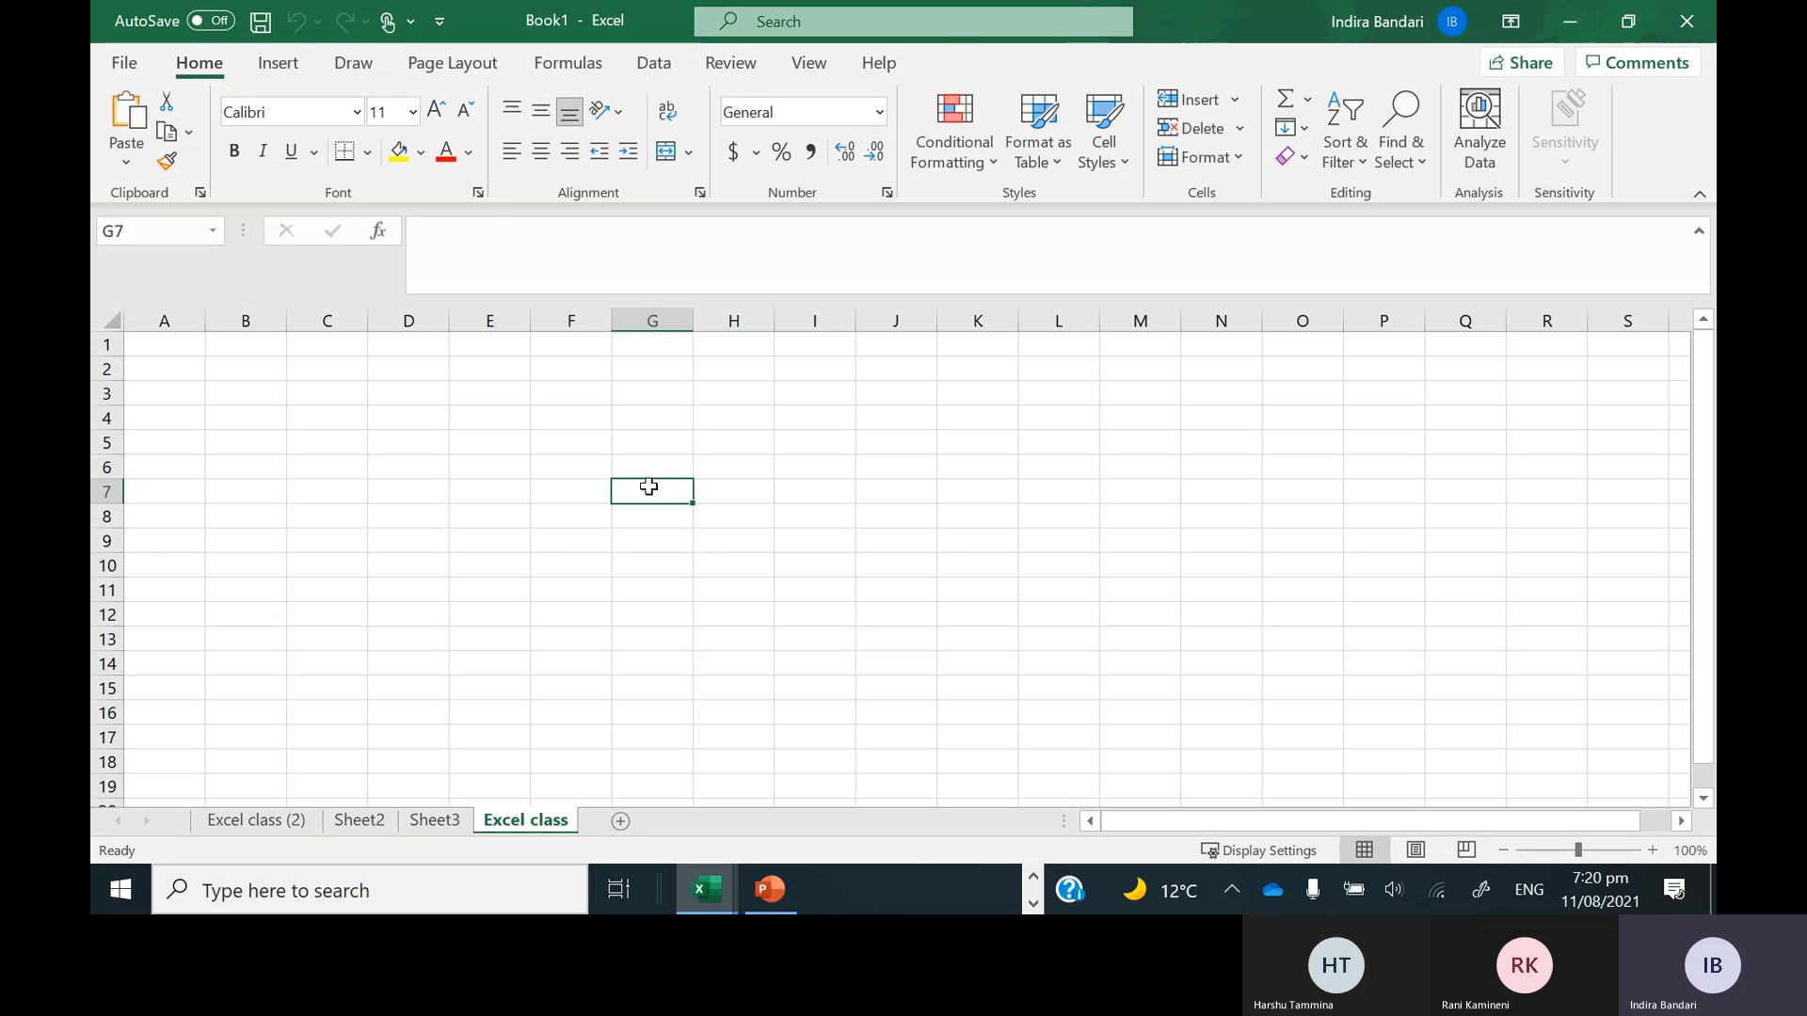
pyautogui.write('sjhfsdj h')
pyautogui.press('Return')
pyautogui.write('djhf jsdk')
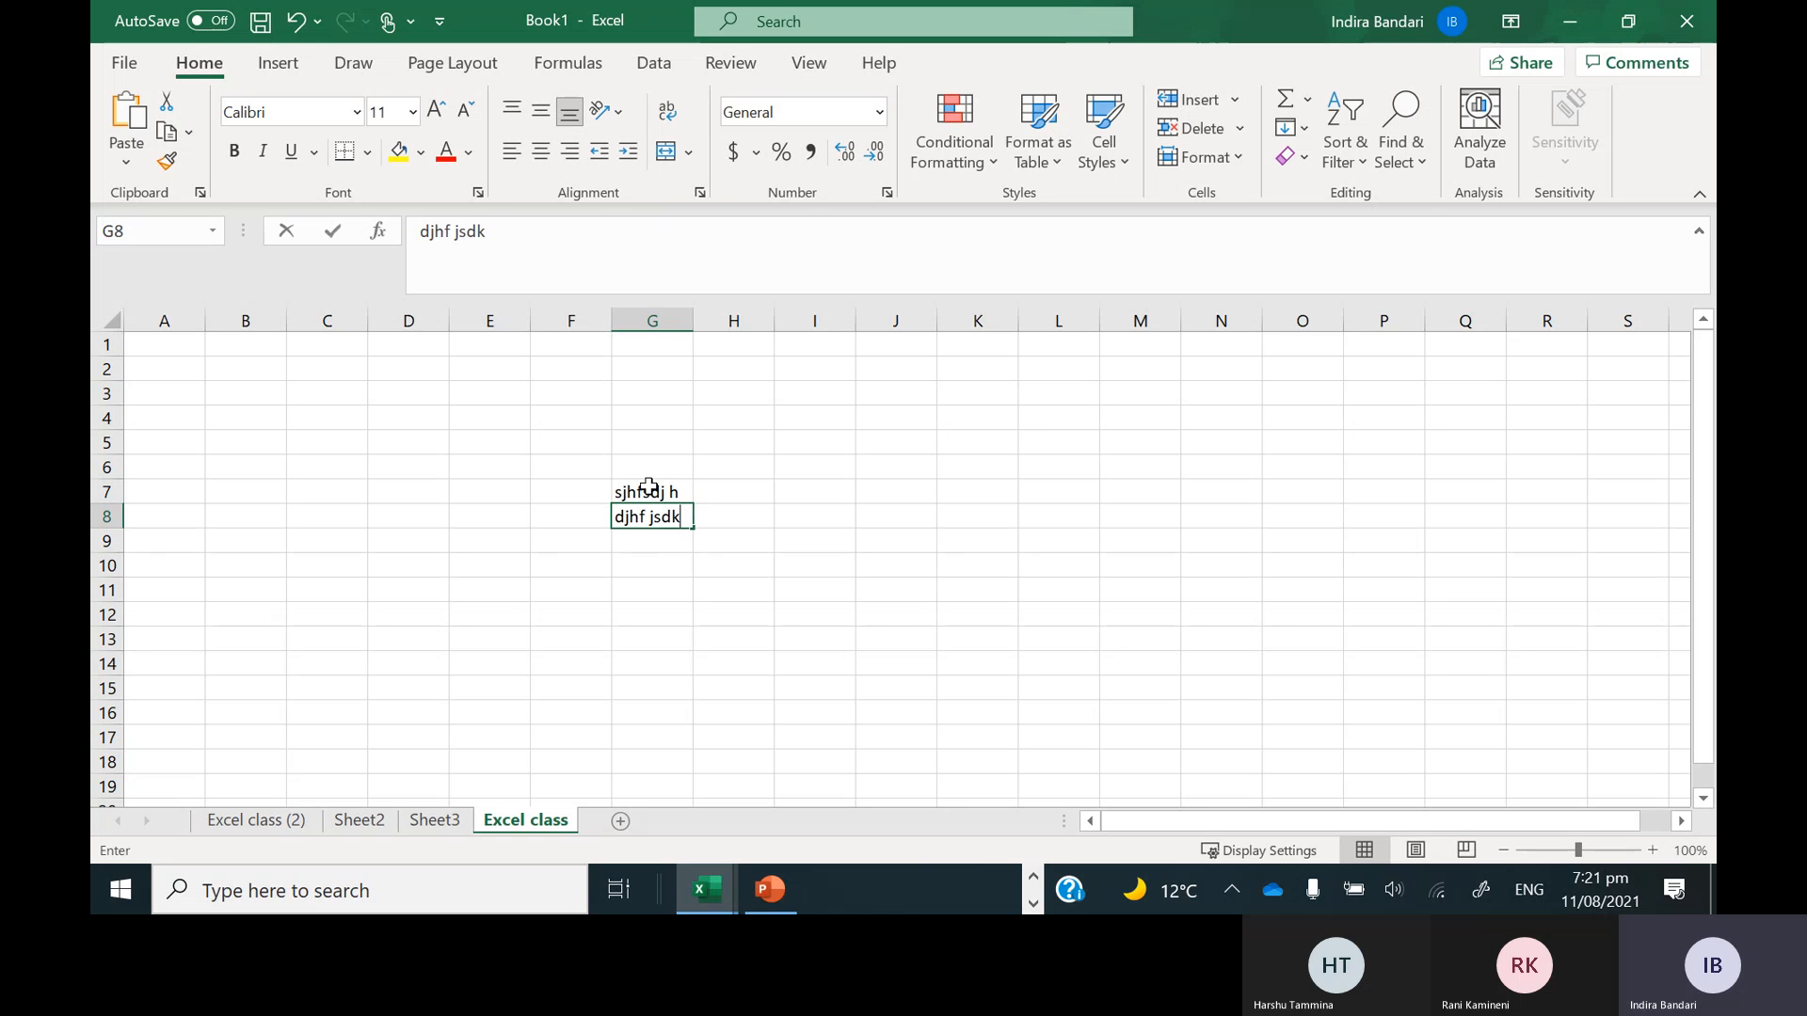
pyautogui.press('Return')
pyautogui.write('s kjsdhfkjsd gh')
pyautogui.press('Return')
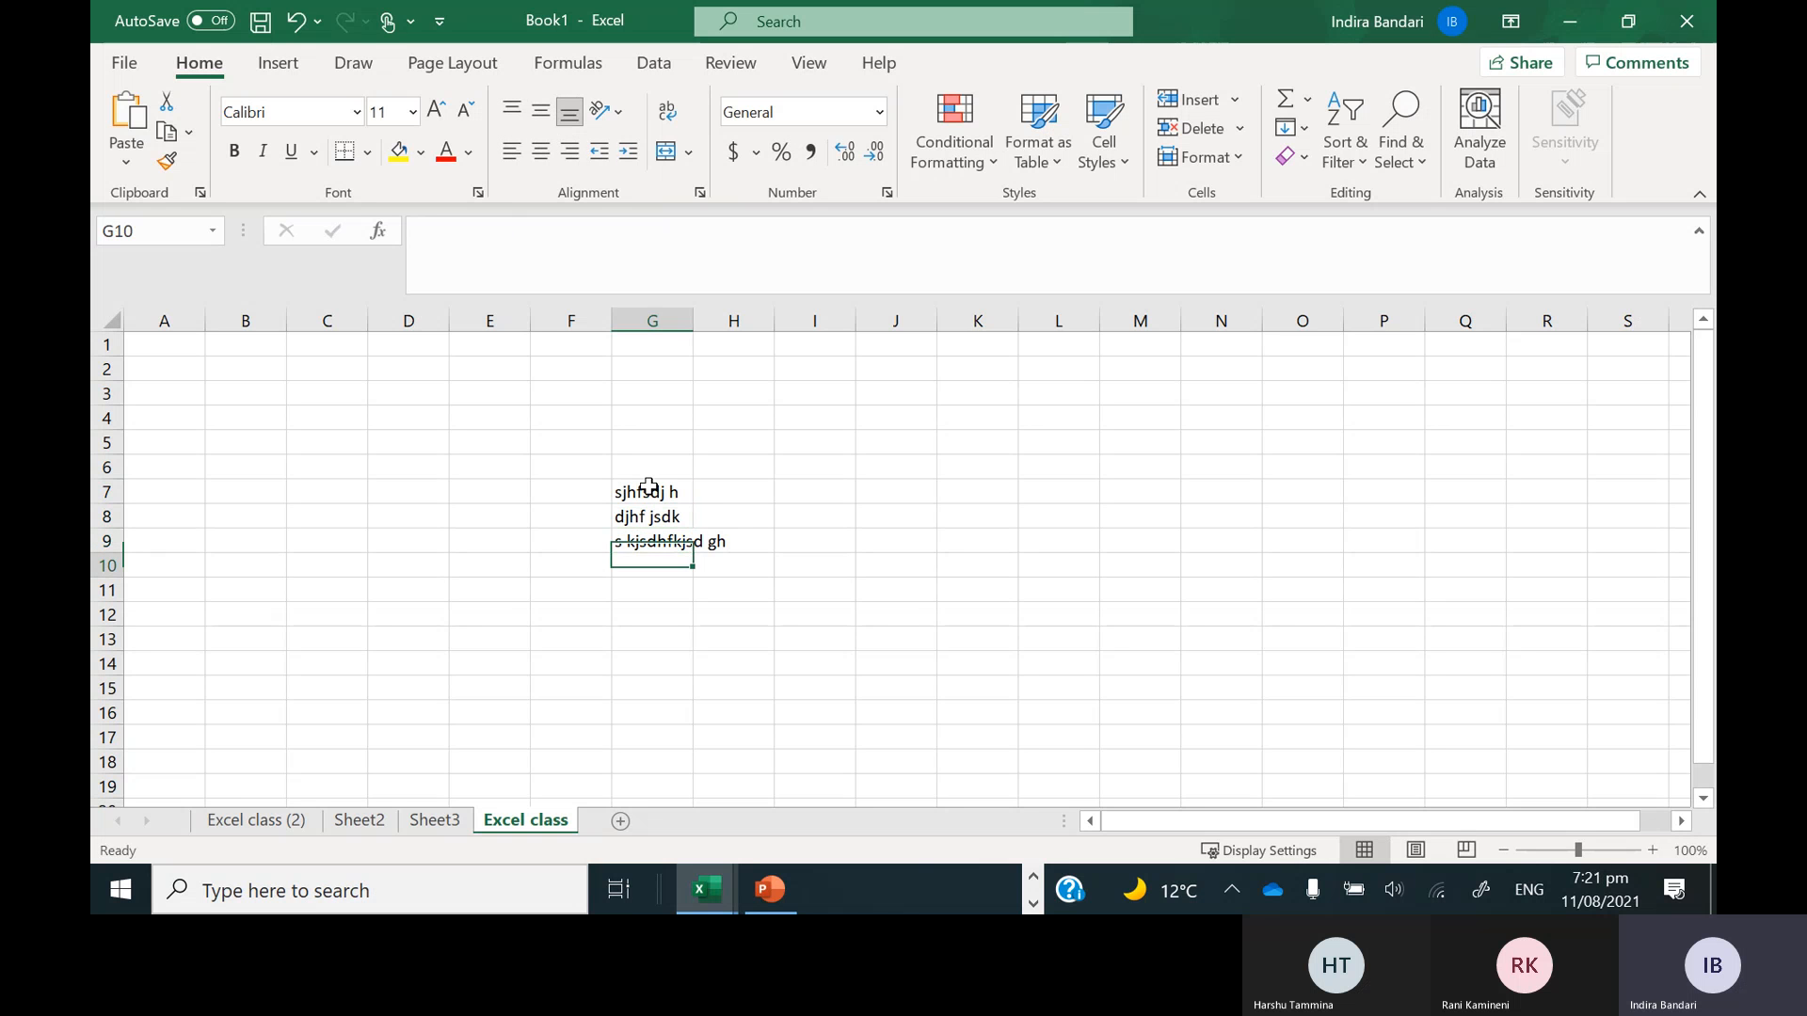
pyautogui.write('sd sdlkj fsdlkj')
pyautogui.press('Return')
pyautogui.write('sldf sdj')
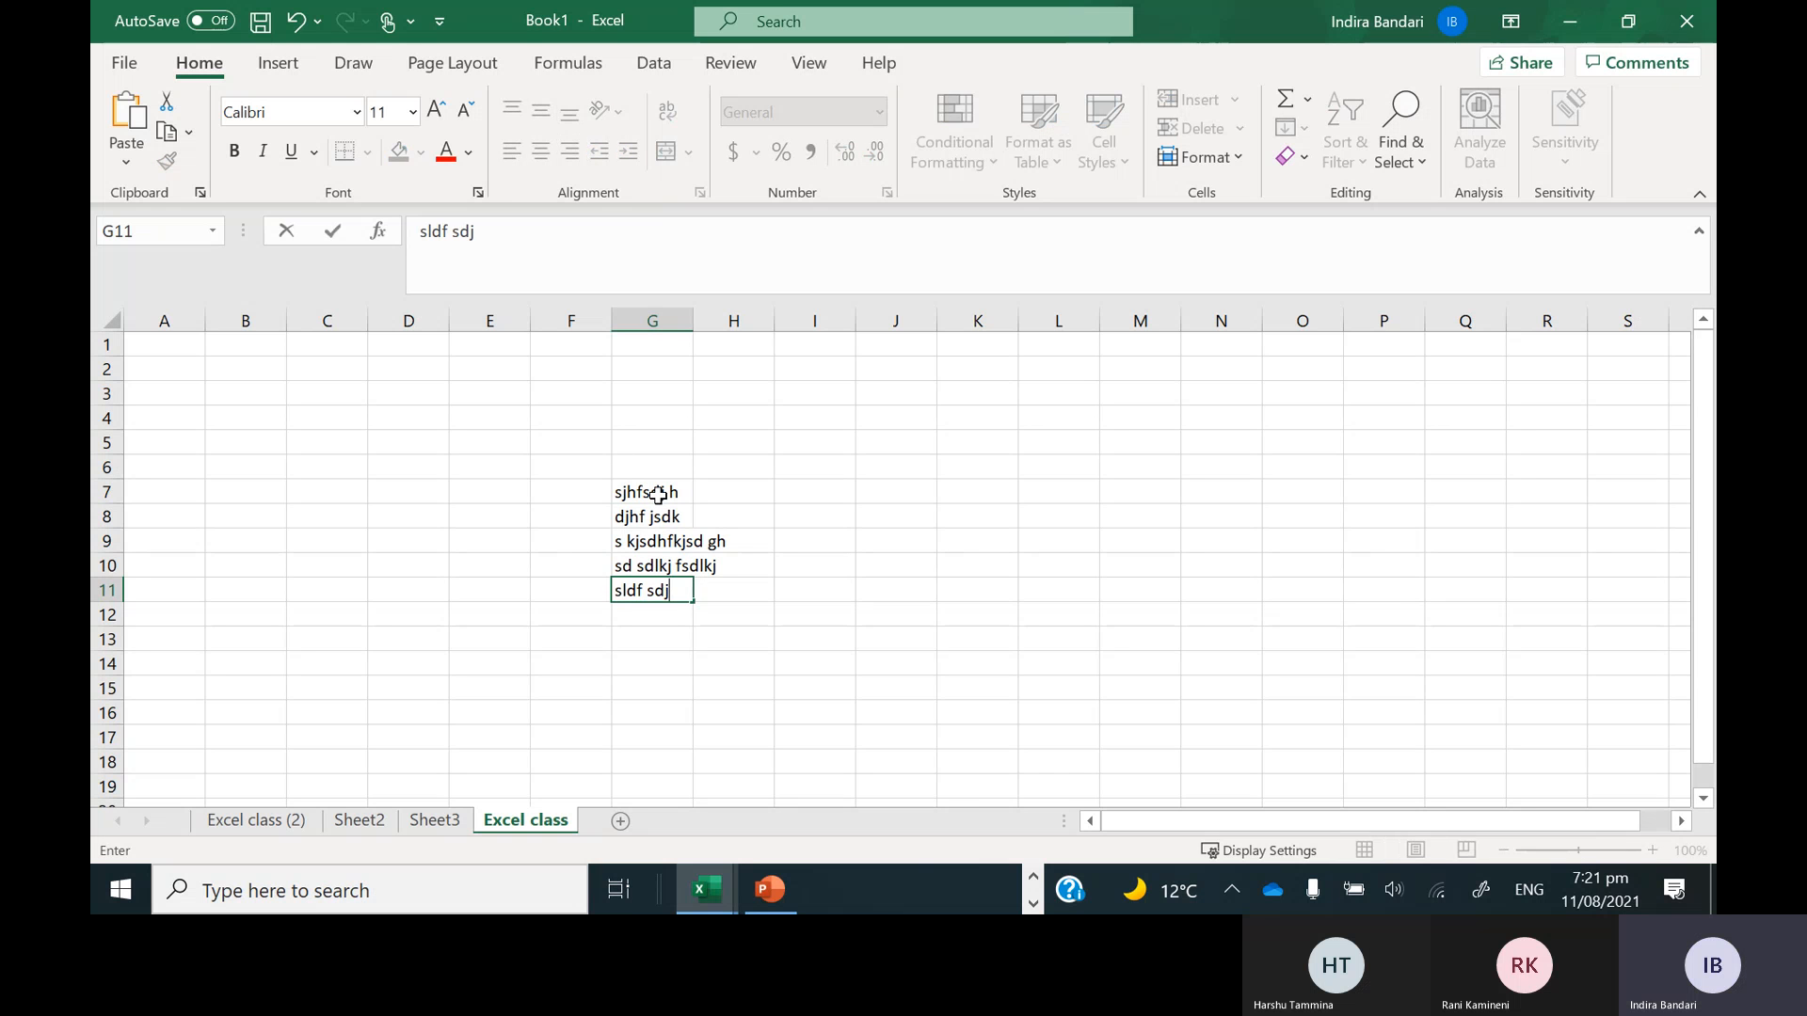
pyautogui.click(658, 494)
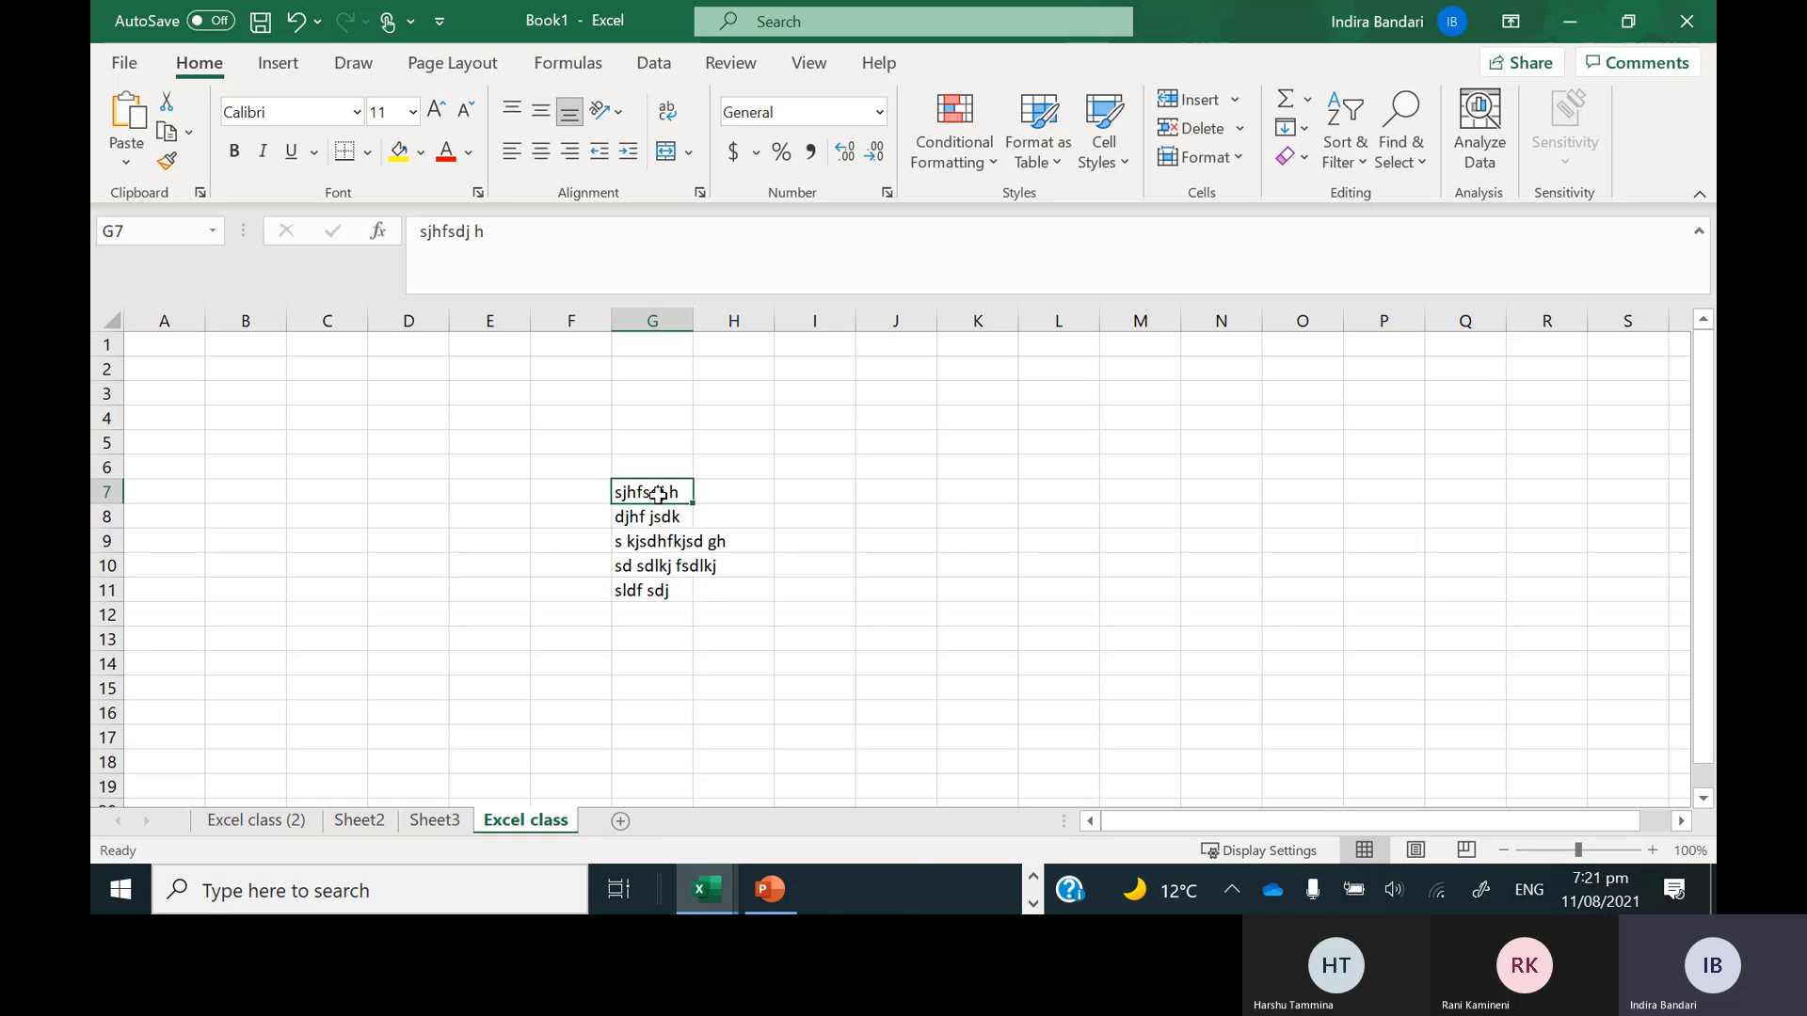
pyautogui.hotkey('ctrl', 'Down')
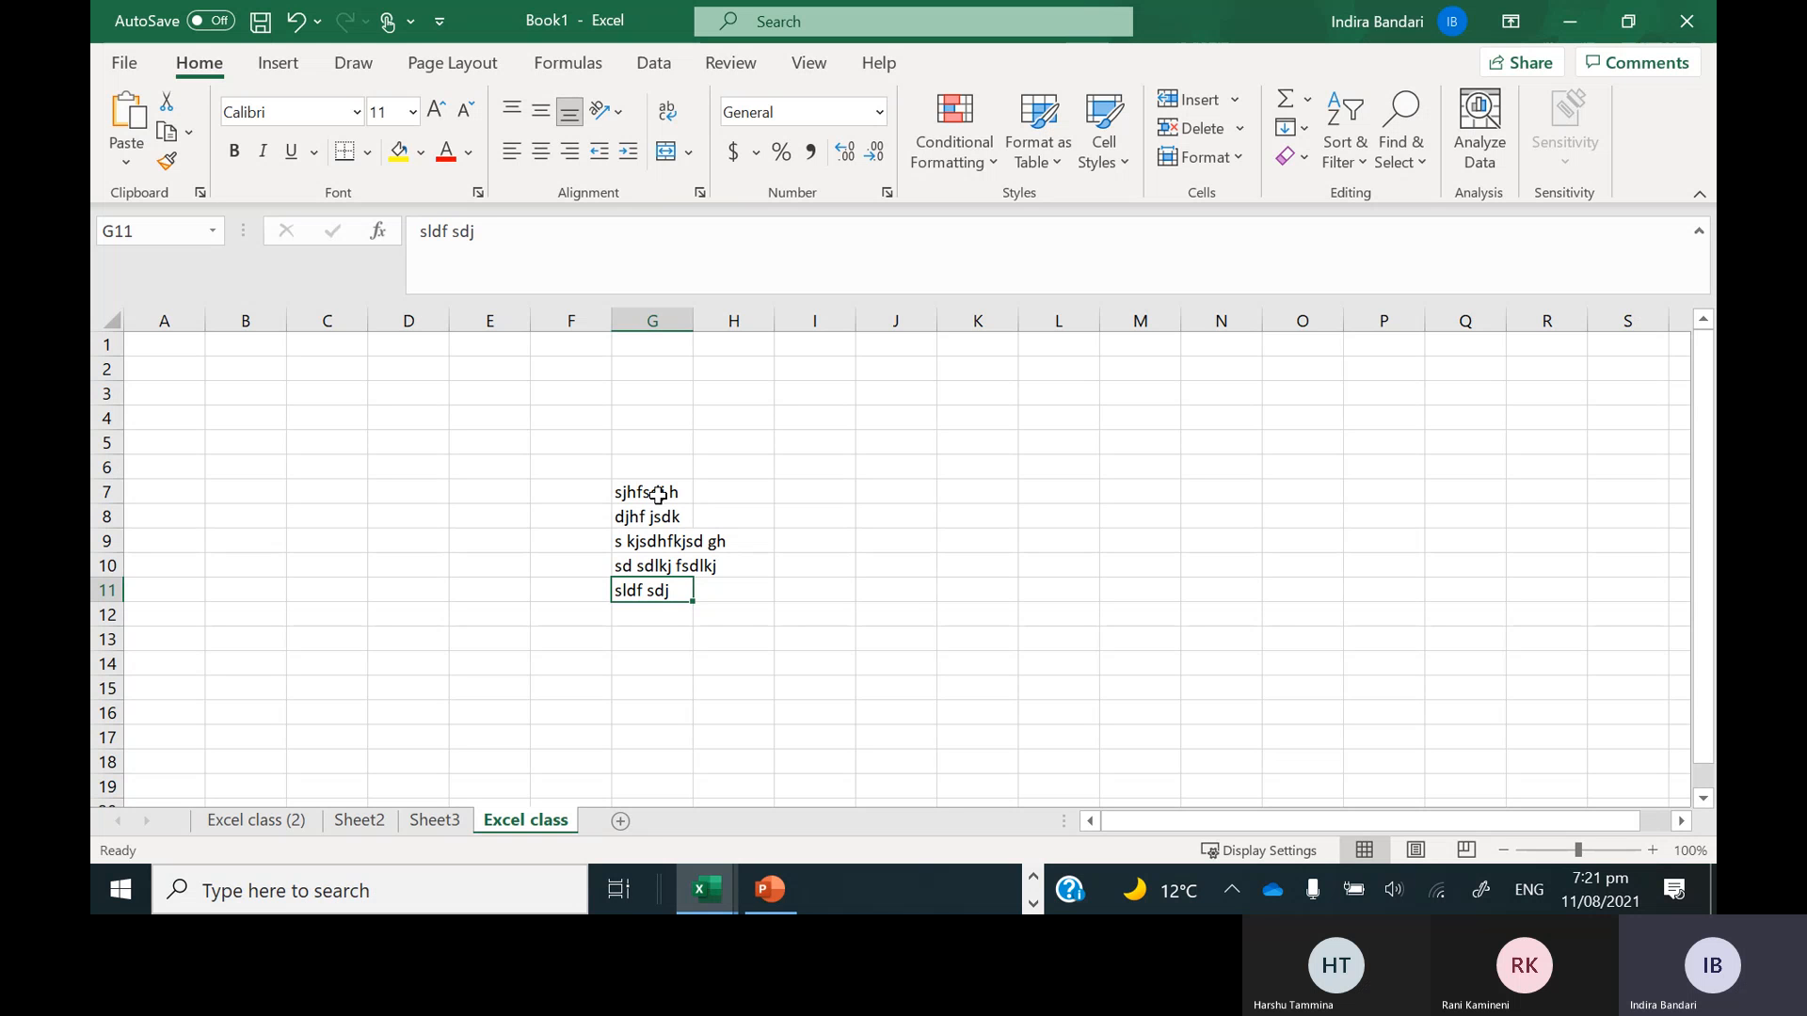
# Enter kjsahd kjash, skjhfsdjkf, sjdglskdjgds and sdmfsdkgjsd across row 4 in cells A4 to D4
pyautogui.click(189, 416)
pyautogui.write('kjsahd kjash')
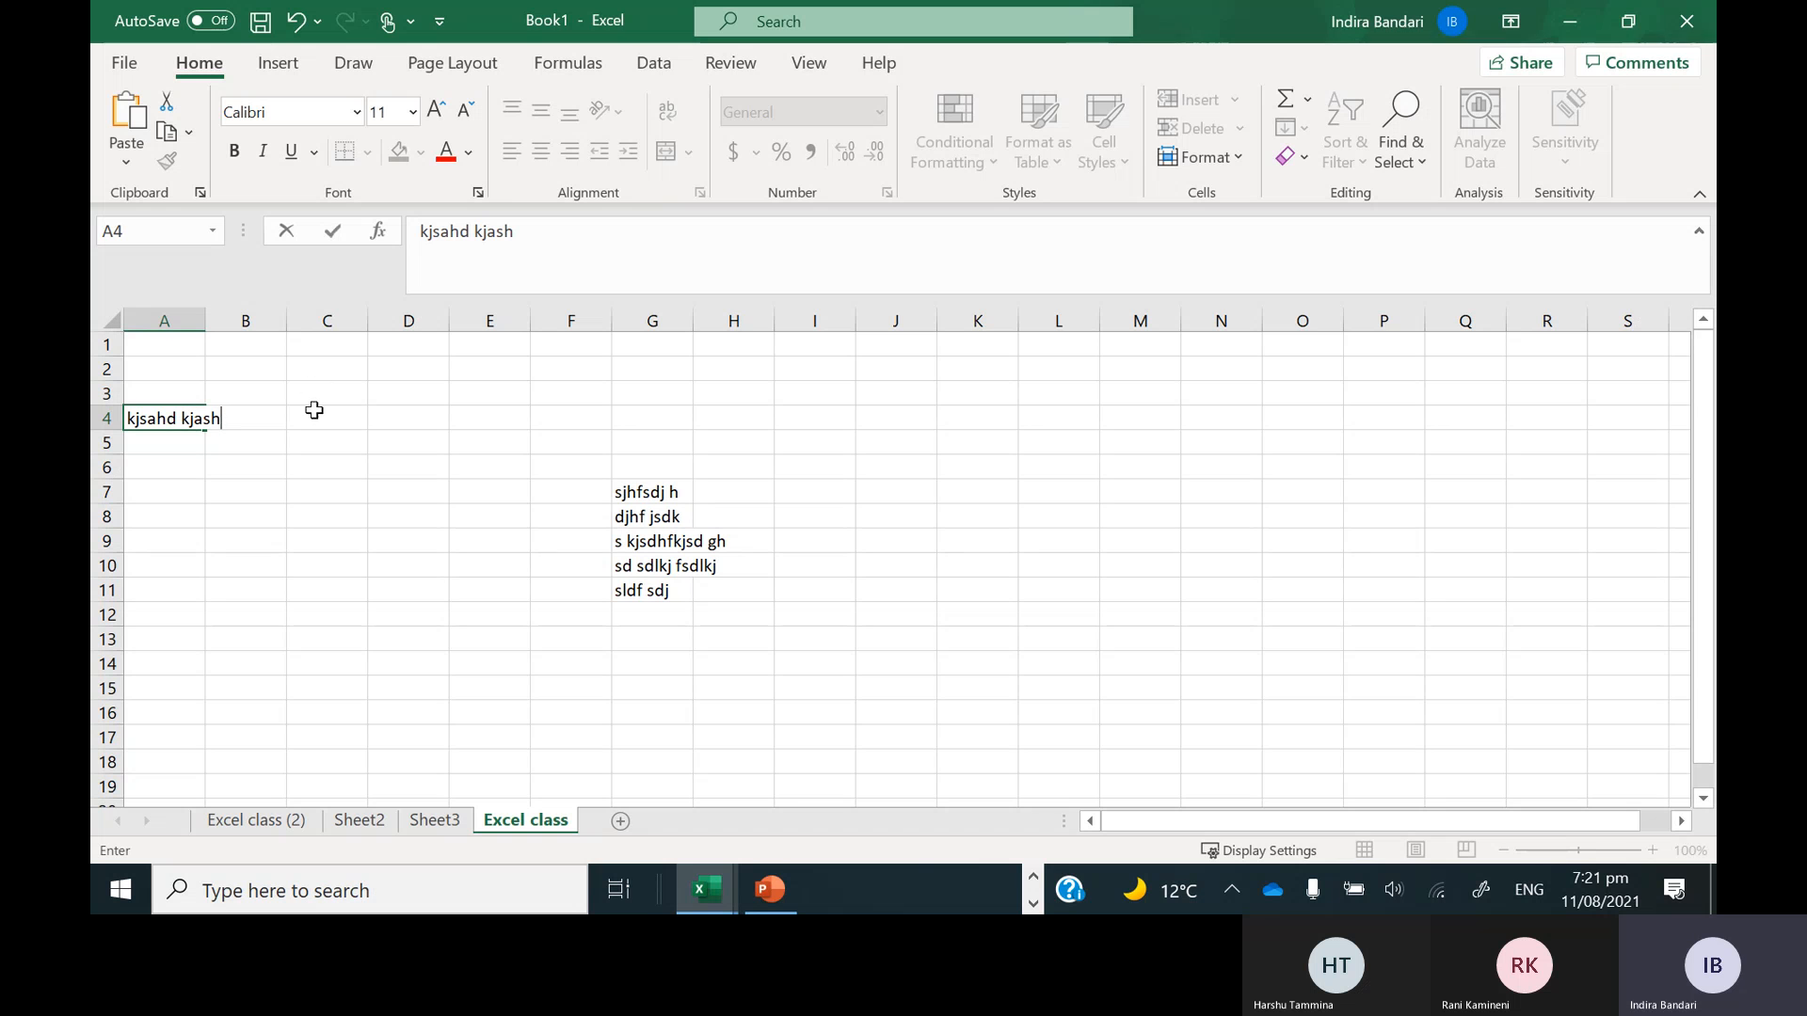
pyautogui.press('Tab')
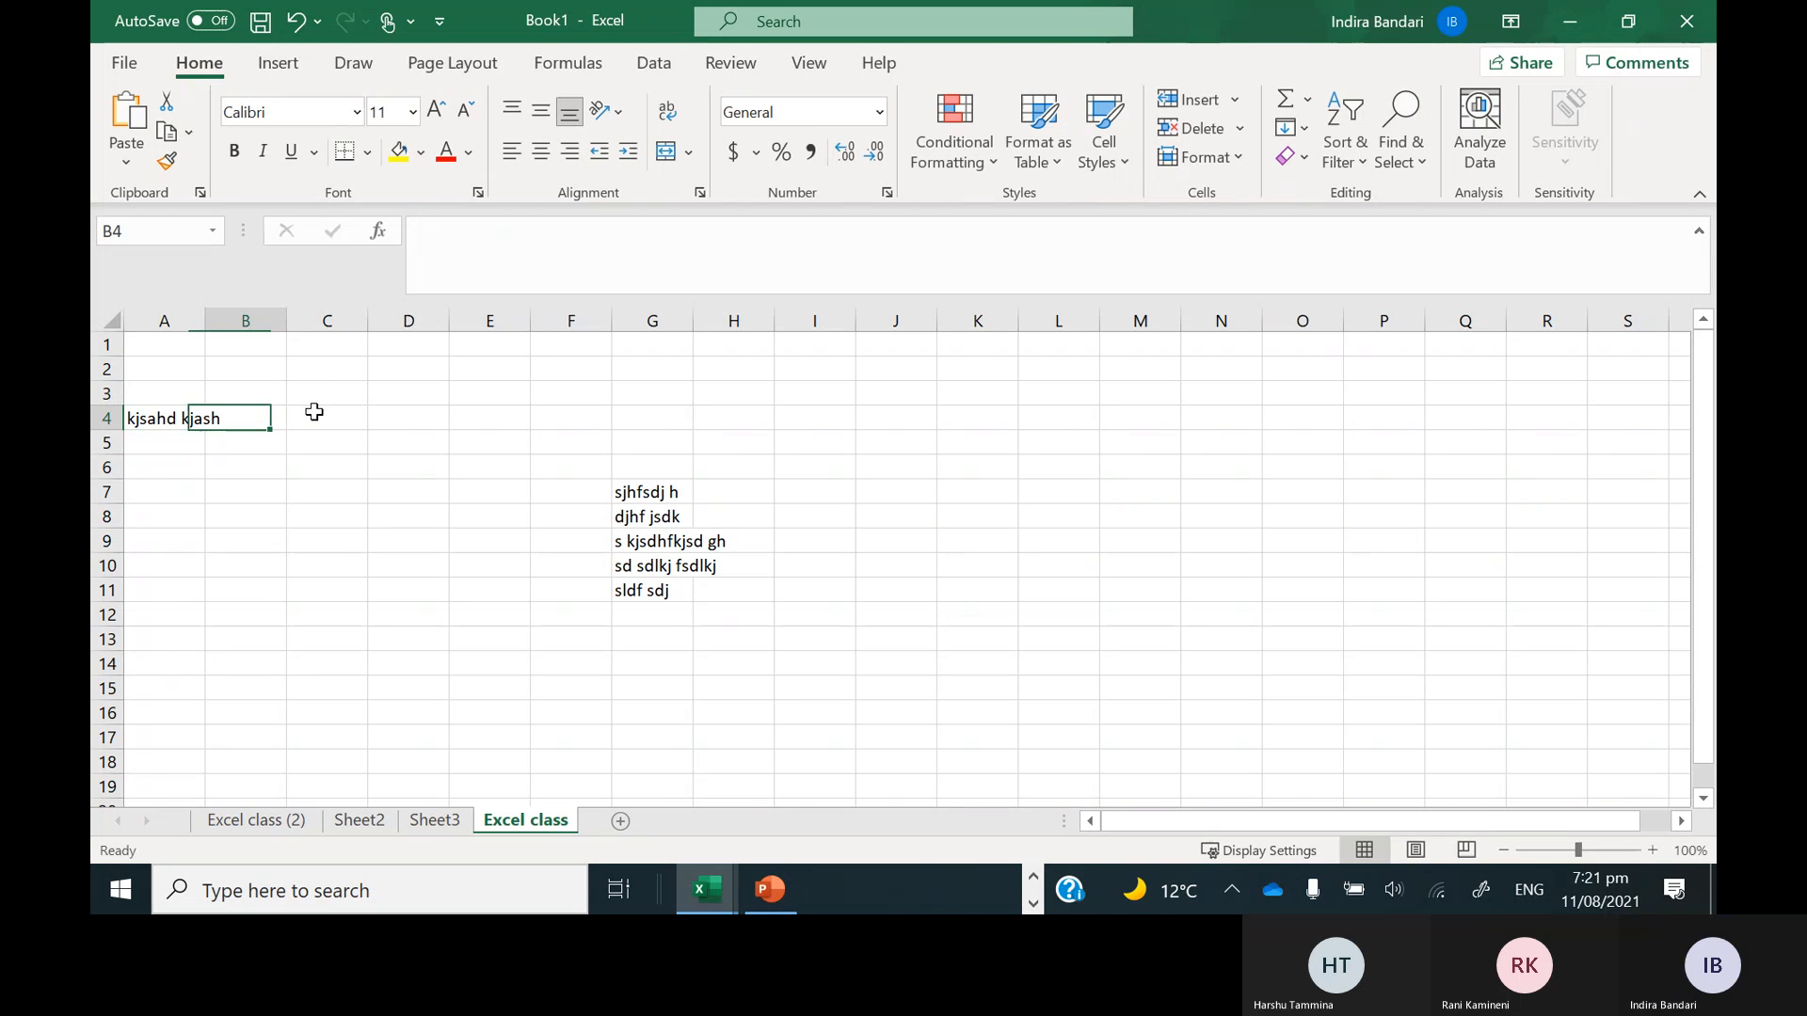
pyautogui.write('skjhfsdjkf')
pyautogui.press('Tab')
pyautogui.write('sjdglskdjg')
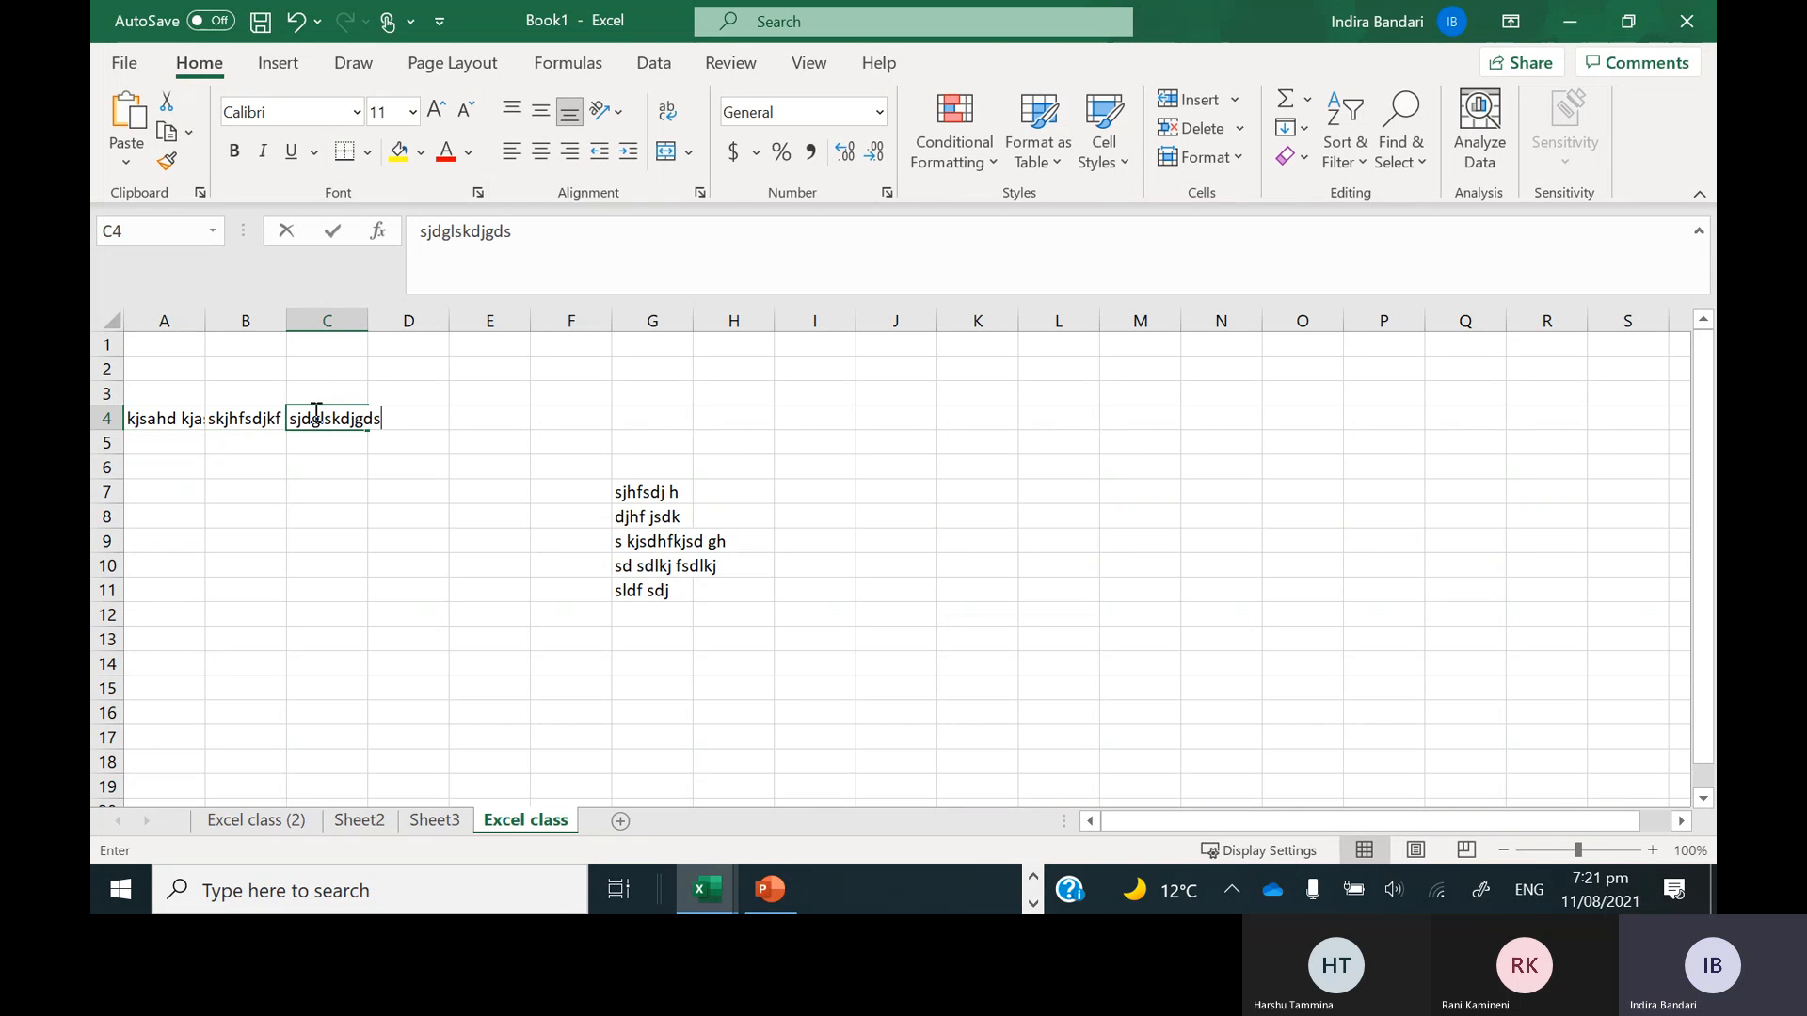
pyautogui.press('Tab')
pyautogui.write('sdmfsdkgjsd')
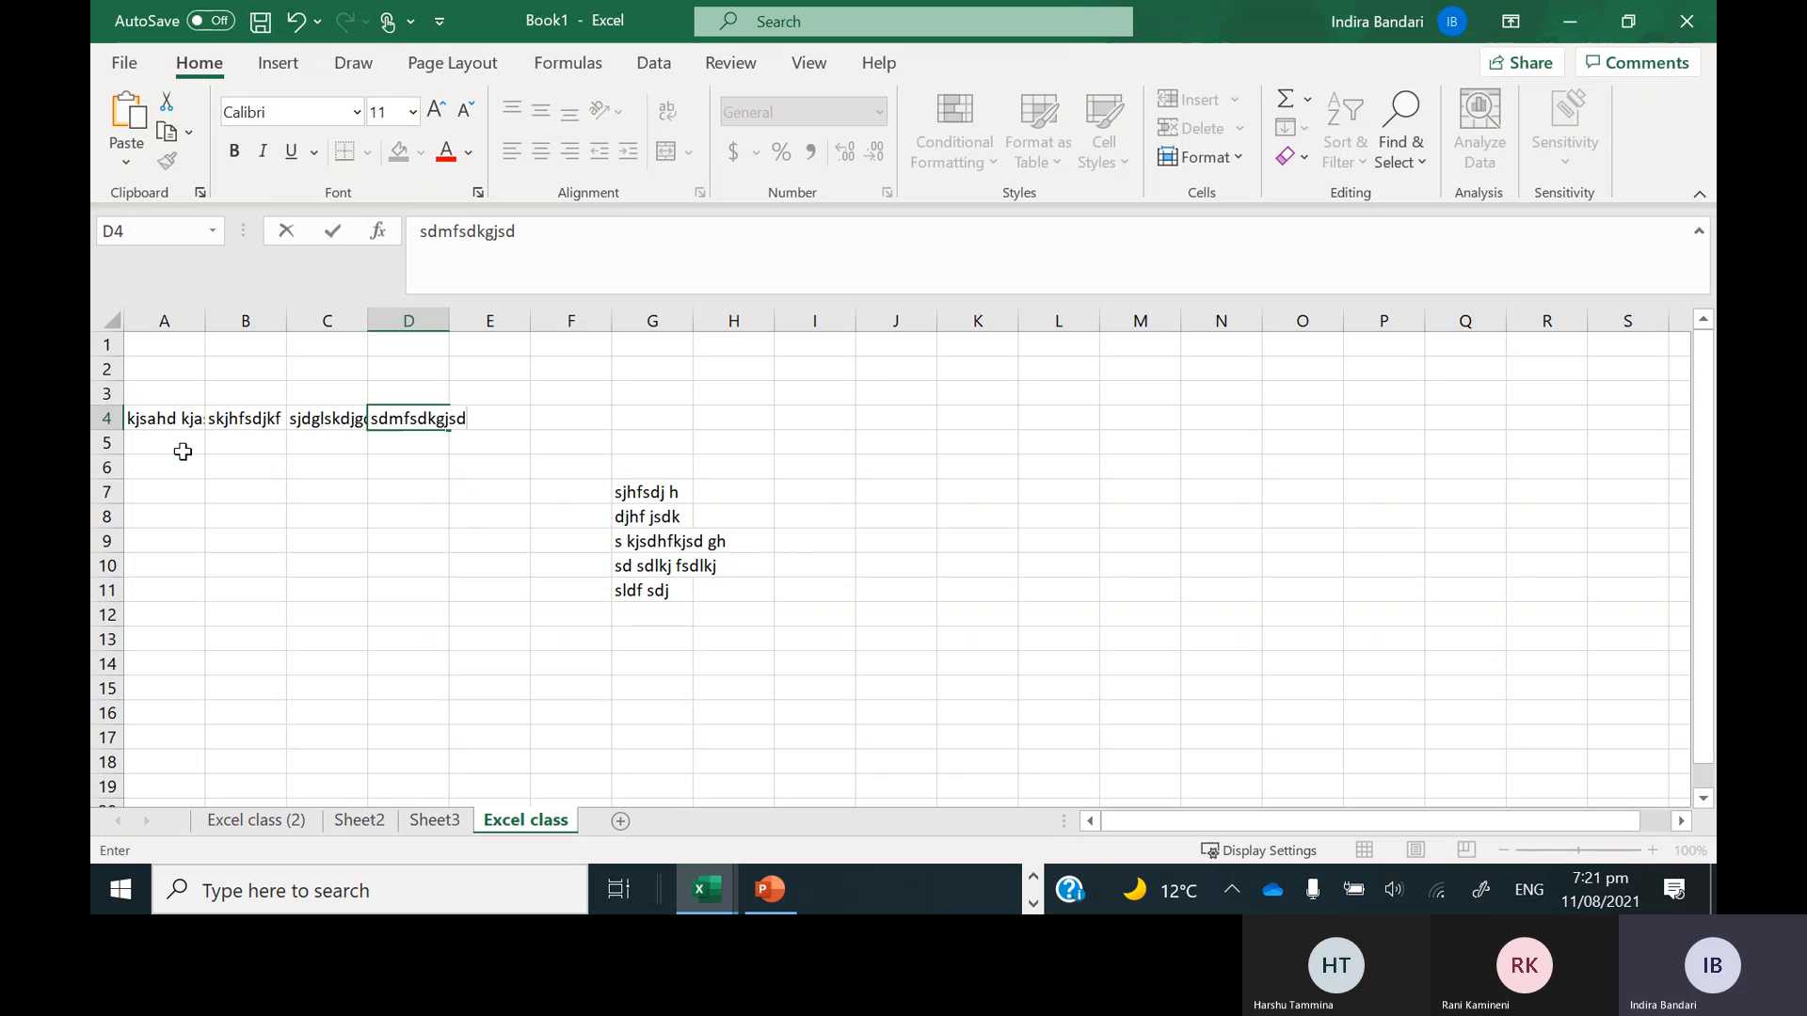
# Fill the A4:D4 entries across row 4 to column H, and select A4:H4
pyautogui.moveTo(169, 420); pyautogui.dragTo(438, 422)
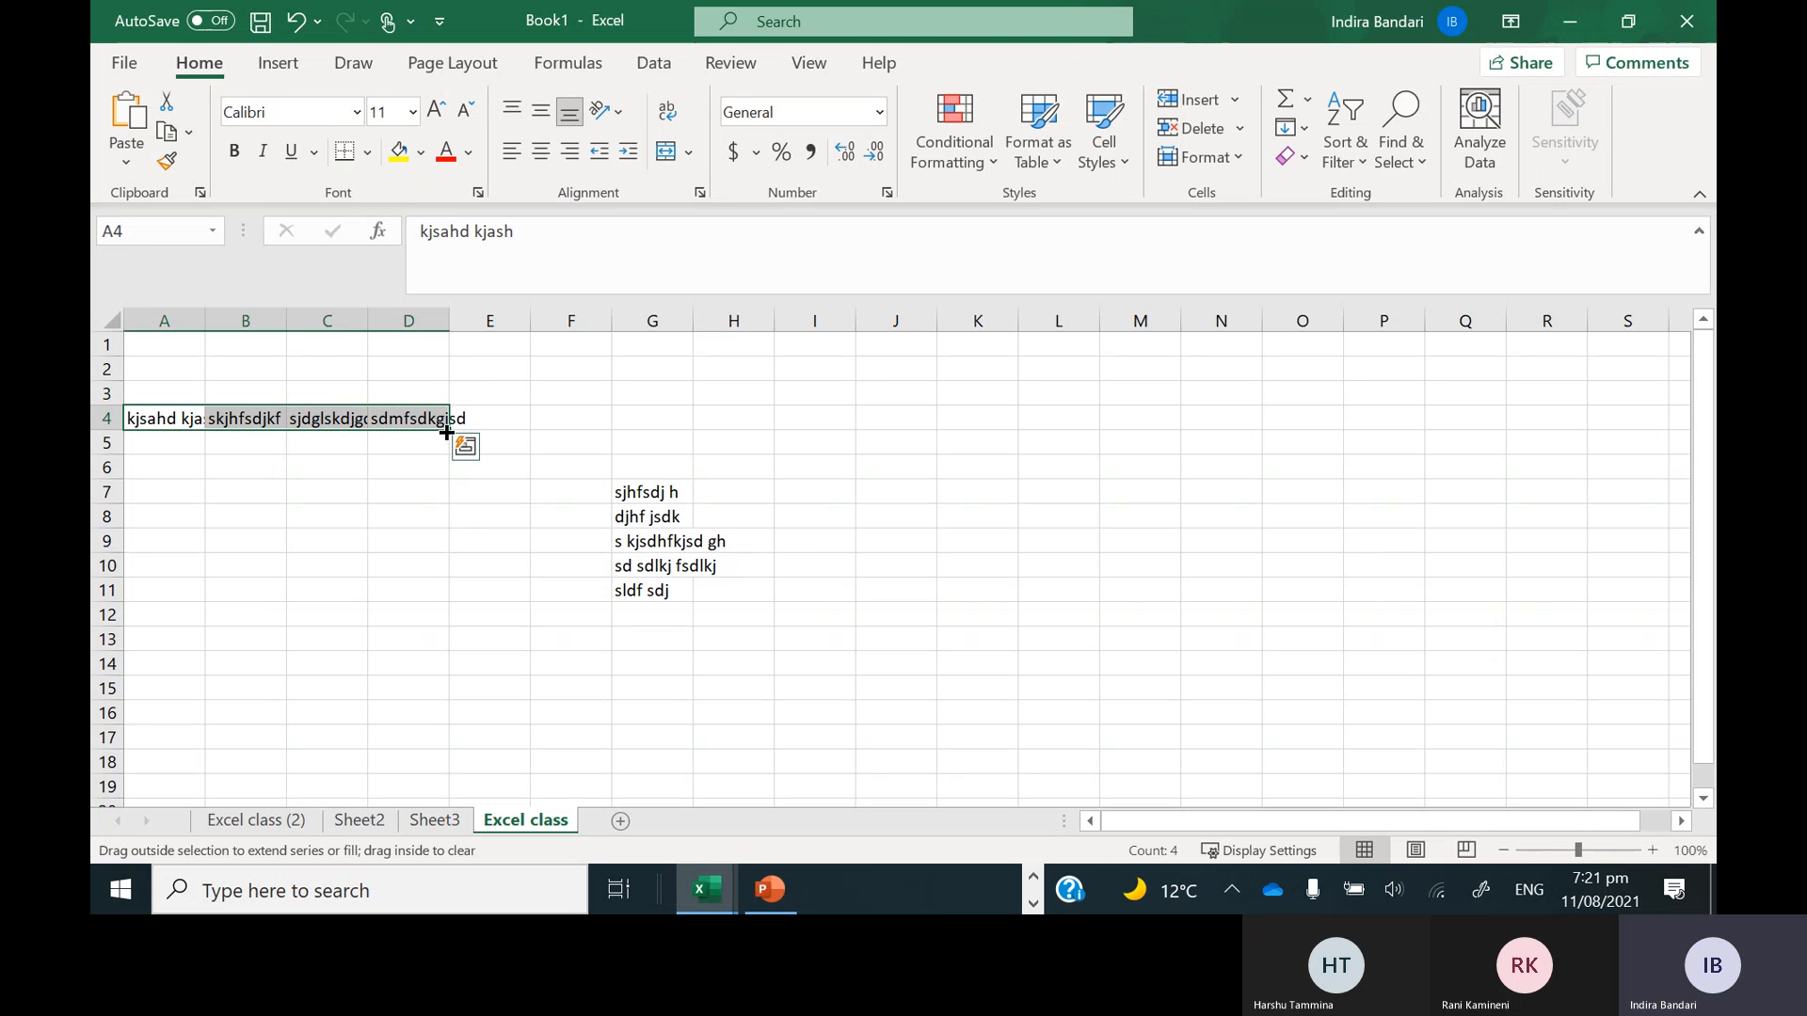
pyautogui.moveTo(439, 425); pyautogui.dragTo(810, 628)
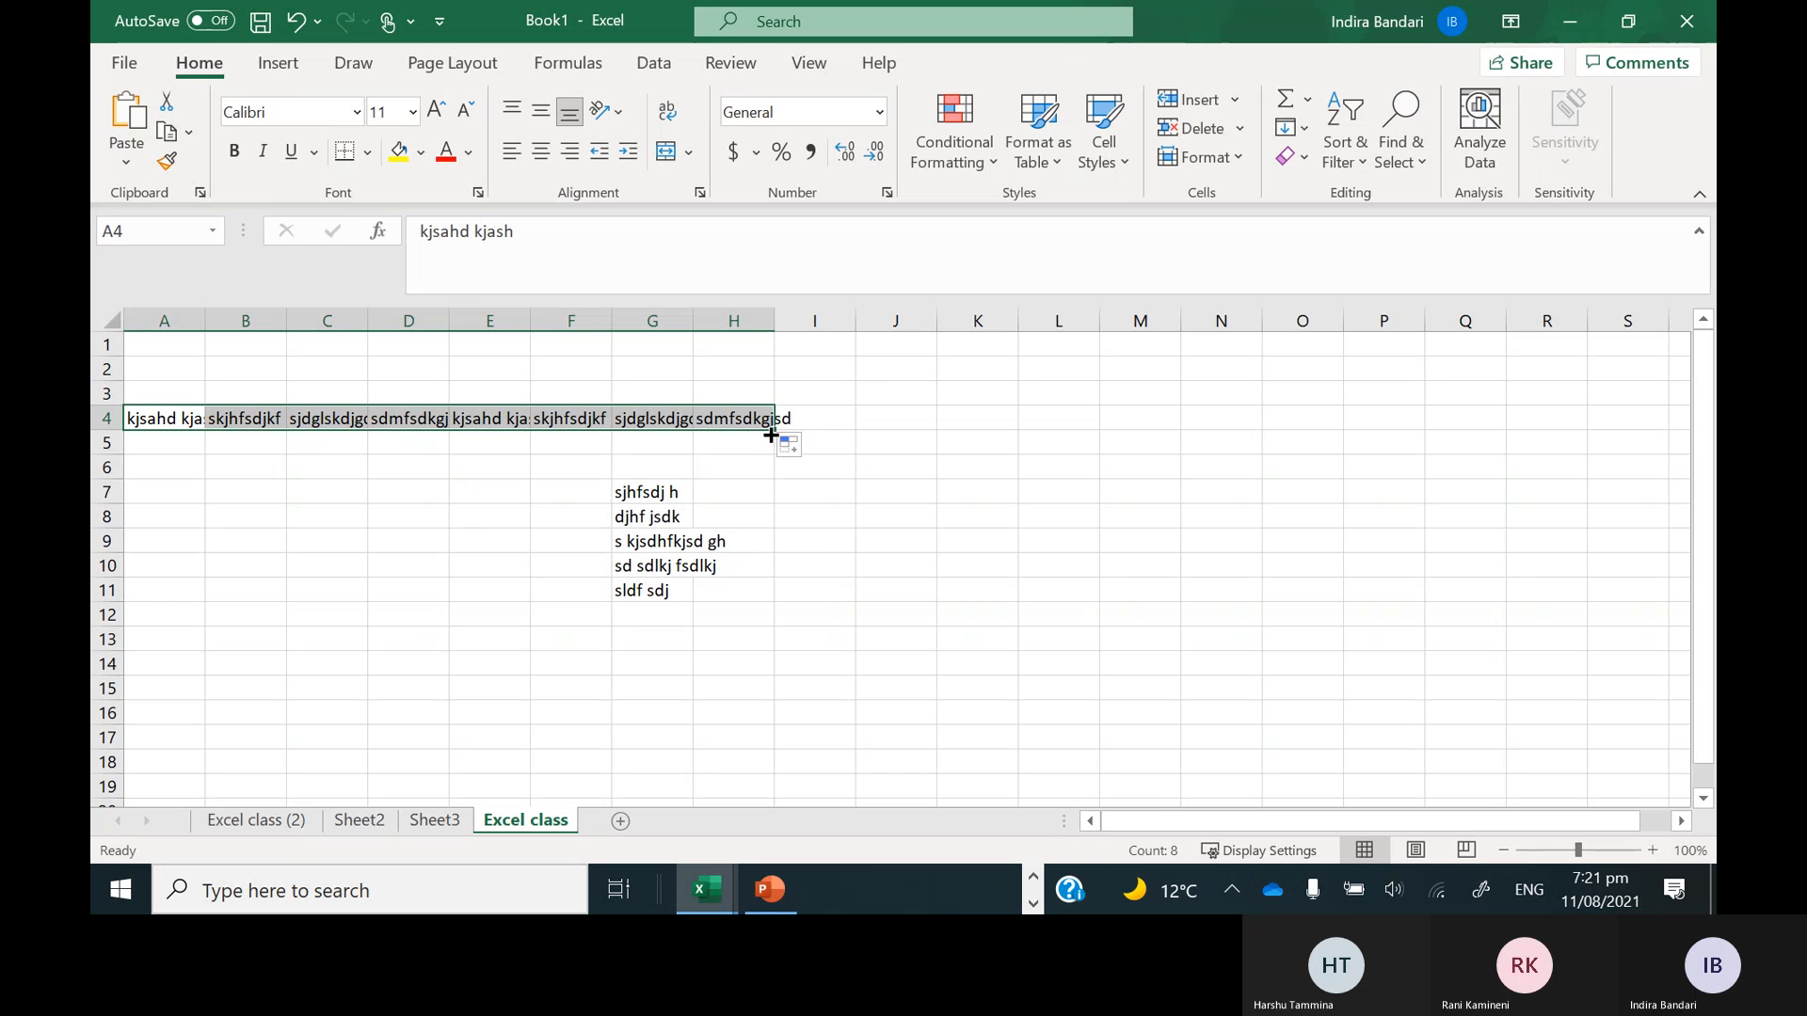
pyautogui.moveTo(770, 435); pyautogui.dragTo(898, 595)
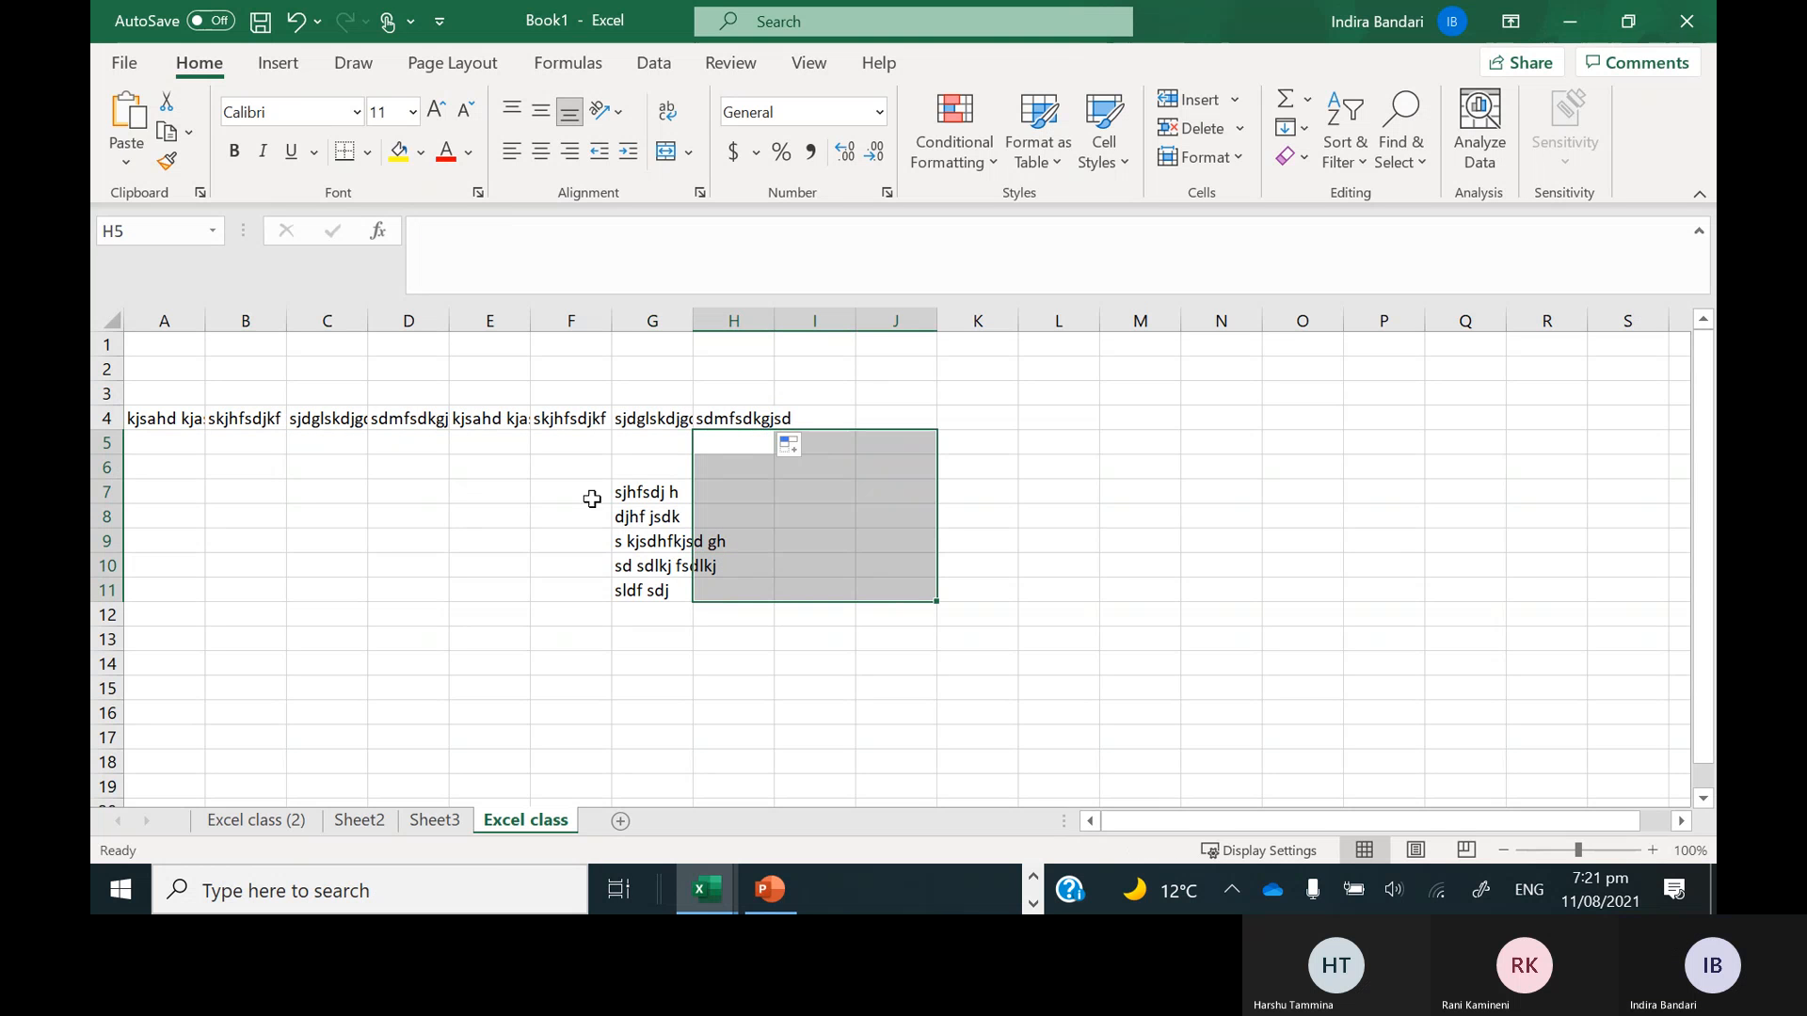
pyautogui.moveTo(166, 415); pyautogui.dragTo(754, 424)
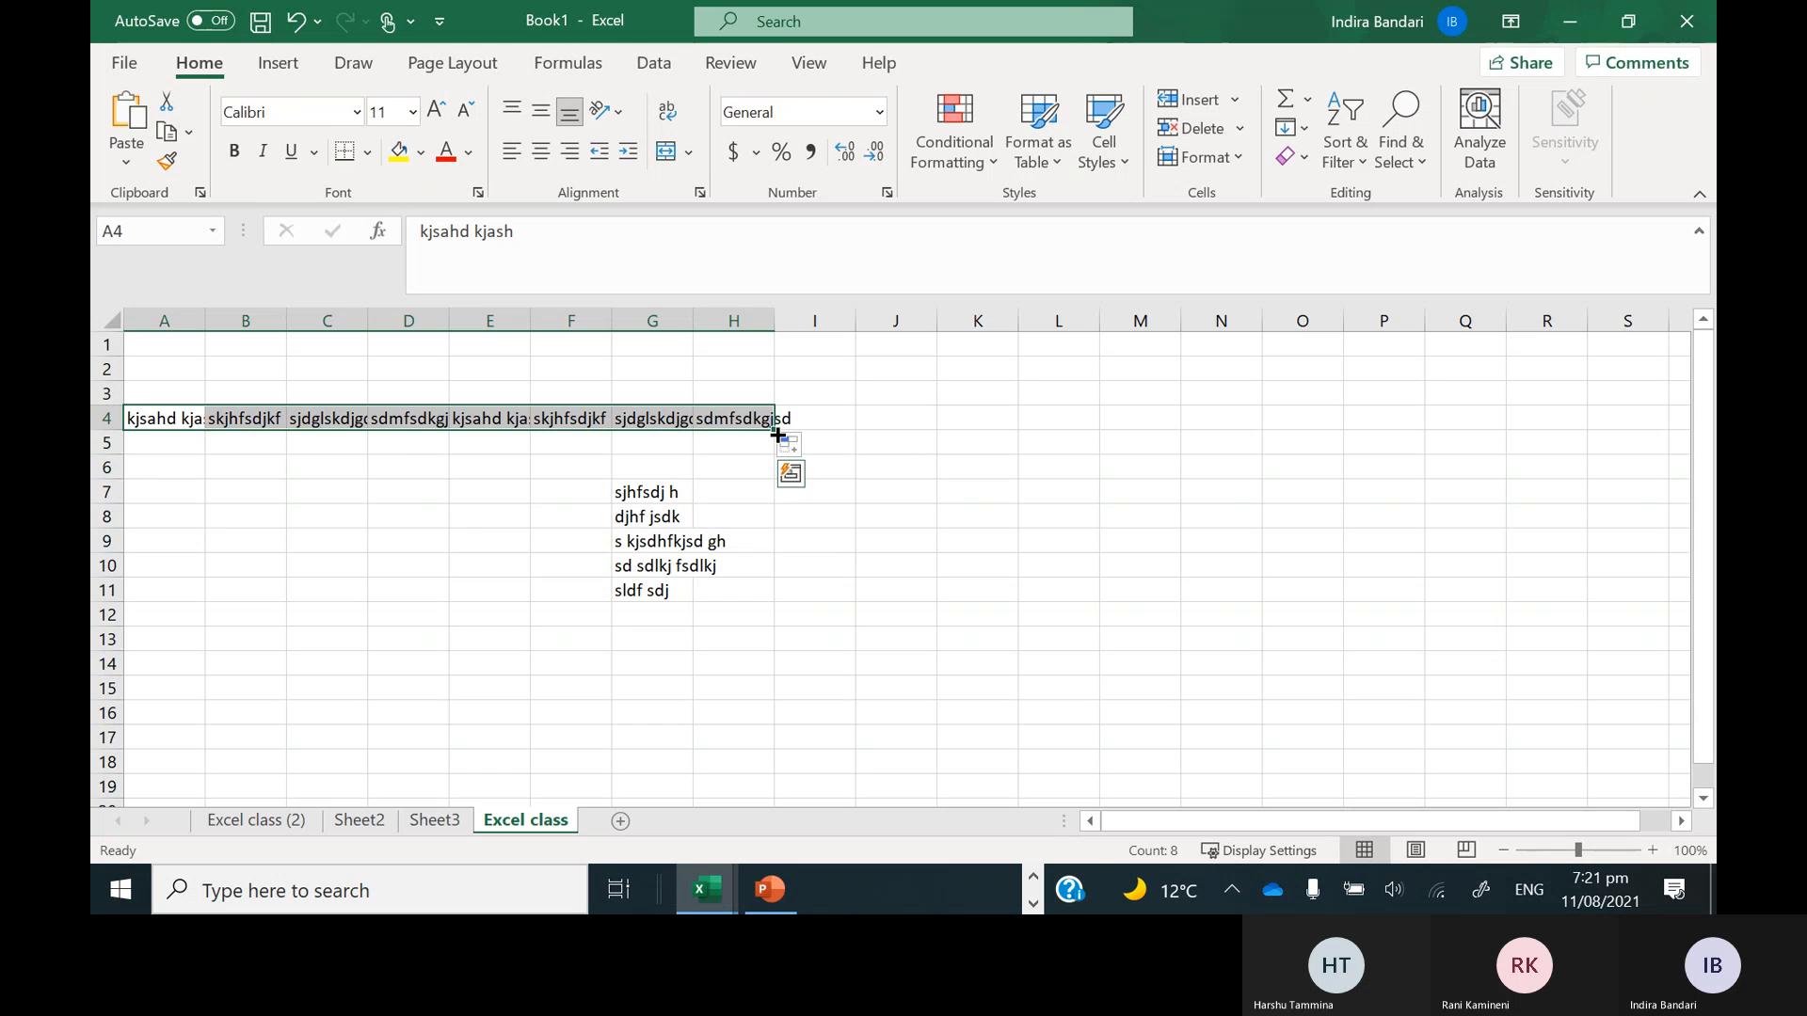
# Fill the A4:H4 entries down through row 19, then deselect the filled block
pyautogui.scroll(-3, 777, 435)
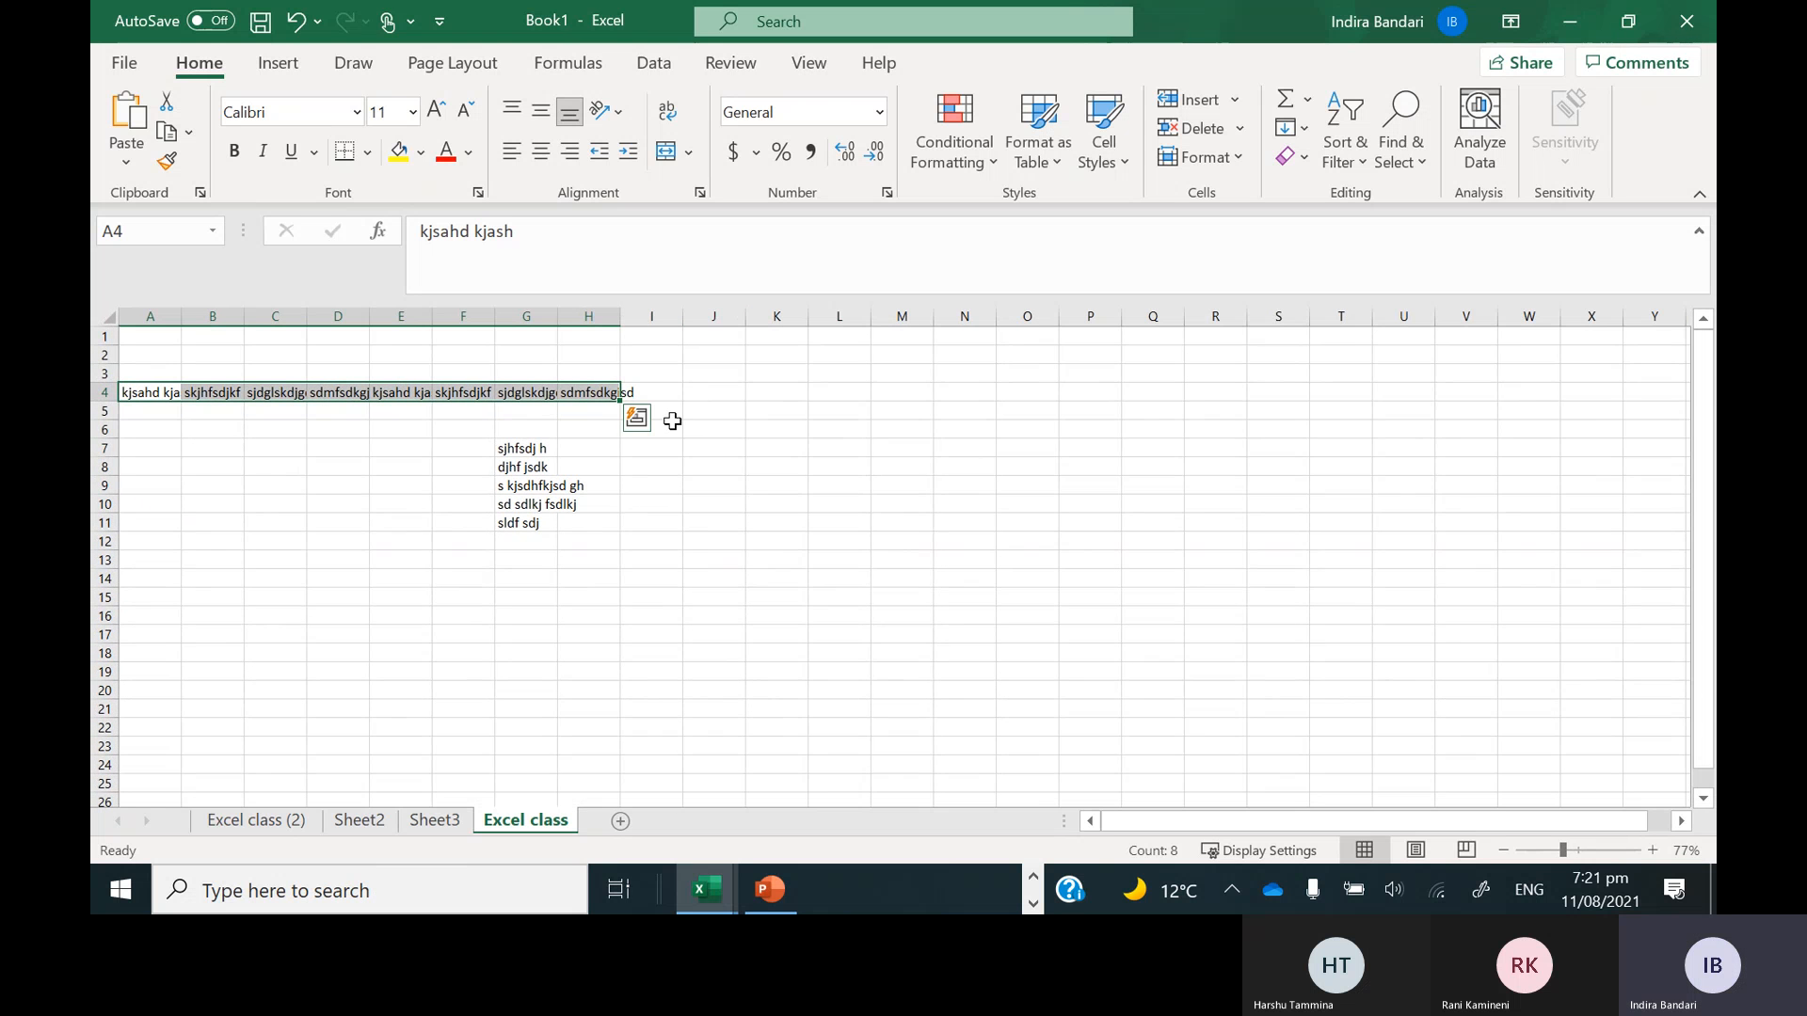
pyautogui.moveTo(620, 402); pyautogui.dragTo(734, 686)
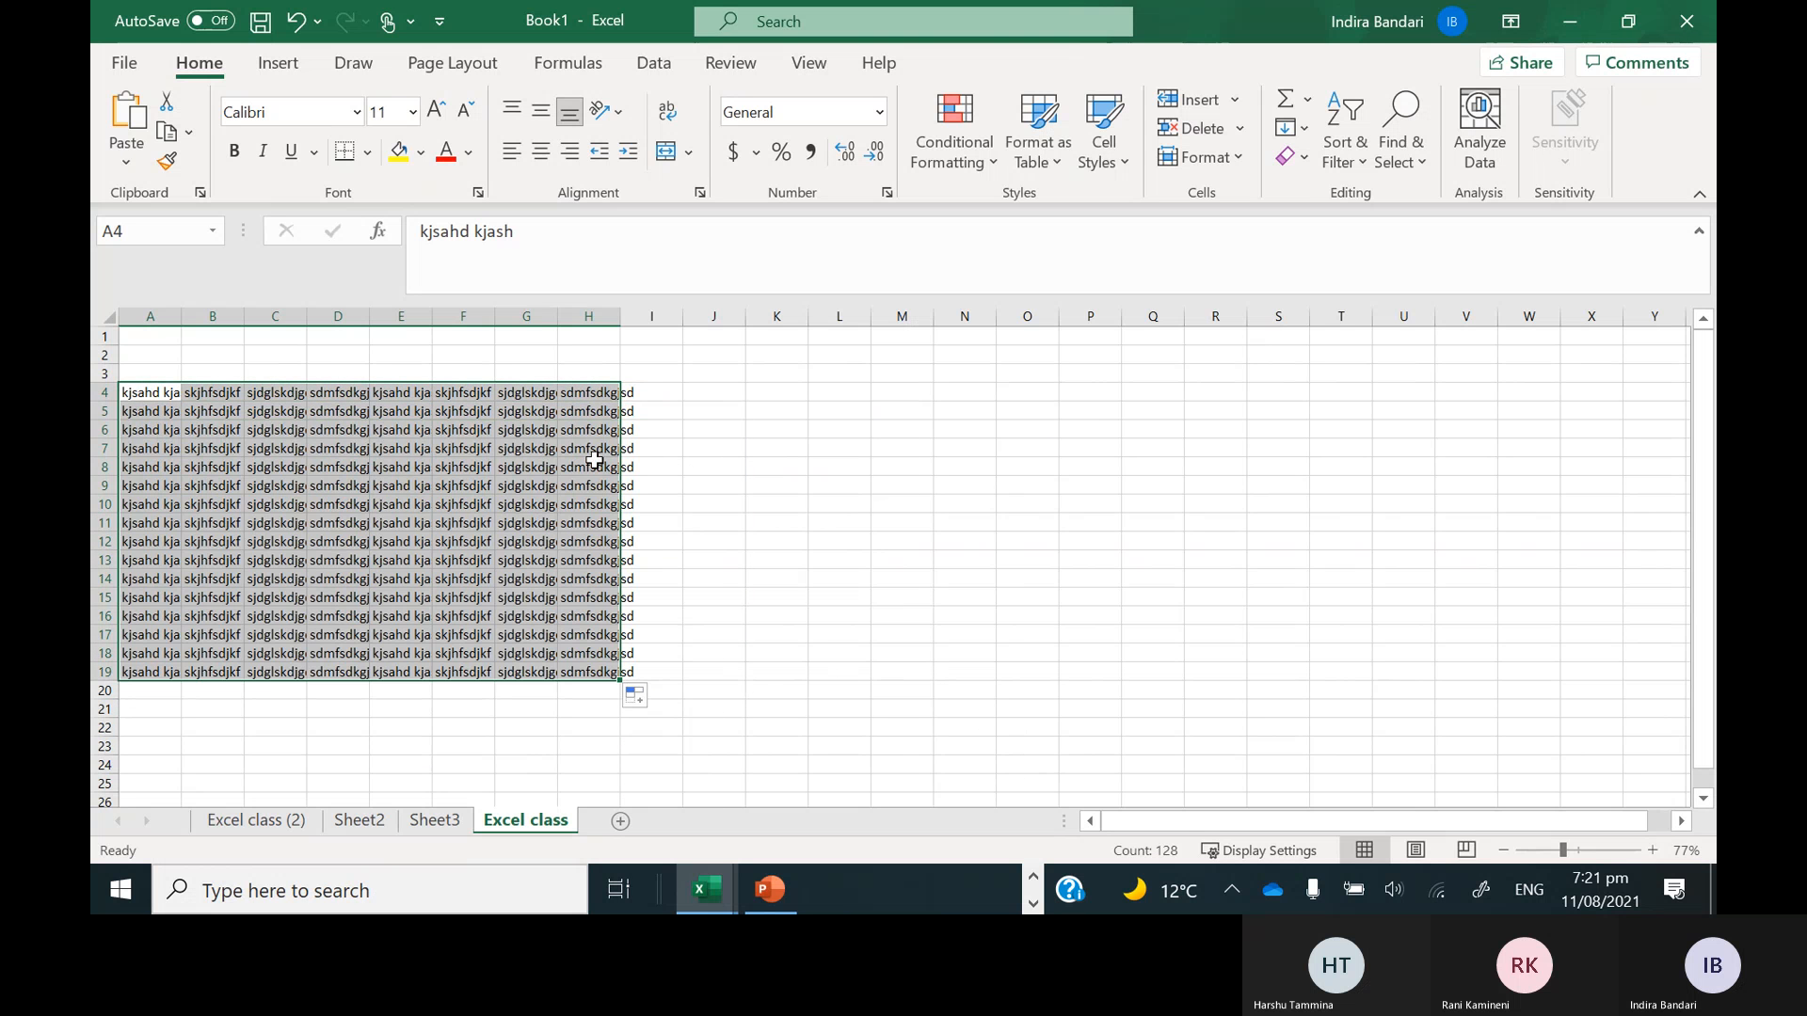
pyautogui.click(311, 428)
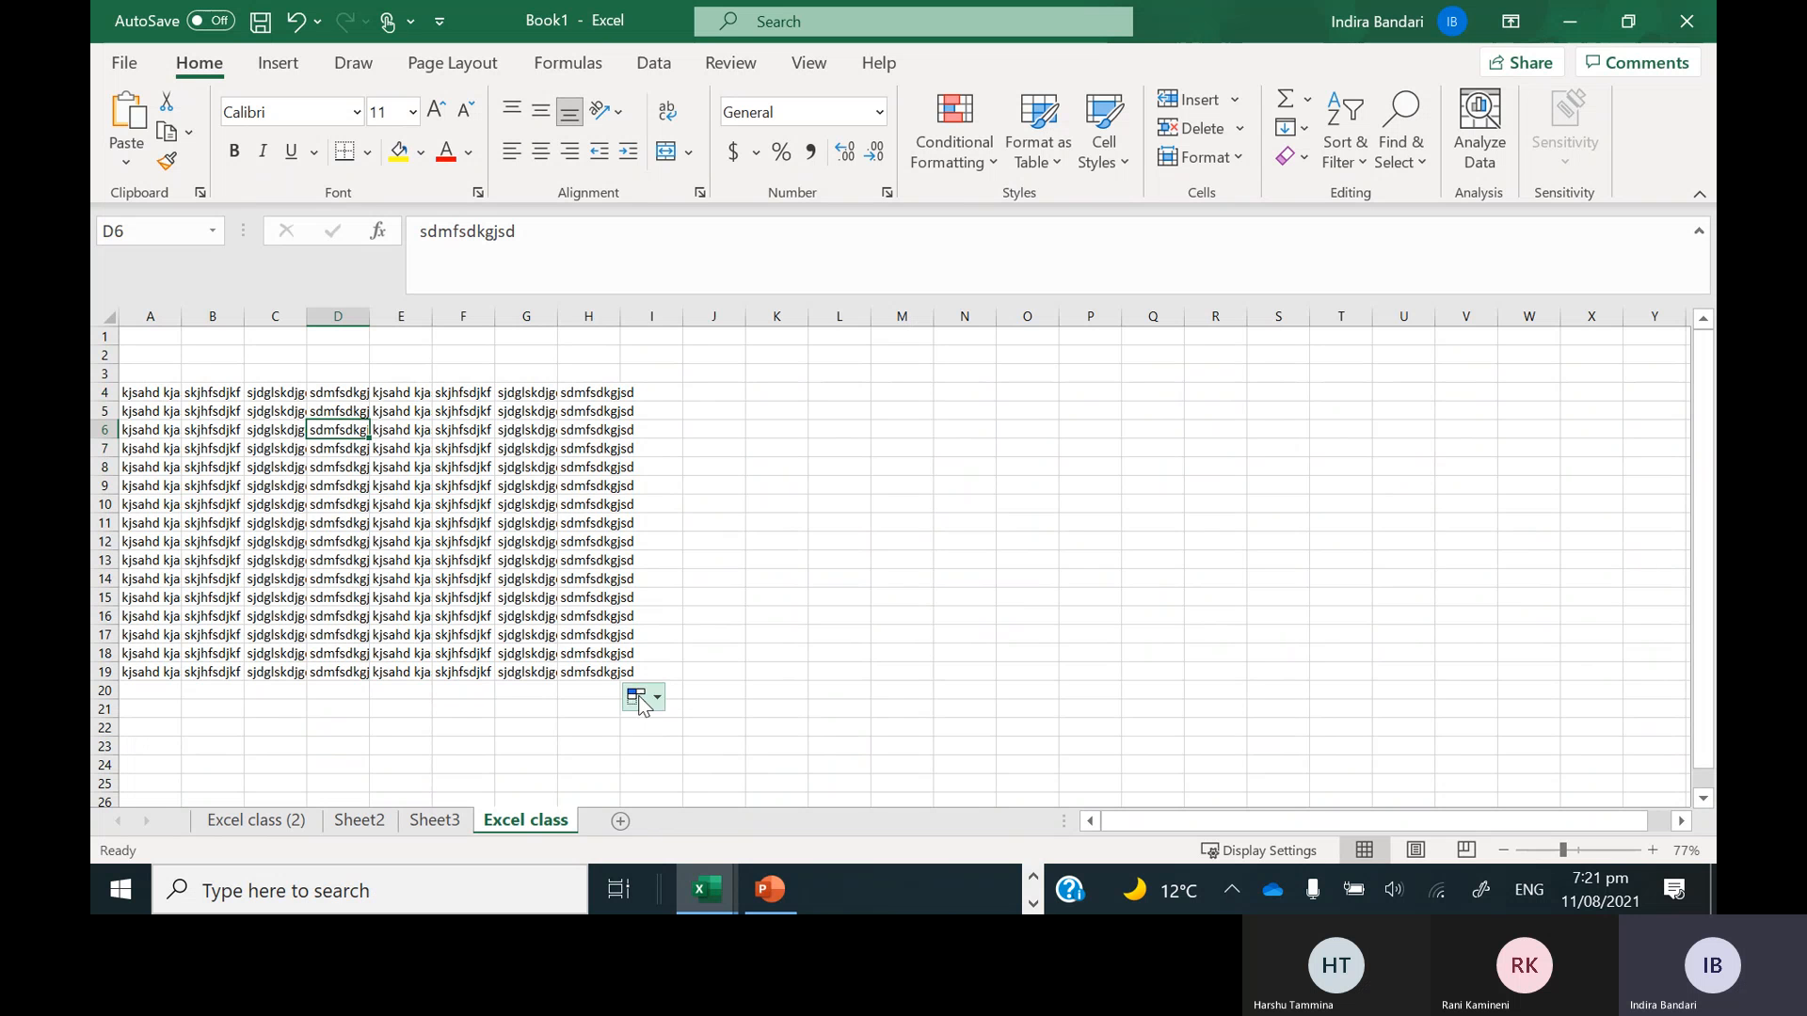
# From D7 inside the data block, jump to the last used cell H19 and back to A1
pyautogui.click(589, 673)
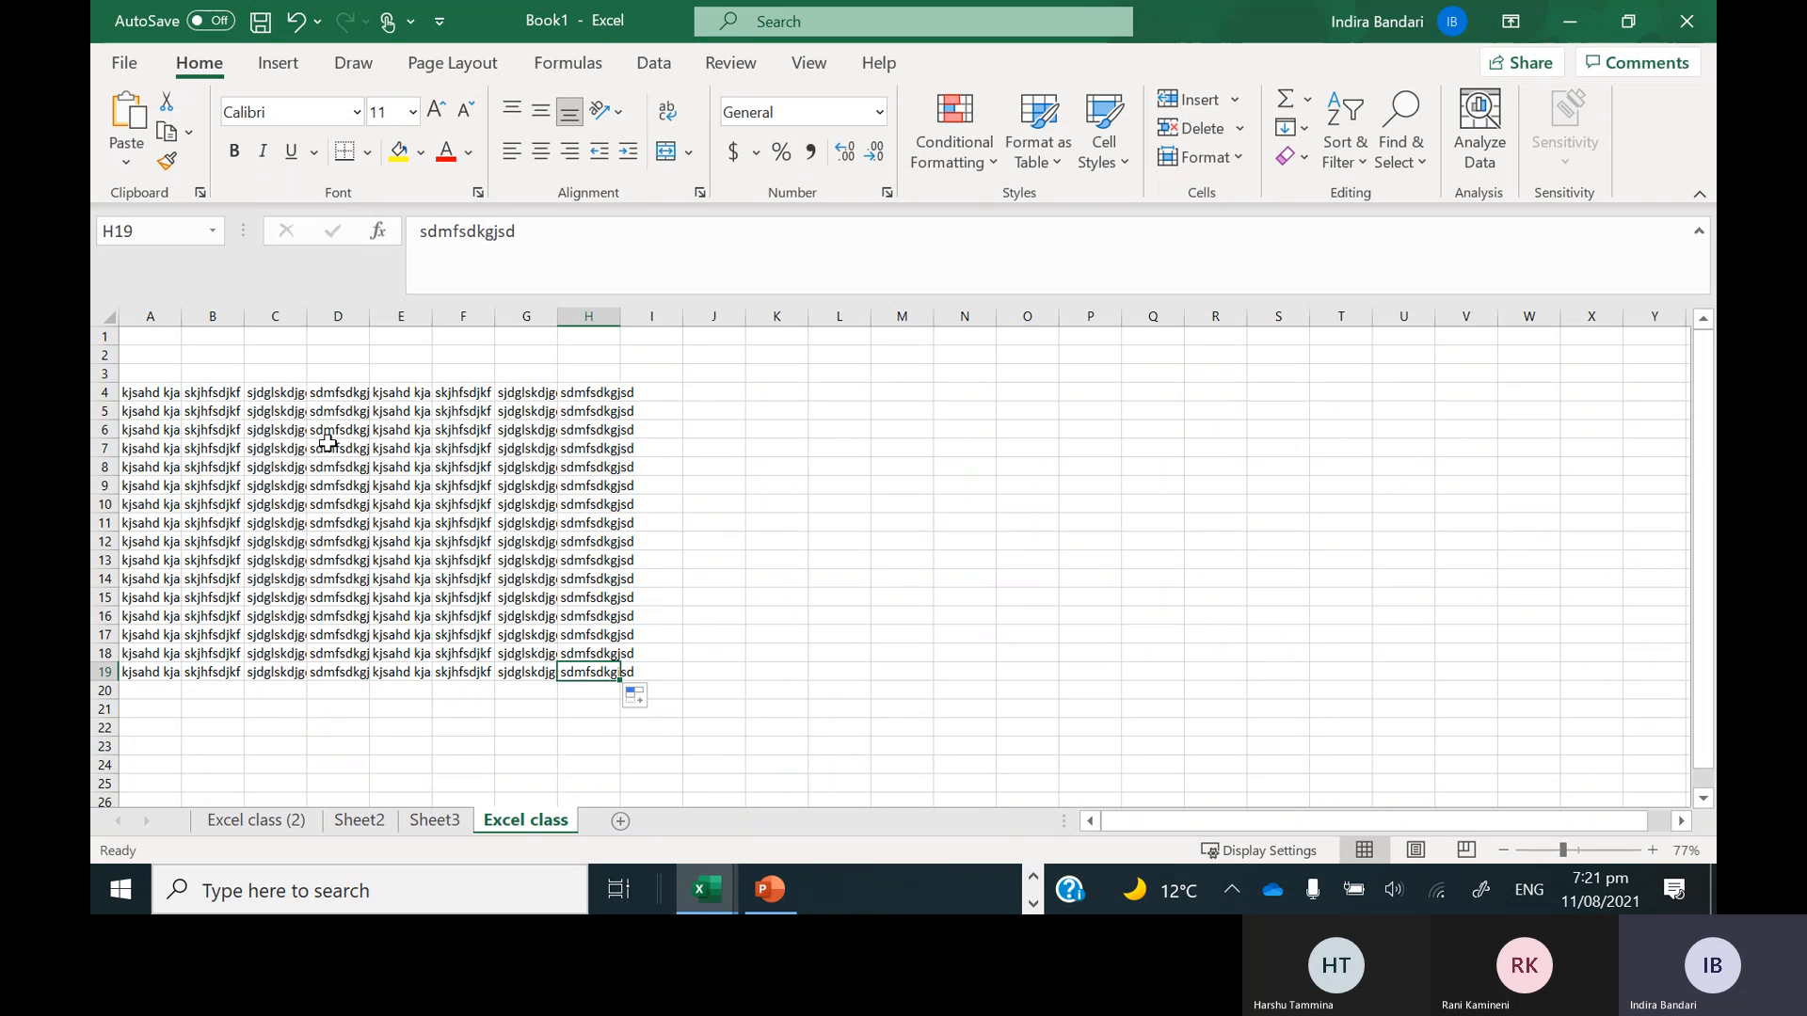
pyautogui.click(327, 446)
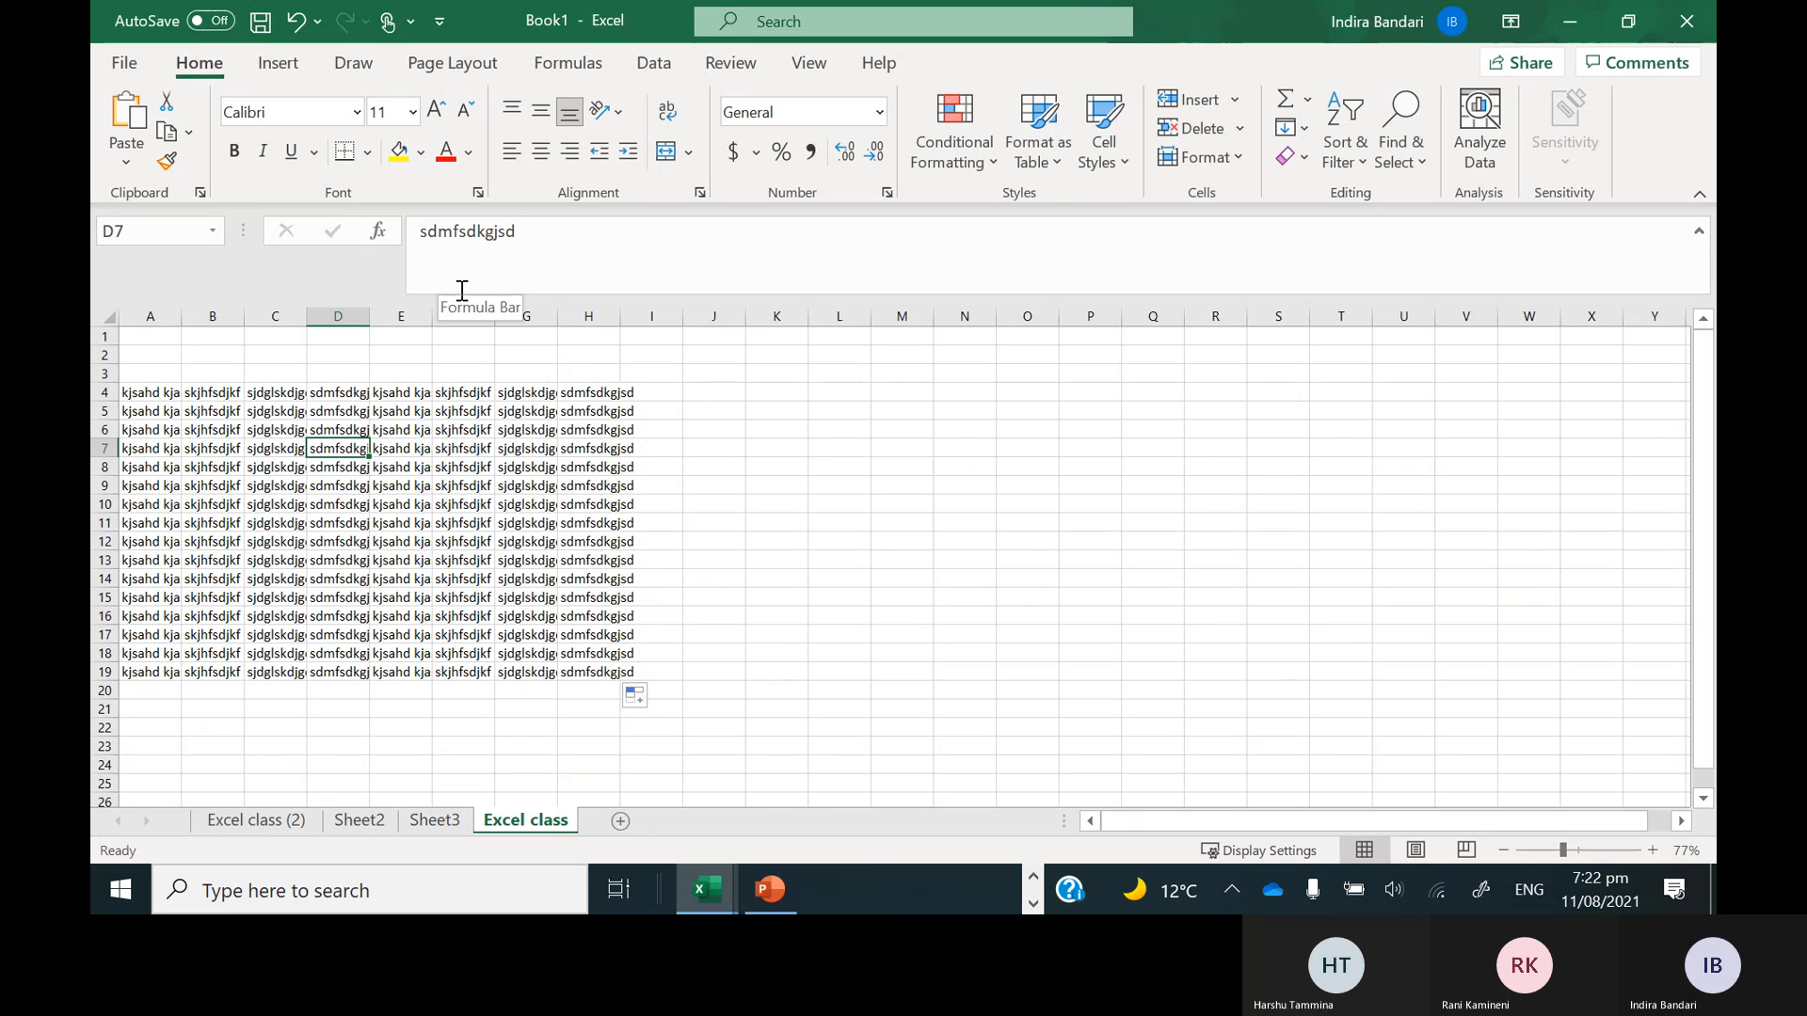
pyautogui.hotkey('ctrl', 'End')
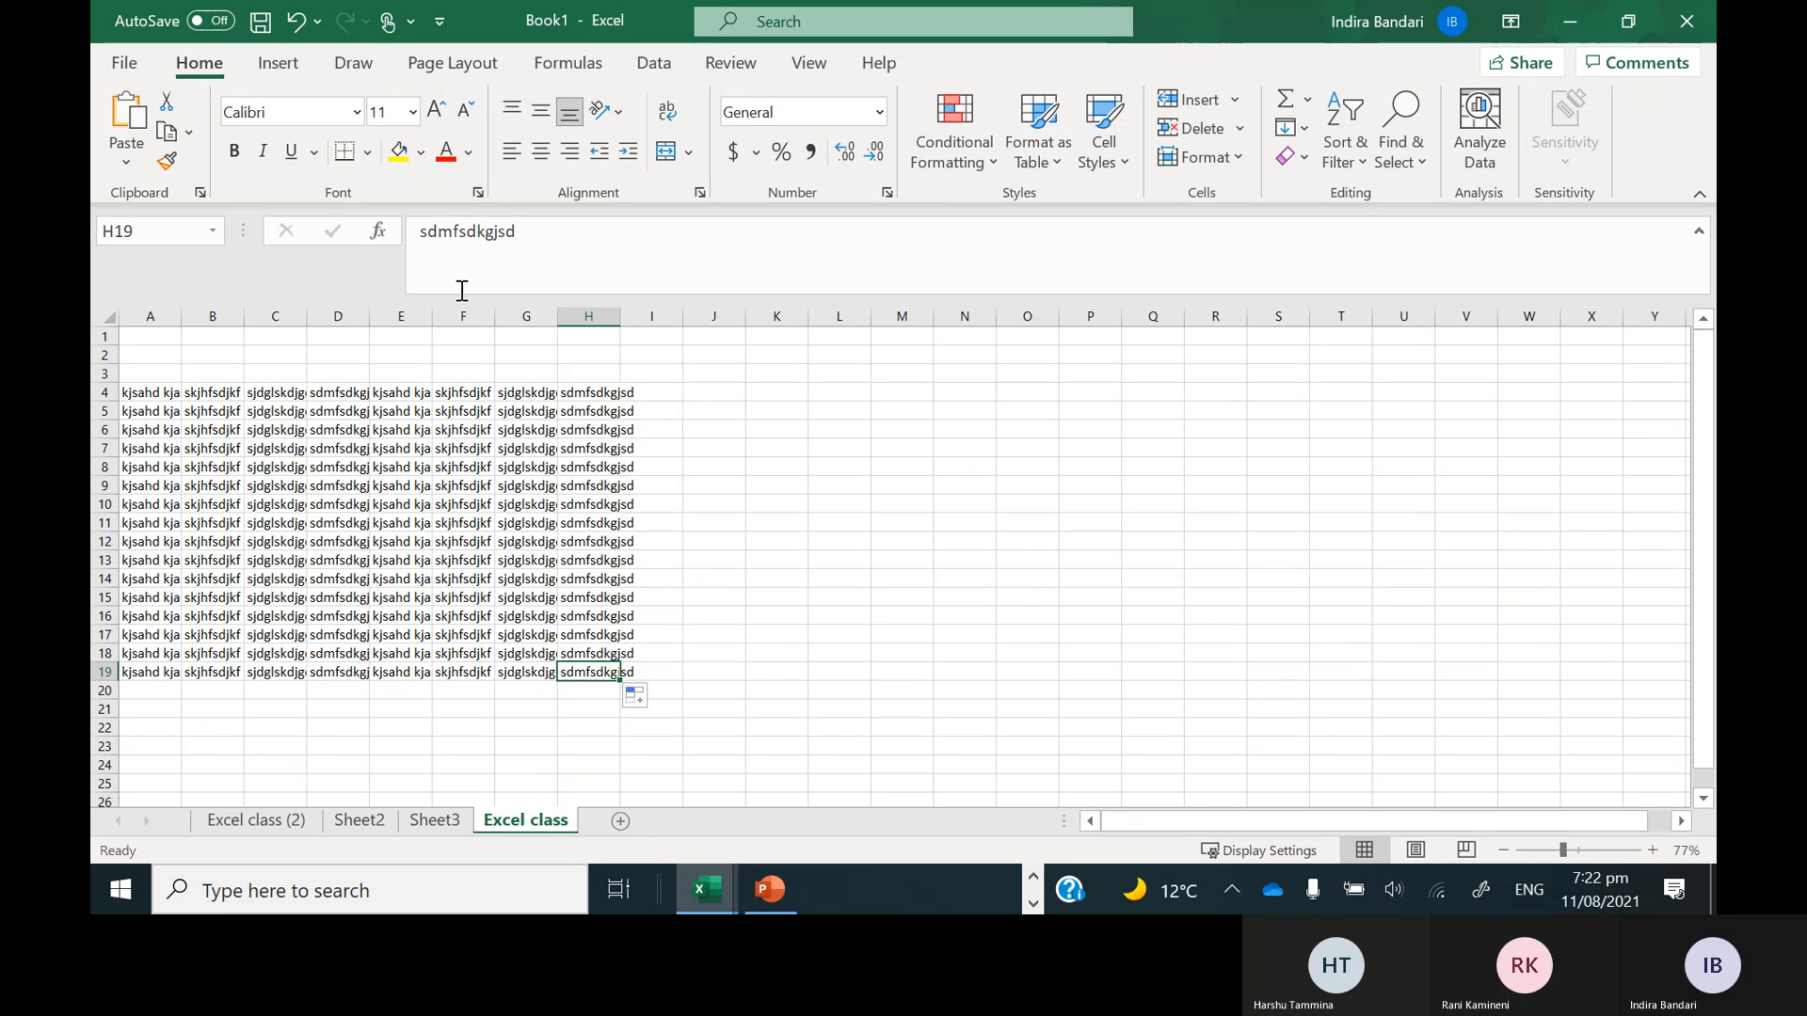
pyautogui.hotkey('ctrl', 'Home')
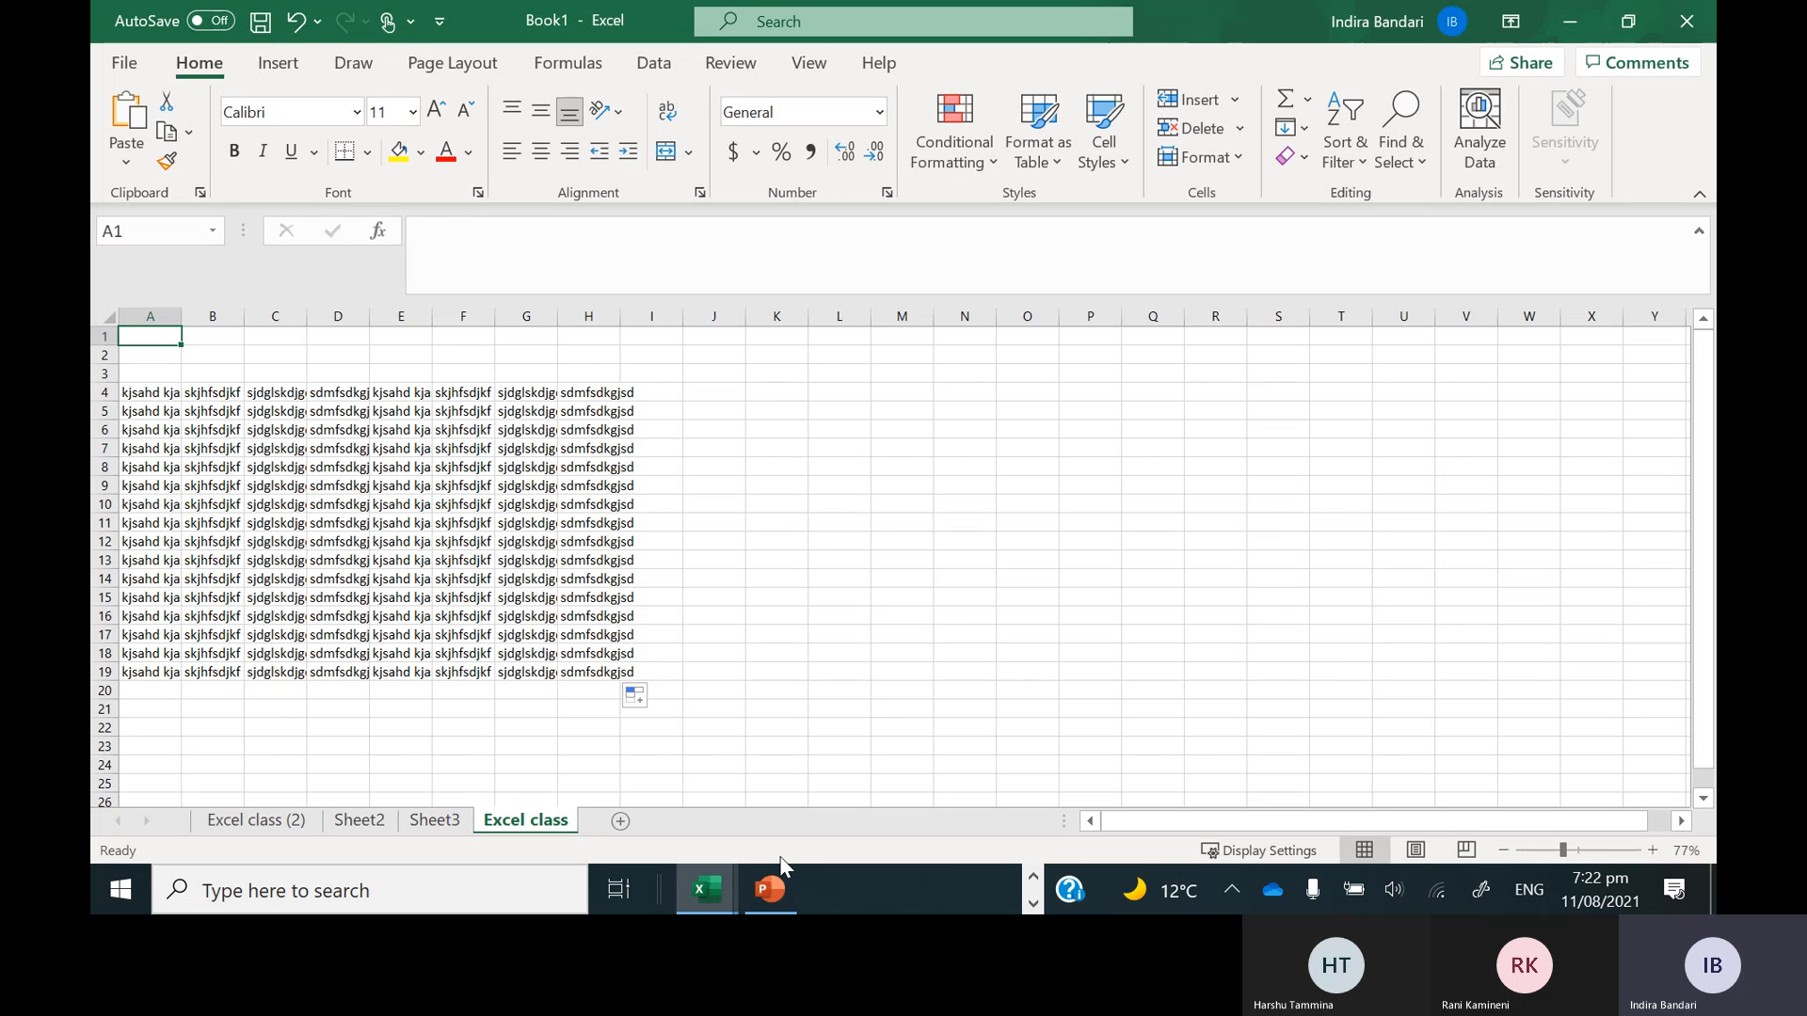
pyautogui.click(784, 894)
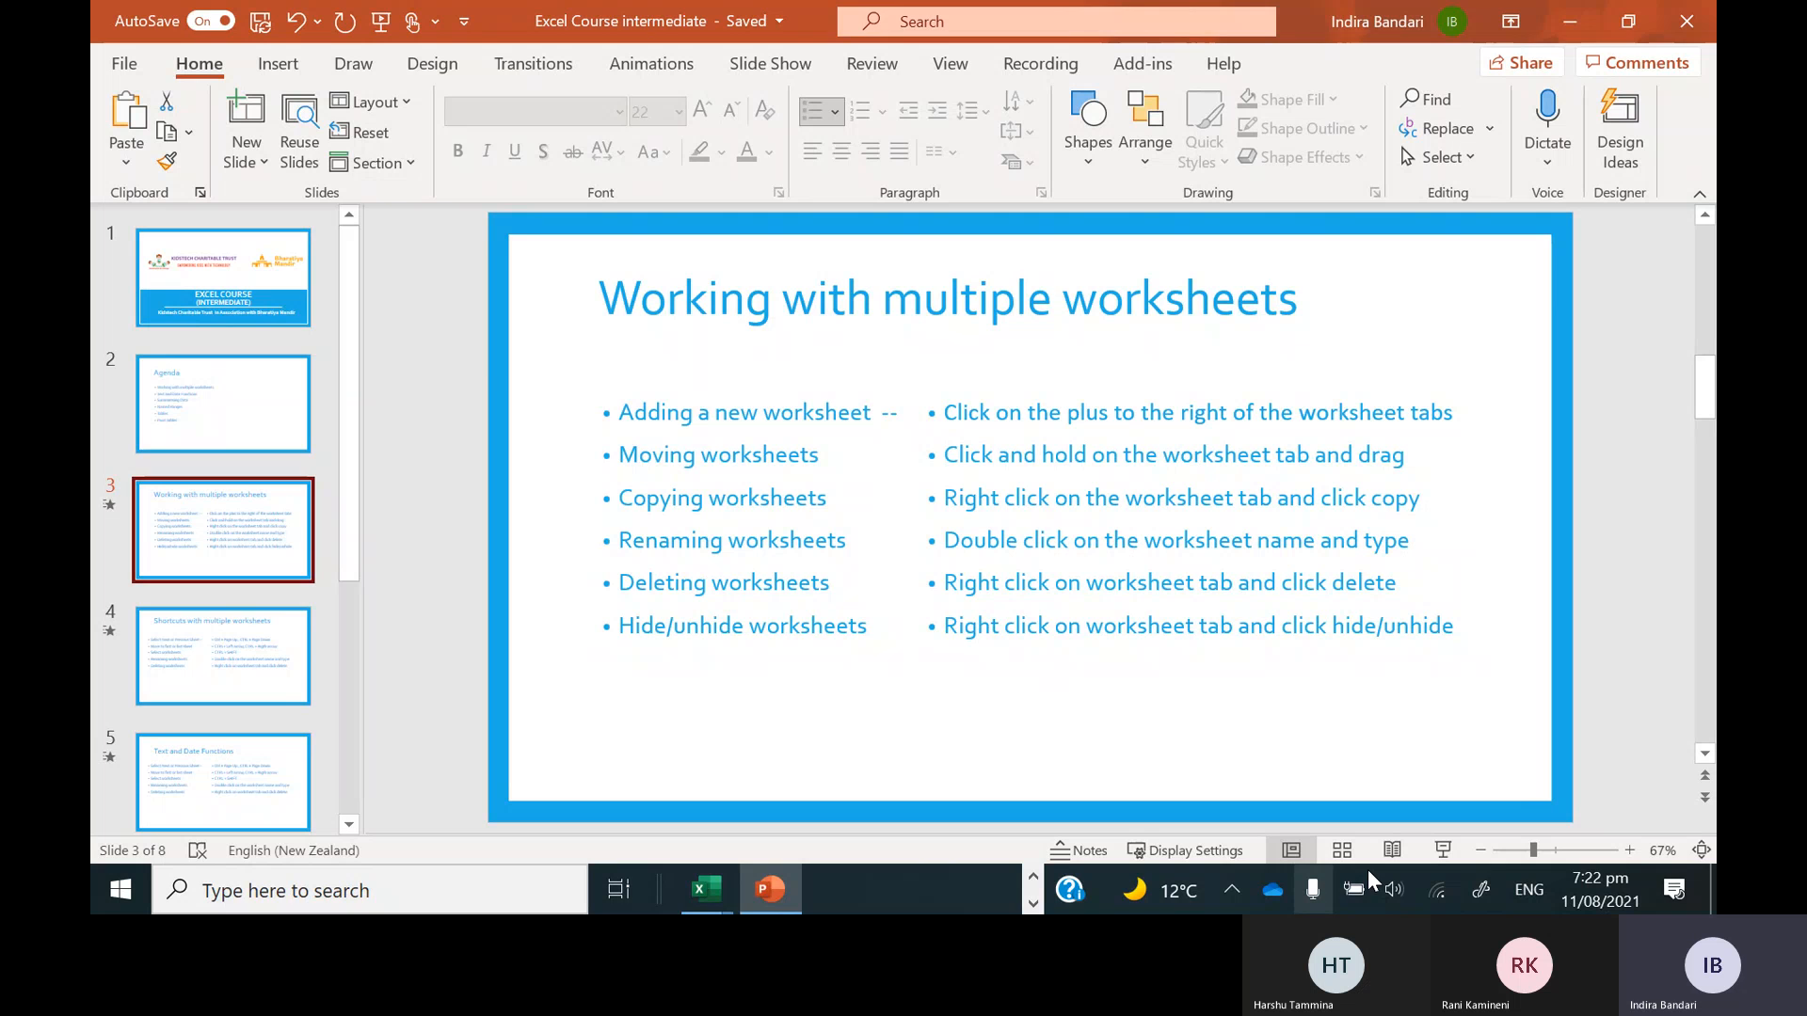
pyautogui.hotkey('shift', 'F5')
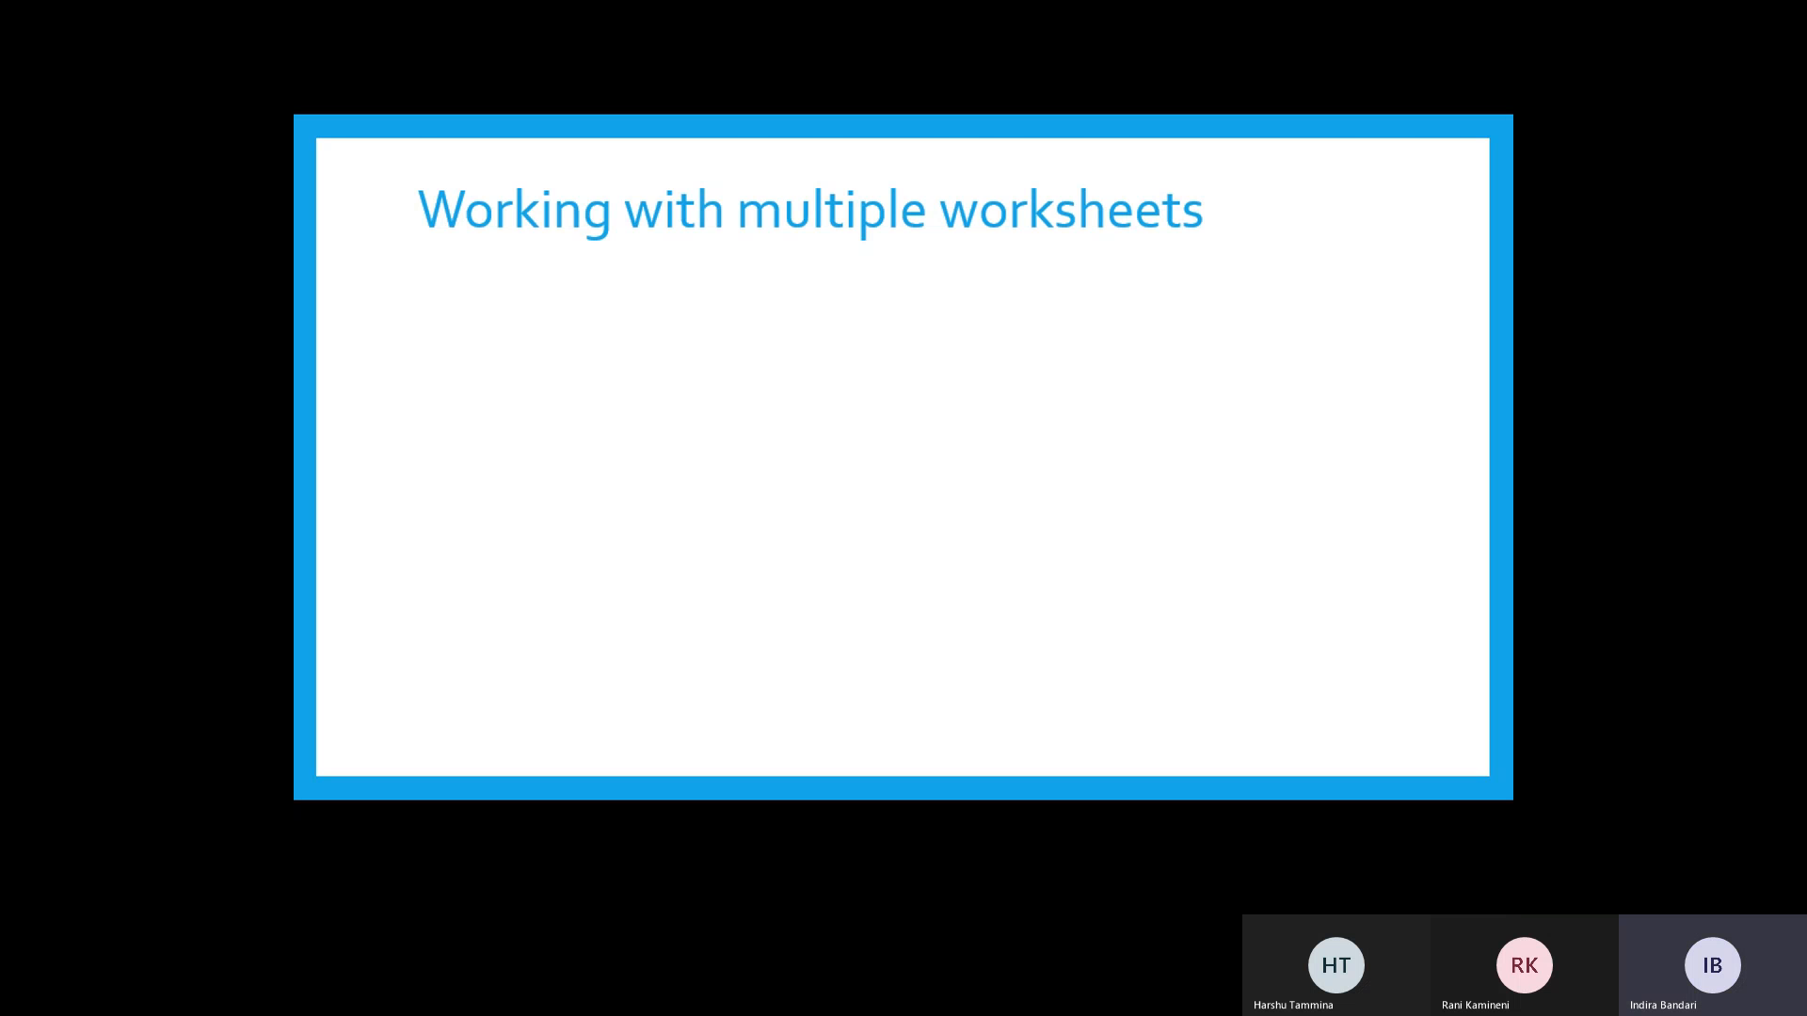
pyautogui.press('Escape')
pyautogui.moveTo(706, 889)
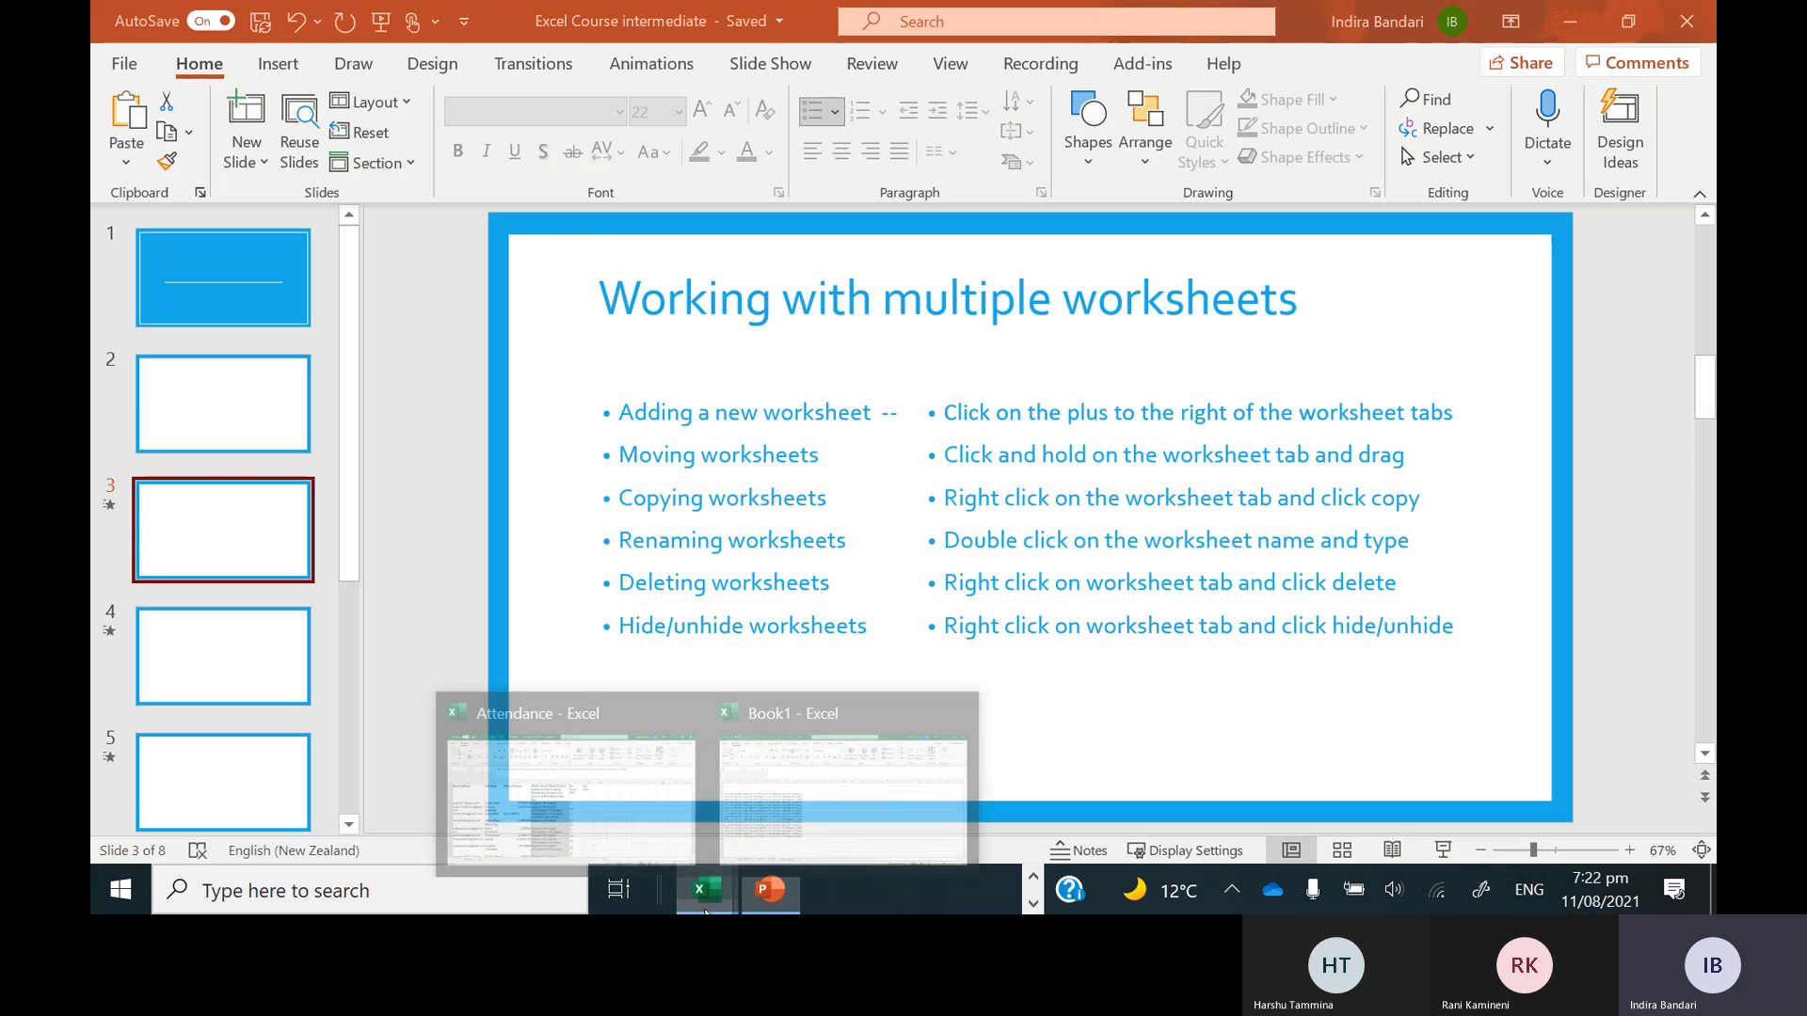
pyautogui.click(844, 805)
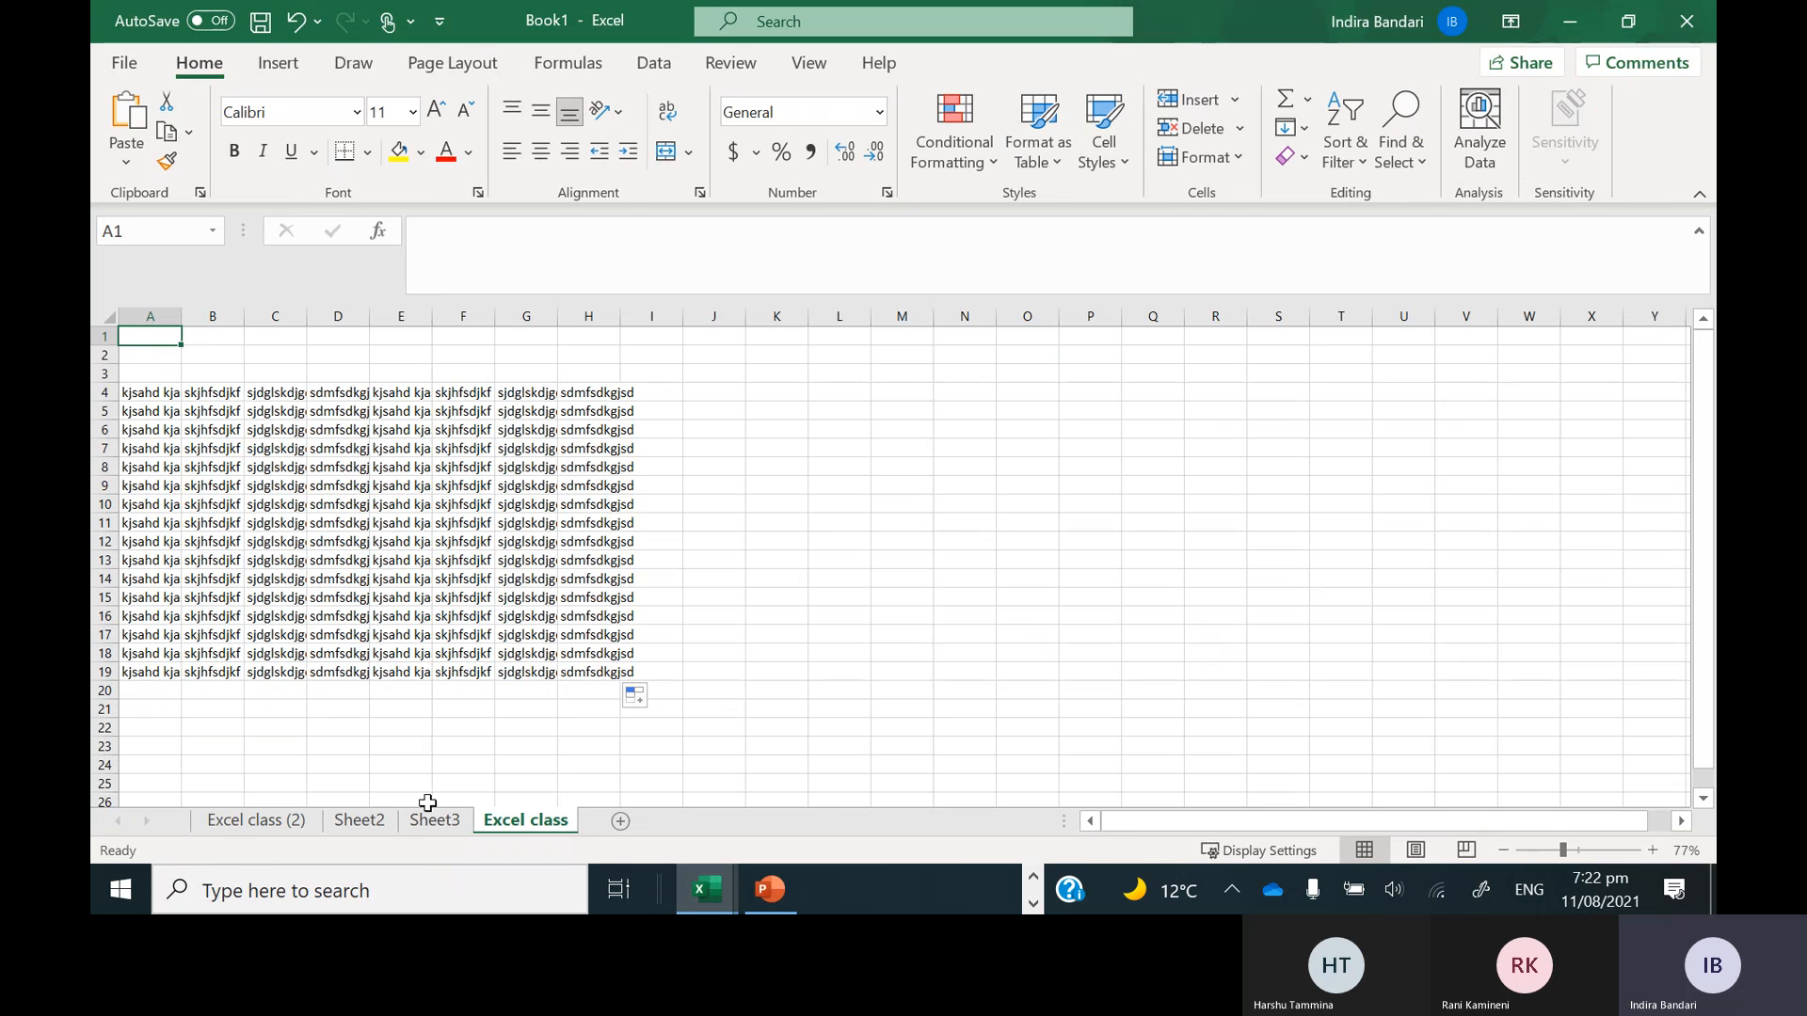
# Hide the Excel class sheet and unhide it again
pyautogui.rightClick(526, 828)
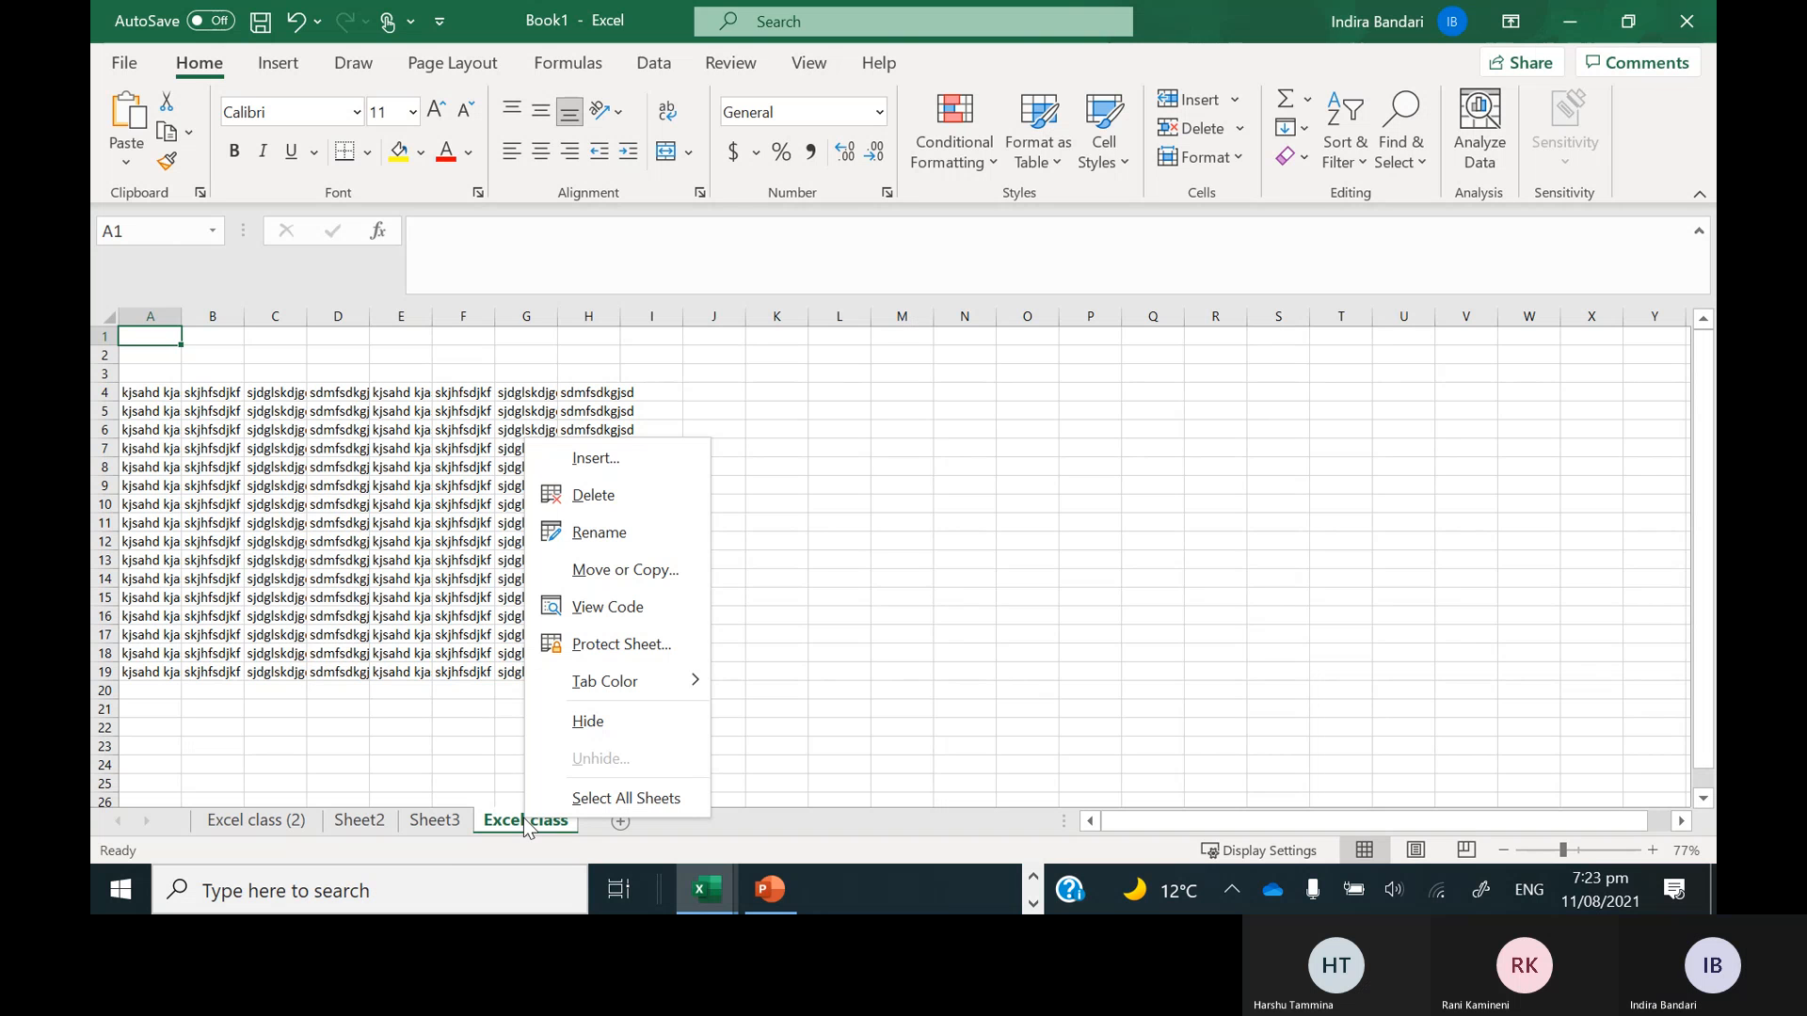
pyautogui.click(593, 722)
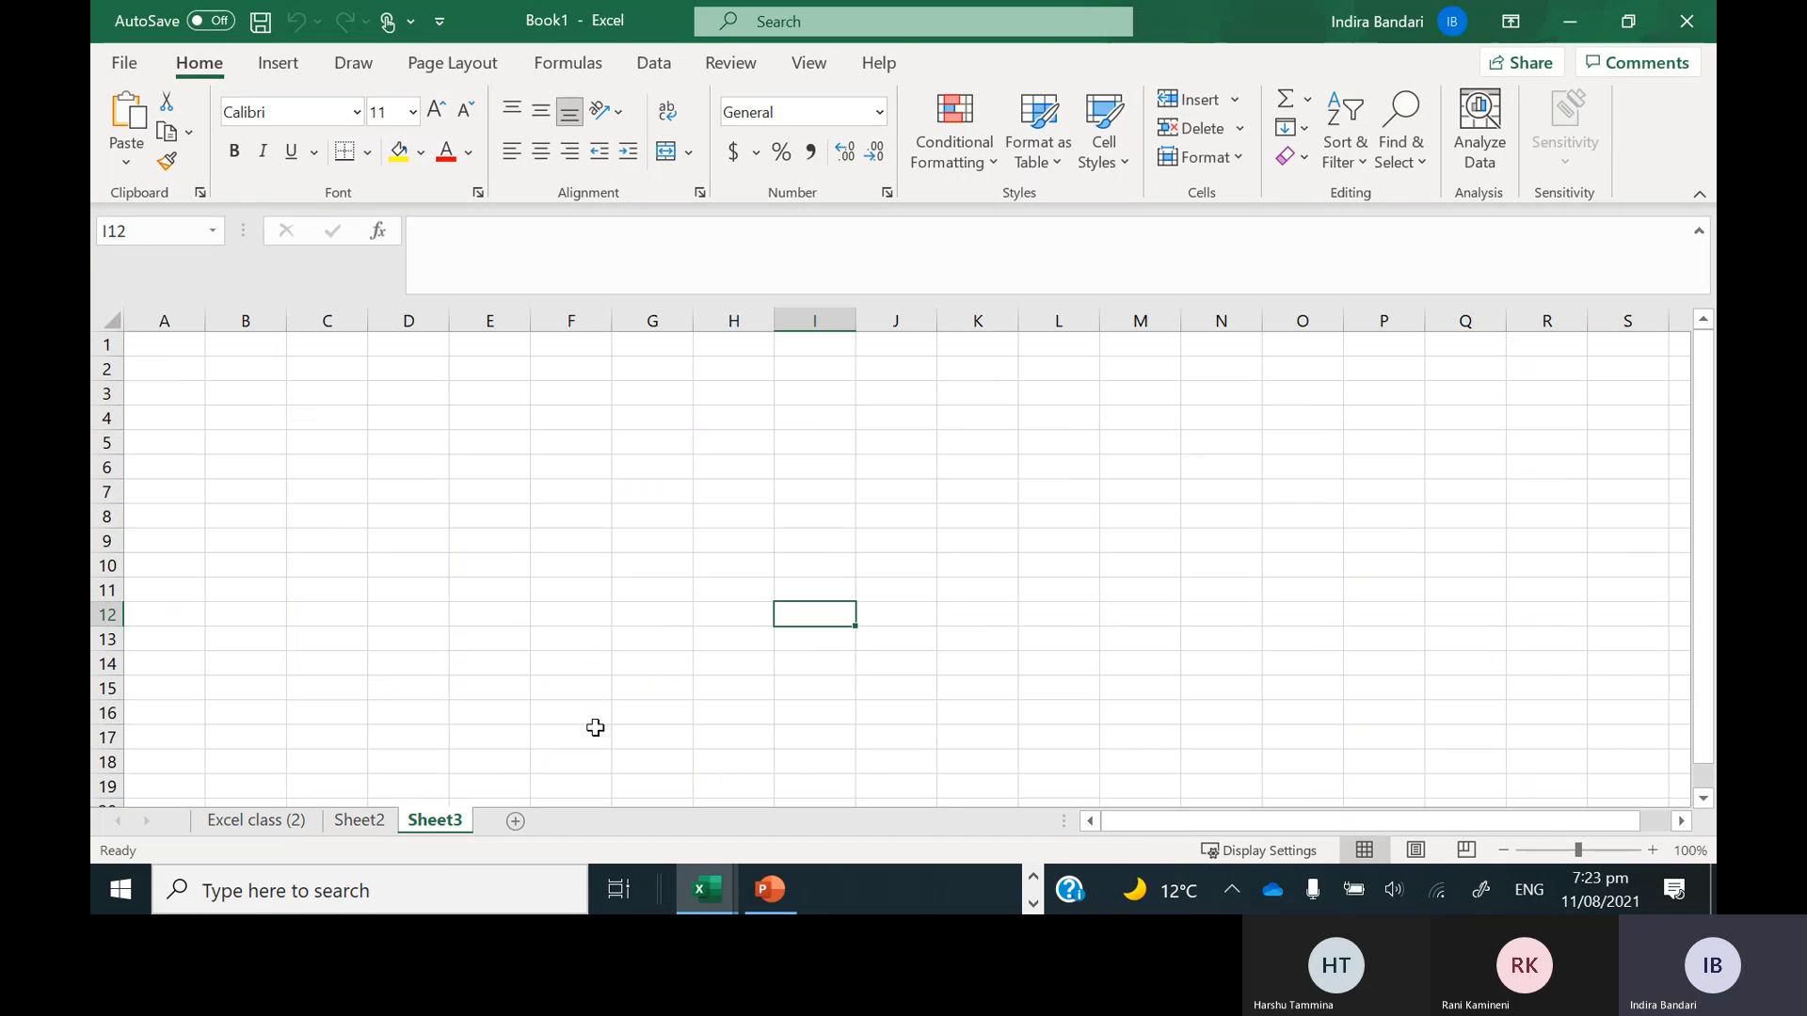
pyautogui.rightClick(436, 826)
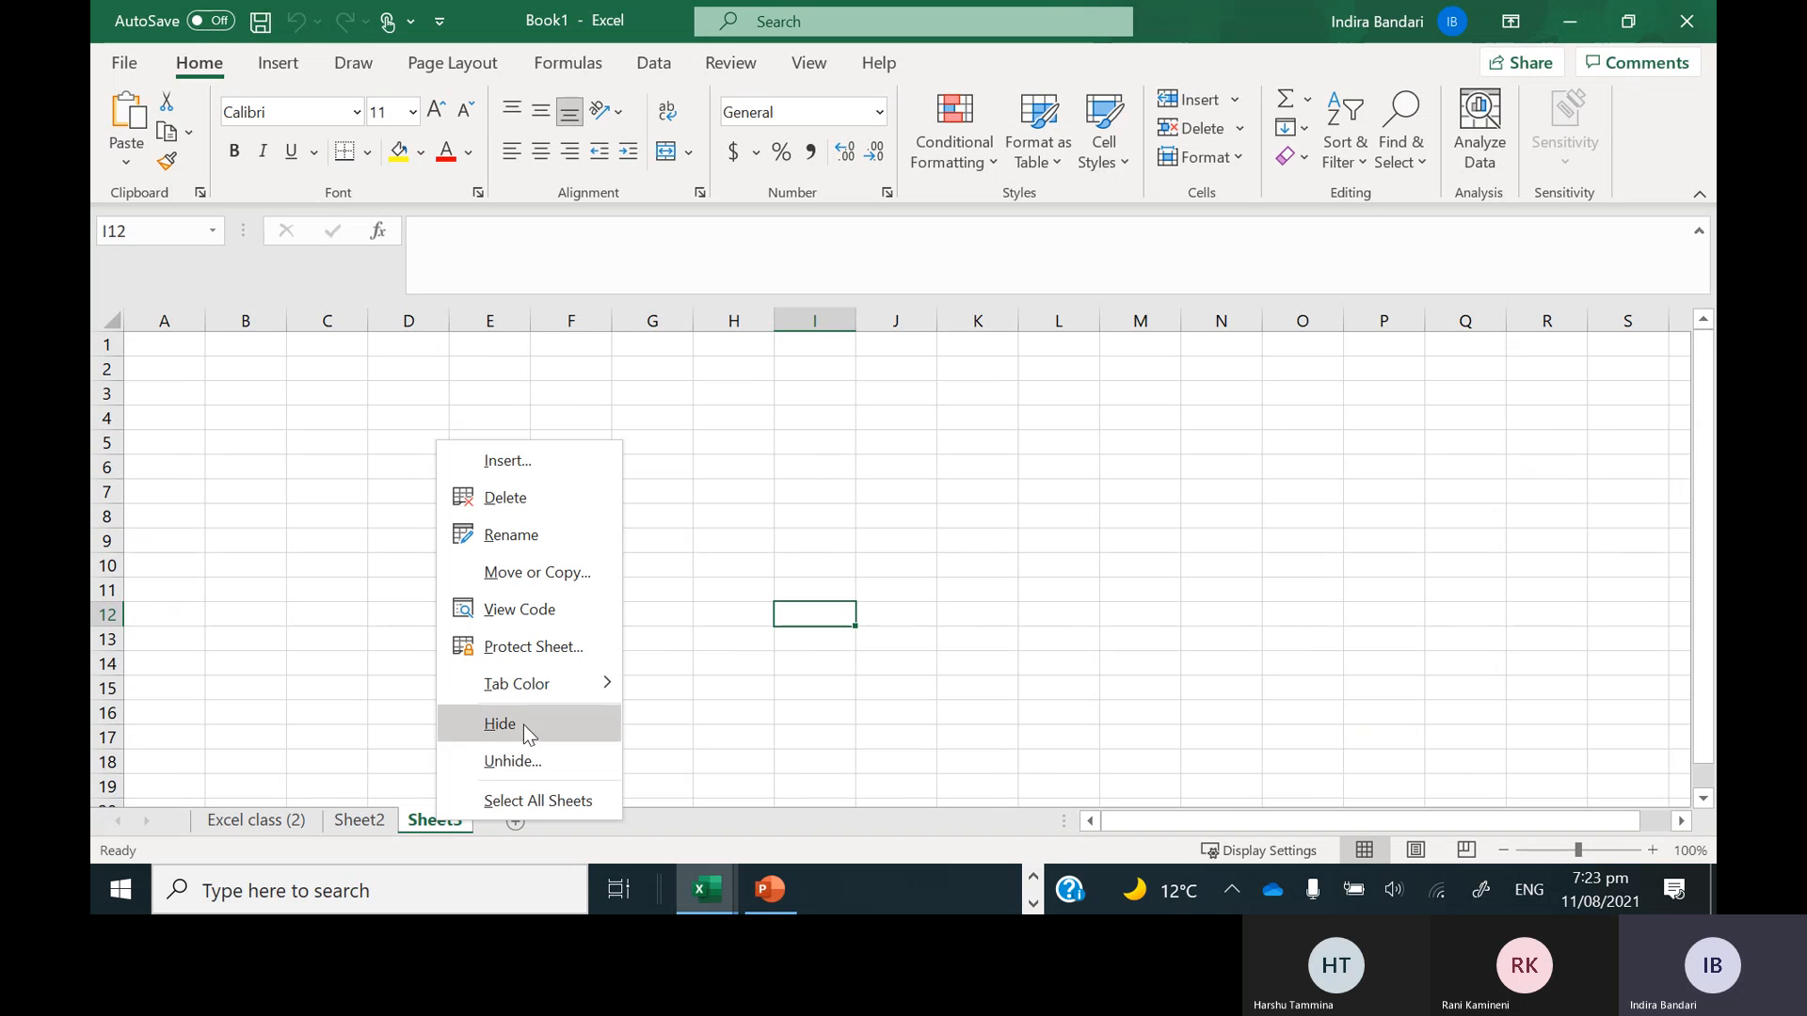
pyautogui.click(517, 772)
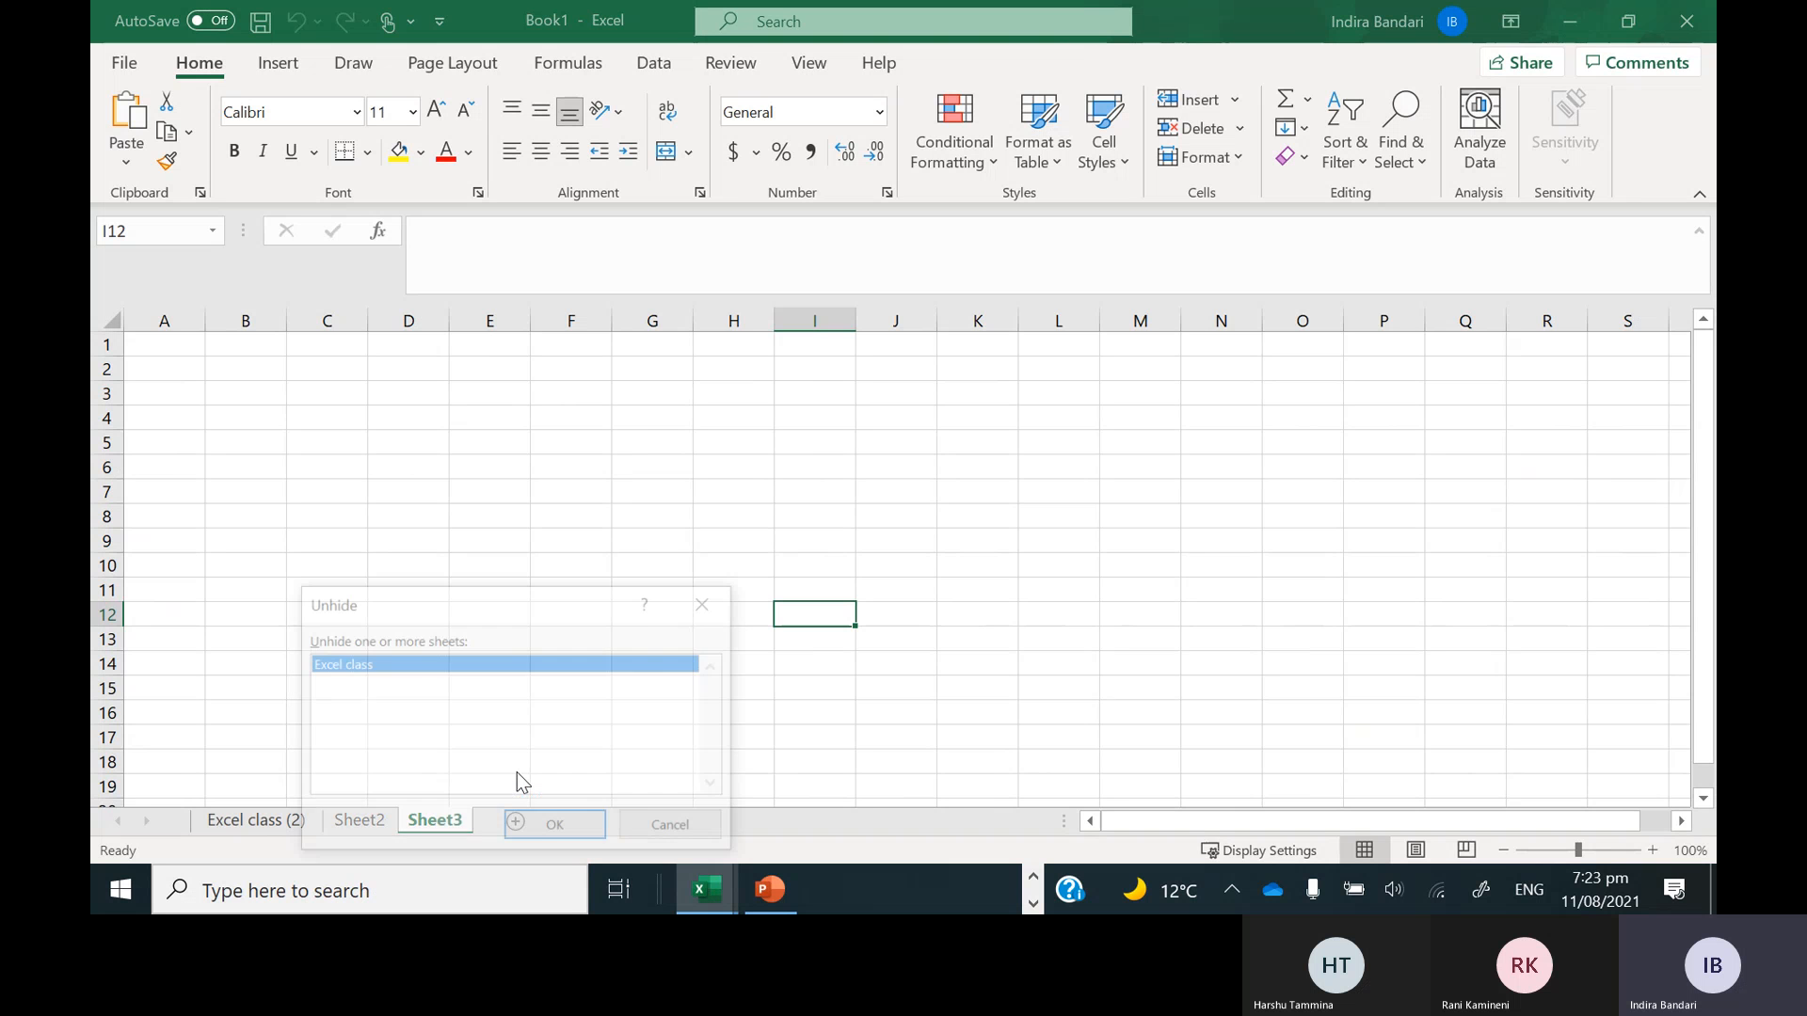
pyautogui.click(564, 835)
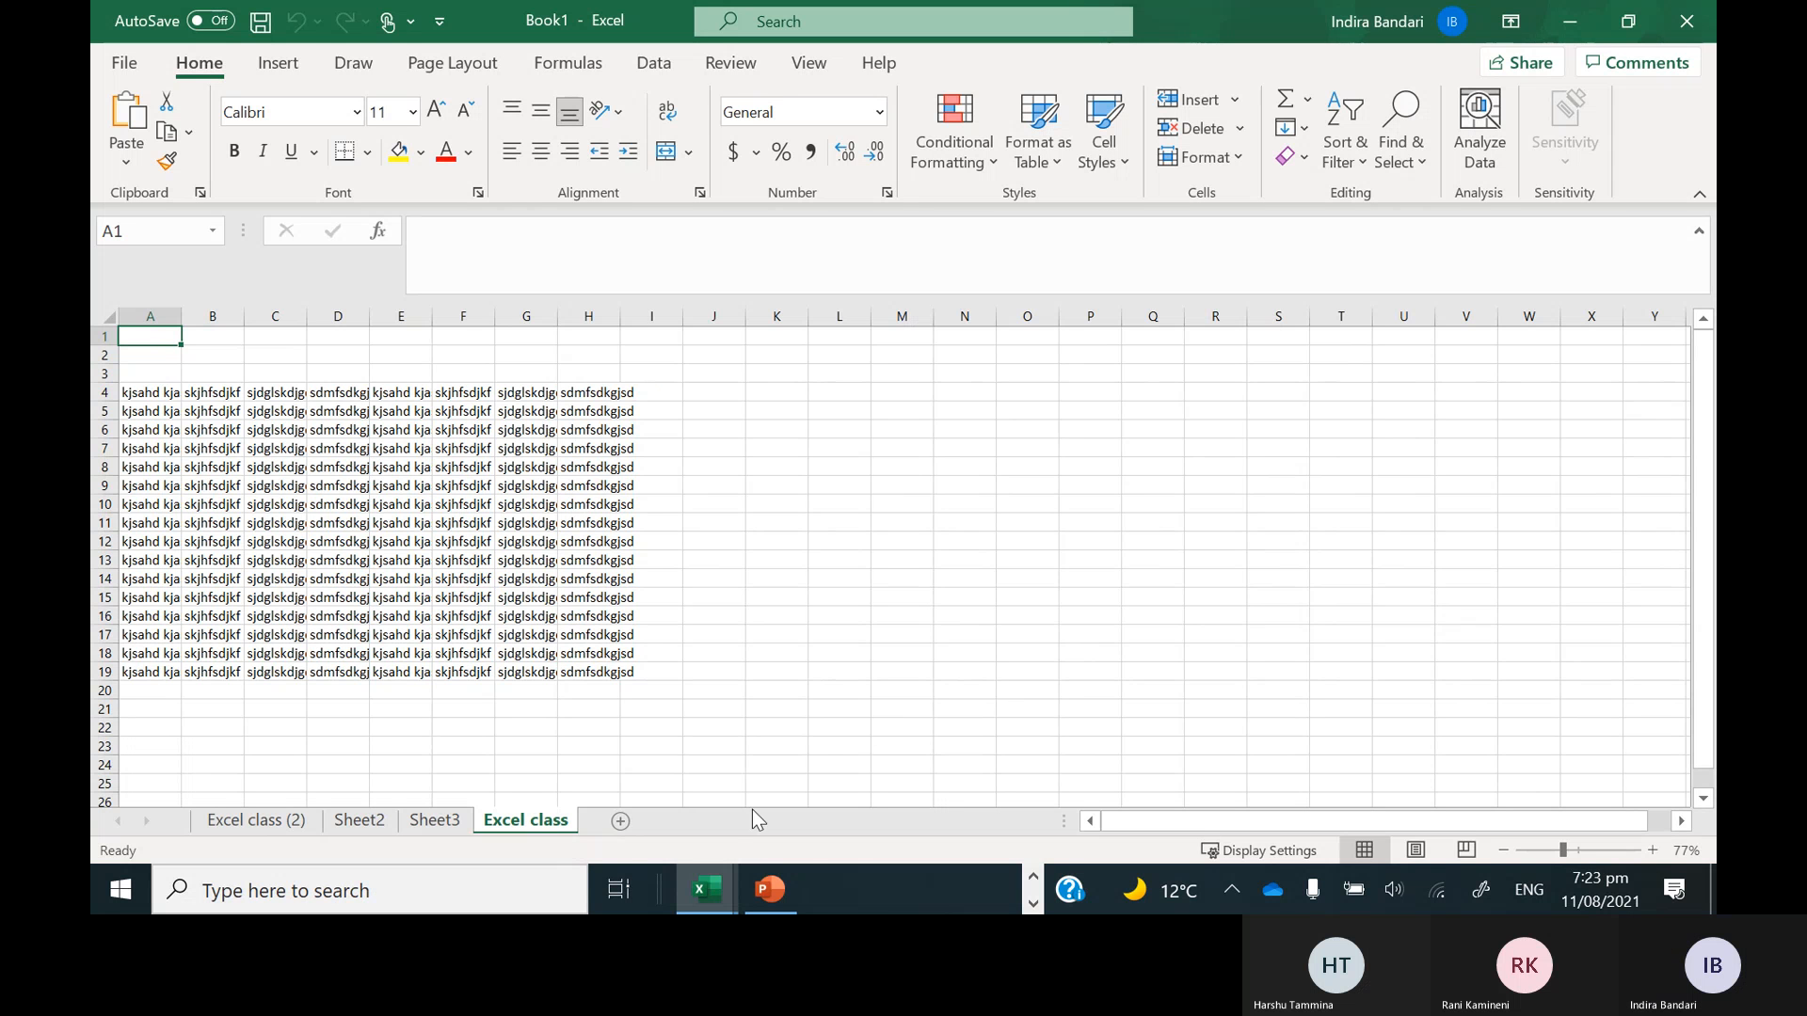
# Switch to PowerPoint and present all points of the Working with multiple worksheets slide through to the first point of Shortcuts with multiple worksheets
pyautogui.click(770, 892)
pyautogui.hotkey('shift', 'F5')
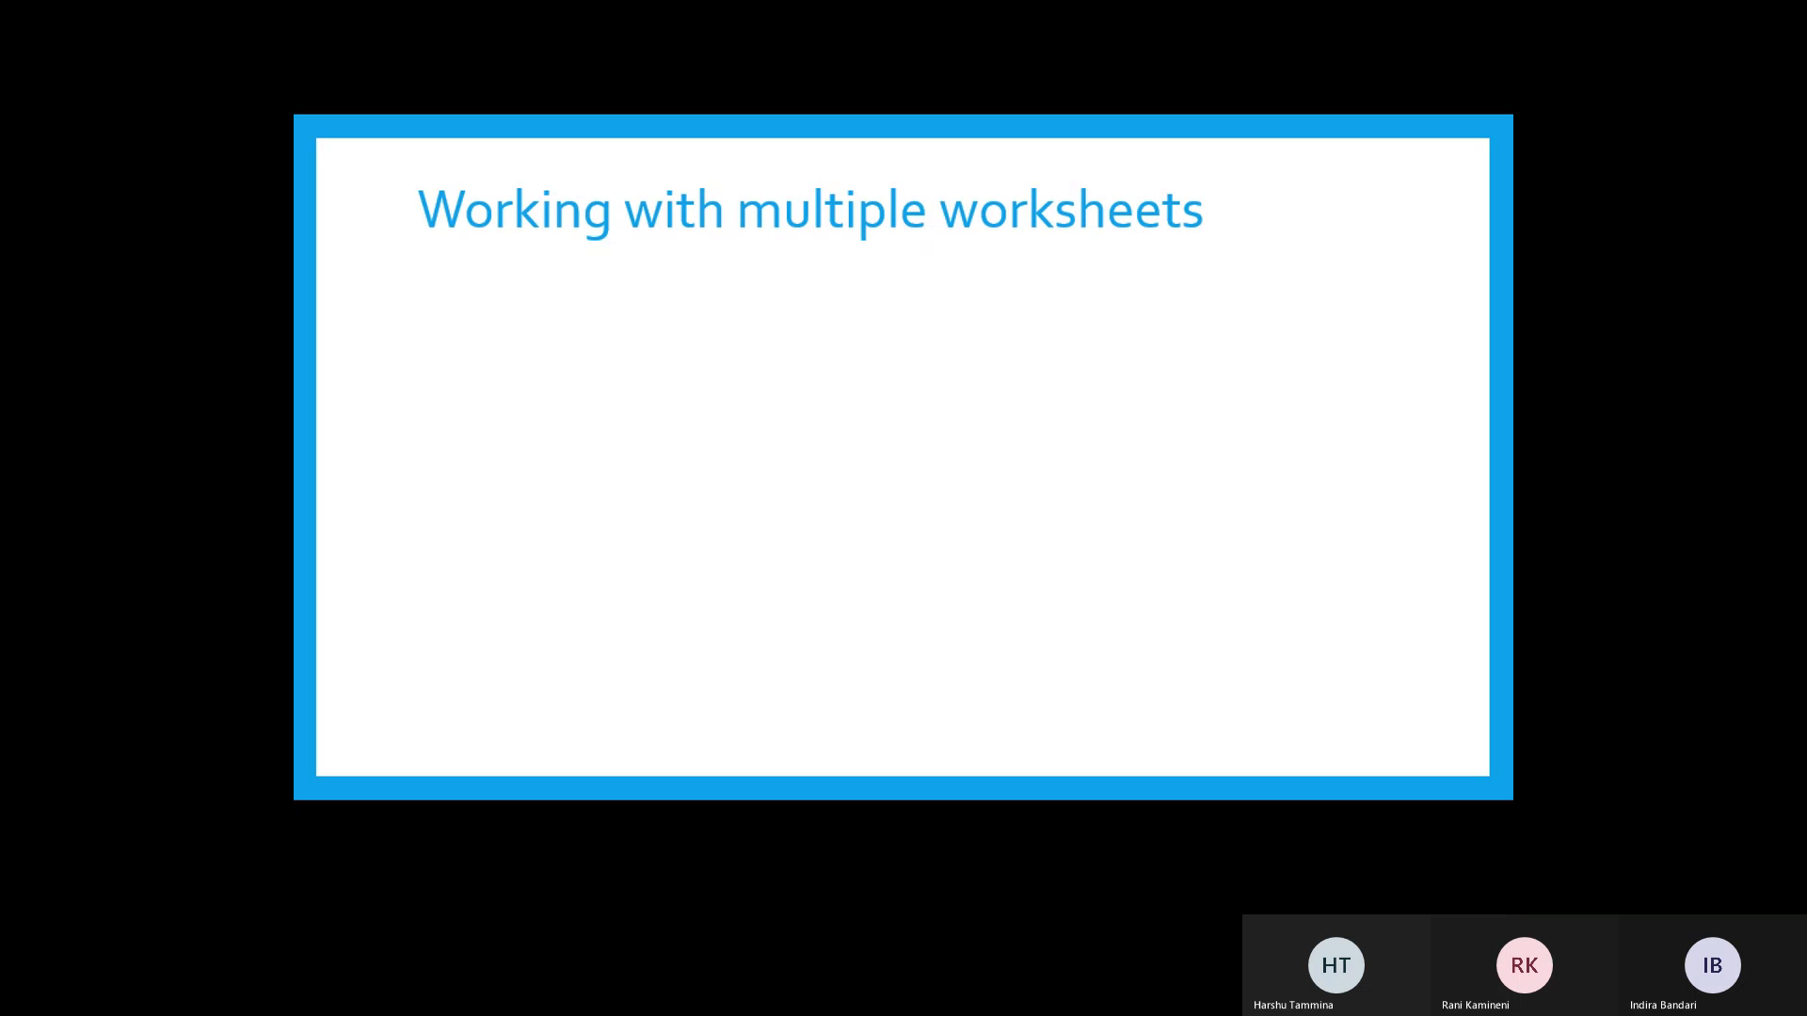
pyautogui.press('Right')
pyautogui.press('Right')
pyautogui.press('Right')
pyautogui.press('Right')
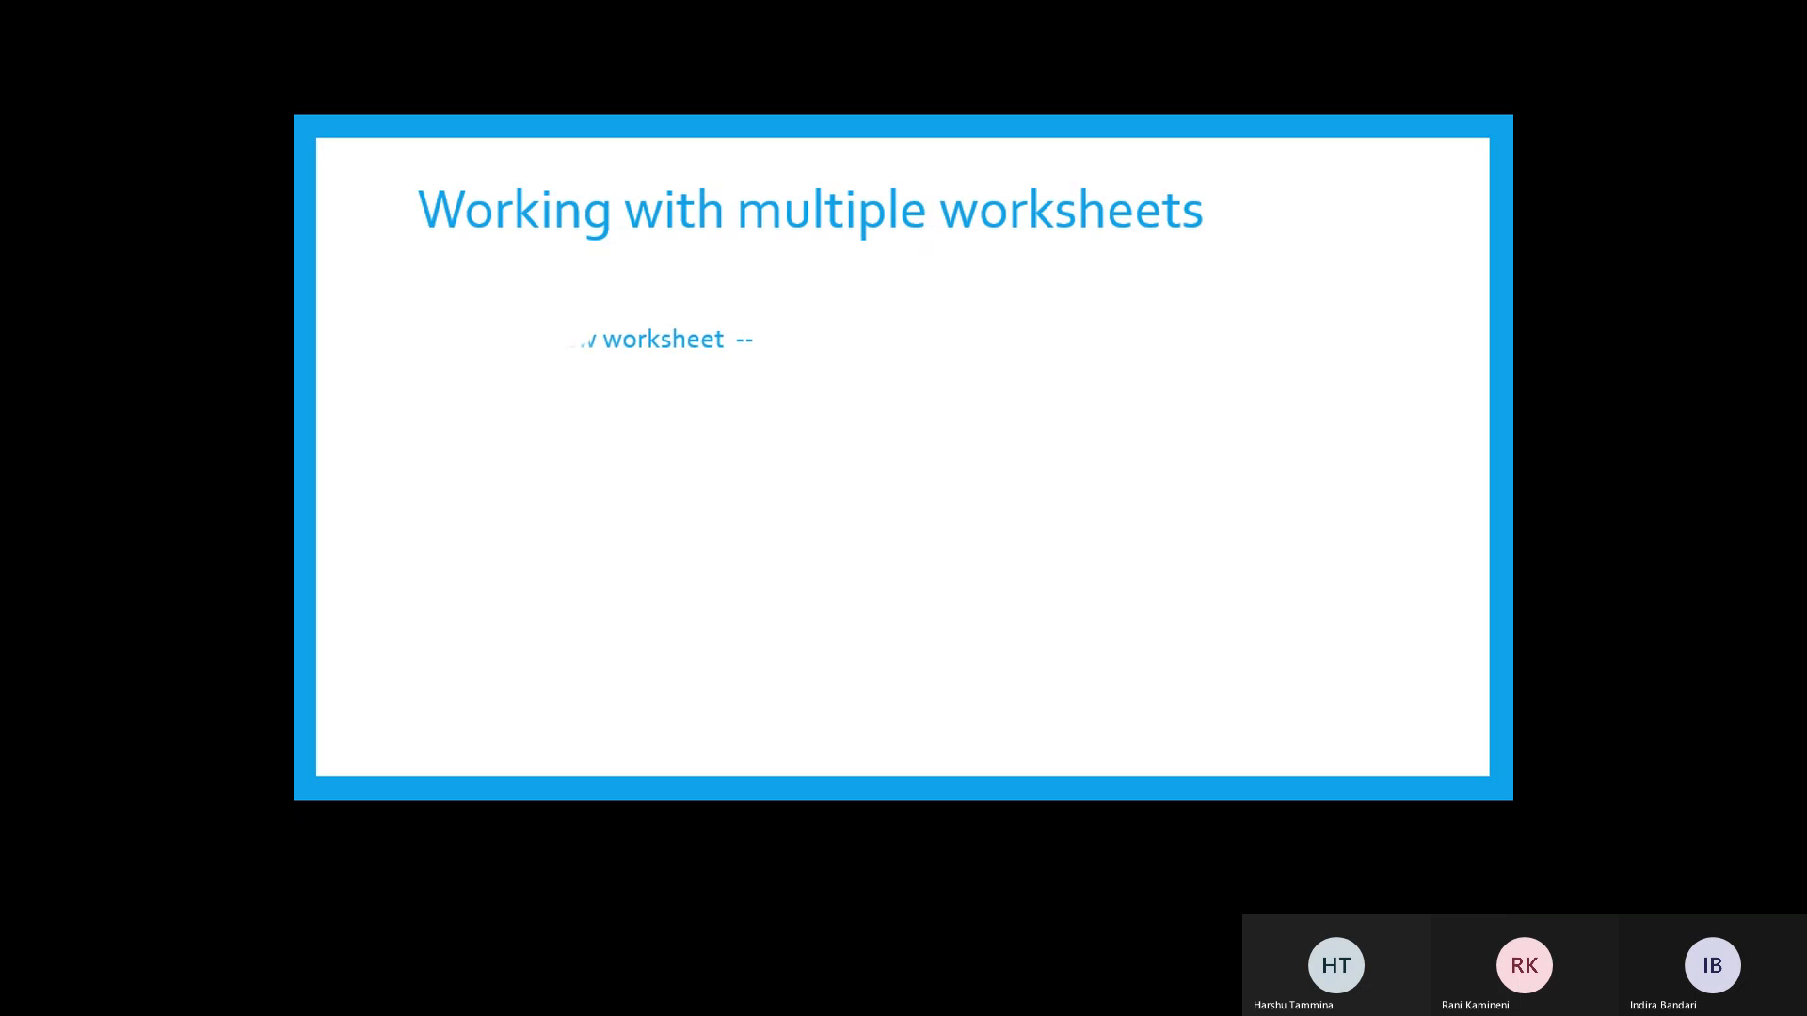
pyautogui.press('Right')
pyautogui.press('Right')
pyautogui.press('Right')
pyautogui.press('Right')
pyautogui.press('Right')
pyautogui.press('Right')
pyautogui.press('Right')
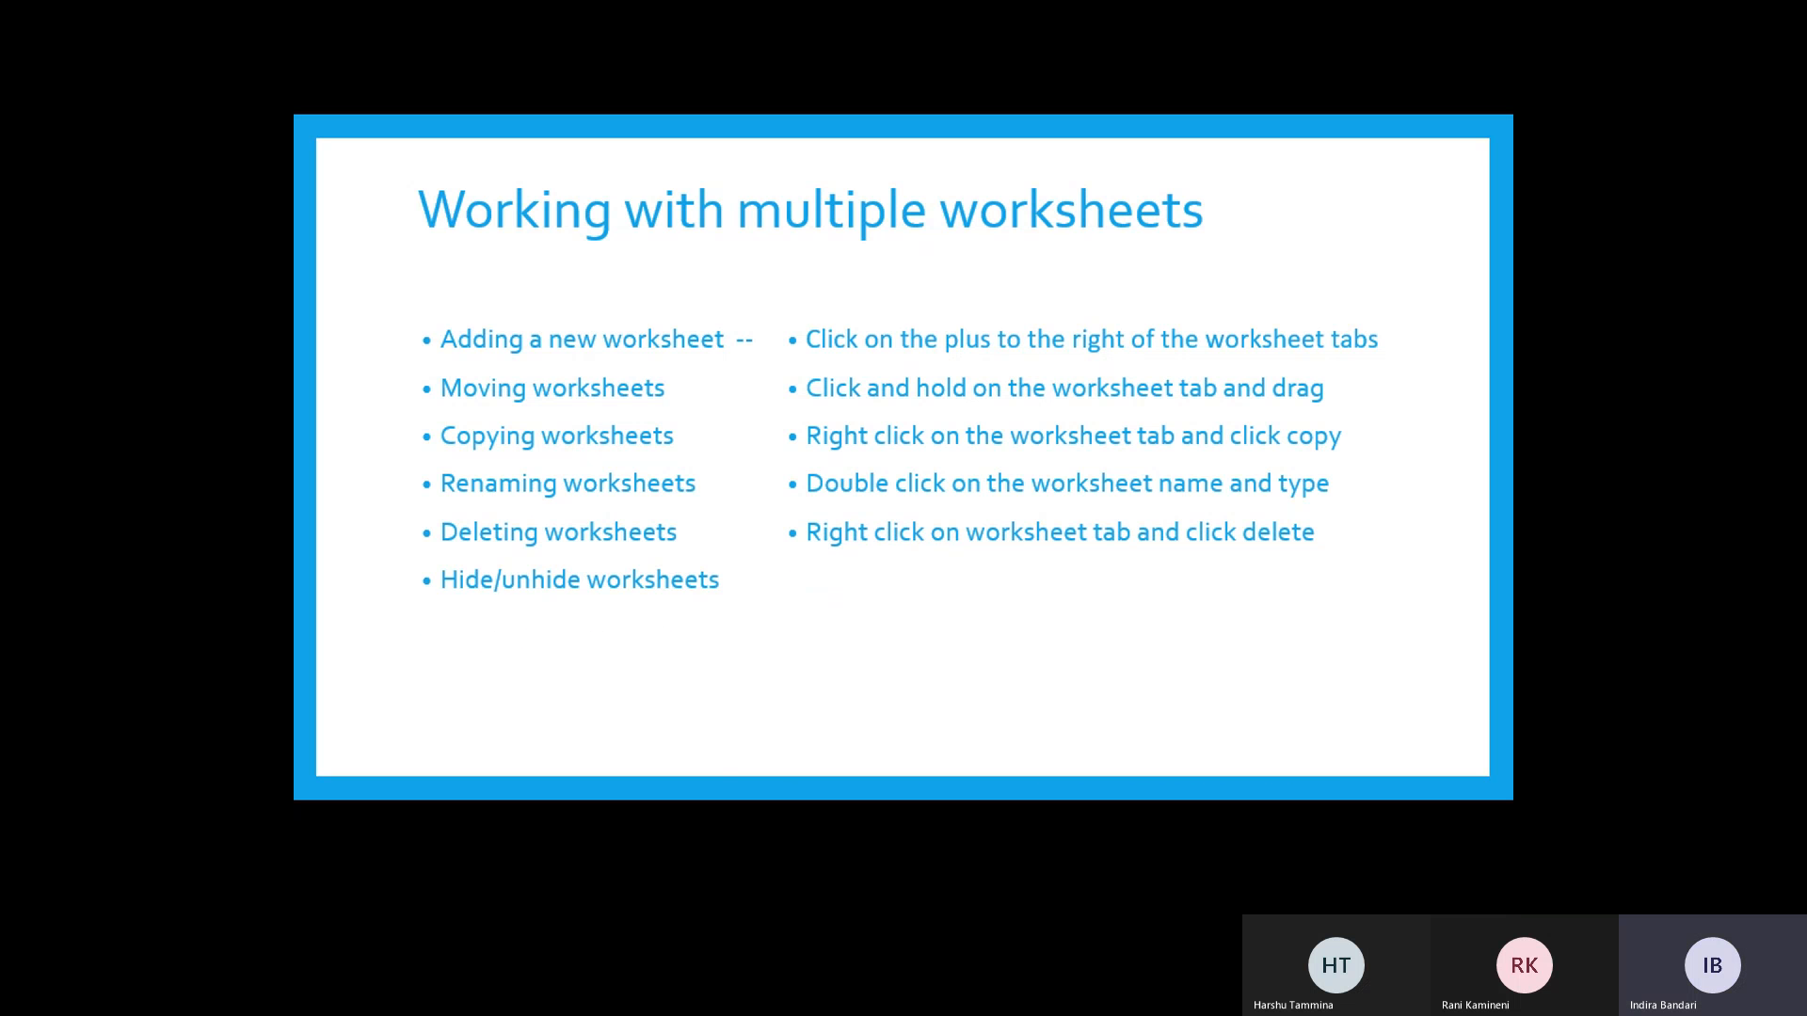
pyautogui.press('Right')
pyautogui.press('Right')
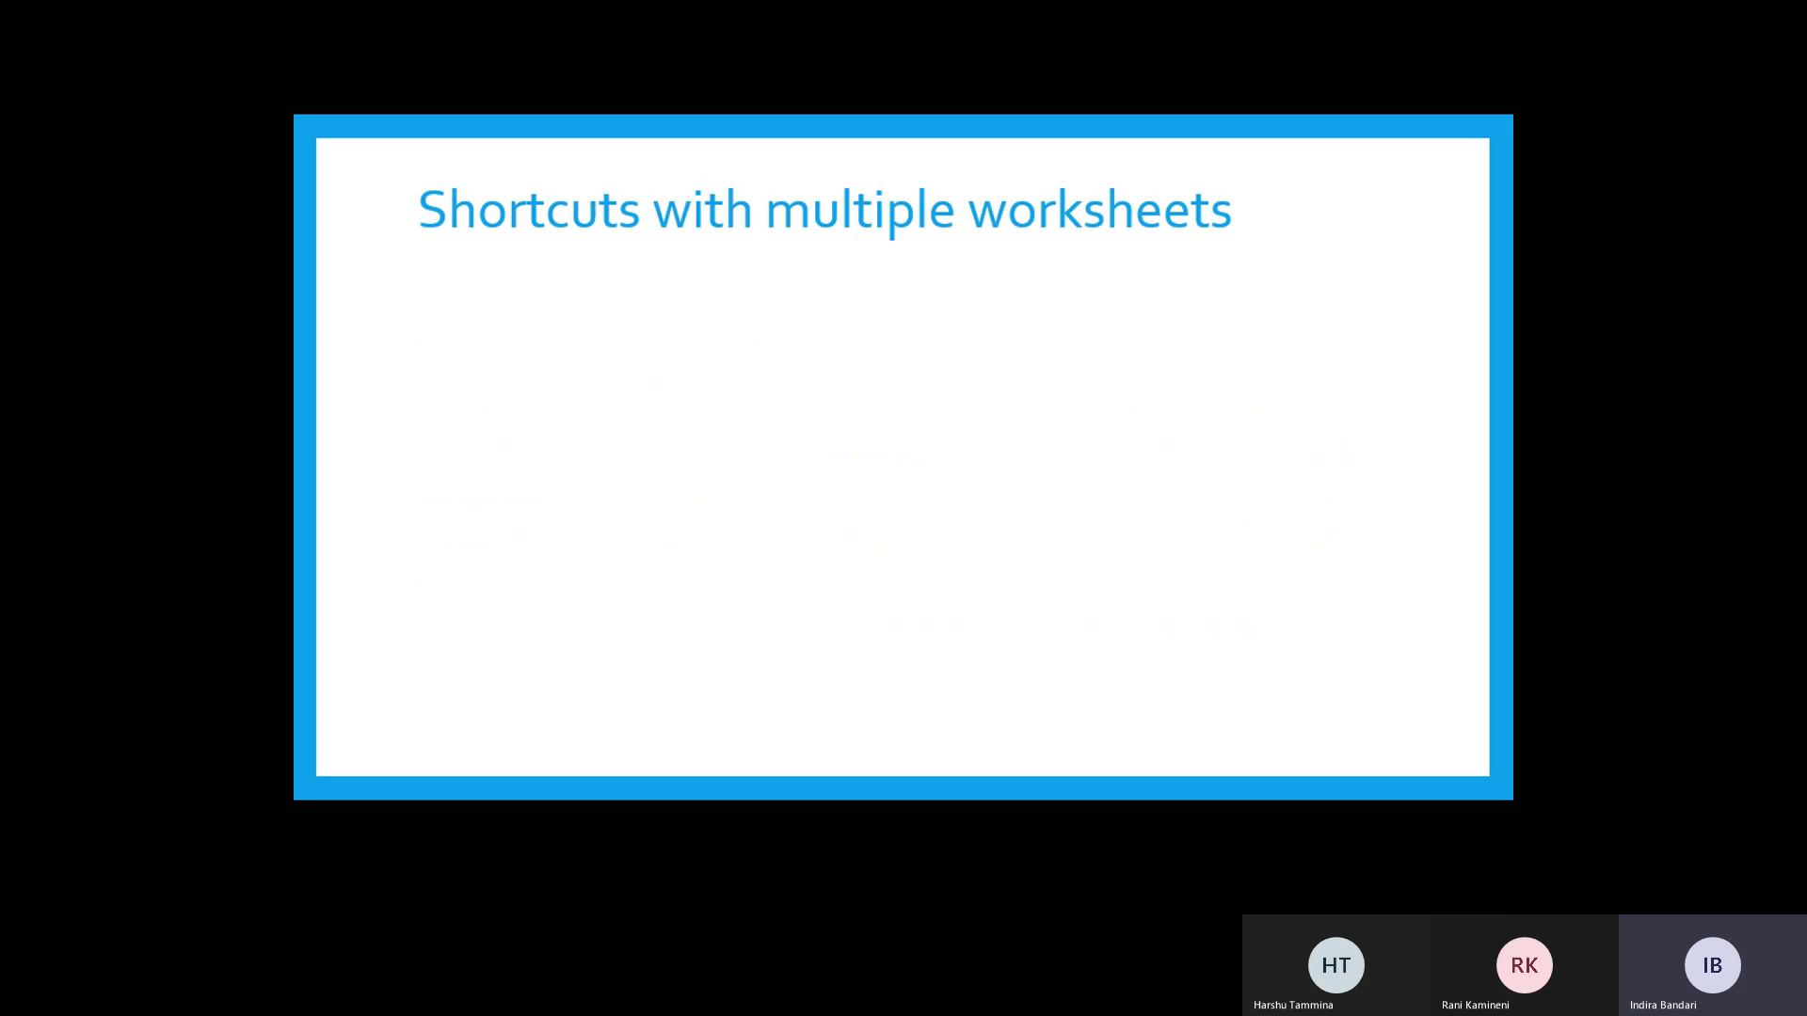
pyautogui.press('Right')
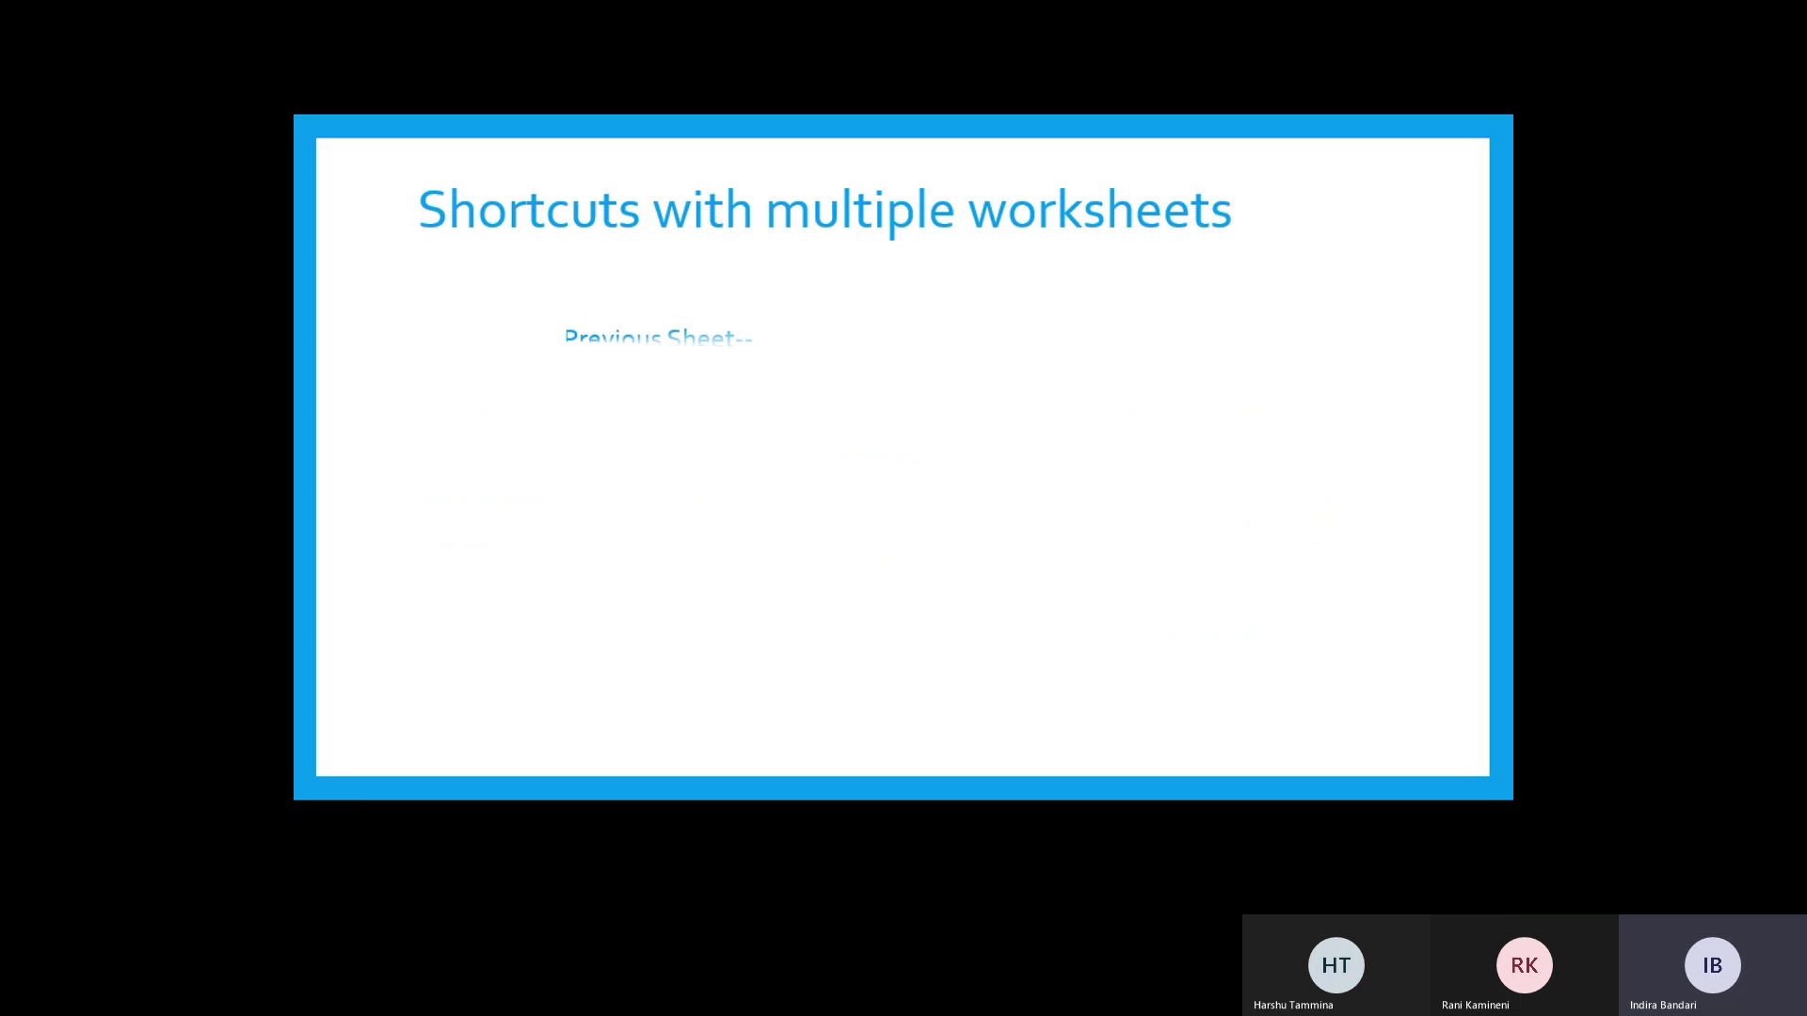
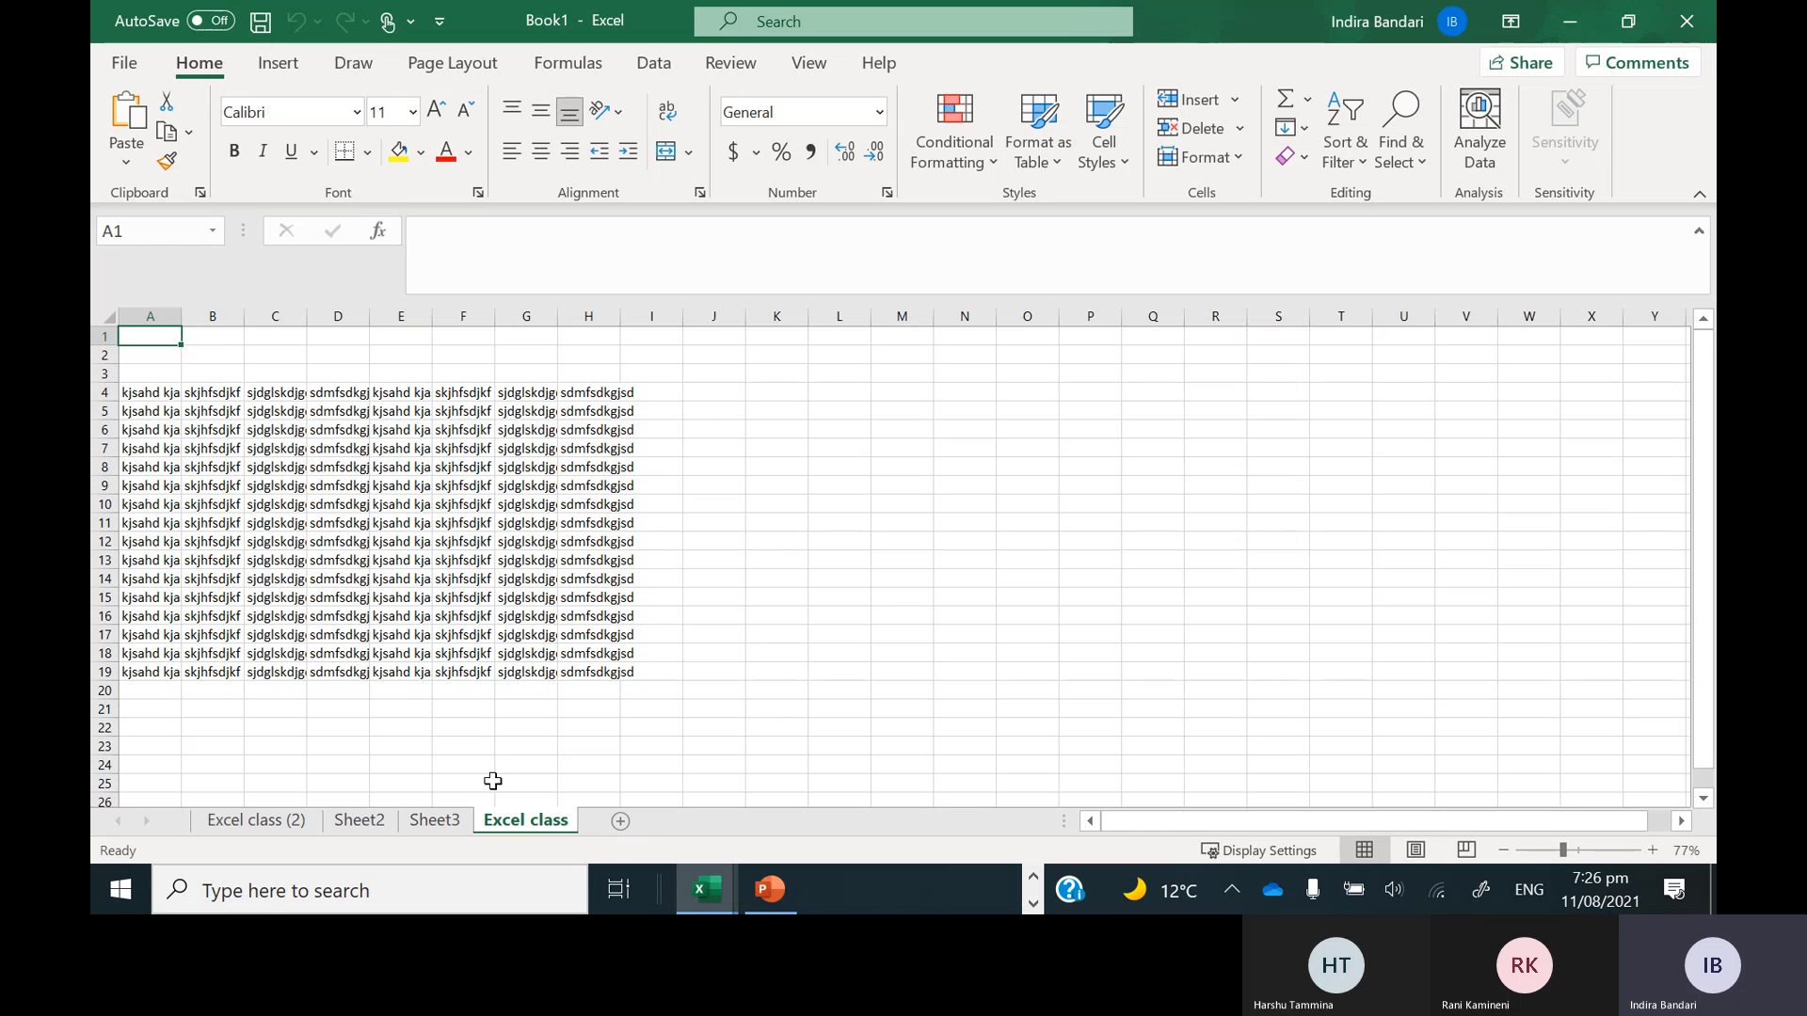
pyautogui.rightClick(444, 832)
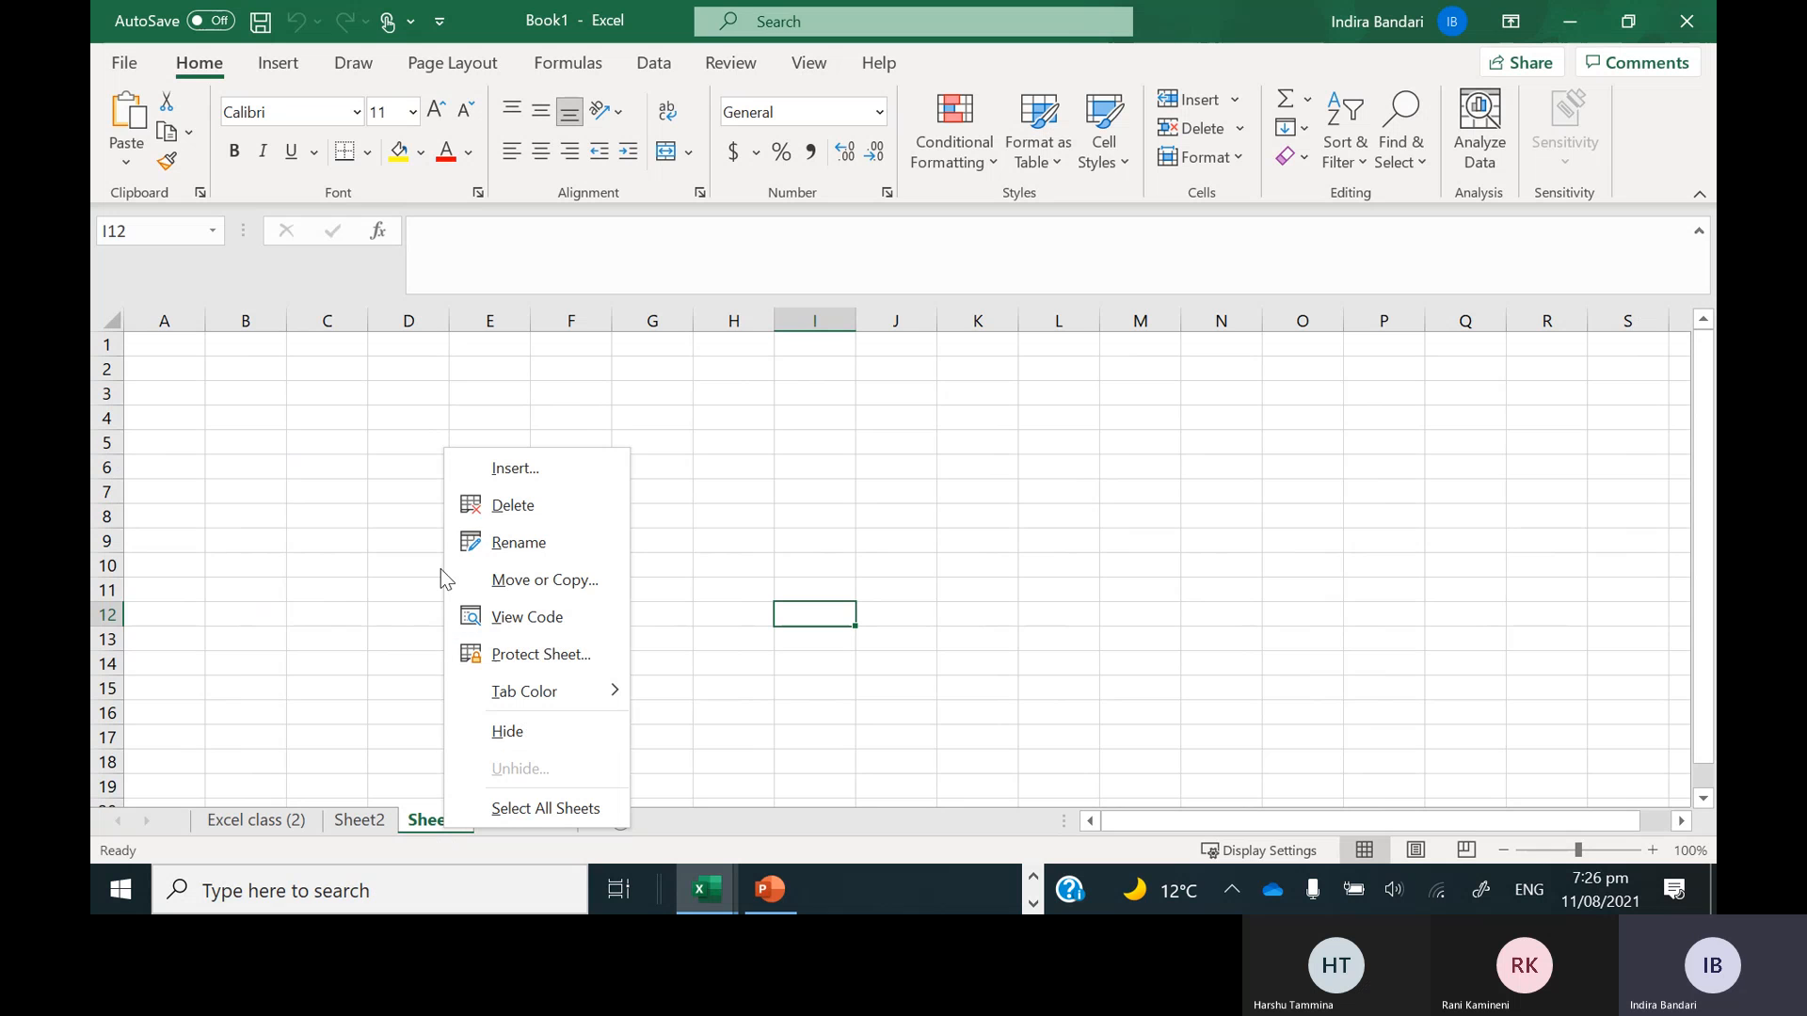
pyautogui.click(386, 662)
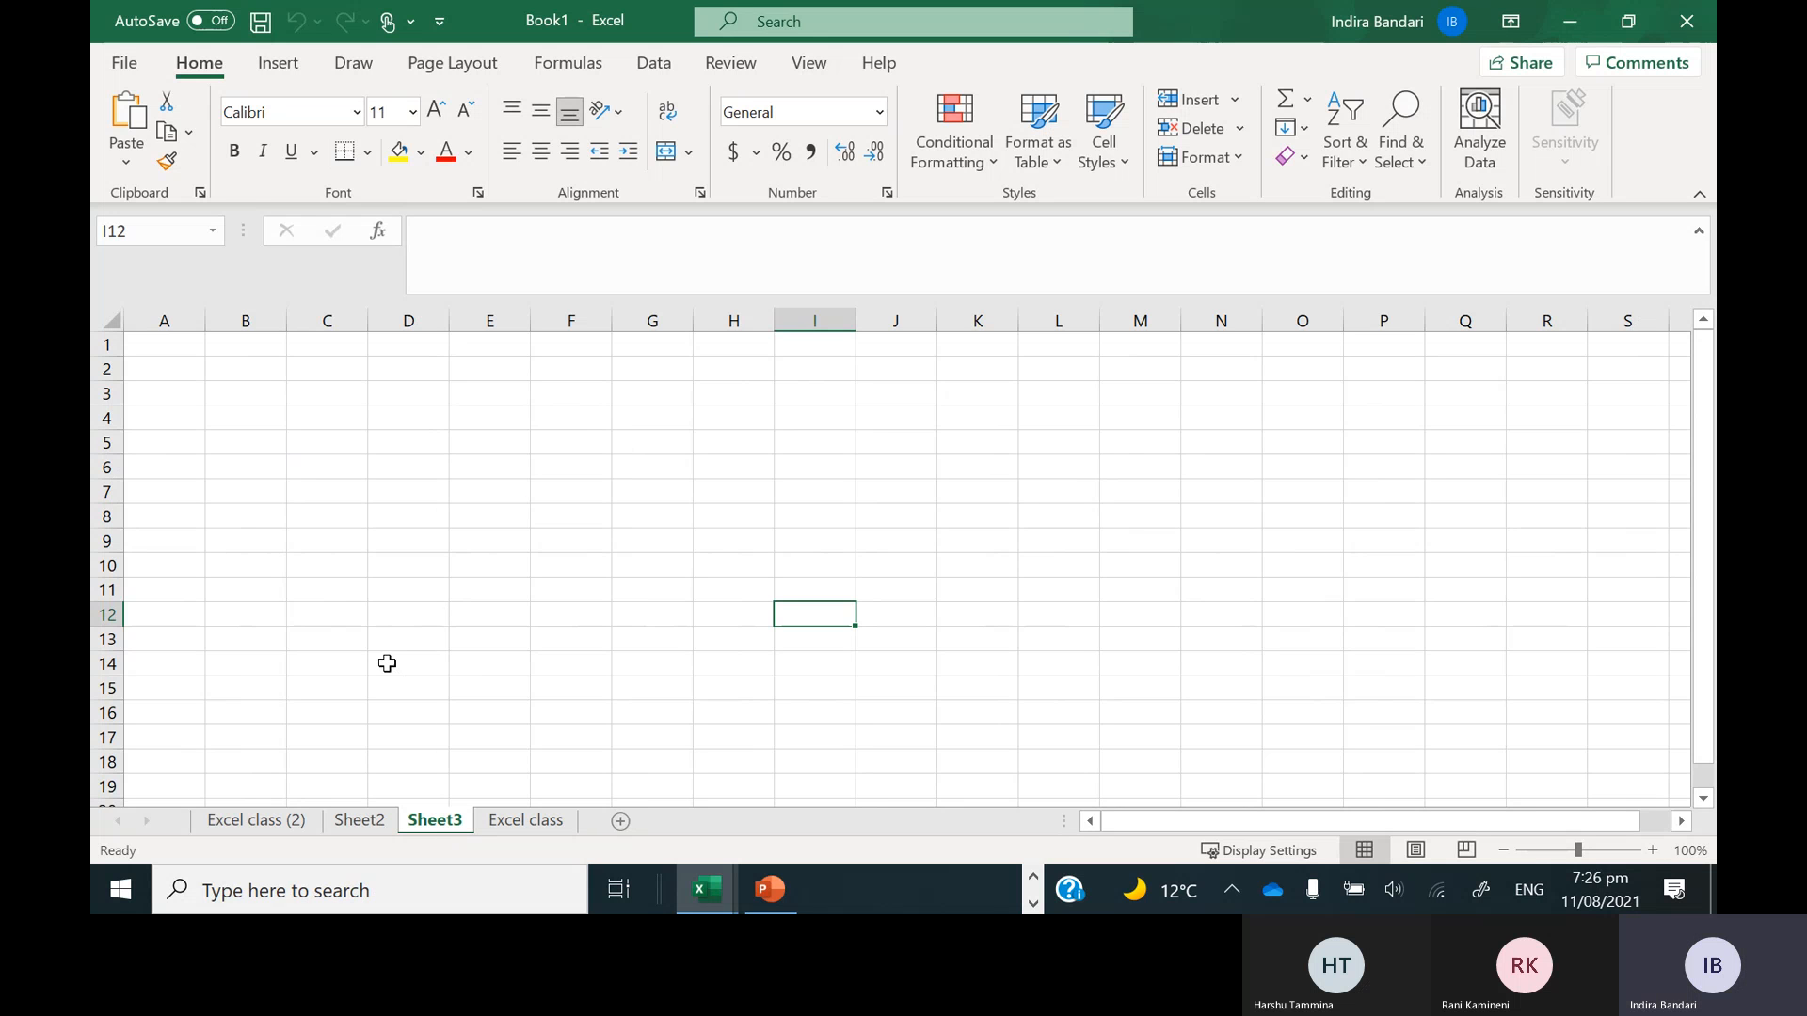
pyautogui.doubleClick(431, 826)
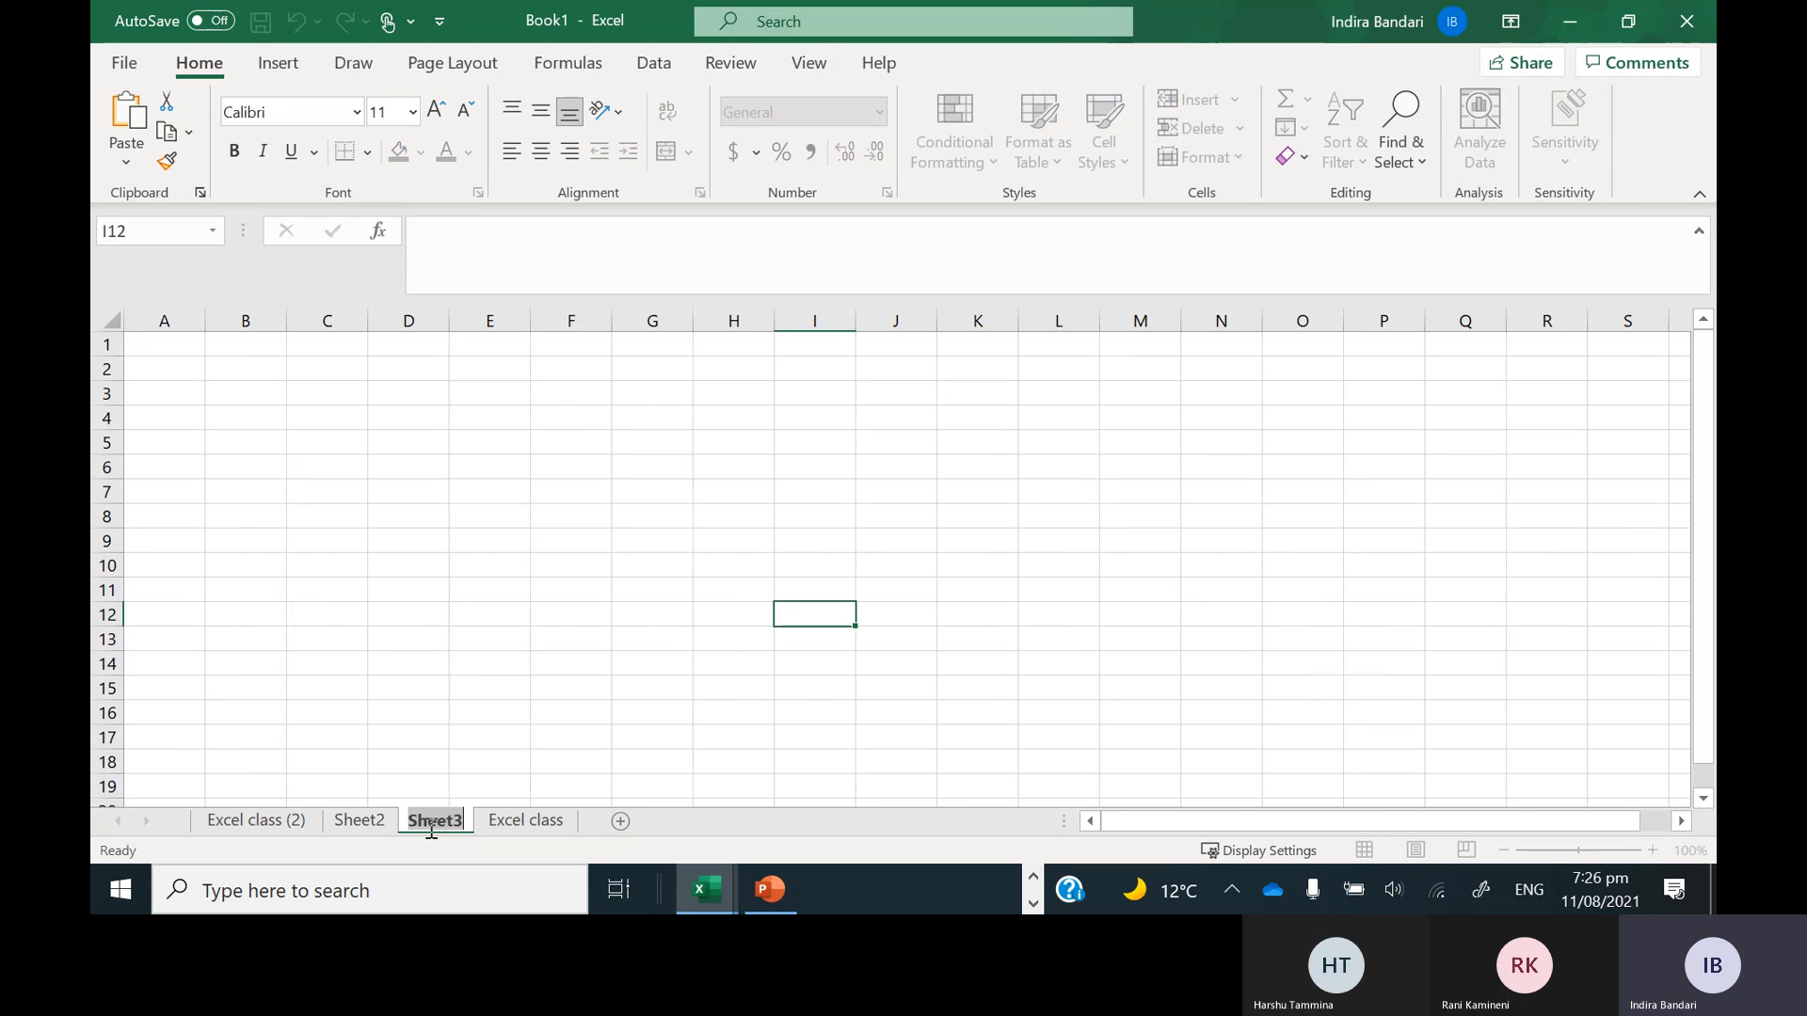
pyautogui.click(506, 732)
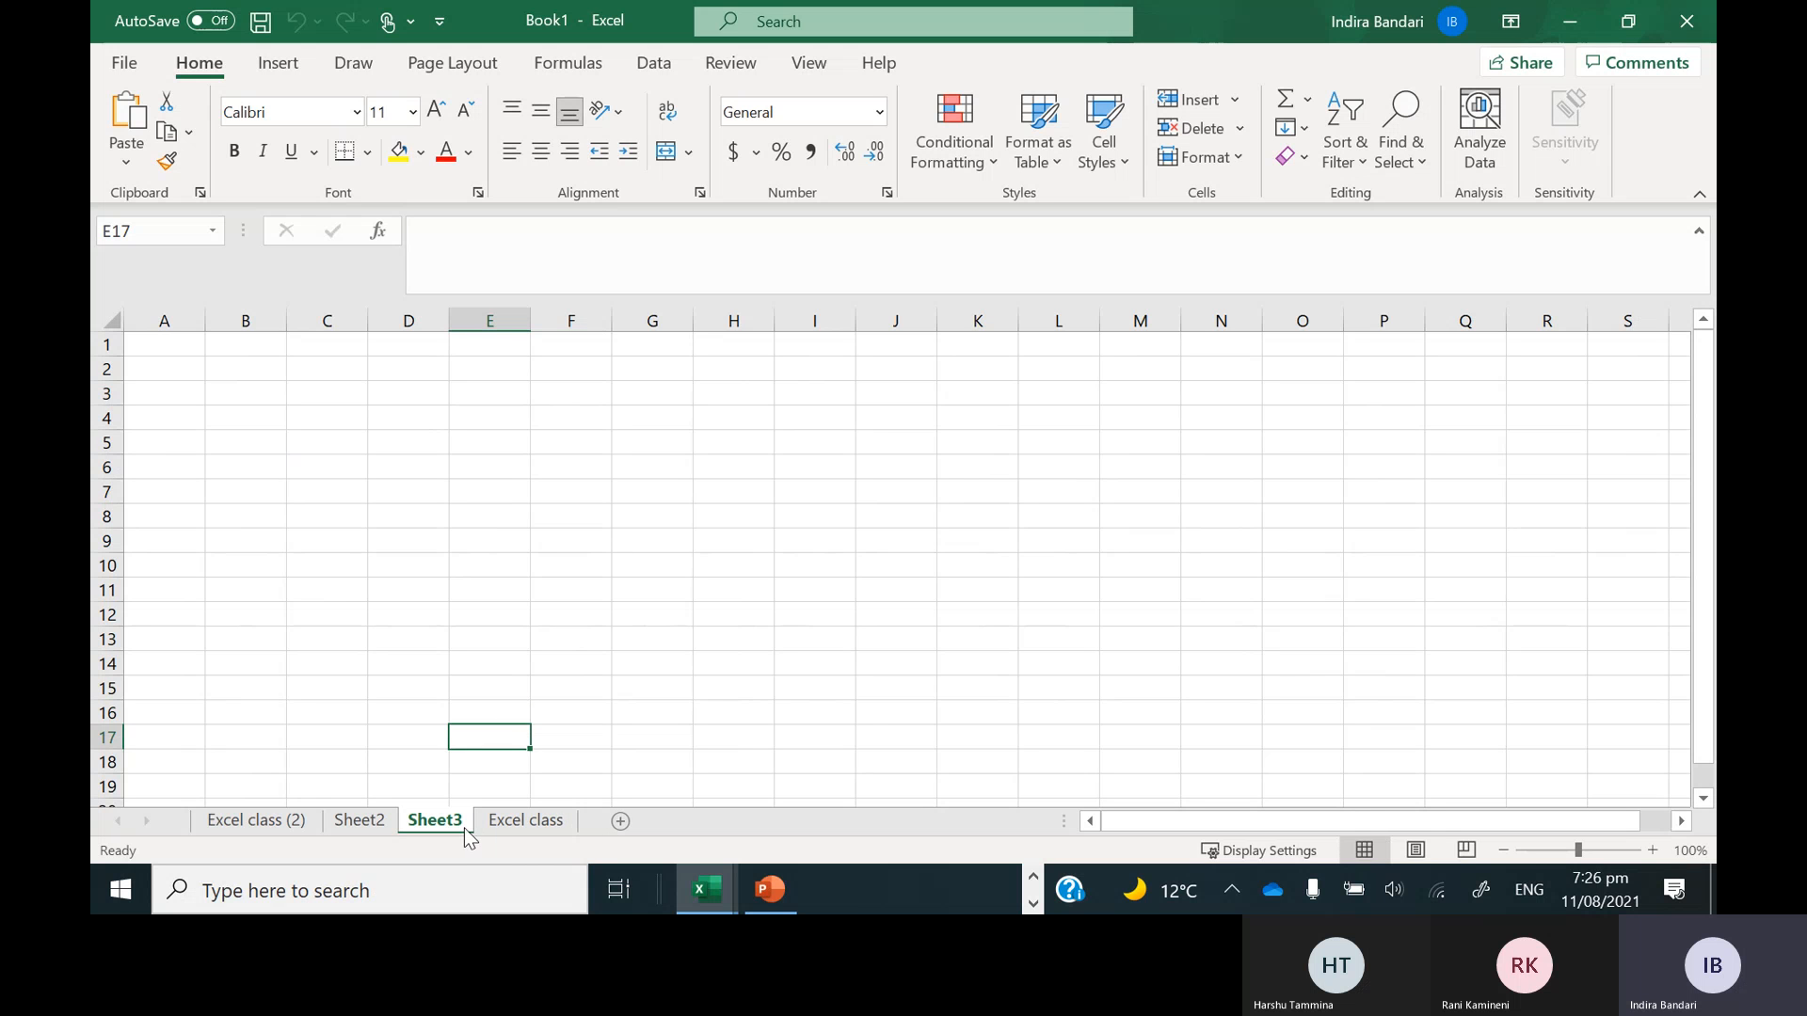
# Add twelve blank worksheets in a row between Sheet3 and the Excel class sheet
pyautogui.click(618, 820)
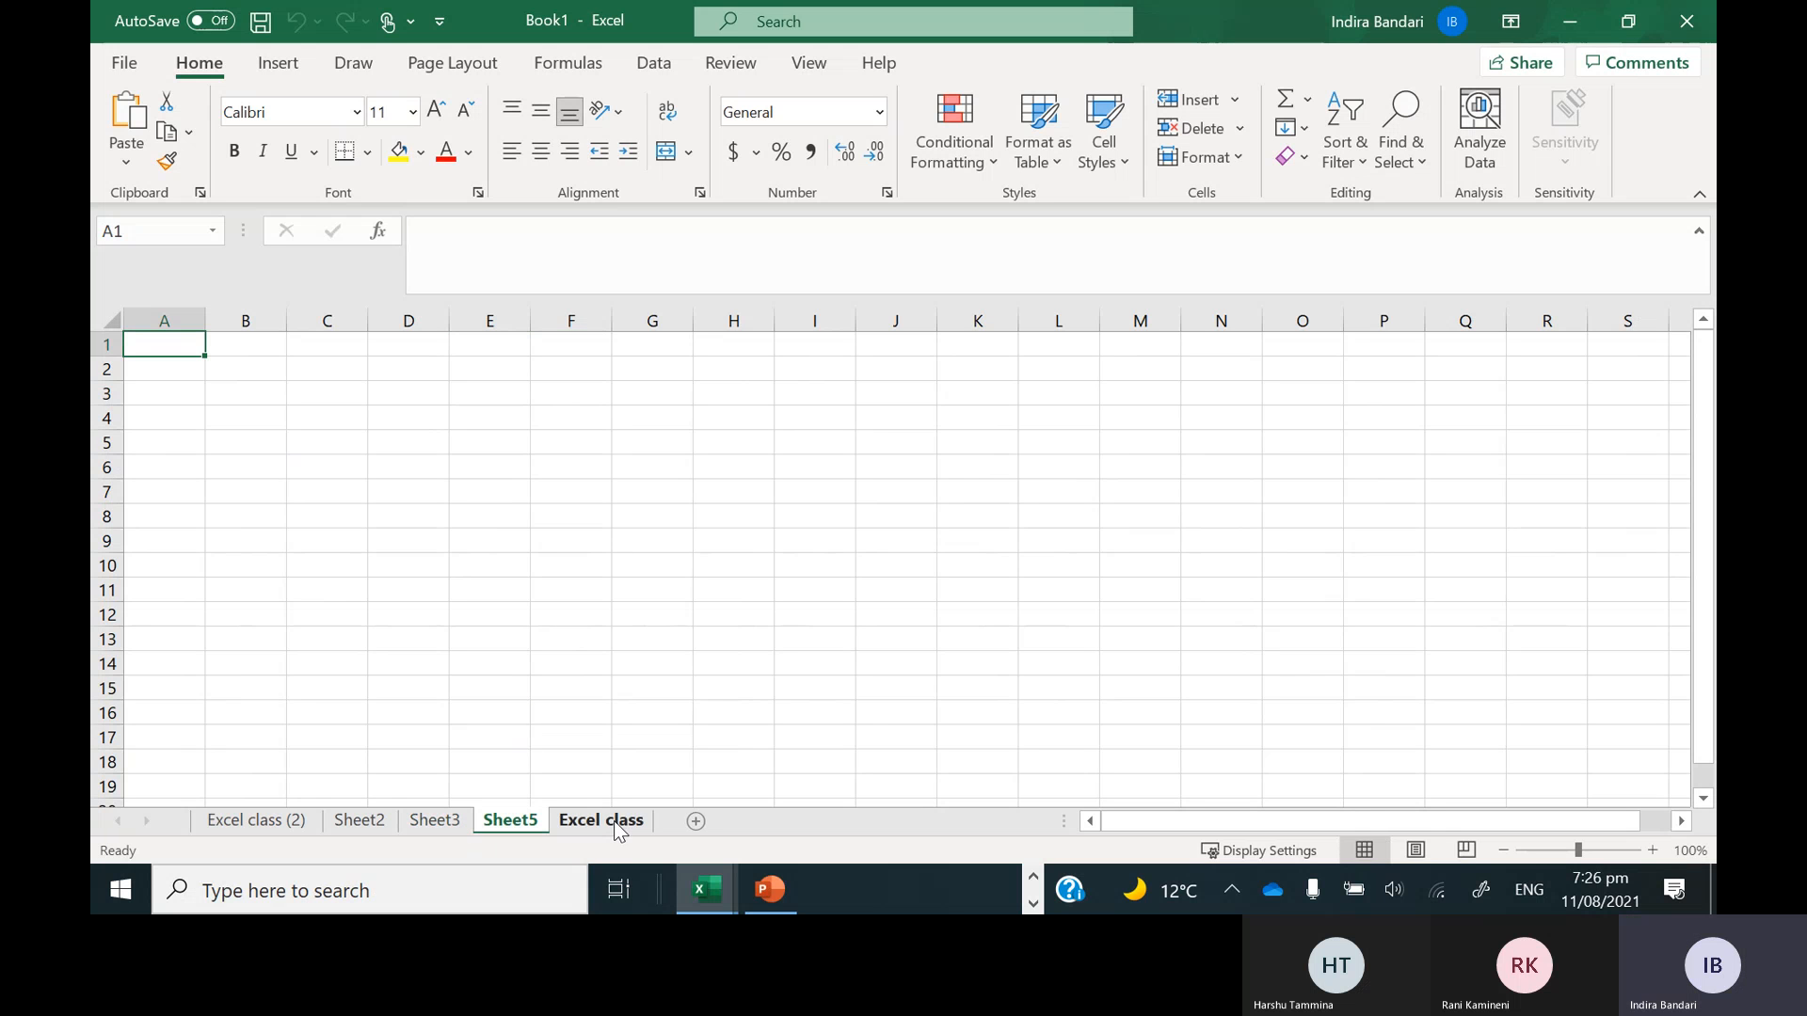
pyautogui.click(695, 820)
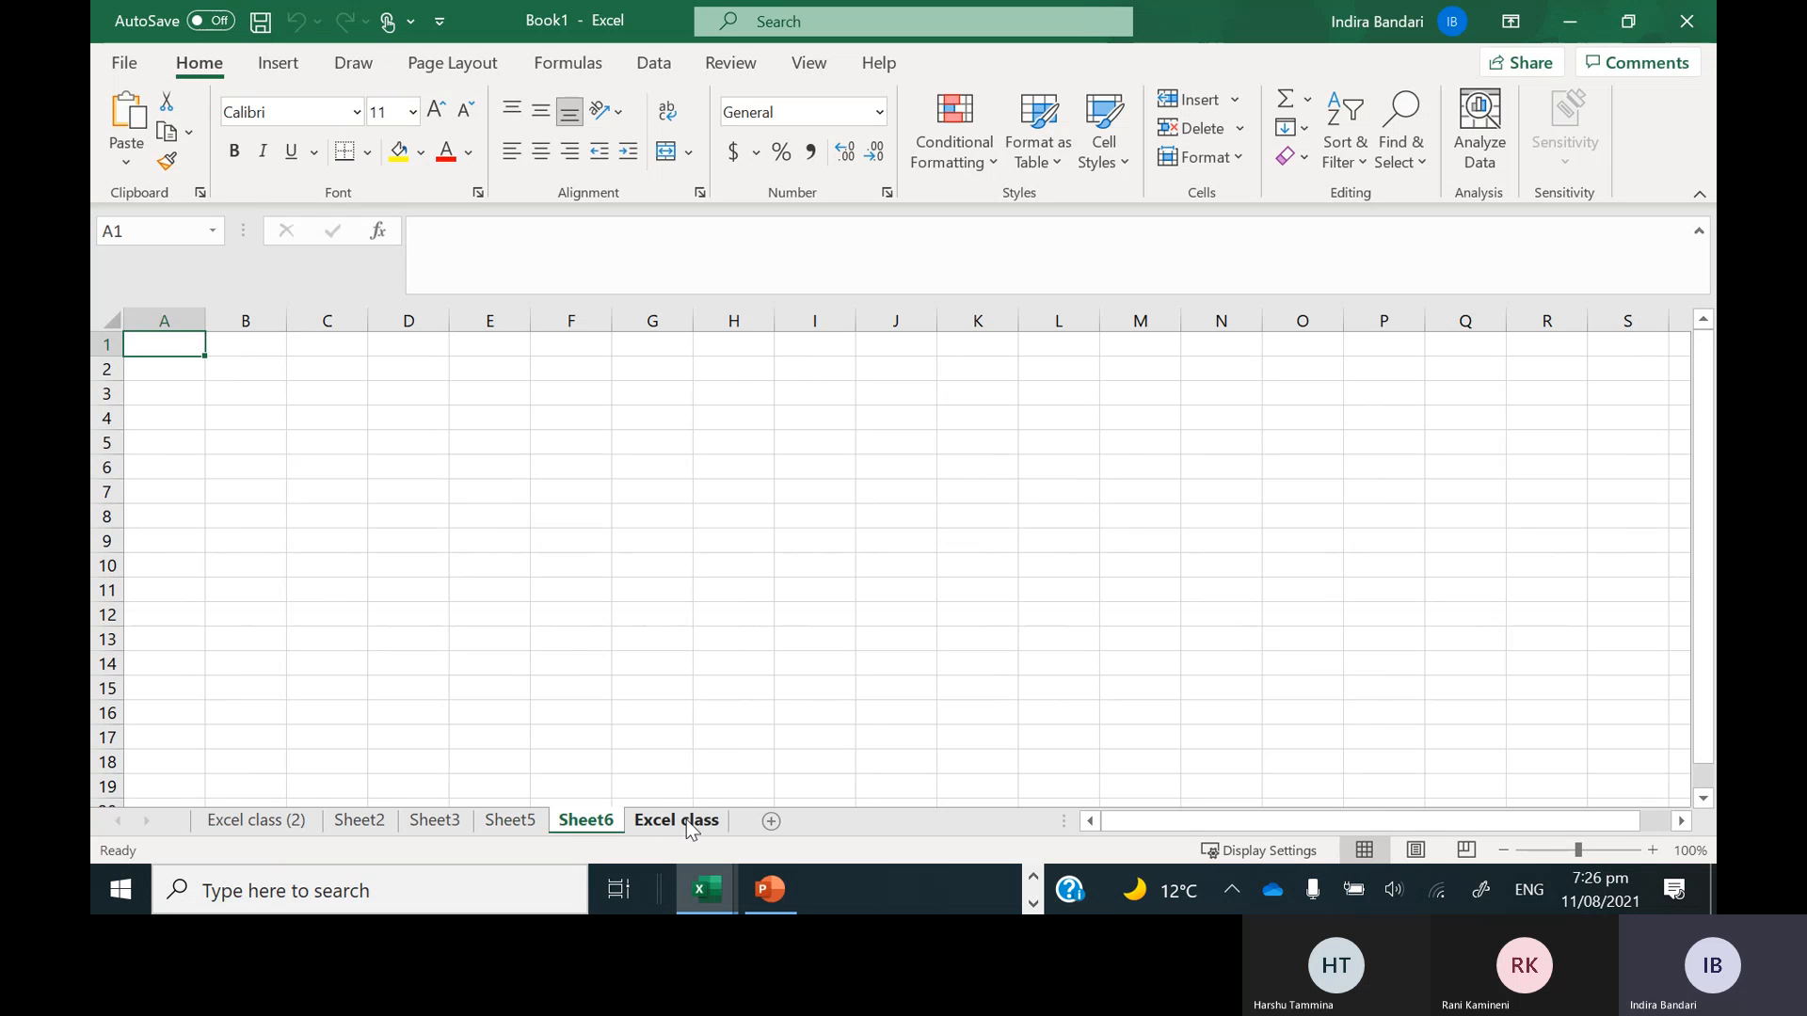
pyautogui.click(770, 820)
pyautogui.click(845, 821)
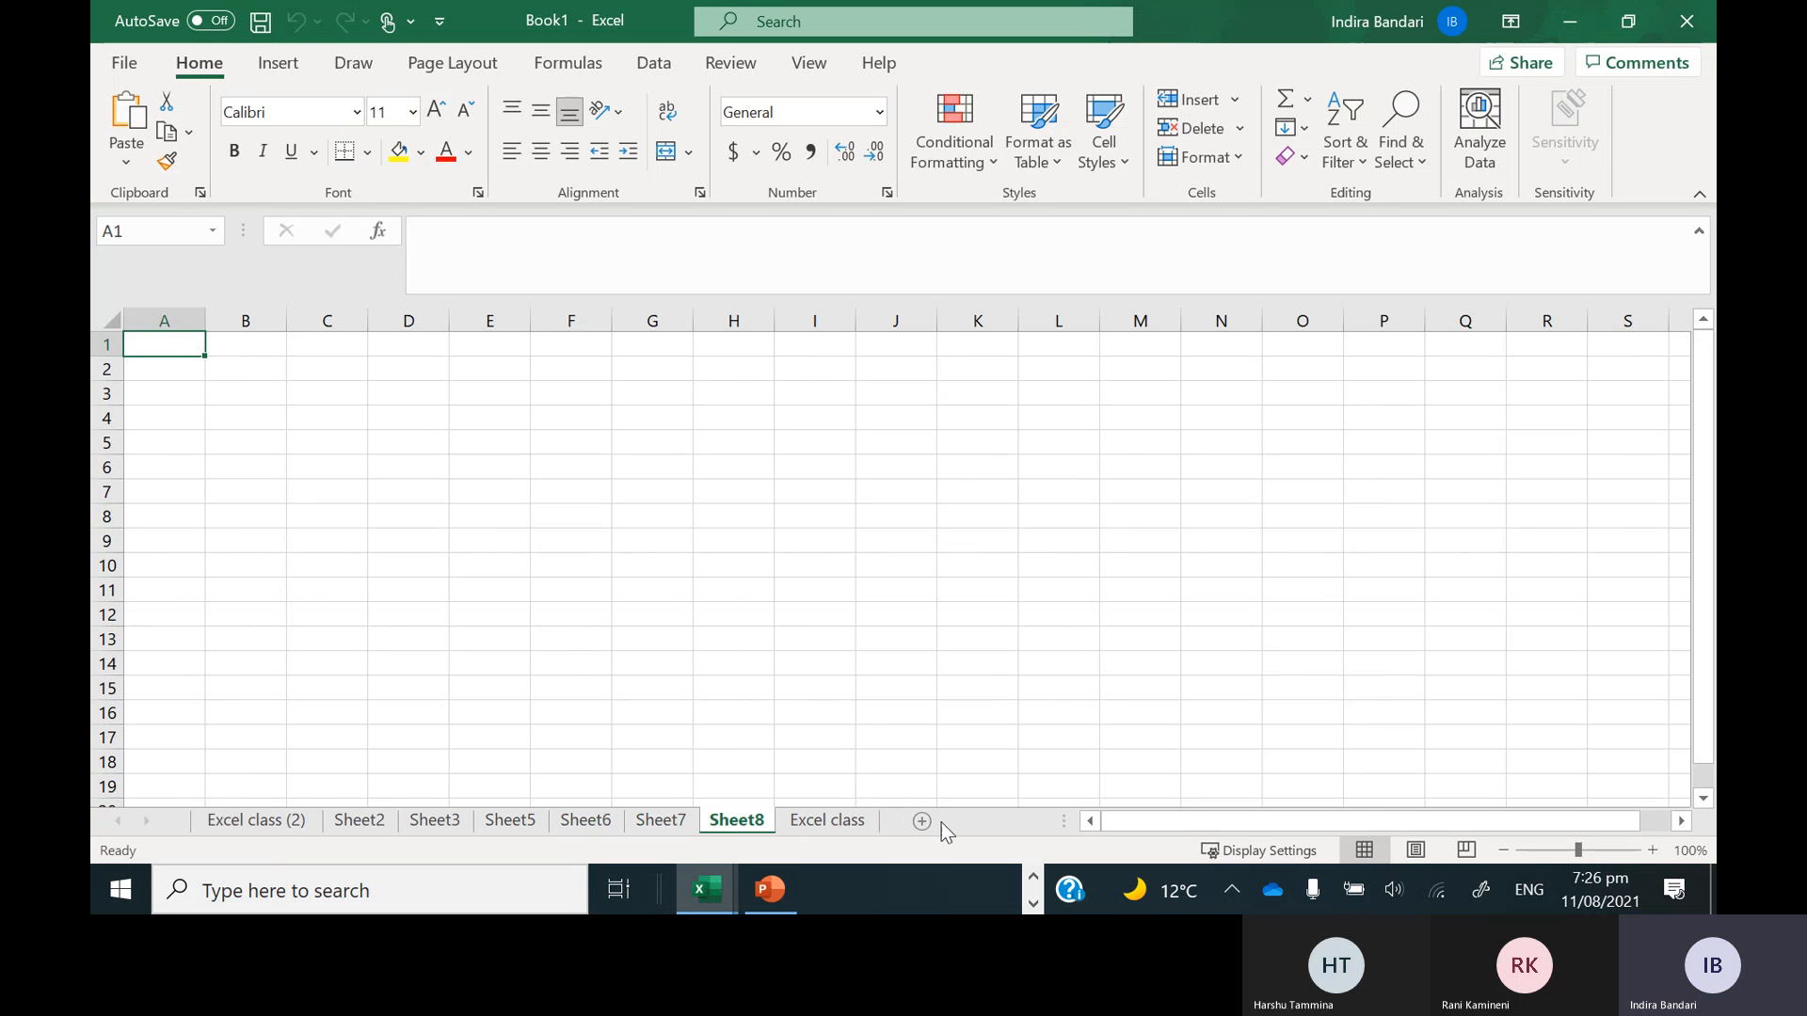
pyautogui.click(914, 817)
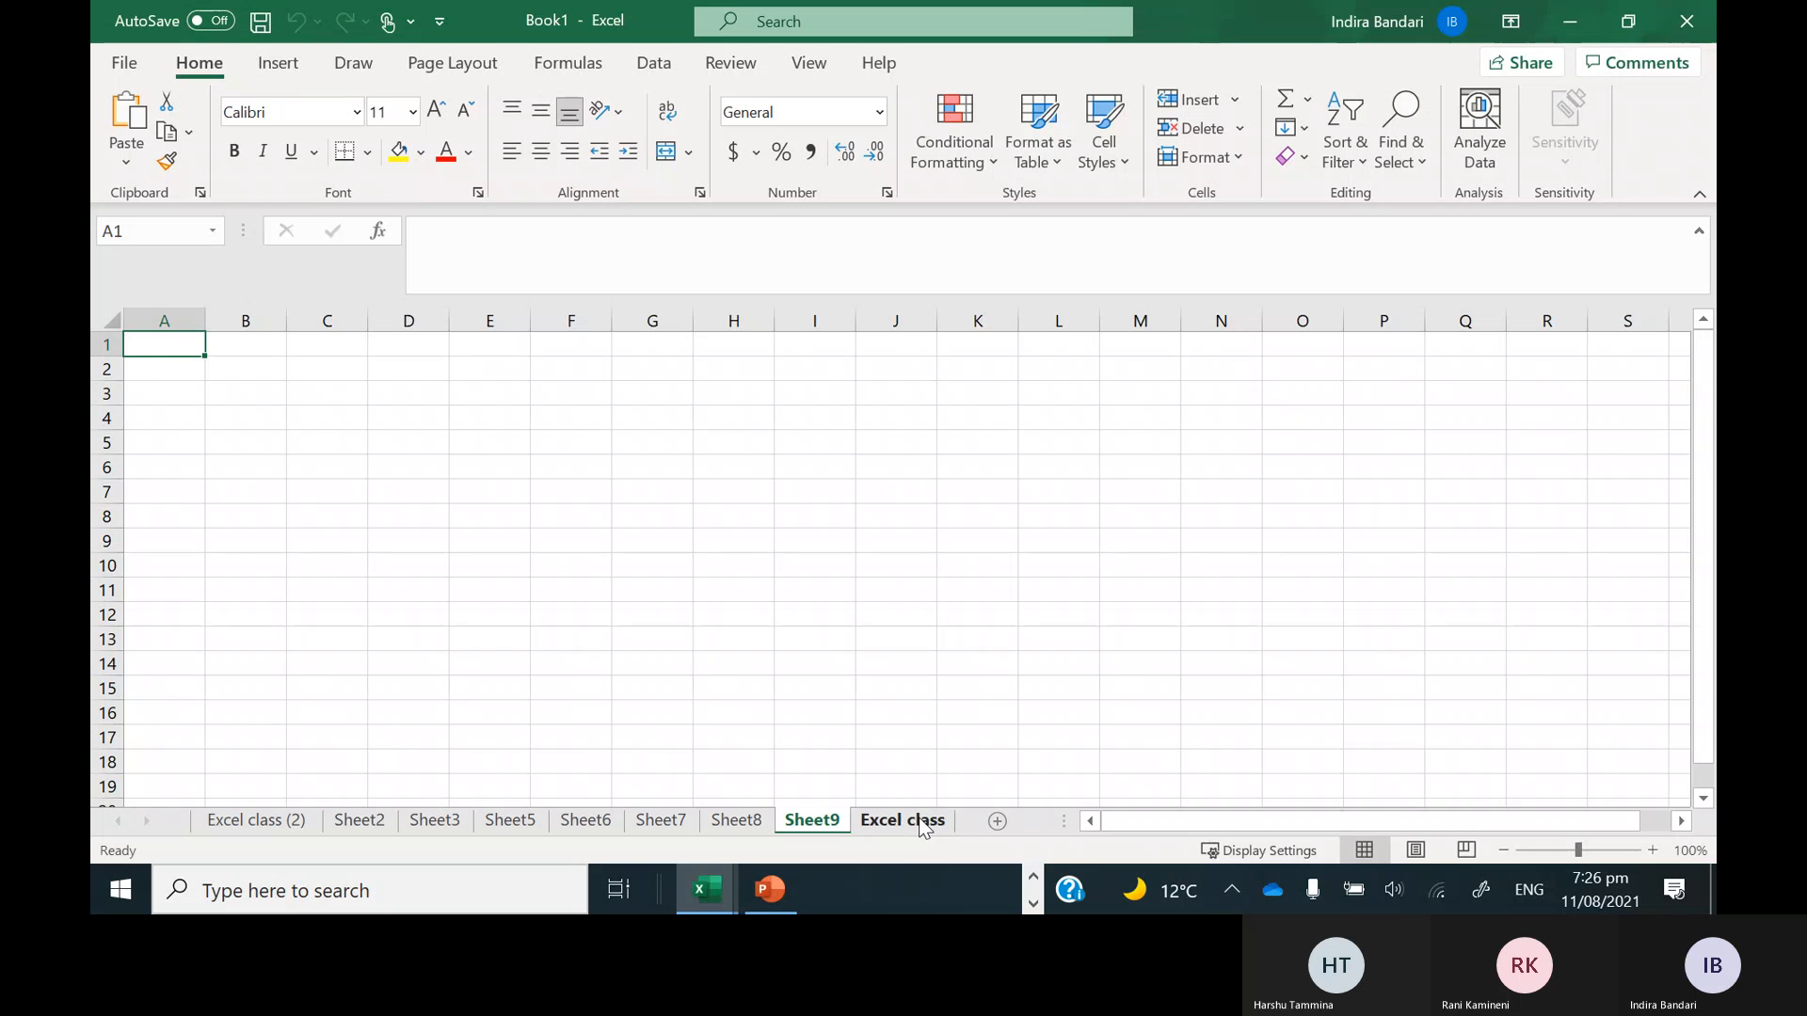
pyautogui.click(997, 821)
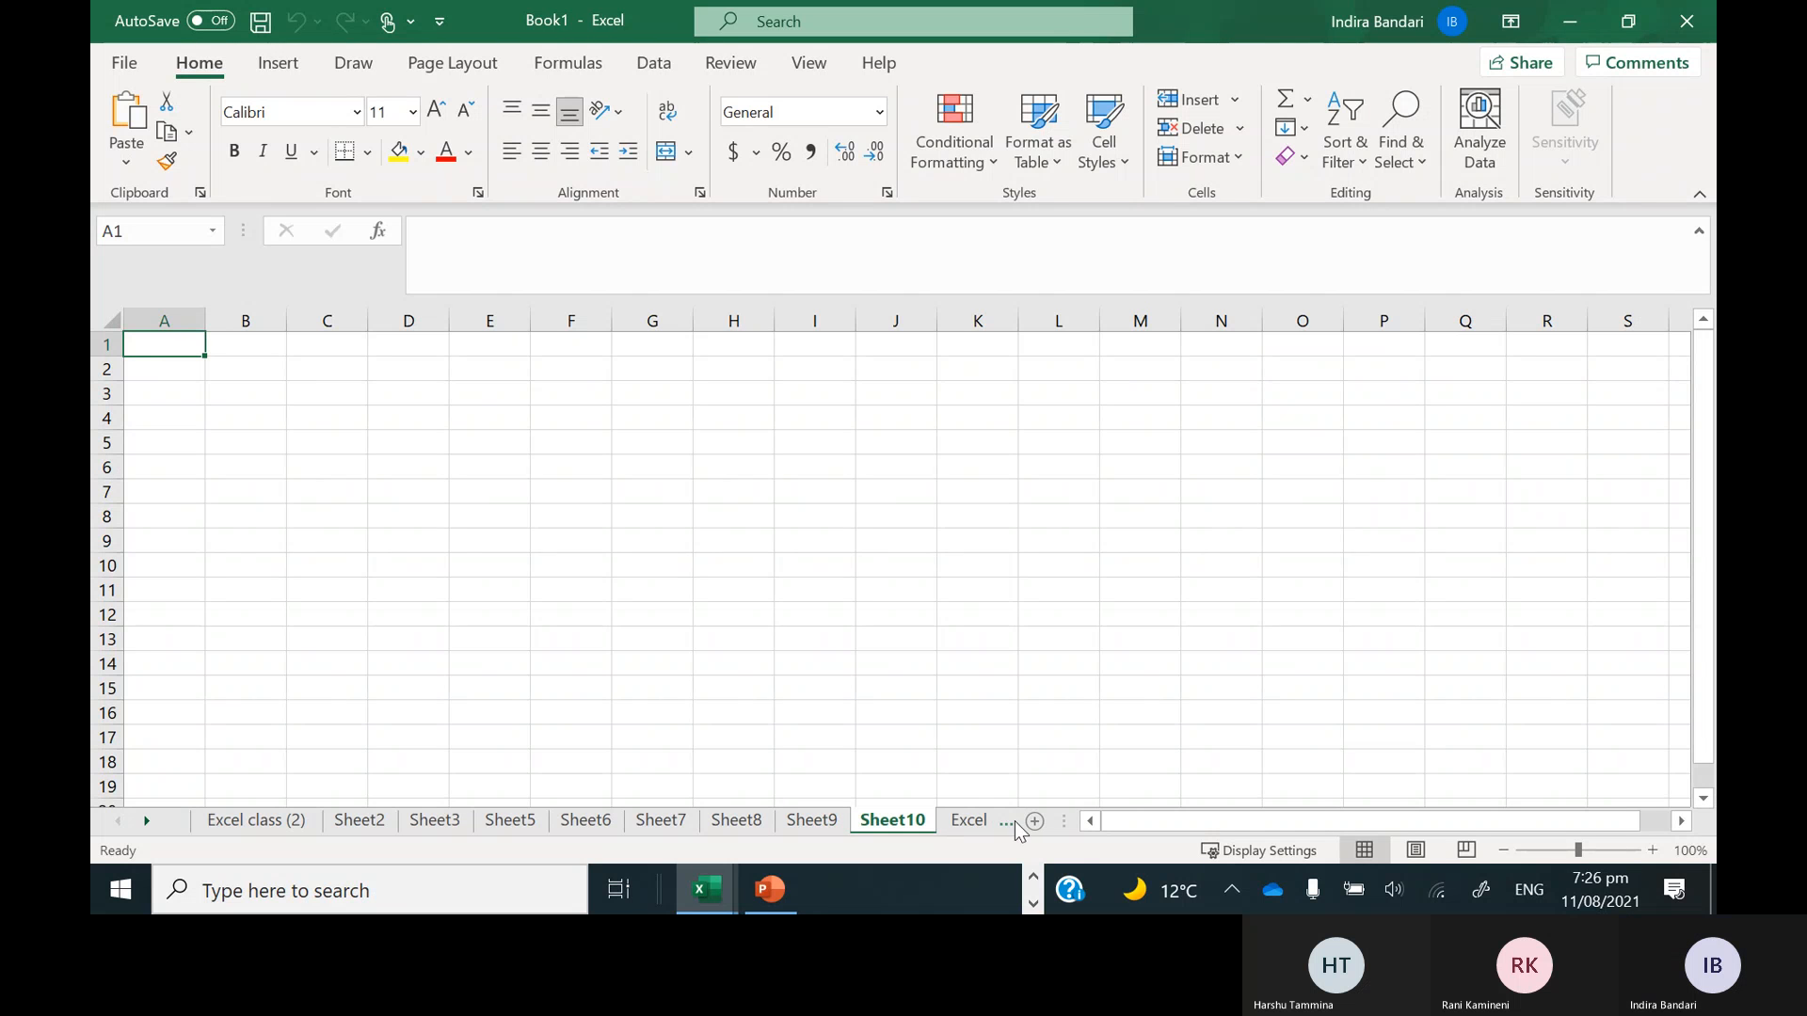
pyautogui.click(1034, 822)
pyautogui.click(1035, 822)
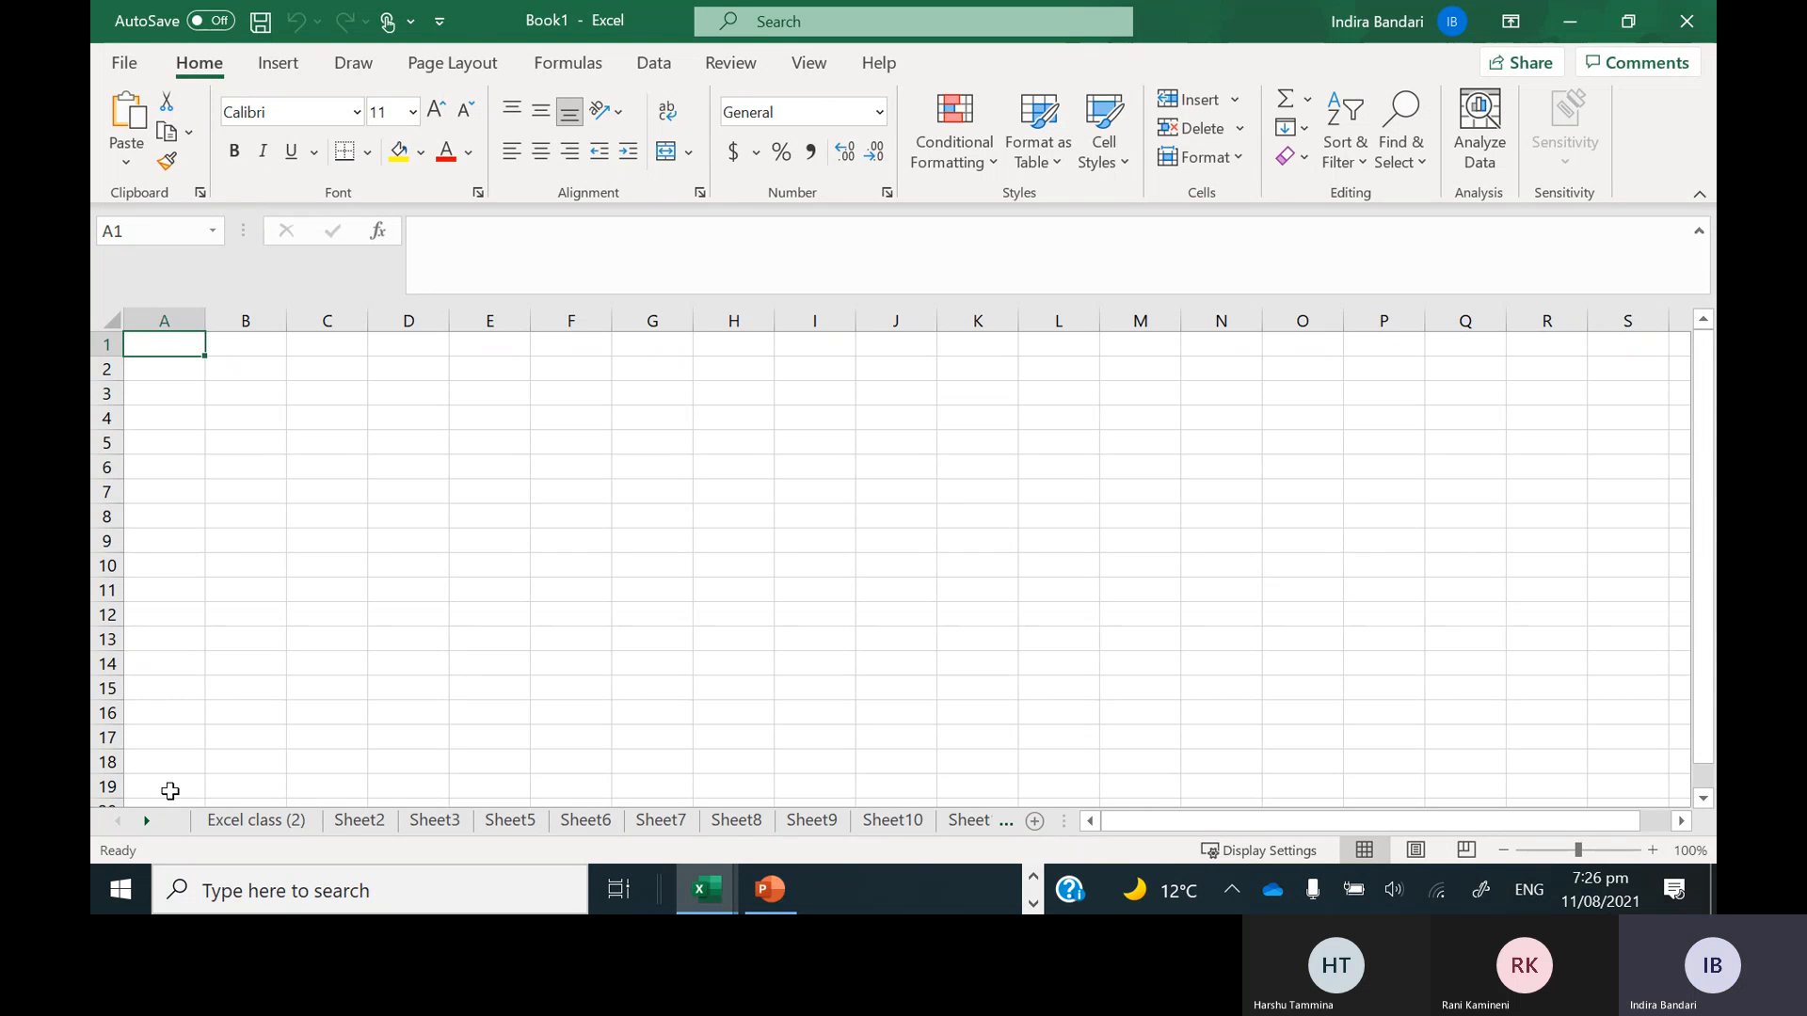
# Bring the last sheet tabs into view, return to the first ones, and go to the last ones again
pyautogui.keyDown('ctrl'); pyautogui.click(149, 817); pyautogui.keyUp('ctrl')
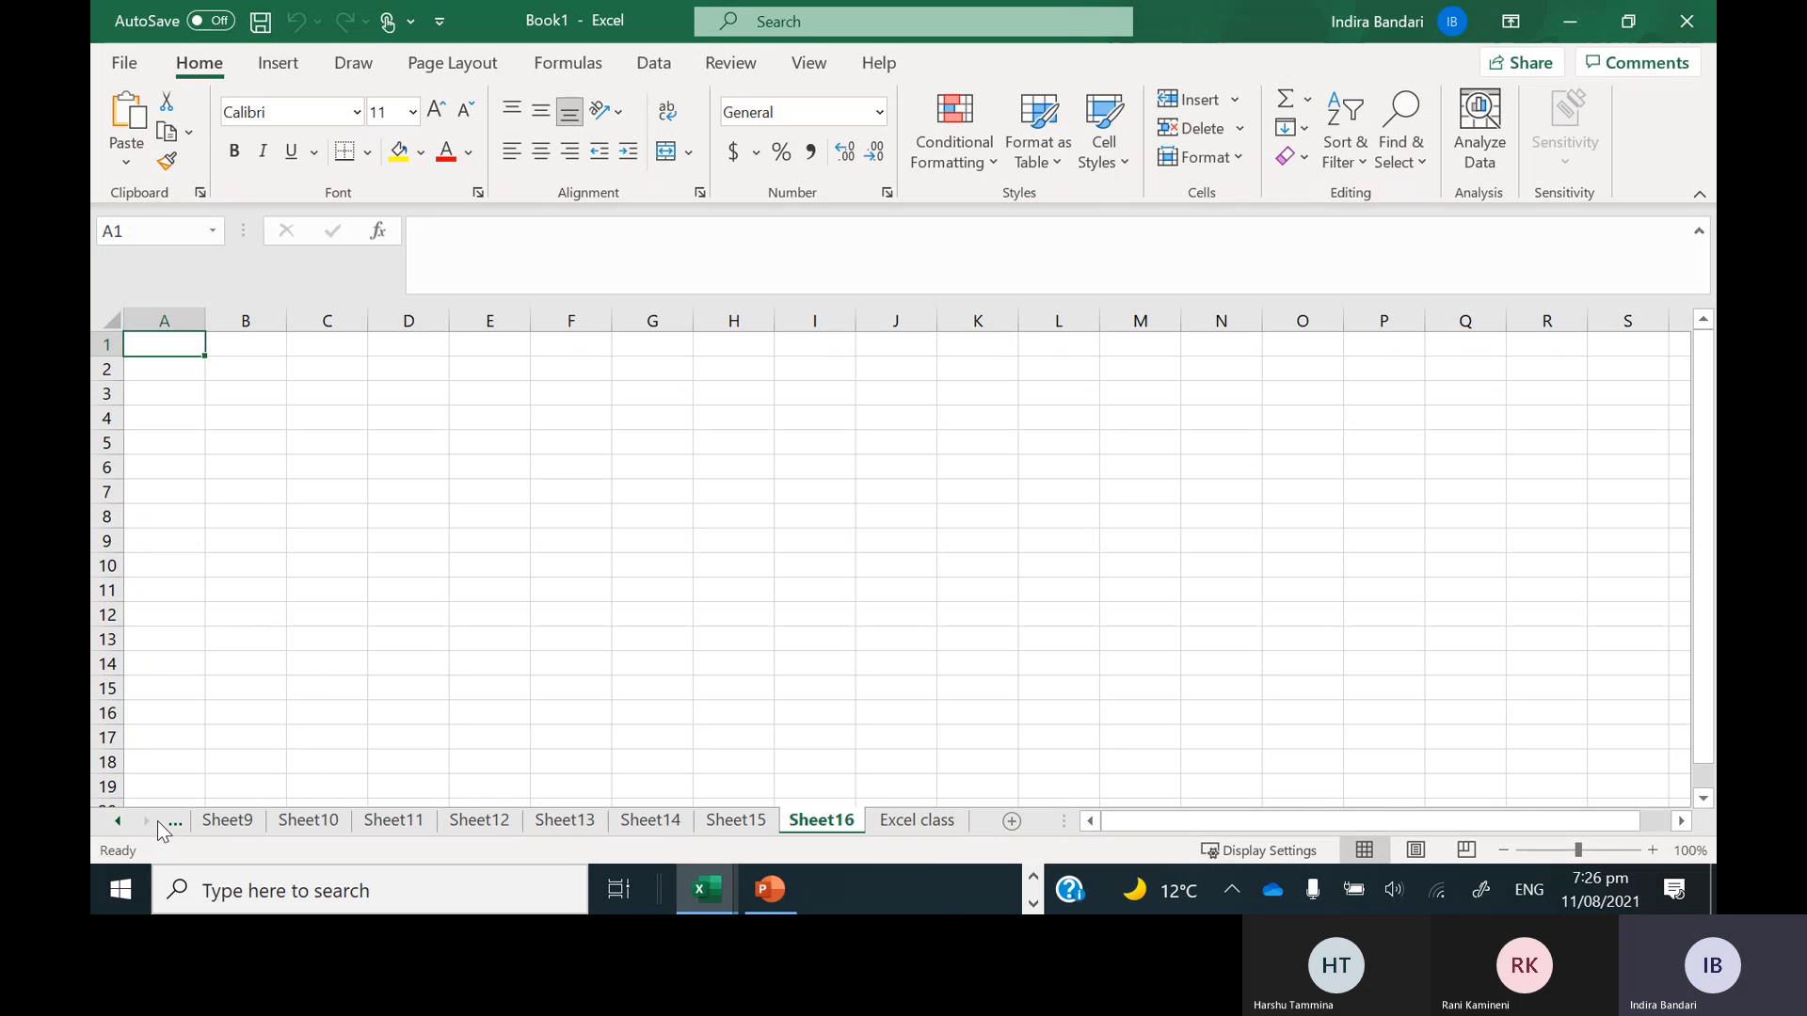
pyautogui.keyDown('ctrl'); pyautogui.click(115, 821); pyautogui.keyUp('ctrl')
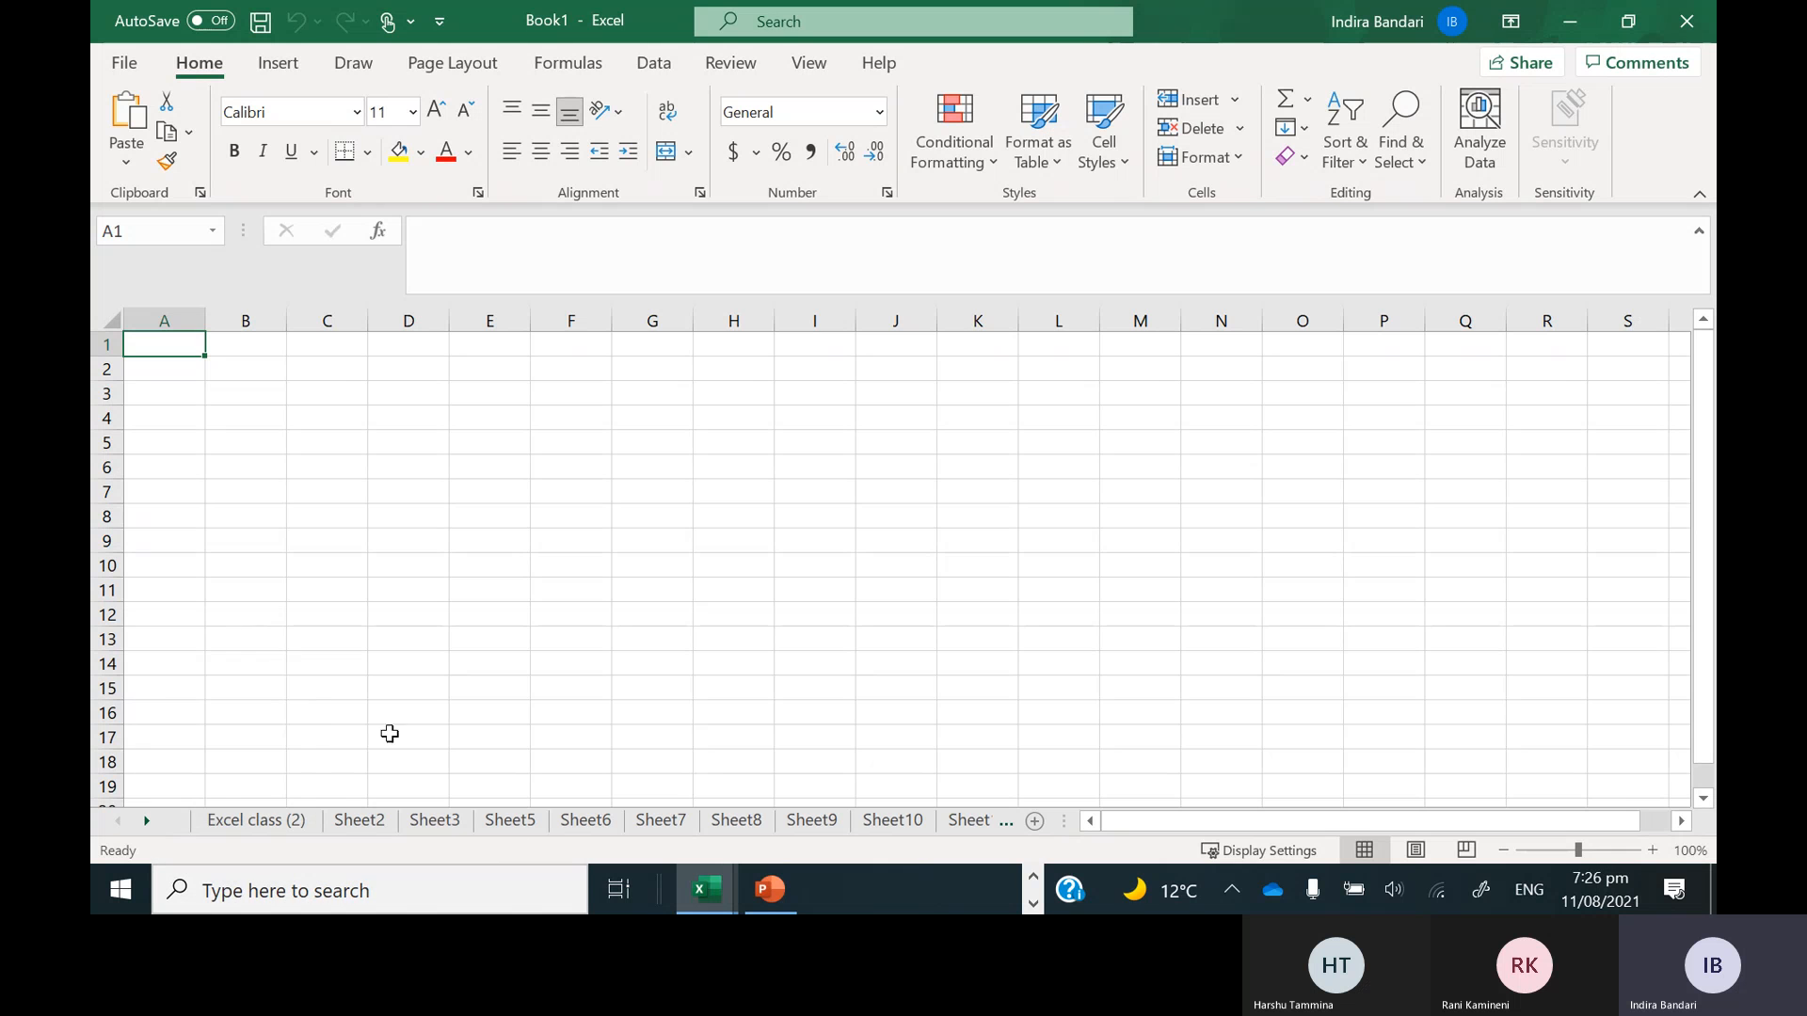
pyautogui.keyDown('ctrl'); pyautogui.click(145, 823); pyautogui.keyUp('ctrl')
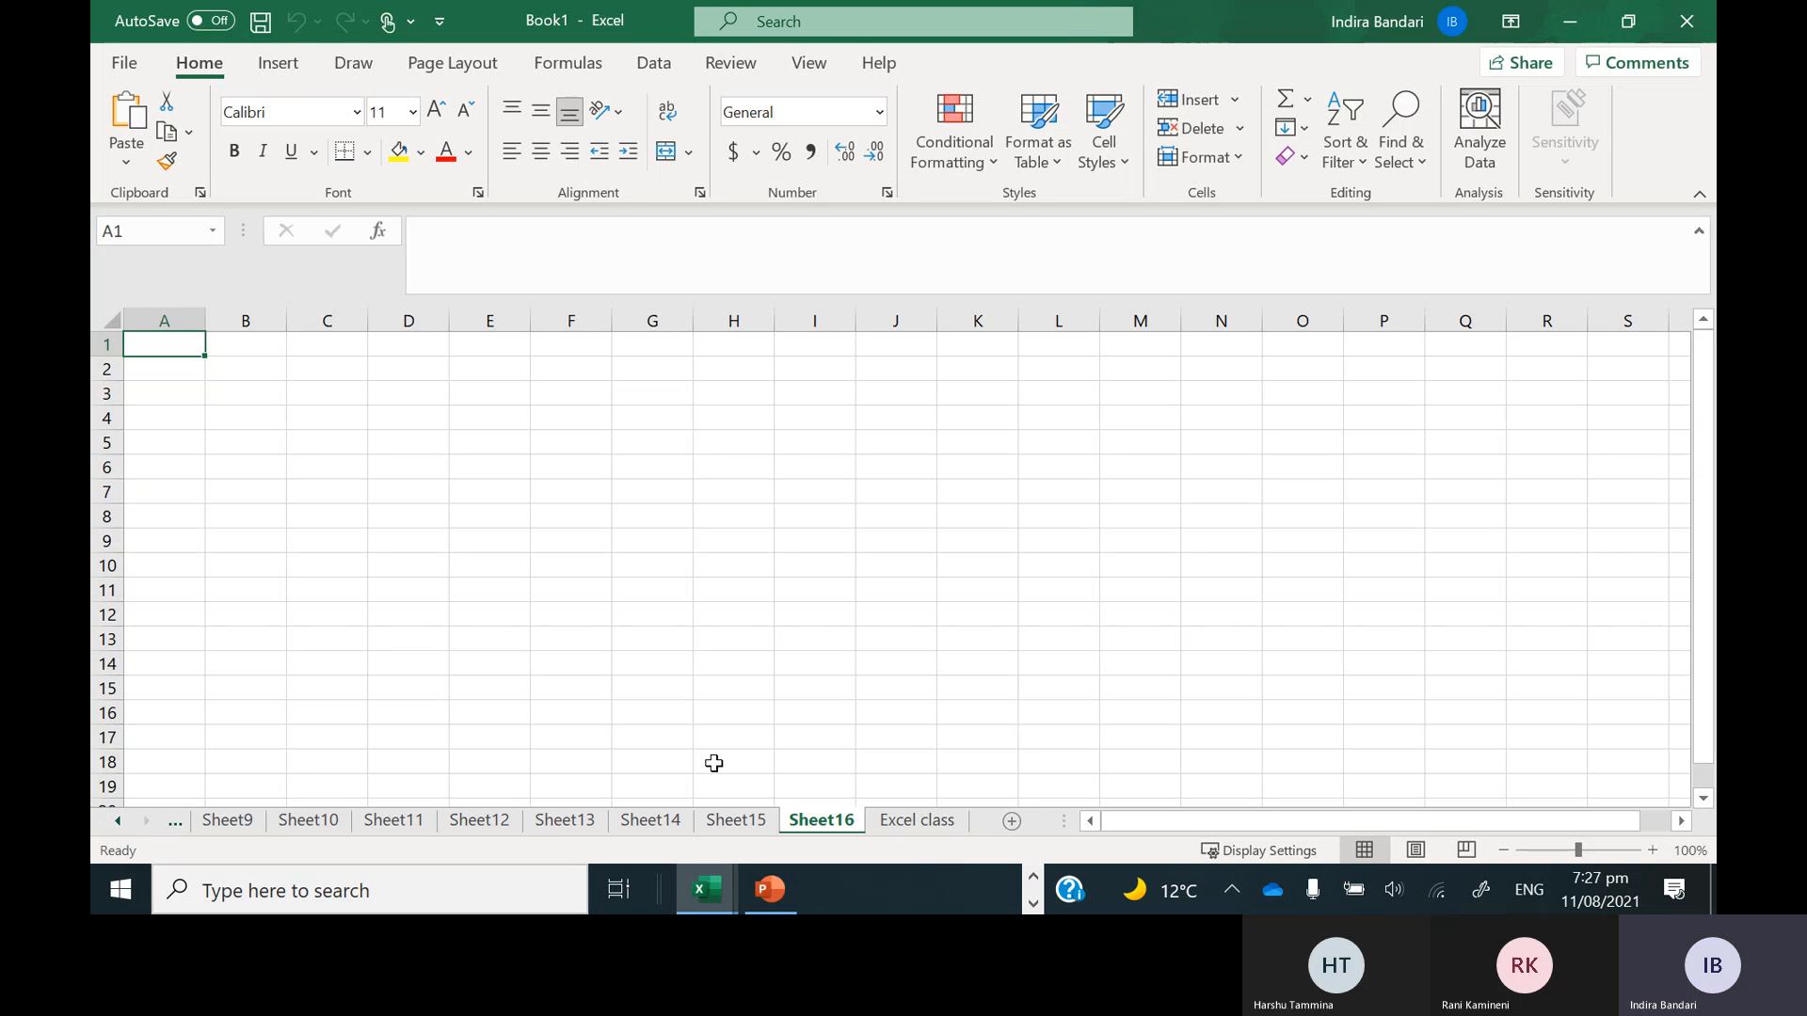
# Bring the first sheet tabs into view, return to the last ones, and check the Text and Date Functions slide in PowerPoint
pyautogui.keyDown('ctrl'); pyautogui.click(115, 828); pyautogui.keyUp('ctrl')
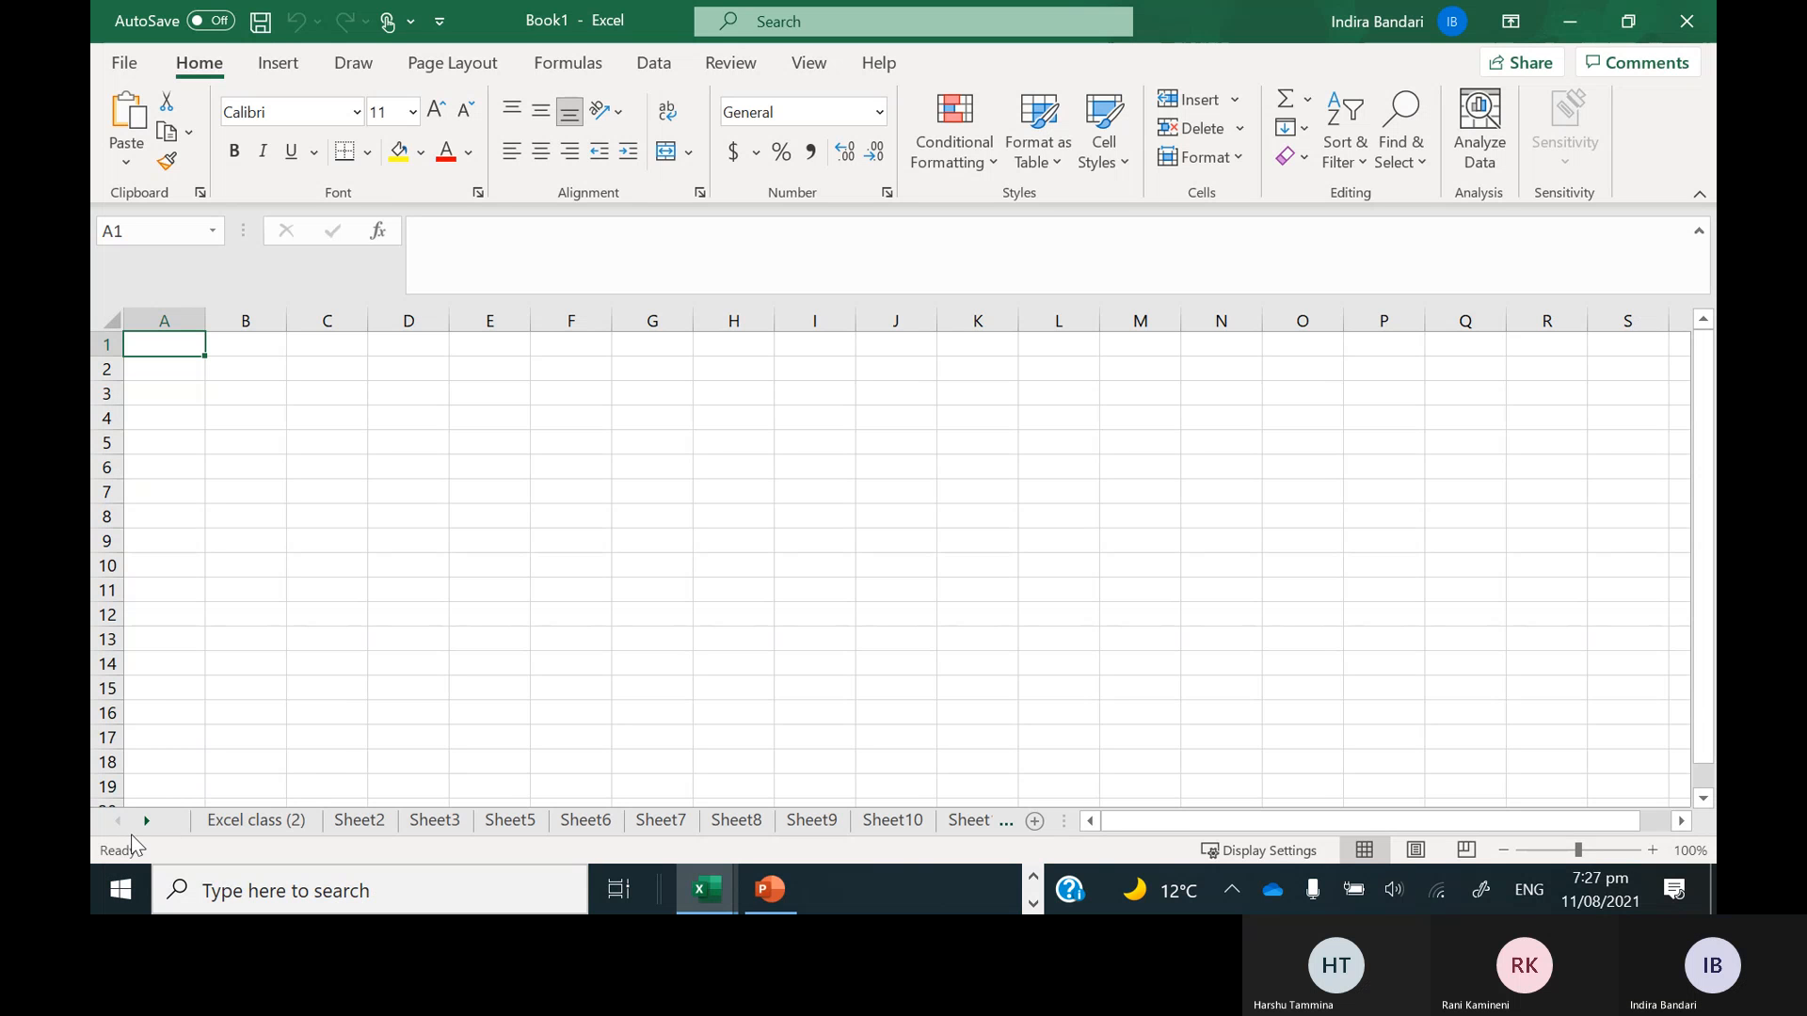
pyautogui.keyDown('ctrl'); pyautogui.click(149, 823); pyautogui.keyUp('ctrl')
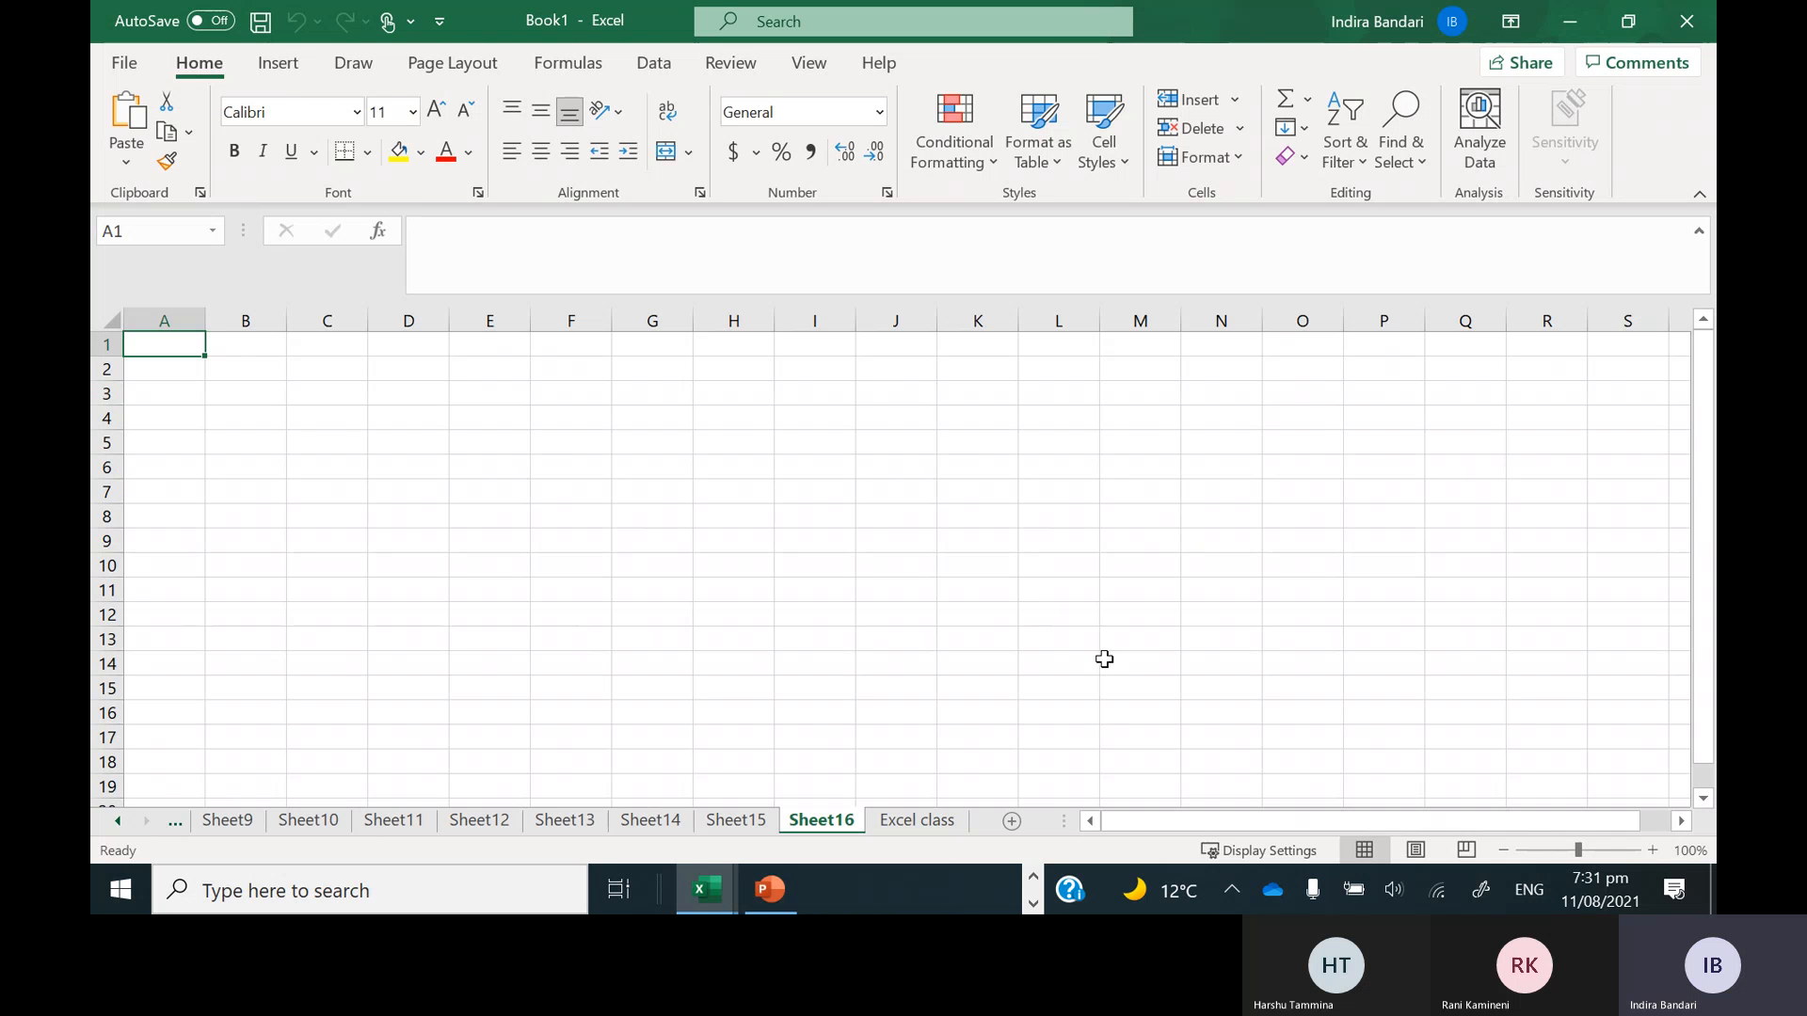
pyautogui.click(778, 906)
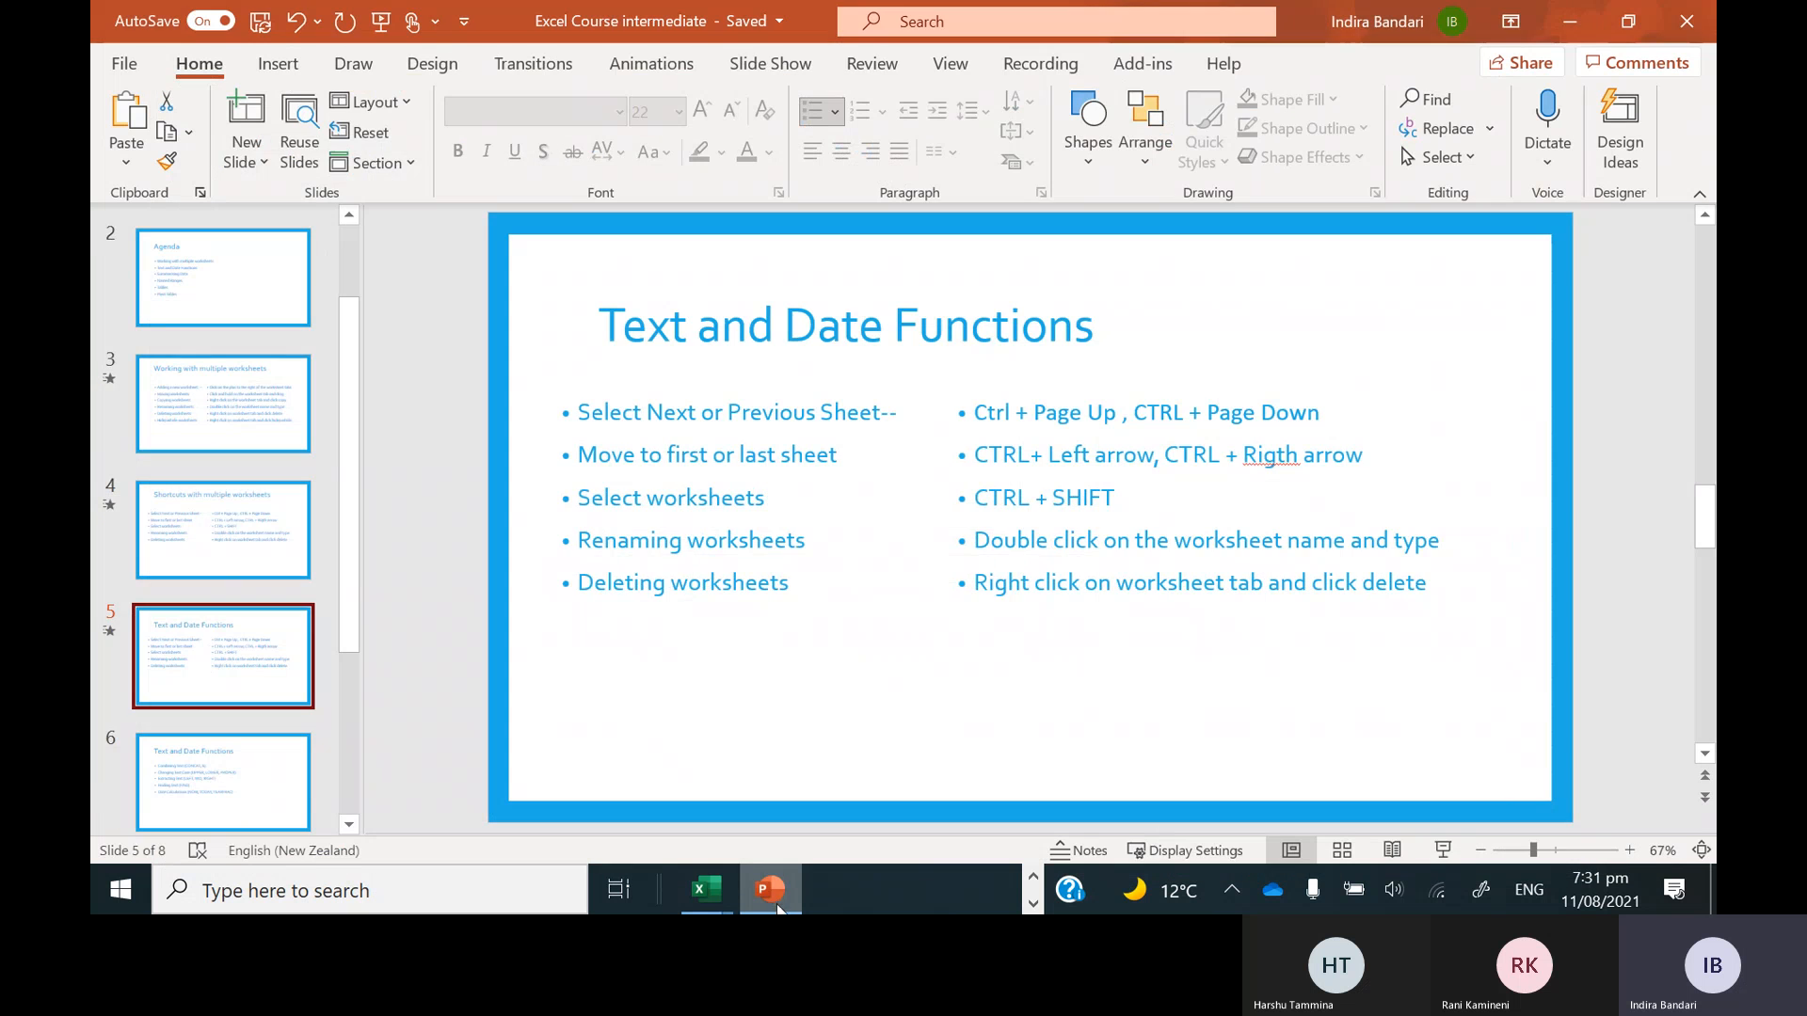
pyautogui.click(777, 905)
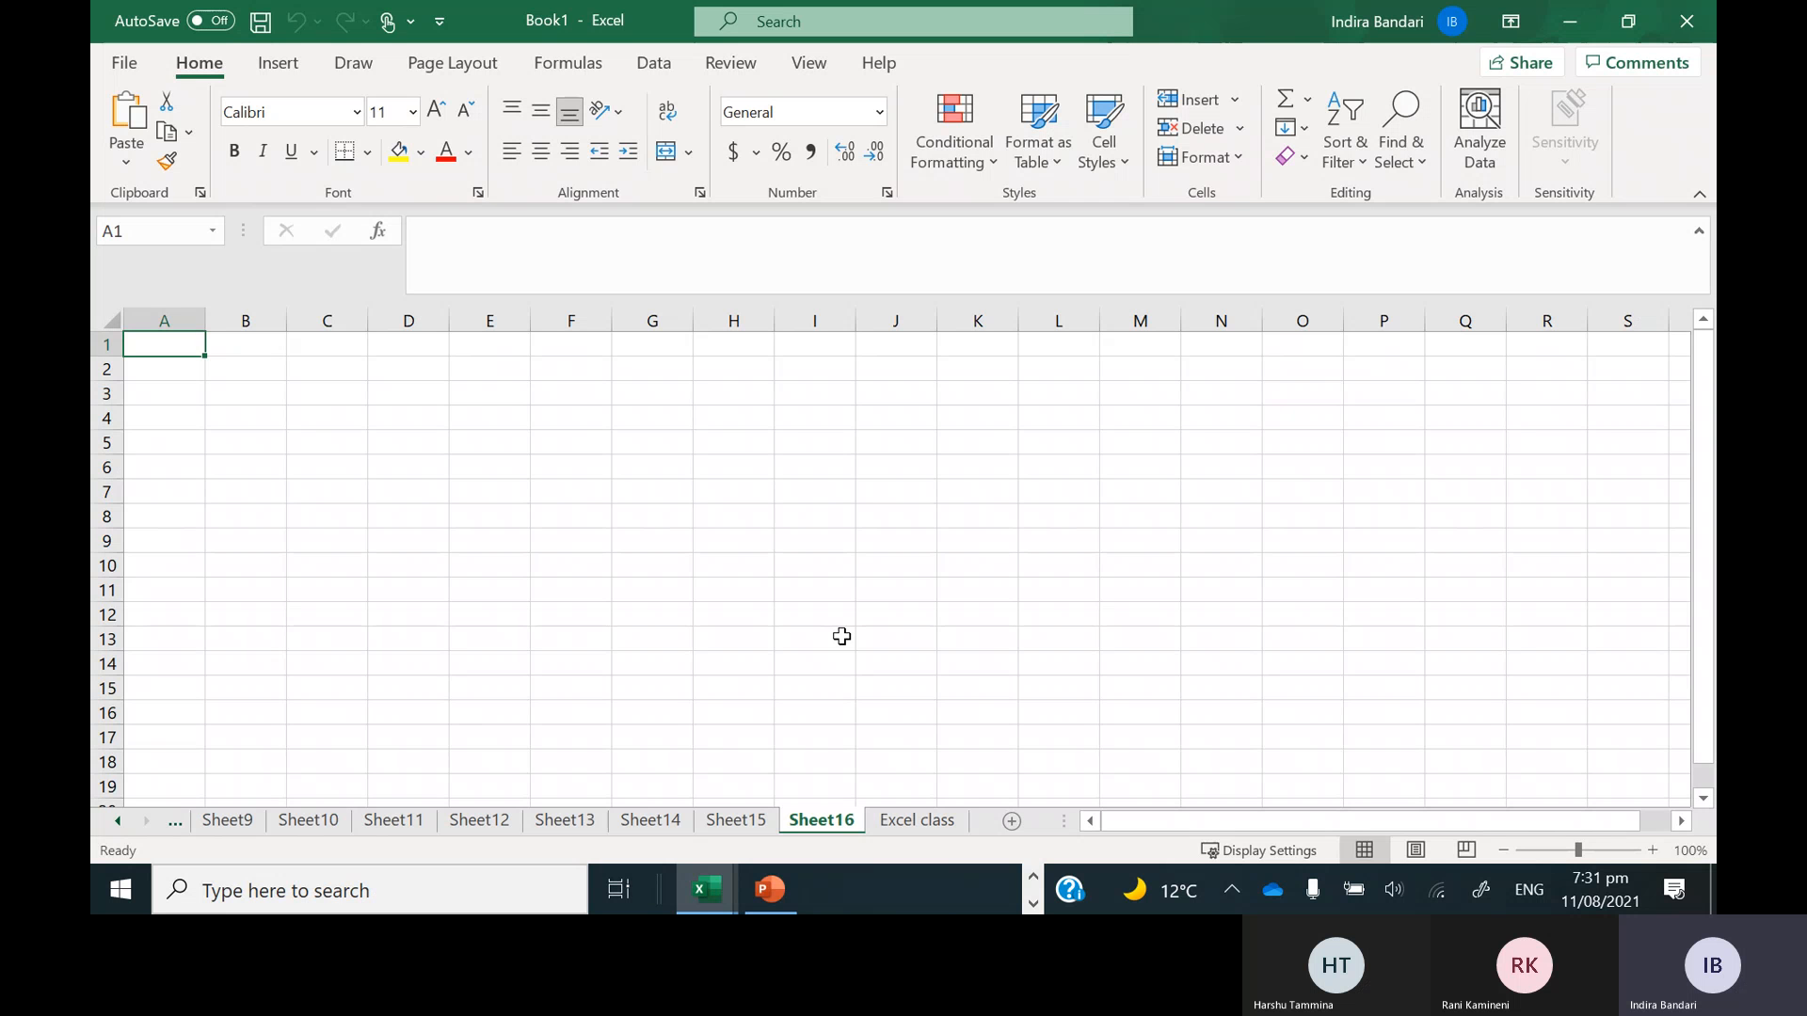
# Close the Book1 workbook without saving its changes
pyautogui.click(1699, 32)
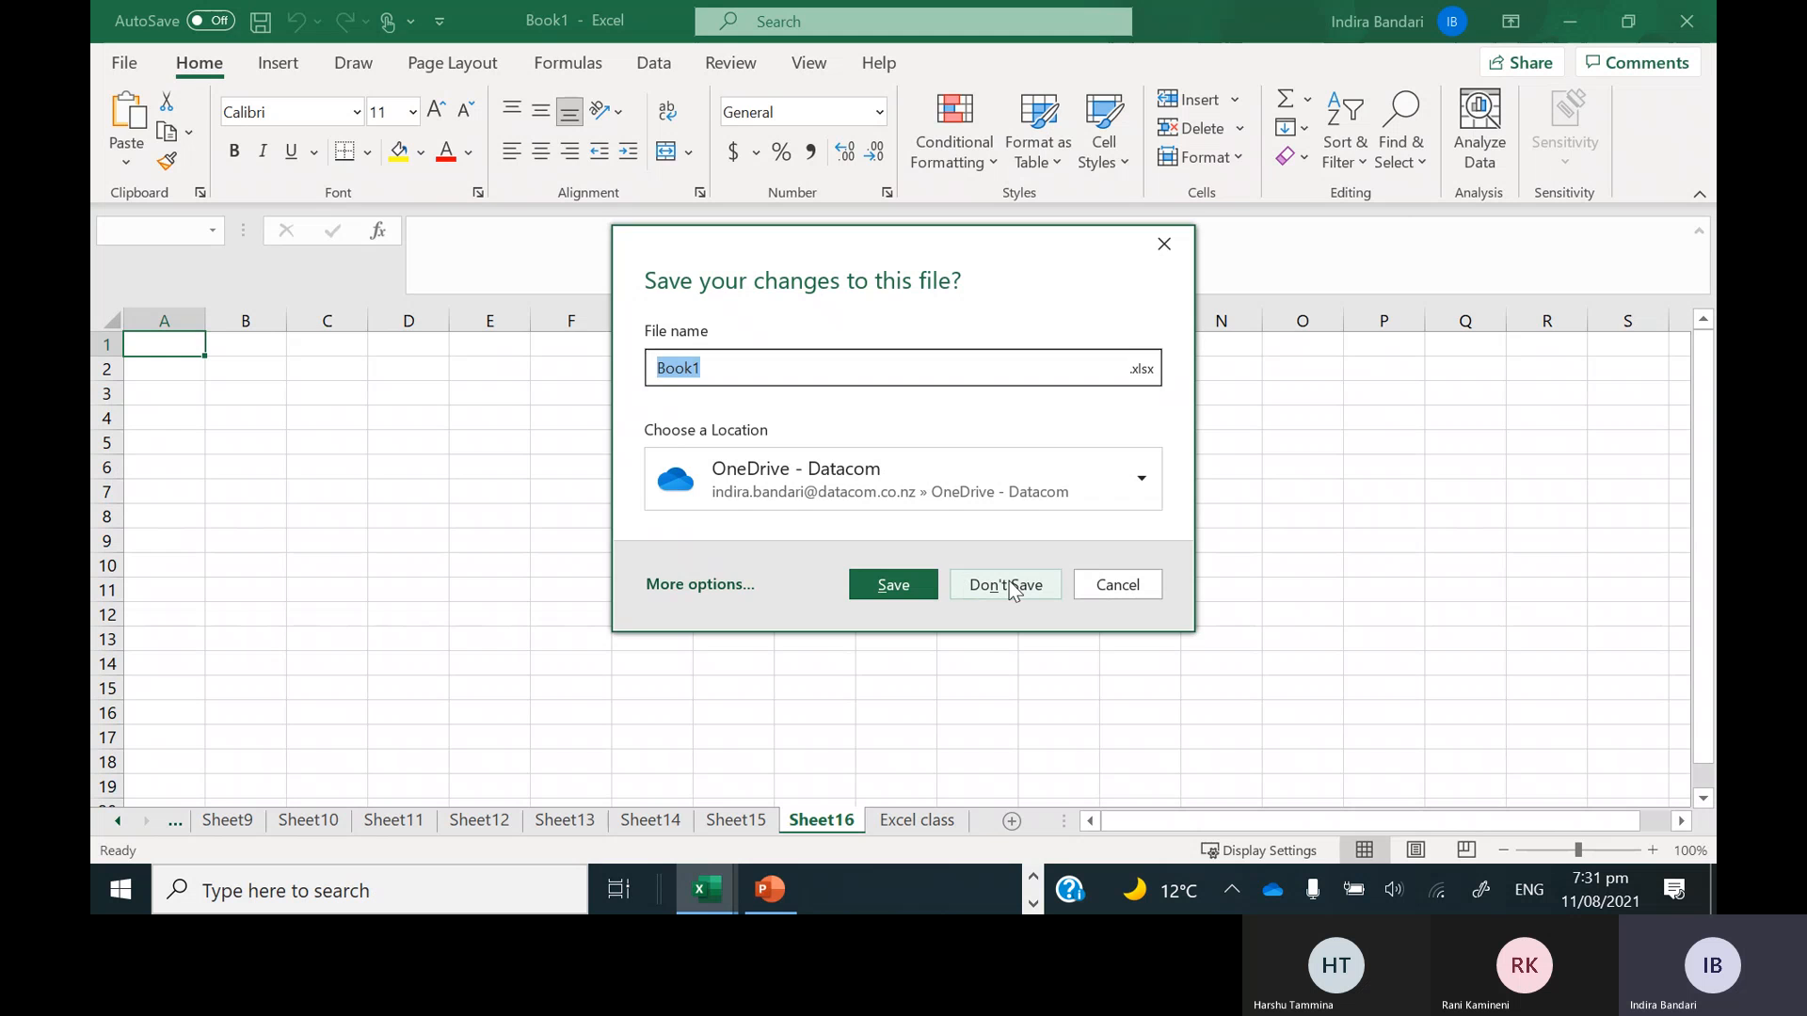
pyautogui.click(1005, 585)
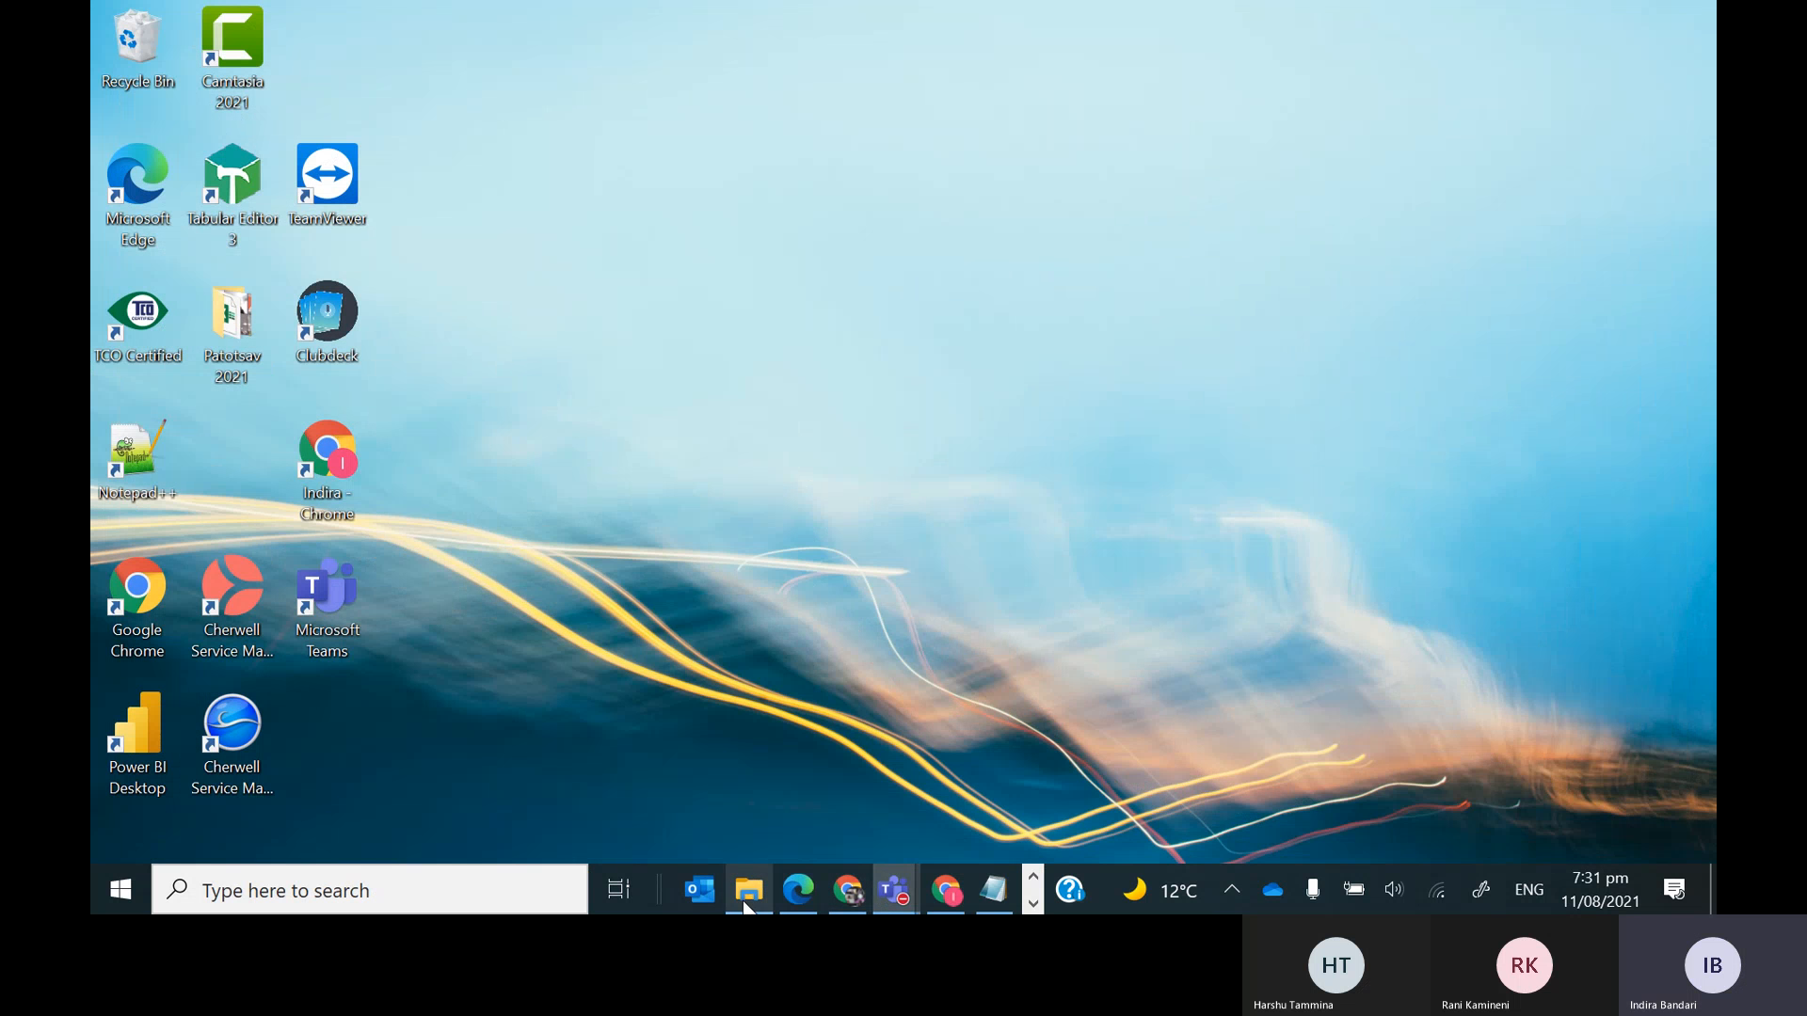
# Switch to File Explorer, search the presentations folder for "global", and open Global Superstore.xlsx
pyautogui.click(748, 889)
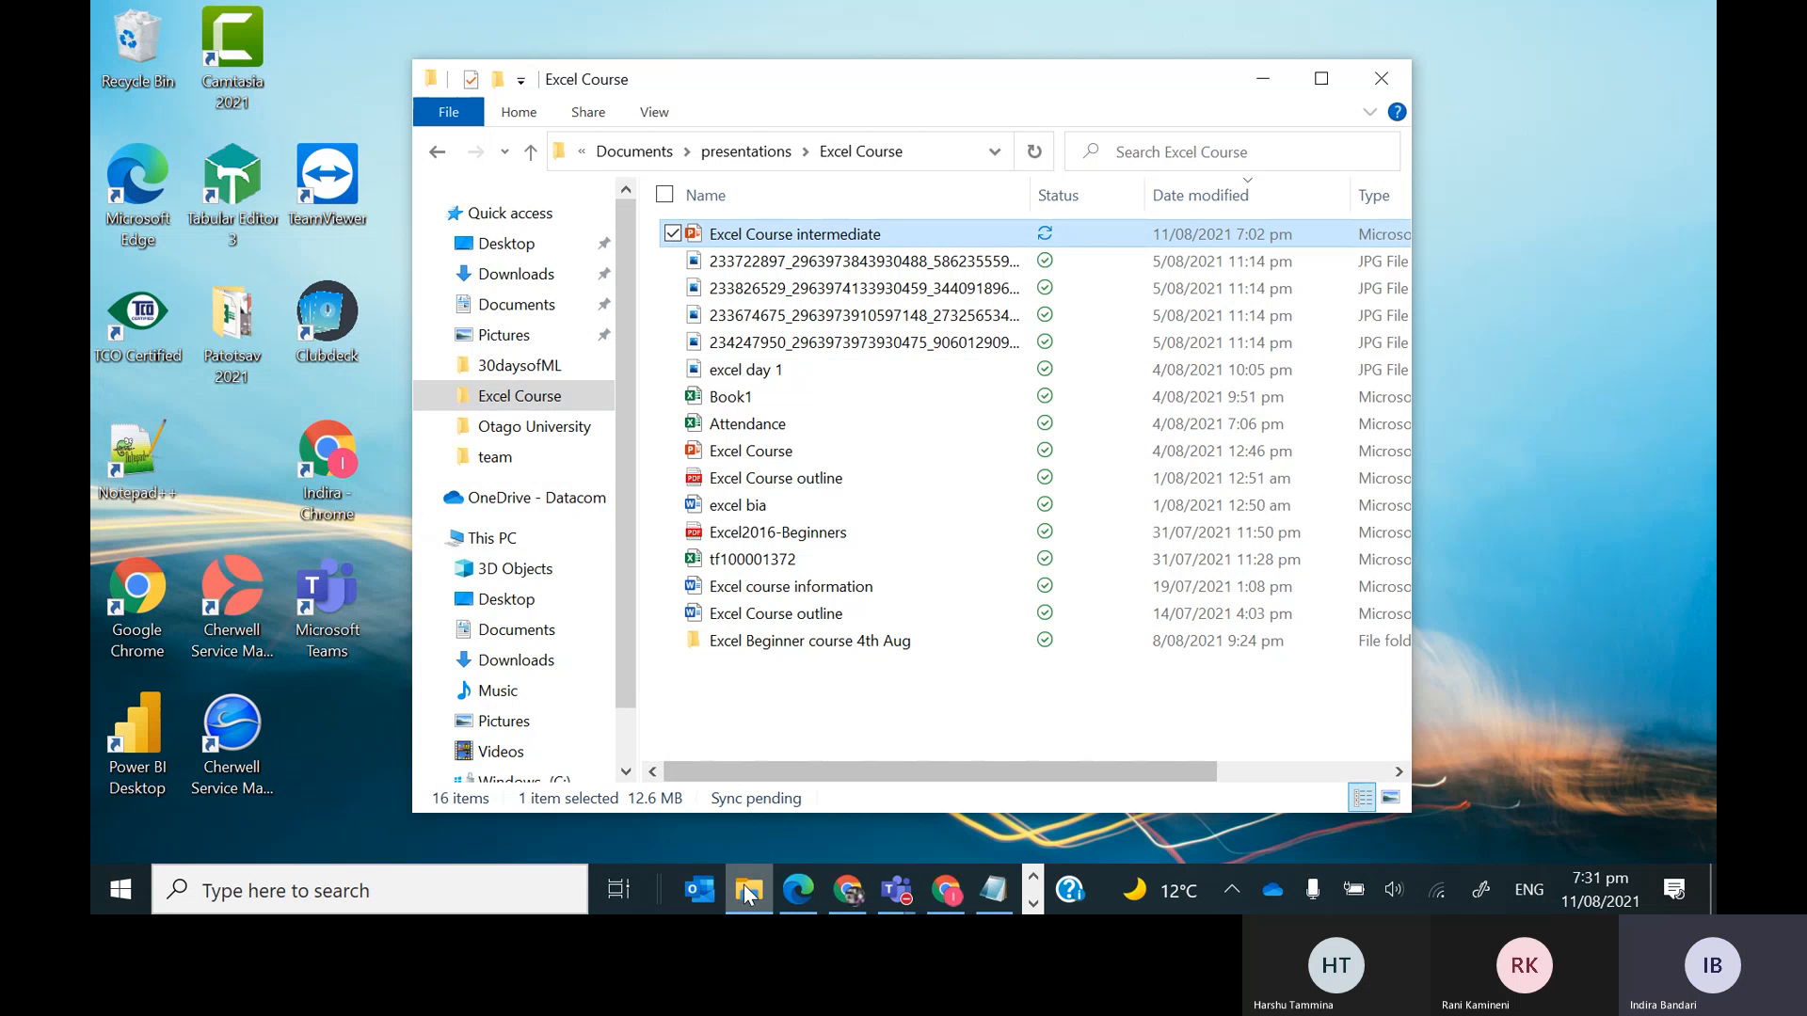
pyautogui.moveTo(749, 894)
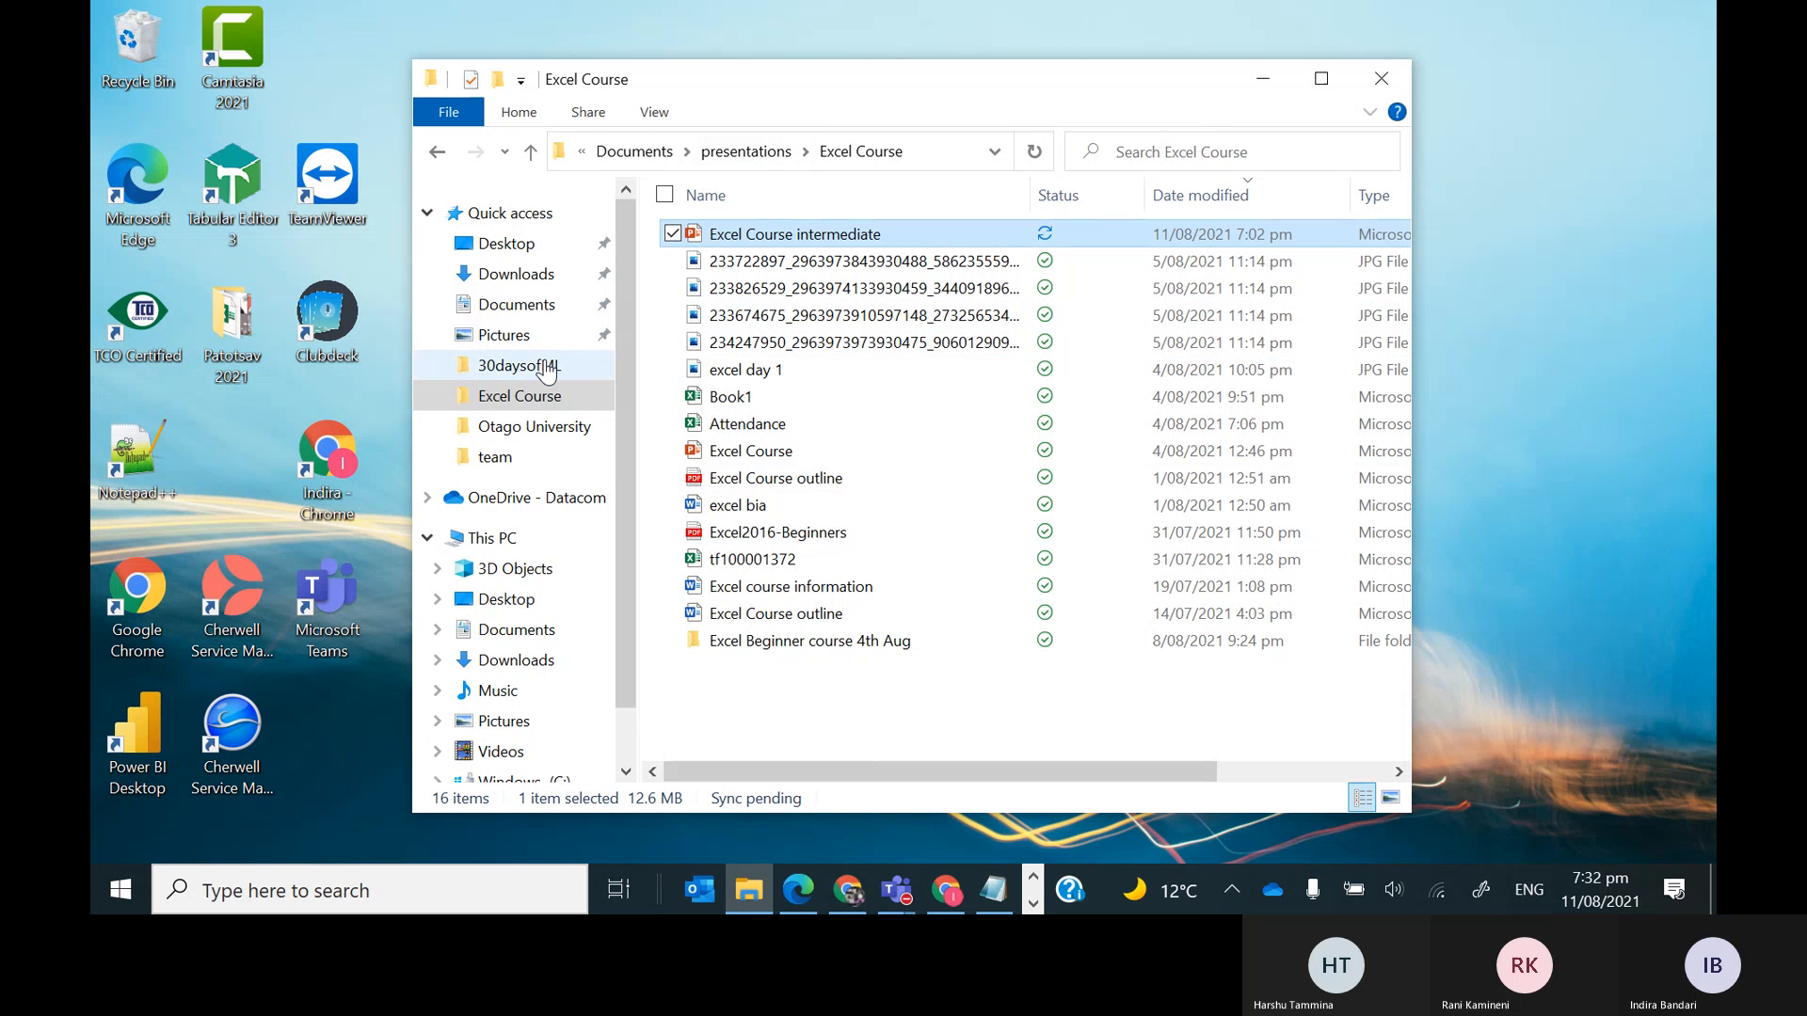
pyautogui.click(738, 160)
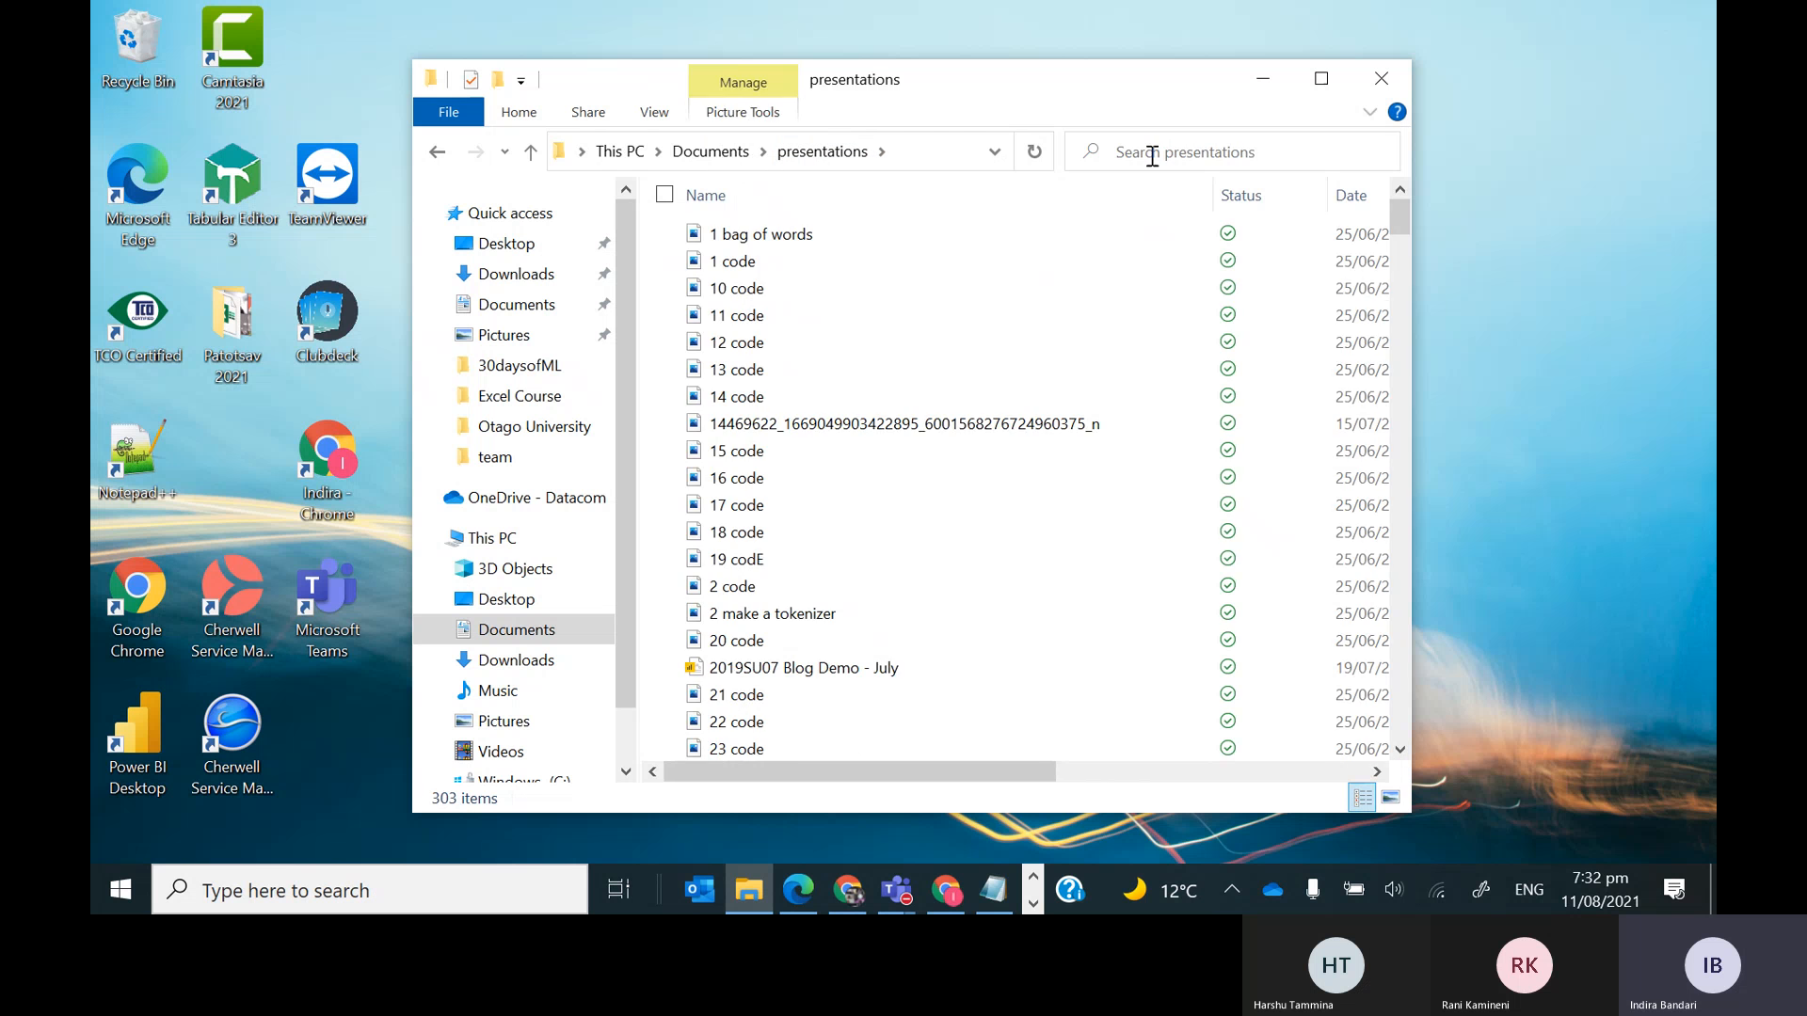
pyautogui.click(1149, 153)
pyautogui.write('global')
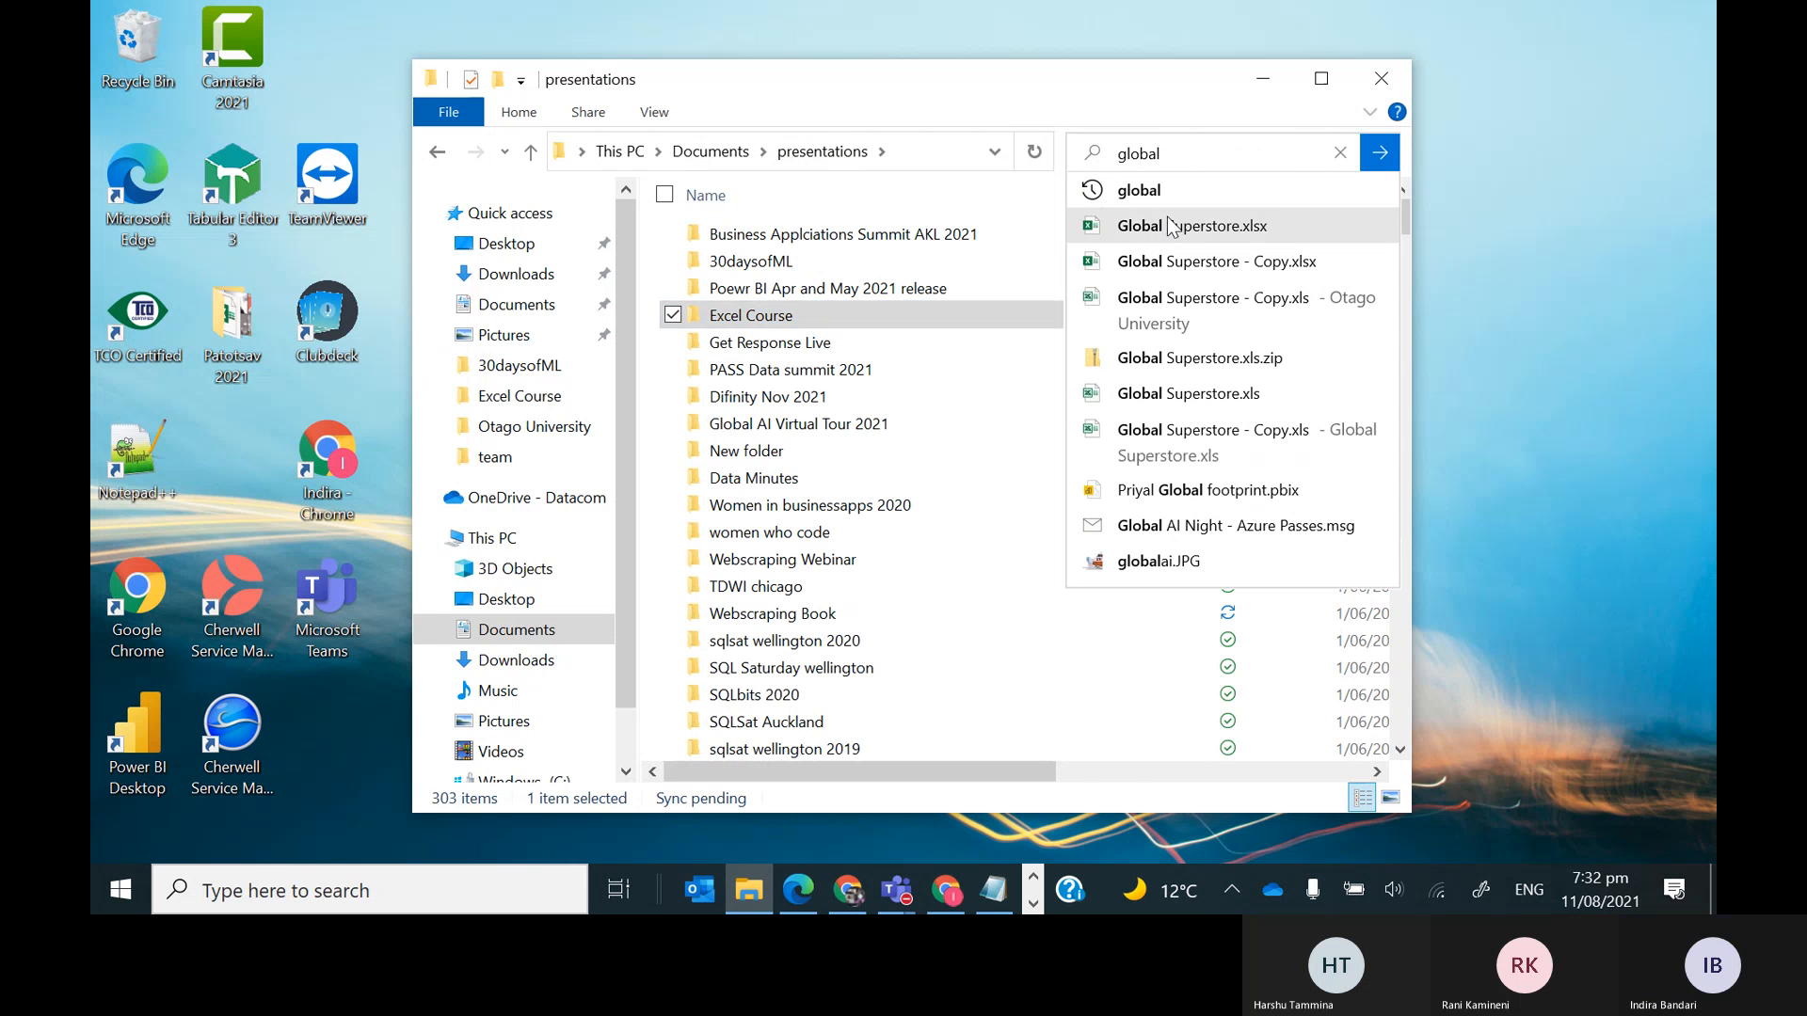
pyautogui.click(1167, 224)
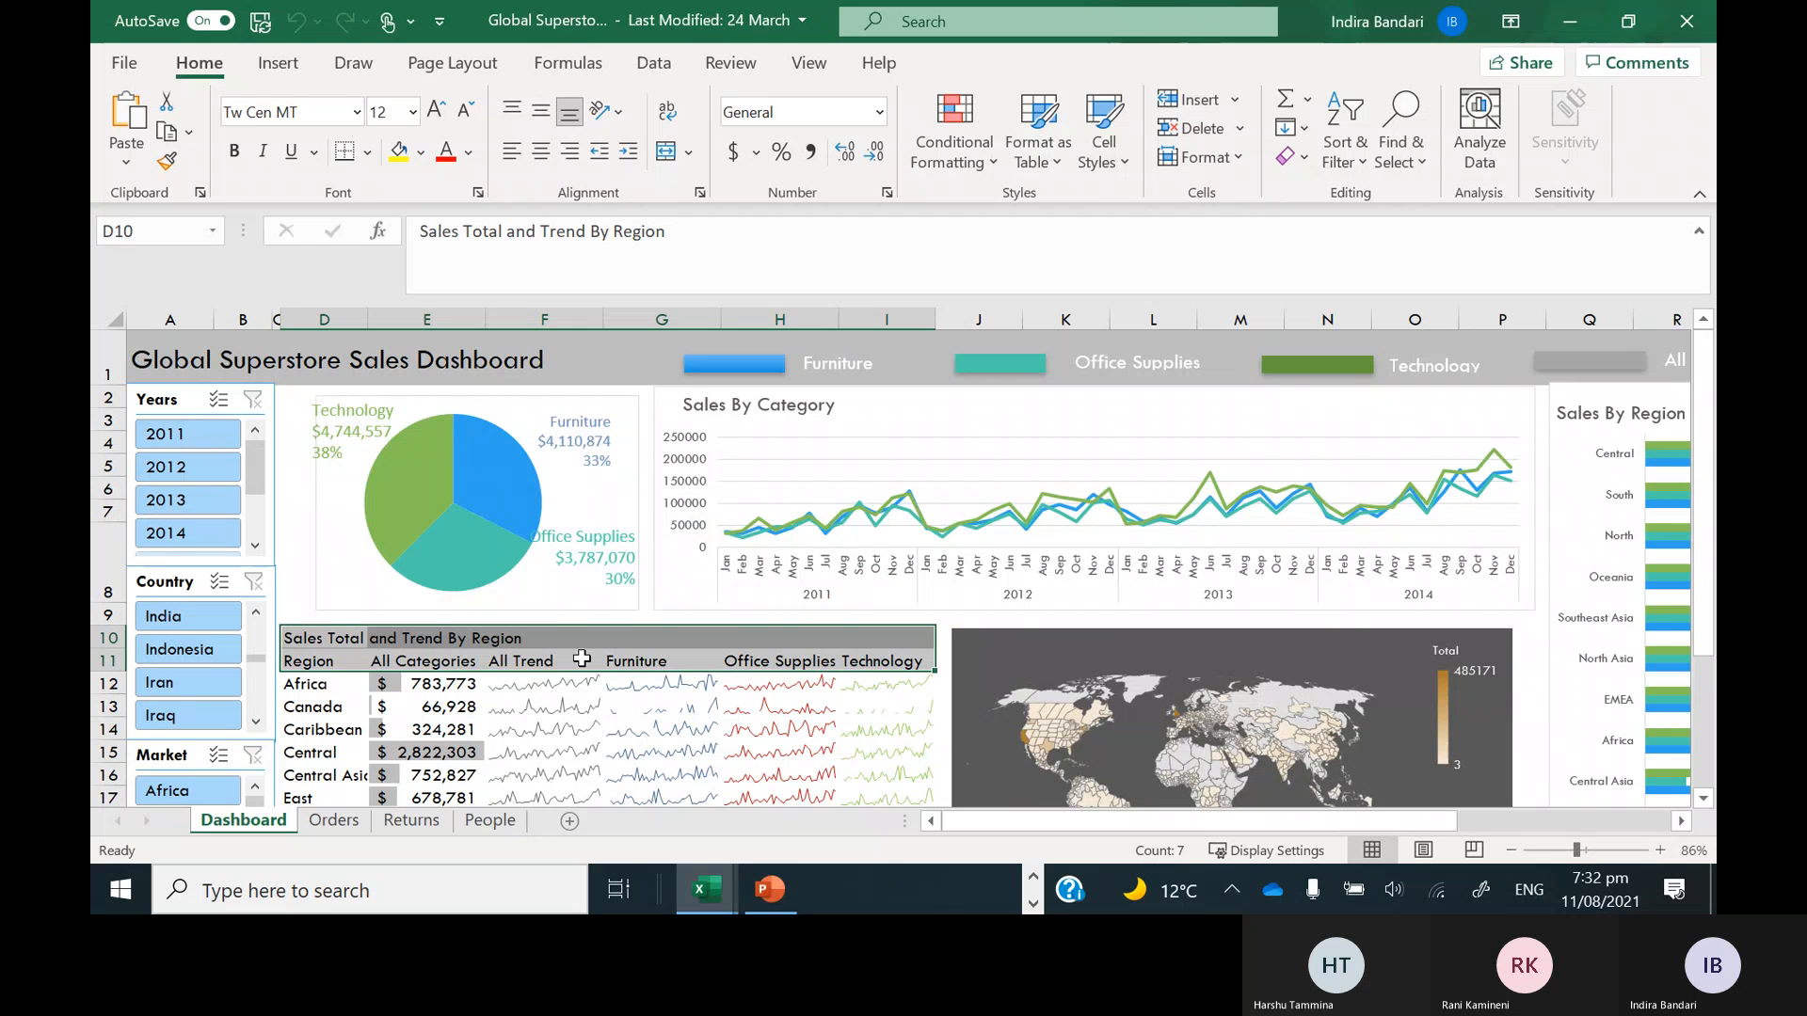
# View the People, Returns and Orders sheets of the sales dashboard workbook and close the workbook
pyautogui.click(485, 822)
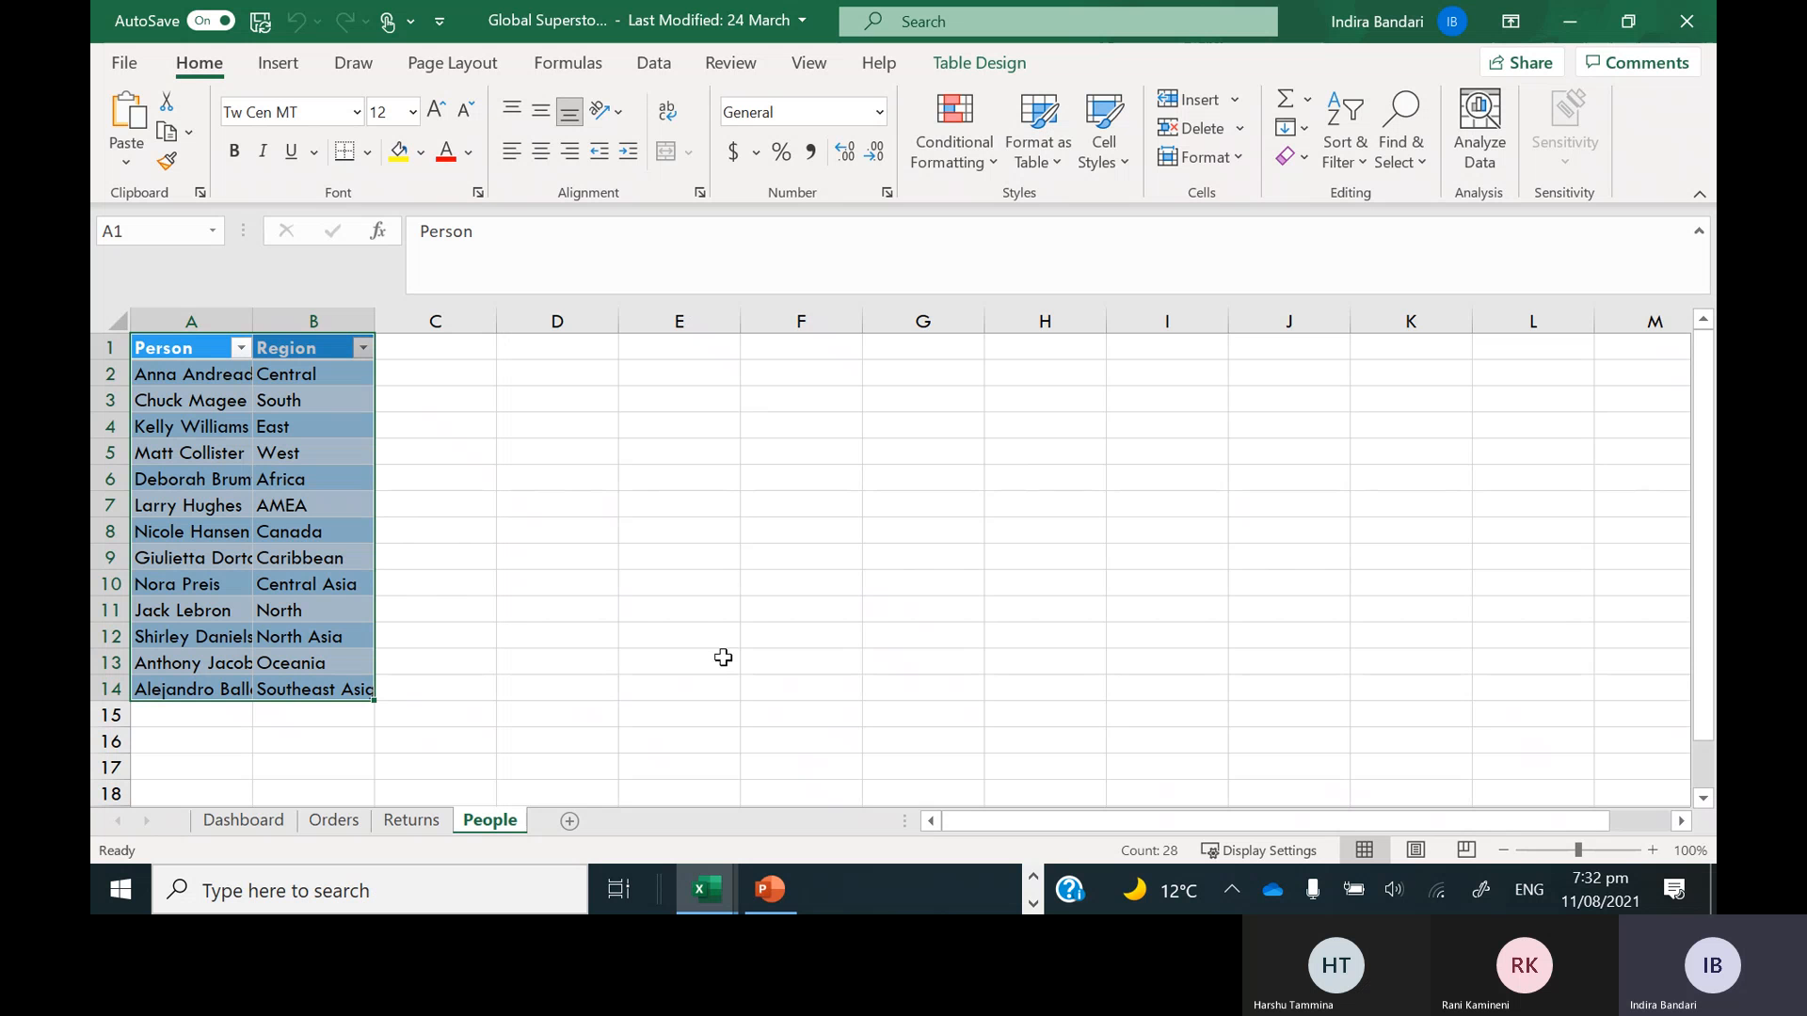
pyautogui.click(425, 823)
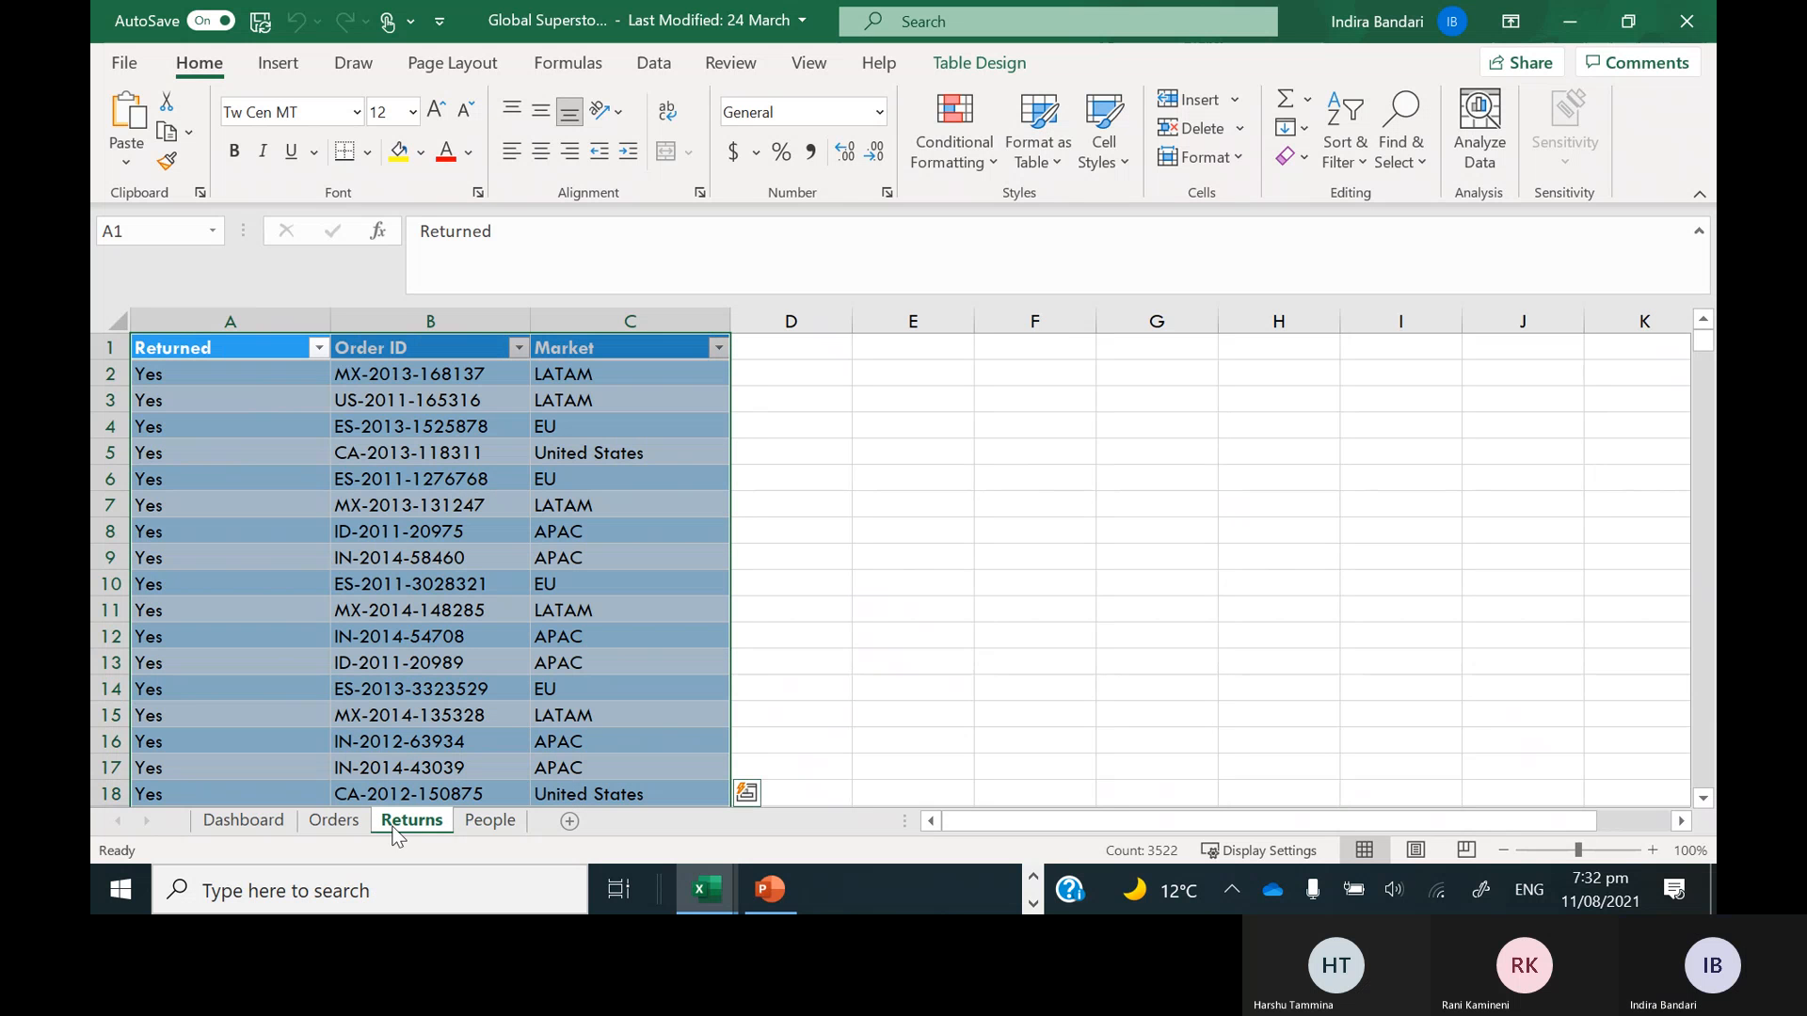
pyautogui.click(316, 826)
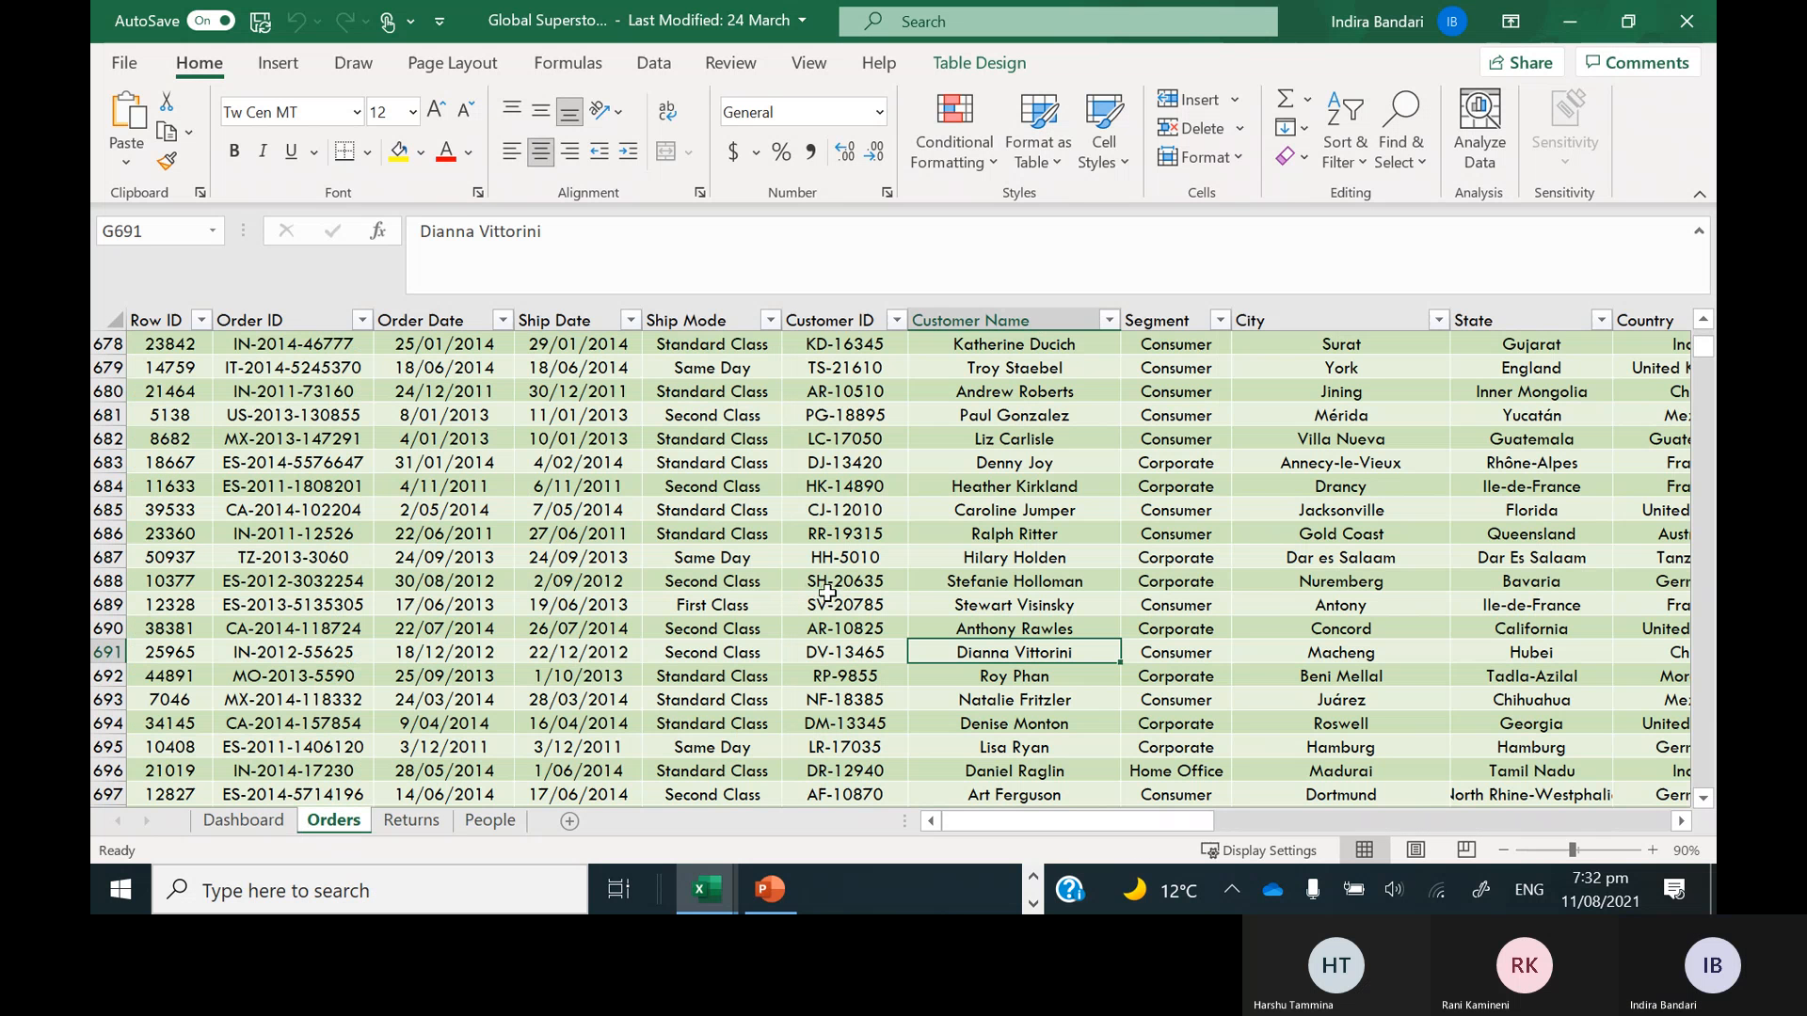
pyautogui.click(830, 599)
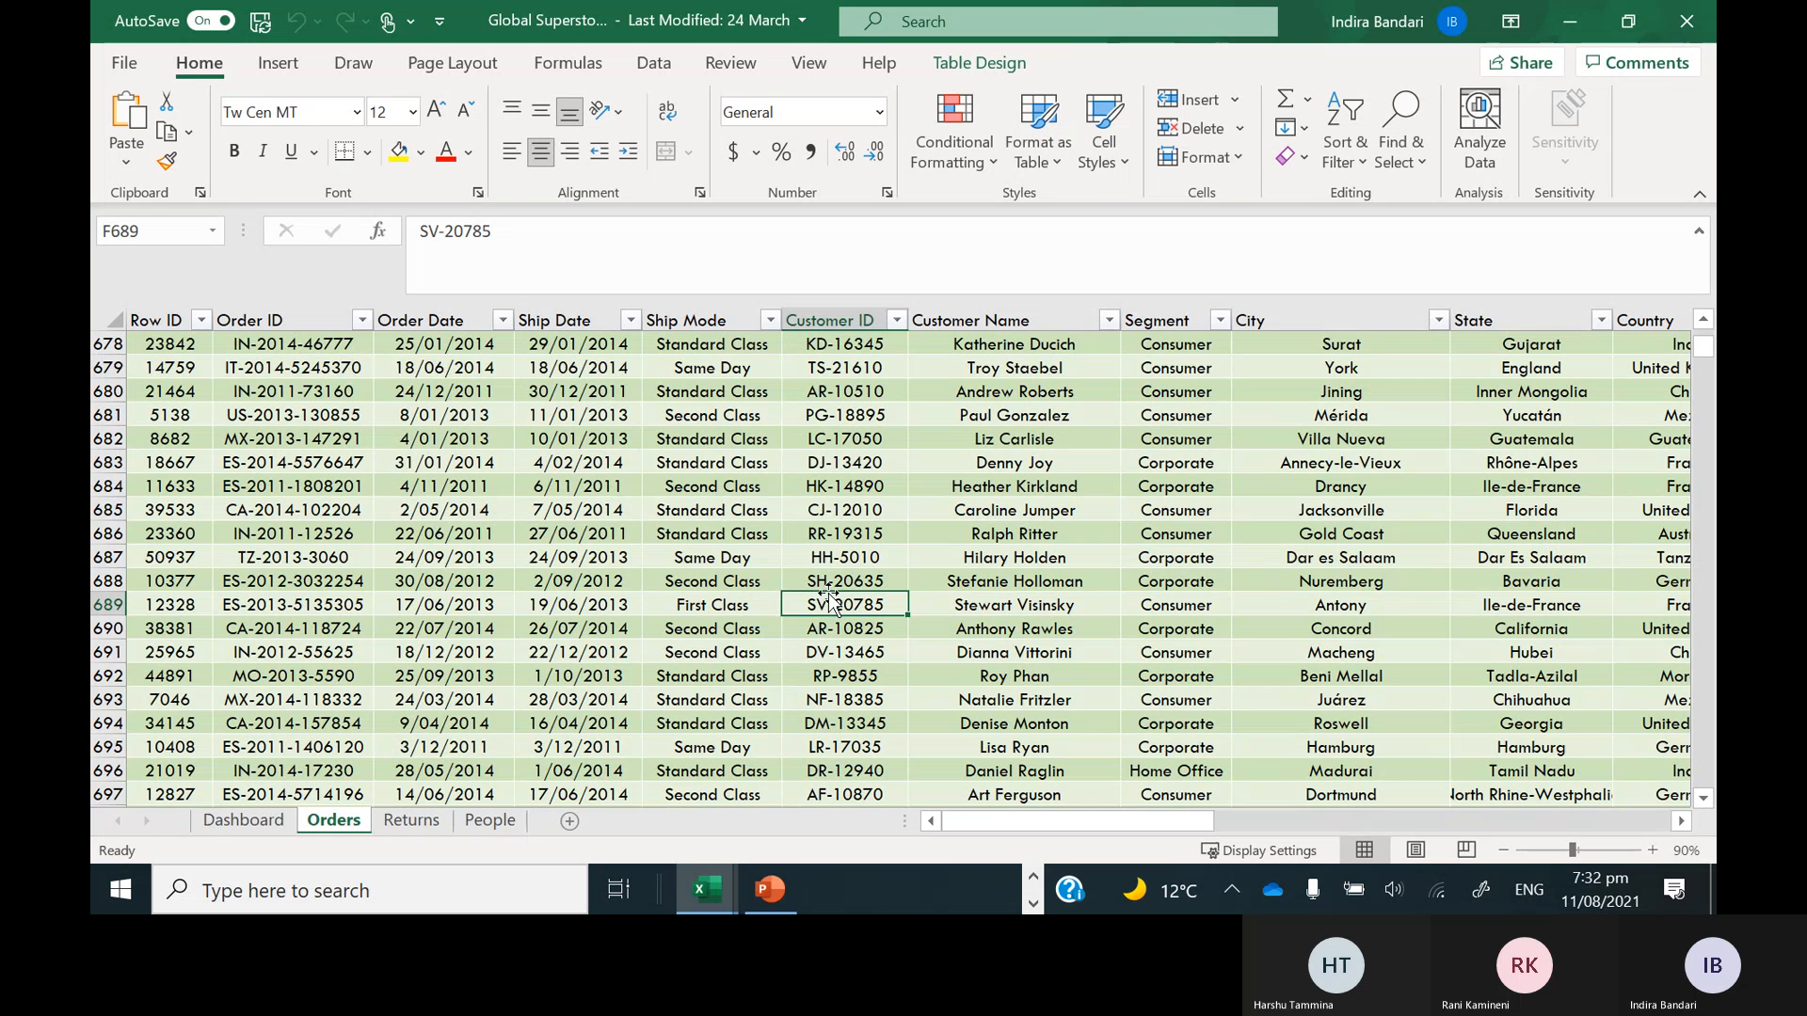
pyautogui.click(1694, 27)
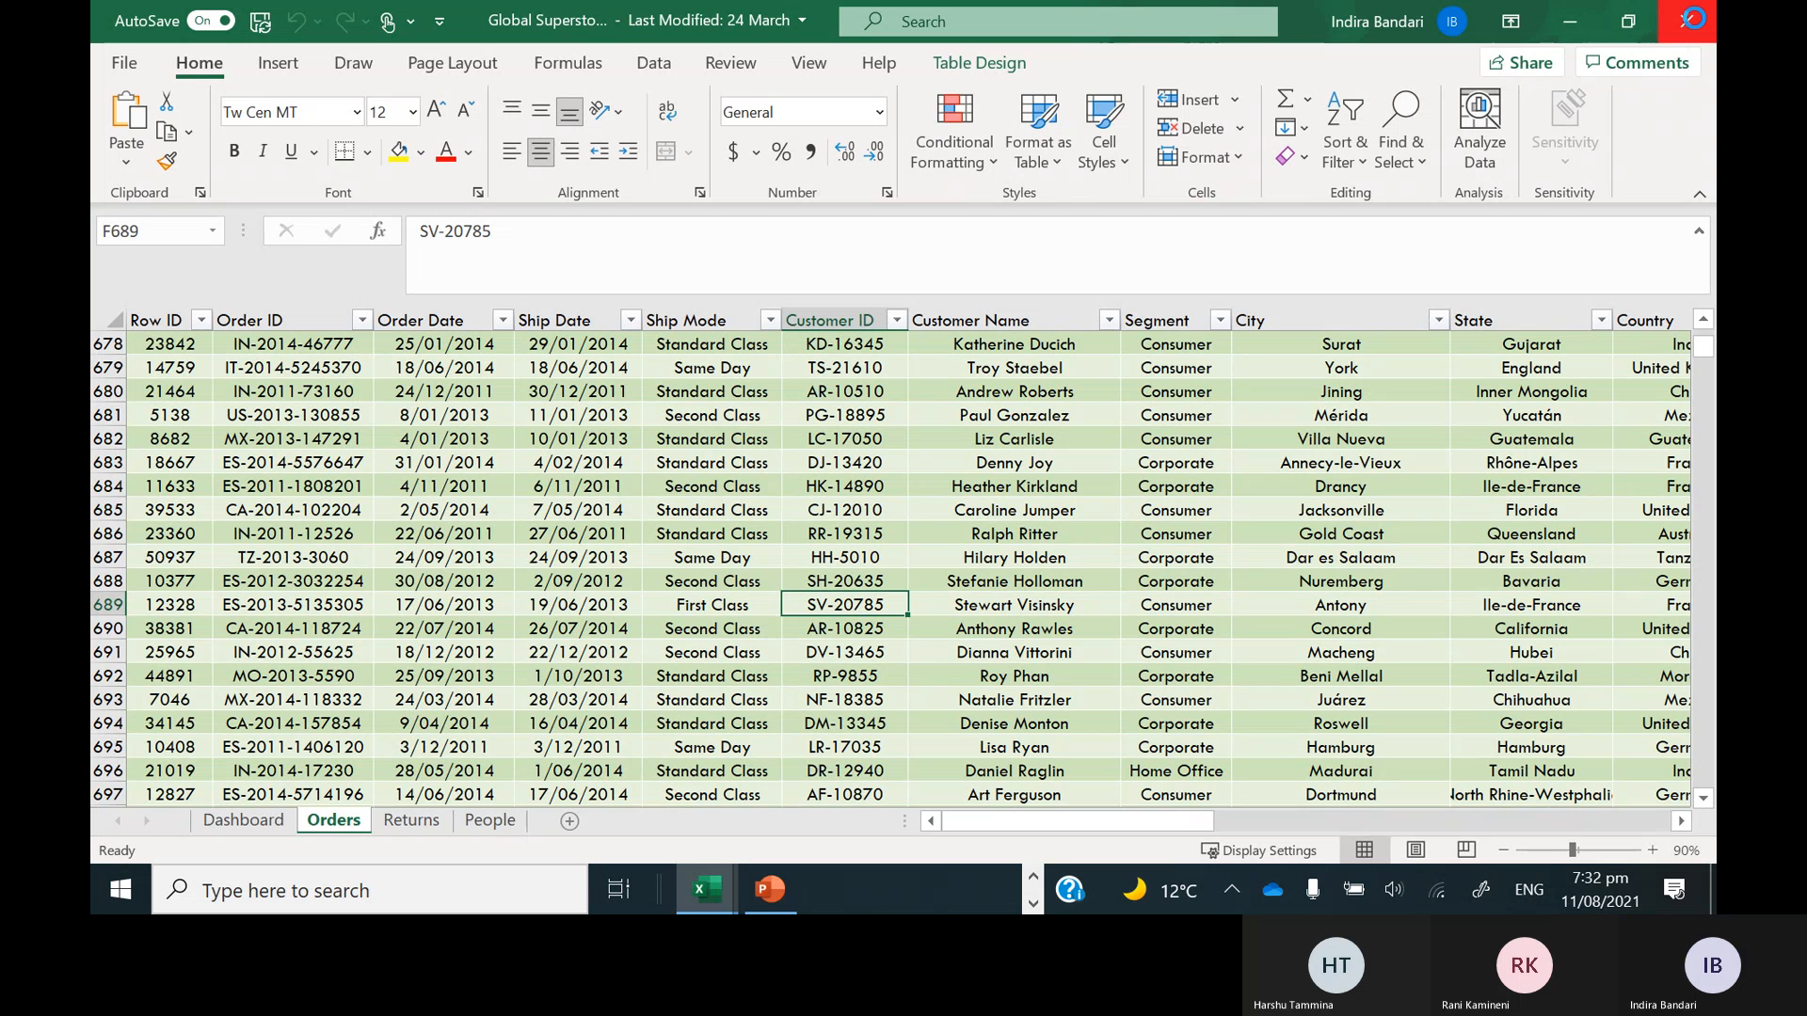
# Search the presentations folder for "global" in File Explorer and open the Global Superstore workbook from the Global Superstore.xls folder
pyautogui.click(1032, 877)
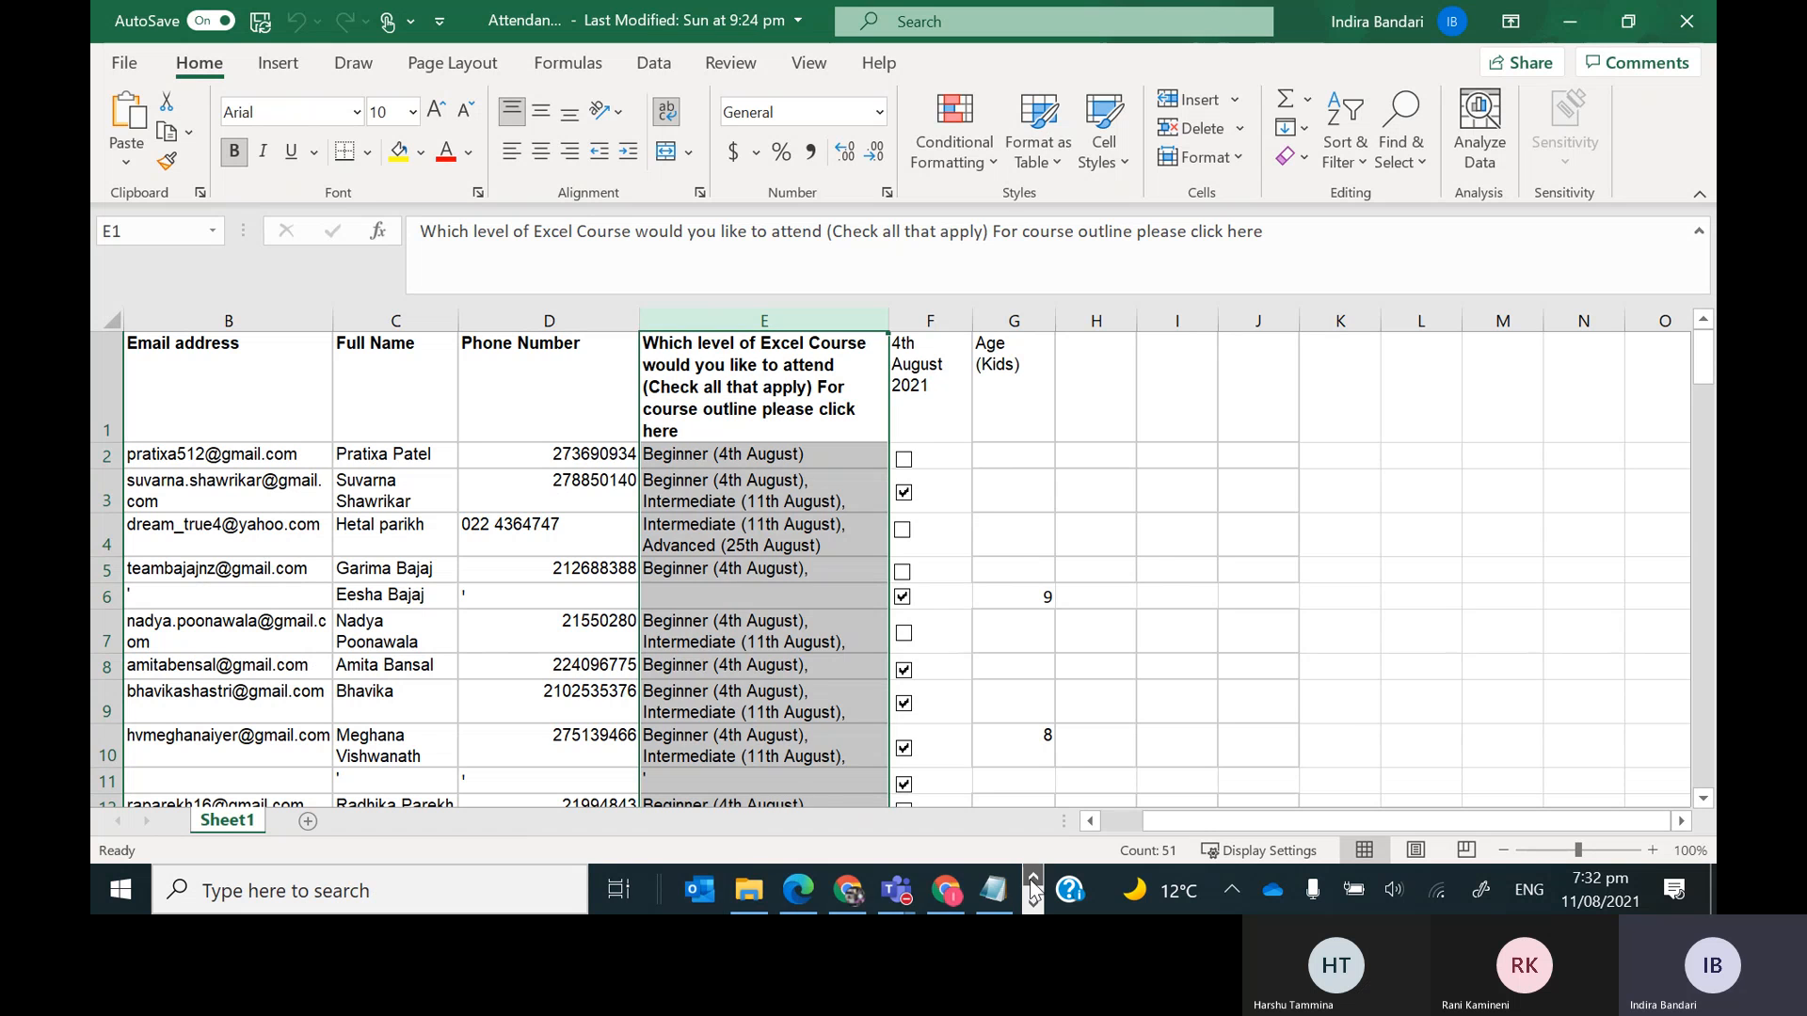
pyautogui.click(749, 889)
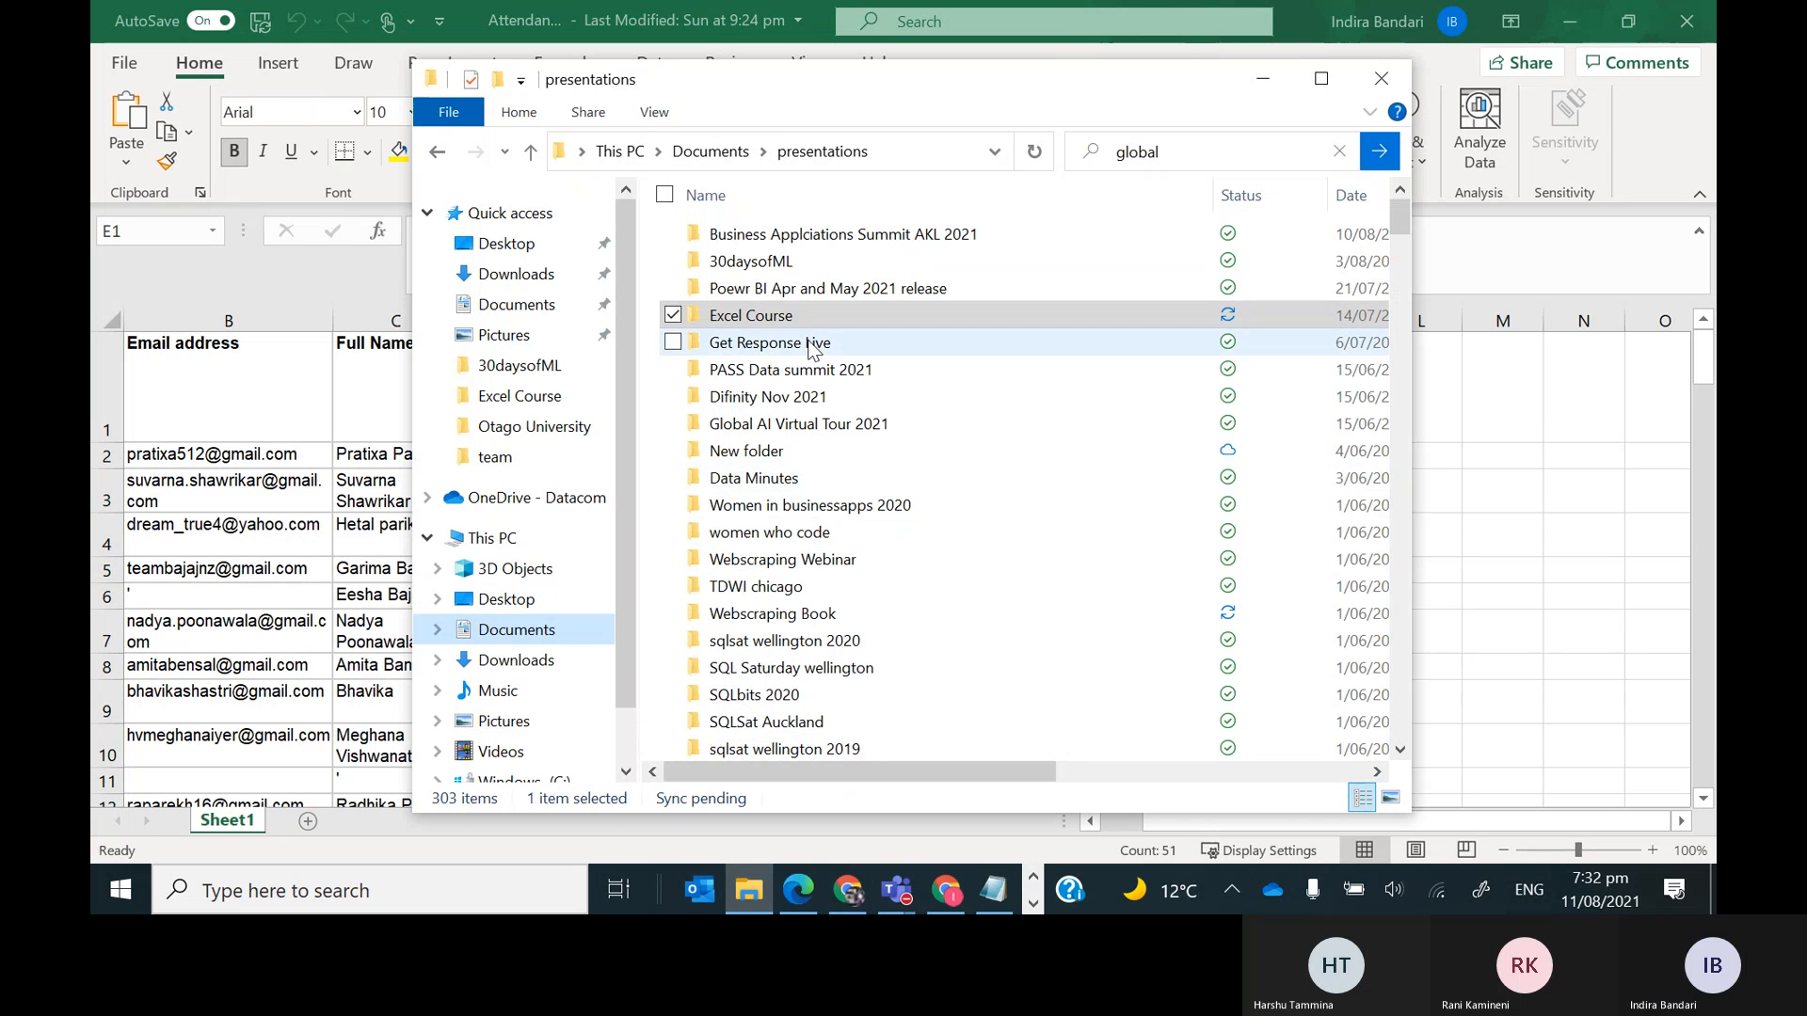
pyautogui.click(1200, 158)
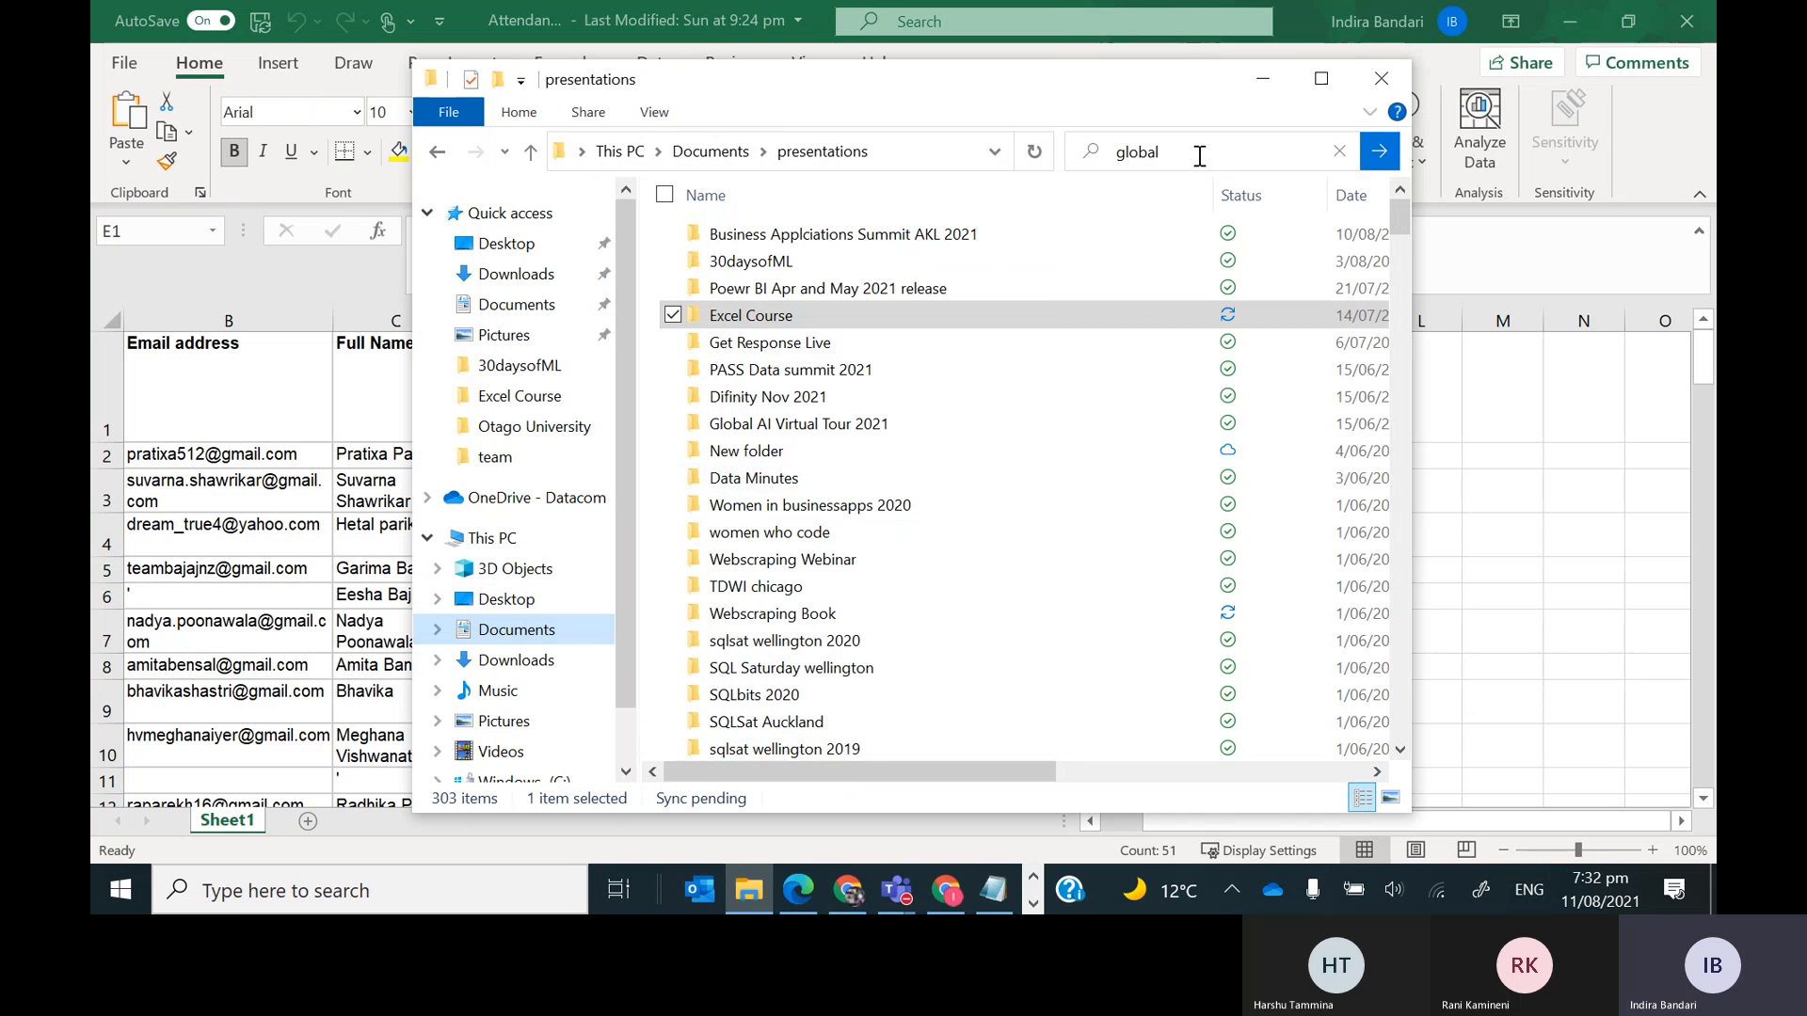
pyautogui.press('Return')
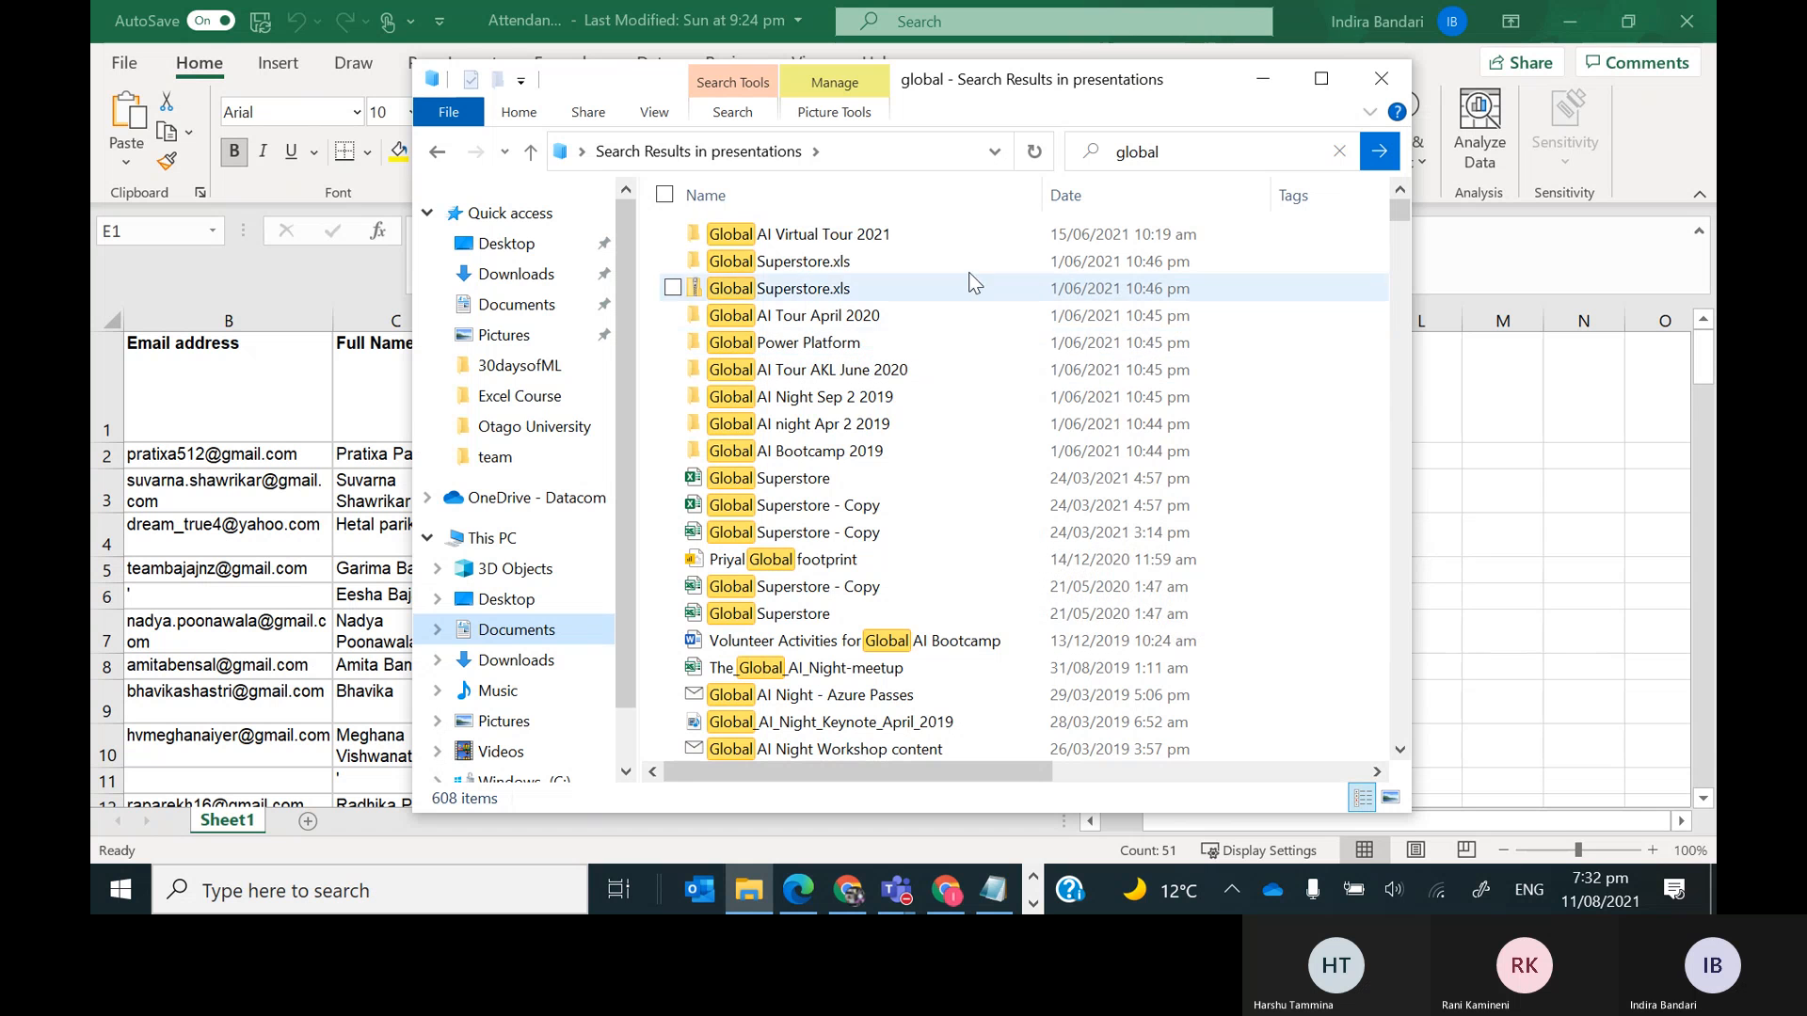
pyautogui.click(867, 262)
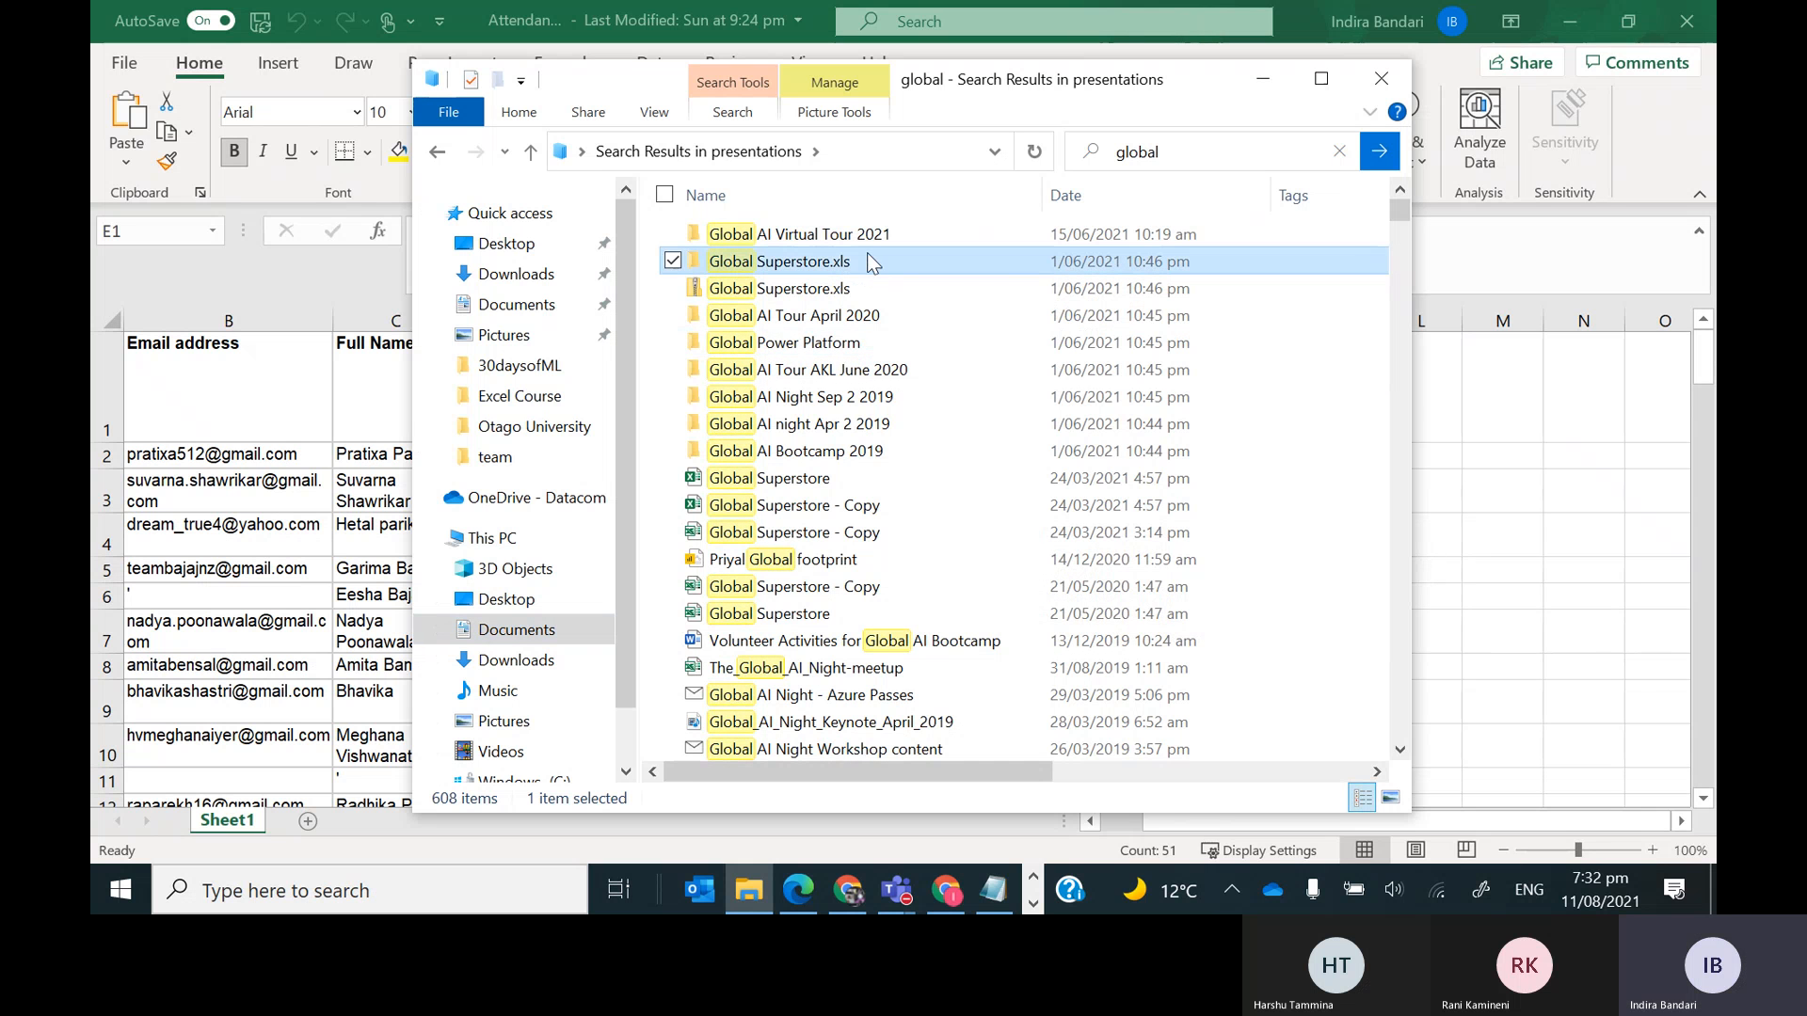
pyautogui.doubleClick(867, 261)
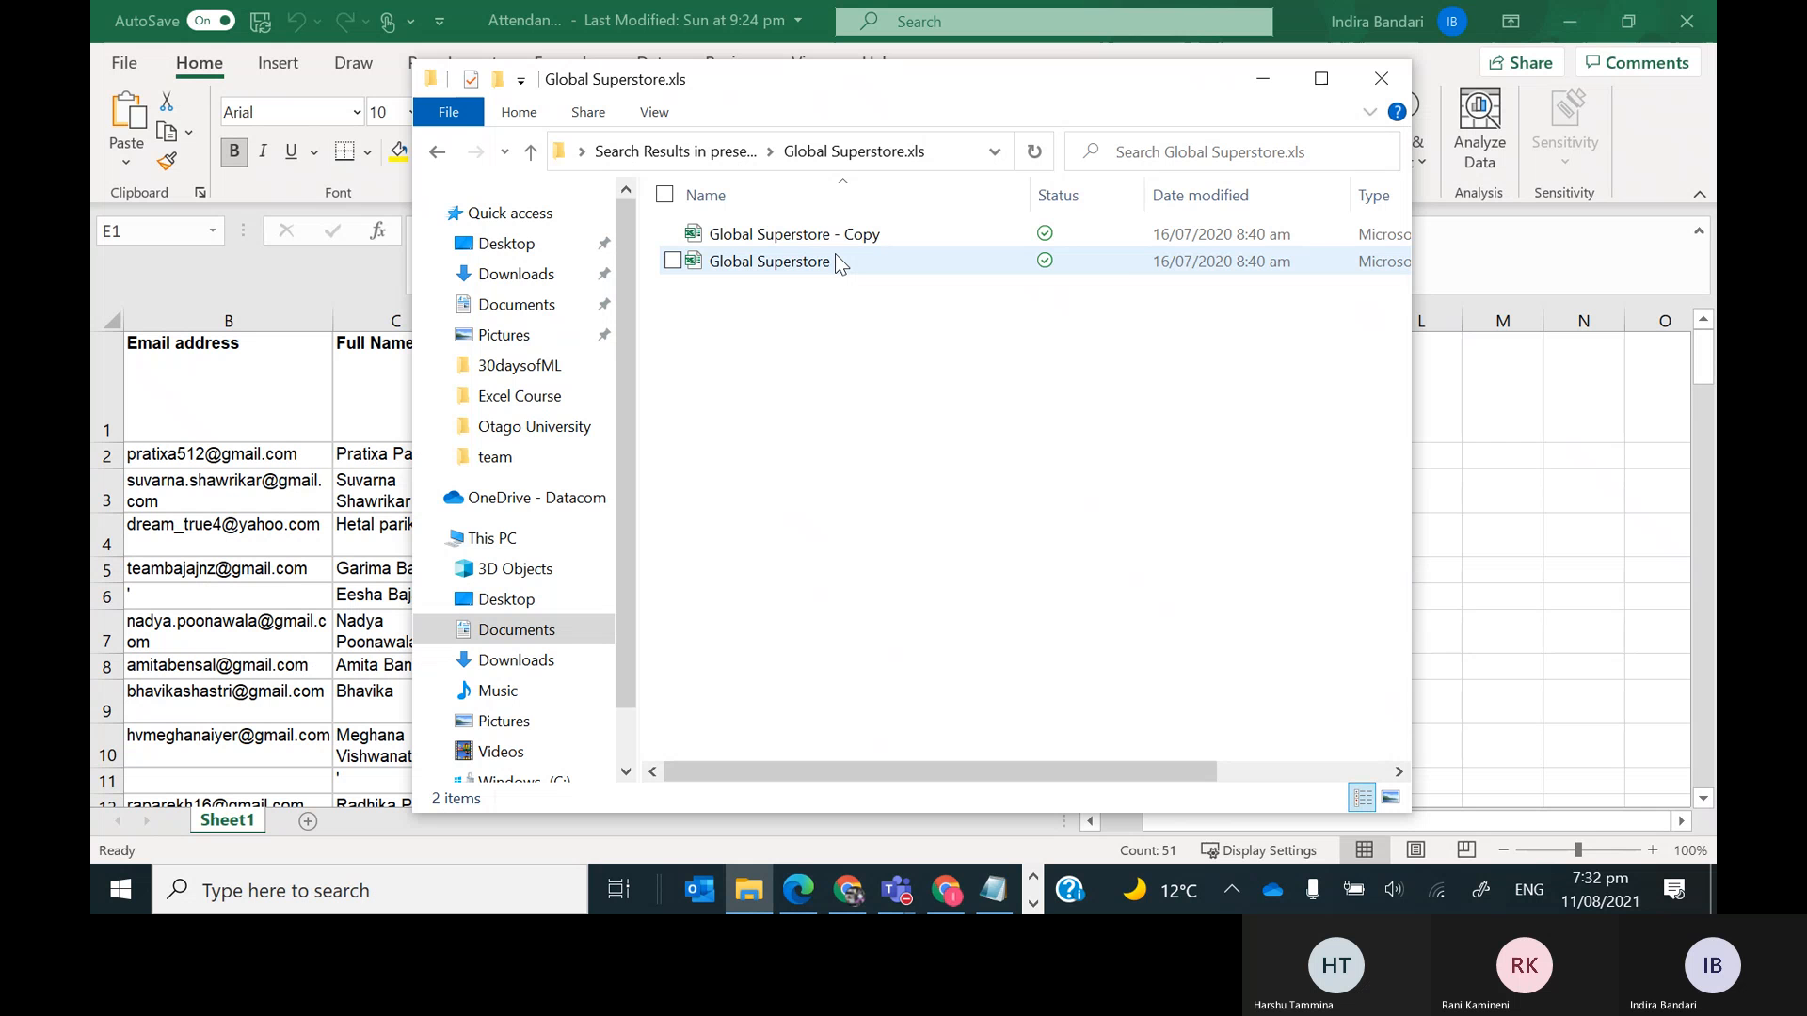
pyautogui.doubleClick(840, 264)
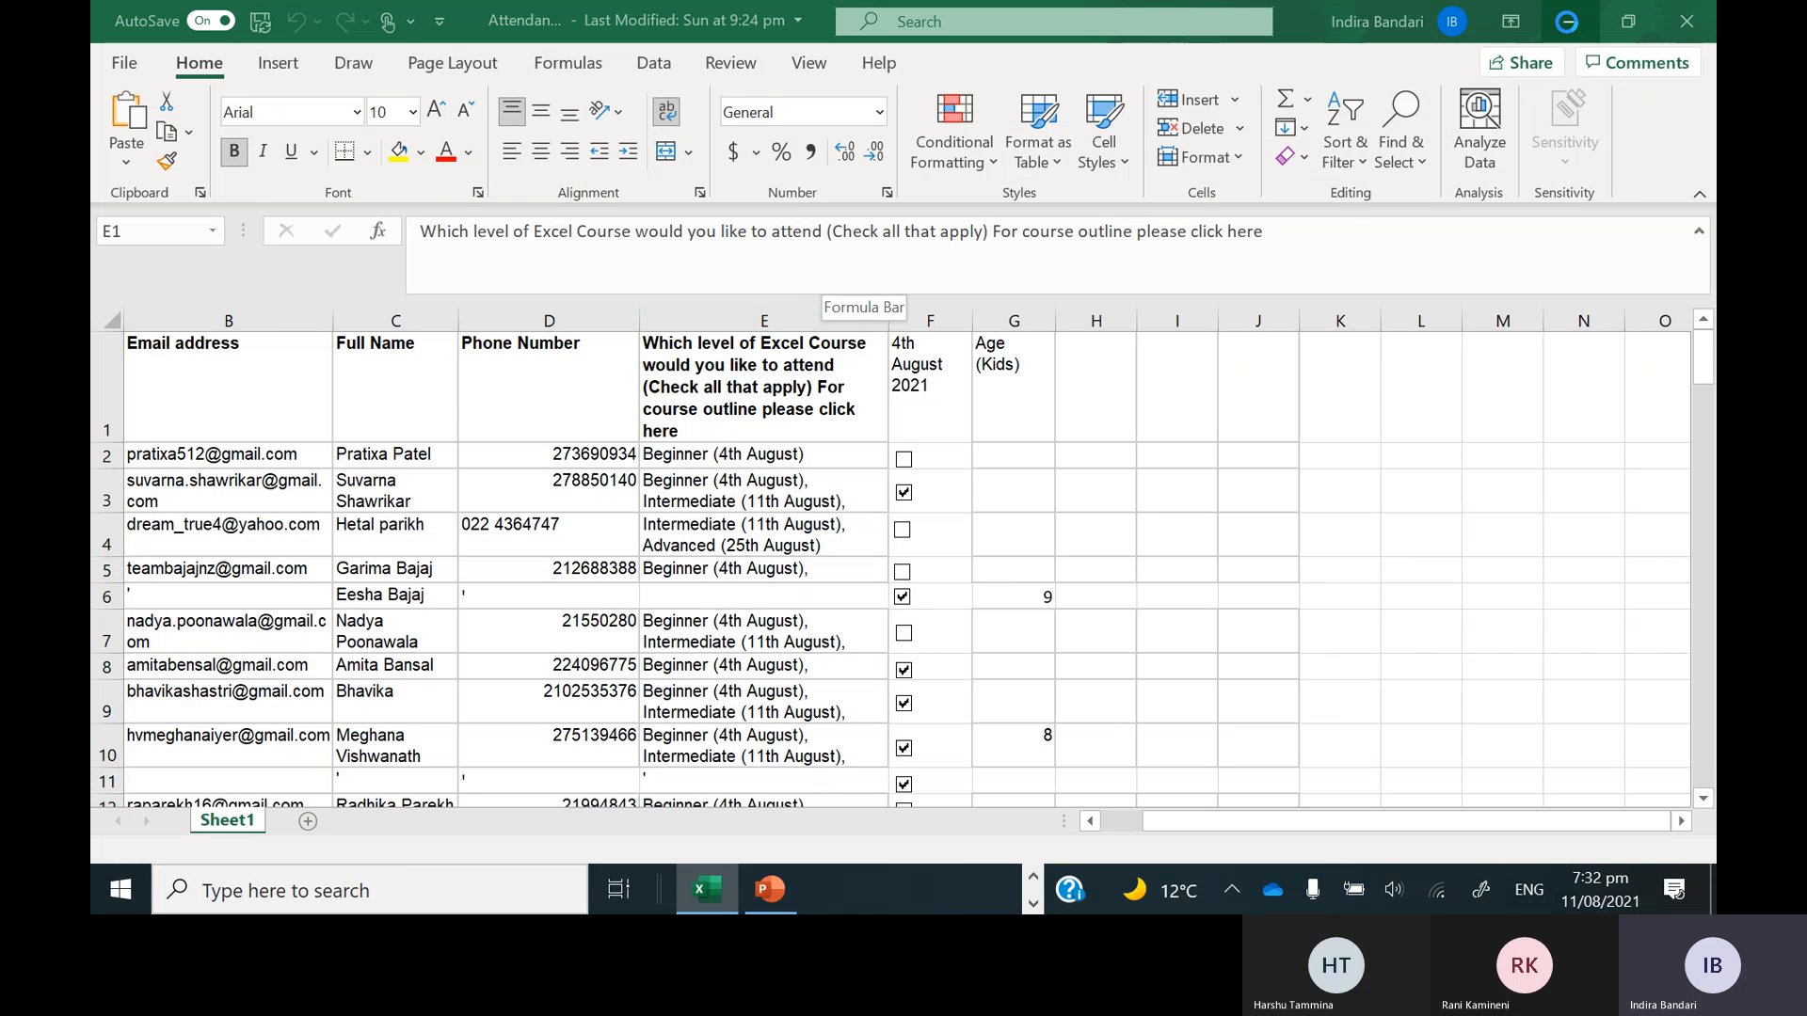
# Minimize the Attendance workbook and switch to the Global Superstore workbook
pyautogui.click(1566, 21)
pyautogui.click(1569, 23)
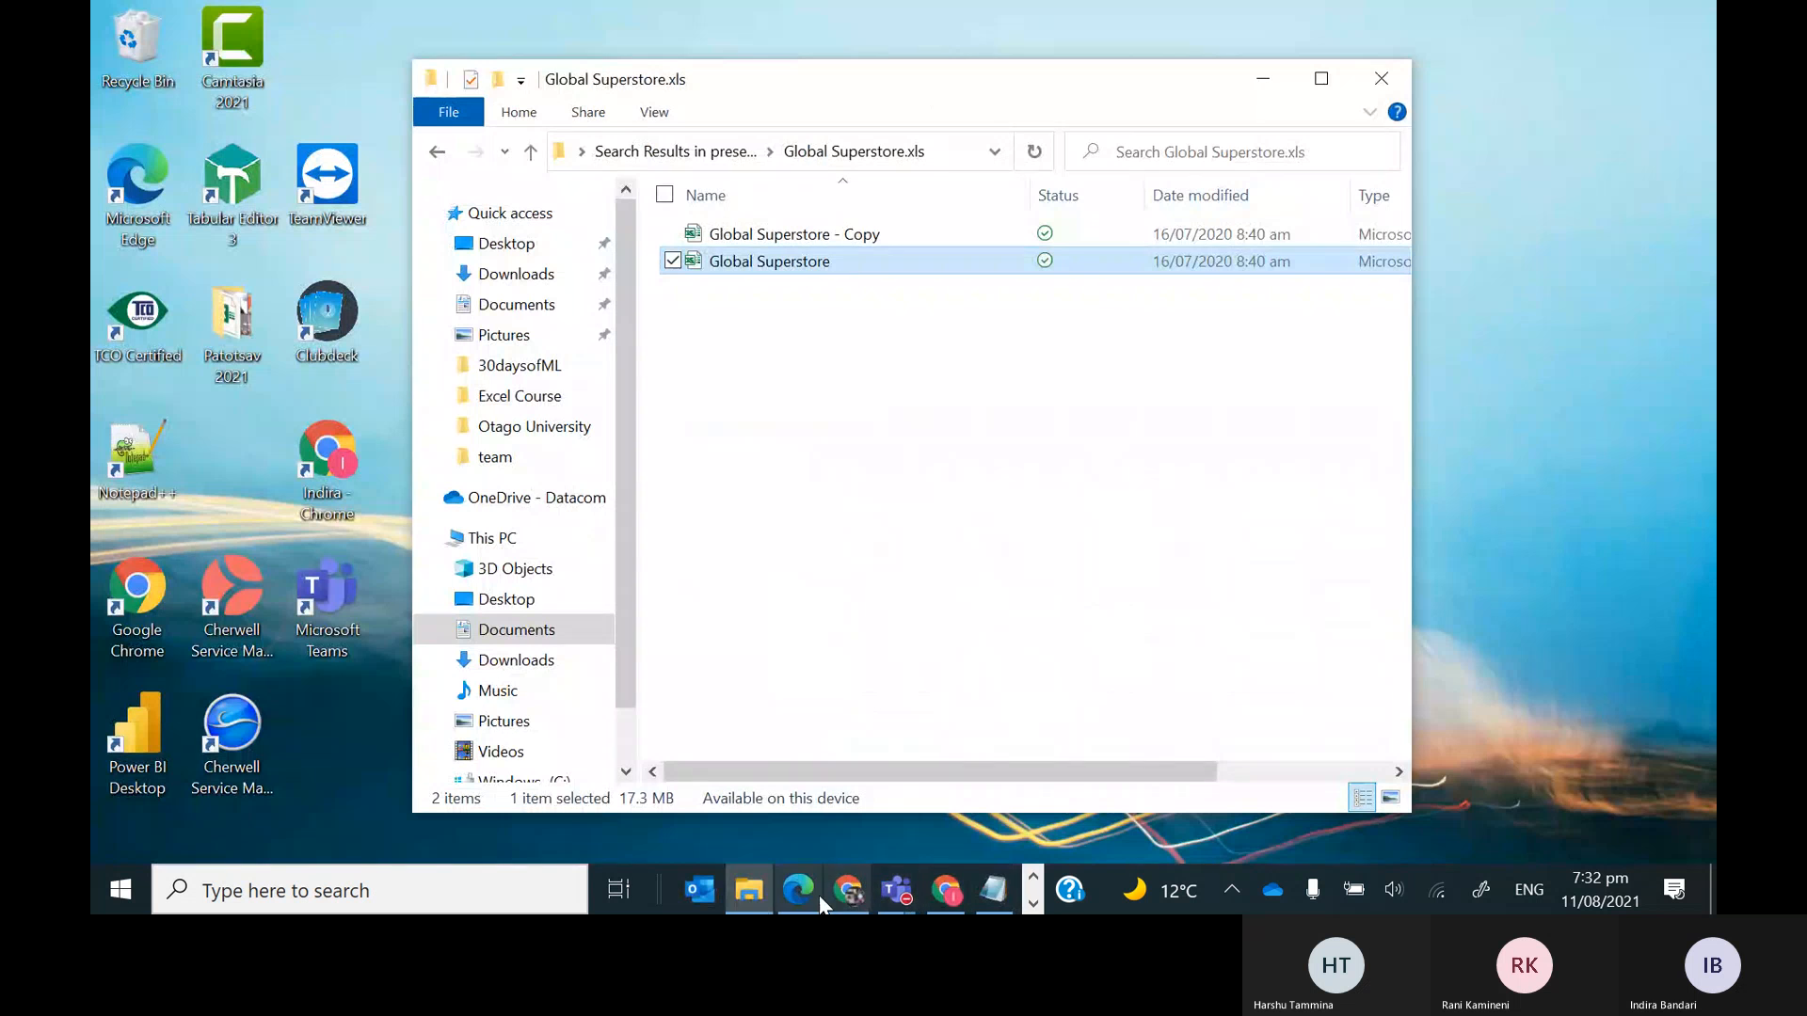
pyautogui.click(1032, 901)
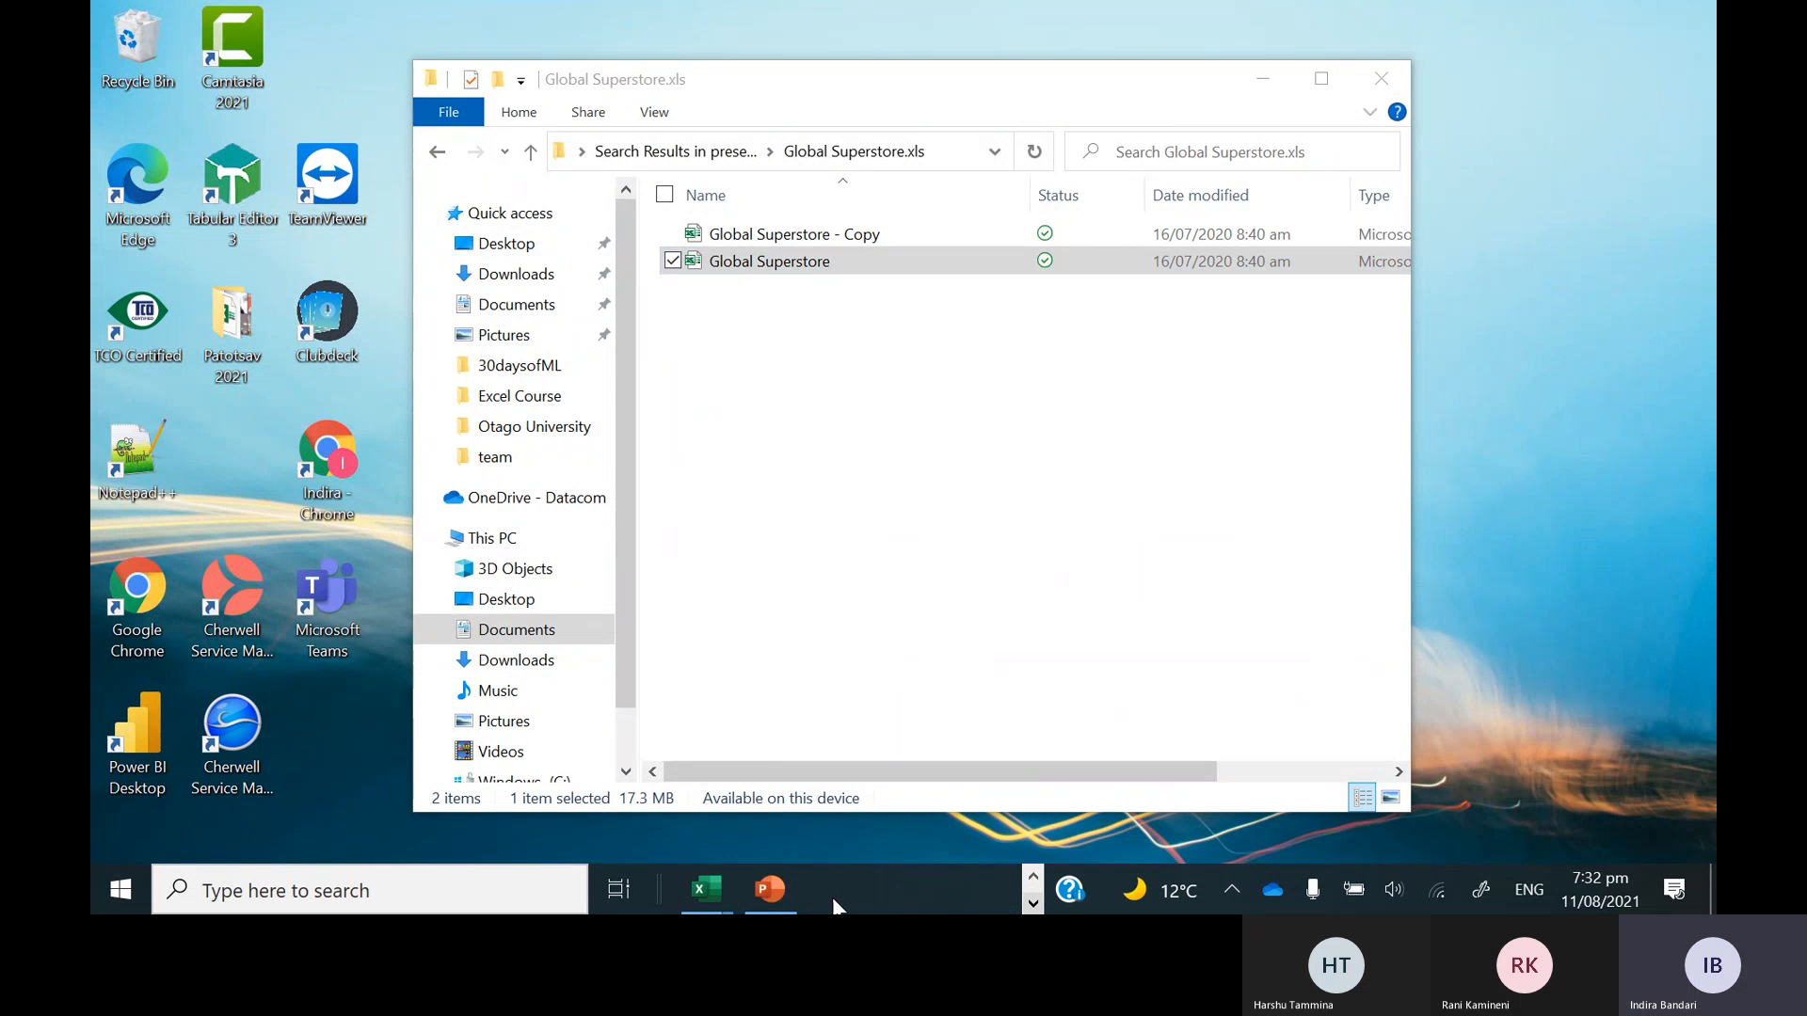
pyautogui.moveTo(708, 889)
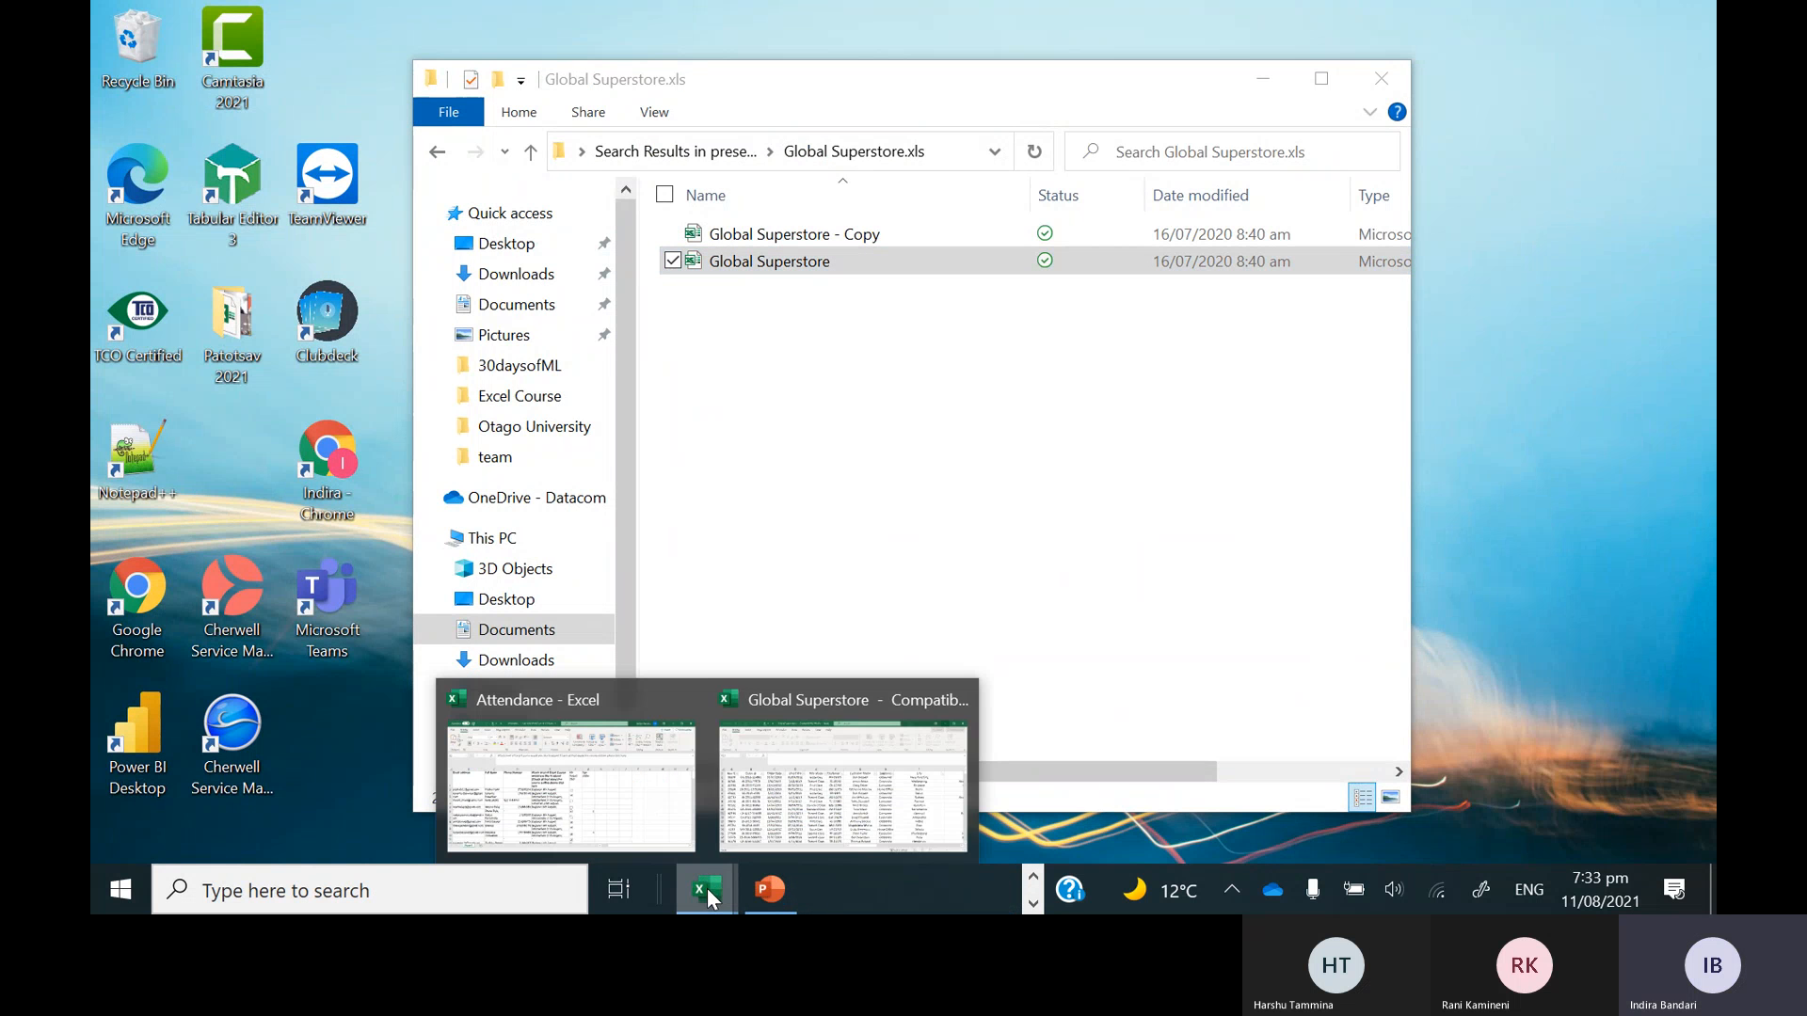
pyautogui.click(790, 697)
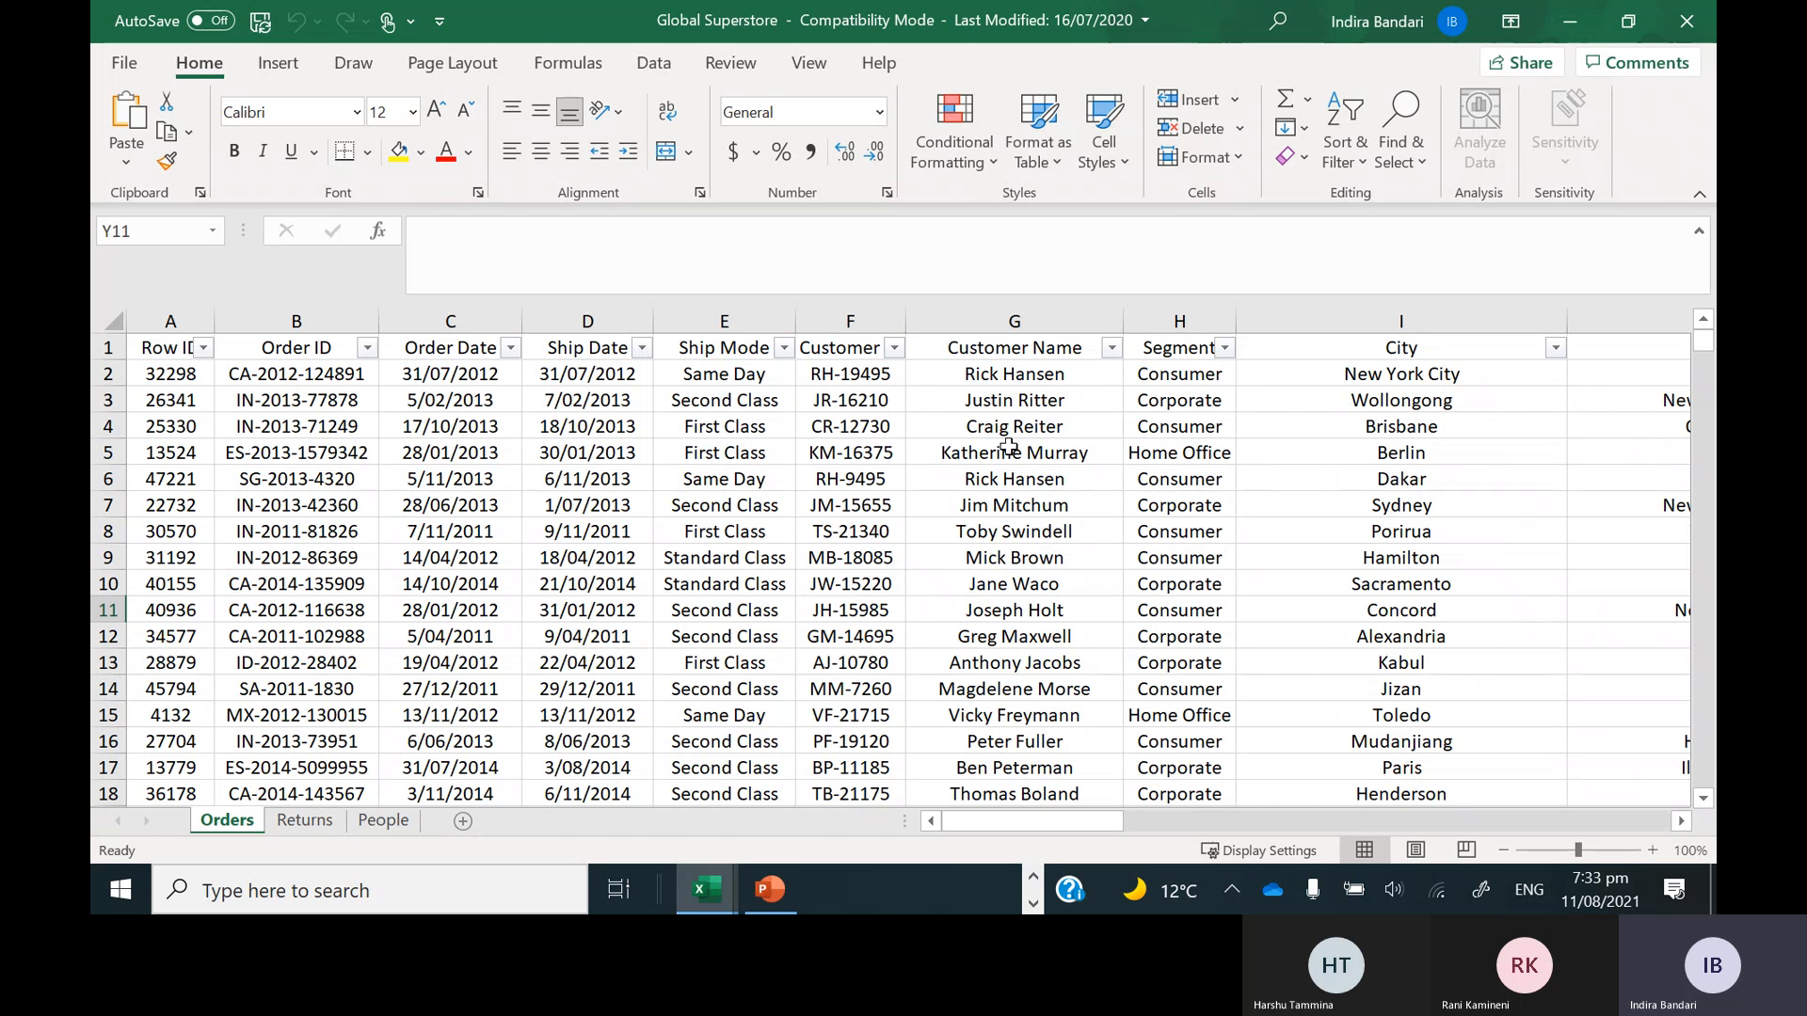
# Point out the Customer ID column on the Orders sheet by selecting its header, its first value and the whole column
pyautogui.click(846, 321)
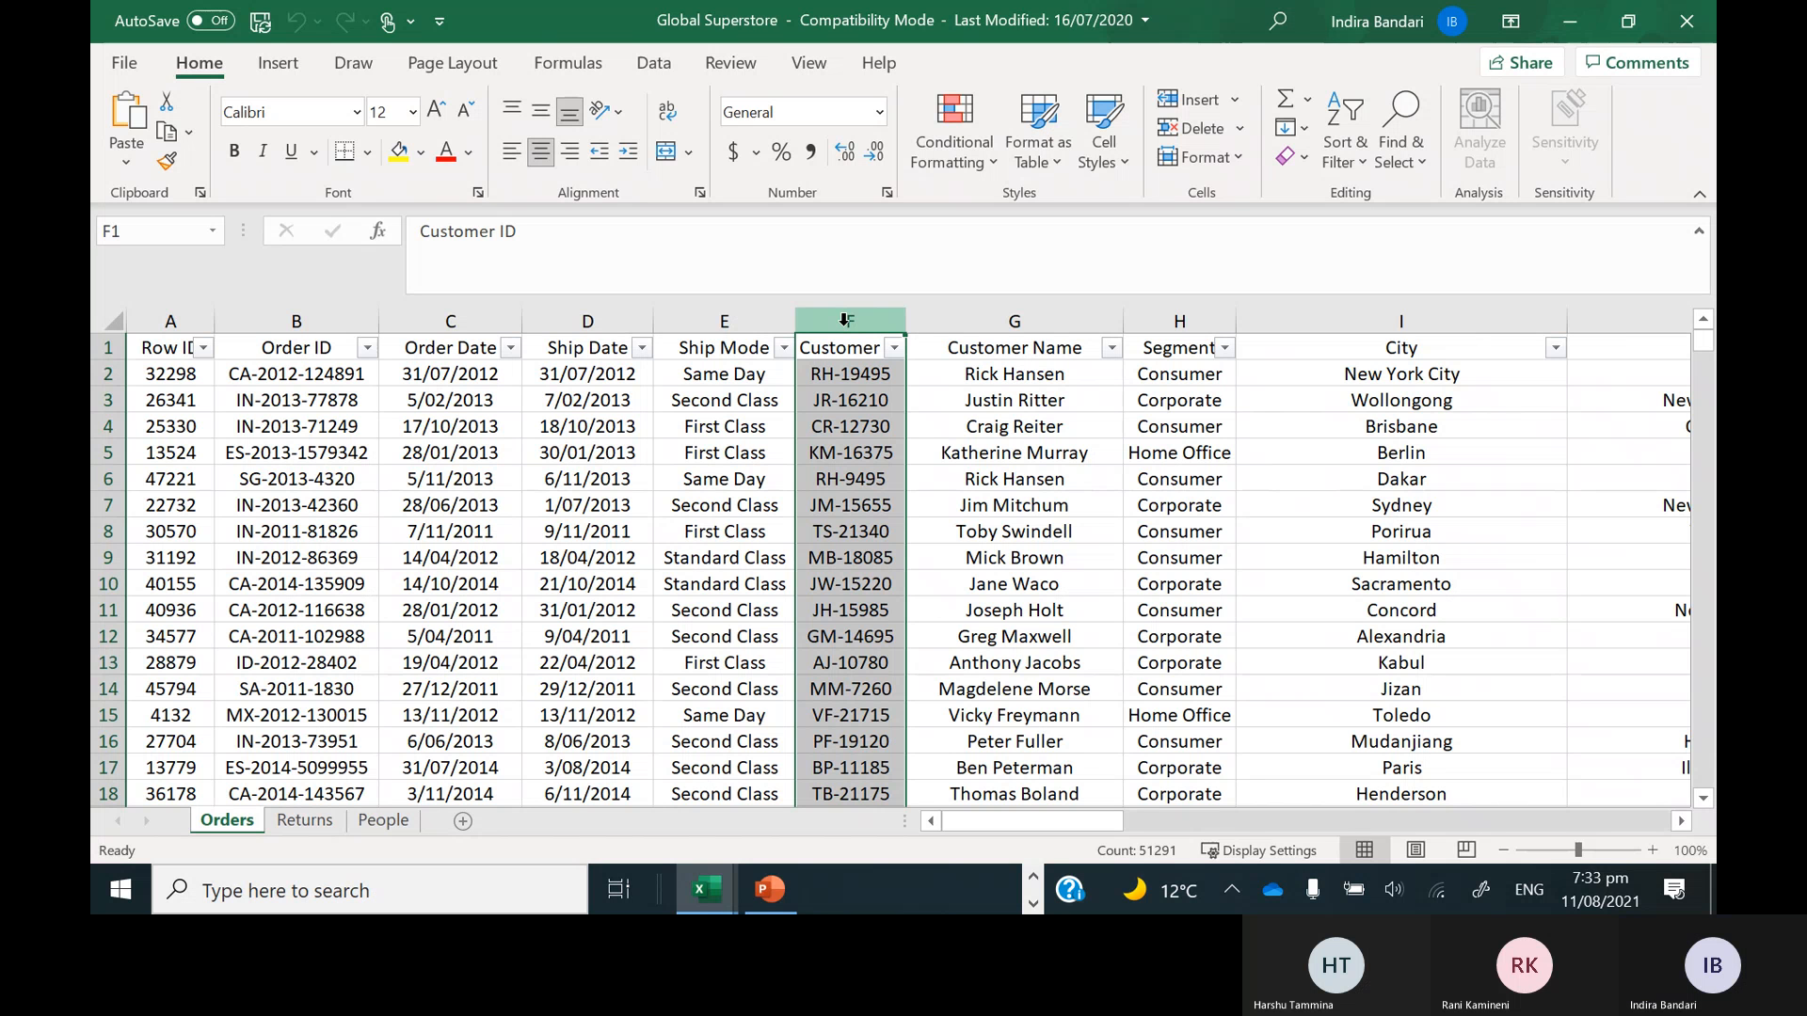
pyautogui.click(836, 373)
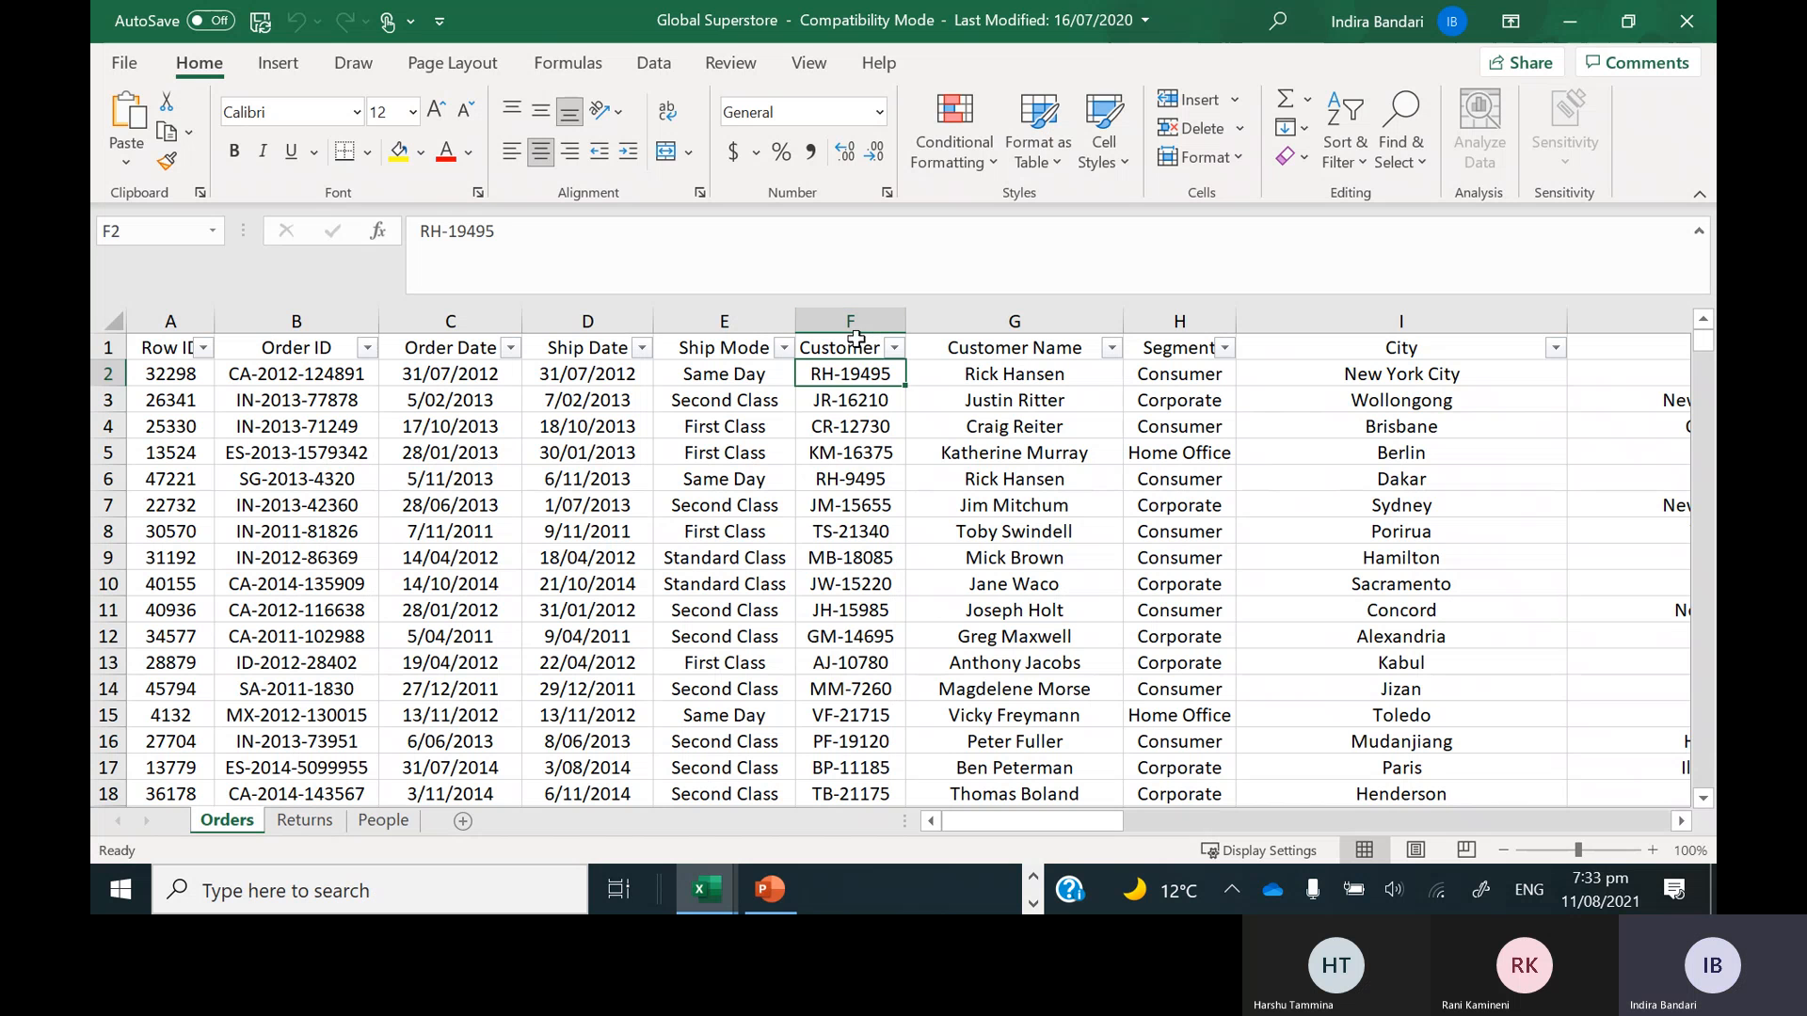
pyautogui.click(845, 354)
pyautogui.click(829, 377)
pyautogui.click(870, 308)
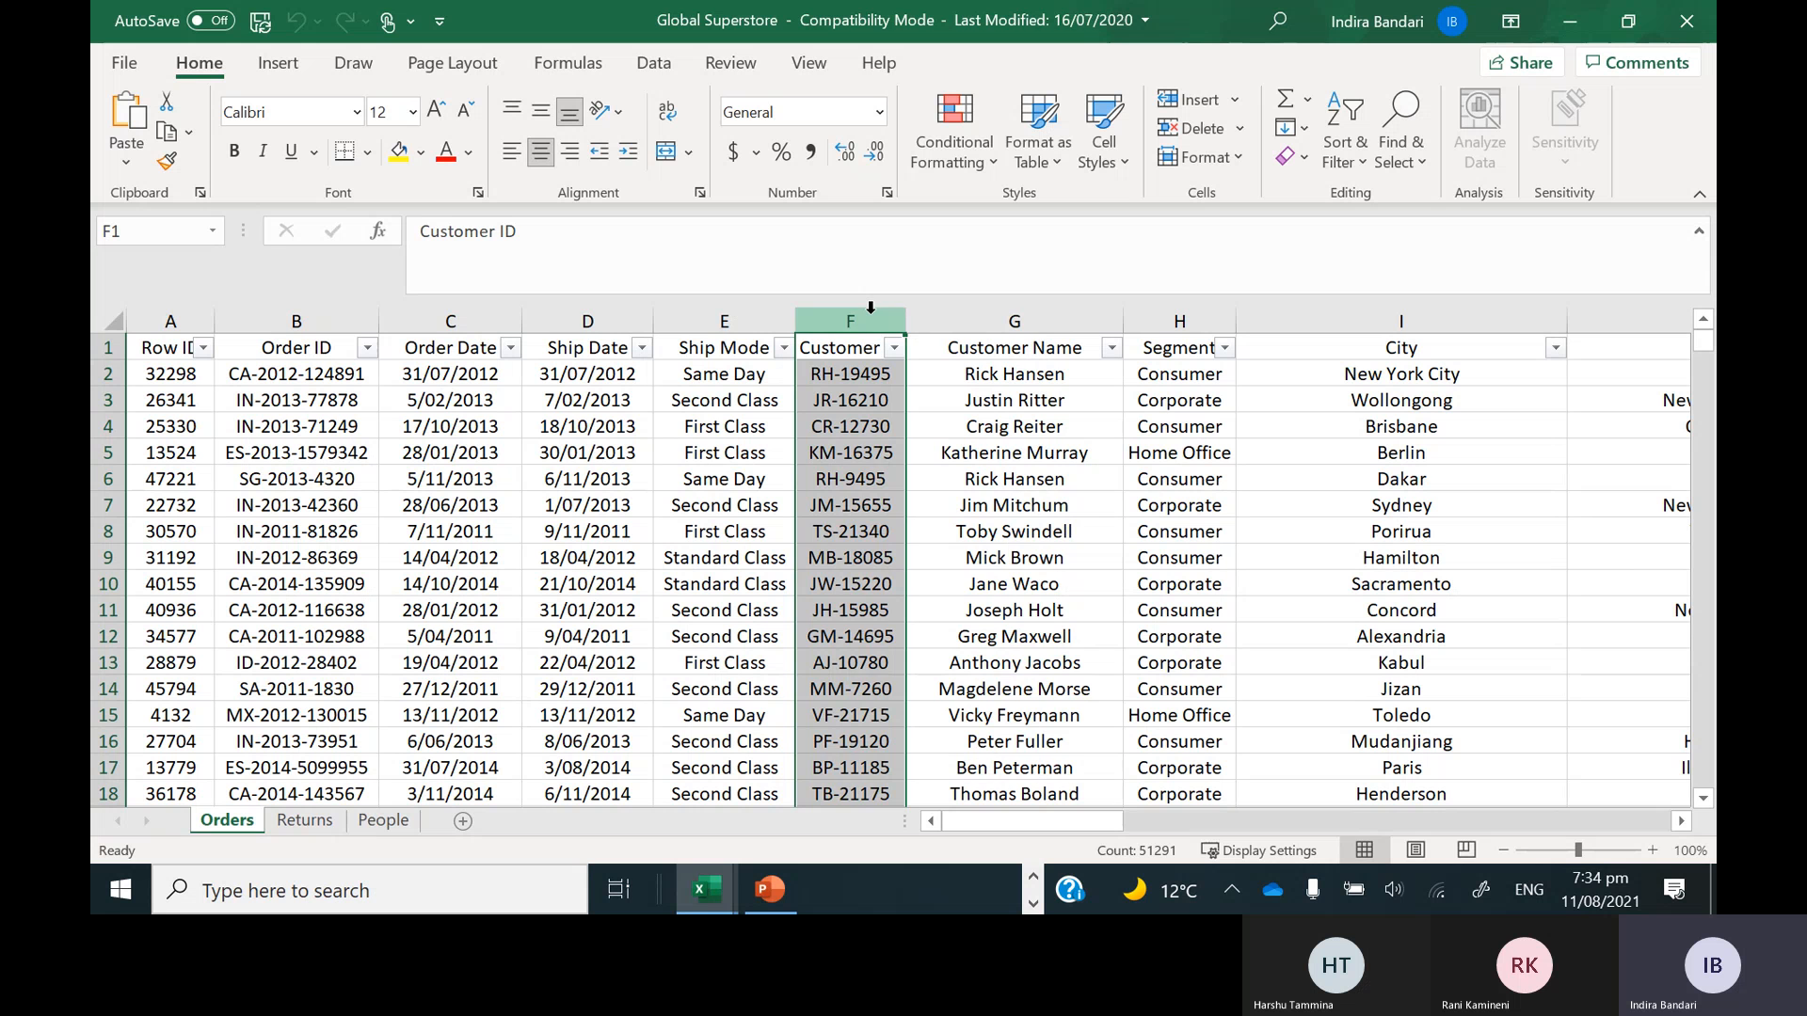
# Insert a blank column before the Customer Name column on the Orders sheet
pyautogui.moveTo(871, 308); pyautogui.dragTo(1005, 315)
pyautogui.click(1005, 314)
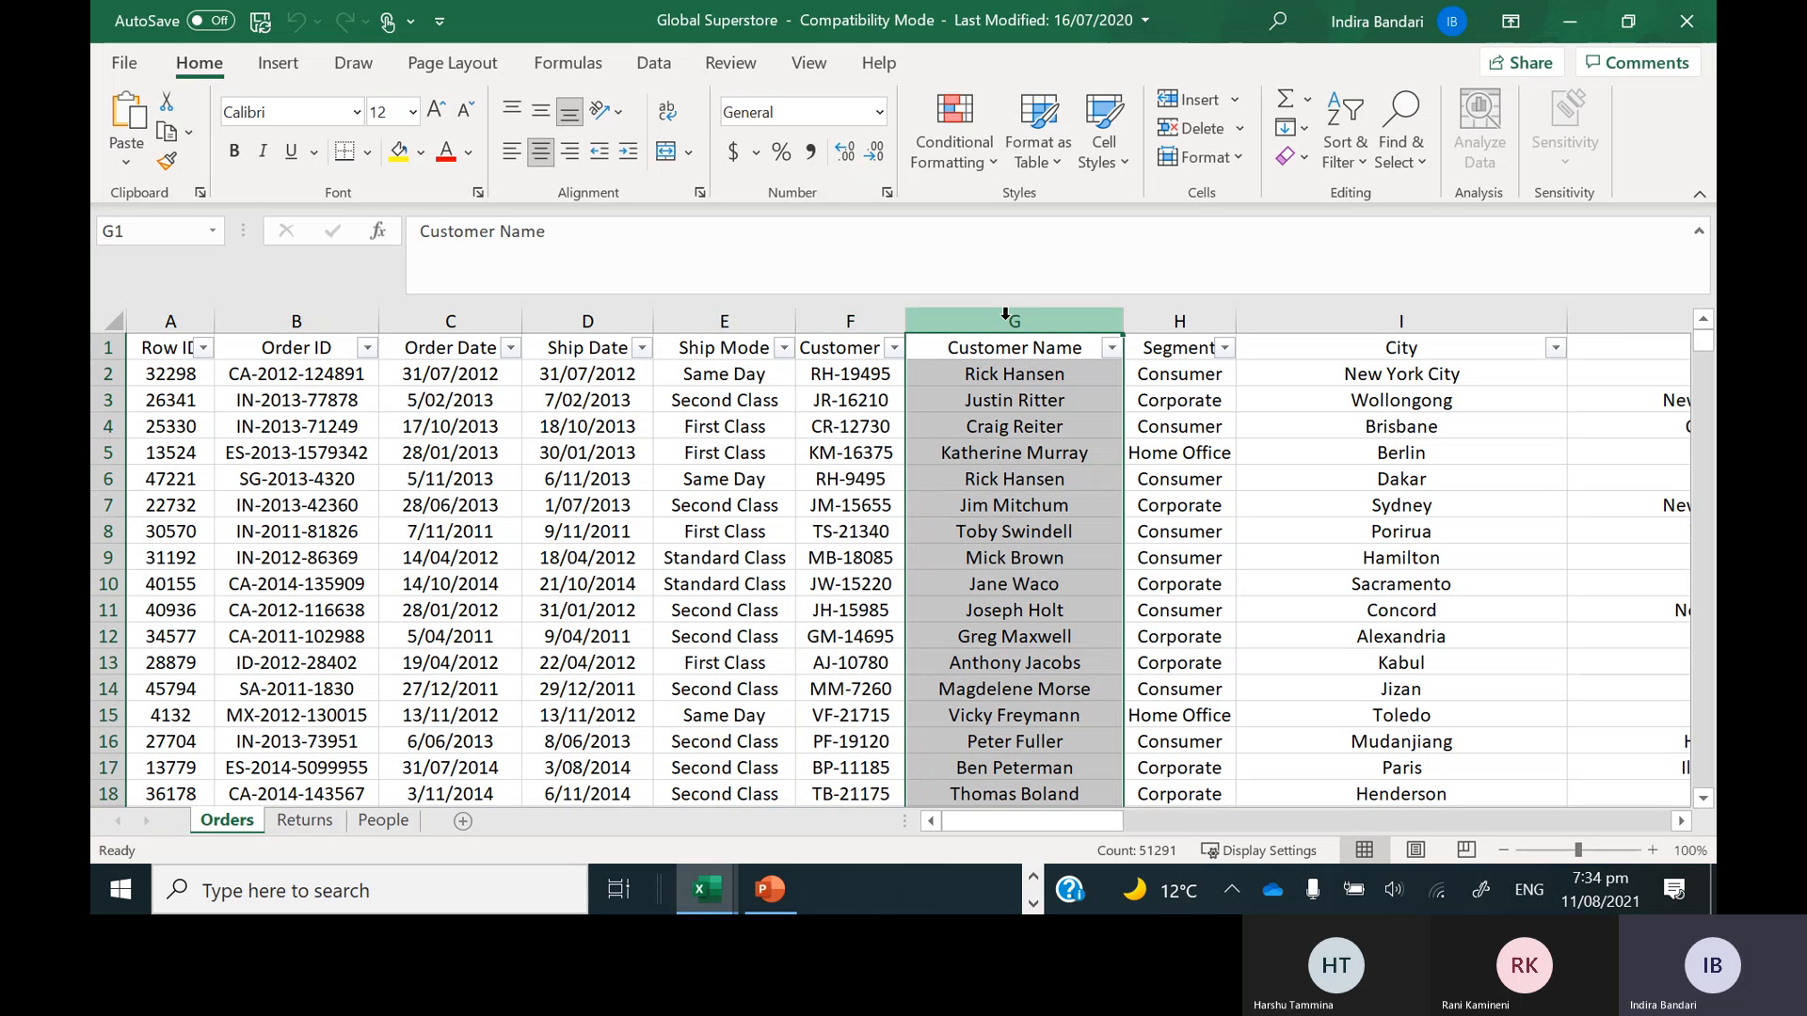
pyautogui.rightClick(1006, 320)
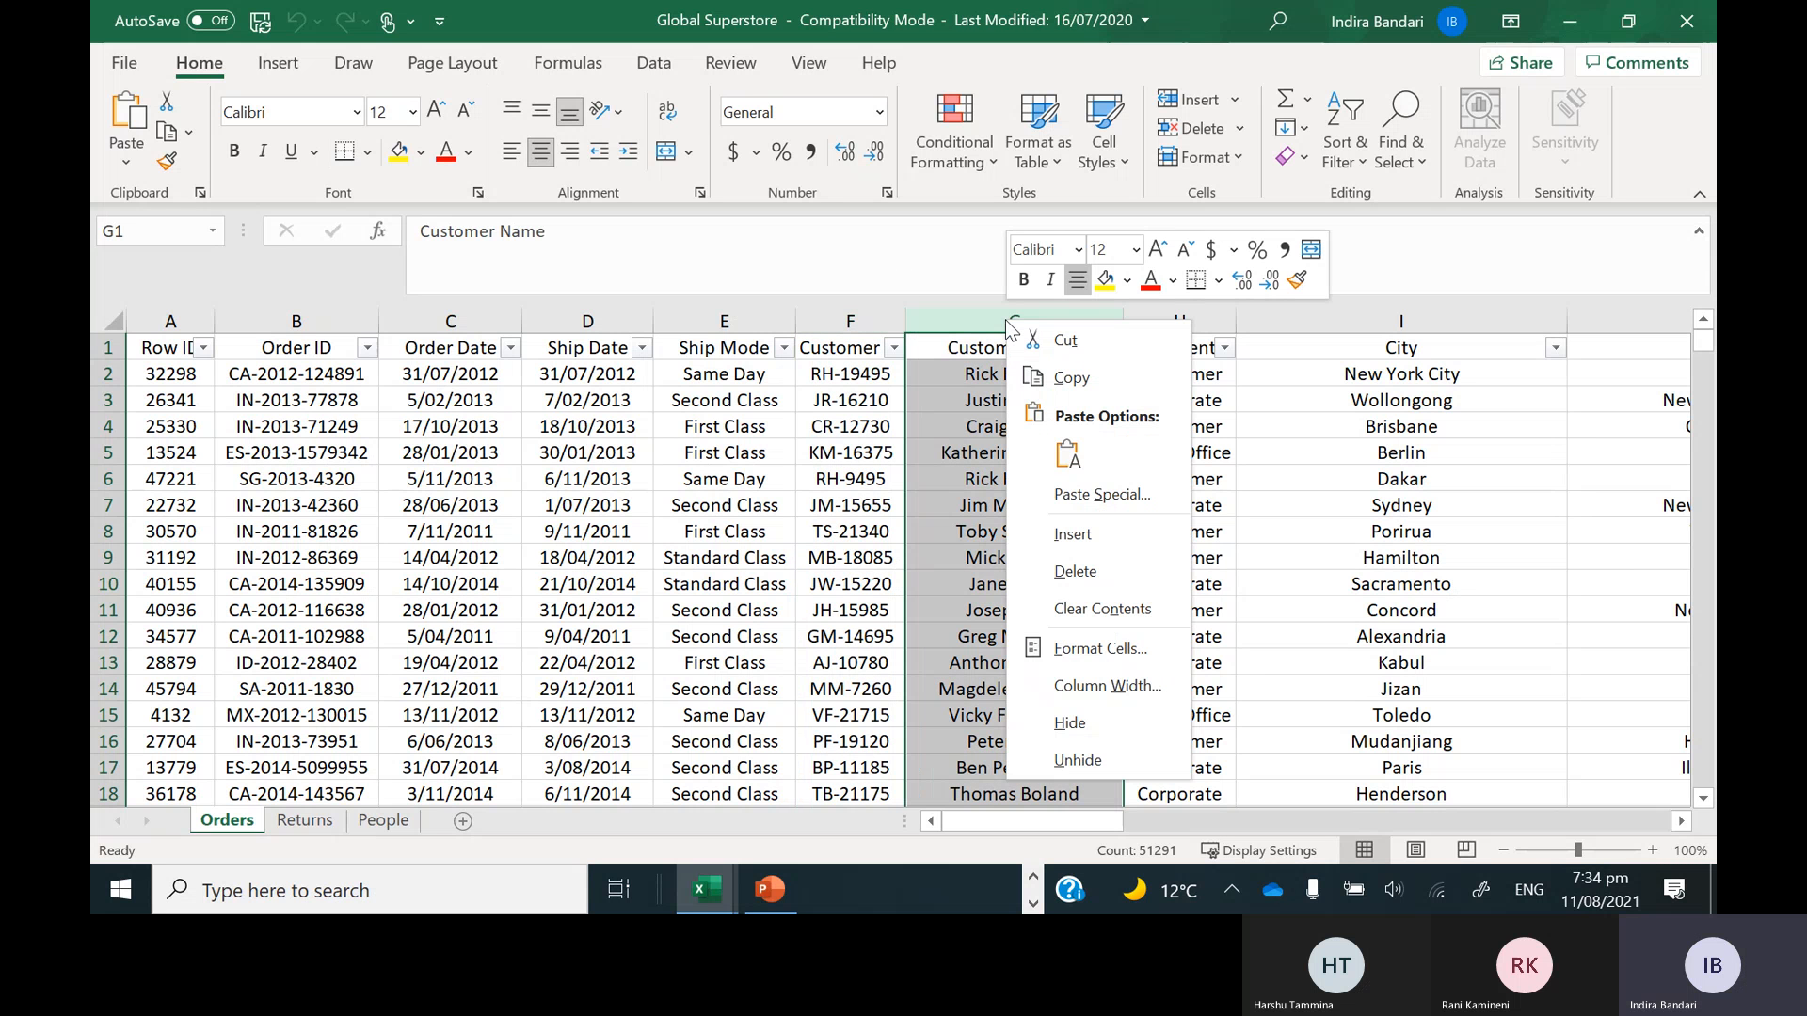
pyautogui.click(1072, 534)
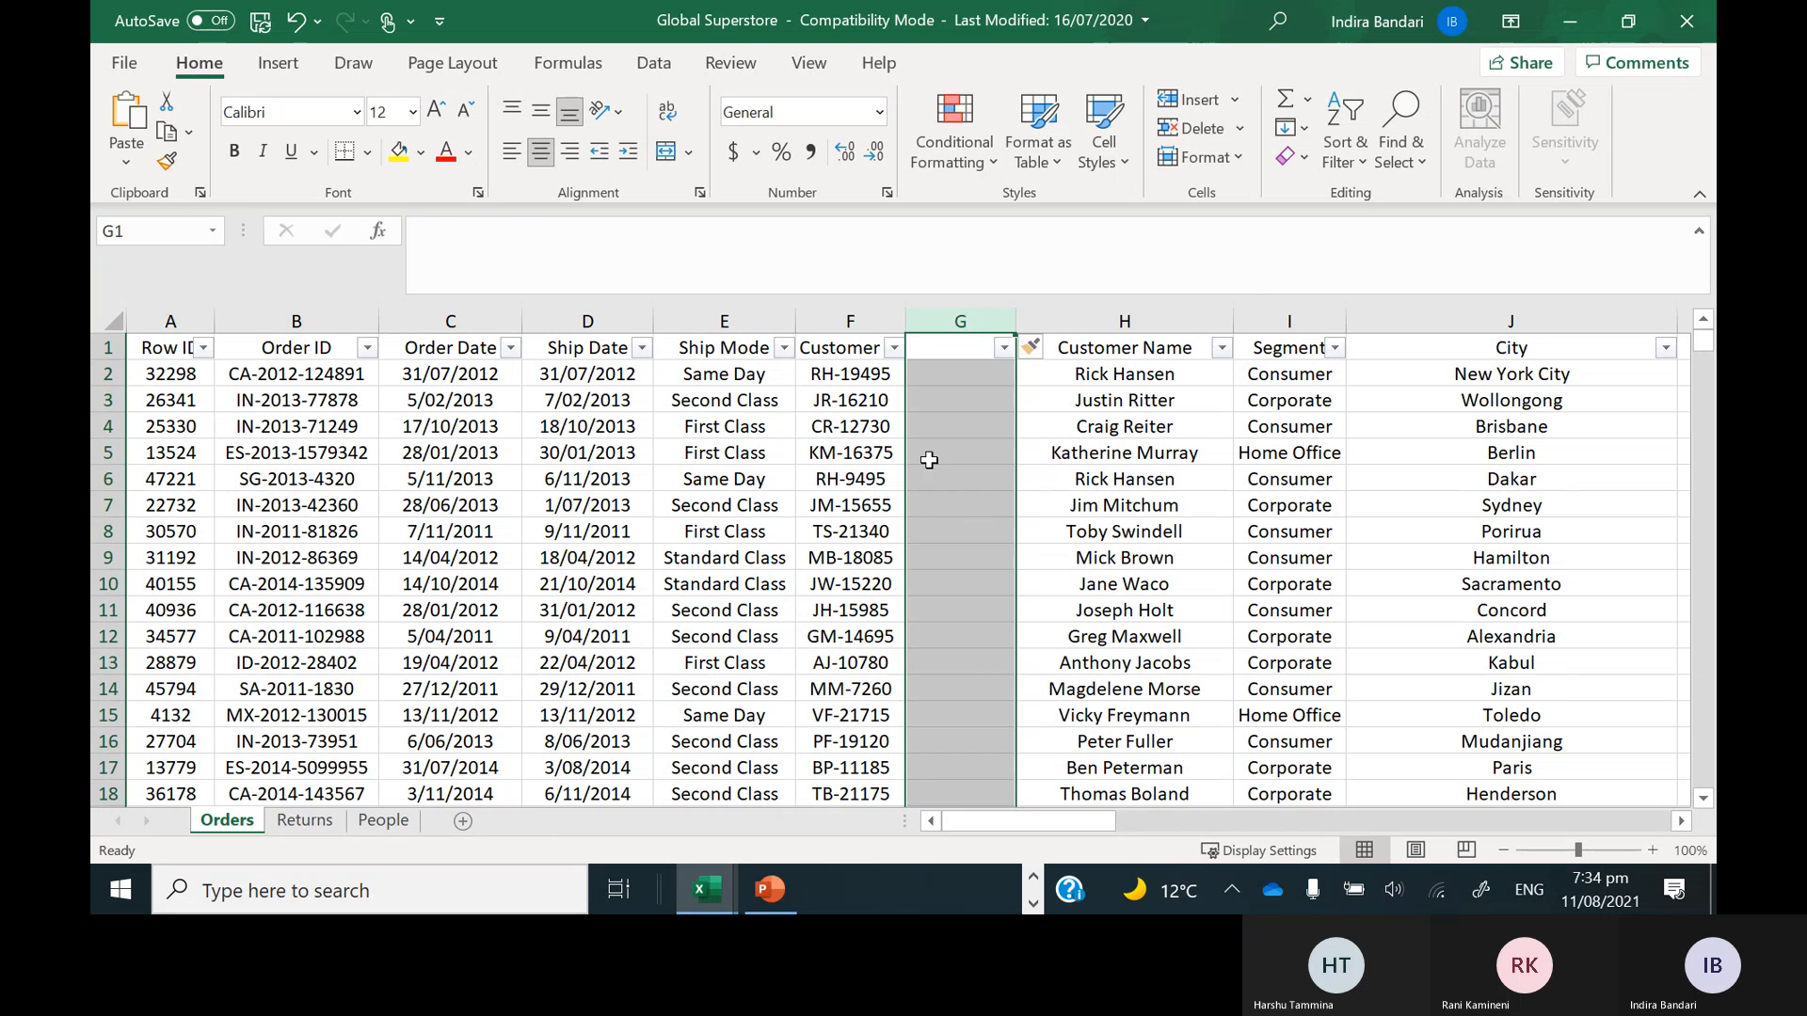
# Cut the blank column G on the Orders sheet and insert it before the Customer ID column
pyautogui.click(926, 362)
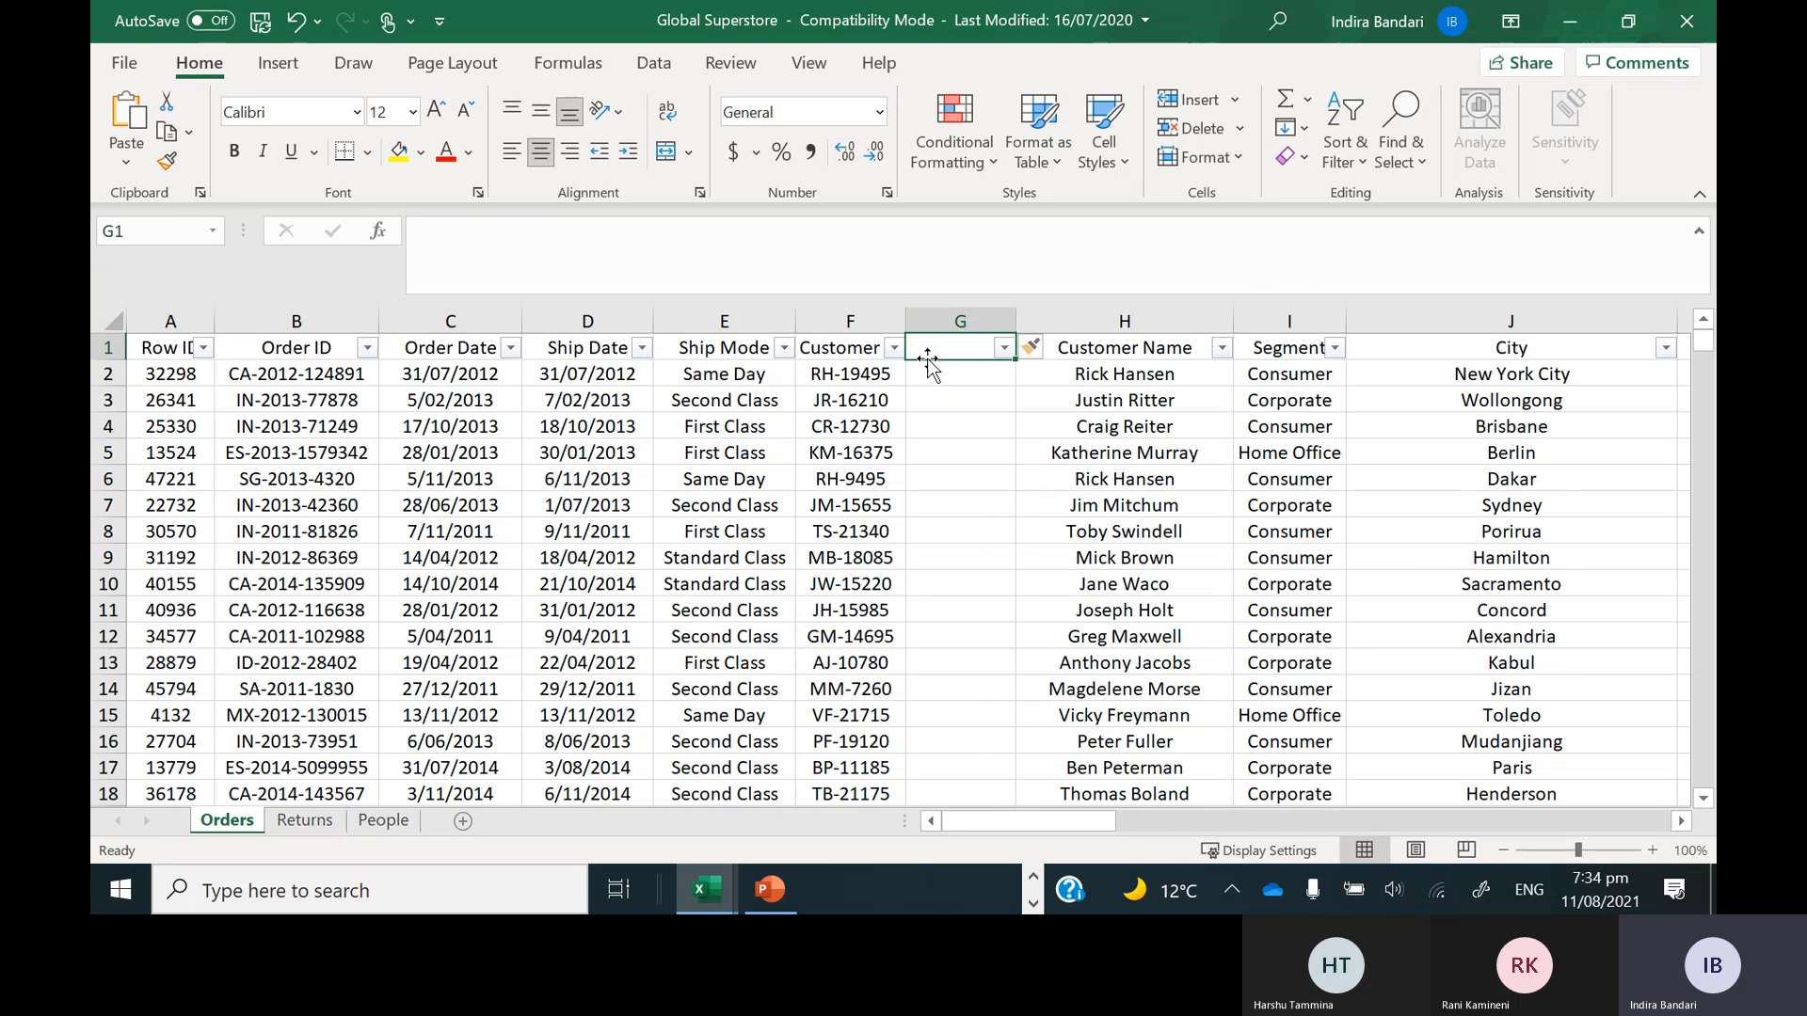
pyautogui.click(839, 314)
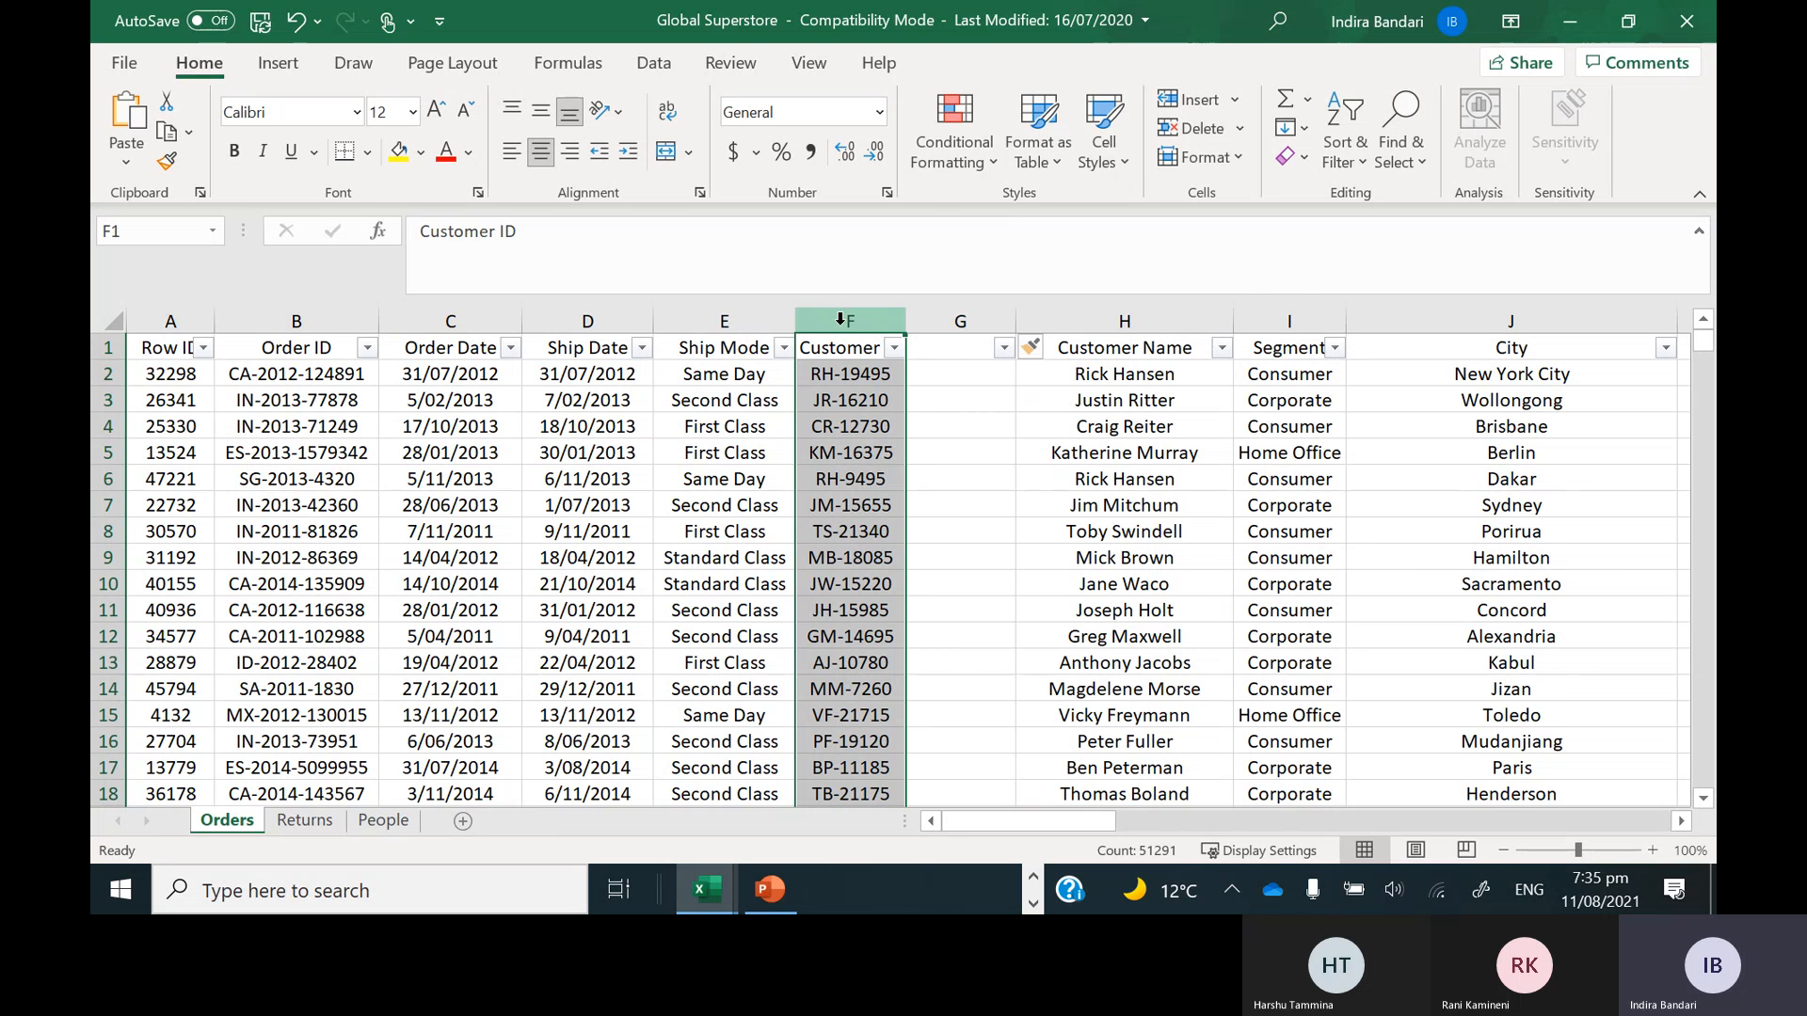
pyautogui.click(974, 371)
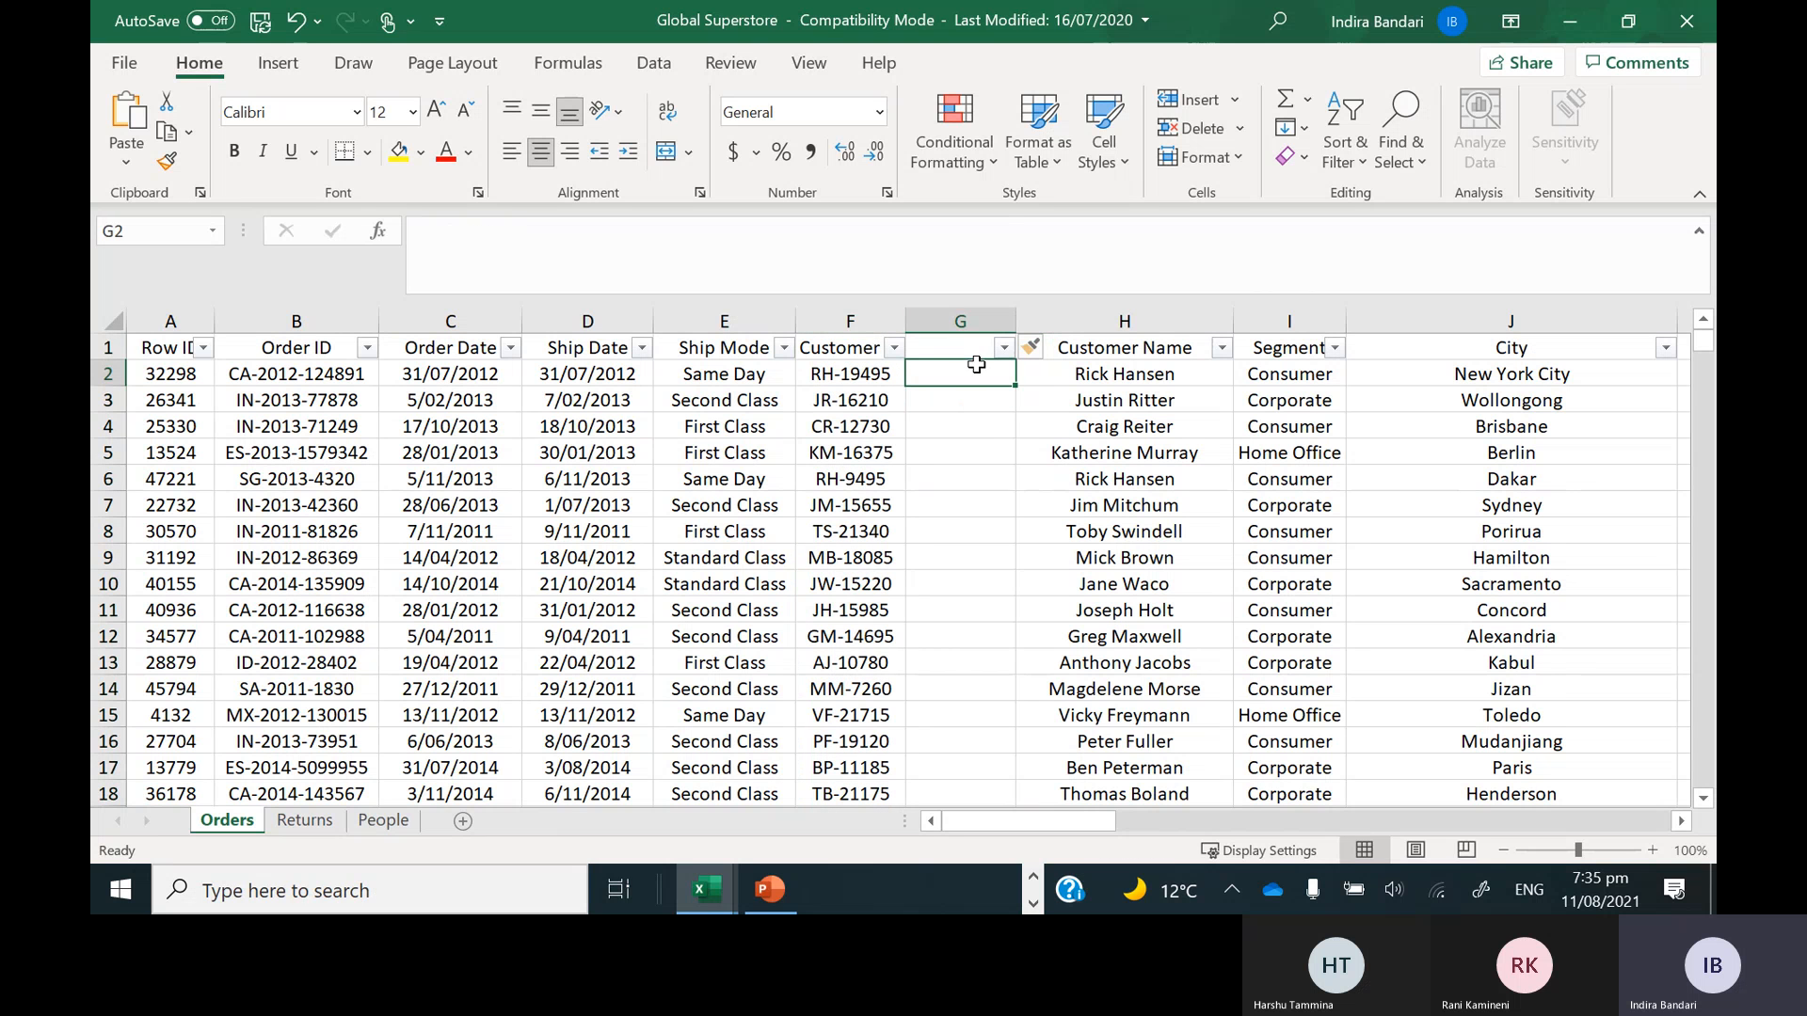
pyautogui.click(949, 314)
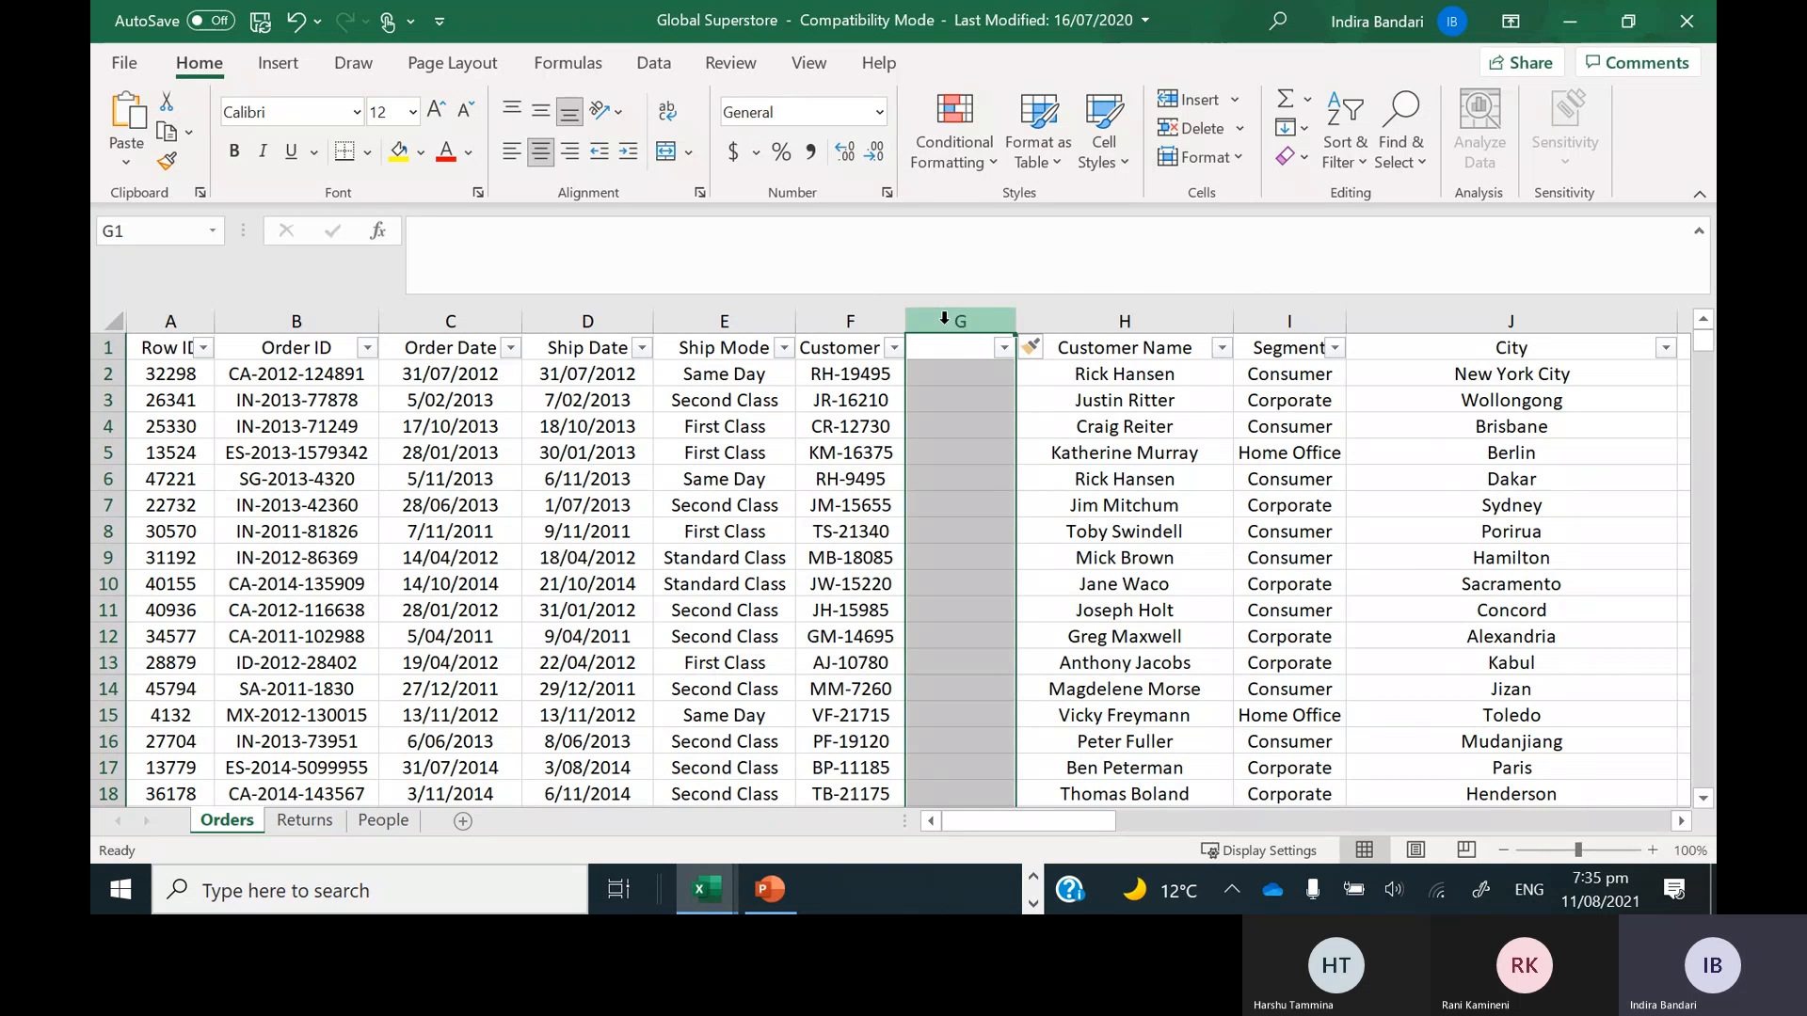
pyautogui.rightClick(946, 322)
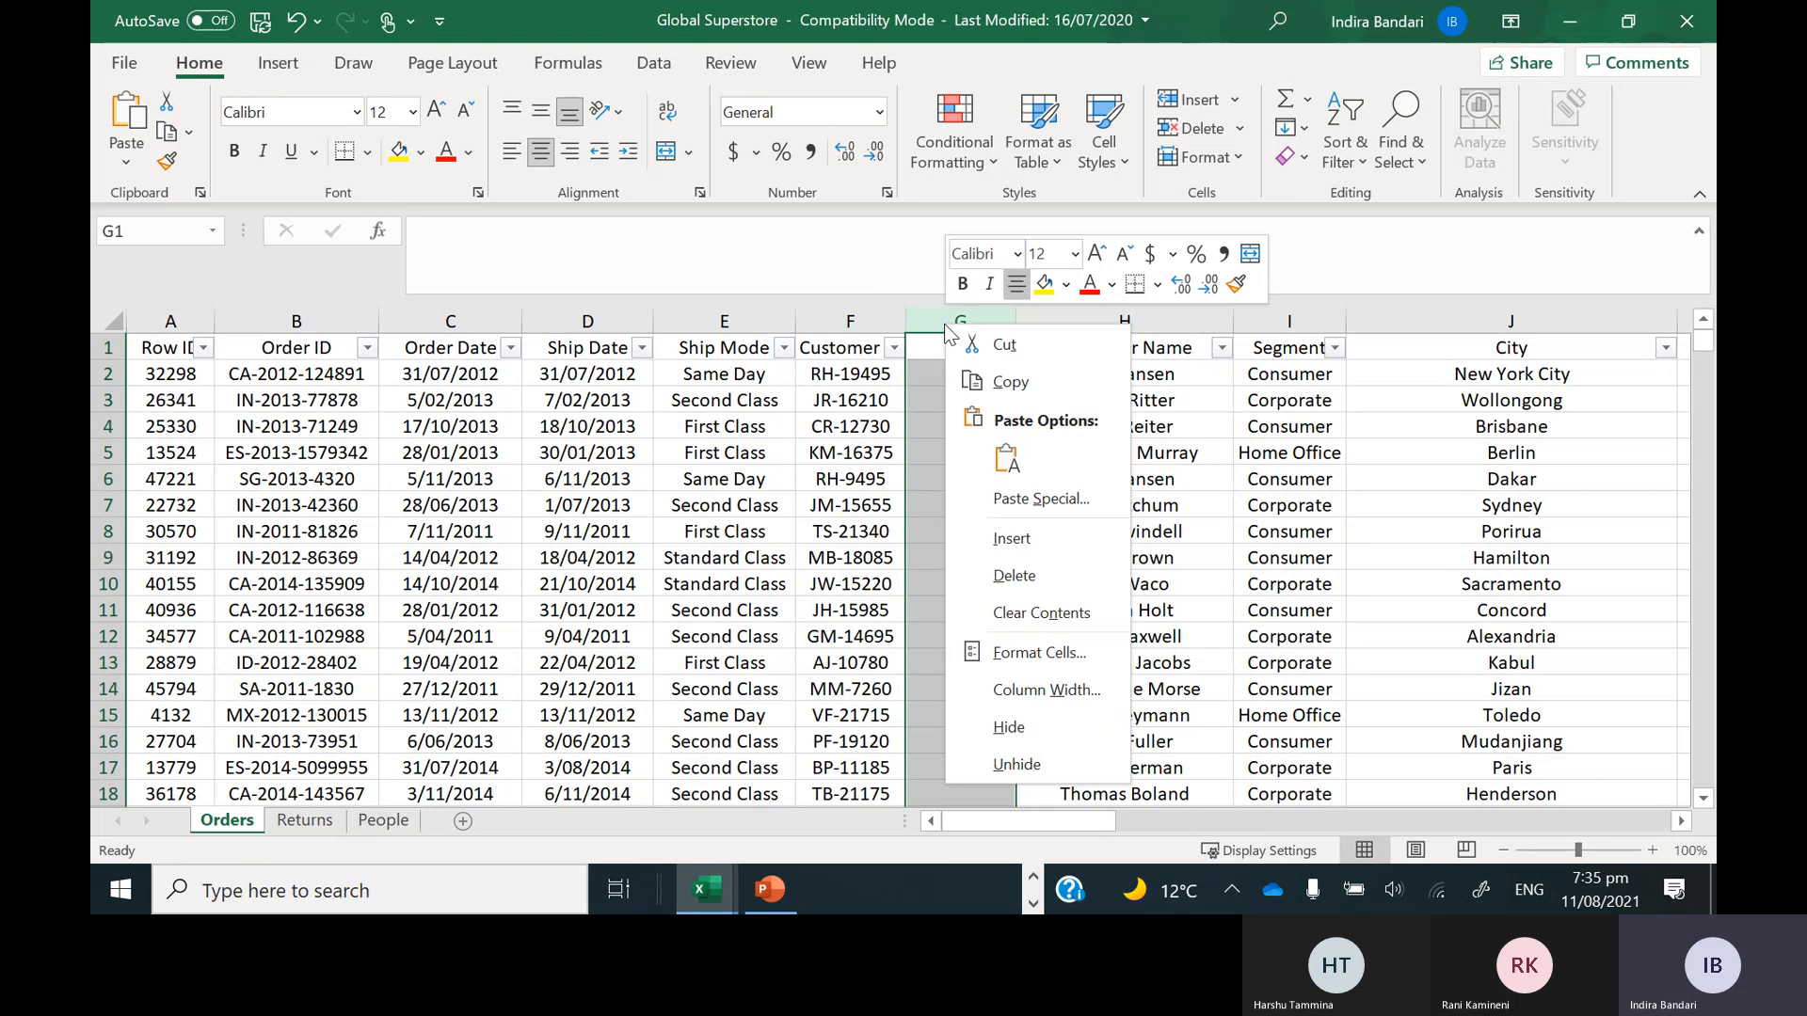
pyautogui.click(1003, 346)
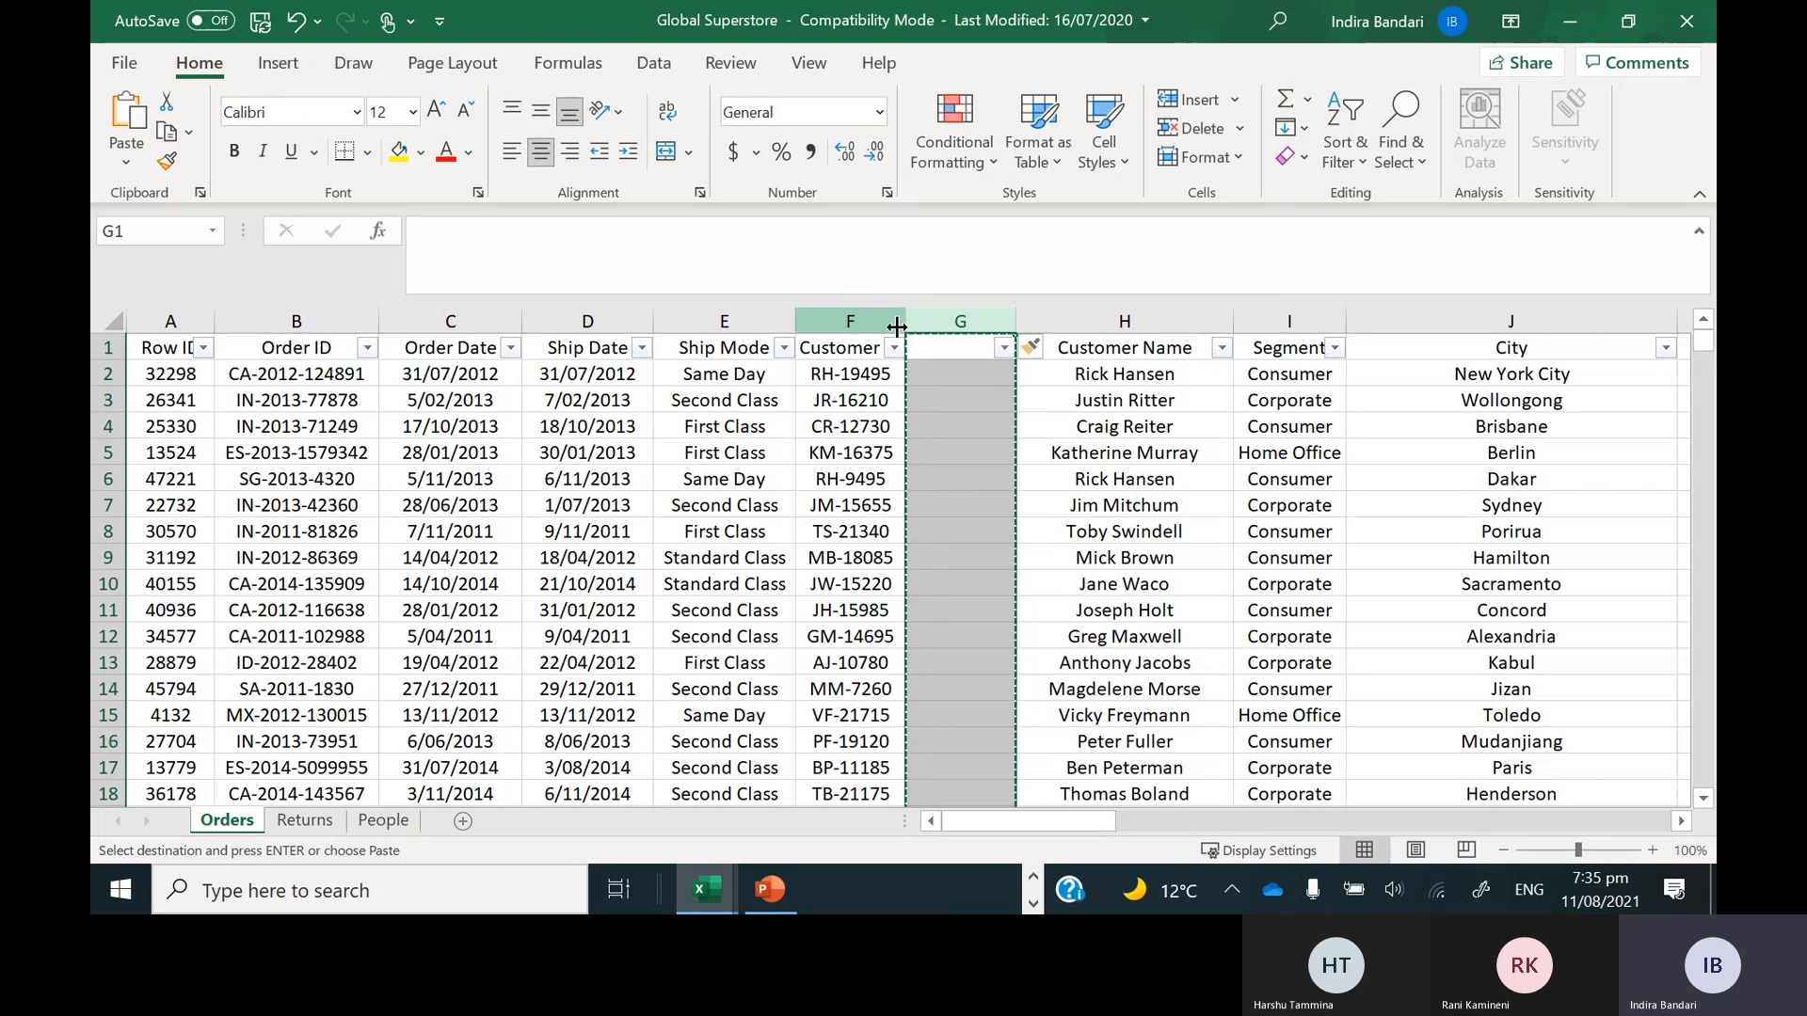
pyautogui.rightClick(833, 320)
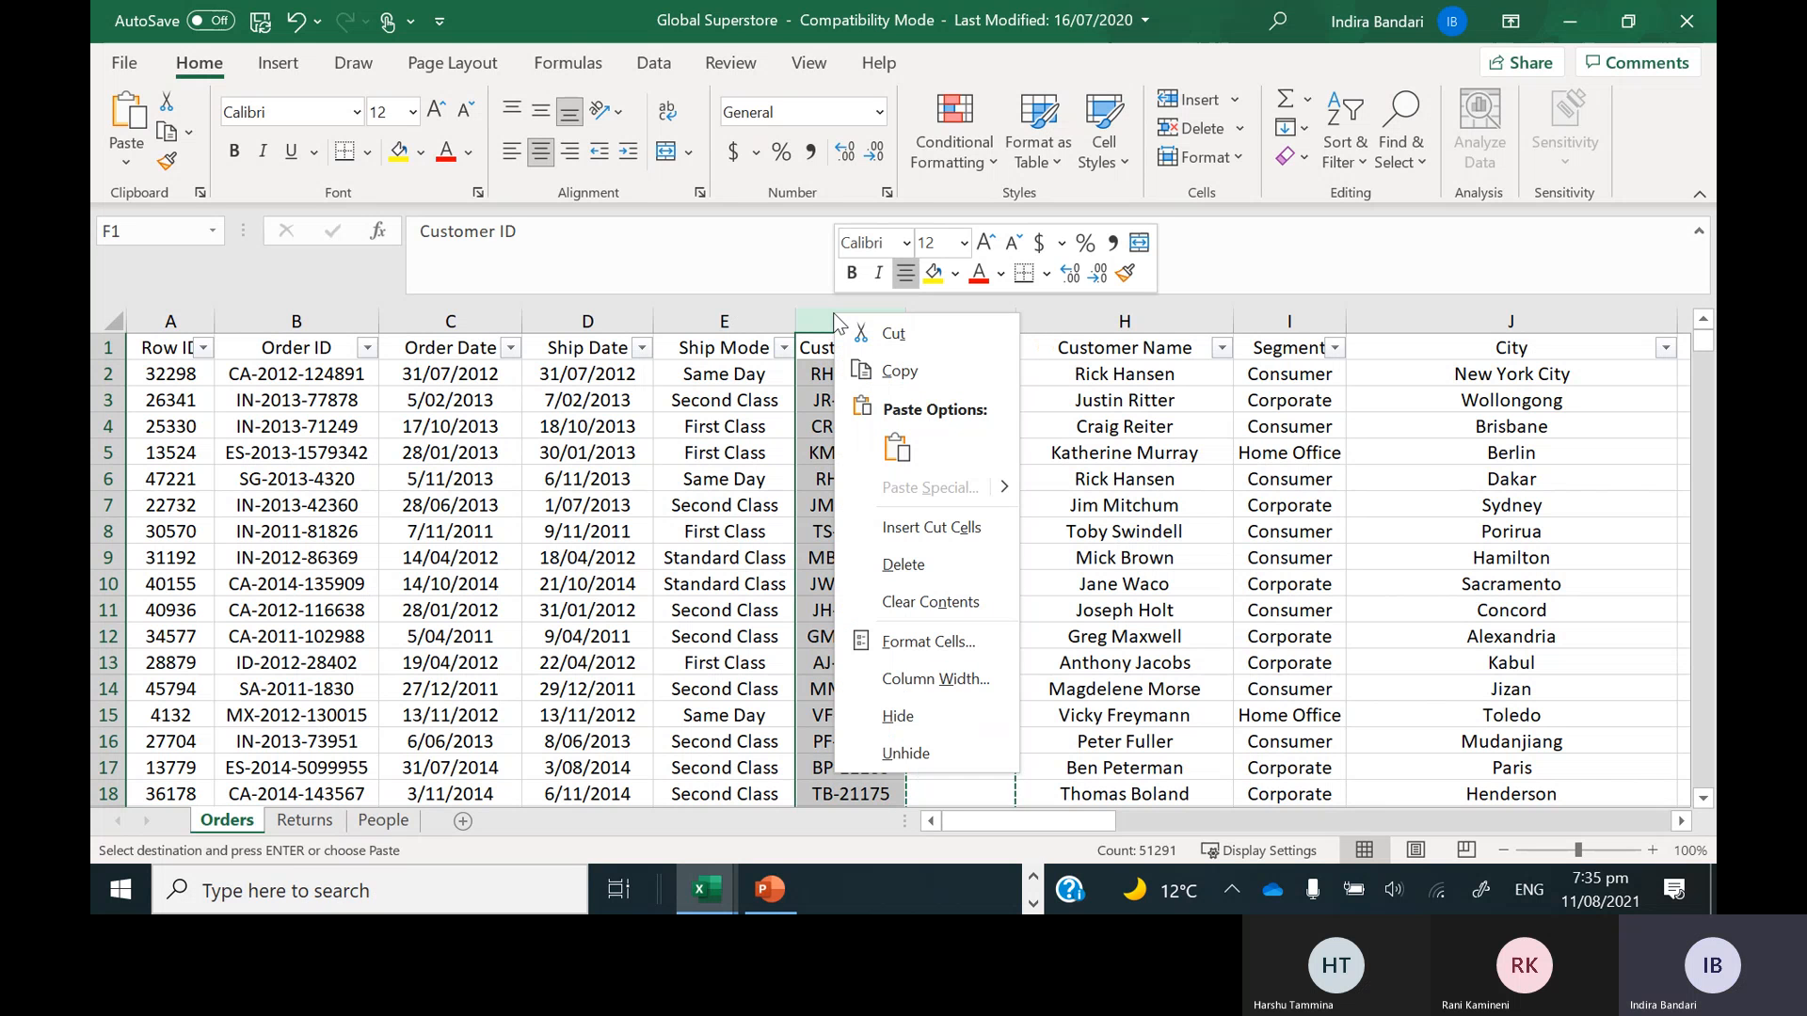
pyautogui.click(912, 530)
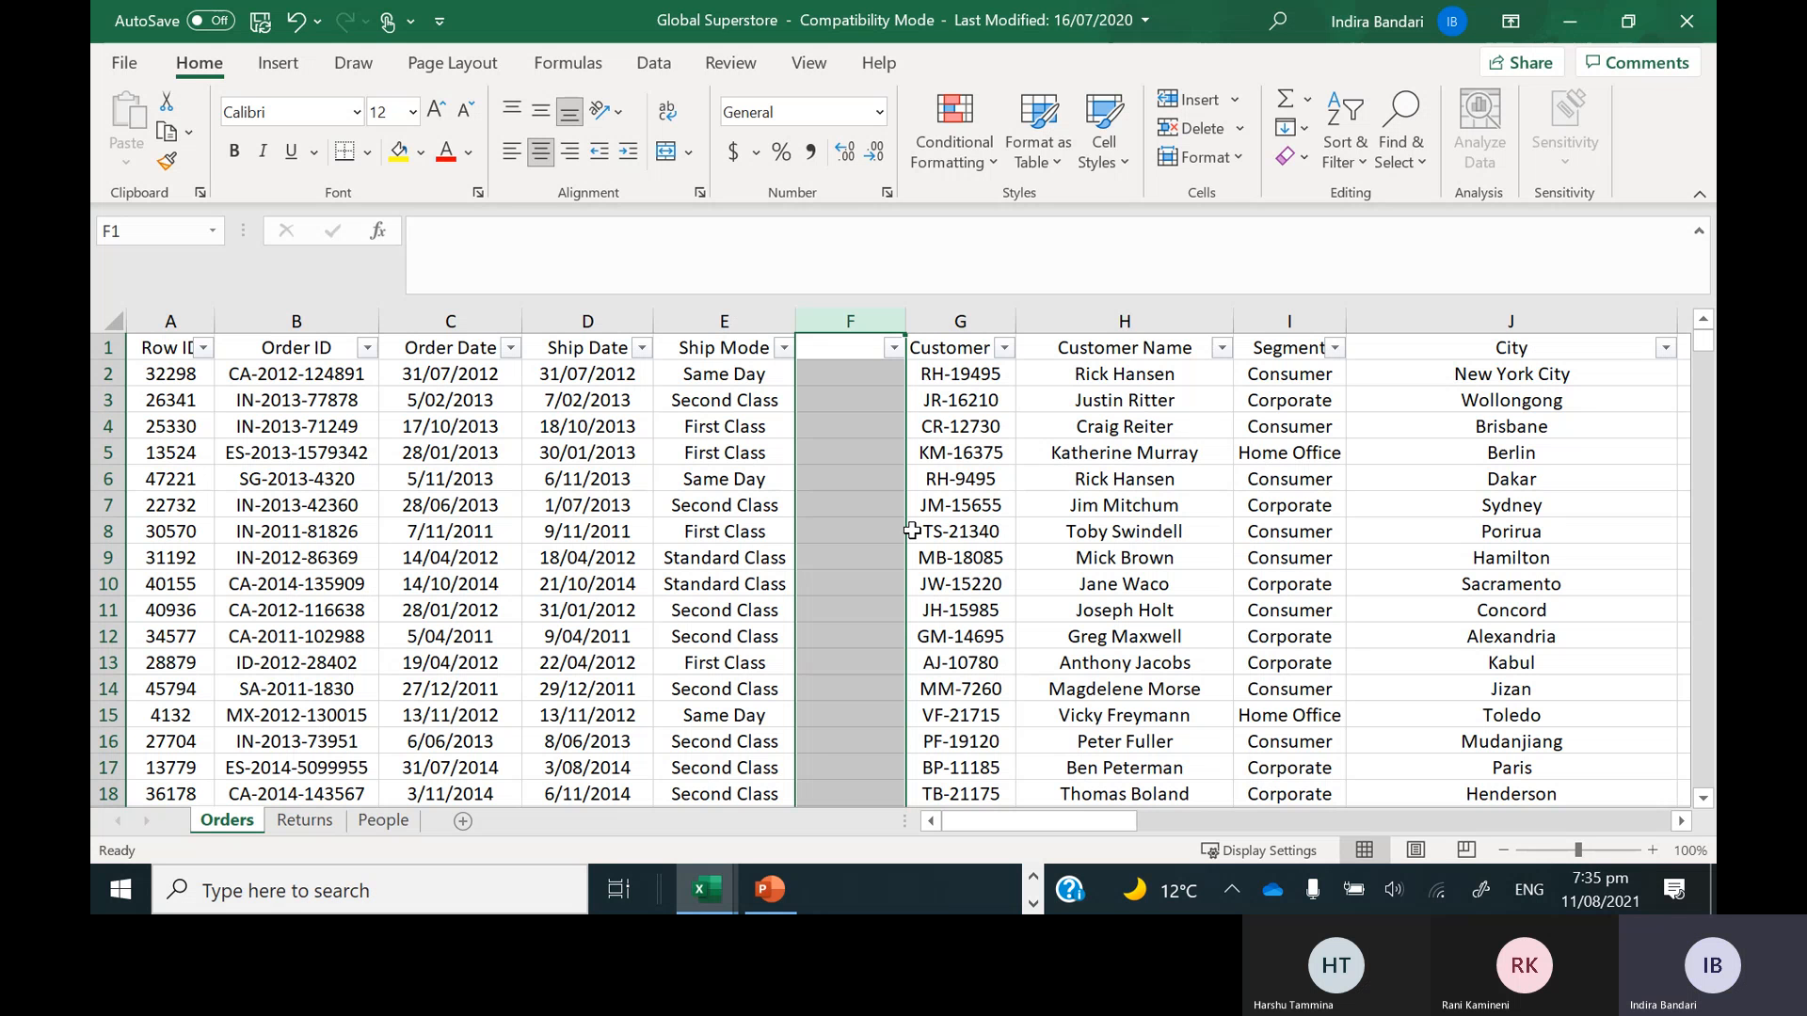
# Try to move the blank column F by cutting it and inserting the cut cells at the Customer ID column
pyautogui.rightClick(847, 315)
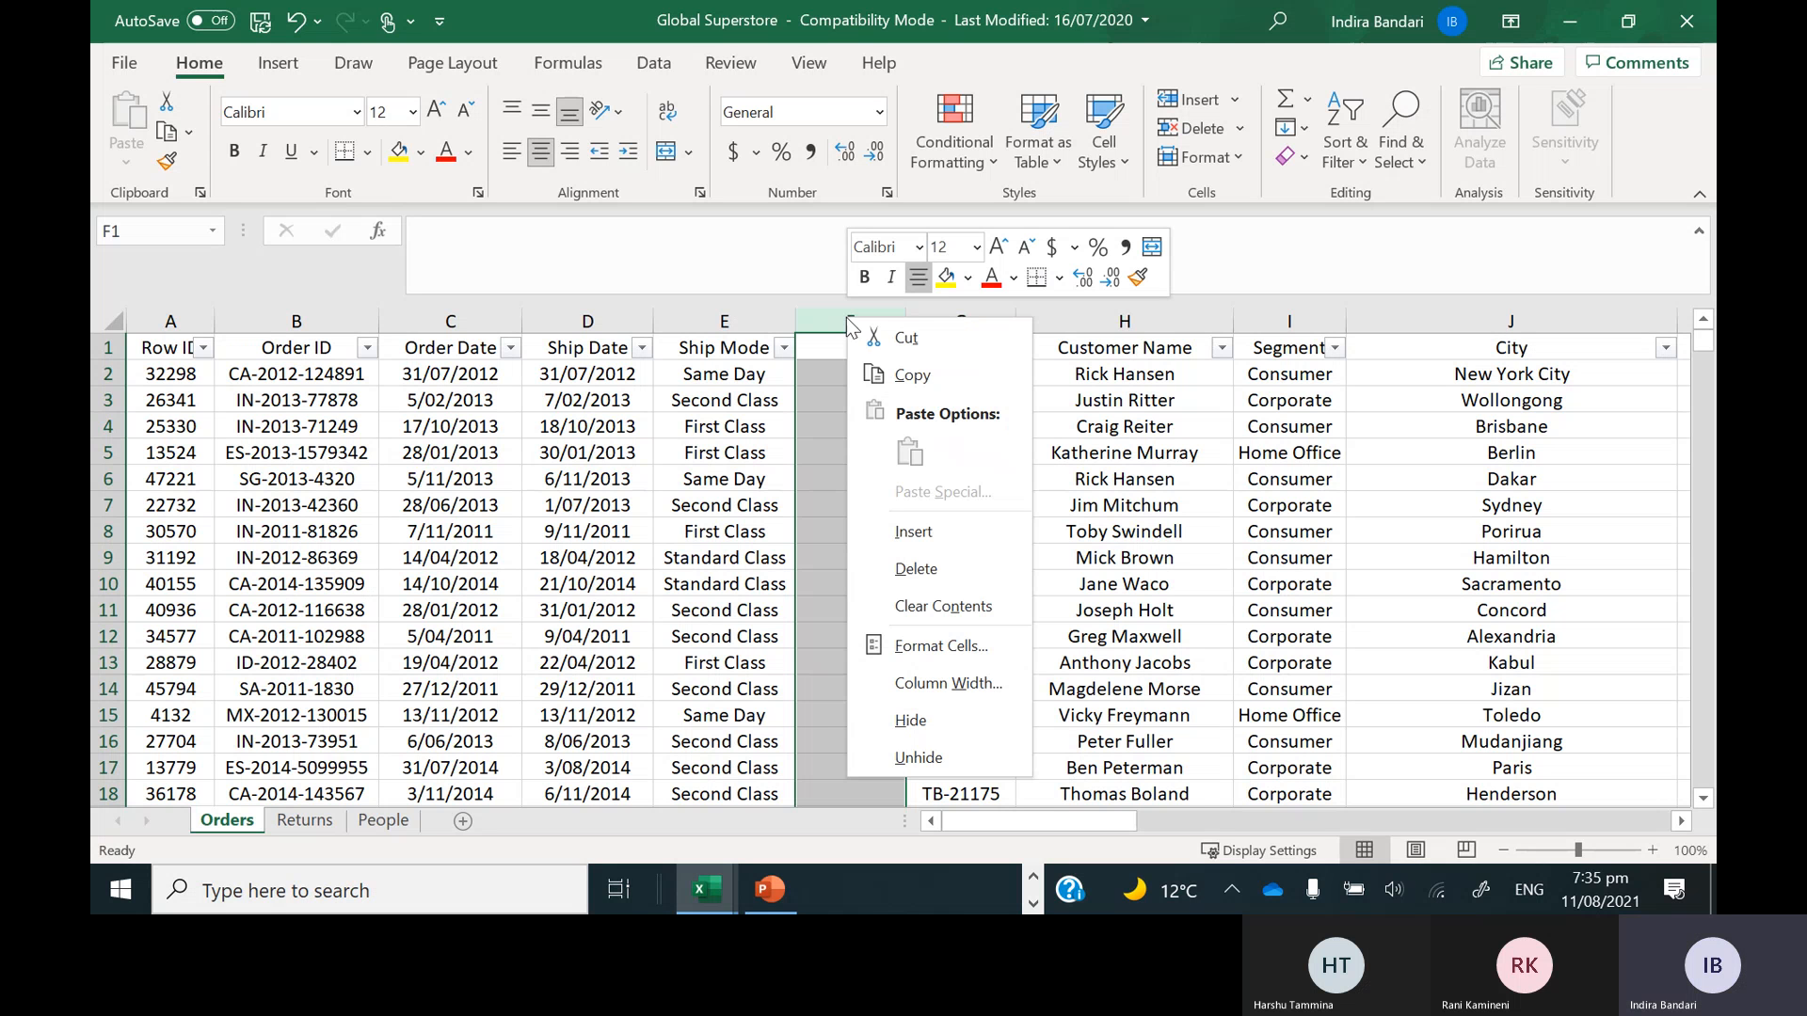
pyautogui.click(902, 338)
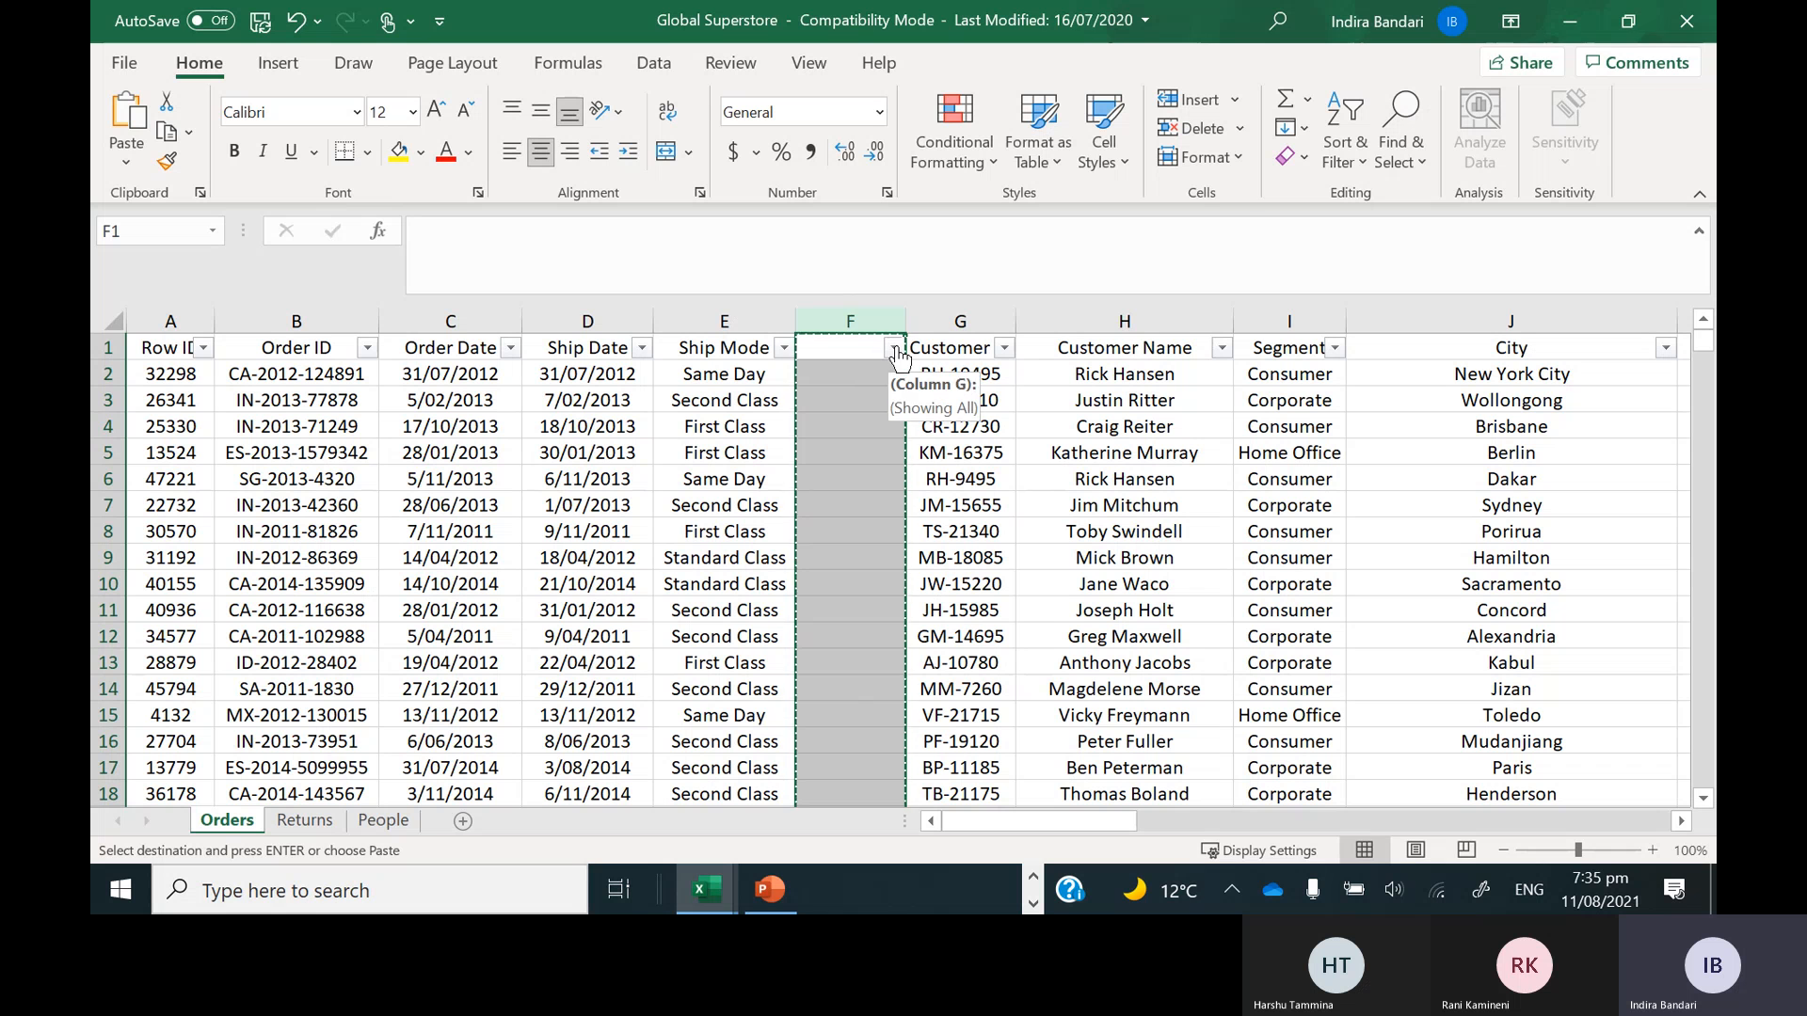
pyautogui.click(957, 345)
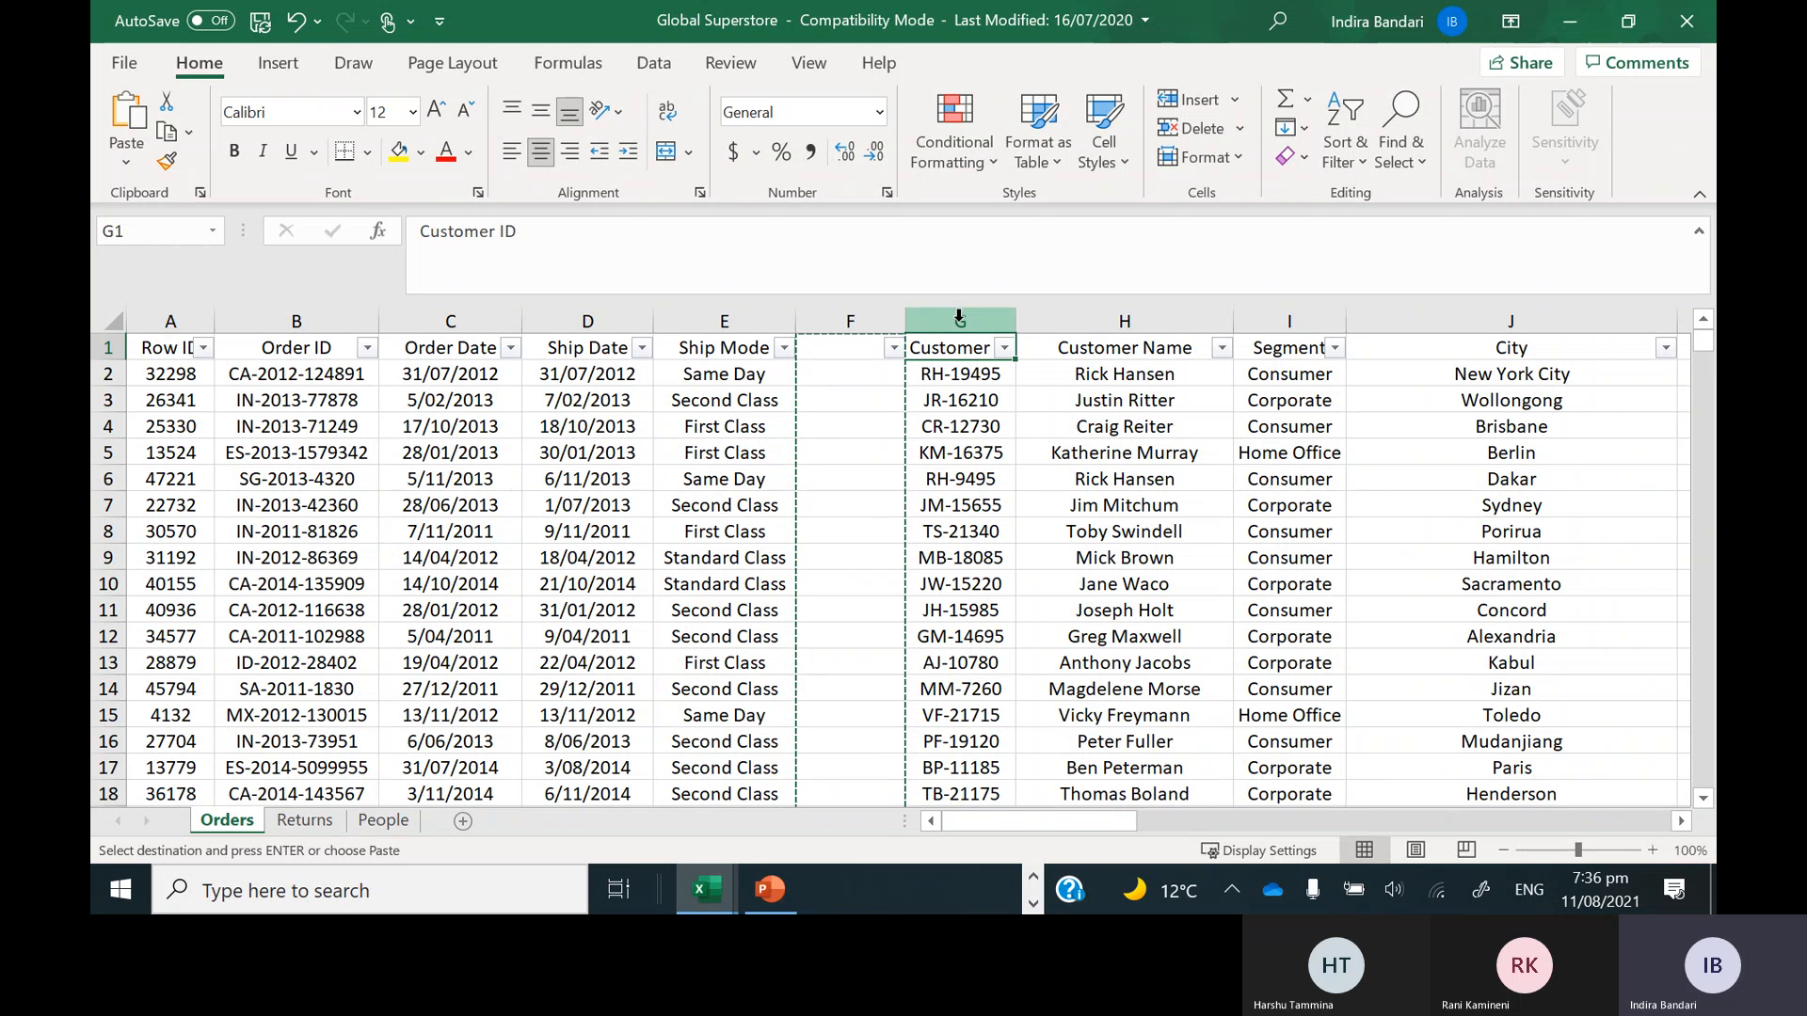
pyautogui.click(958, 319)
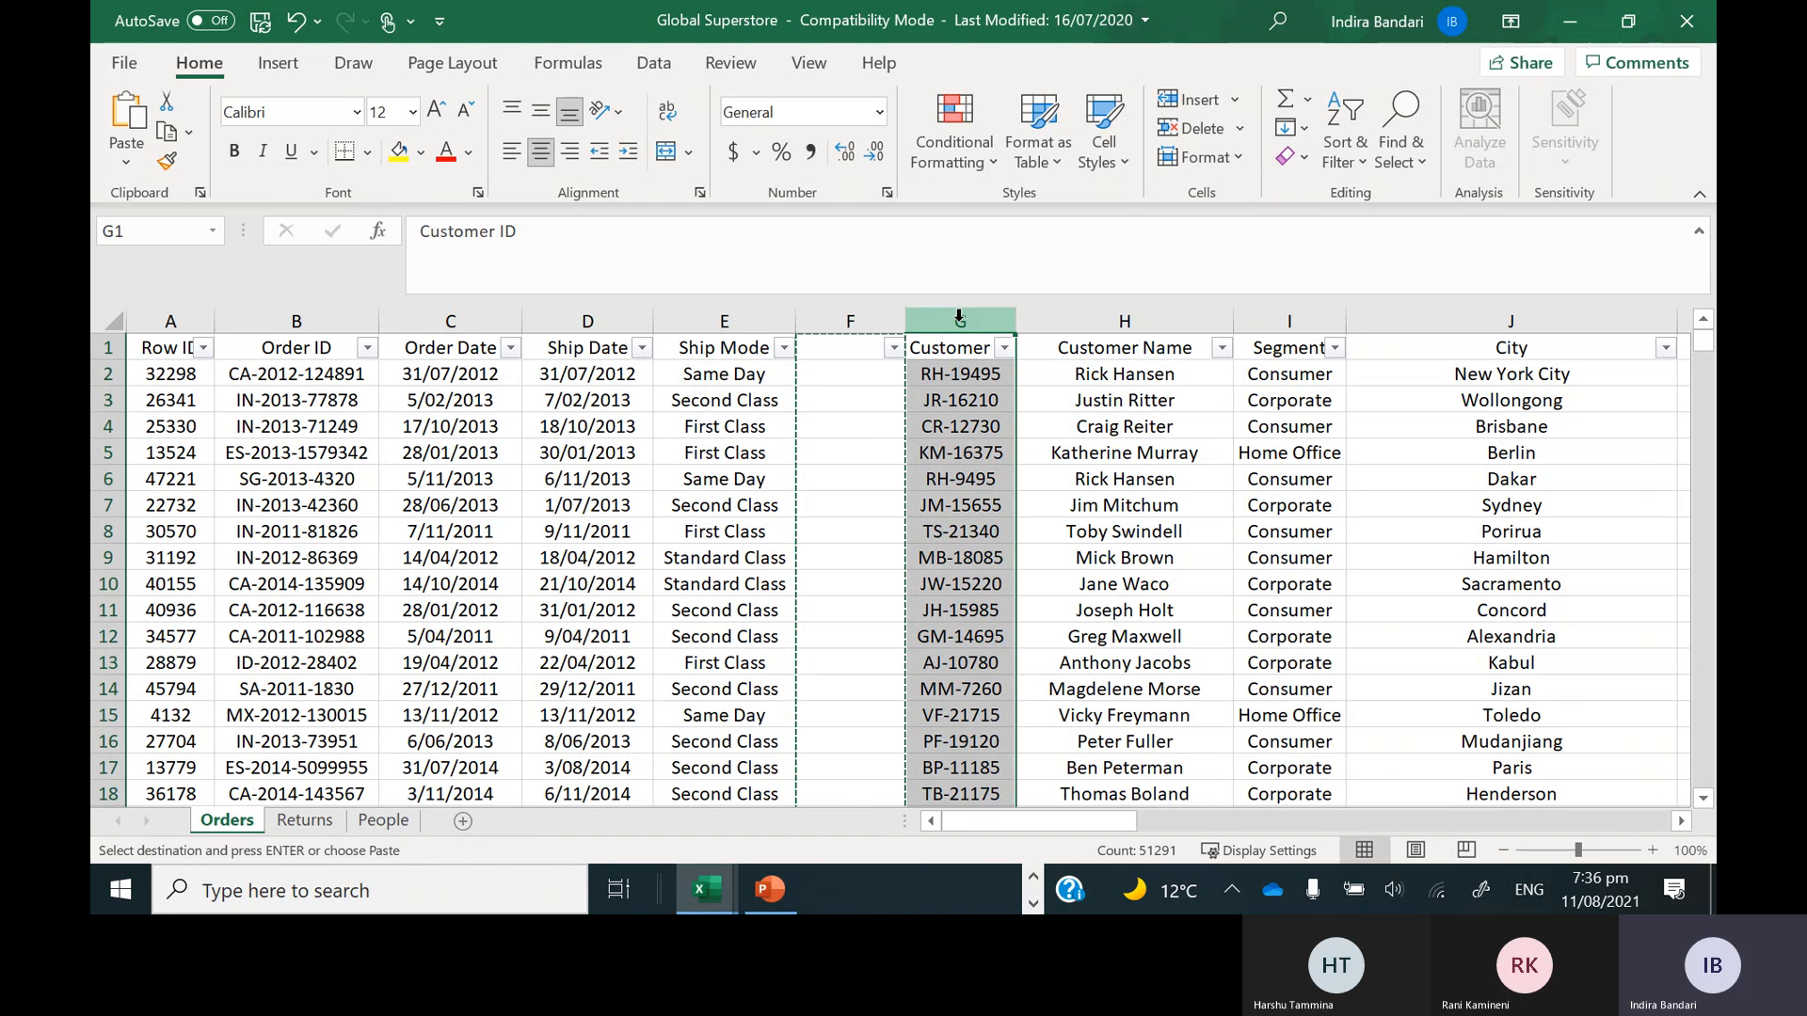
pyautogui.rightClick(960, 321)
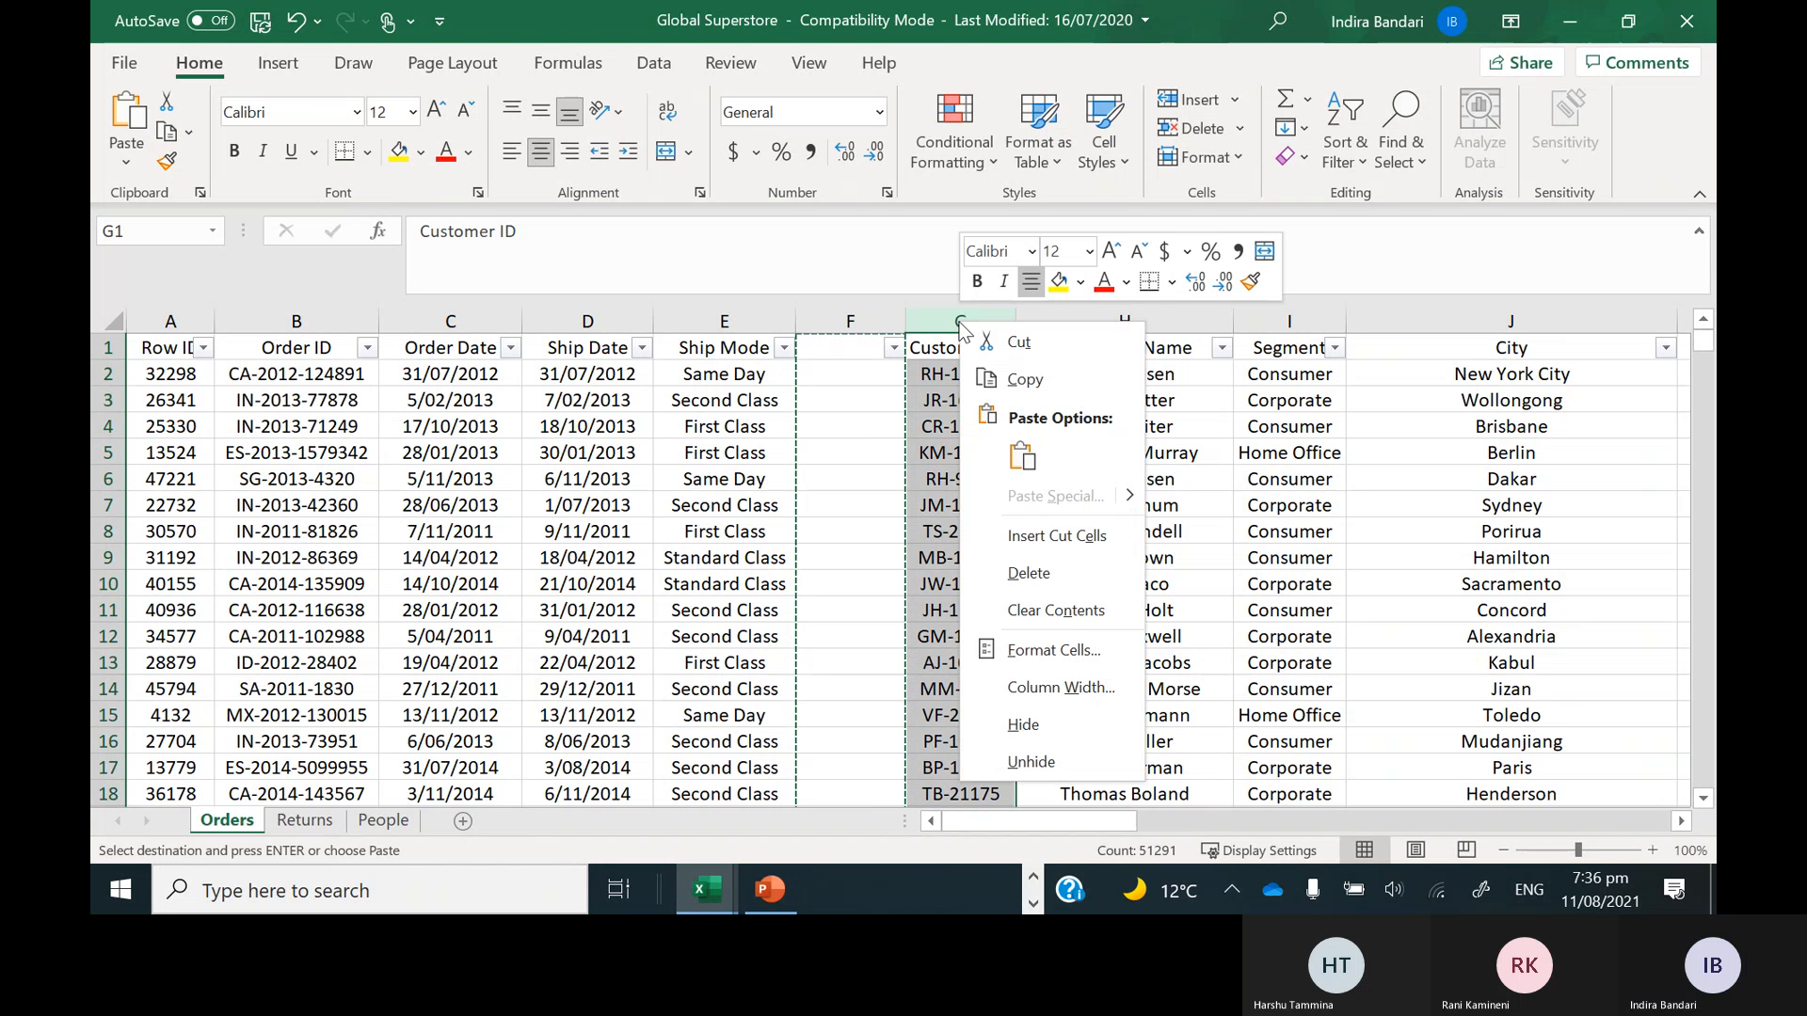
pyautogui.click(1018, 533)
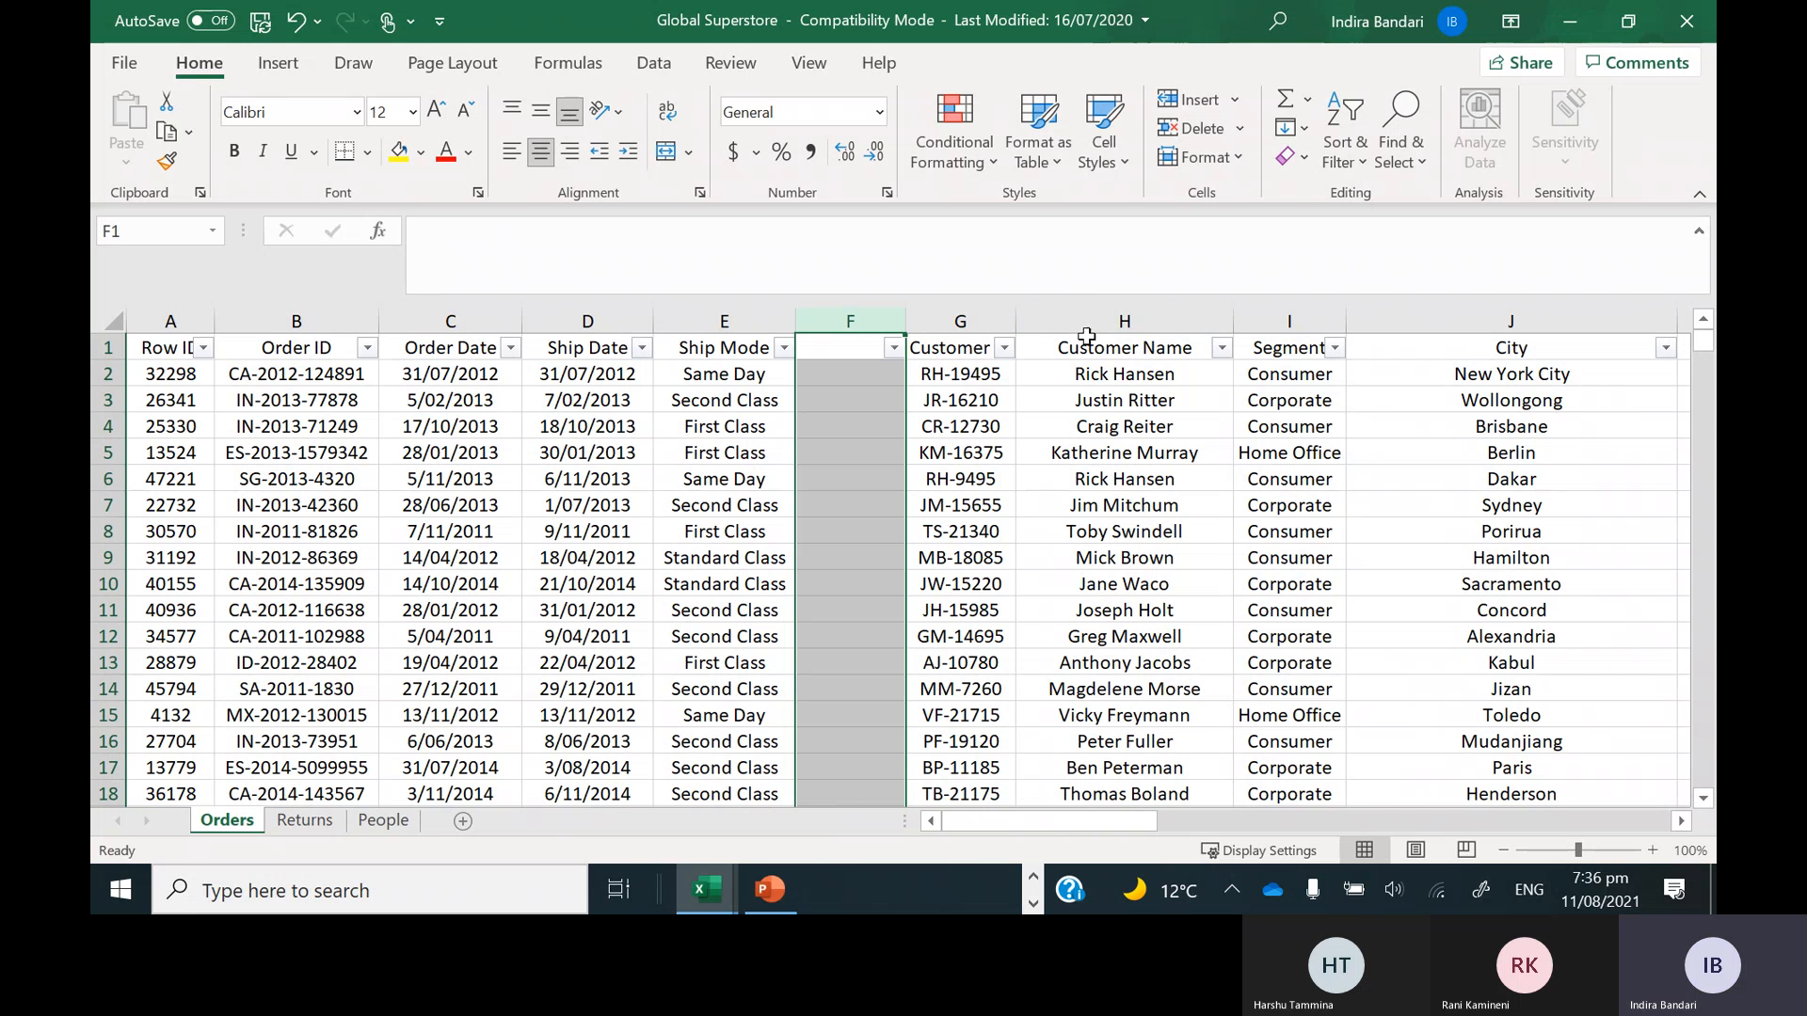
# Move the blank column F between Customer ID and Customer Name by inserting the cut cells at Customer Name
pyautogui.rightClick(851, 311)
pyautogui.click(884, 342)
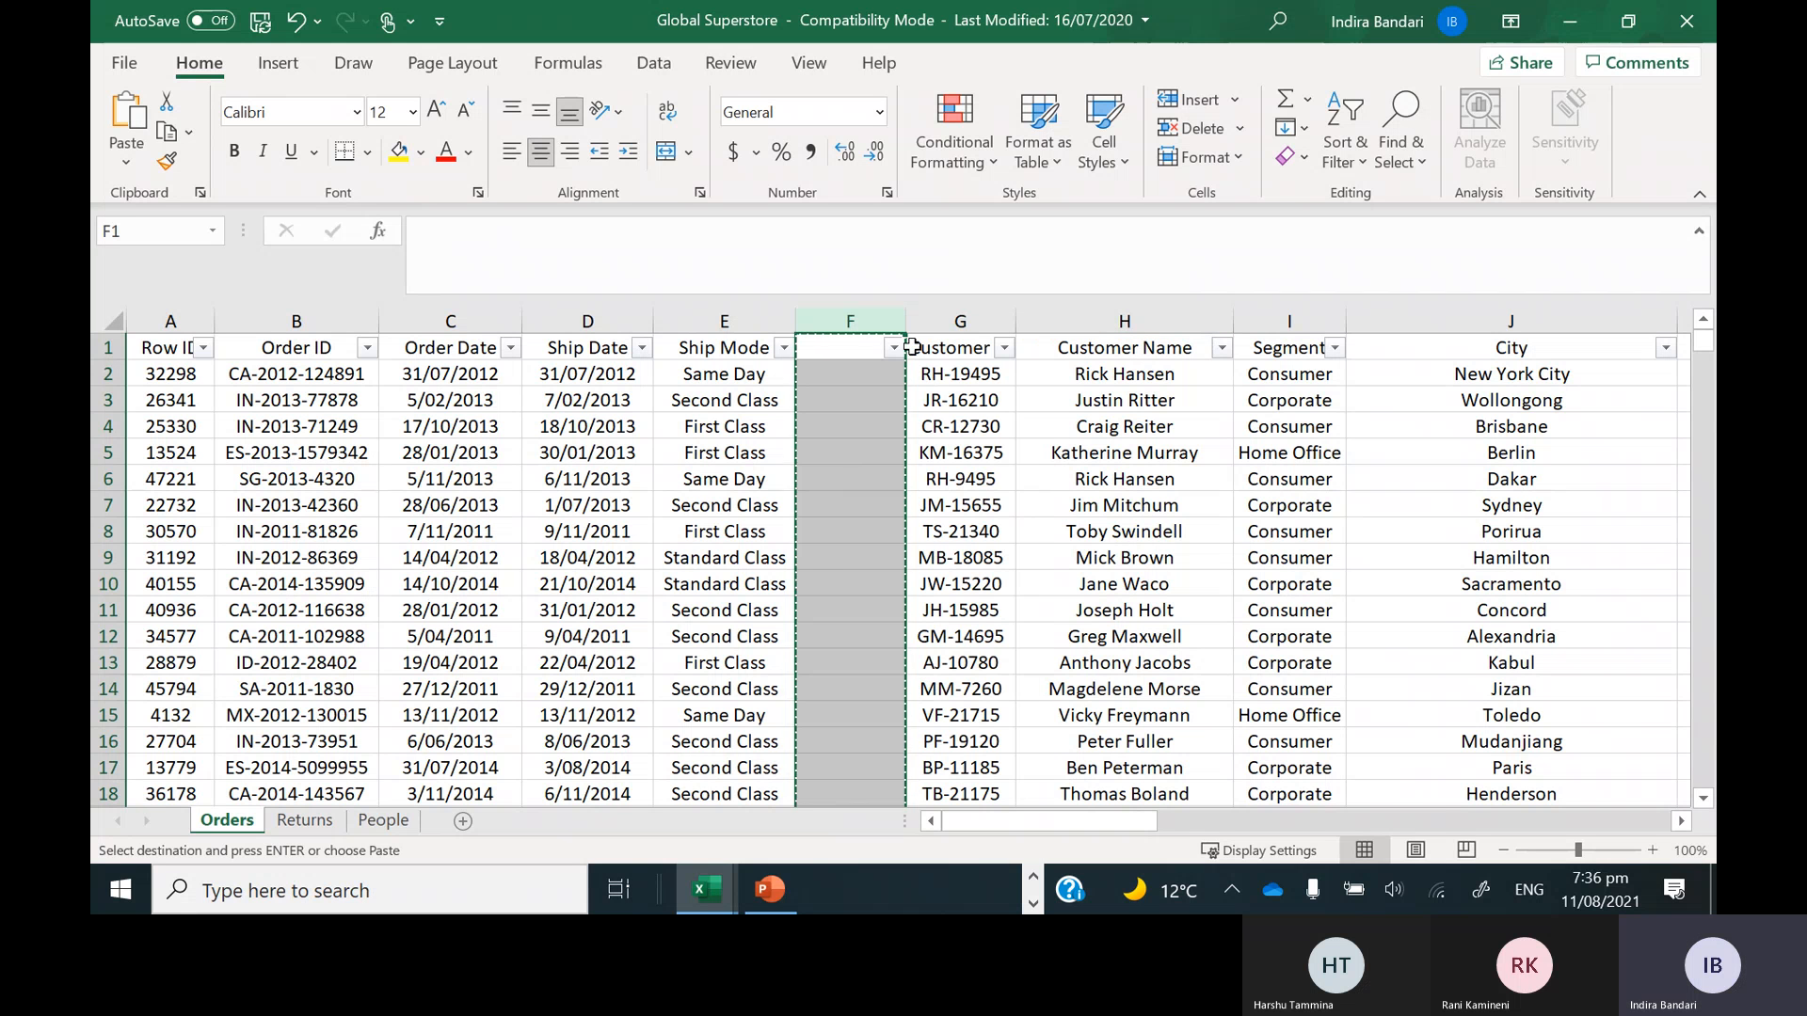
pyautogui.rightClick(1123, 321)
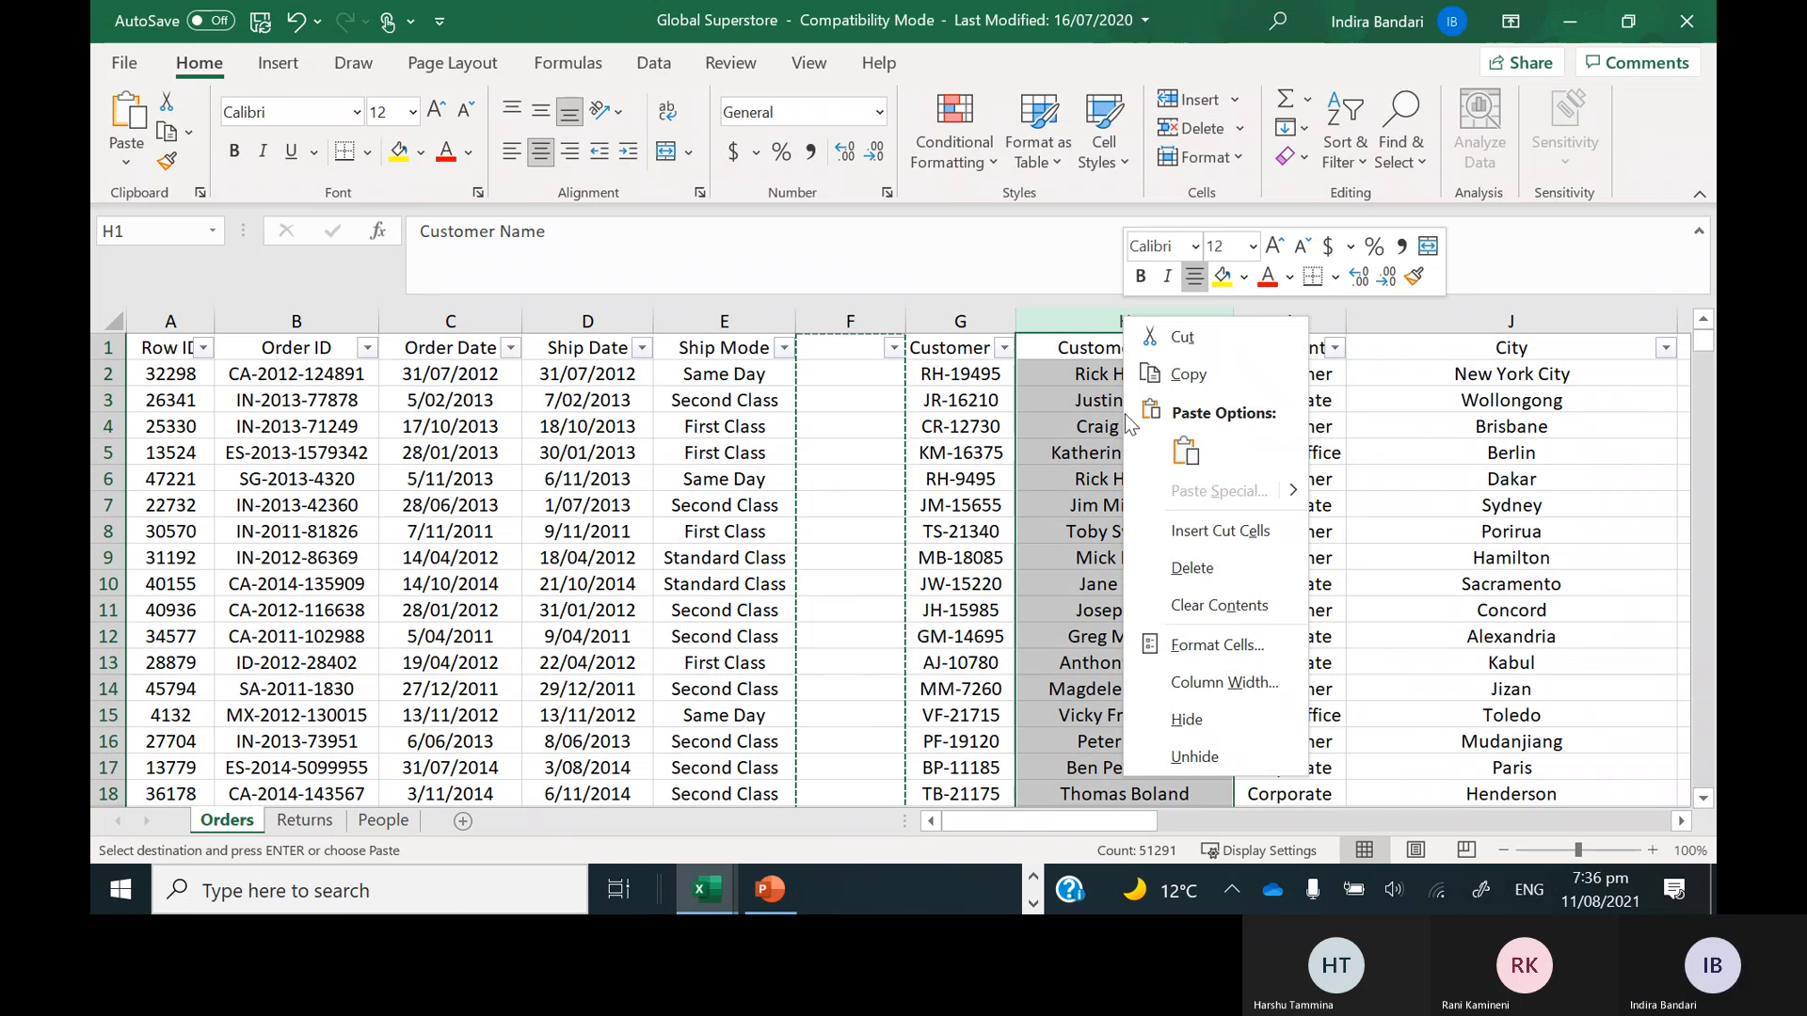
pyautogui.click(1176, 525)
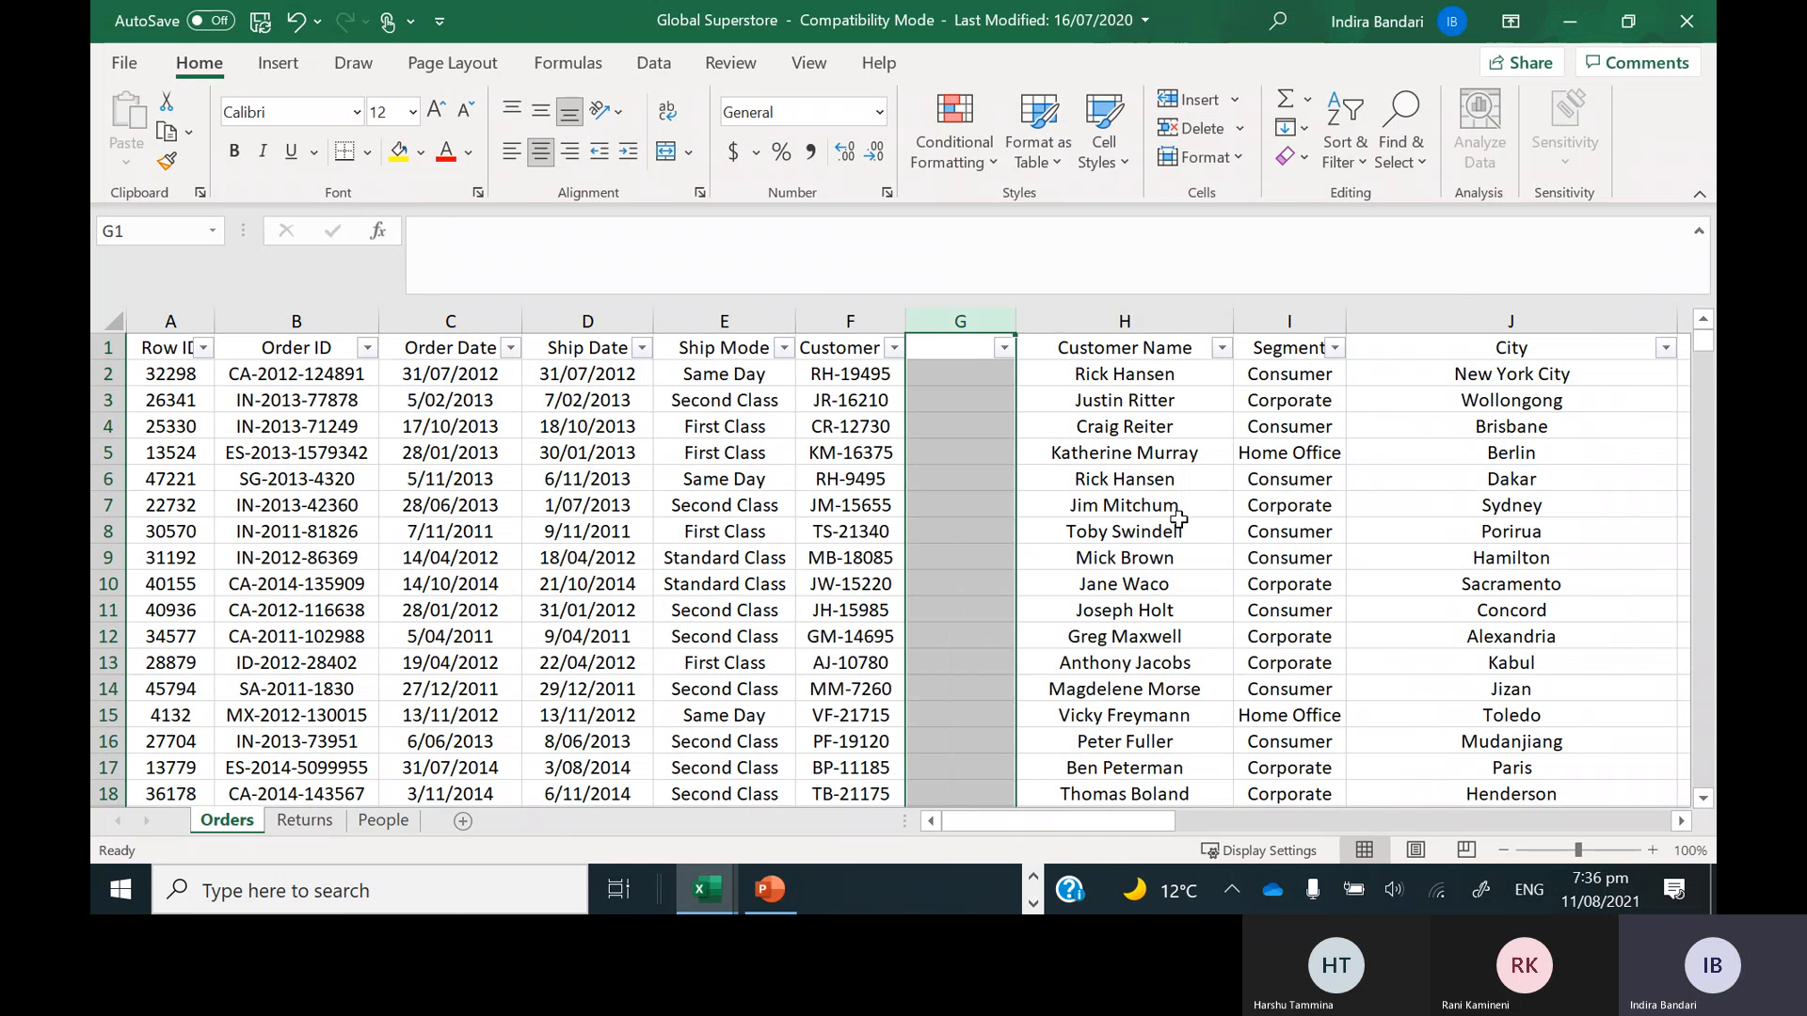
# Copy the entire blank column G beside Customer ID
pyautogui.click(965, 501)
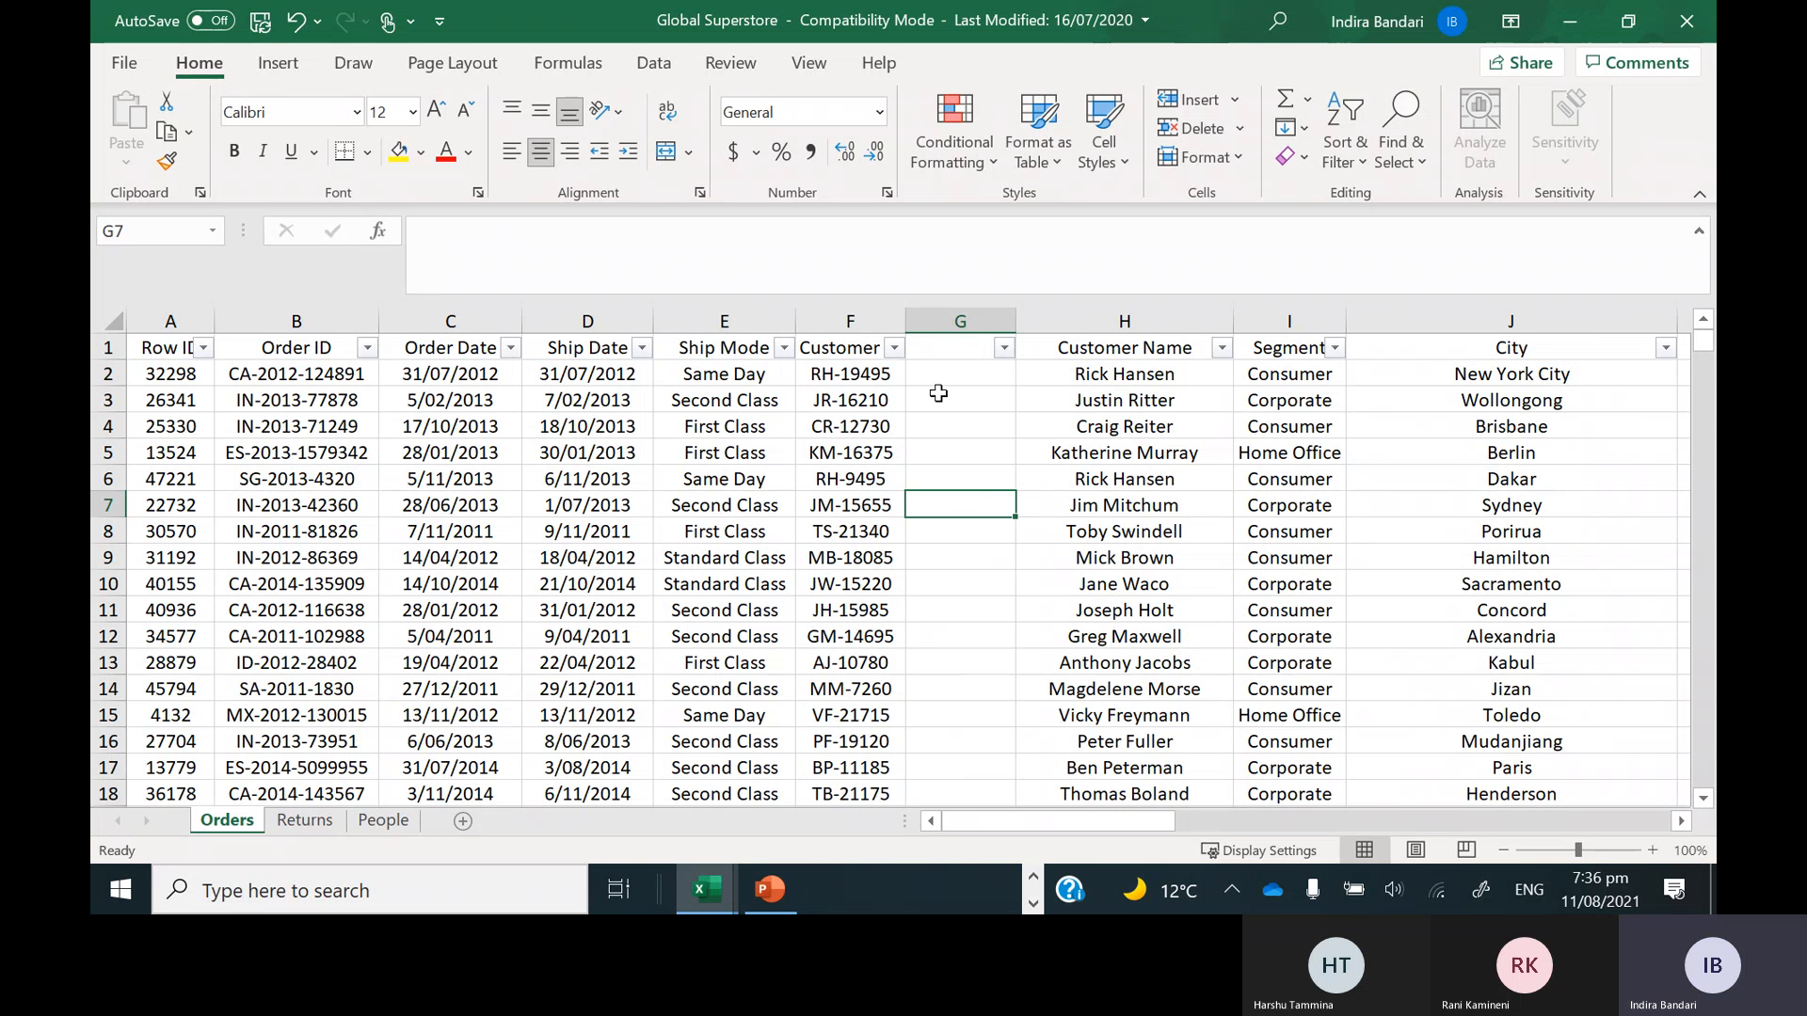
pyautogui.click(953, 320)
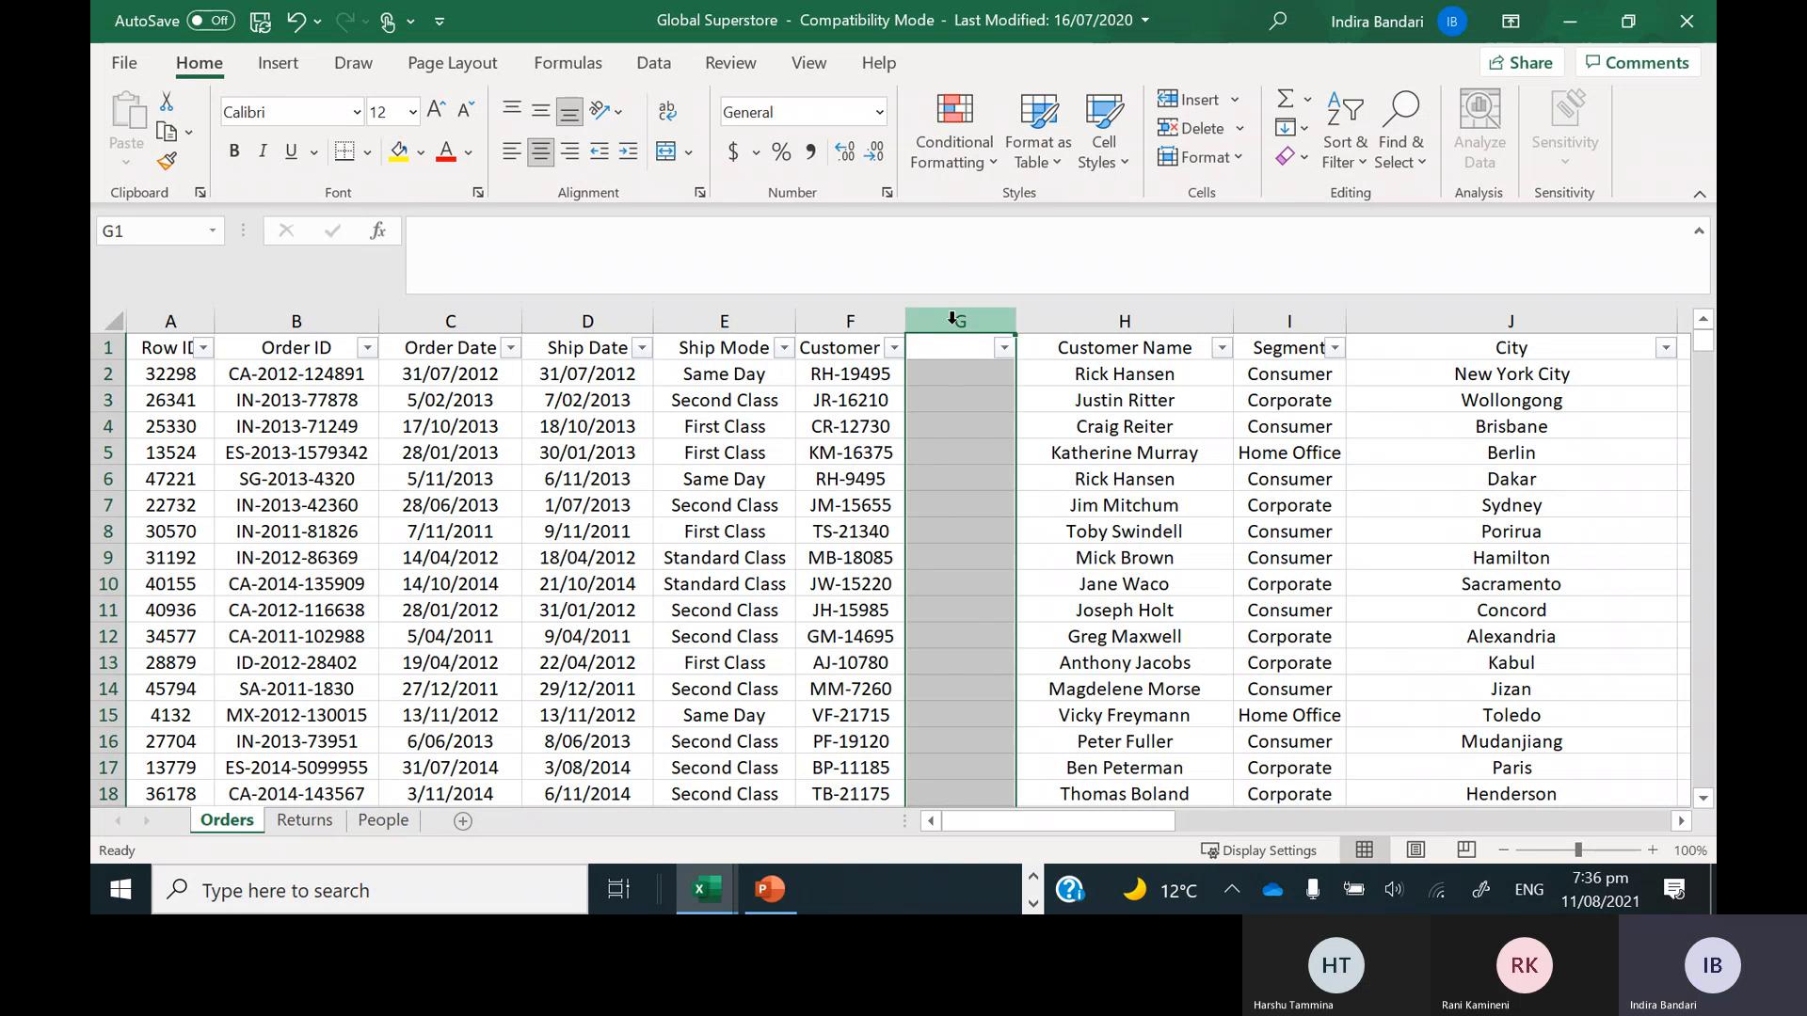
pyautogui.hotkey('ctrl', 'c')
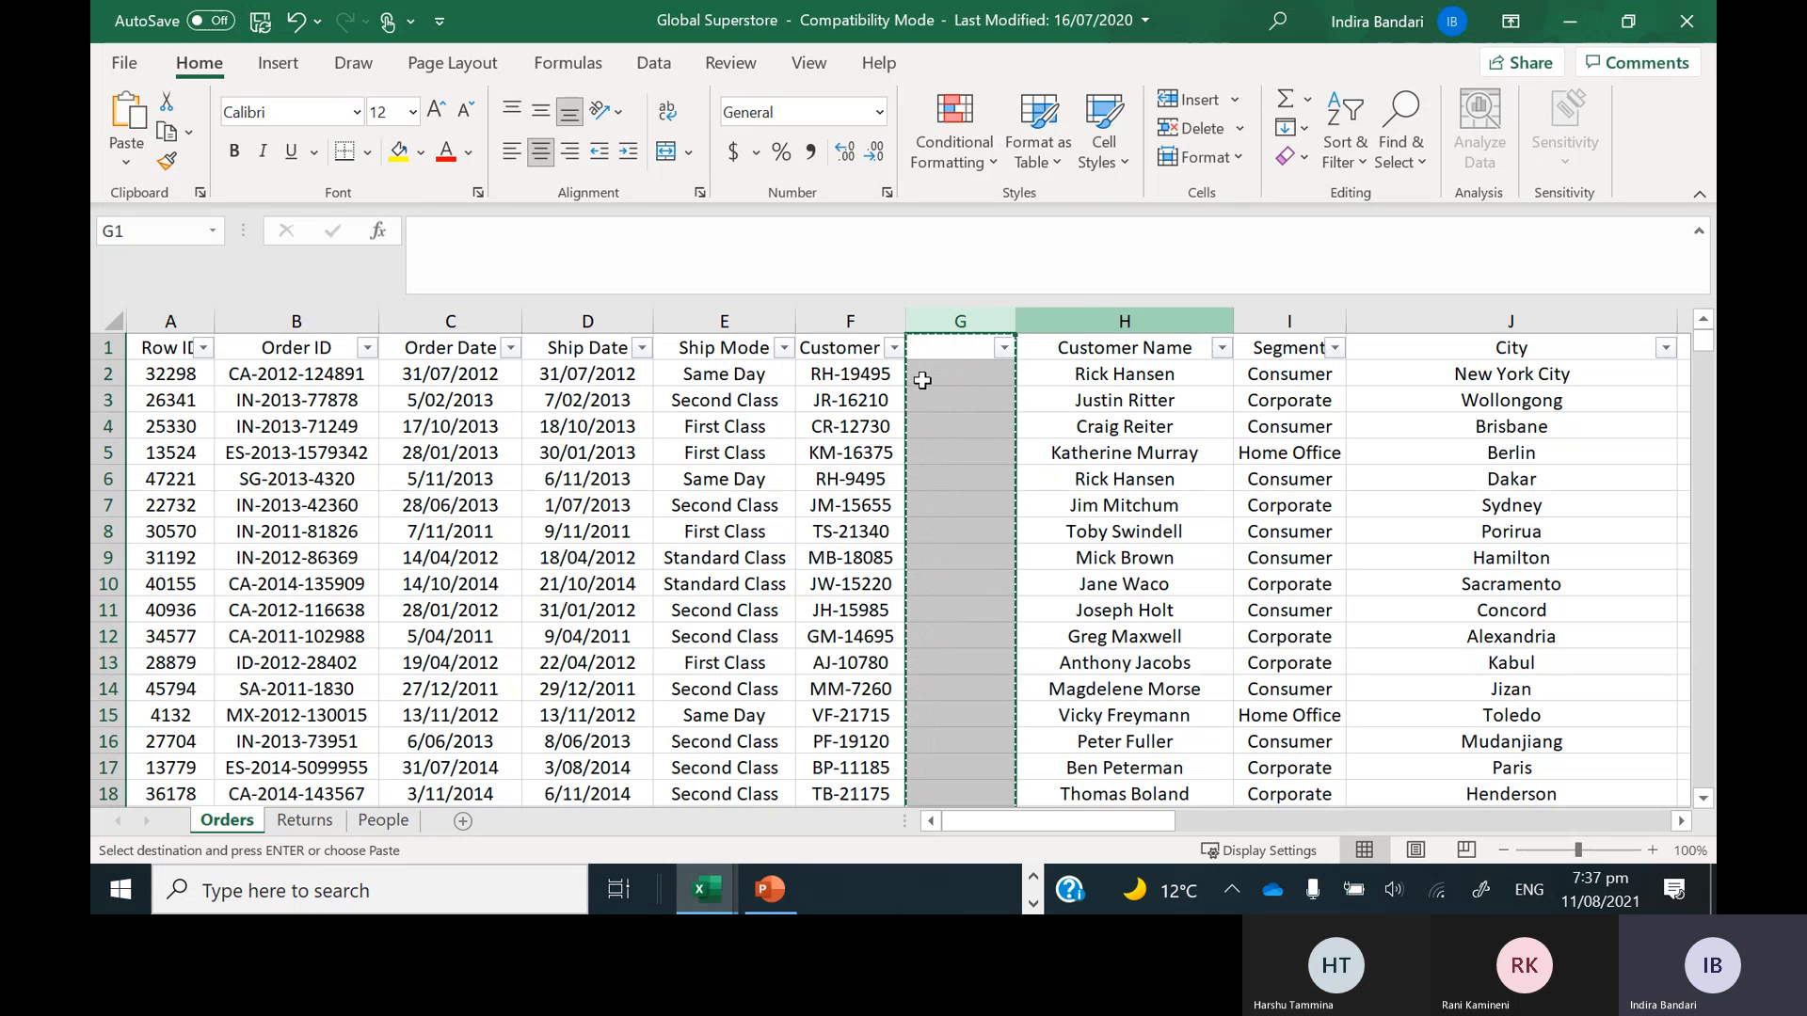
# Copy the Customer ID cells F3:F5, paste them starting at F6, and undo the paste
pyautogui.click(837, 403)
pyautogui.moveTo(837, 402); pyautogui.dragTo(847, 453)
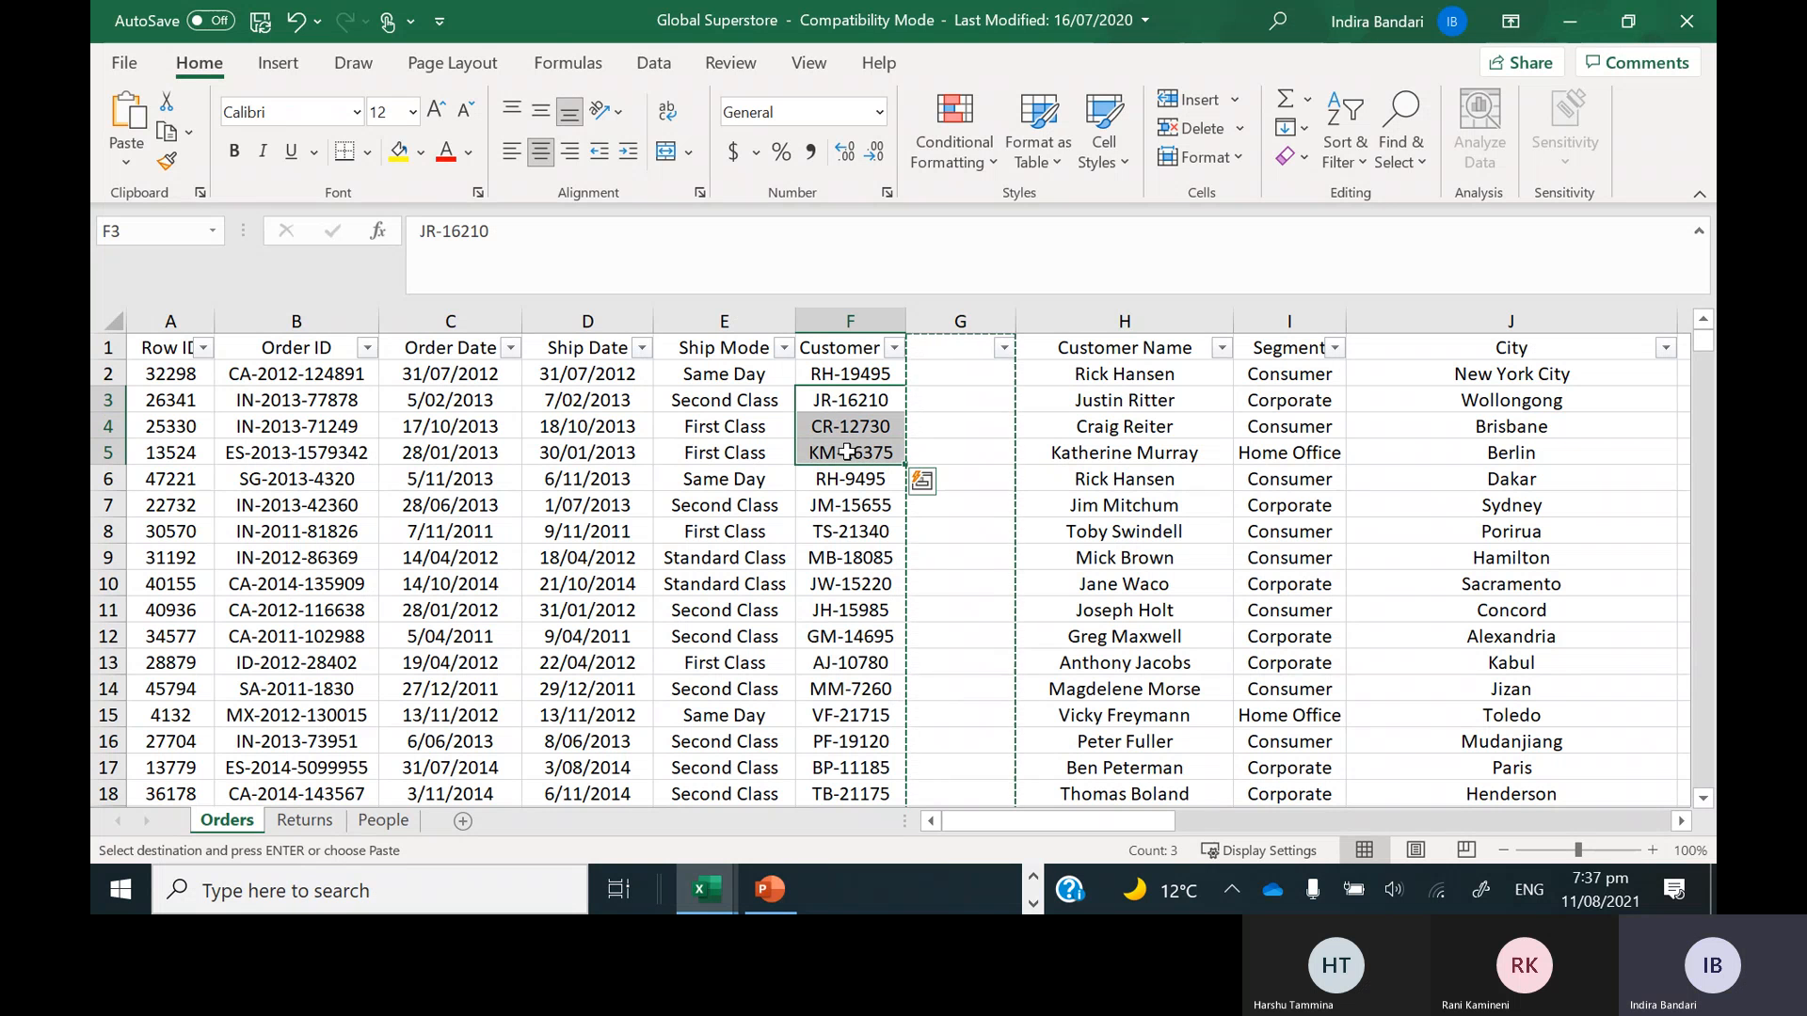
pyautogui.hotkey('ctrl', 'c')
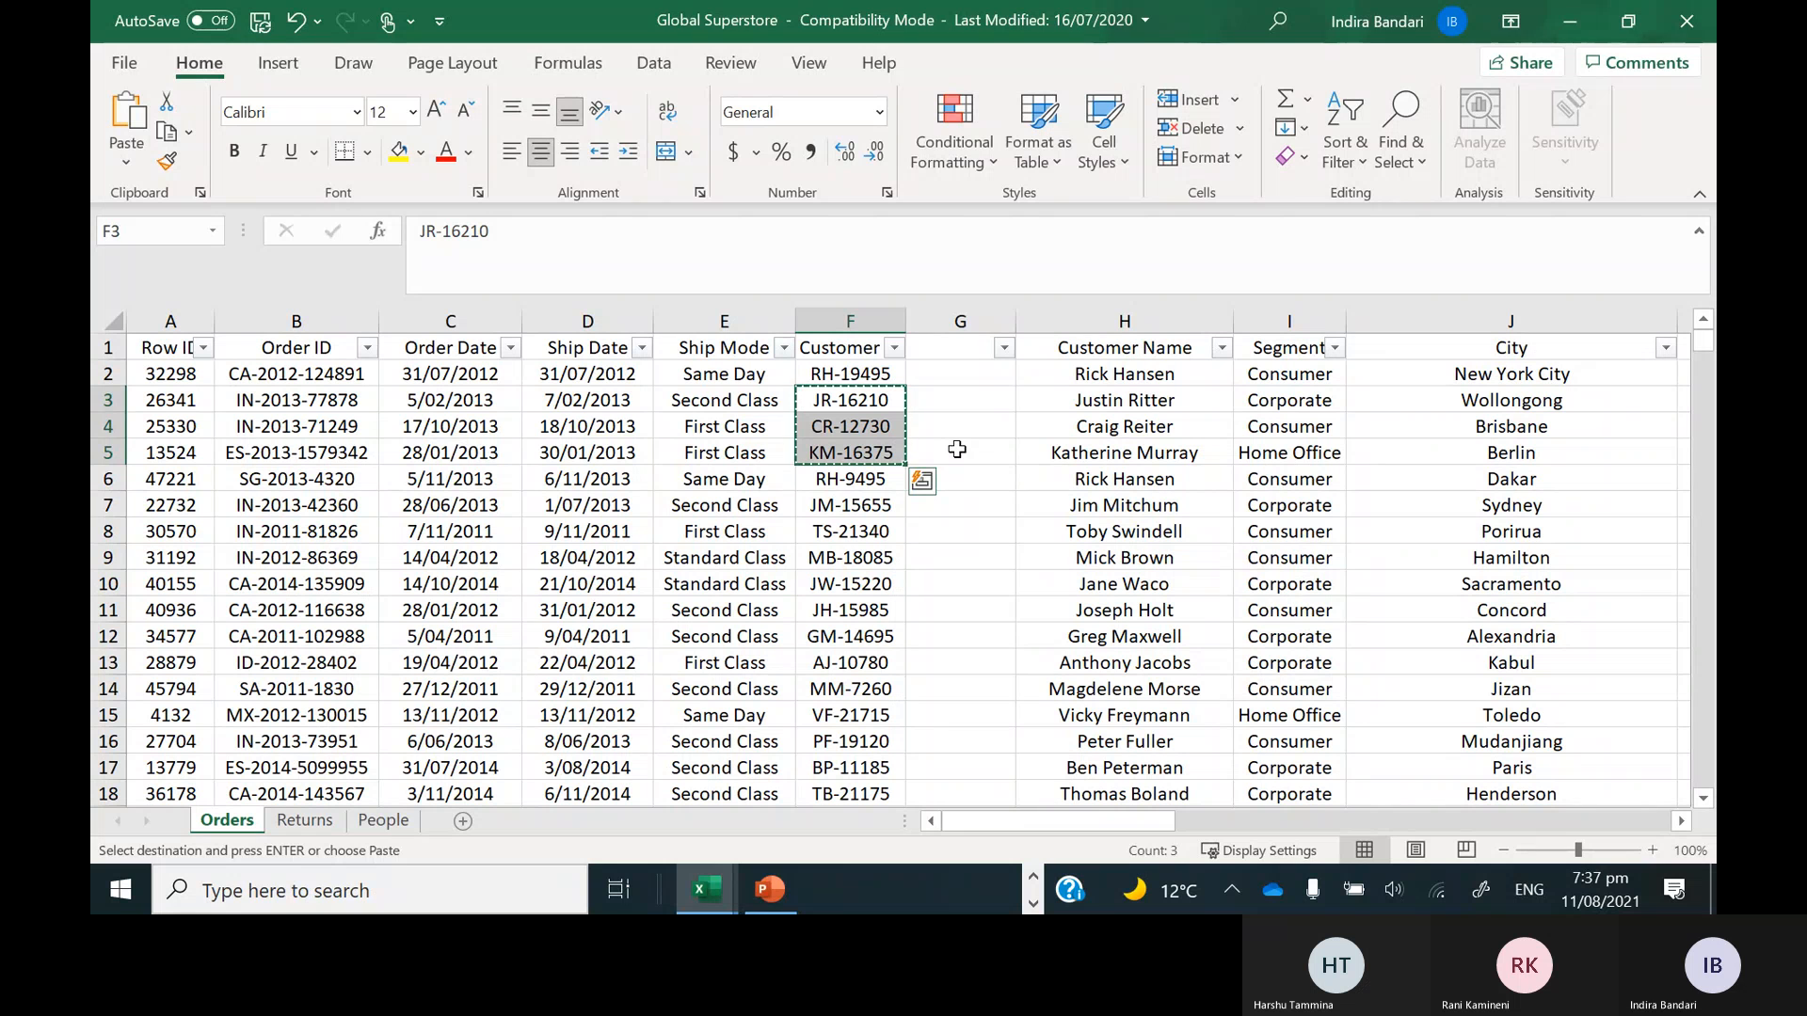
pyautogui.click(832, 477)
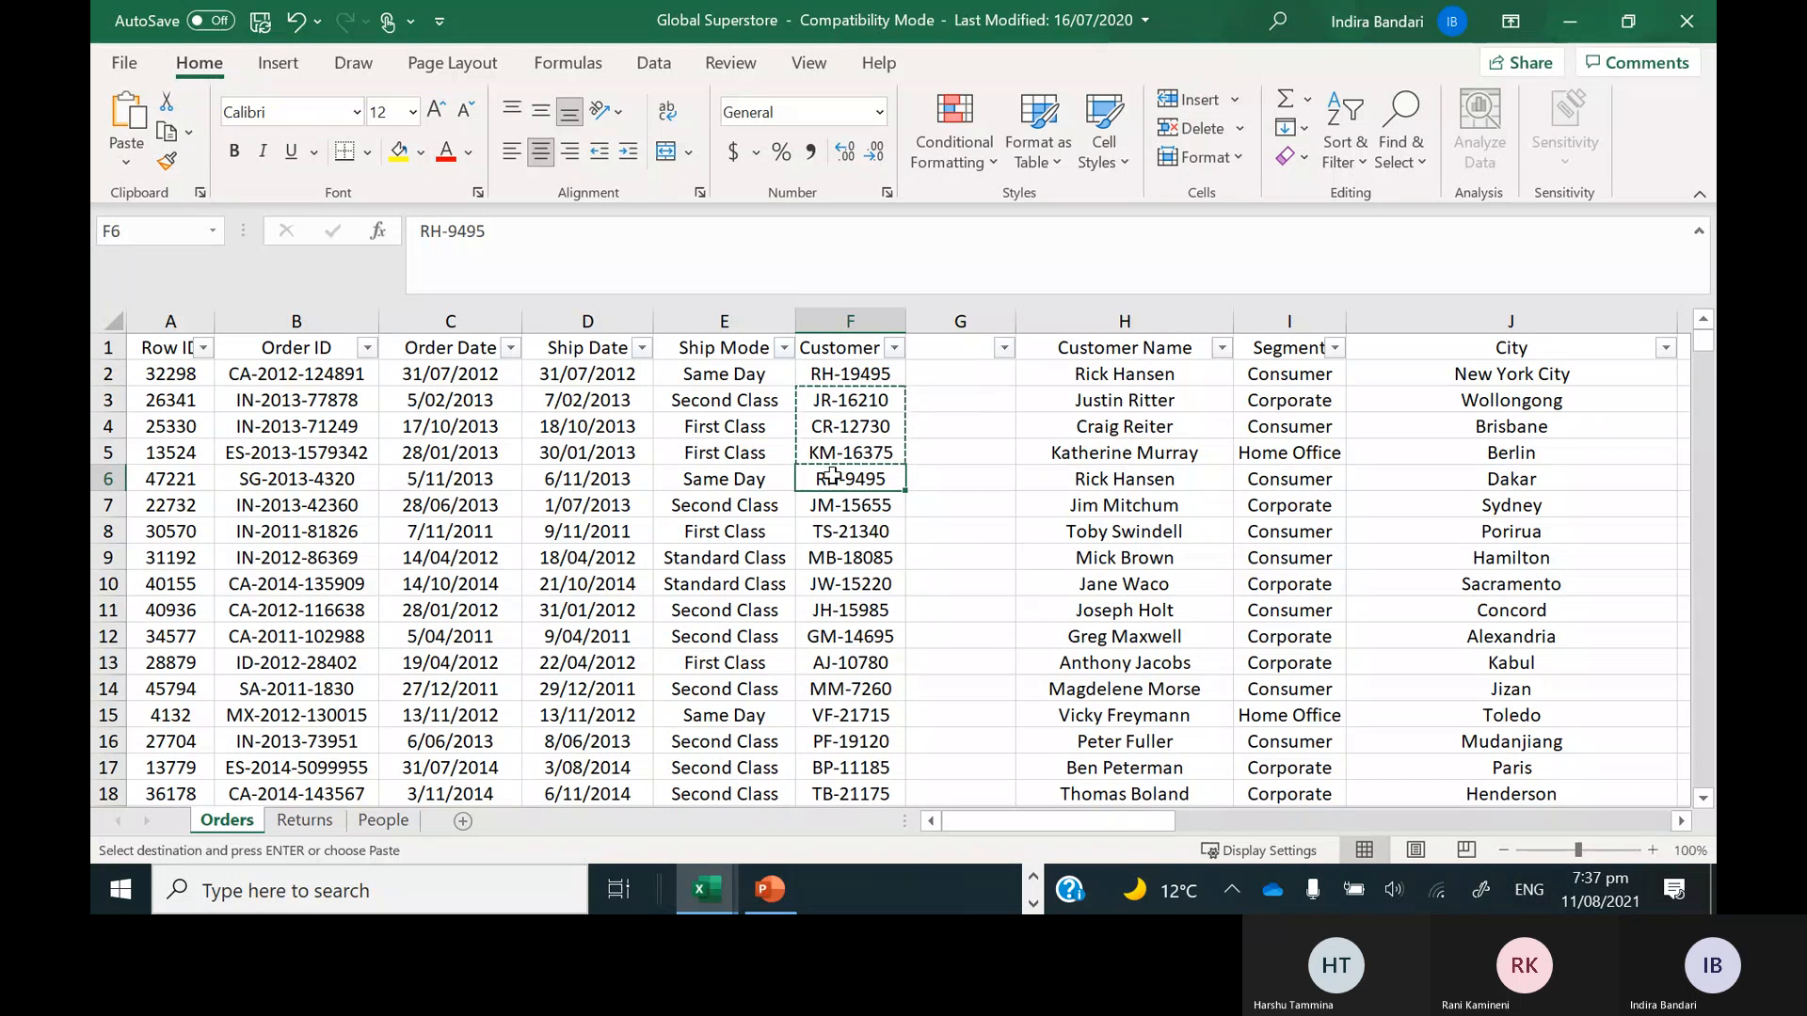
pyautogui.hotkey('ctrl', 'v')
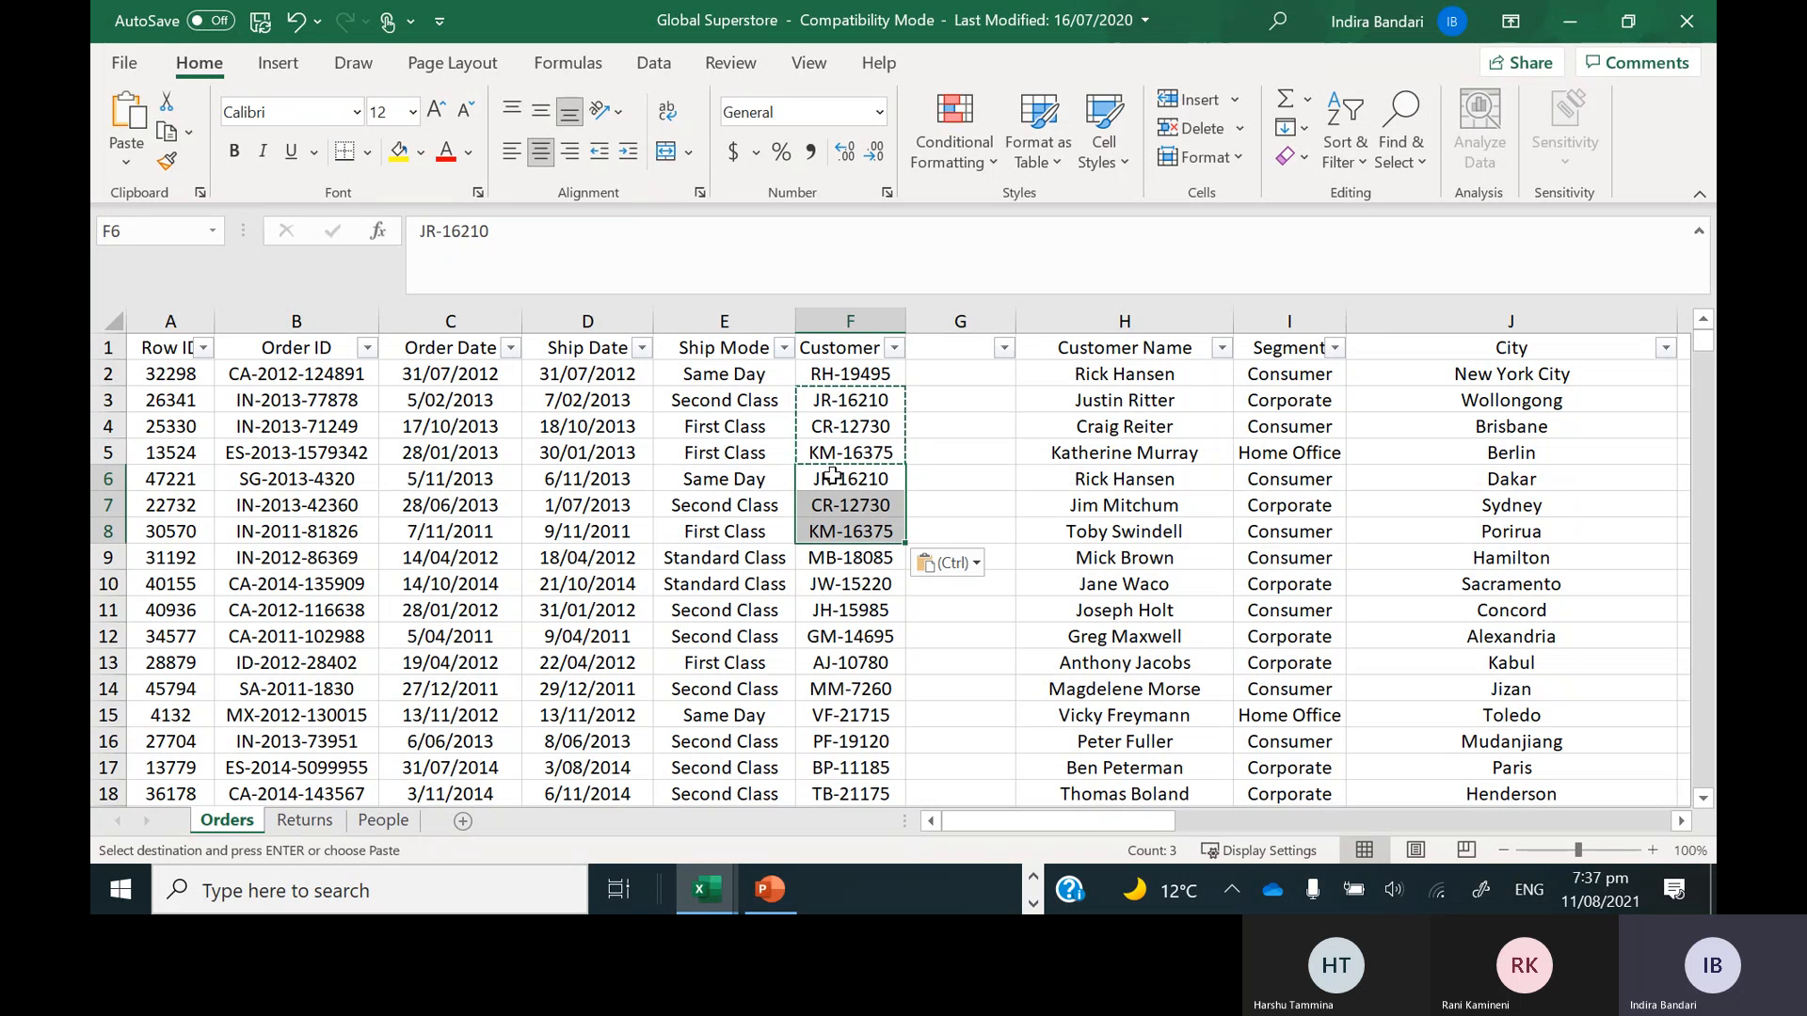
pyautogui.hotkey('ctrl', 'z')
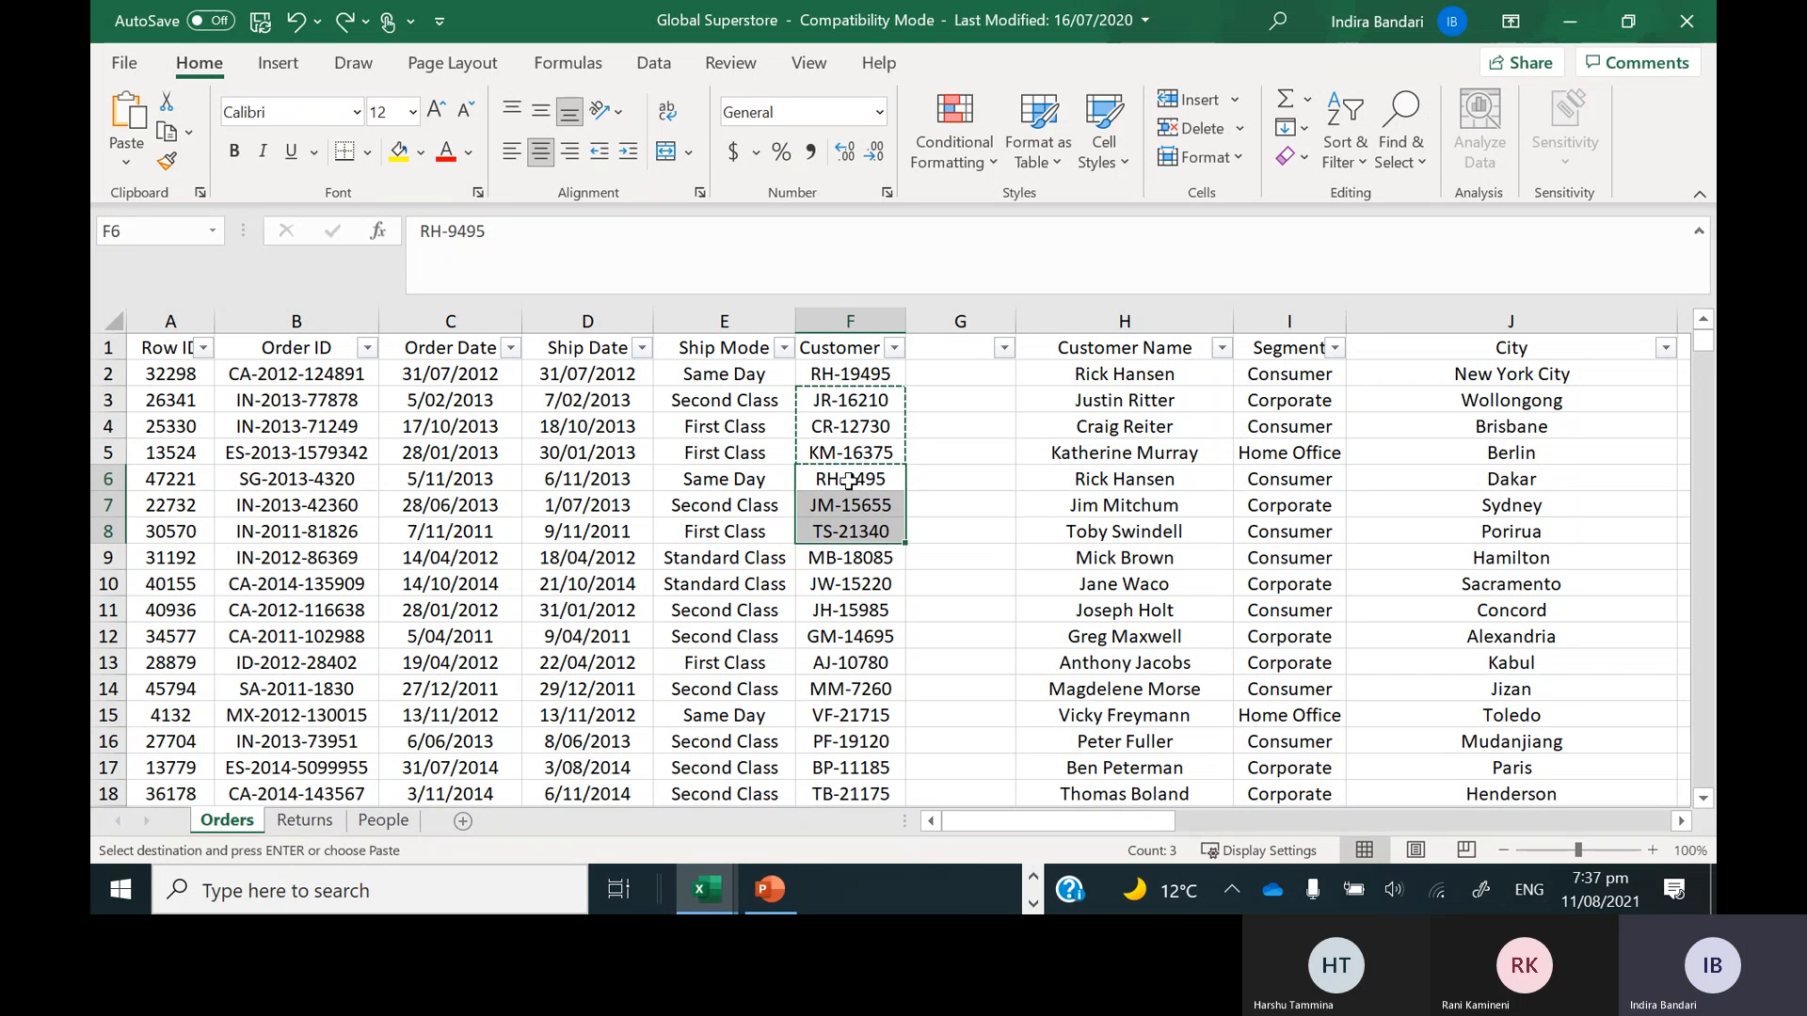
pyautogui.click(847, 480)
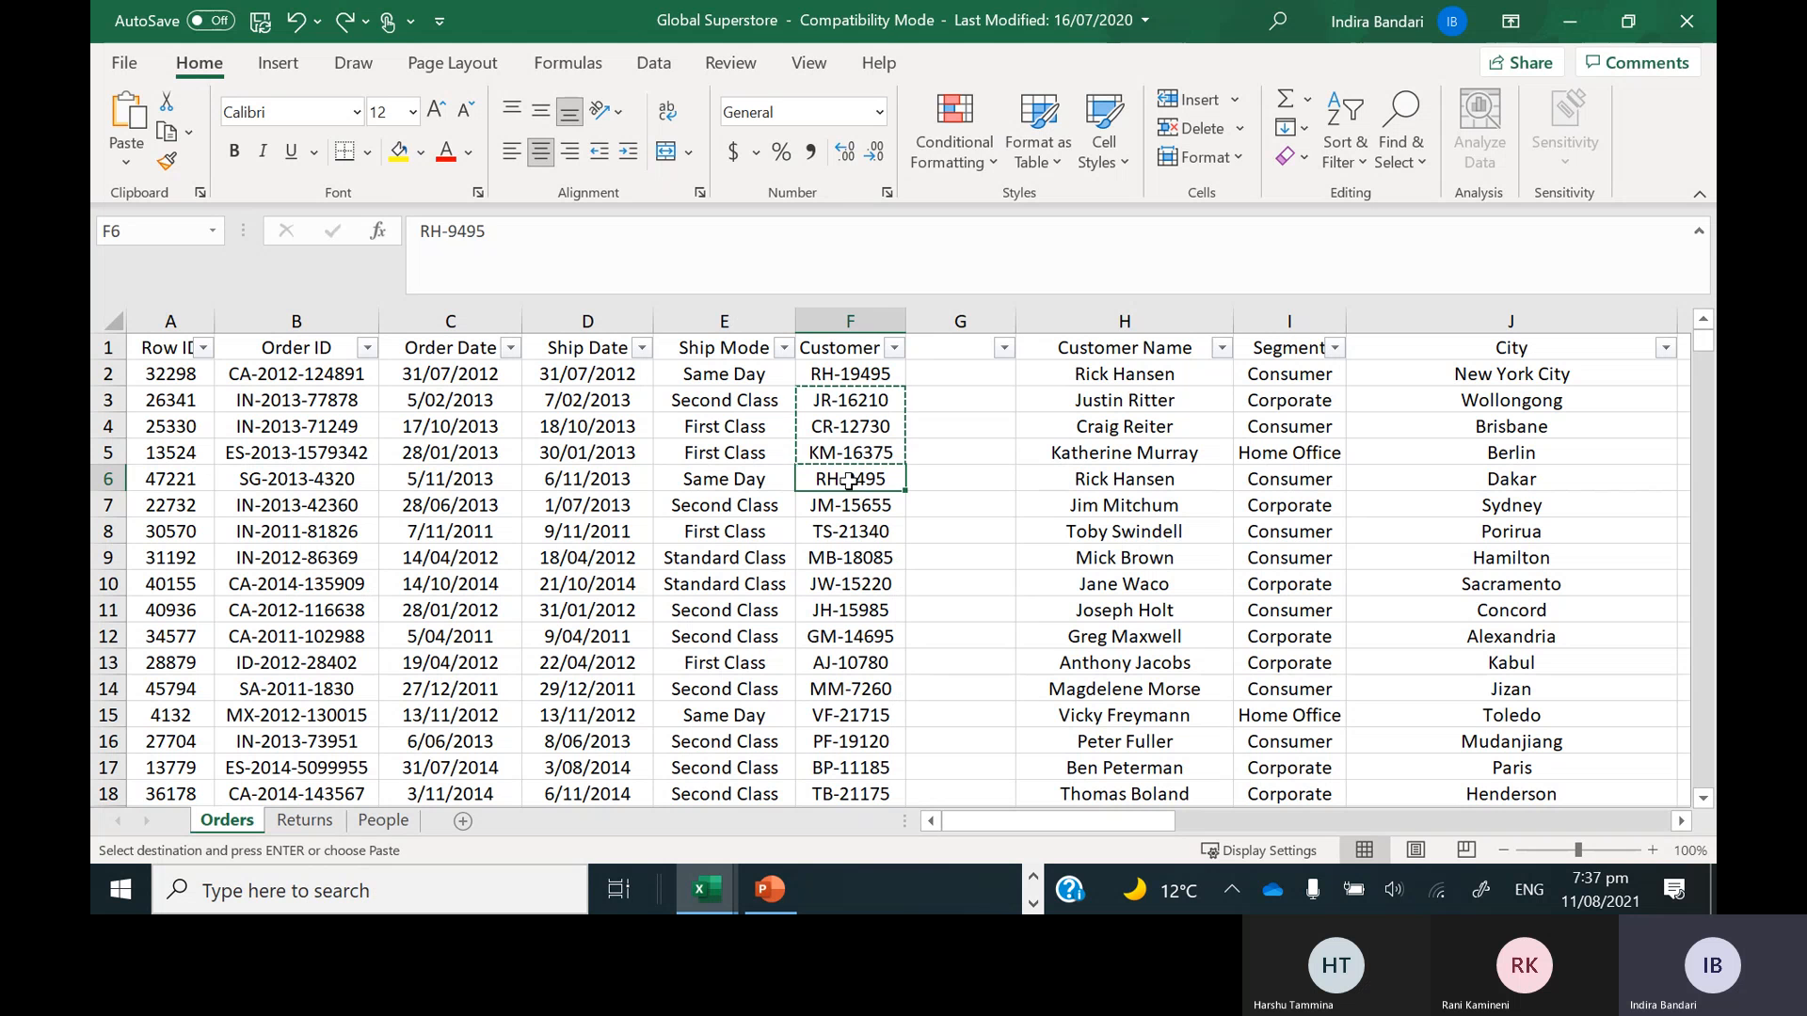
pyautogui.press('Down')
pyautogui.press('Right')
# Delete cells F3:F5 with the Shift cells left option, and undo the deletion
pyautogui.moveTo(839, 403); pyautogui.dragTo(835, 445)
pyautogui.rightClick(837, 450)
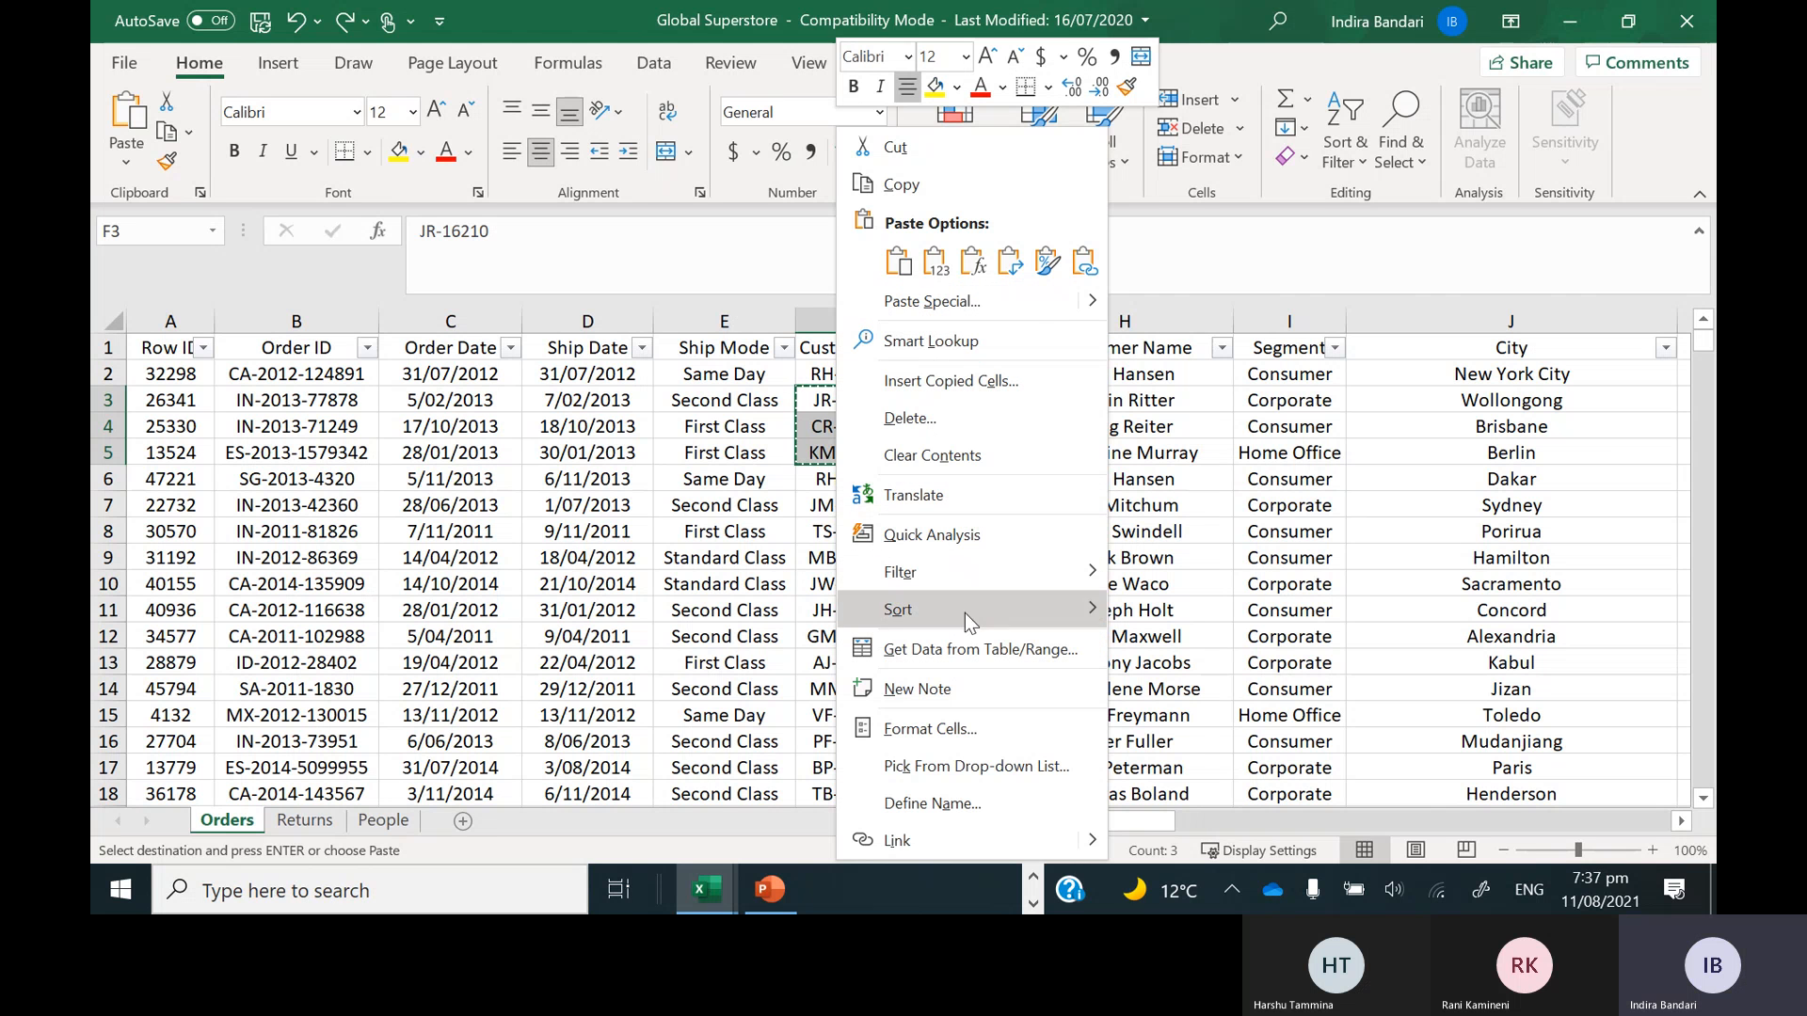
pyautogui.click(928, 419)
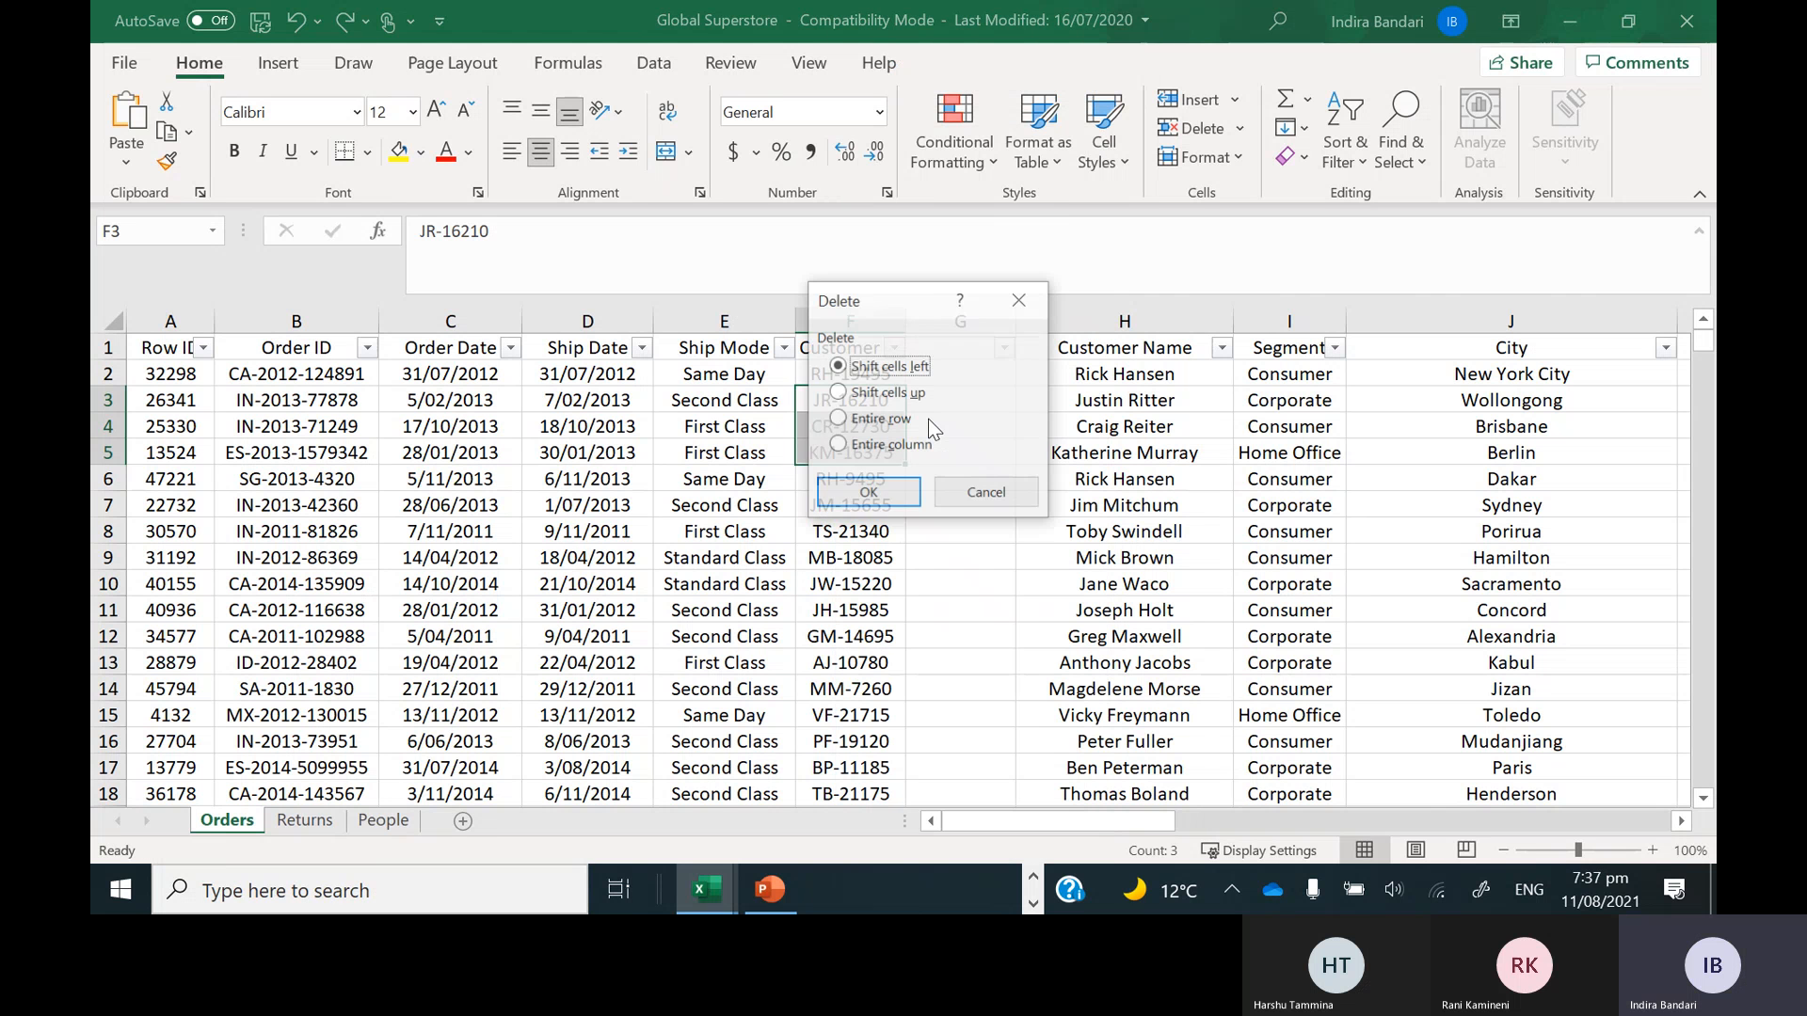
pyautogui.moveTo(889, 299); pyautogui.dragTo(1153, 323)
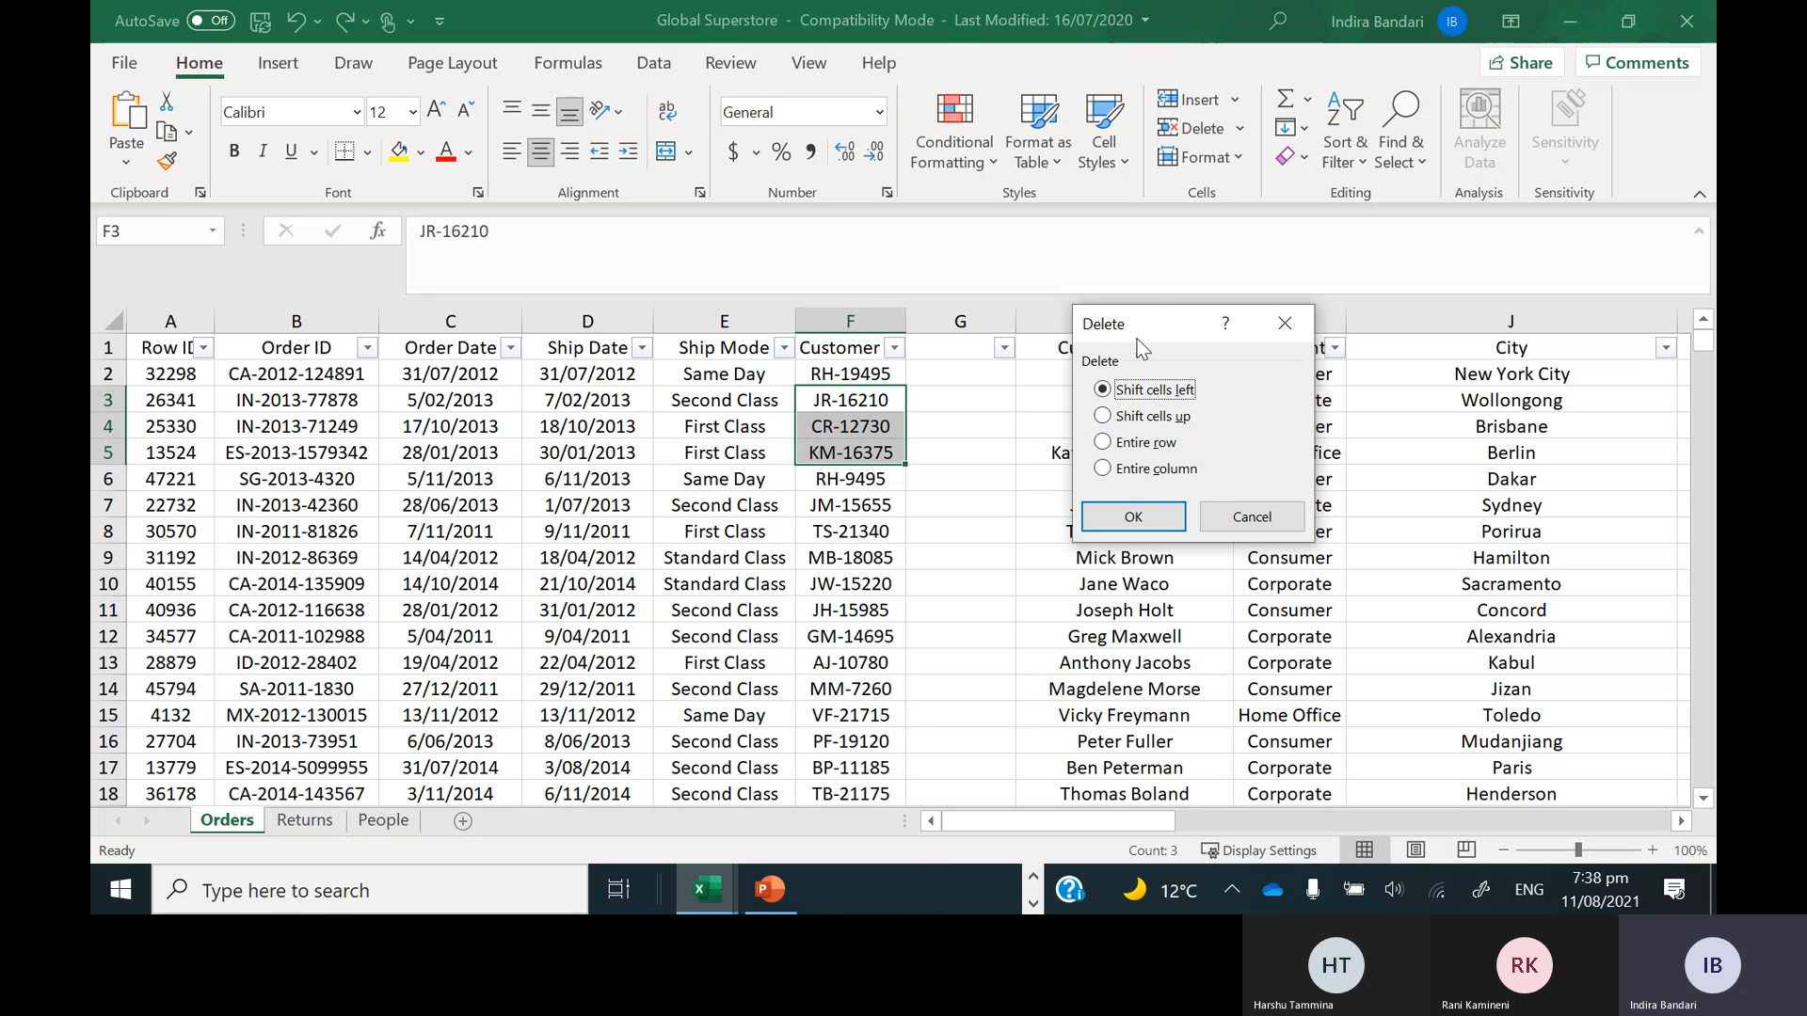
pyautogui.moveTo(1150, 320); pyautogui.dragTo(1367, 487)
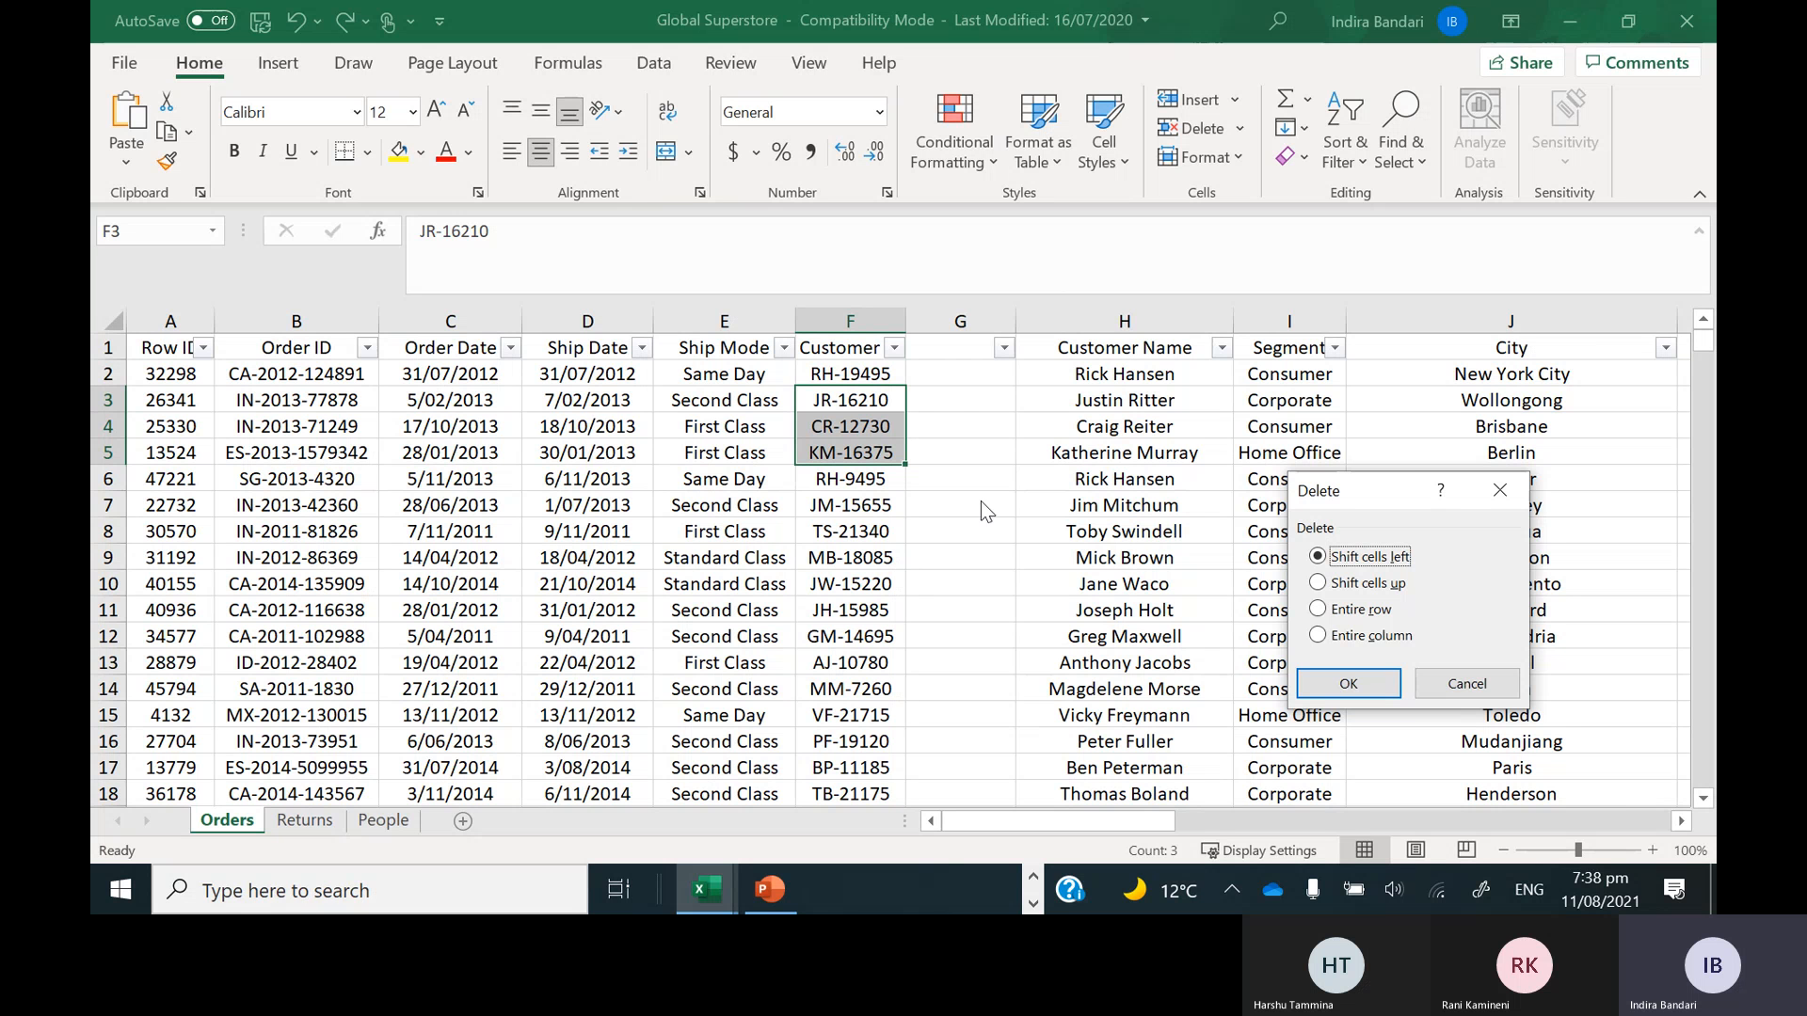
pyautogui.click(1340, 687)
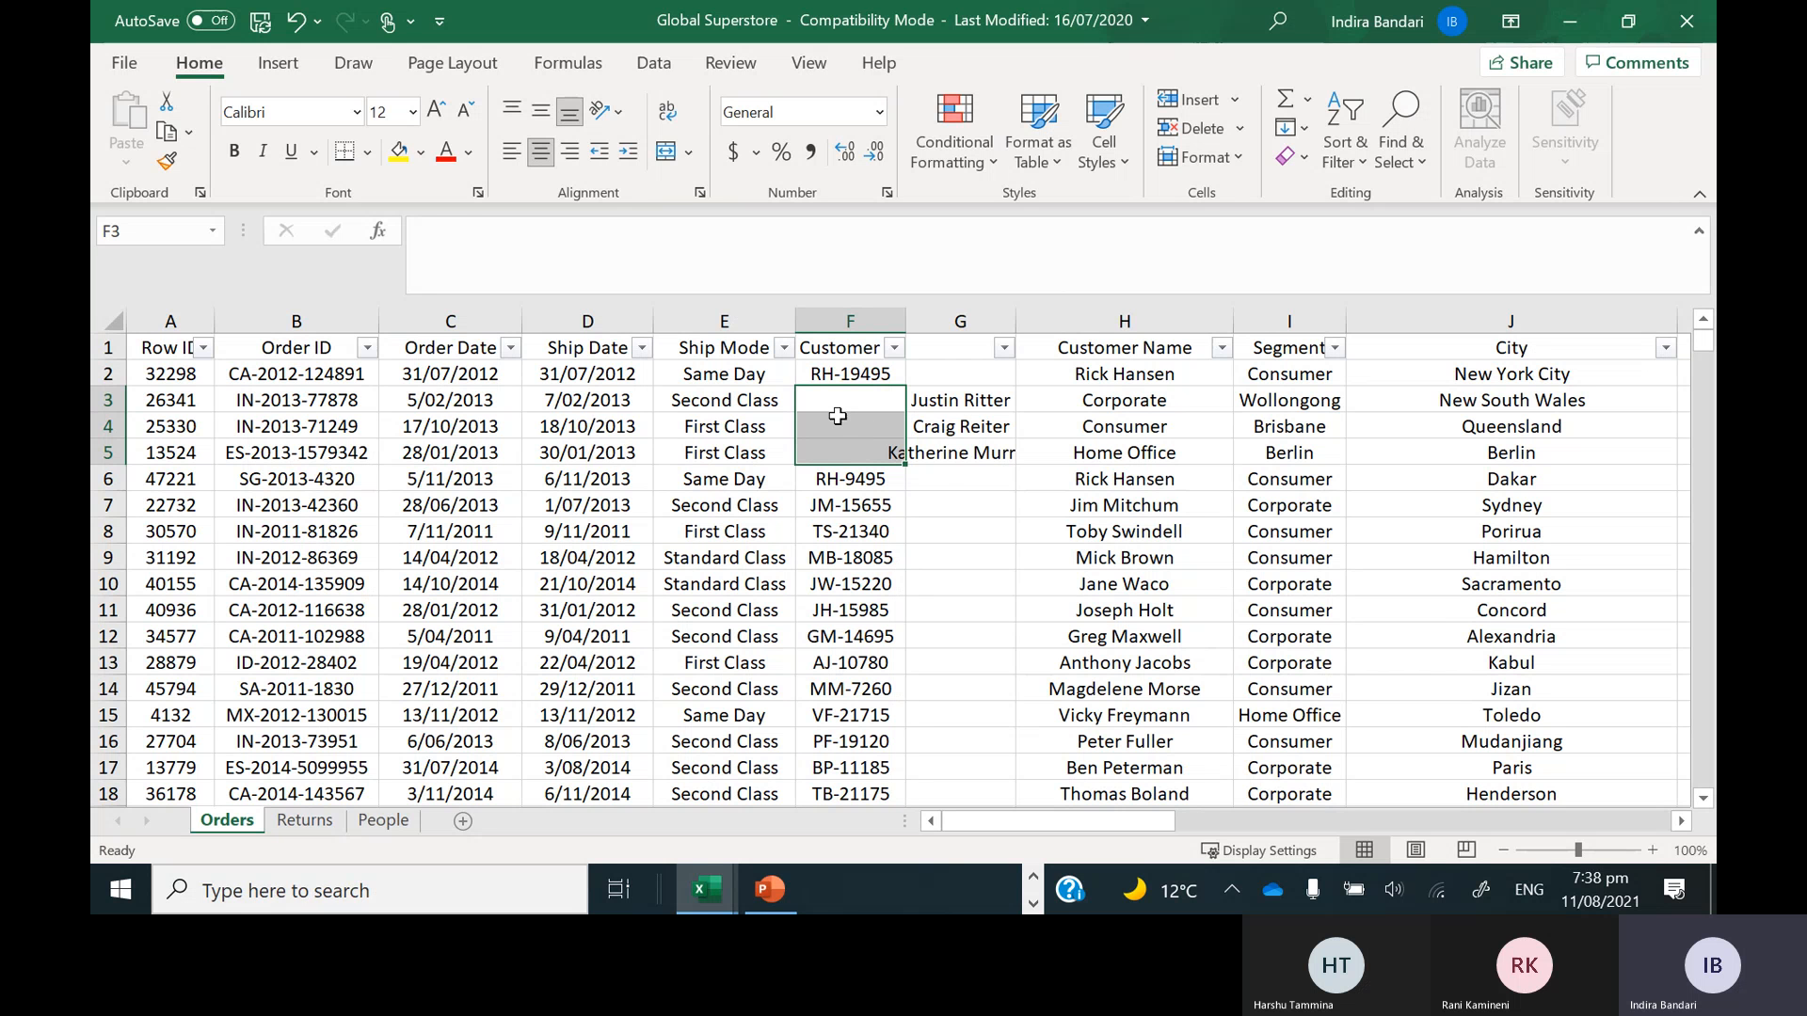
pyautogui.hotkey('ctrl', 'z')
# Clear the contents of the Customer ID cells F3:F5 without shifting the surrounding cells
pyautogui.hotkey('ctrl', 'c')
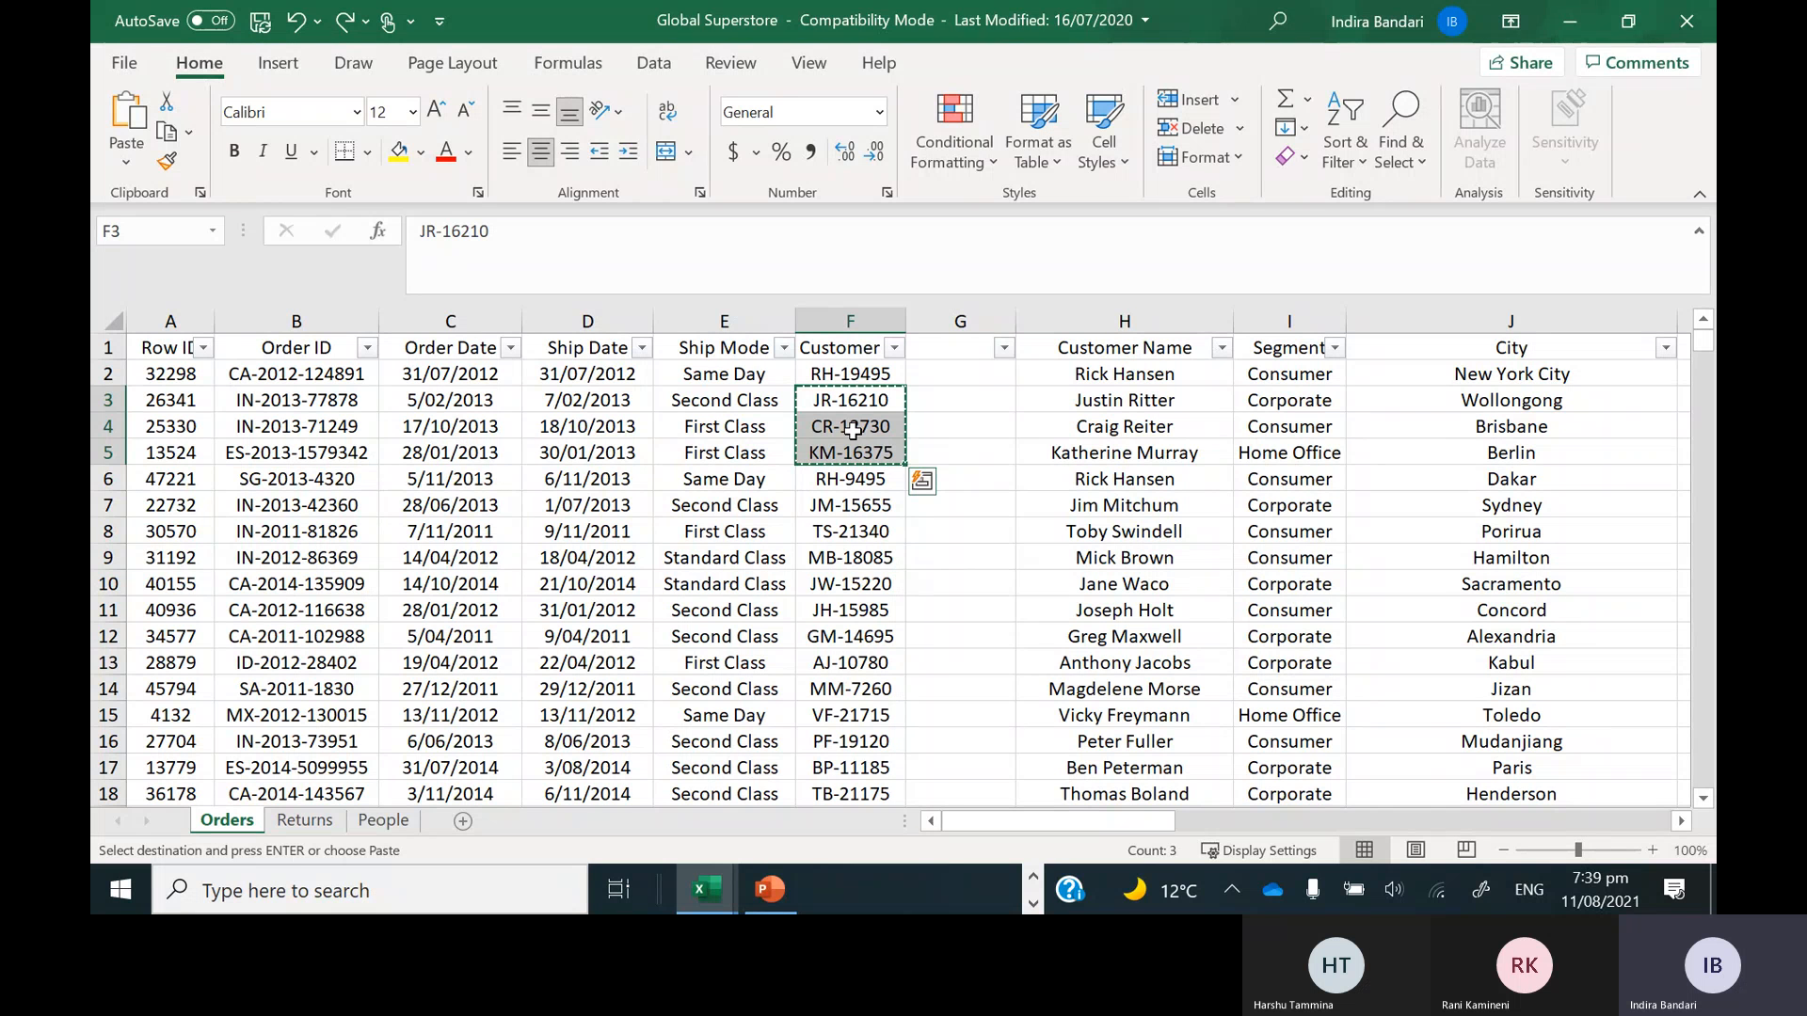
pyautogui.click(947, 374)
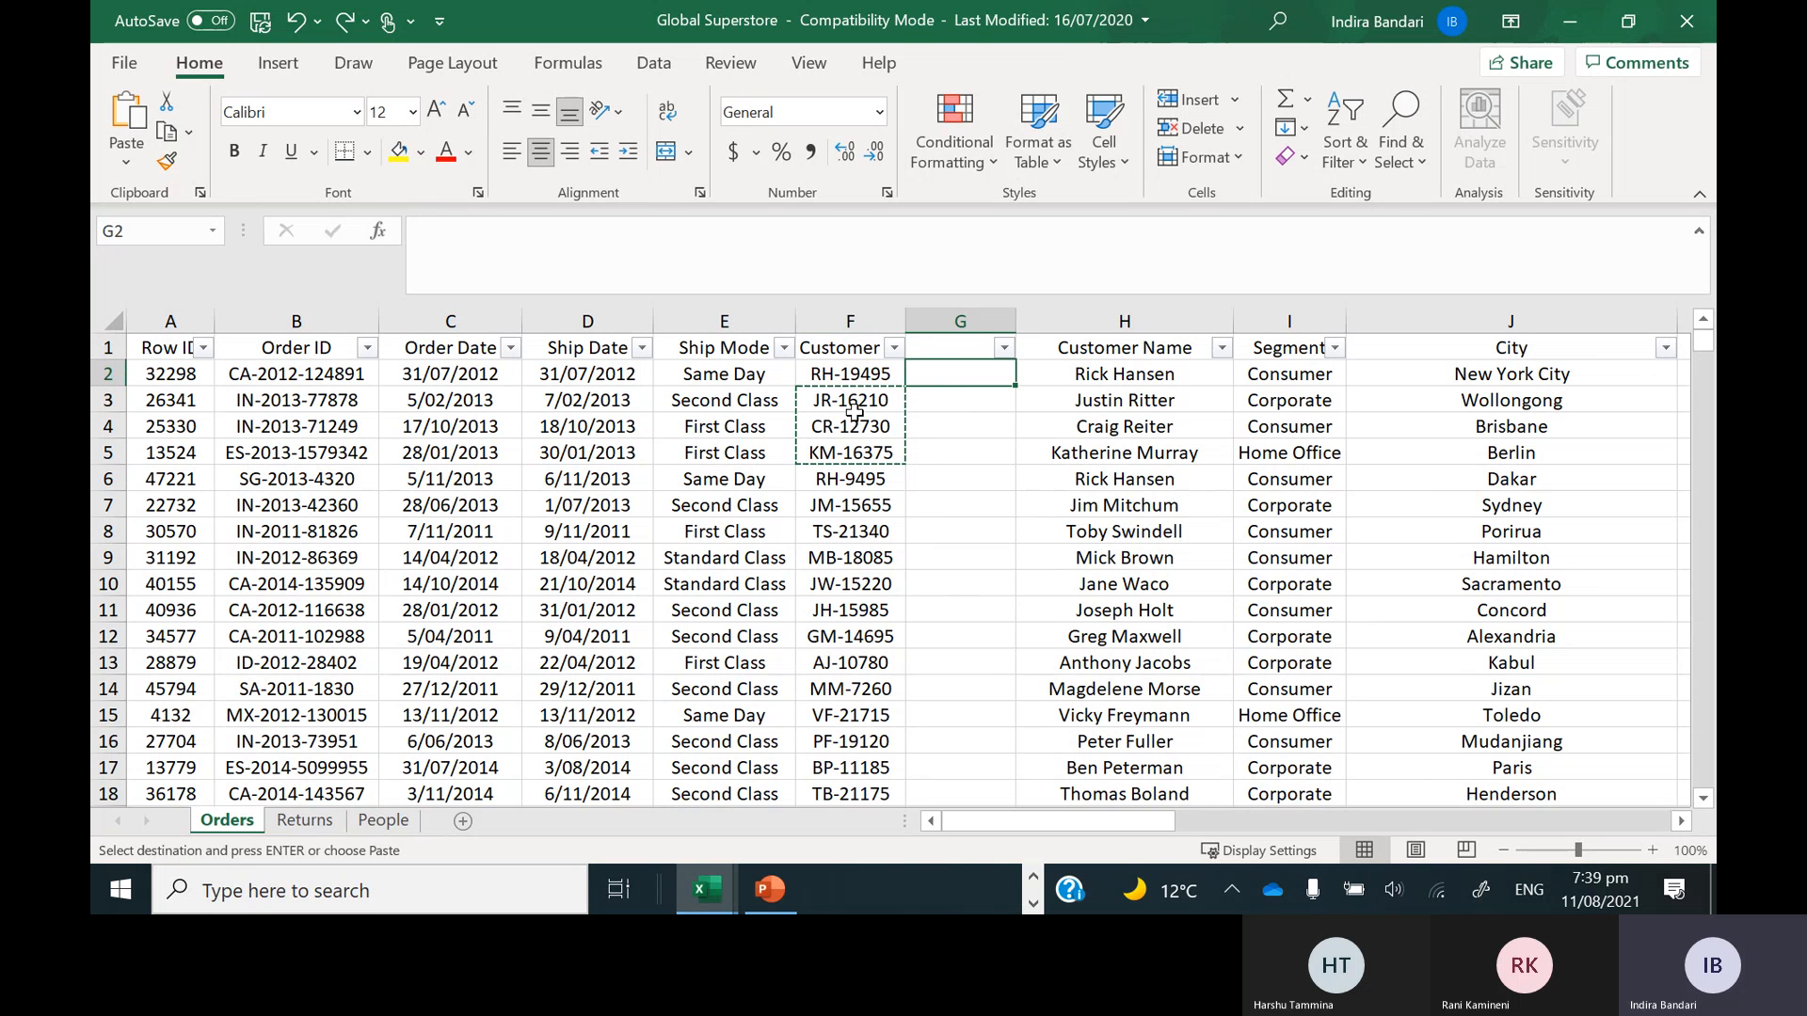
pyautogui.moveTo(854, 412); pyautogui.dragTo(849, 454)
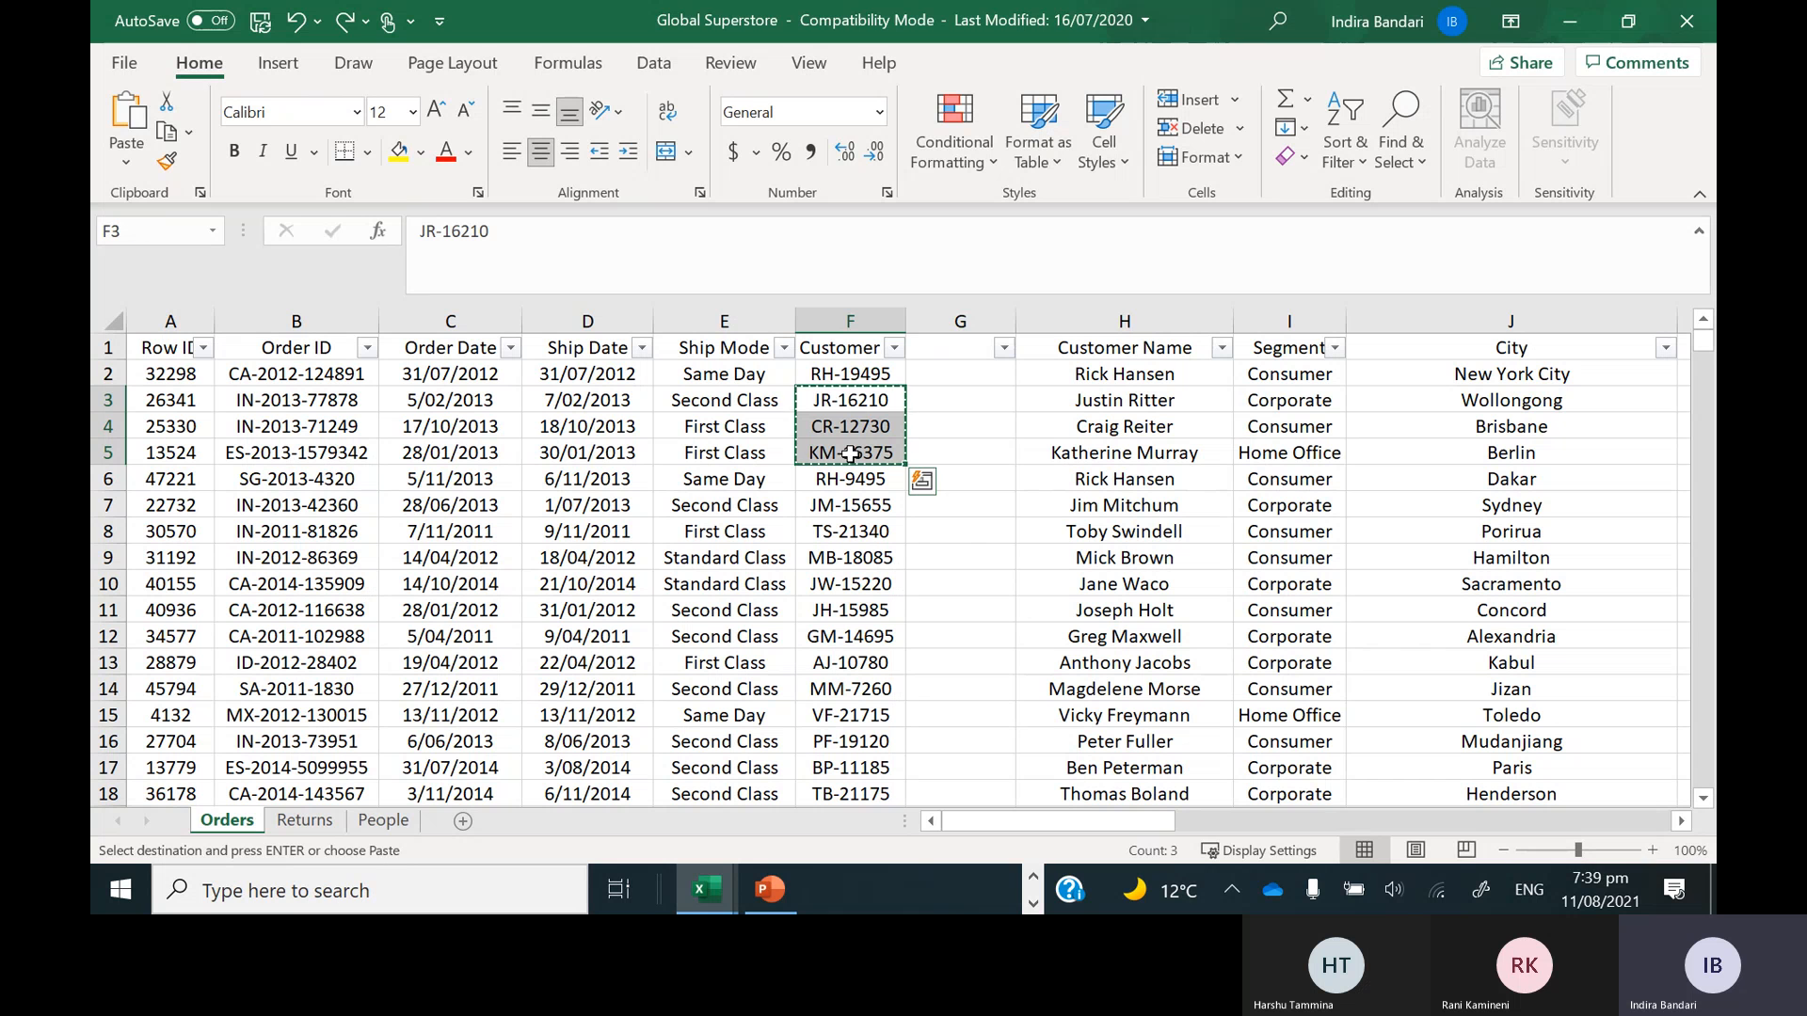
pyautogui.press('Delete')
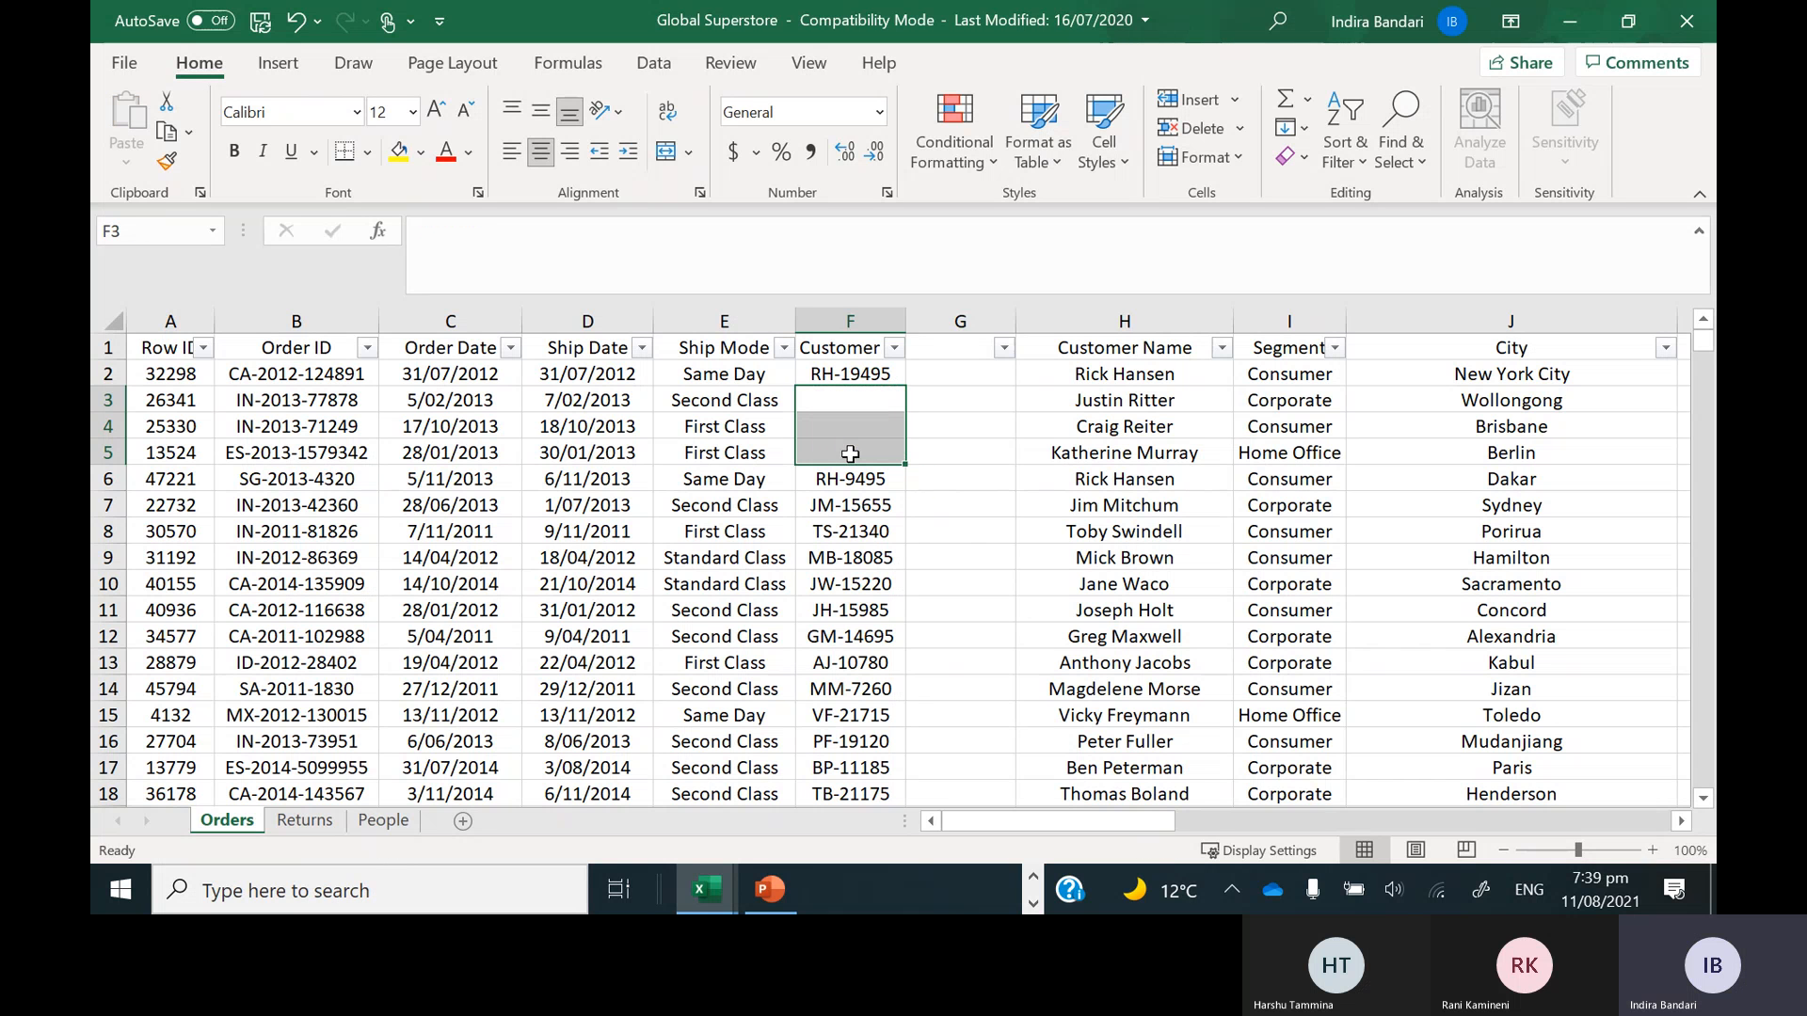
# Undo the clearing of the Customer ID cells F3:F5 and review the Delete options for them without deleting
pyautogui.hotkey('ctrl', 'z')
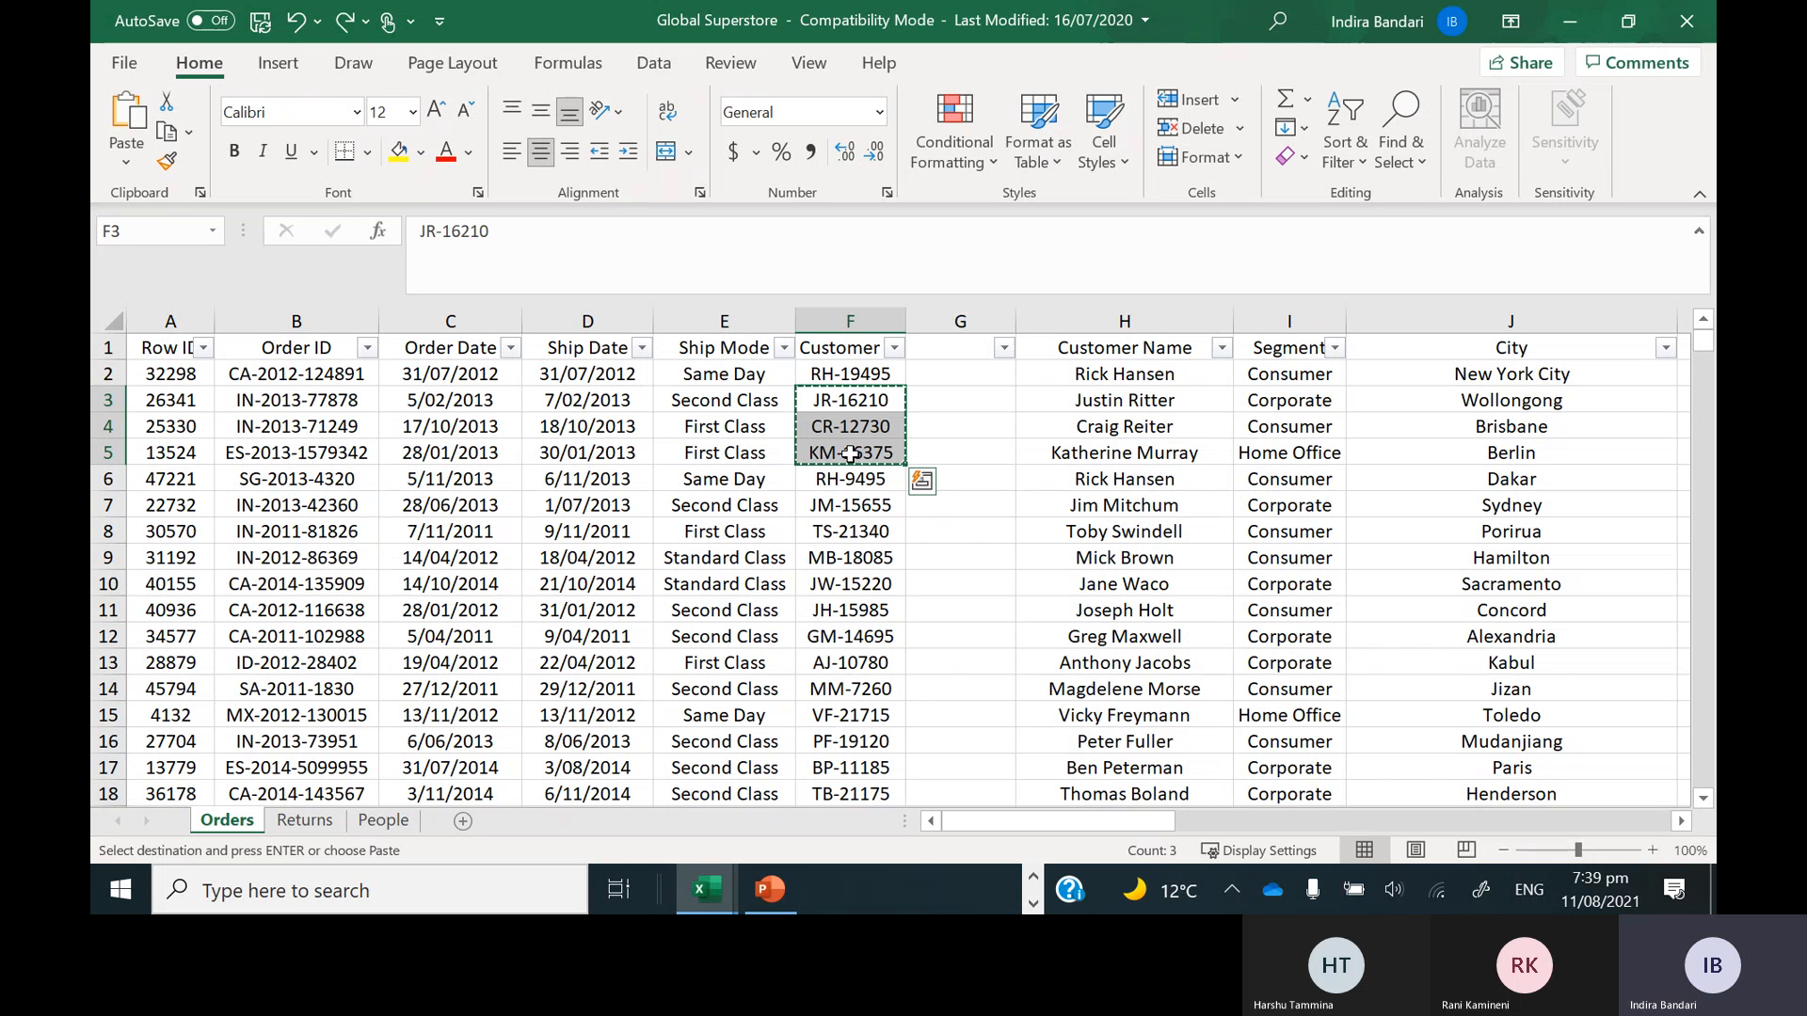
pyautogui.rightClick(834, 402)
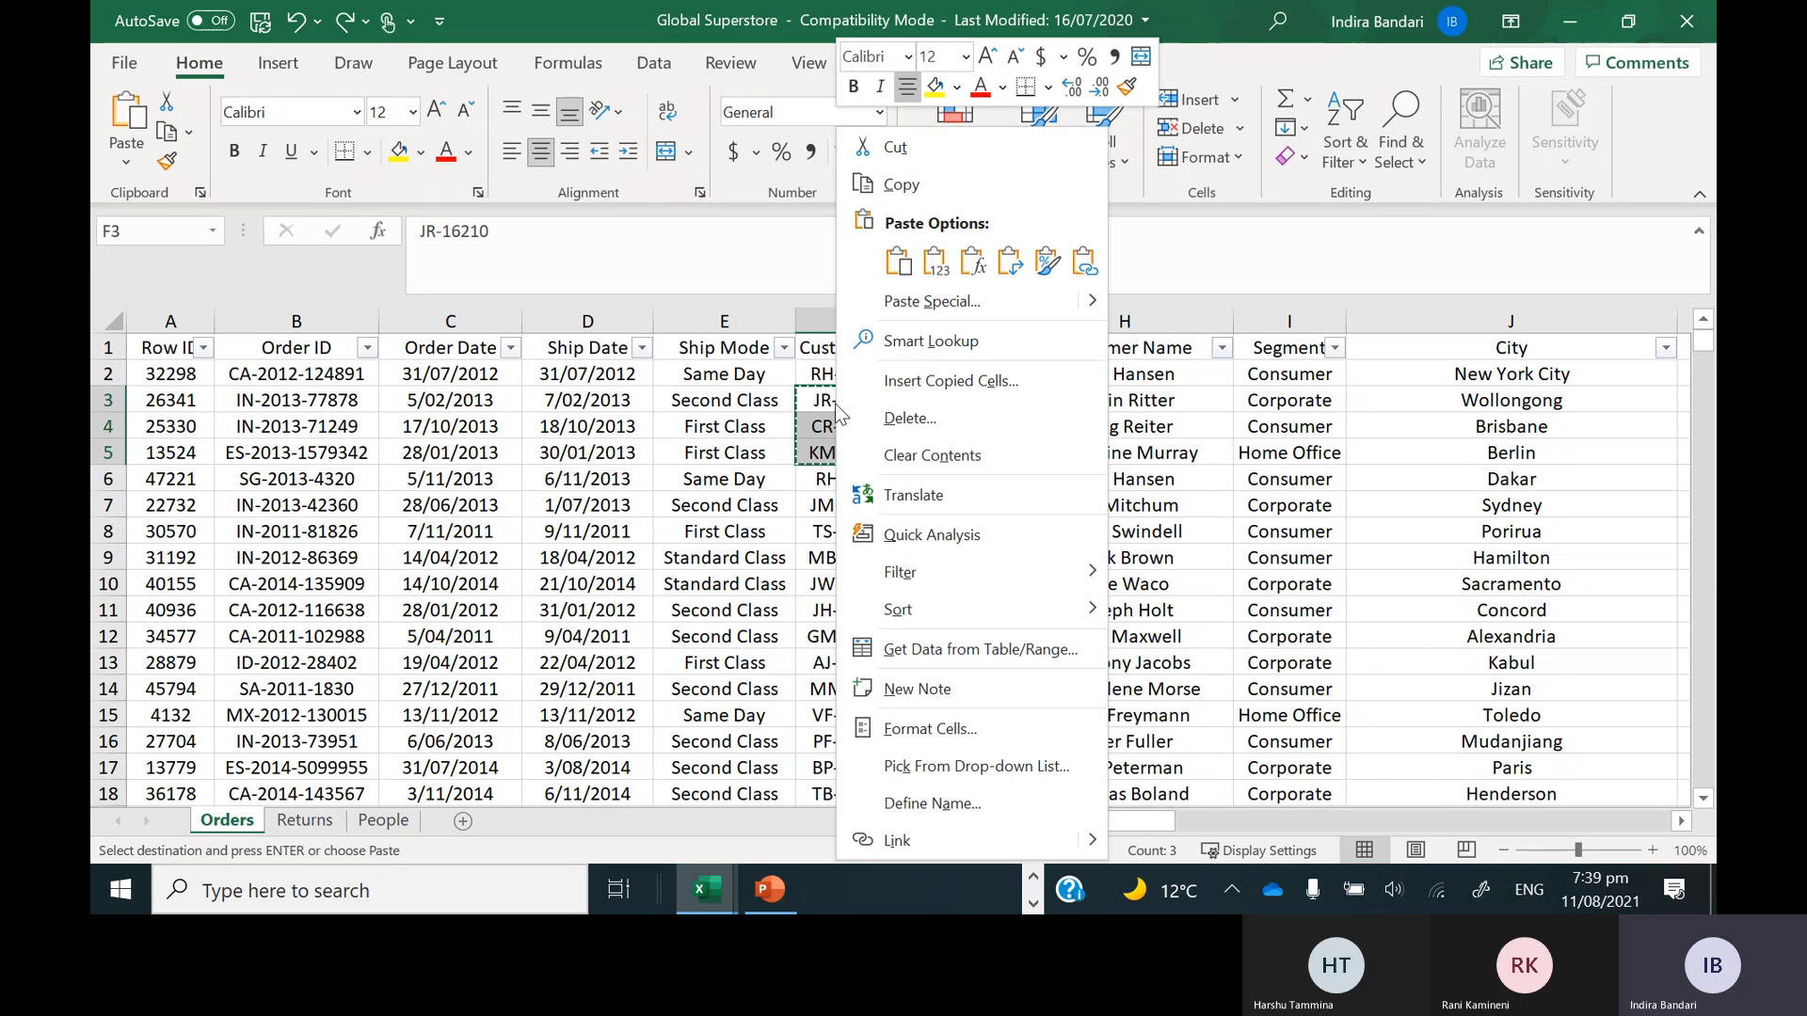
pyautogui.click(886, 414)
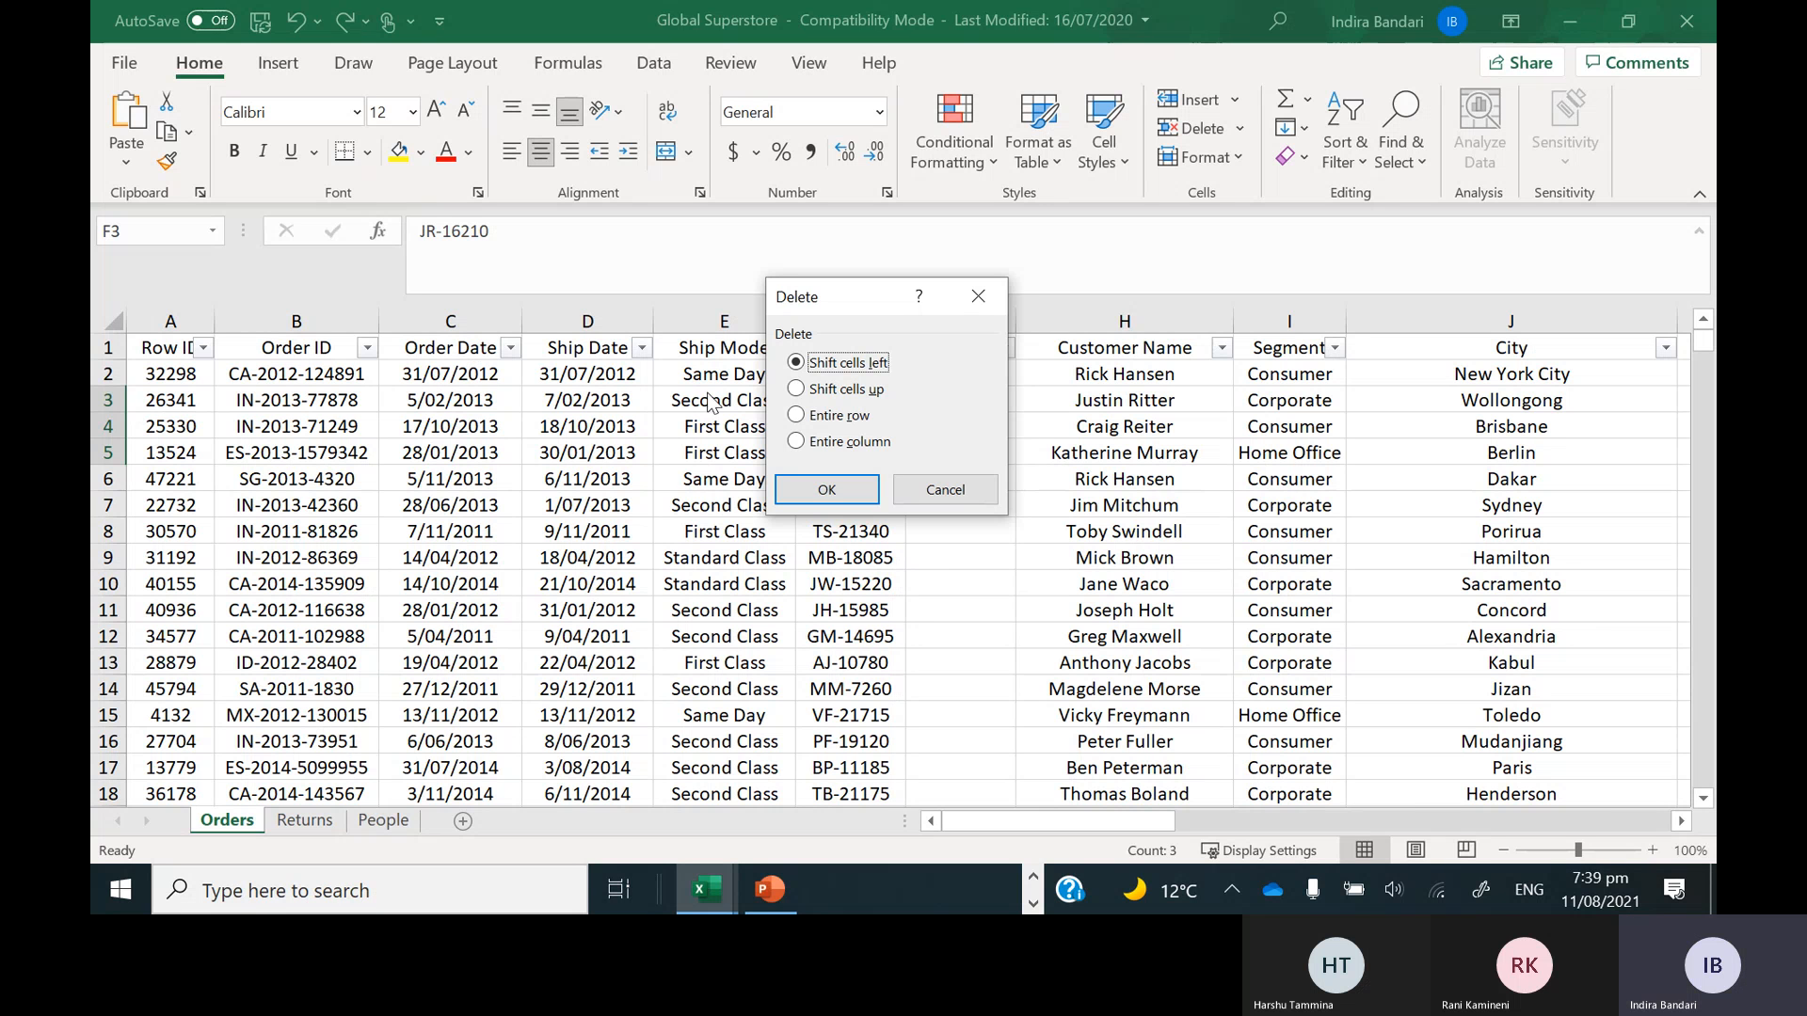
pyautogui.click(923, 490)
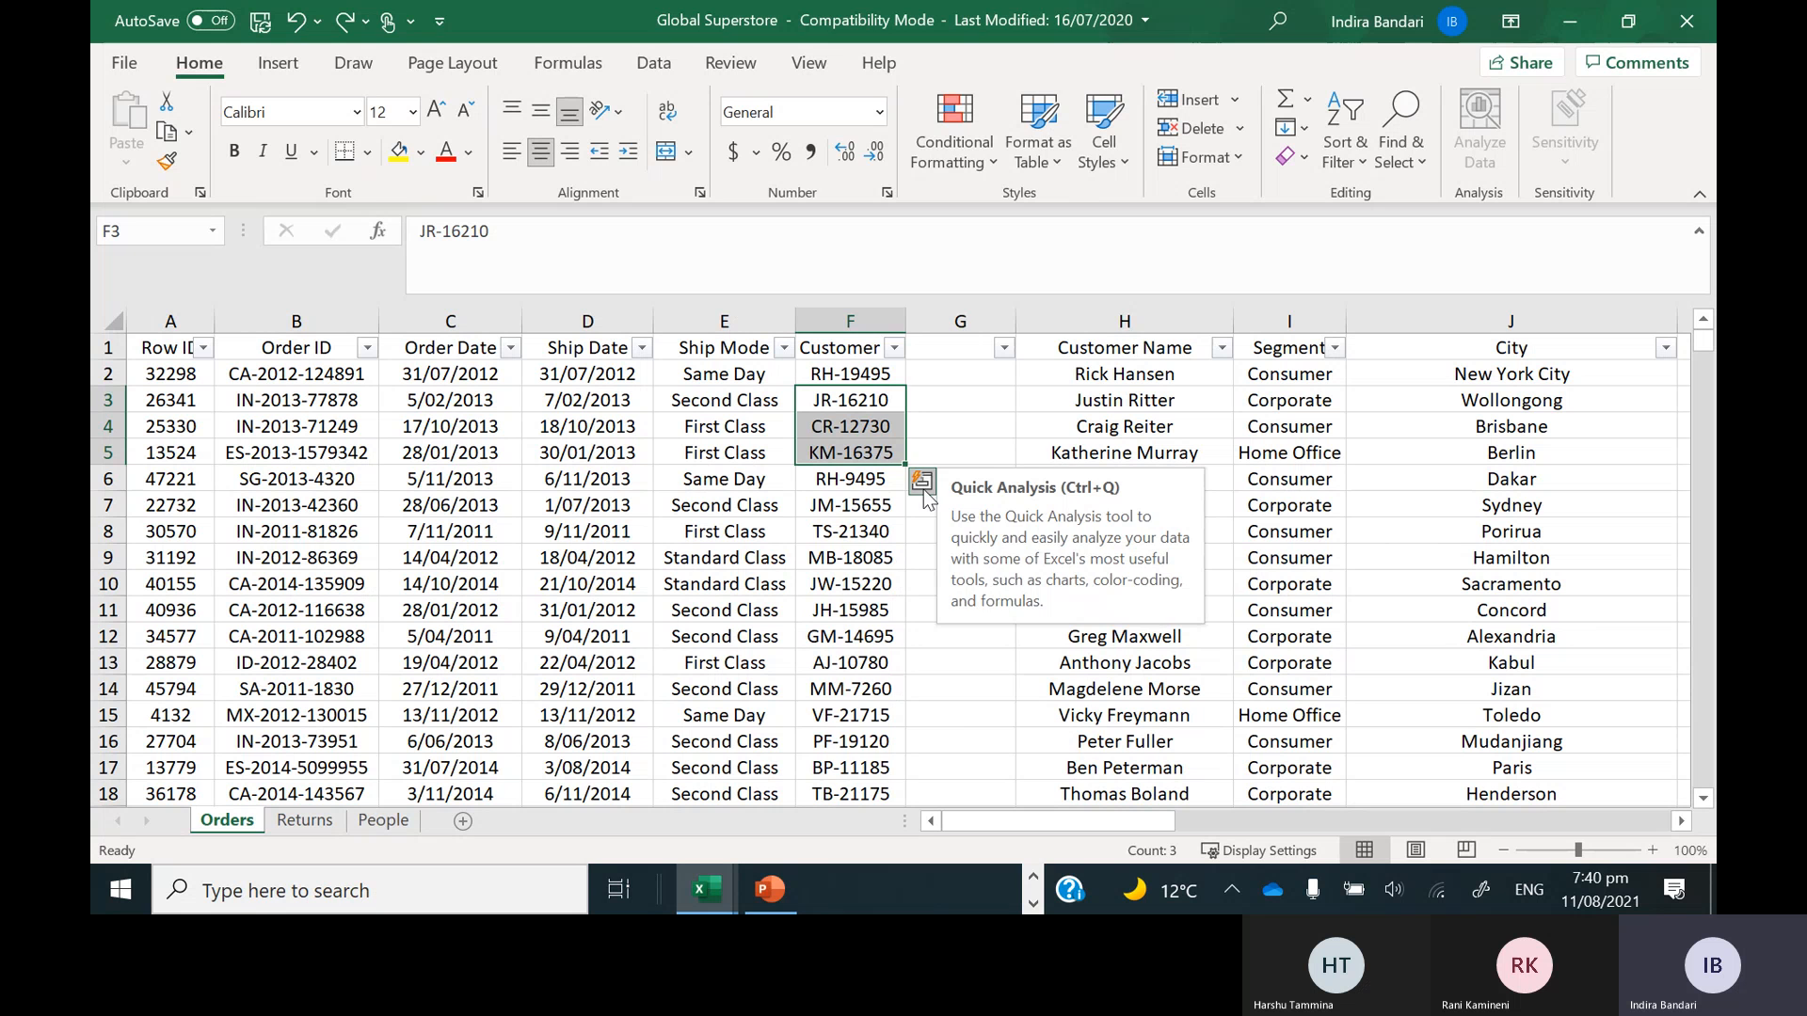
# Delete the Customer ID cells F3:F5 with the Shift cells up option, and undo the deletion
pyautogui.rightClick(821, 422)
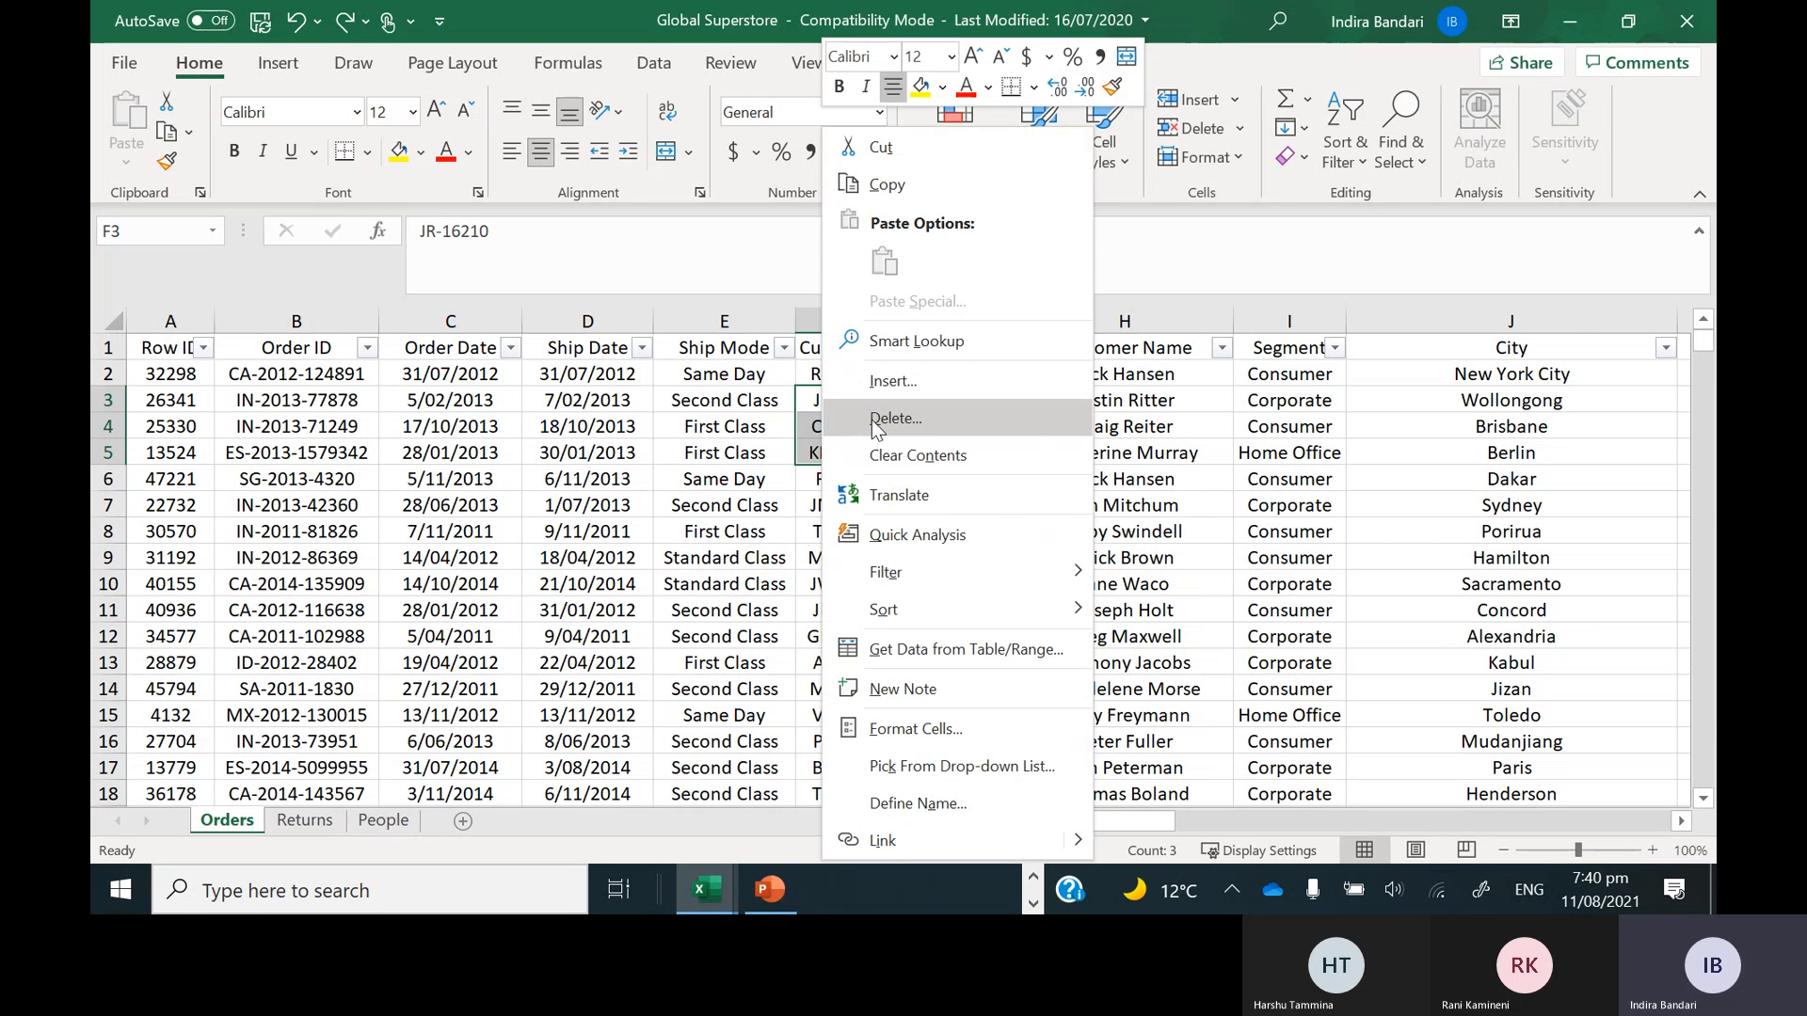
pyautogui.click(884, 418)
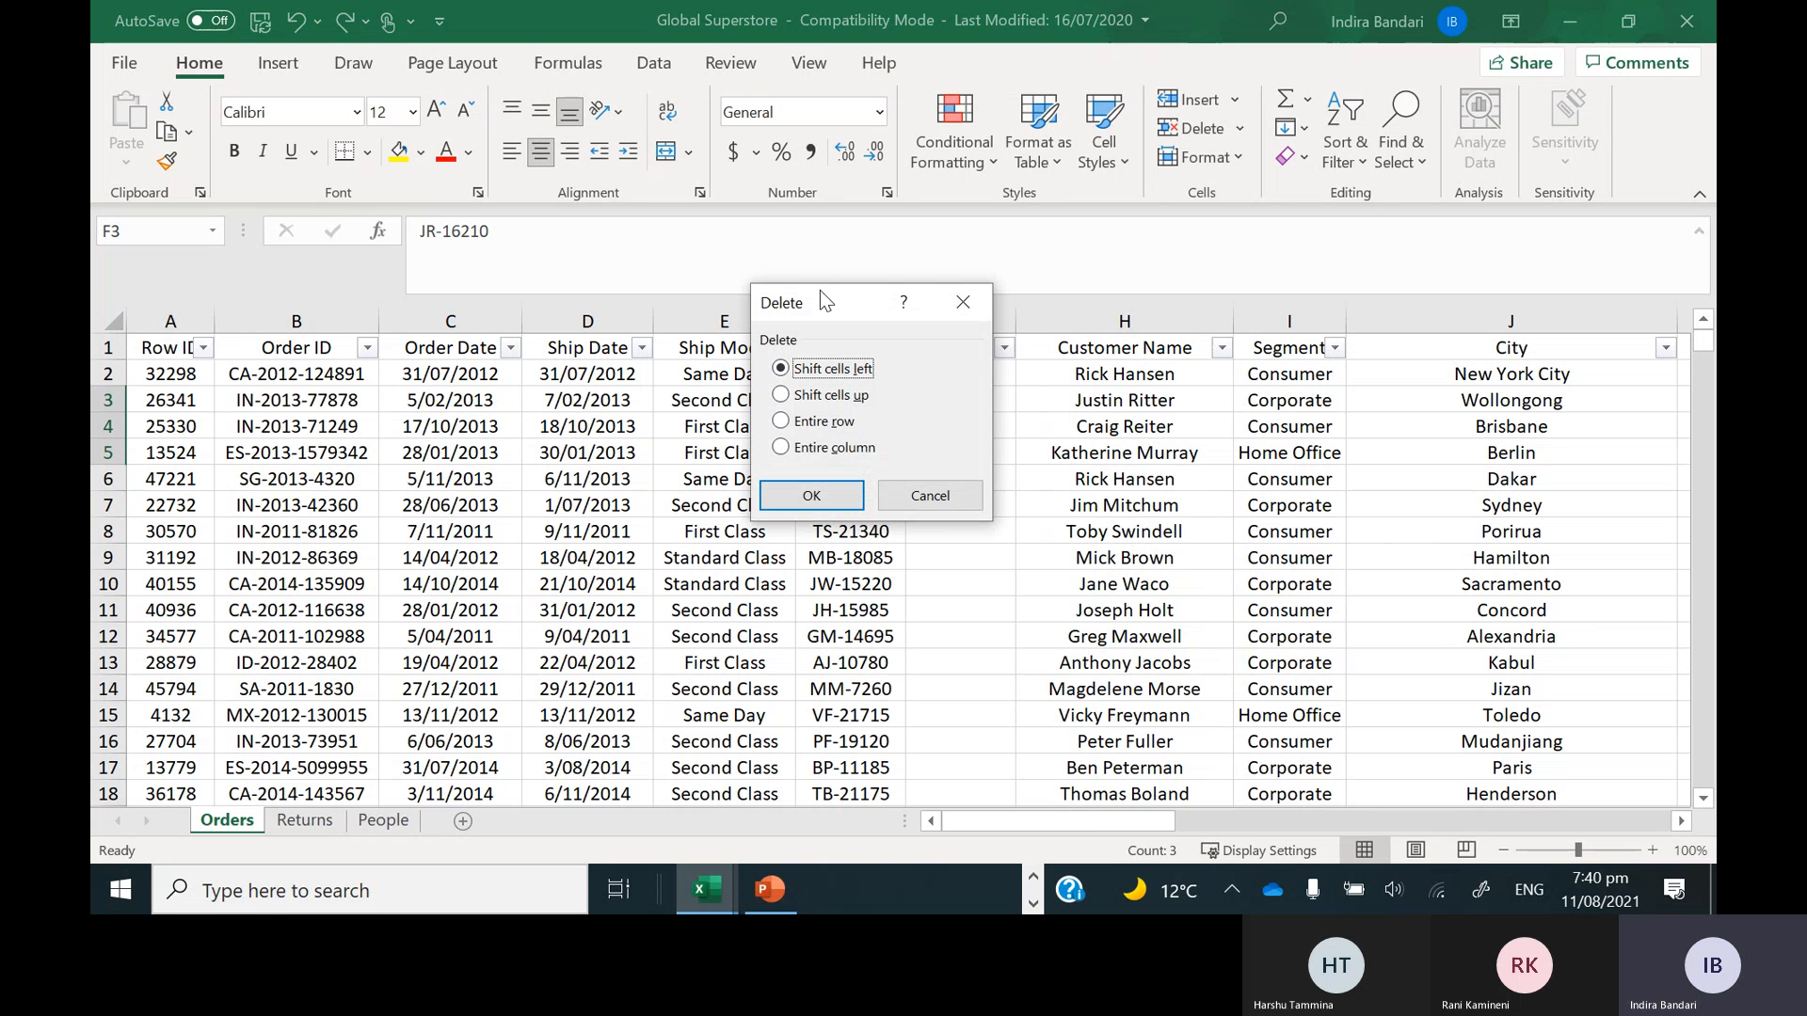
pyautogui.moveTo(822, 300); pyautogui.dragTo(1202, 301)
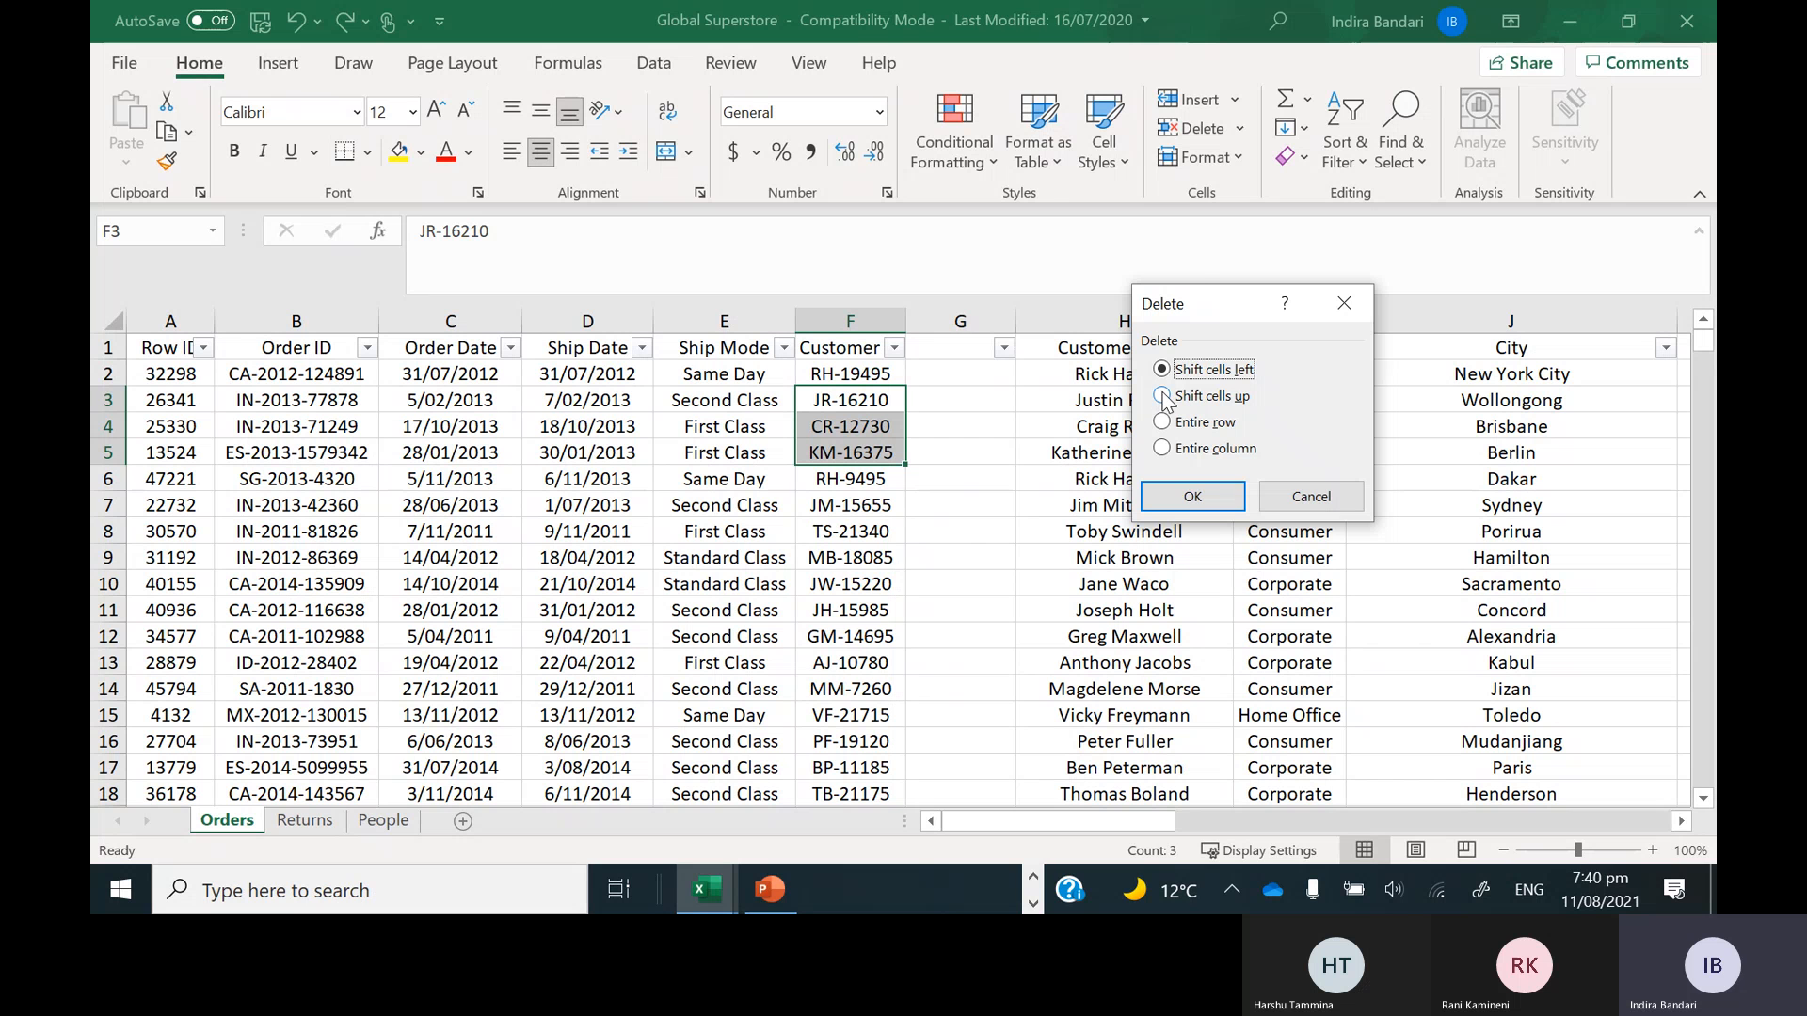
pyautogui.click(1163, 396)
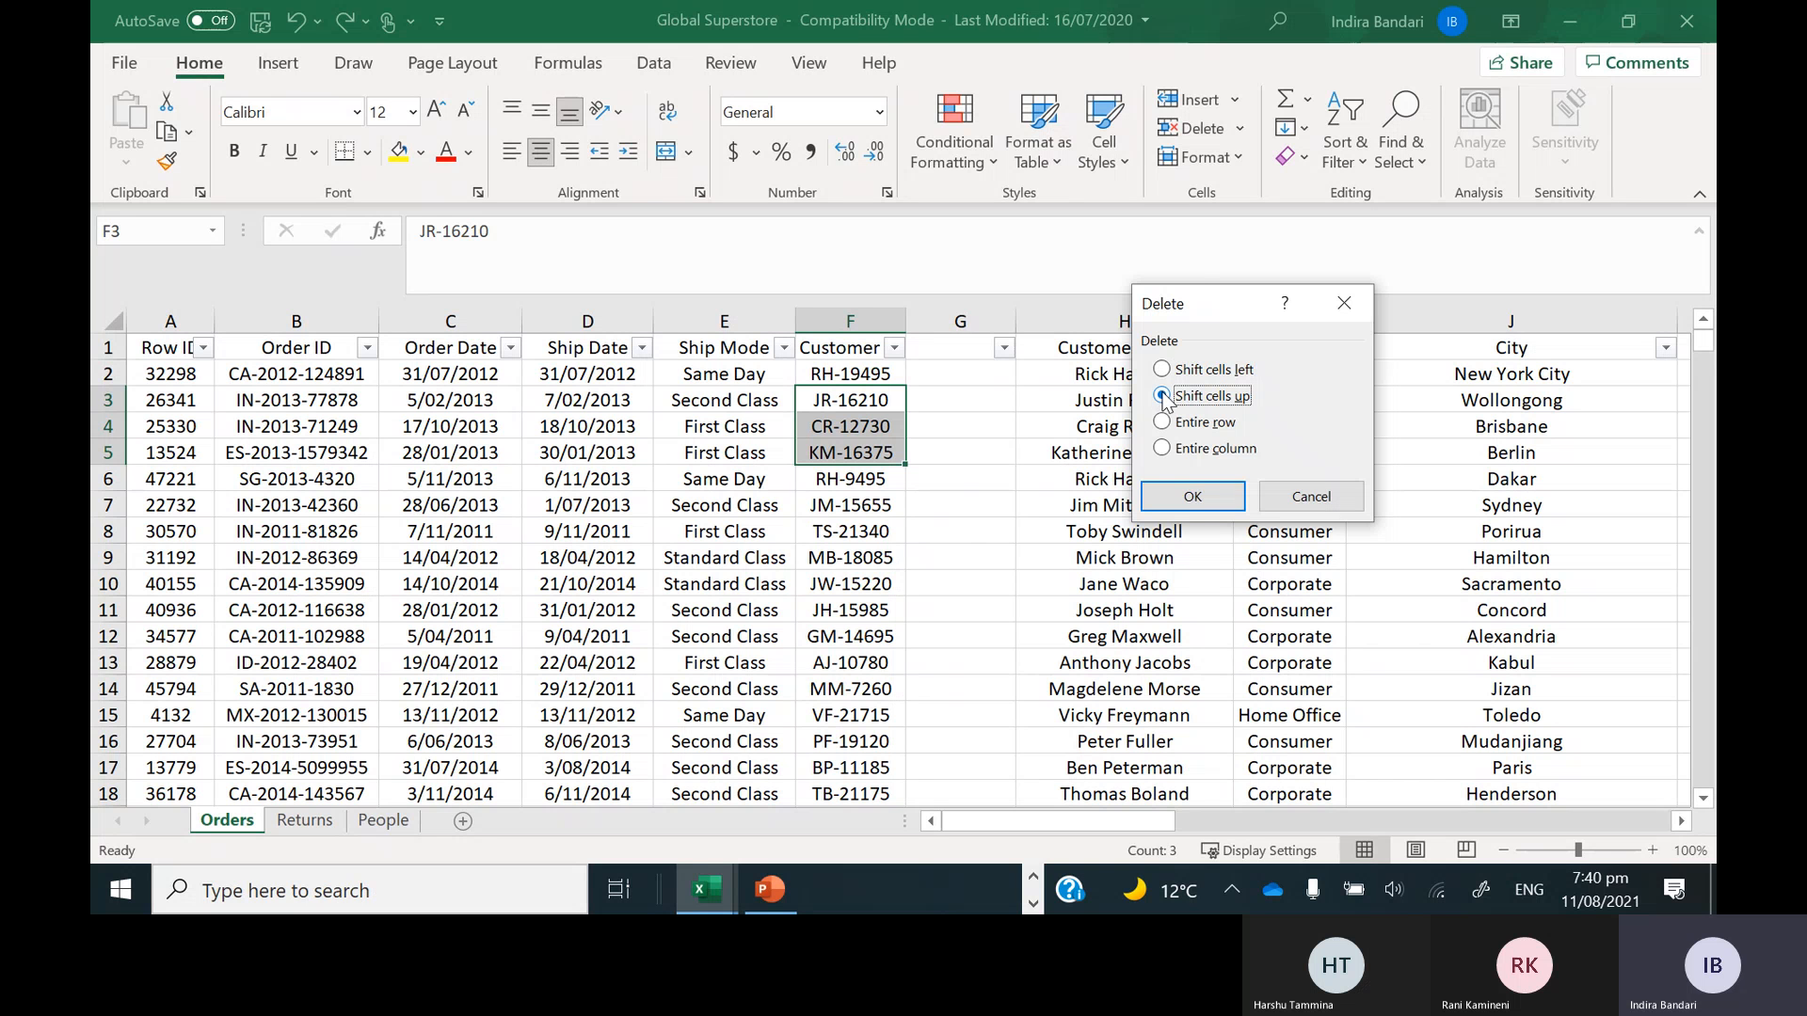
pyautogui.click(1193, 499)
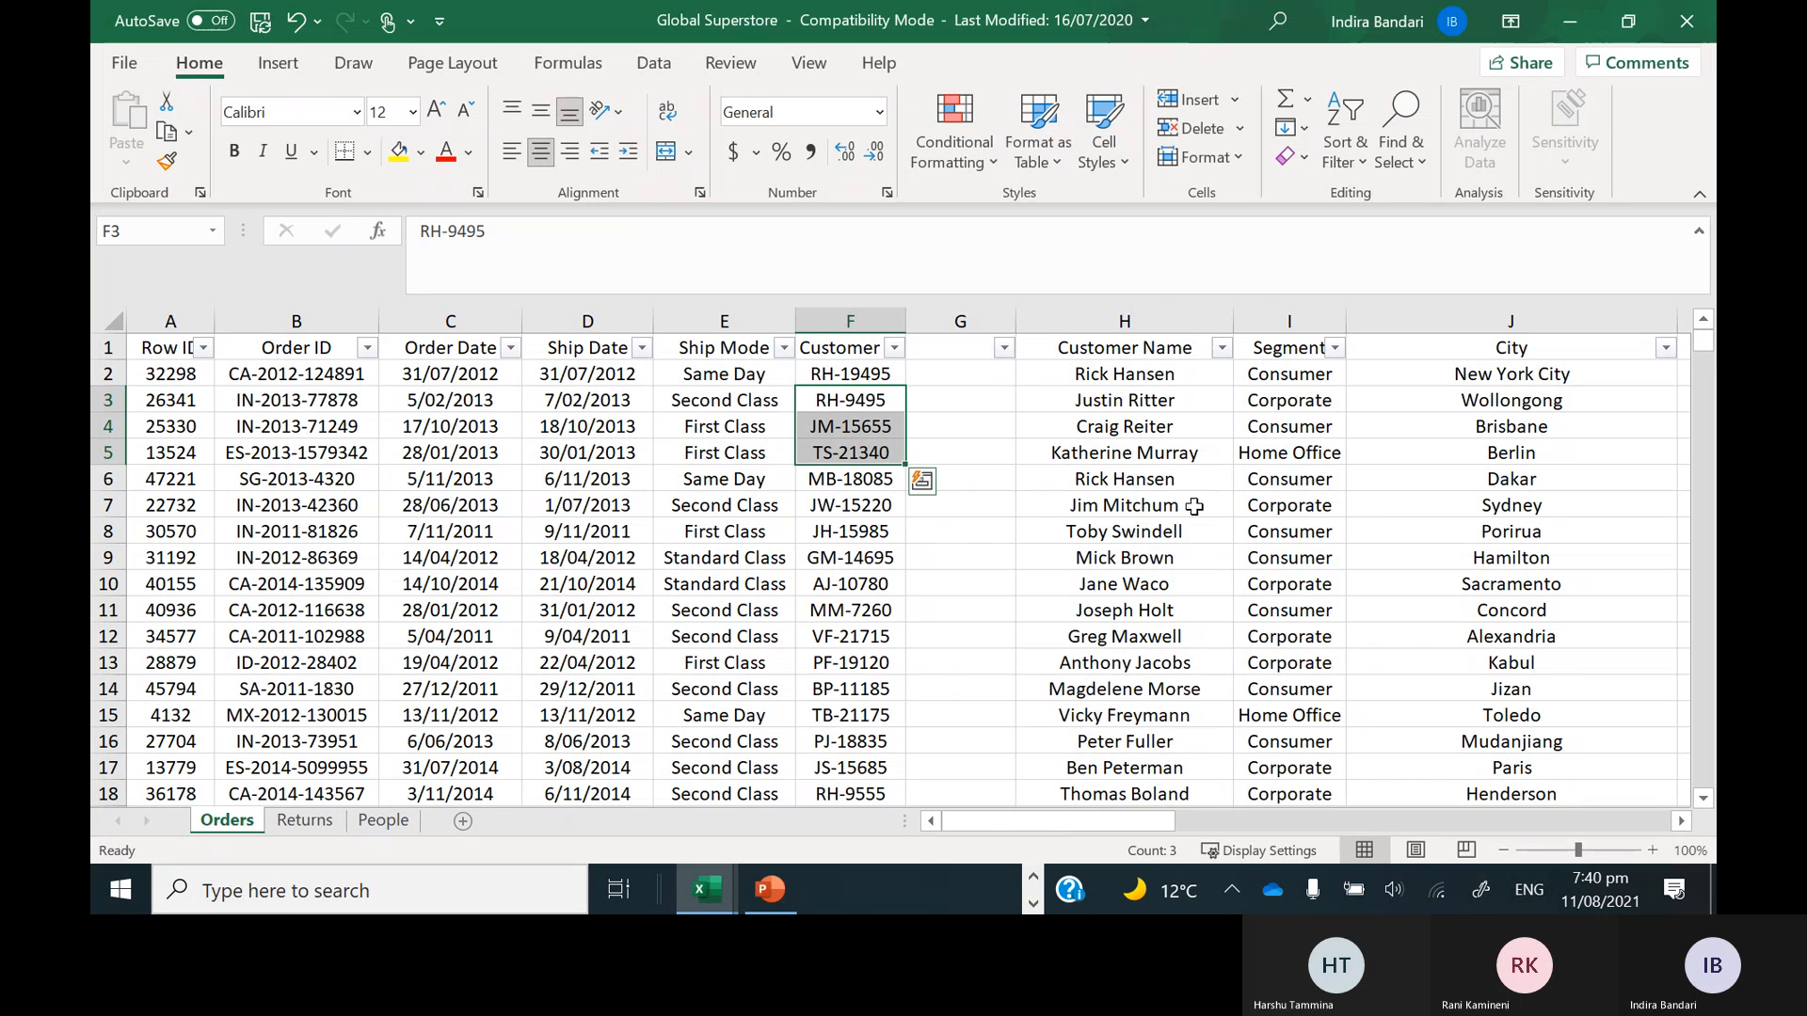
pyautogui.hotkey('ctrl', 'z')
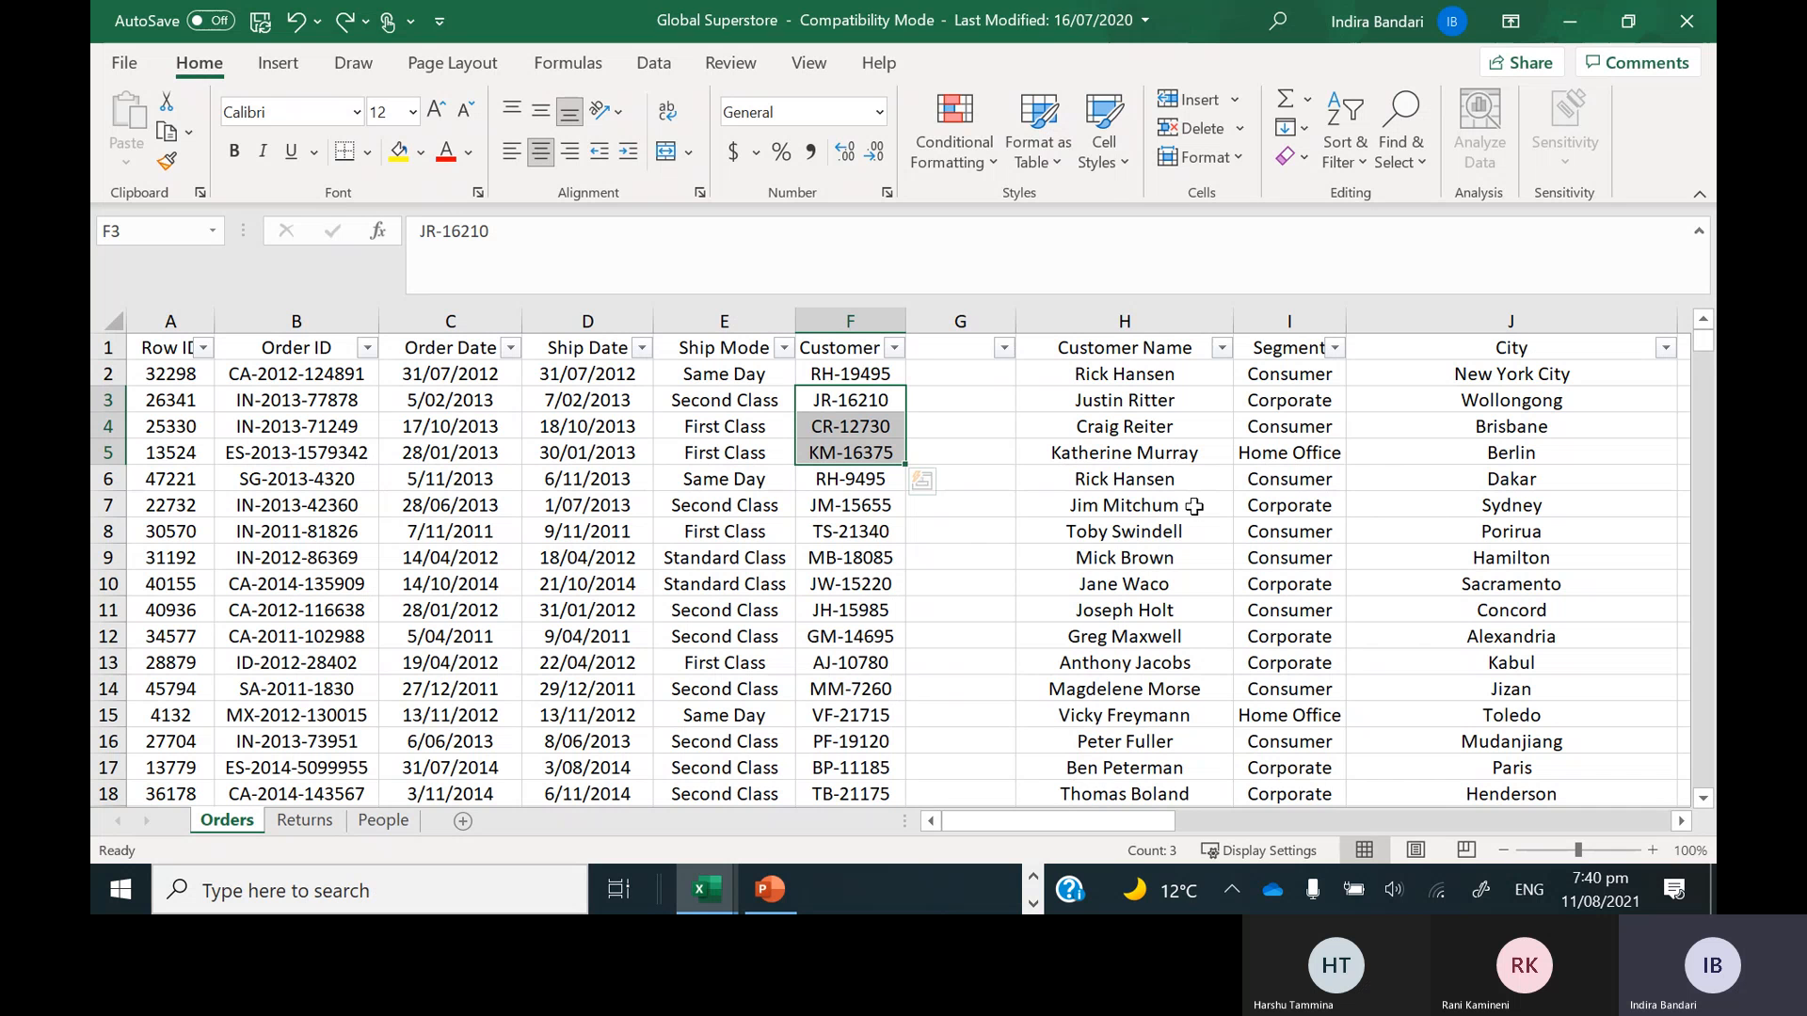
# Review the Delete options for cells F3:F5 without applying any, and compare with the whole of column F
pyautogui.rightClick(838, 433)
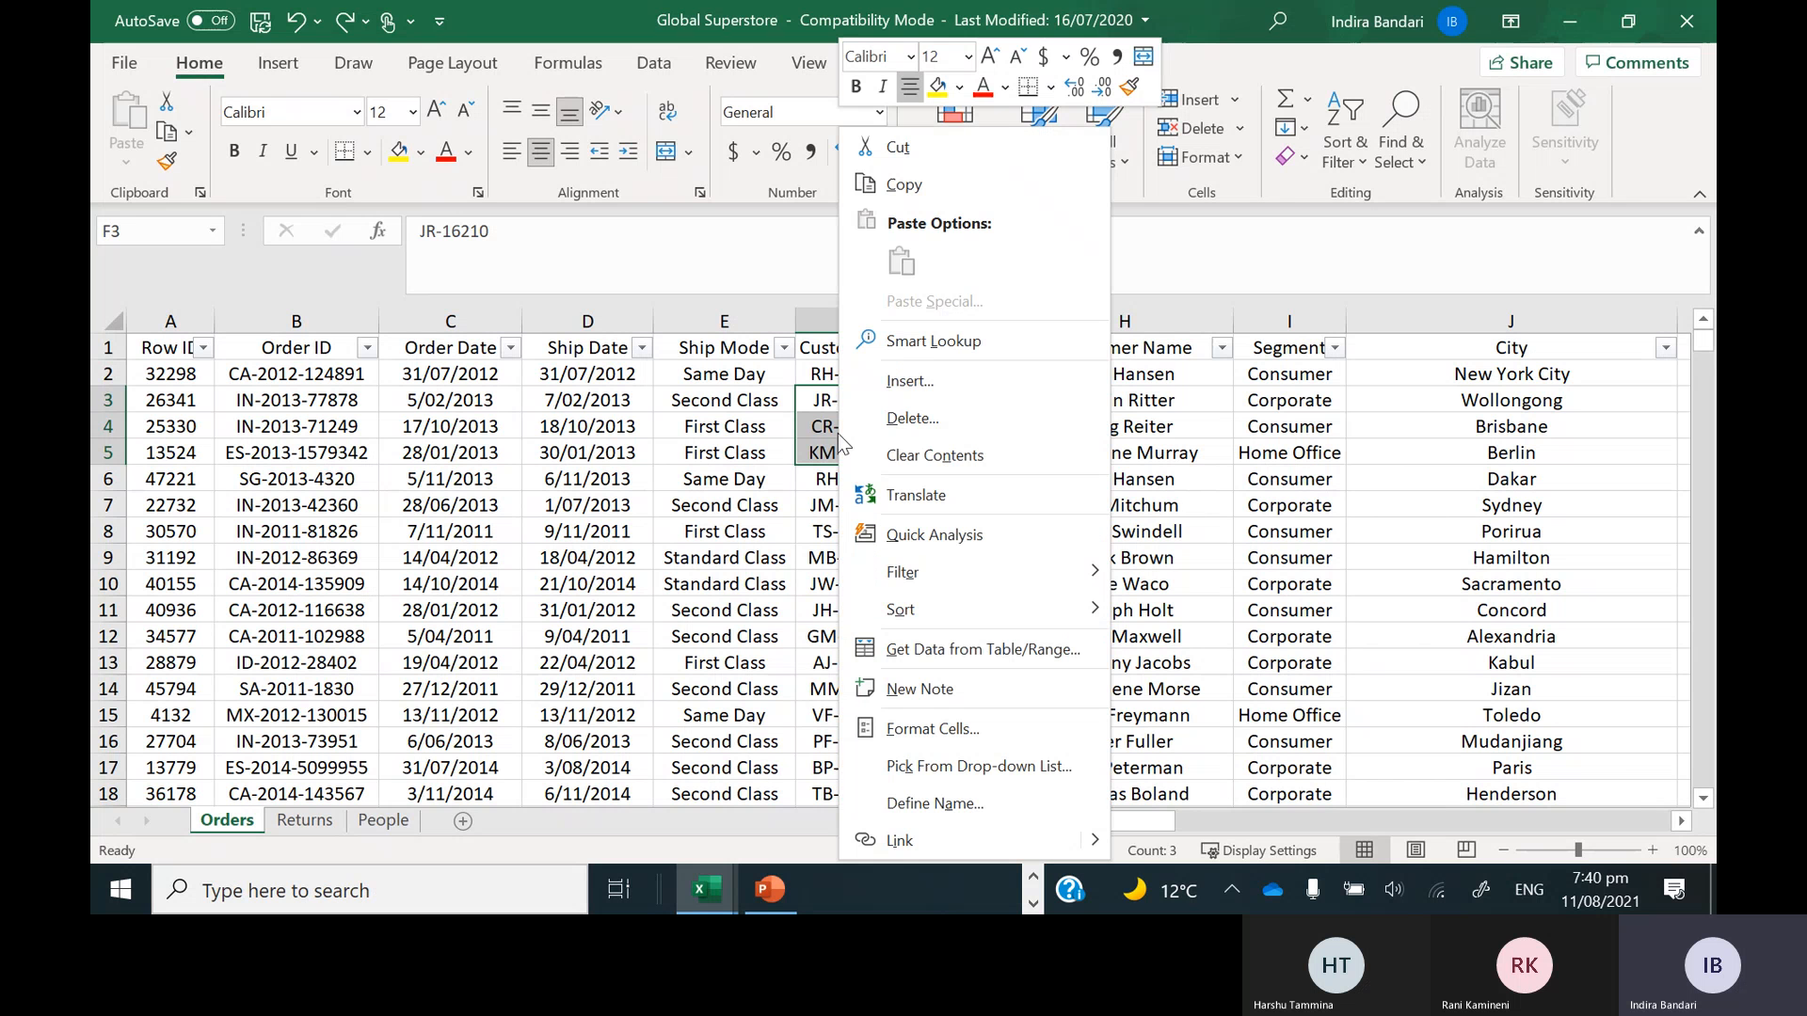
pyautogui.click(919, 414)
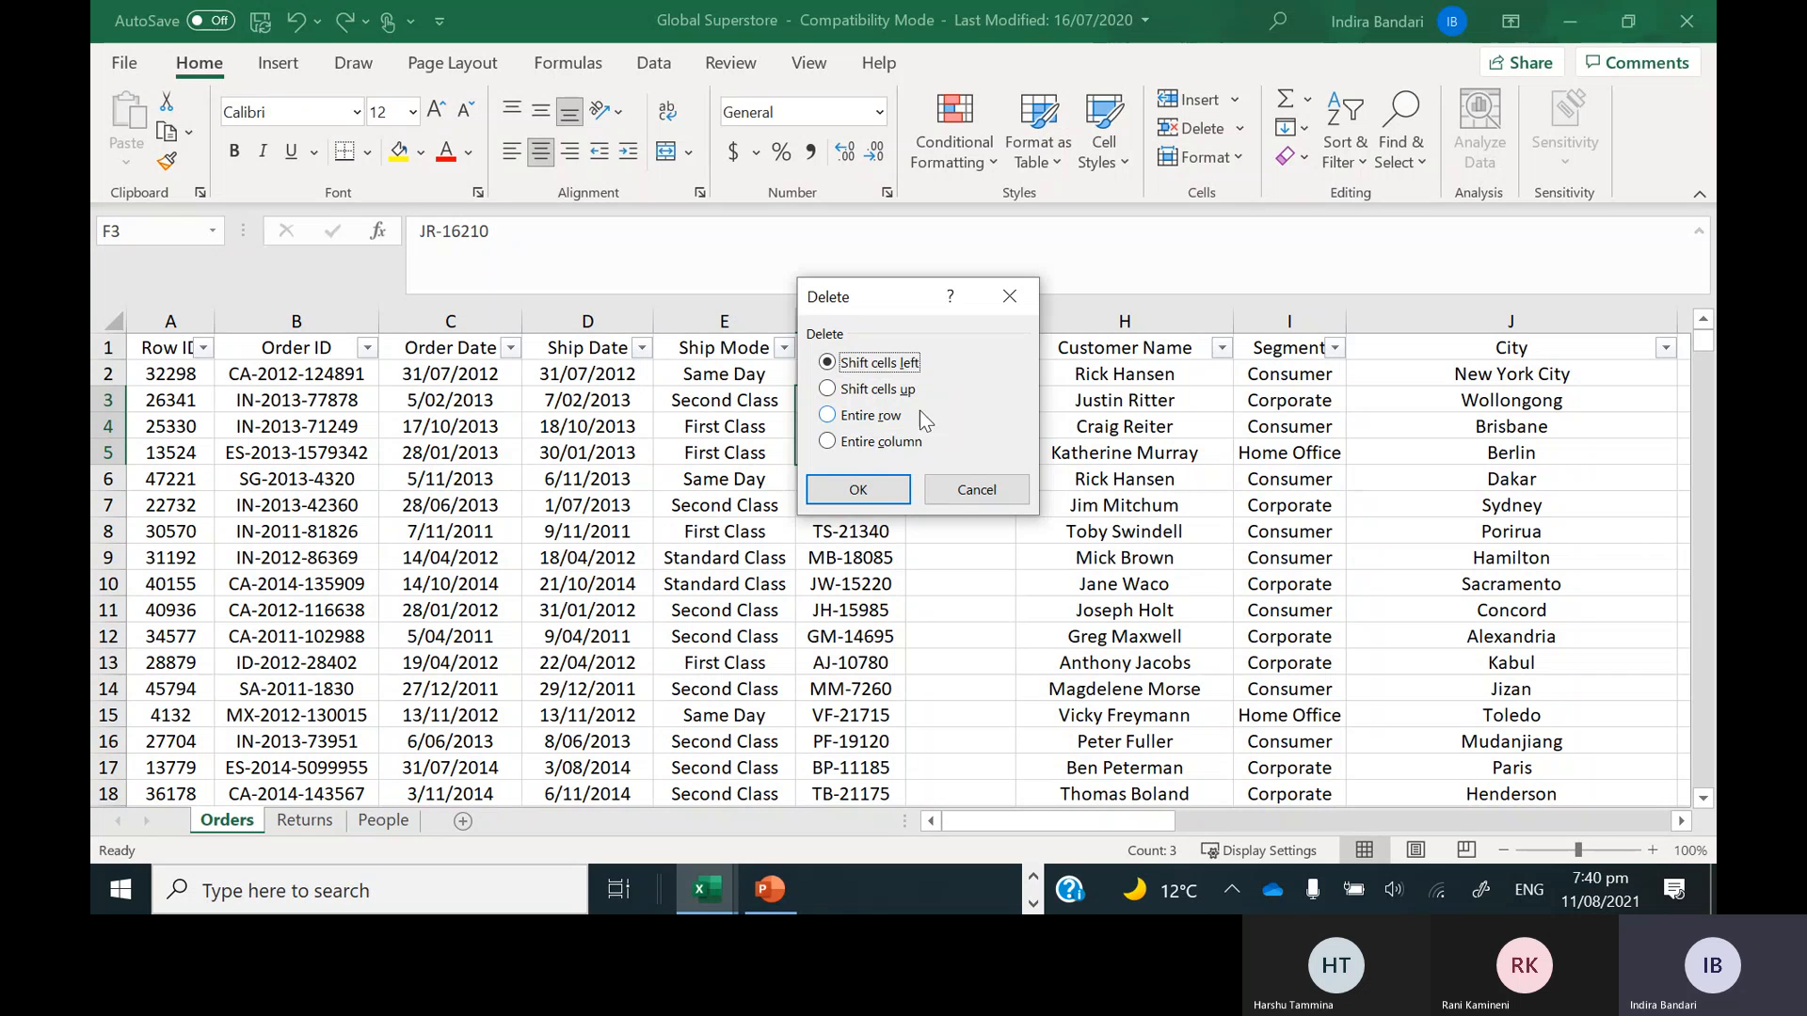
pyautogui.click(976, 489)
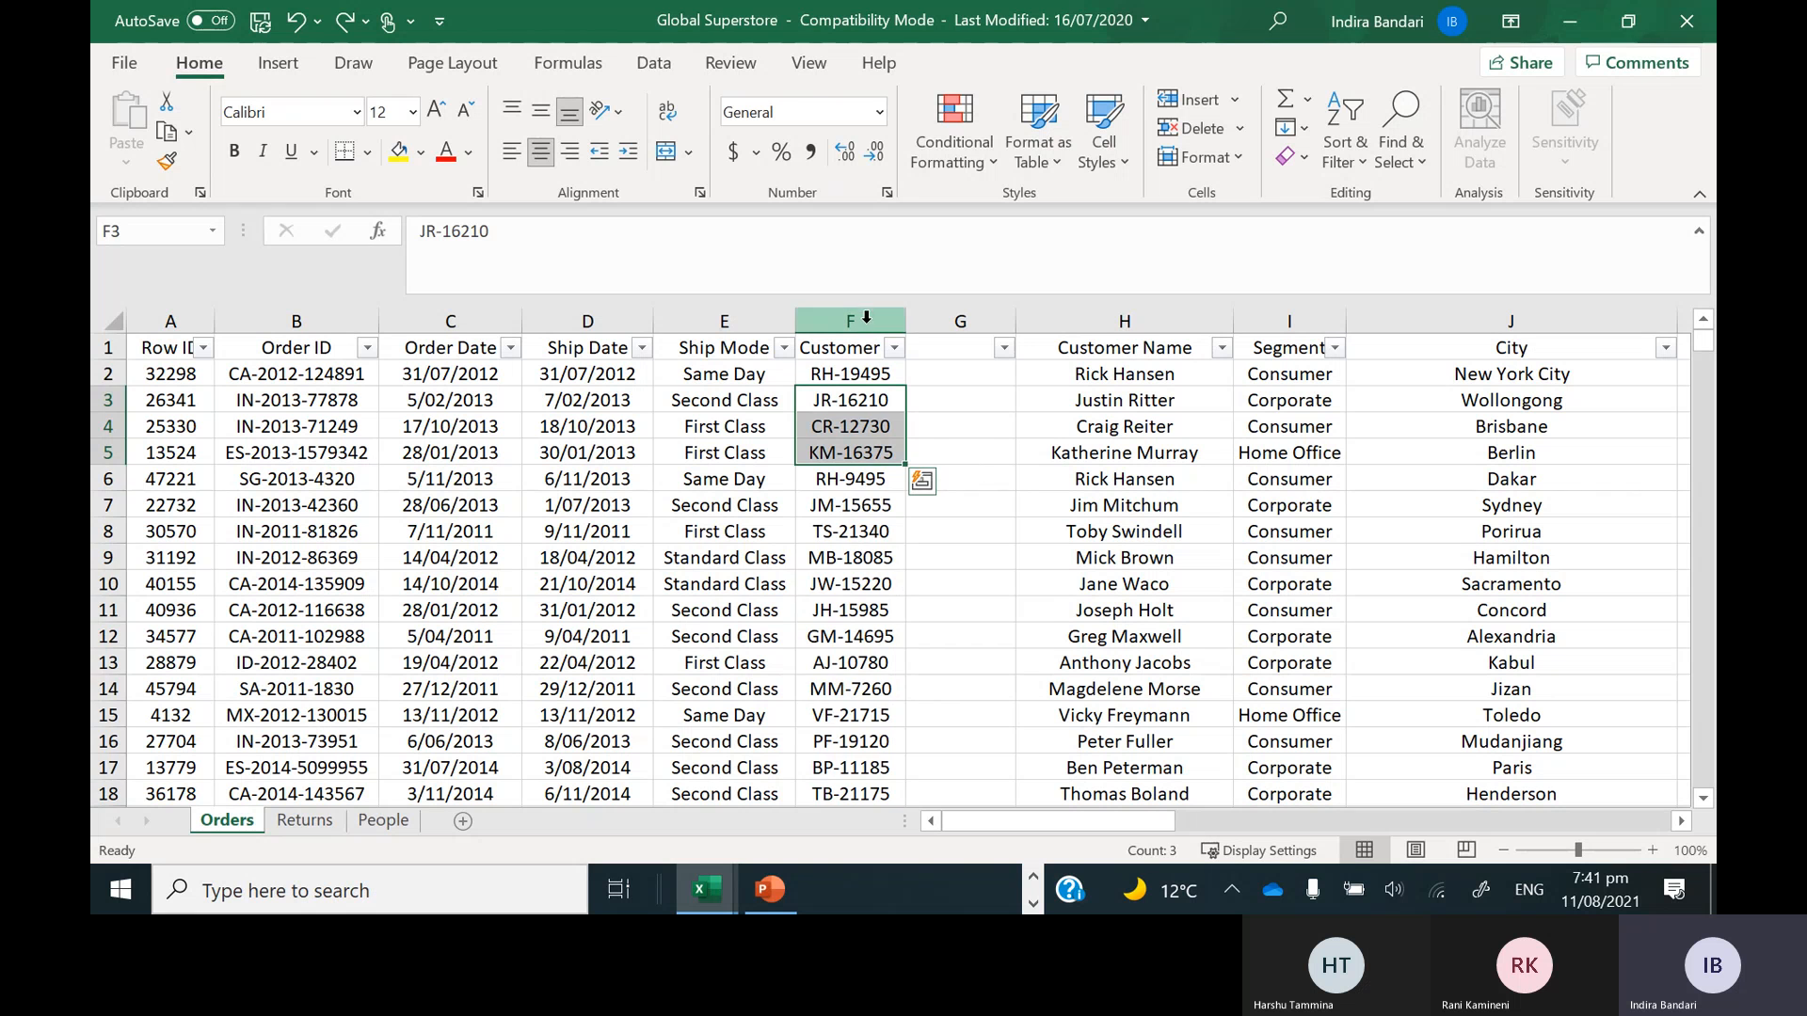
pyautogui.click(864, 313)
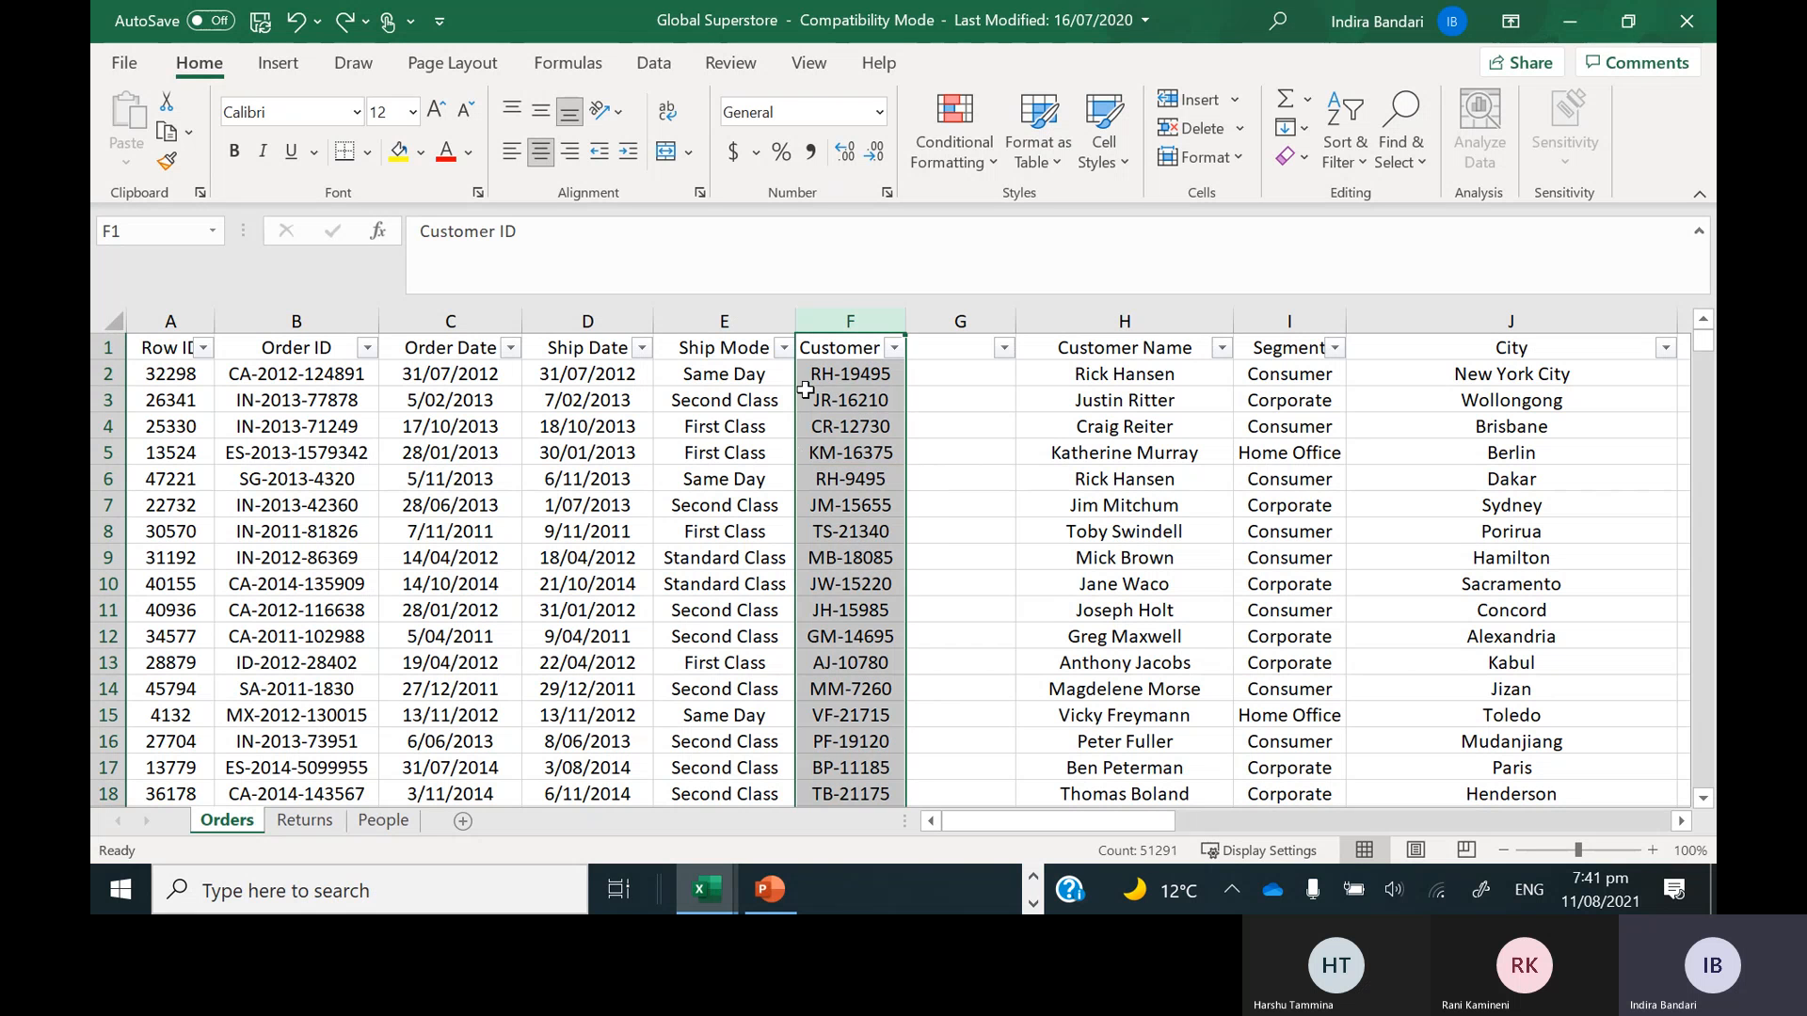
pyautogui.click(845, 429)
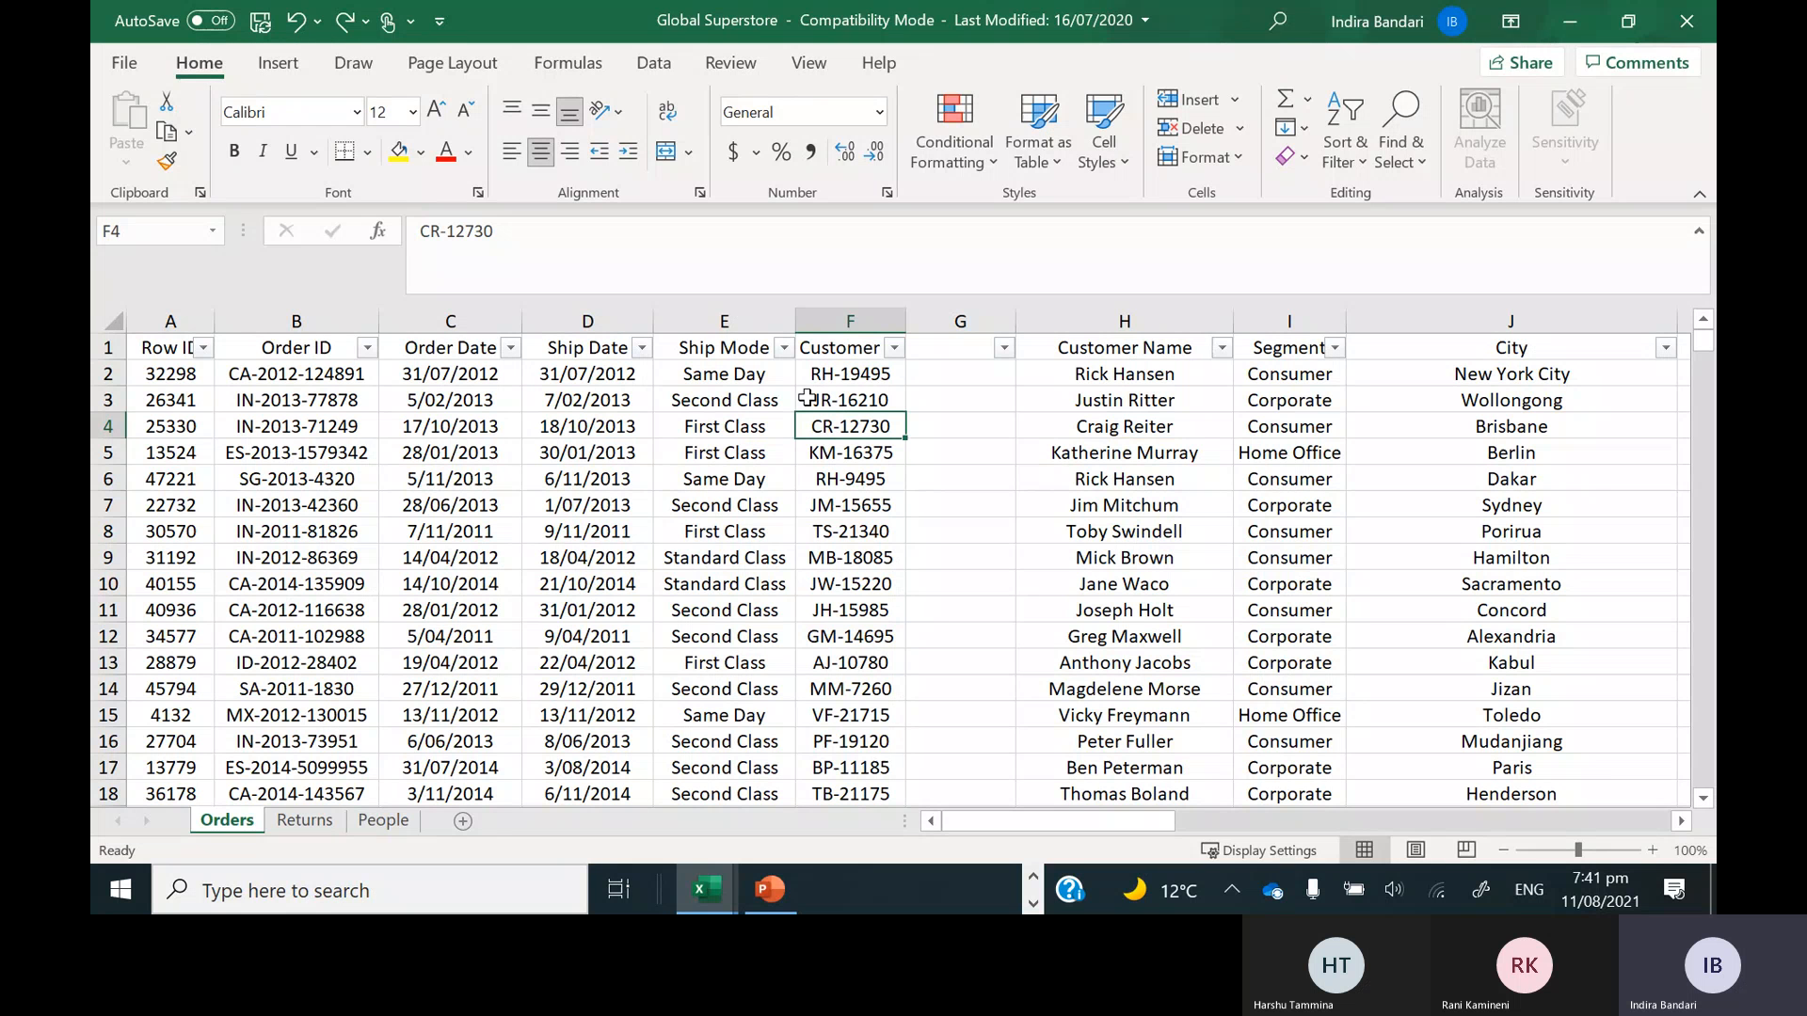
# Copy the Customer ID cells F2:F9 into the blank column G, starting at G2
pyautogui.moveTo(857, 373); pyautogui.dragTo(824, 553)
pyautogui.hotkey('ctrl', 'c')
pyautogui.click(941, 372)
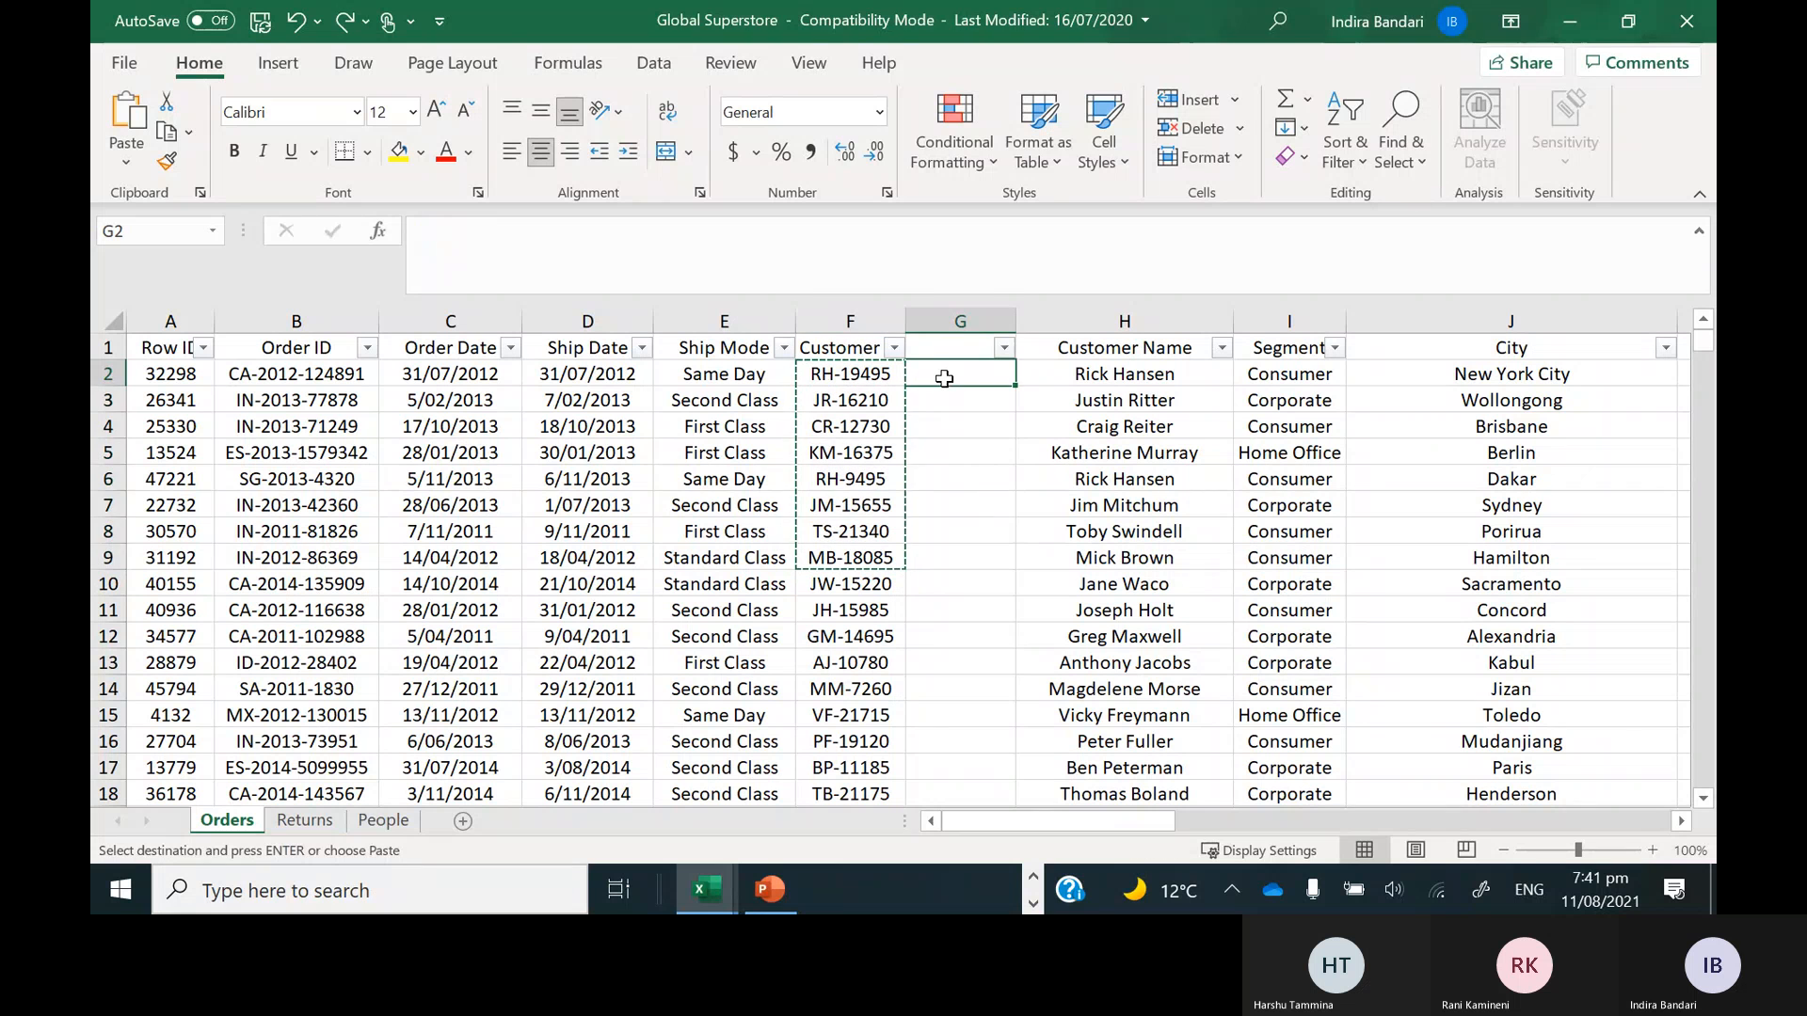
pyautogui.hotkey('ctrl', 'v')
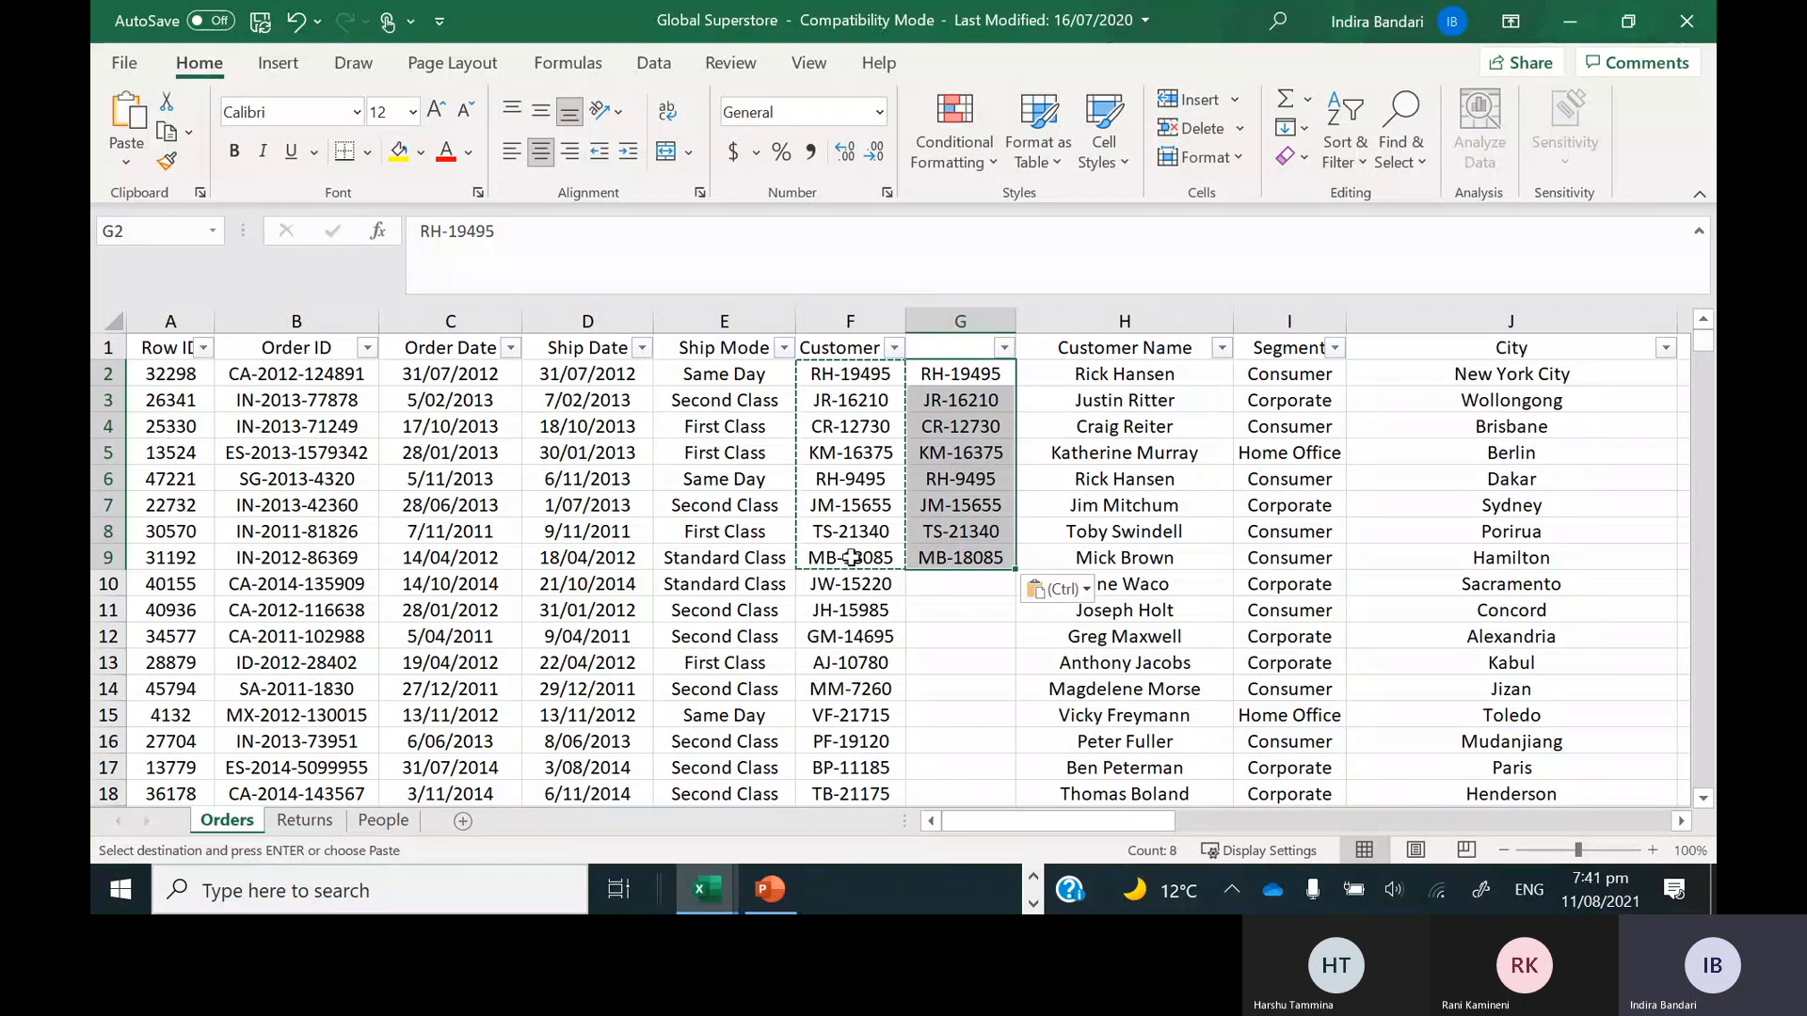
# Copy the Customer ID cells F7:F9 and paste them over column G starting at G6
pyautogui.moveTo(844, 505); pyautogui.dragTo(851, 557)
pyautogui.hotkey('ctrl', 'c')
pyautogui.click(944, 508)
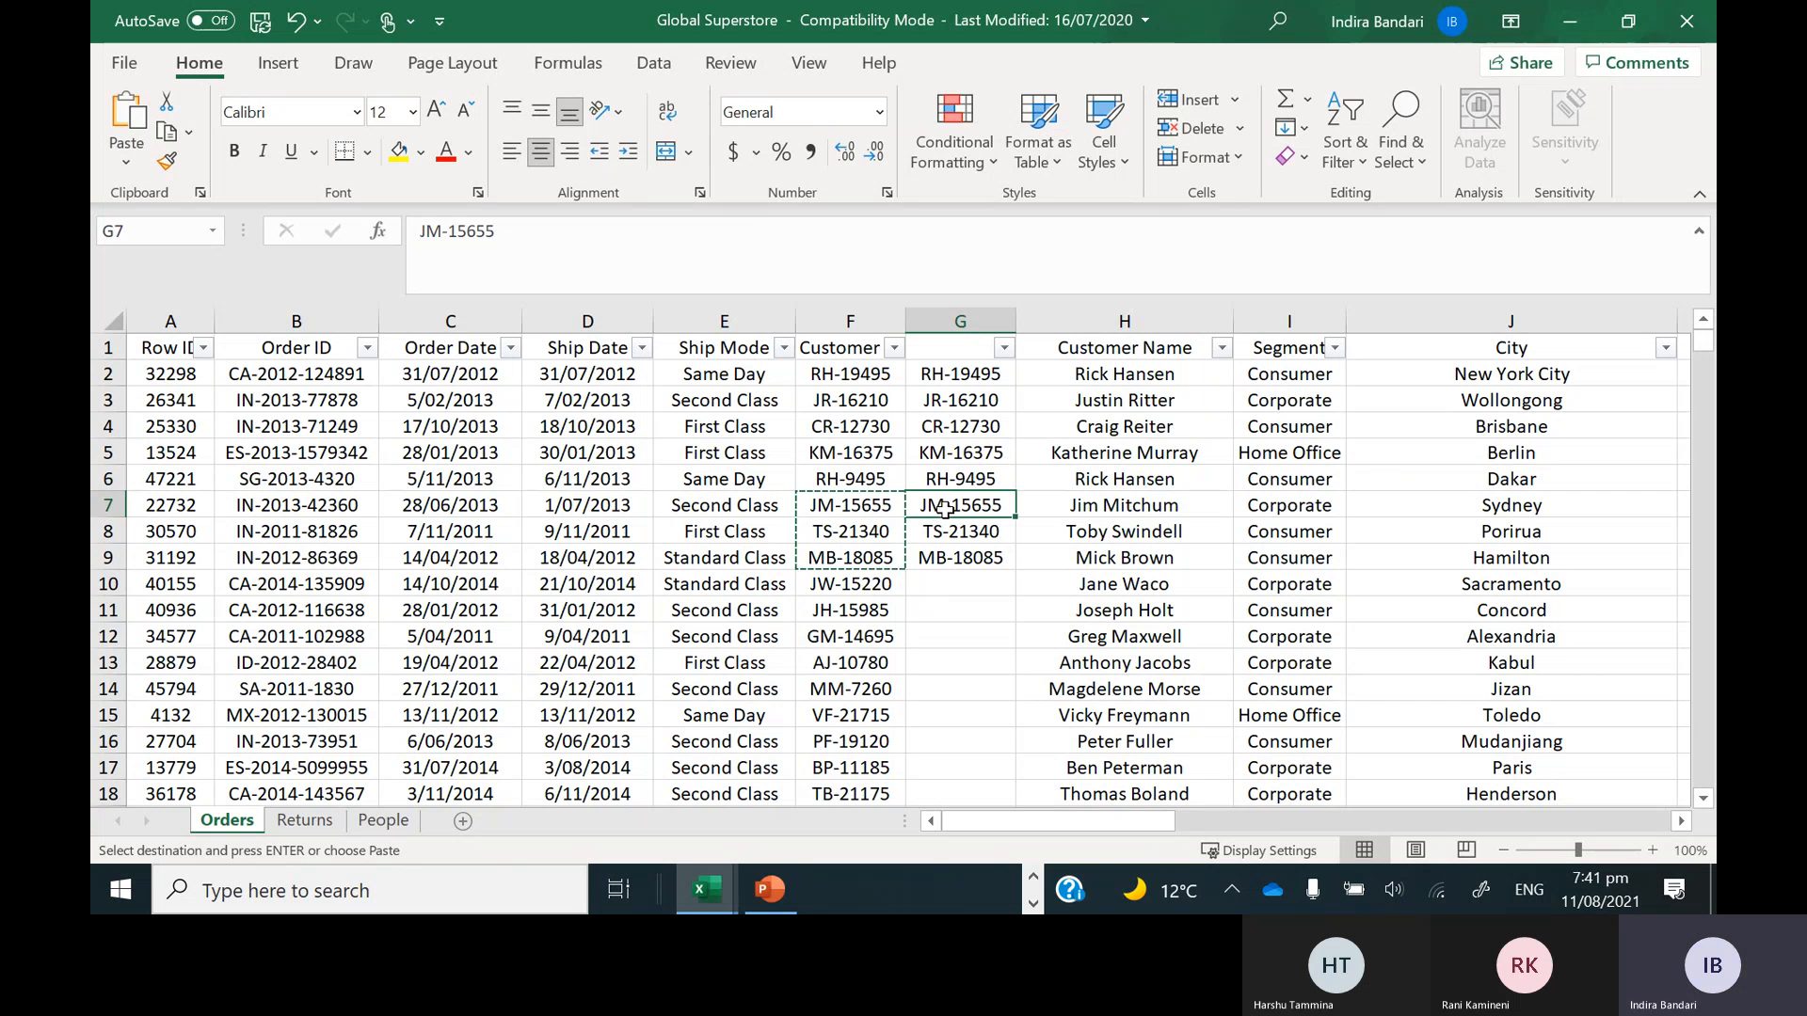
pyautogui.click(951, 479)
pyautogui.hotkey('ctrl', 'v')
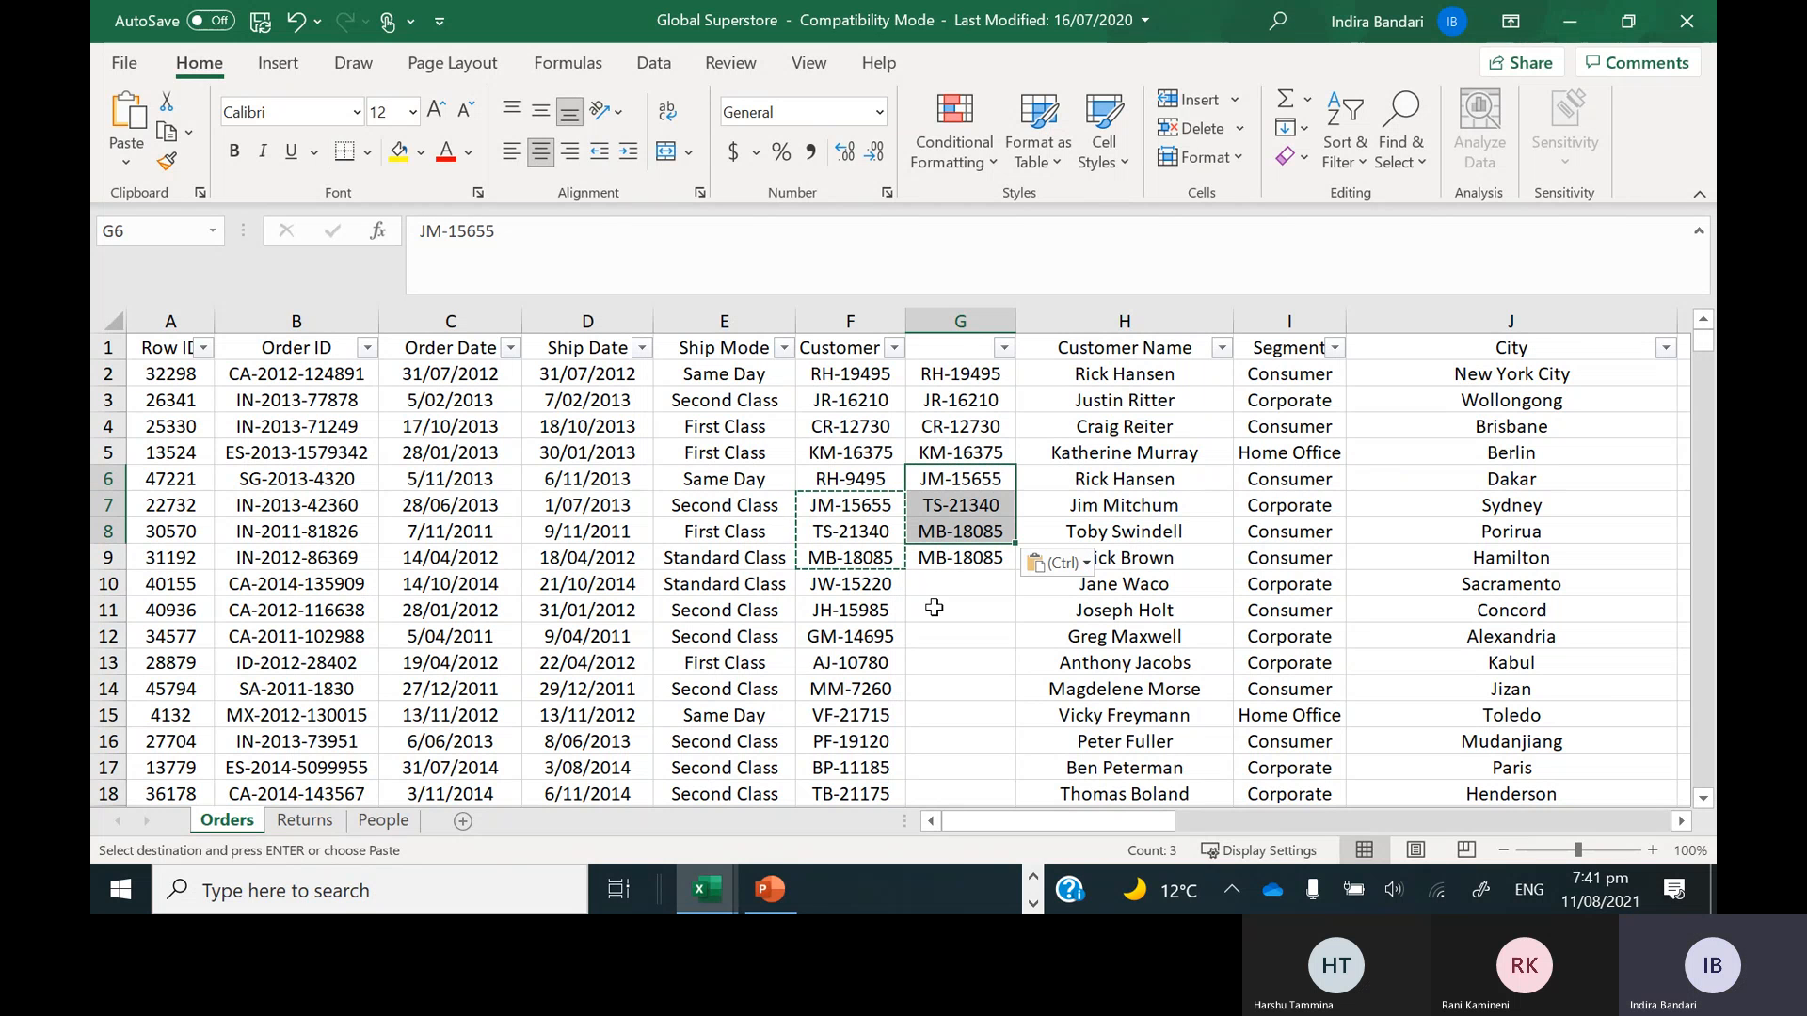
pyautogui.click(930, 564)
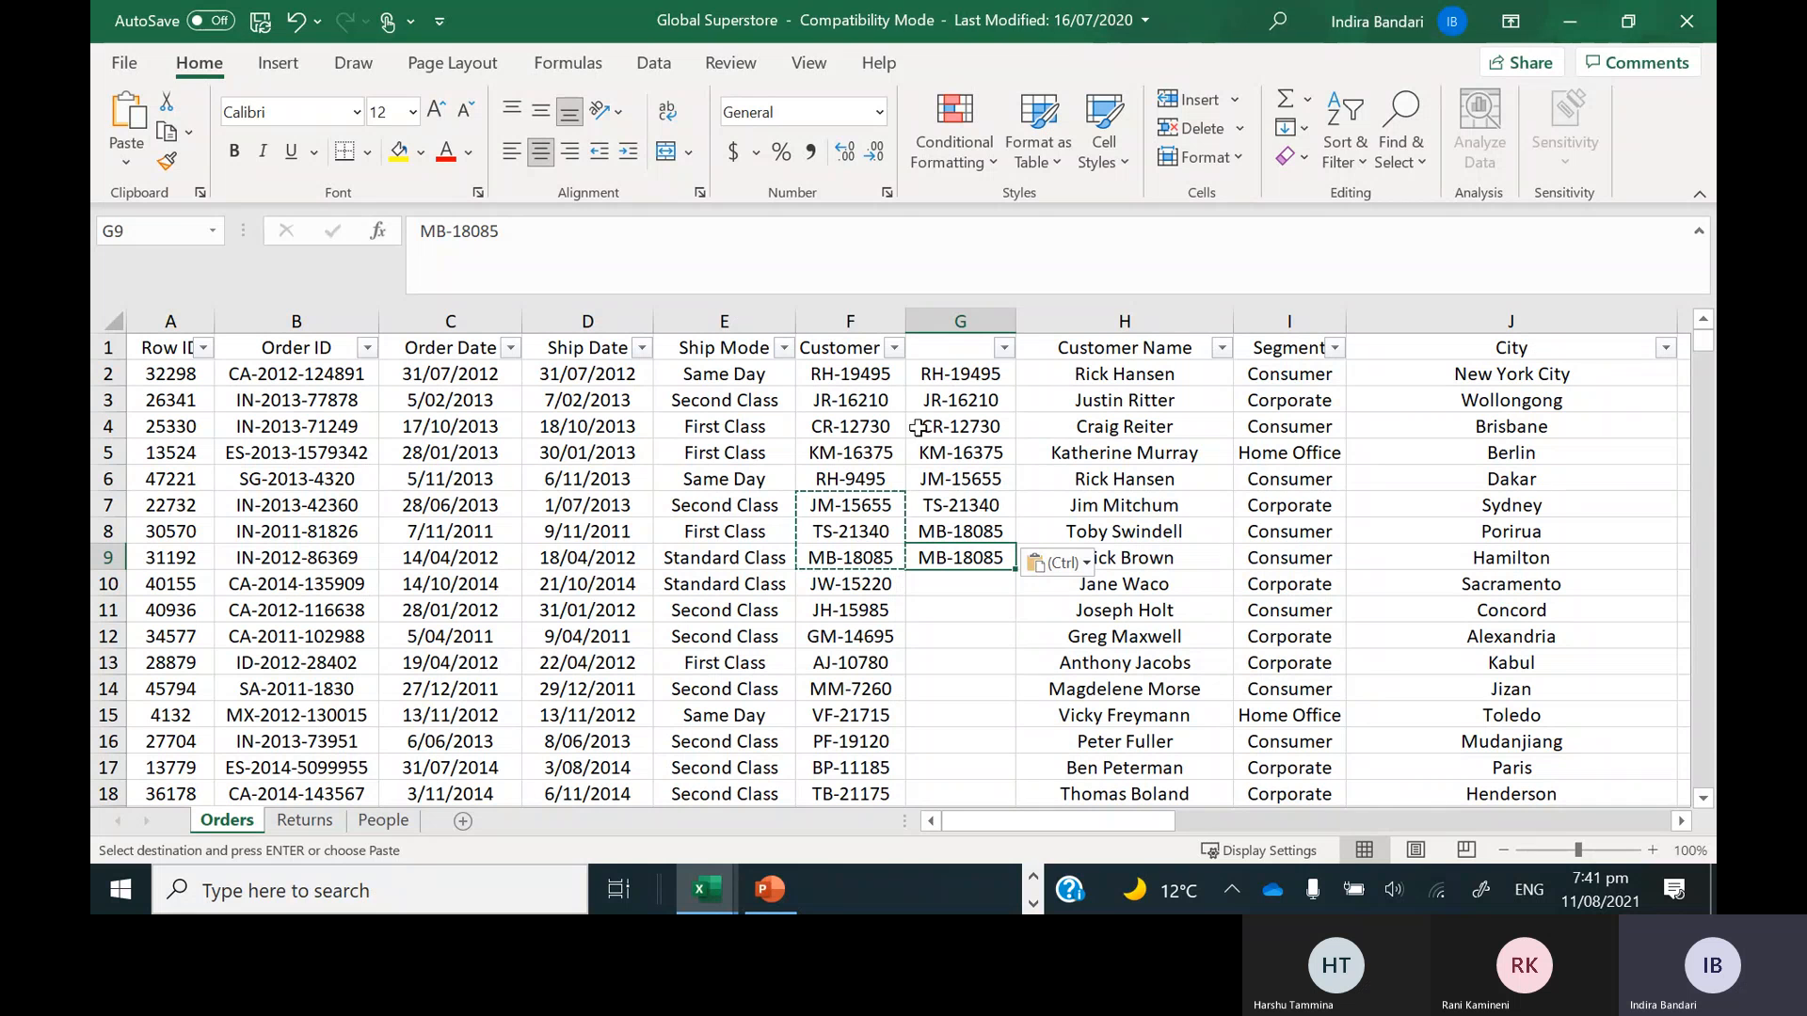
# Compare Customer ID cells in columns F and G, delete F6 with the Shift cells up option, and undo the deletion
pyautogui.moveTo(850, 374); pyautogui.dragTo(960, 374)
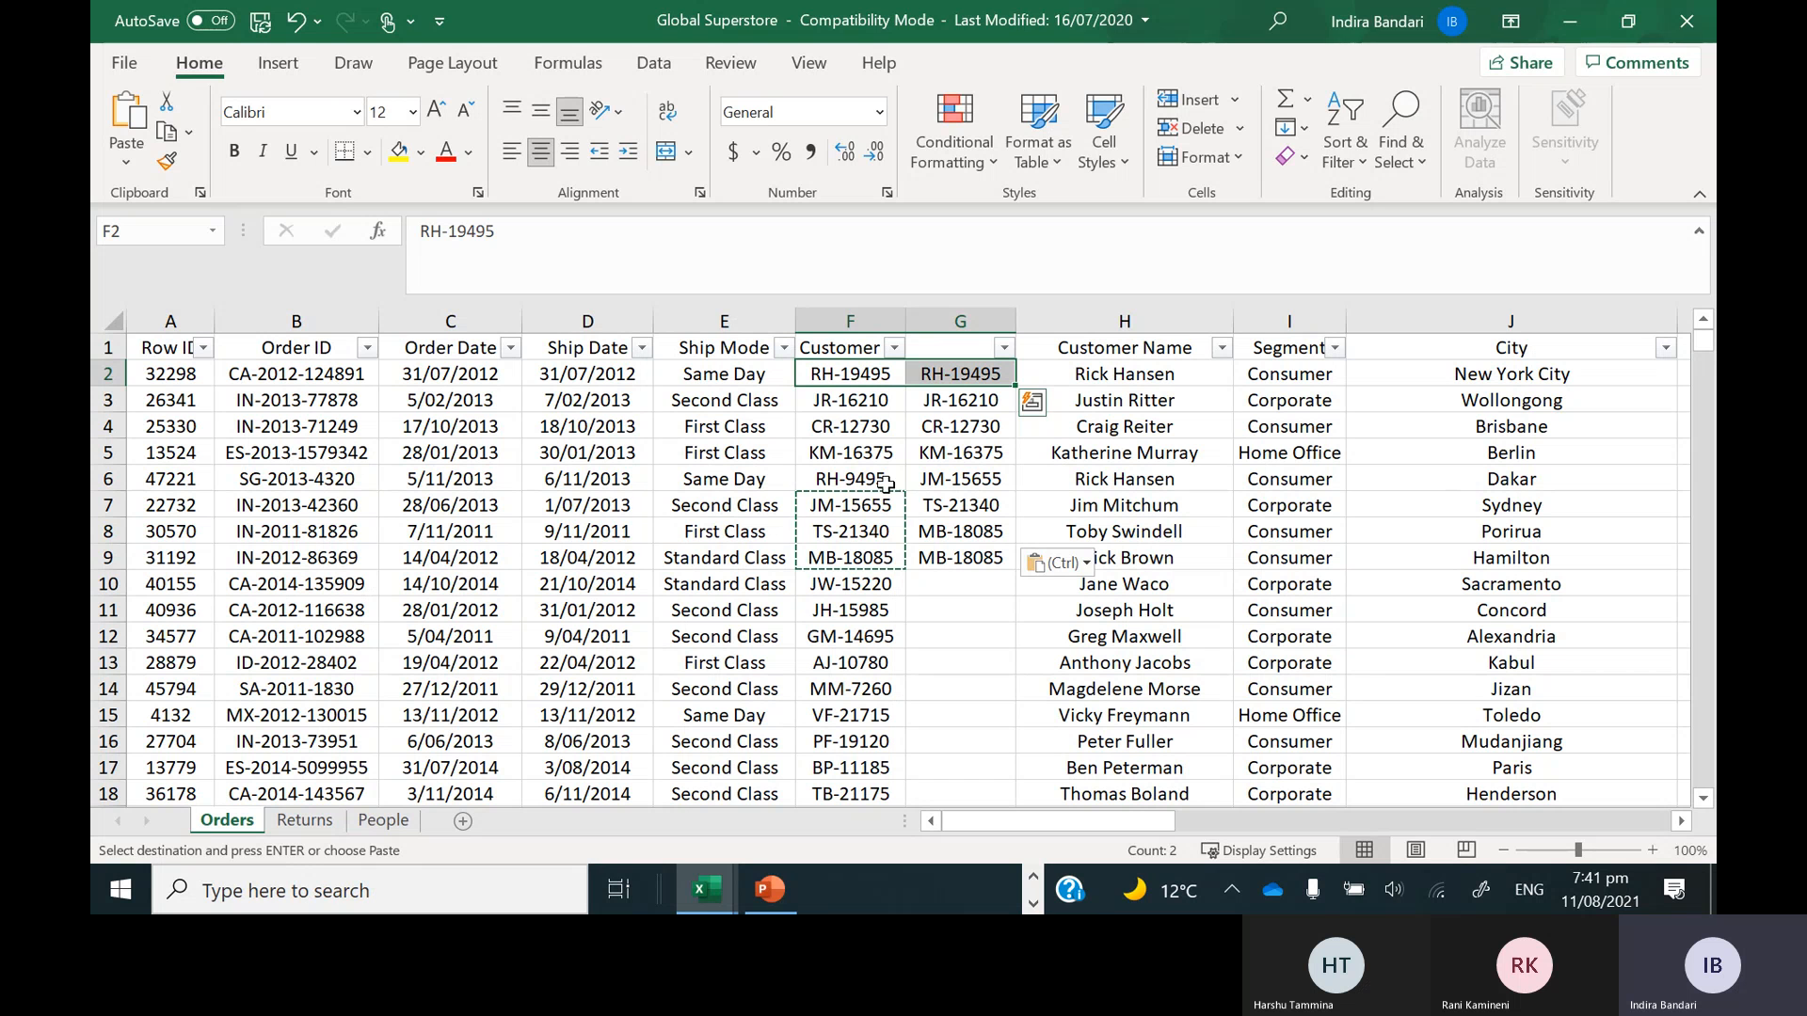
pyautogui.click(850, 502)
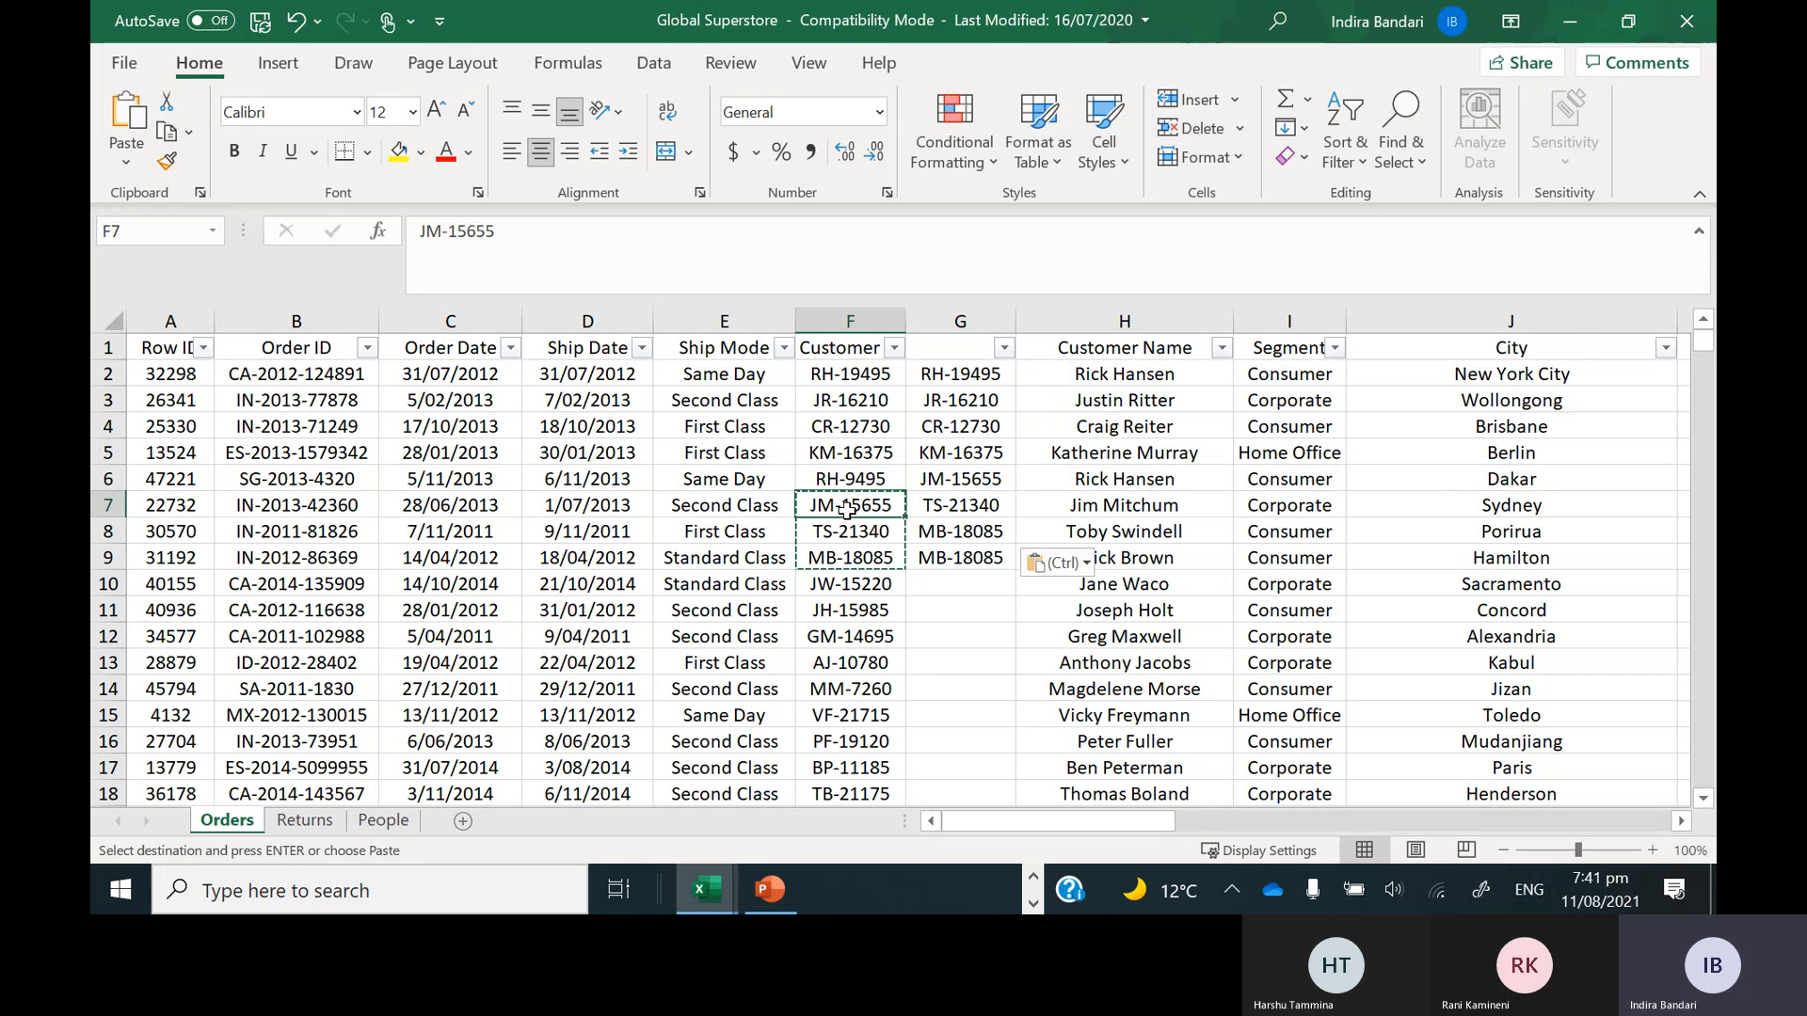
pyautogui.click(863, 480)
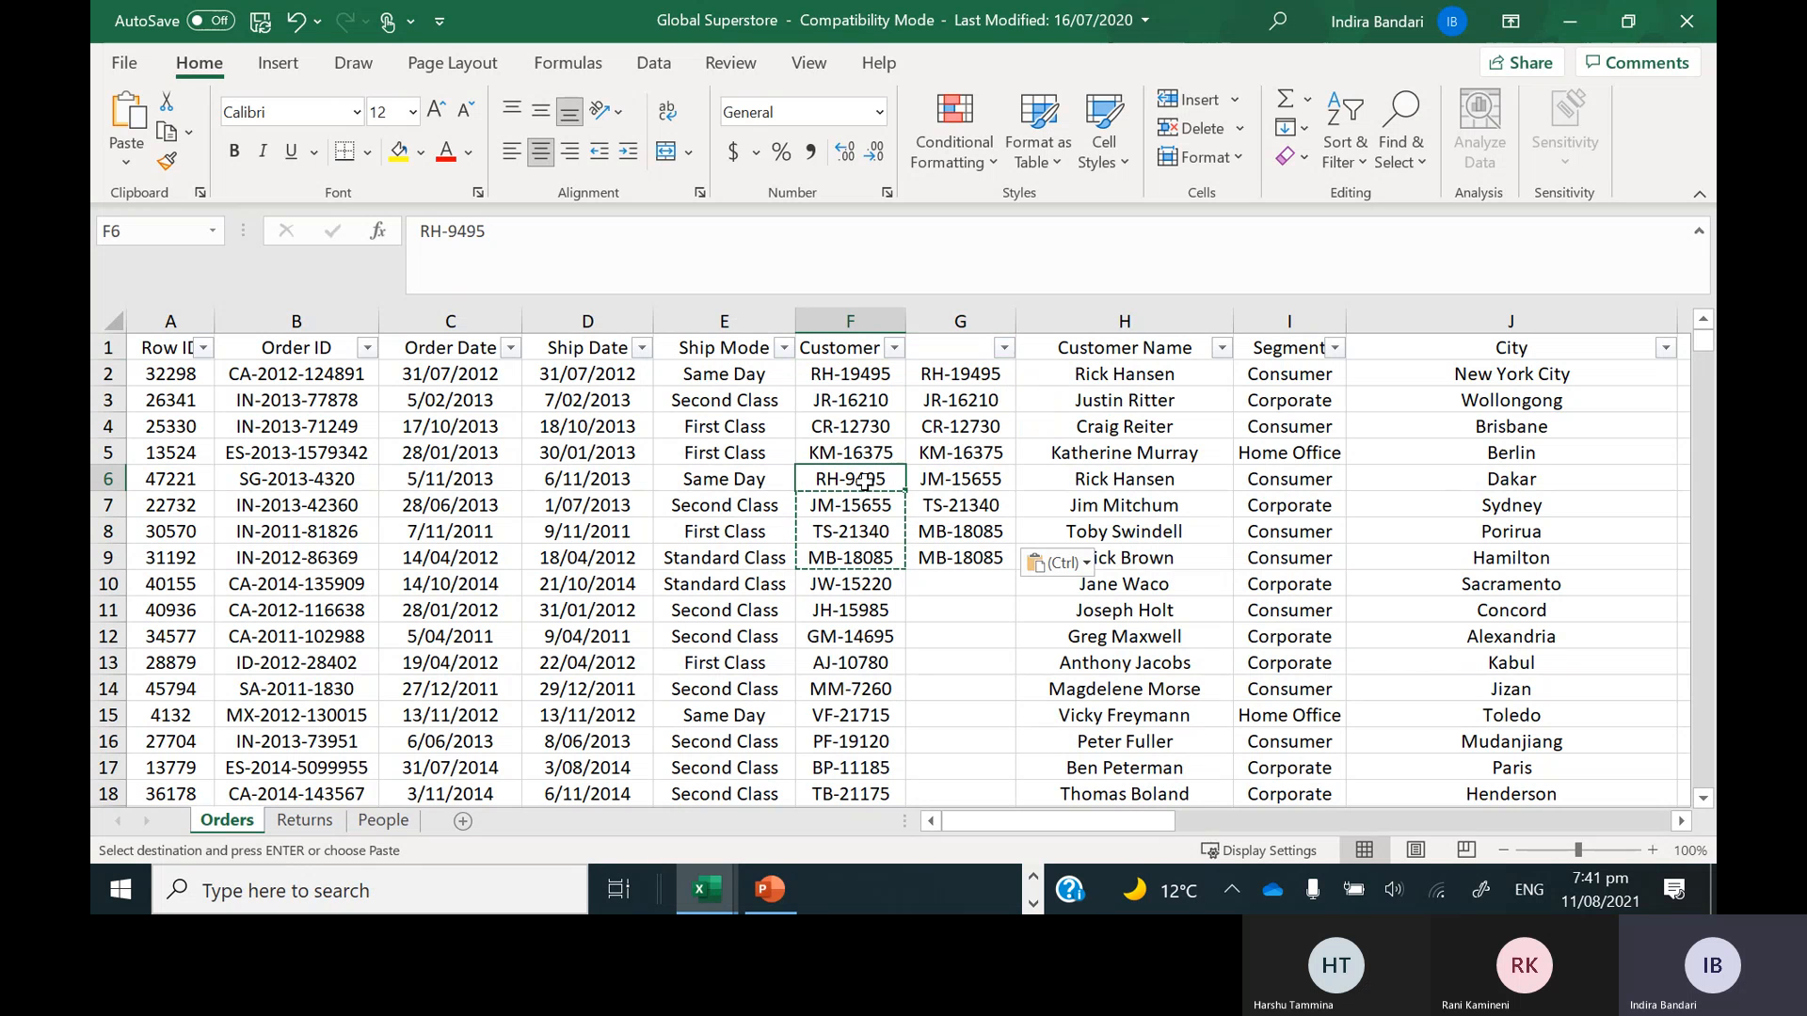
pyautogui.rightClick(864, 481)
pyautogui.click(939, 418)
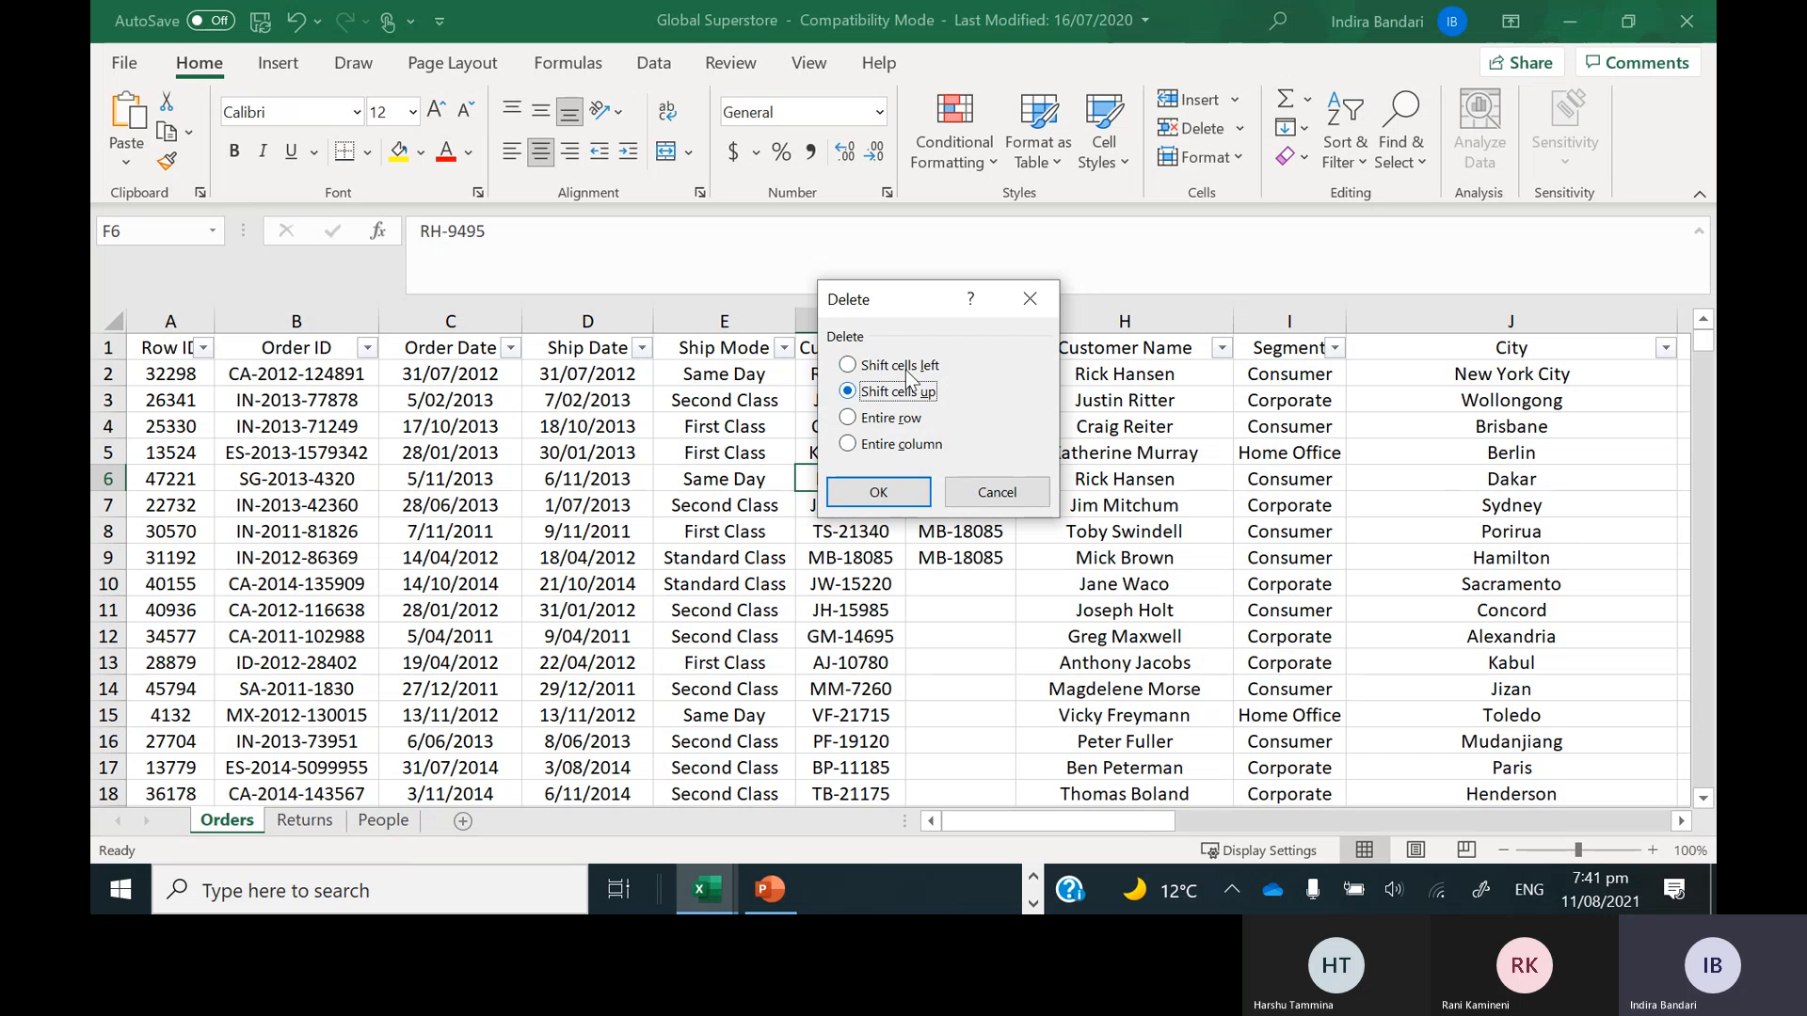
pyautogui.click(878, 493)
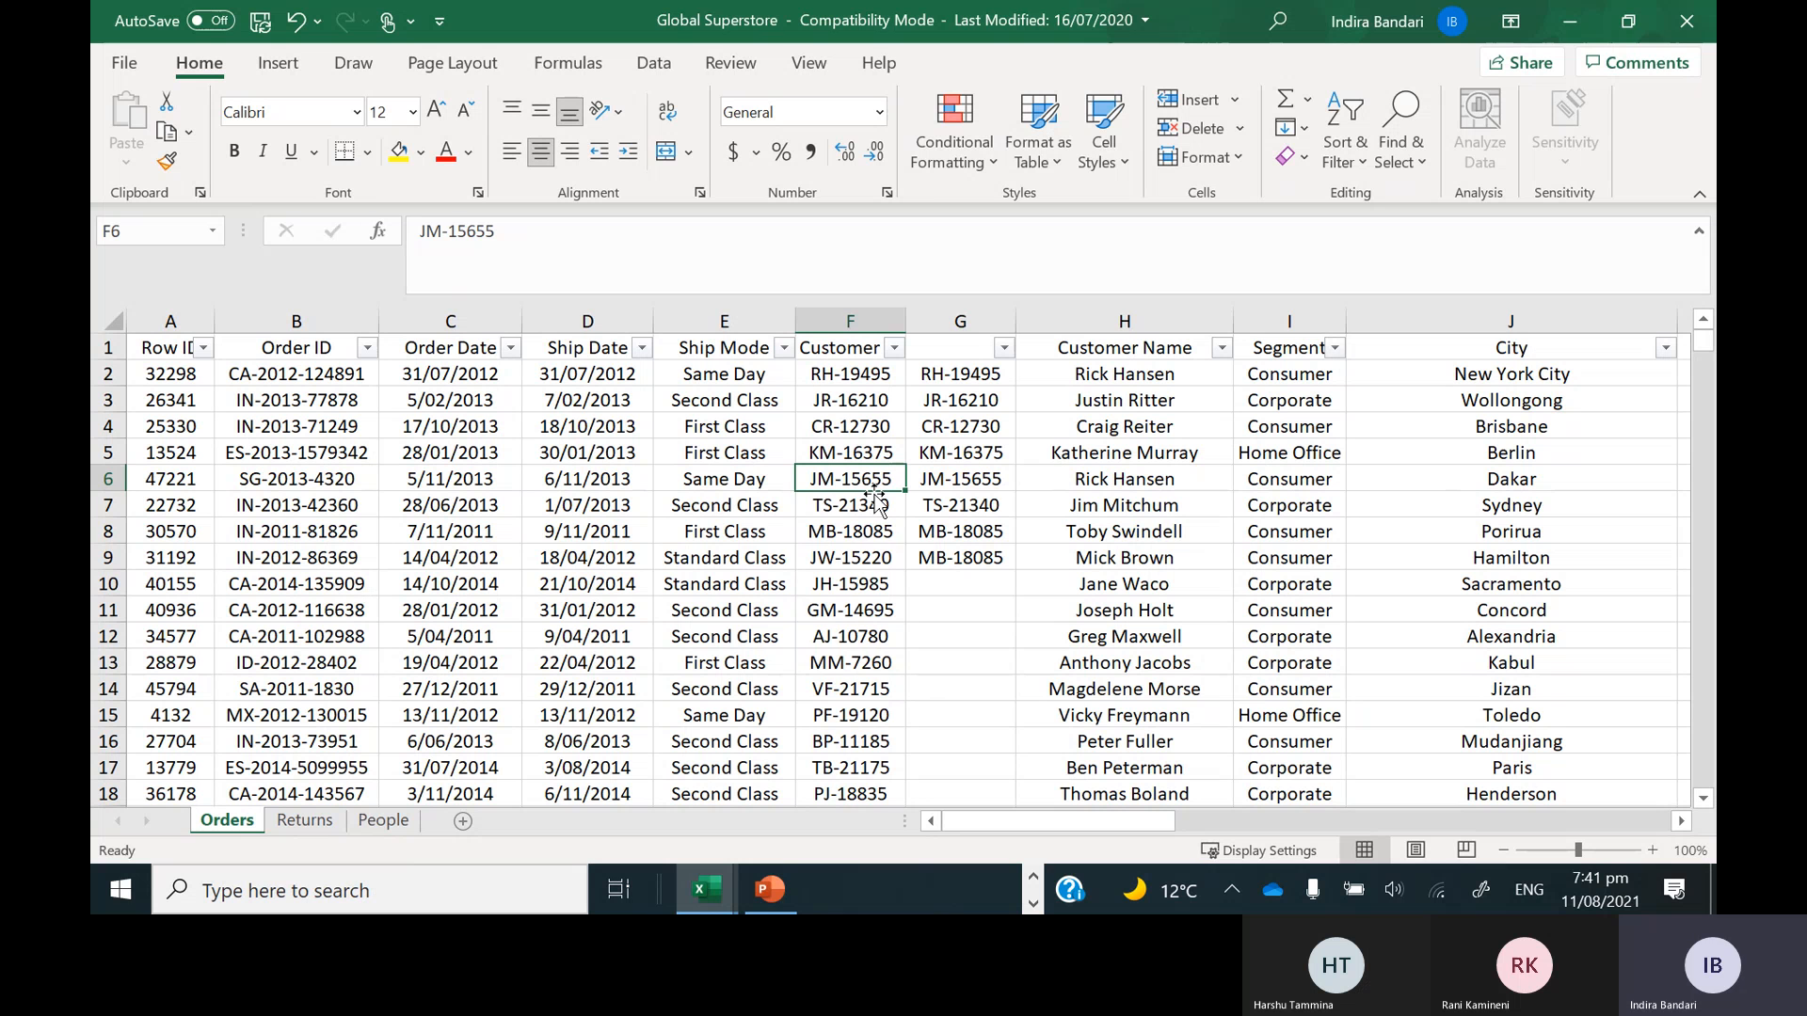
pyautogui.hotkey('ctrl', 'z')
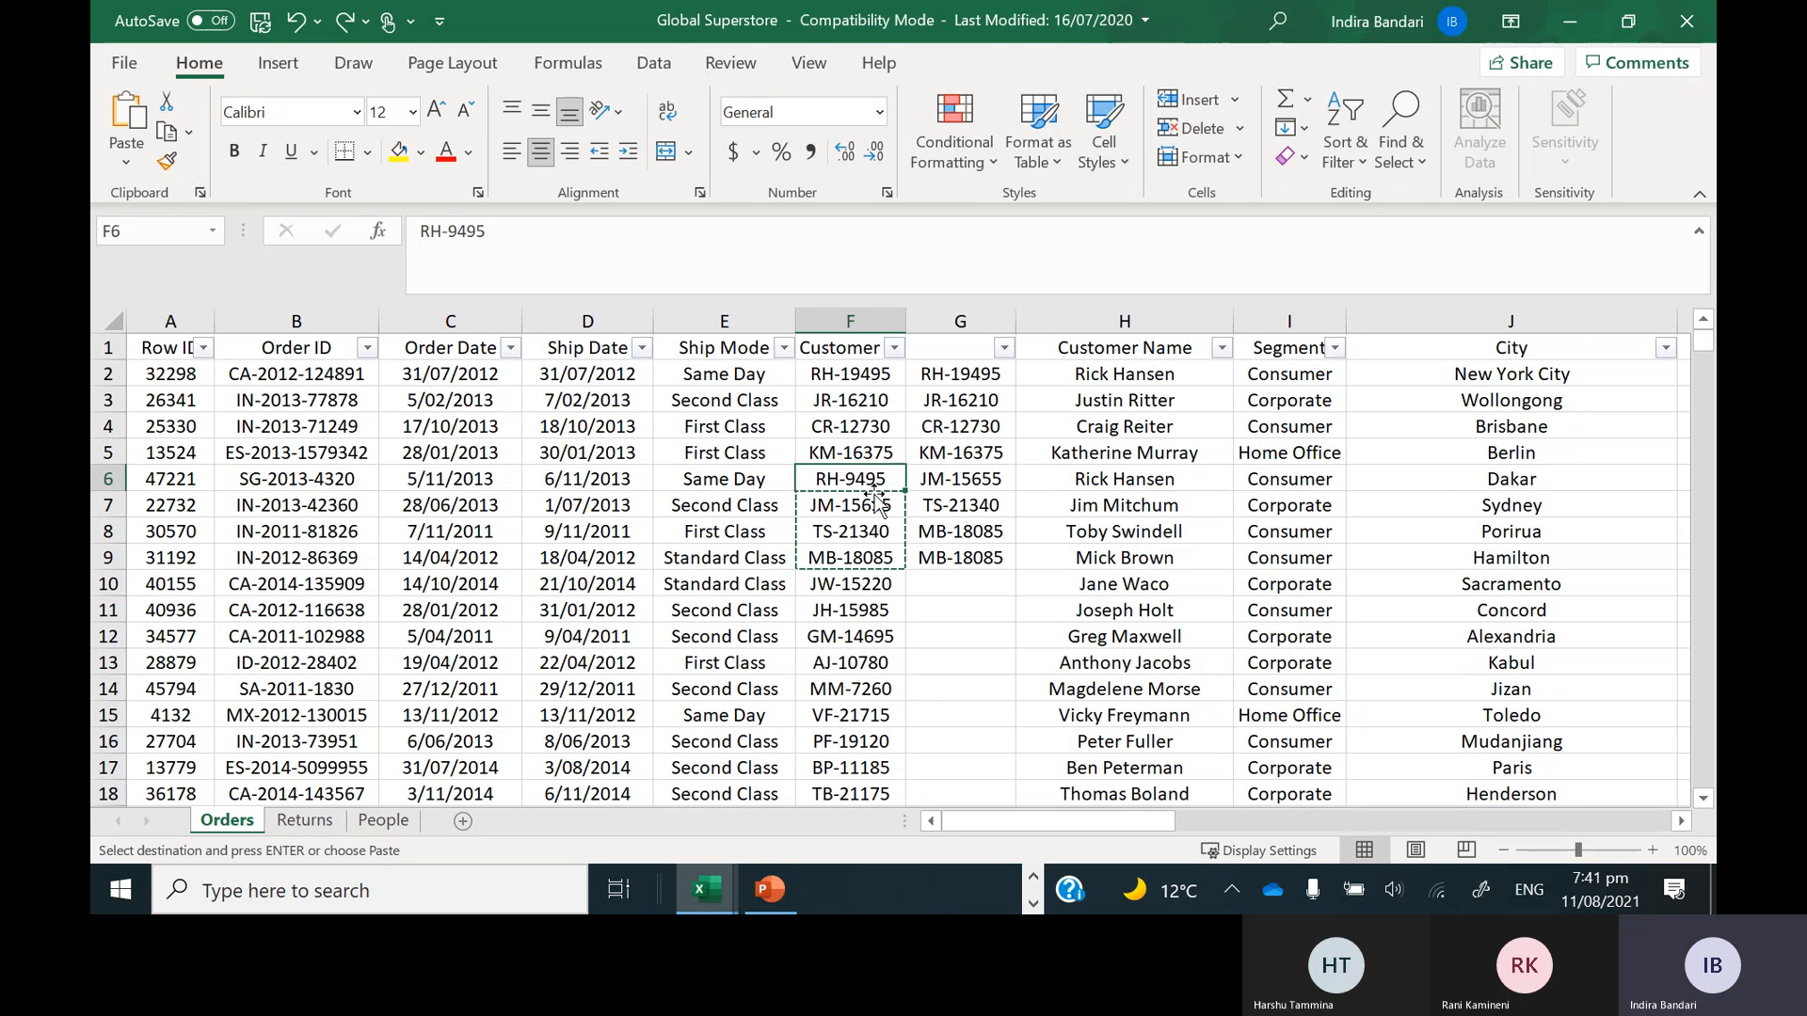
# Copy the Customer ID cells F7:F10
pyautogui.moveTo(850, 399); pyautogui.dragTo(845, 453)
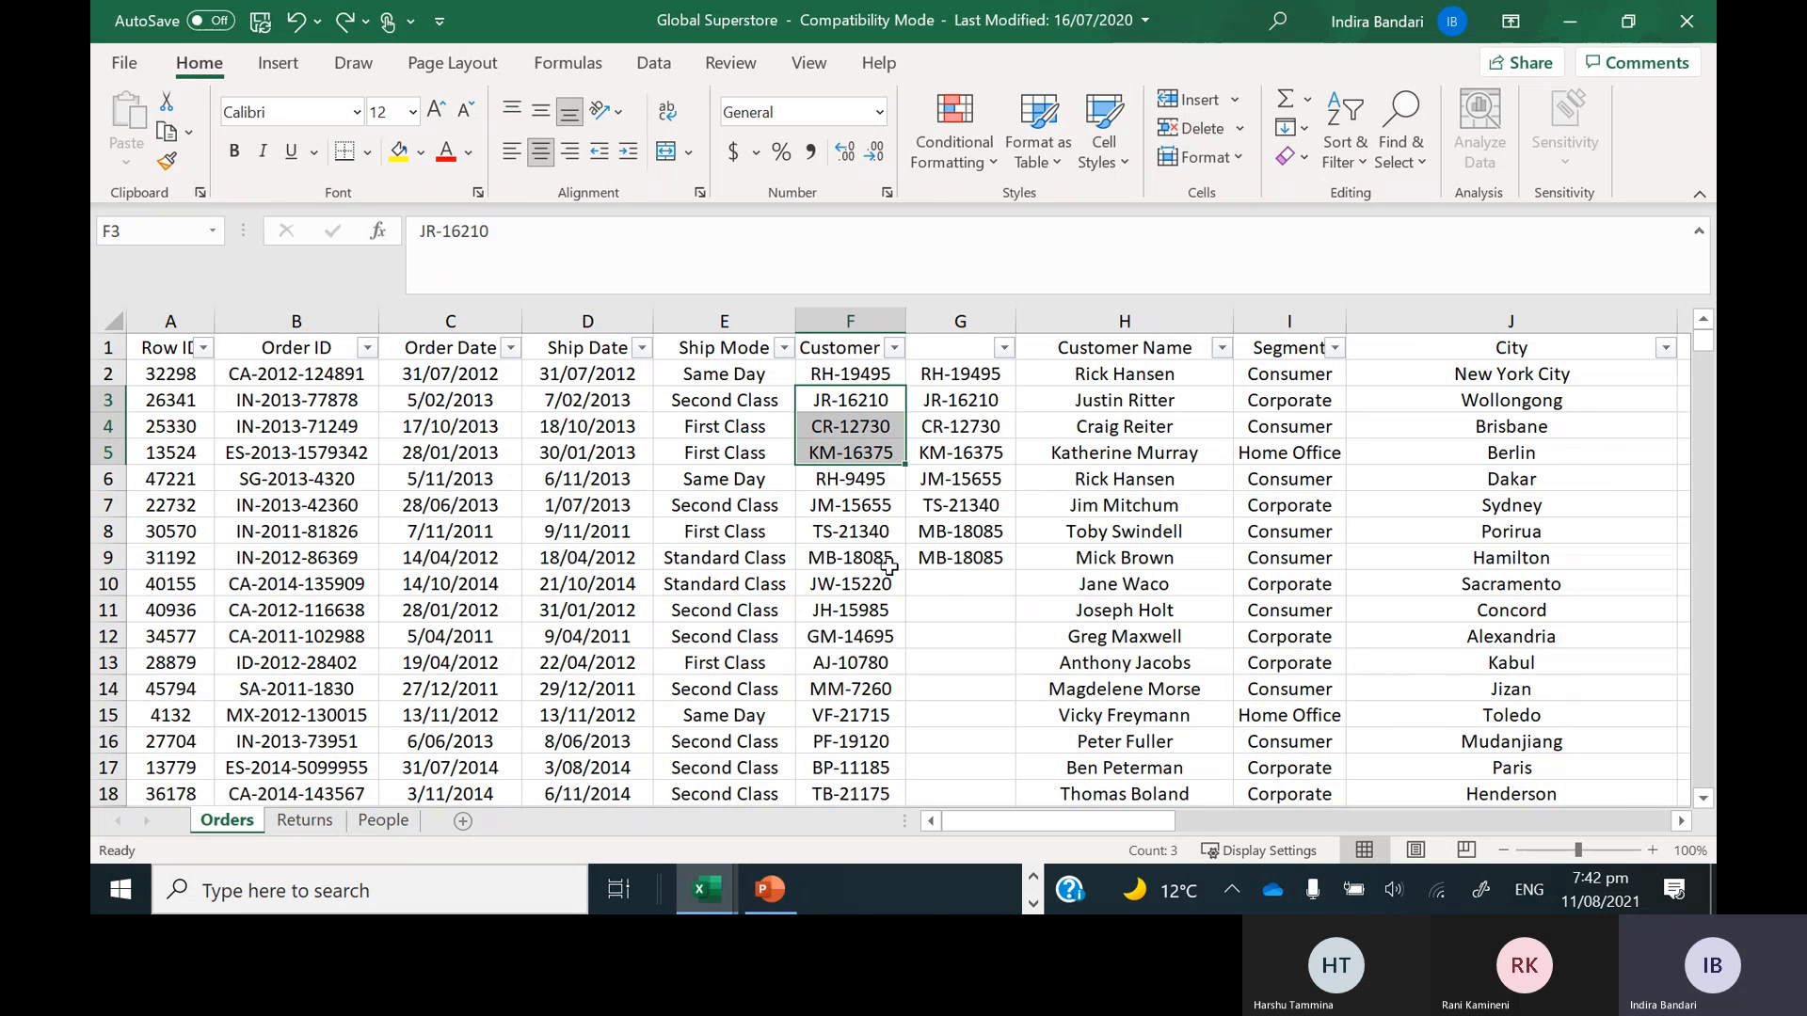
pyautogui.moveTo(849, 499); pyautogui.dragTo(853, 576)
pyautogui.hotkey('ctrl', 'c')
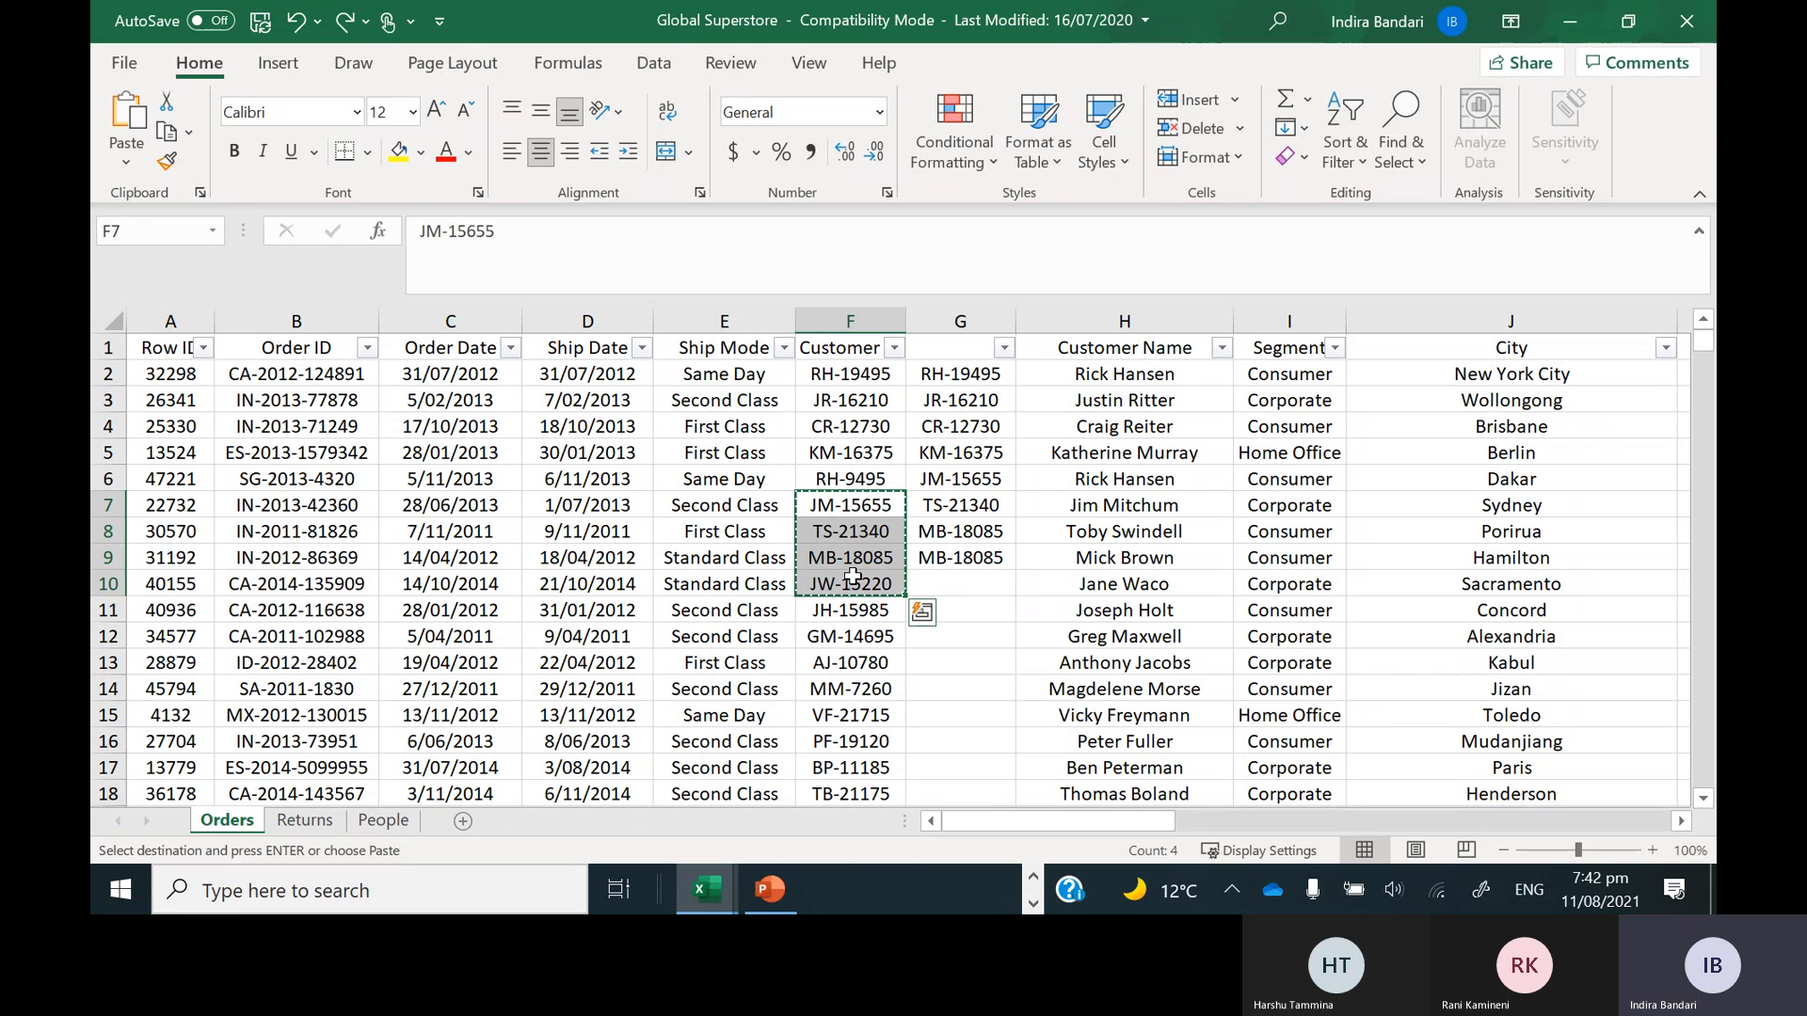
# Paste the copied Customer ID cells once at G11, ending copy mode, and undo the paste
pyautogui.click(973, 611)
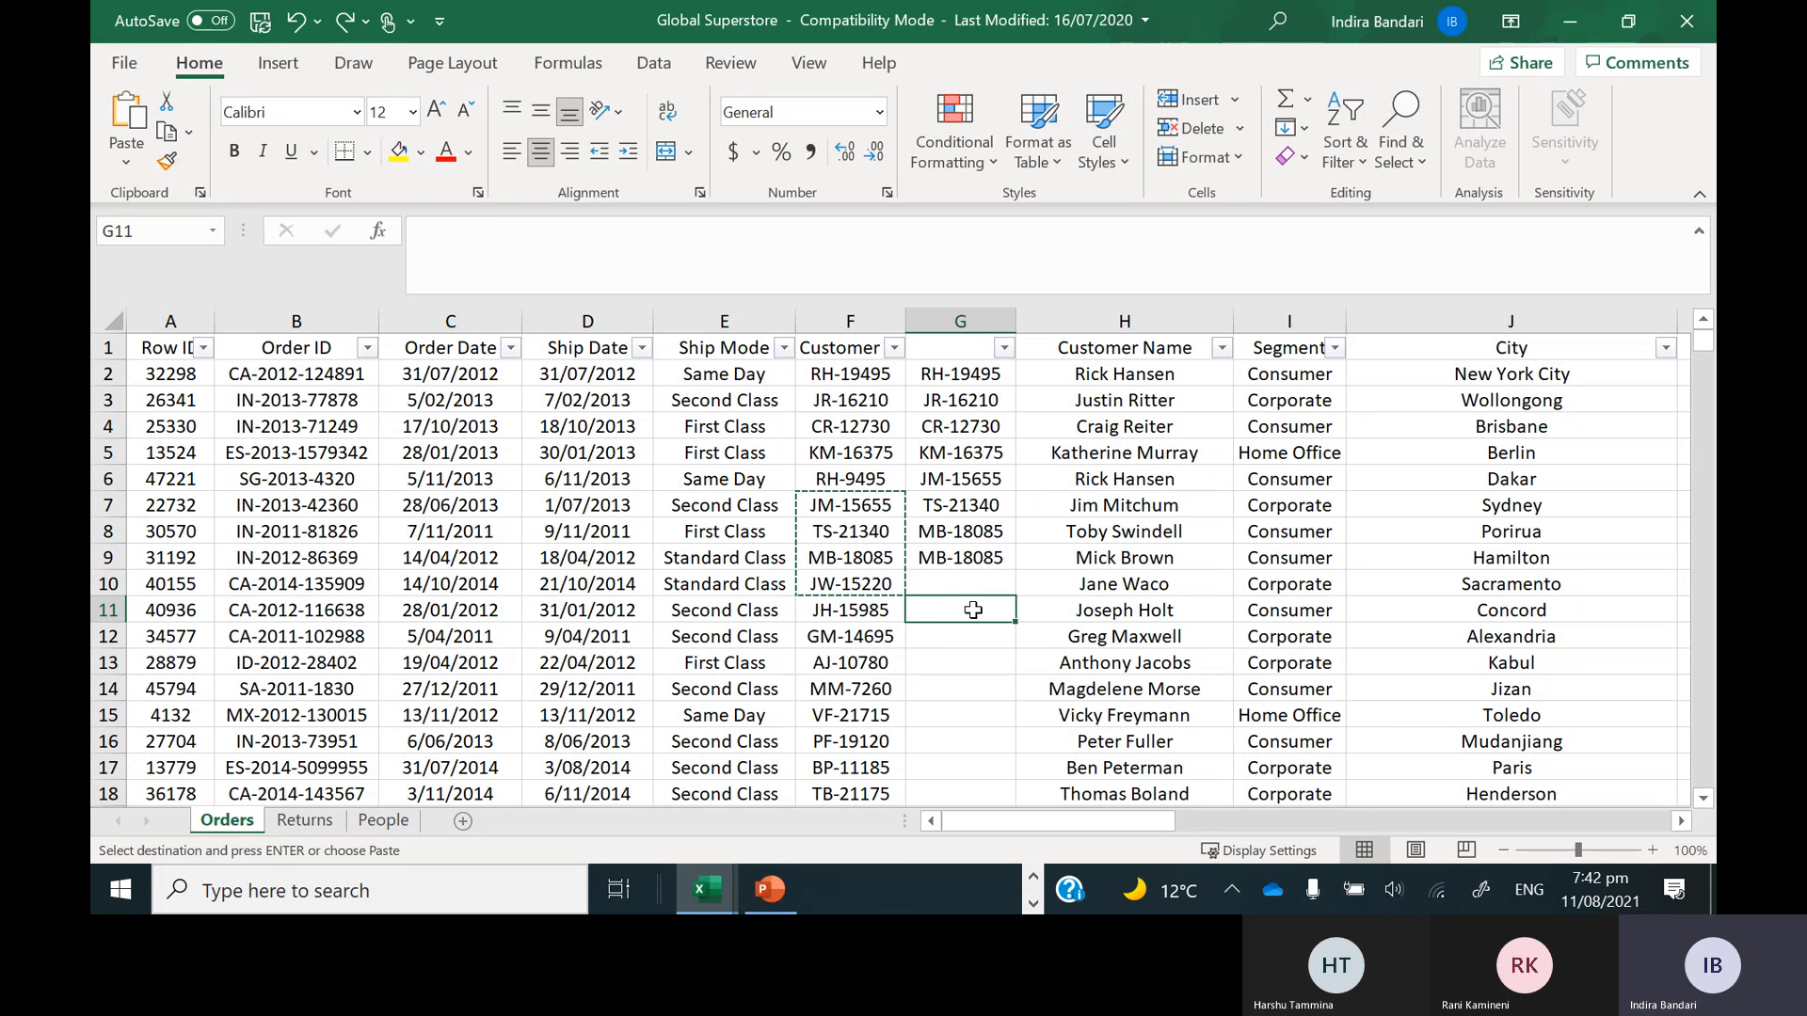
pyautogui.press('Return')
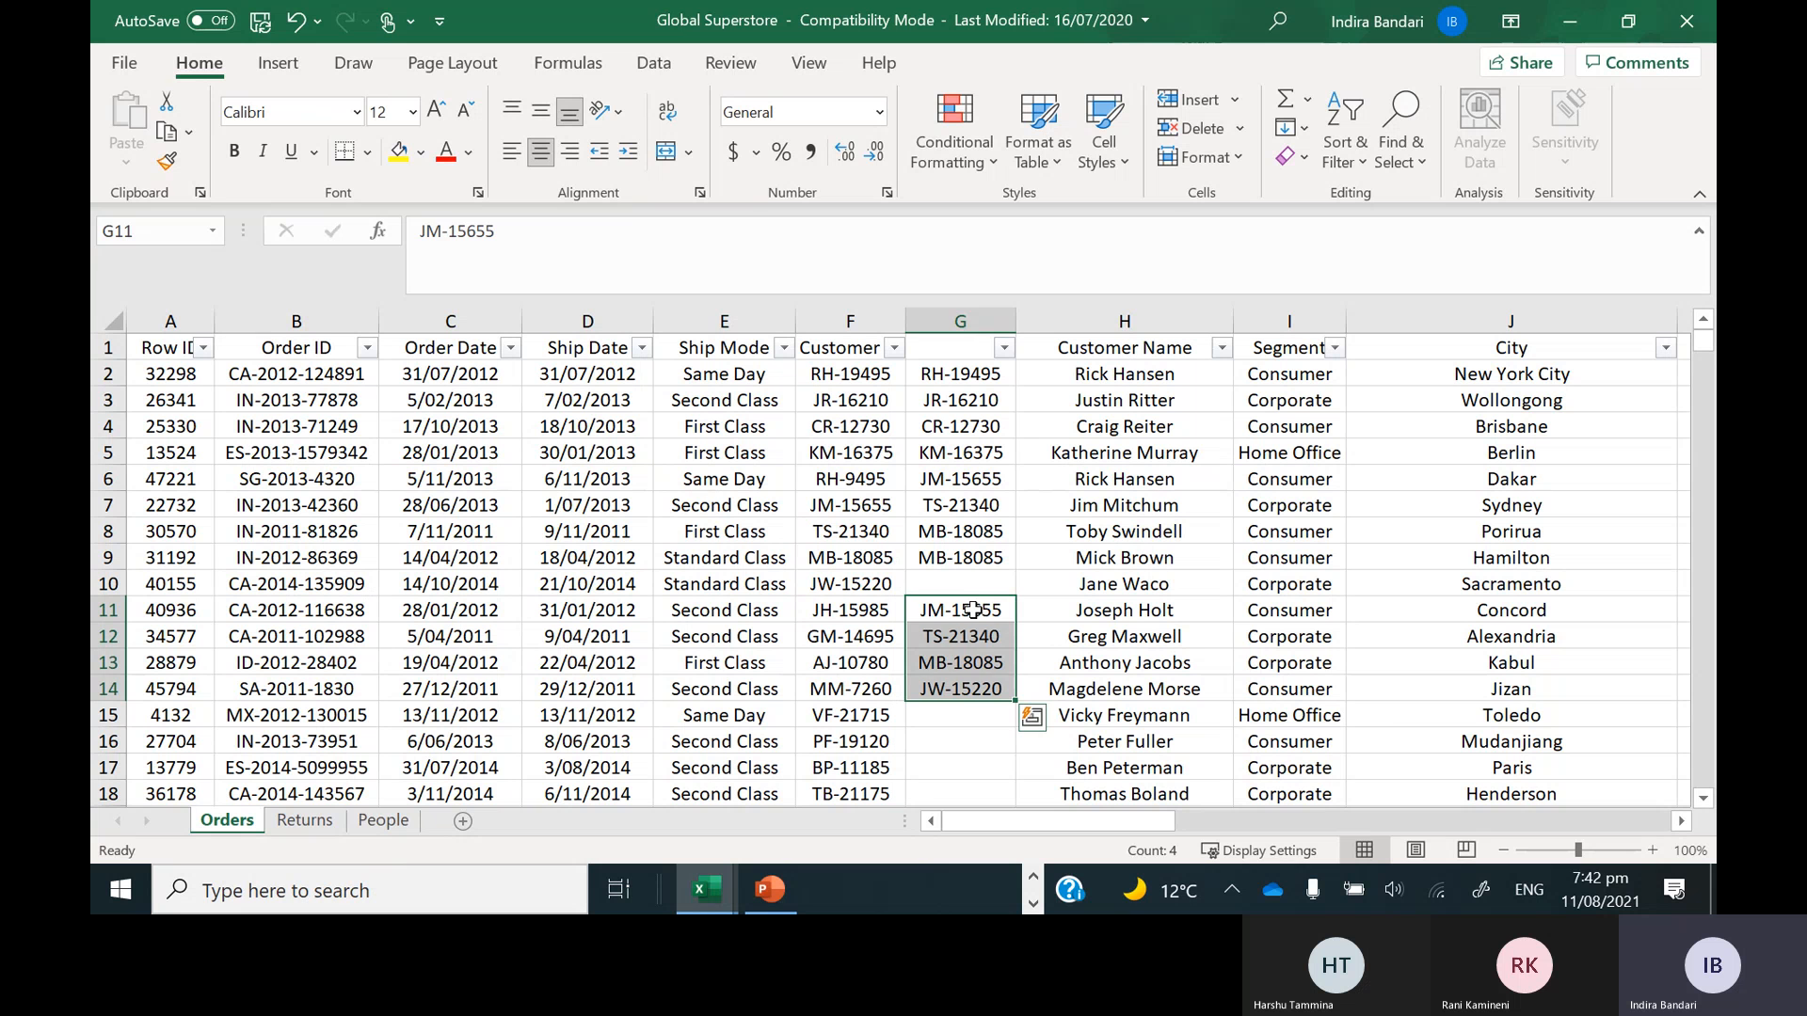
pyautogui.hotkey('ctrl', 'z')
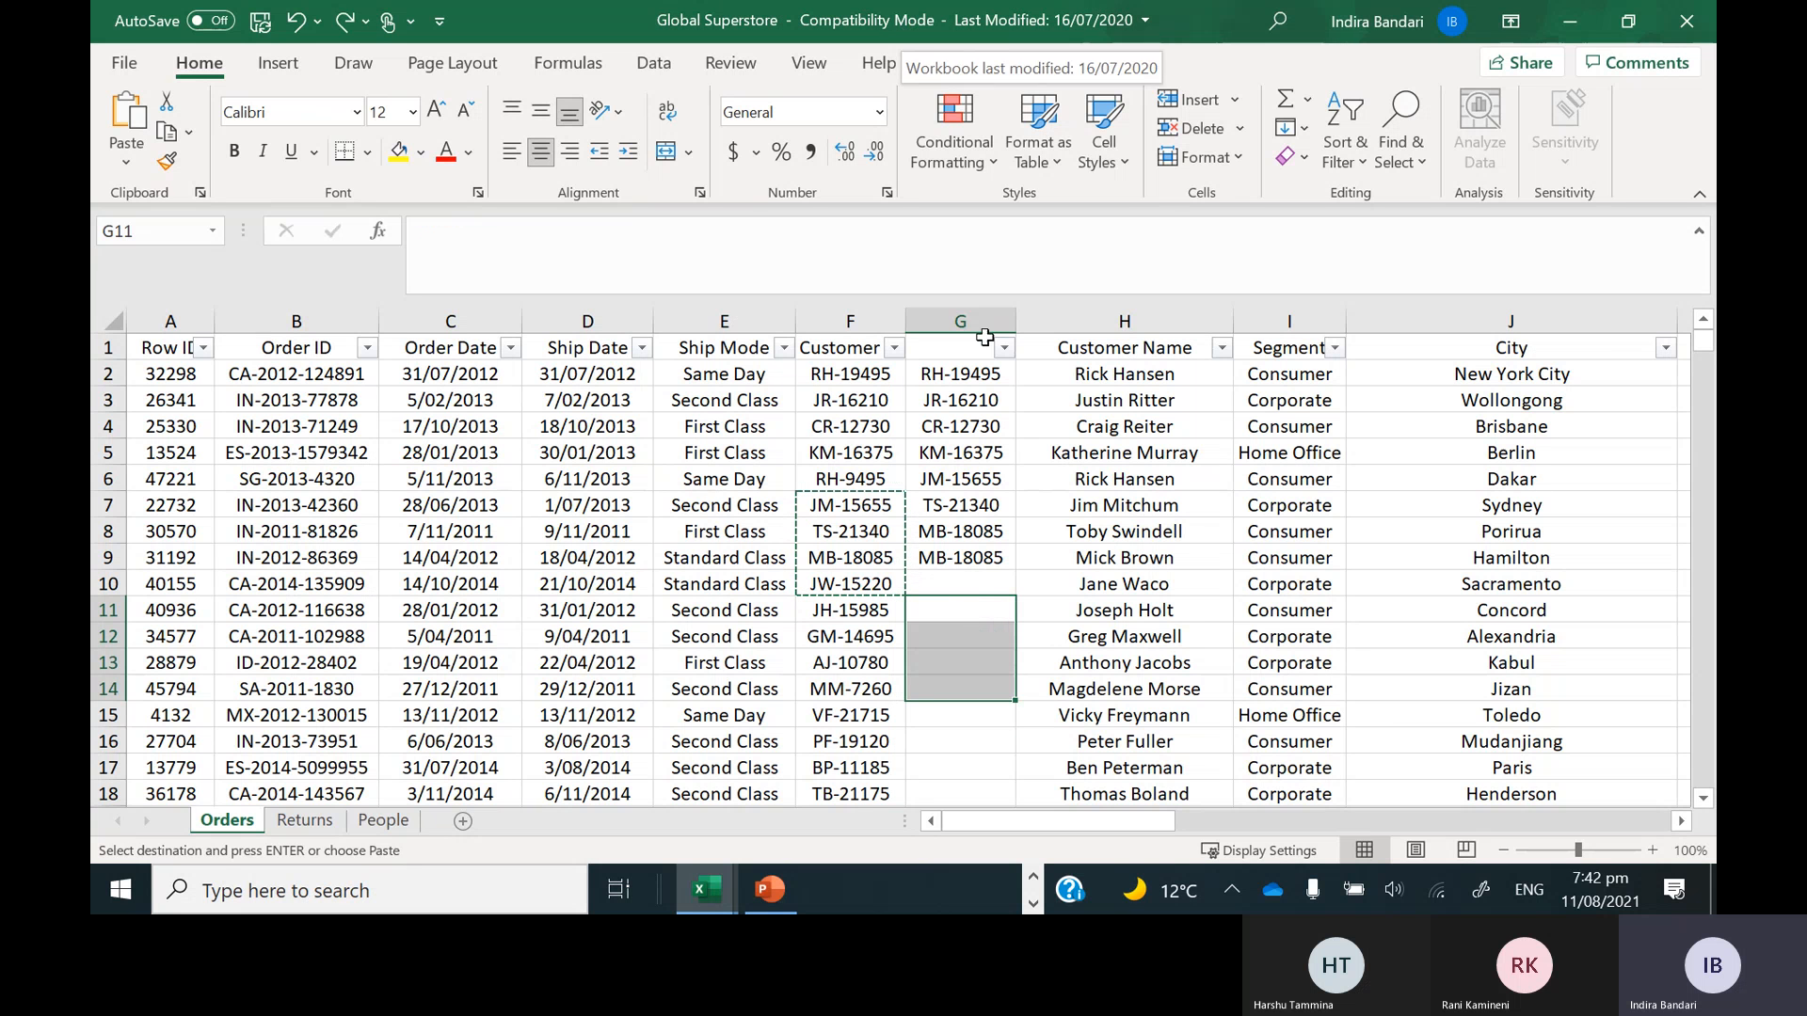
# Paste the copied Customer IDs into G11:G14 while keeping the copy active, and end copy mode
pyautogui.click(932, 614)
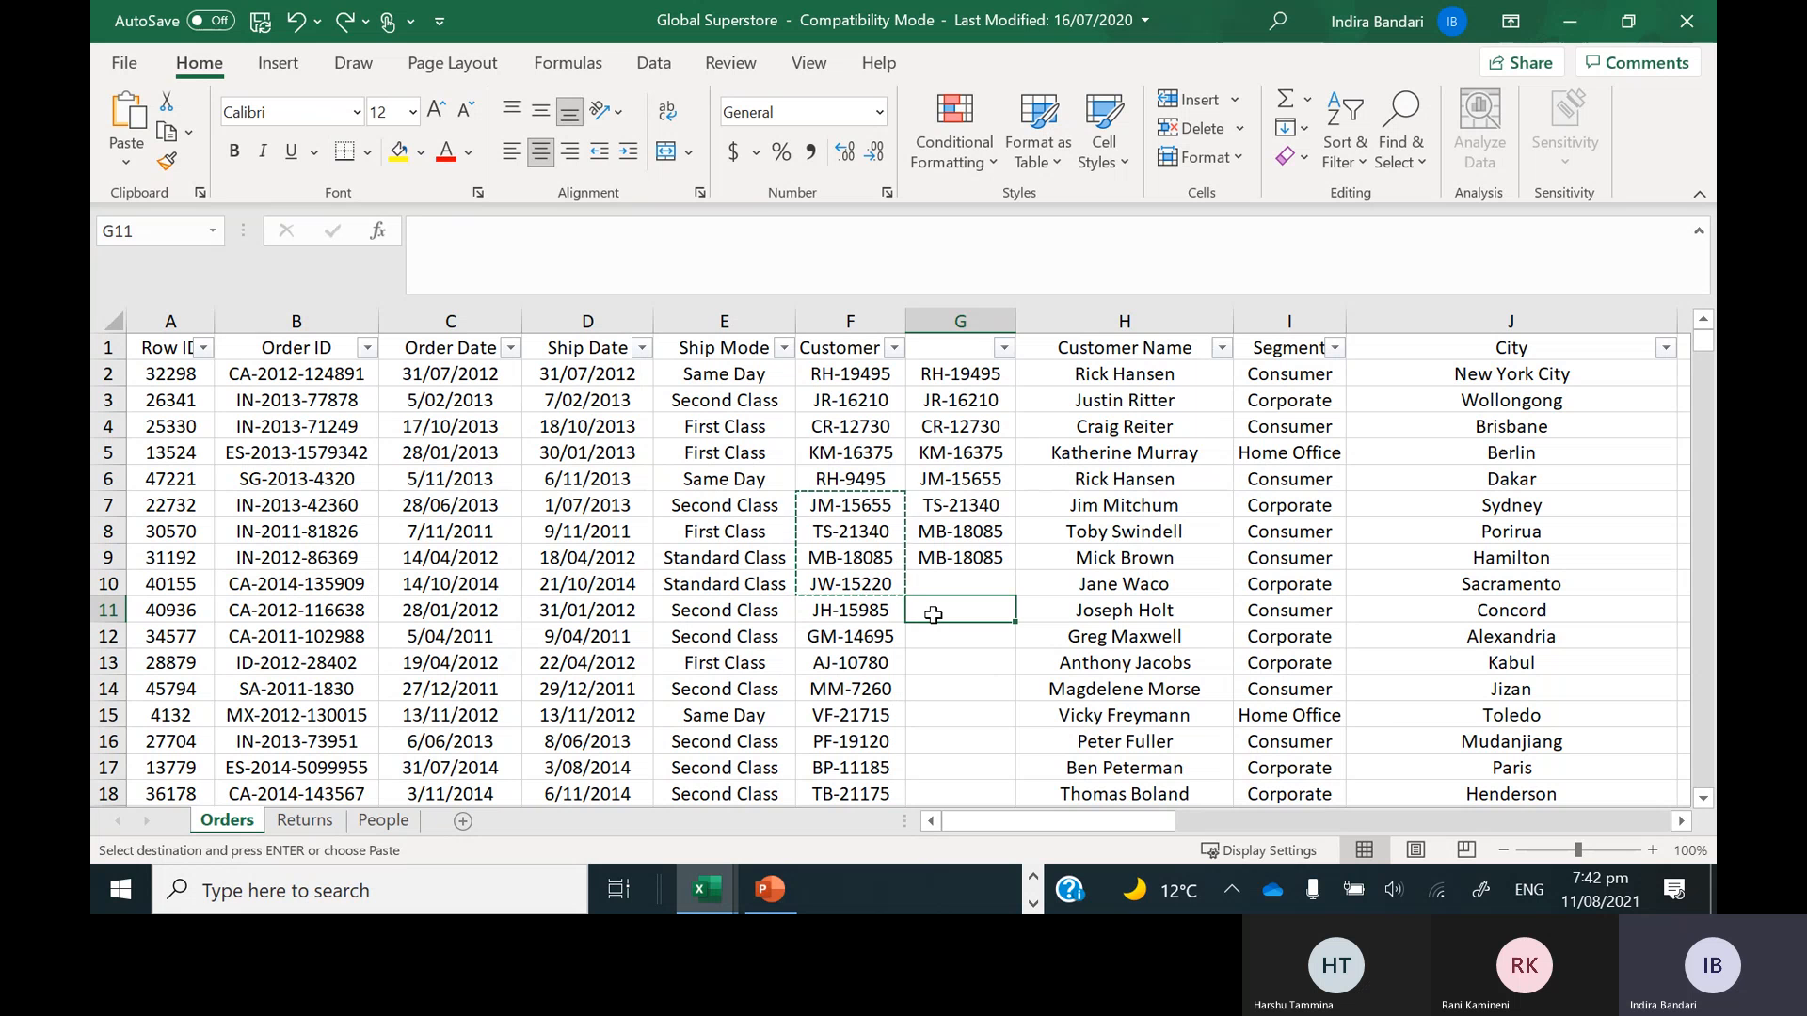
pyautogui.hotkey('ctrl', 'v')
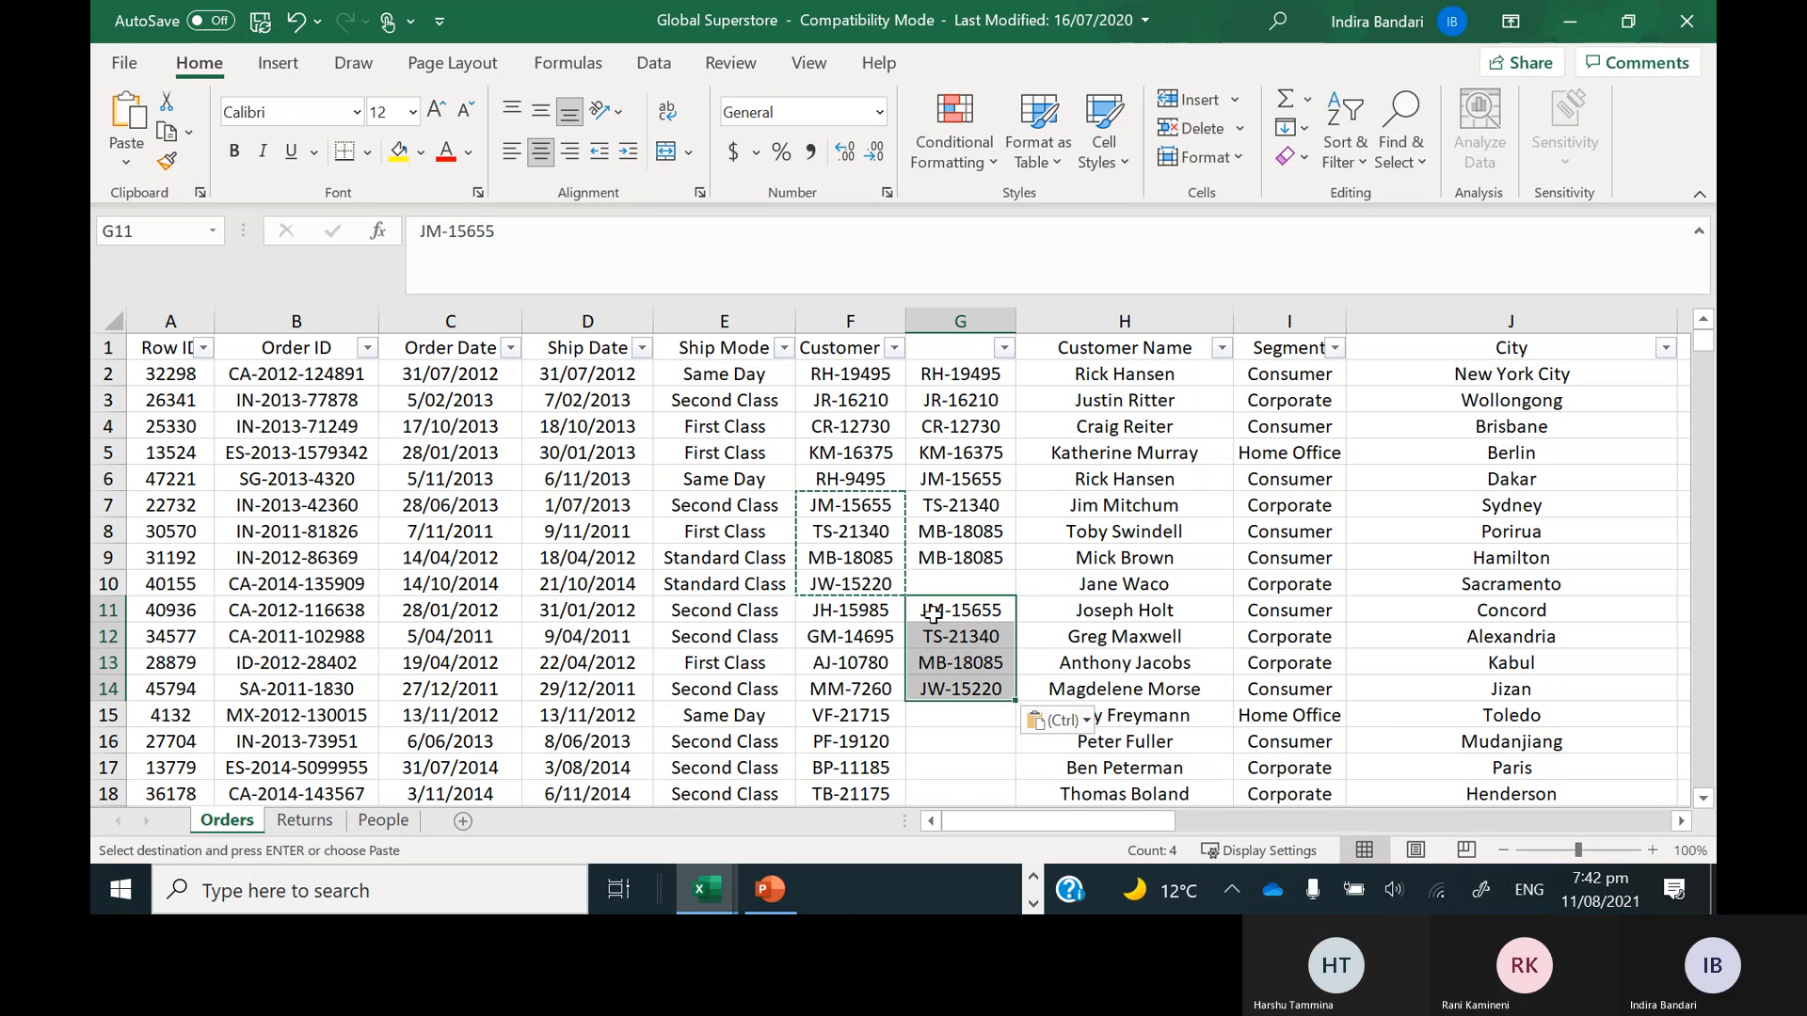
pyautogui.press('Escape')
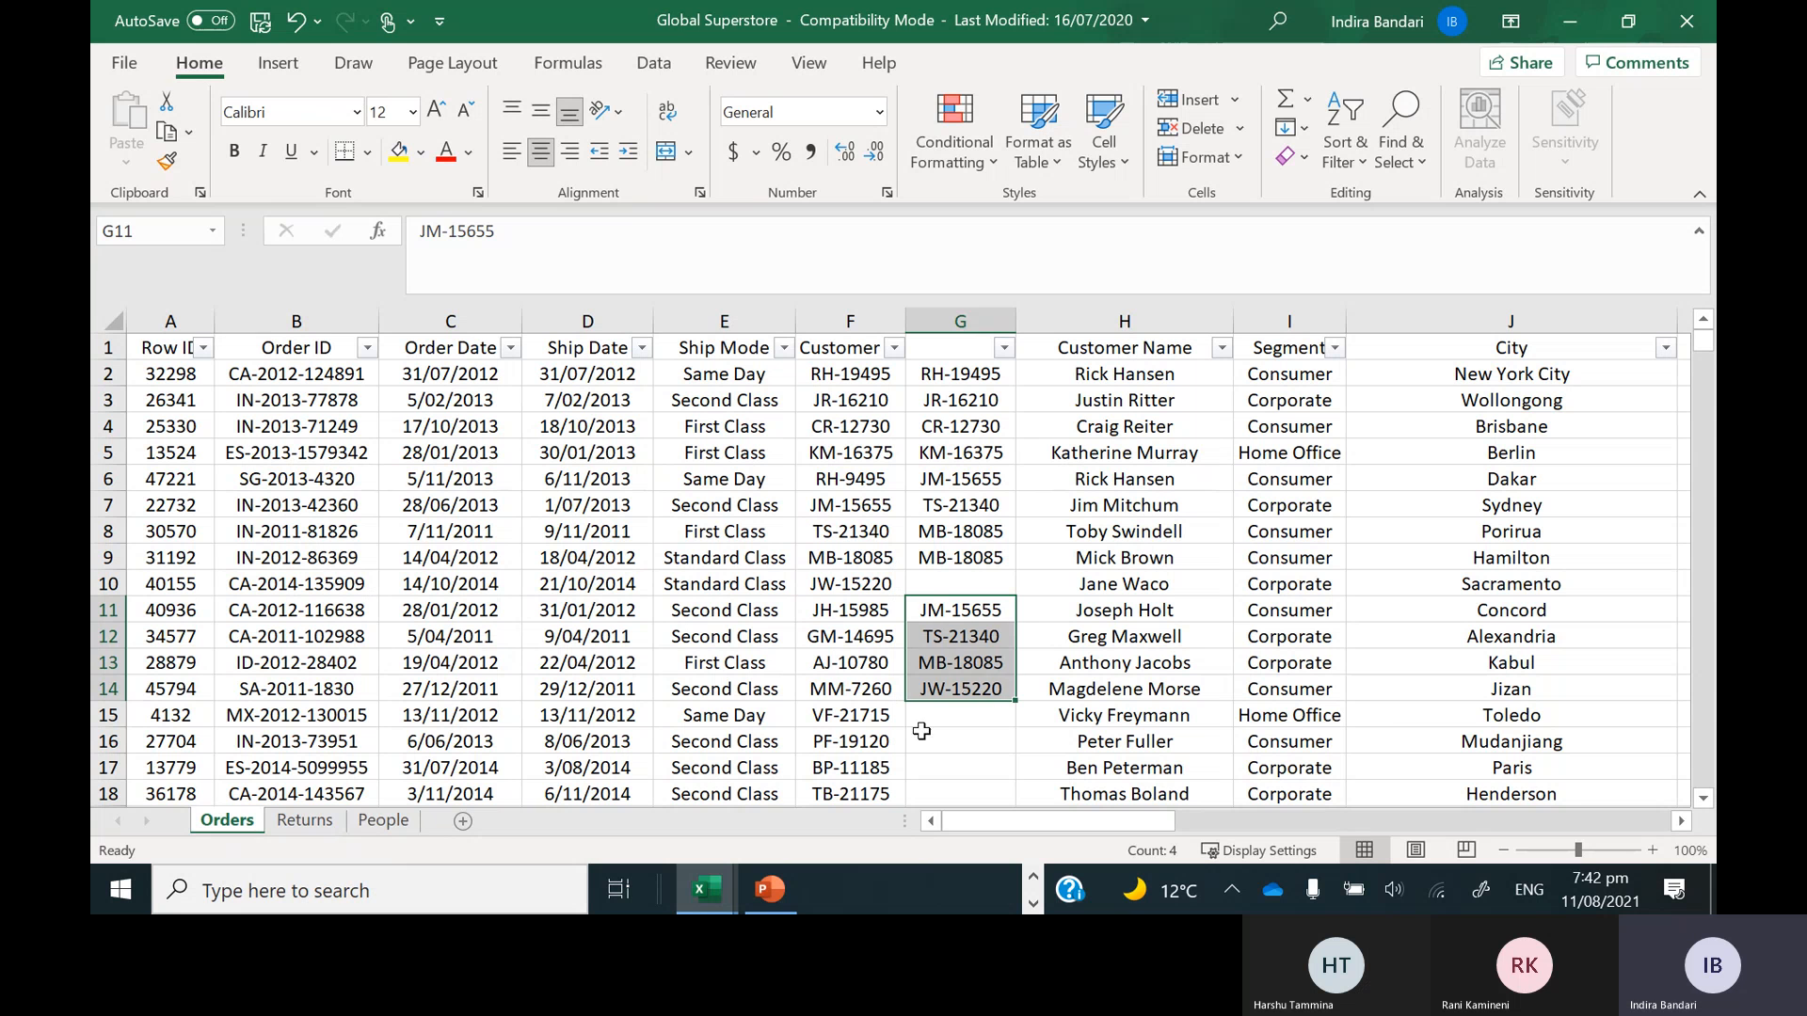
pyautogui.click(995, 619)
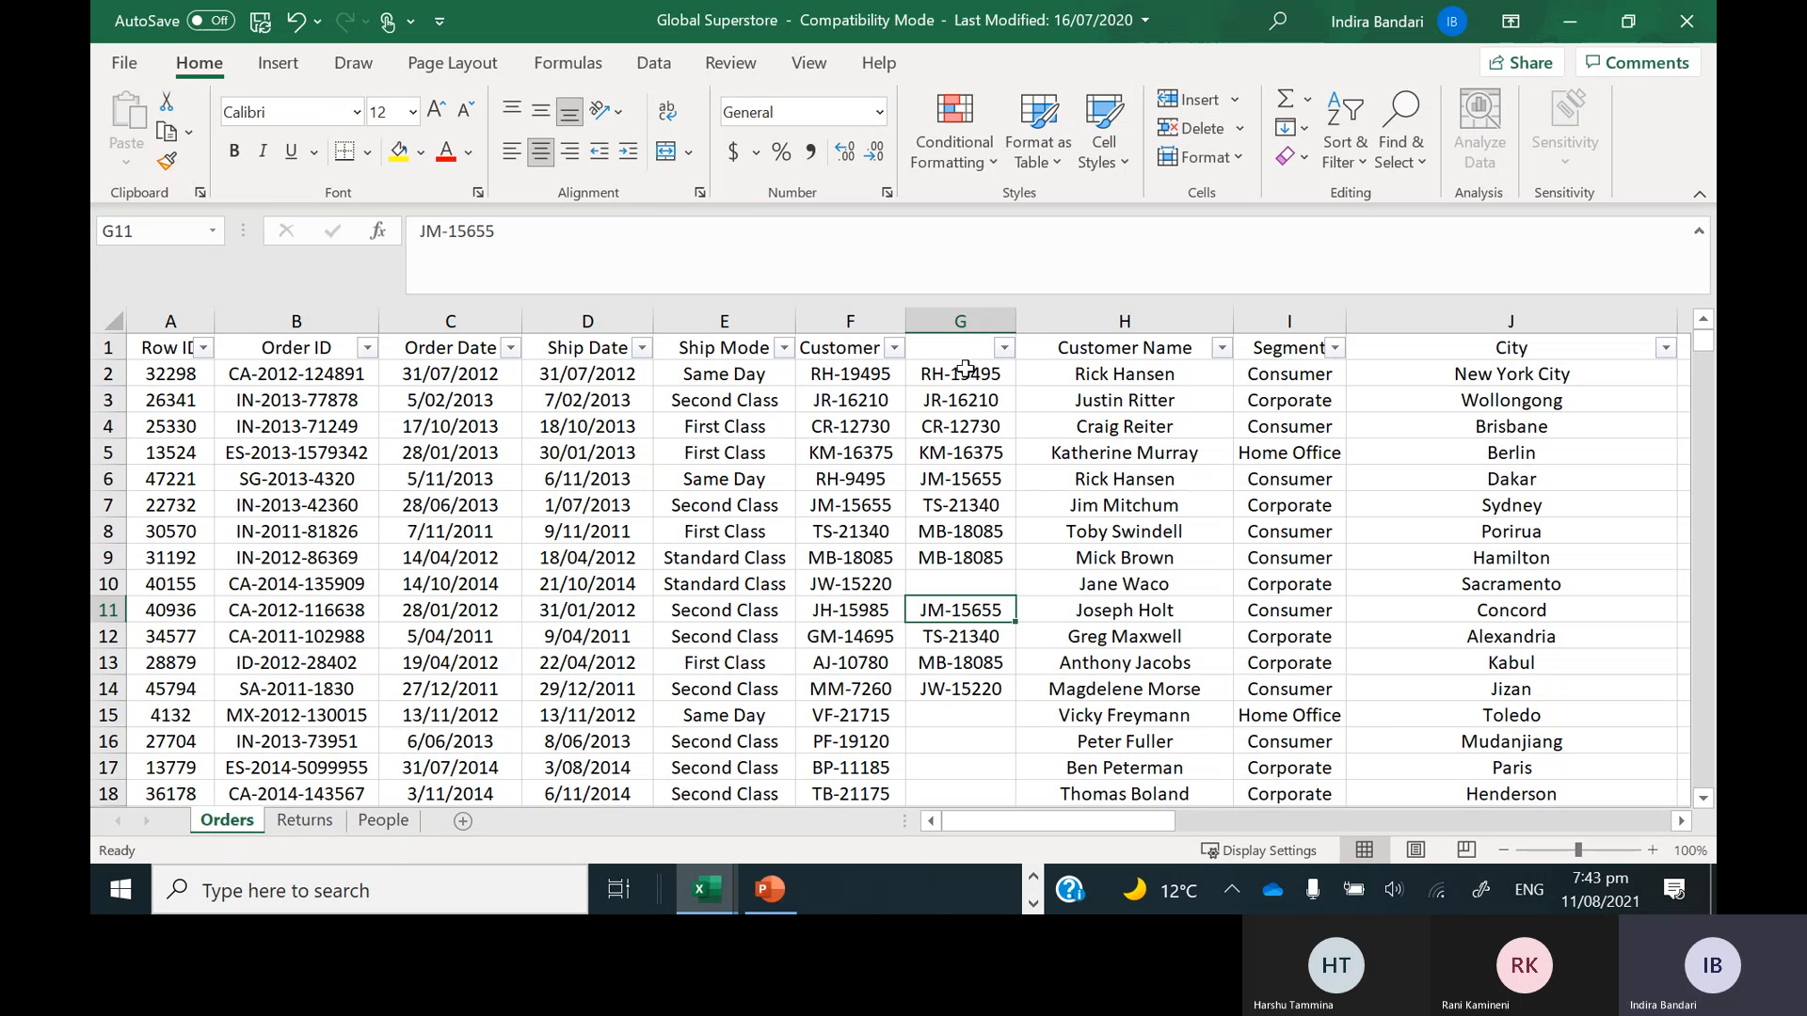
# Clear the copied Customer ID values from cells G2:G14
pyautogui.moveTo(966, 372); pyautogui.dragTo(965, 697)
pyautogui.press('Delete')
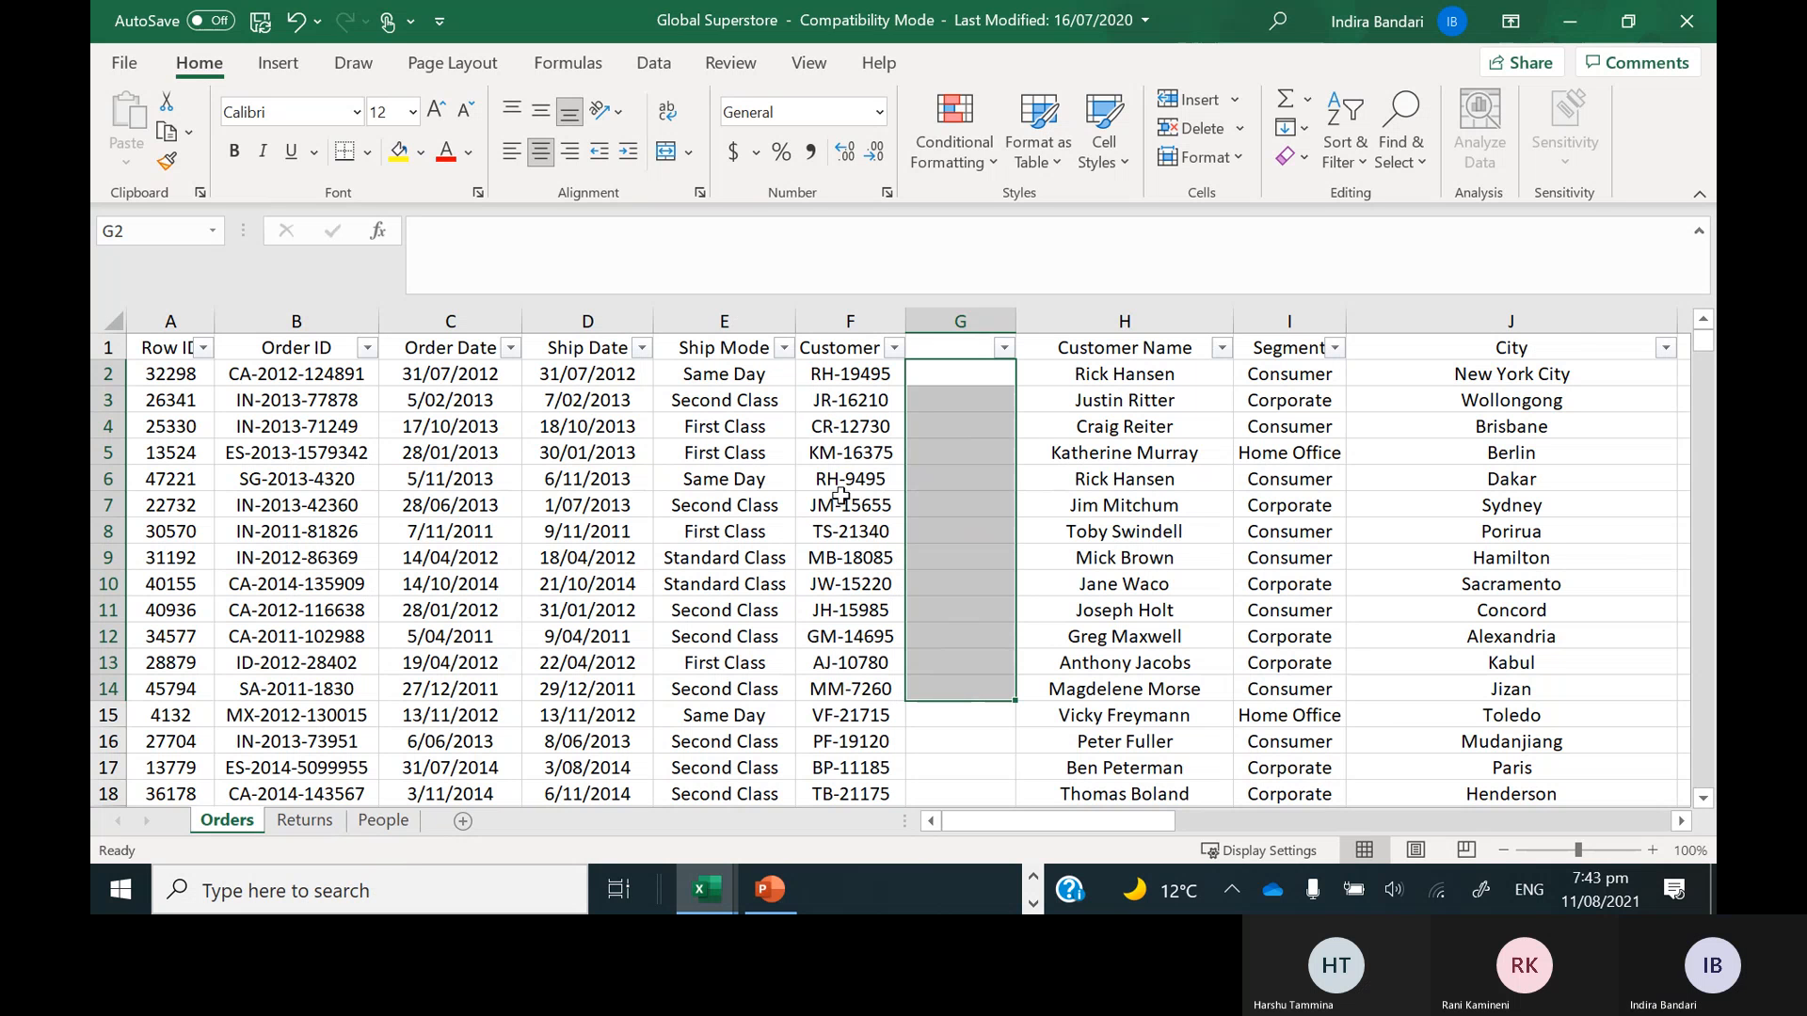
pyautogui.click(814, 406)
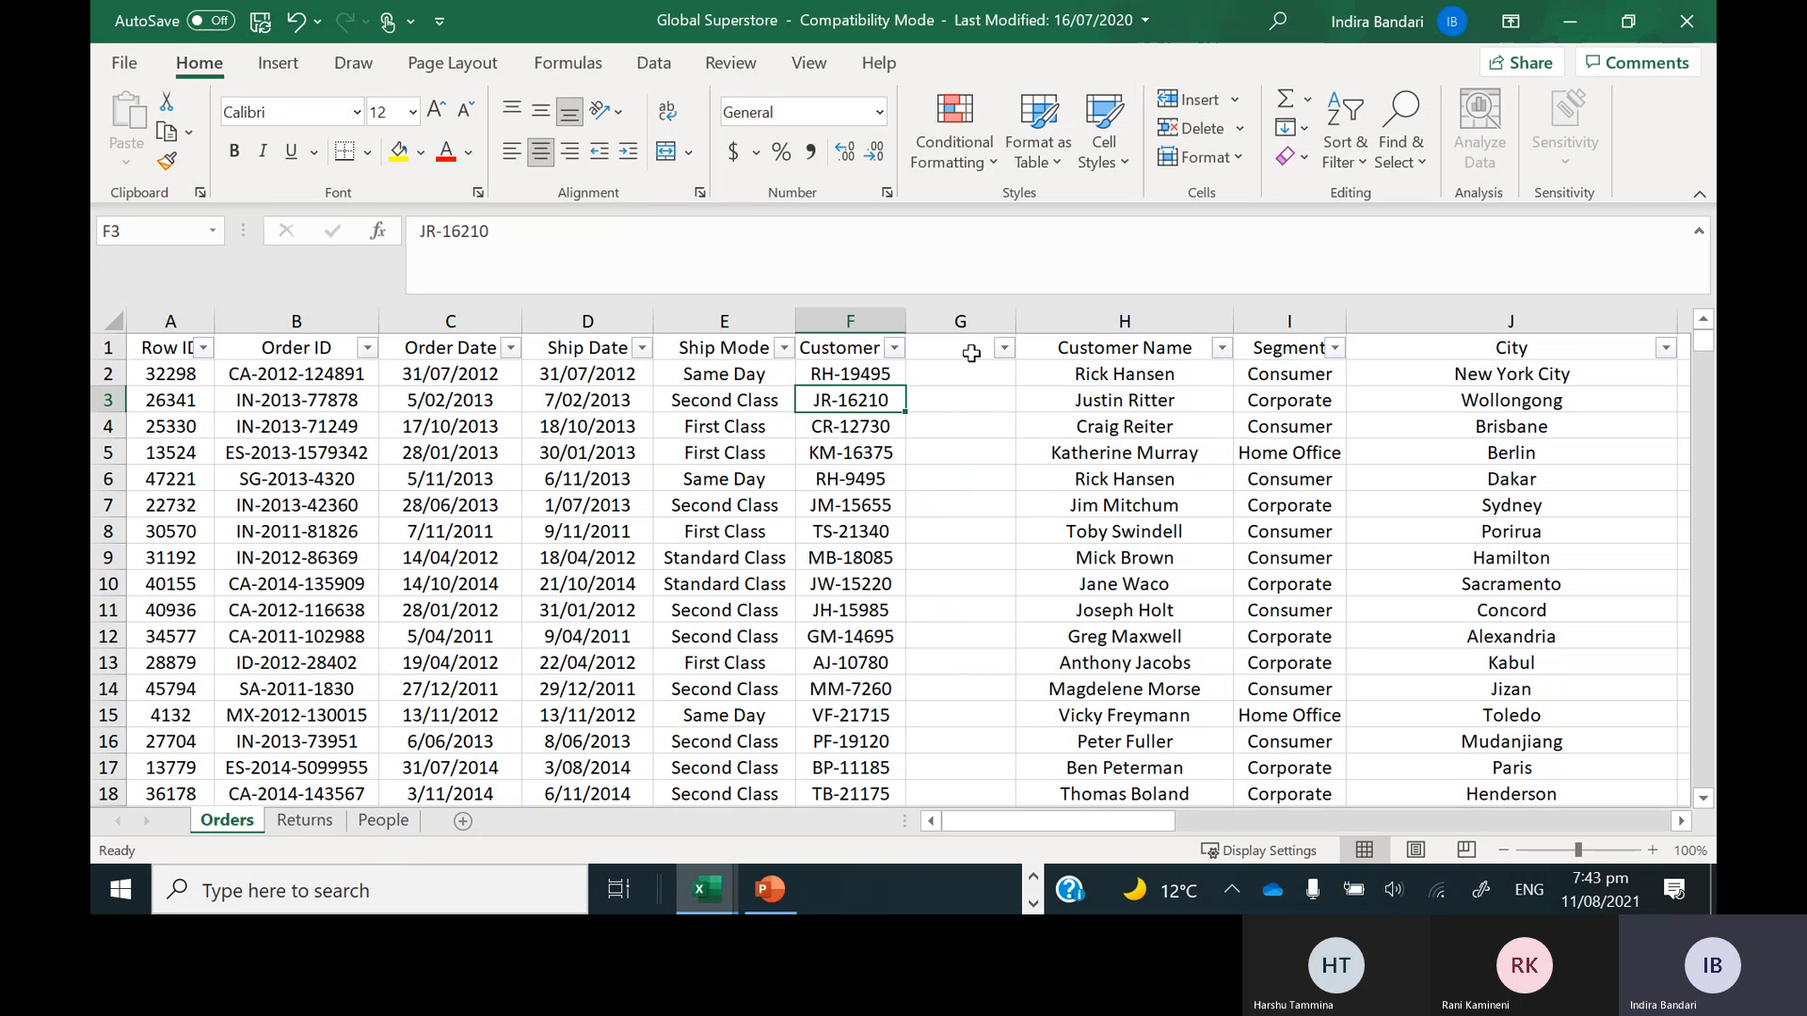
# Enter the prefix RH manually in G2, start an entry in G3, and clear both cells
pyautogui.click(956, 368)
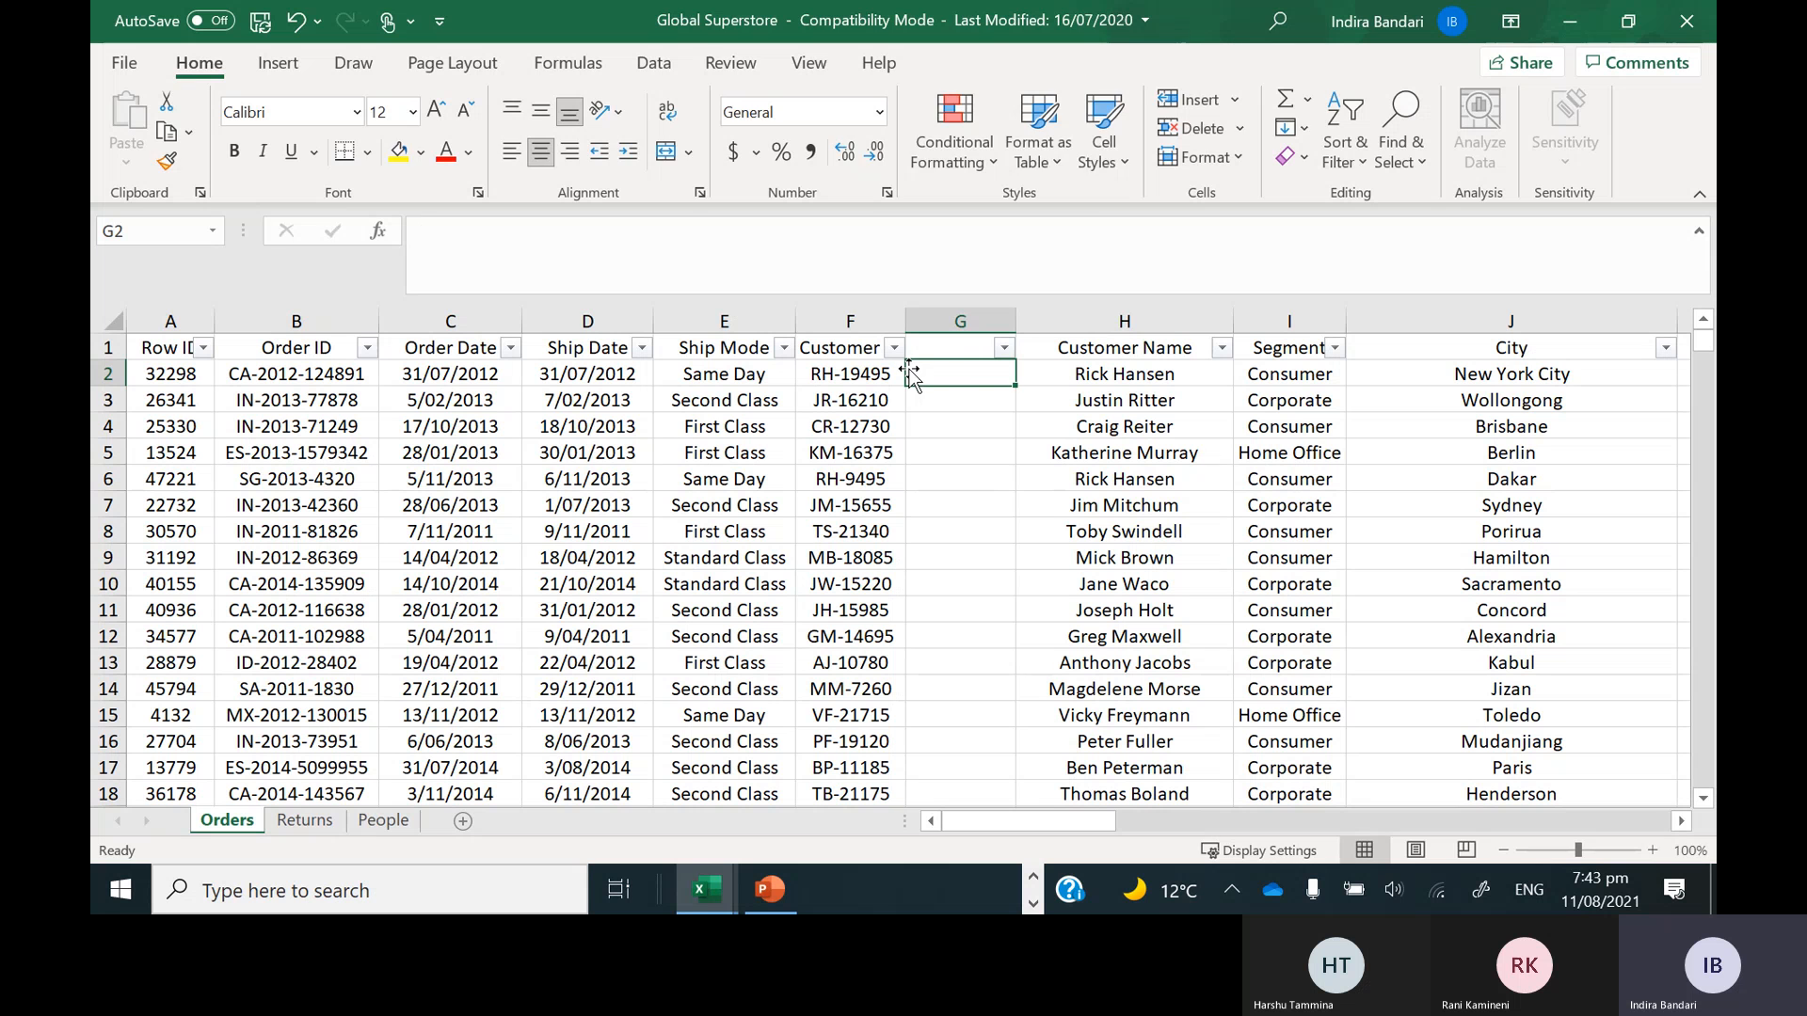
pyautogui.write('RH')
pyautogui.press('Return')
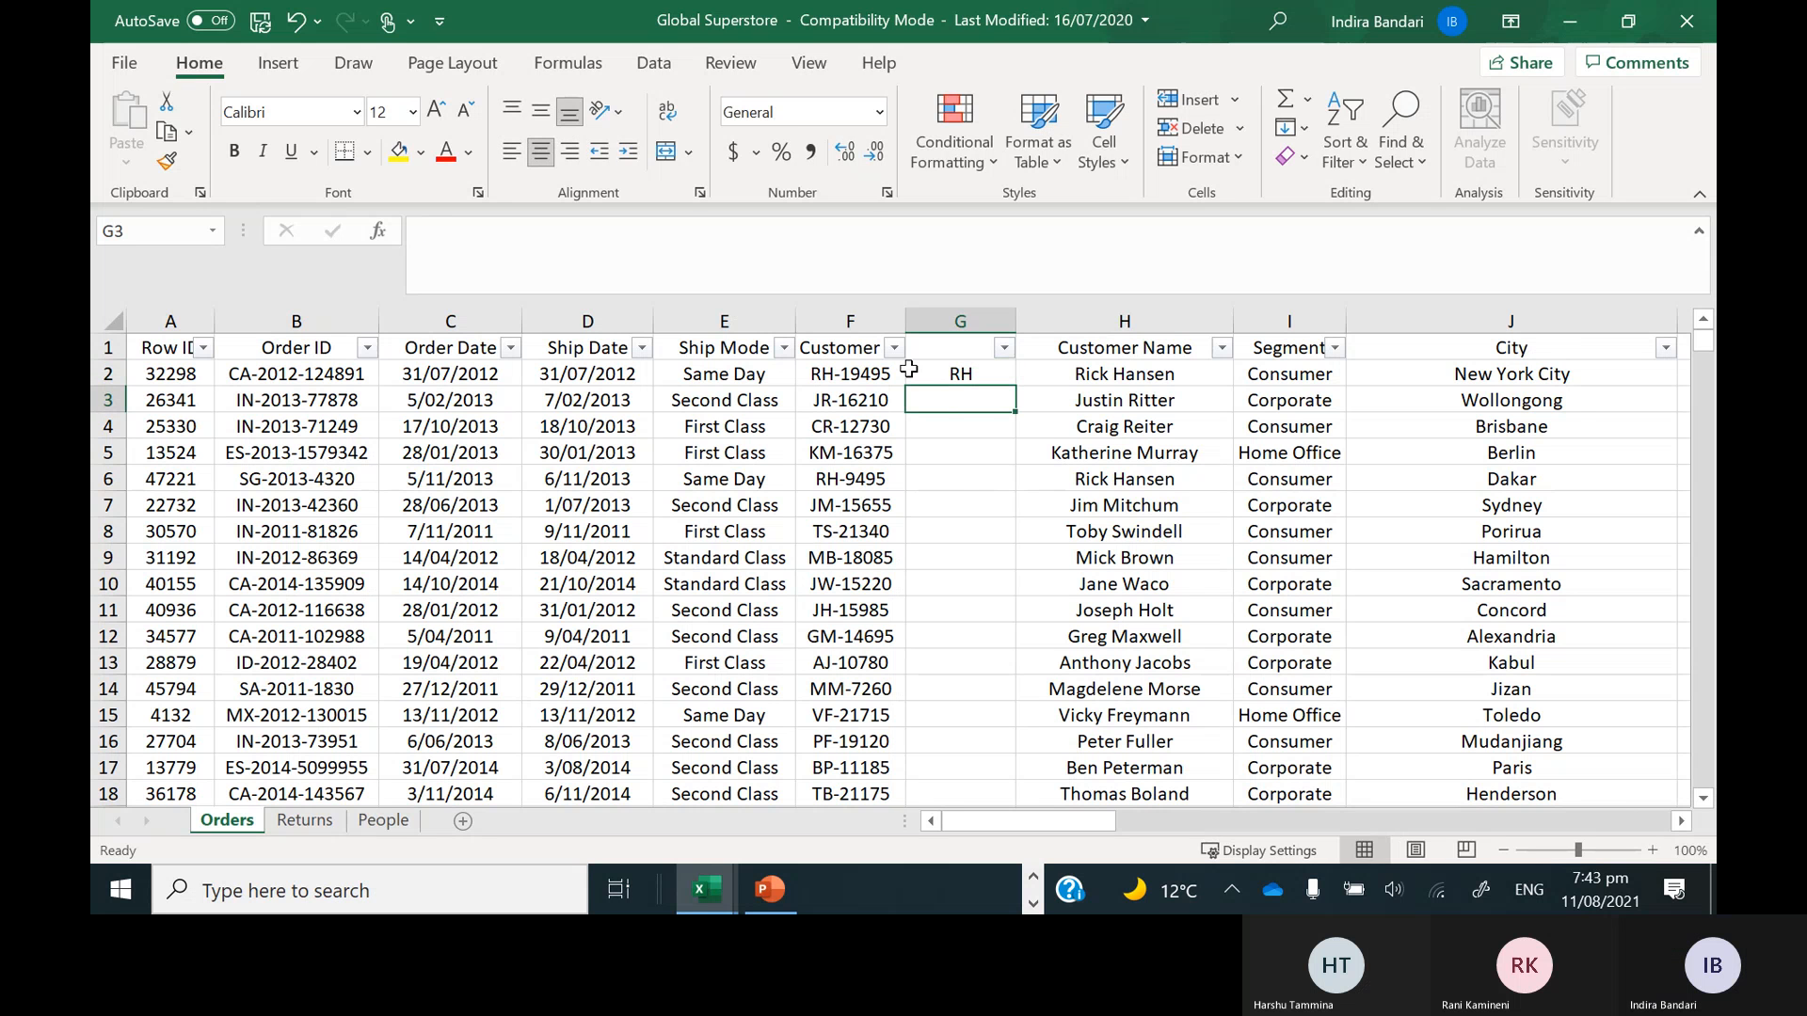
pyautogui.write('Jr')
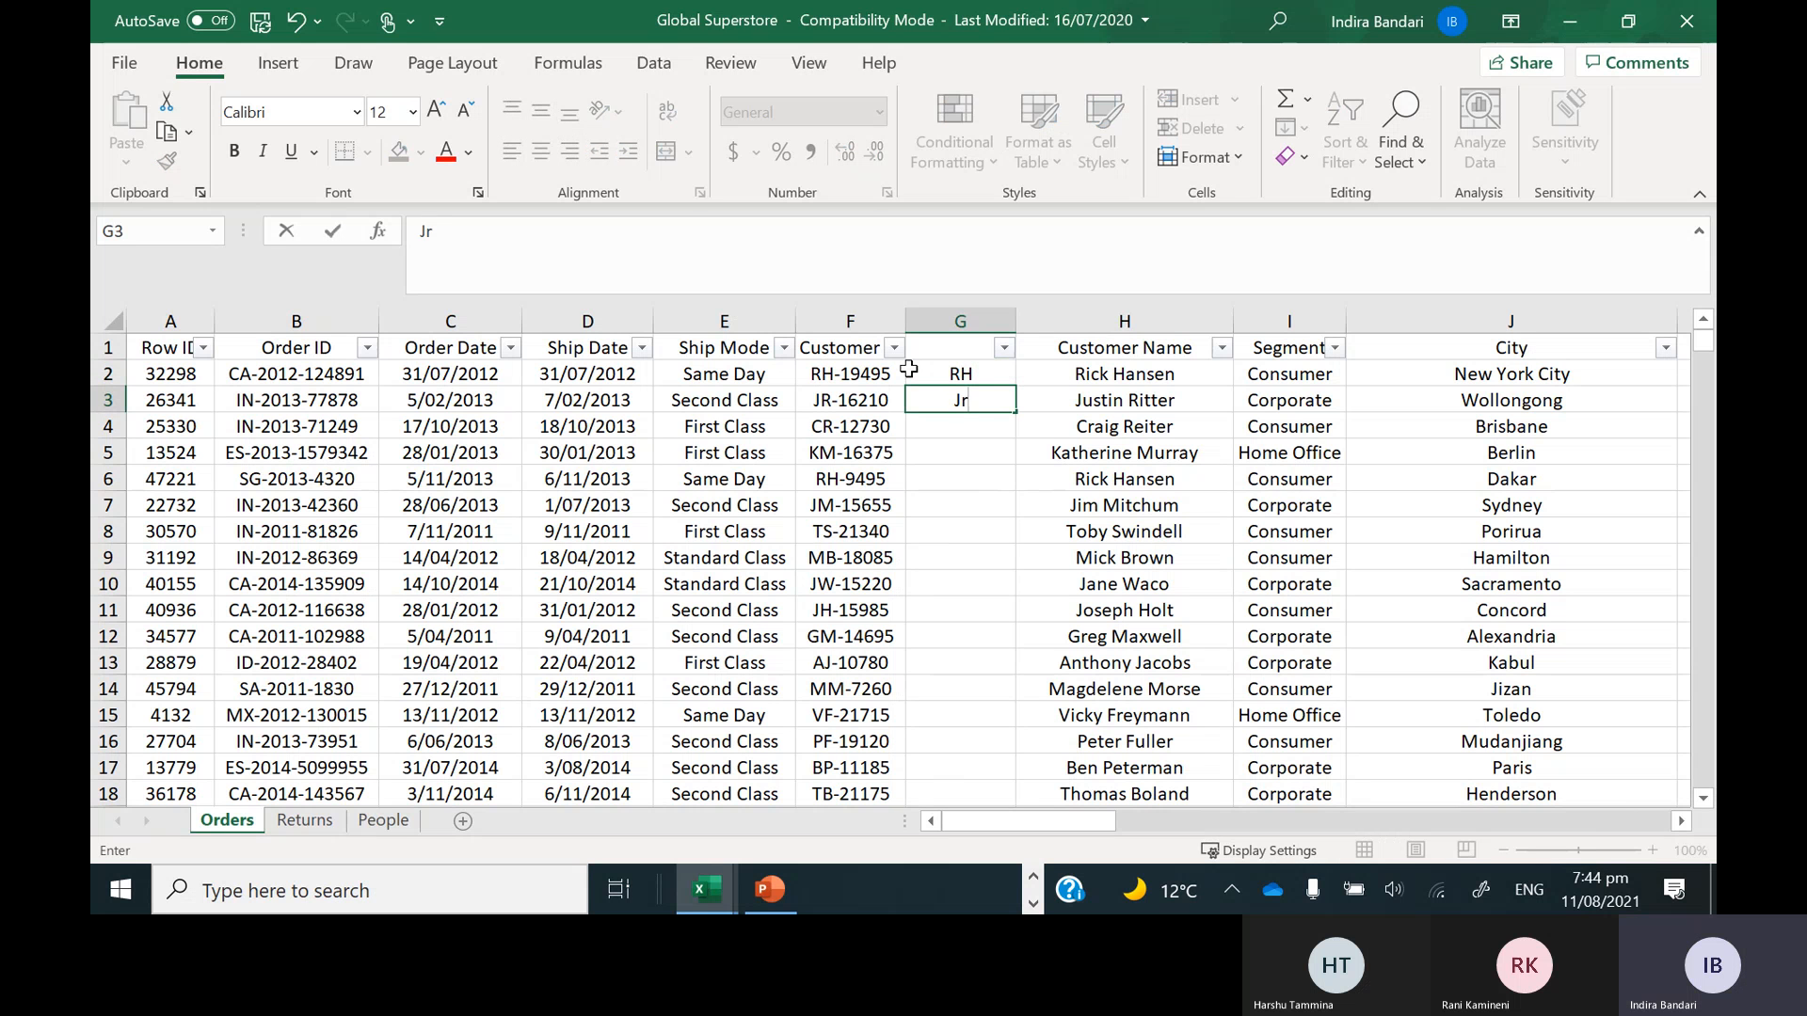
pyautogui.press('BackSpace')
pyautogui.write('R')
pyautogui.press('BackSpace')
pyautogui.press('BackSpace')
pyautogui.click(935, 363)
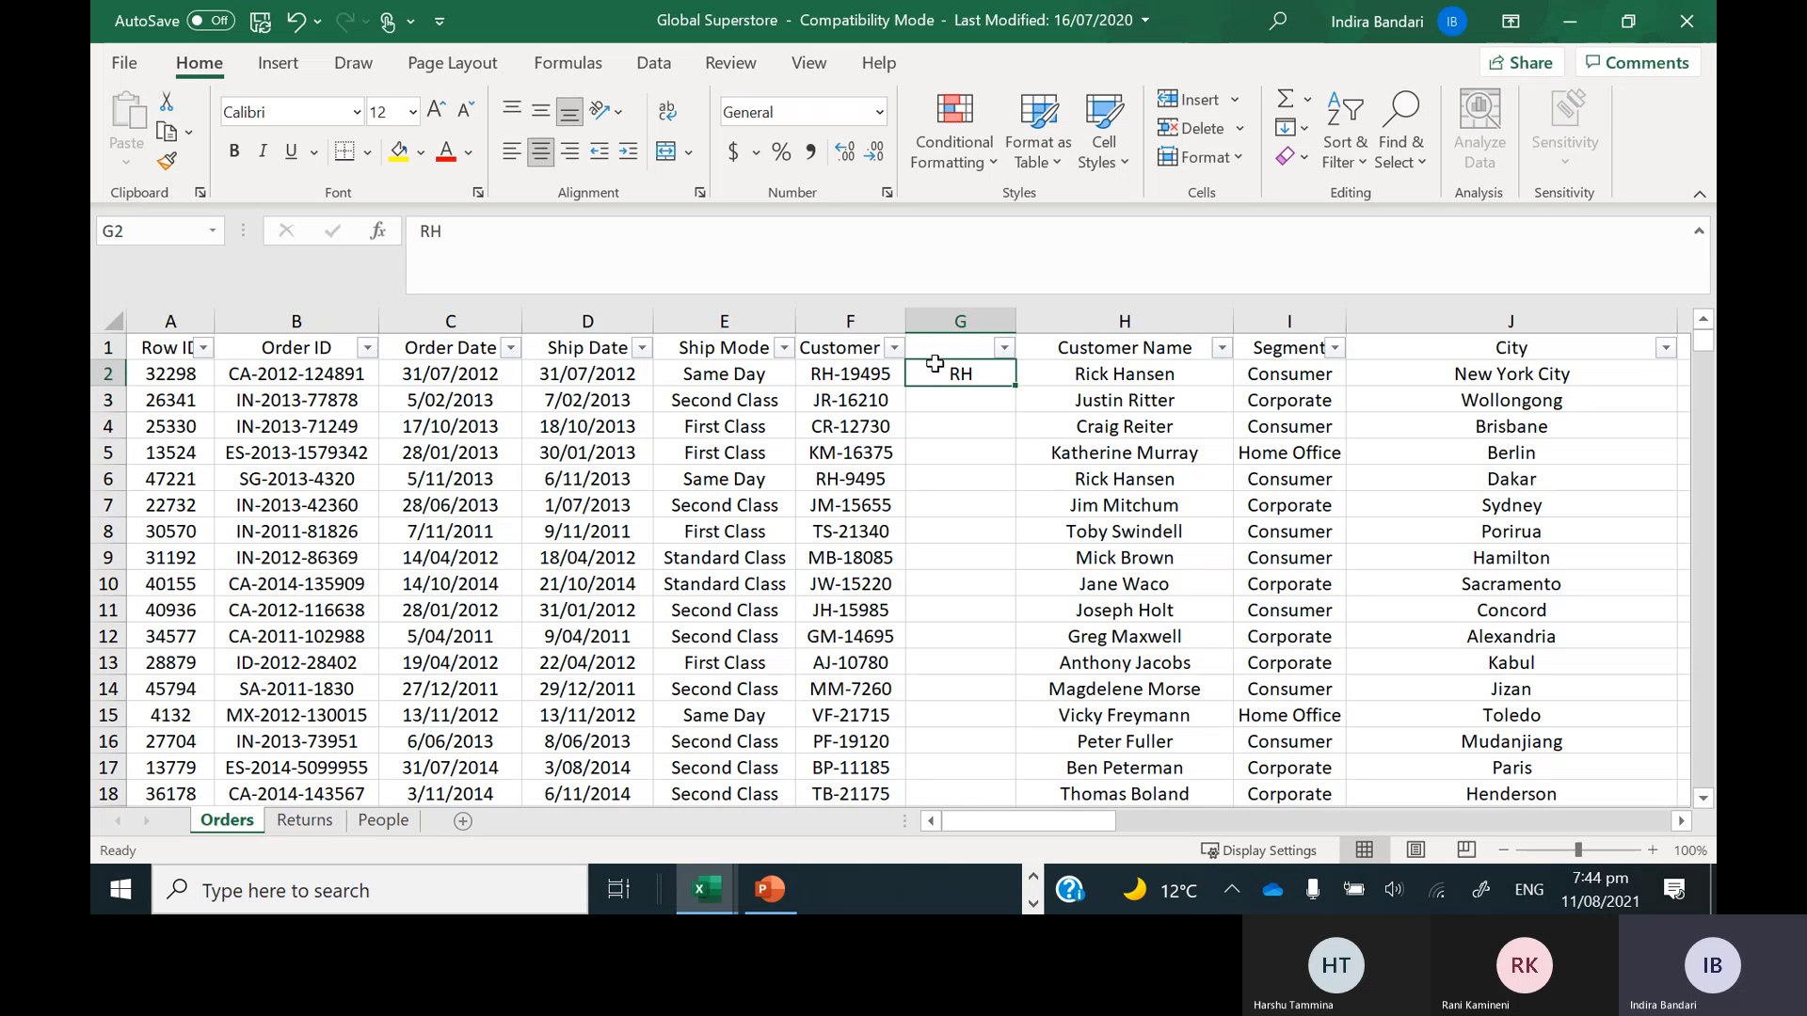
pyautogui.press('Delete')
# Extract the first two characters of the Customer ID into G2 with the formula =LEFT(F2,2)
pyautogui.click(830, 378)
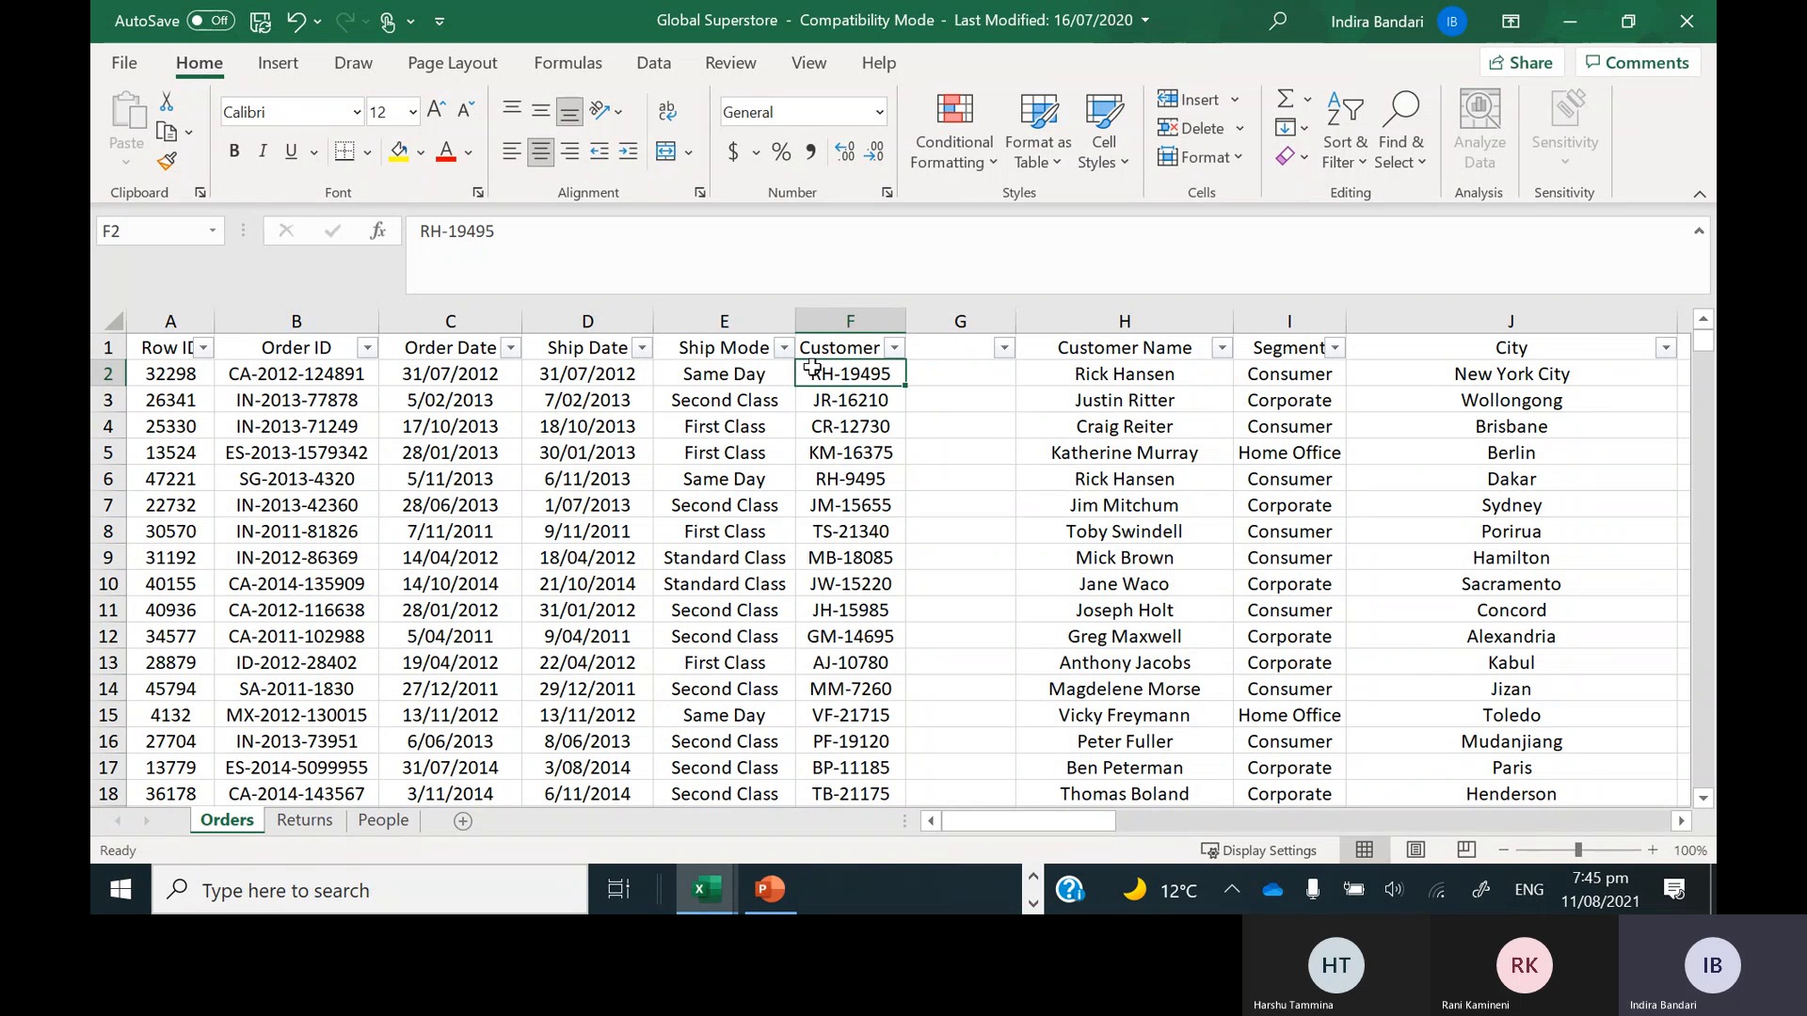
pyautogui.click(941, 374)
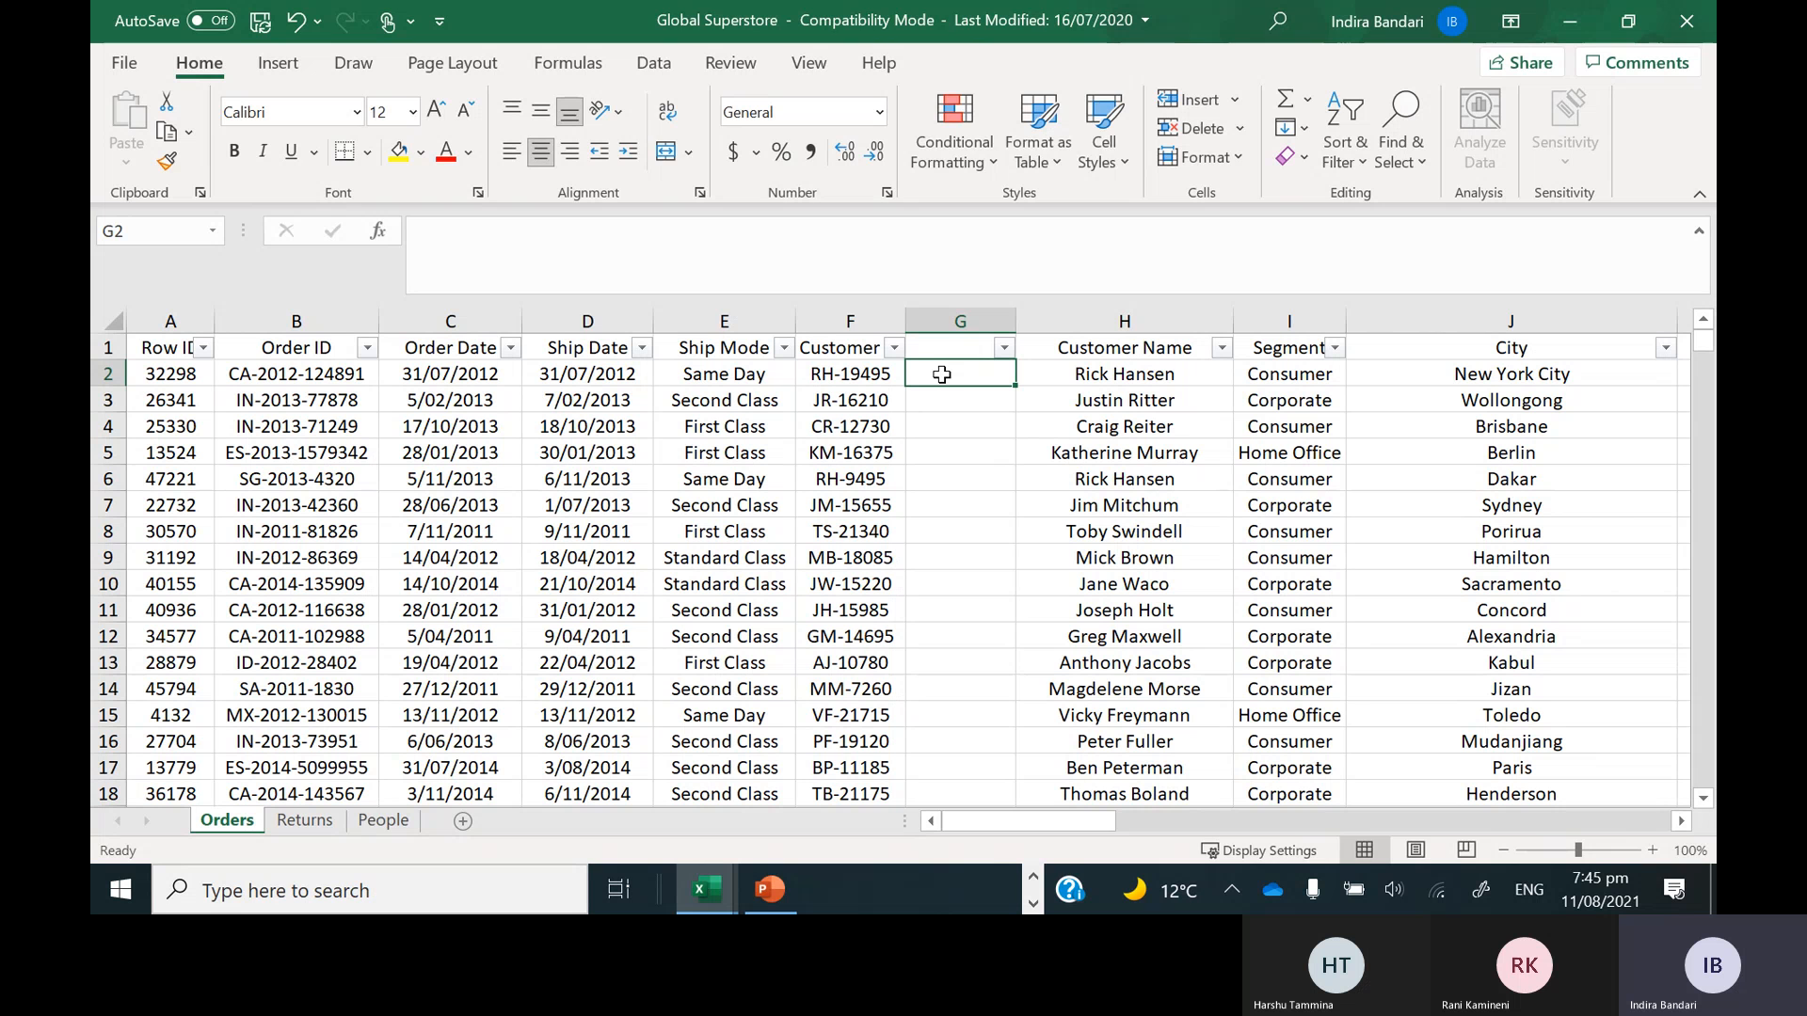
pyautogui.write('=')
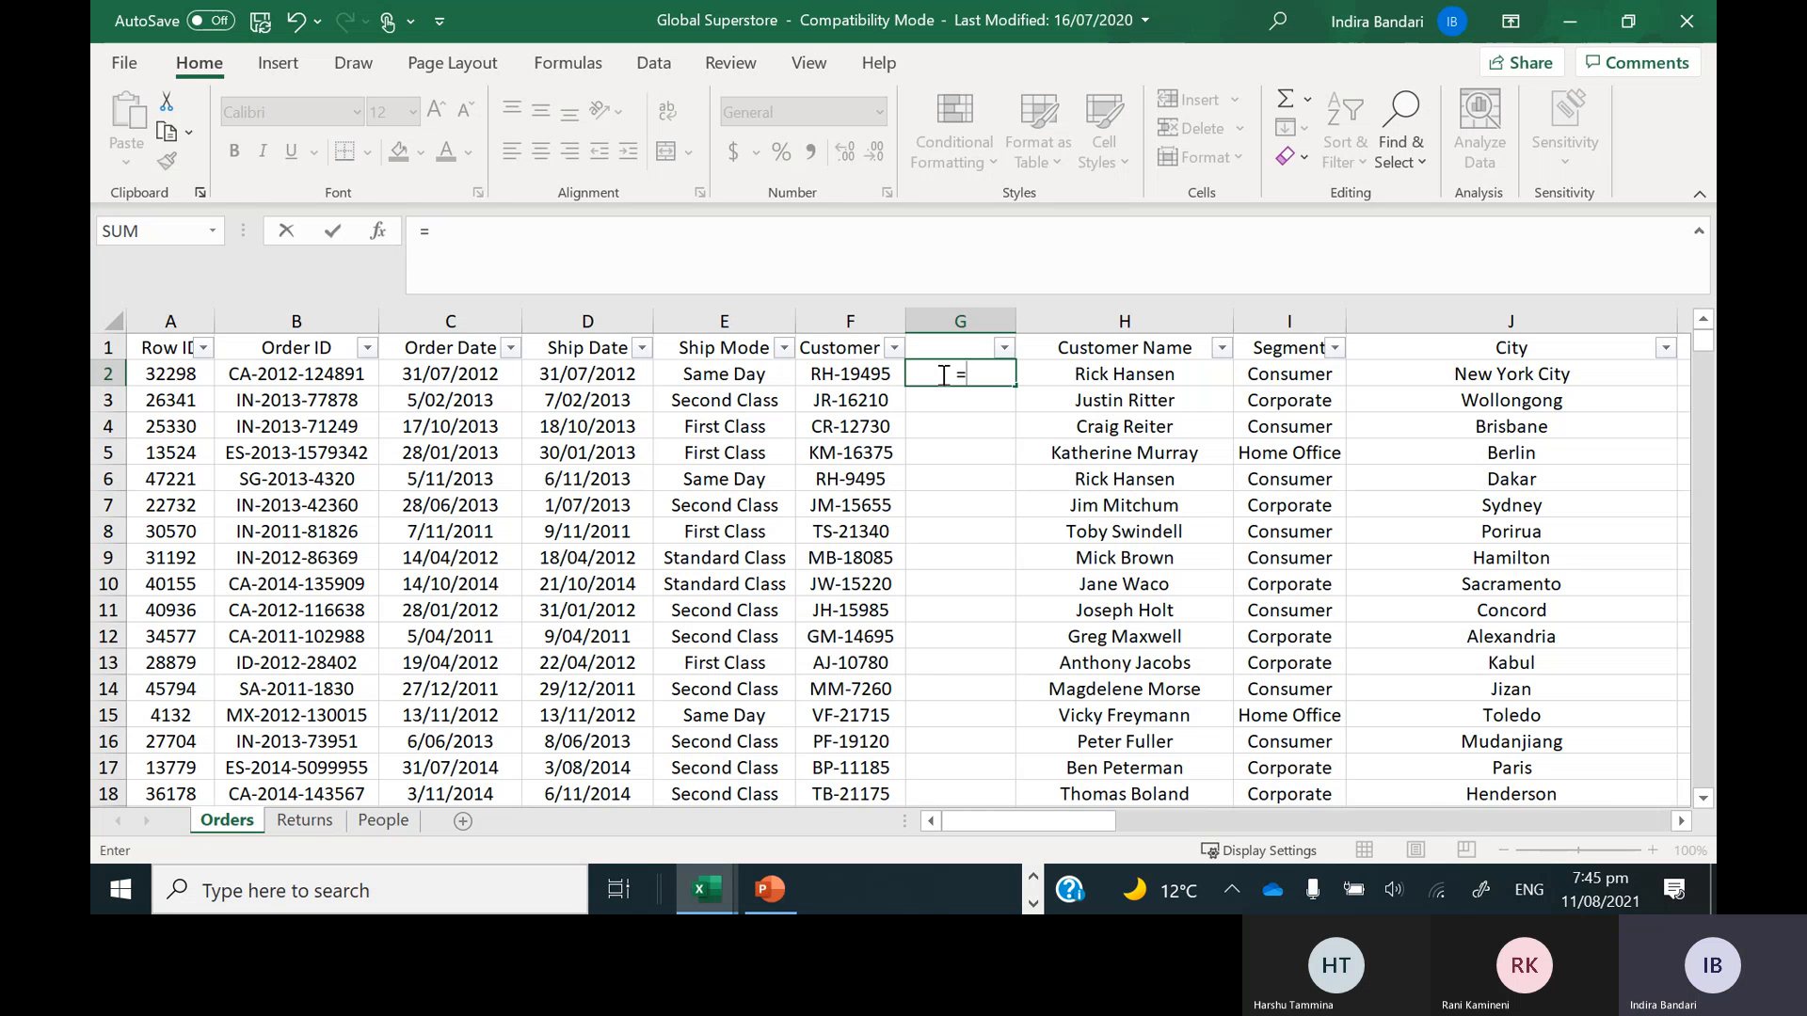
pyautogui.write('LEFT')
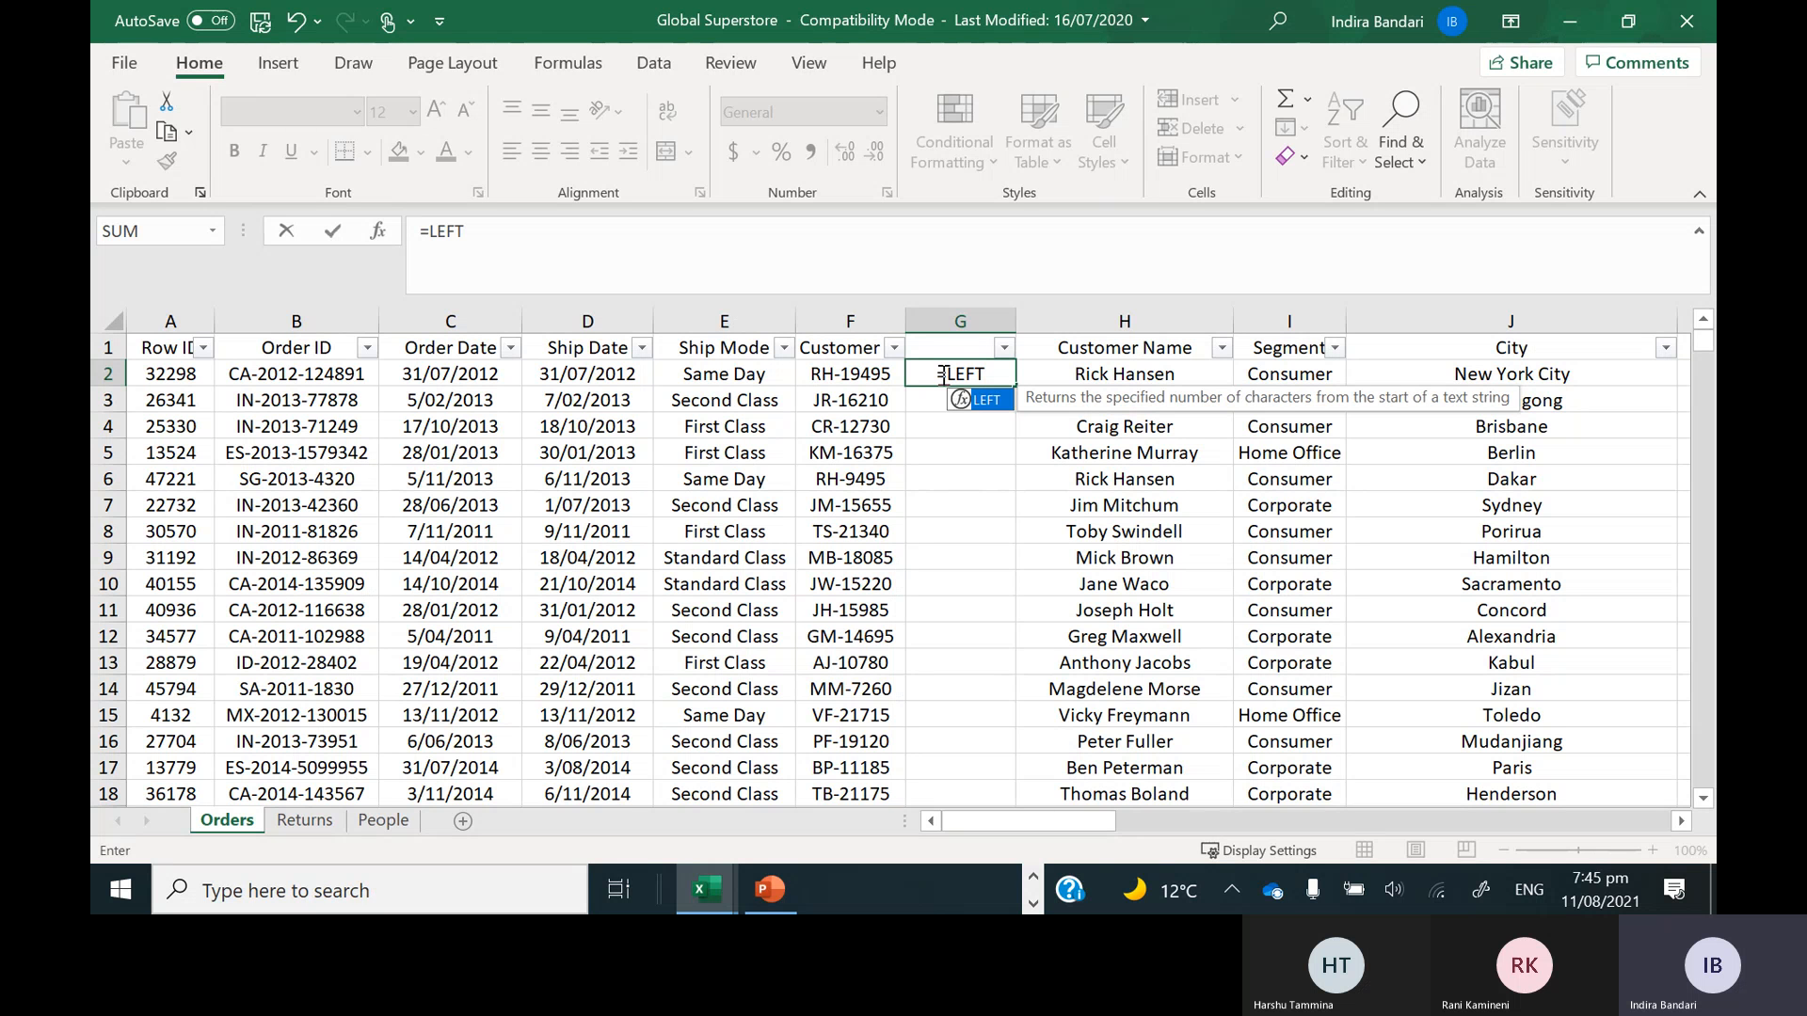
pyautogui.write('(')
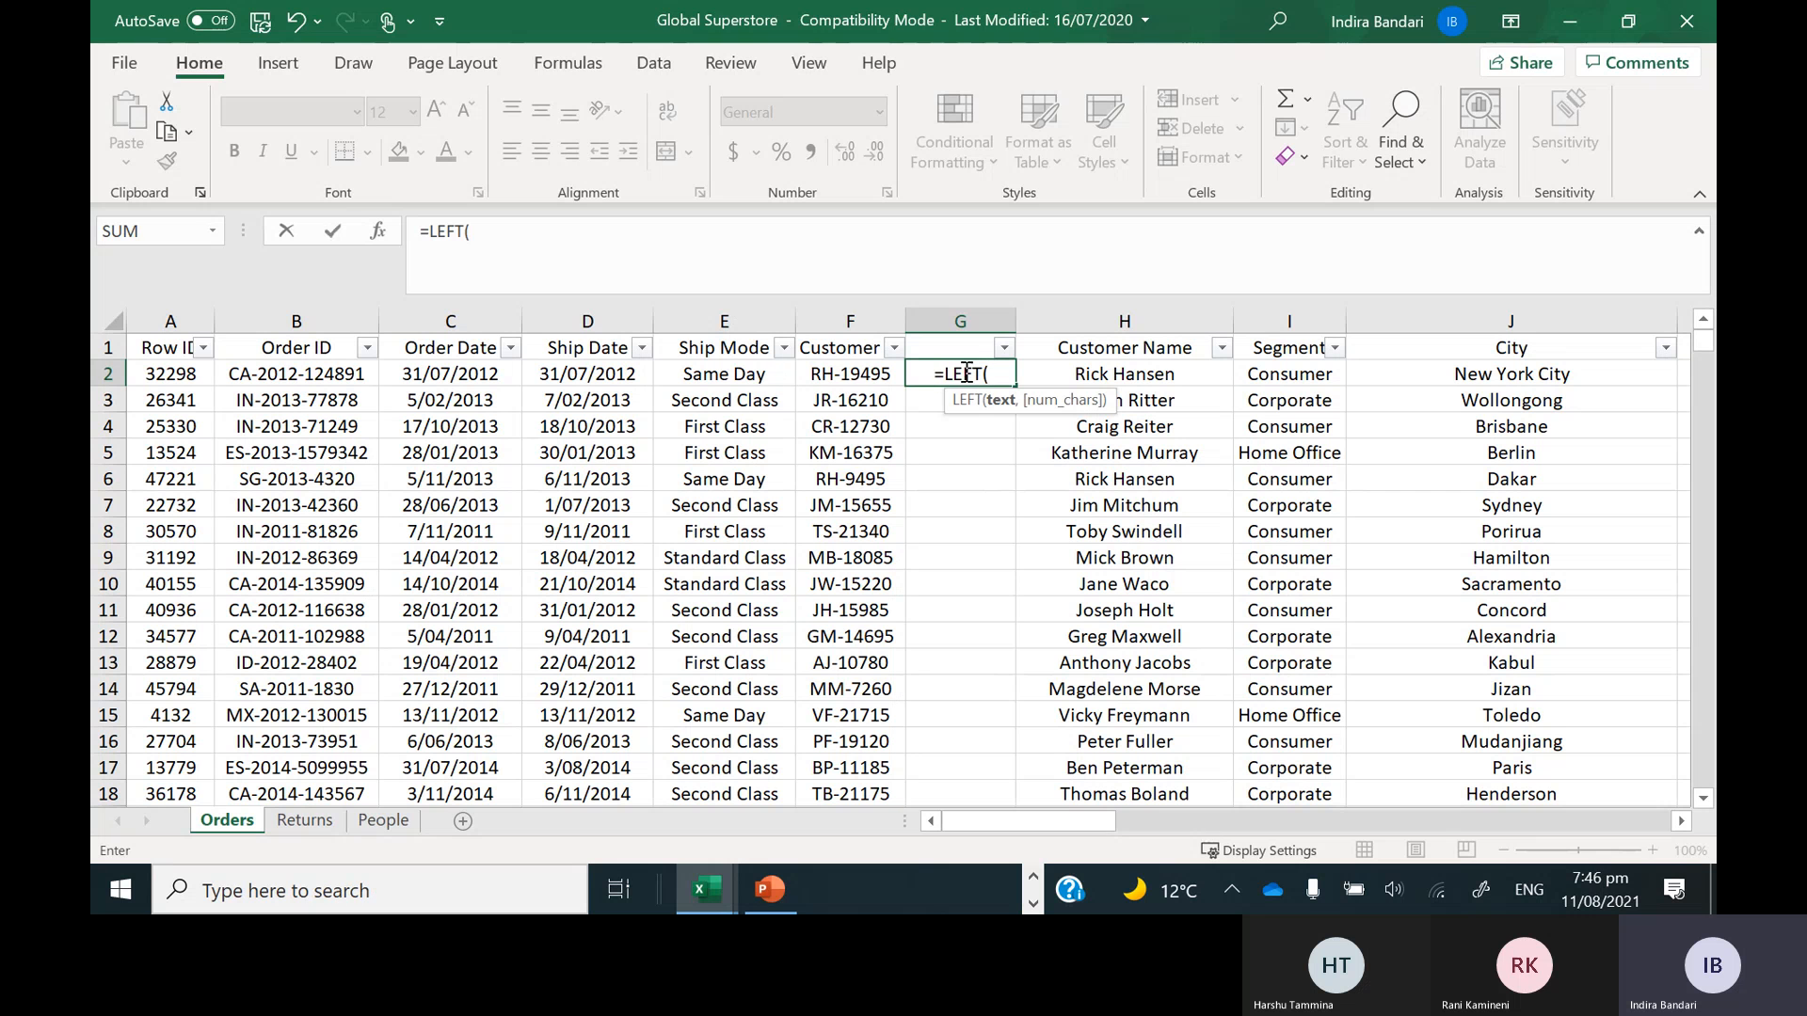
pyautogui.click(835, 376)
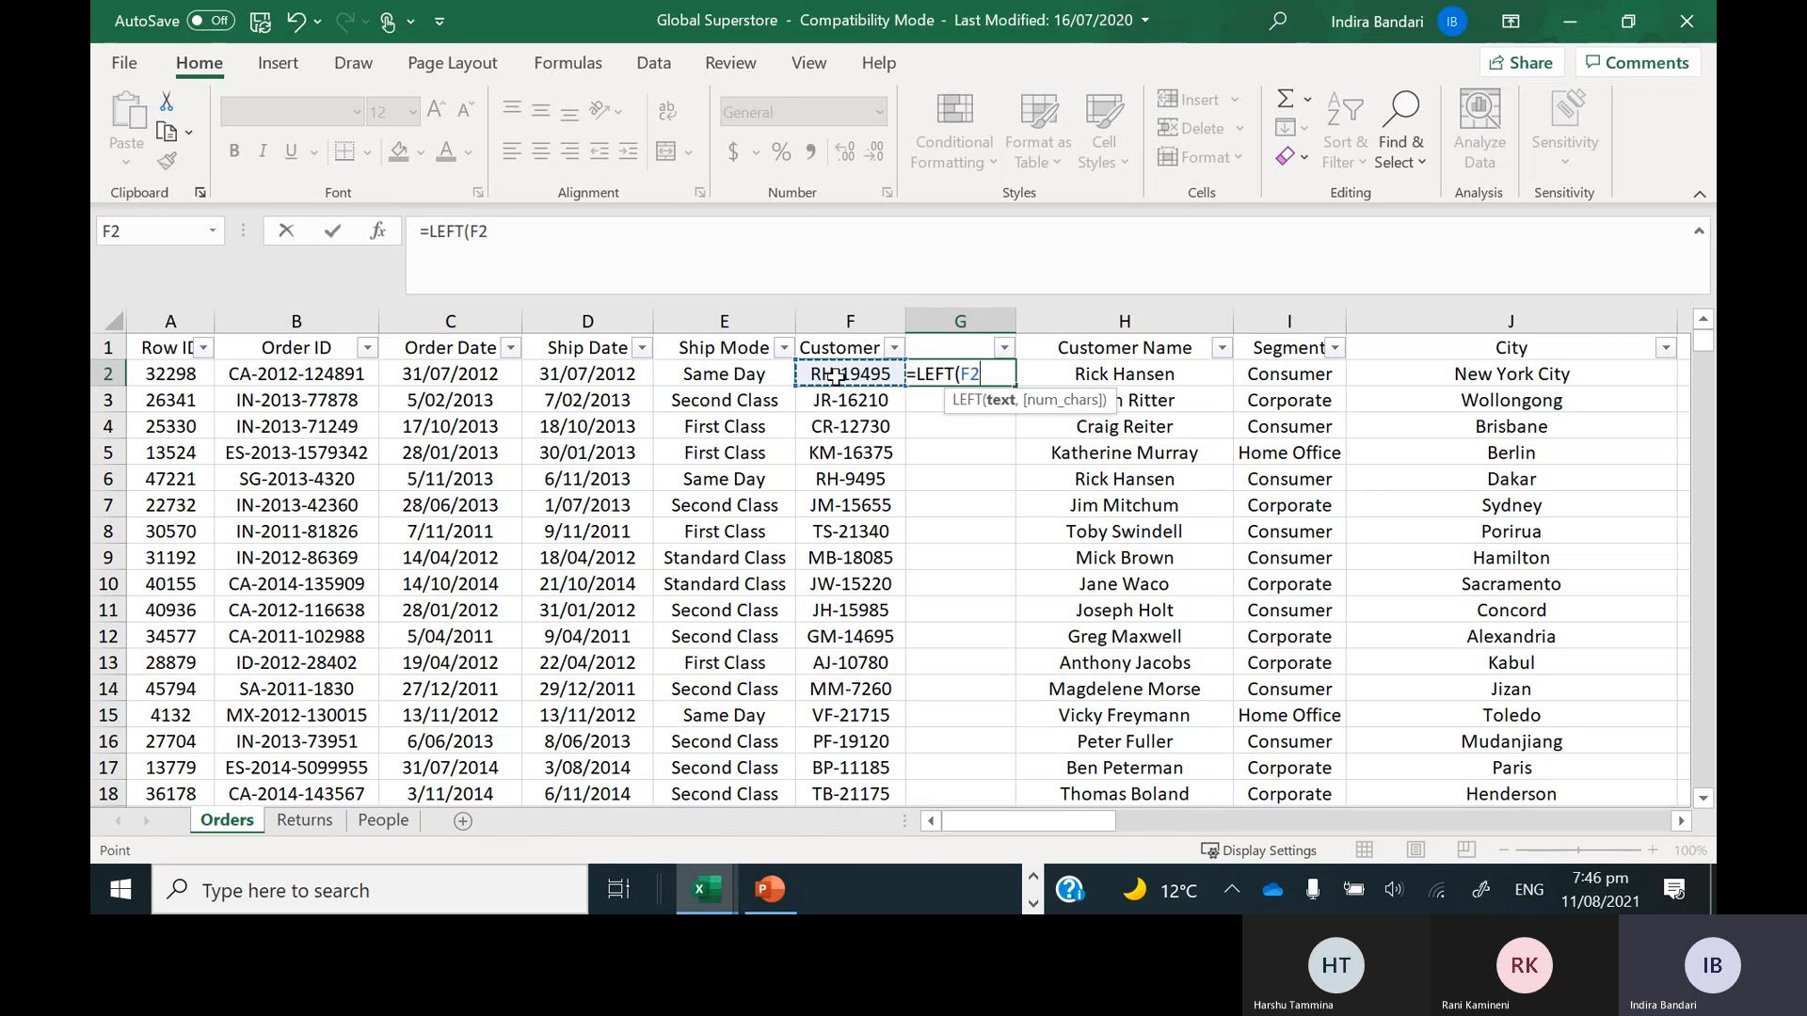
pyautogui.write(',')
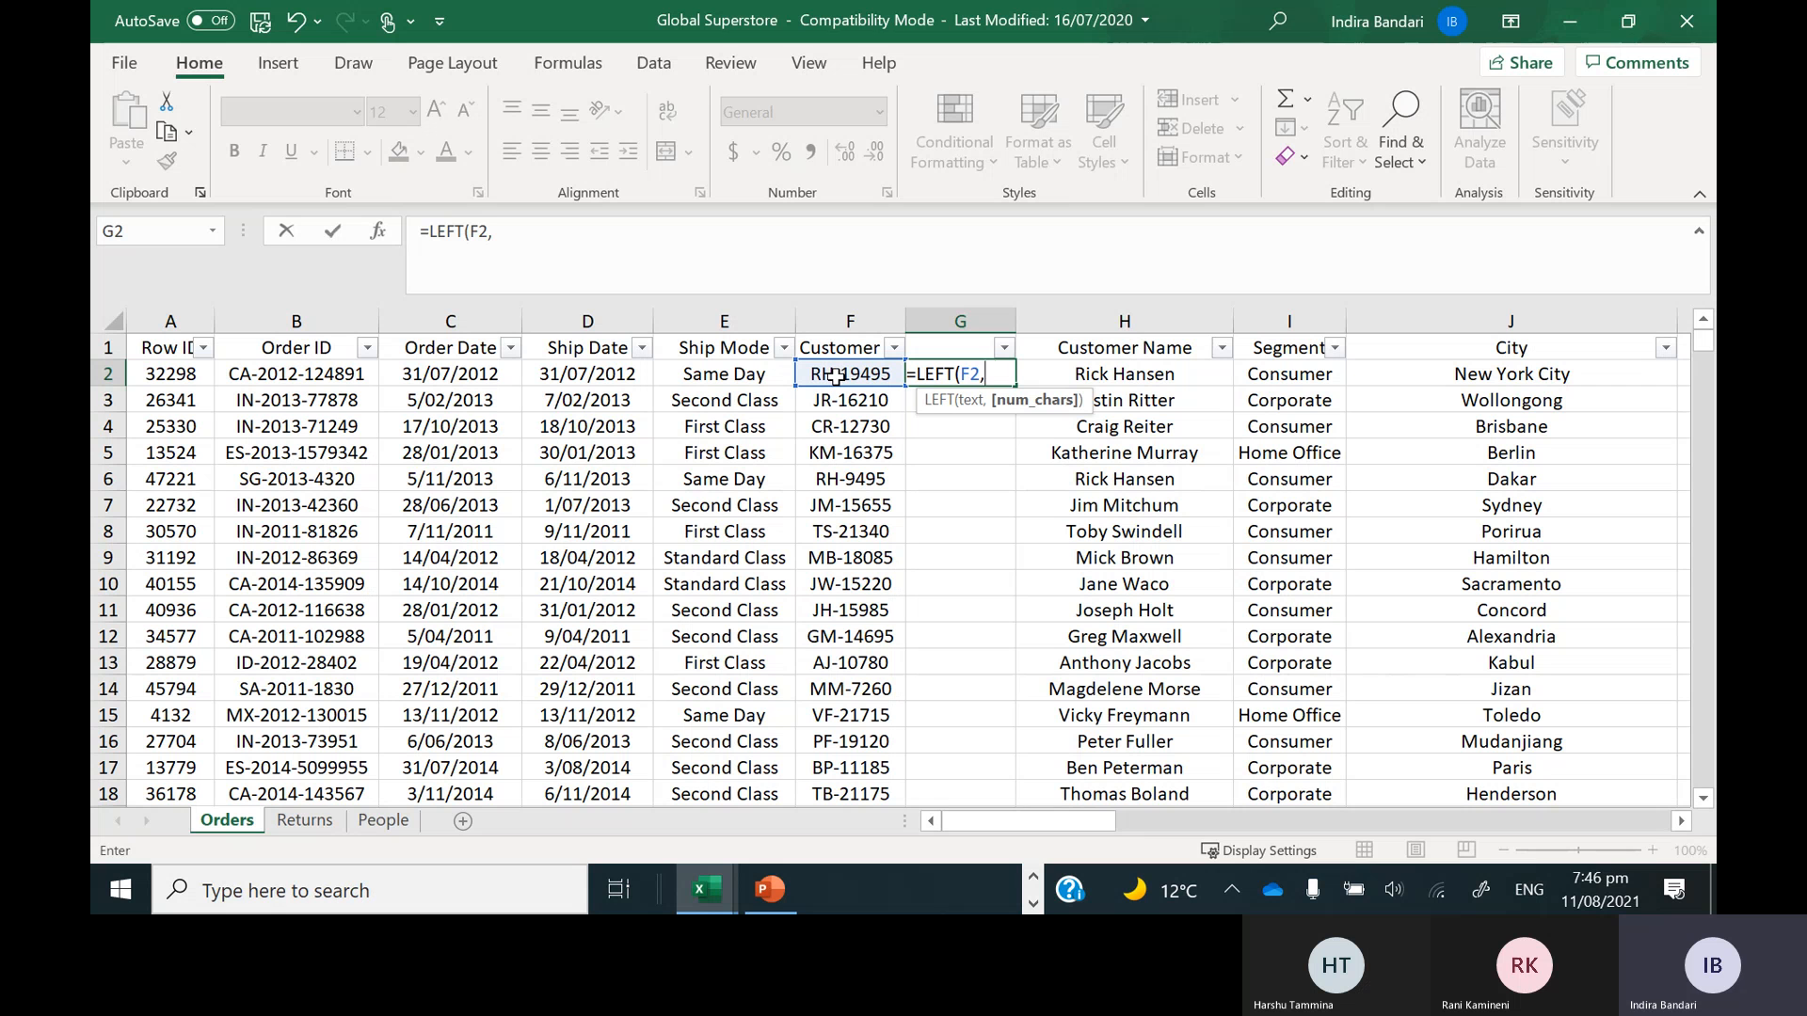
pyautogui.write('2)')
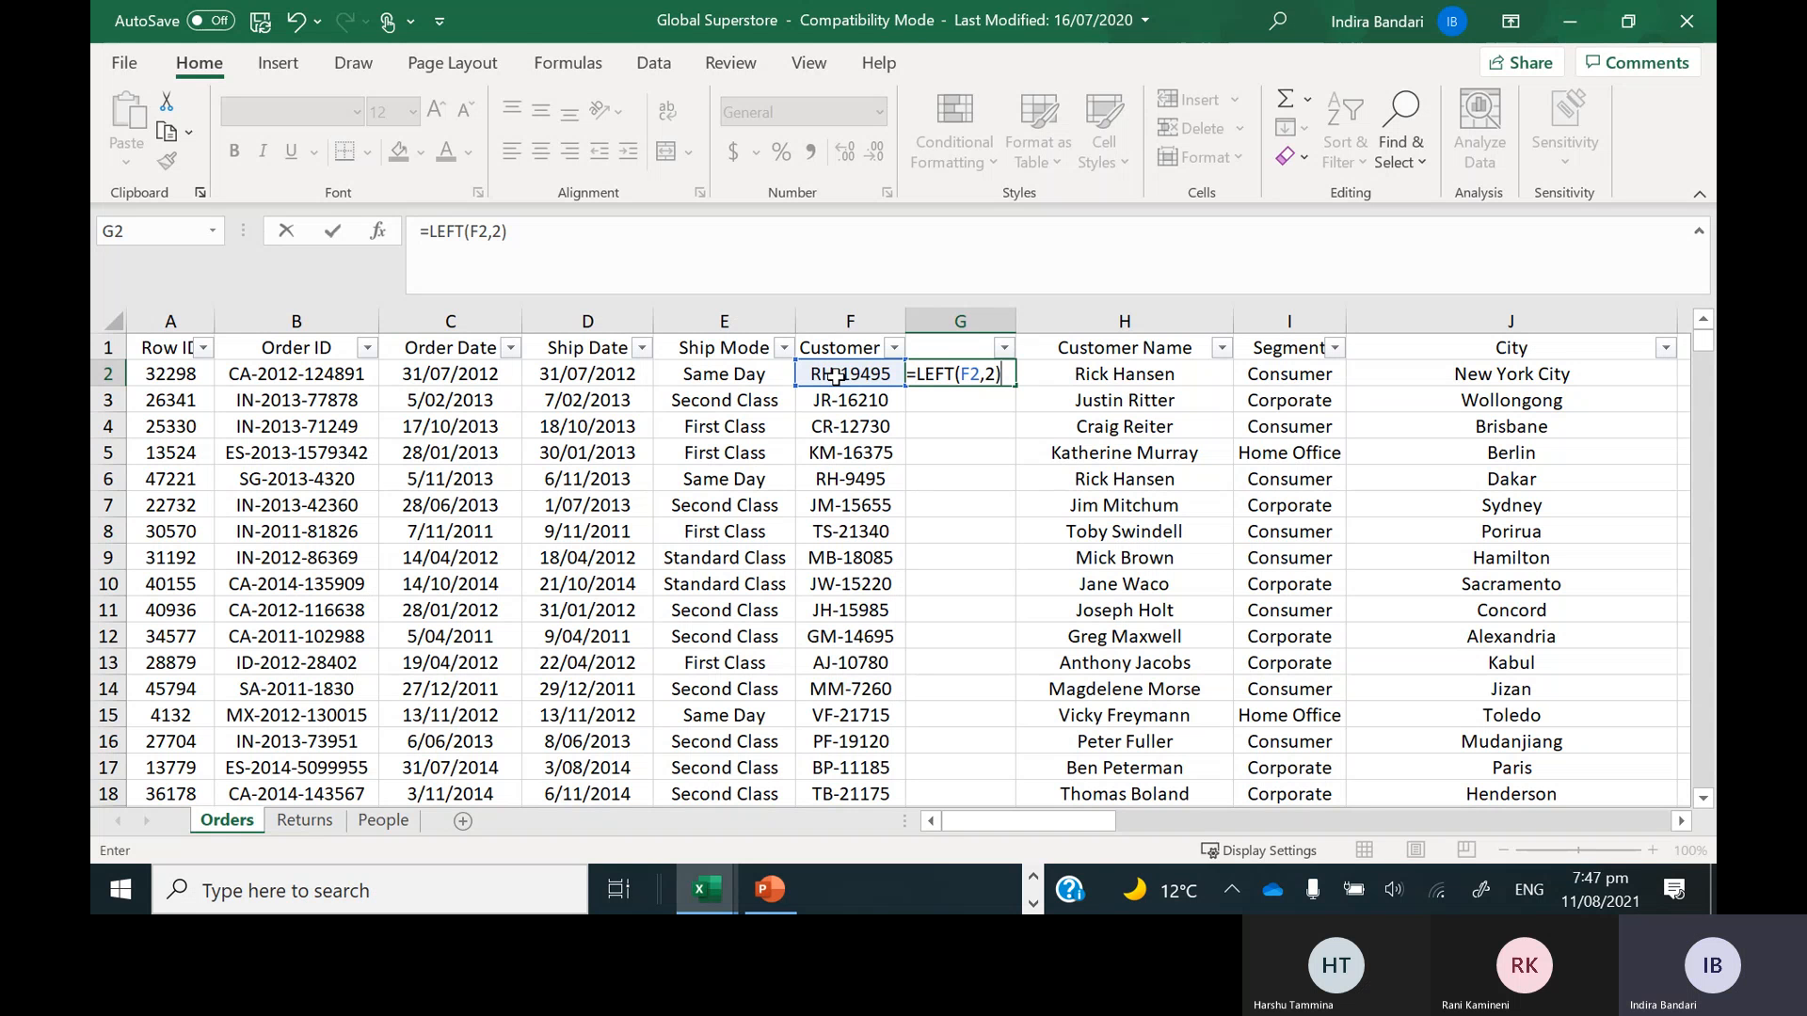
pyautogui.press('Return')
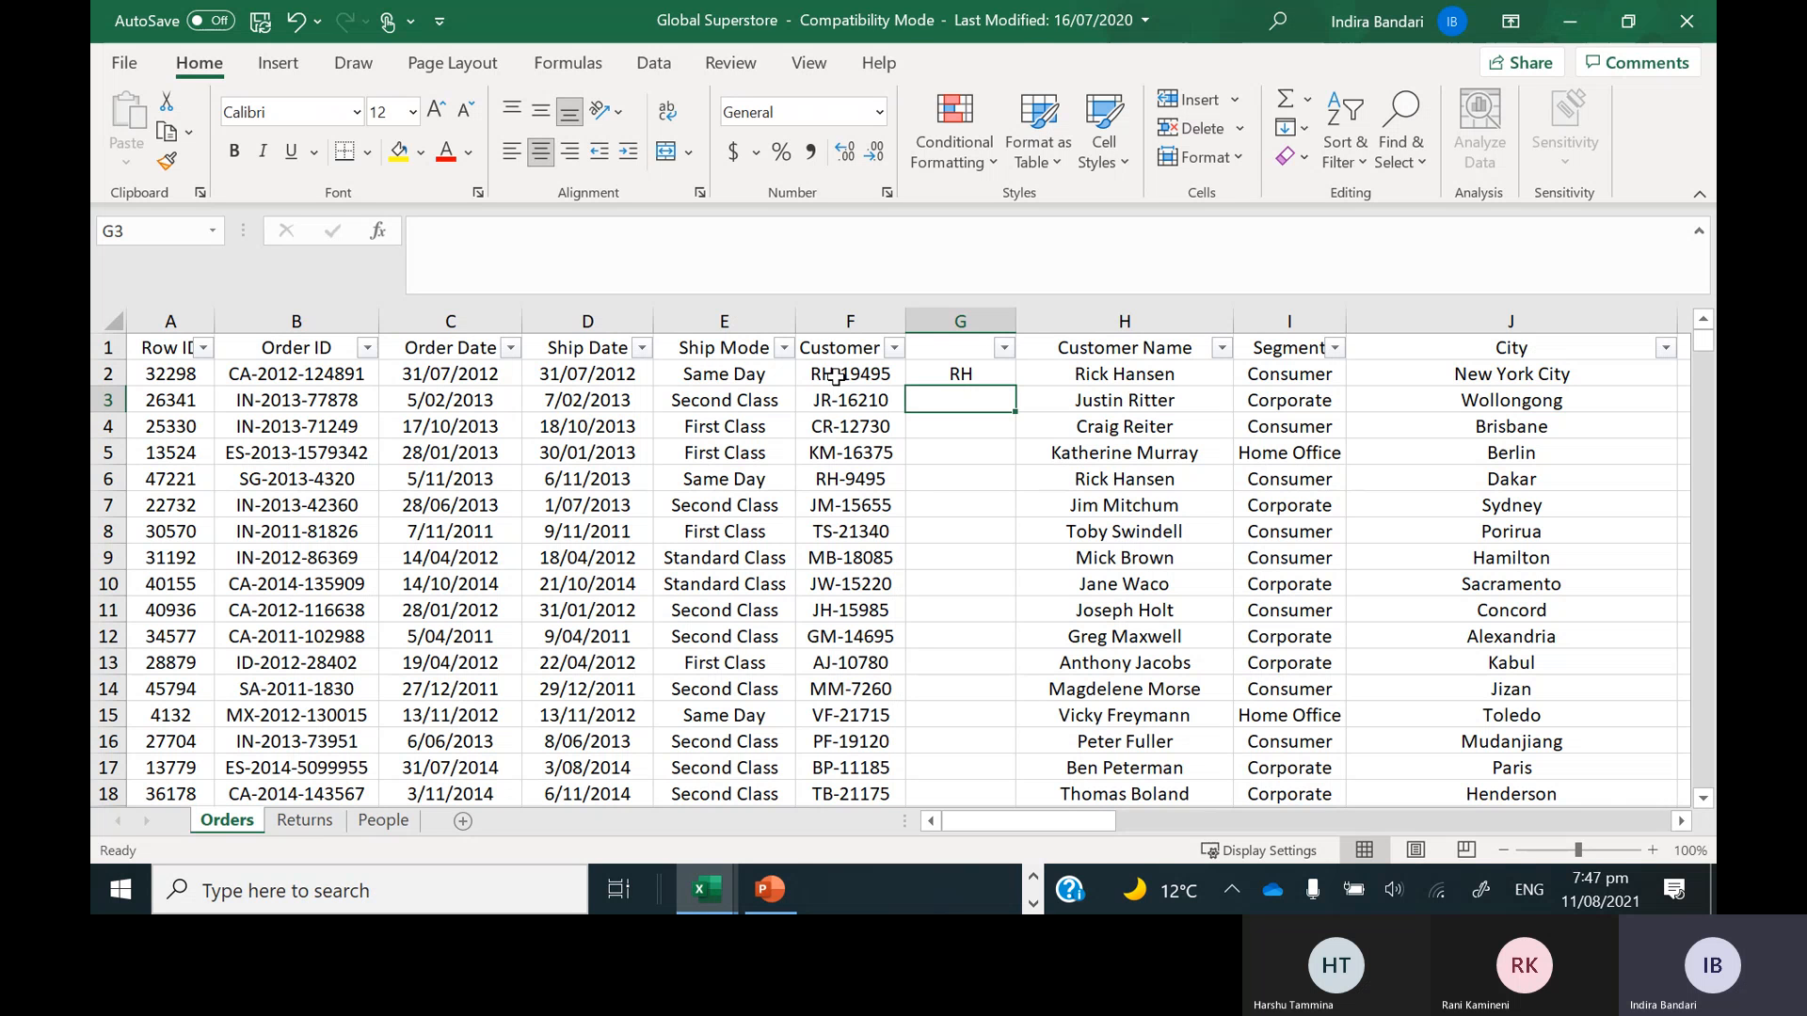
# Fill the LEFT formula from G2 down column G to the last row of the data
pyautogui.click(958, 371)
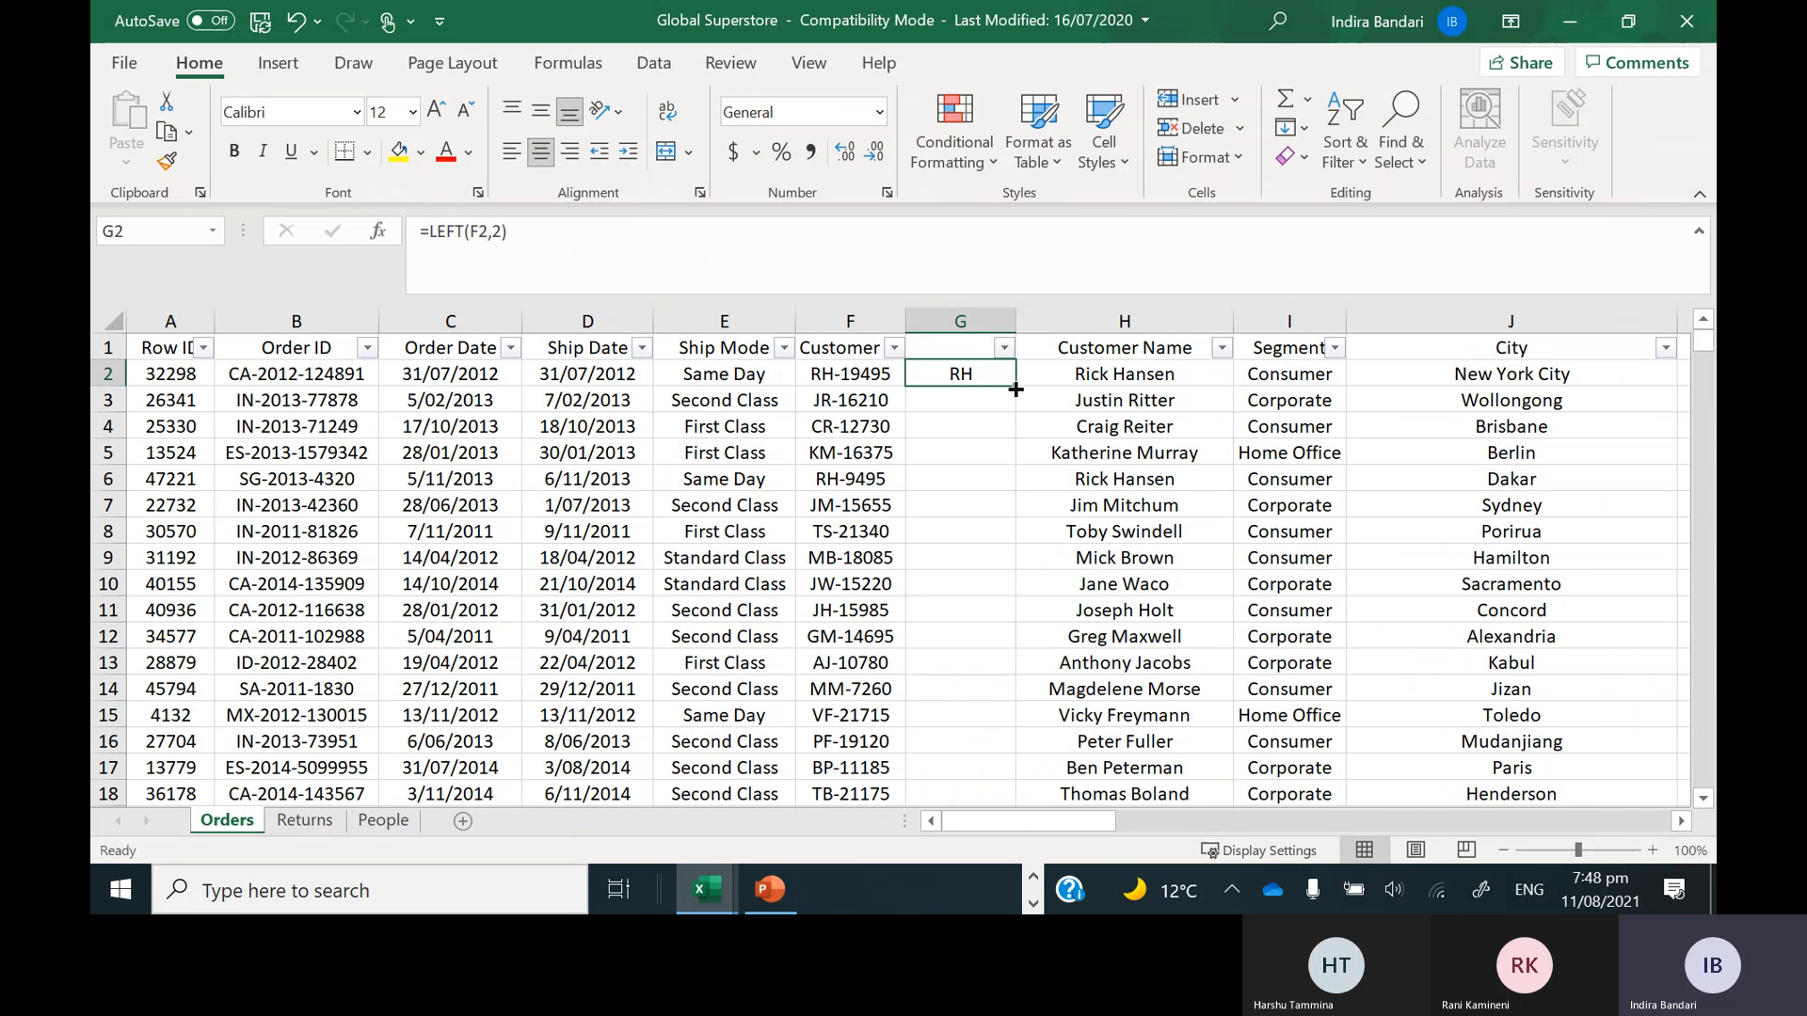
pyautogui.moveTo(1018, 389)
pyautogui.mouseDown()
pyautogui.moveTo(1030, 562)
pyautogui.moveTo(1017, 392)
pyautogui.mouseUp()
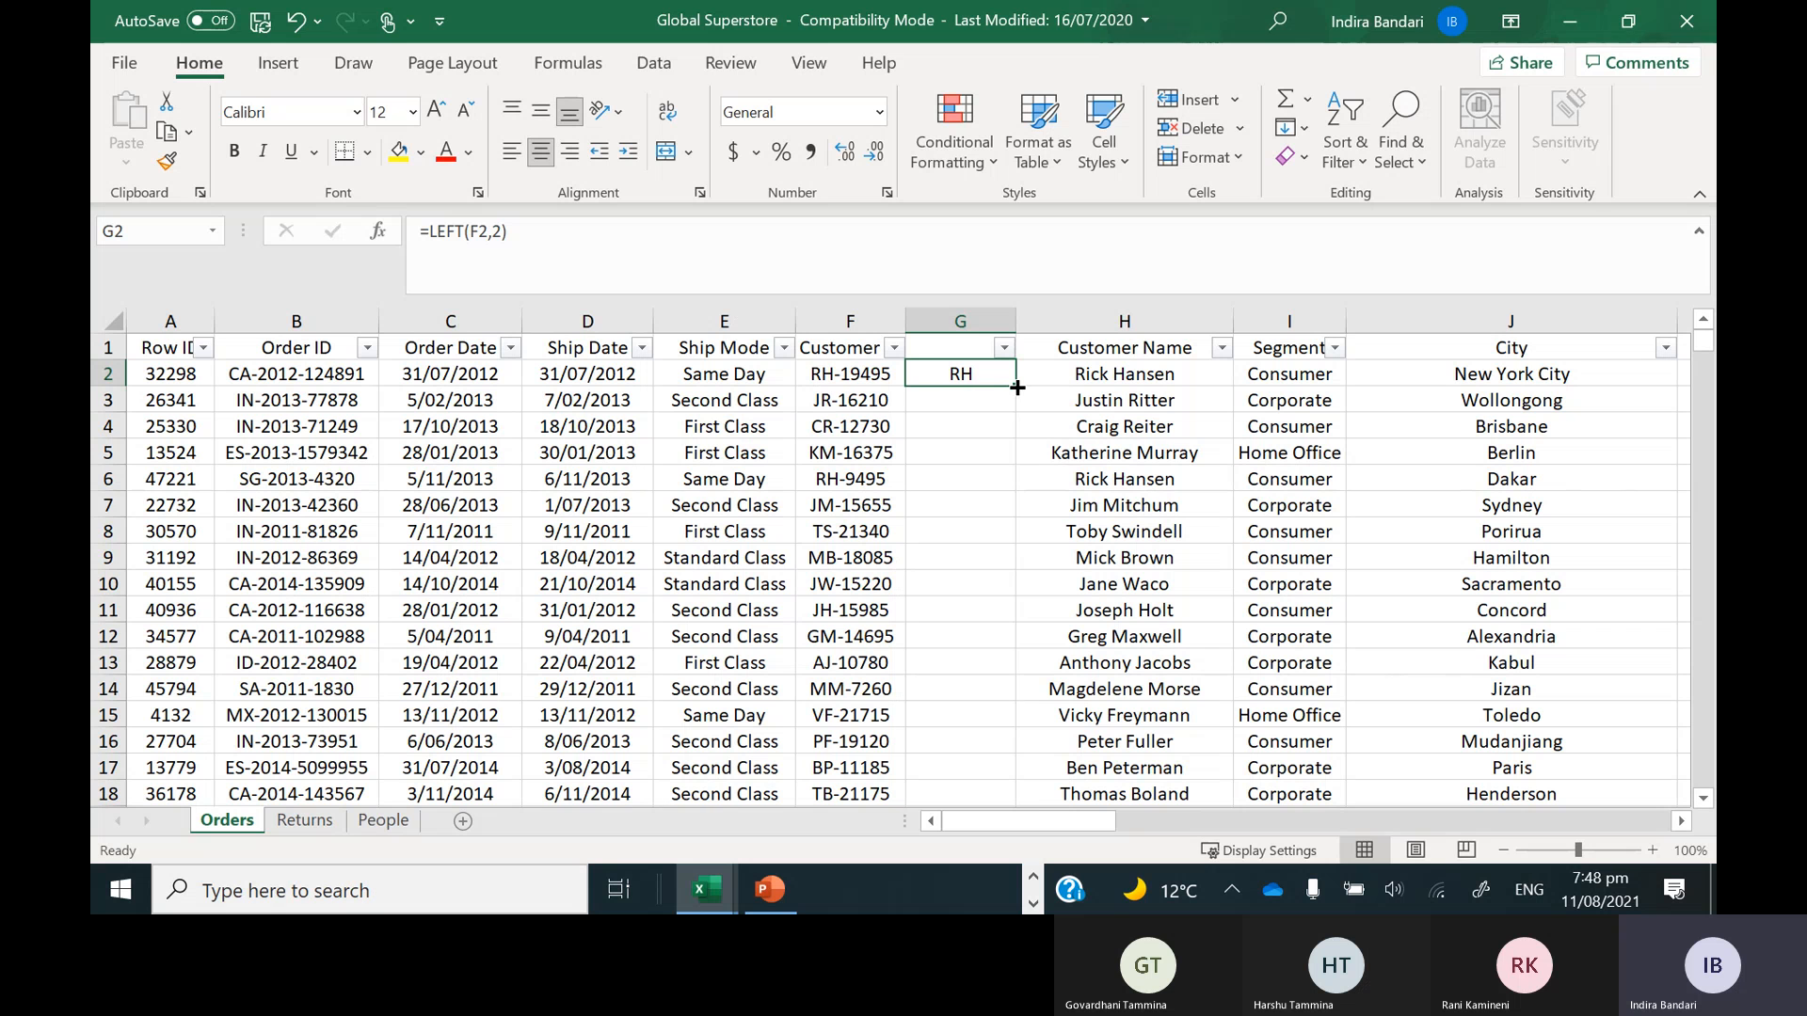
pyautogui.doubleClick(1016, 386)
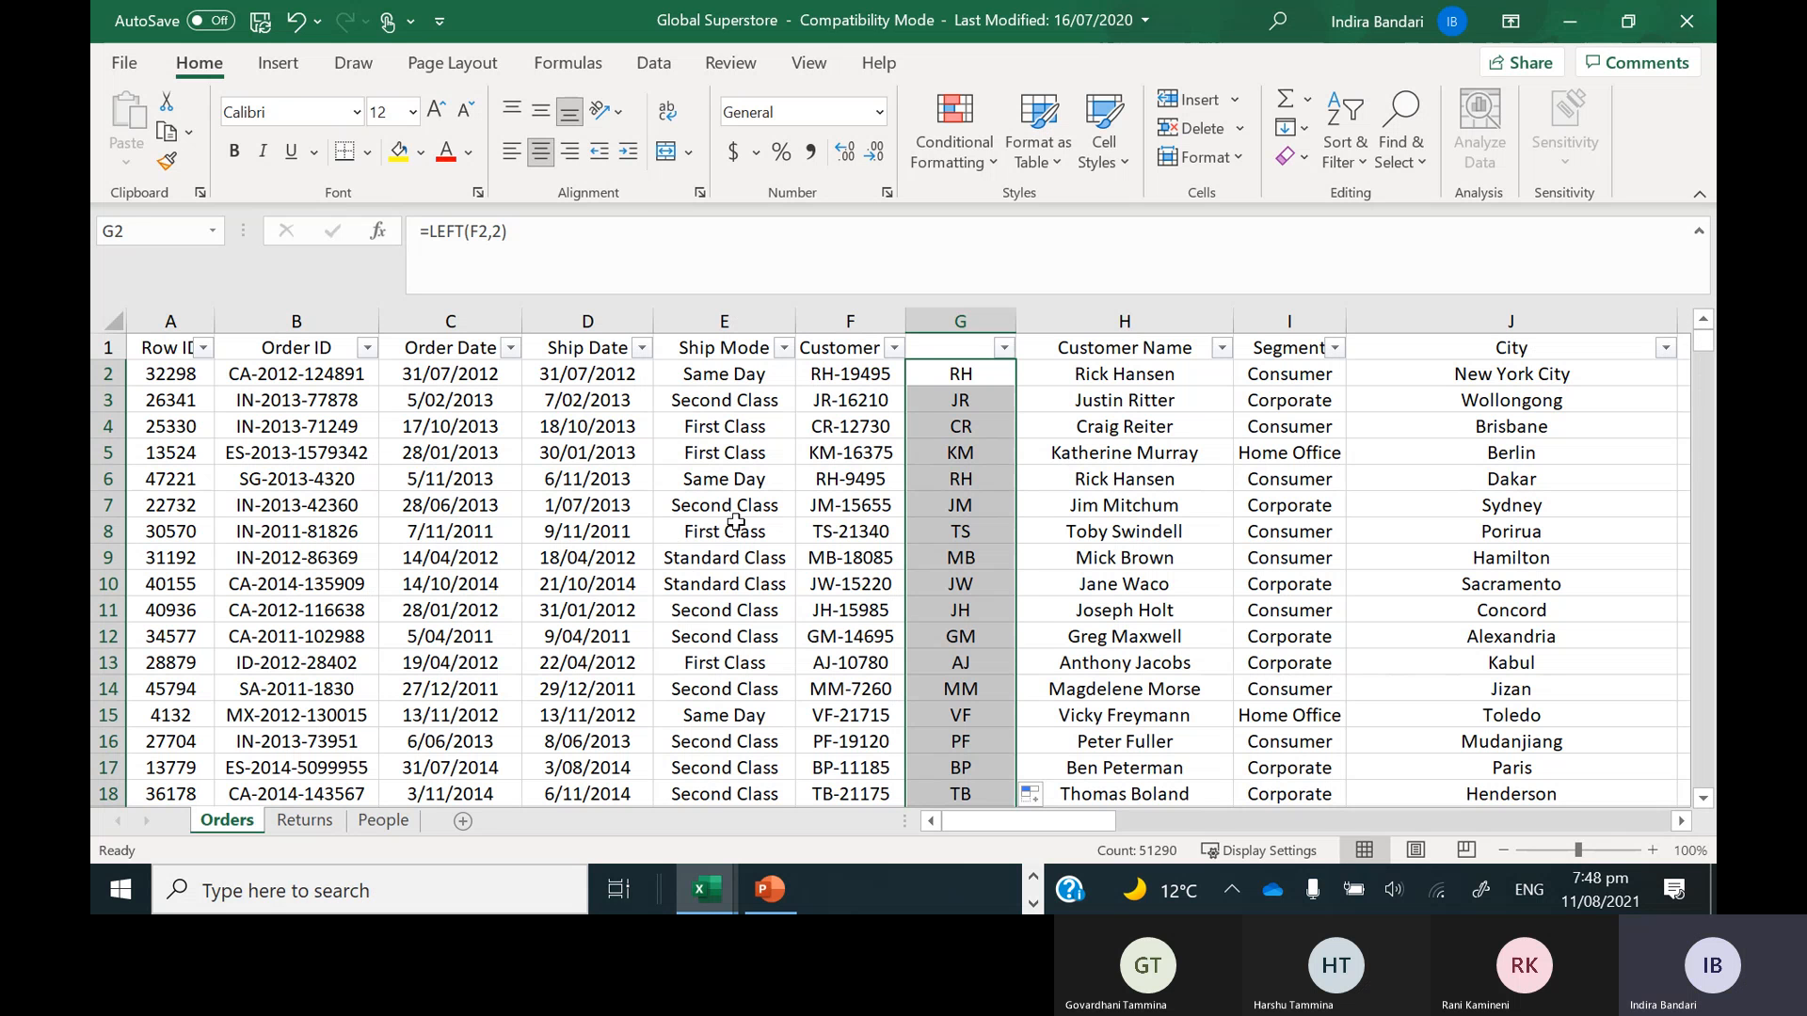
# Go down the Customer ID column row by row and compare the IDs with the extracted prefixes in column G
pyautogui.click(827, 509)
pyautogui.press('Down')
pyautogui.press('Down')
pyautogui.press('Down')
pyautogui.press('Down')
pyautogui.press('Down')
pyautogui.press('Down')
pyautogui.press('Down')
pyautogui.press('Down')
pyautogui.press('Down')
pyautogui.press('Down')
pyautogui.press('Down')
pyautogui.press('Down')
pyautogui.press('Down')
pyautogui.press('Down')
pyautogui.press('Down')
pyautogui.press('Down')
pyautogui.press('Down')
pyautogui.press('Down')
pyautogui.press('Down')
pyautogui.press('Down')
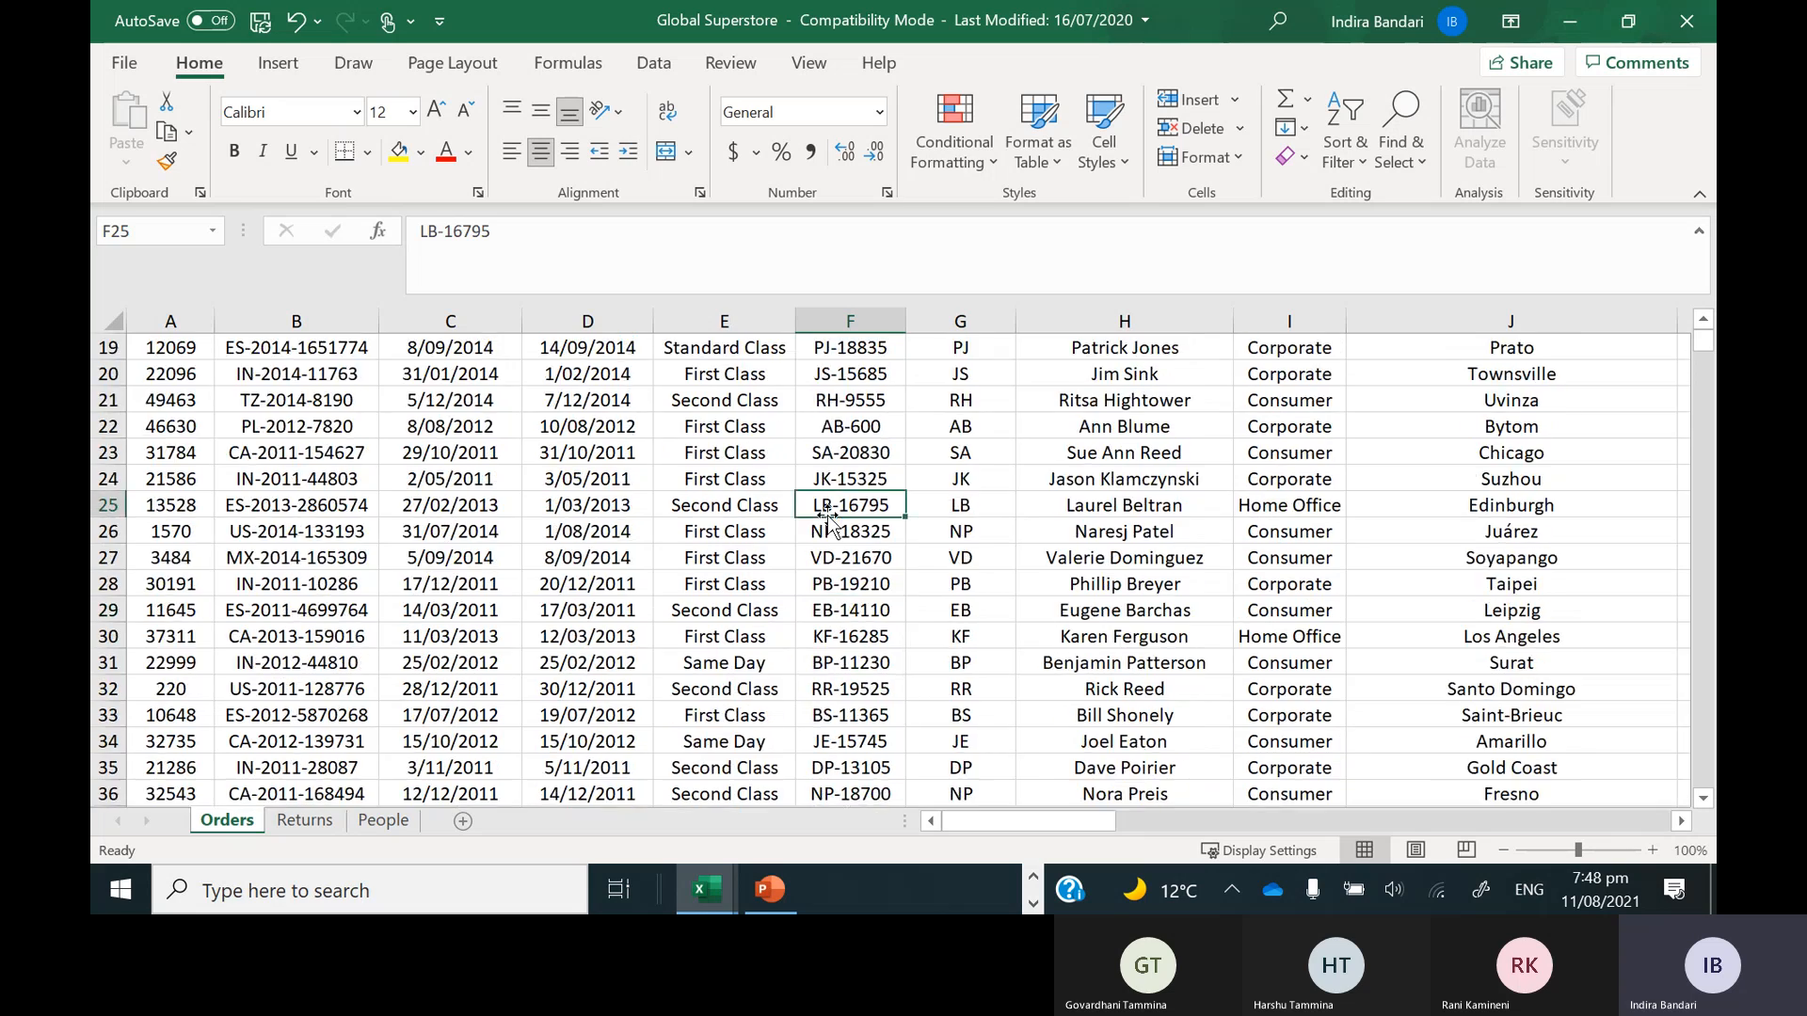
pyautogui.press('Down')
pyautogui.press('Down')
pyautogui.press('Down')
pyautogui.press('Down')
pyautogui.press('Down')
pyautogui.press('Down')
pyautogui.press('Down')
pyautogui.press('Down')
pyautogui.press('Down')
pyautogui.press('Down')
pyautogui.press('Down')
pyautogui.press('Down')
pyautogui.press('Down')
pyautogui.press('Down')
pyautogui.press('Down')
pyautogui.press('Down')
pyautogui.press('Down')
pyautogui.press('Down')
pyautogui.press('Down')
pyautogui.press('Down')
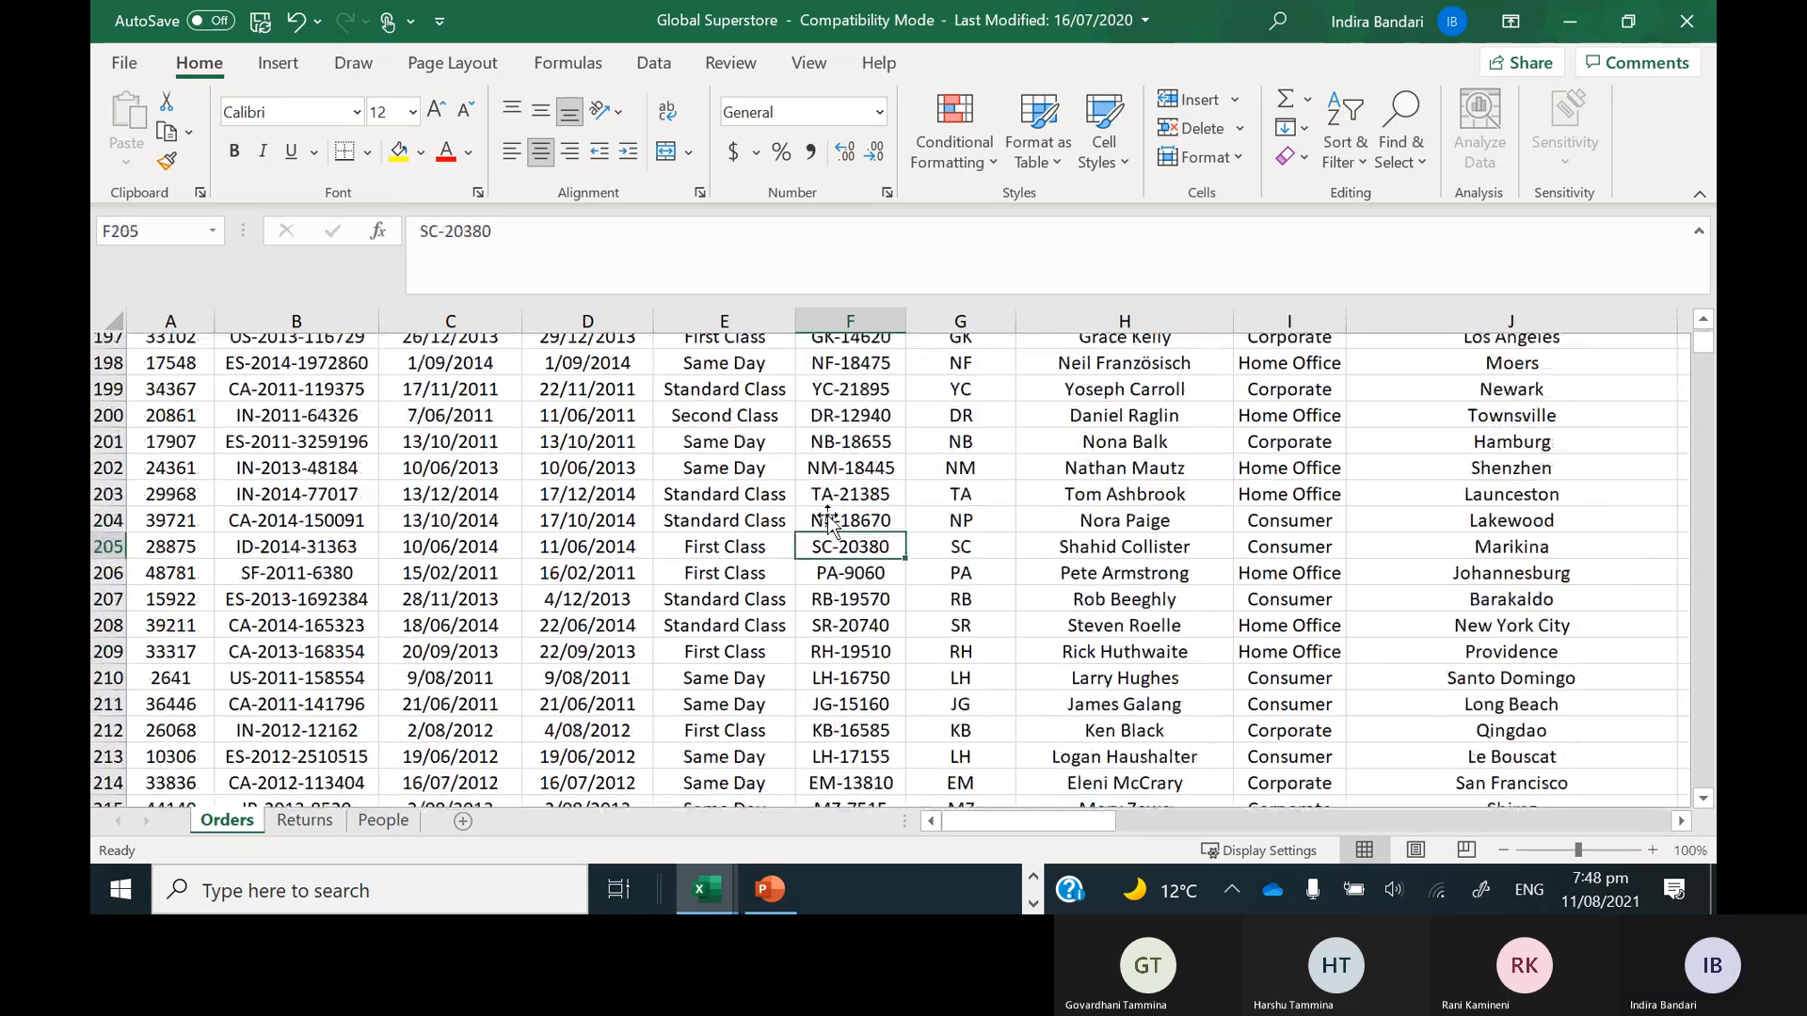
pyautogui.press('Down')
pyautogui.press('Down')
pyautogui.press('Down')
pyautogui.press('Down')
pyautogui.press('Down')
pyautogui.press('Down')
pyautogui.press('Down')
pyautogui.press('Down')
pyautogui.press('Down')
pyautogui.press('Down')
pyautogui.press('Down')
pyautogui.press('Down')
pyautogui.press('Down')
pyautogui.press('Down')
pyautogui.press('Down')
pyautogui.press('Down')
pyautogui.press('Down')
pyautogui.press('Down')
pyautogui.press('Down')
pyautogui.press('Down')
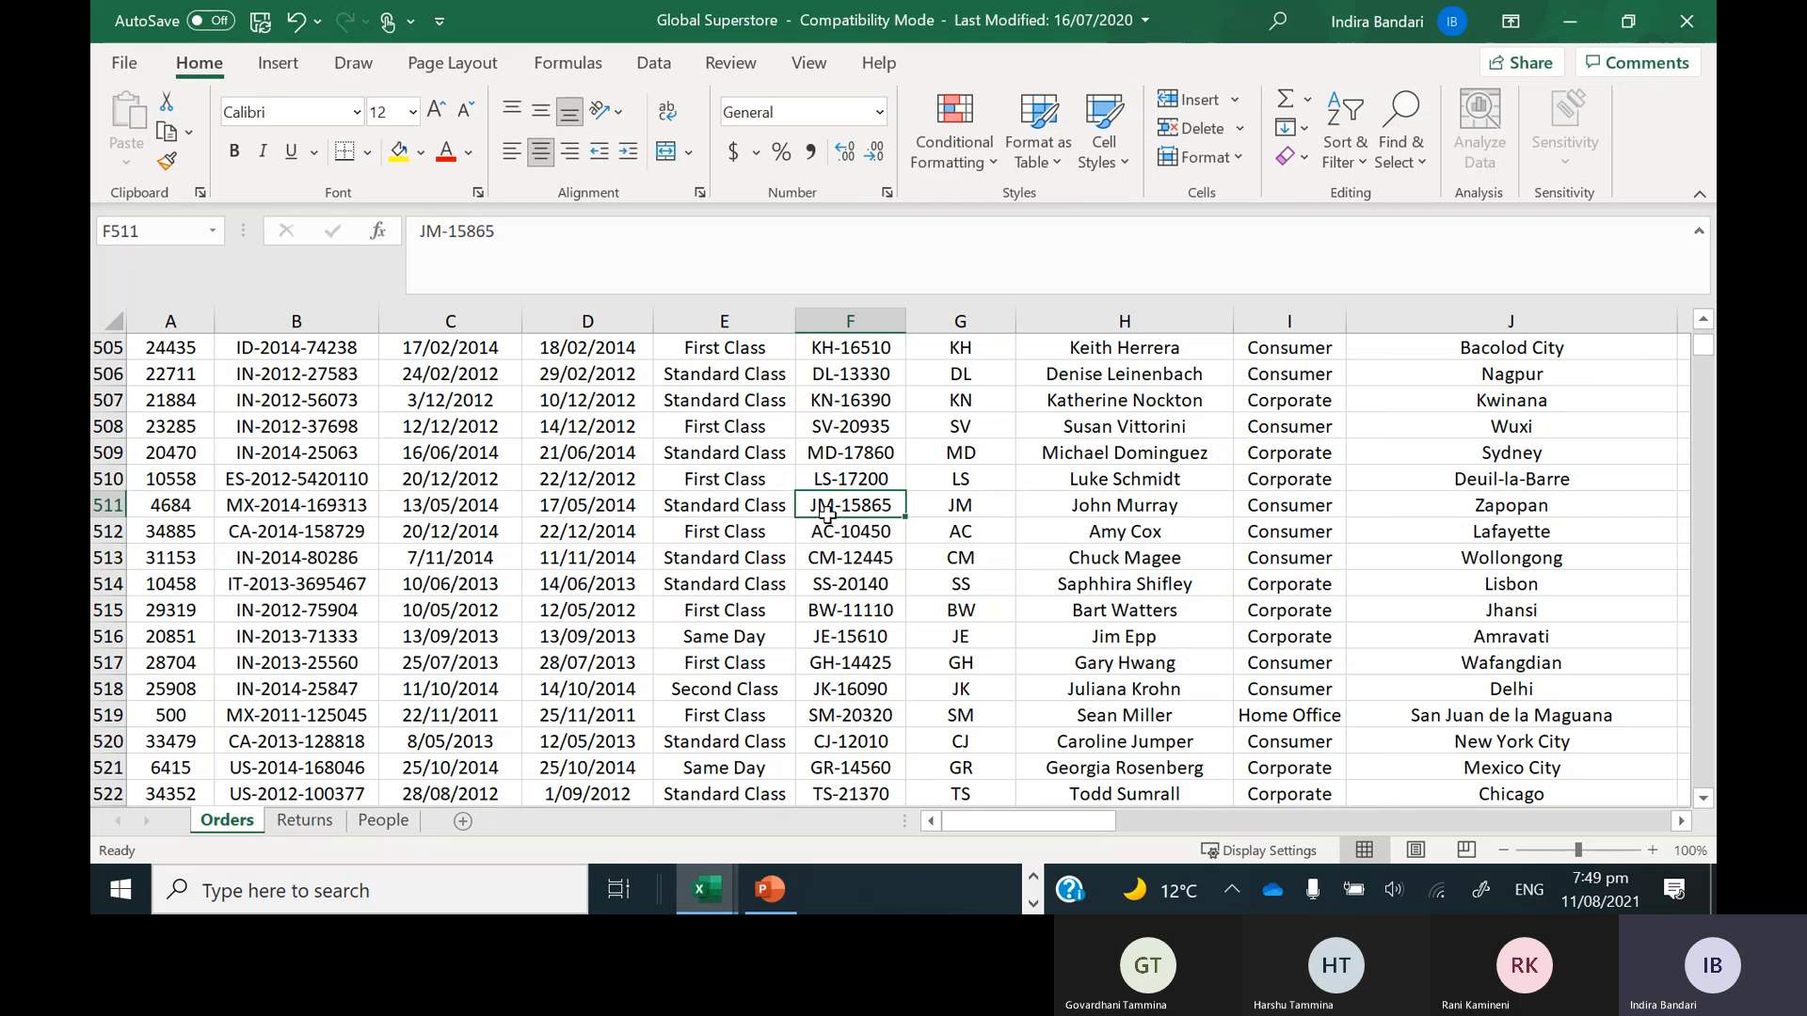
# Jump to the last data row and inspect the filled LEFT formulas in G51275 and G51279
pyautogui.hotkey('ctrl', 'Down')
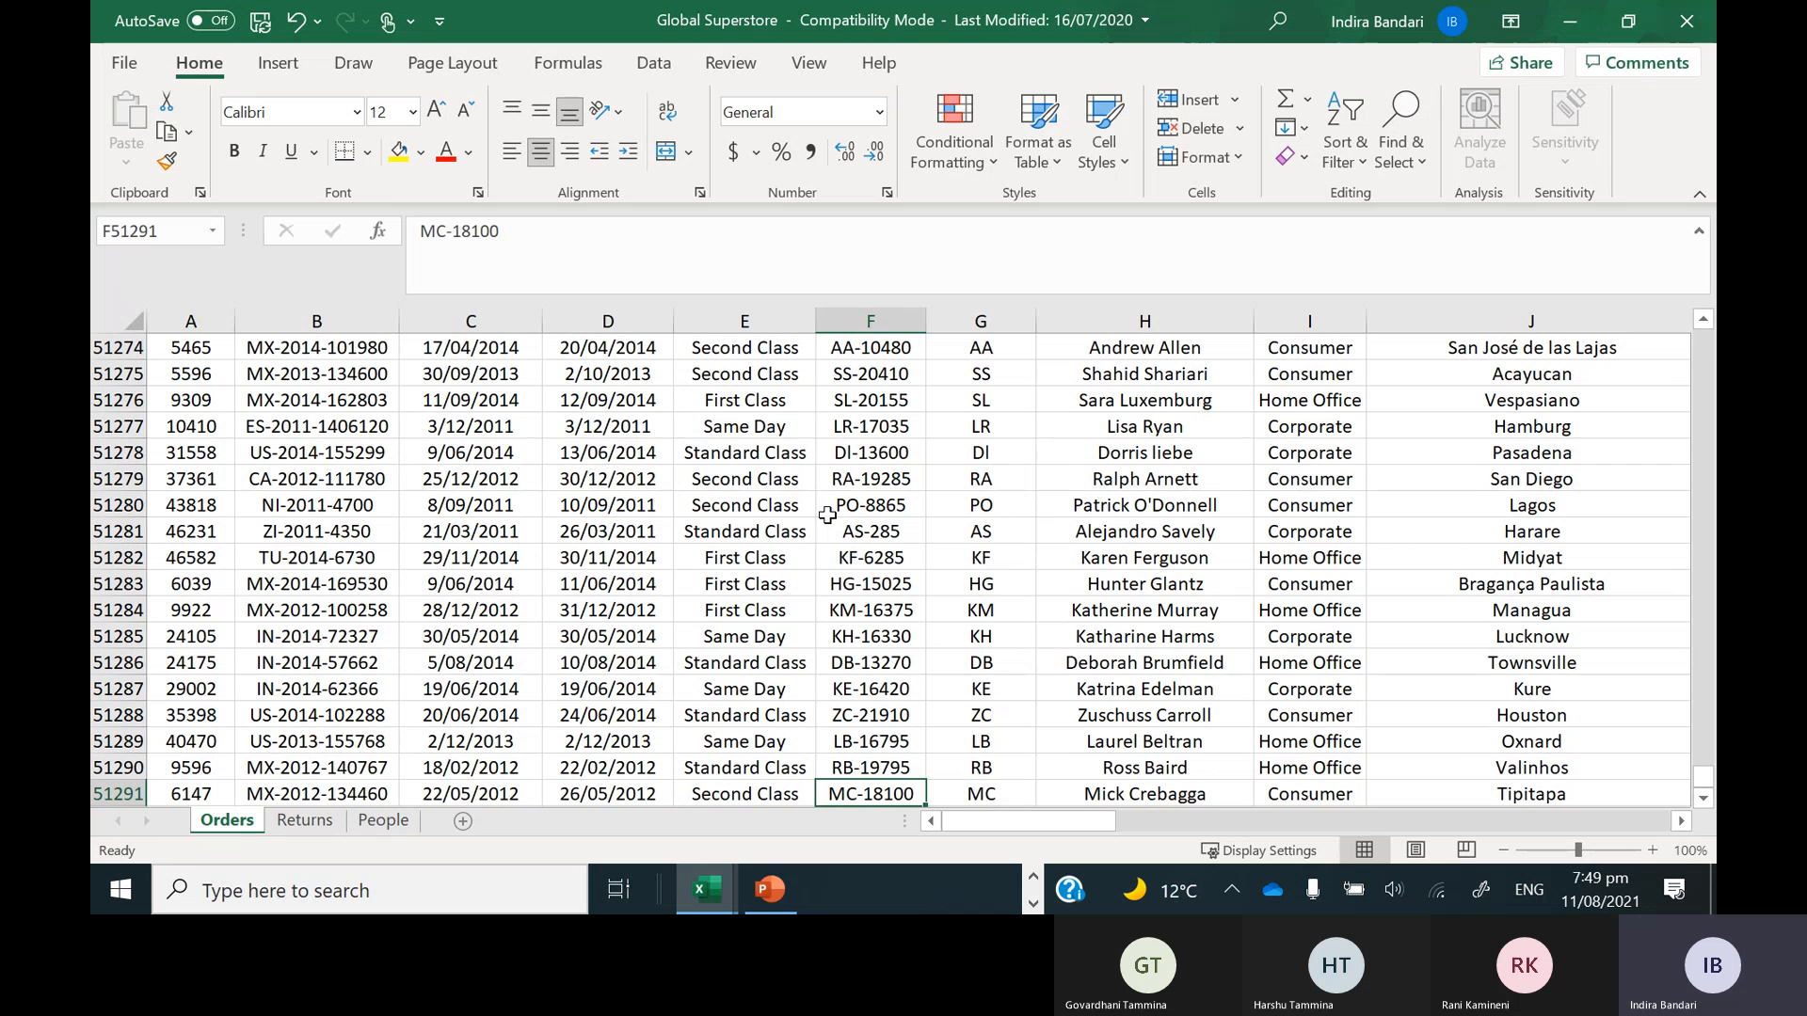
pyautogui.scroll(-1, 827, 515)
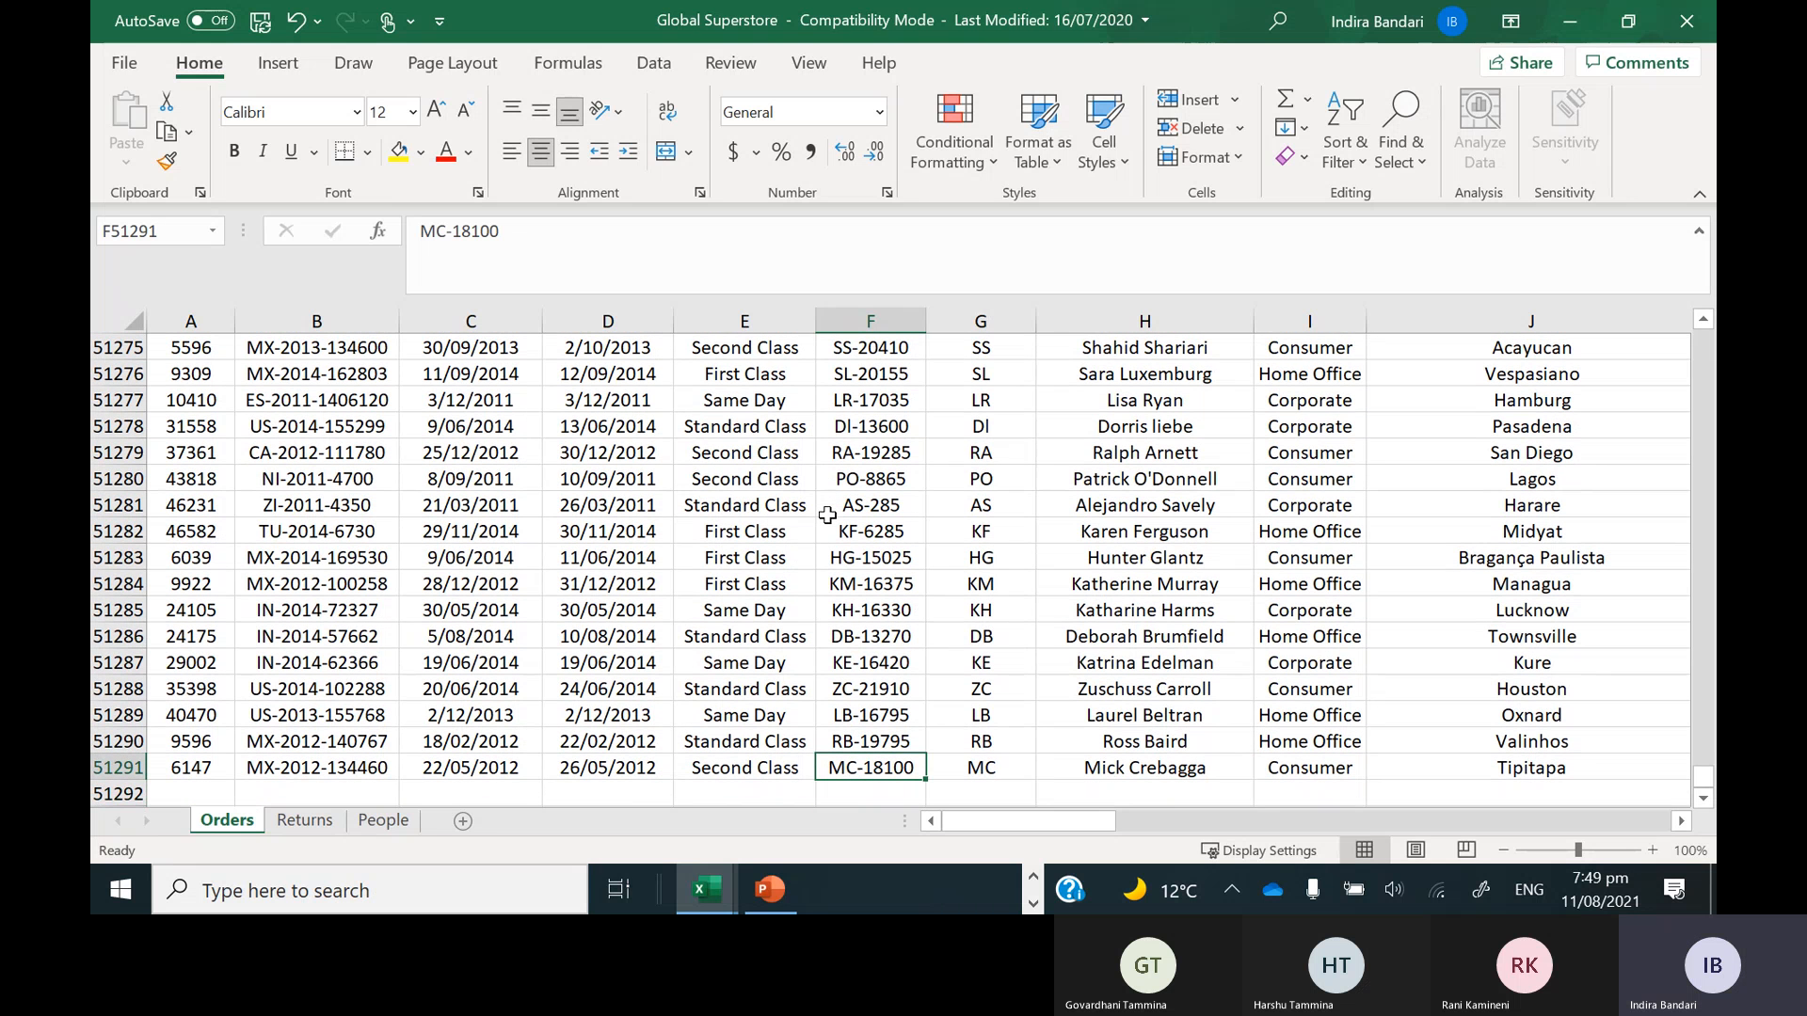
pyautogui.click(899, 468)
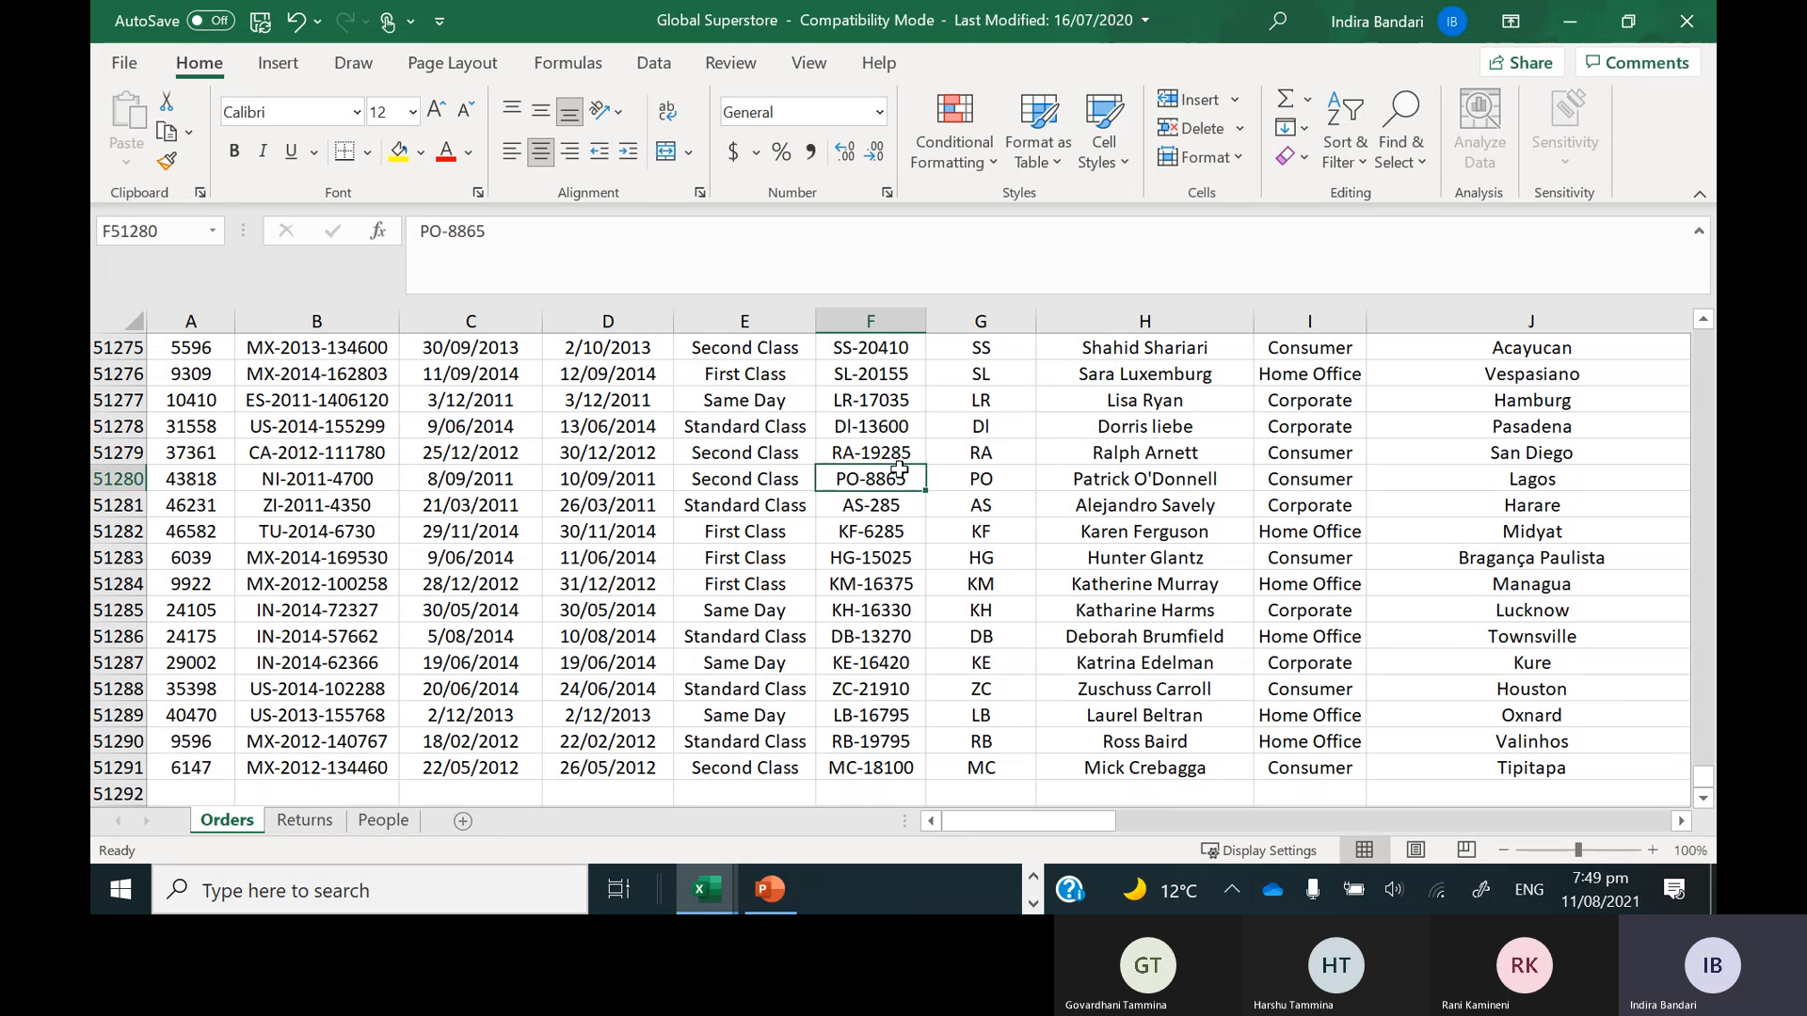
pyautogui.click(855, 311)
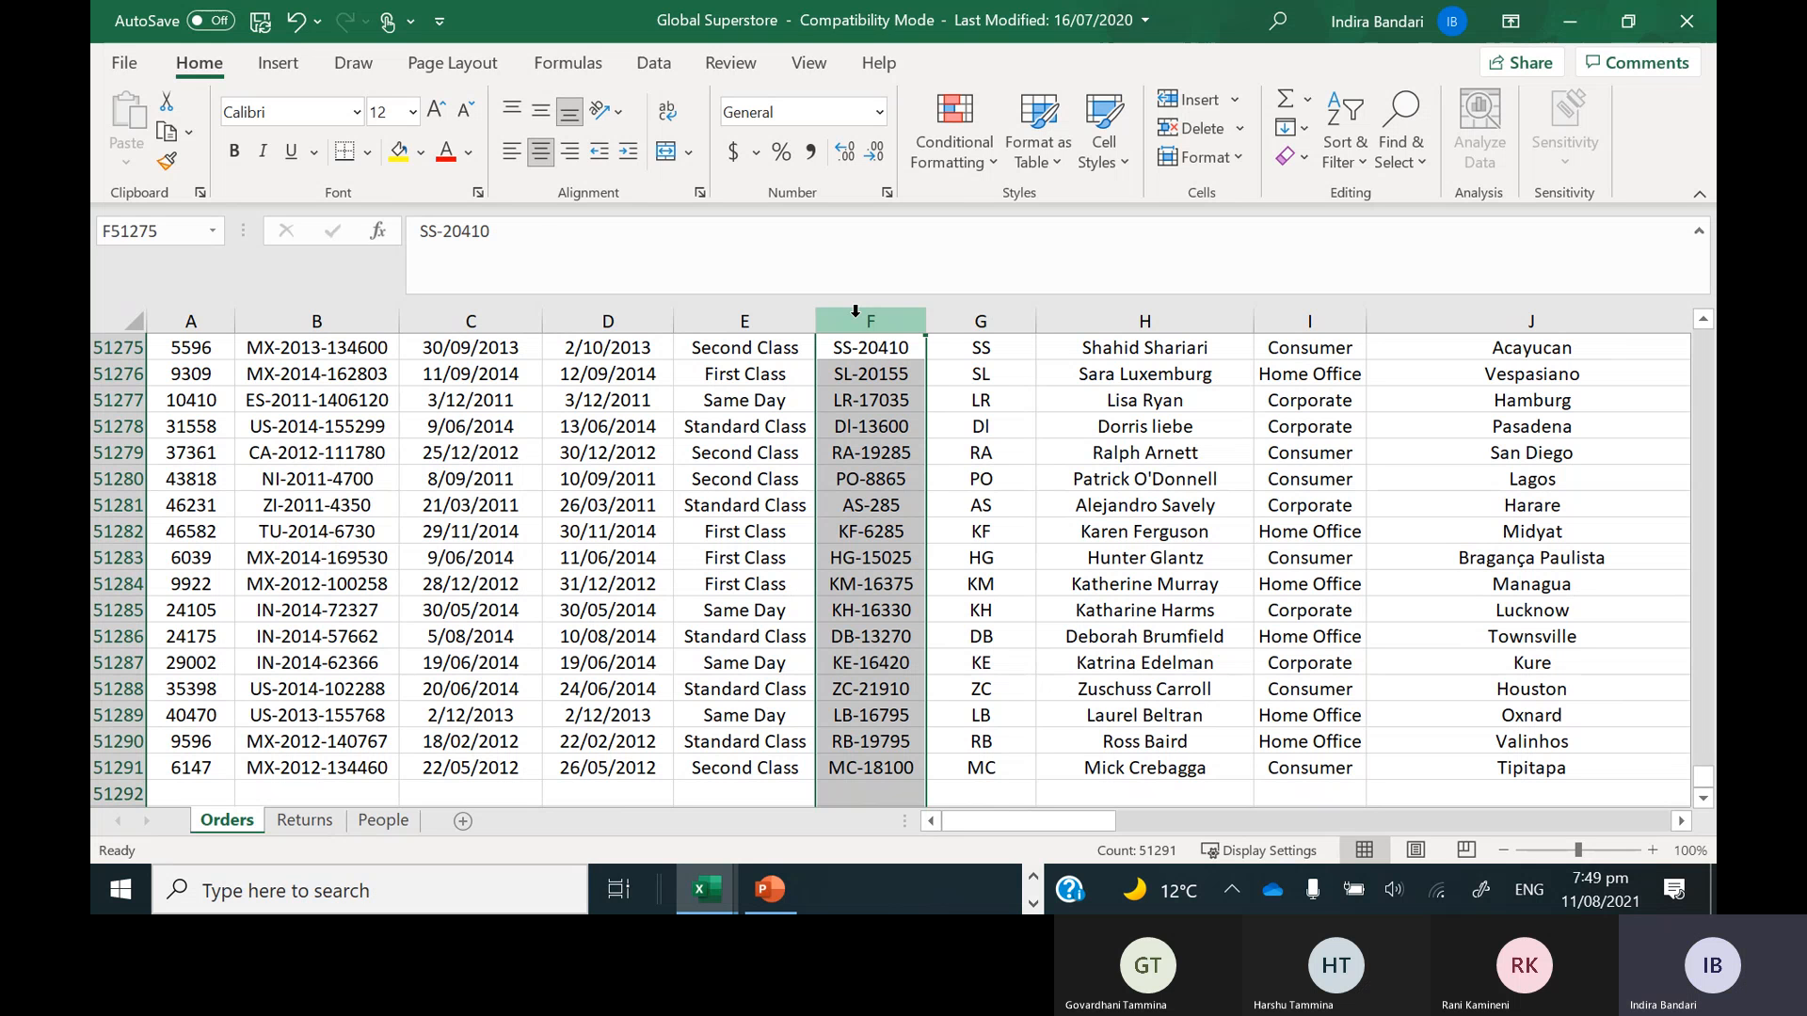
pyautogui.click(982, 350)
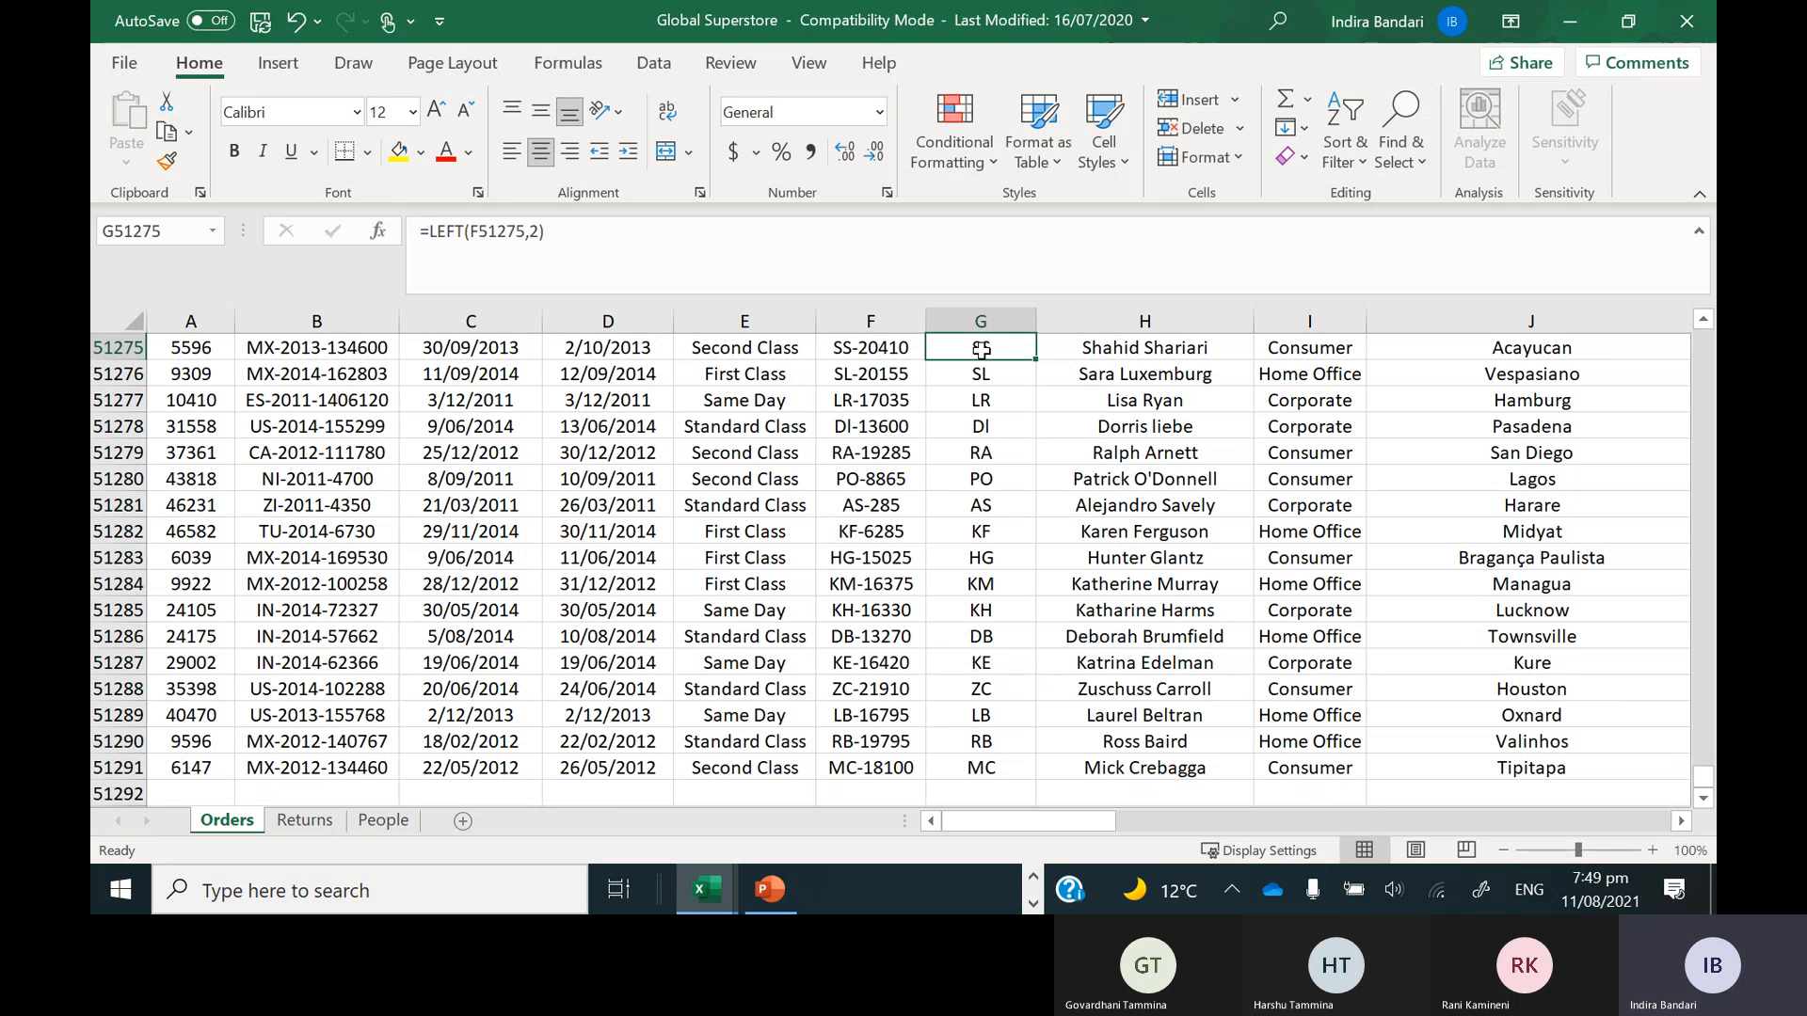
pyautogui.click(968, 448)
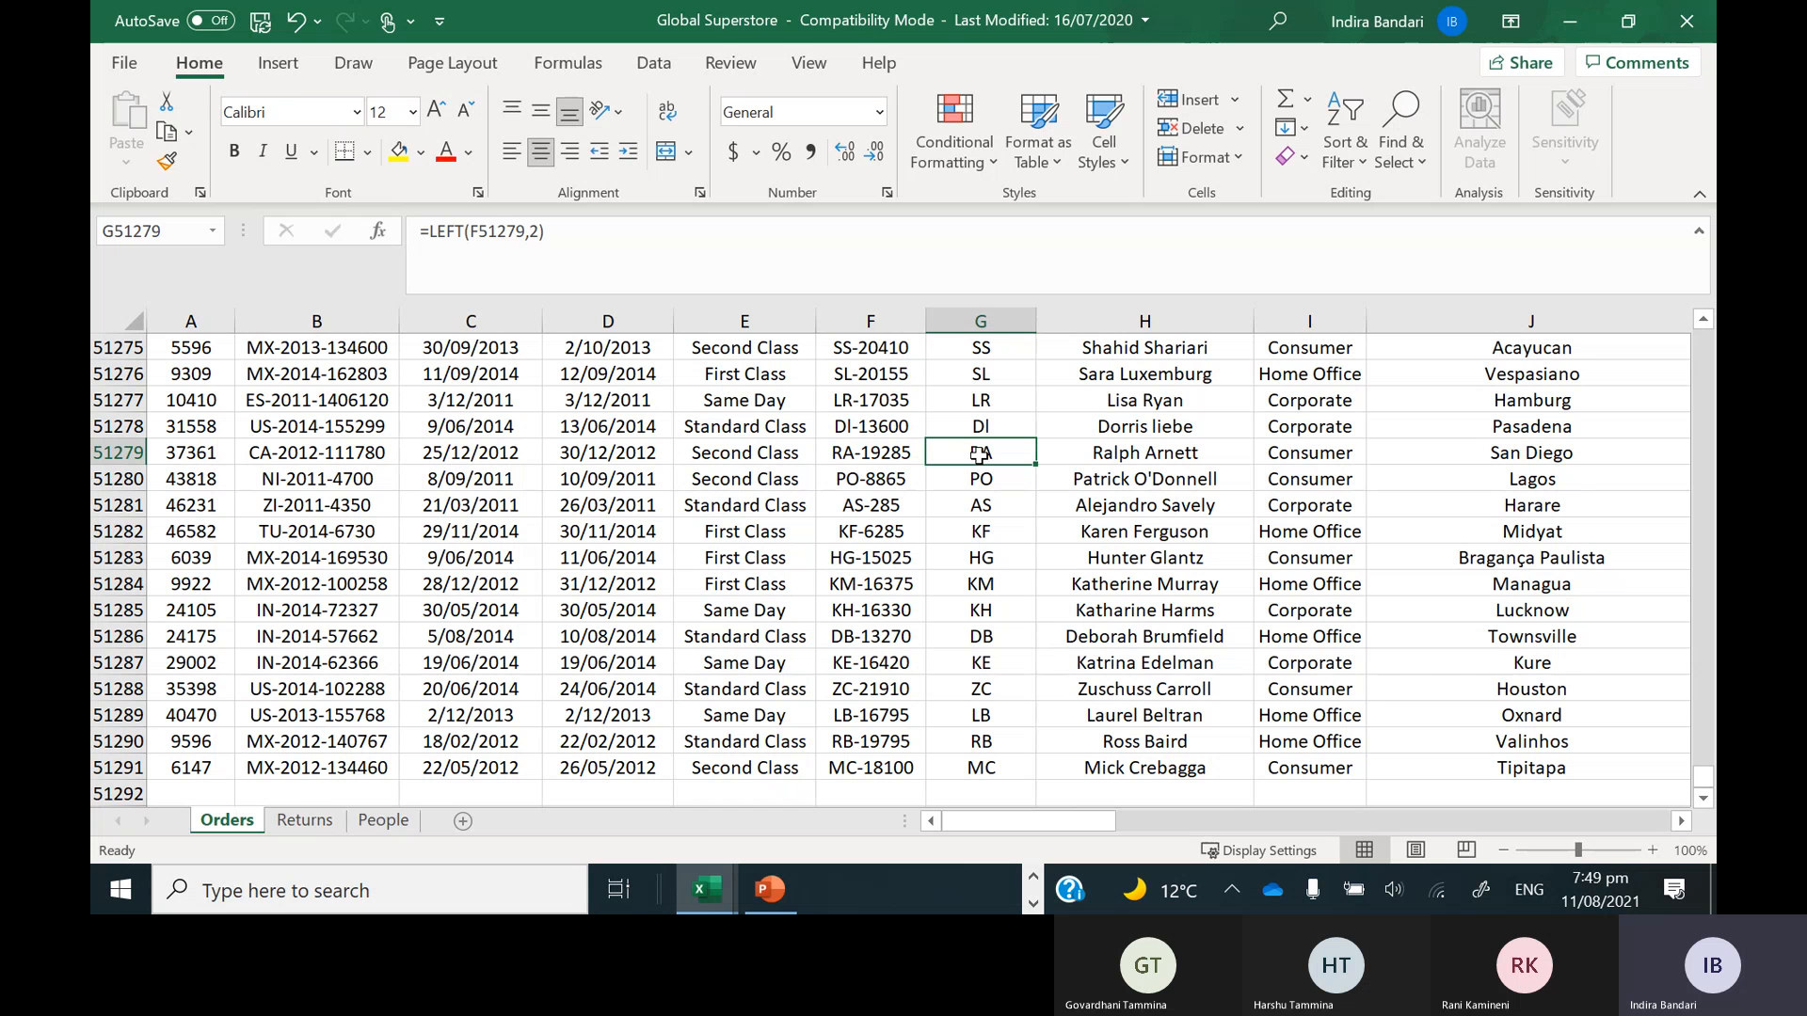
pyautogui.click(1078, 320)
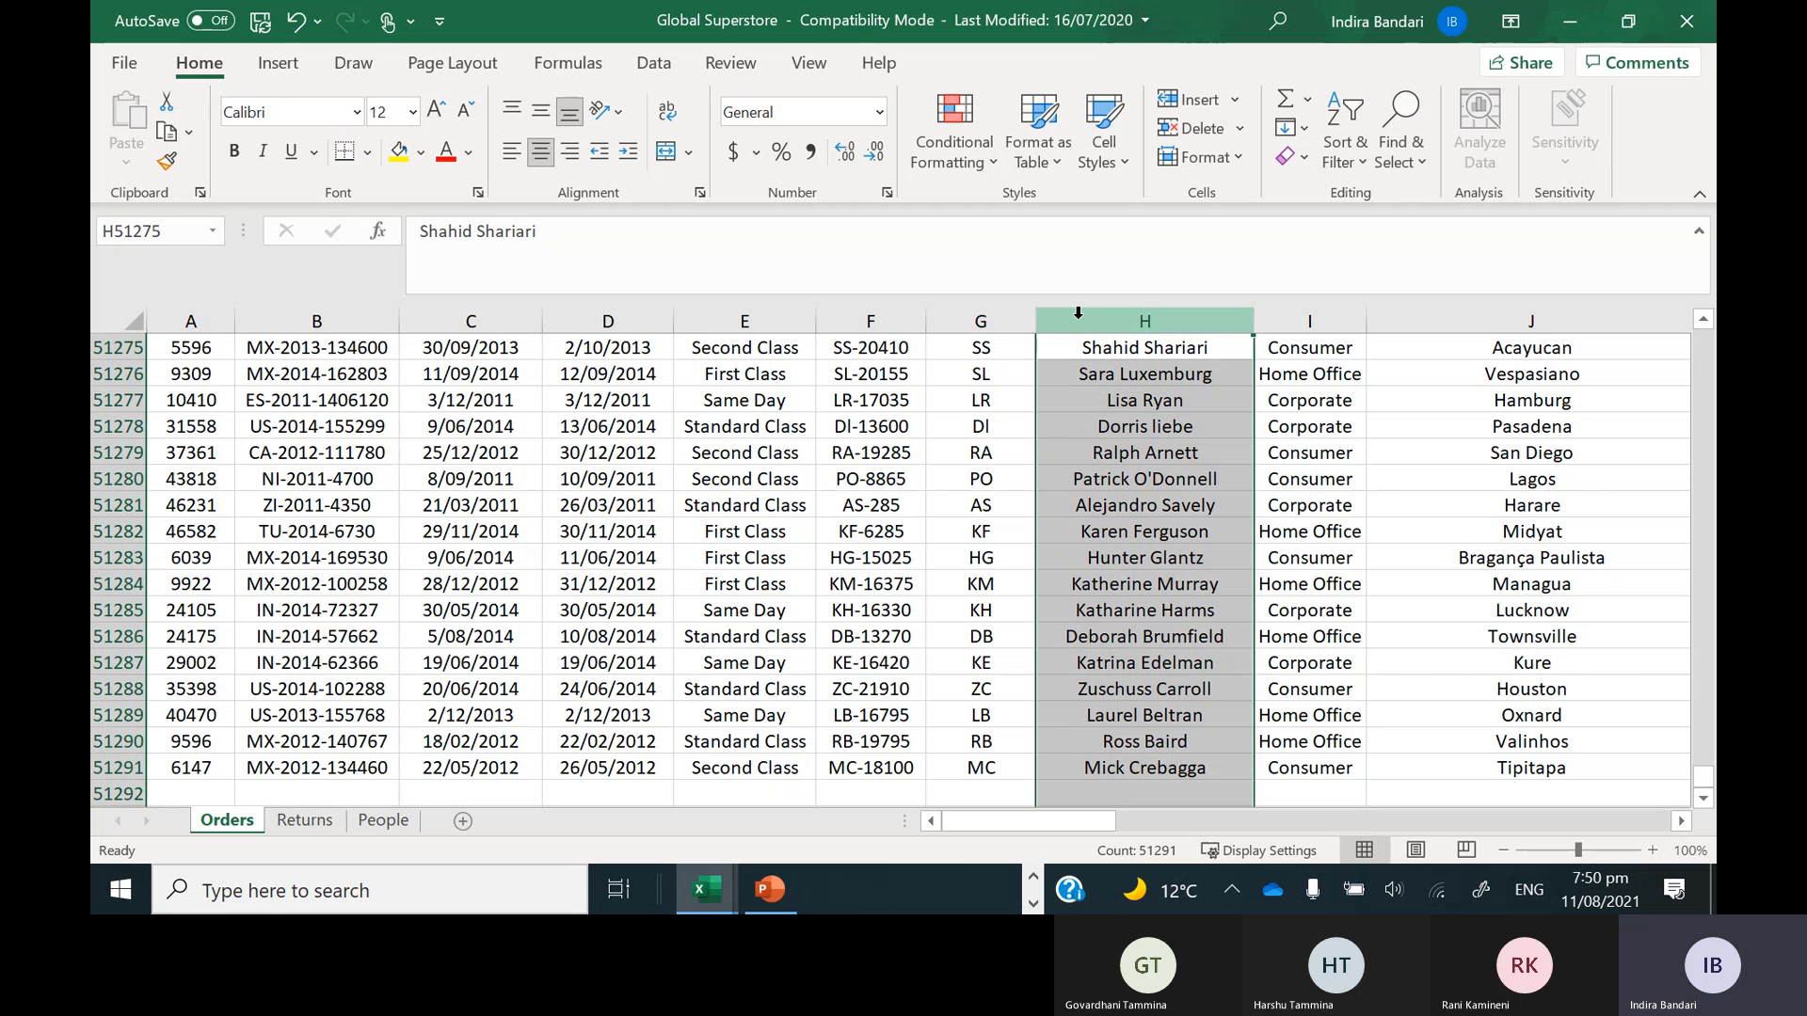
pyautogui.rightClick(1079, 324)
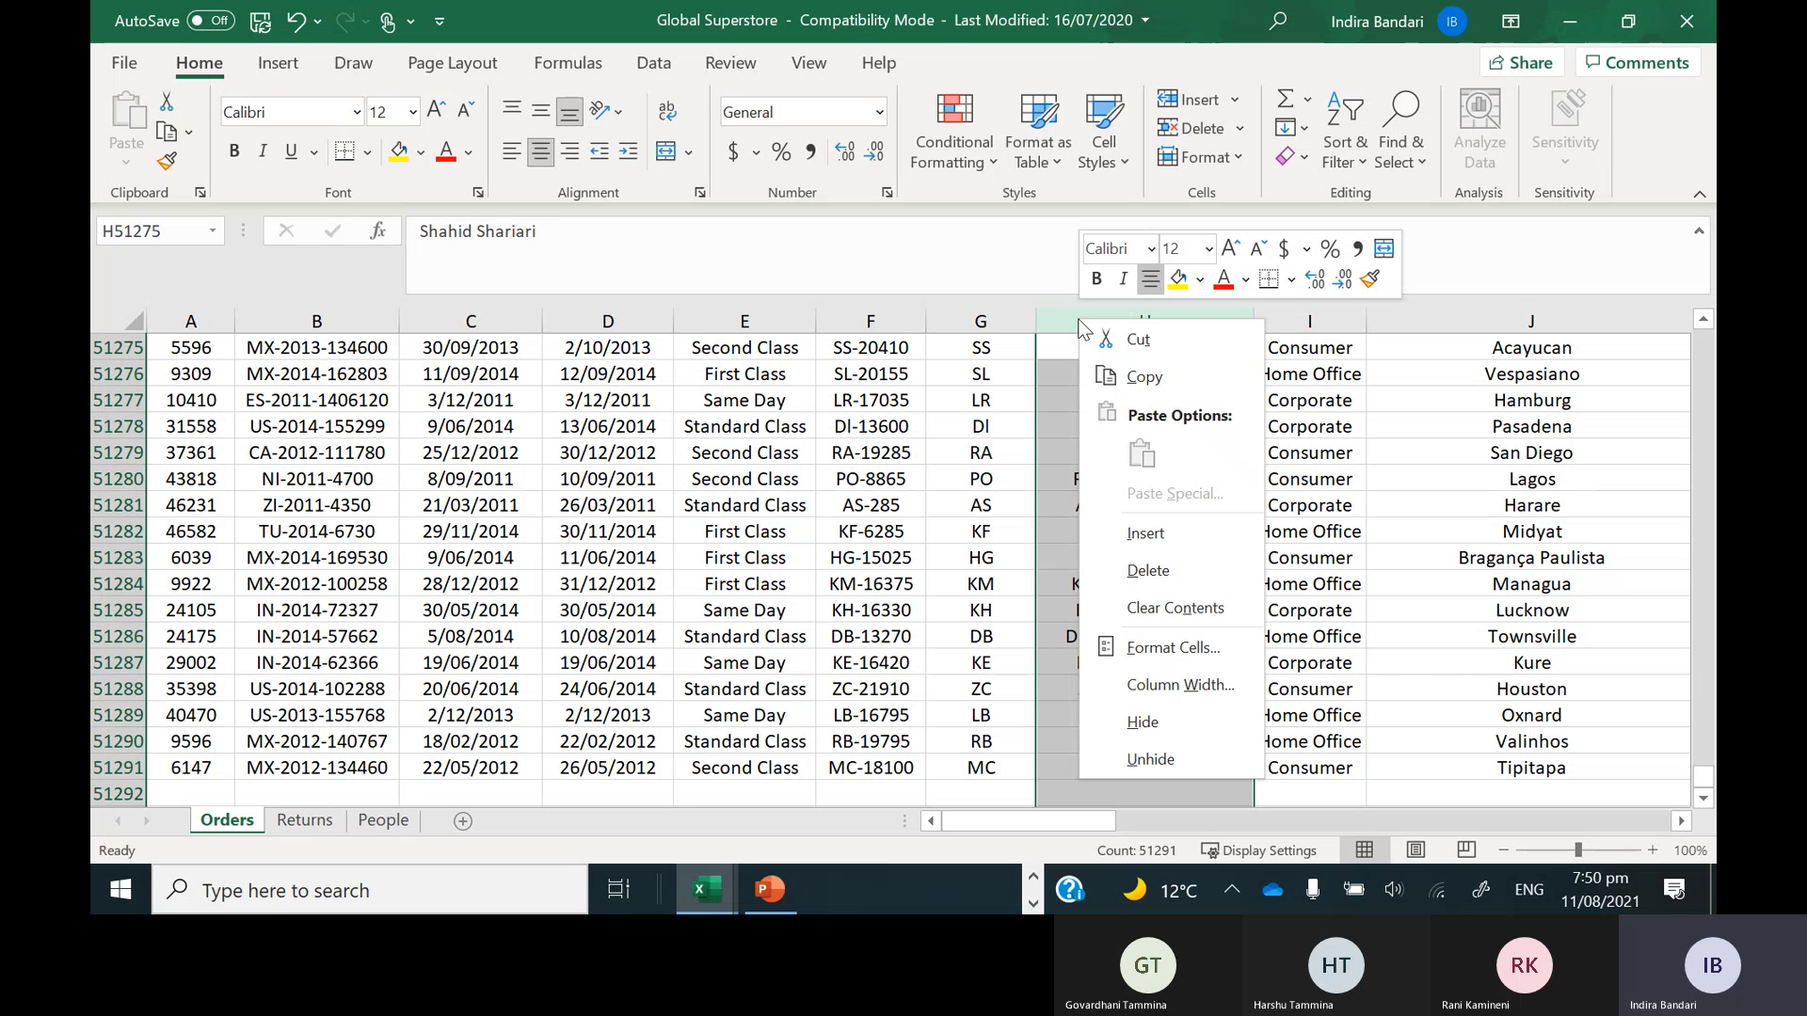
pyautogui.click(946, 392)
pyautogui.click(946, 391)
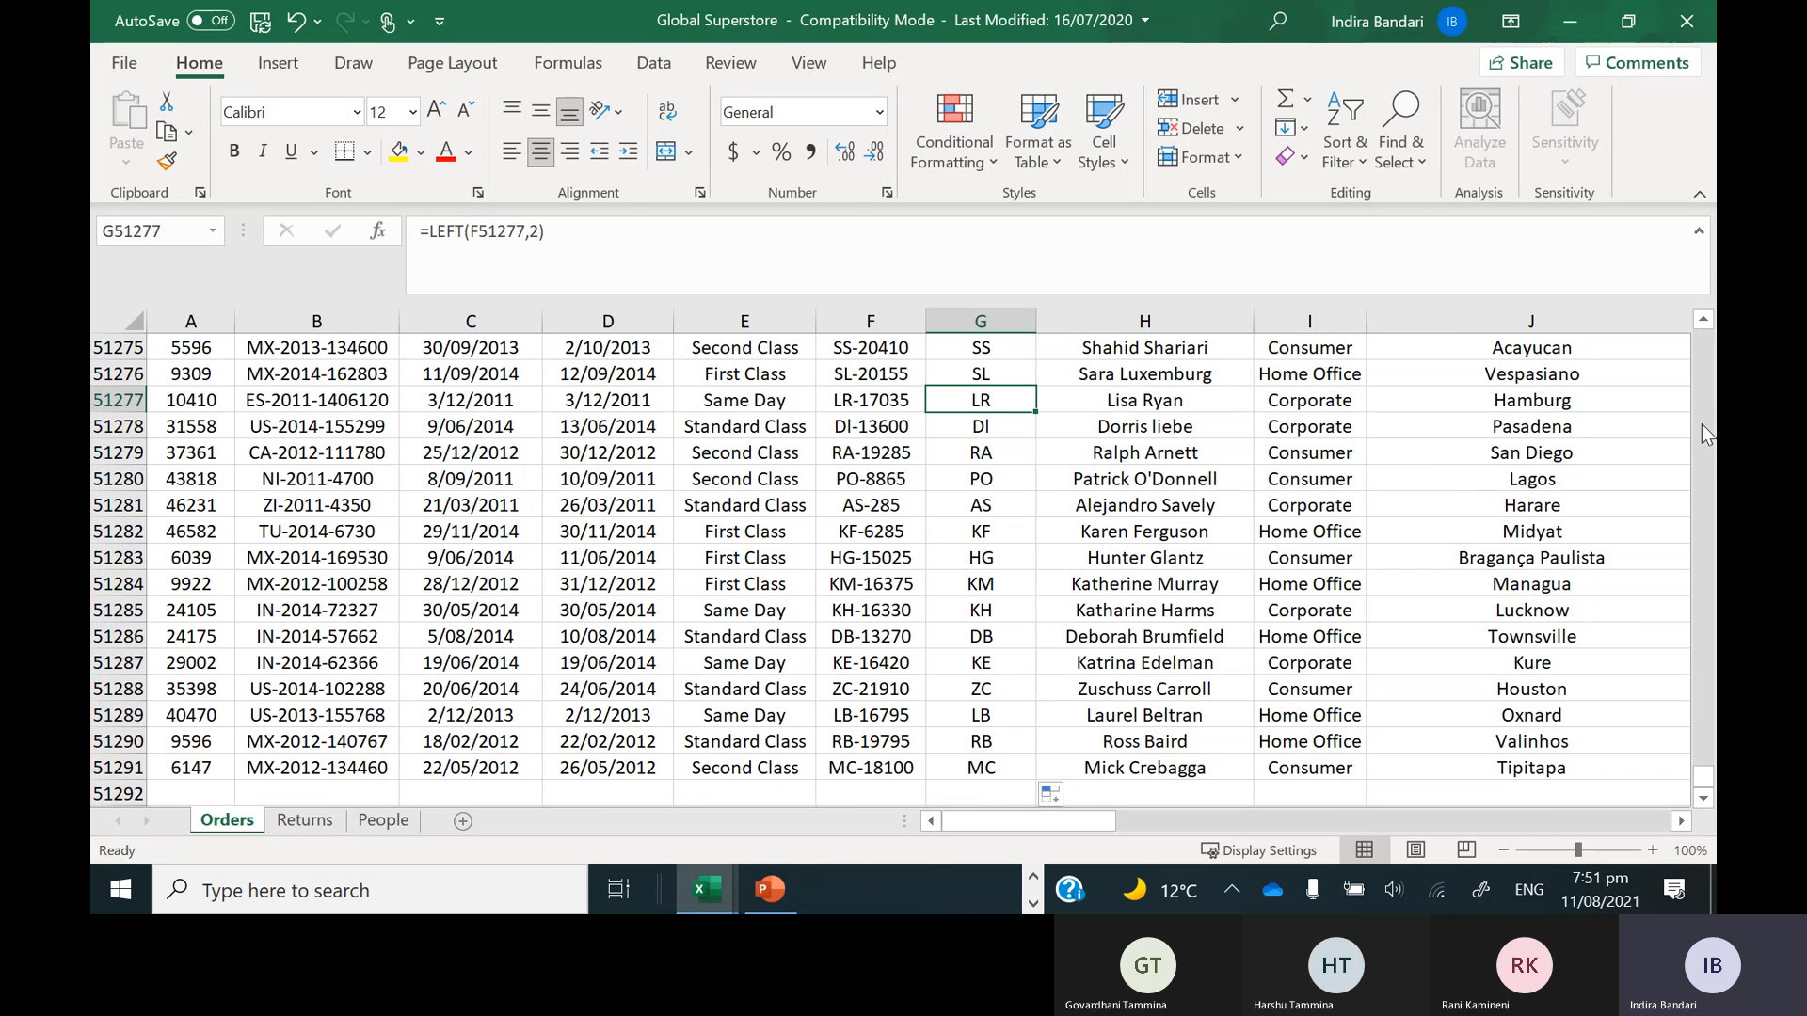
# Return to the first rows of the sheet and select the entire Order ID column
pyautogui.scroll(20, 1701, 423)
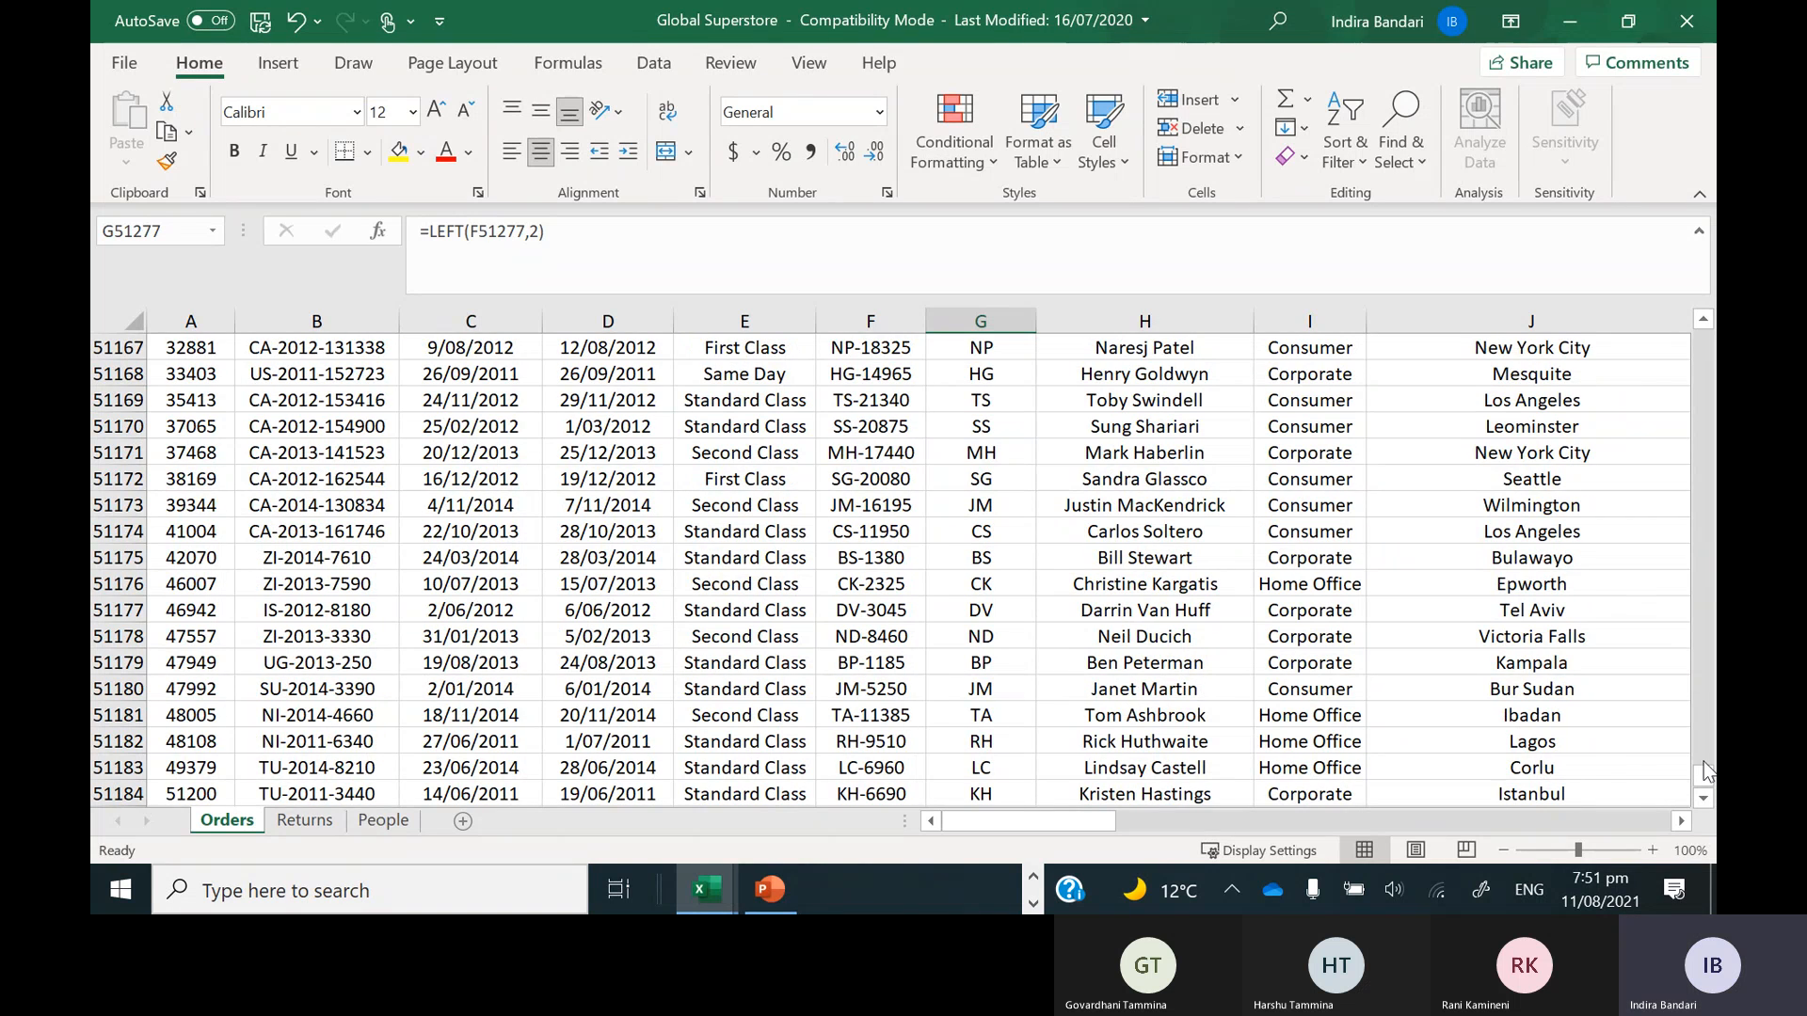
pyautogui.moveTo(1703, 775); pyautogui.dragTo(1704, 349)
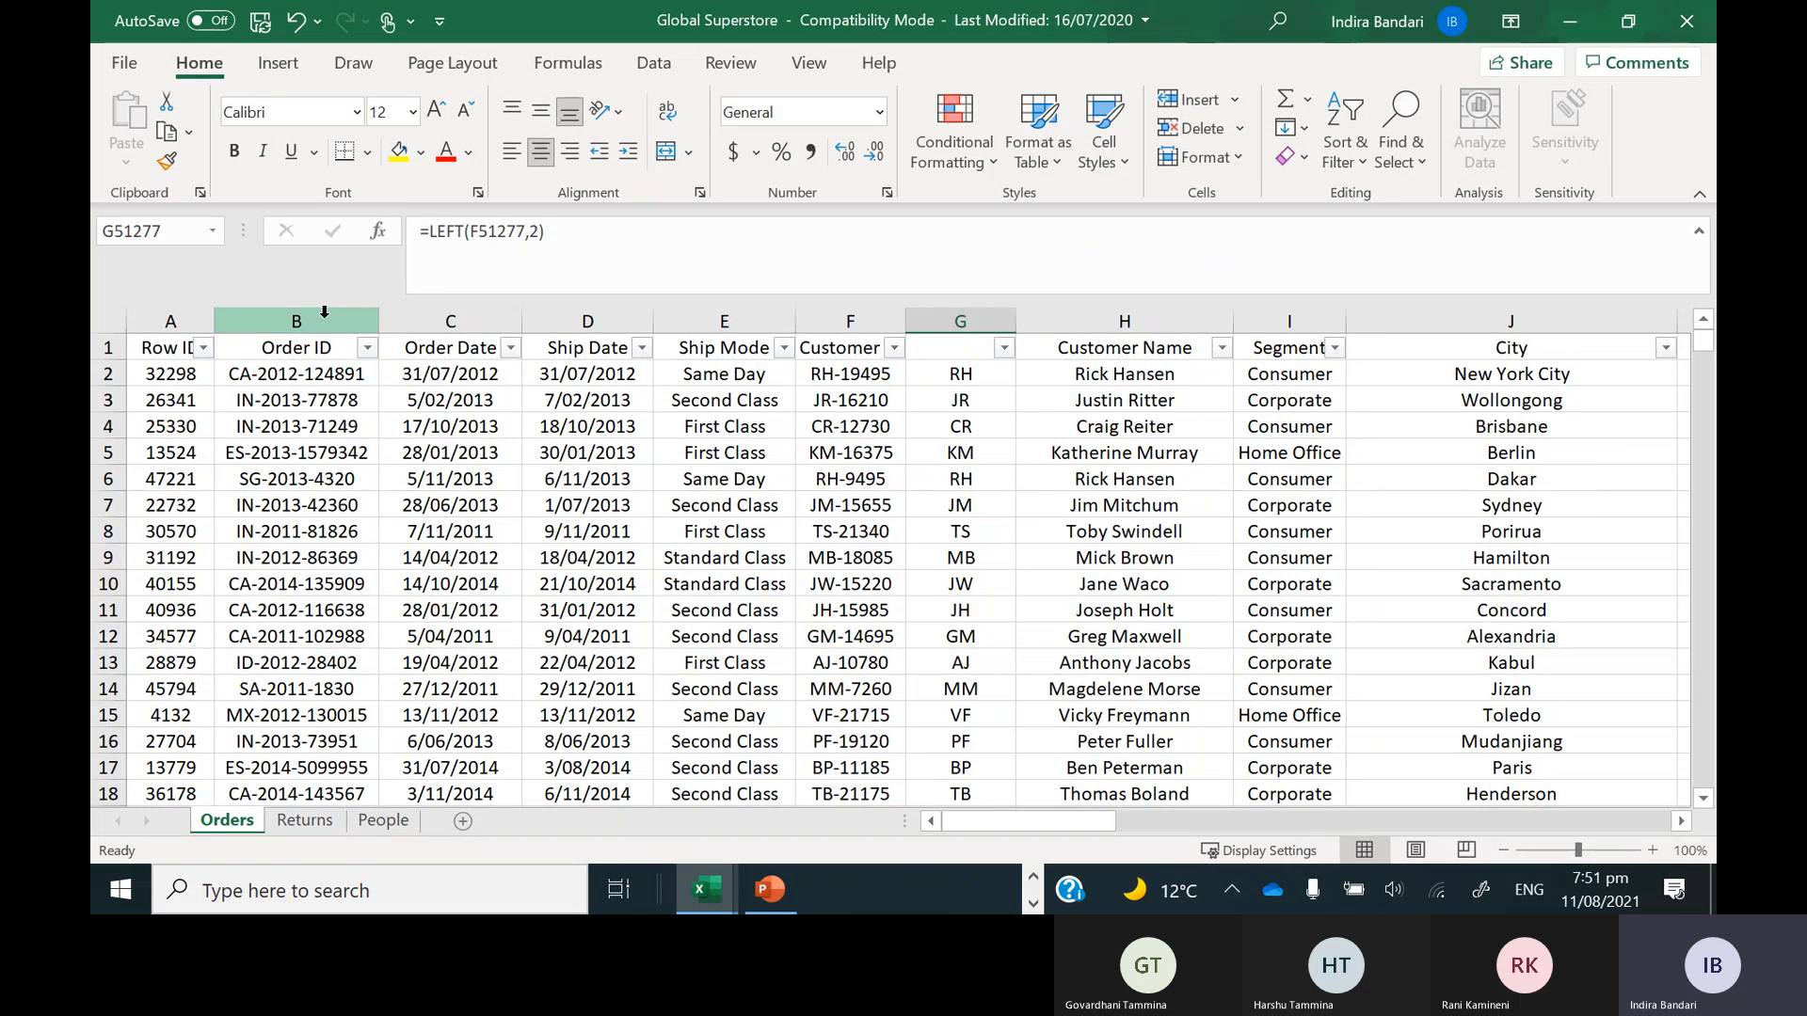
pyautogui.click(280, 320)
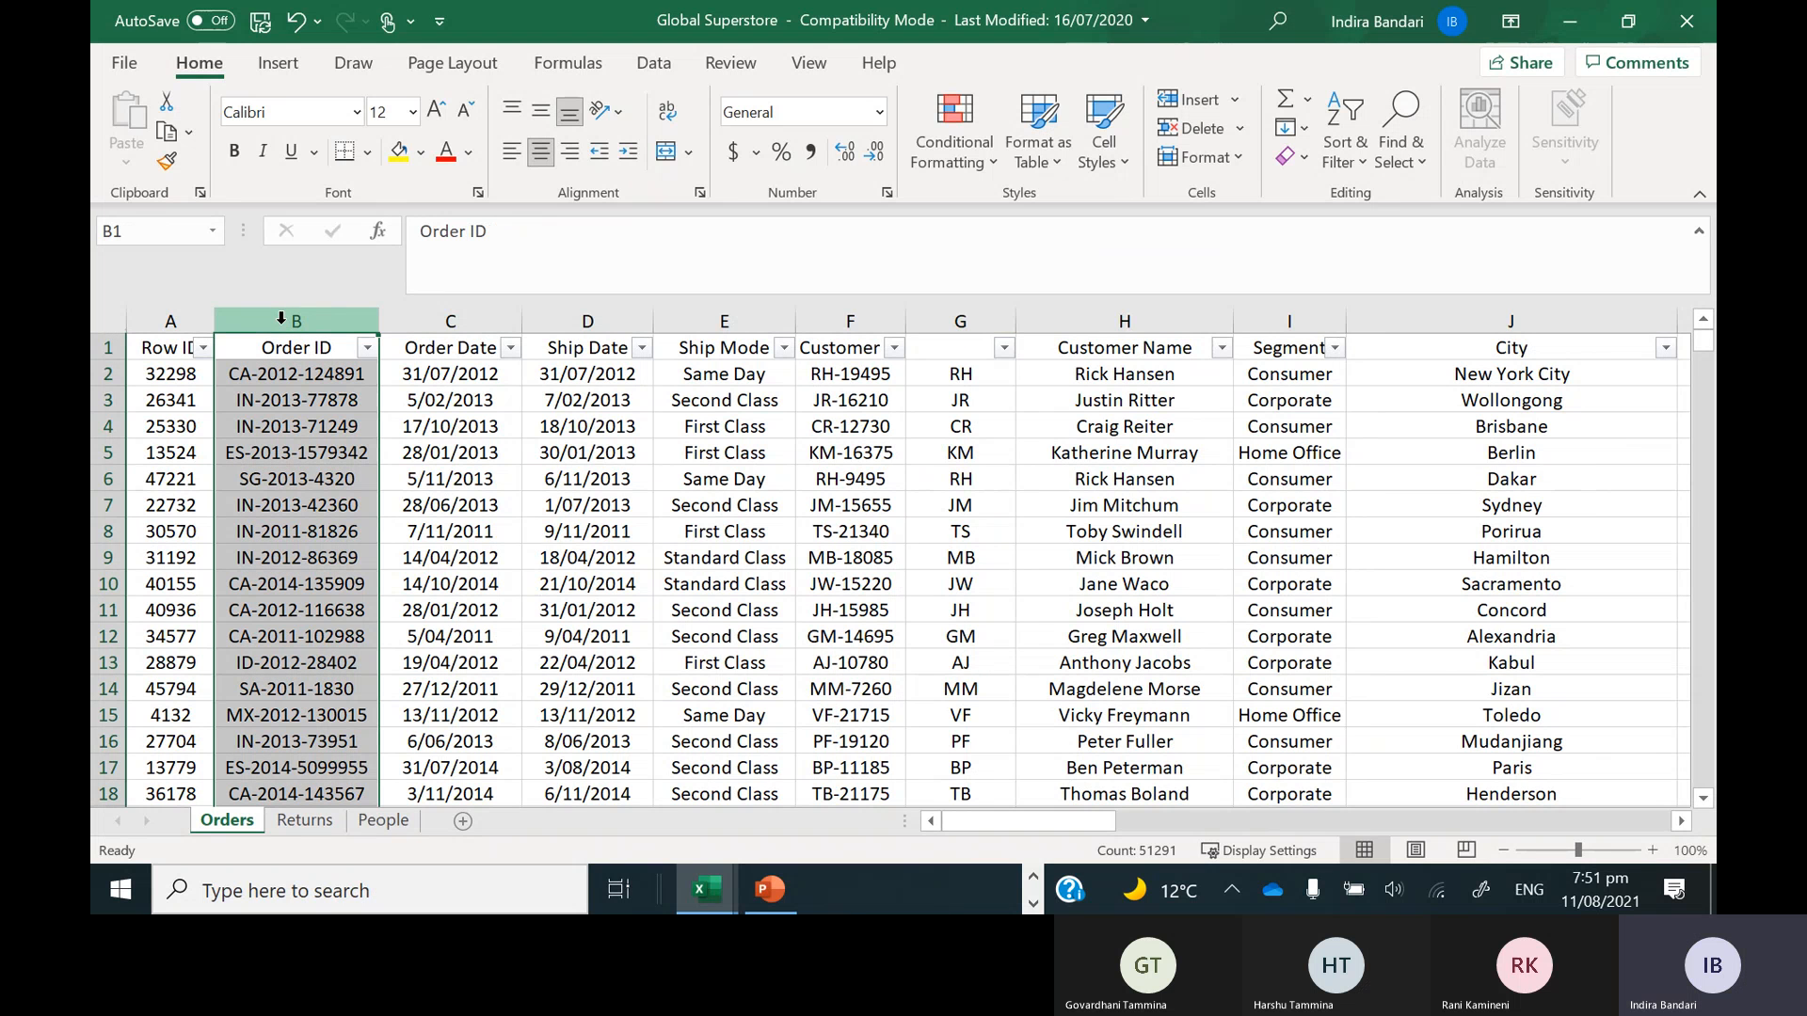
pyautogui.click(356, 458)
pyautogui.click(484, 429)
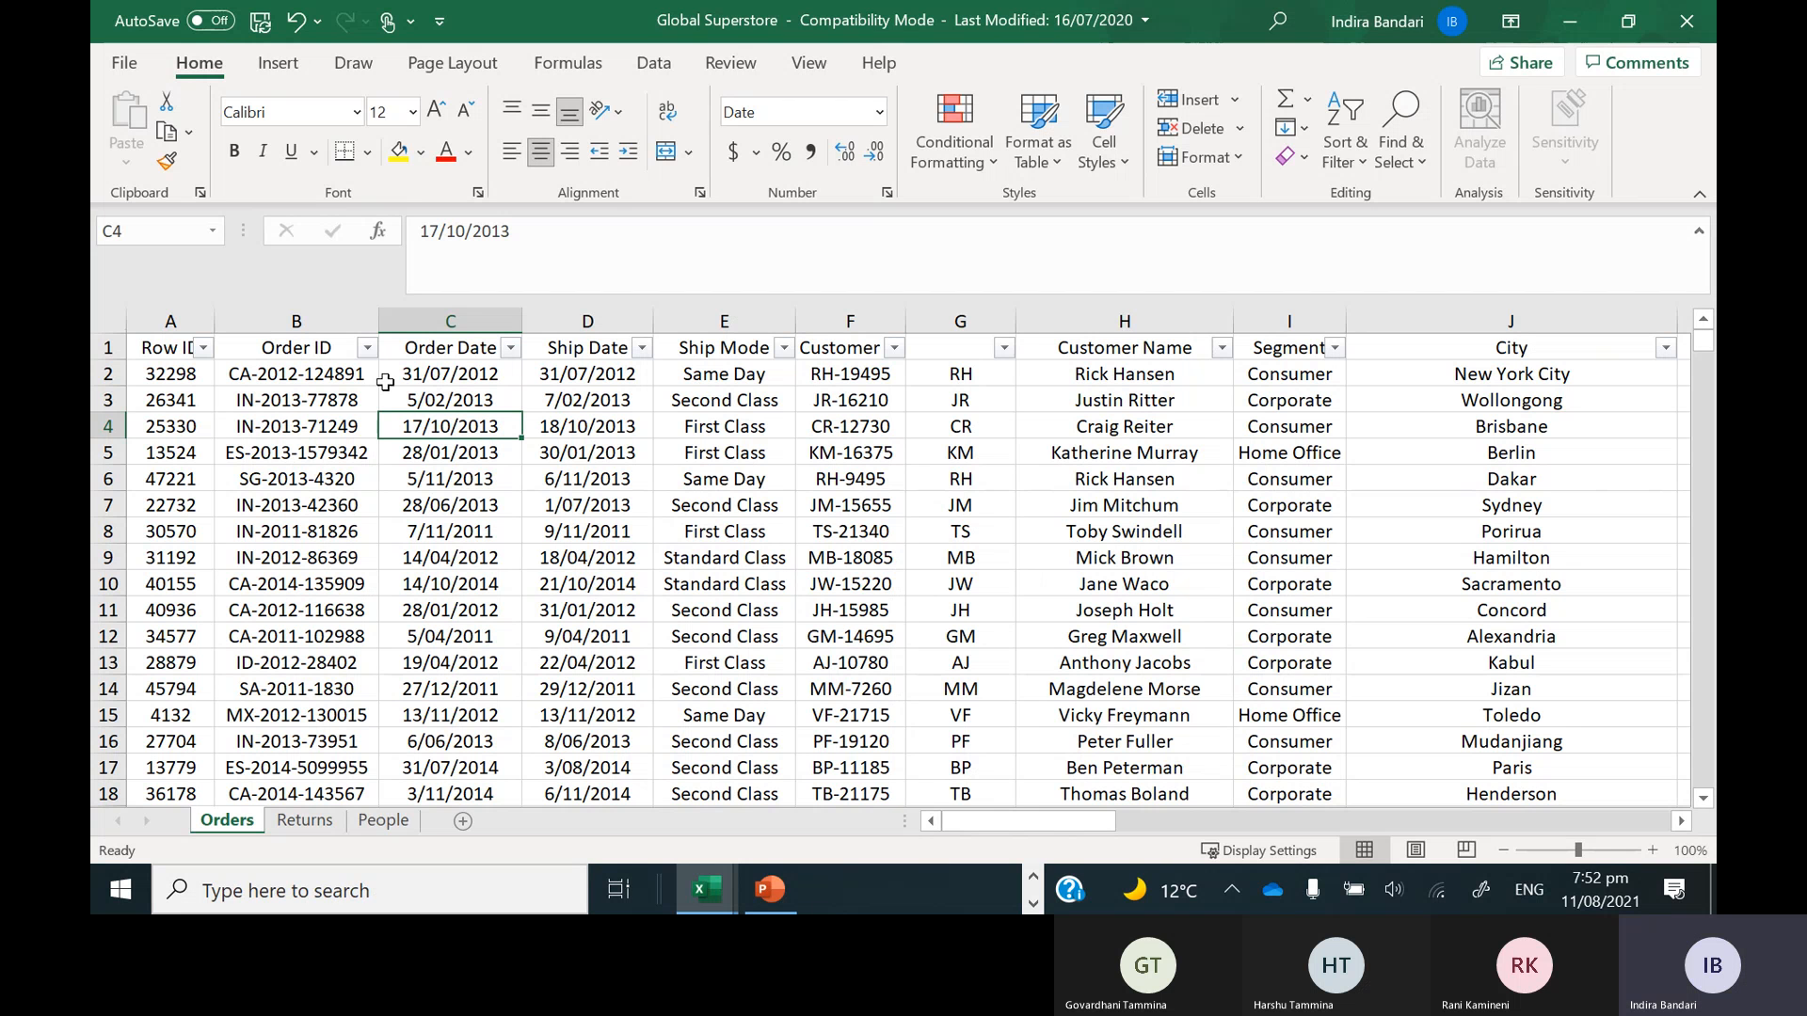
pyautogui.click(320, 324)
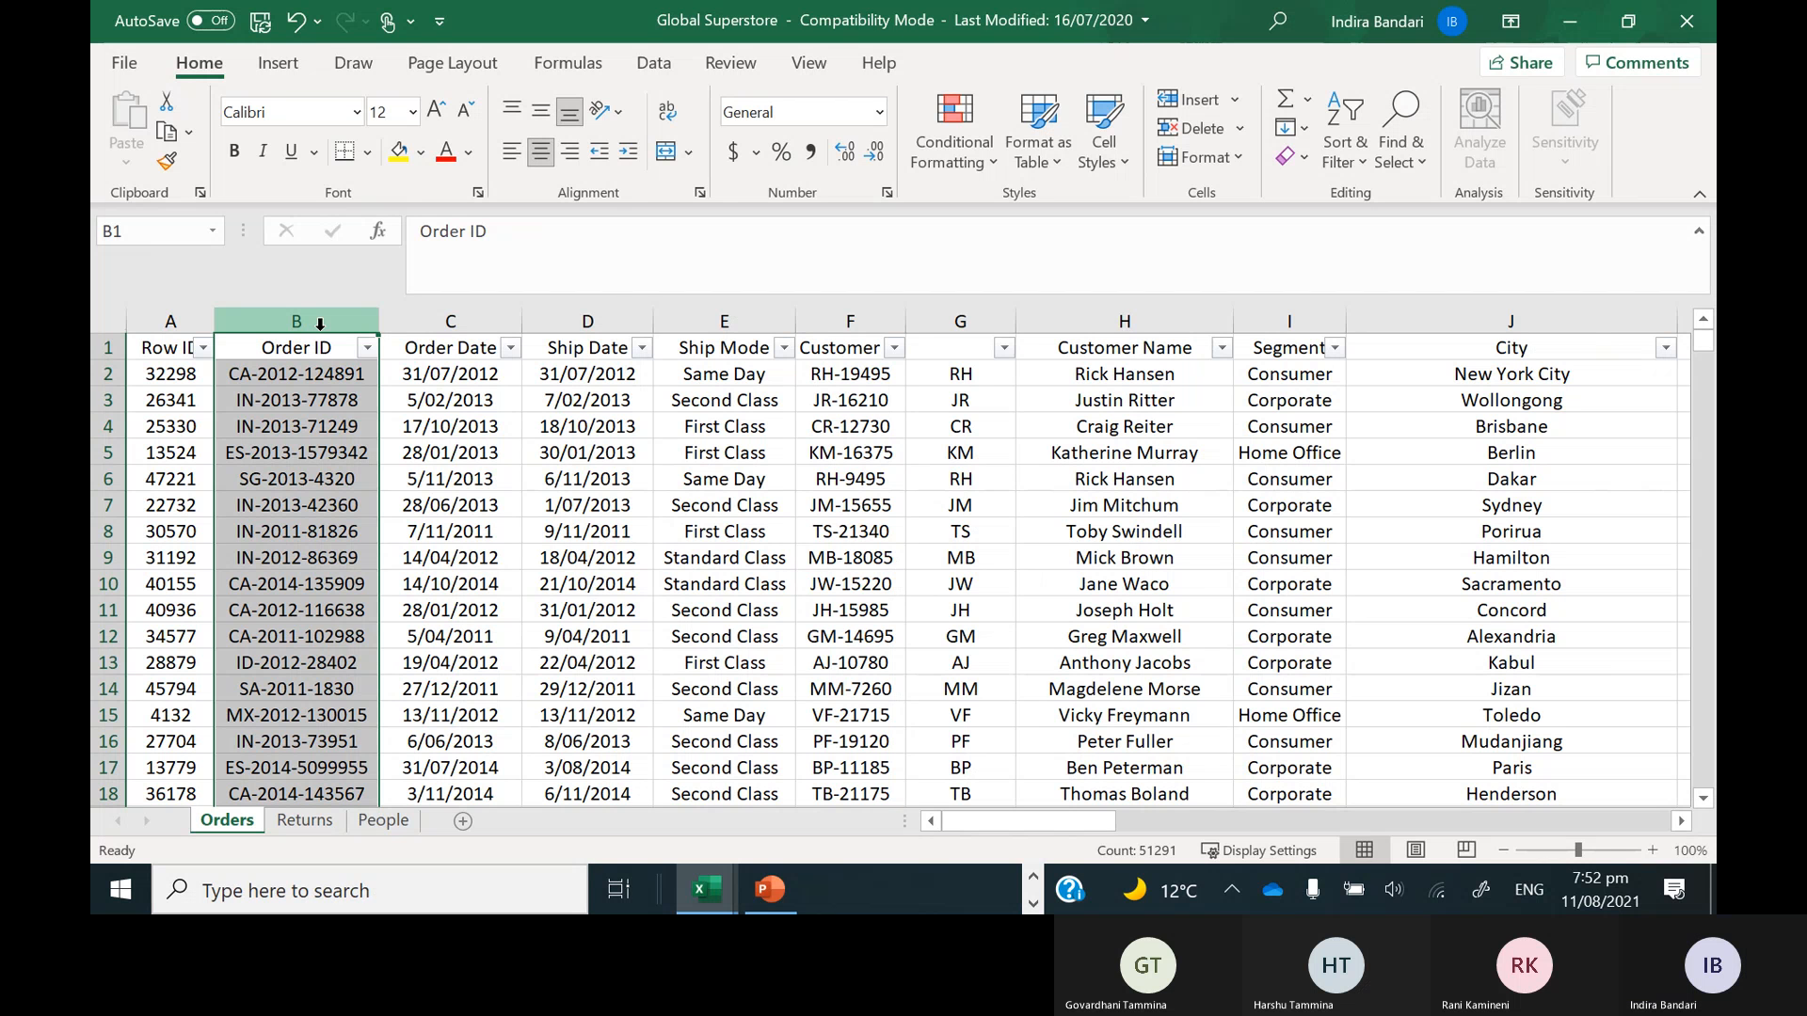
# Insert a blank column between the Row ID and Order ID columns
pyautogui.rightClick(320, 324)
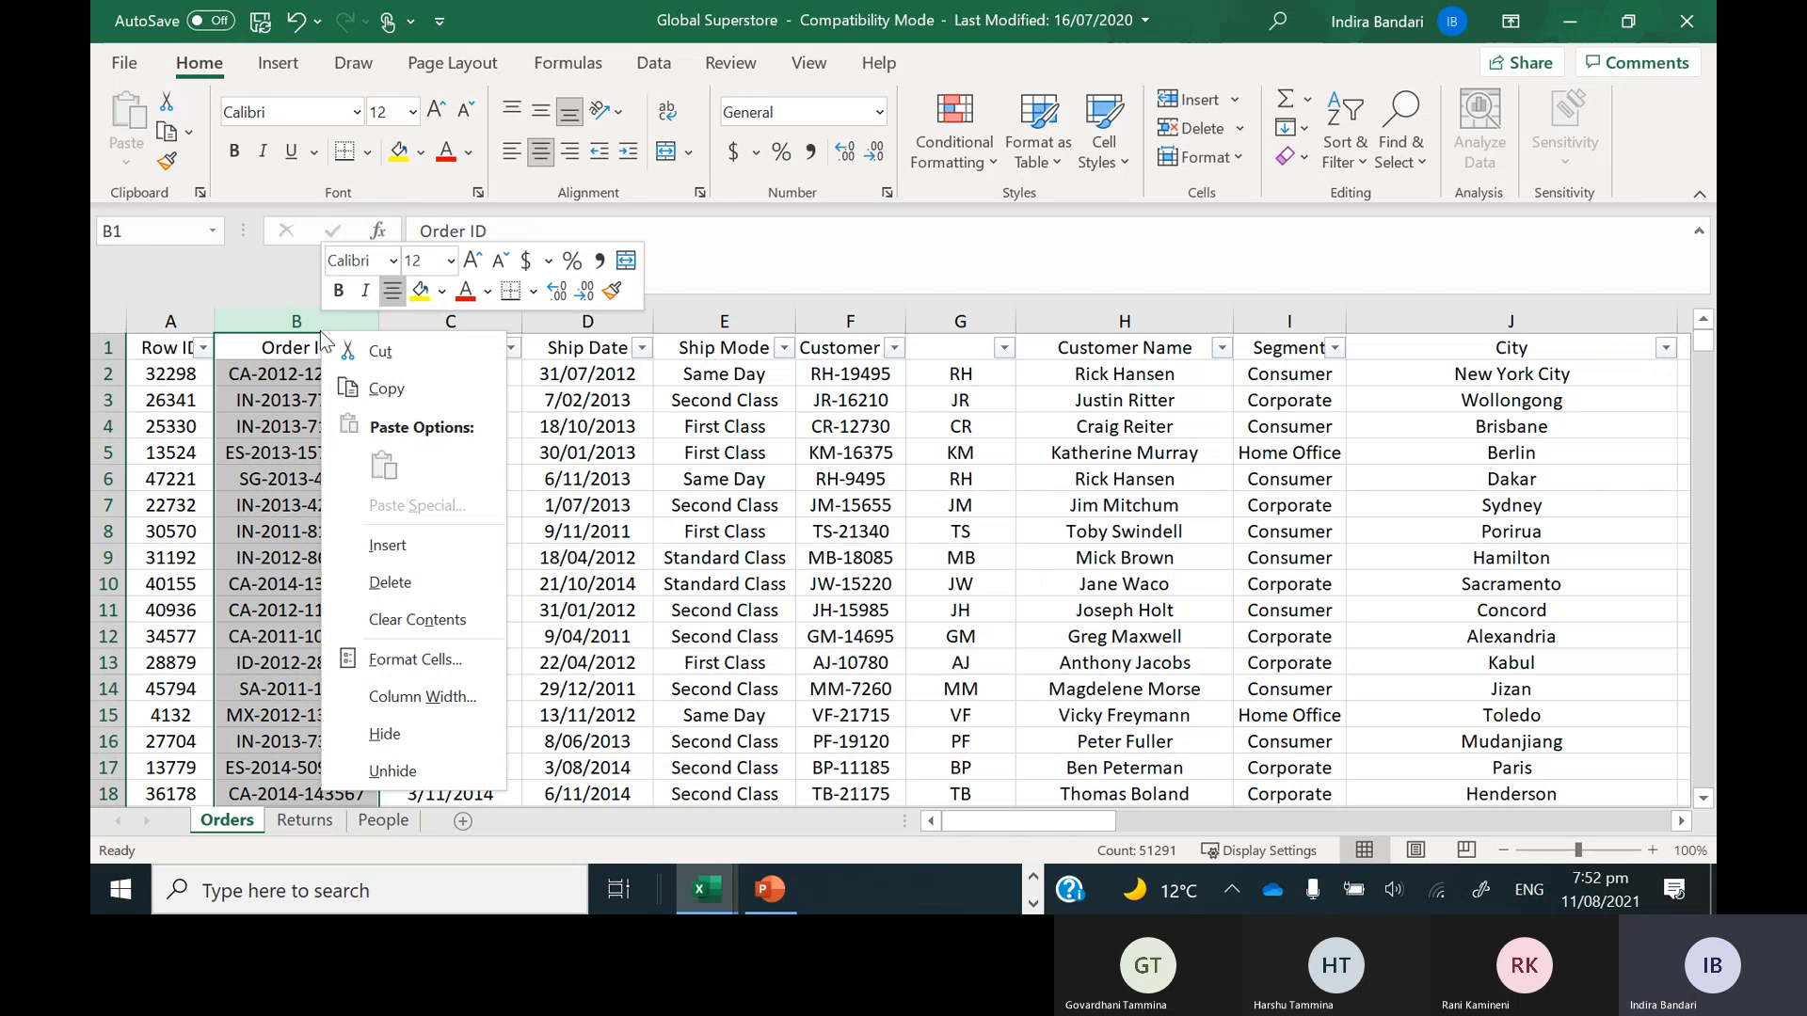
pyautogui.click(376, 544)
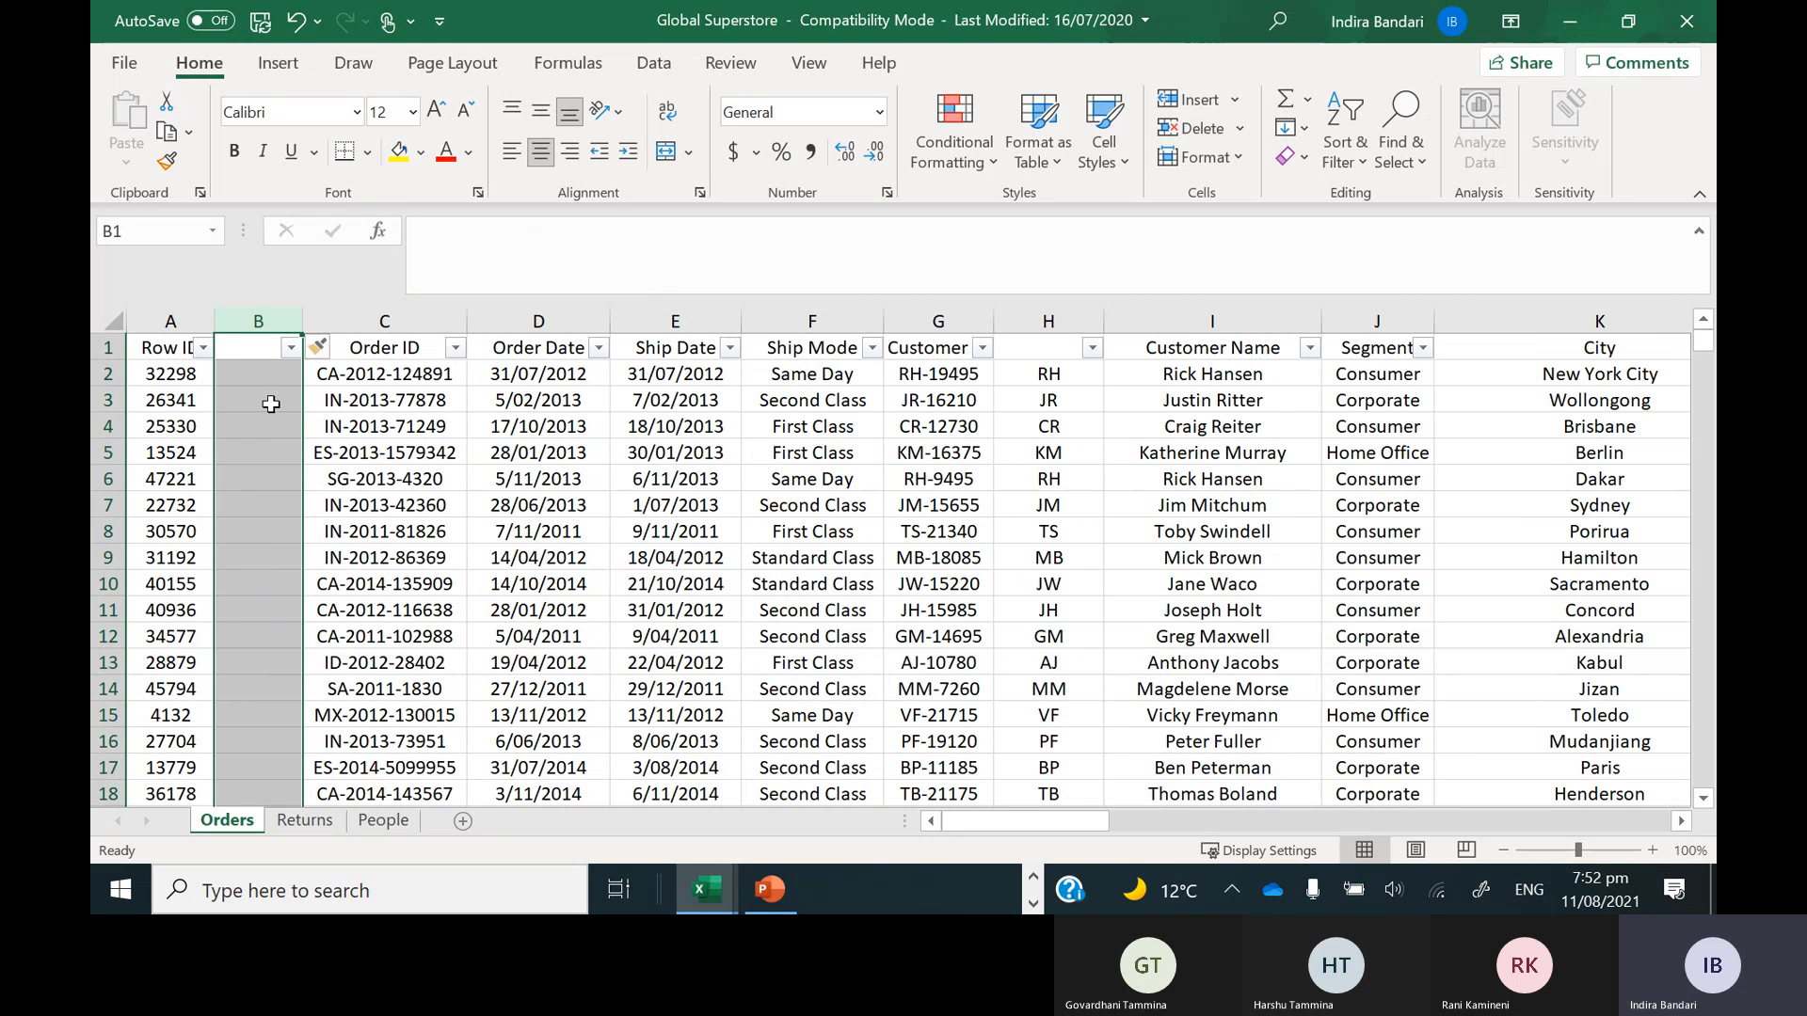
pyautogui.click(255, 374)
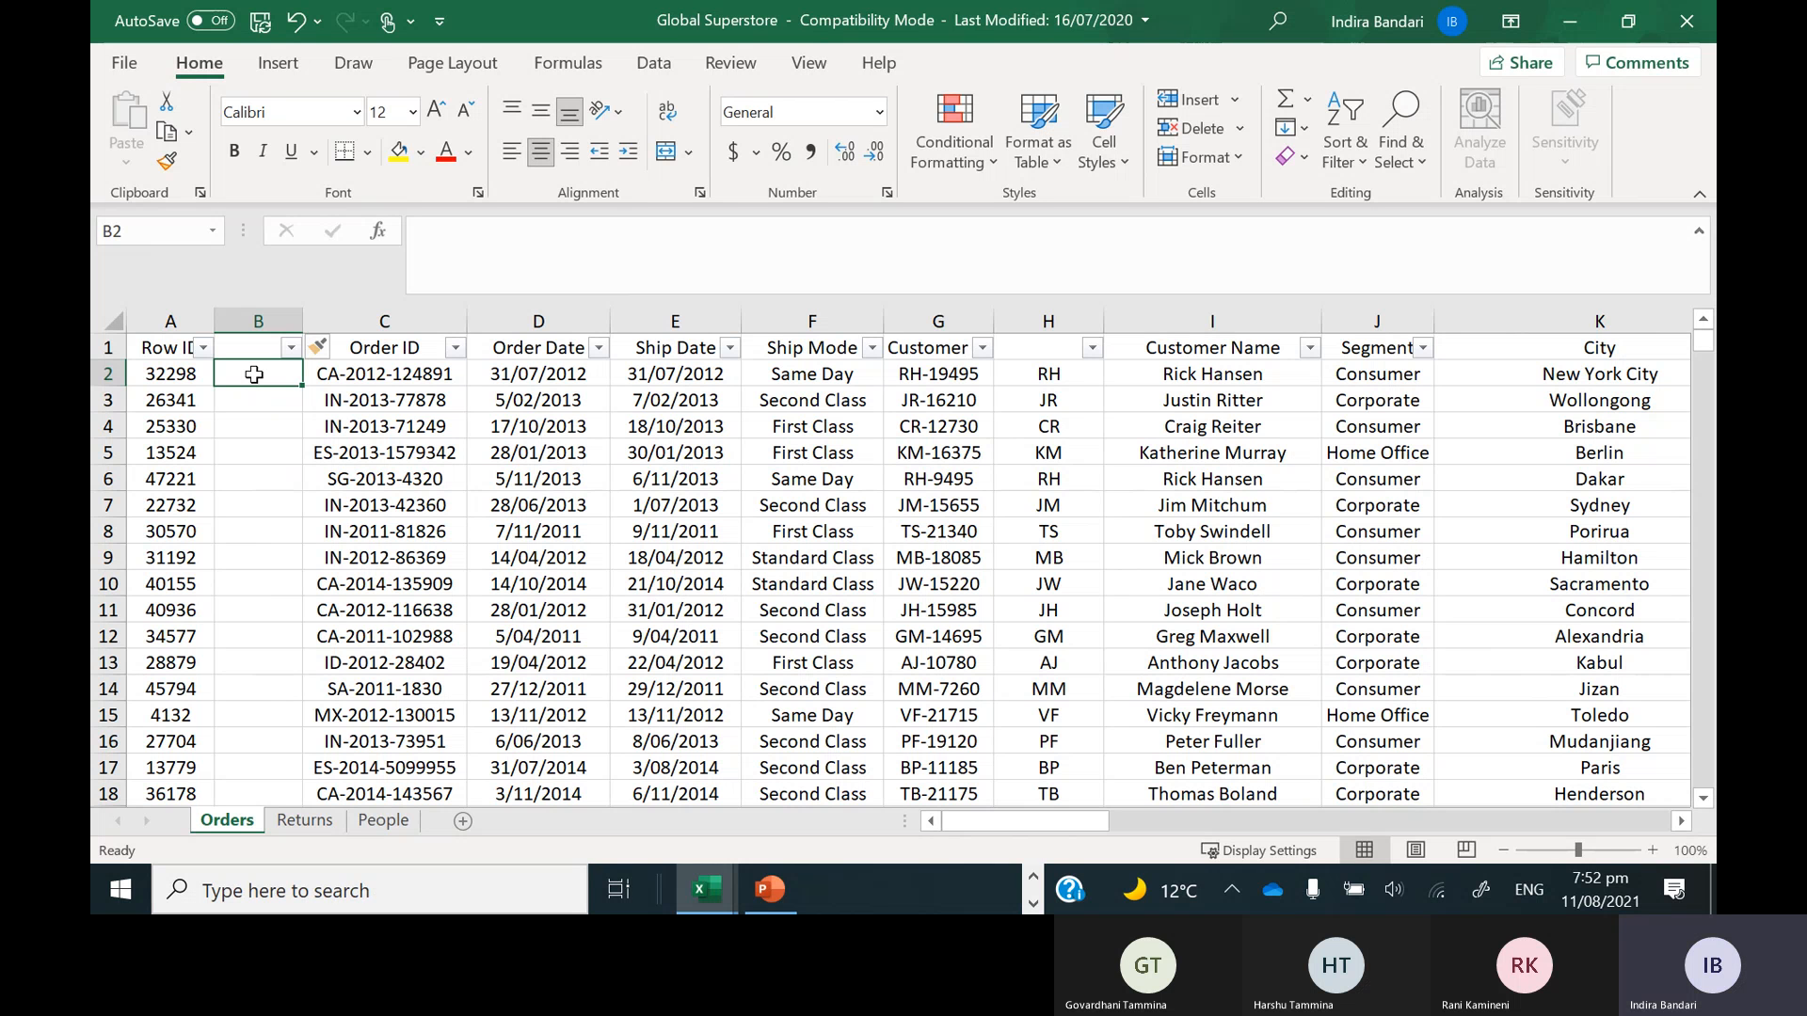
pyautogui.click(152, 378)
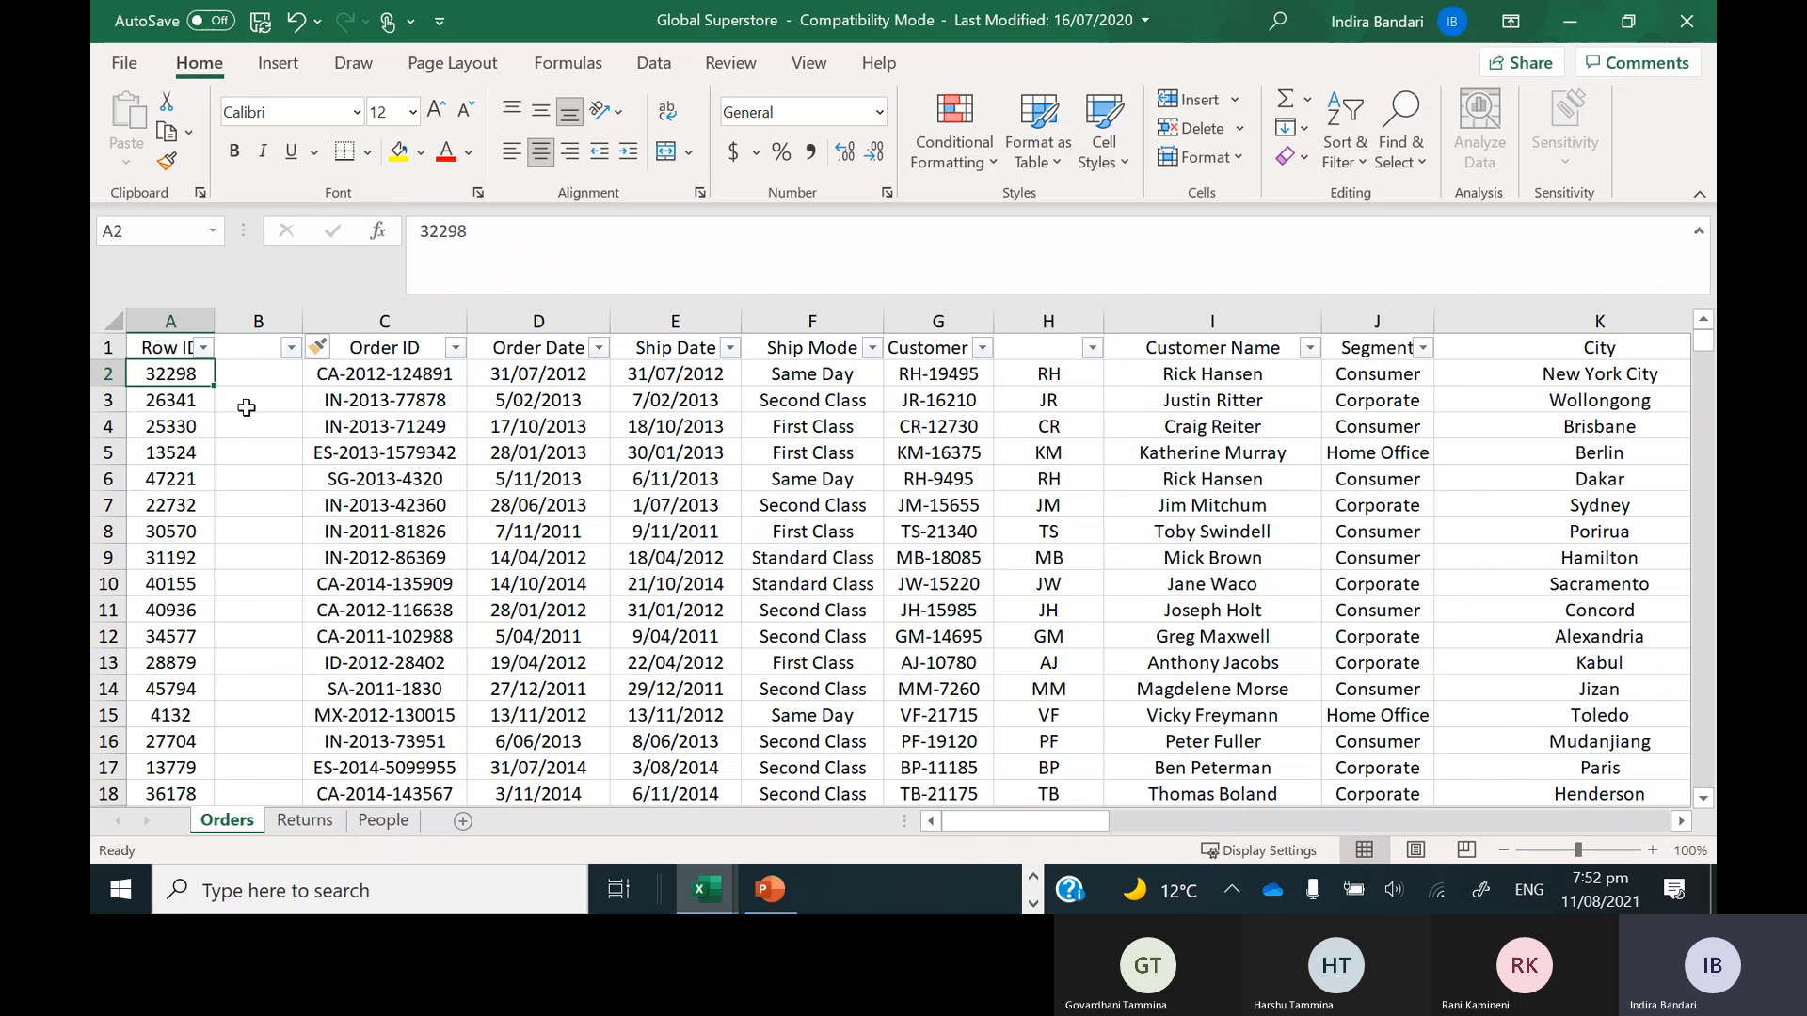
# Enter the formula =RIGHT(A2,3) in B2 to extract the last three digits of the Row ID
pyautogui.click(255, 381)
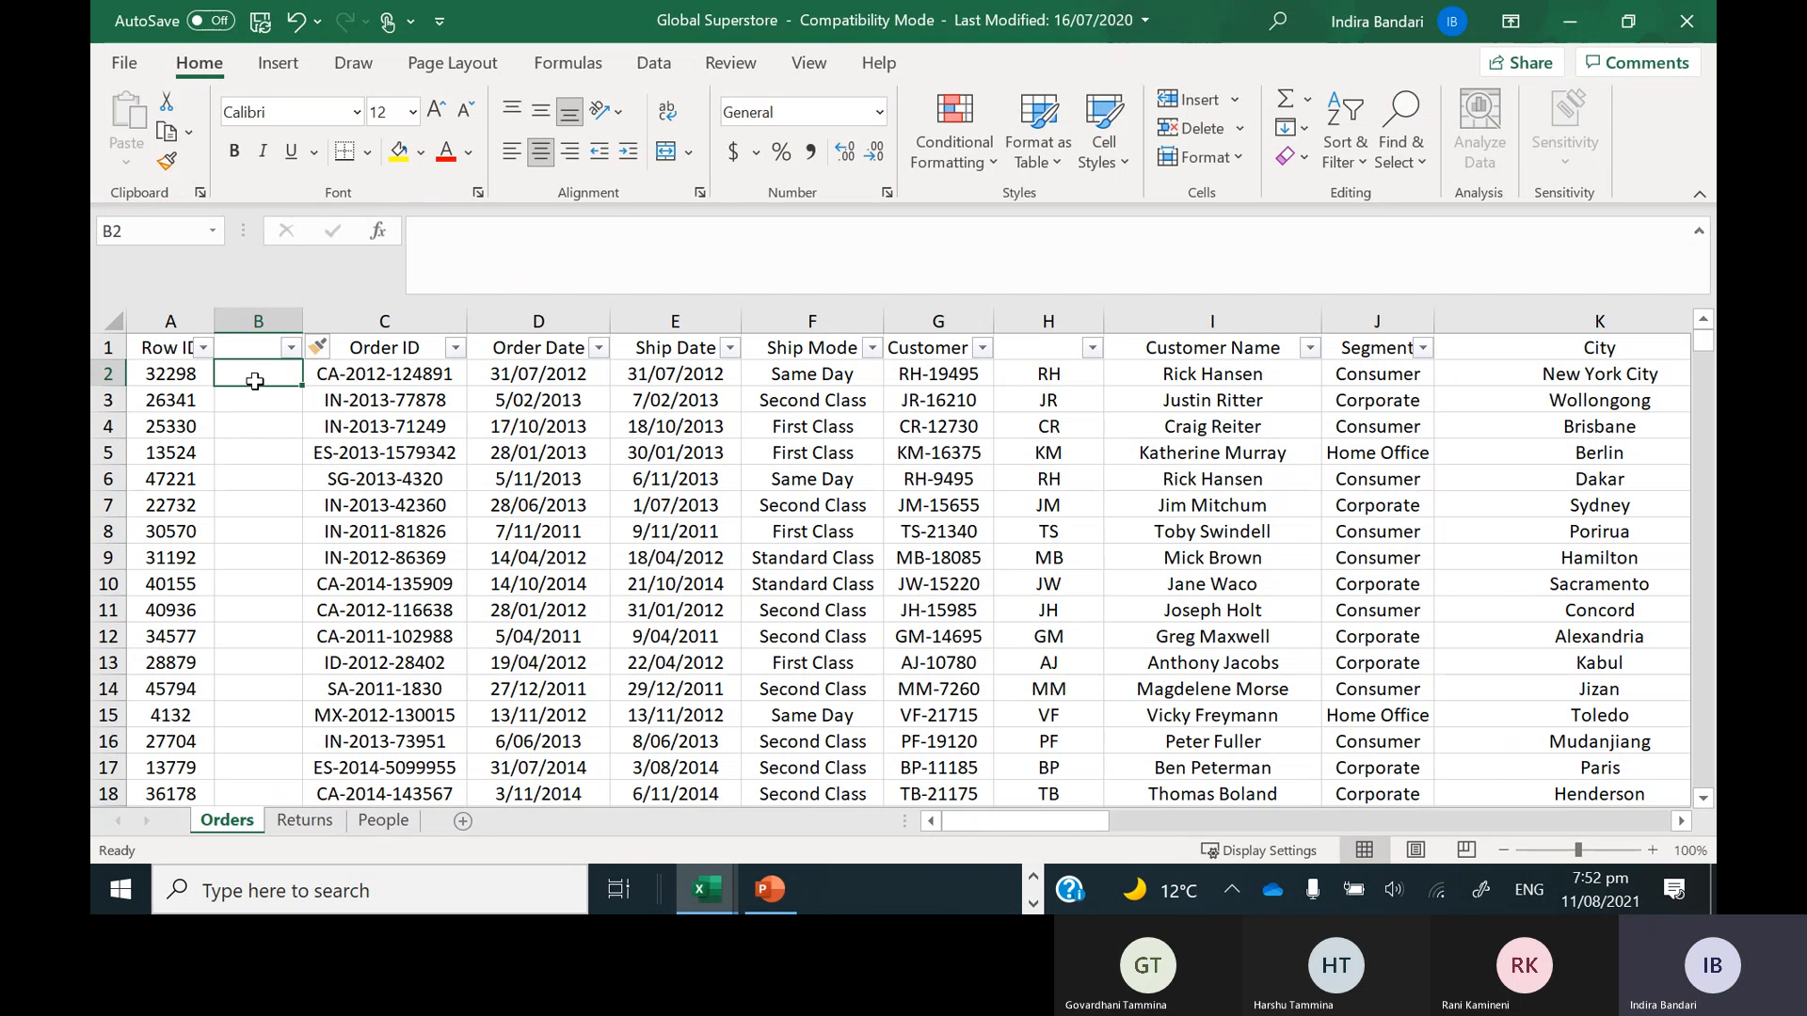
pyautogui.write('=')
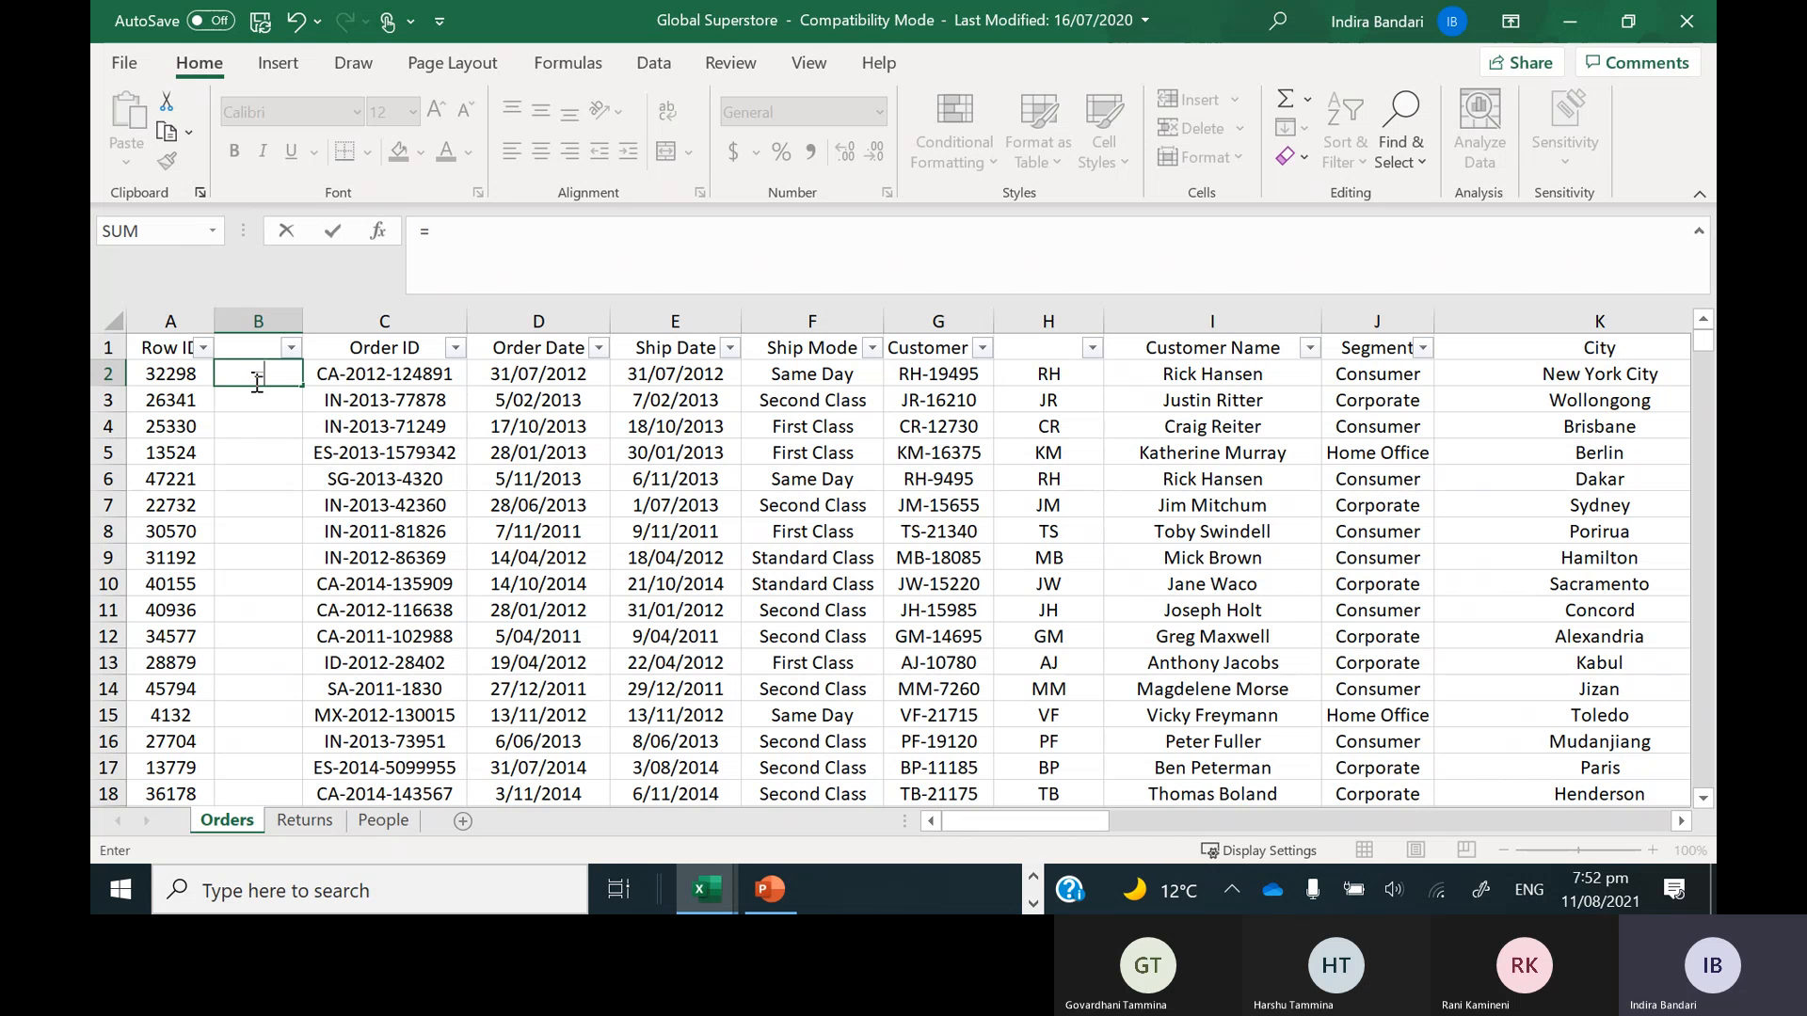
pyautogui.write('RIGHT')
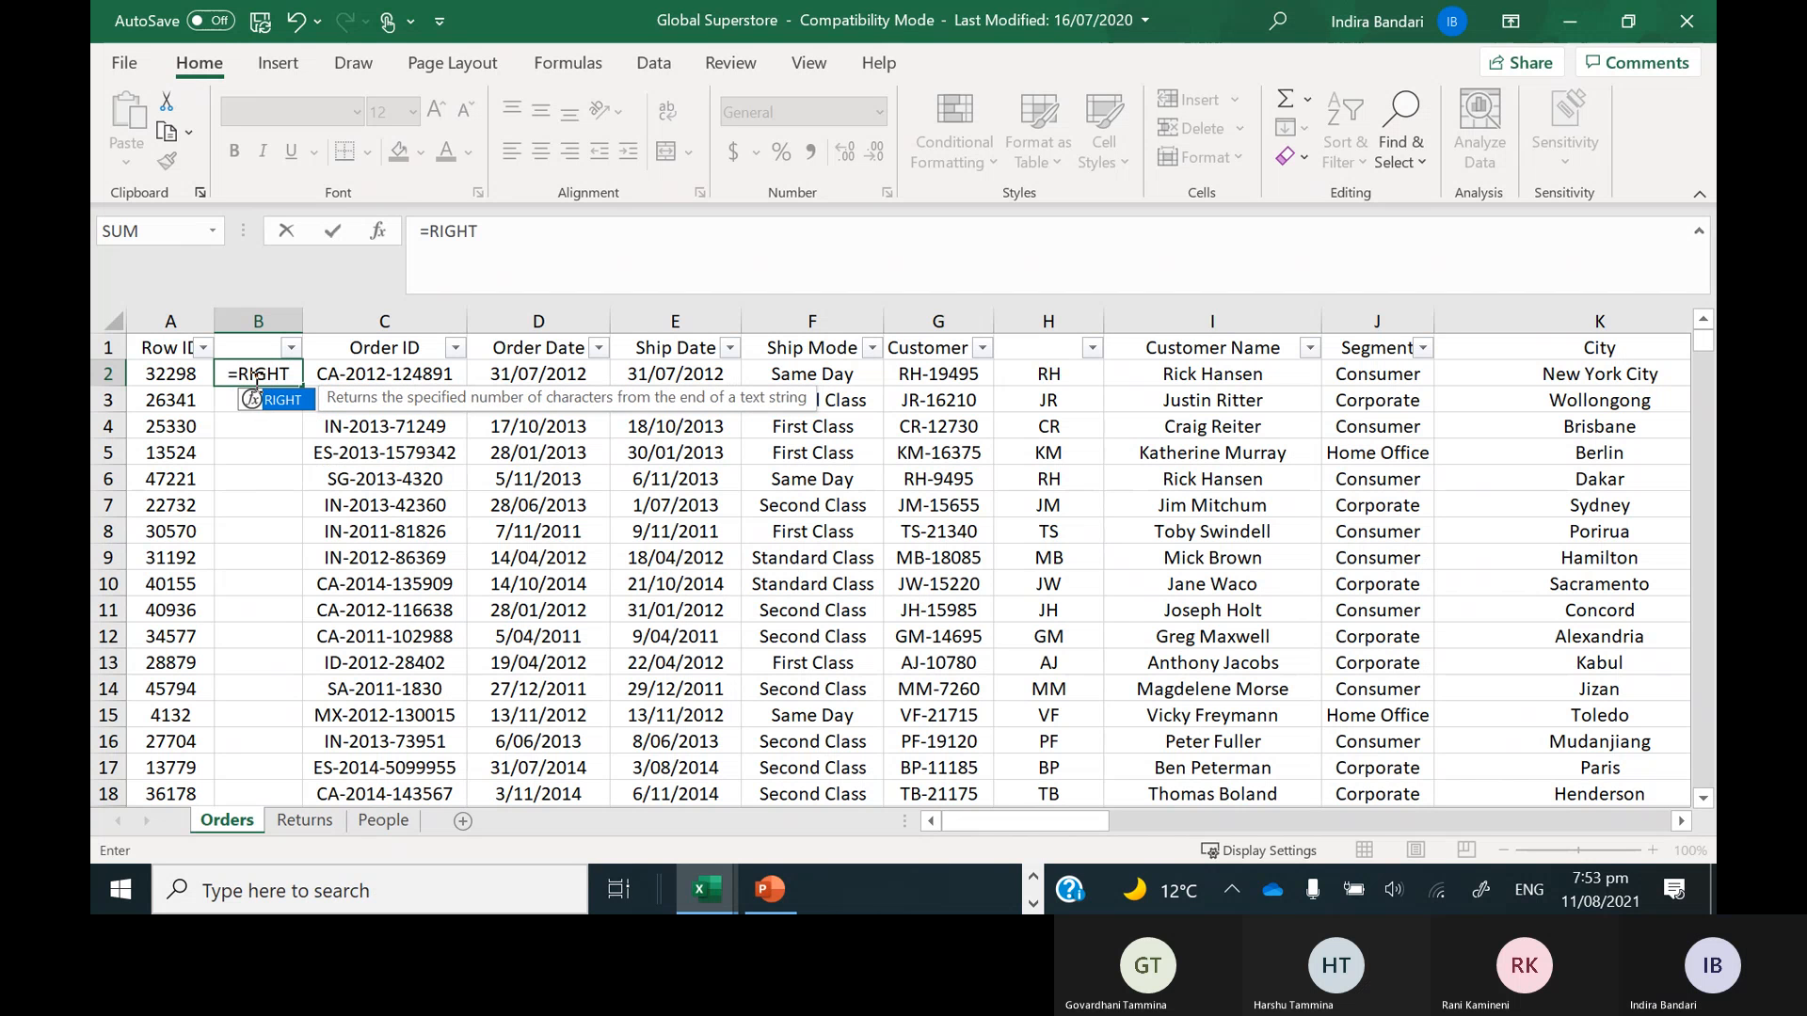
pyautogui.write('(')
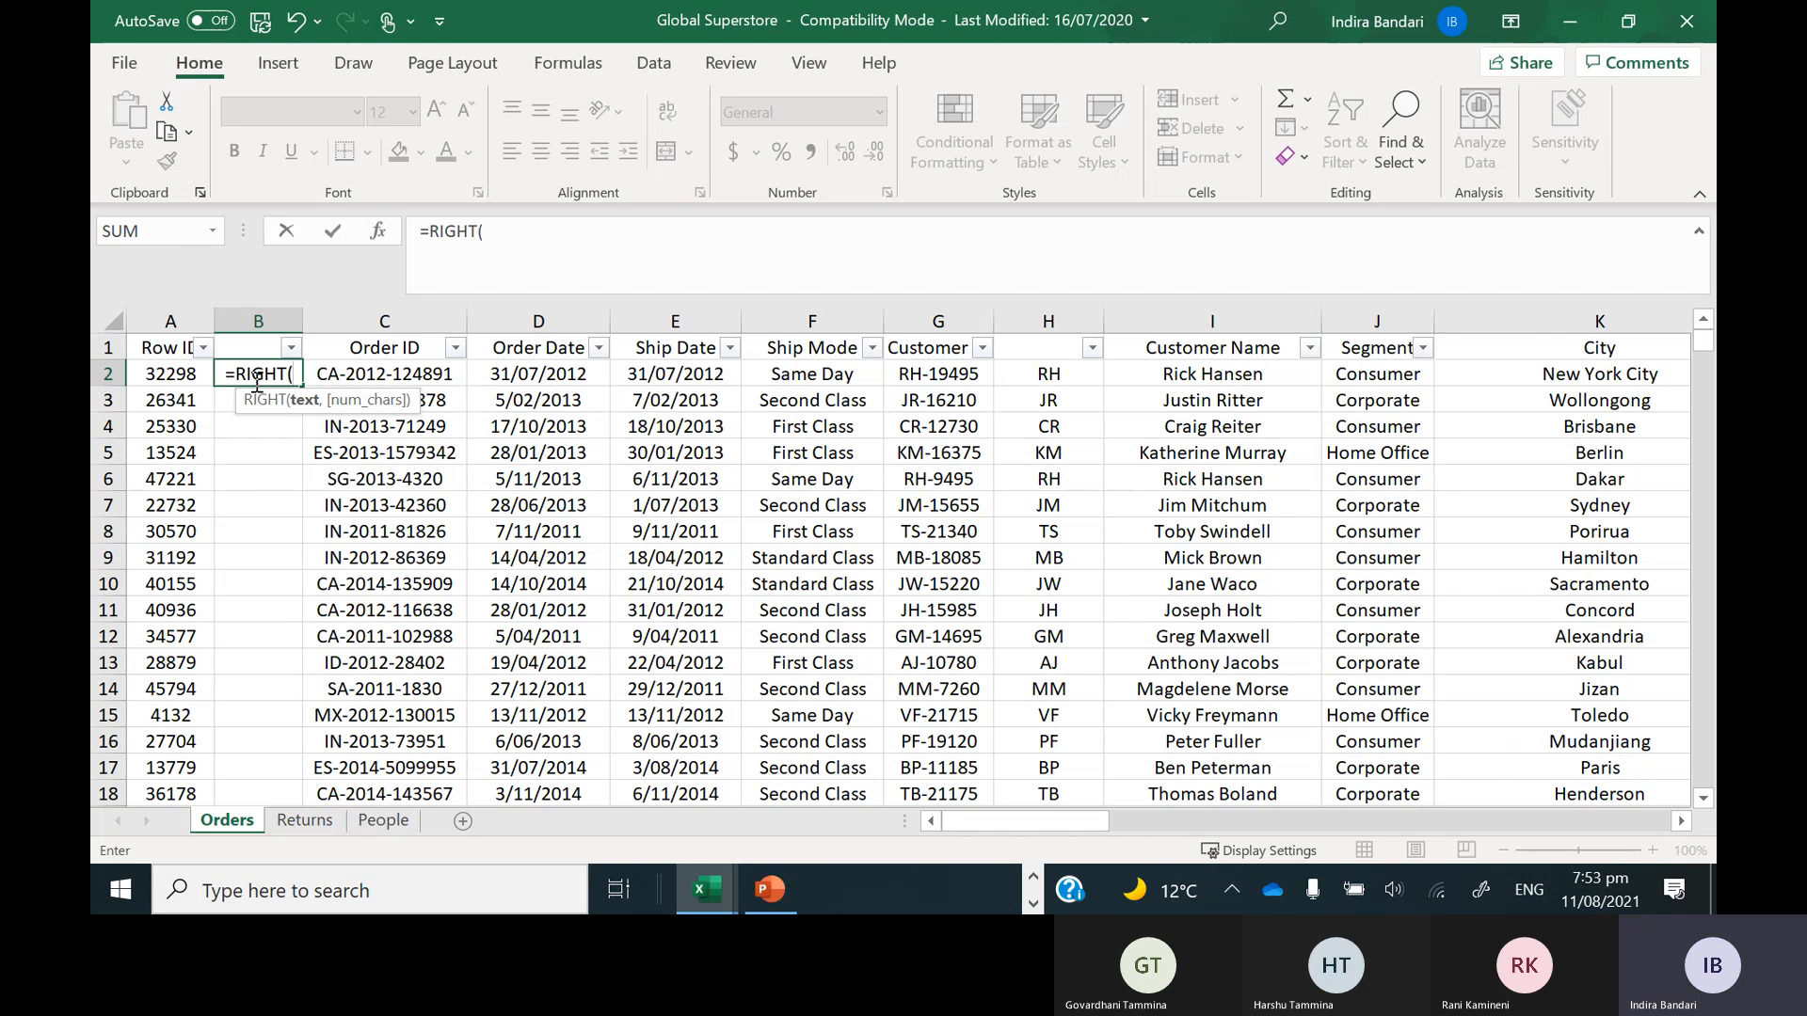
pyautogui.click(162, 373)
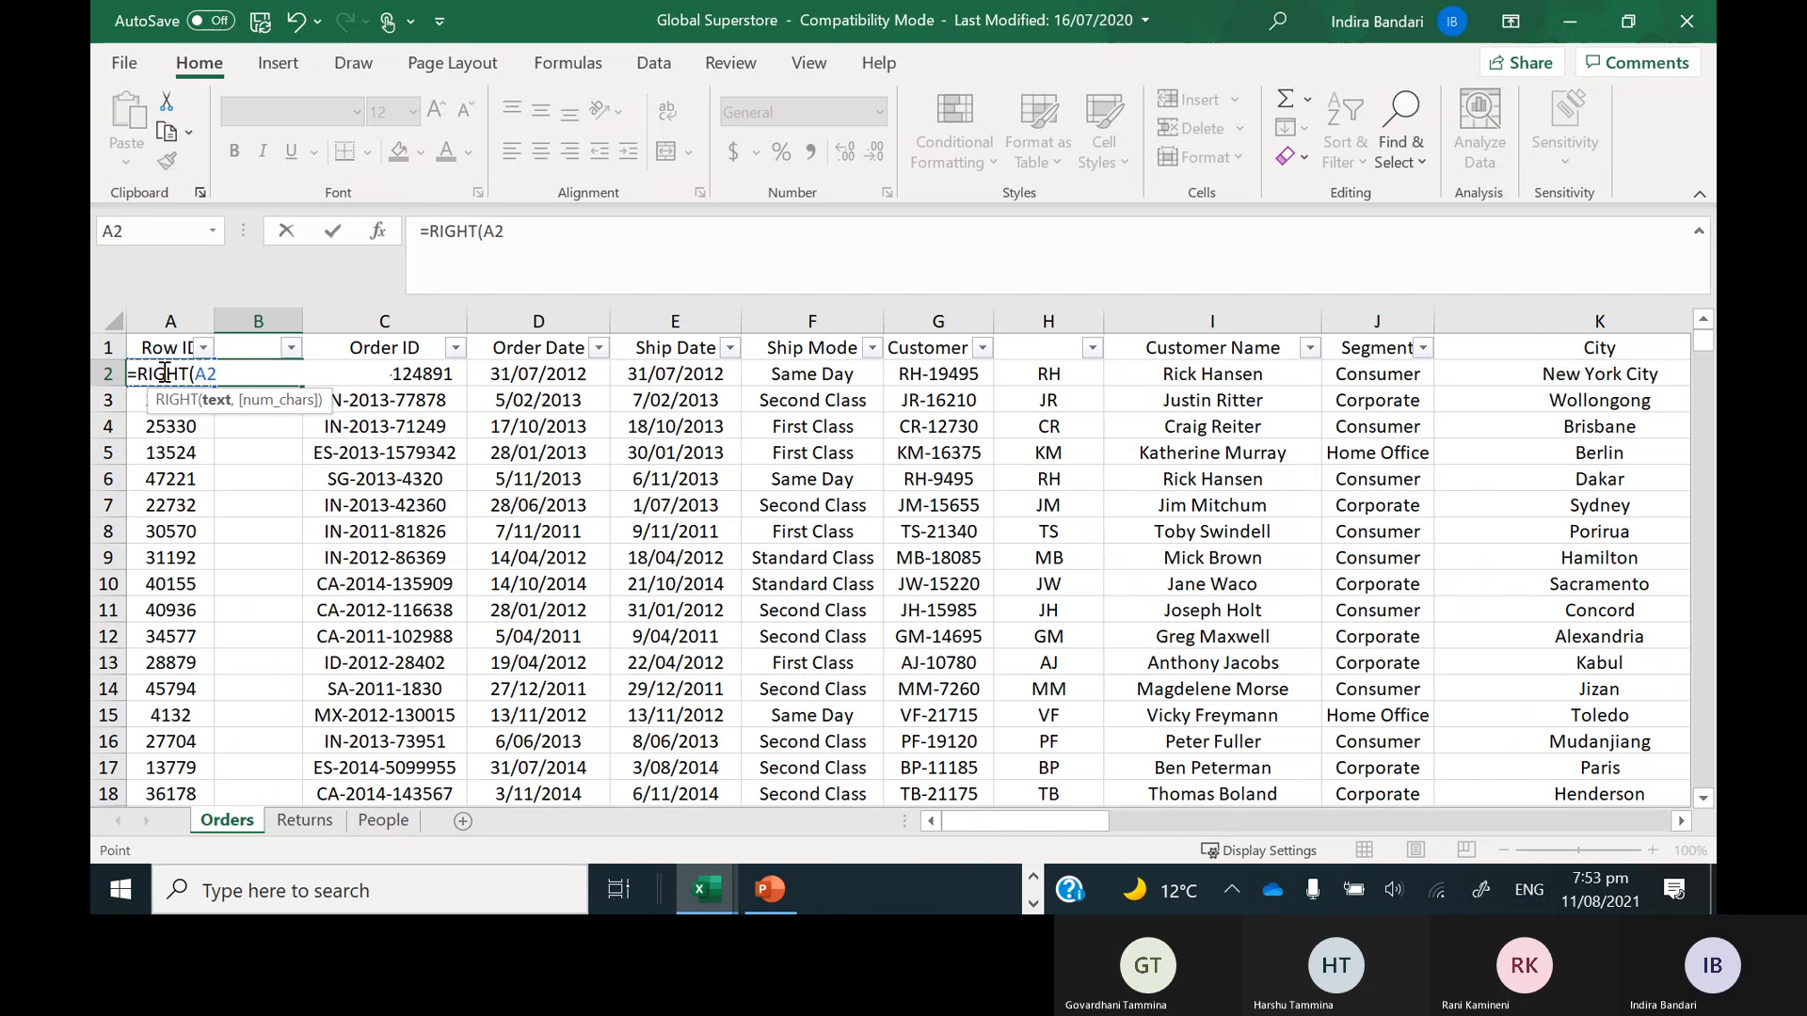
pyautogui.write(',')
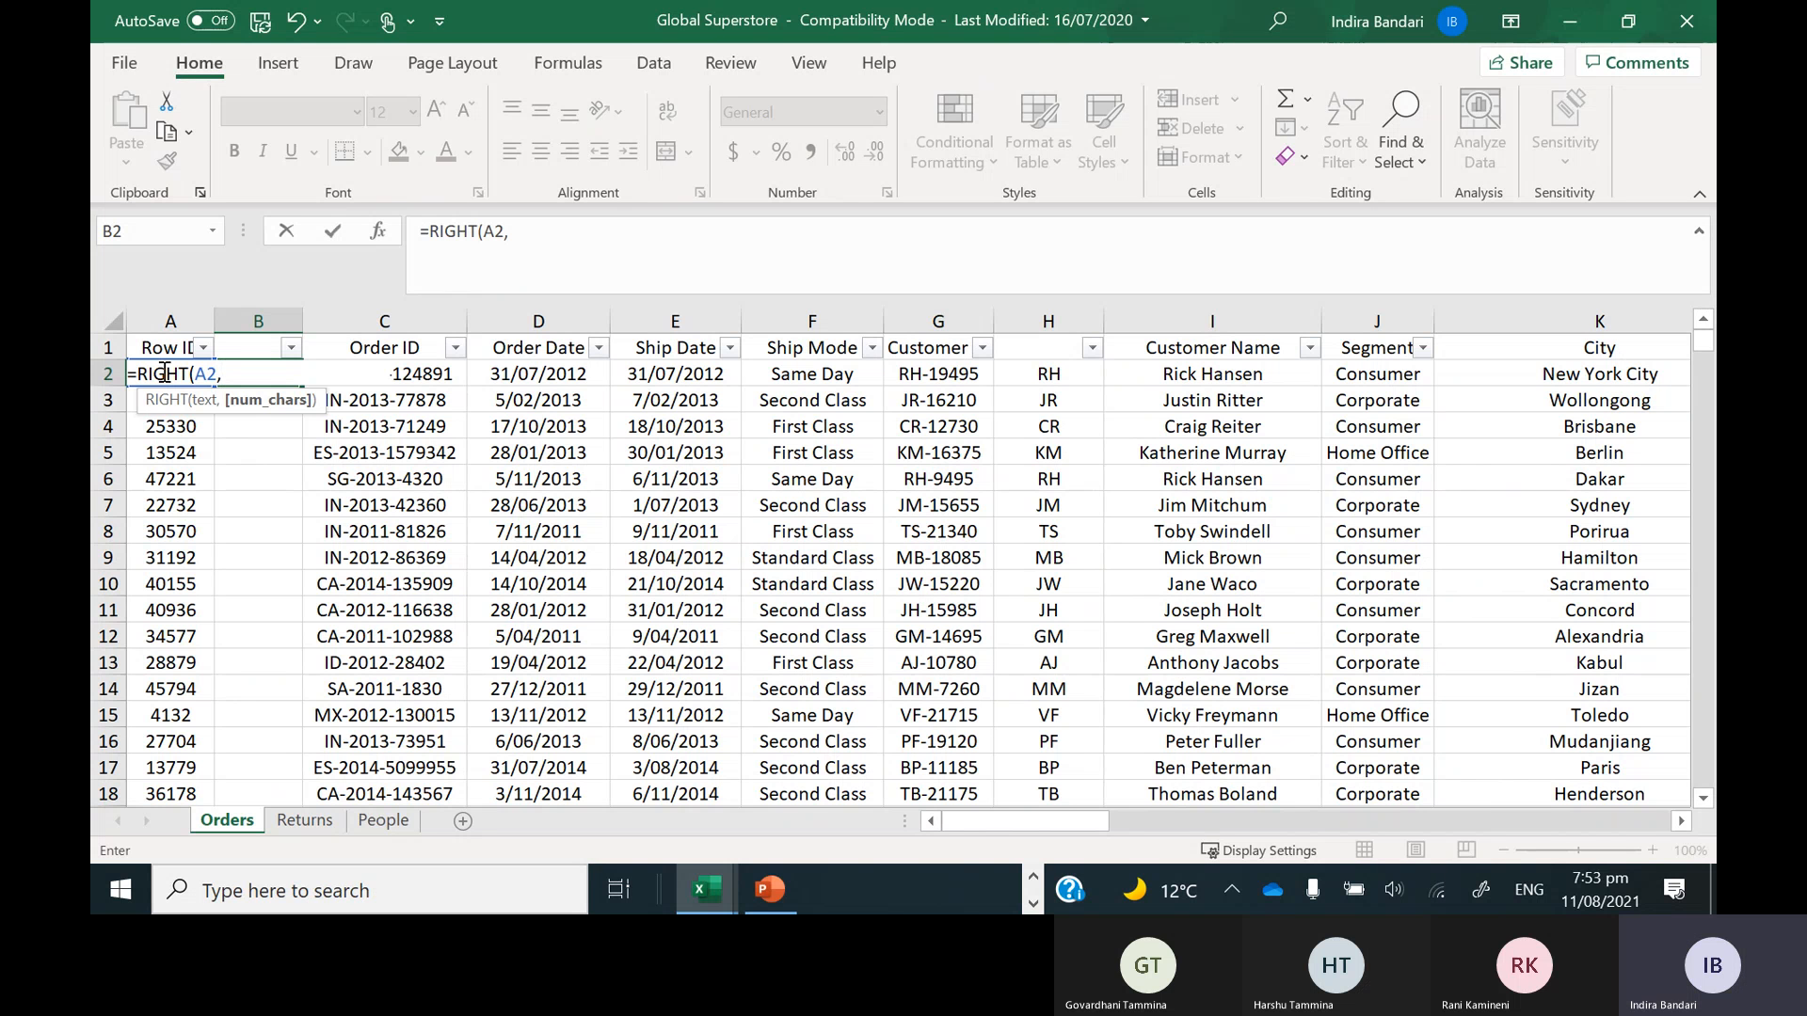
pyautogui.write('43')
pyautogui.press('BackSpace')
pyautogui.press('BackSpace')
pyautogui.write('3)')
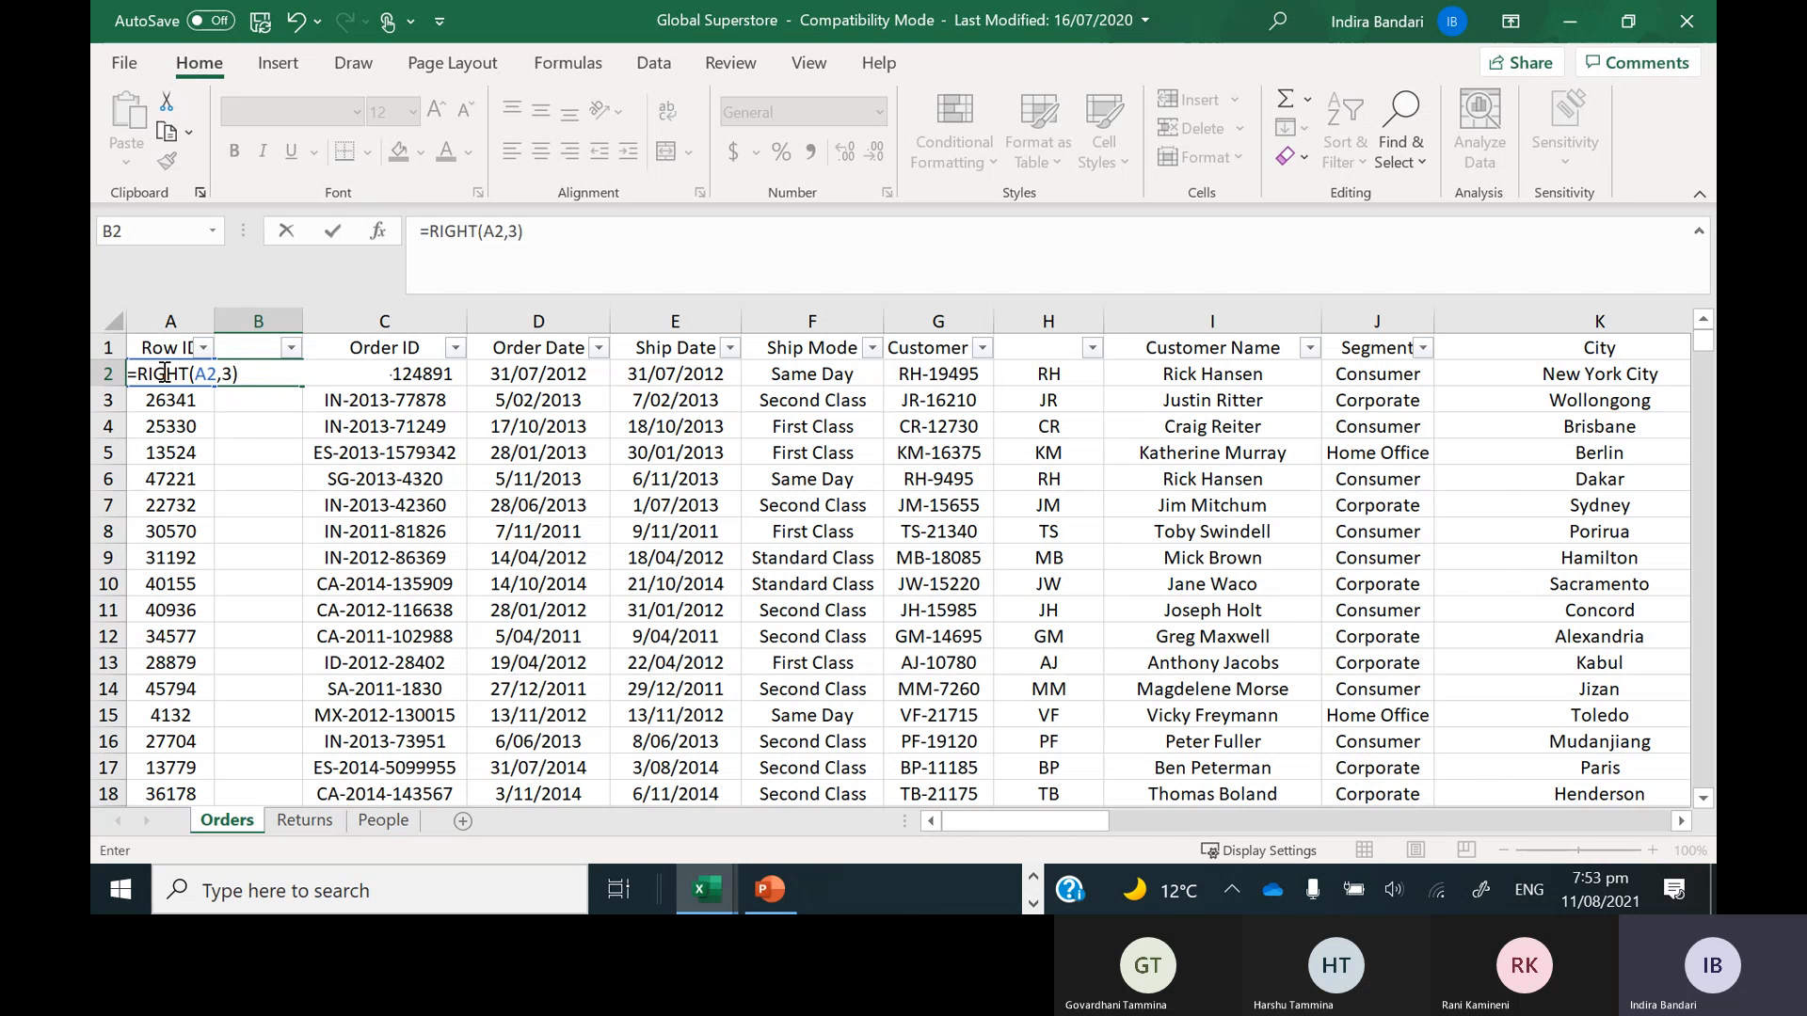
pyautogui.press('Return')
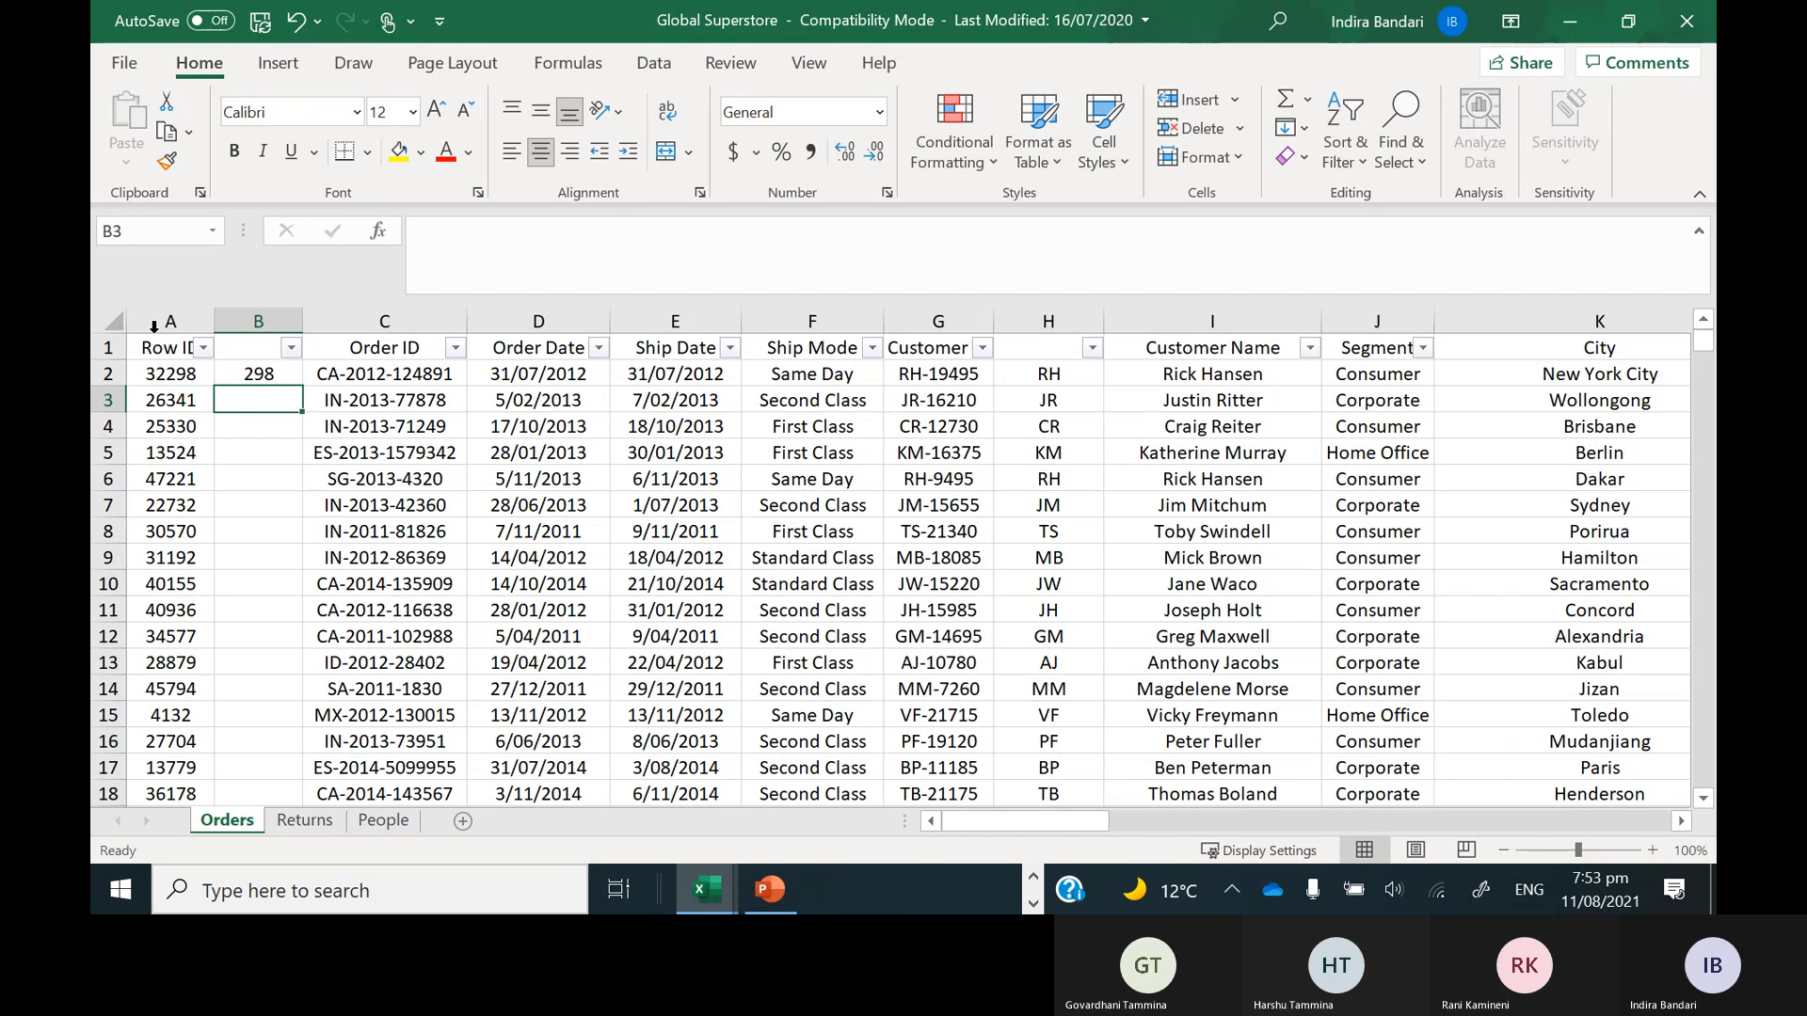
# Fill the RIGHT formula from B2 down to the last data row and give column B the header Right
pyautogui.click(254, 372)
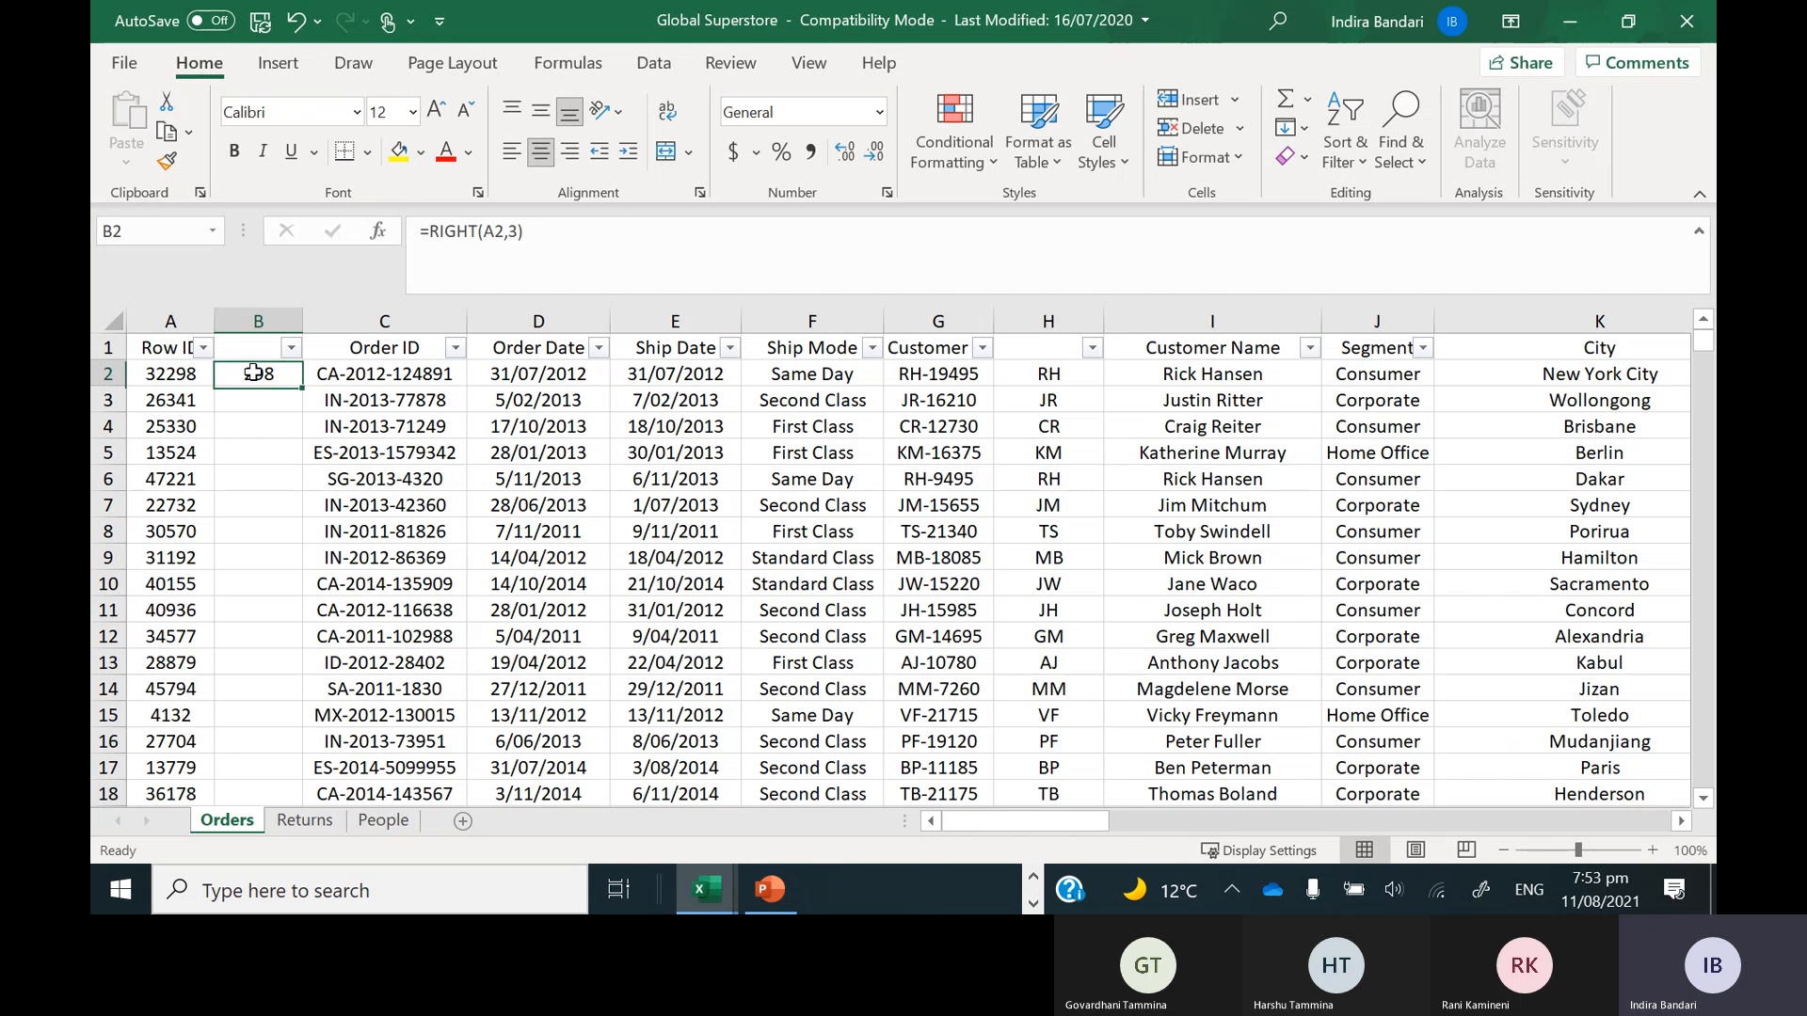
pyautogui.doubleClick(303, 386)
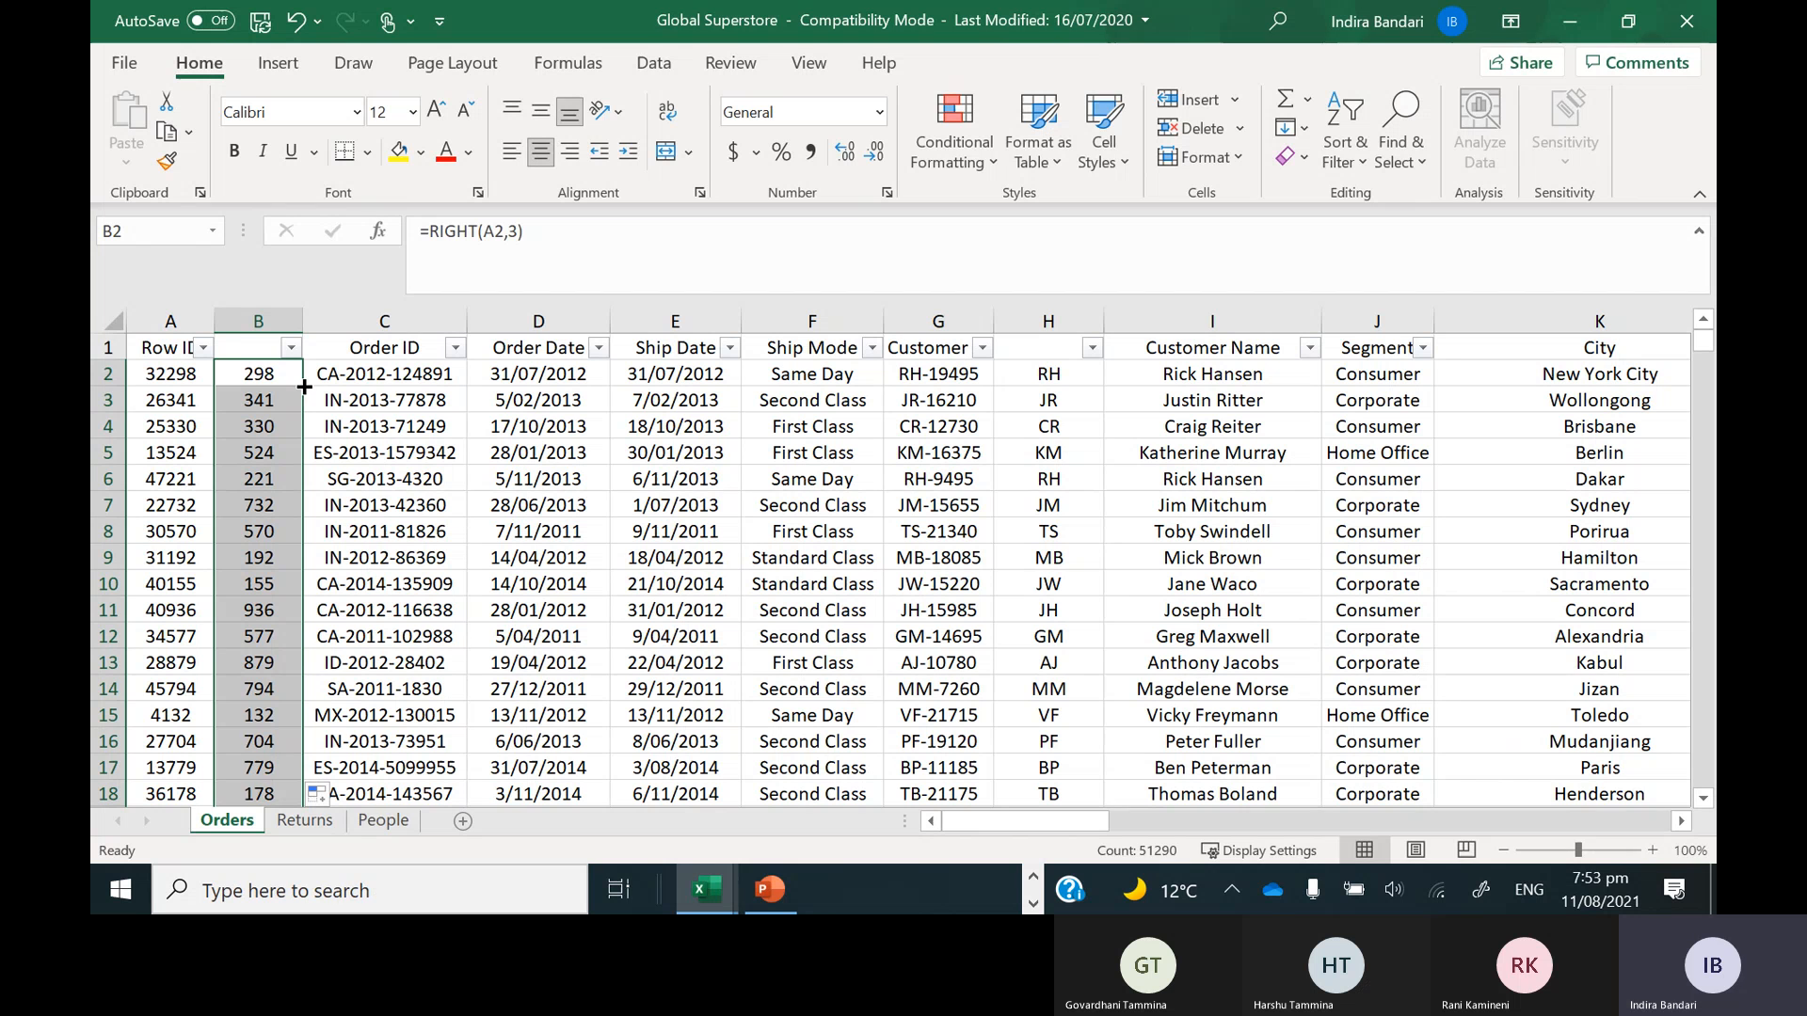
pyautogui.click(248, 346)
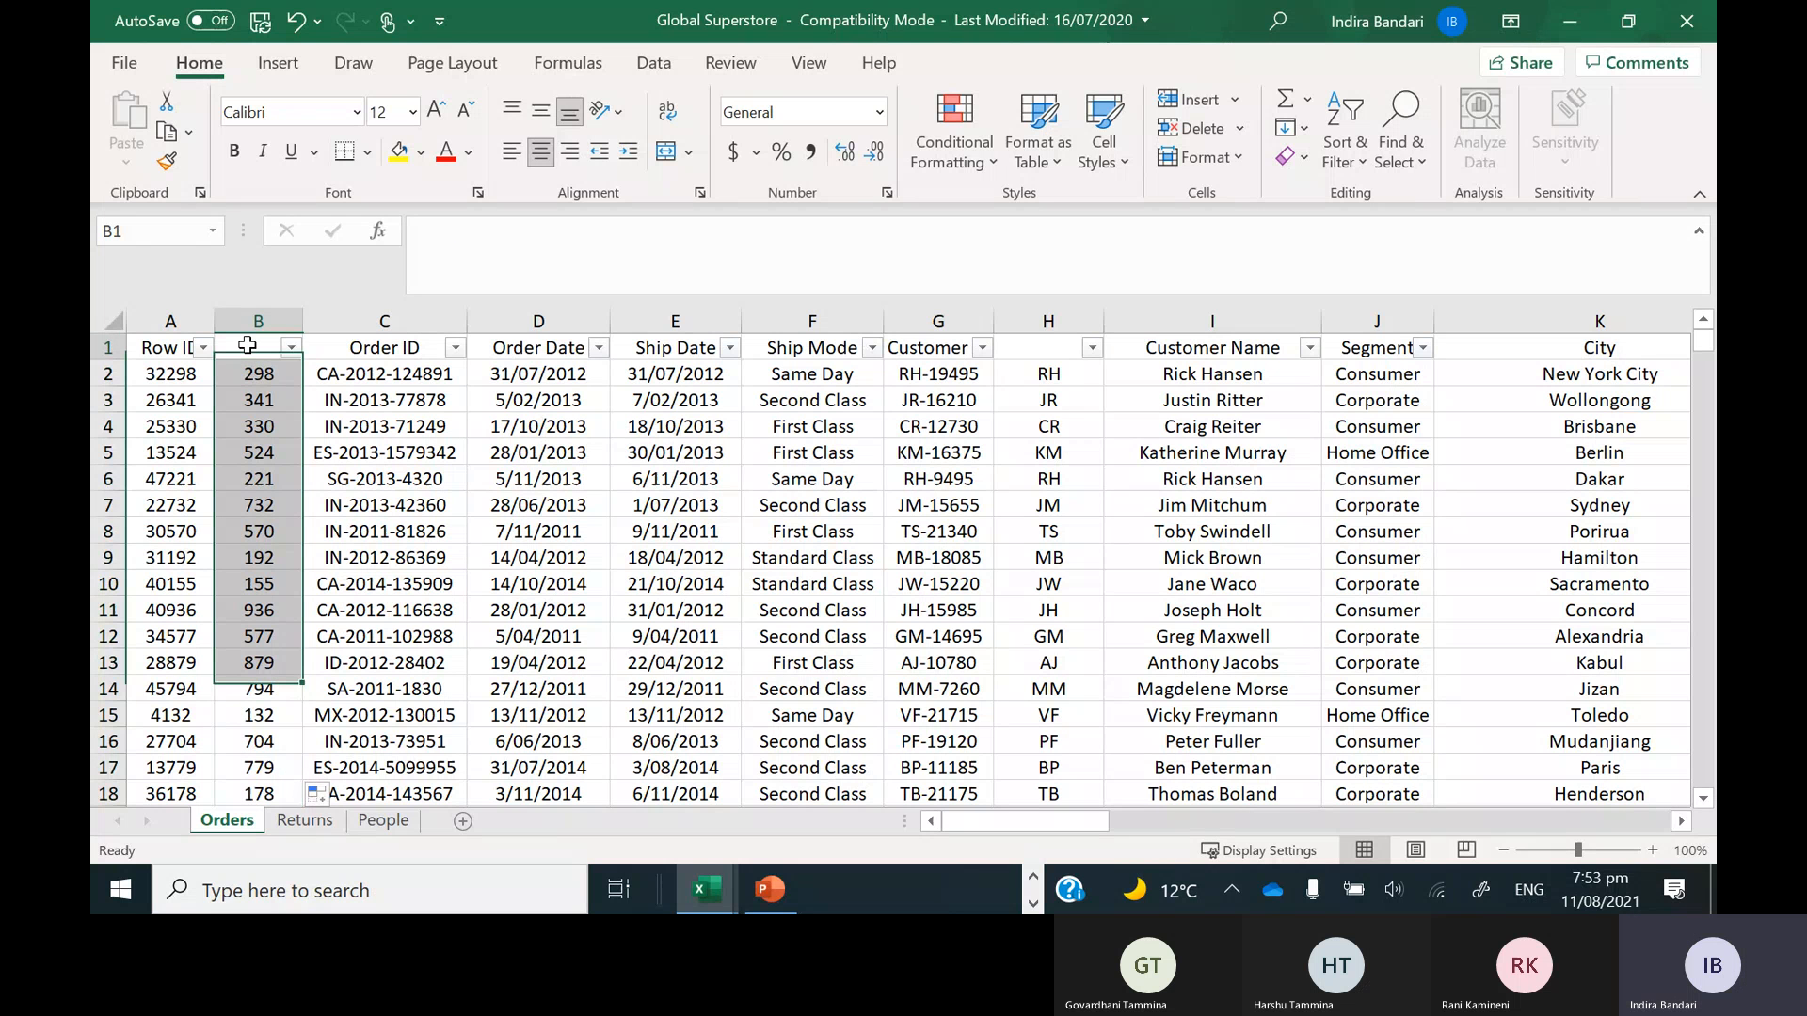
pyautogui.write('Right')
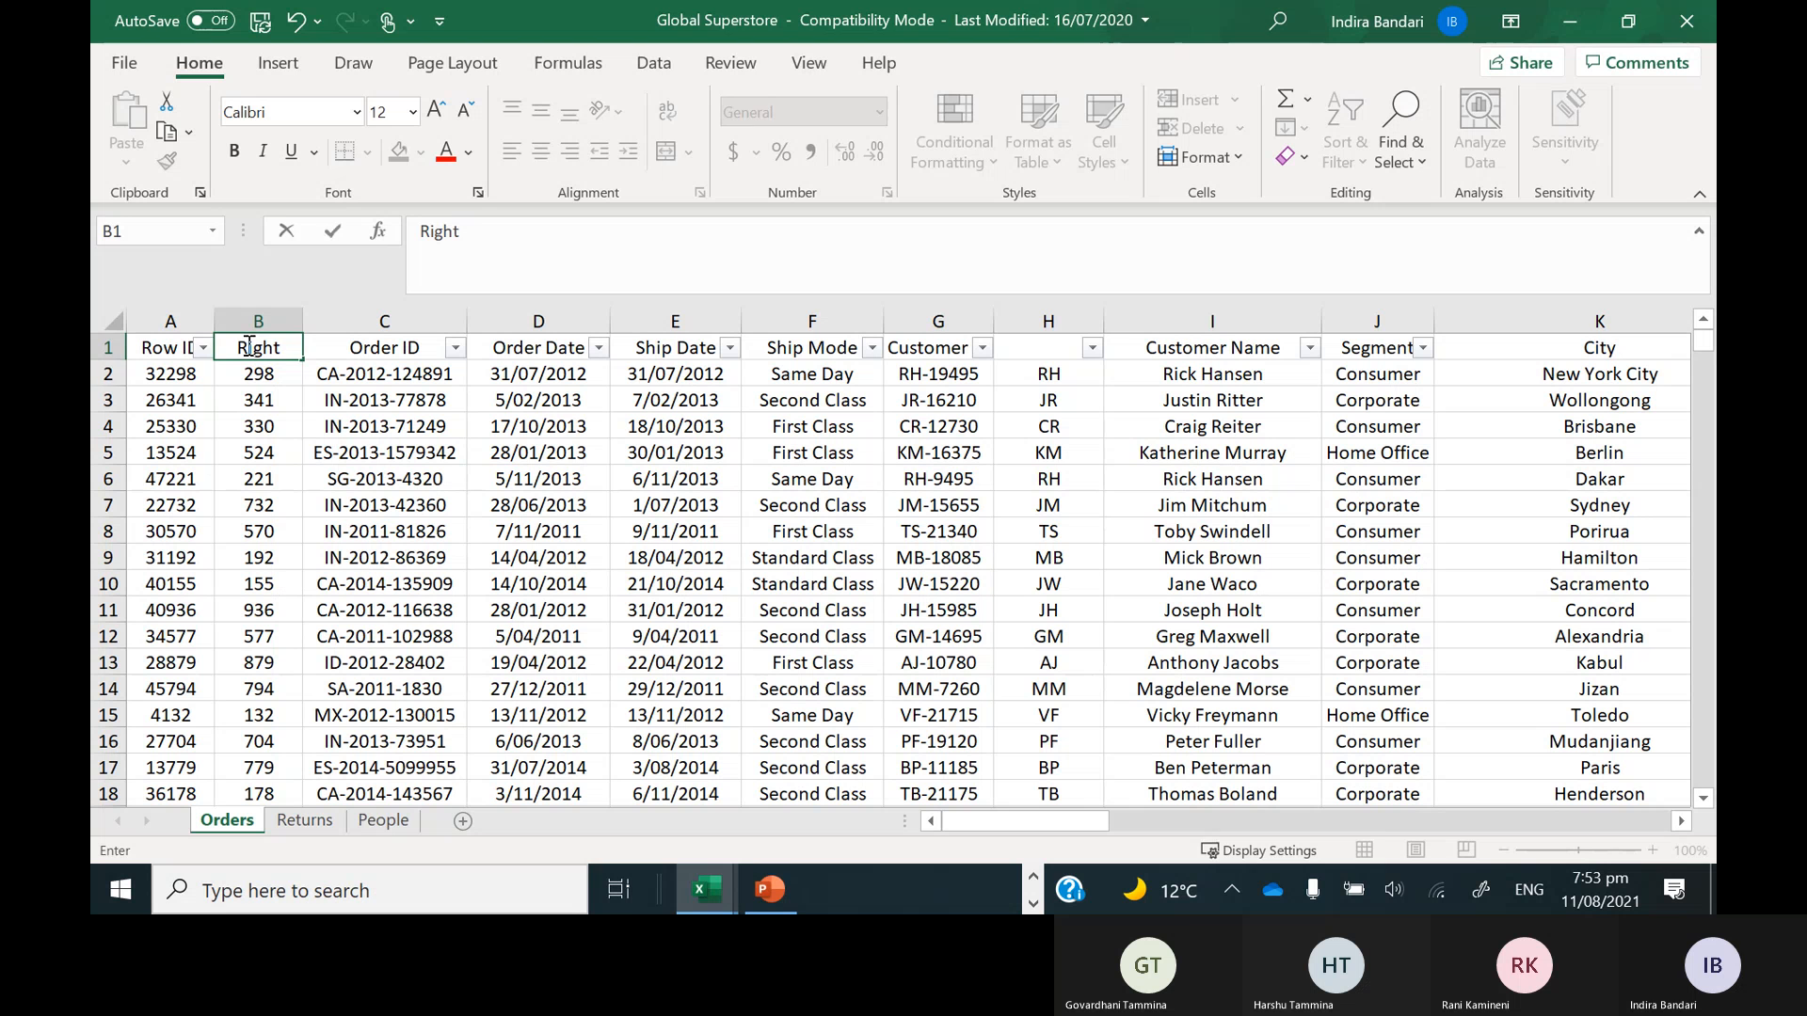
pyautogui.press('Return')
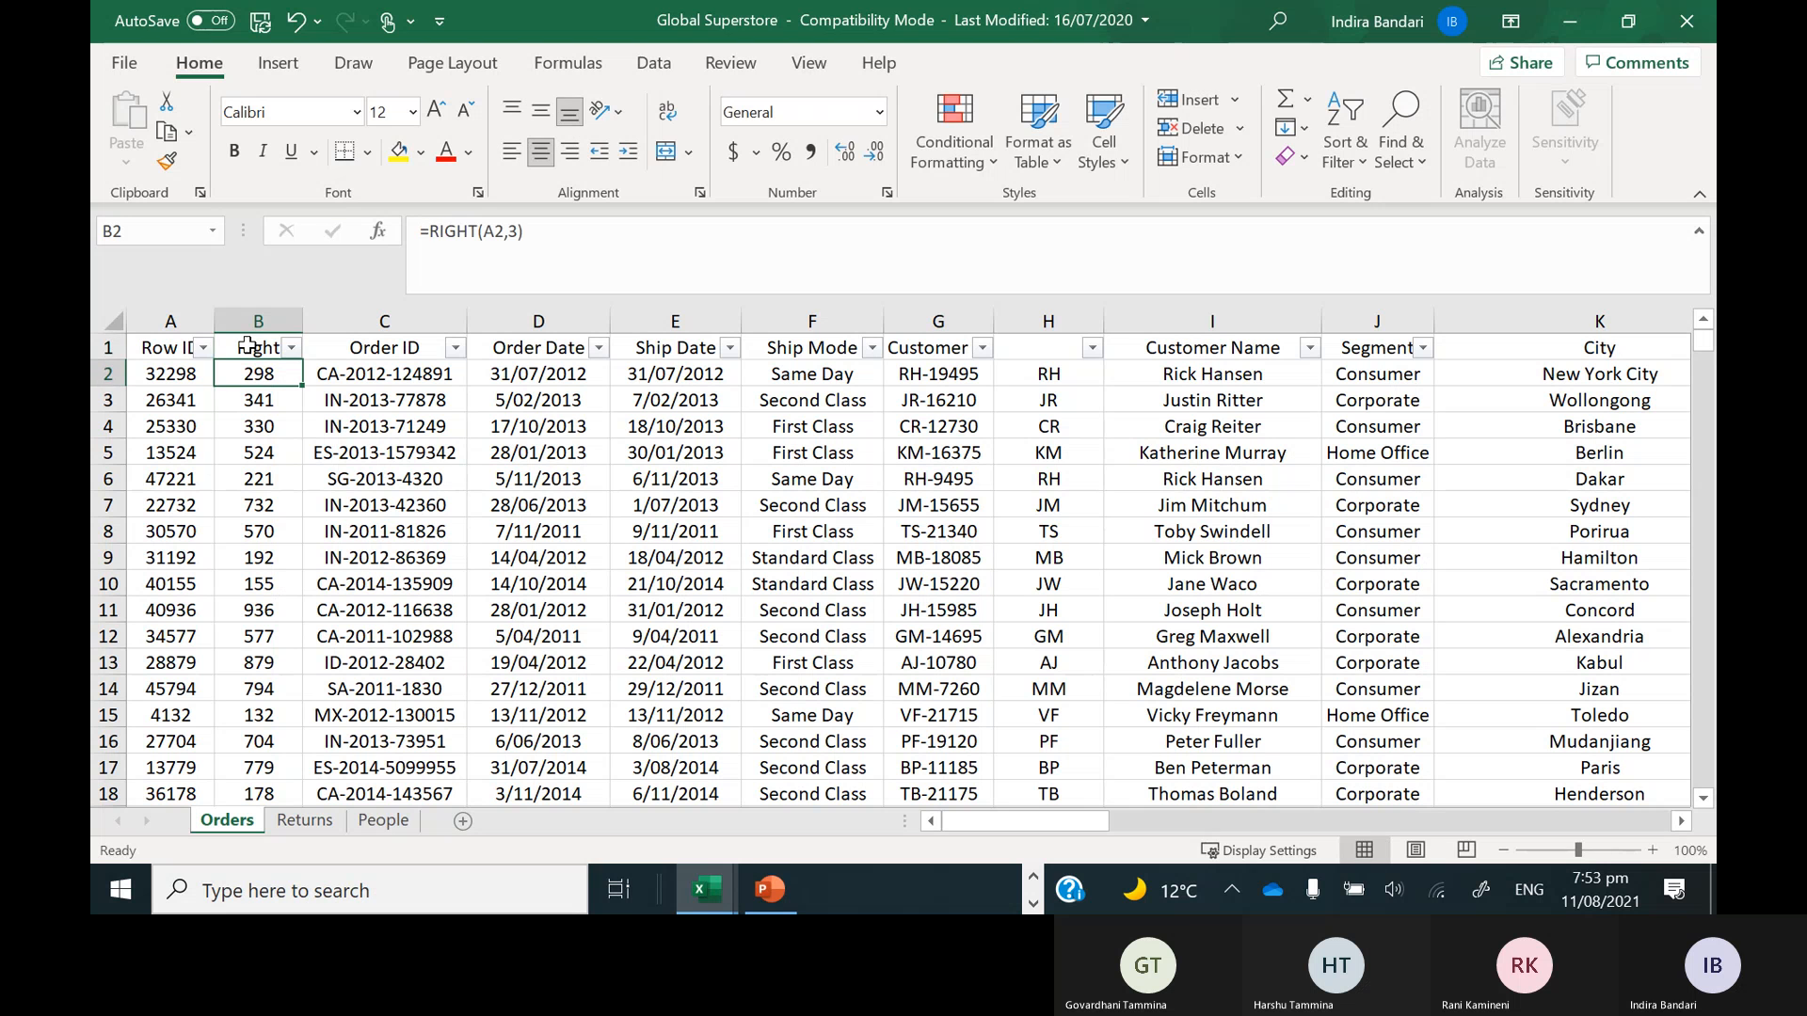
# Give column H, which holds the LEFT formulas, the header Left
pyautogui.click(1039, 342)
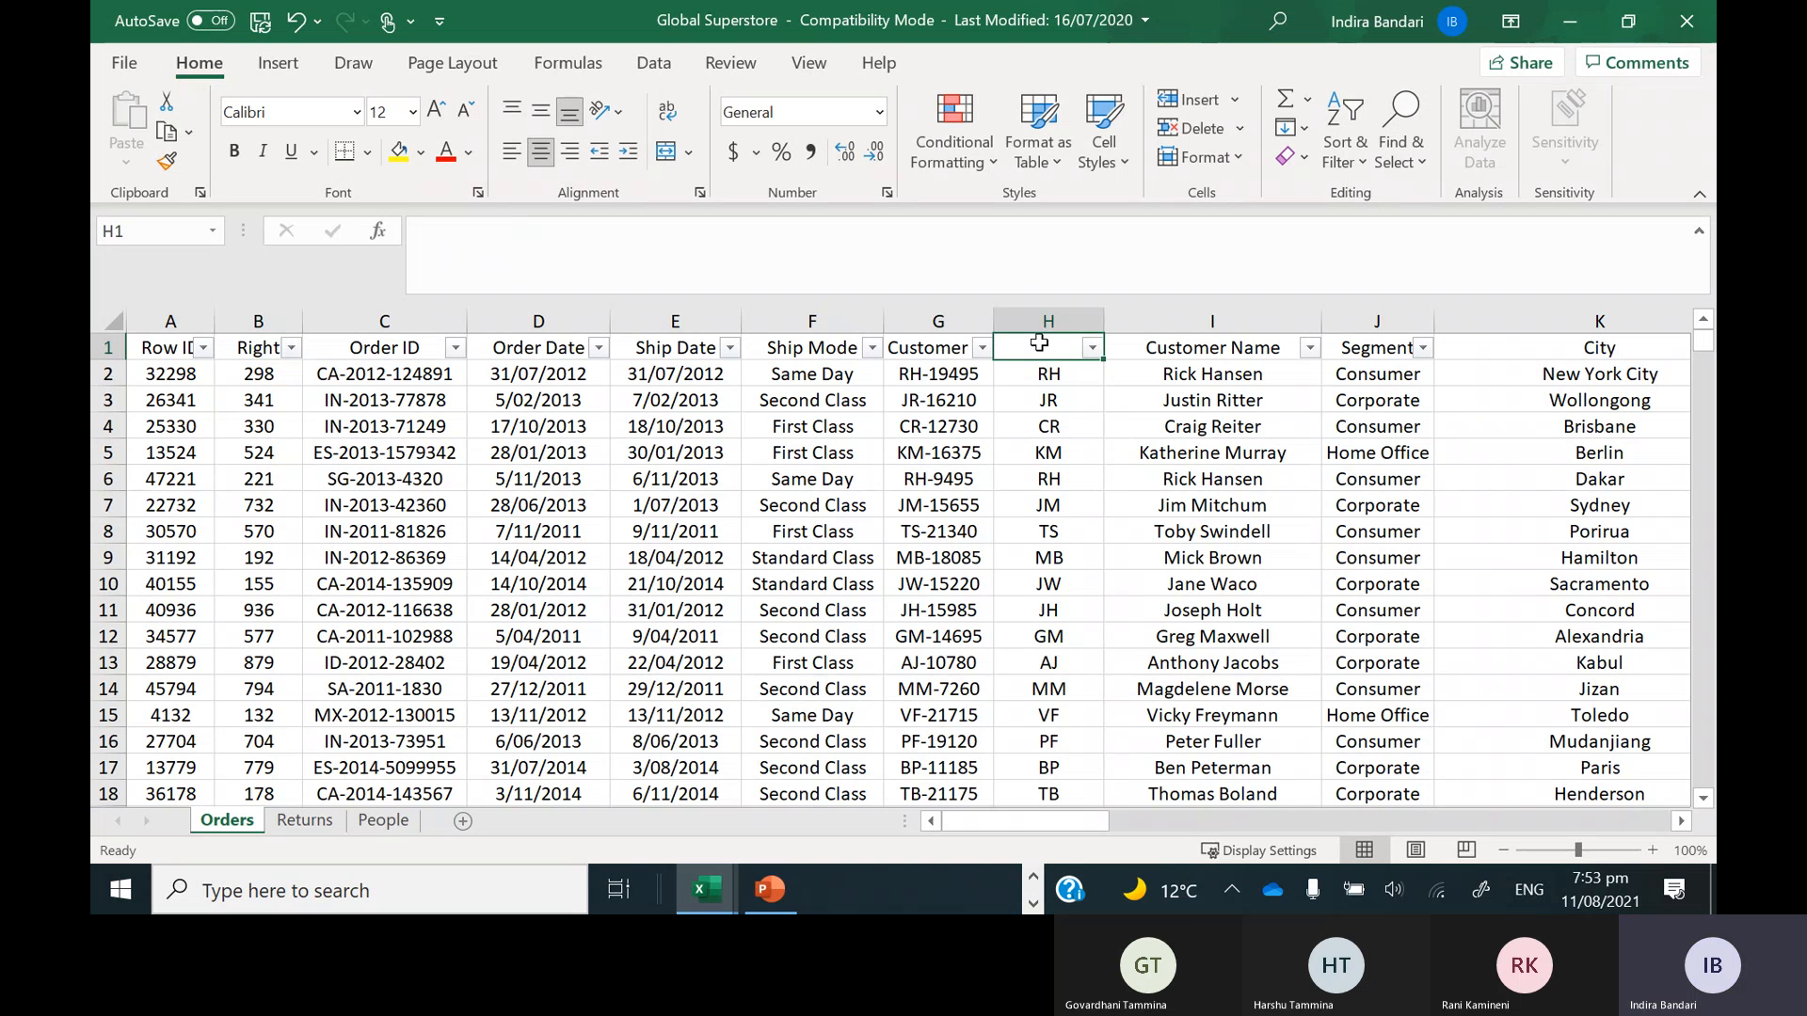
pyautogui.write('Left')
pyautogui.press('Return')
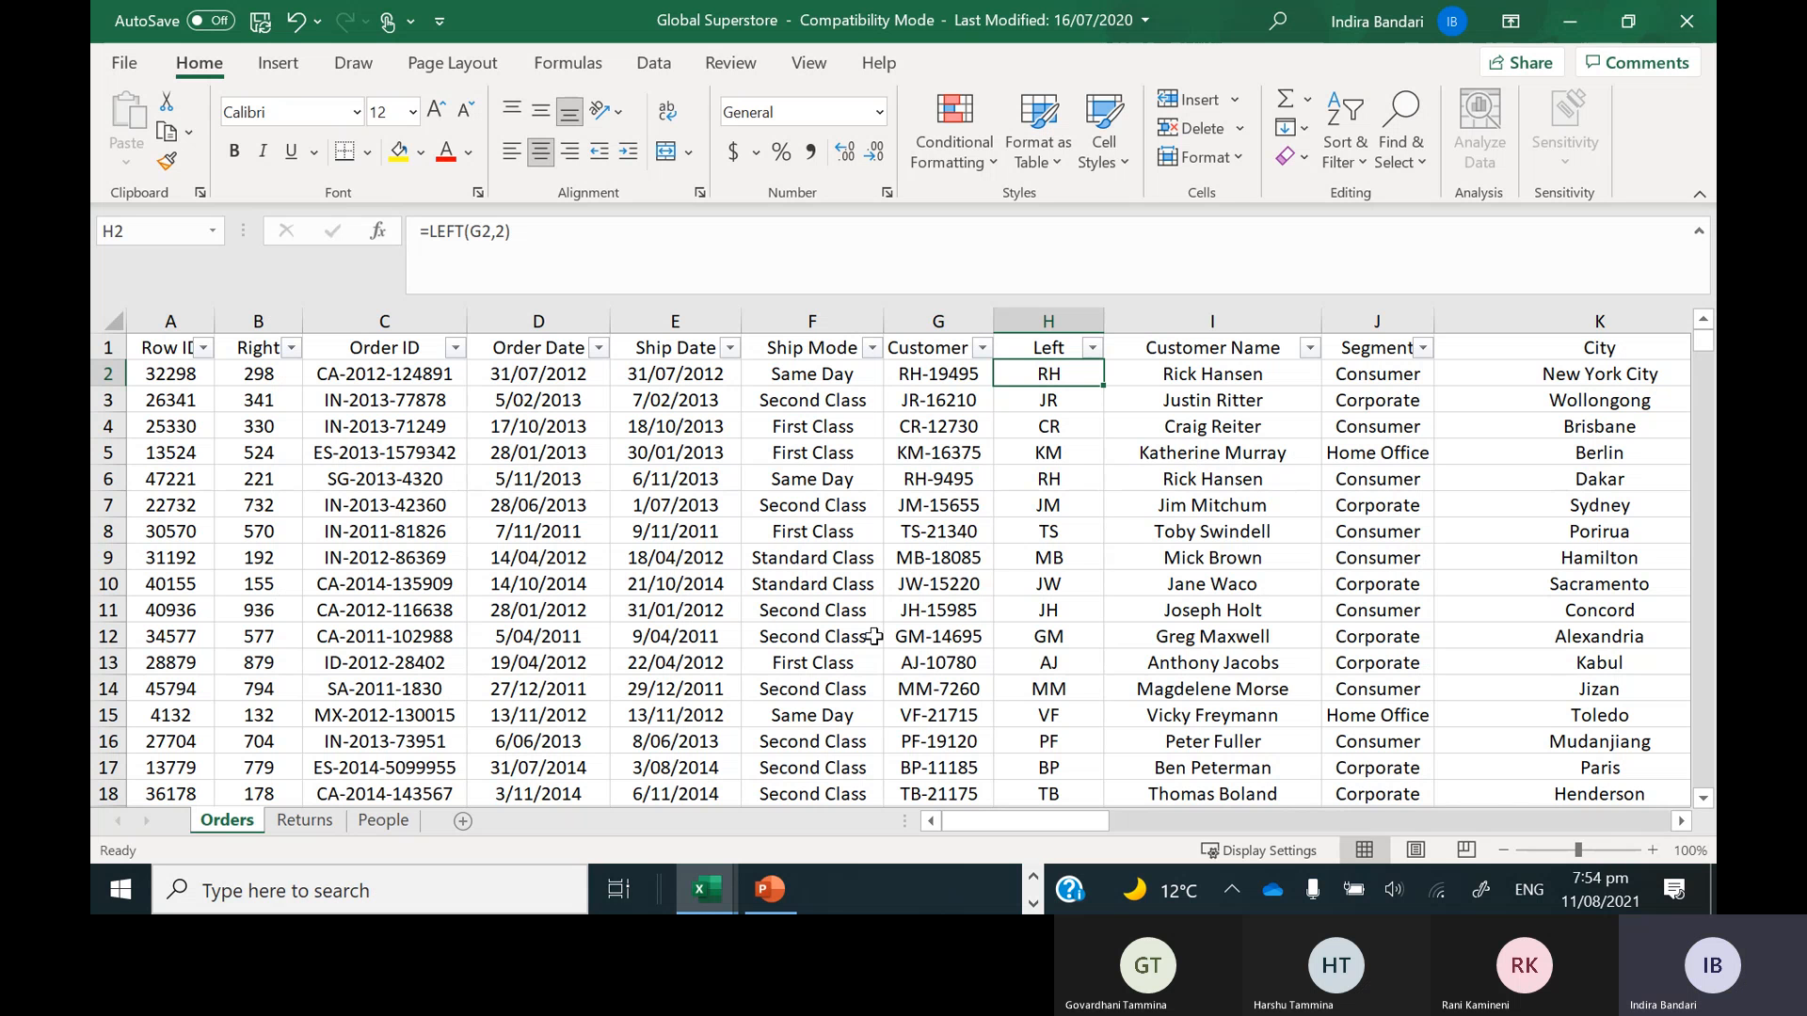
# Examine the Order Date column at the top of the sheet, down to the date in D3
pyautogui.scroll(-1, 866, 636)
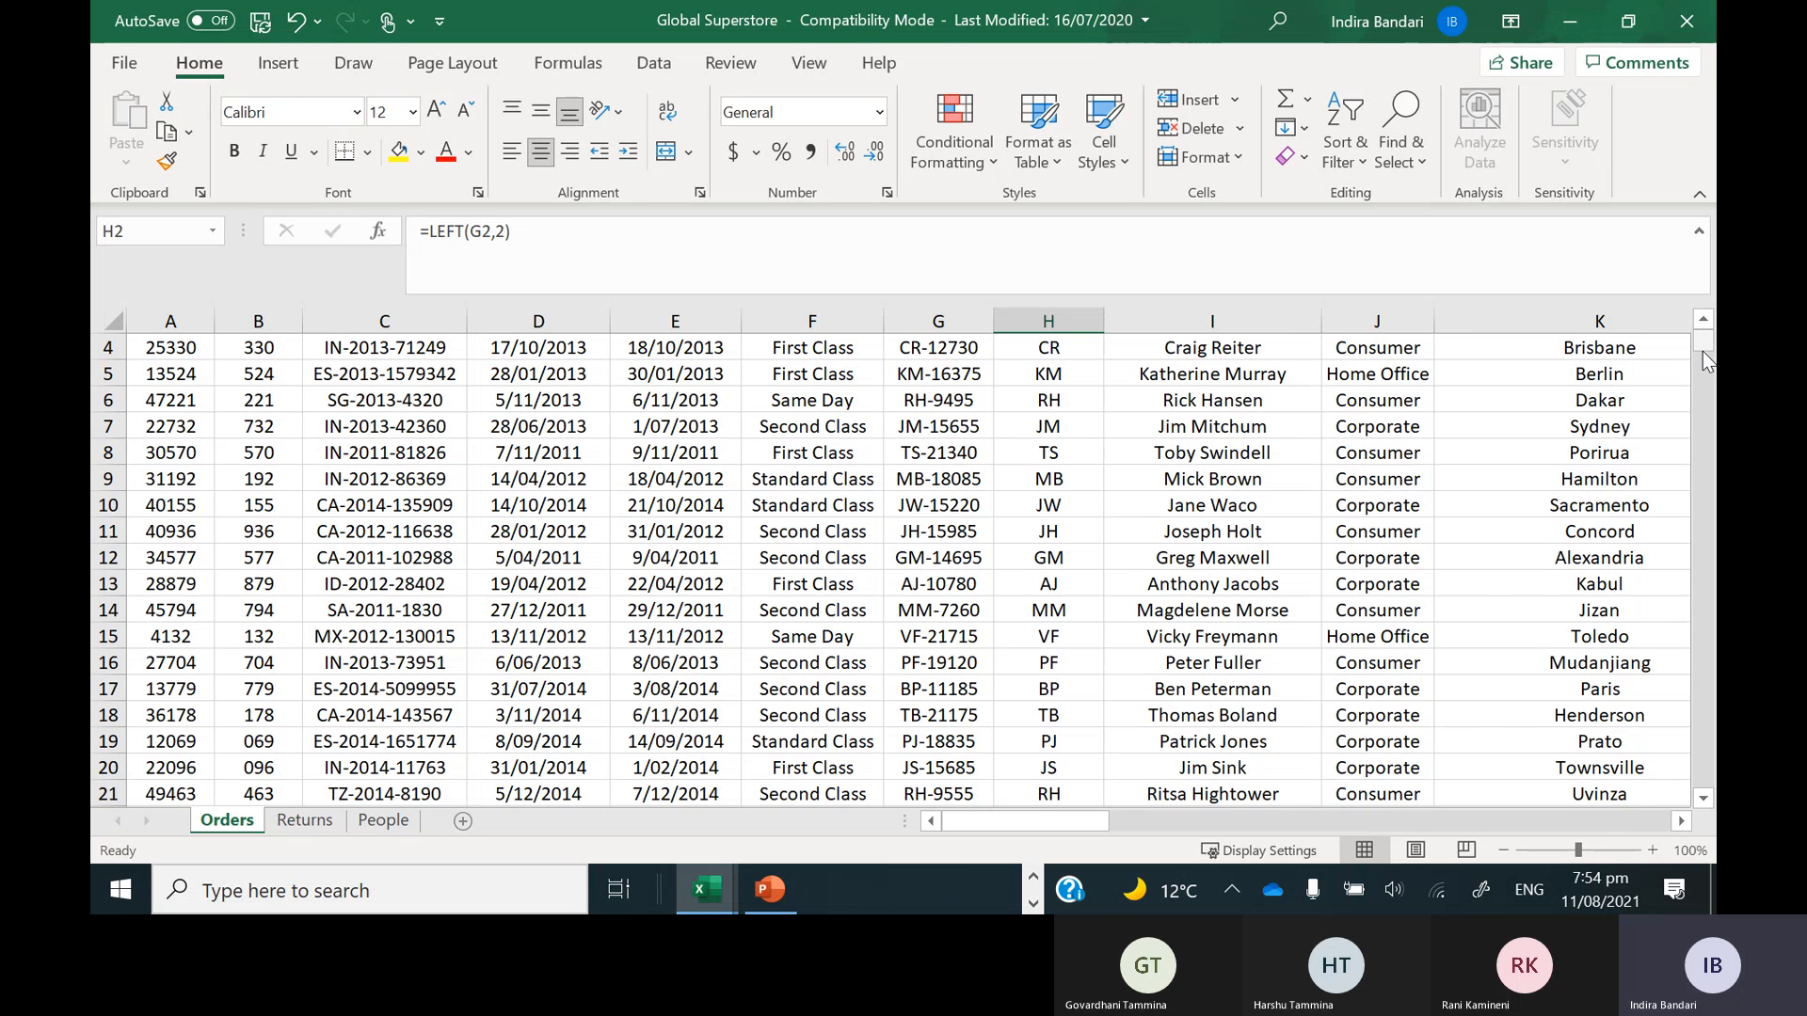
pyautogui.moveTo(1703, 350); pyautogui.dragTo(1703, 343)
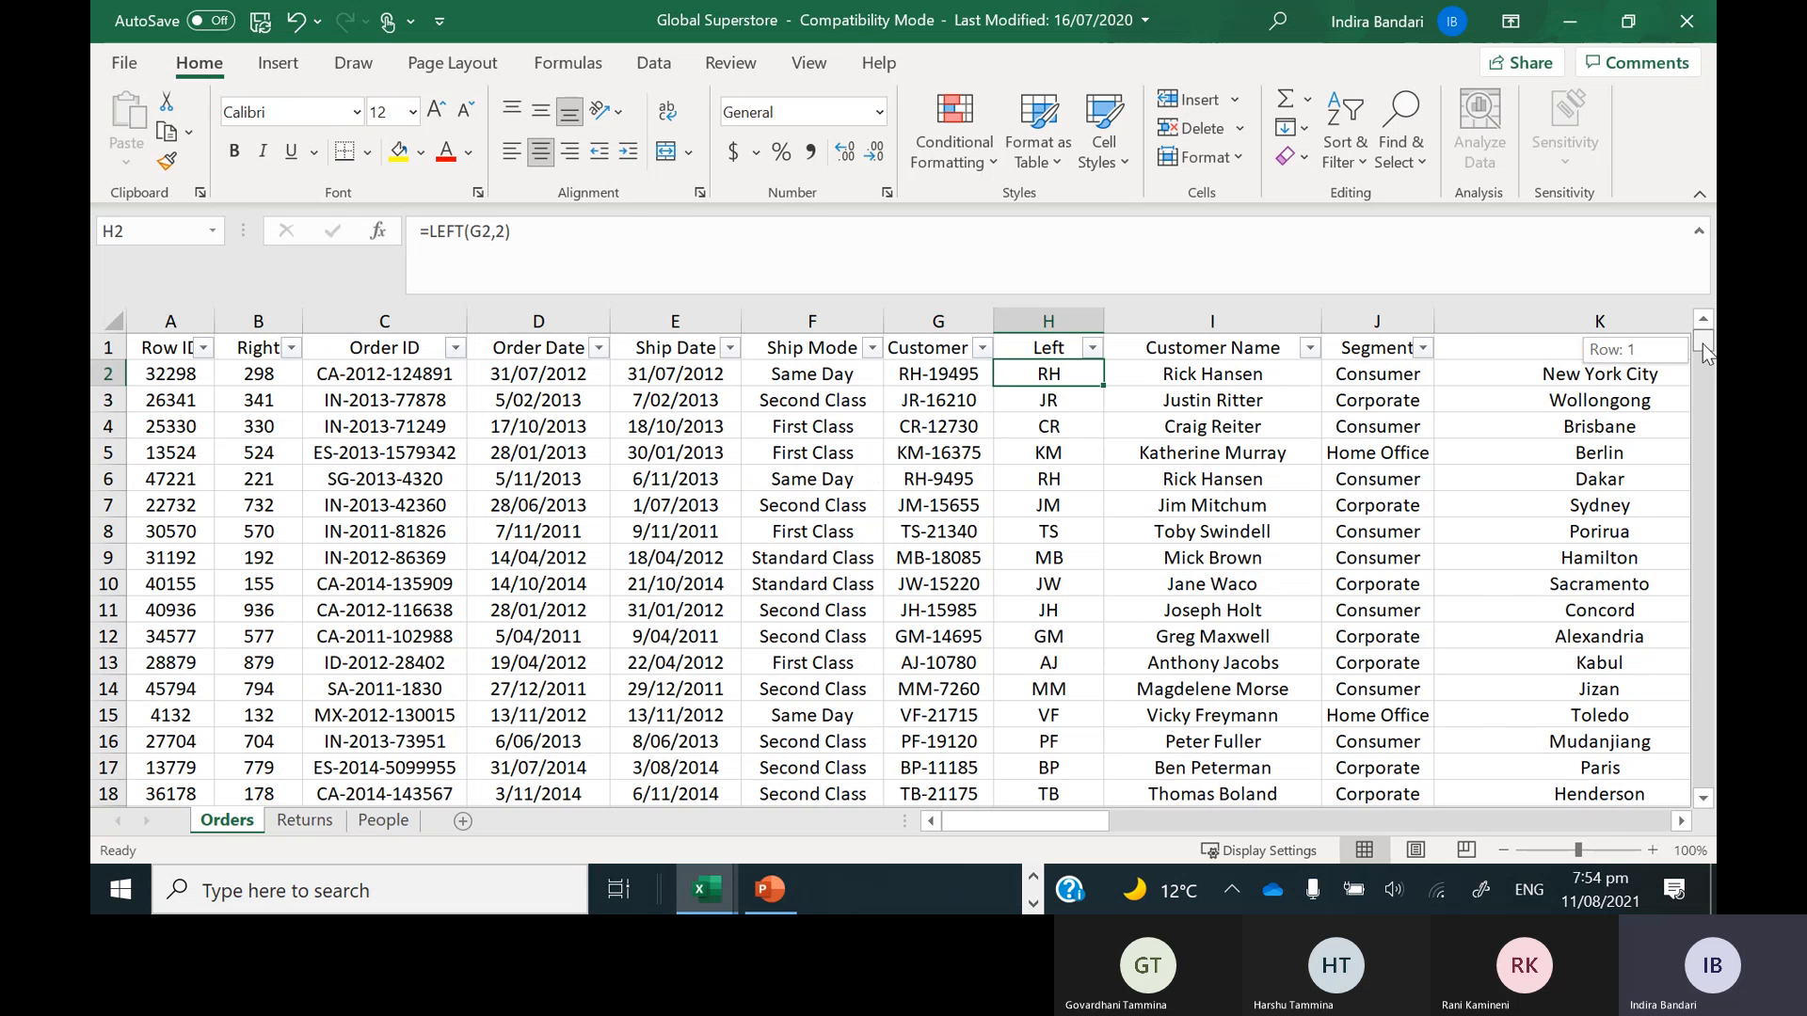
pyautogui.click(520, 322)
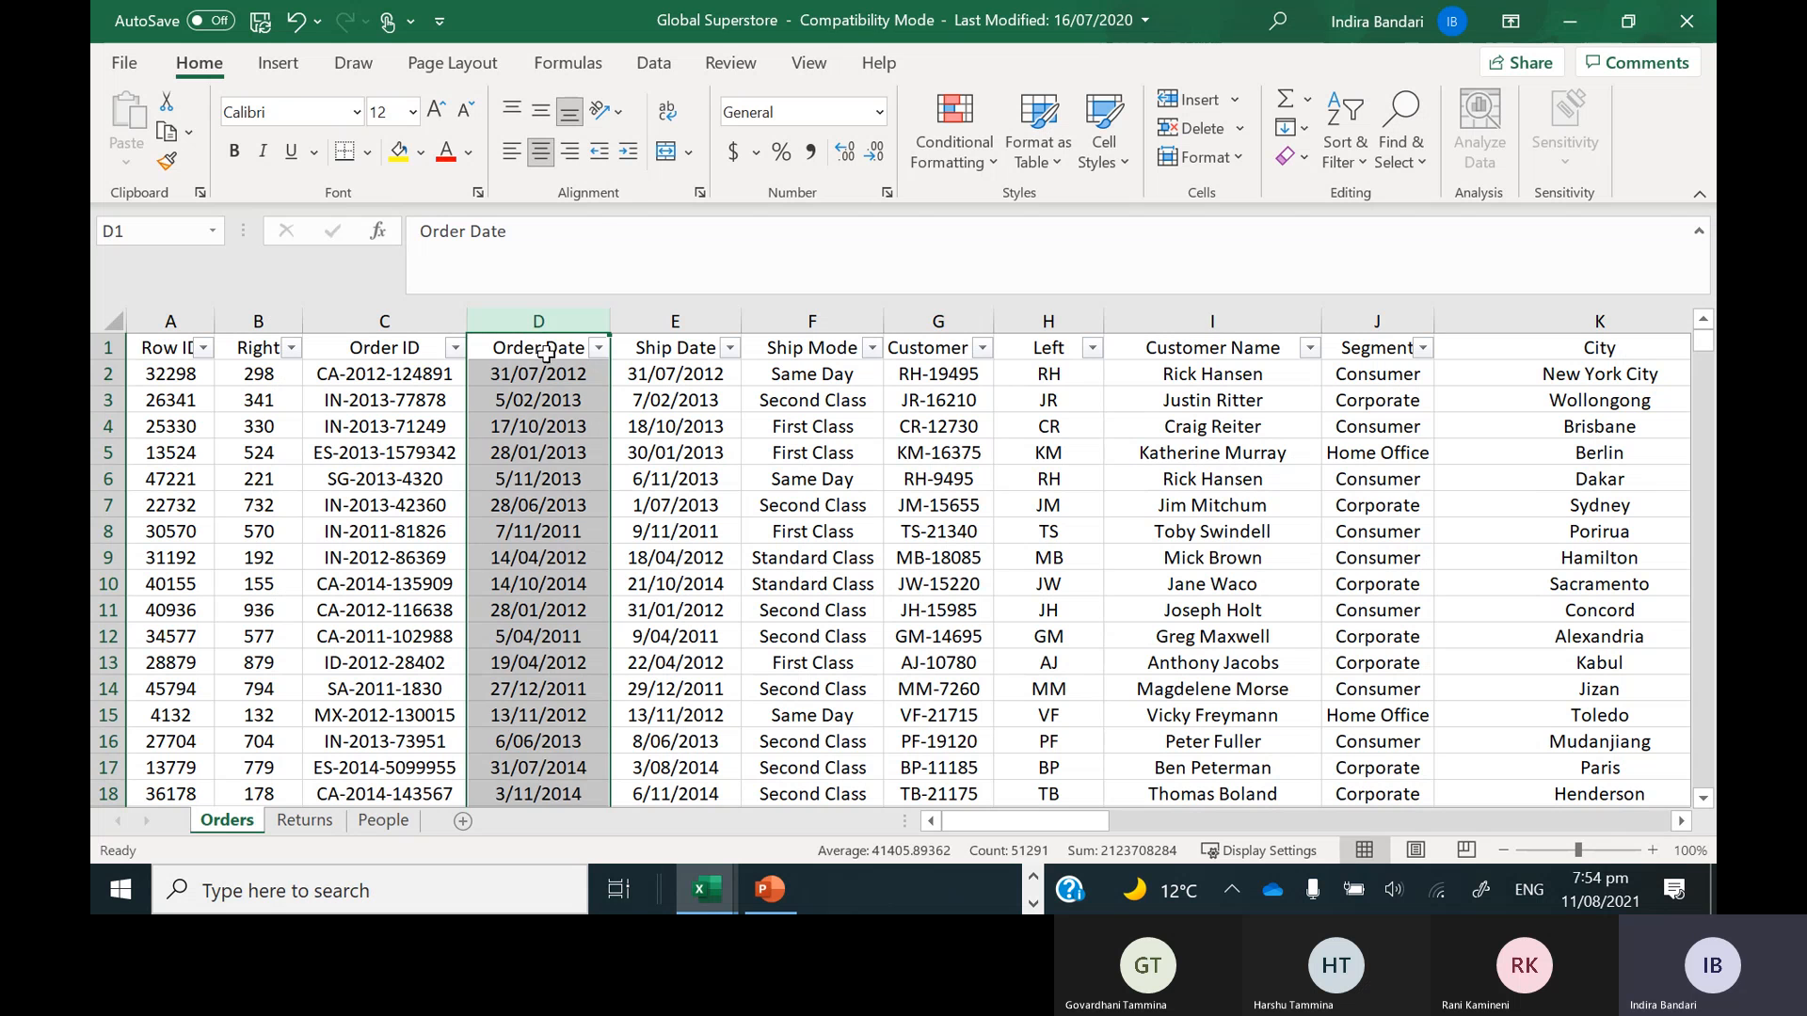
pyautogui.press('Down')
pyautogui.press('Down')
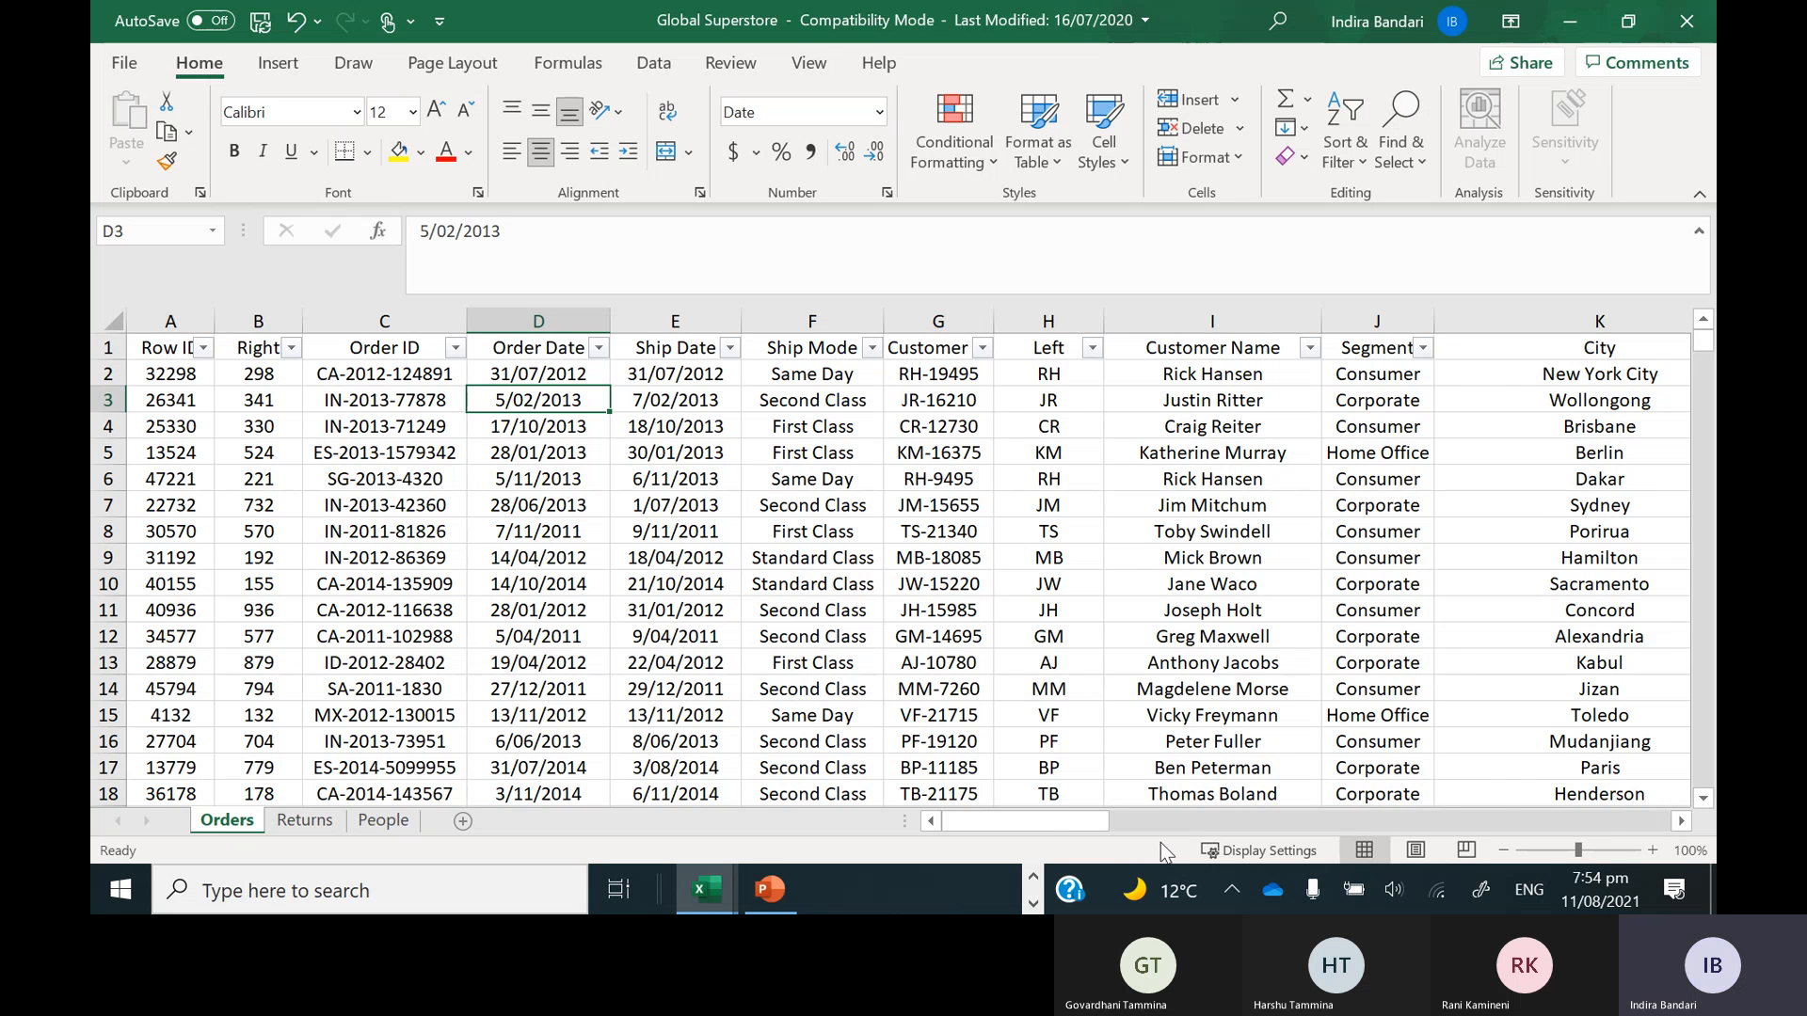
# Enter the formula =TODAY() in AA2, in the first empty column after Order Priority, and check it
pyautogui.moveTo(1179, 819); pyautogui.dragTo(1557, 841)
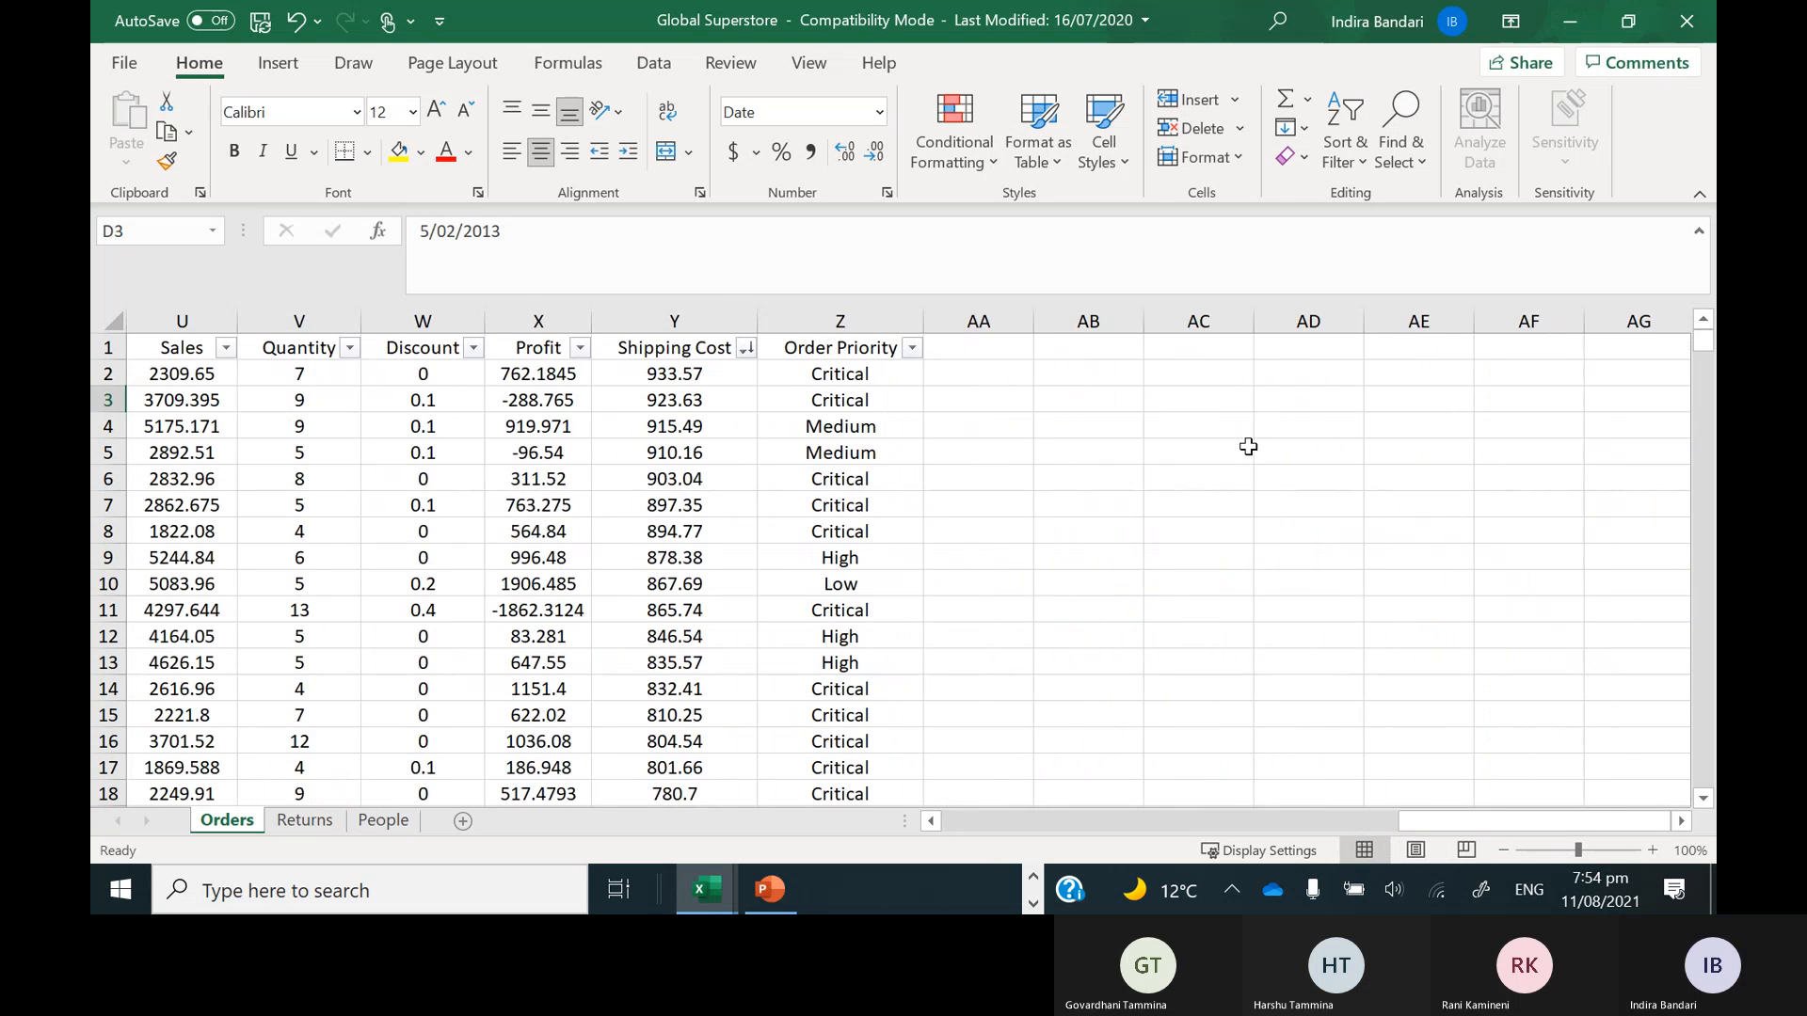
pyautogui.click(997, 372)
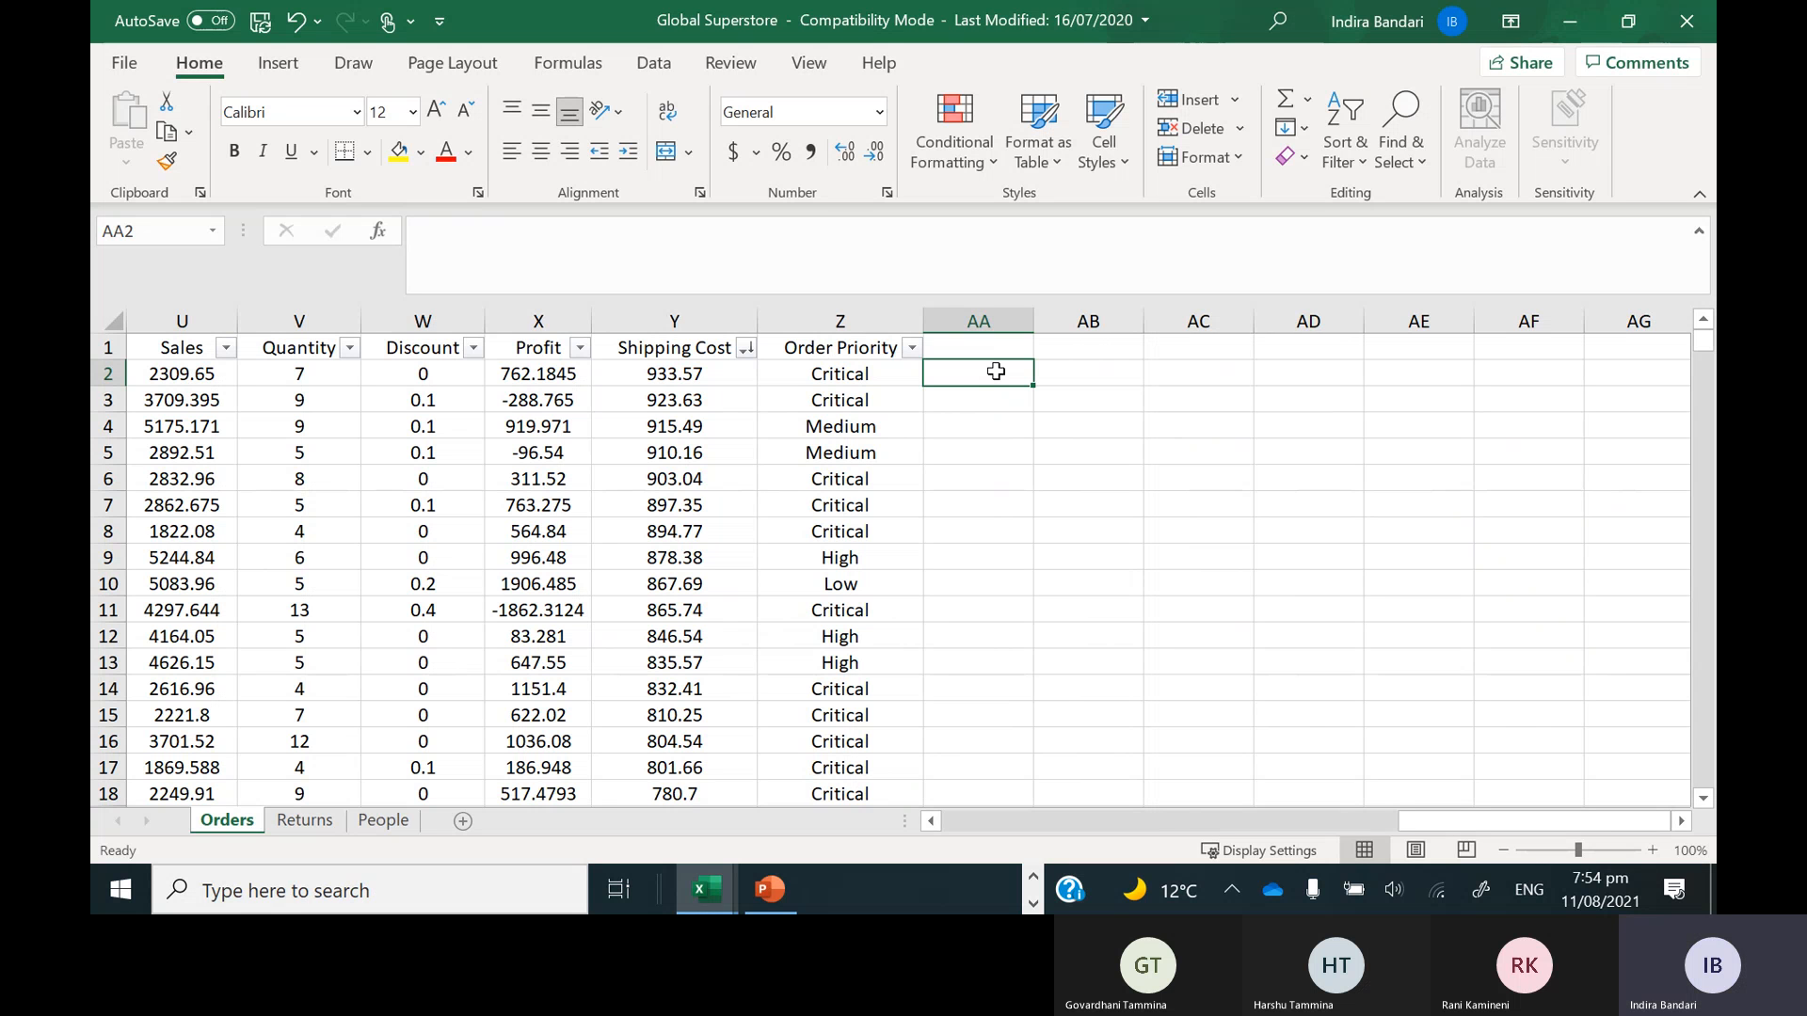
pyautogui.write('=T')
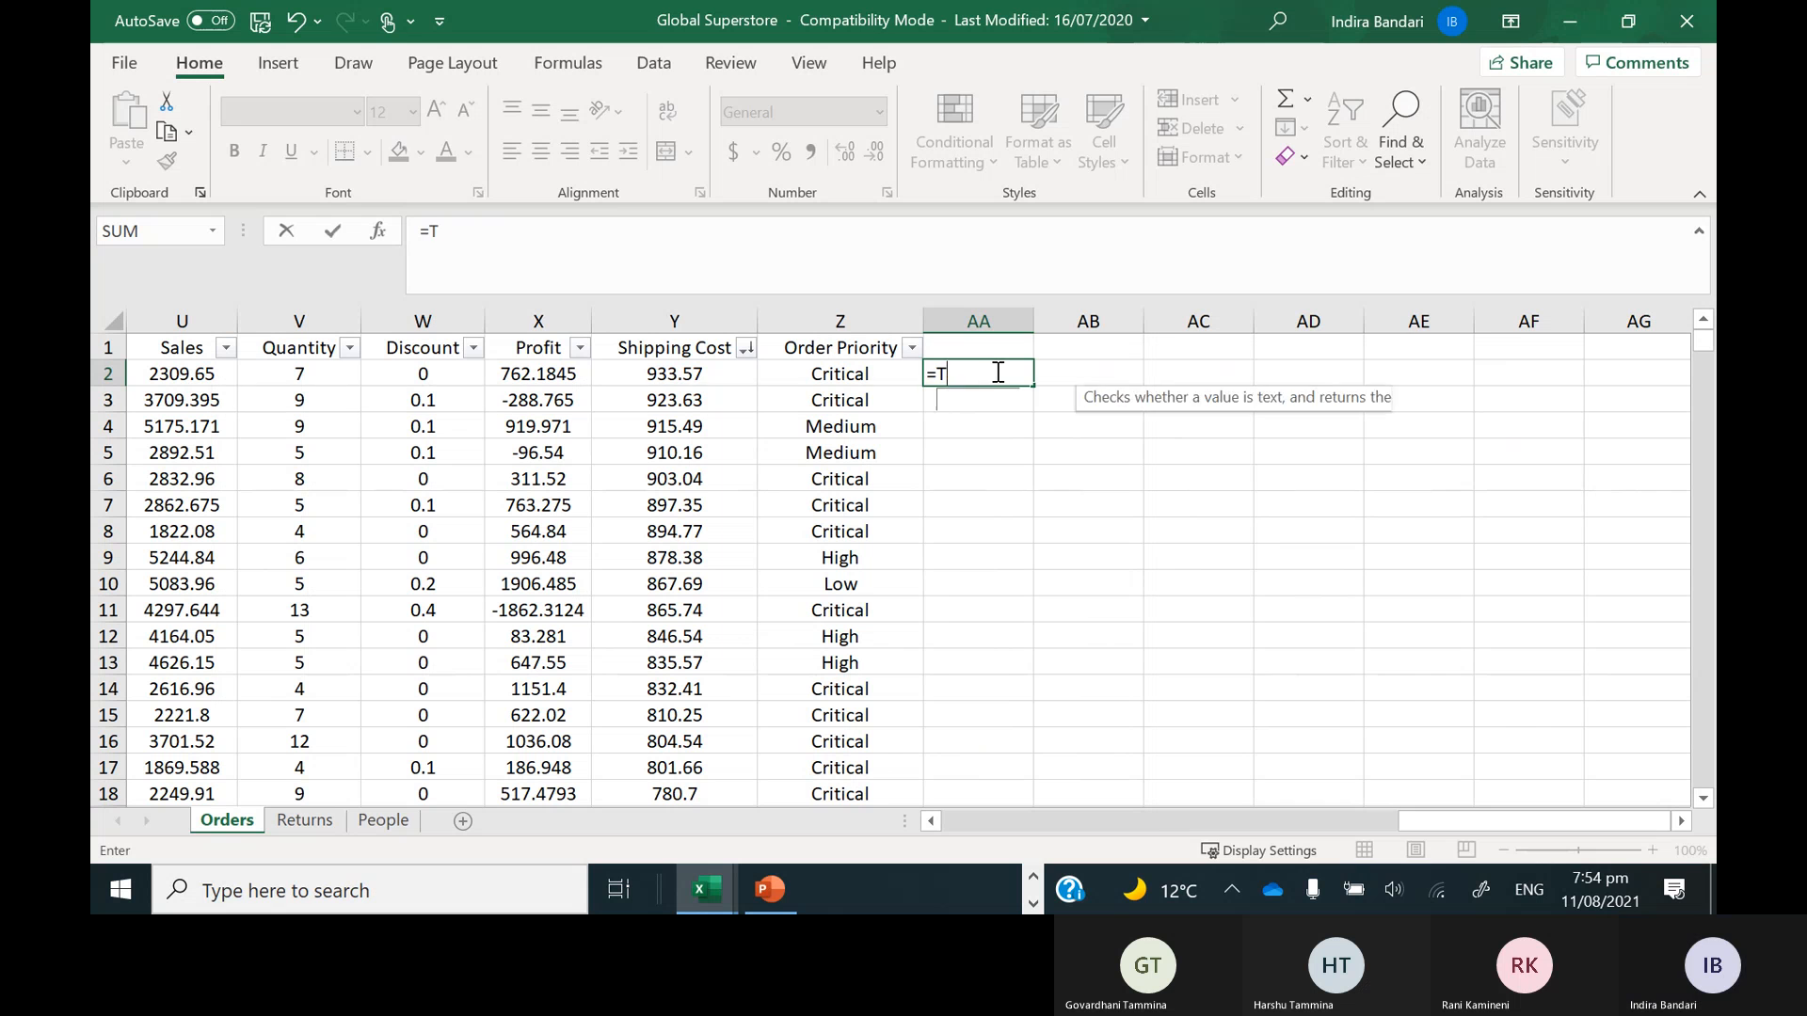
pyautogui.write('oday()')
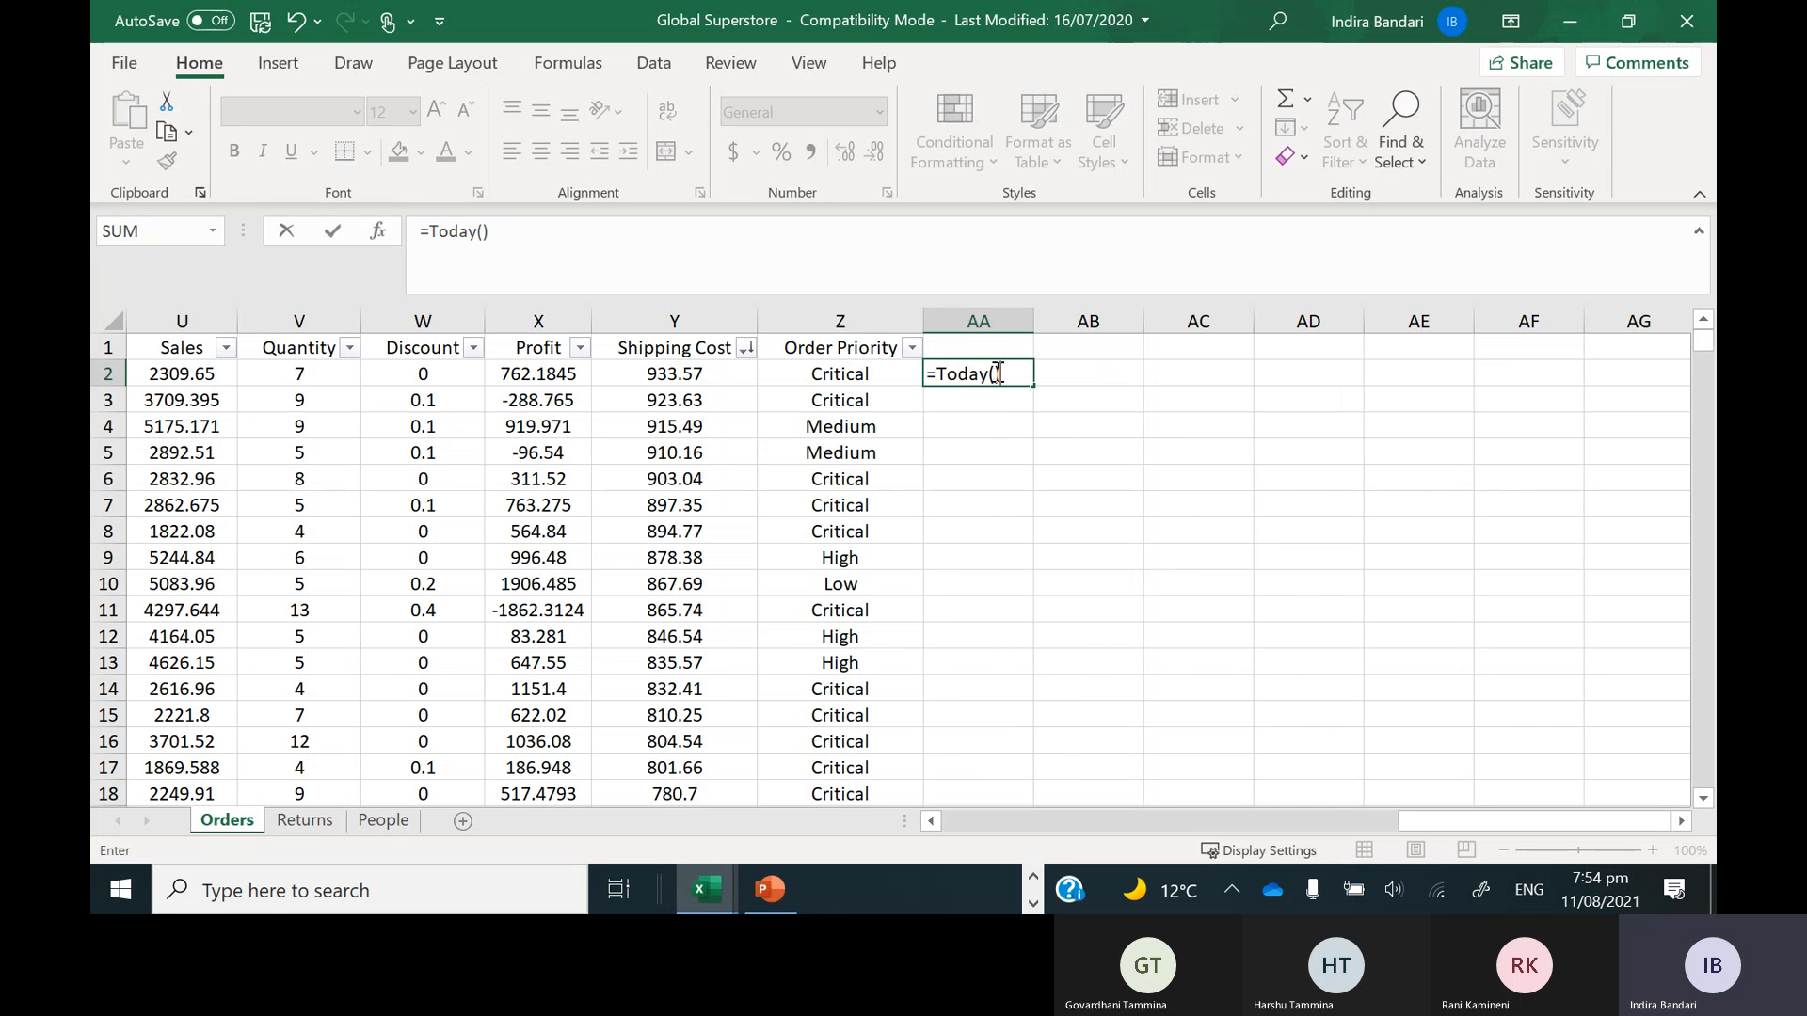
pyautogui.press('Return')
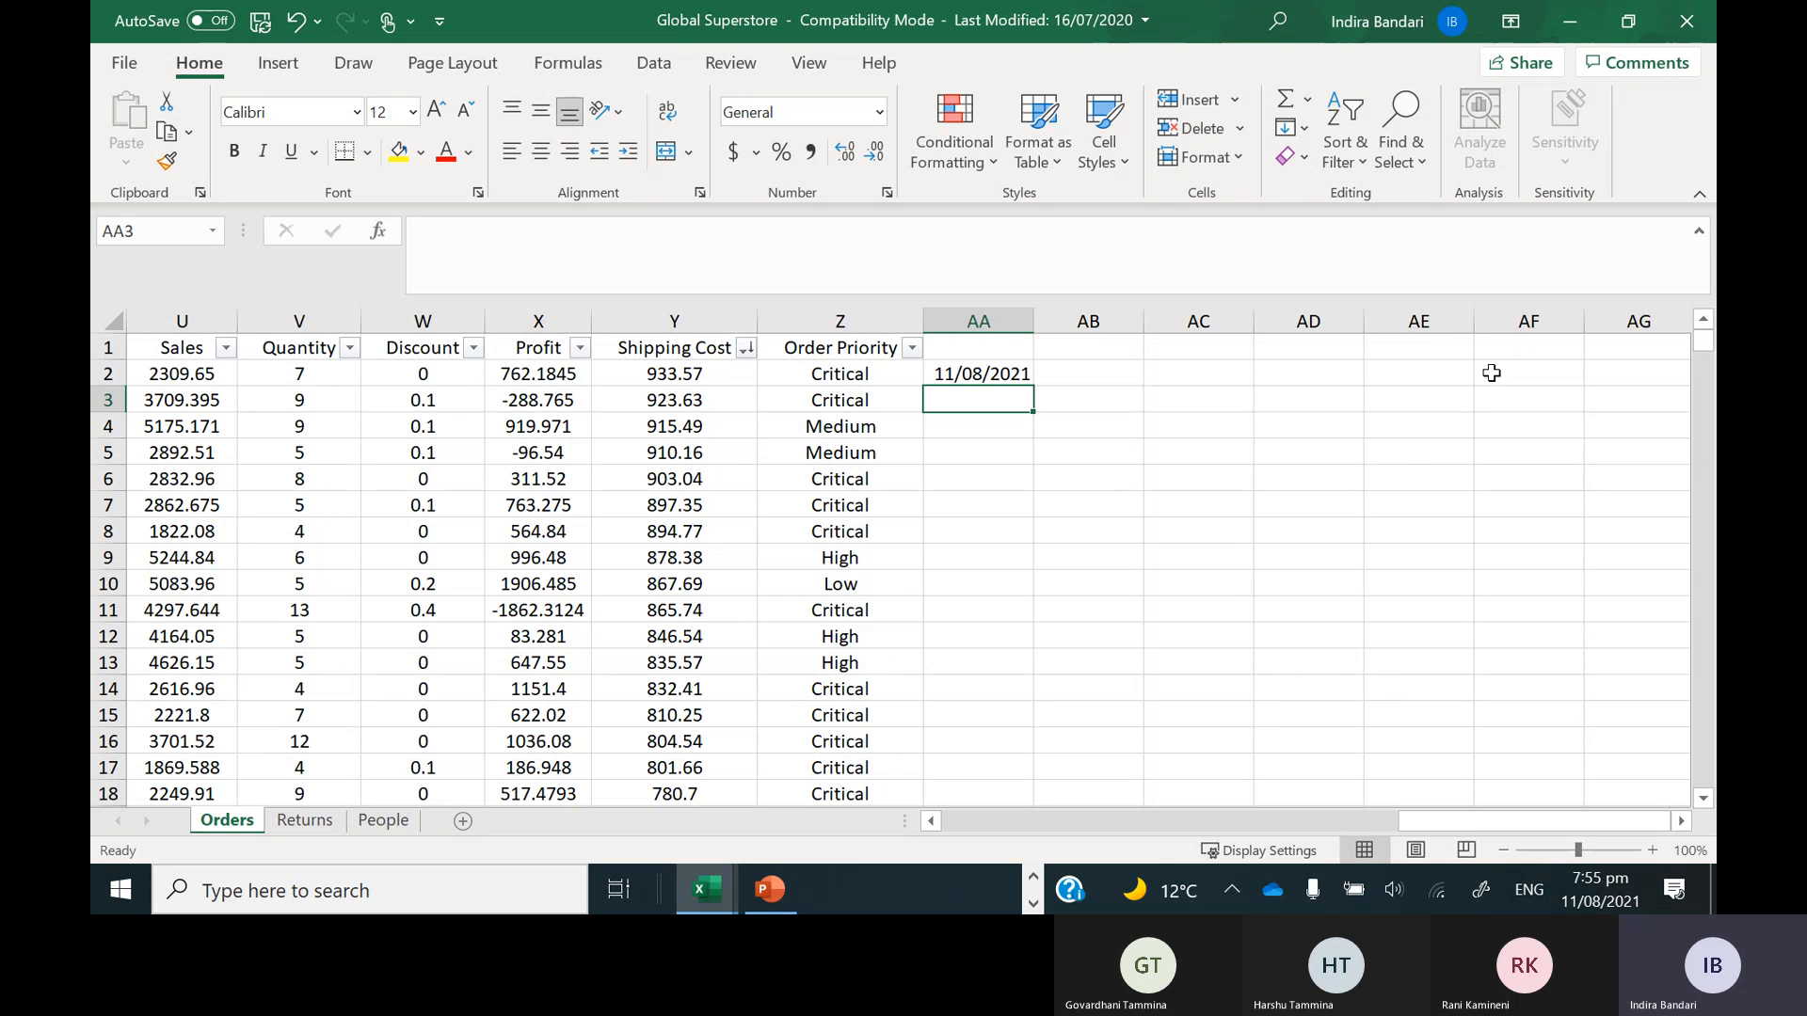
pyautogui.click(981, 373)
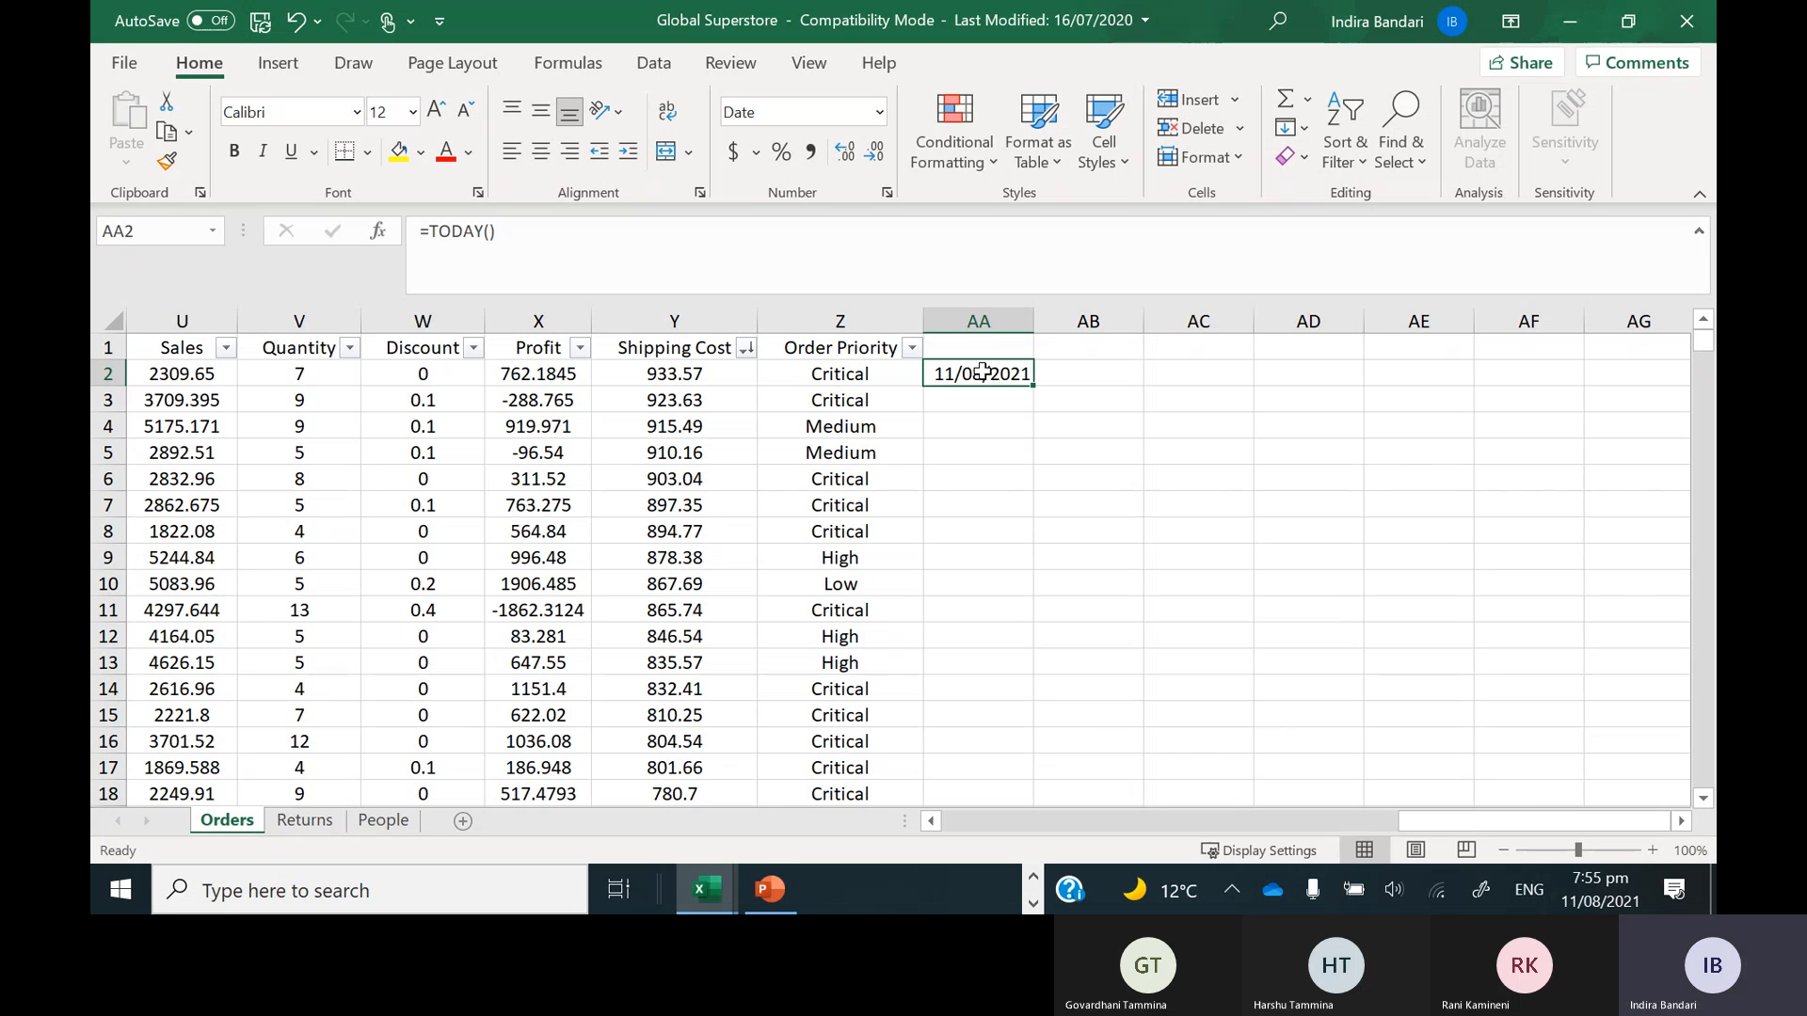
pyautogui.press('Return')
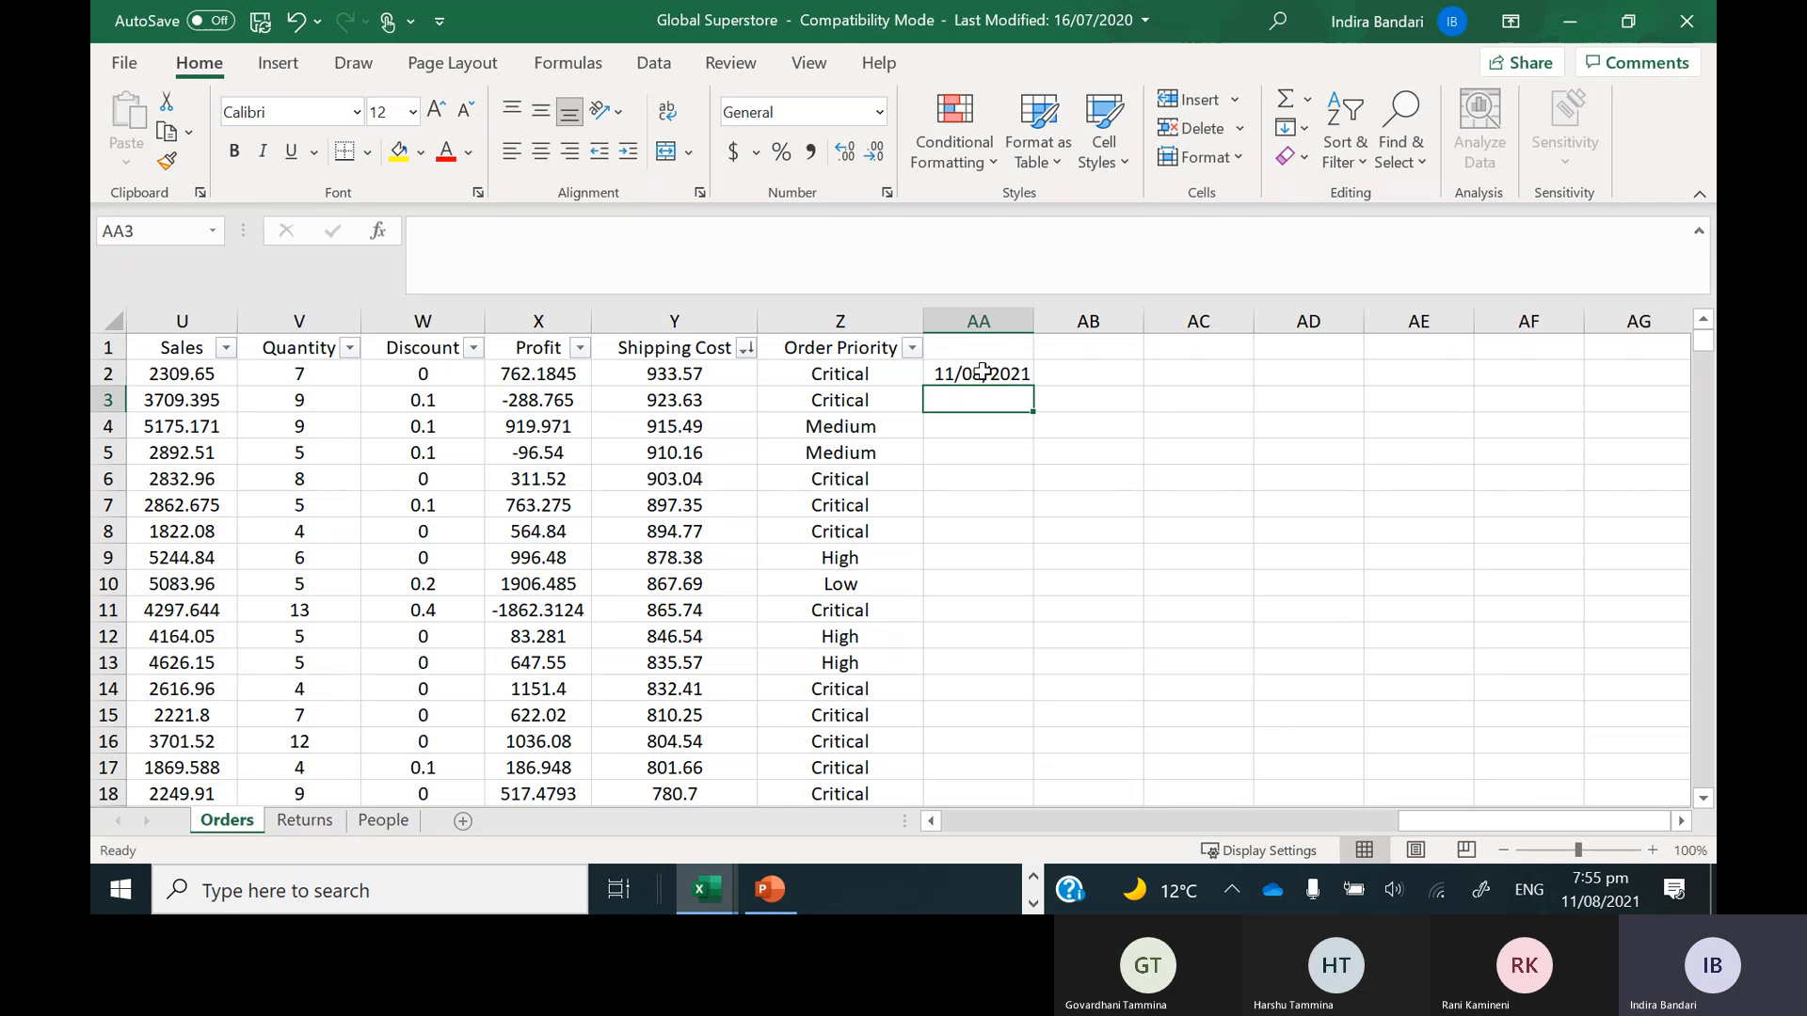
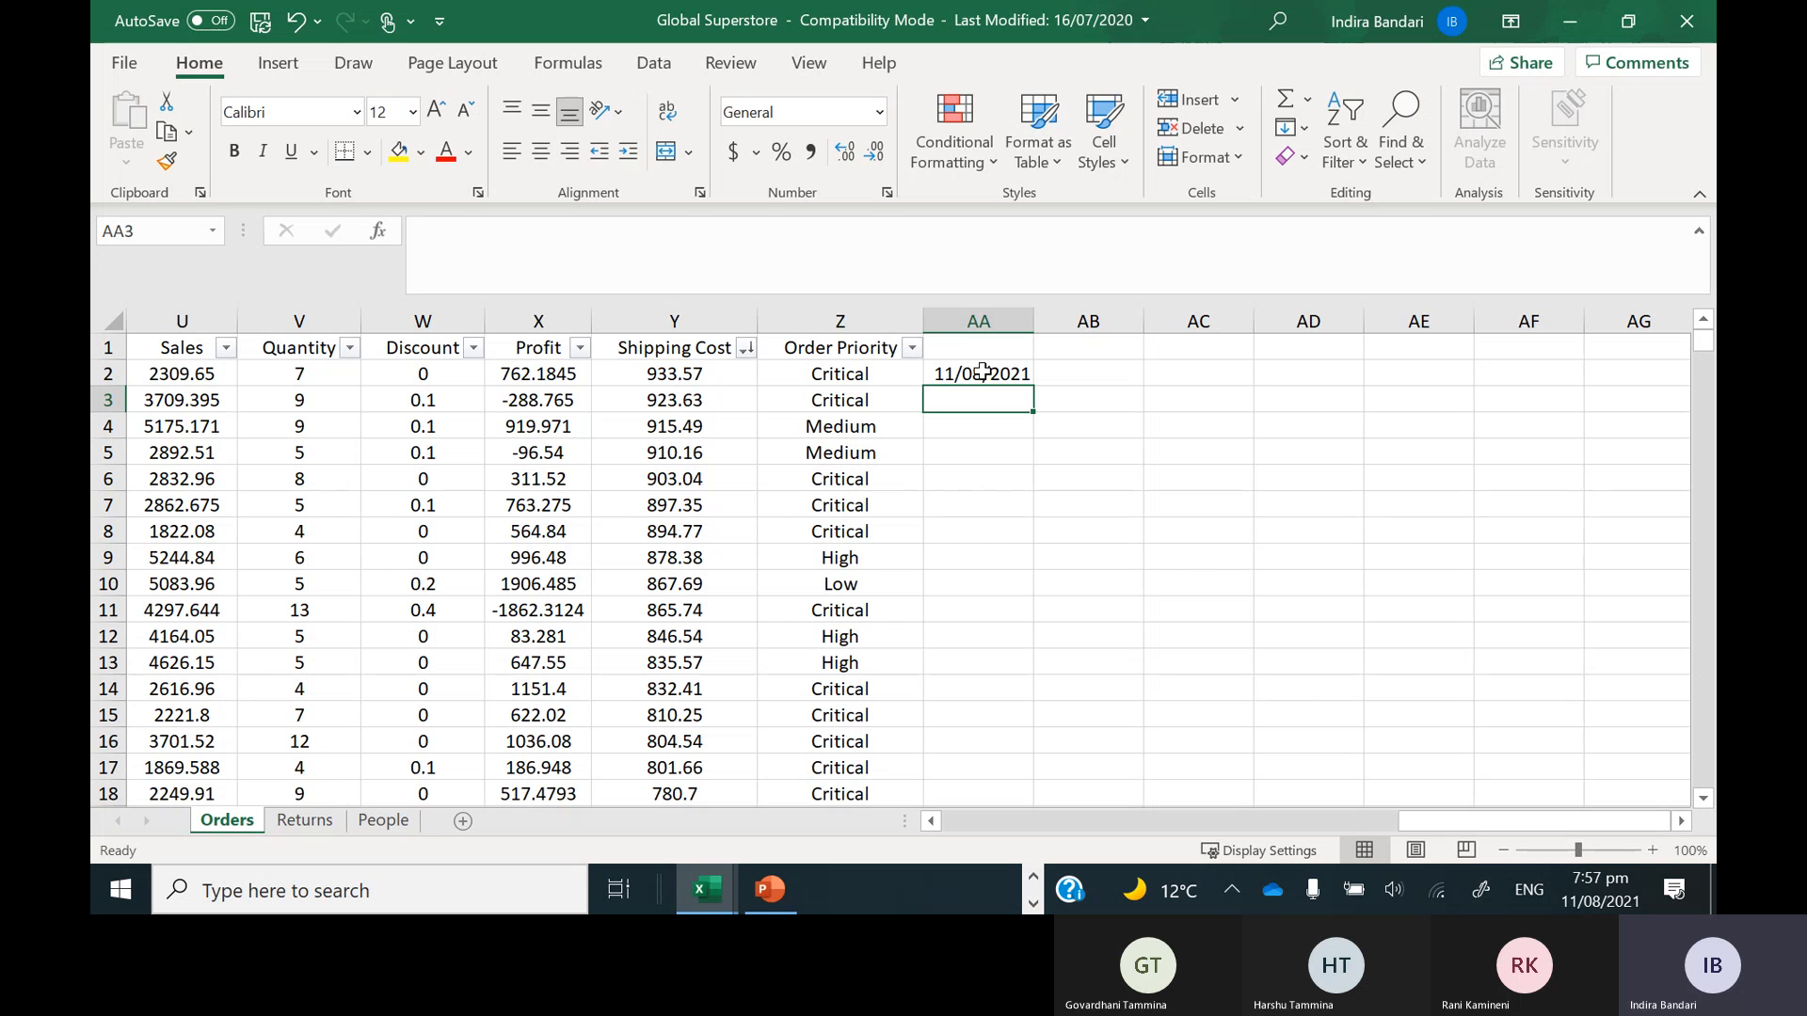
# Enter the formula =NOW() in AA3 to return the current date and time
pyautogui.write('=')
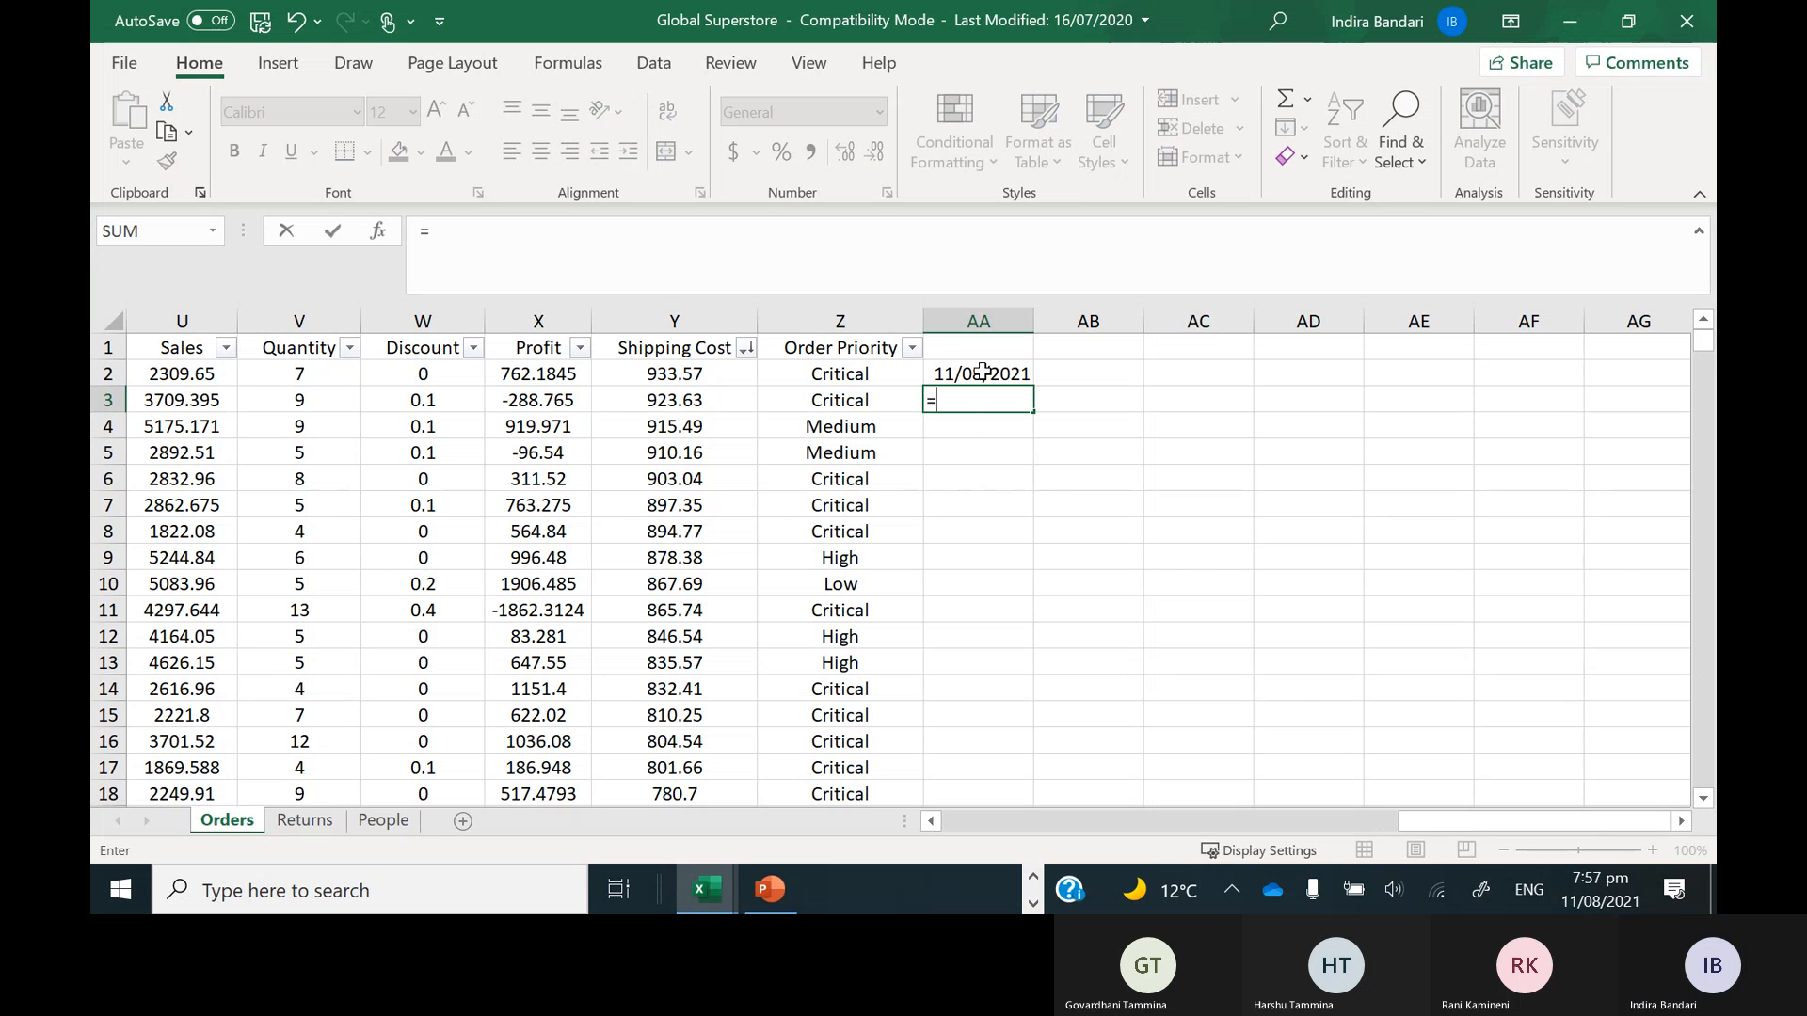
pyautogui.write('Now')
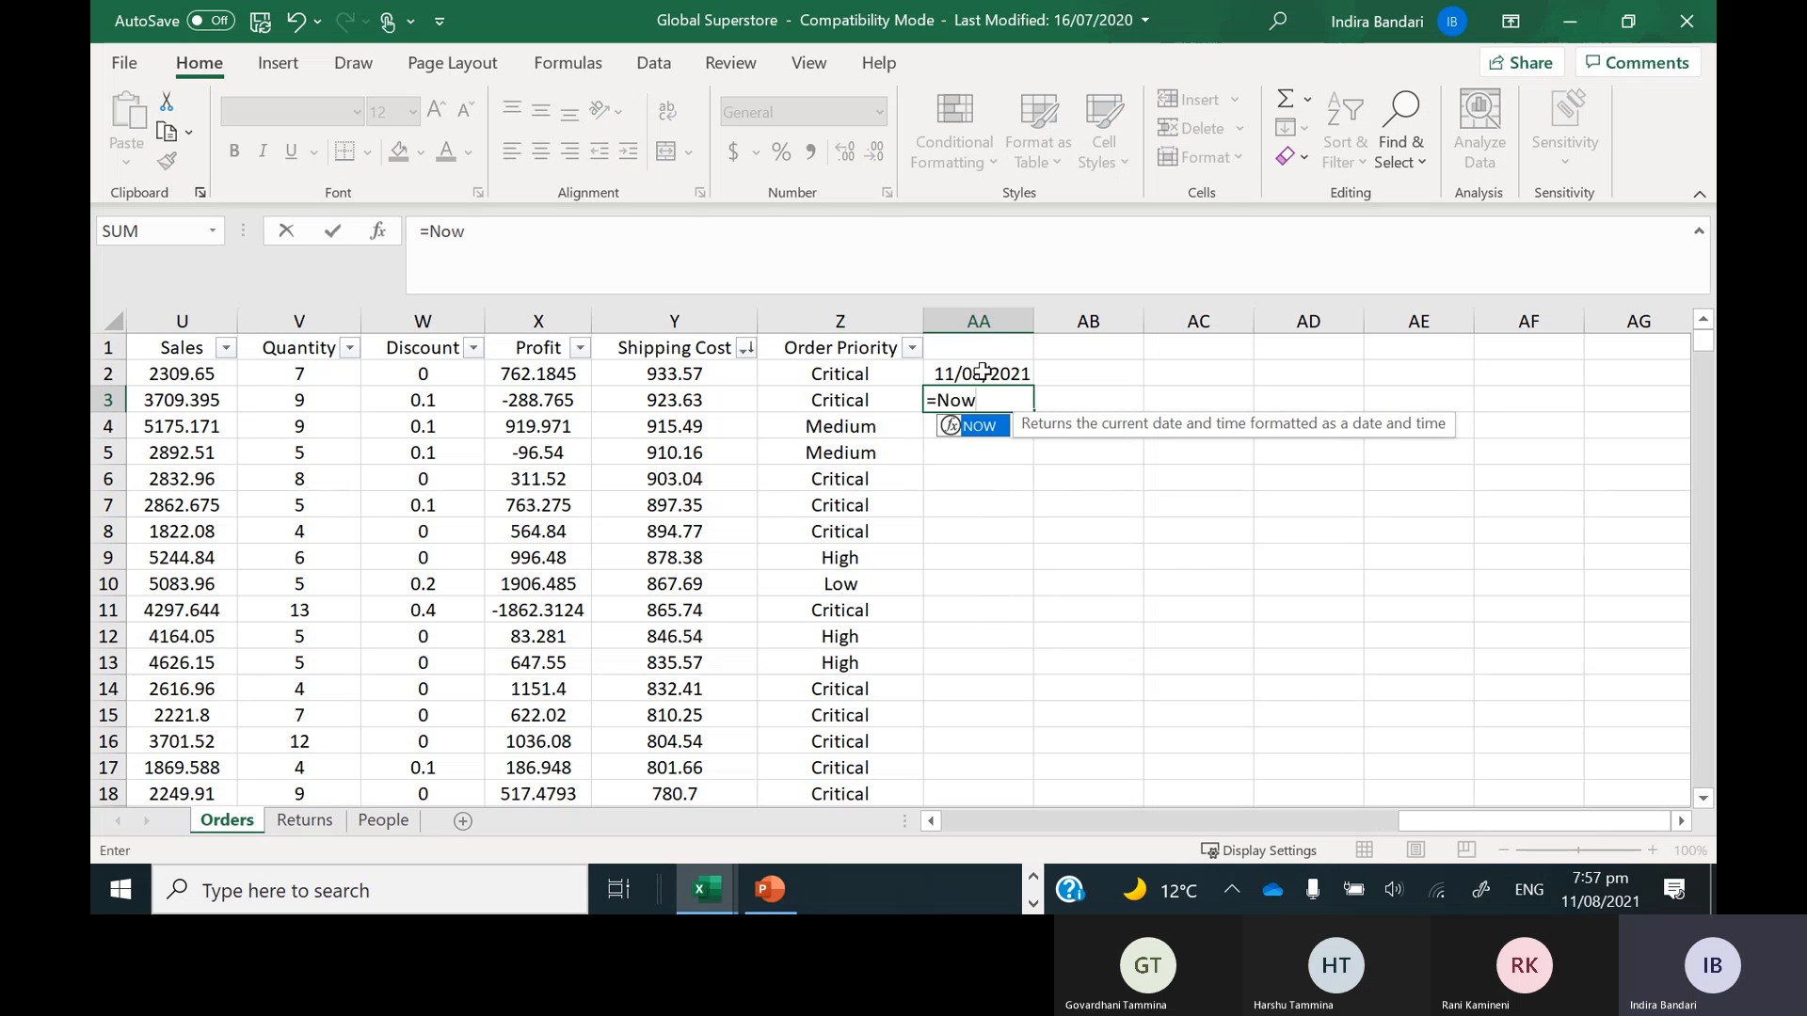
pyautogui.write('()')
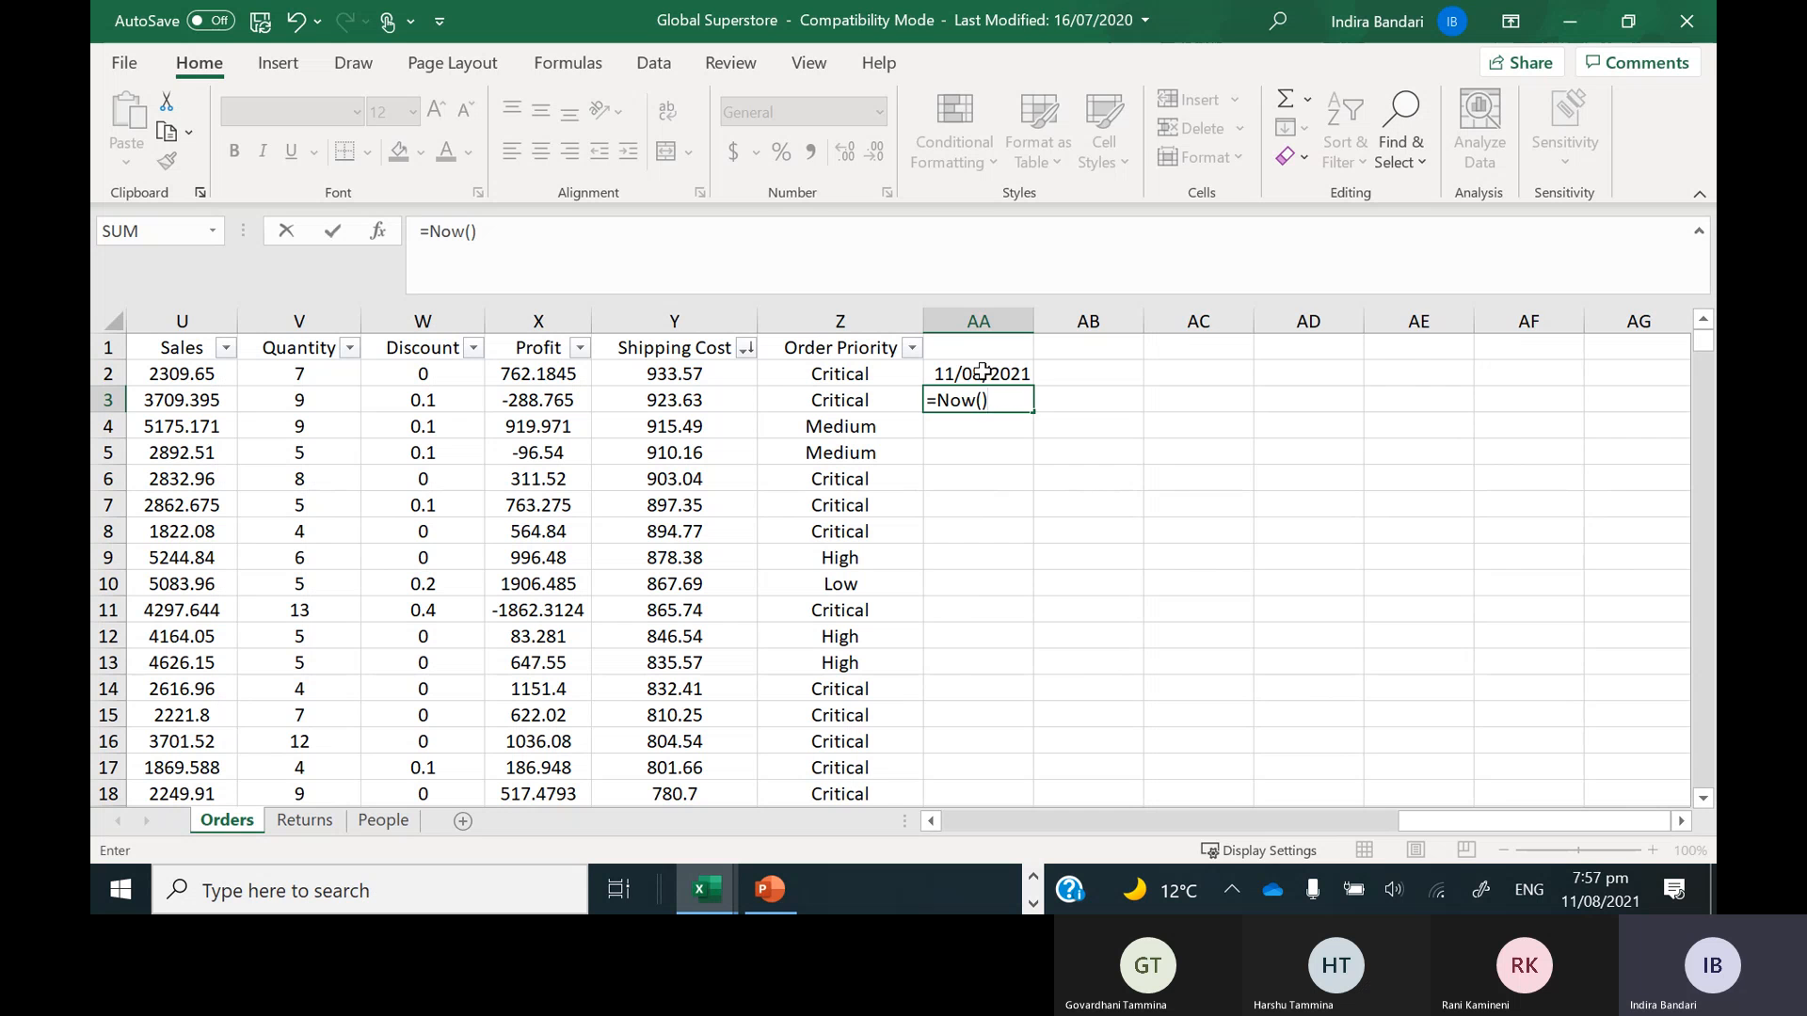
pyautogui.press('Return')
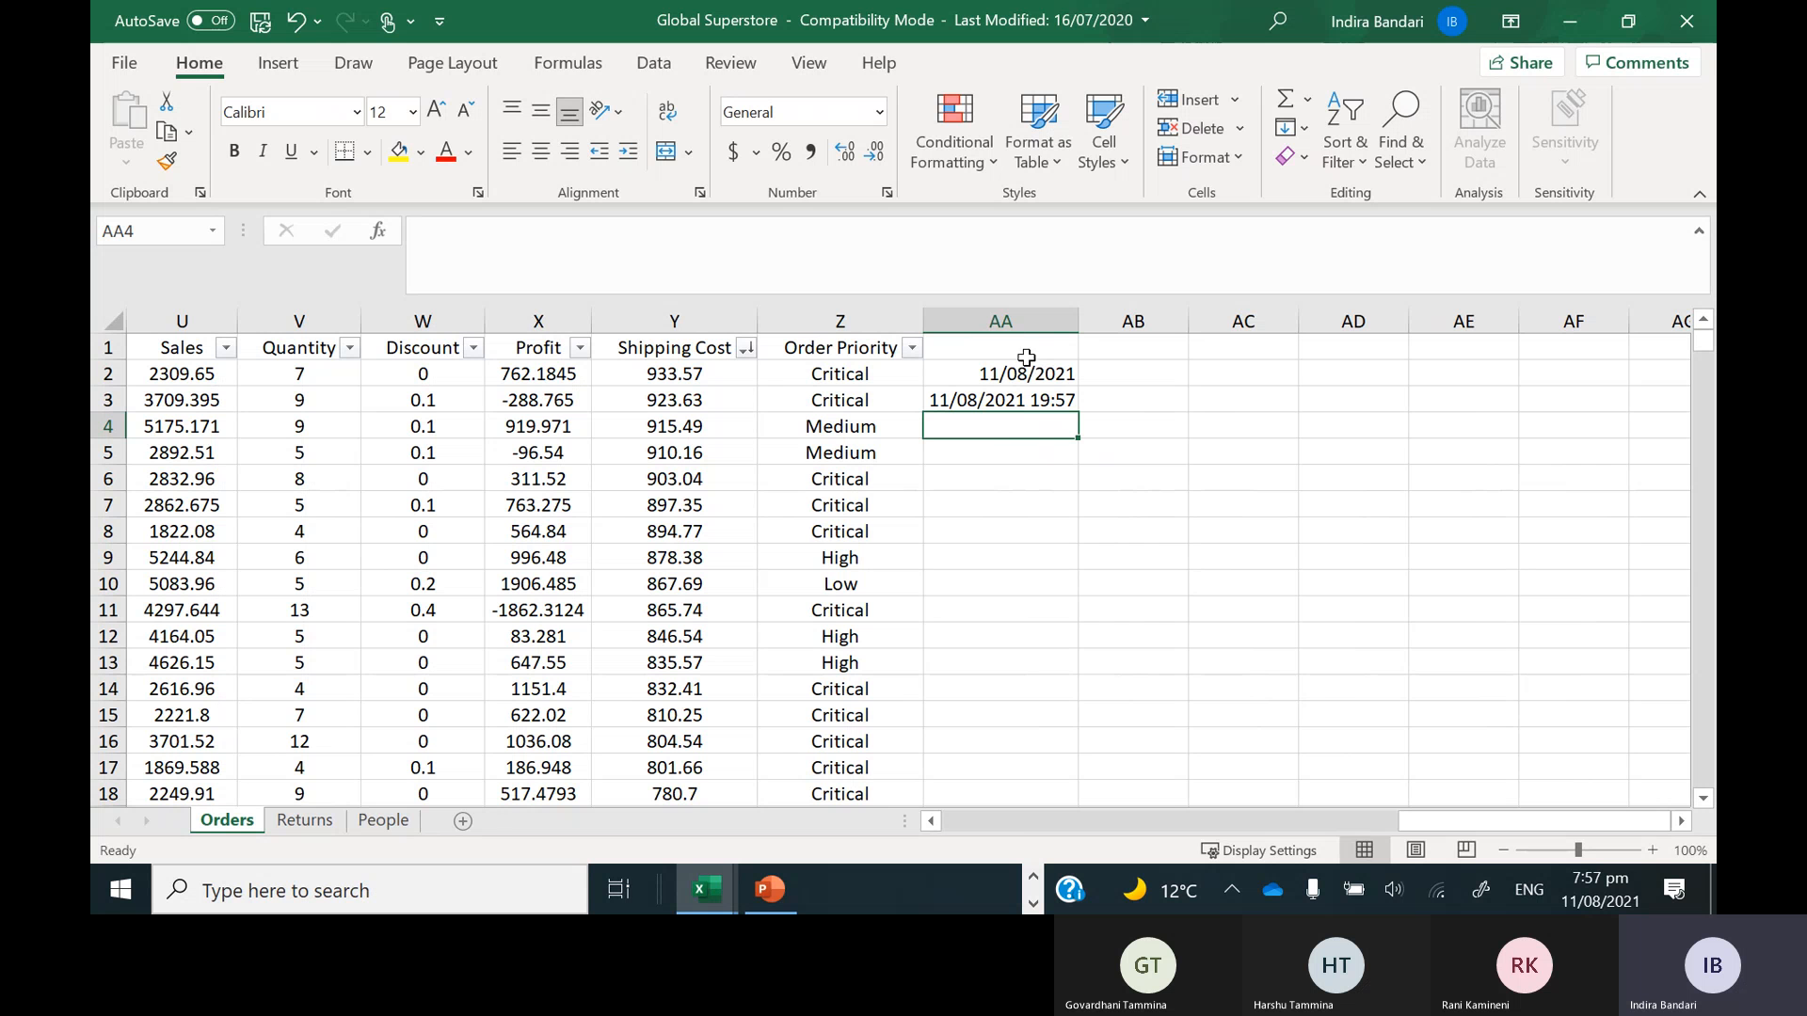
# Insert an empty column between the Order Date and Ship Date columns of the Orders sheet
pyautogui.click(1016, 819)
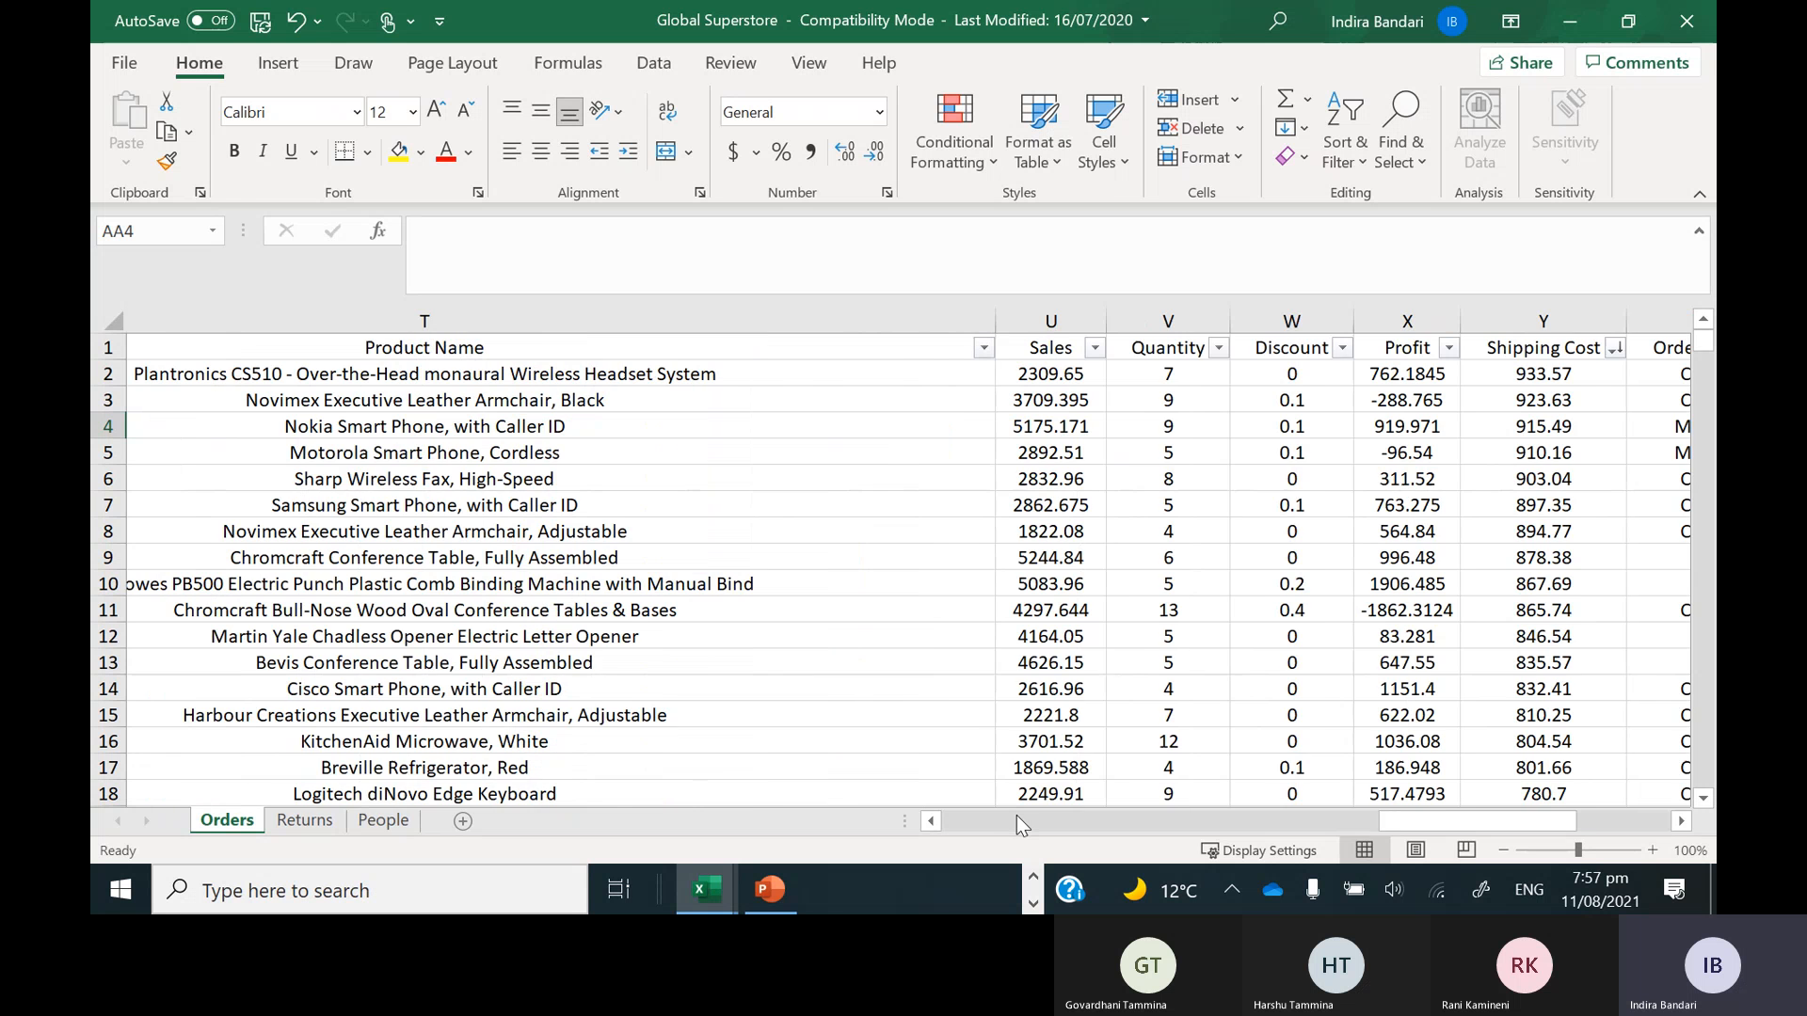
pyautogui.click(1017, 819)
pyautogui.click(986, 823)
pyautogui.click(986, 822)
pyautogui.click(986, 823)
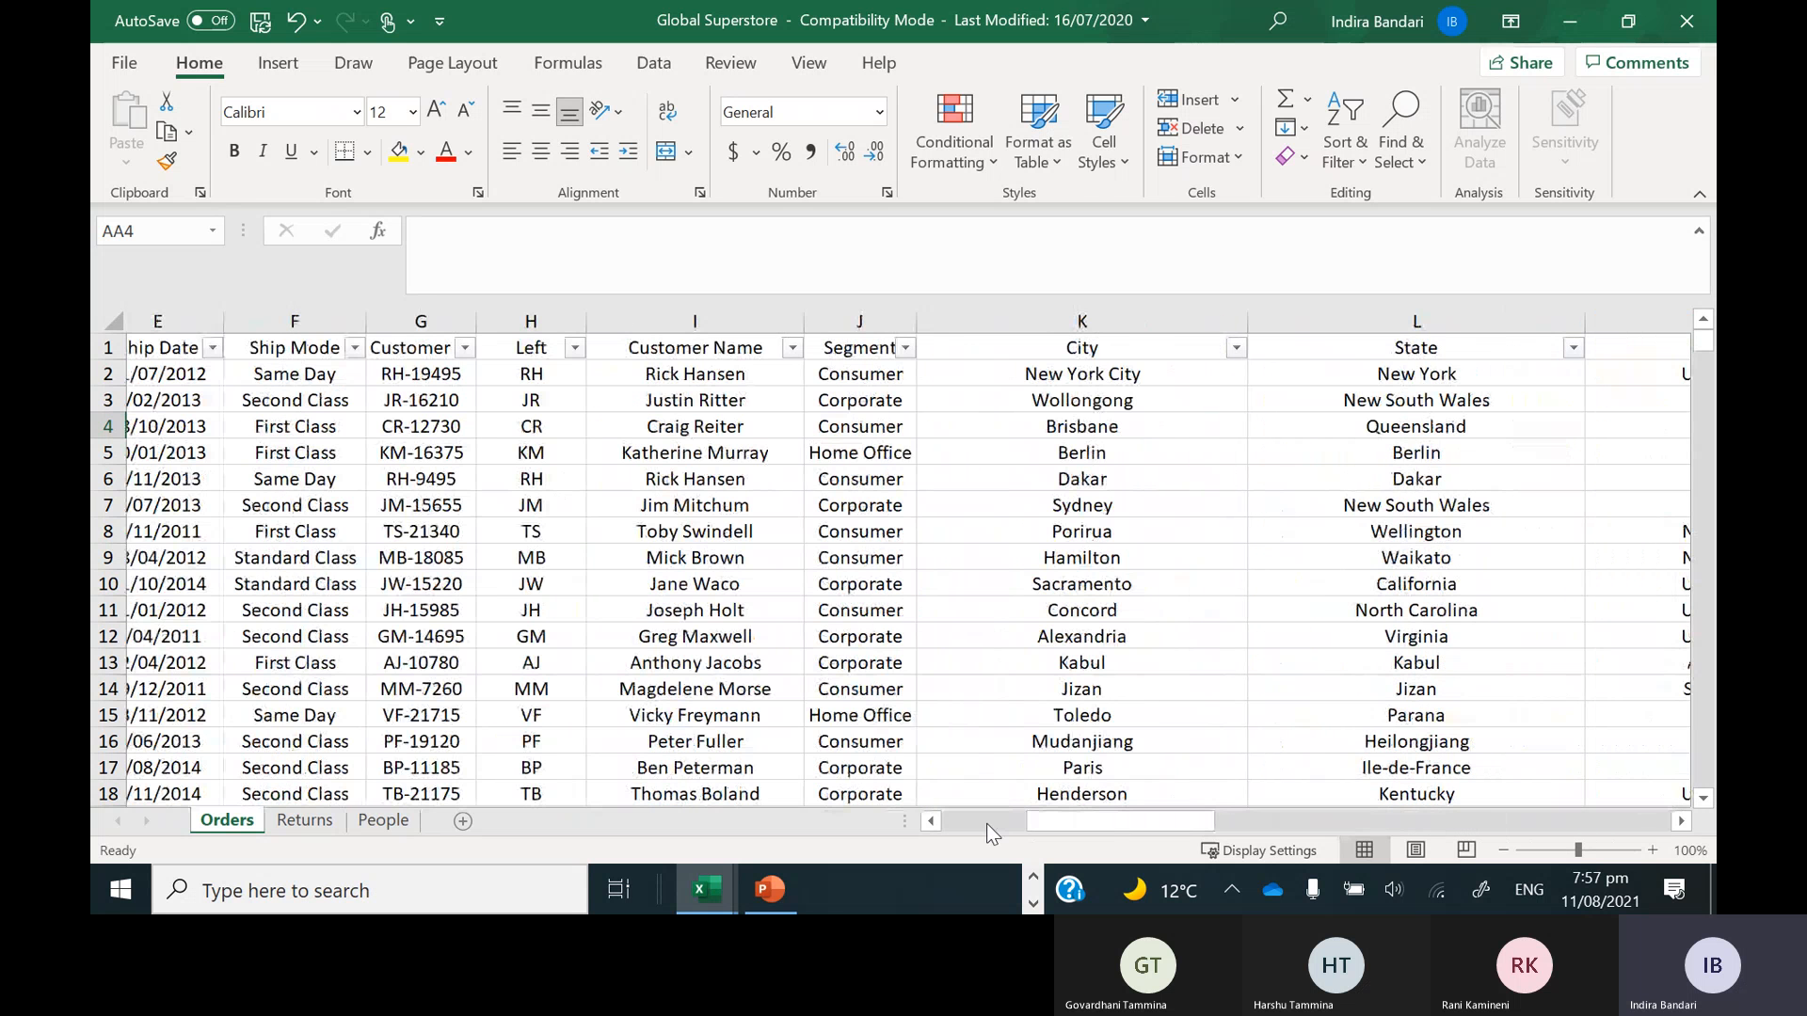
pyautogui.click(987, 823)
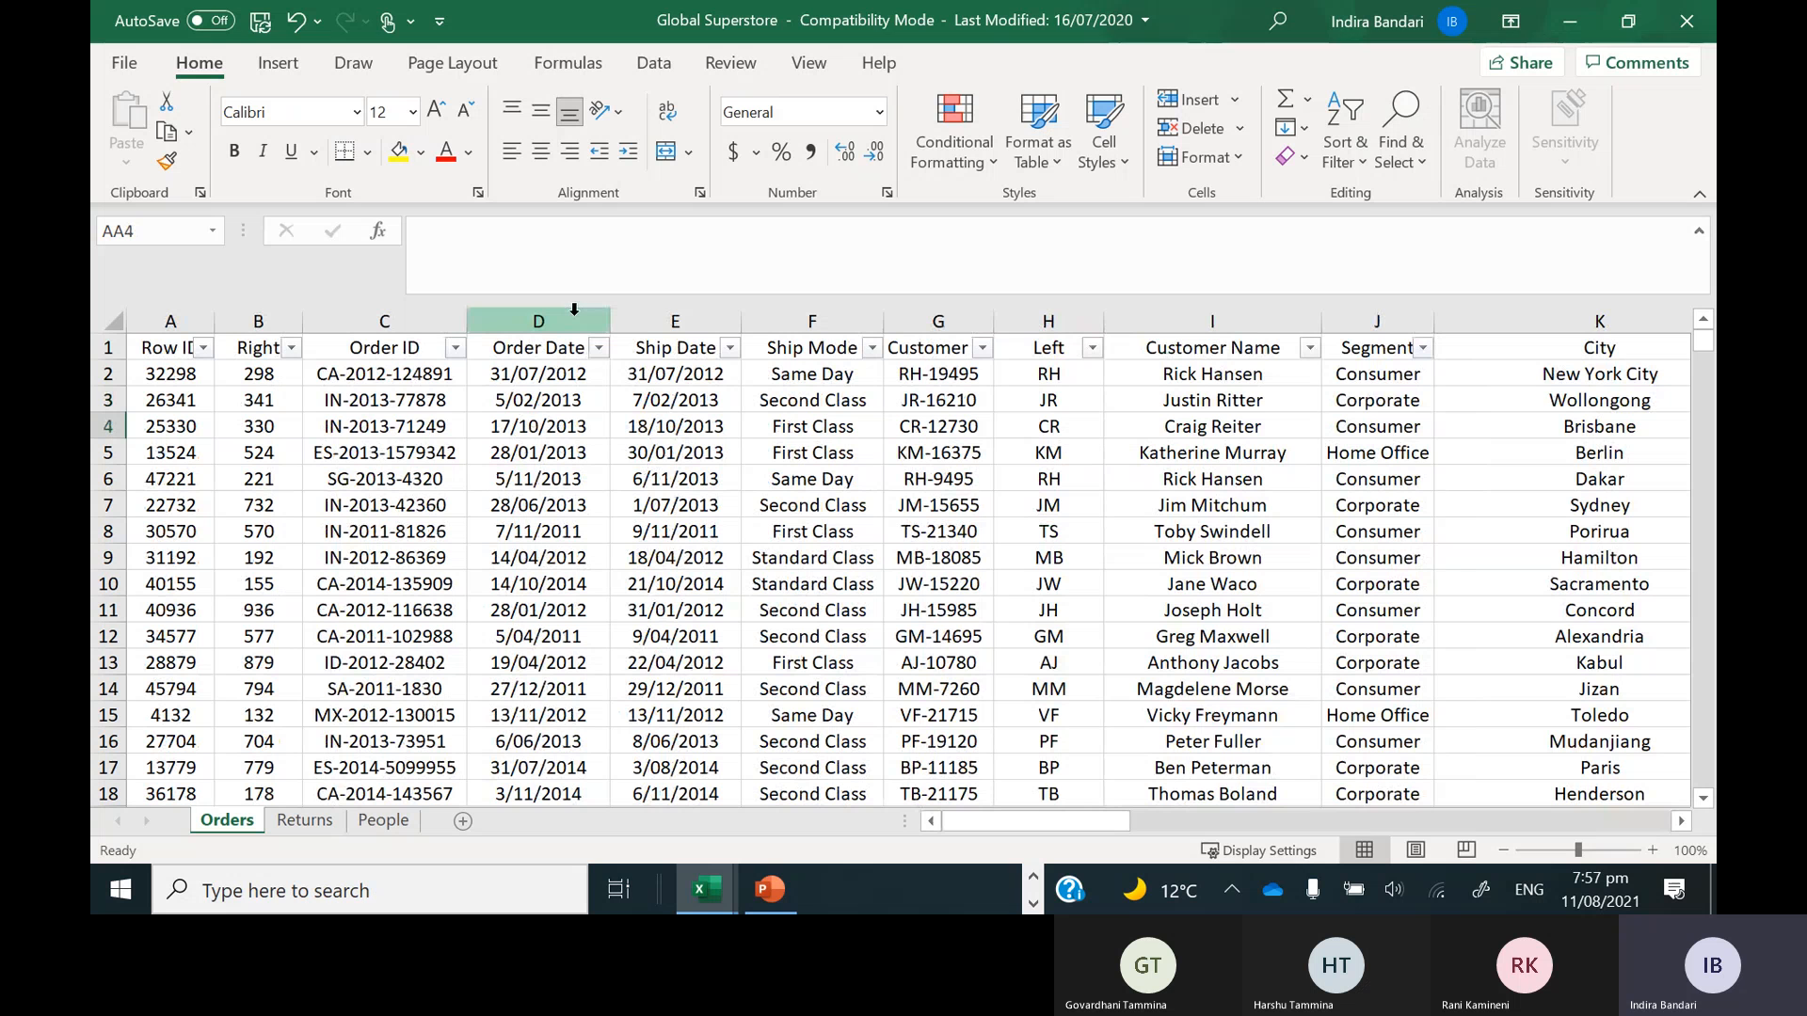
pyautogui.rightClick(649, 316)
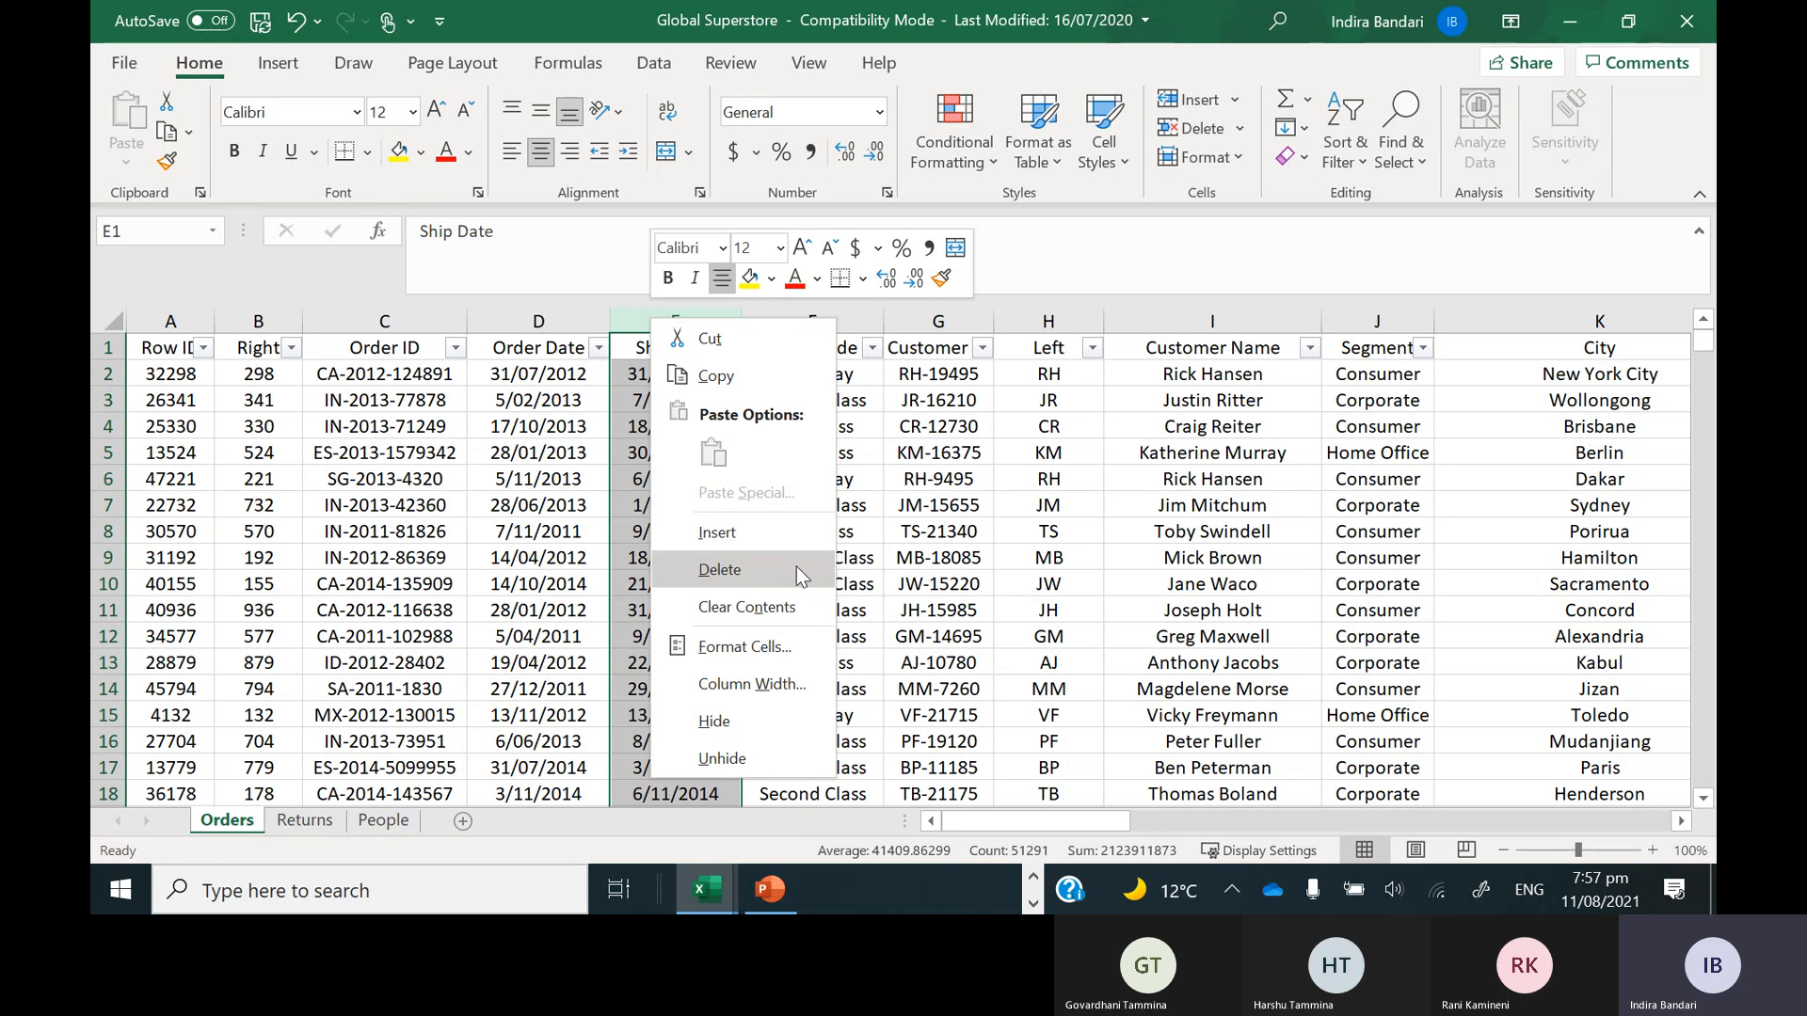
pyautogui.click(770, 532)
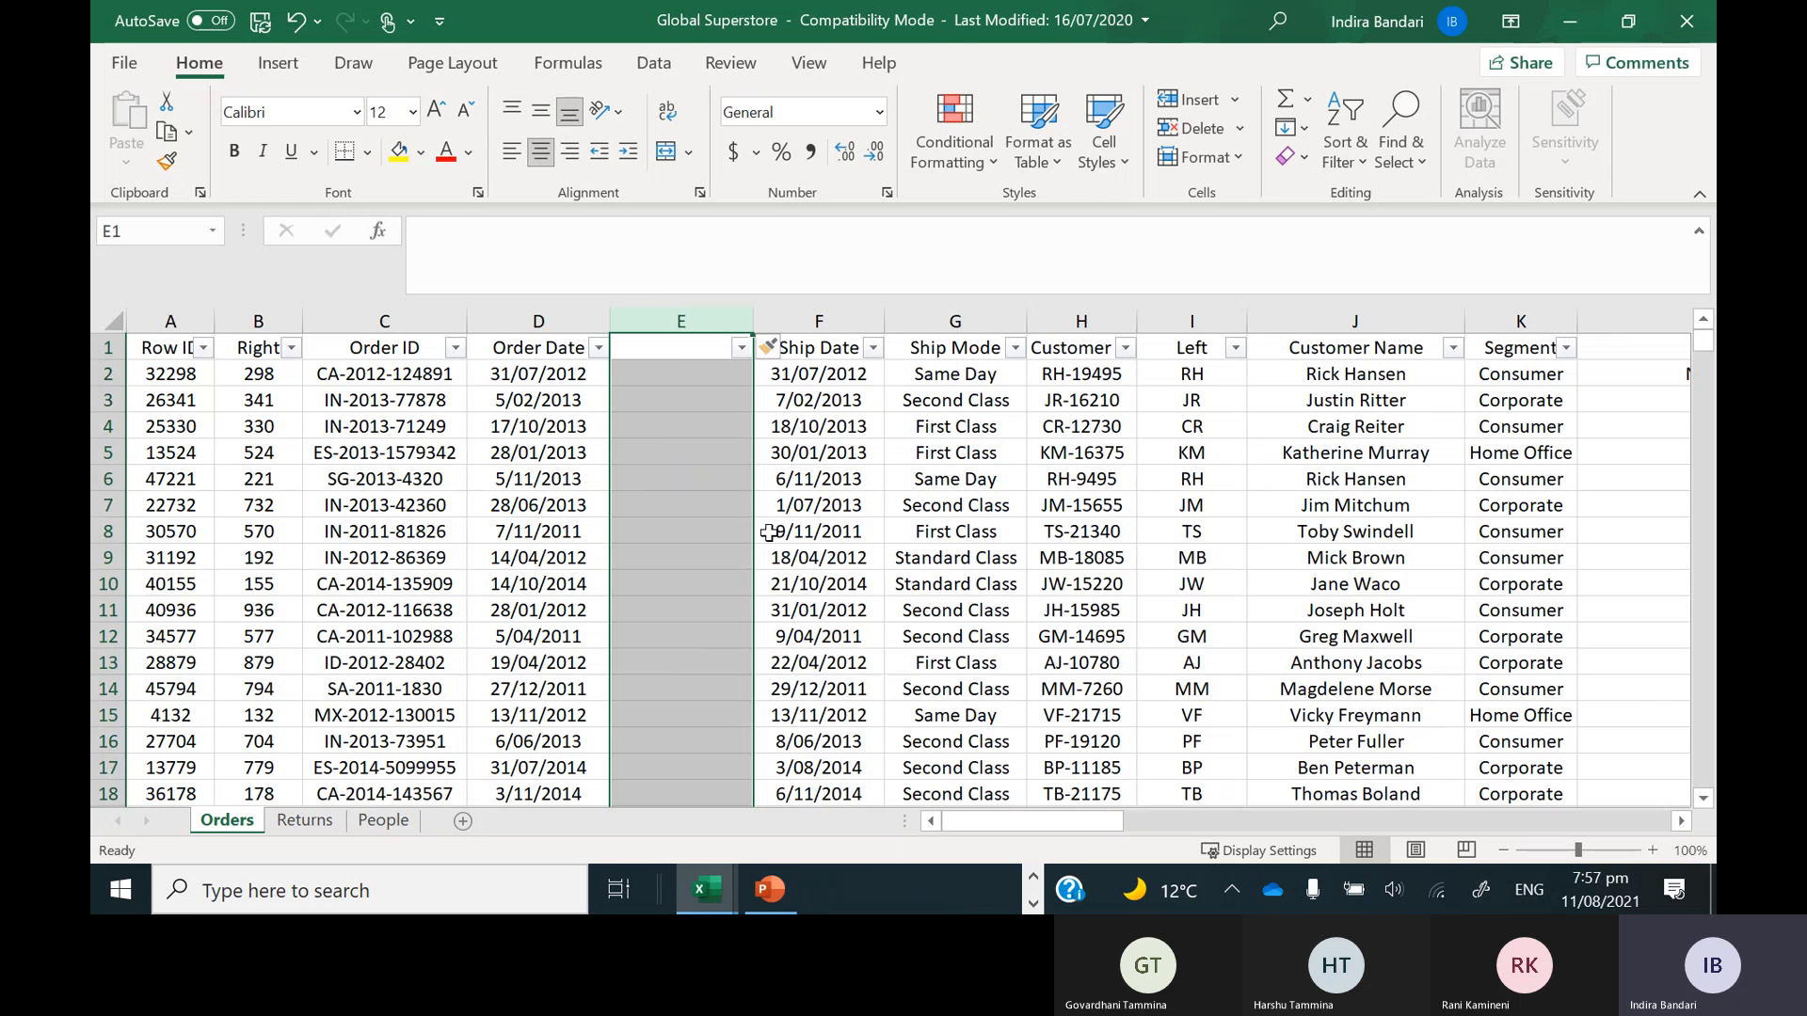
# Enter a header starting with Order in E1, at the top of the empty column after Order Date
pyautogui.click(666, 348)
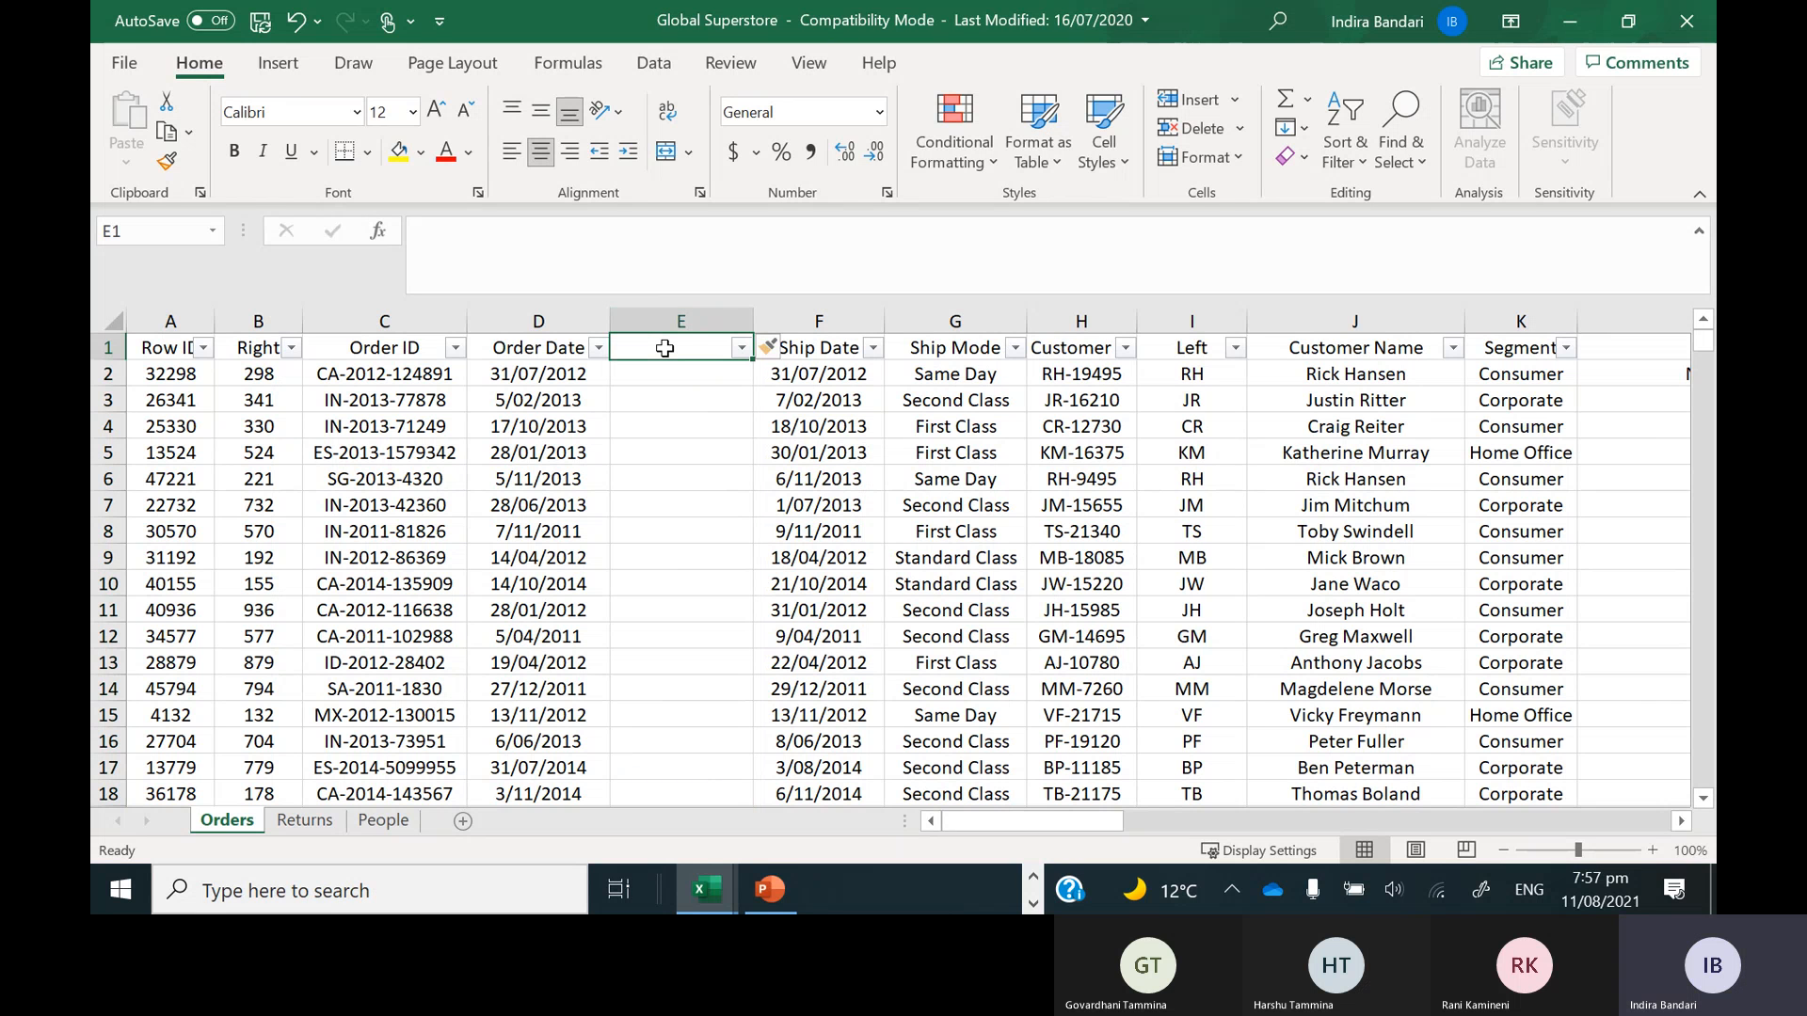
pyautogui.write('Order ')
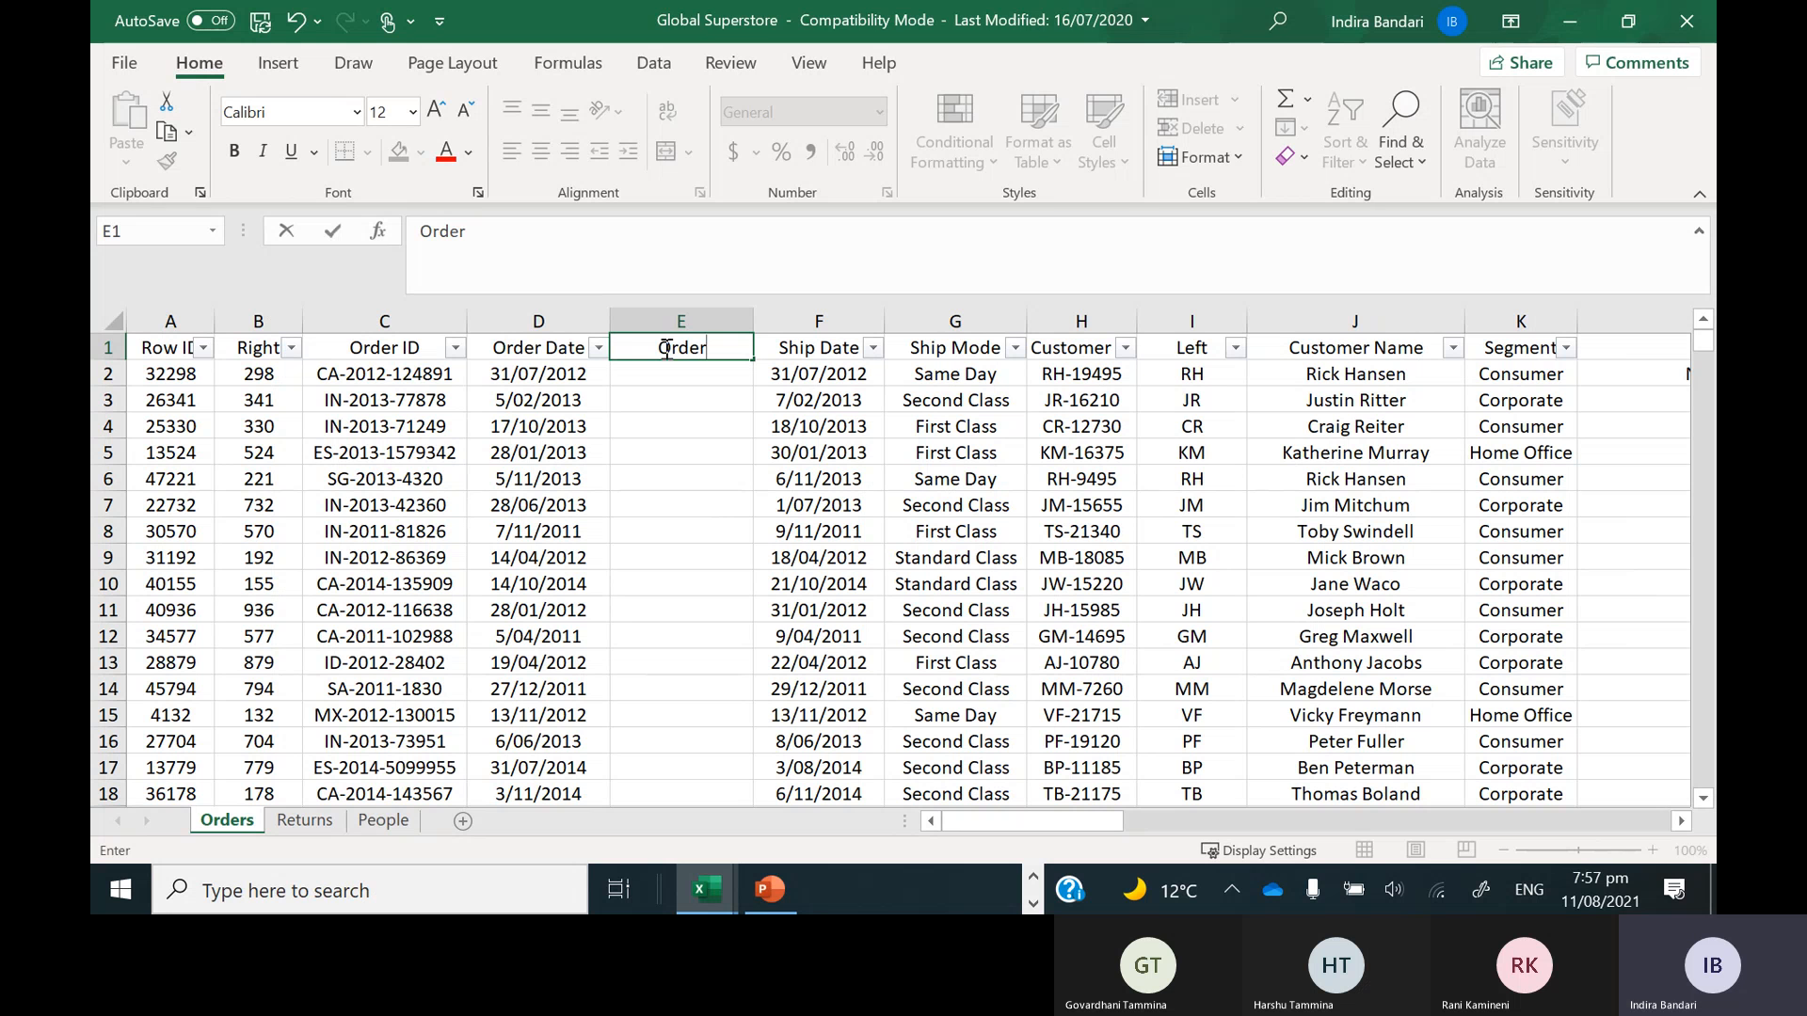
# Complete the column E header as Order Year and extract the order date's year in E2 with =YEAR(D2)
pyautogui.write('Year')
pyautogui.press('Return')
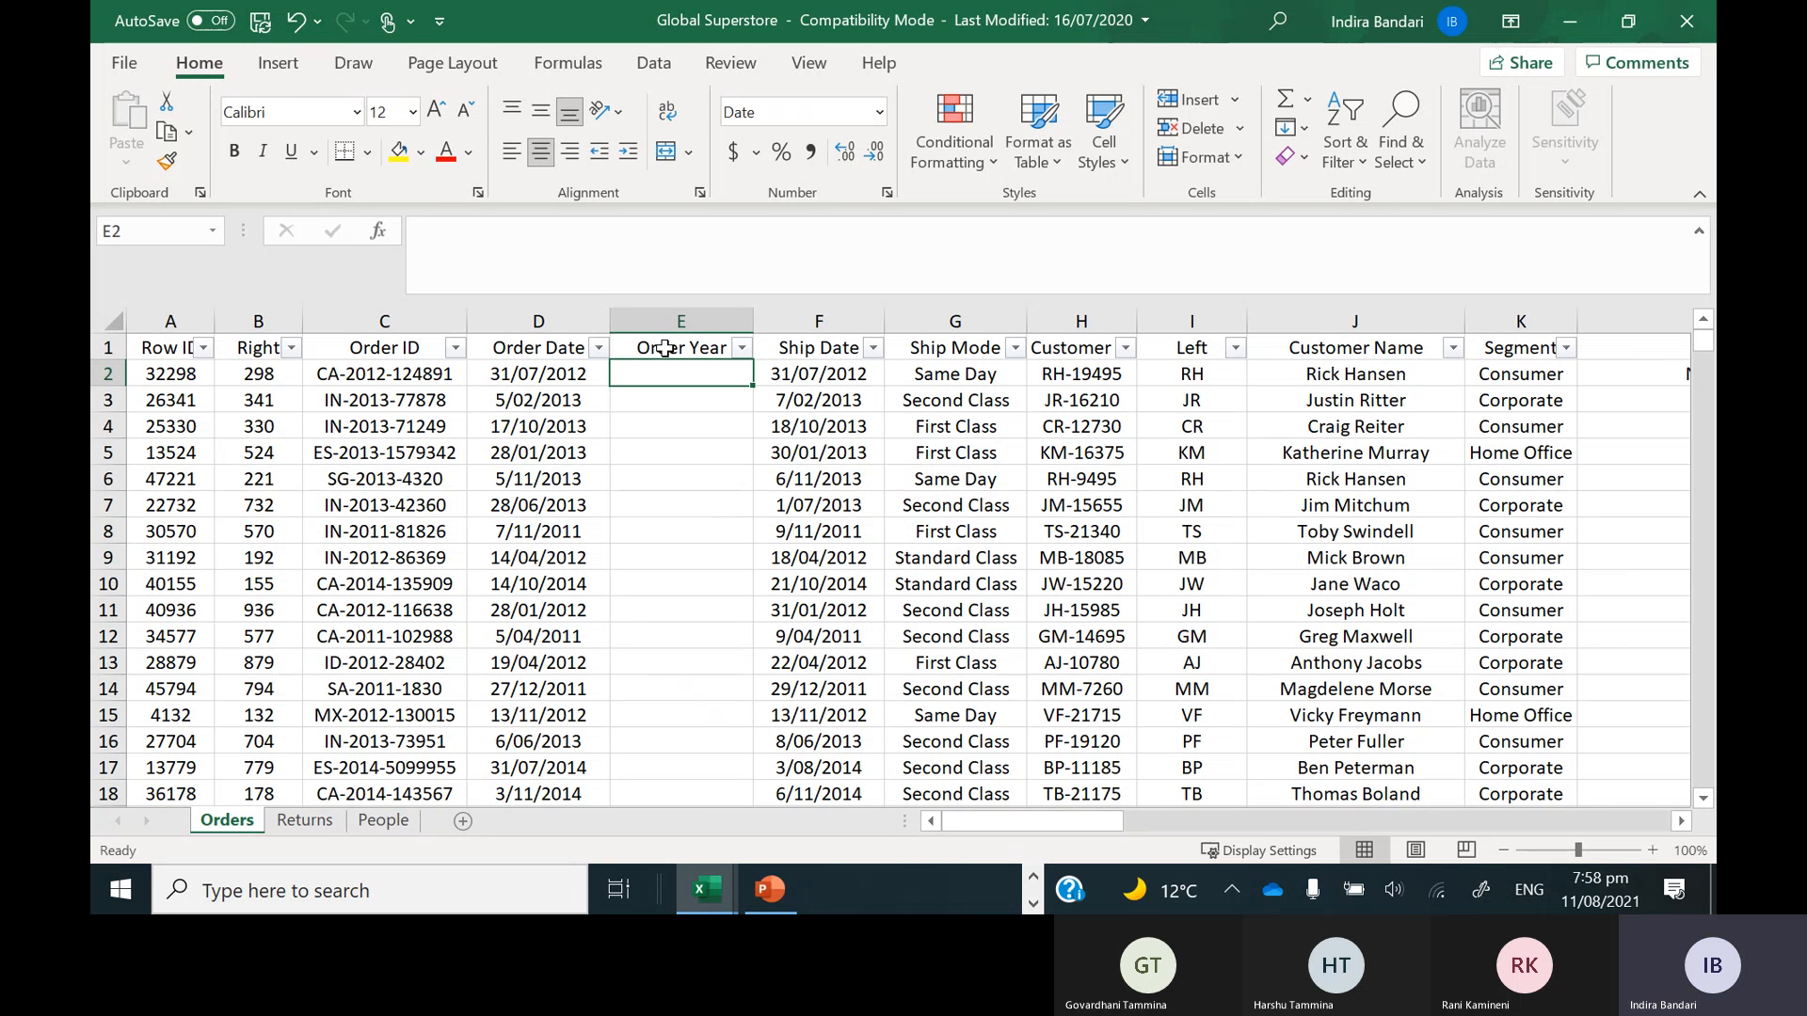
pyautogui.click(520, 376)
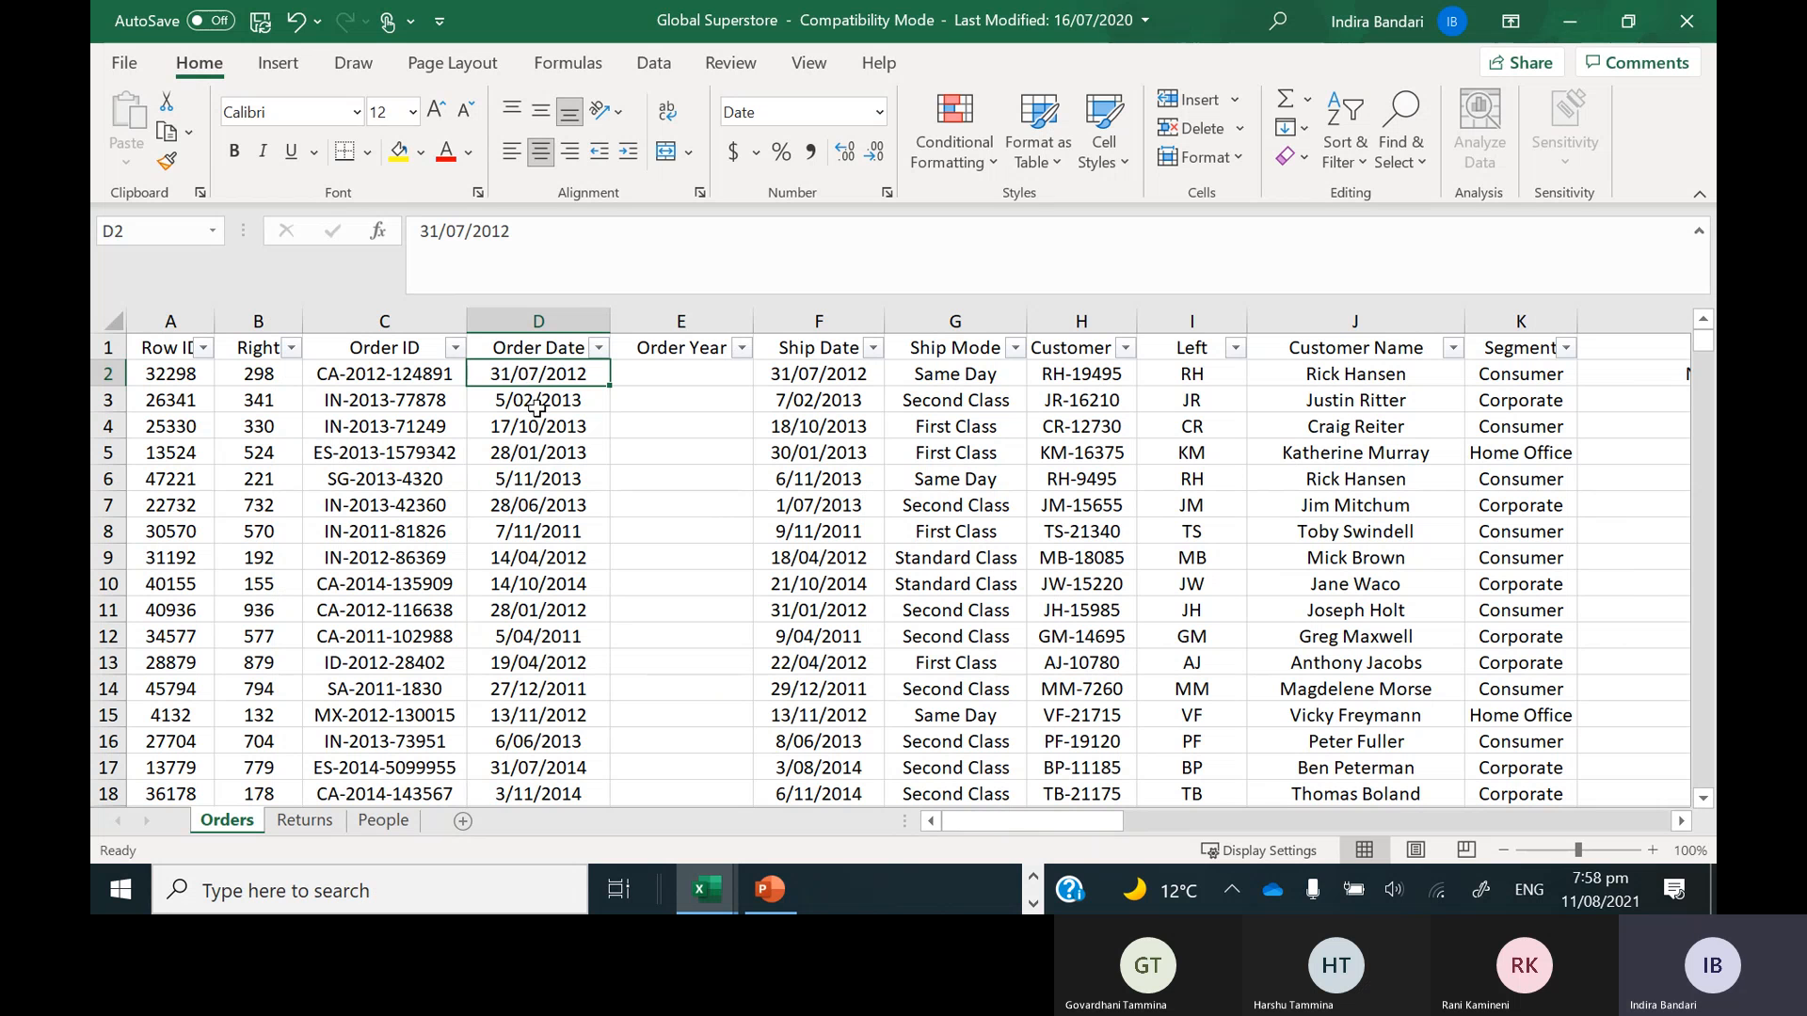
pyautogui.click(654, 374)
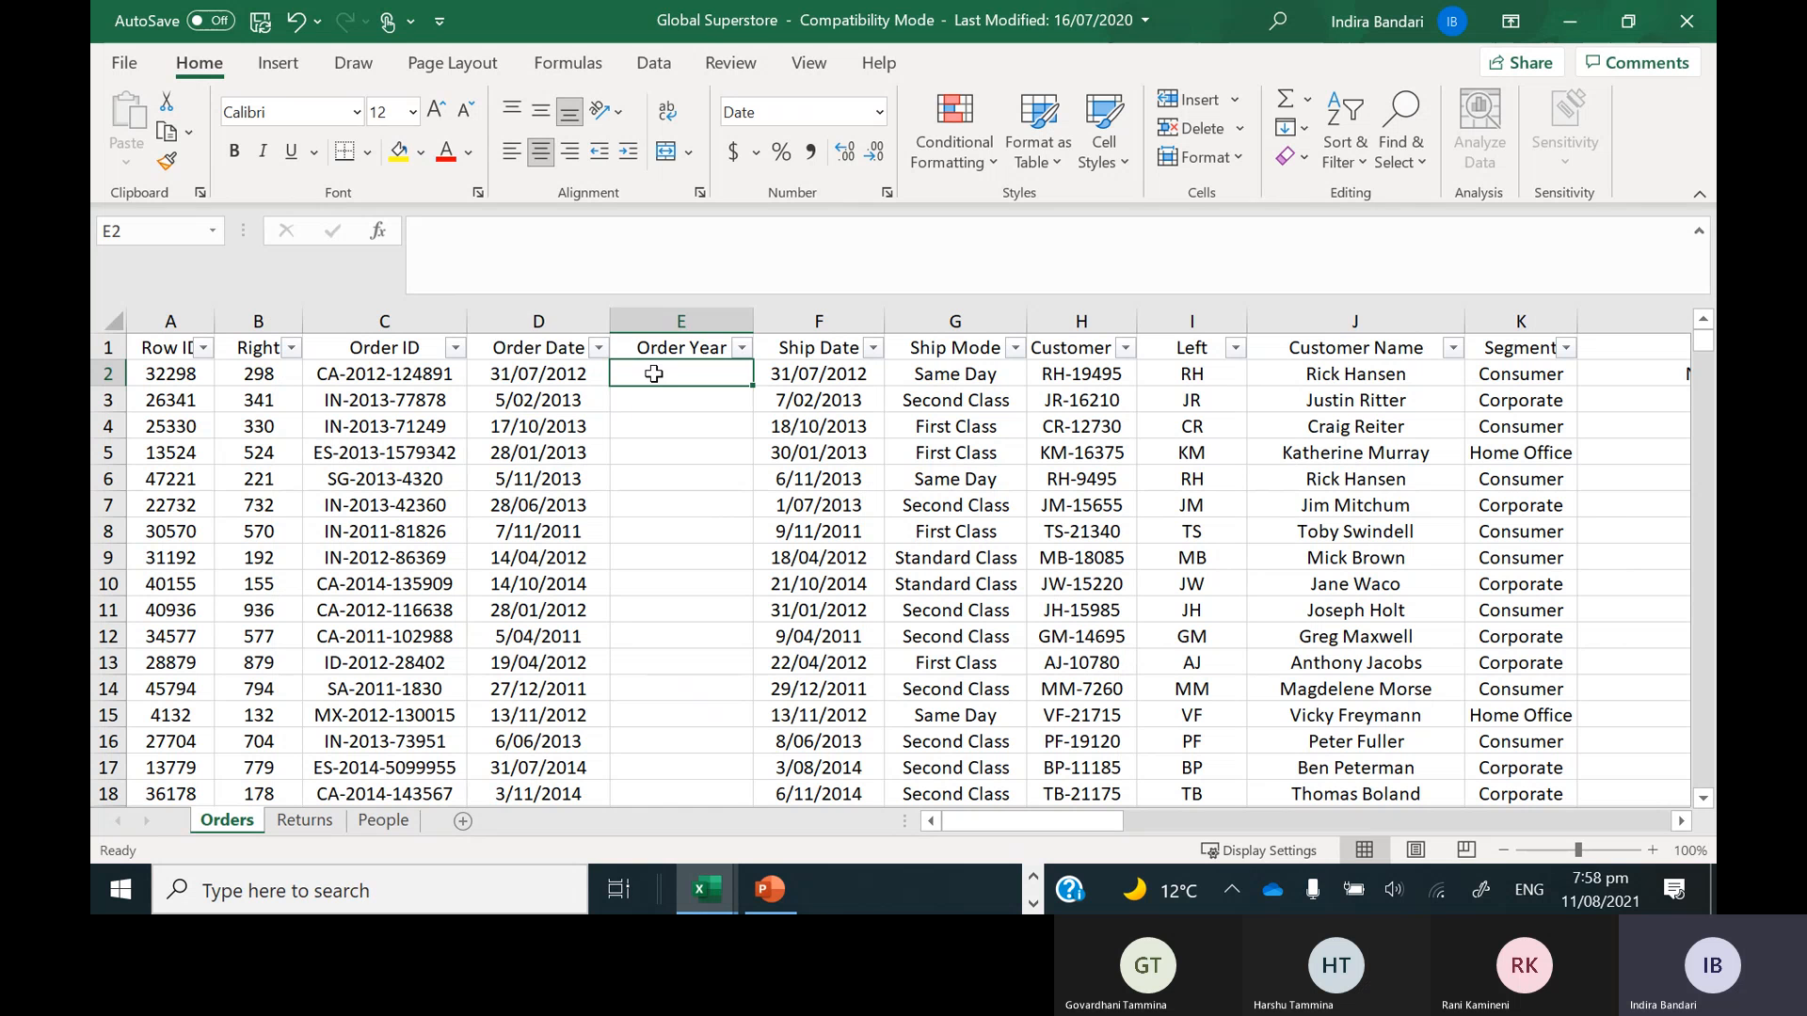
pyautogui.click(554, 375)
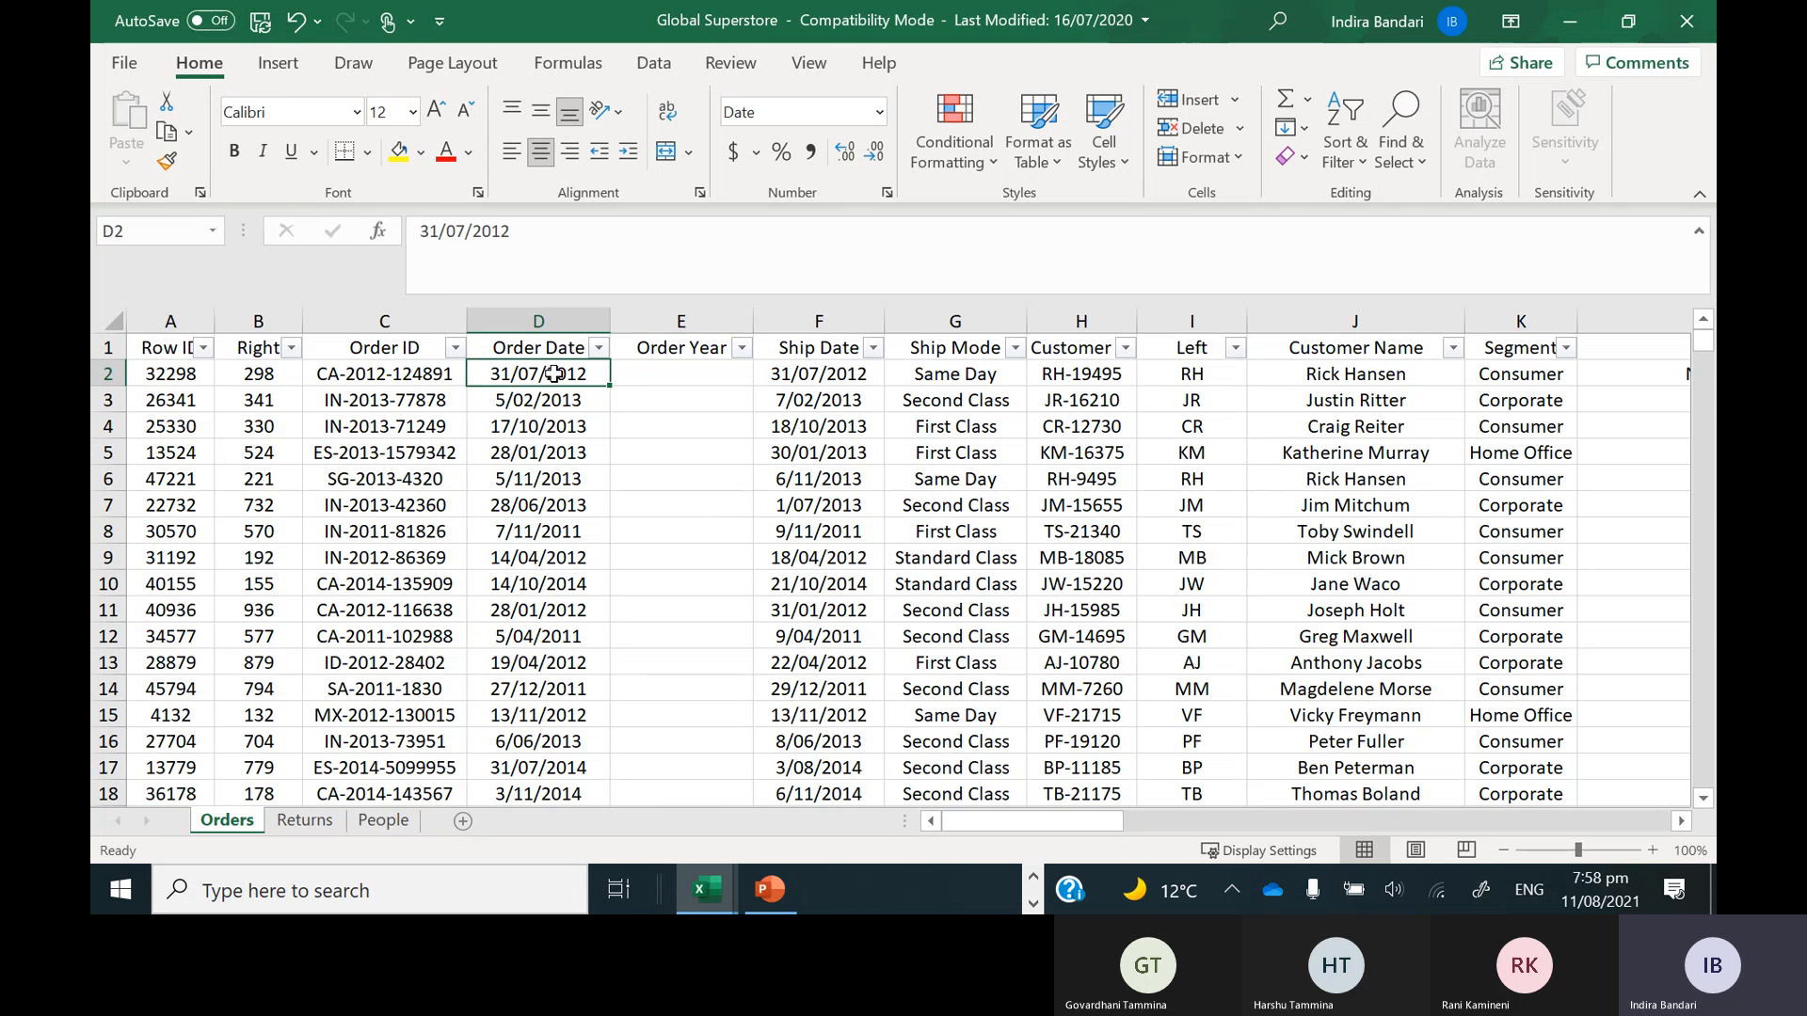
pyautogui.click(698, 374)
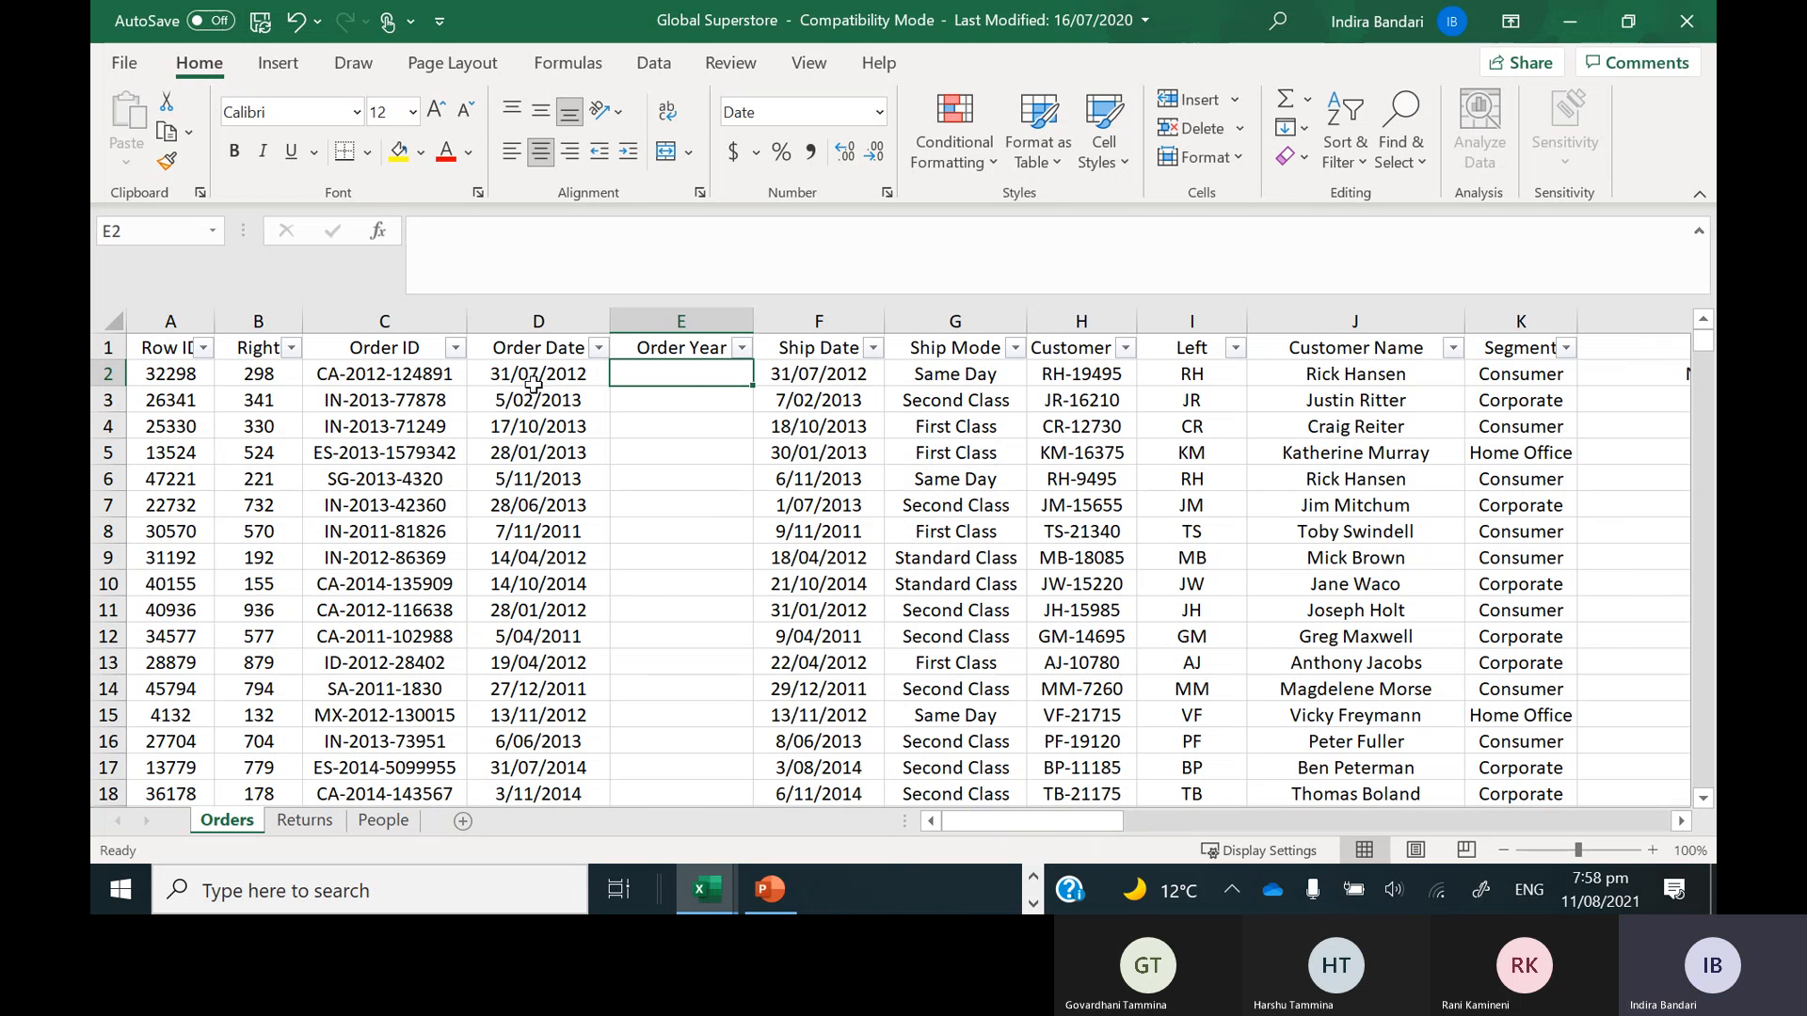
pyautogui.write('=')
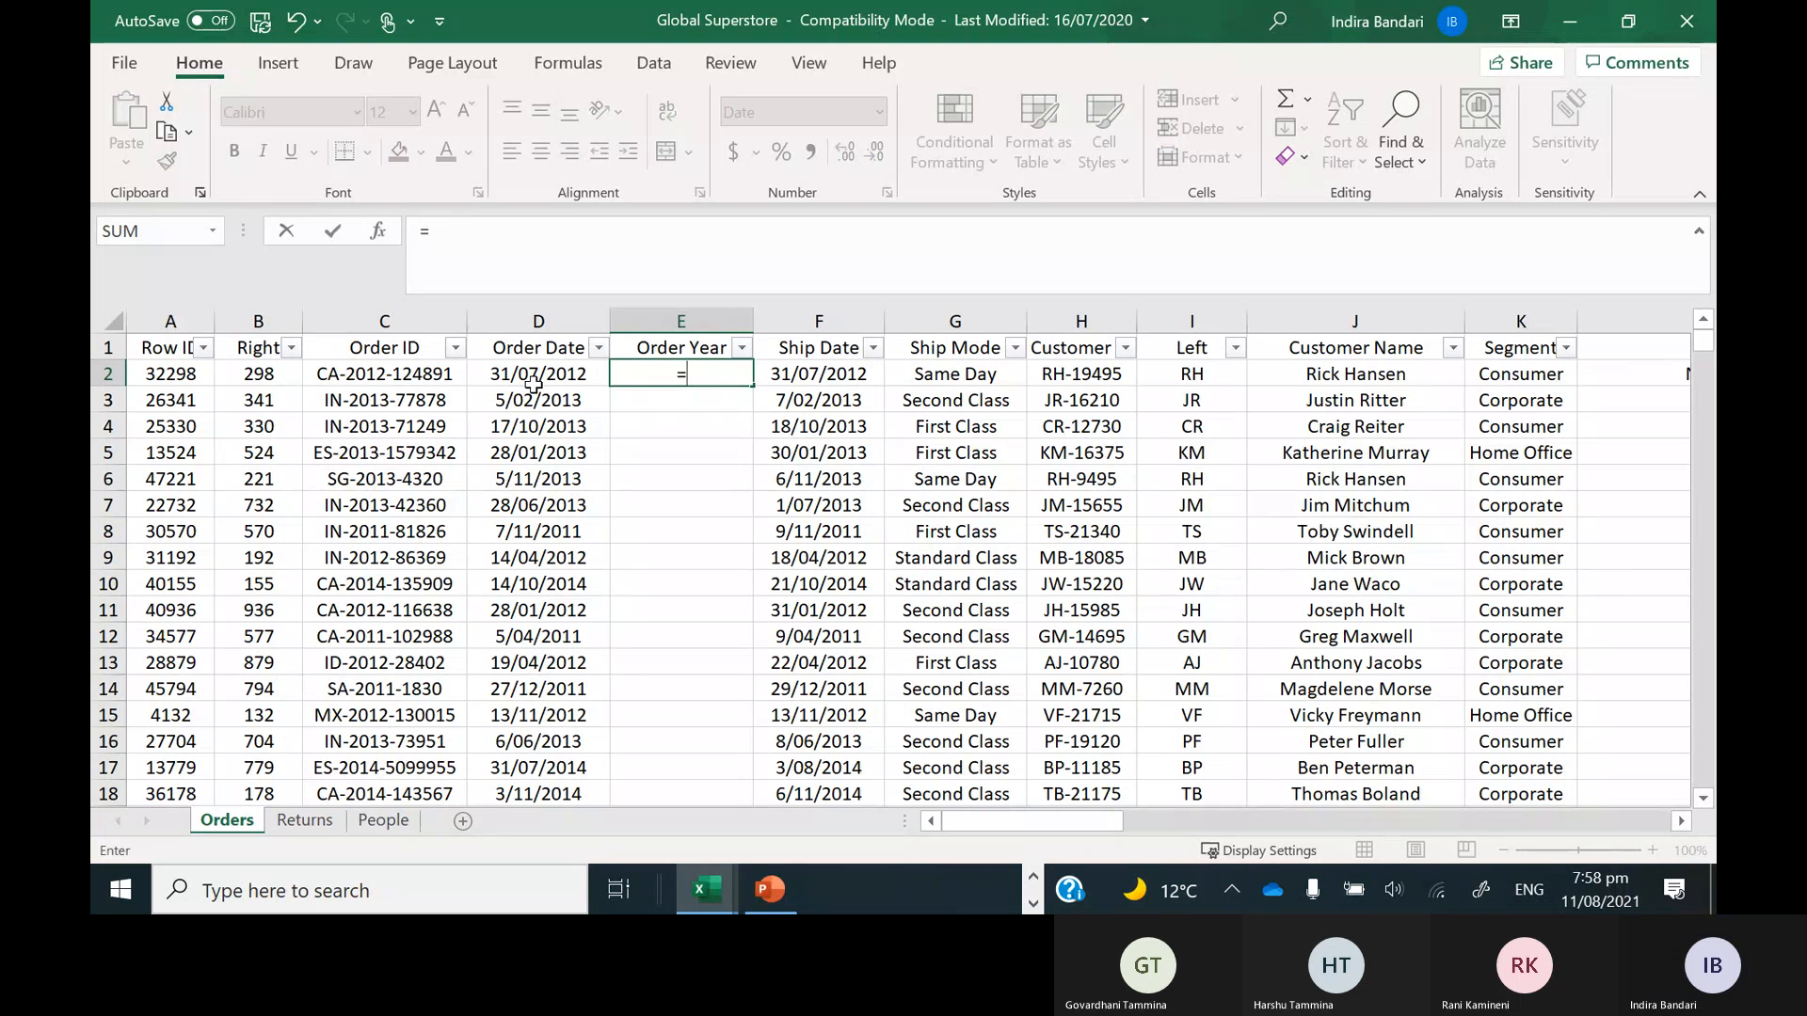
pyautogui.write('Year')
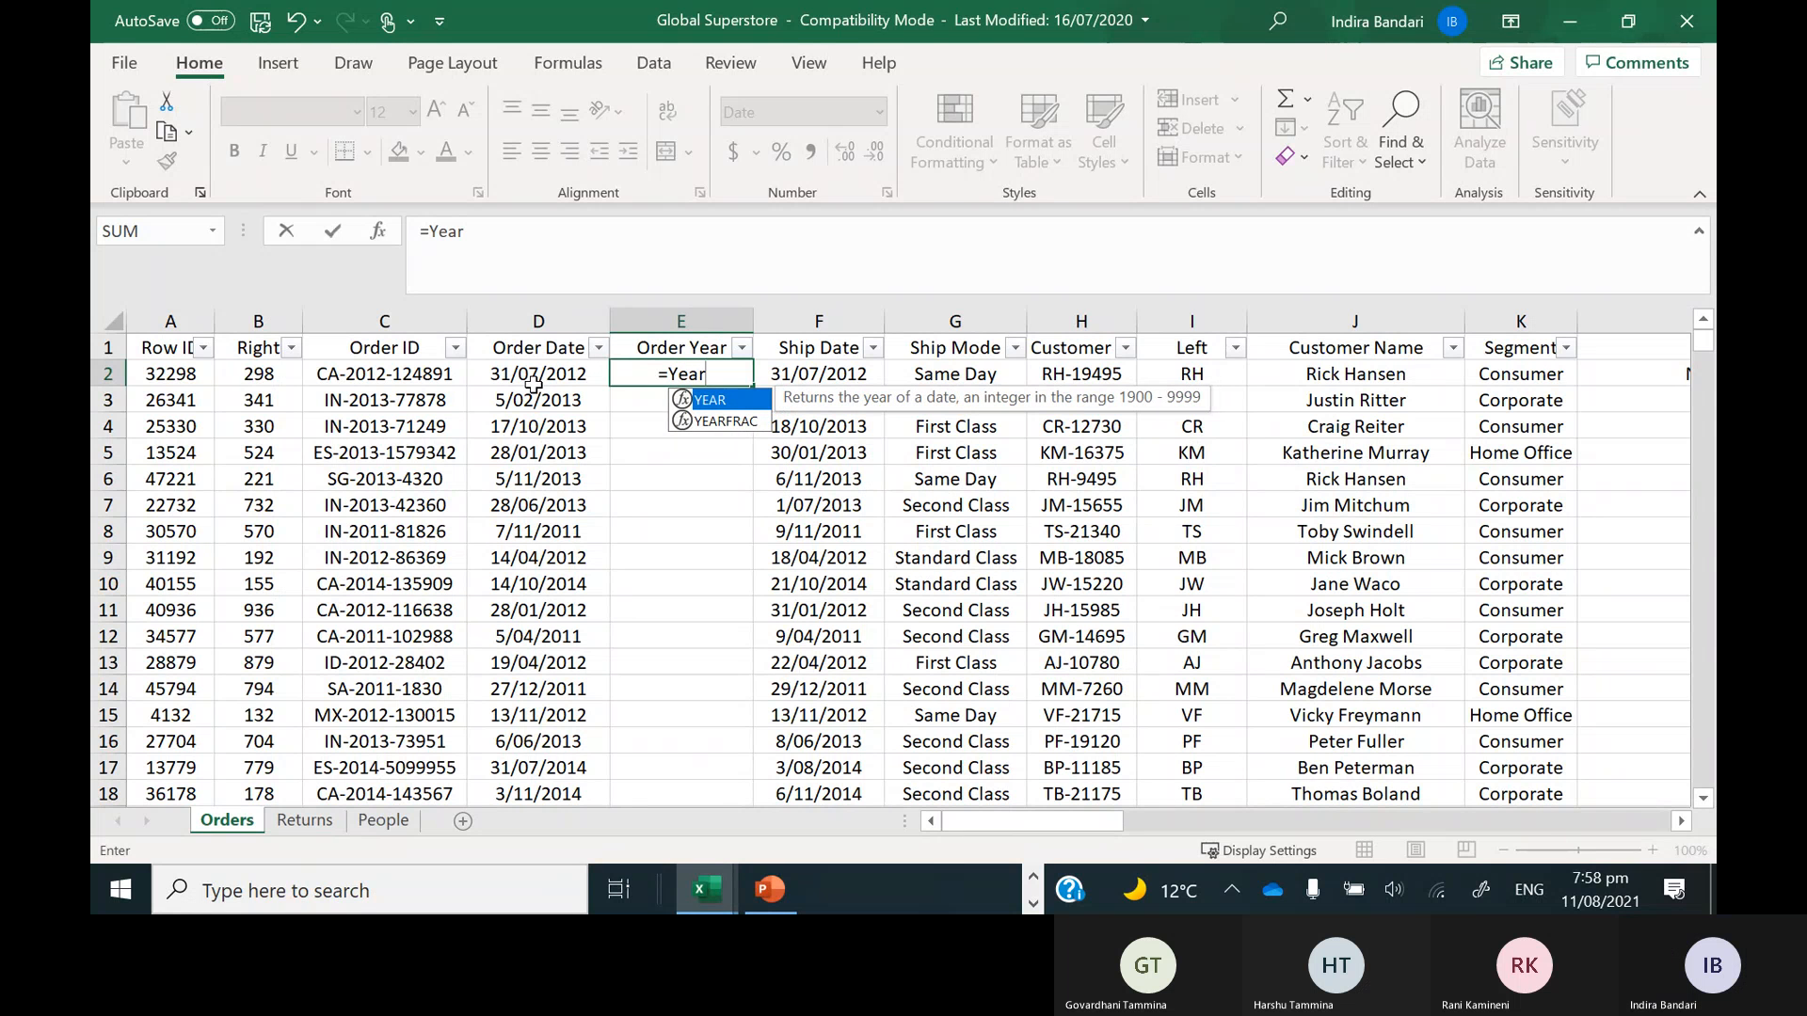
pyautogui.write('(')
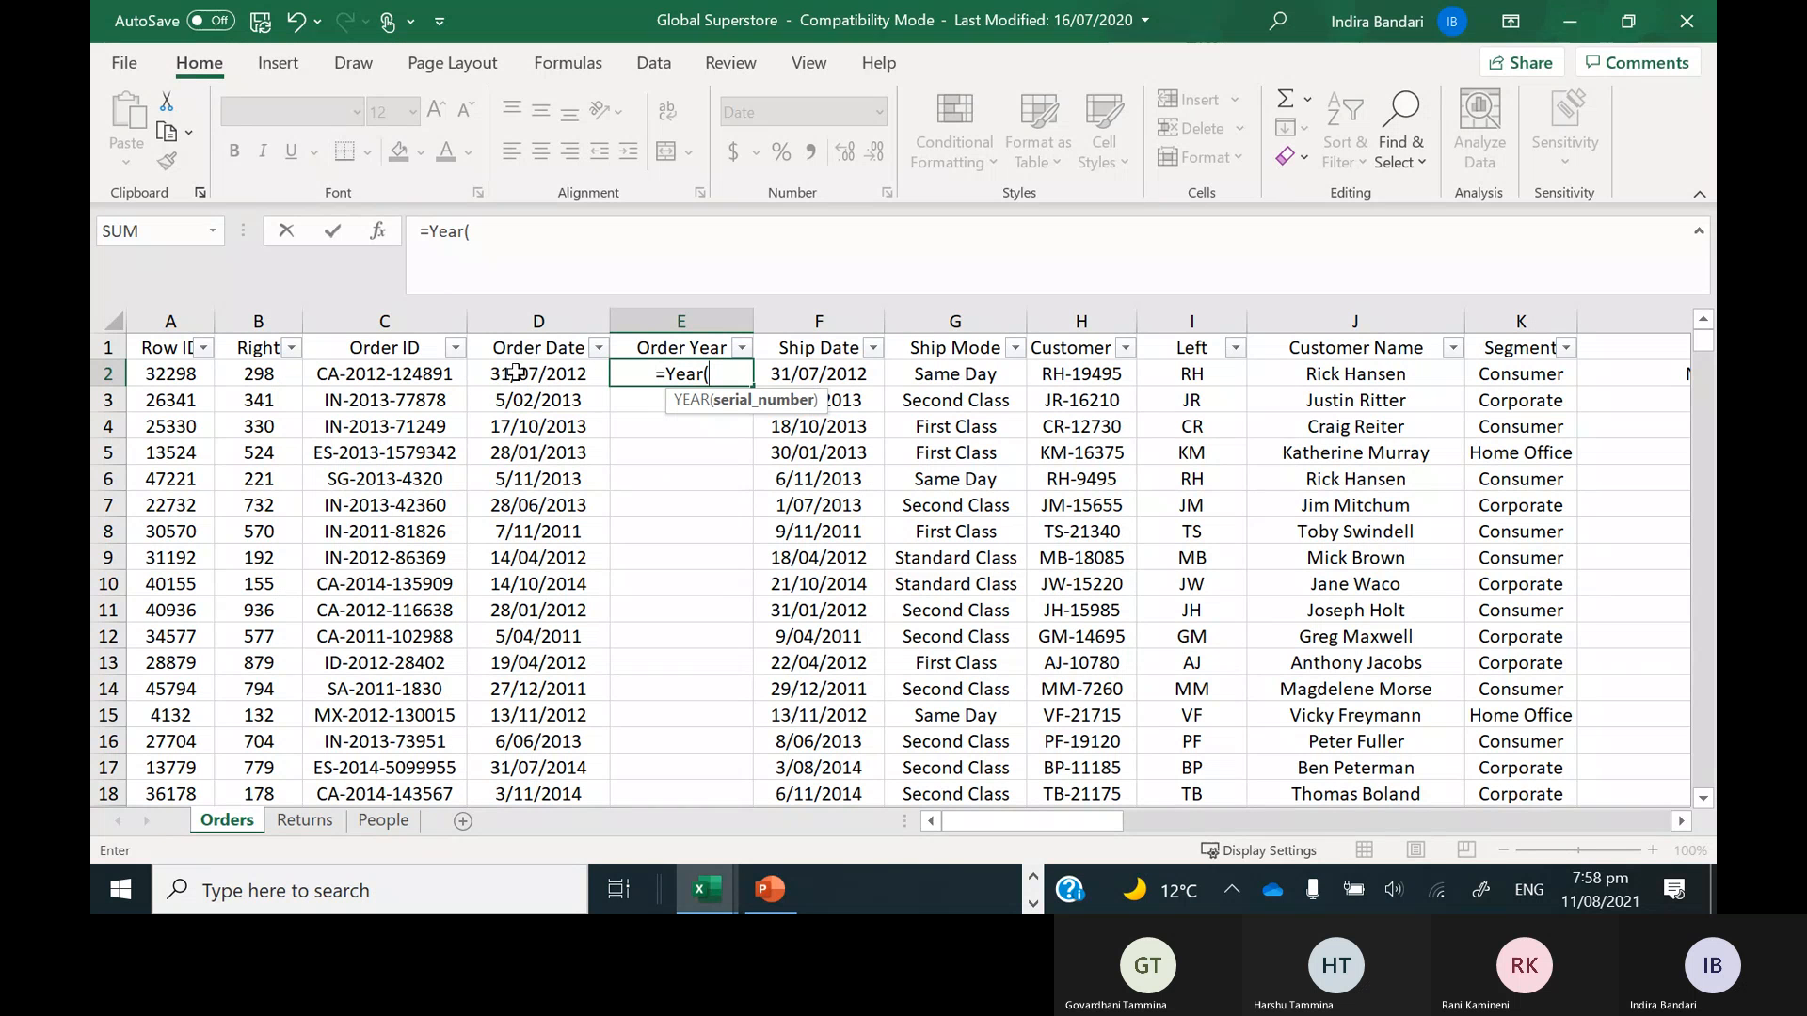
pyautogui.click(516, 371)
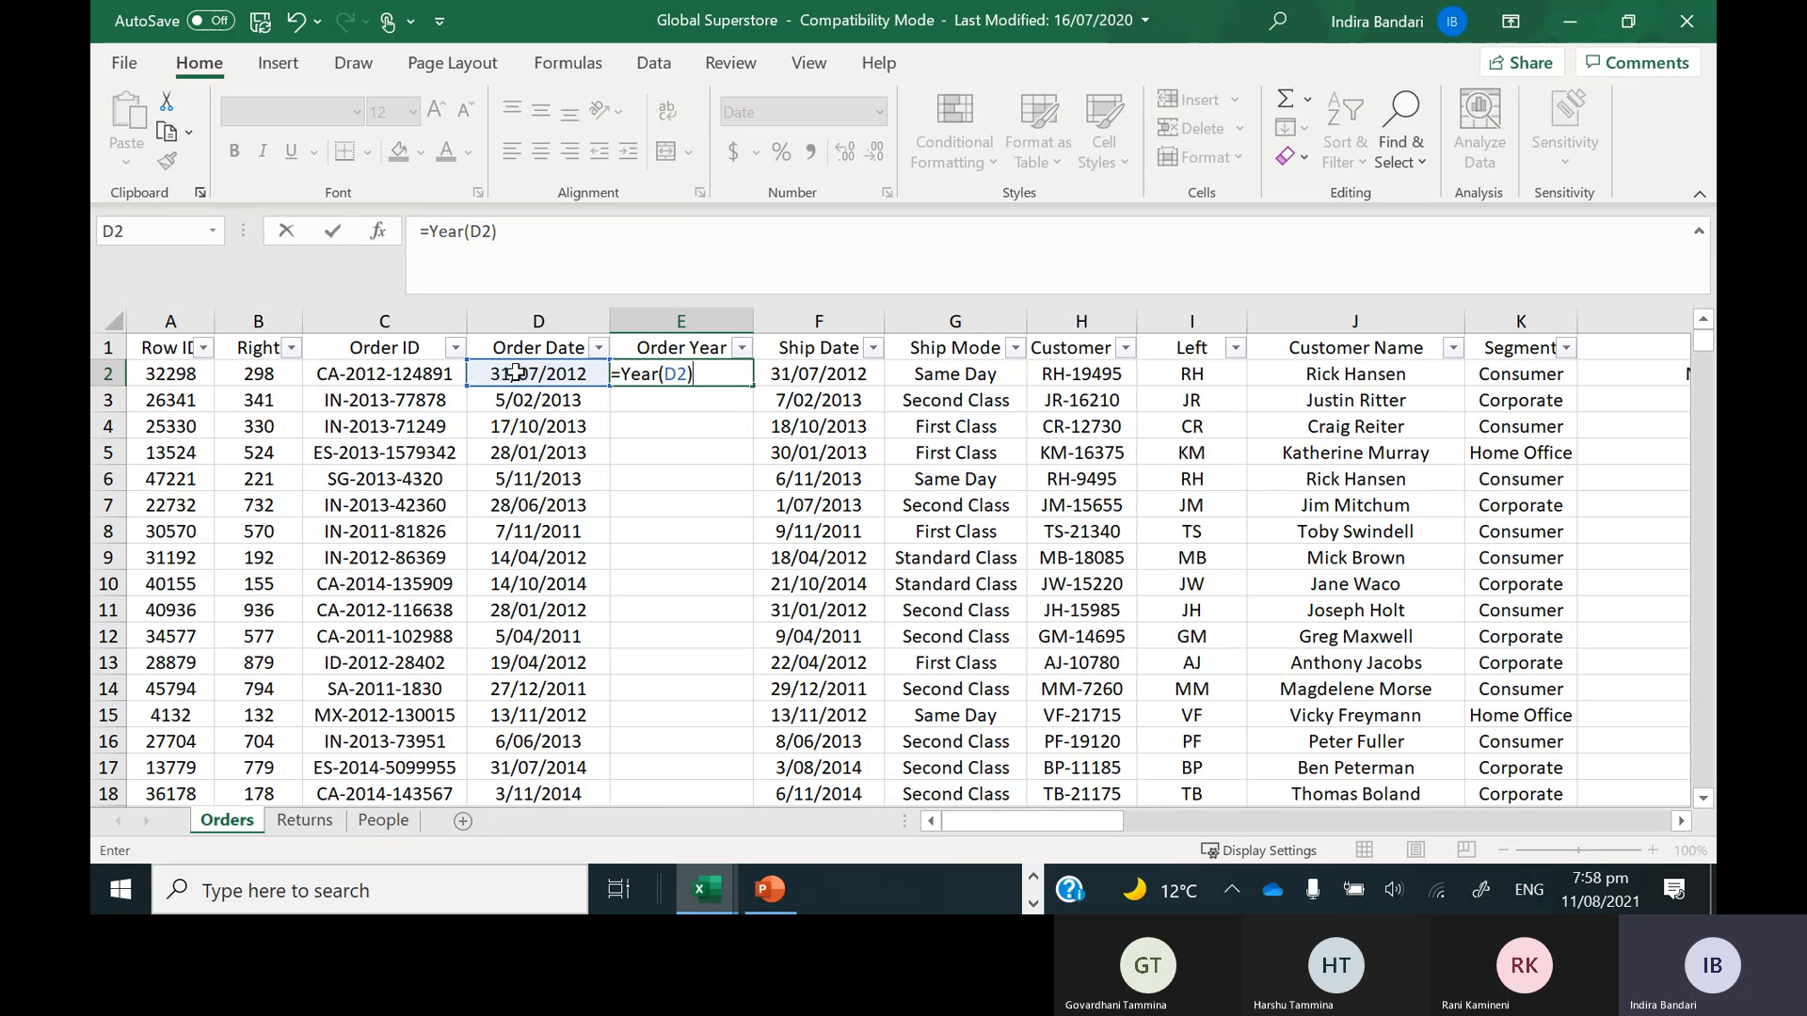
pyautogui.press('Return')
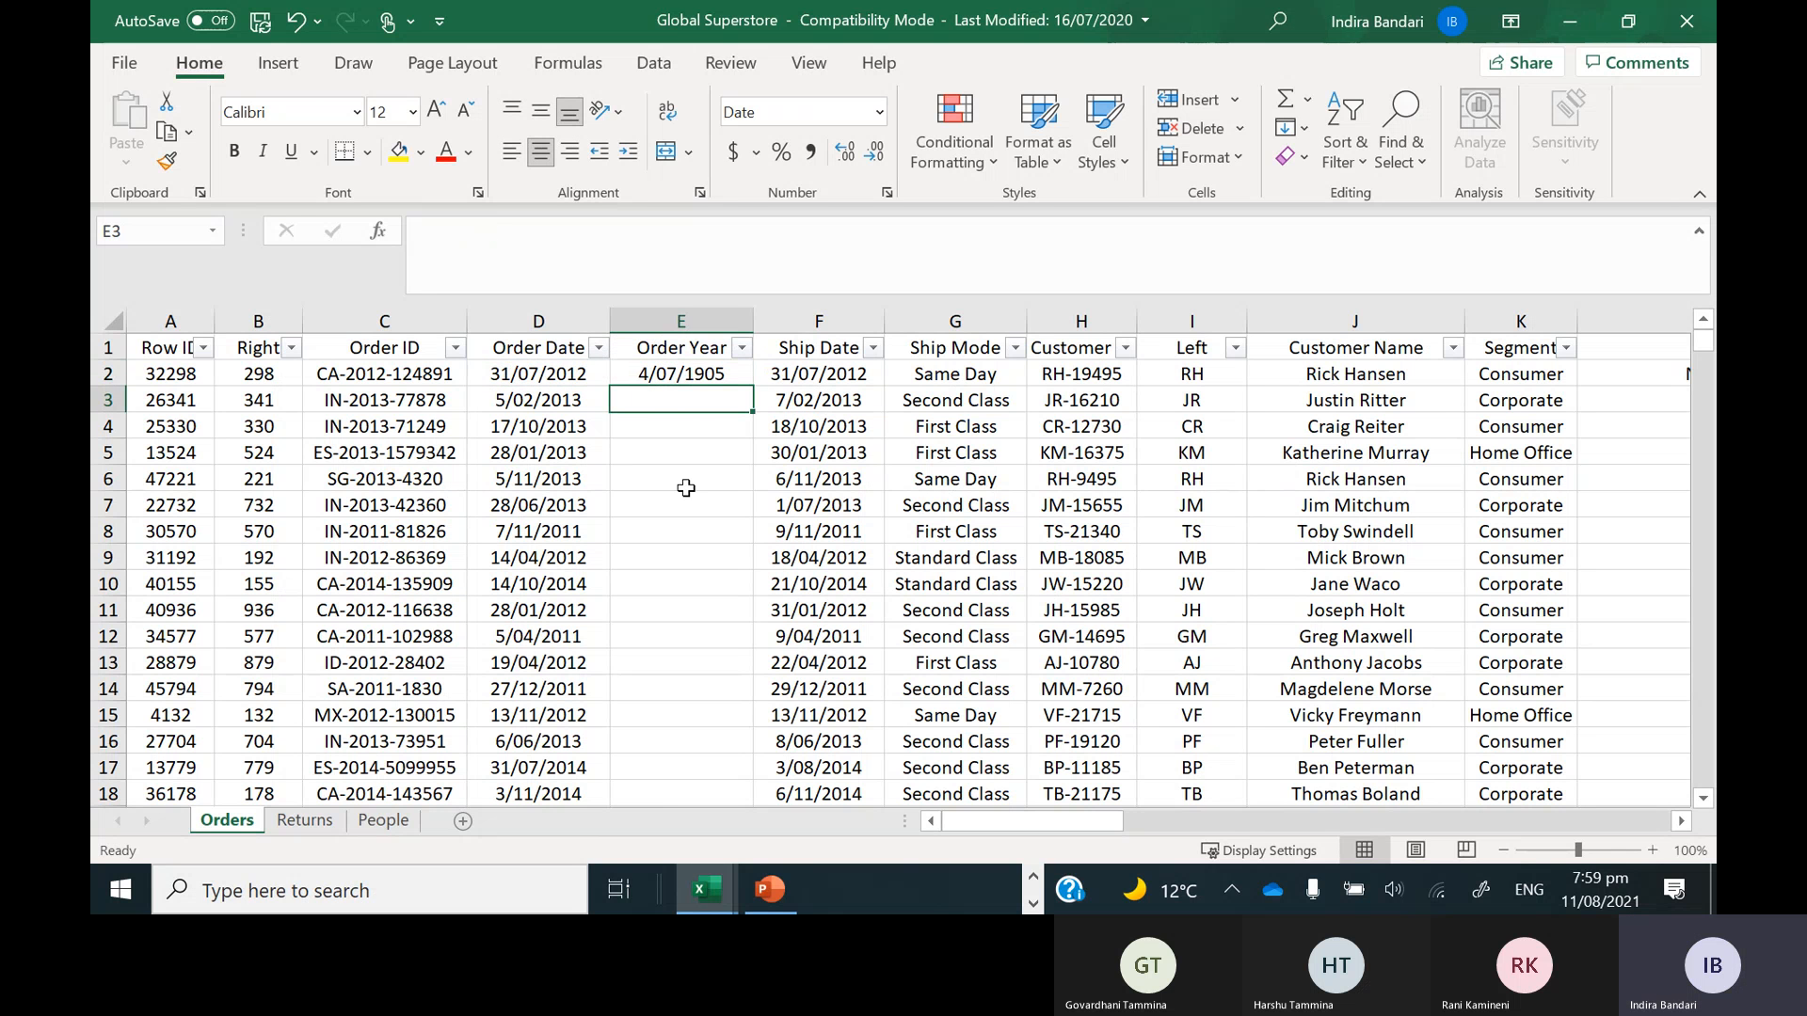
pyautogui.rightClick(546, 322)
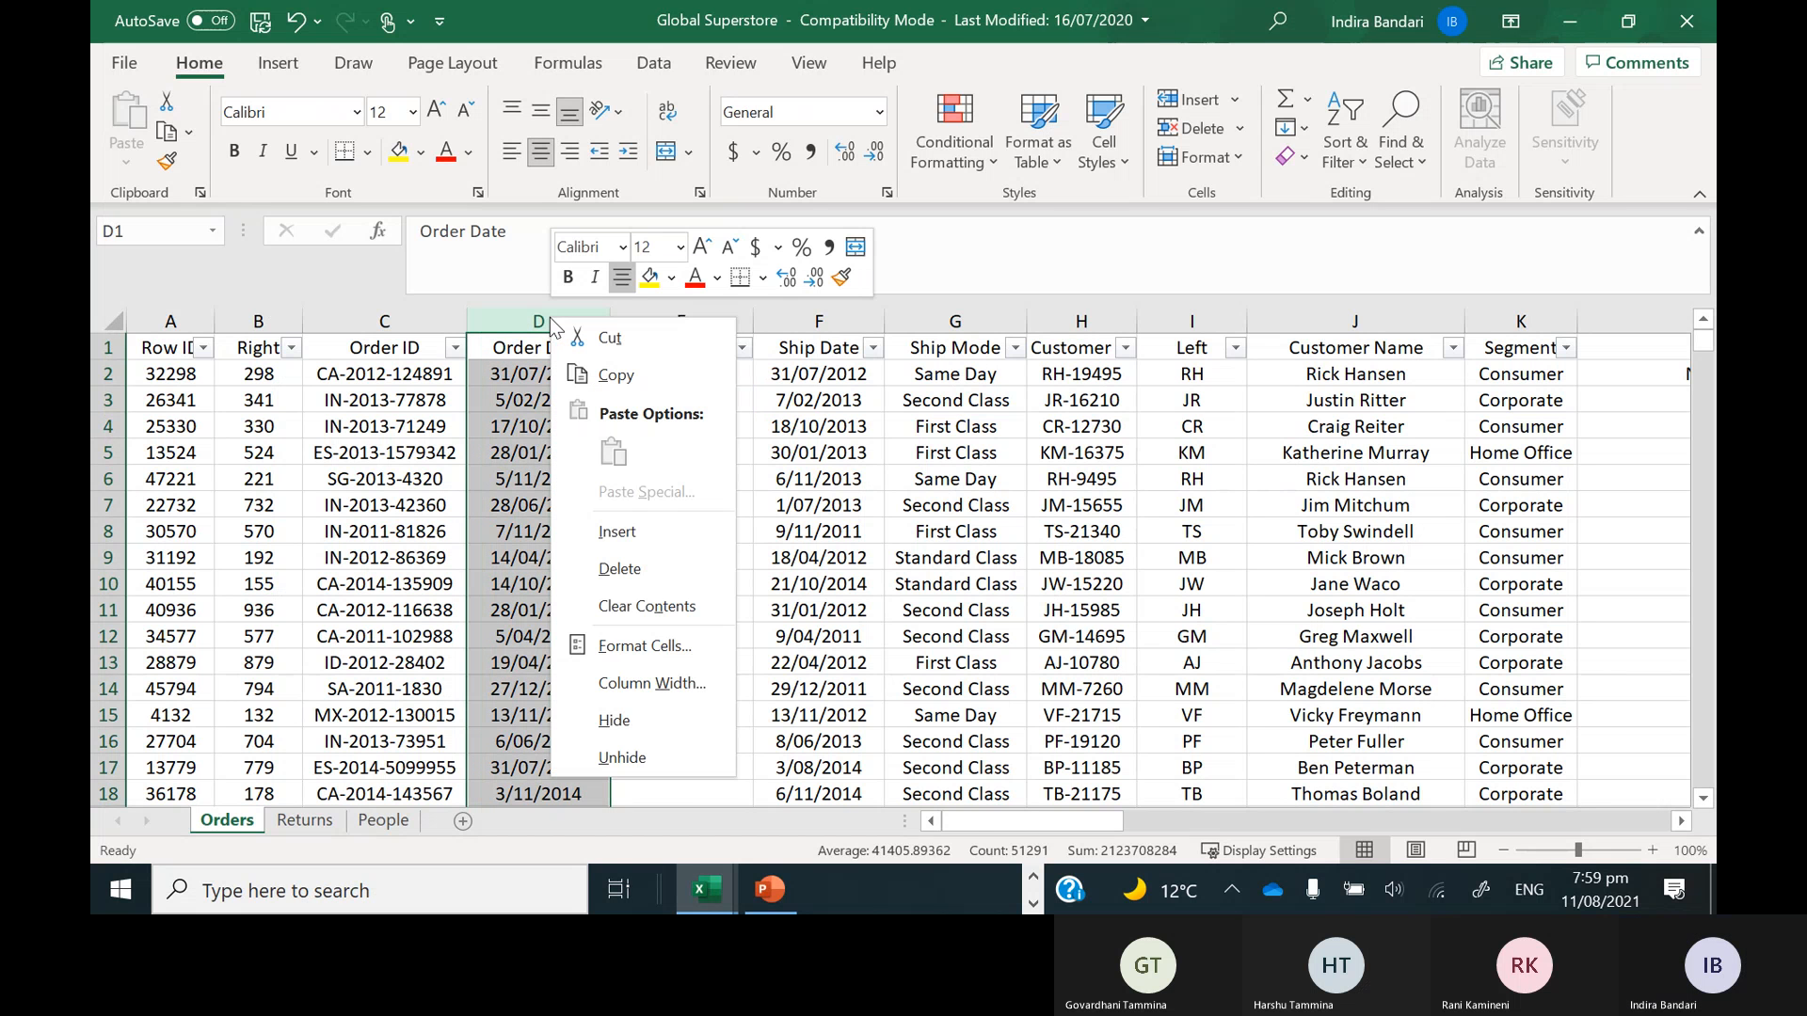
pyautogui.click(642, 640)
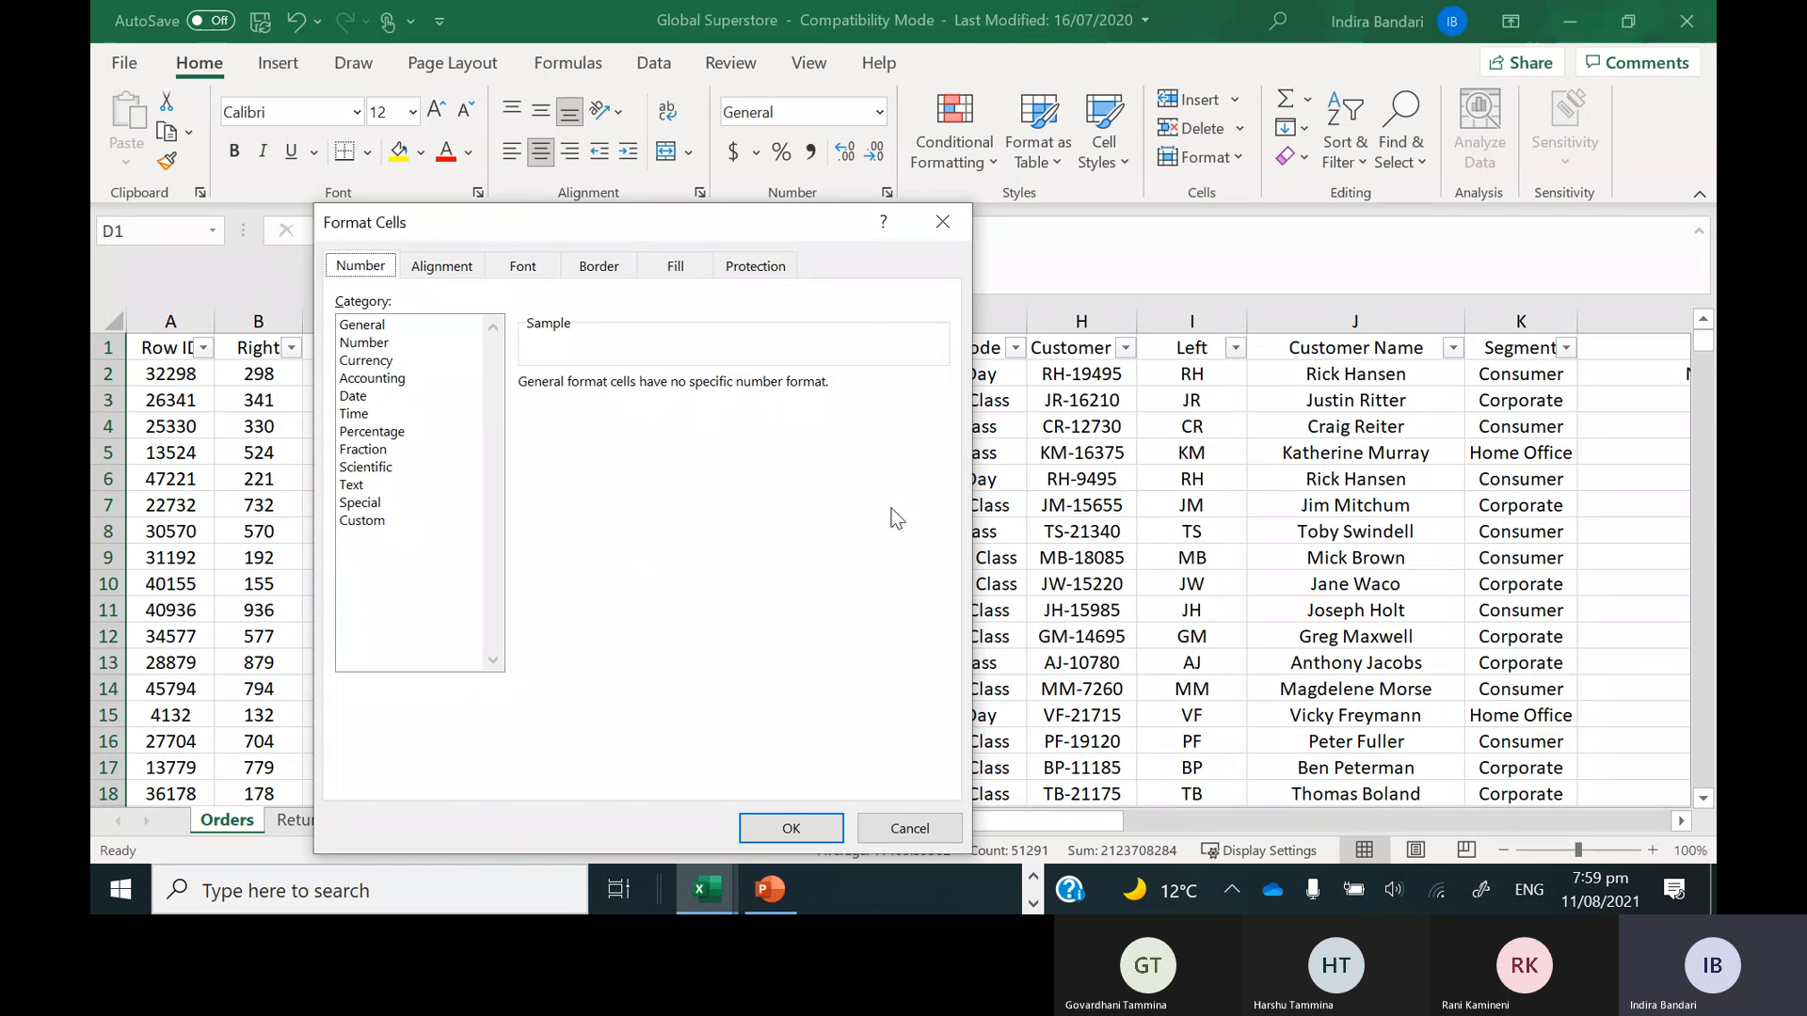
pyautogui.click(896, 825)
pyautogui.click(693, 378)
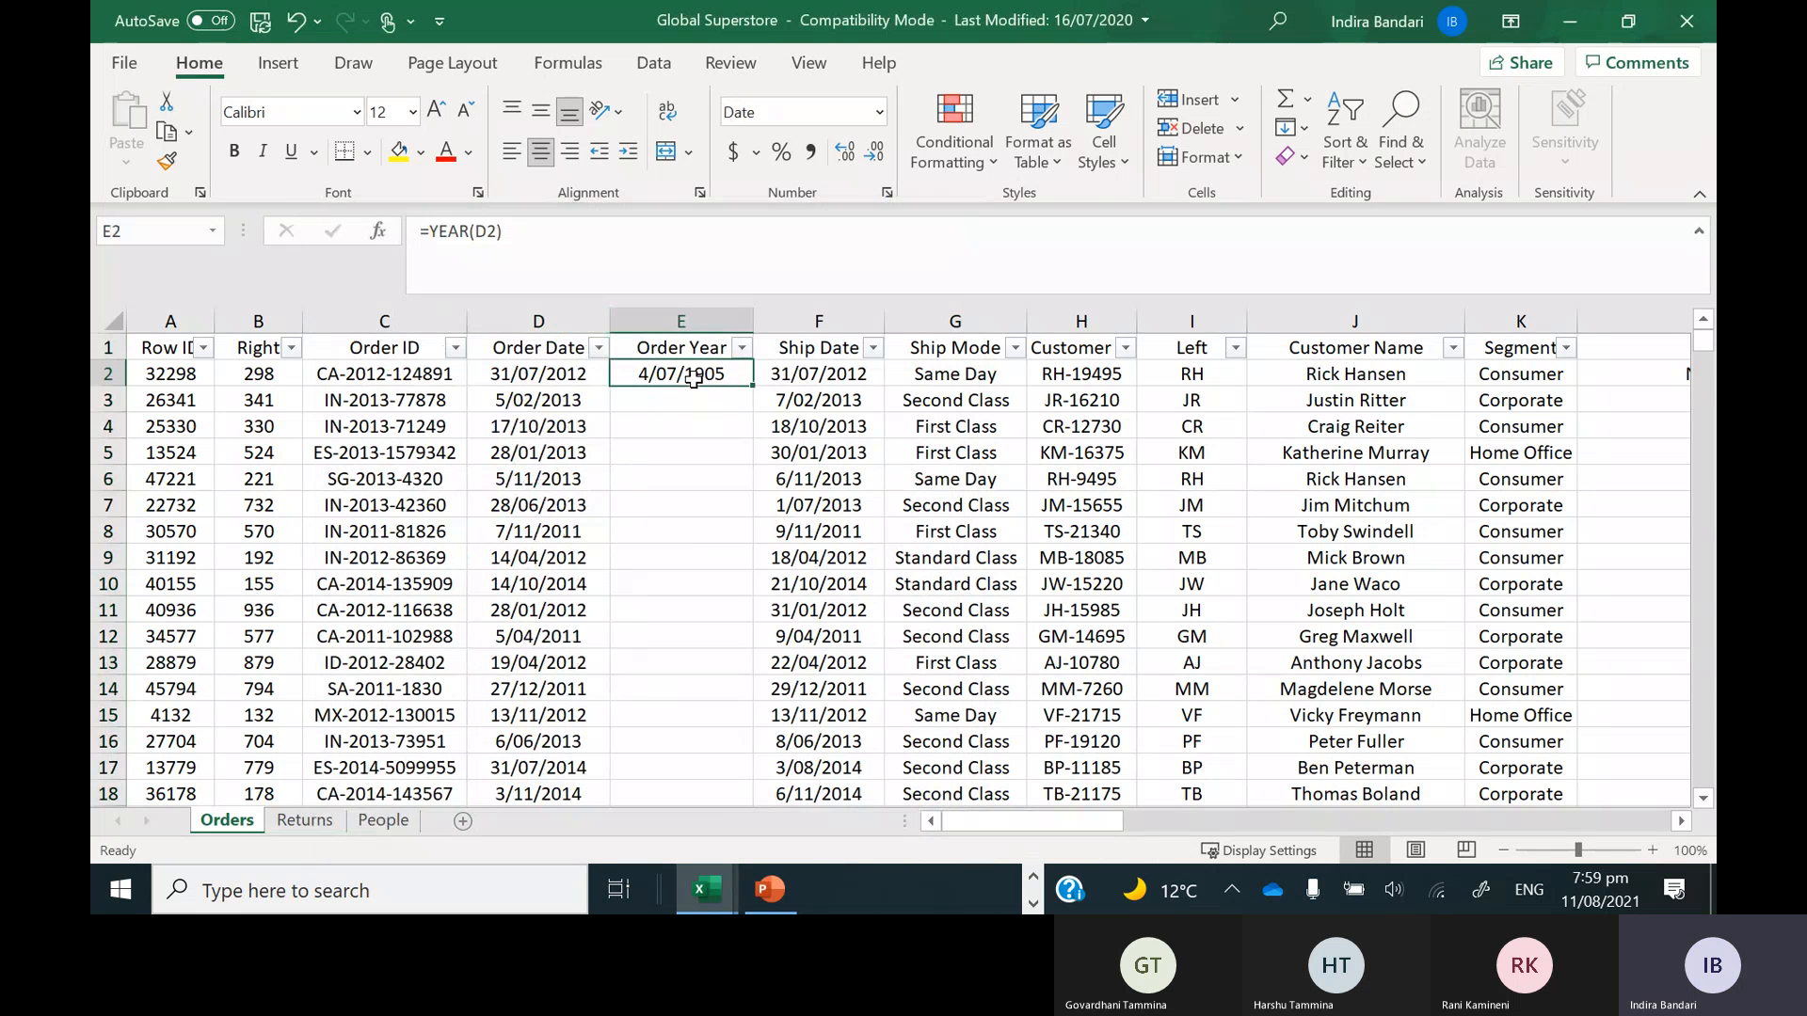
pyautogui.click(531, 376)
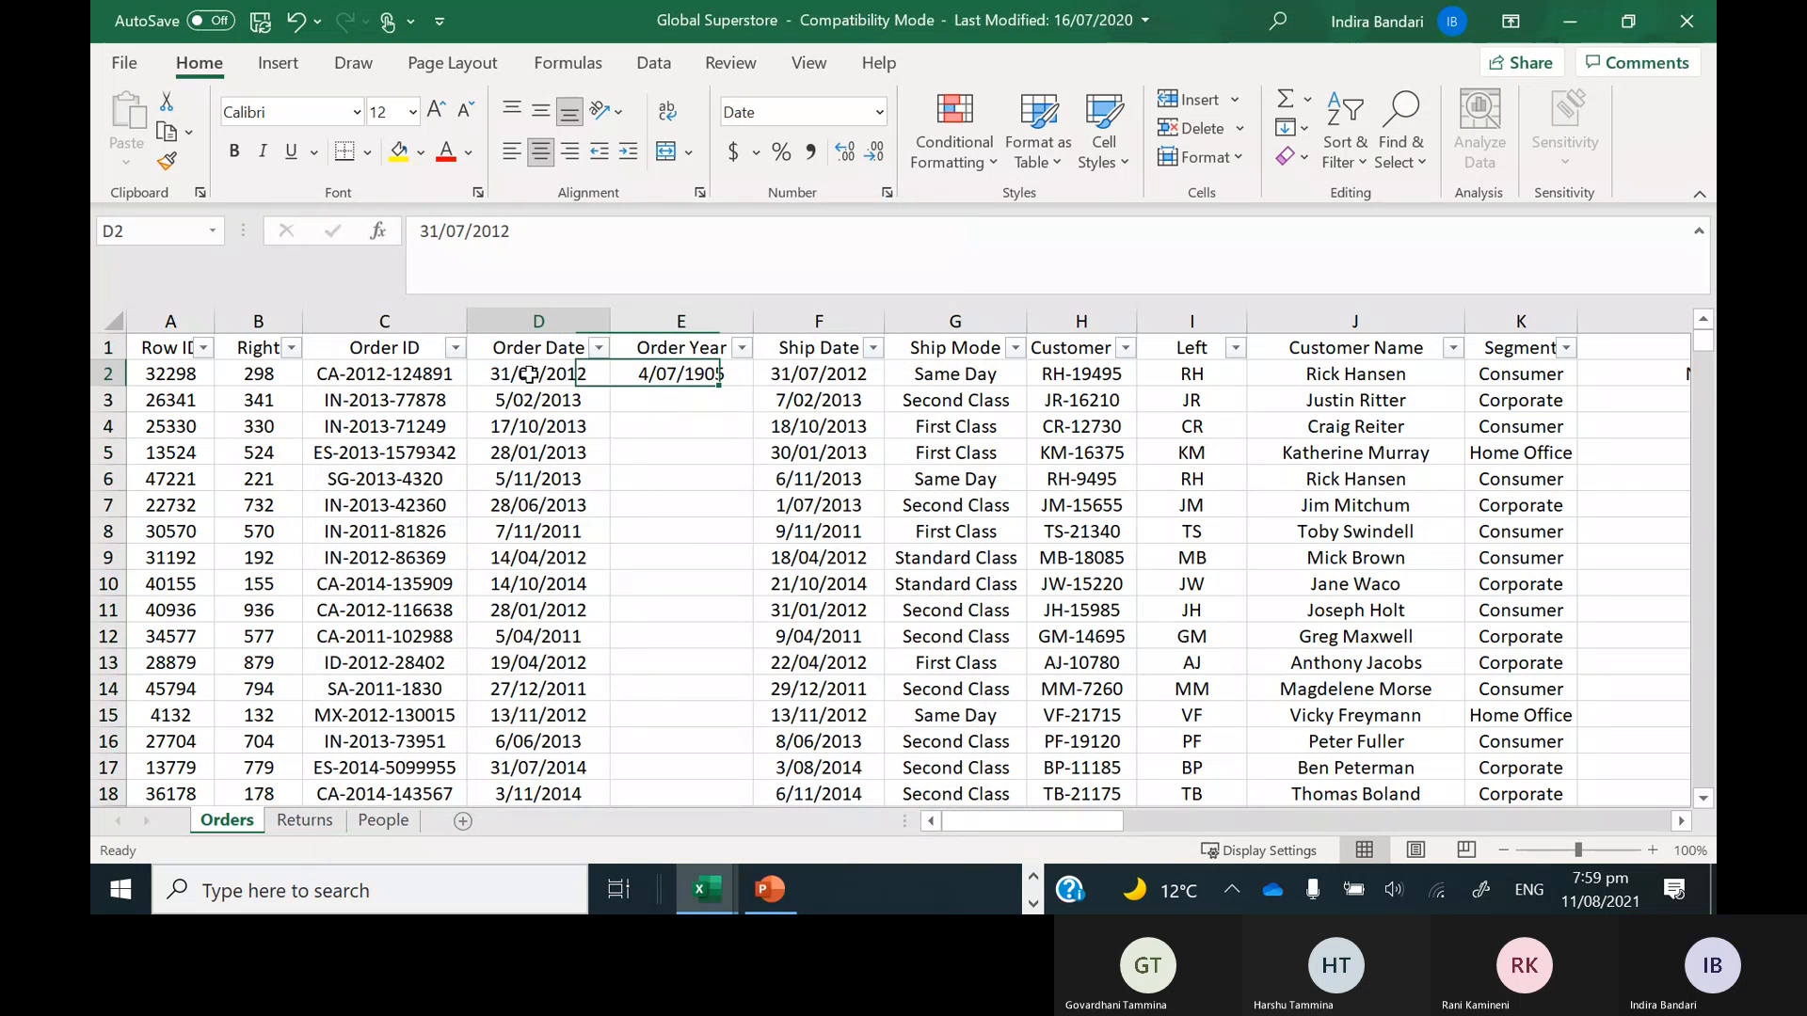
# Format the whole Order Date column as Date with the type 14/03/2012 that has no asterisk, keeping the English (New Zealand) locale
pyautogui.click(538, 311)
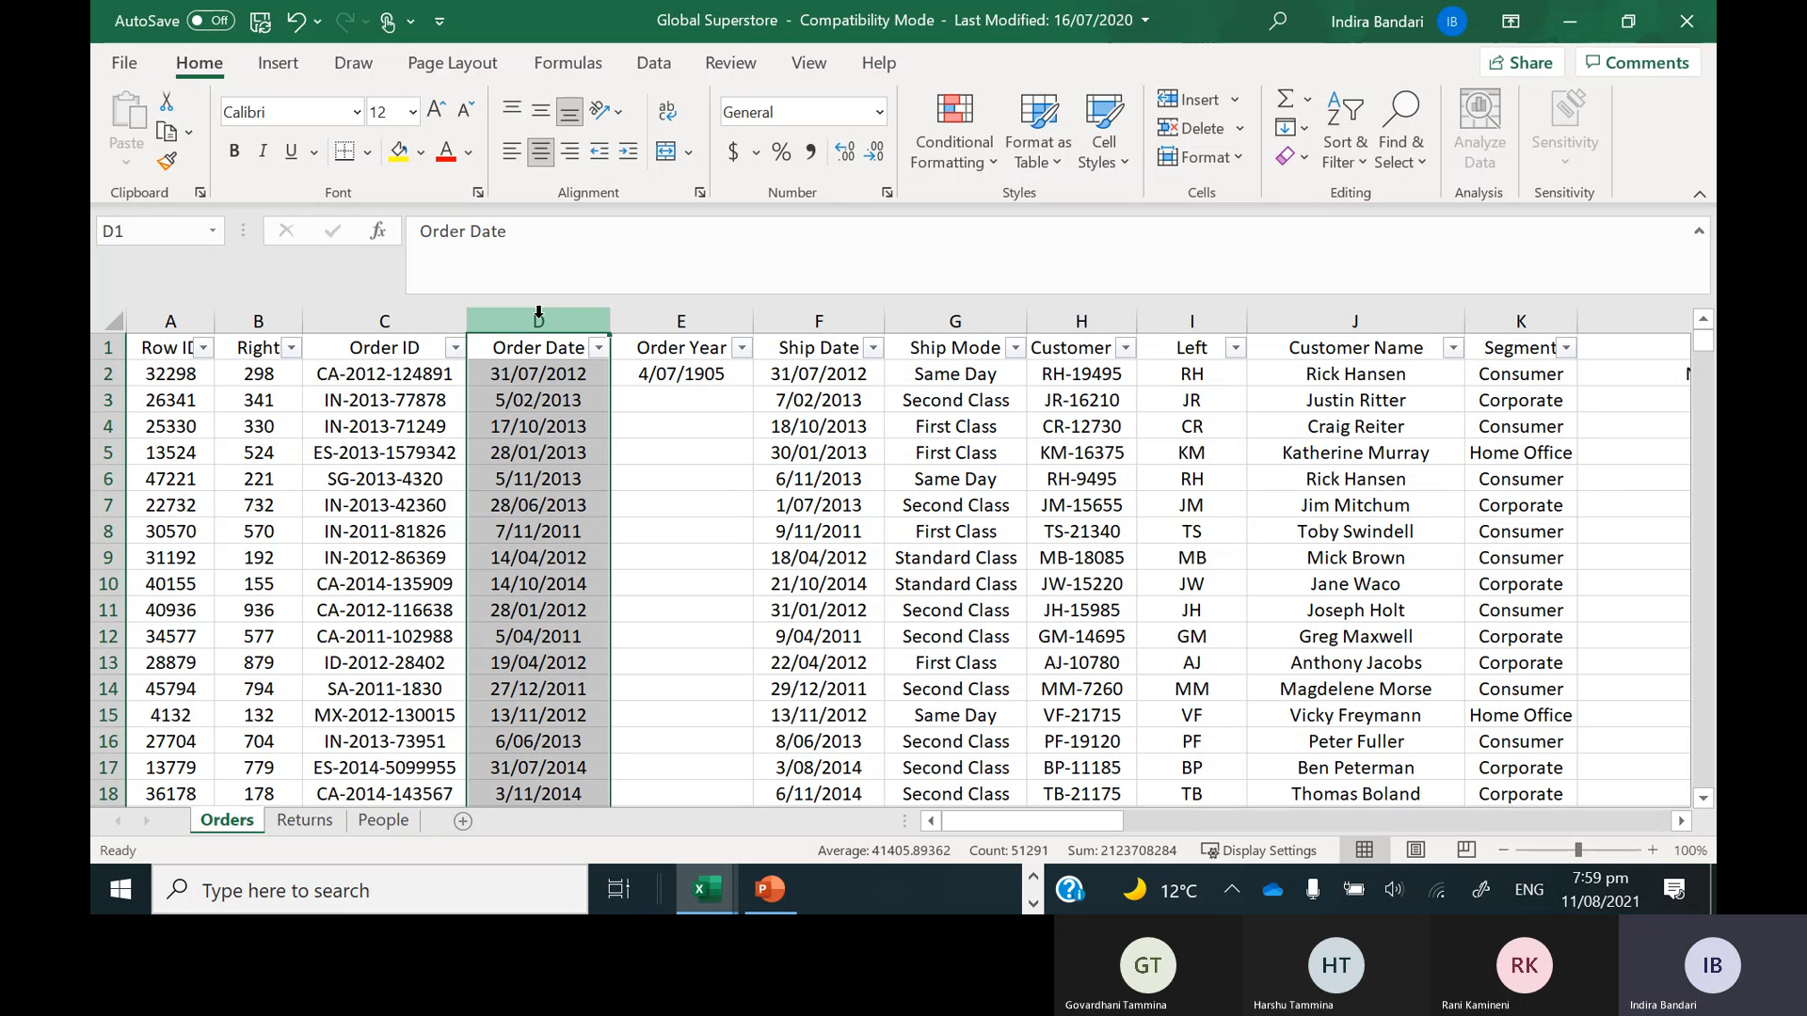
pyautogui.rightClick(538, 315)
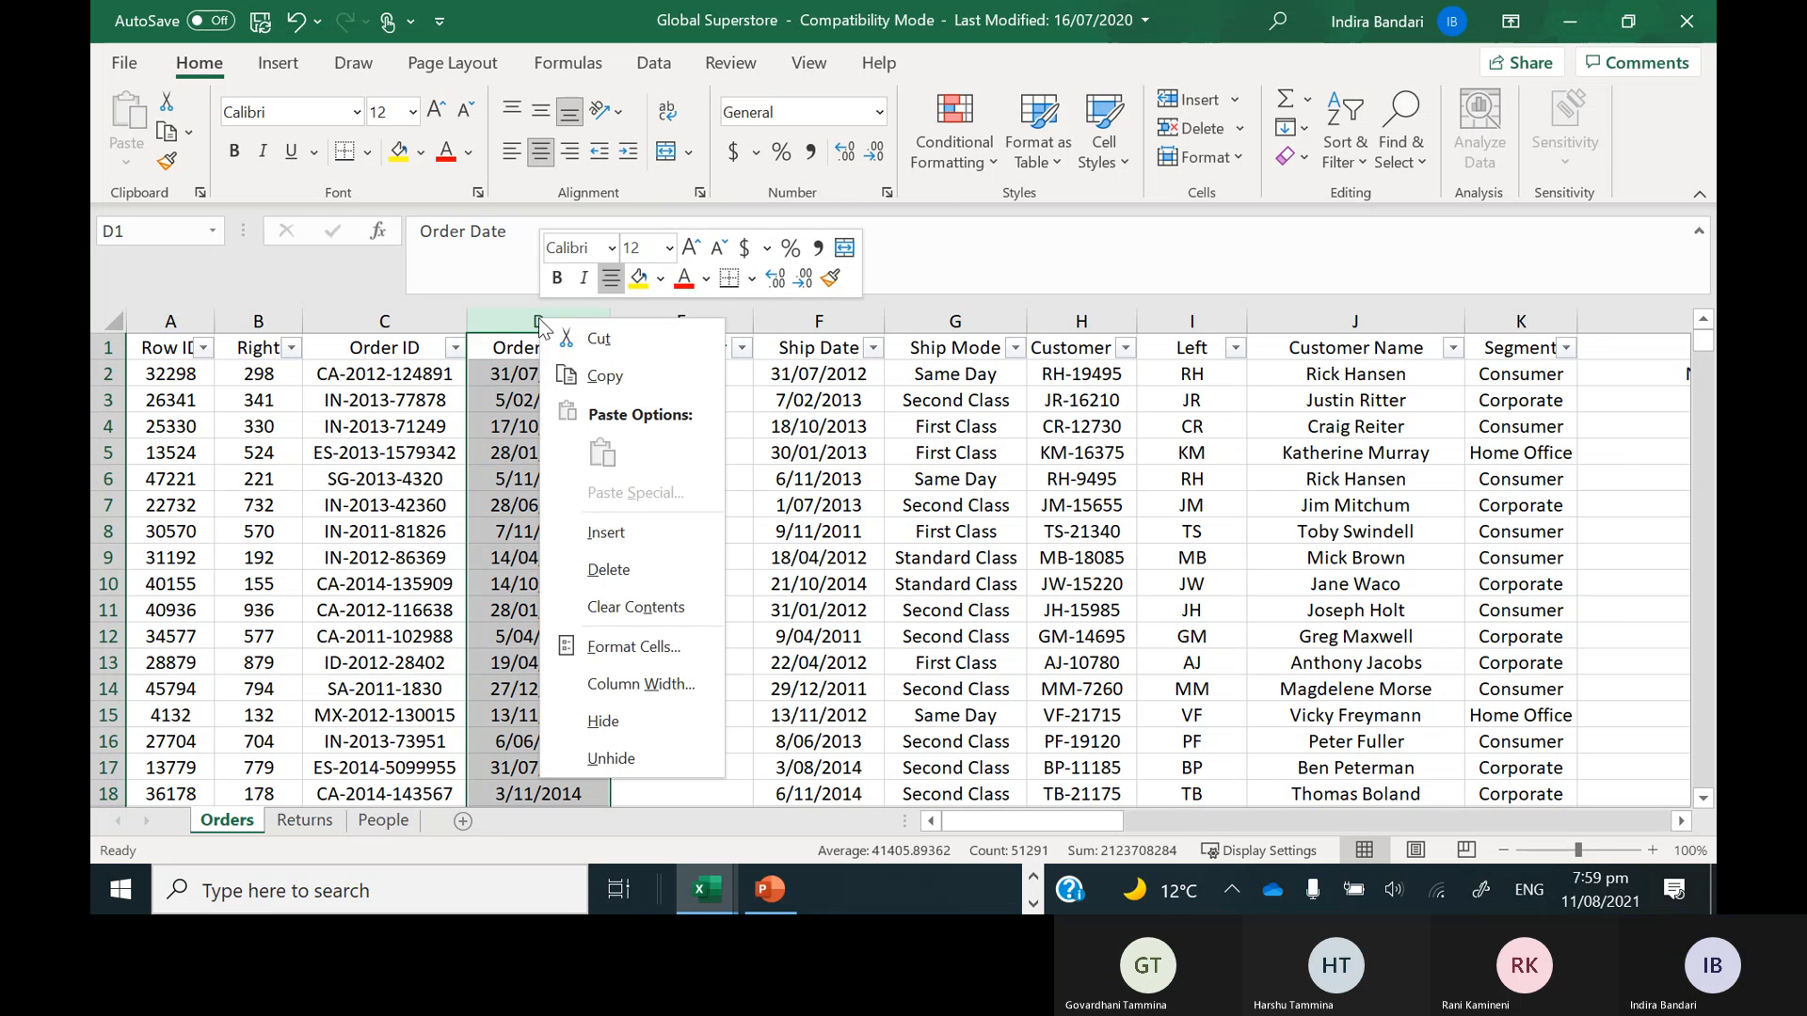
pyautogui.click(609, 640)
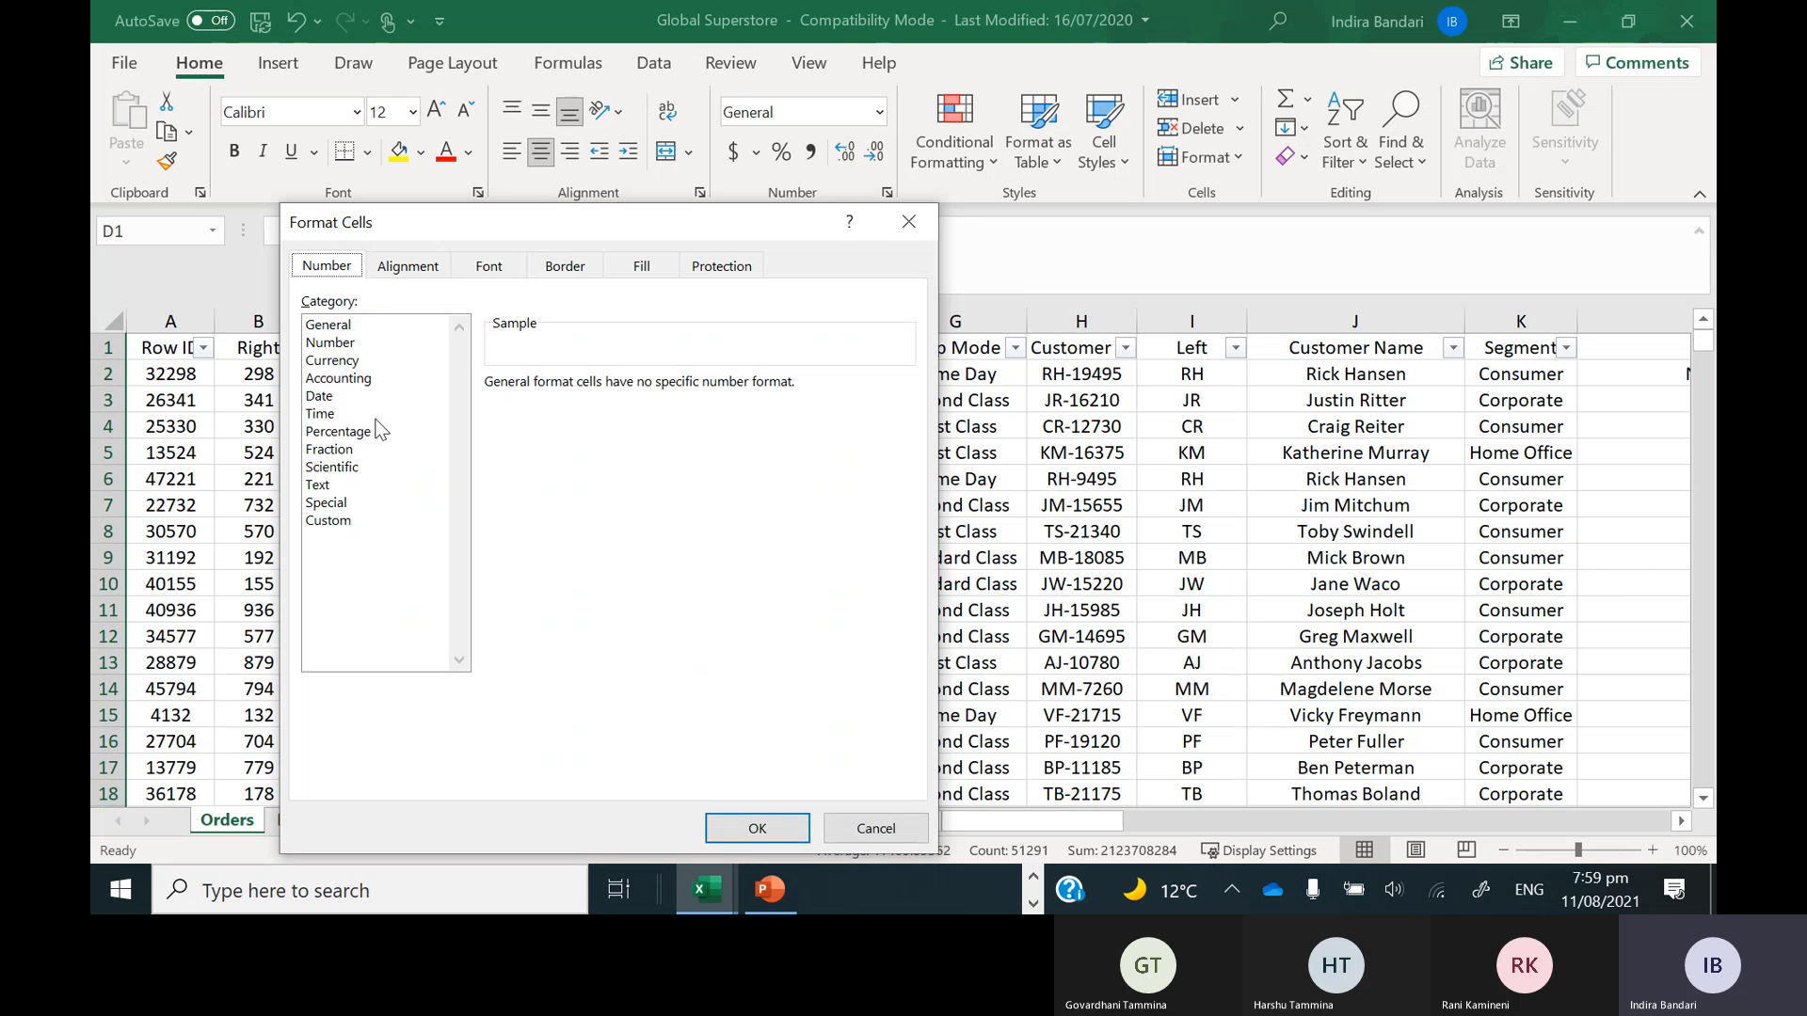
pyautogui.click(320, 396)
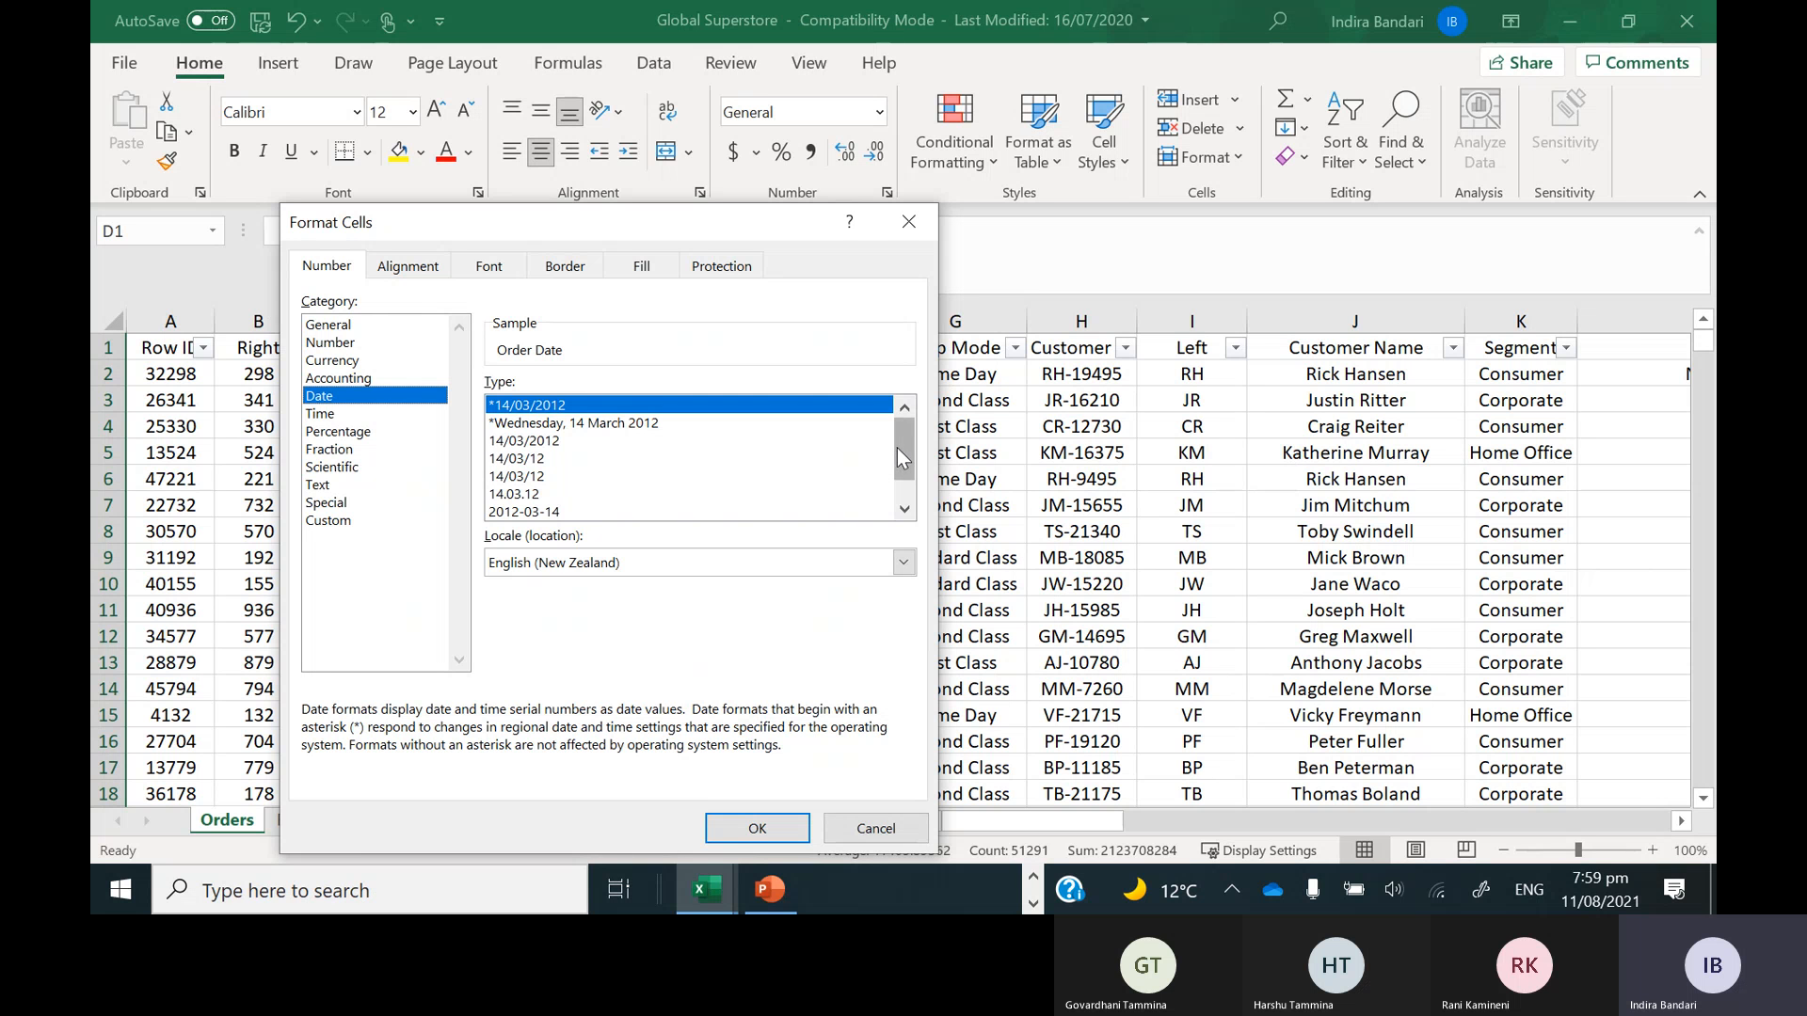
pyautogui.click(562, 442)
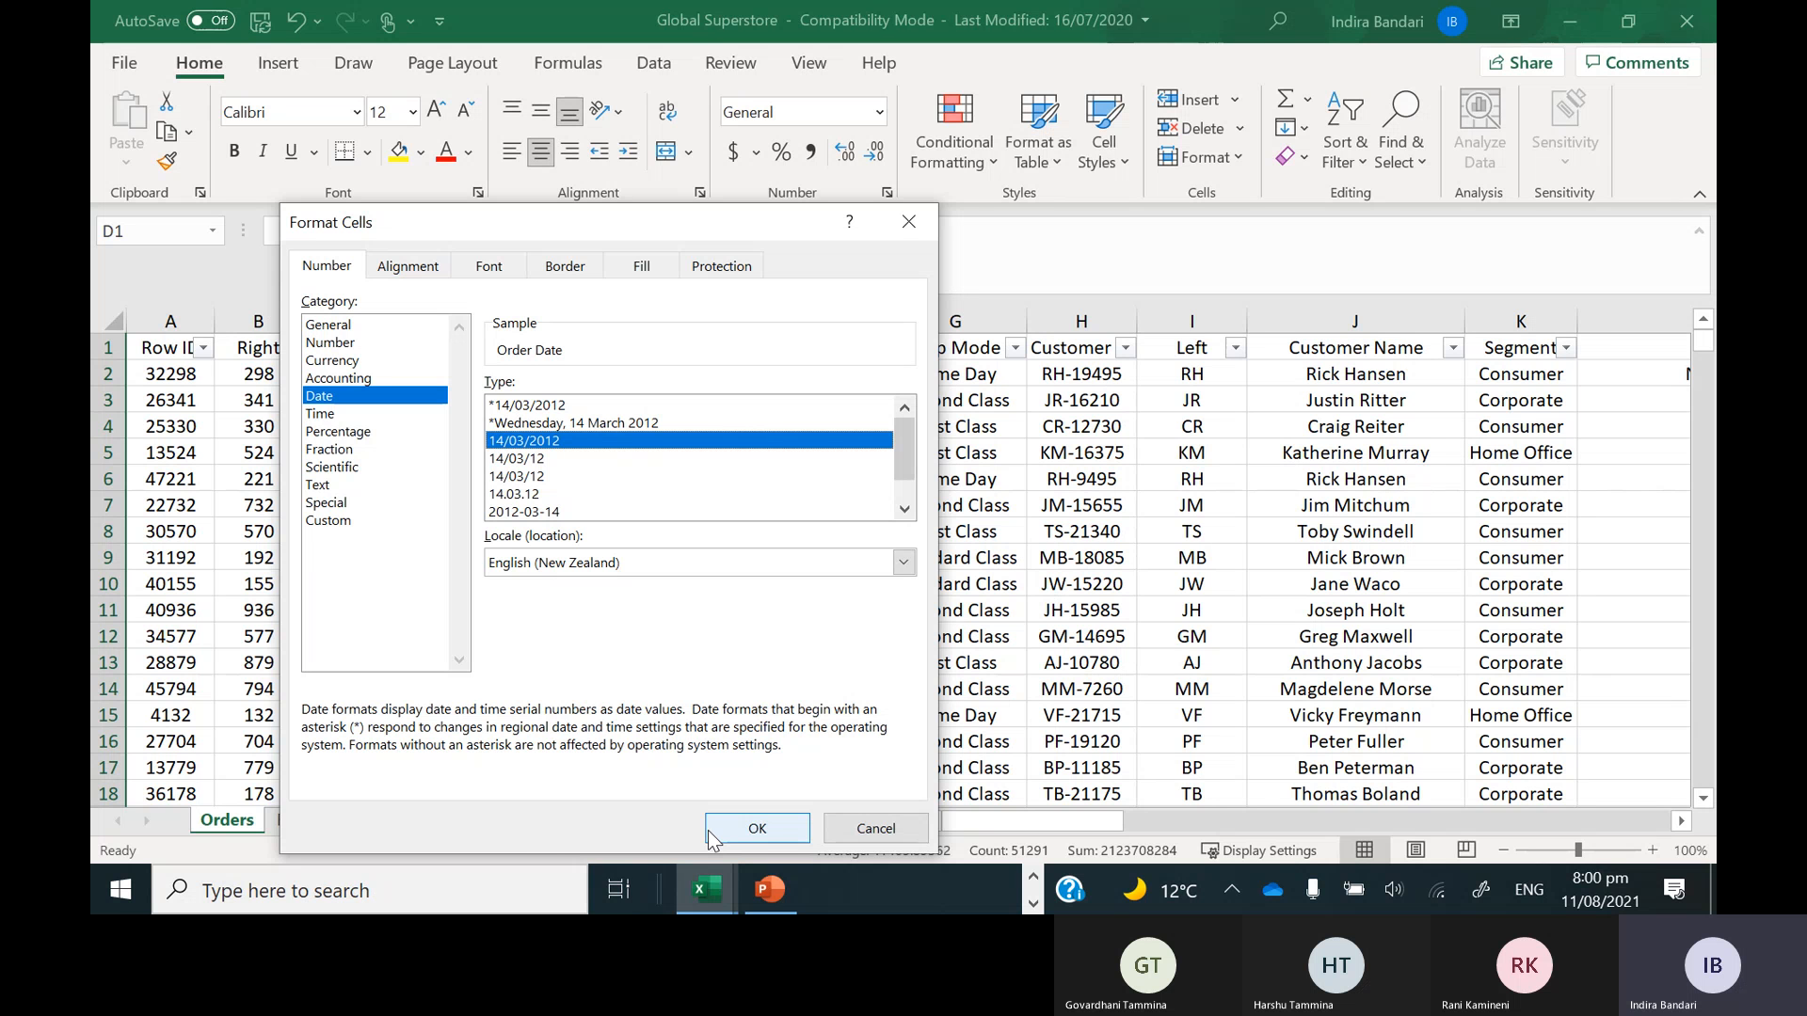
pyautogui.click(766, 831)
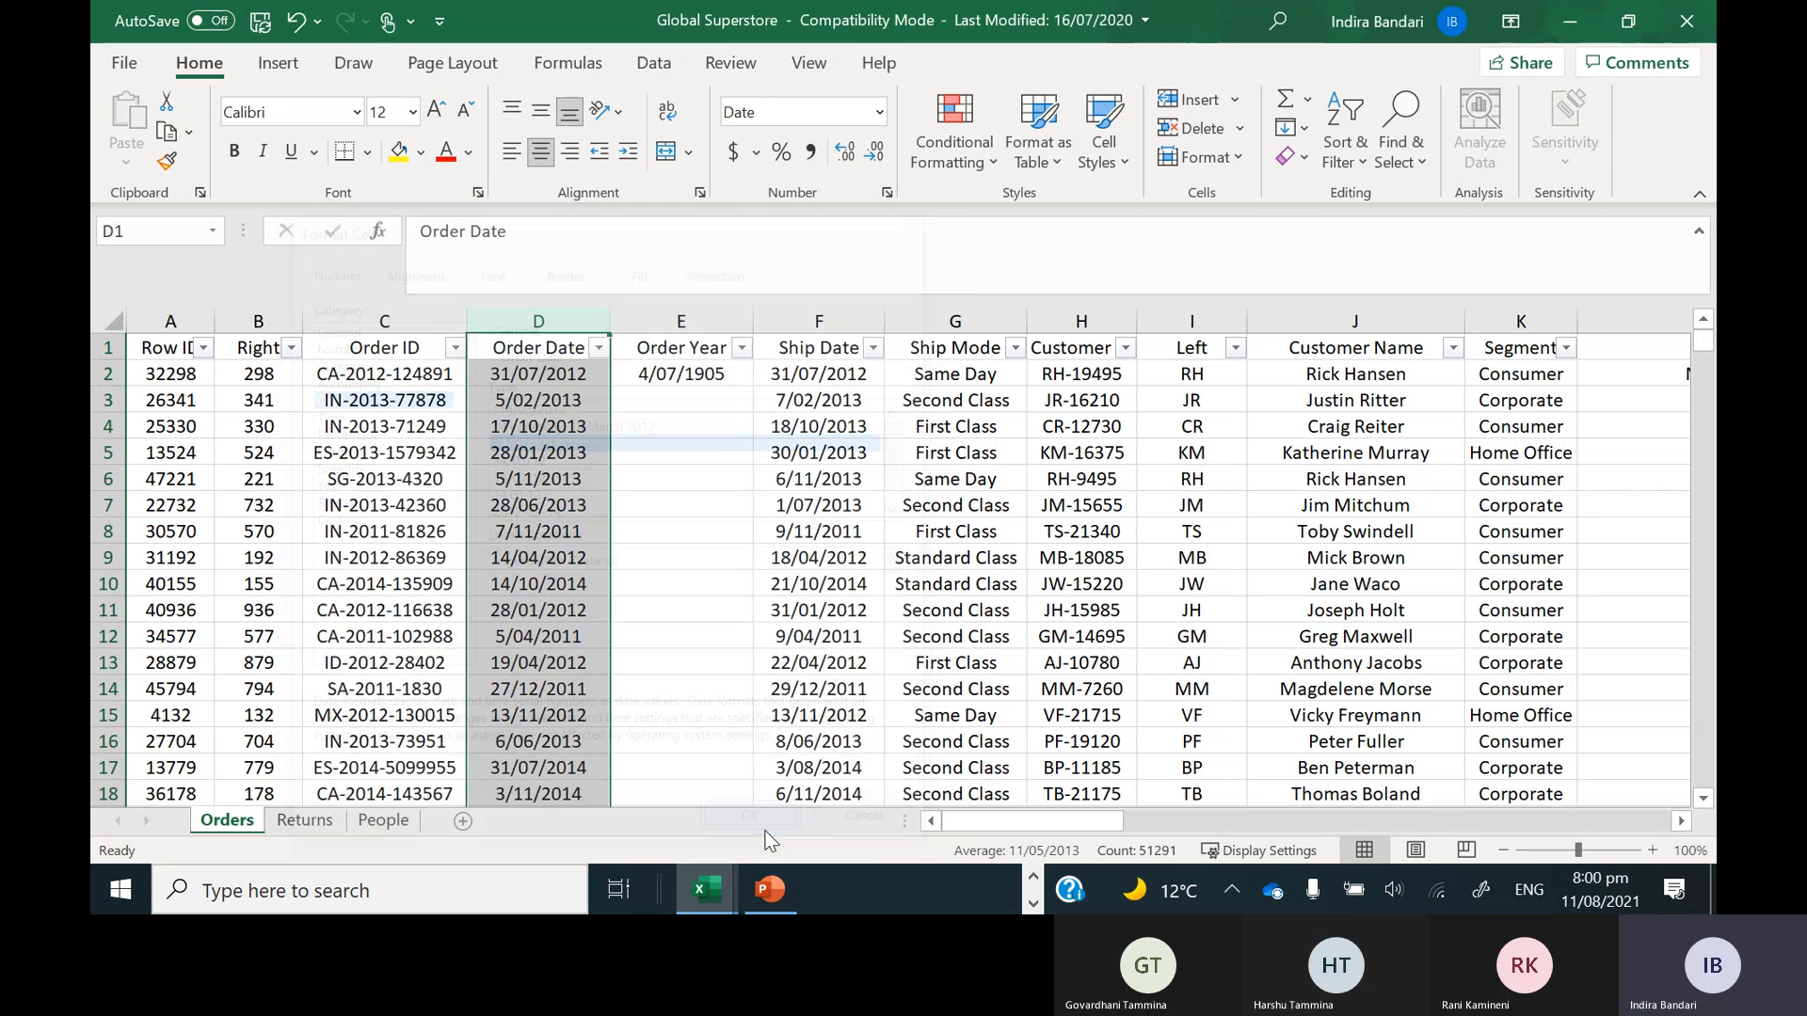
pyautogui.click(659, 372)
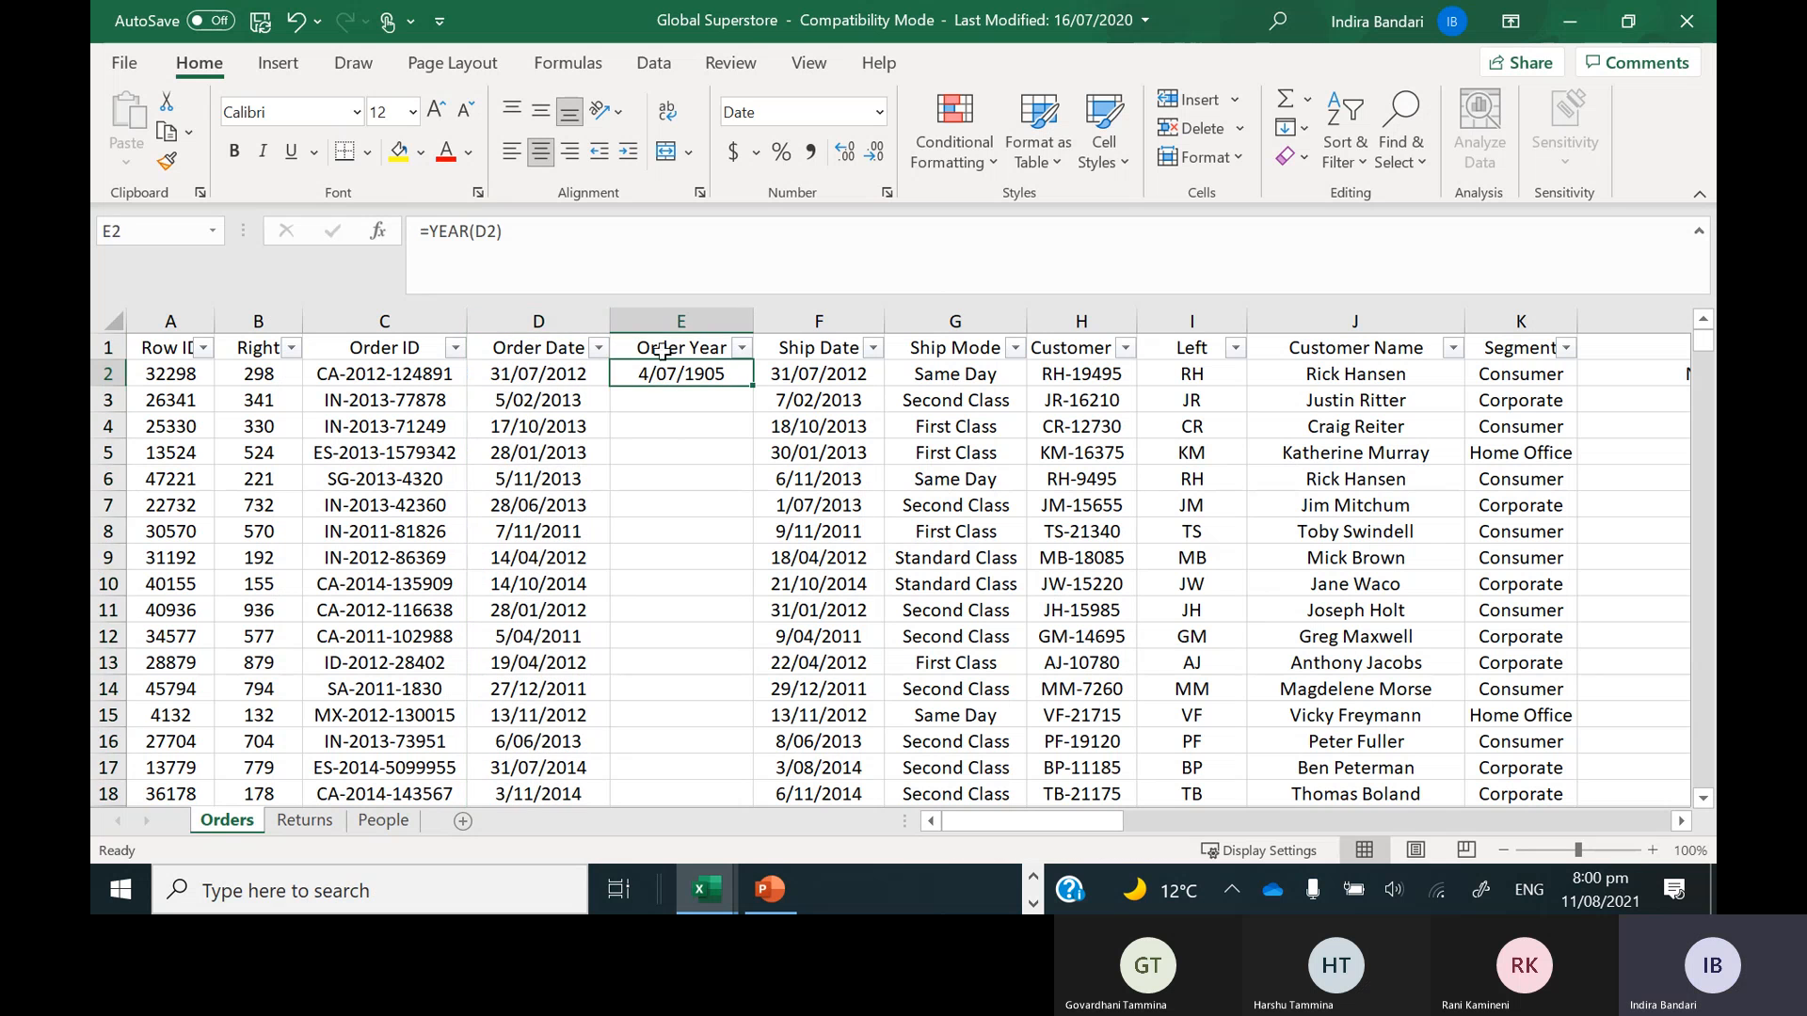
pyautogui.click(661, 321)
pyautogui.rightClick(661, 320)
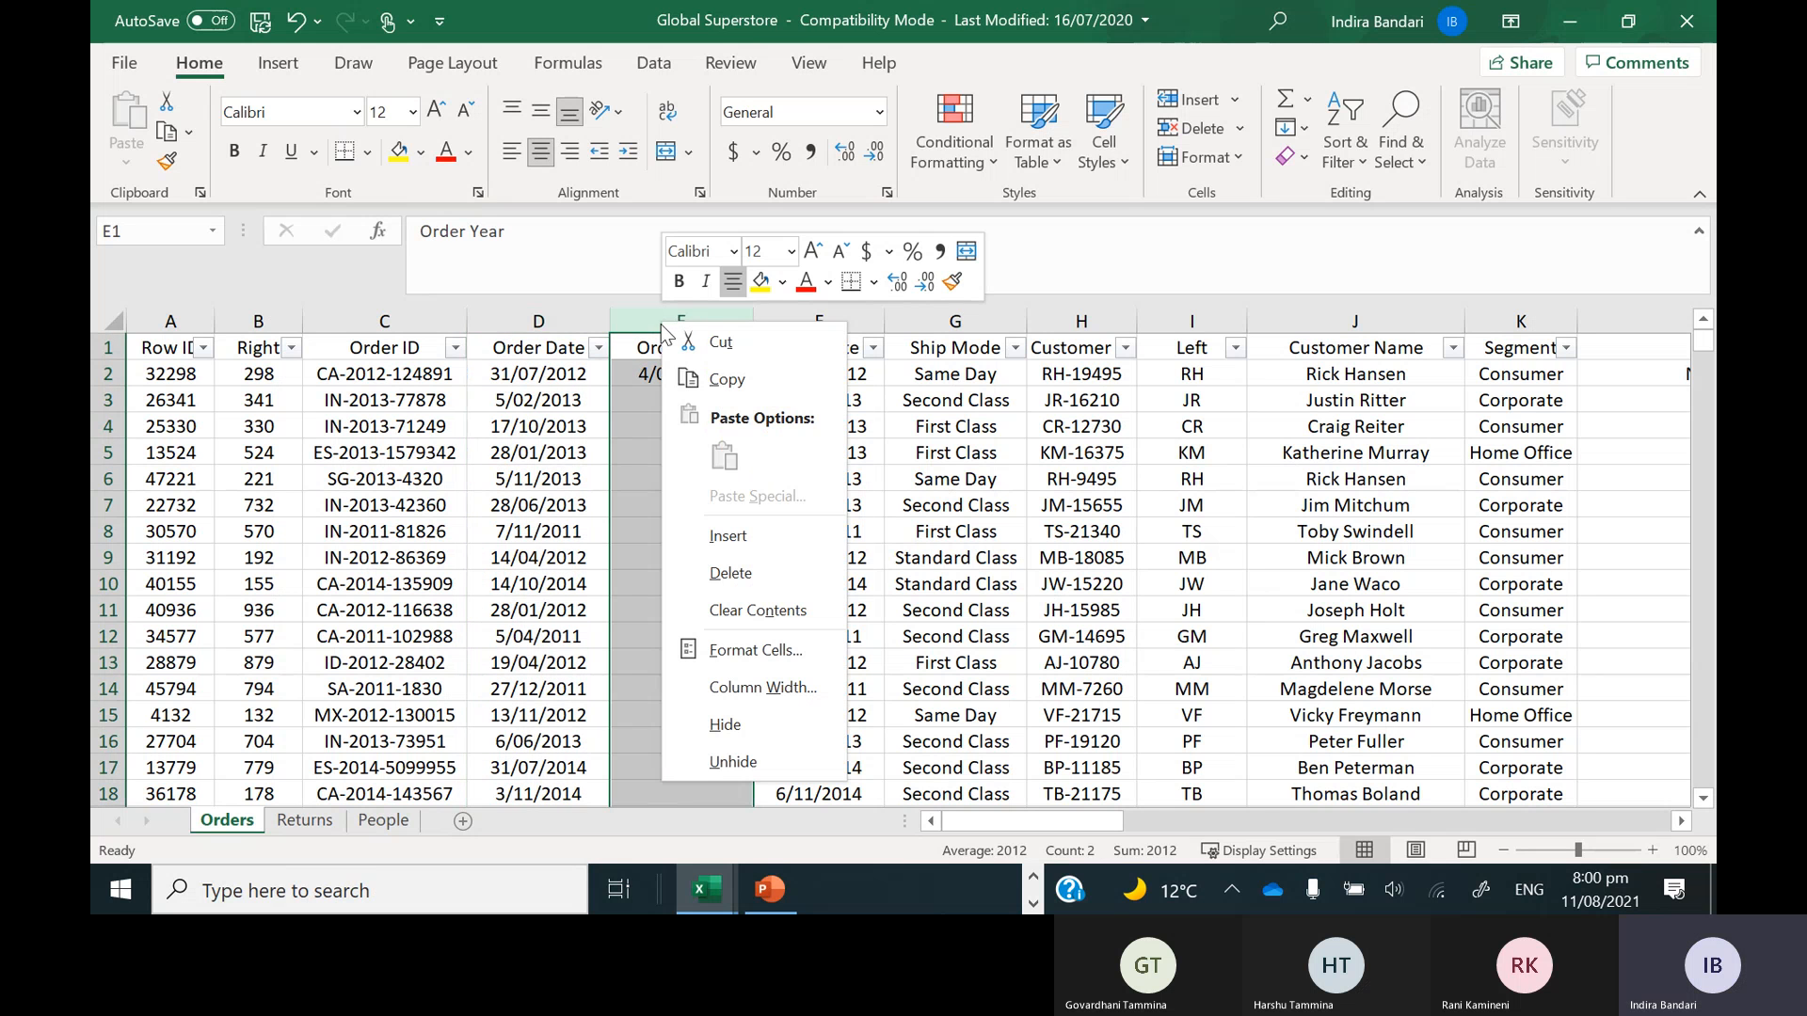
pyautogui.click(721, 651)
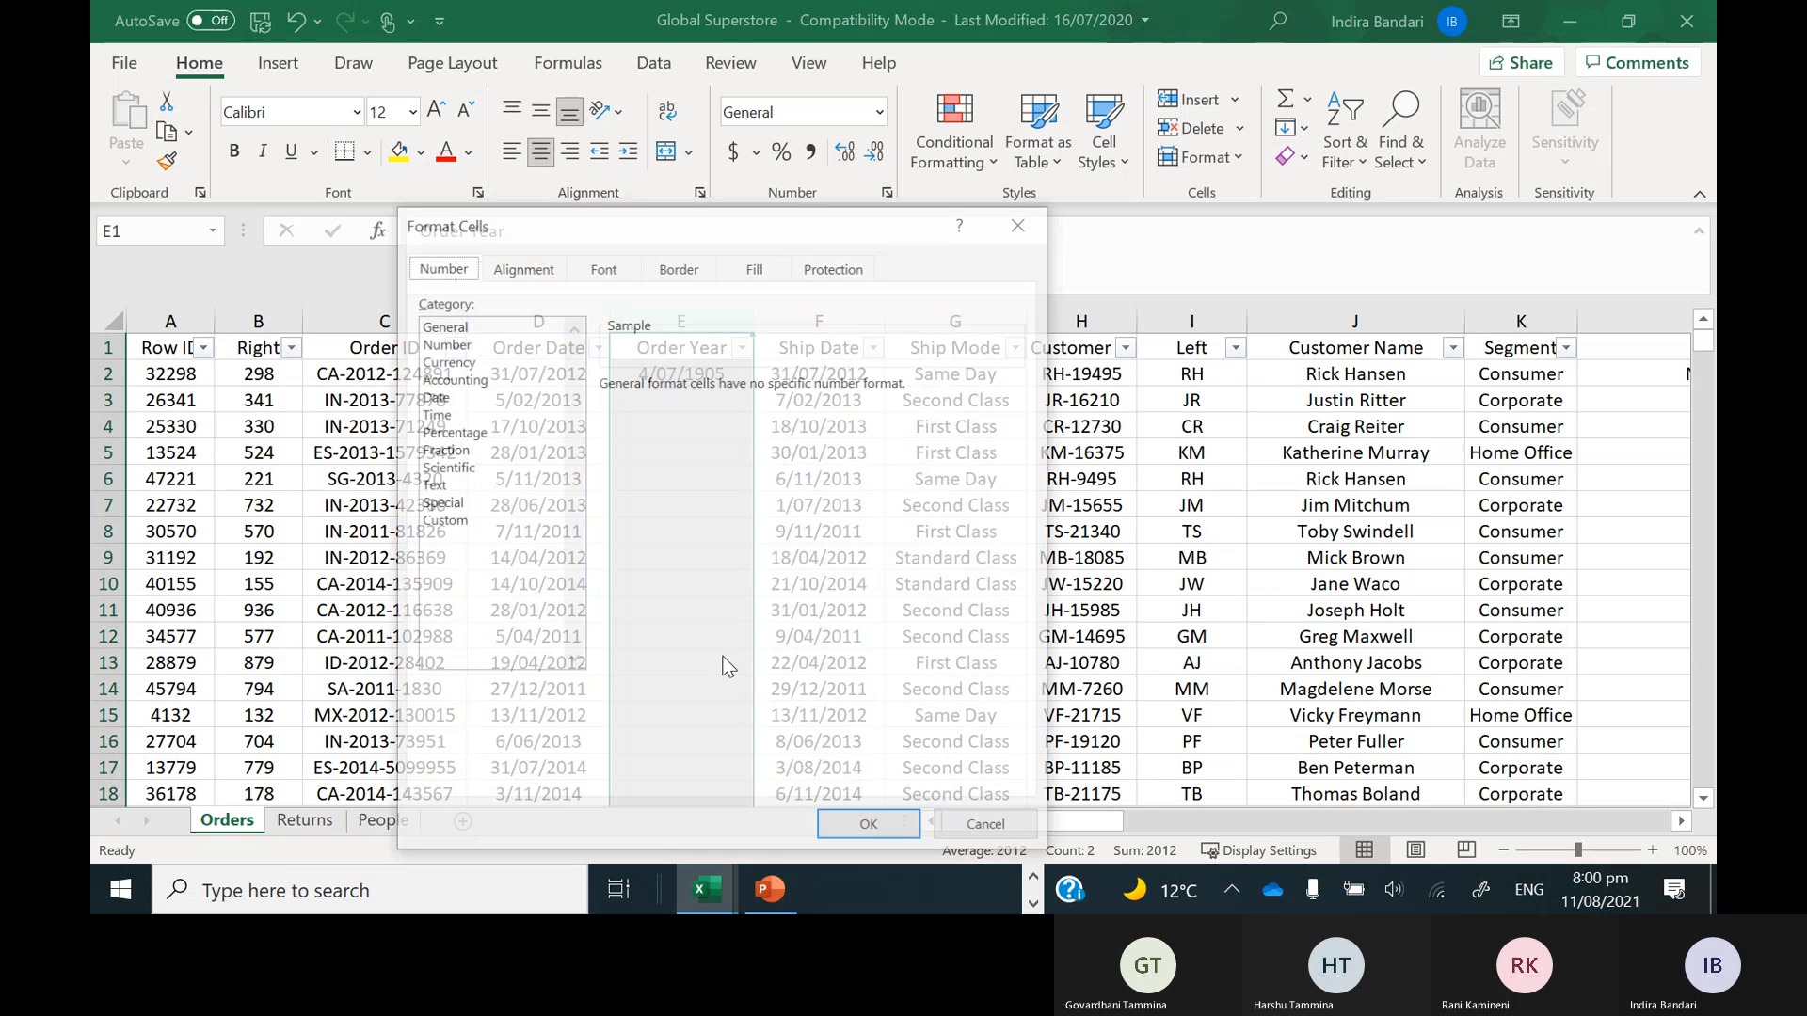
pyautogui.click(989, 828)
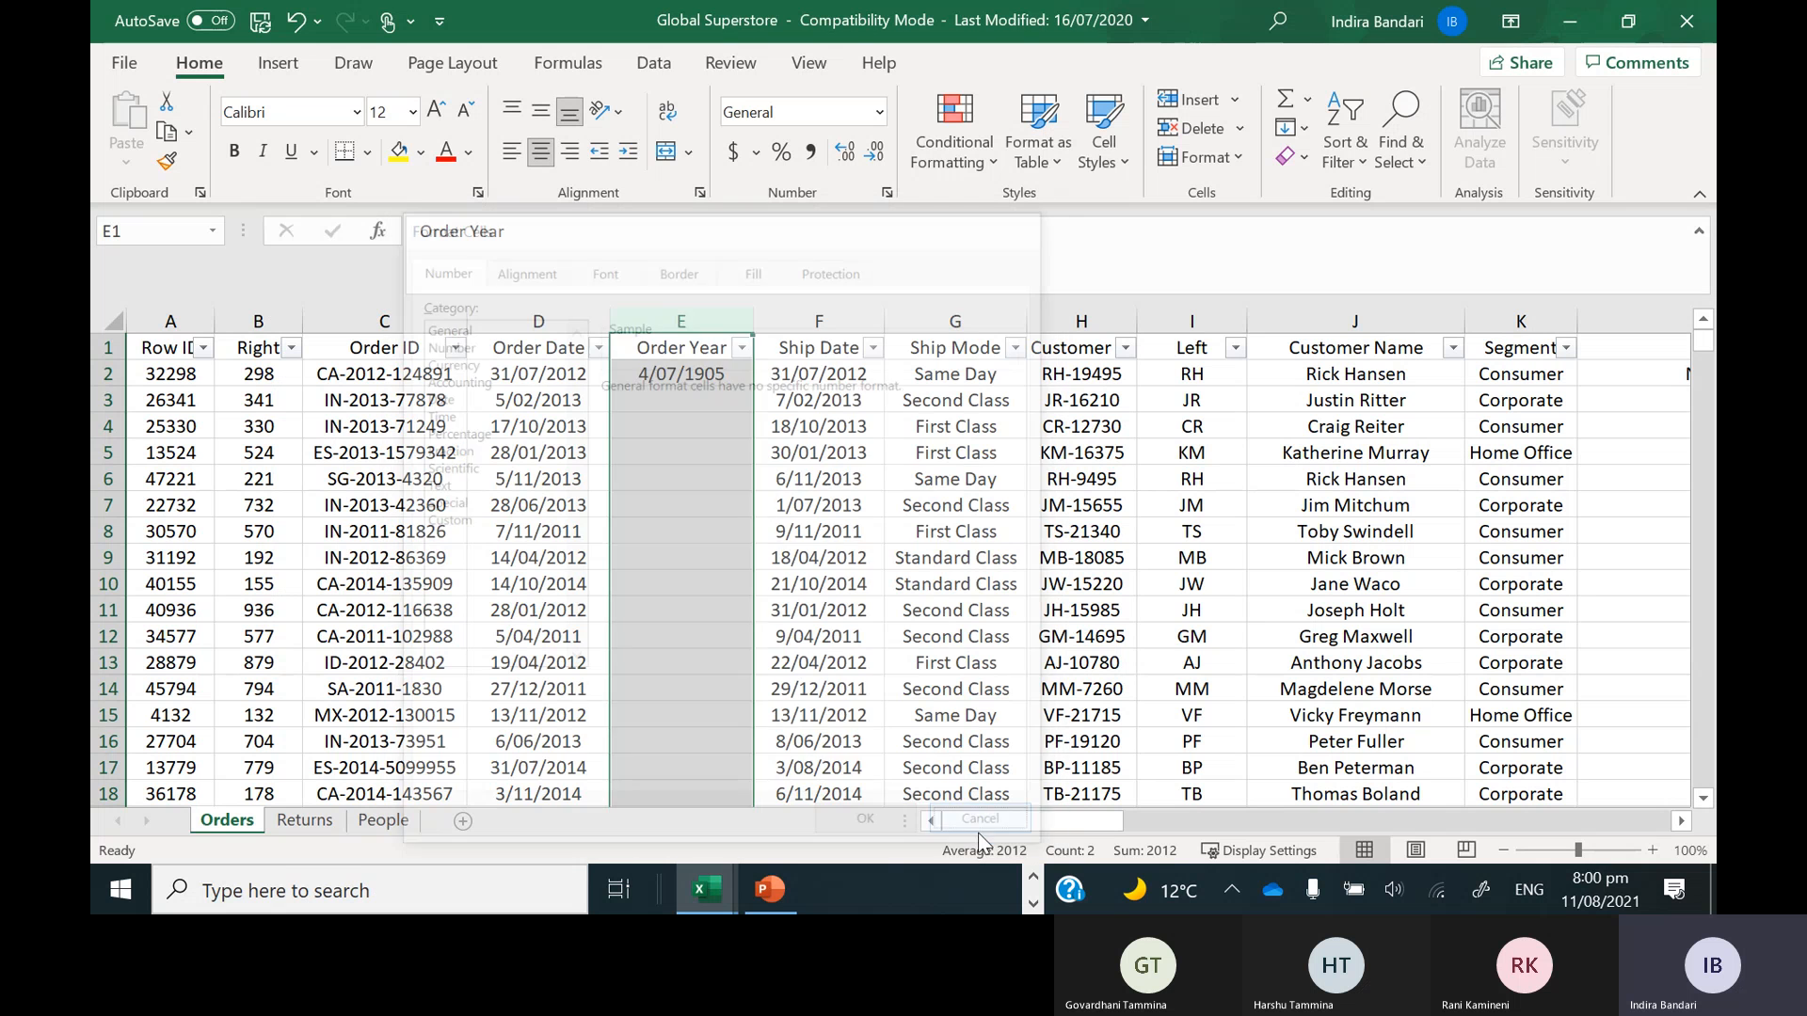
# Format the whole Order Year column as Number with 0 decimal places
pyautogui.rightClick(686, 321)
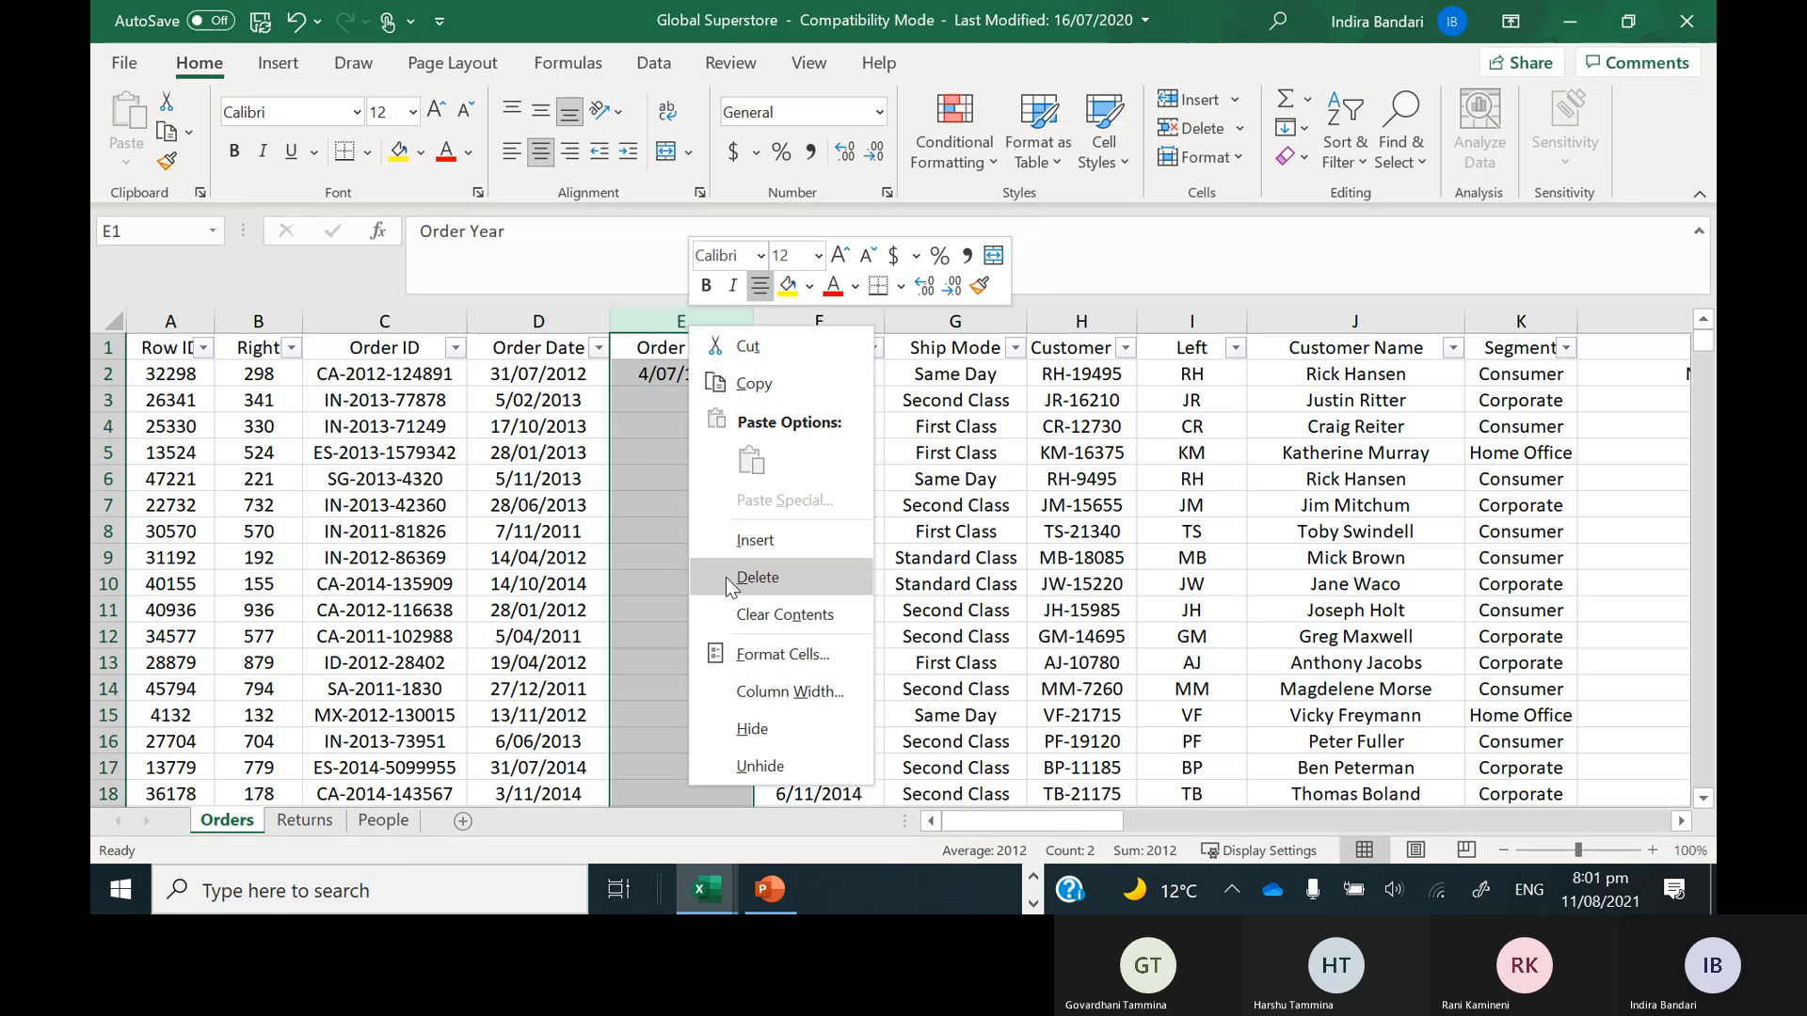
pyautogui.click(737, 653)
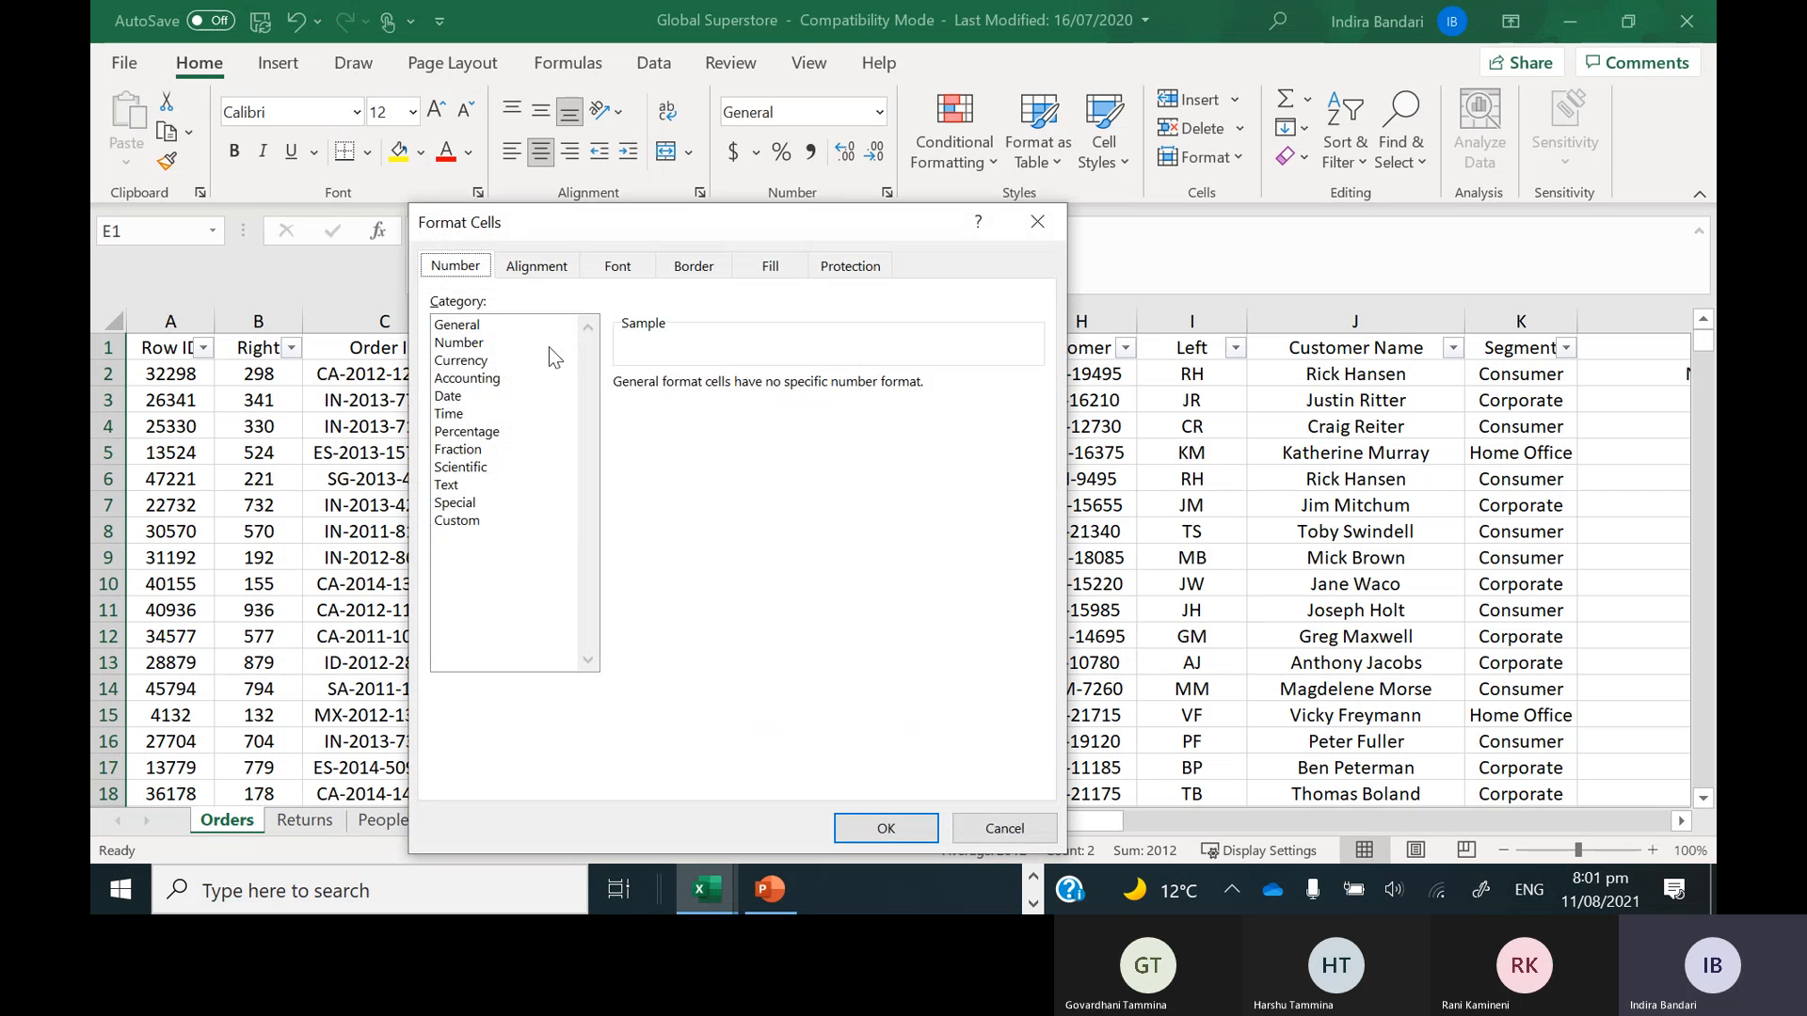
pyautogui.click(465, 344)
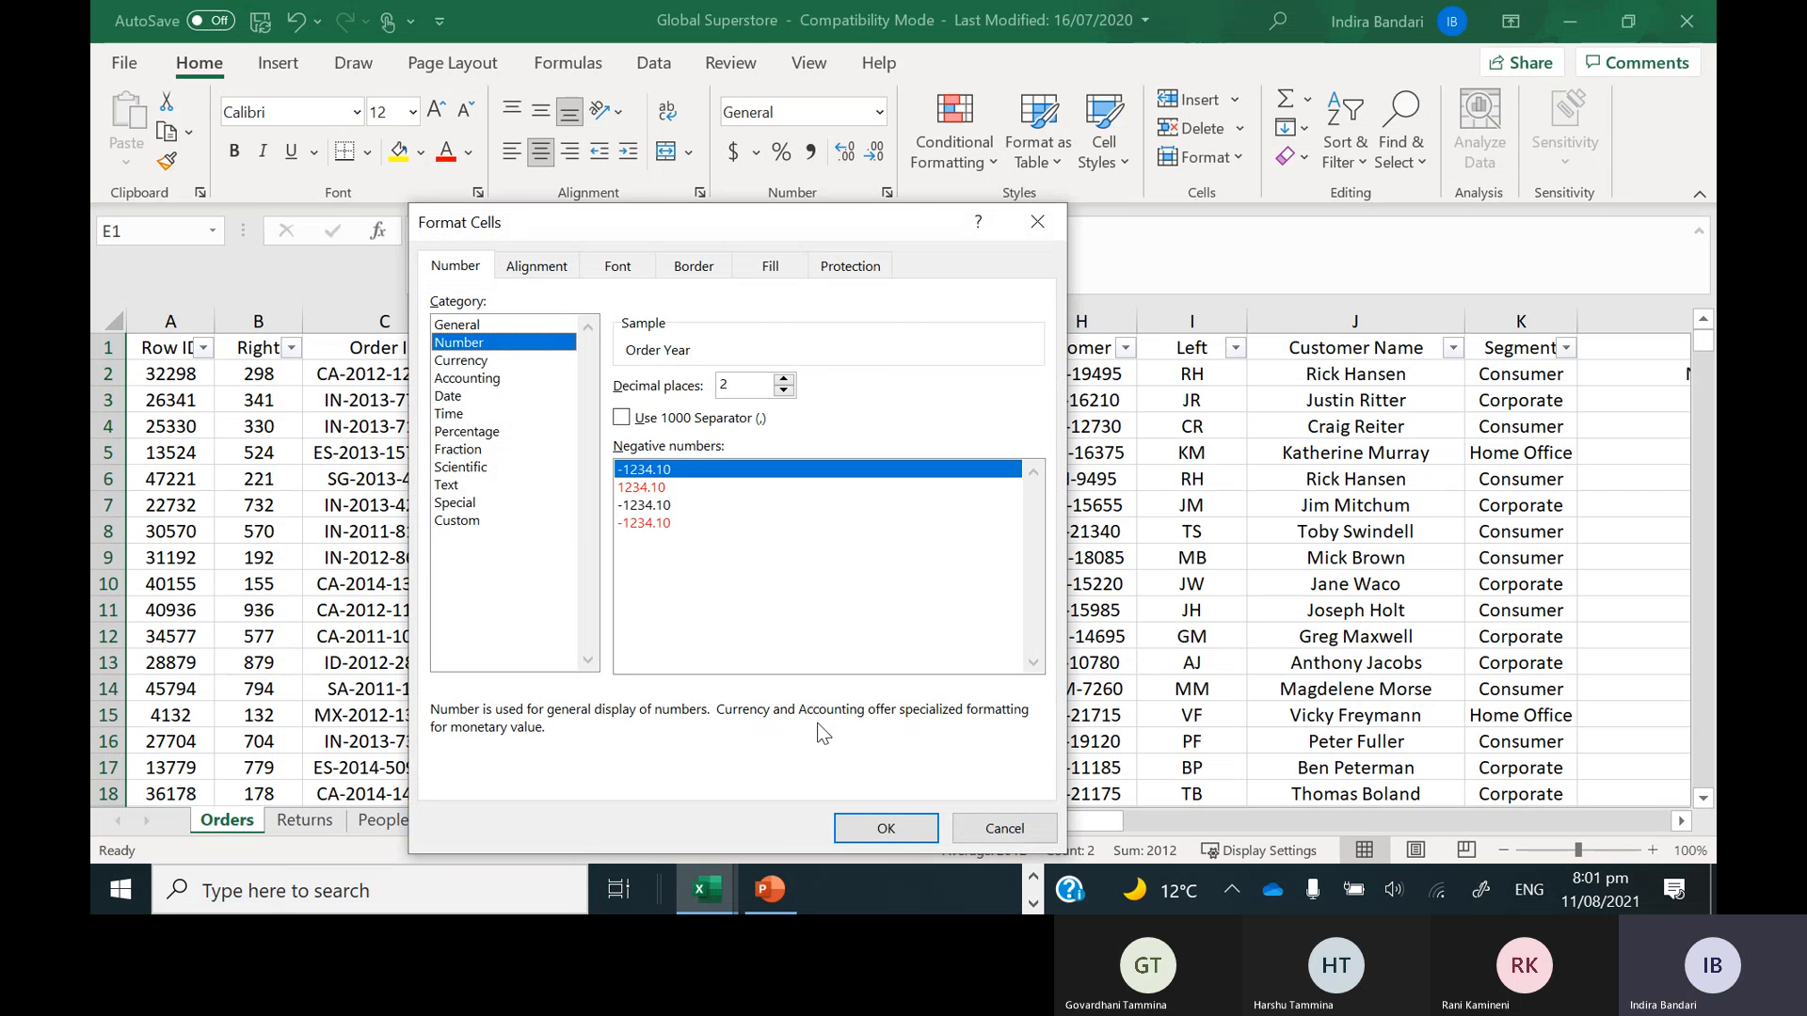
pyautogui.click(783, 390)
pyautogui.click(783, 389)
pyautogui.click(886, 830)
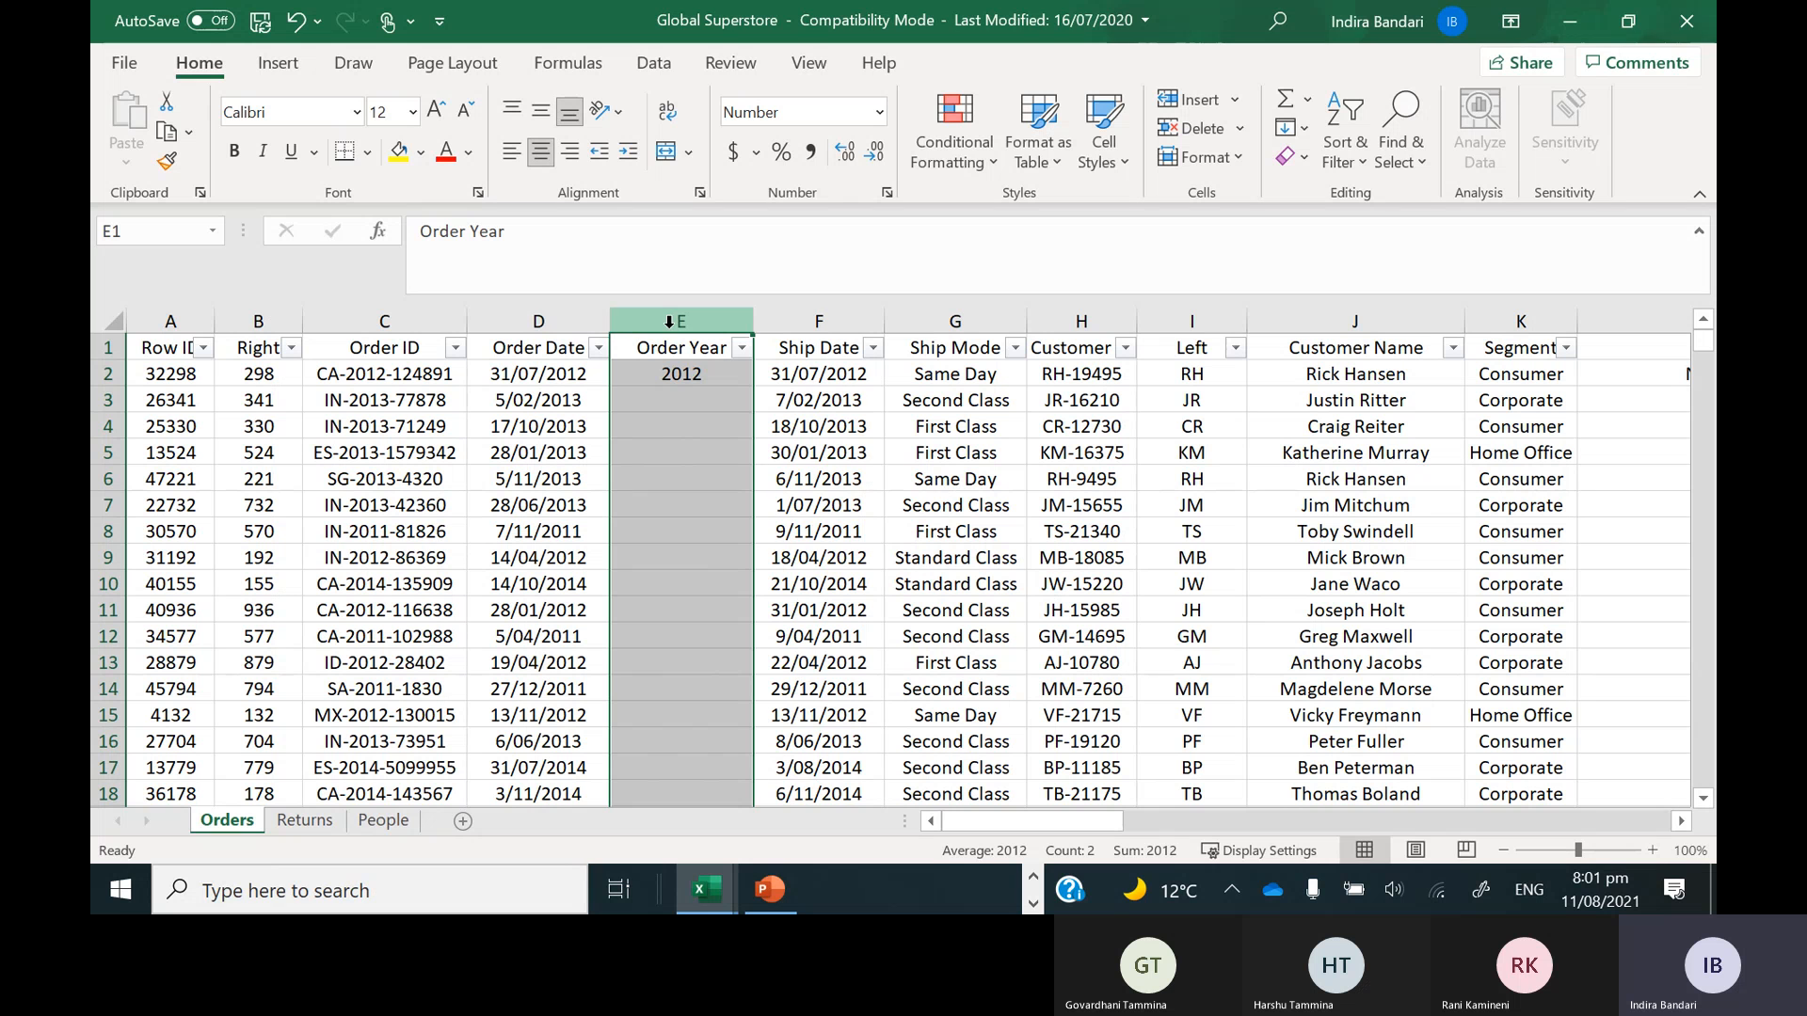
# Review the number category and decimal places in the Order Year column's cell format, then select E2
pyautogui.click(797, 312)
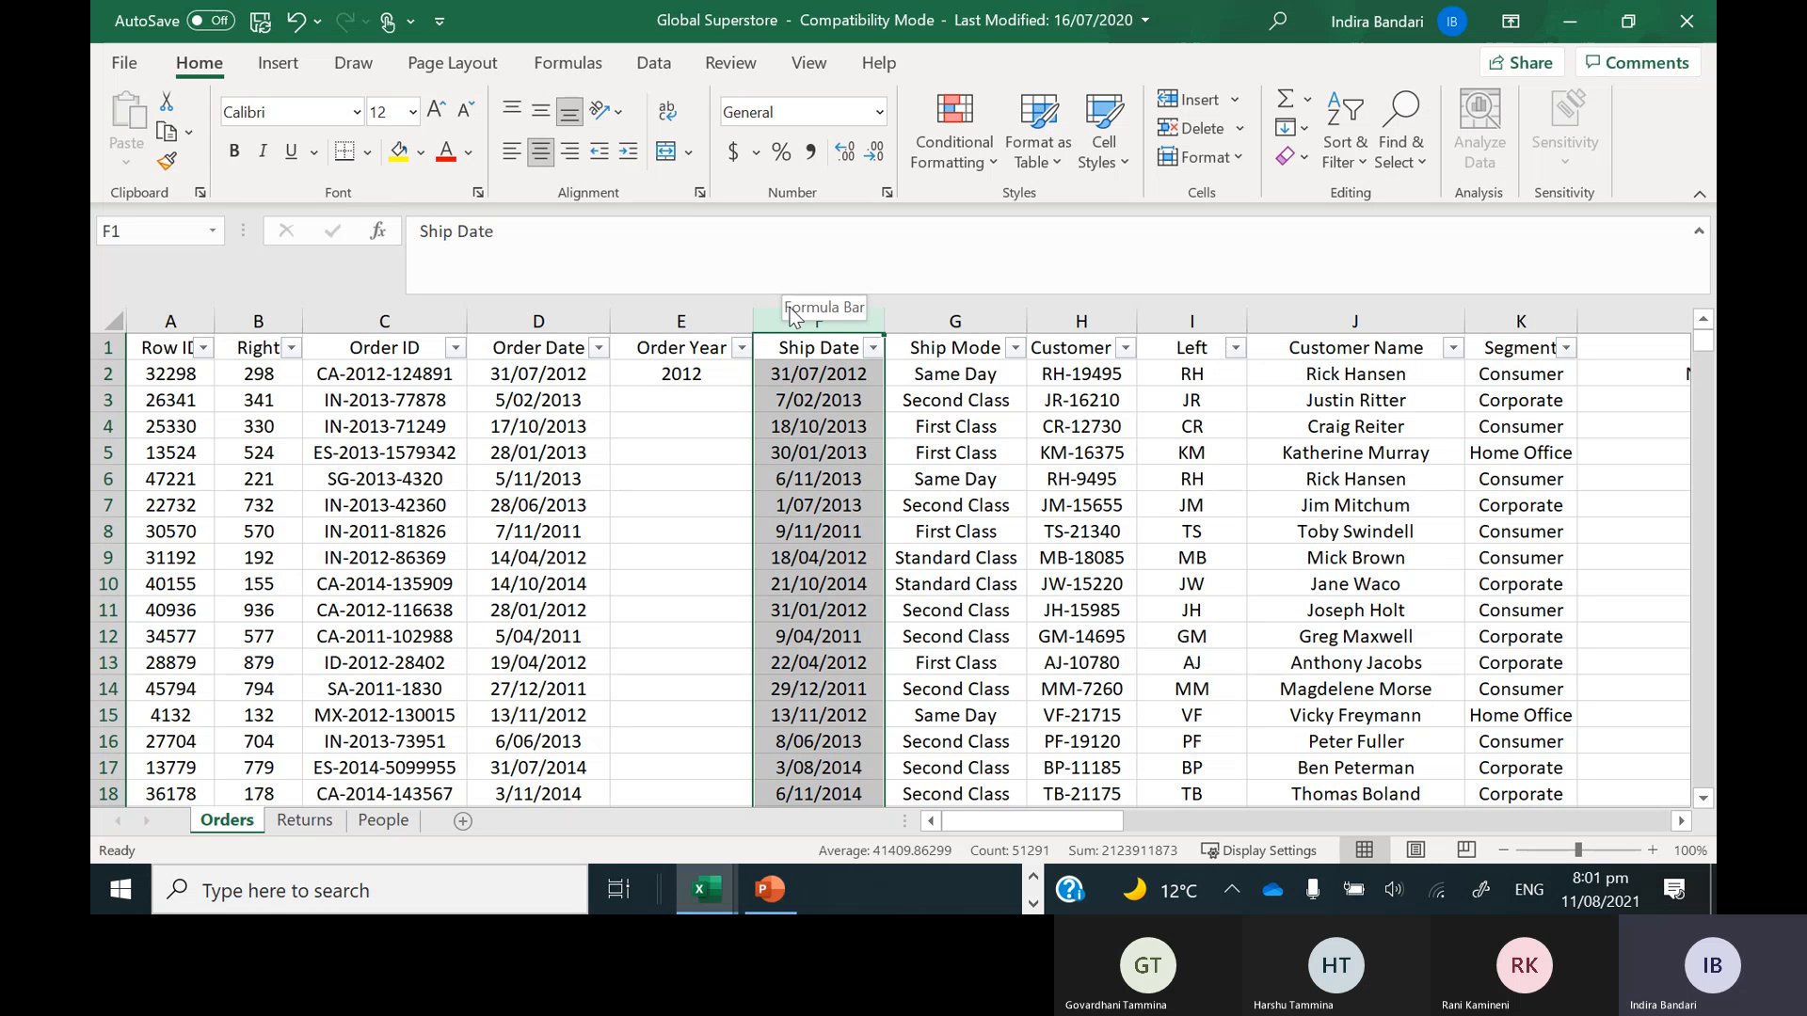
pyautogui.click(695, 365)
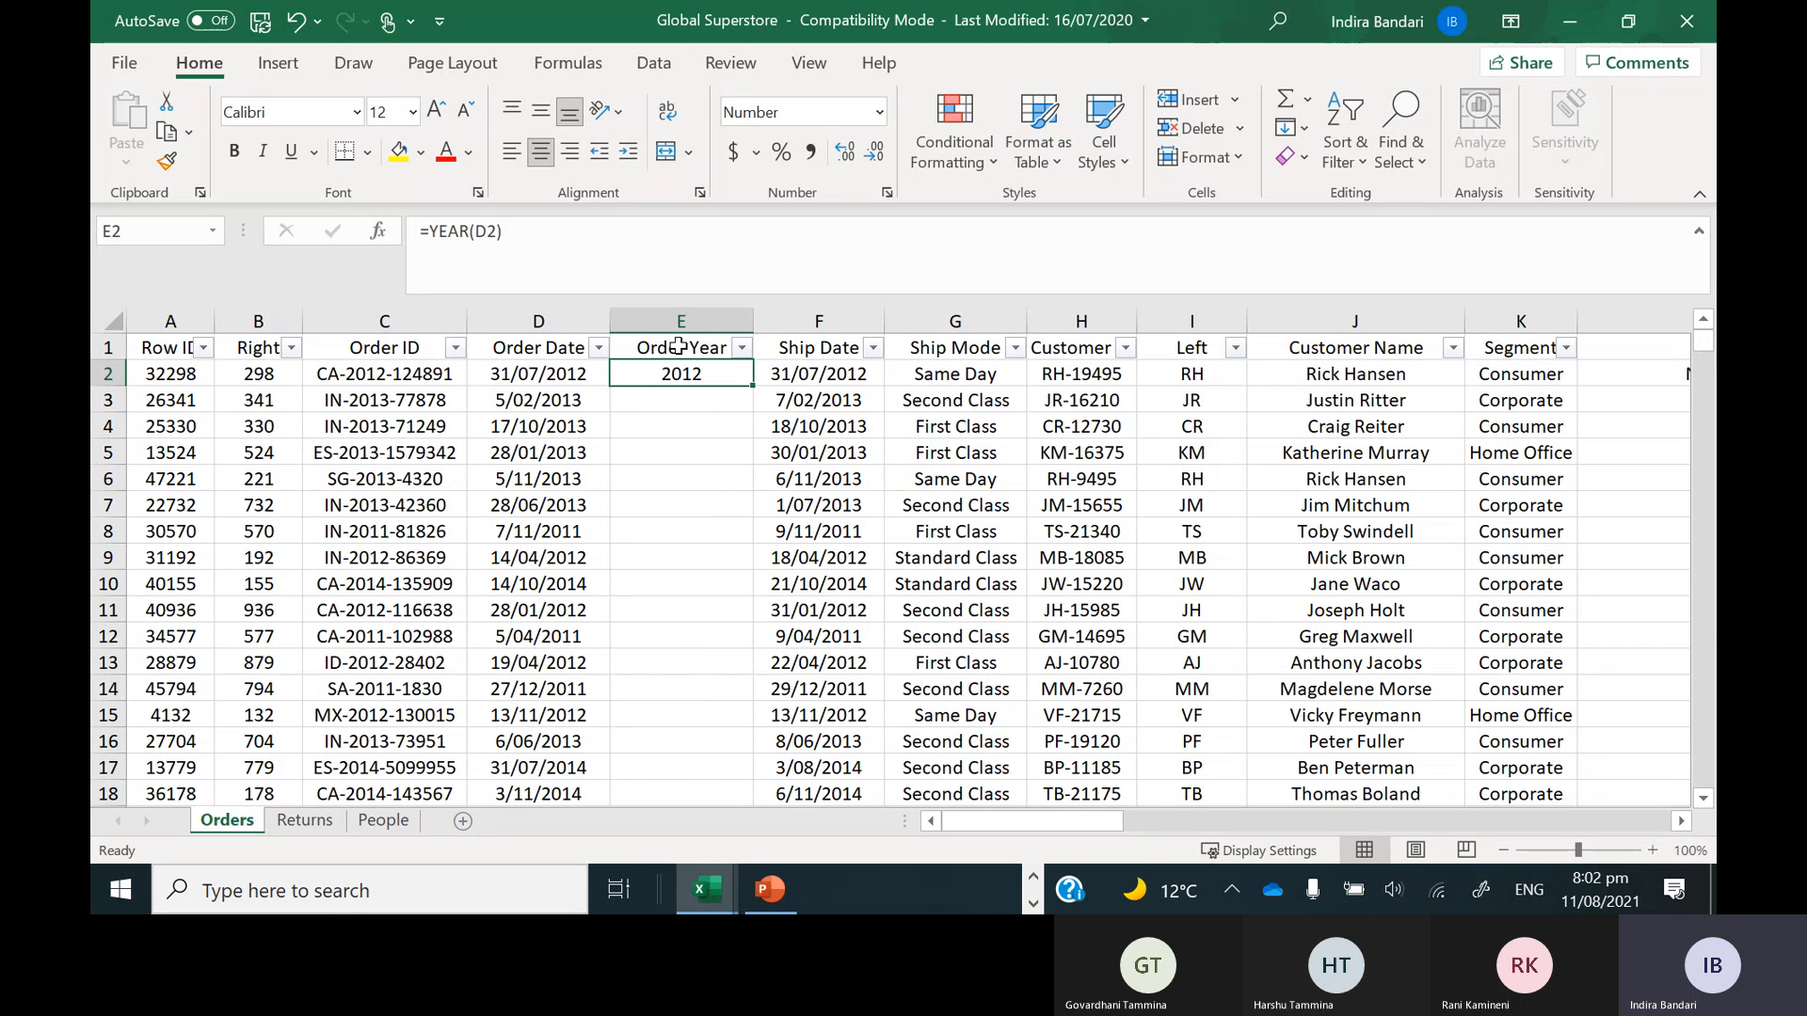
pyautogui.click(675, 320)
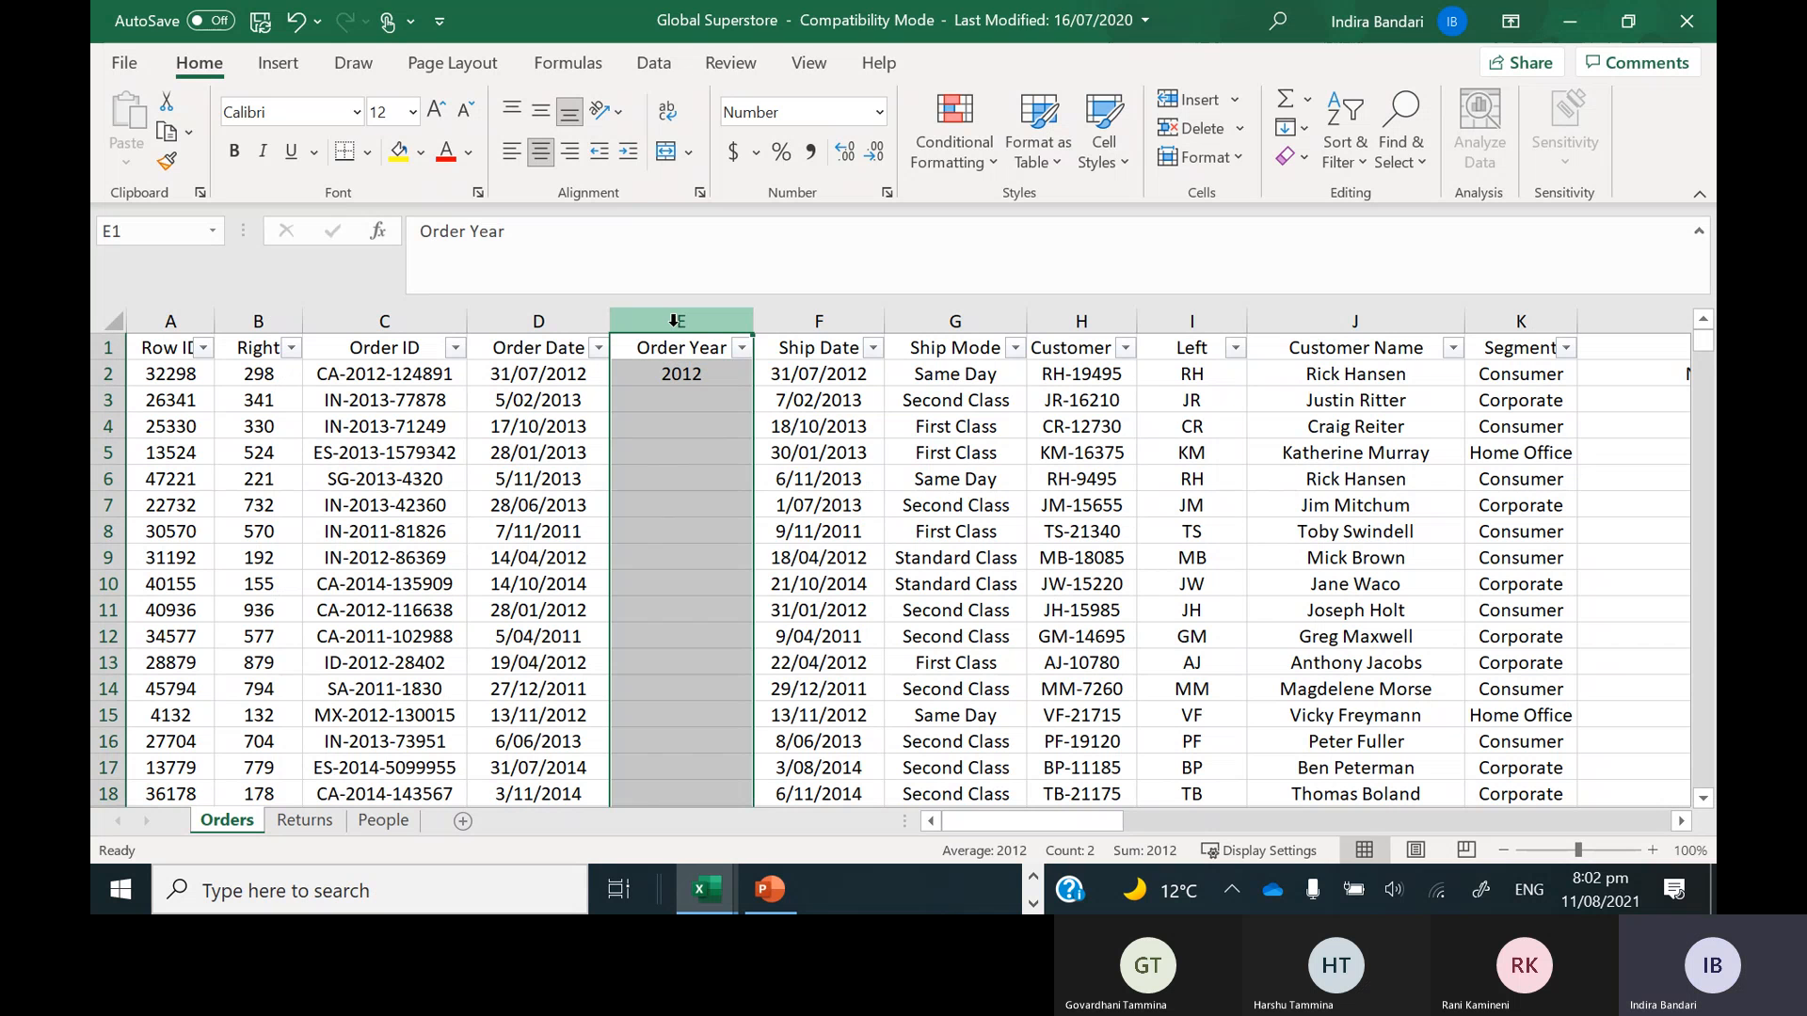
pyautogui.rightClick(674, 320)
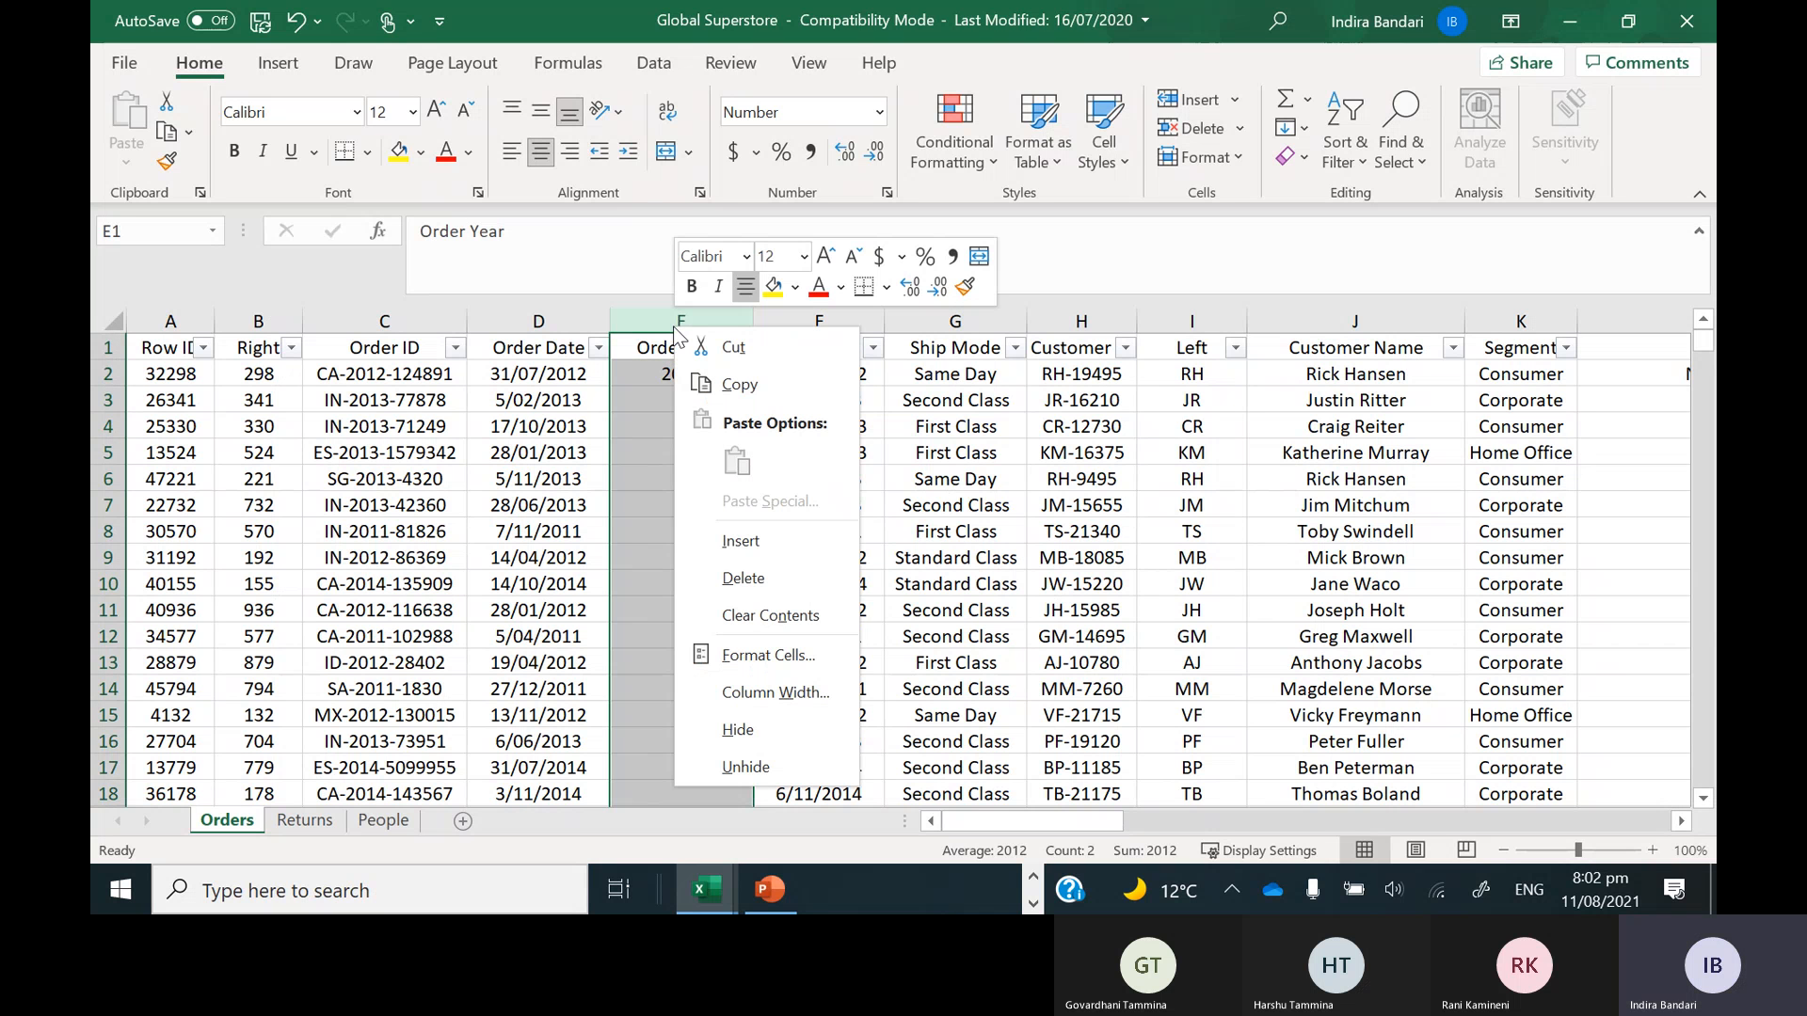
pyautogui.click(722, 654)
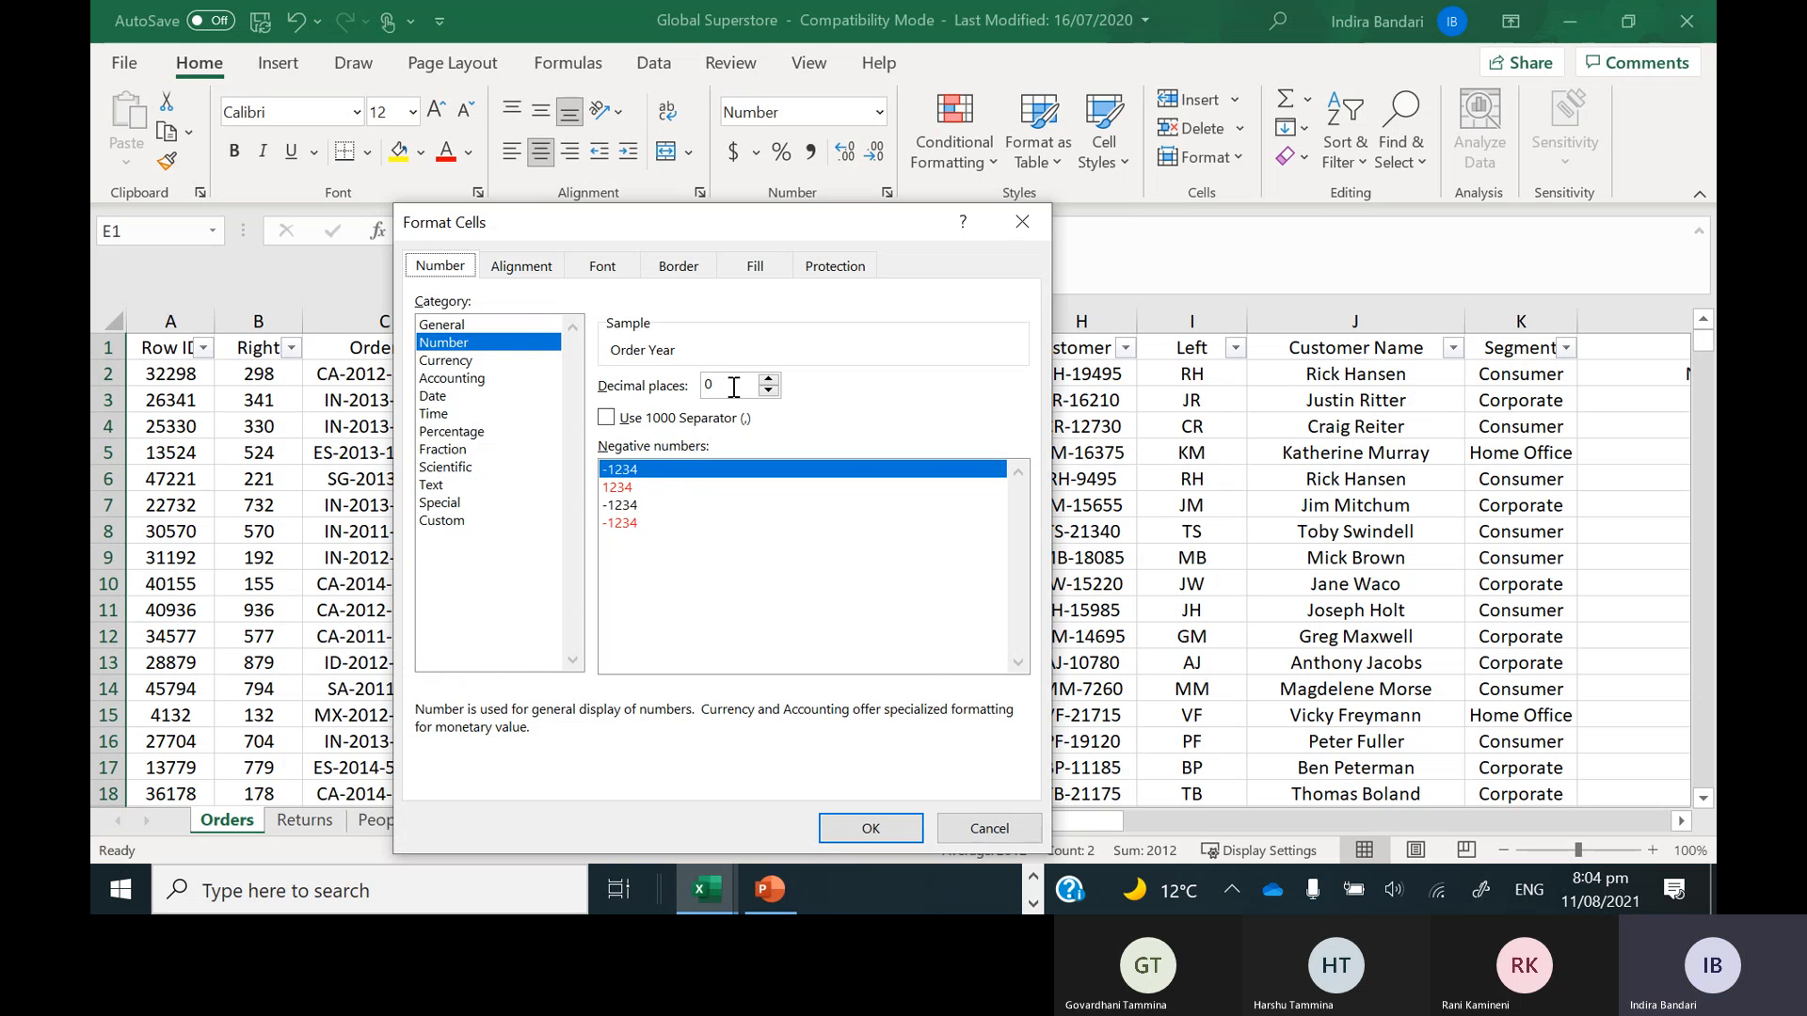
pyautogui.press('Return')
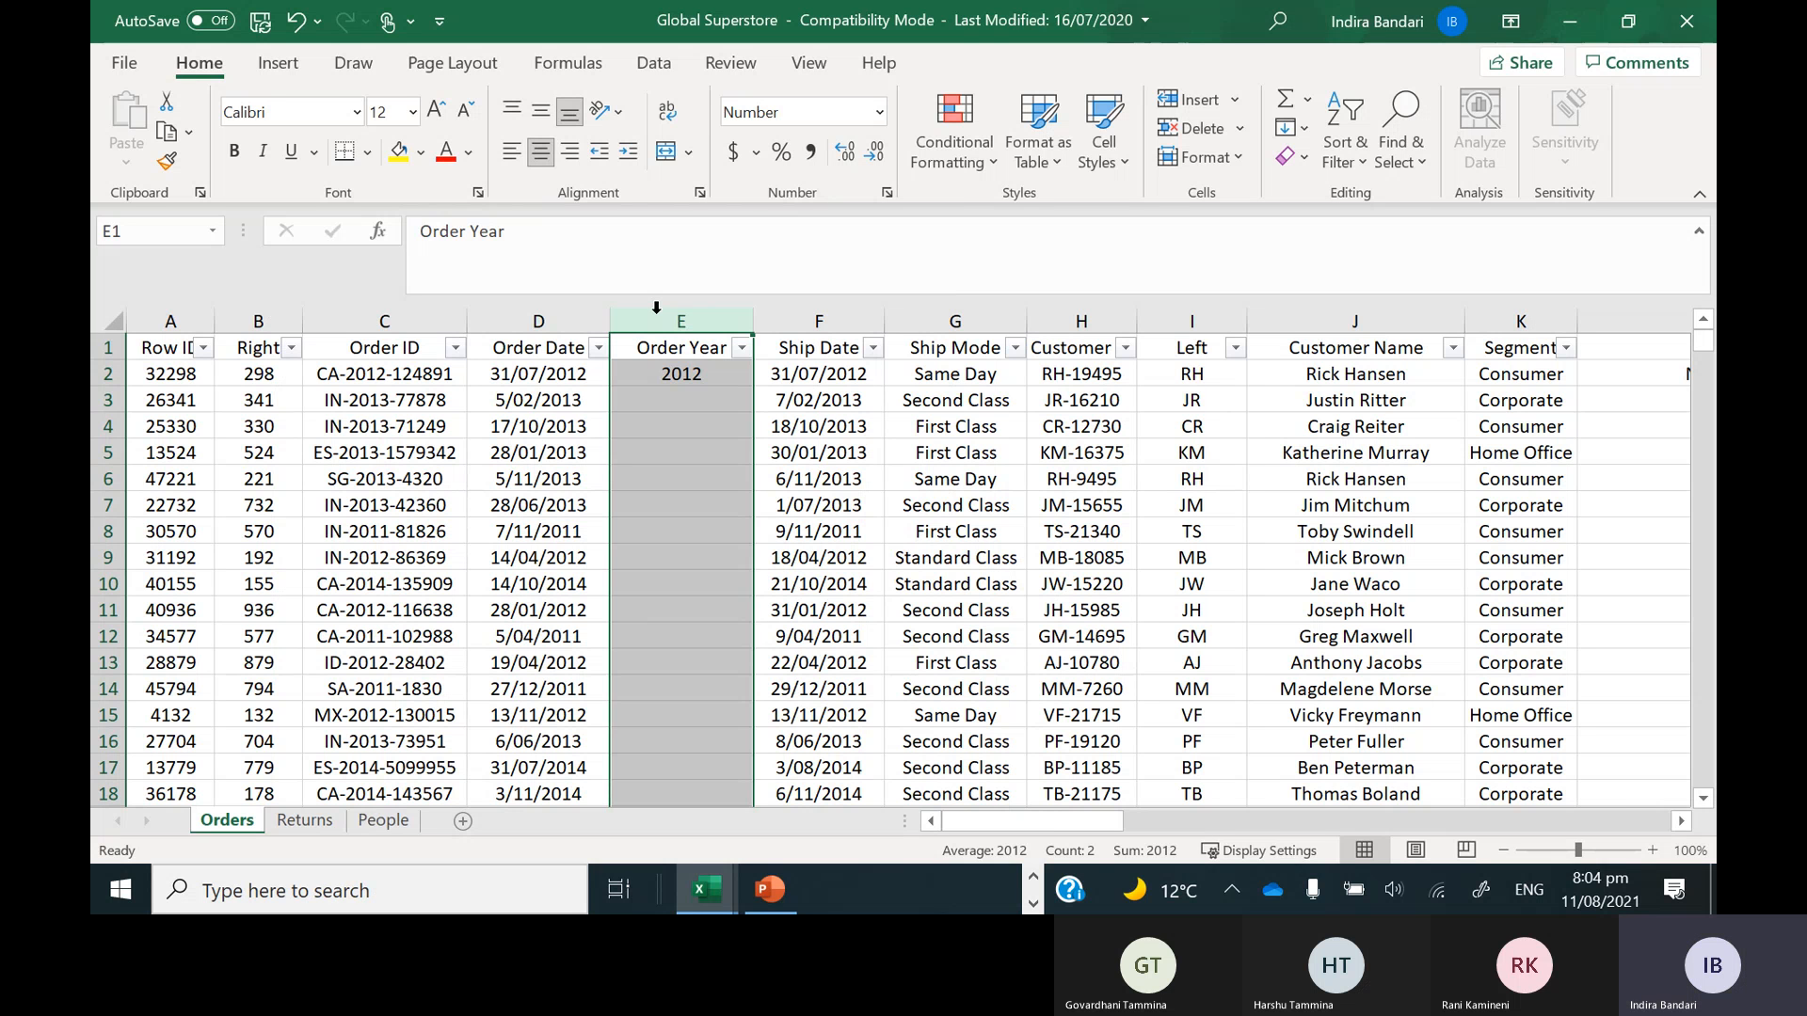
pyautogui.click(730, 377)
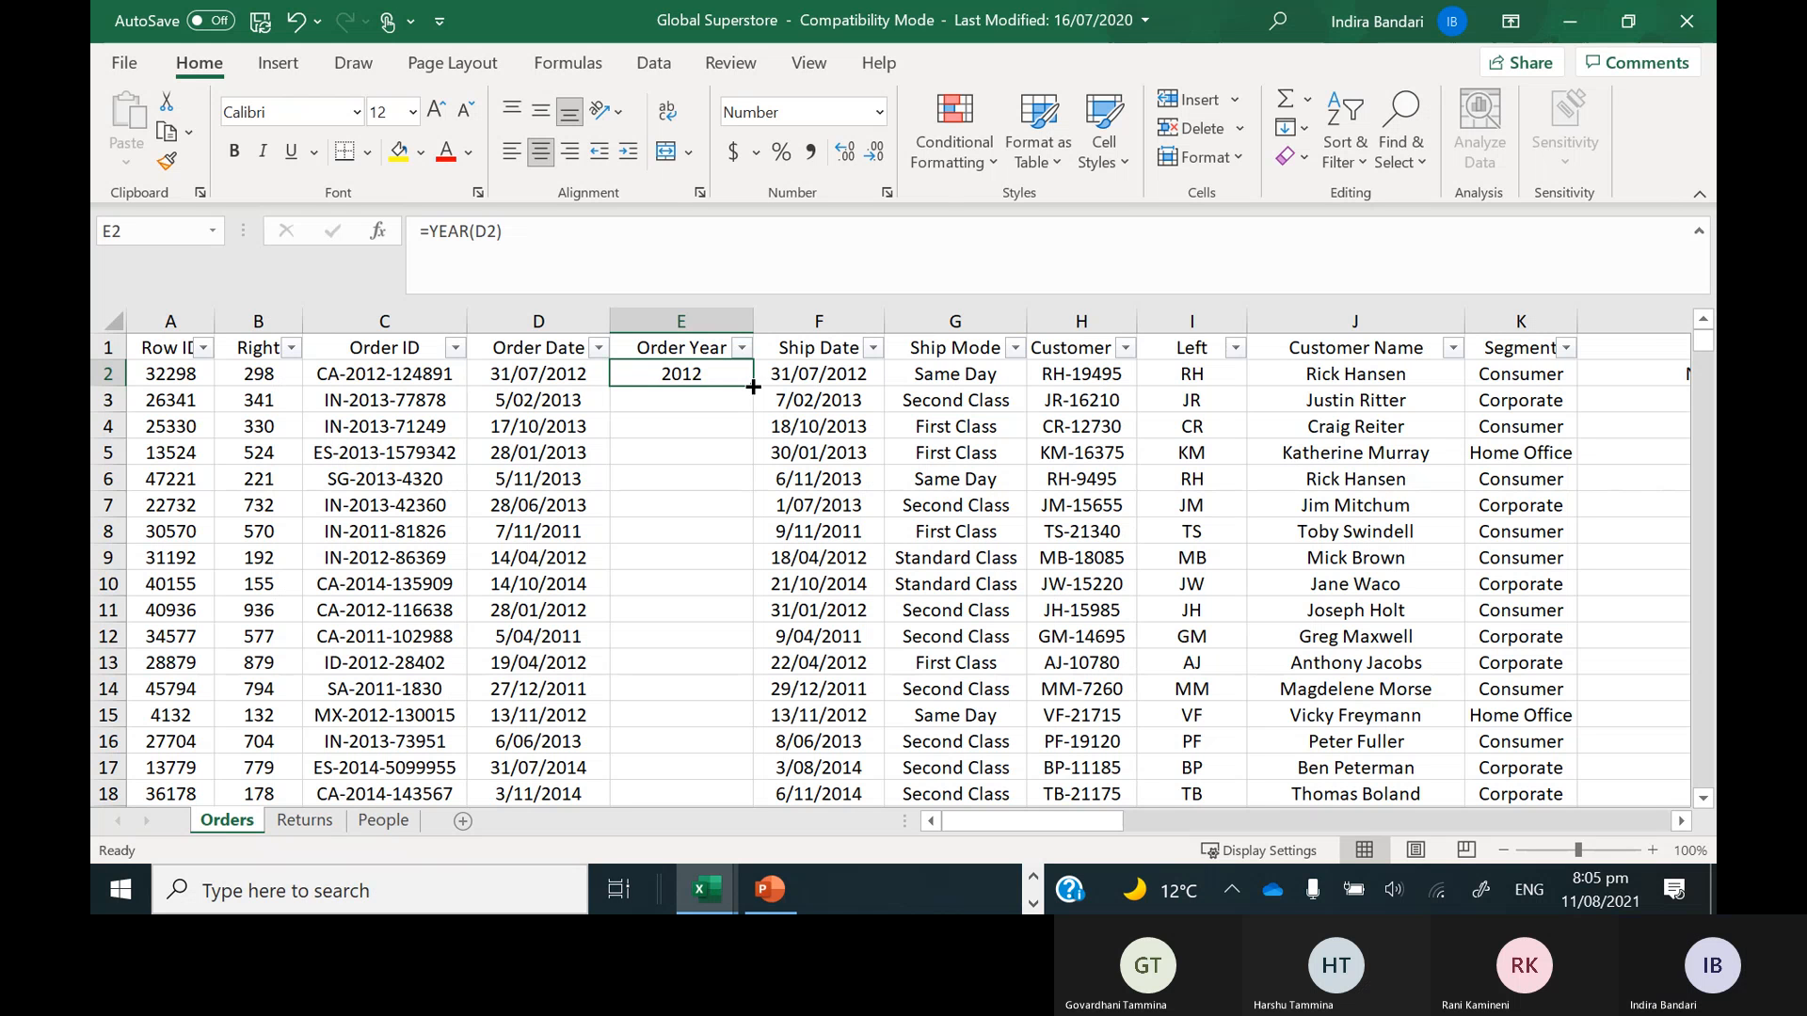
# Fill the Order Year formula from E2 down through all the data rows
pyautogui.doubleClick(753, 387)
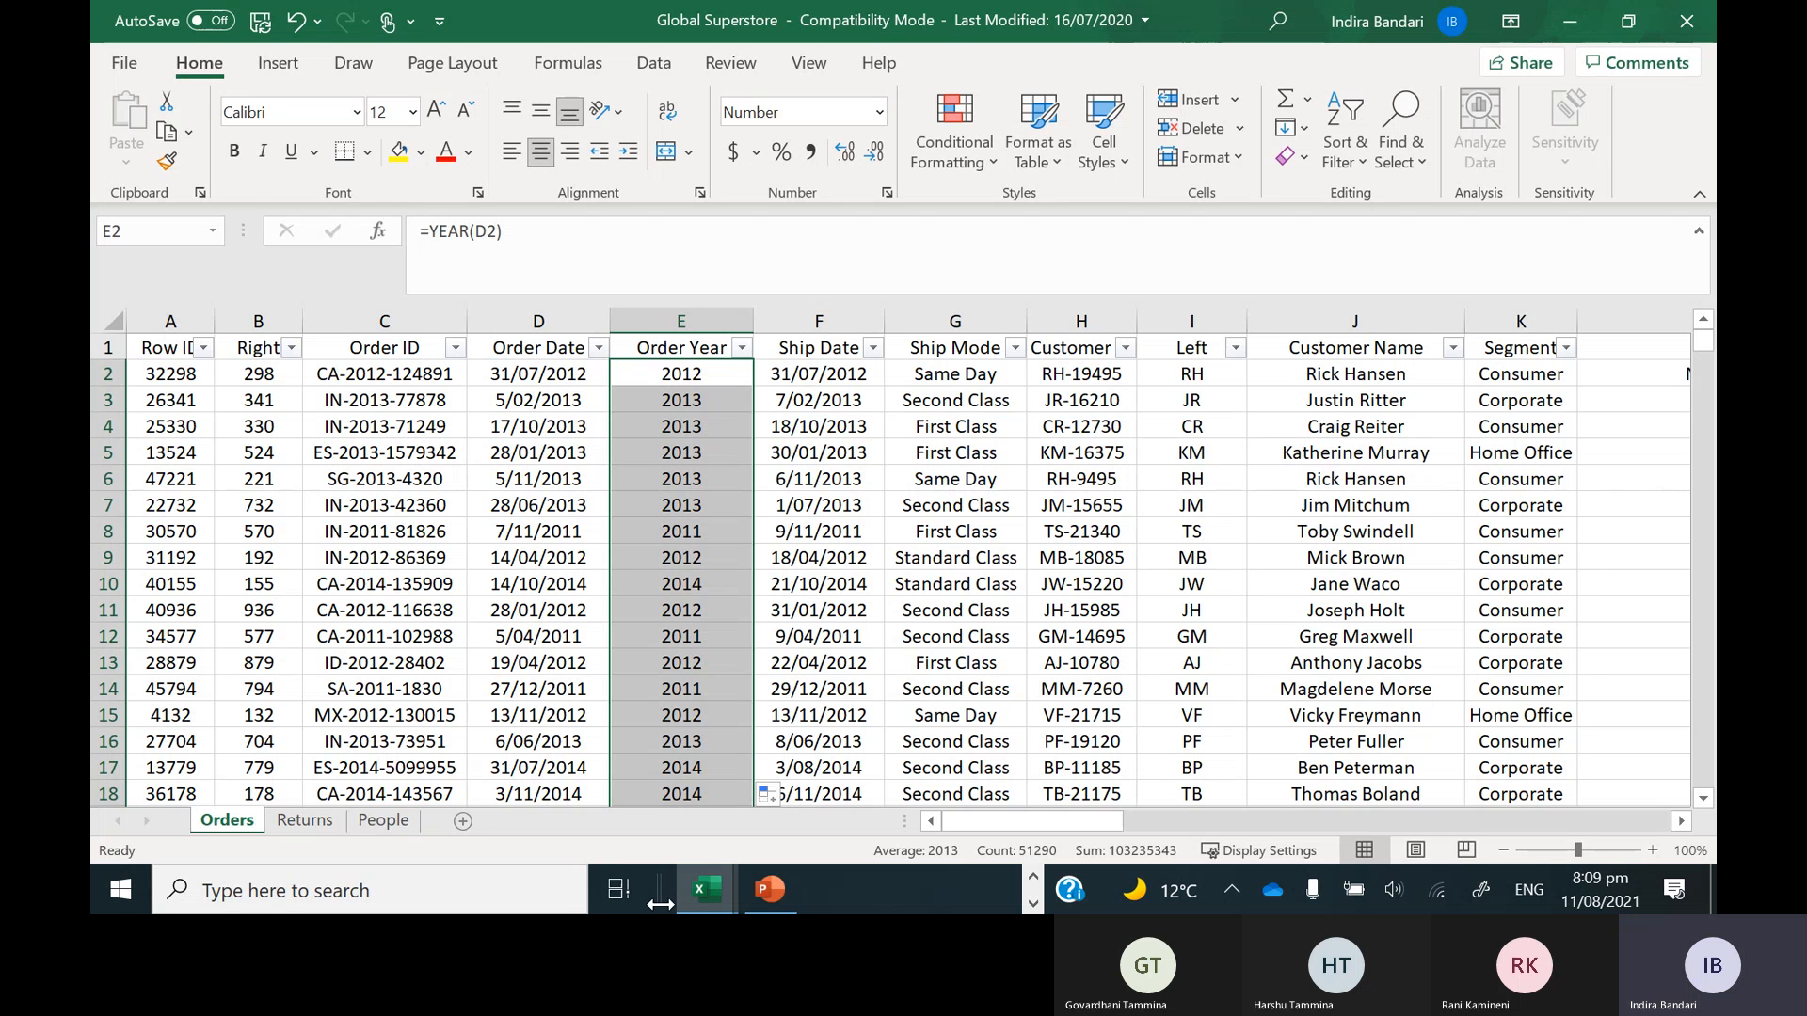
# Switch to the Teams meeting window, turn off the camera and minimise the meeting to return to the workbook
pyautogui.moveTo(1161, 877)
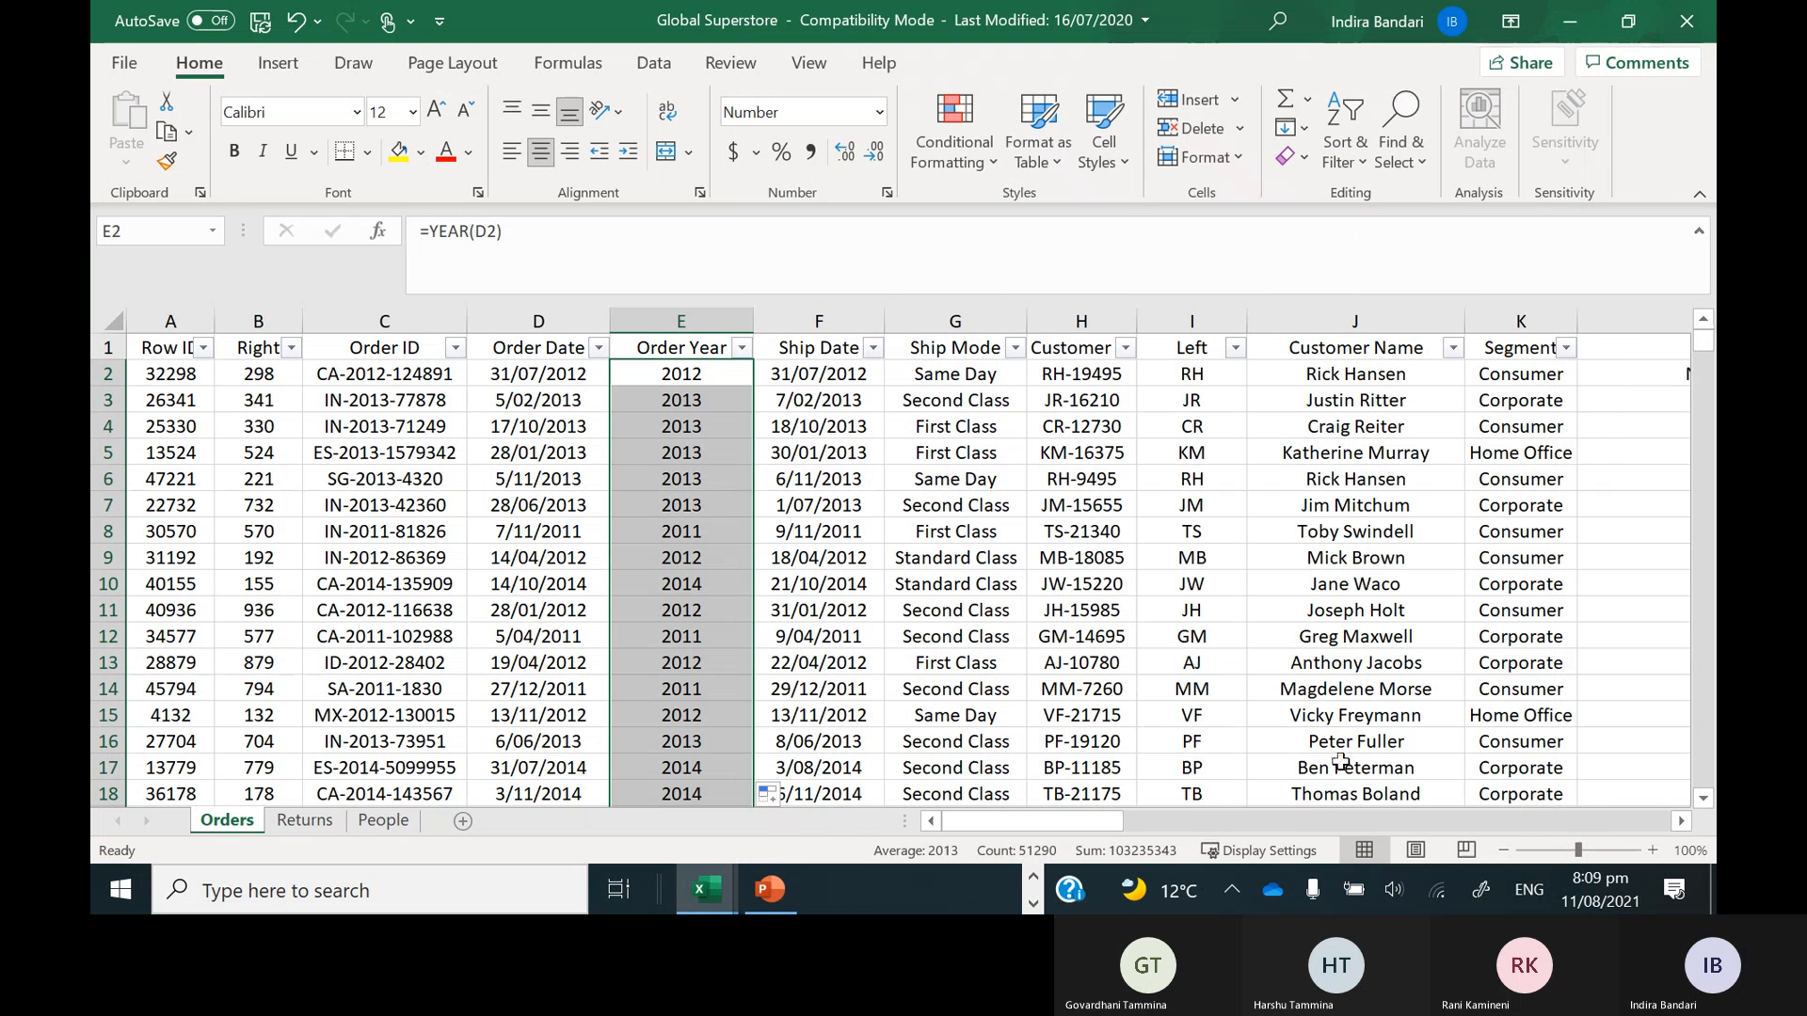
pyautogui.click(1032, 876)
pyautogui.moveTo(902, 889)
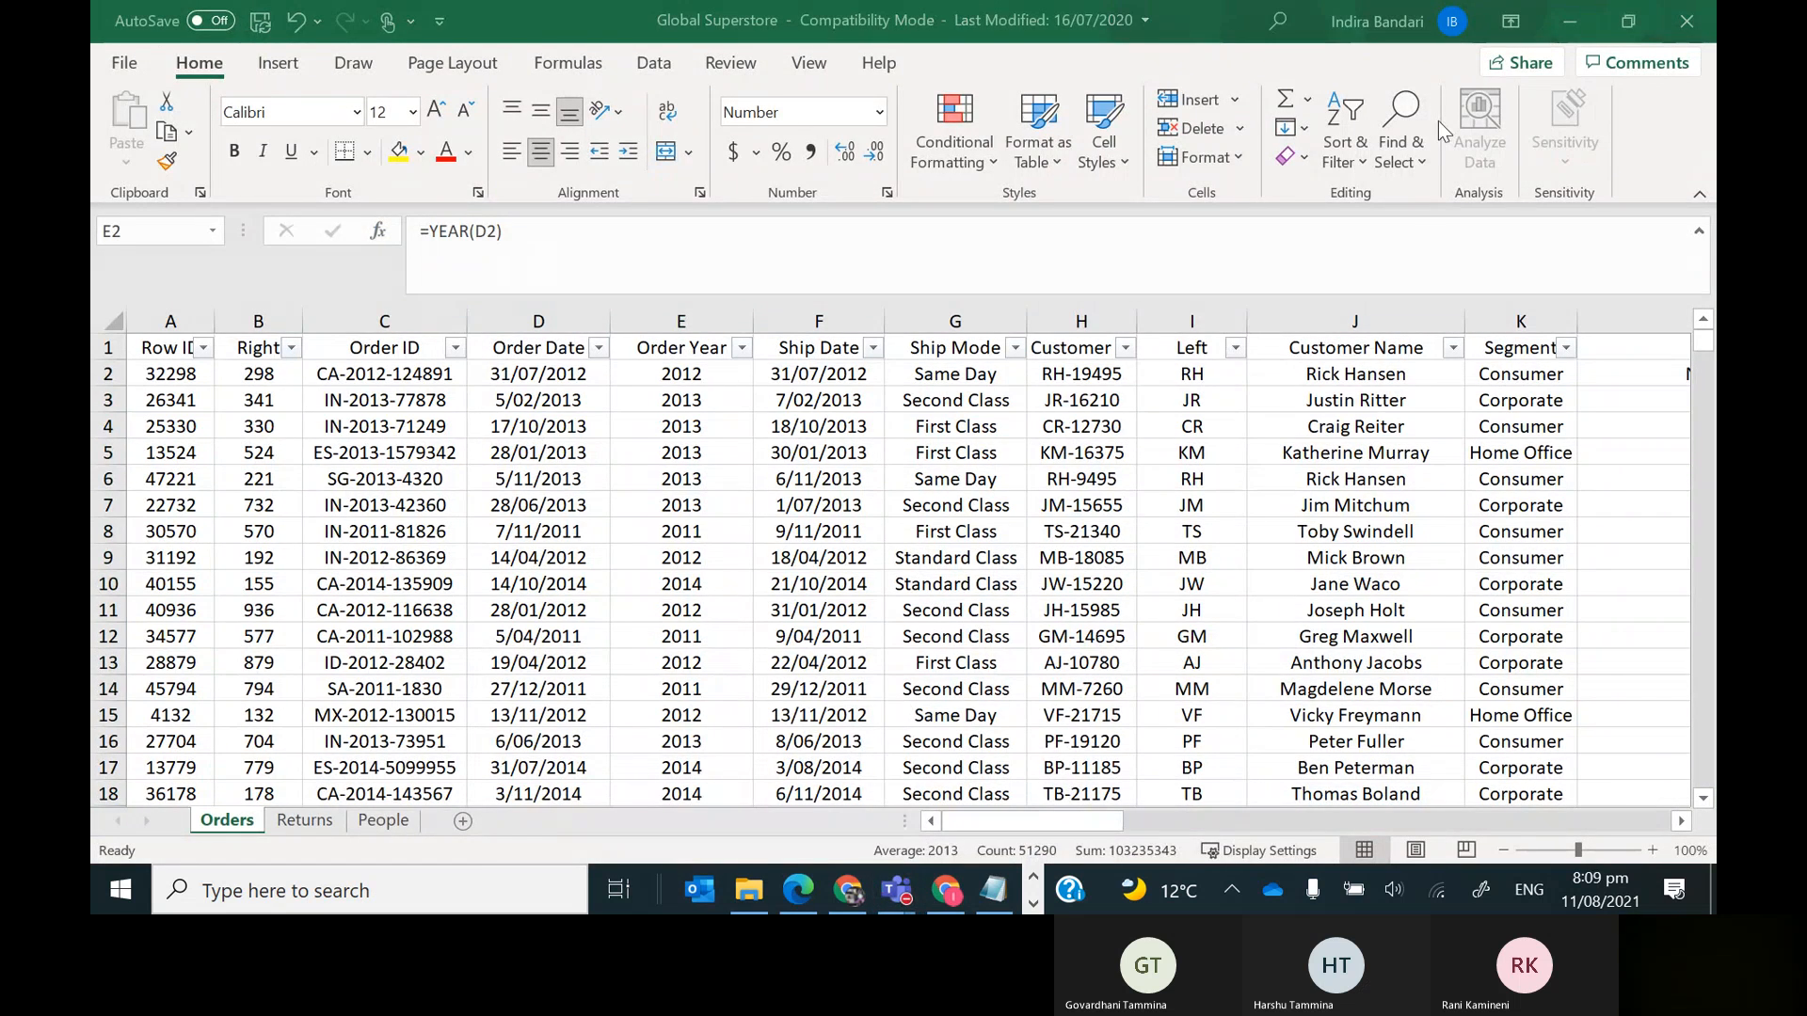
pyautogui.click(1449, 732)
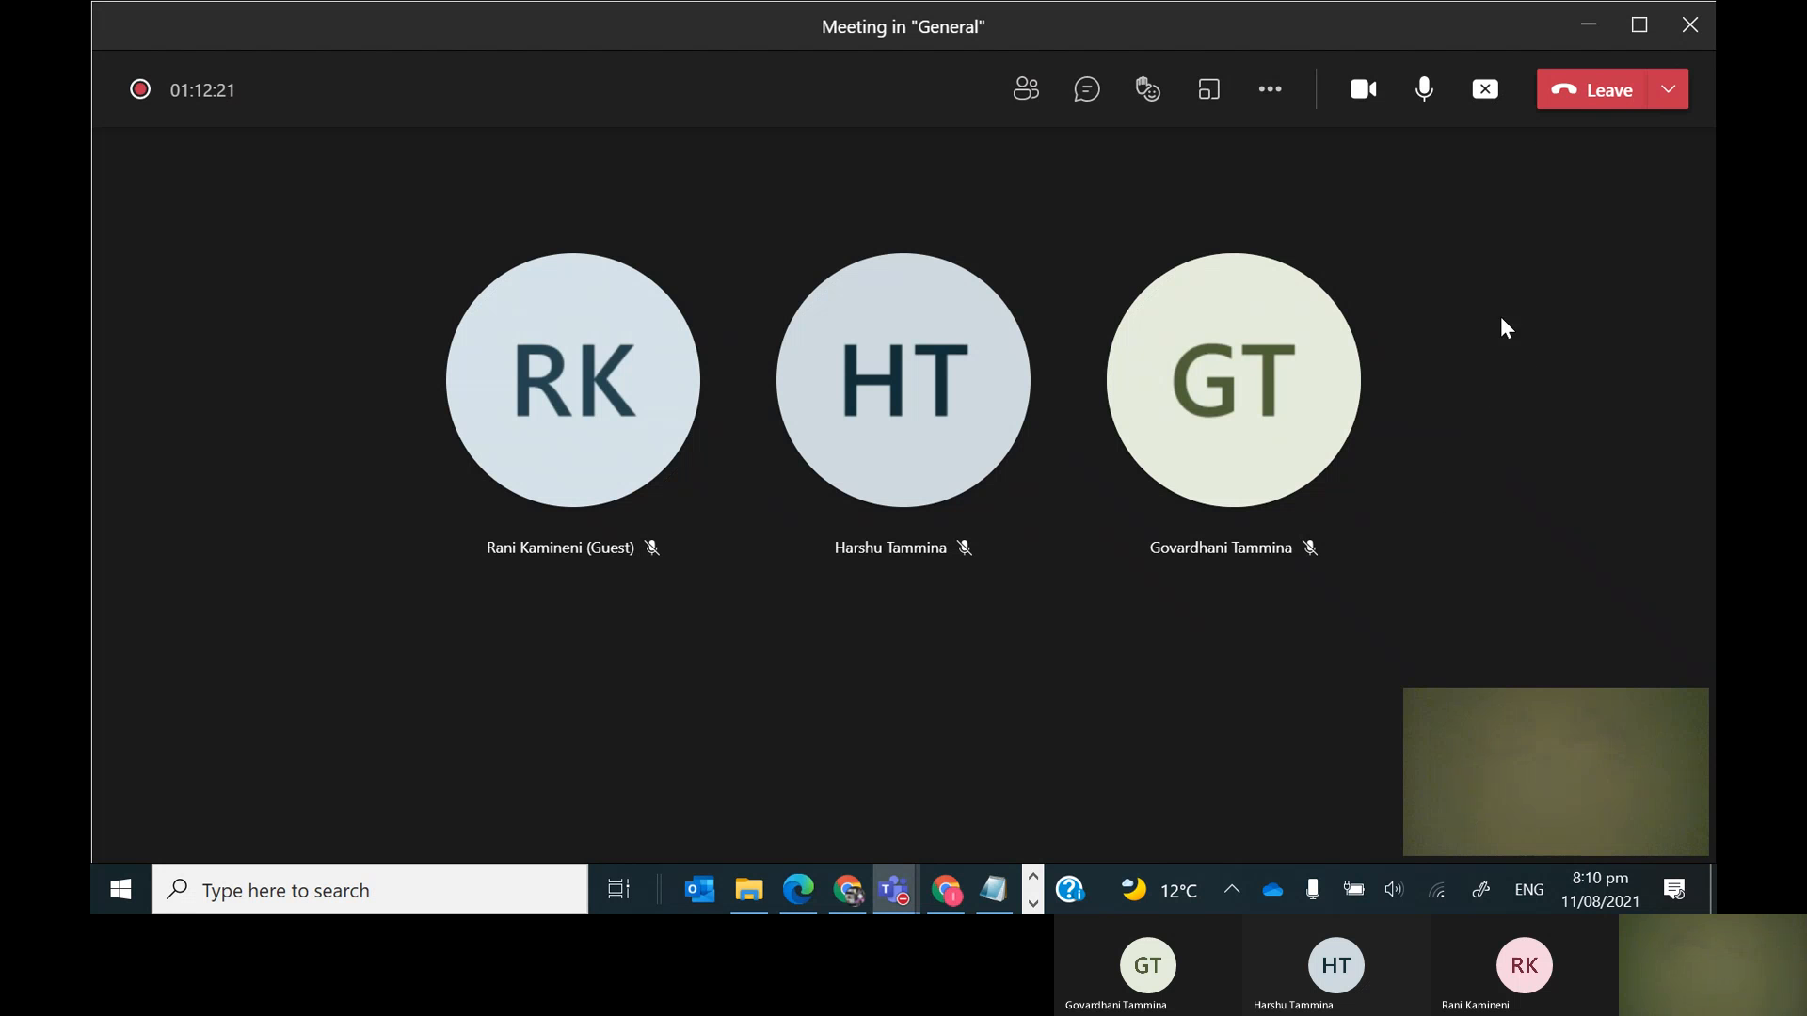
pyautogui.click(1366, 95)
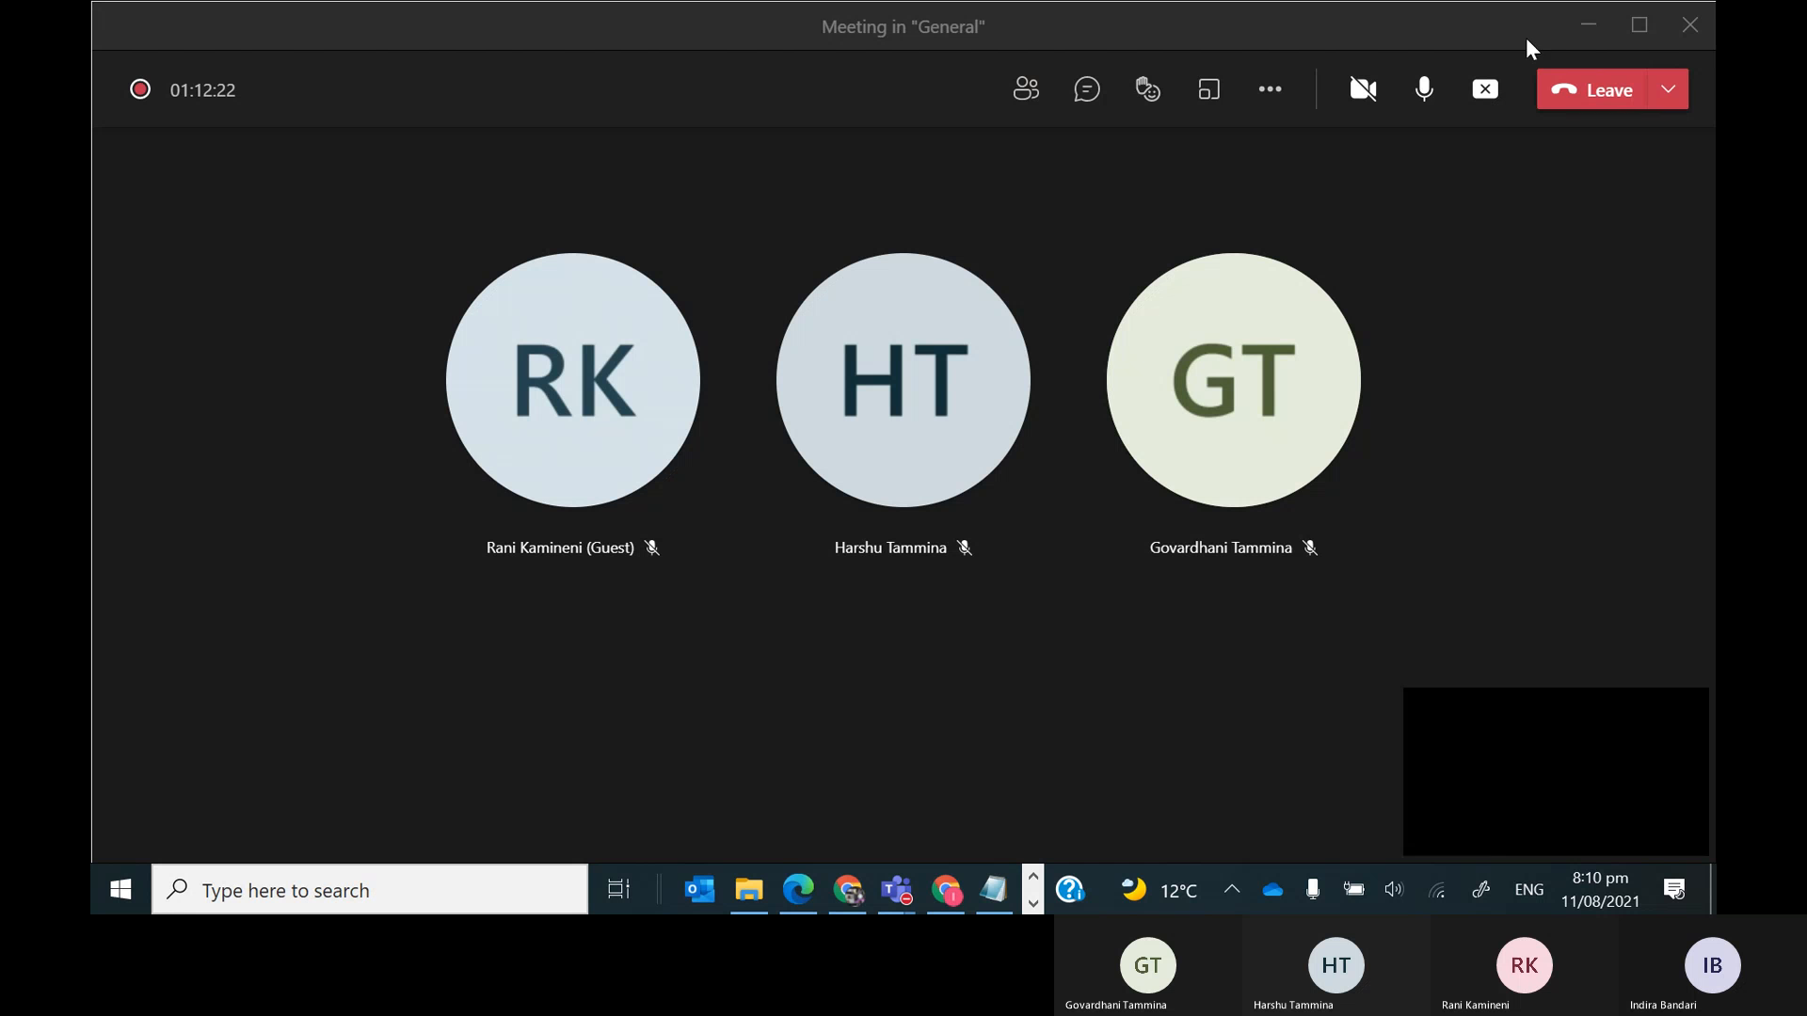
pyautogui.click(1584, 26)
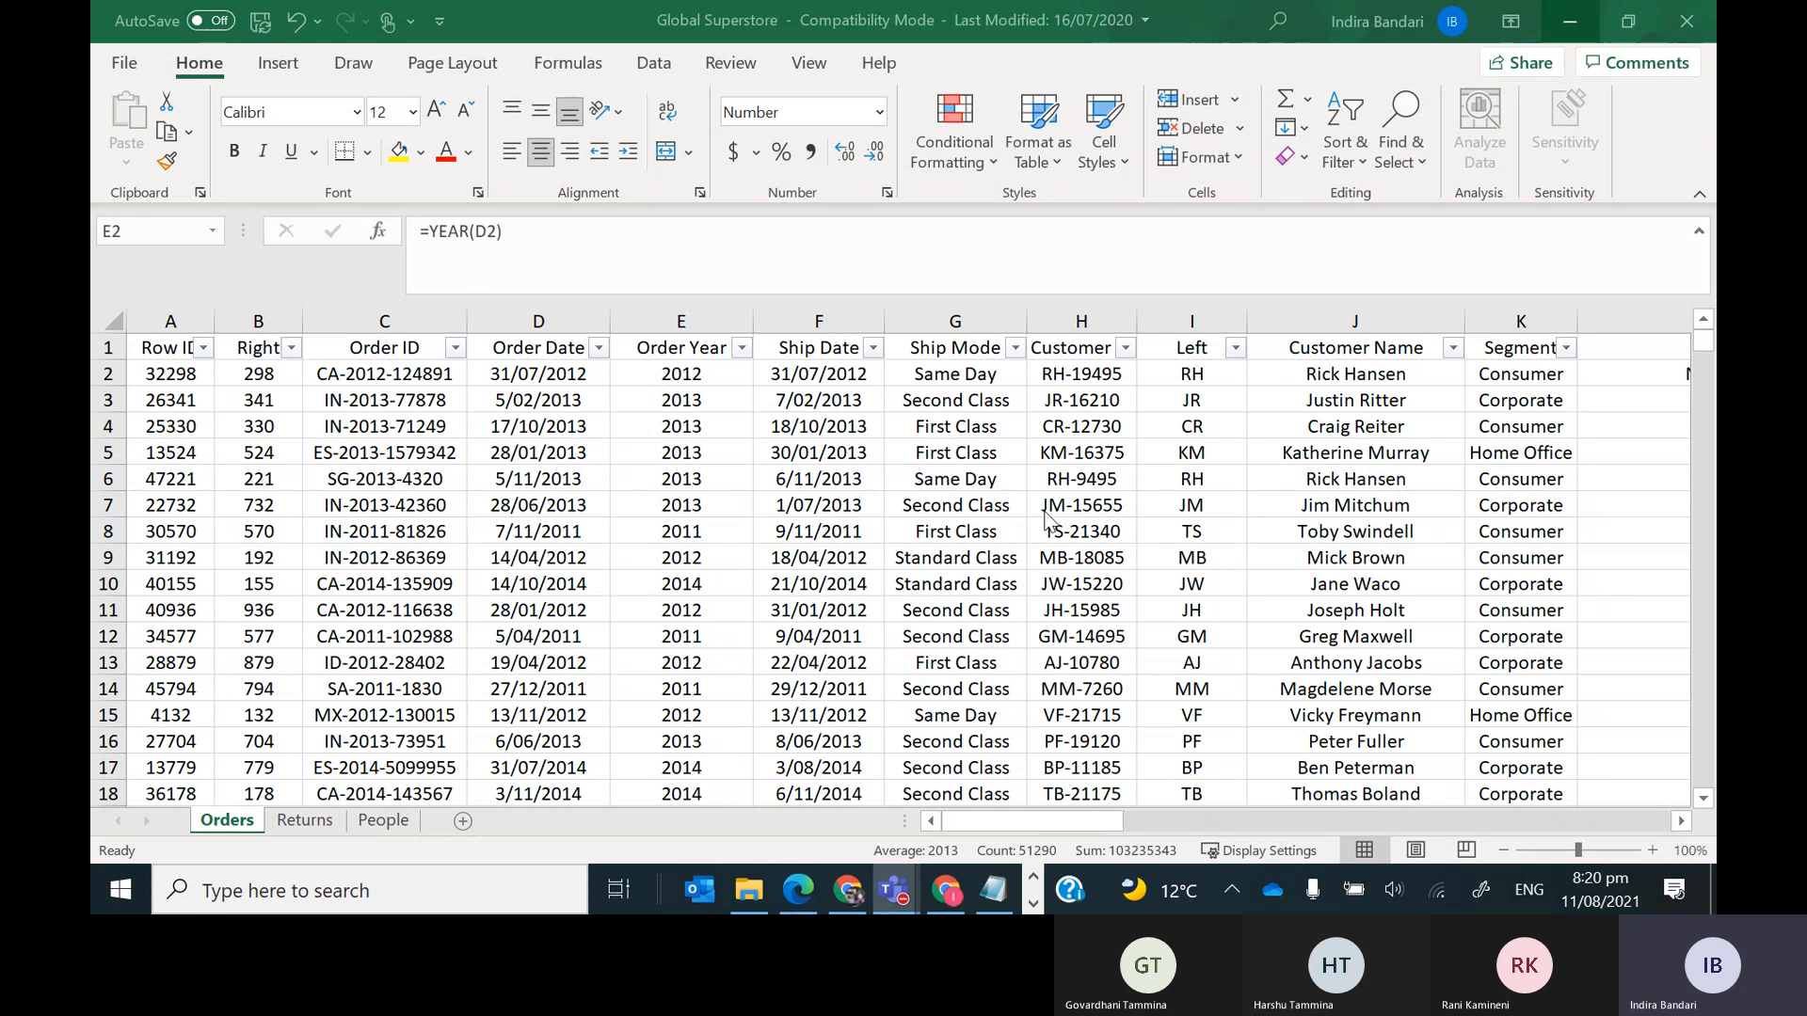
pyautogui.hotkey('ctrl', 's')
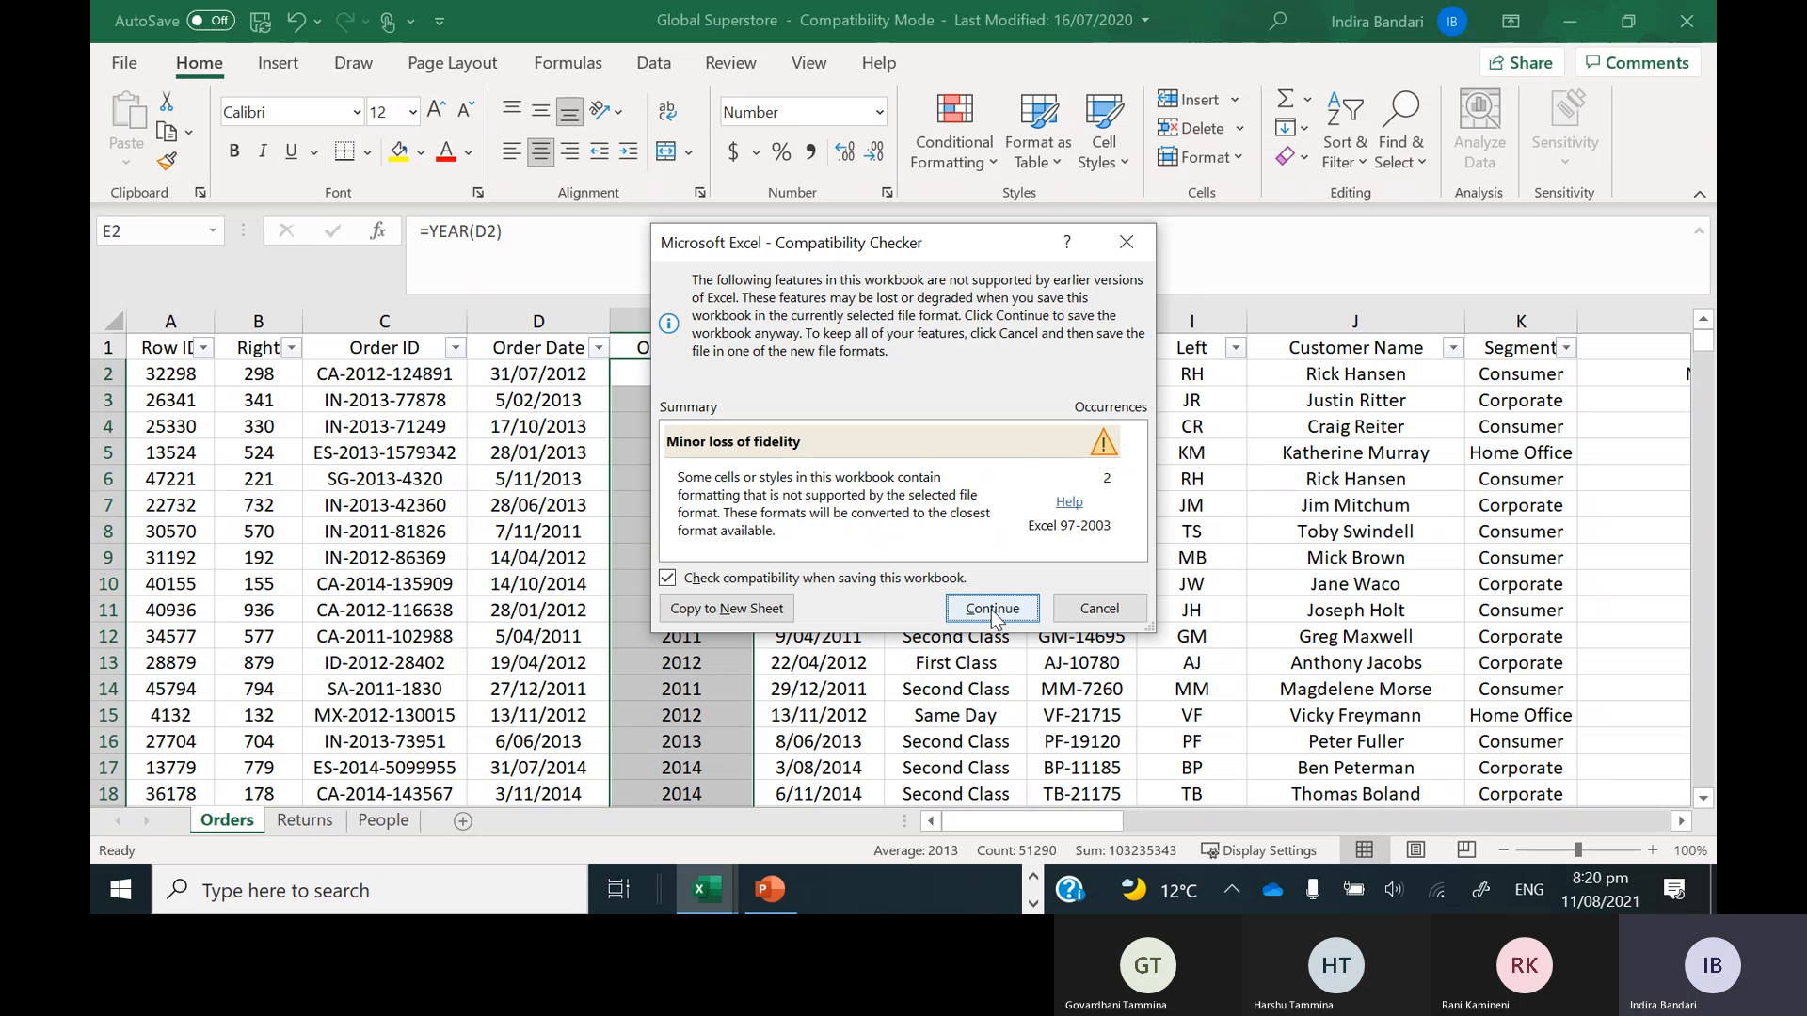
pyautogui.click(1138, 612)
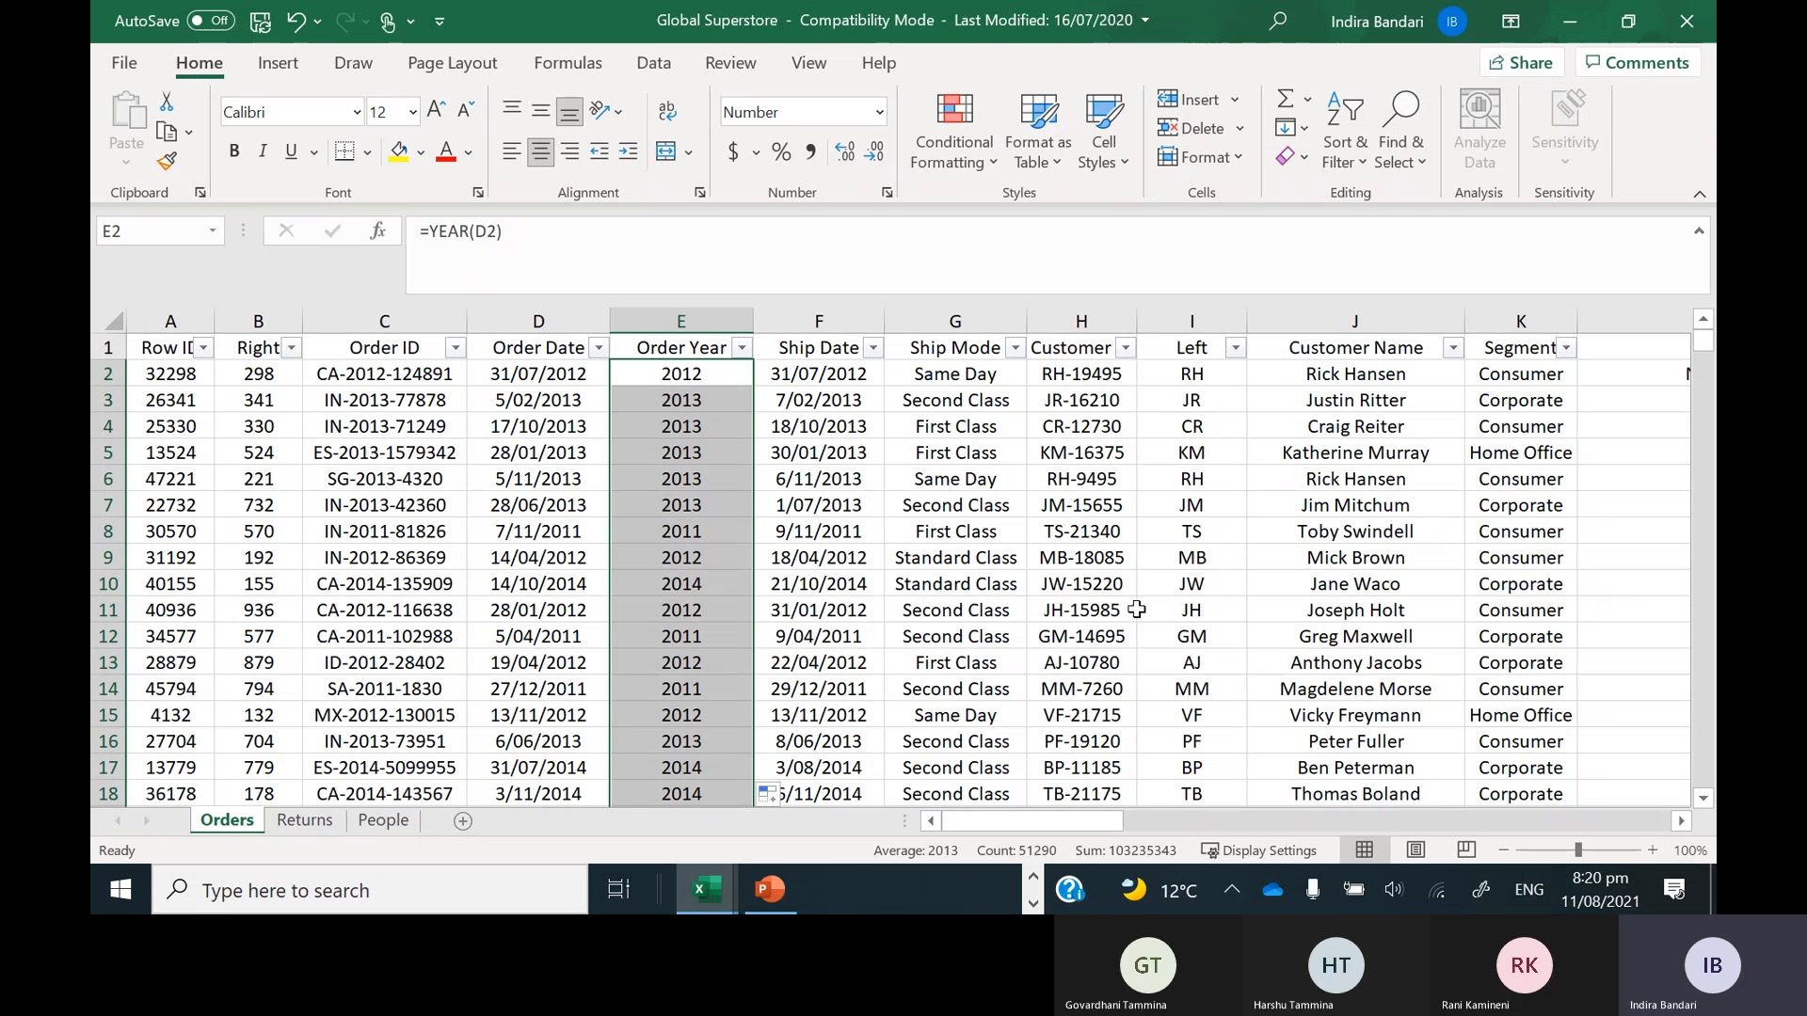
pyautogui.hotkey('ctrl', 's')
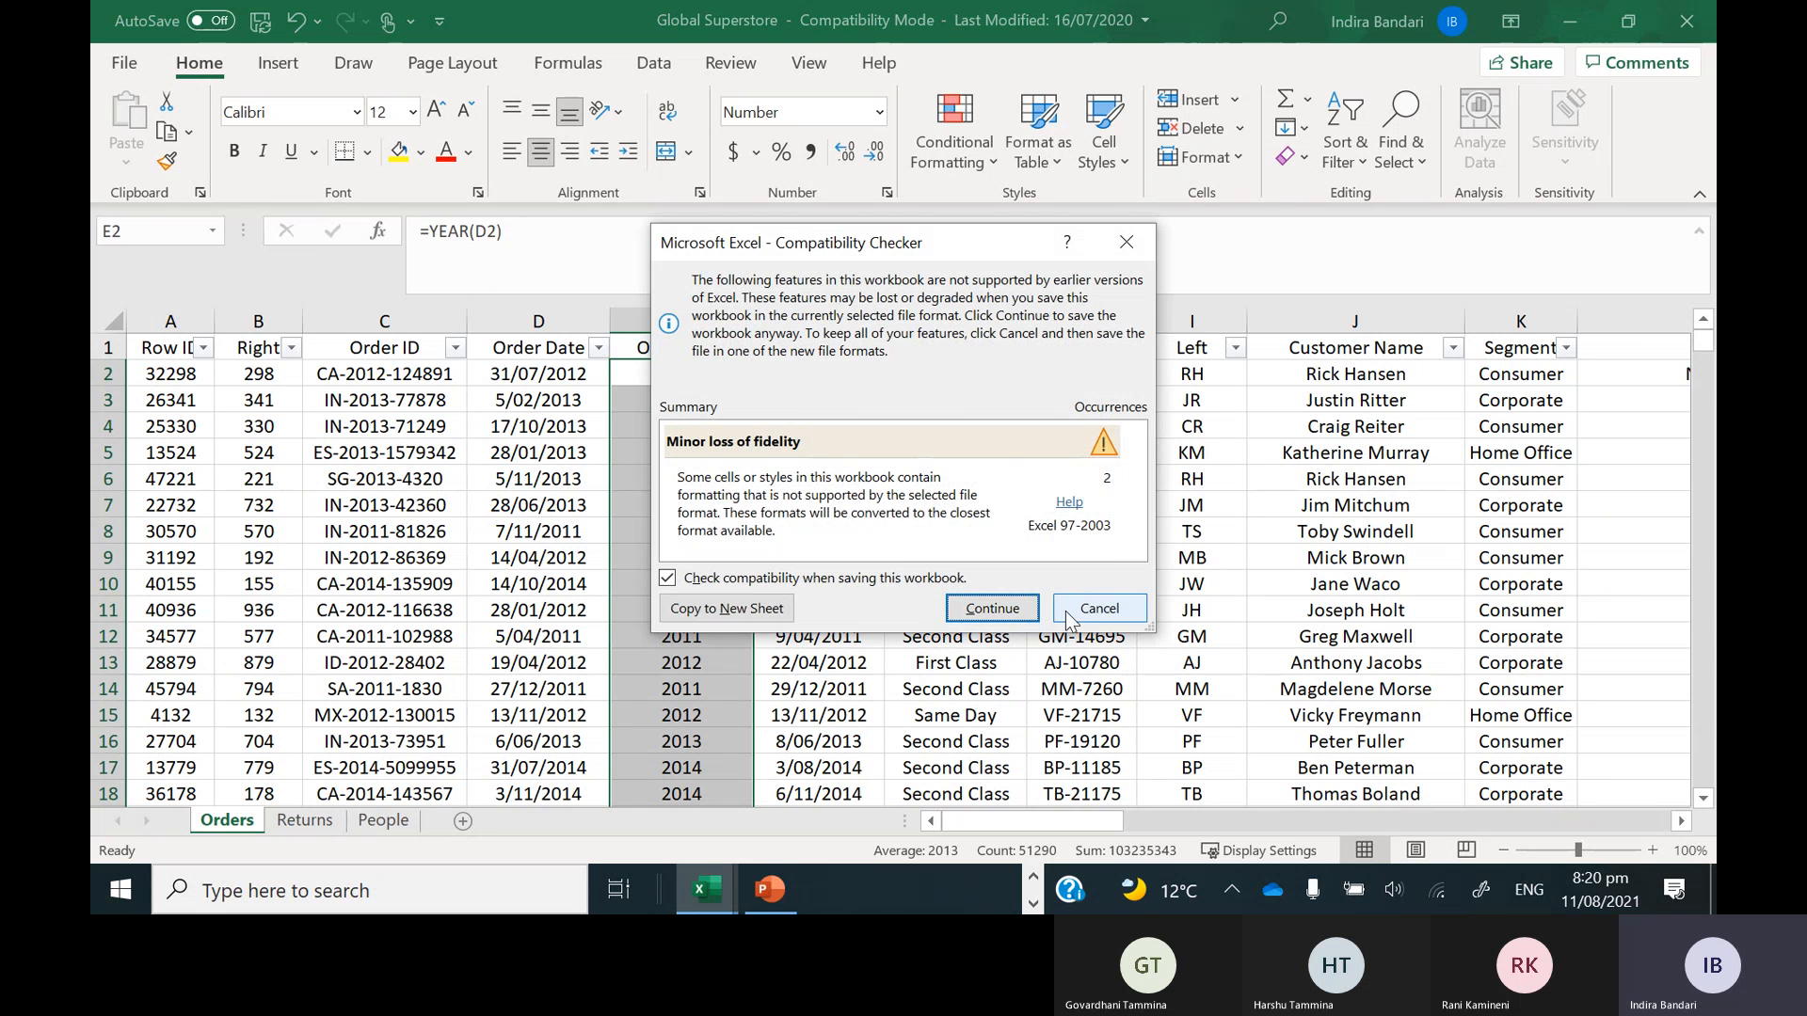
pyautogui.click(1067, 612)
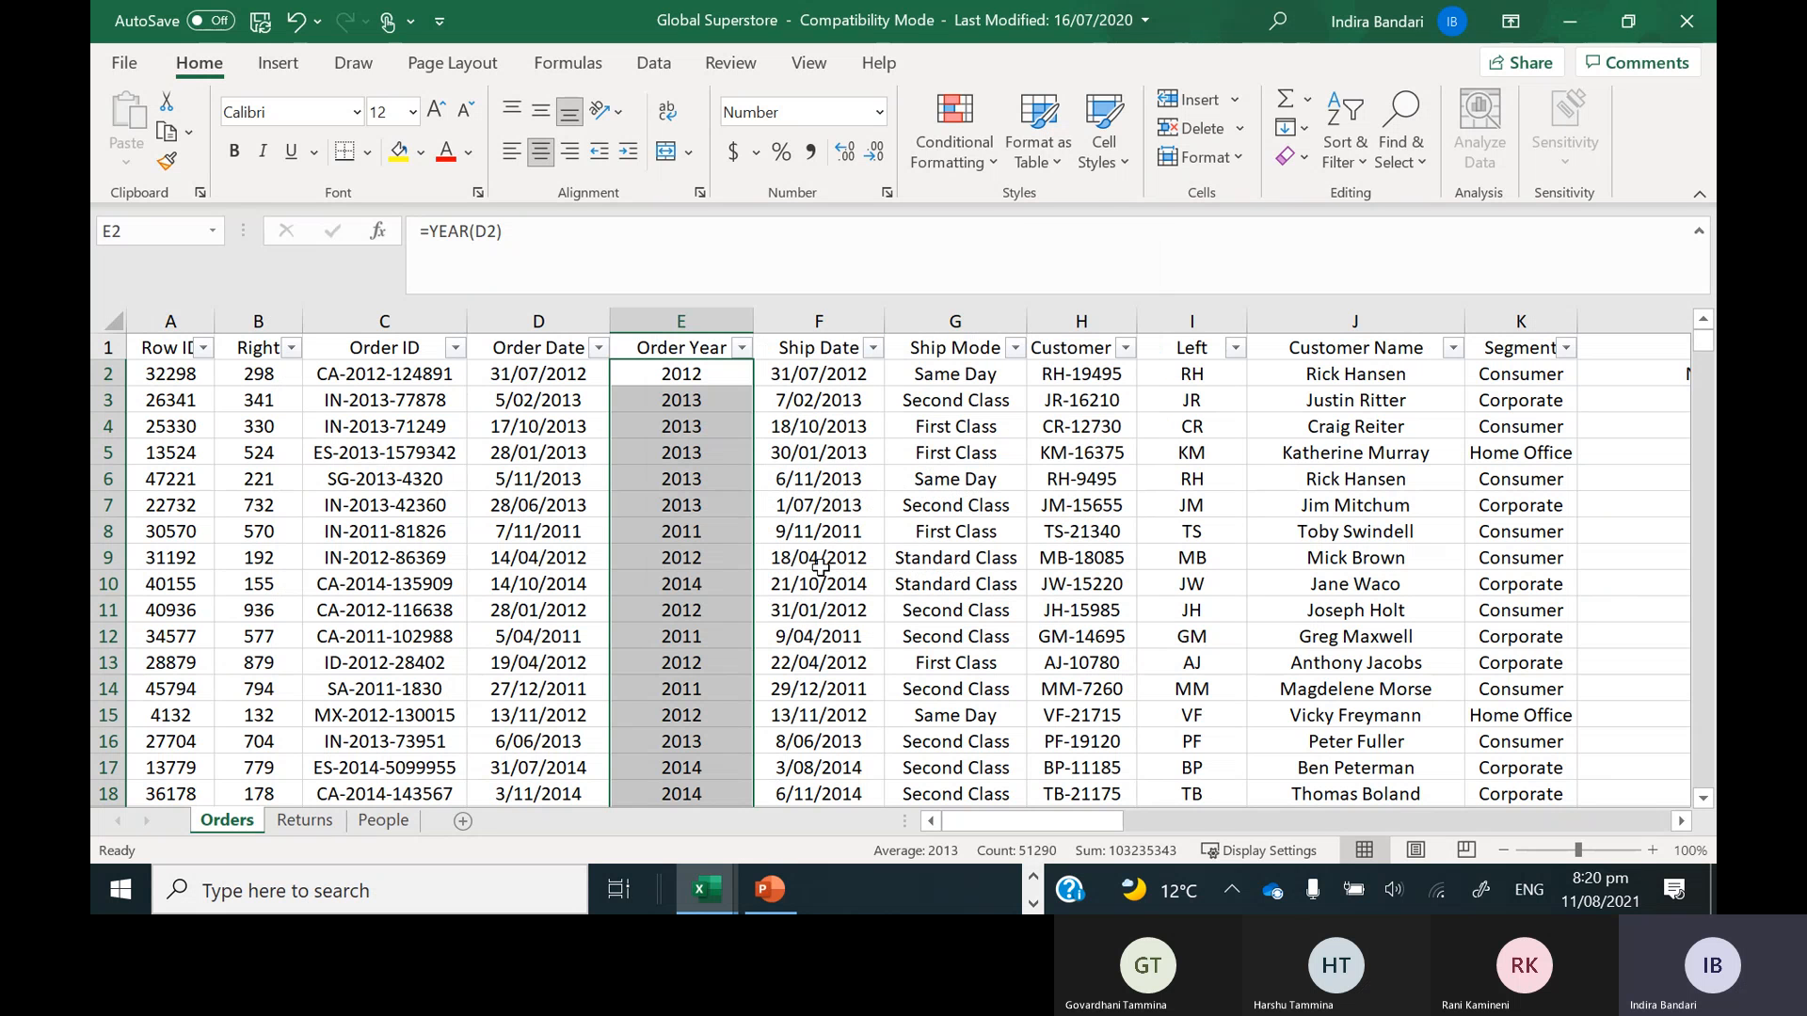
# Save the workbook as Global Superstore in the Excel Course folder in Excel 97-2003 Workbook format, continuing past the compatibility check
pyautogui.hotkey('alt', 'f')
pyautogui.press('a')
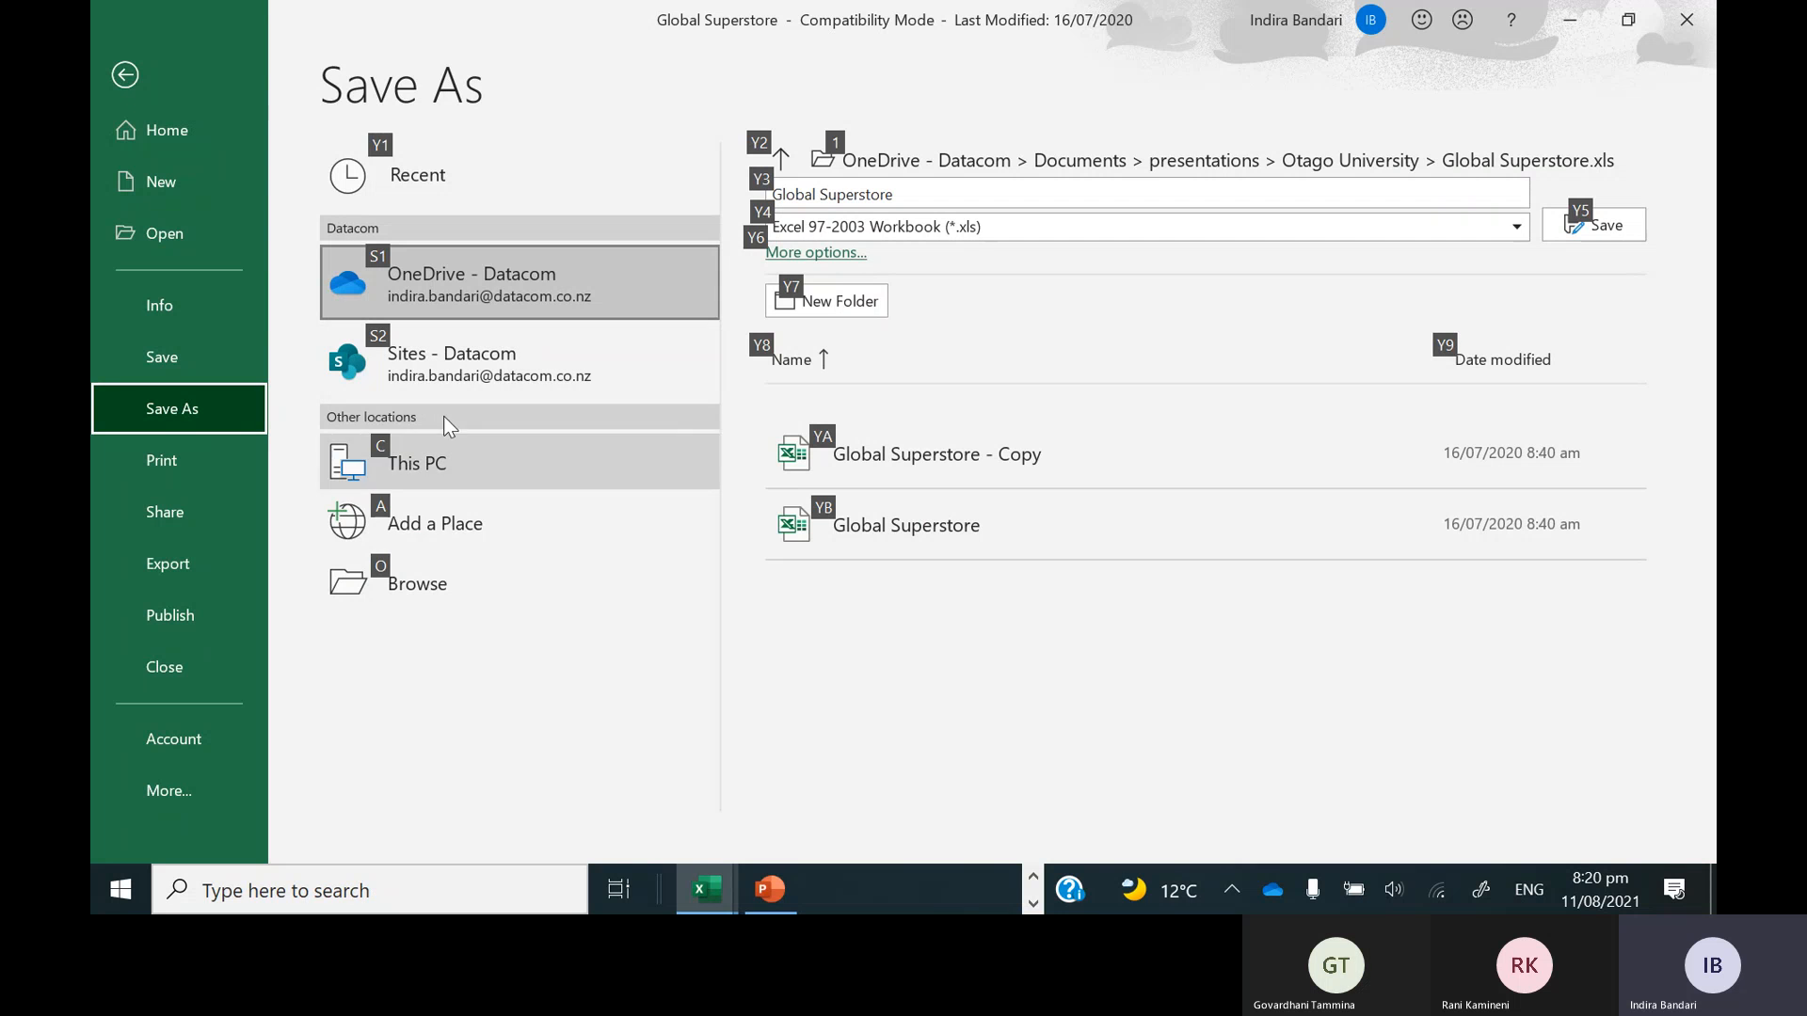
pyautogui.click(425, 602)
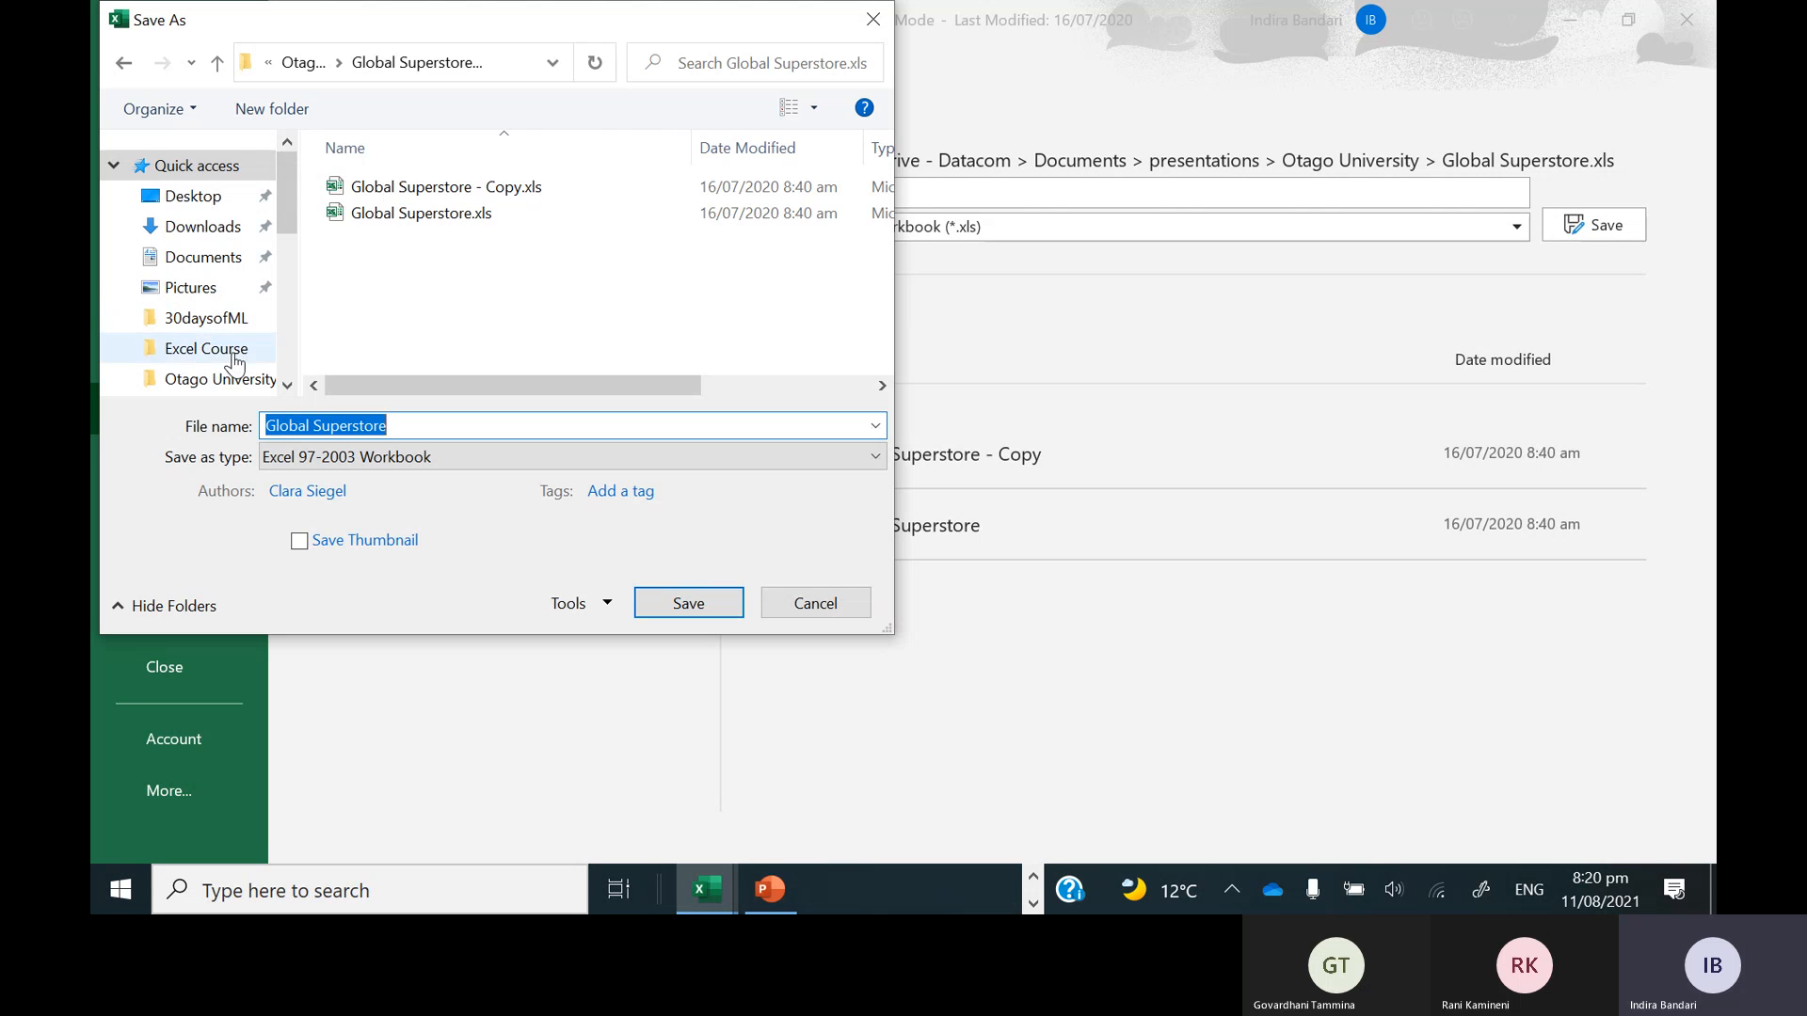
pyautogui.click(235, 359)
pyautogui.click(688, 602)
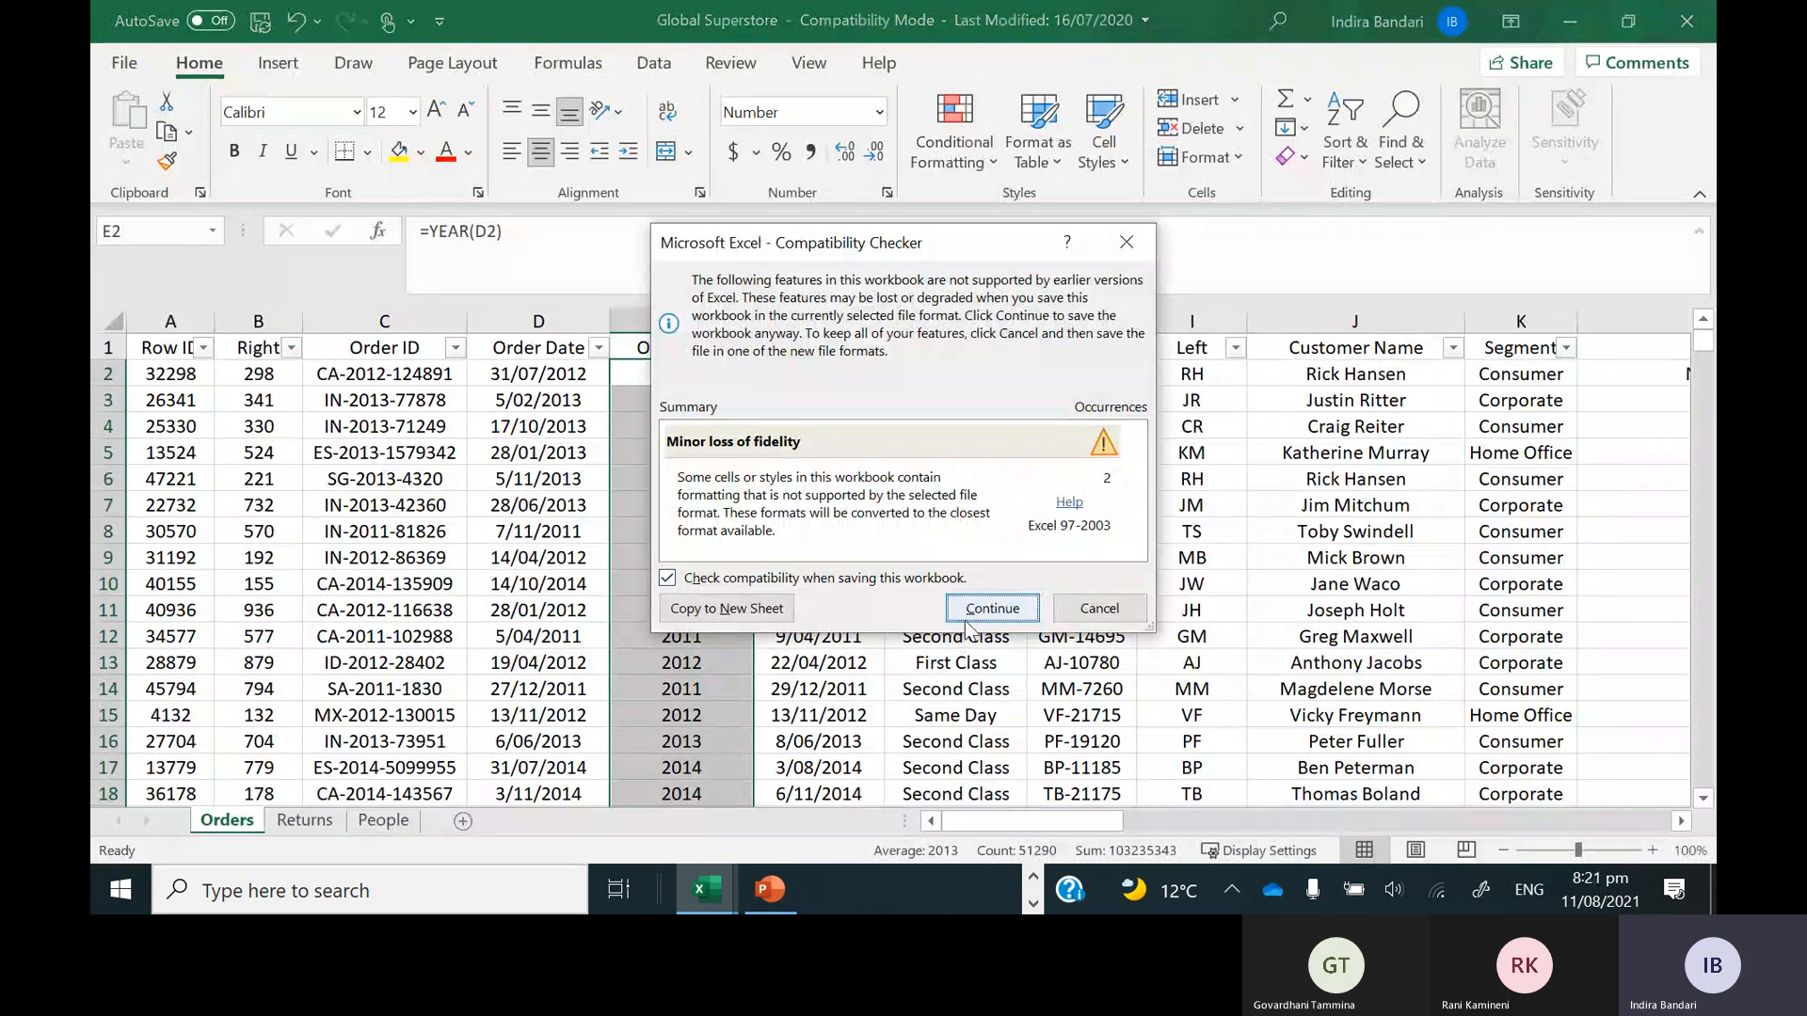
pyautogui.click(969, 610)
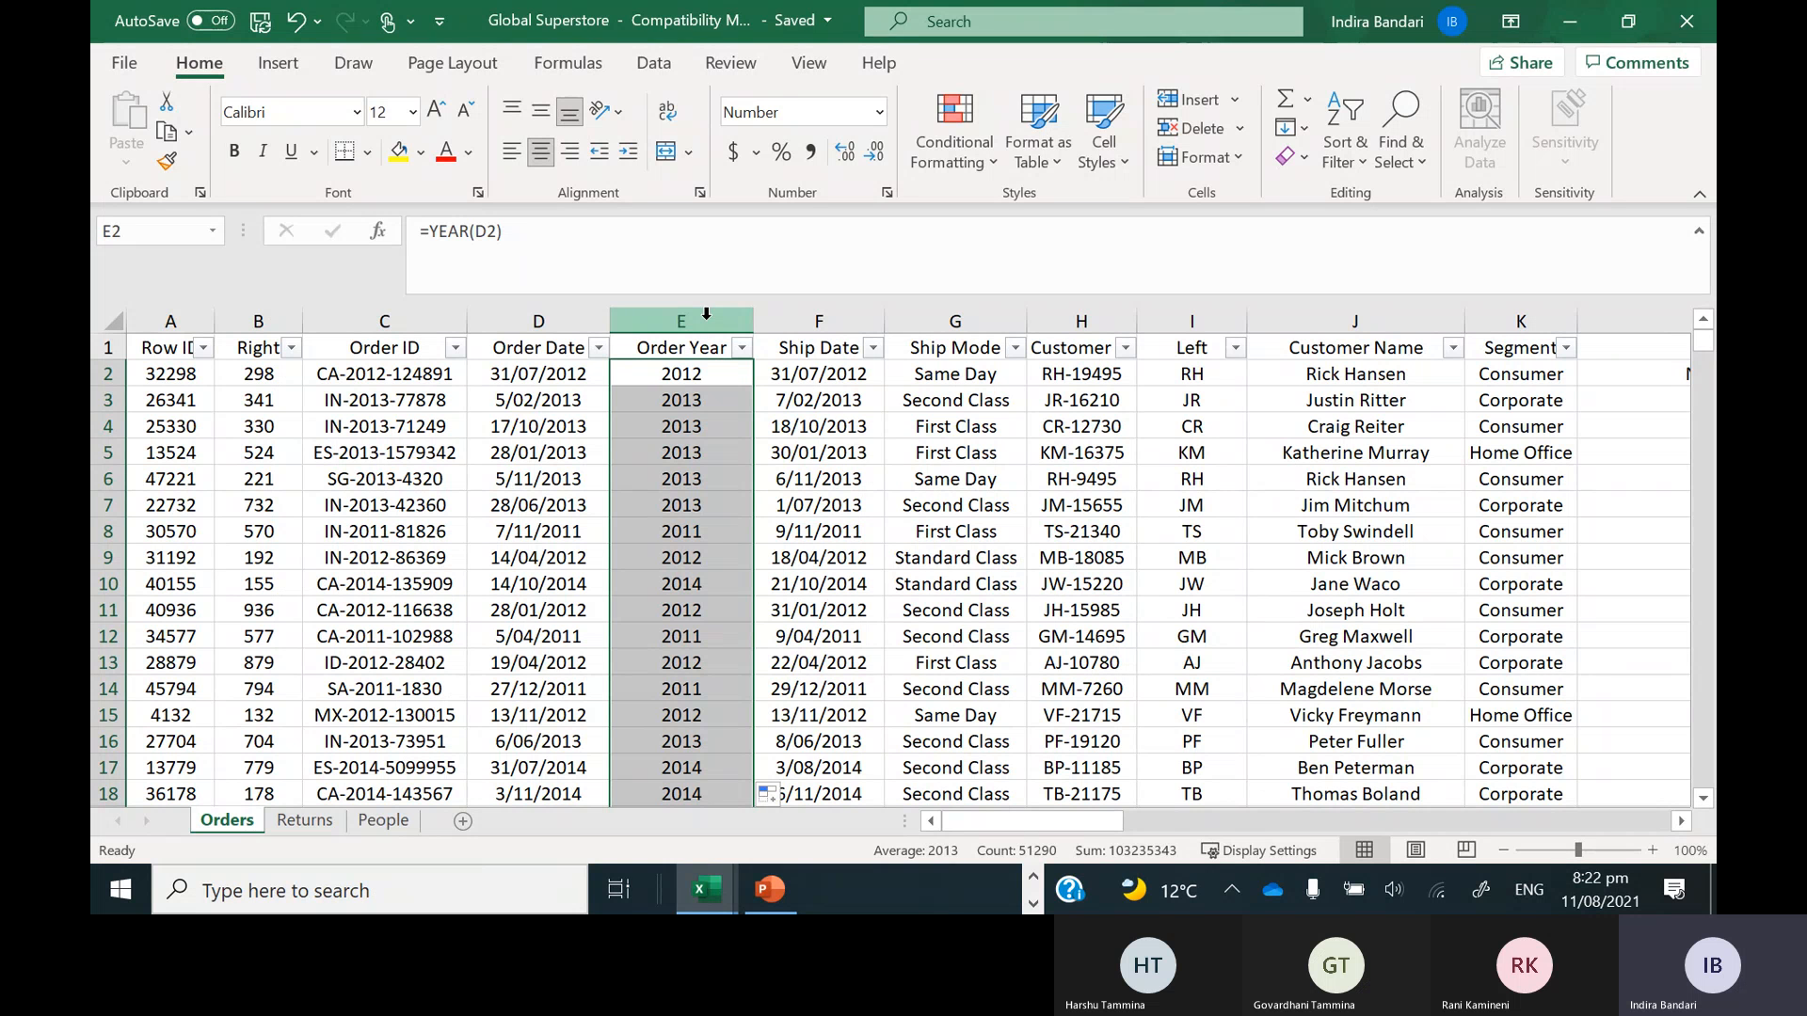
# Insert a new column before Order Year and give it the header Order Month in E1
pyautogui.rightClick(706, 313)
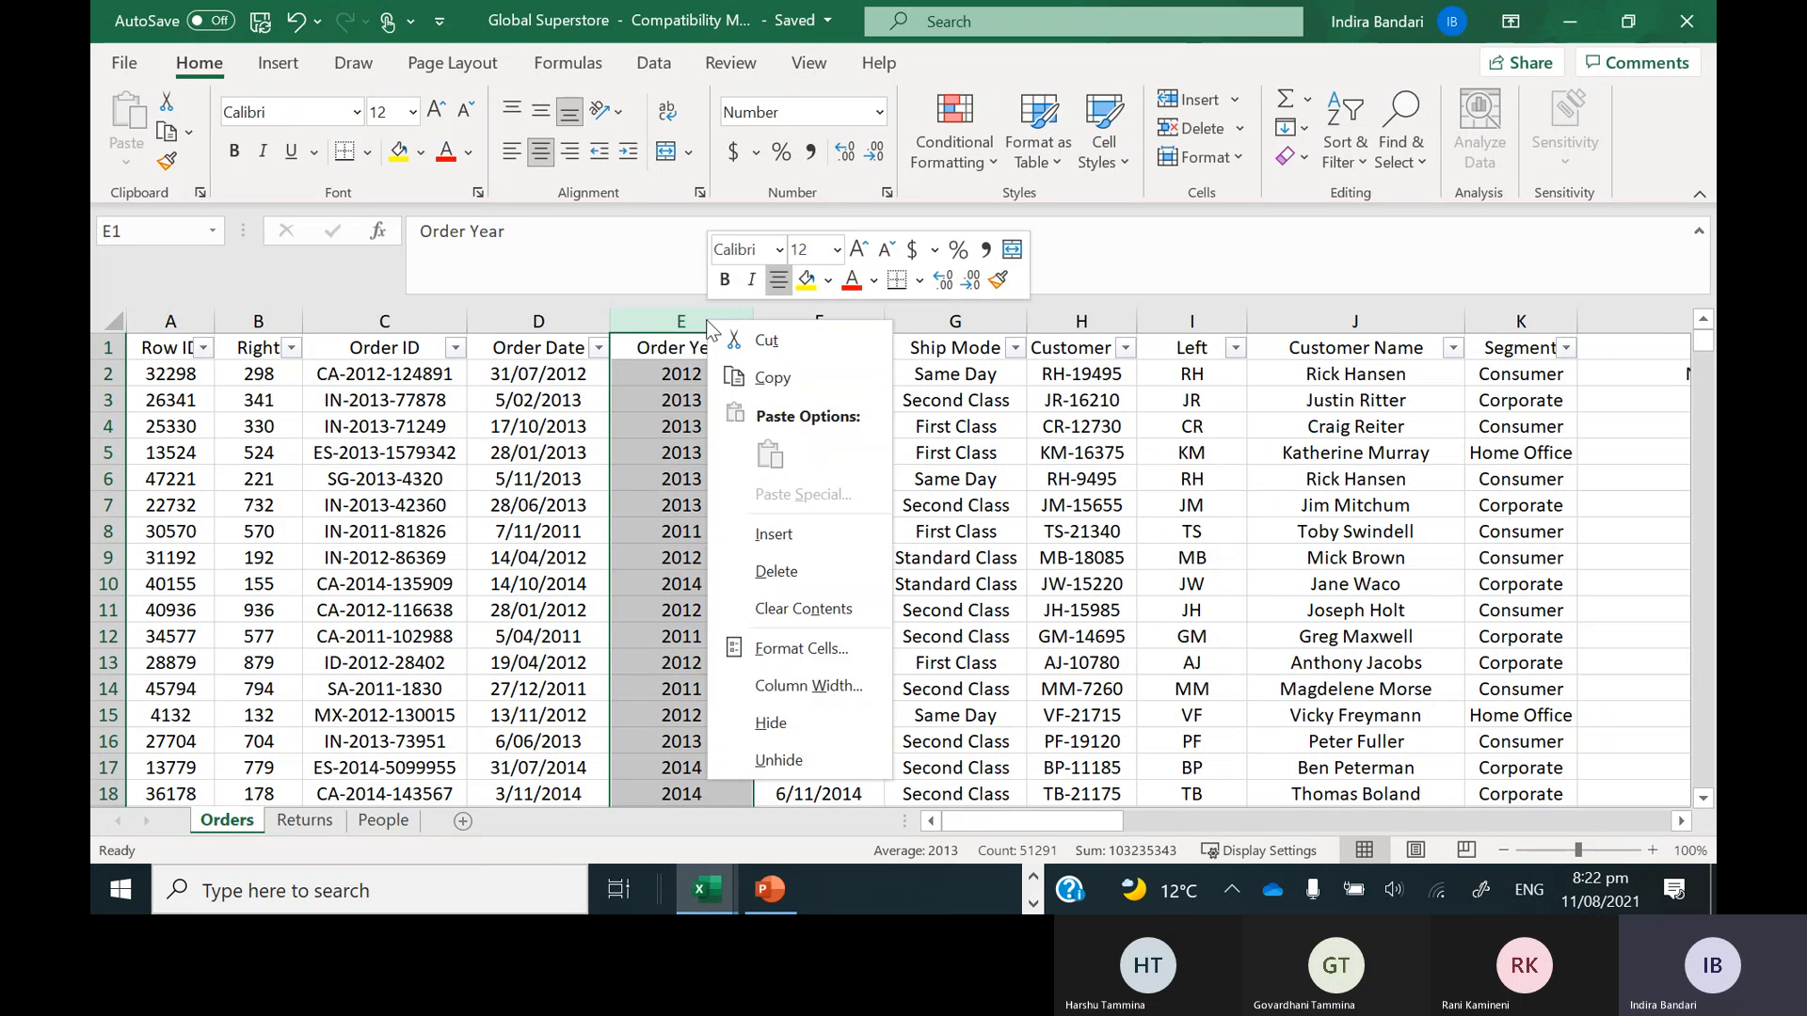
pyautogui.click(773, 535)
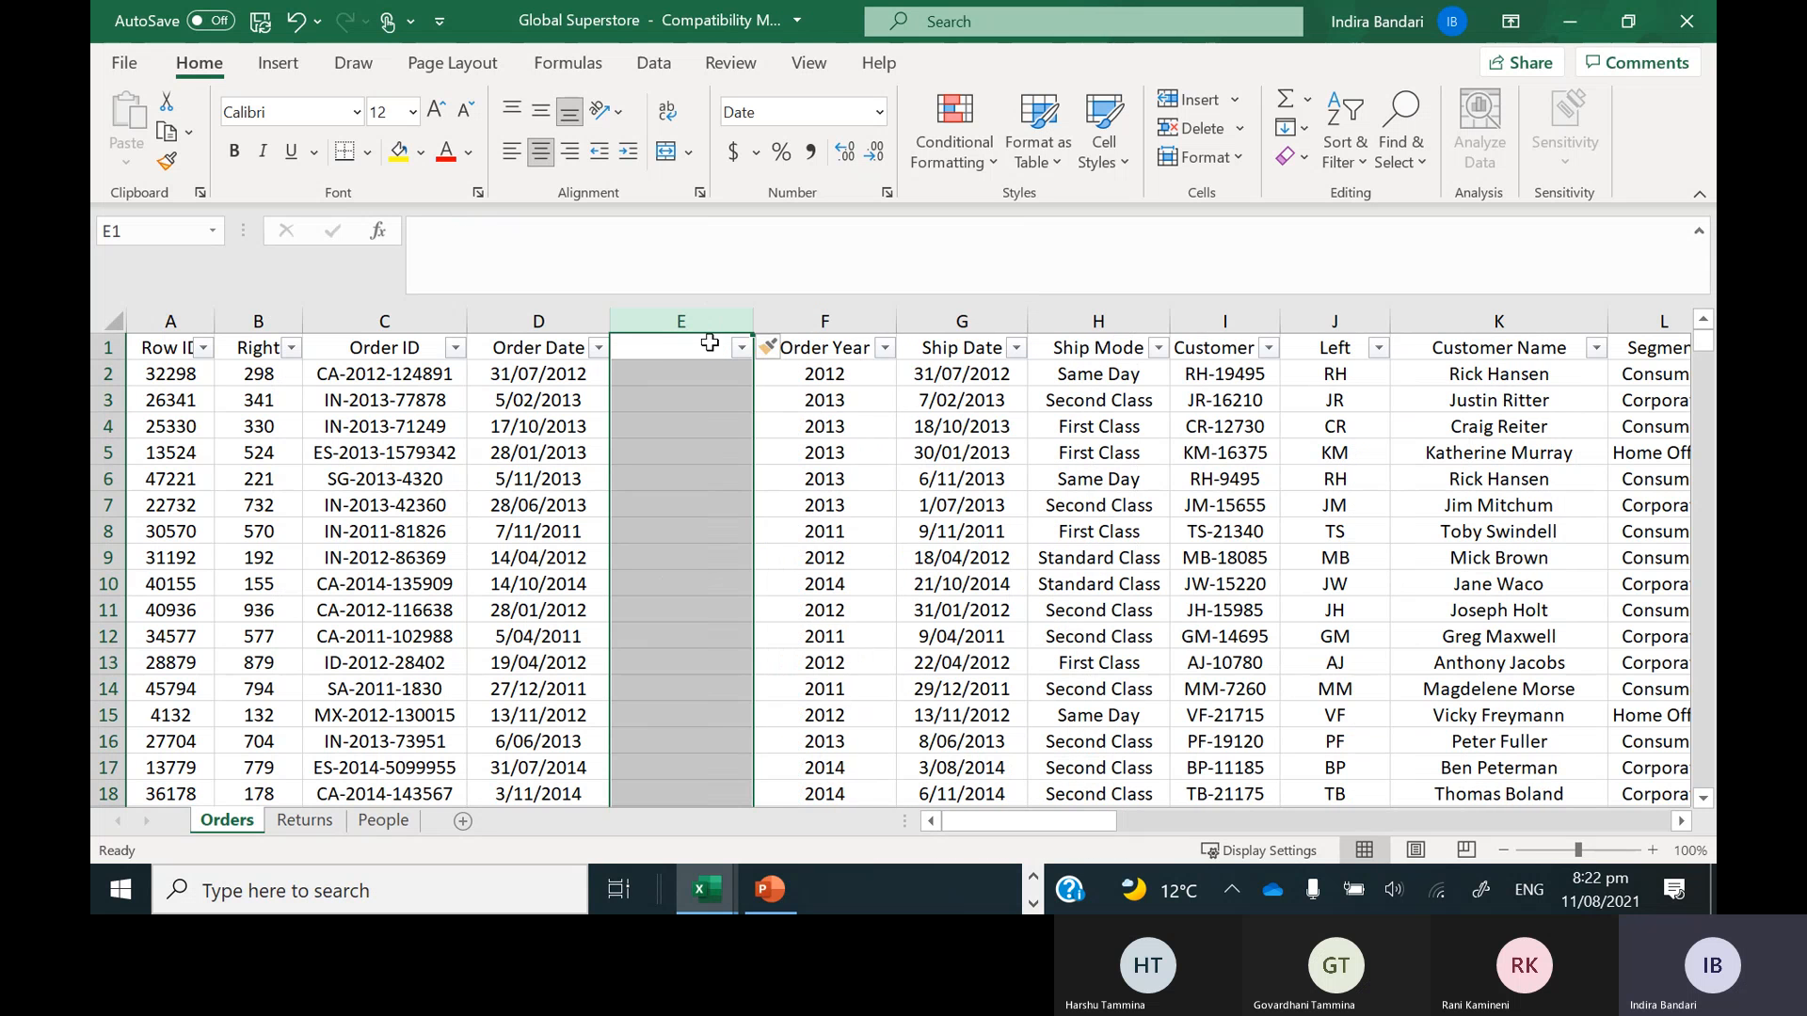
pyautogui.click(673, 343)
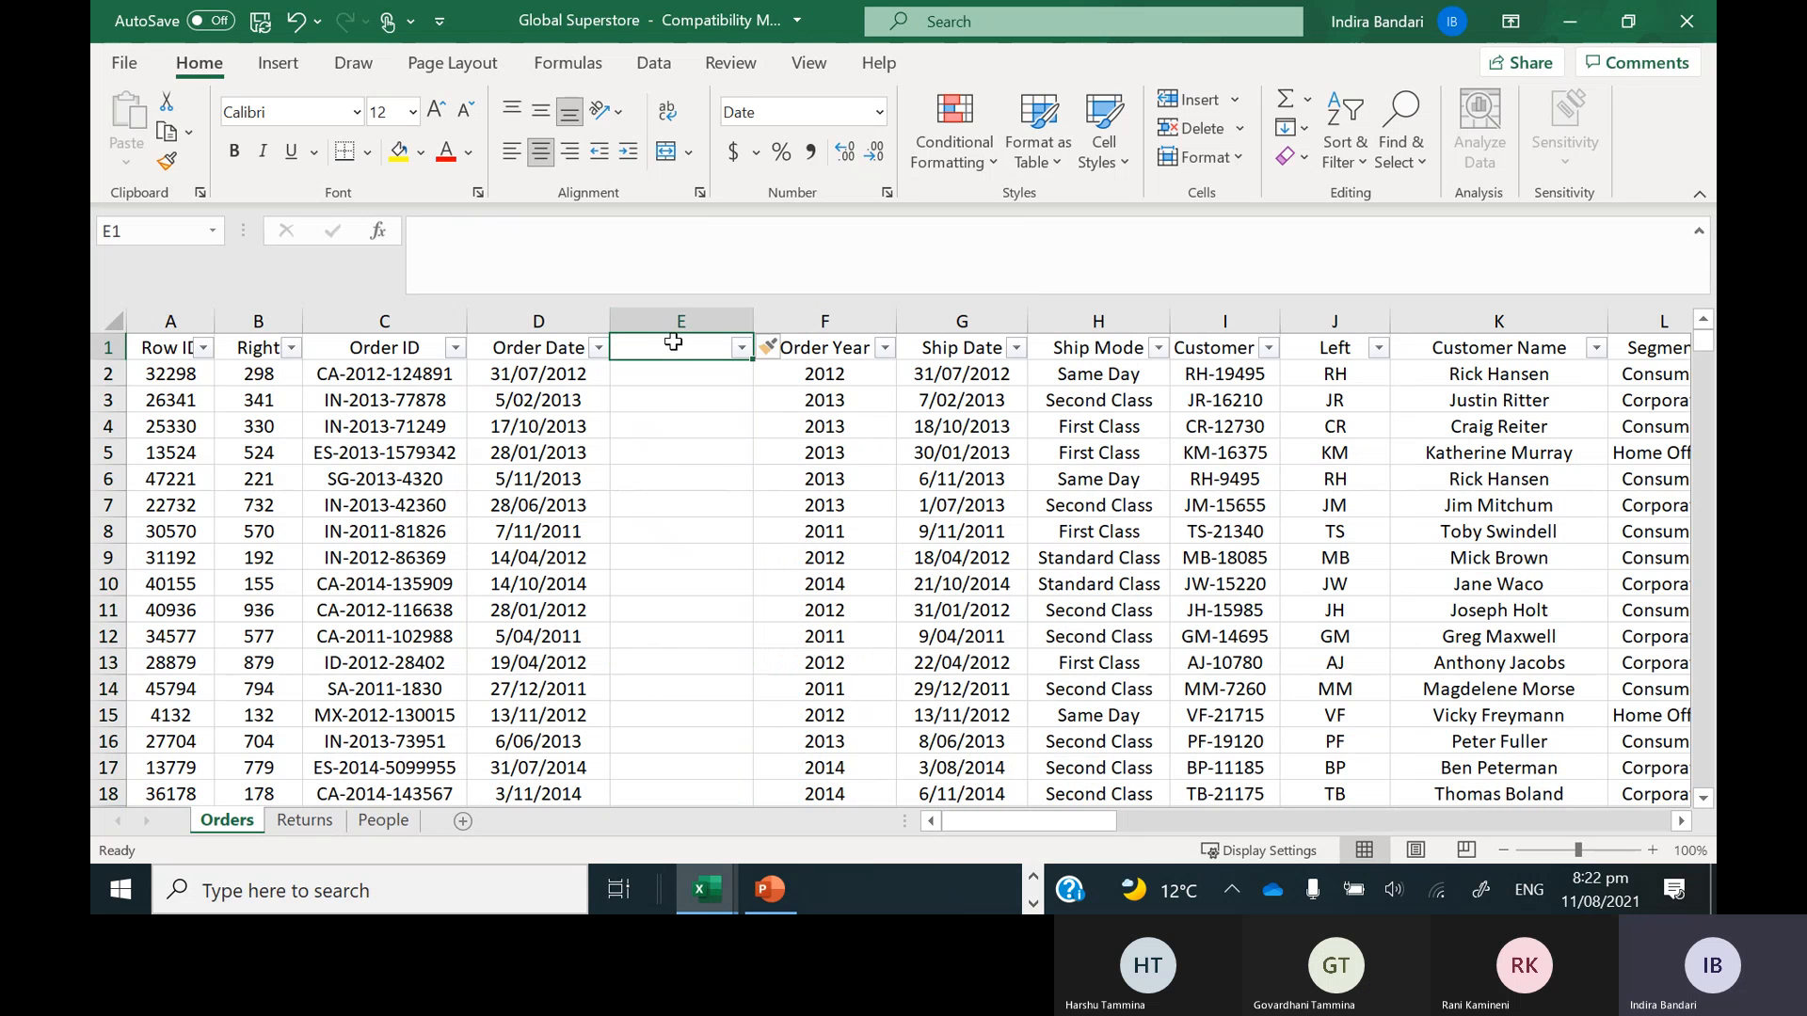
pyautogui.write('Order Mo')
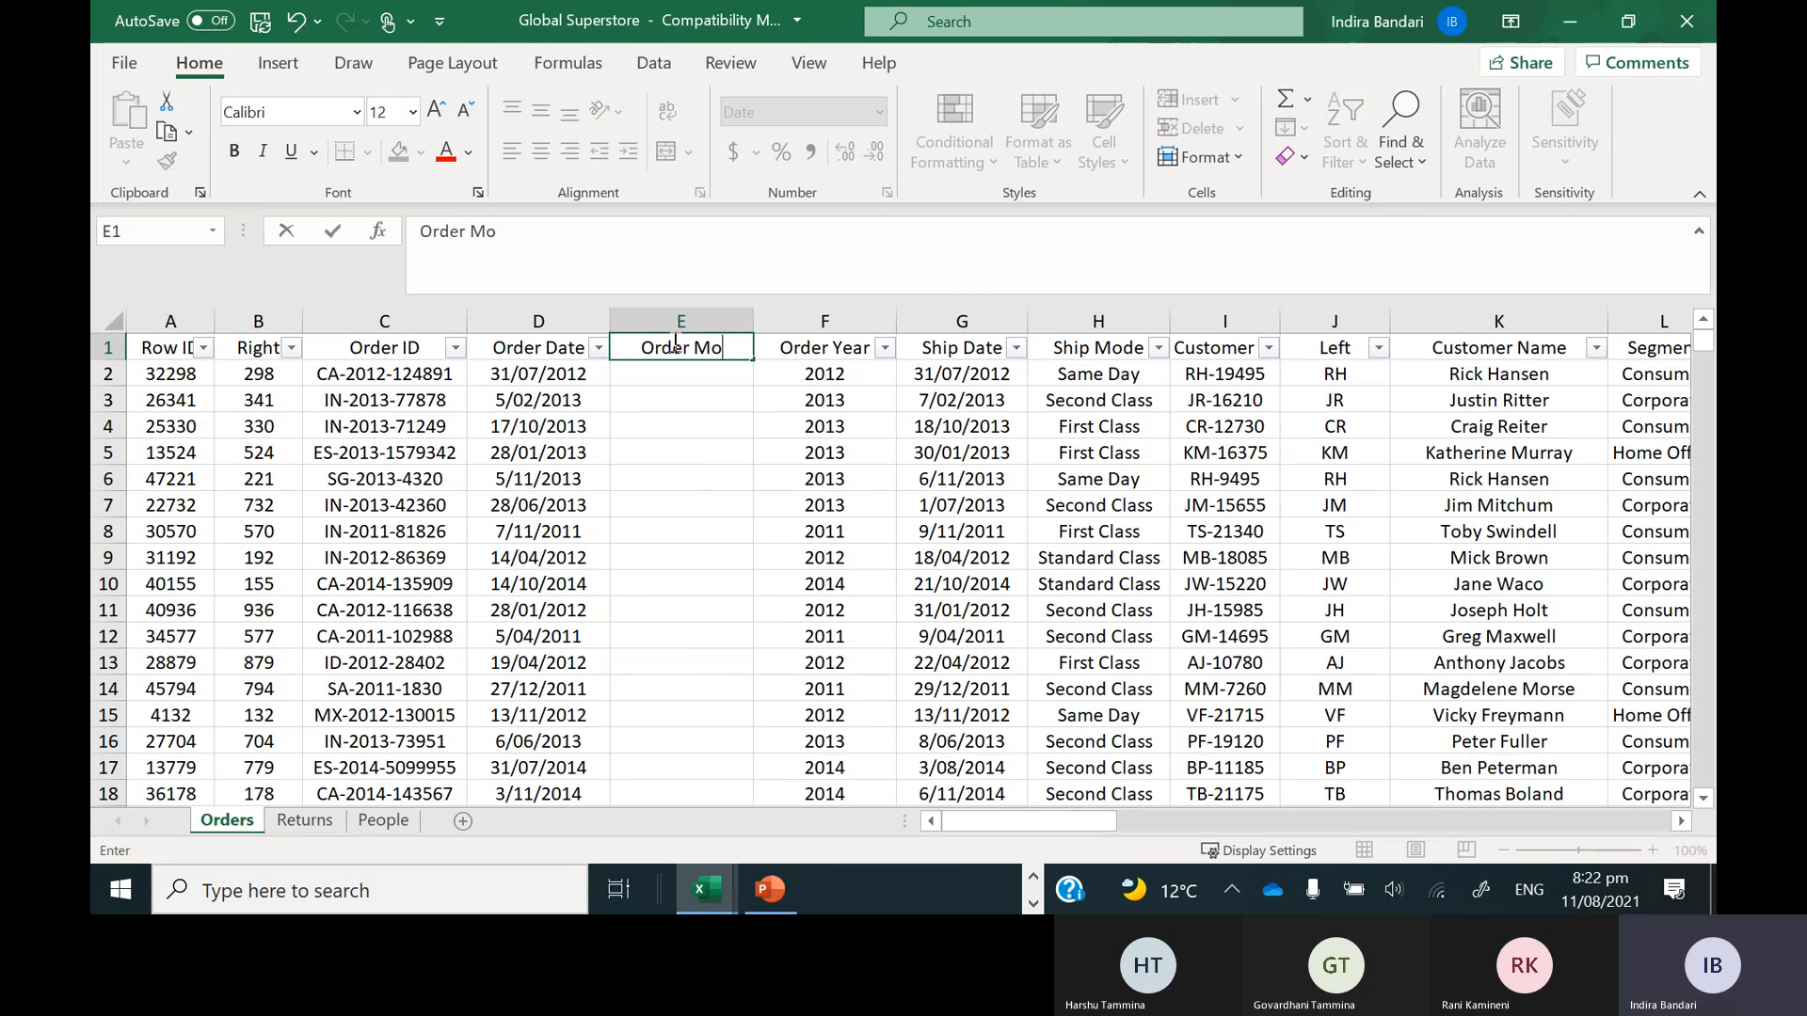
pyautogui.write('nth')
pyautogui.press('Return')
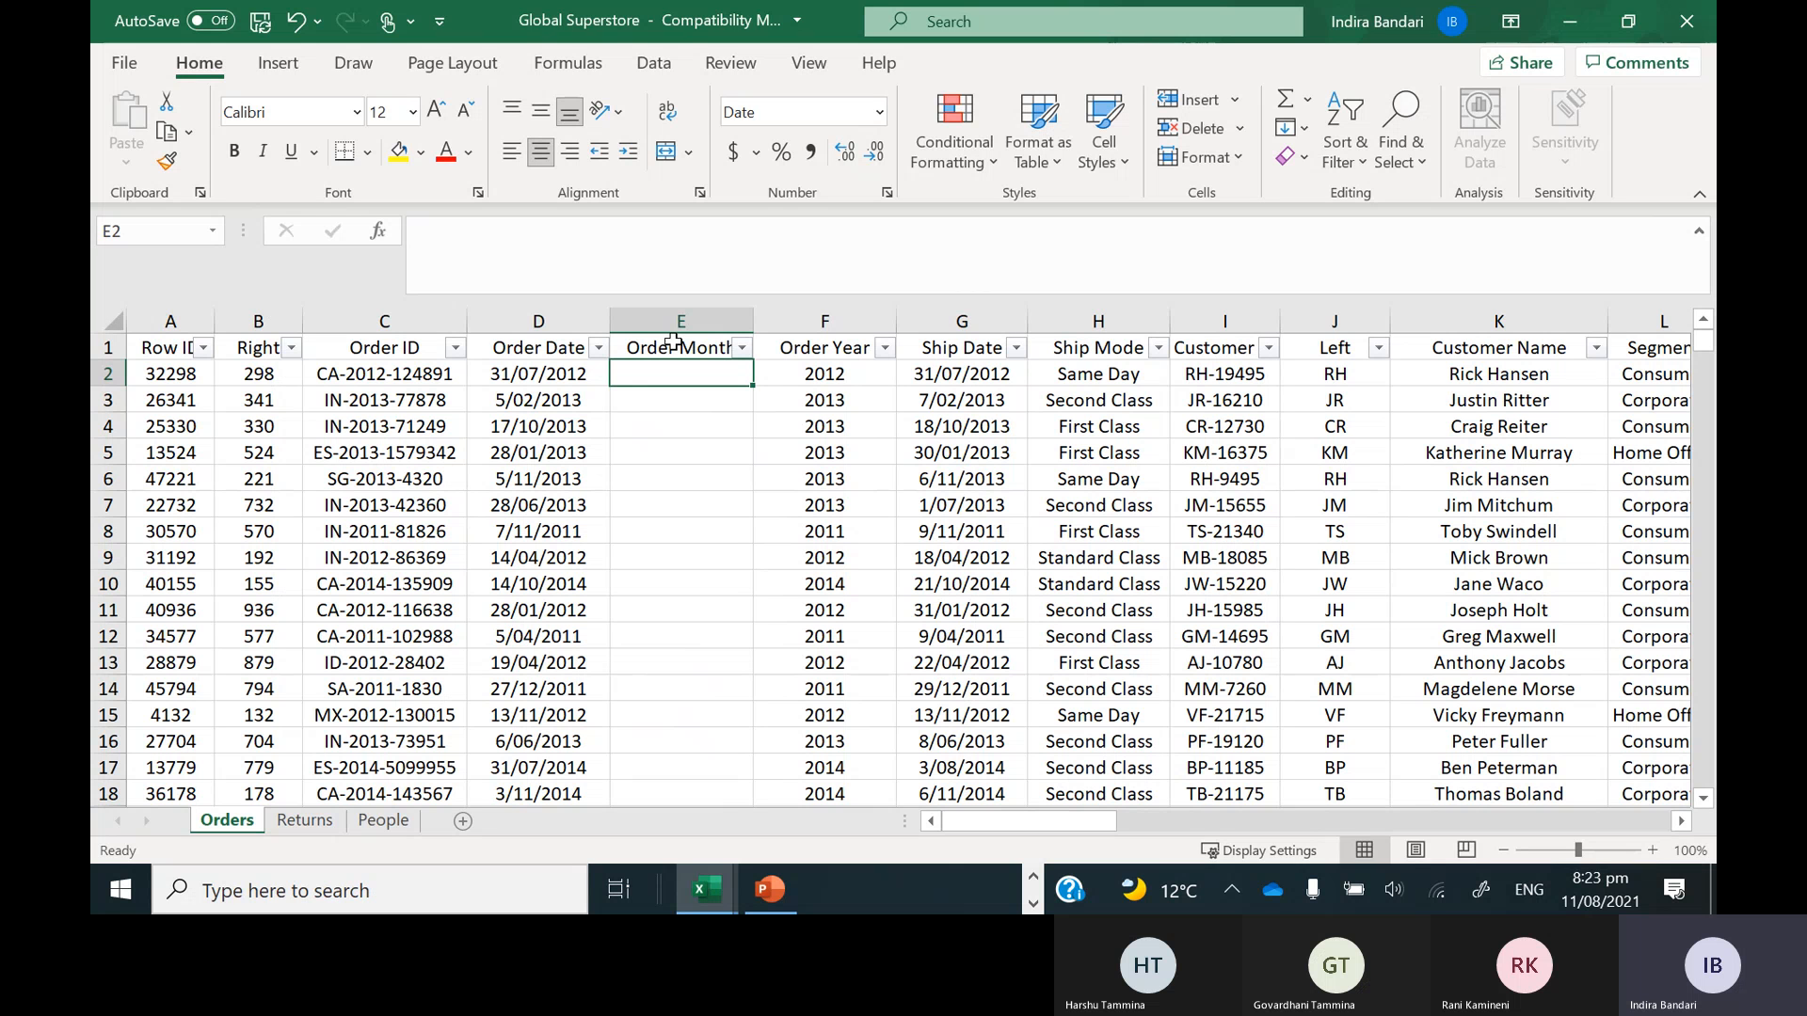
# Extract the order date's month in E2 with =MONTH(D2)
pyautogui.write('=')
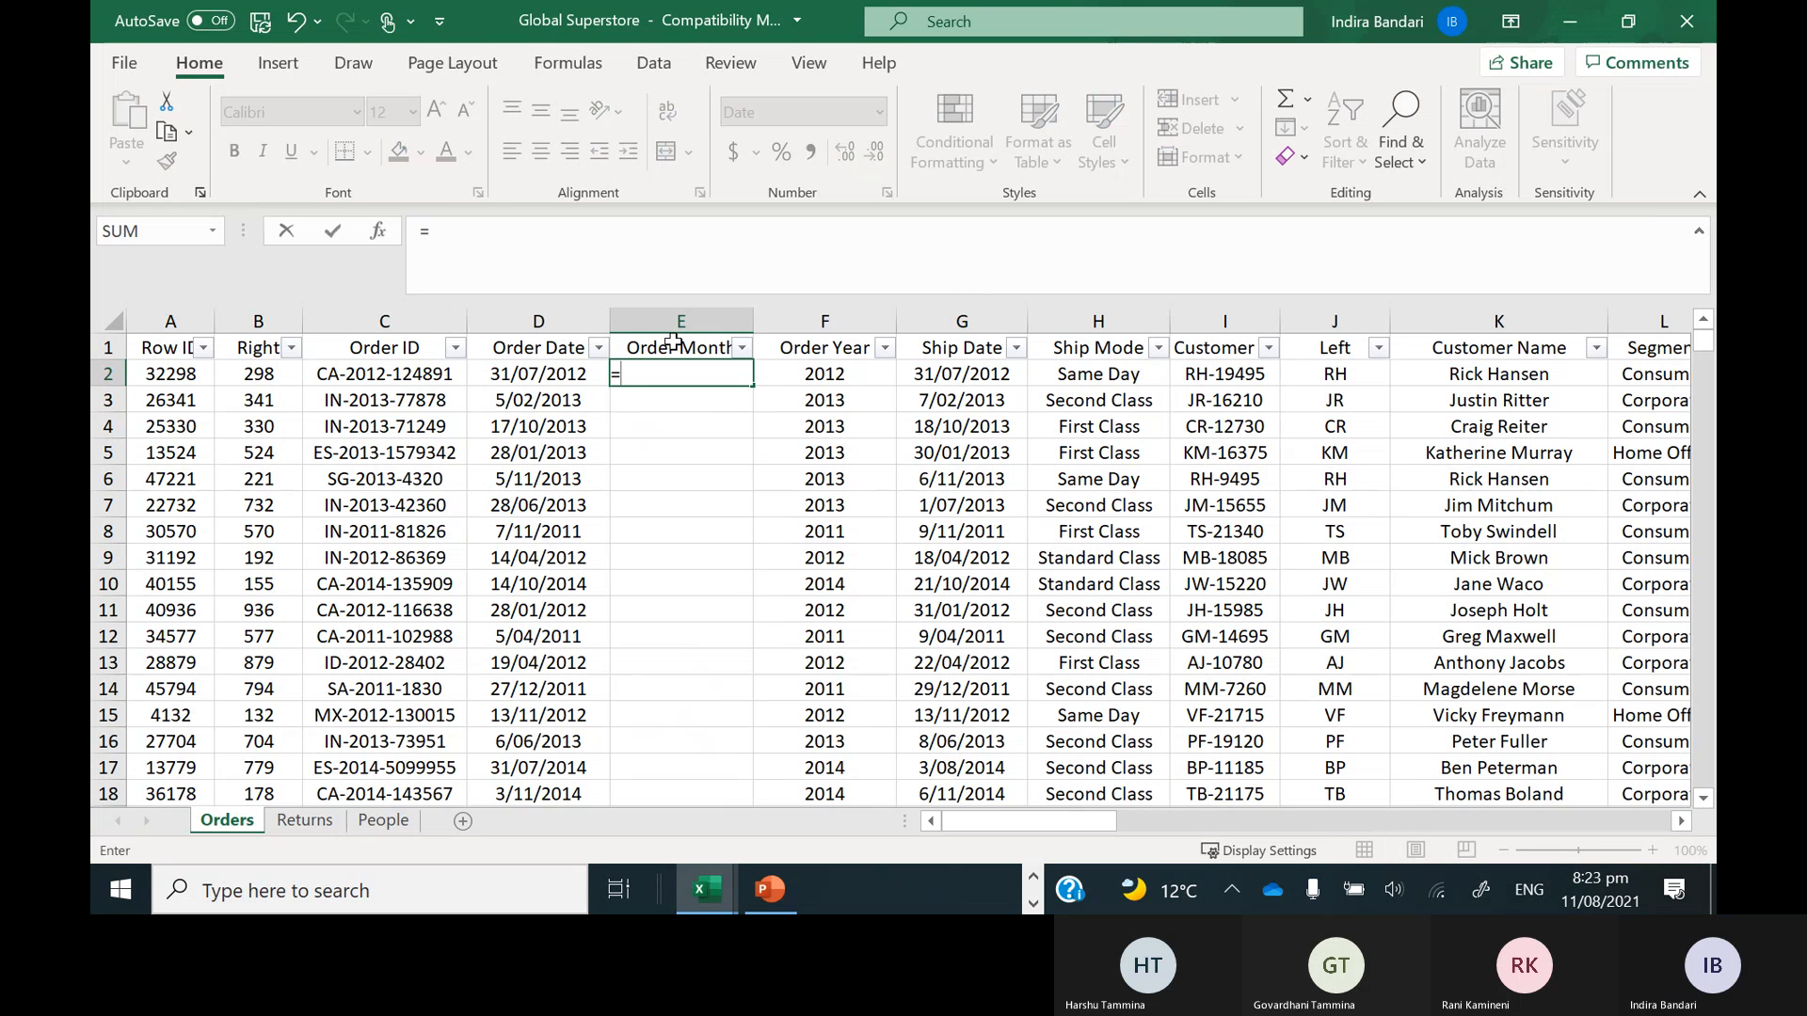
pyautogui.write('Month')
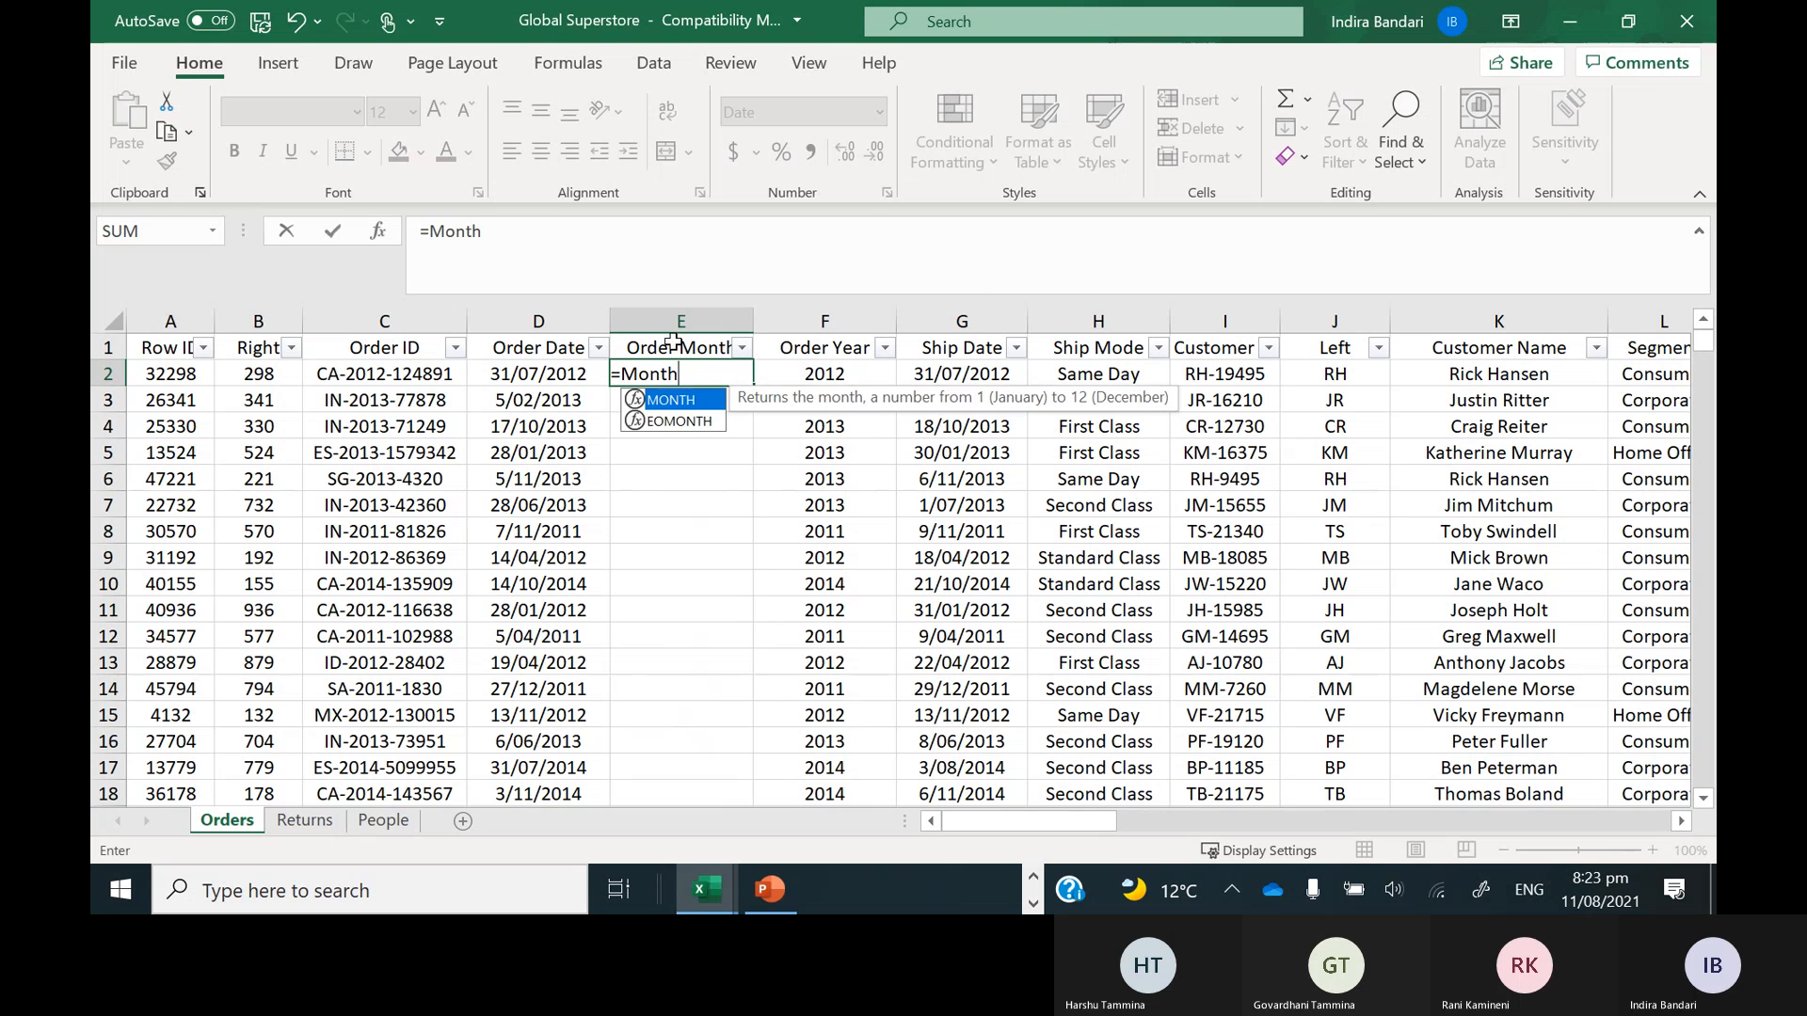
pyautogui.write('(')
pyautogui.click(525, 373)
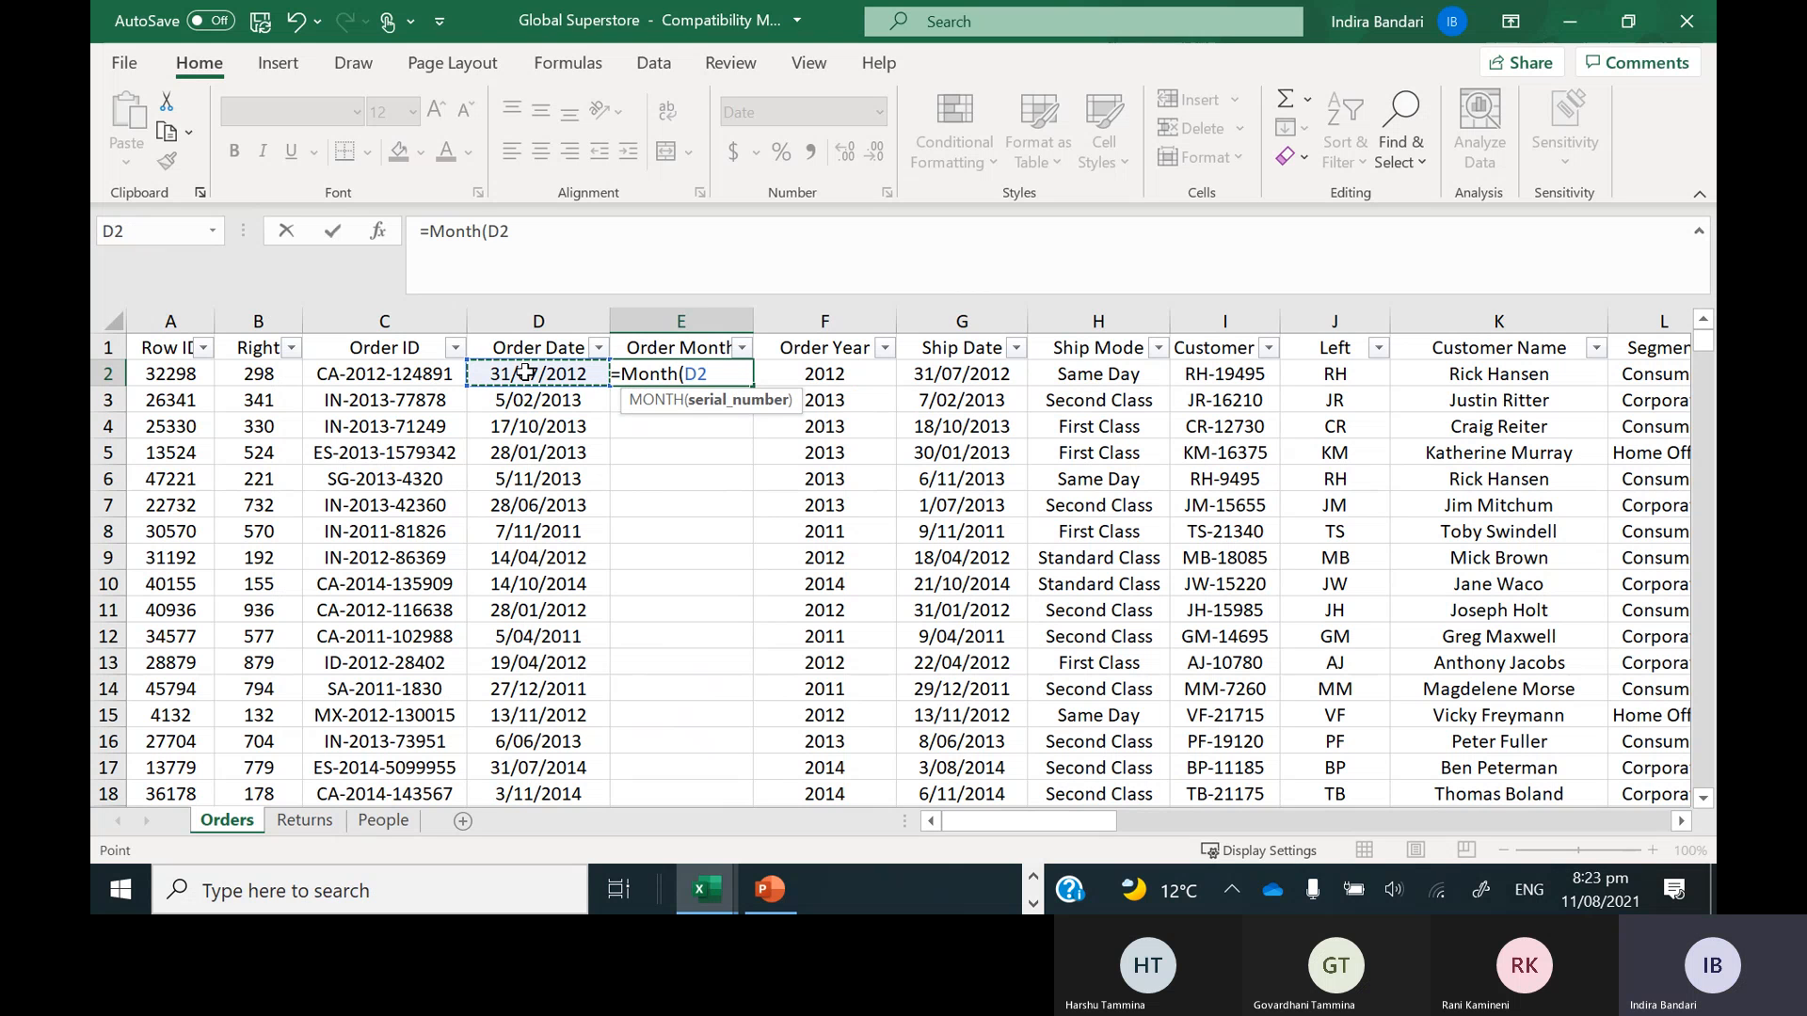
pyautogui.click(588, 237)
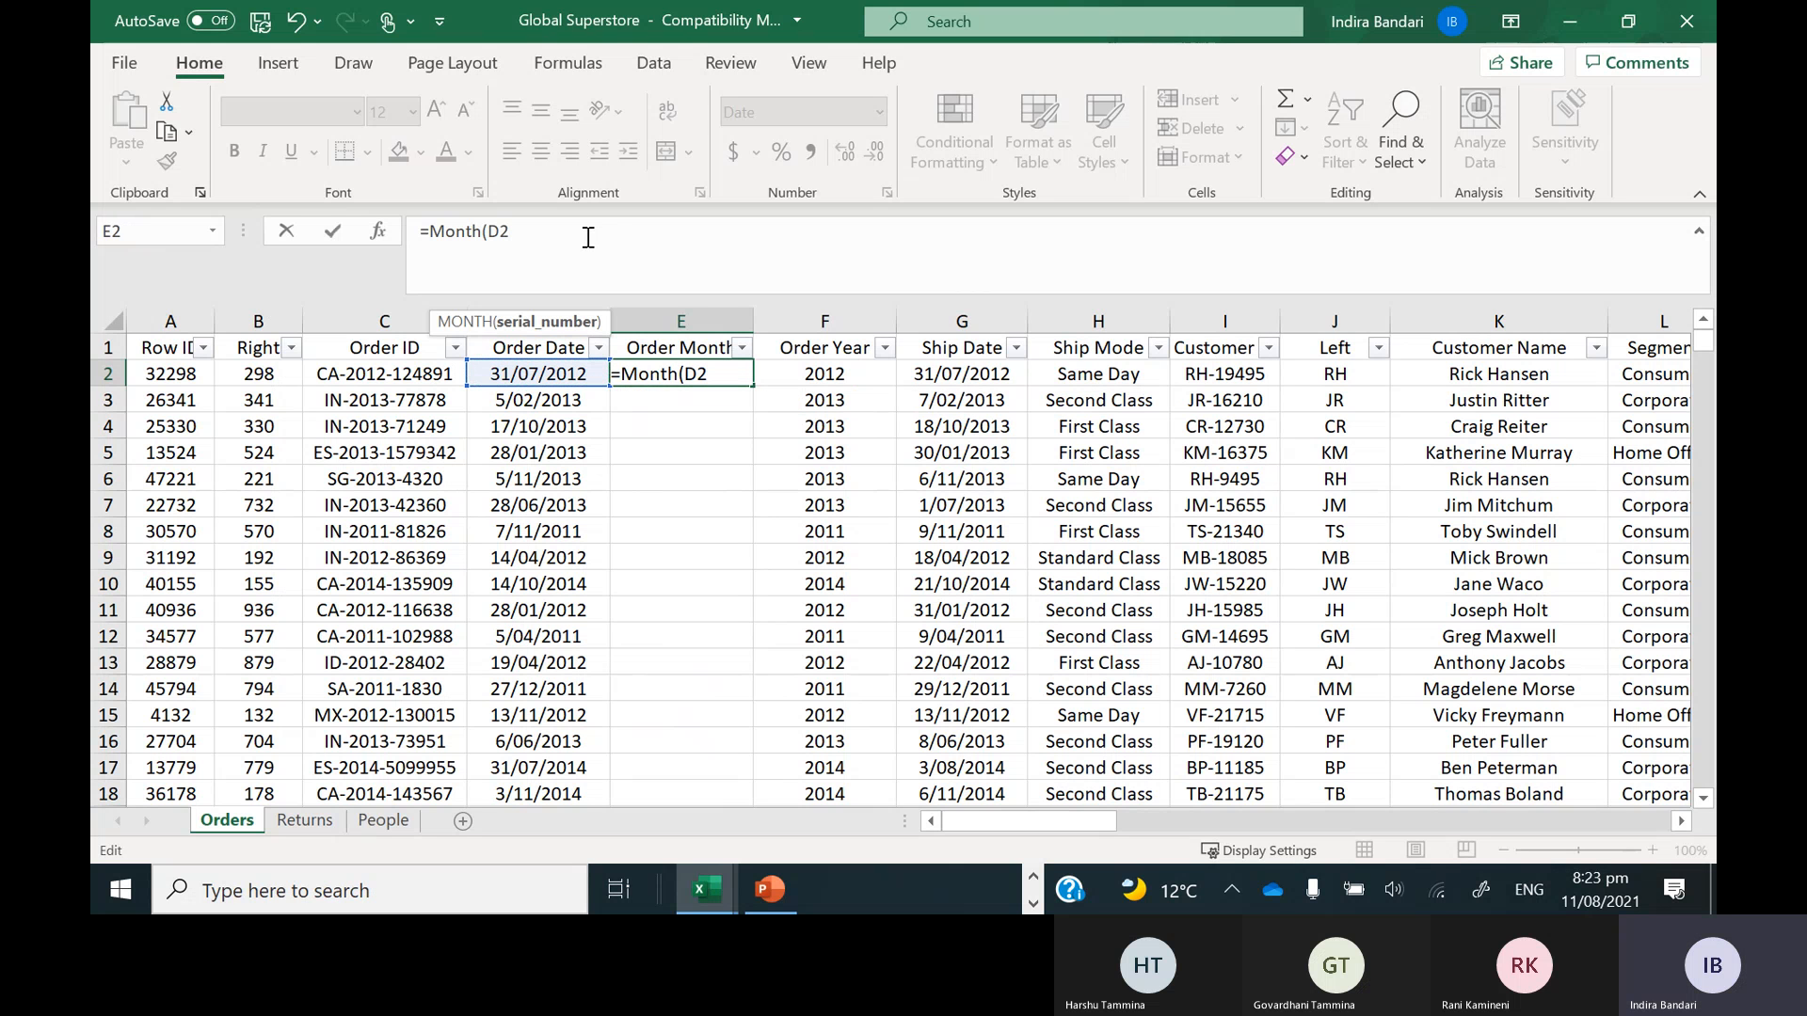
pyautogui.write(')')
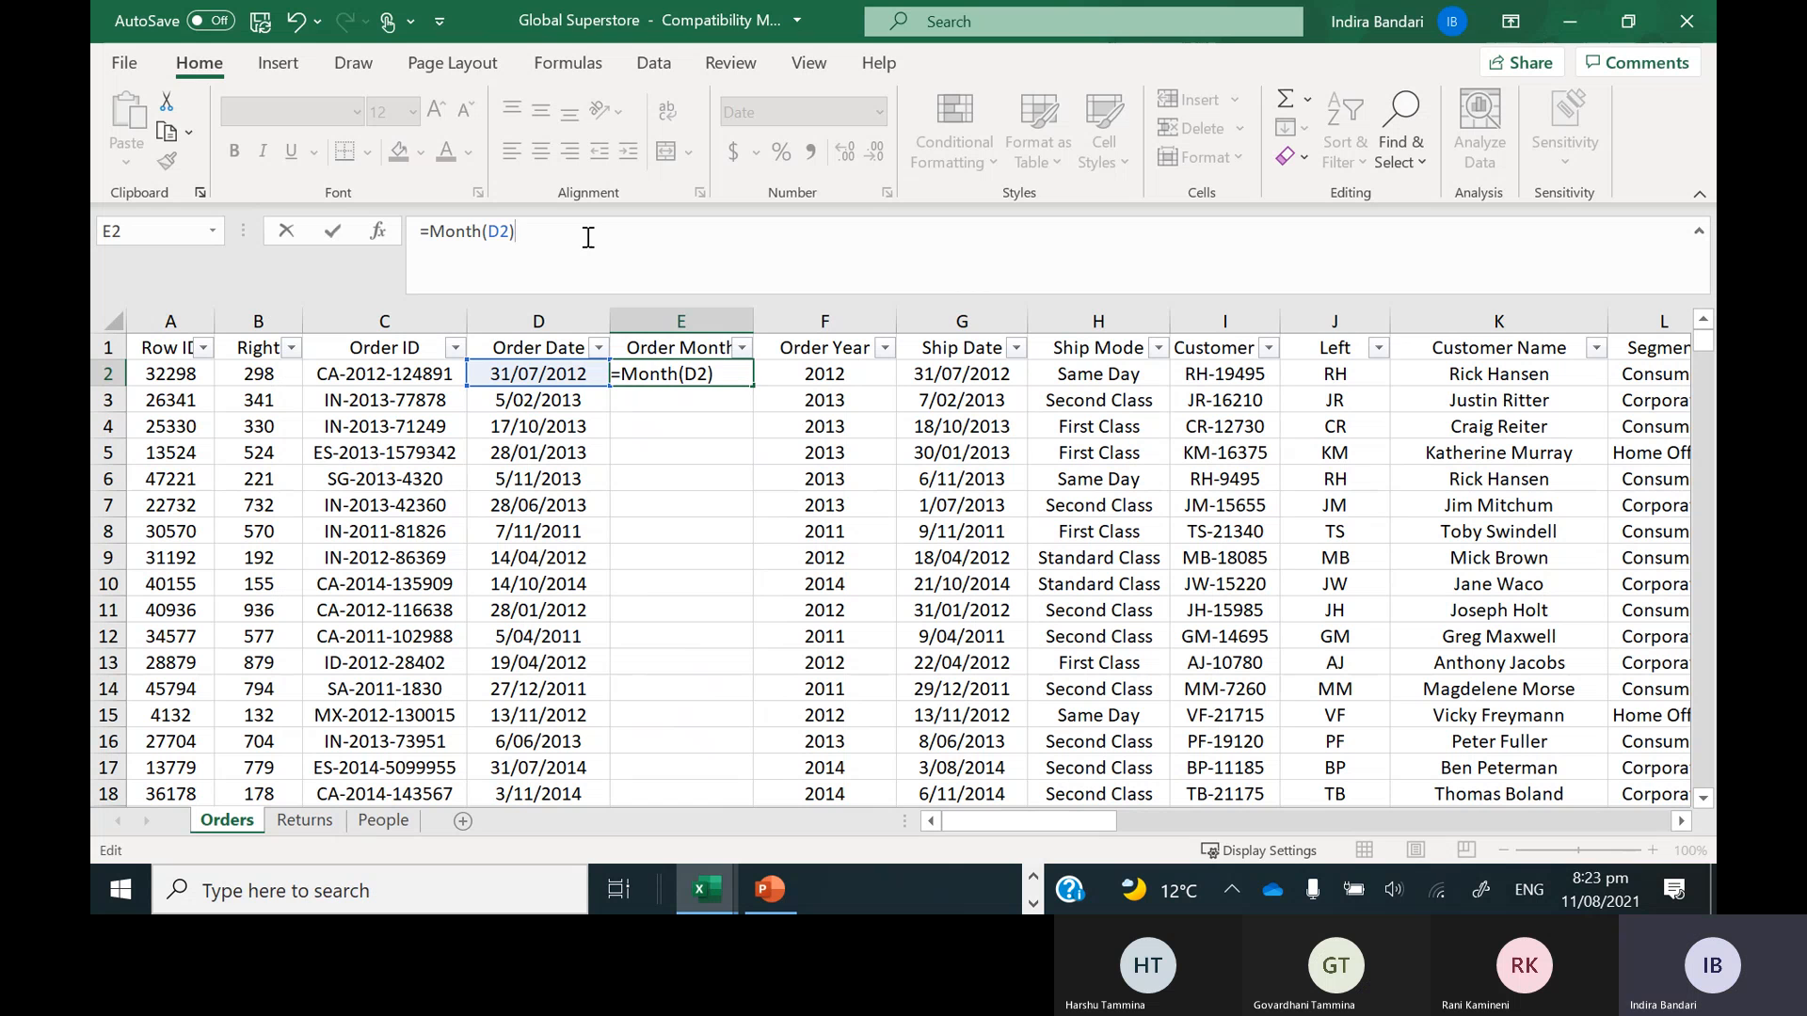
pyautogui.press('Return')
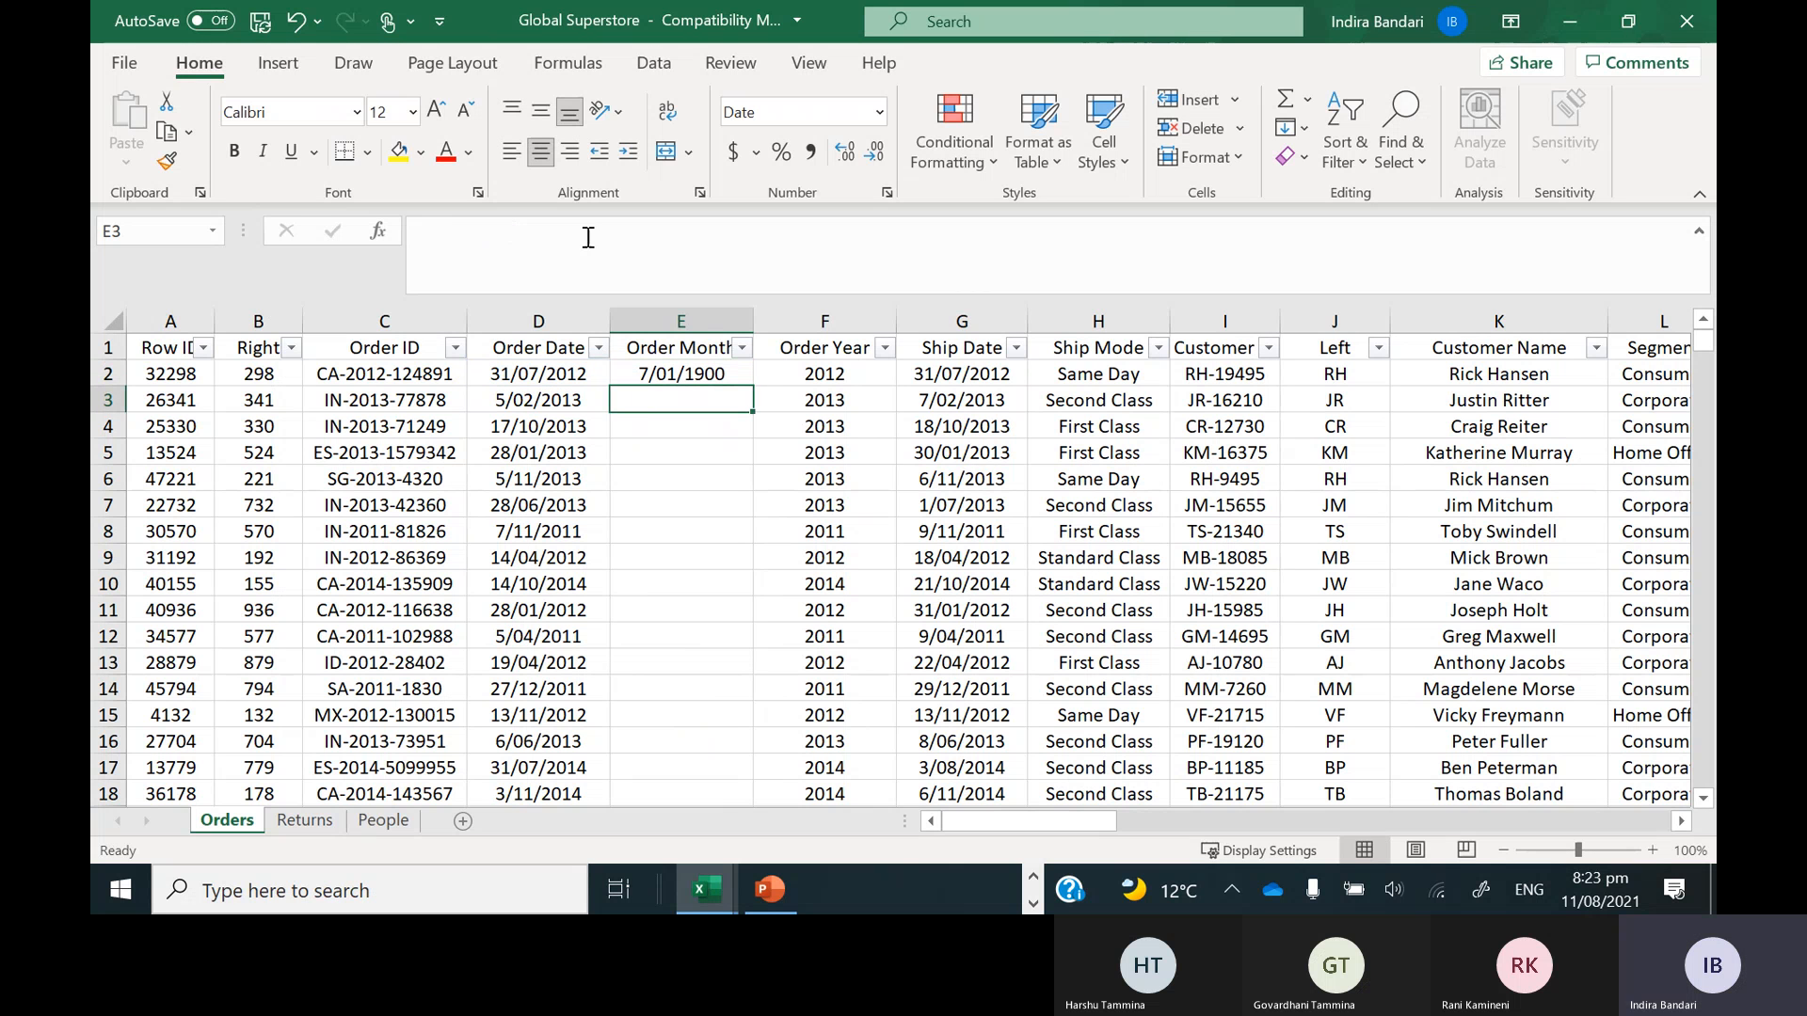
pyautogui.click(664, 312)
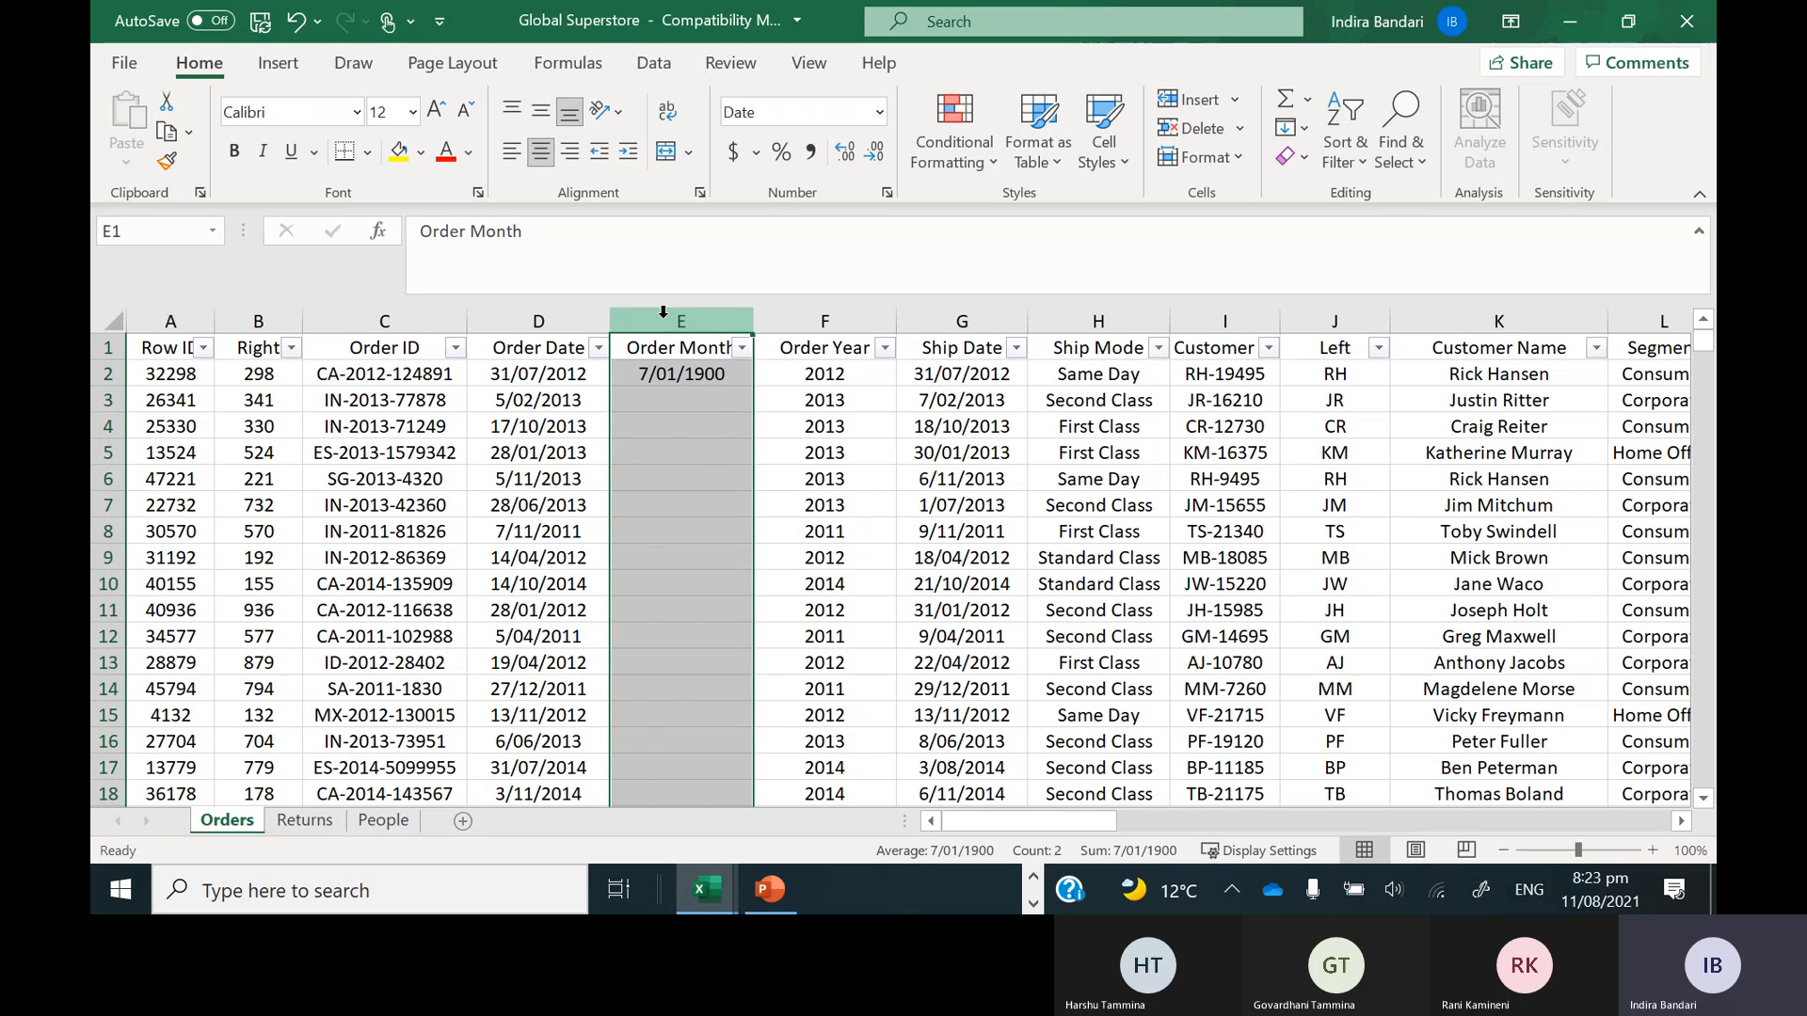
pyautogui.rightClick(663, 313)
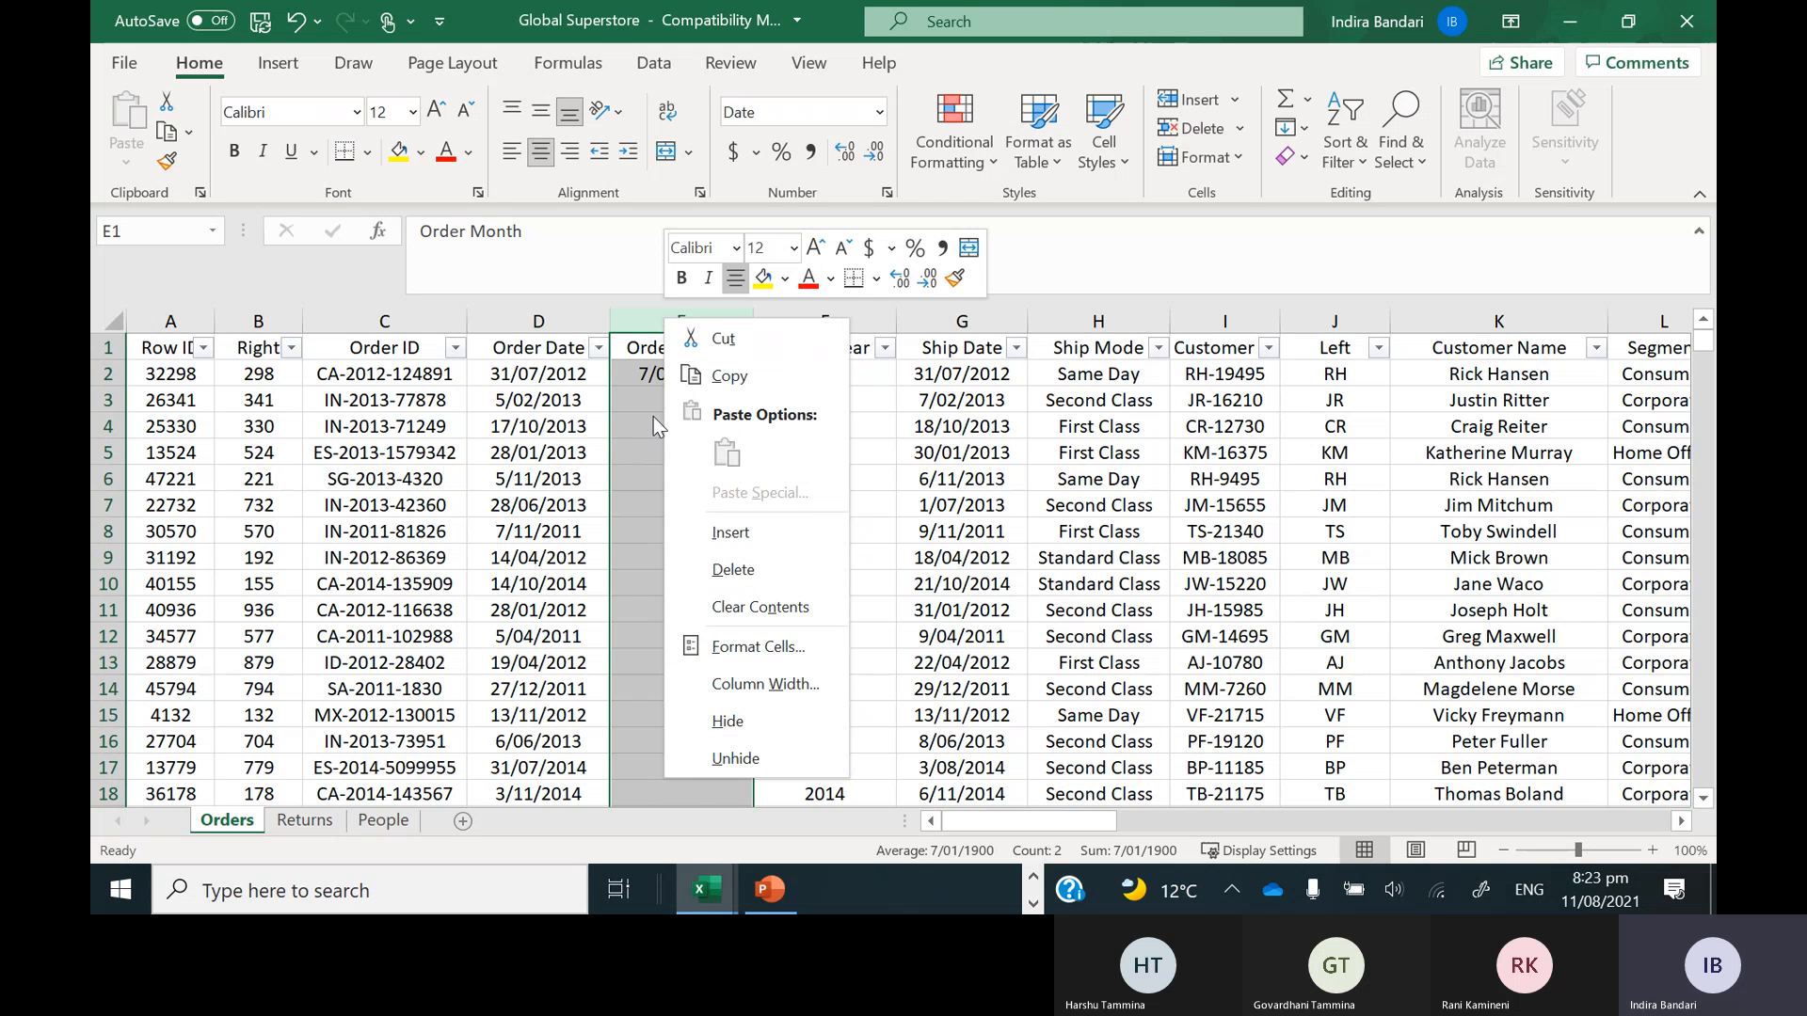
pyautogui.press('Escape')
pyautogui.click(671, 381)
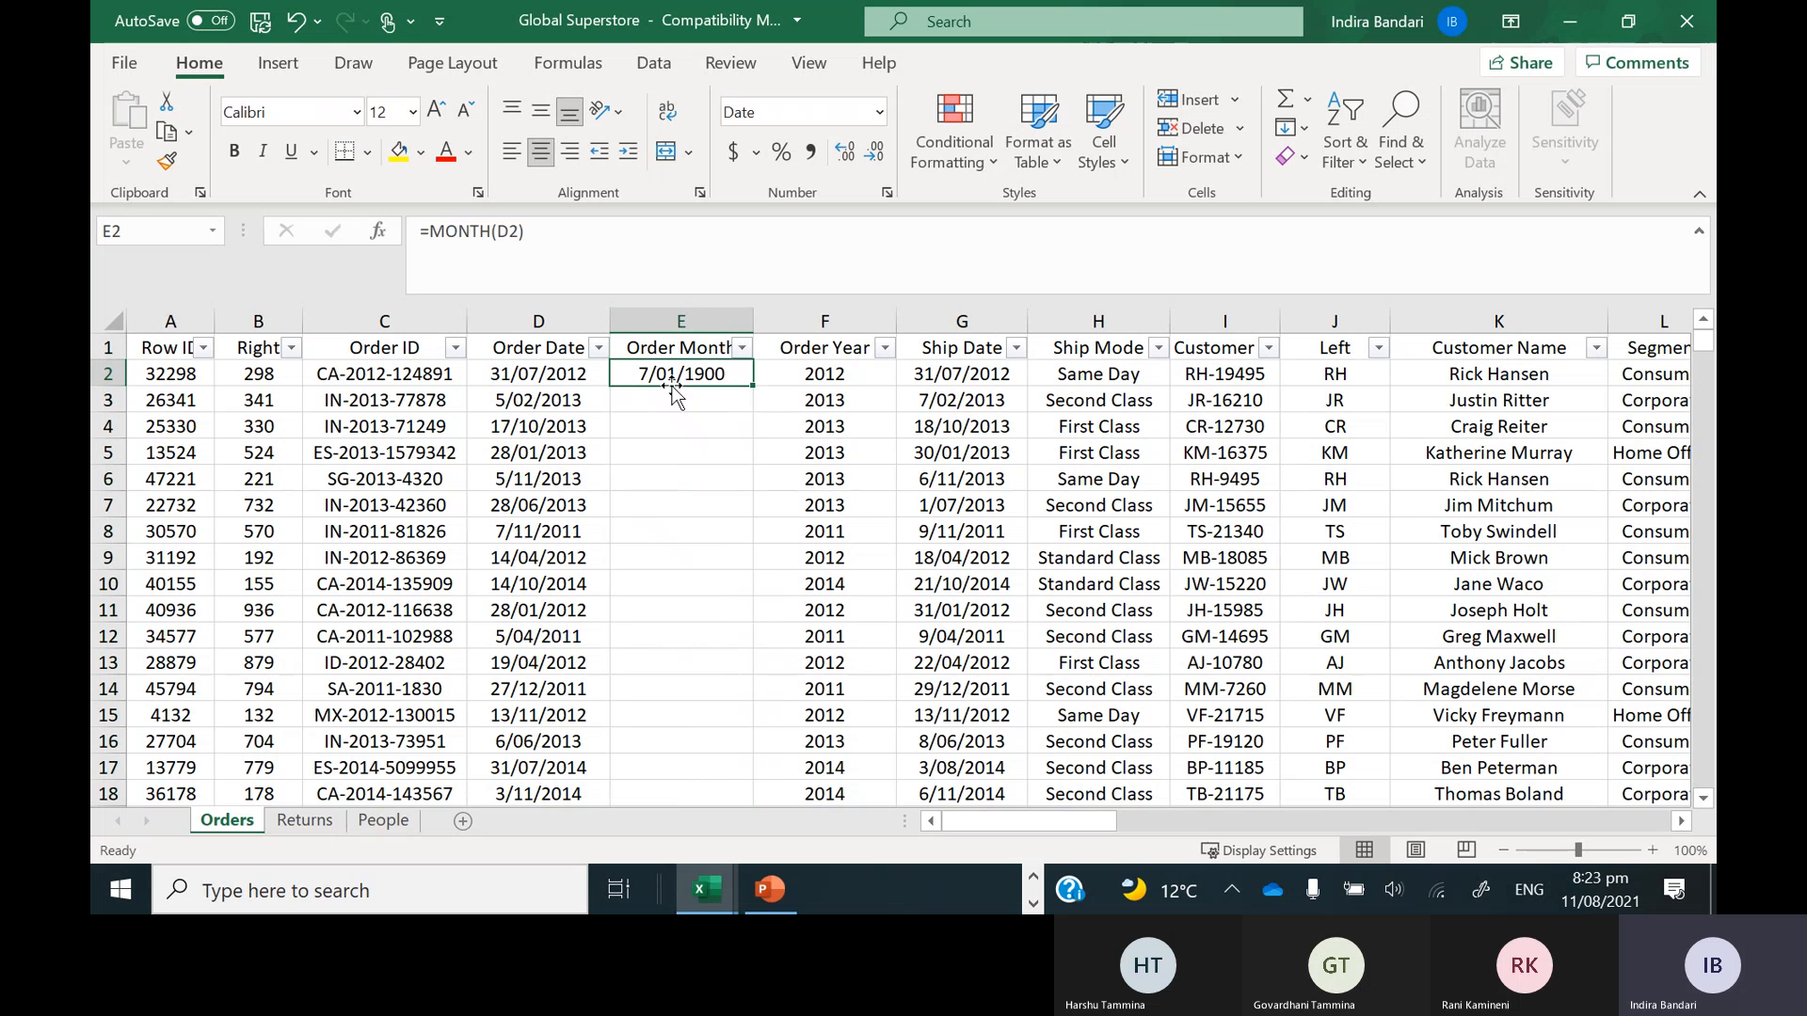
# Format the whole Order Month column as Number with 0 decimal places
pyautogui.click(673, 320)
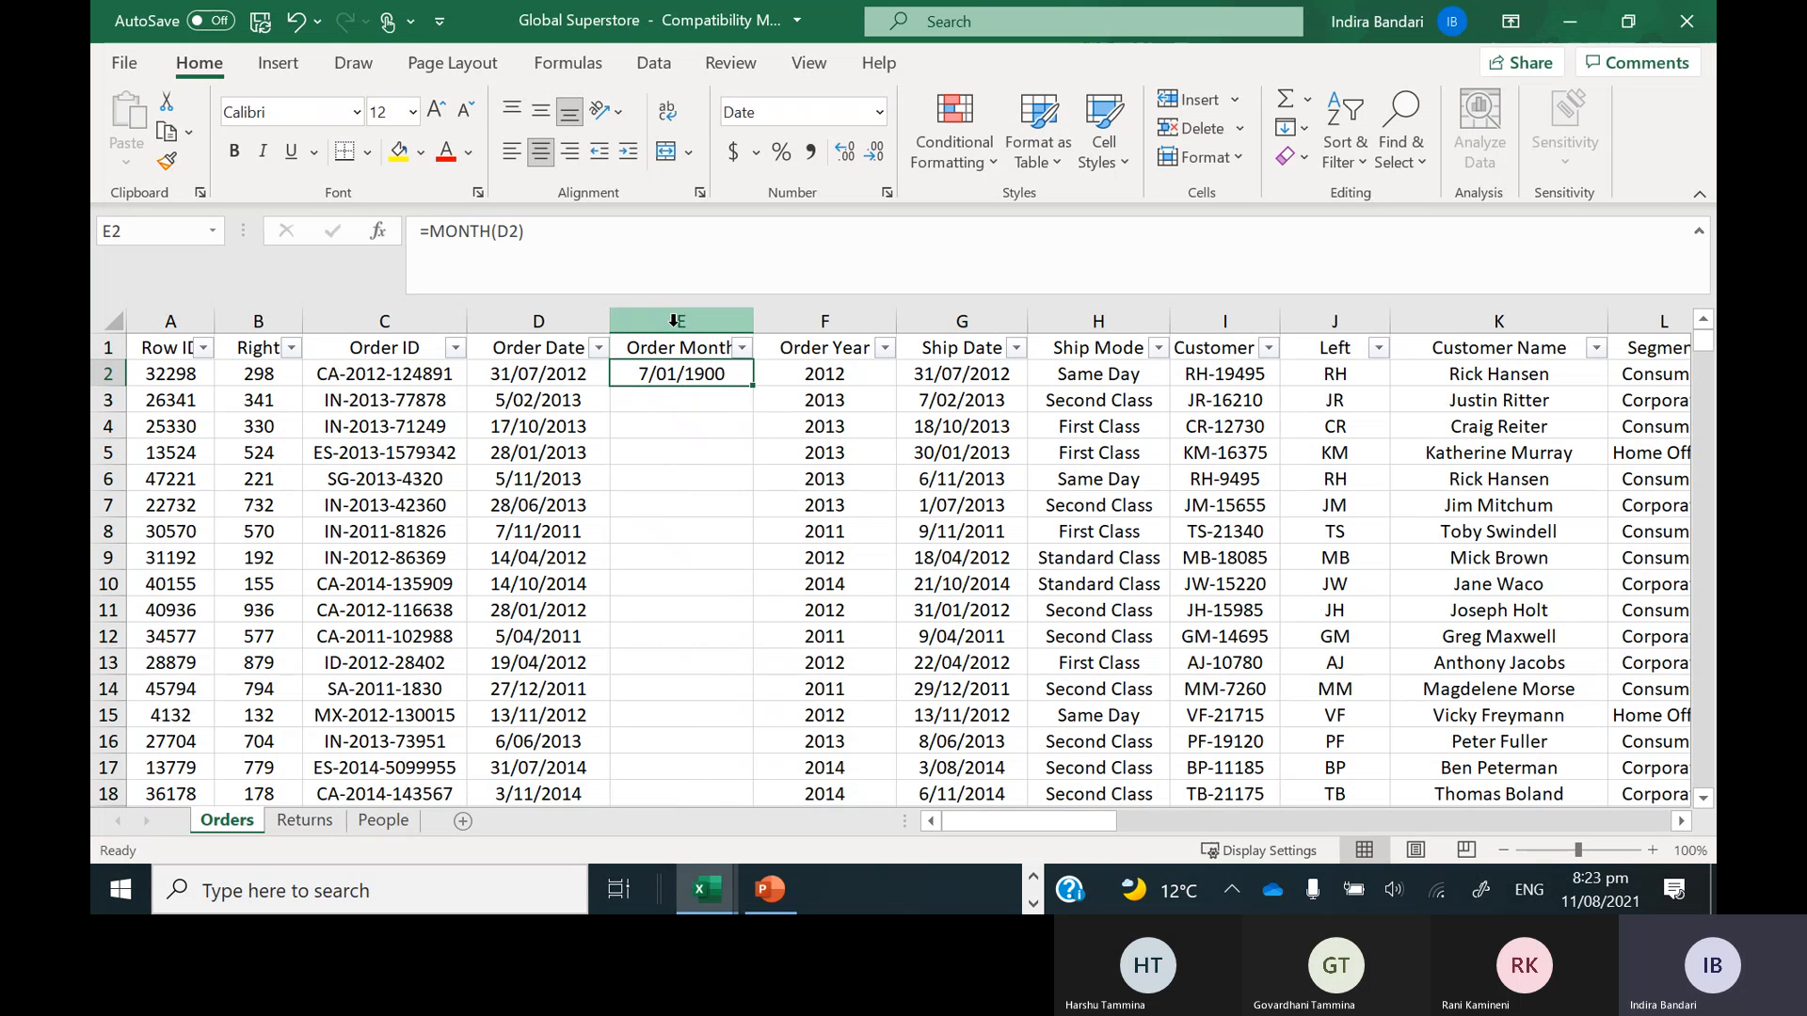
pyautogui.click(674, 320)
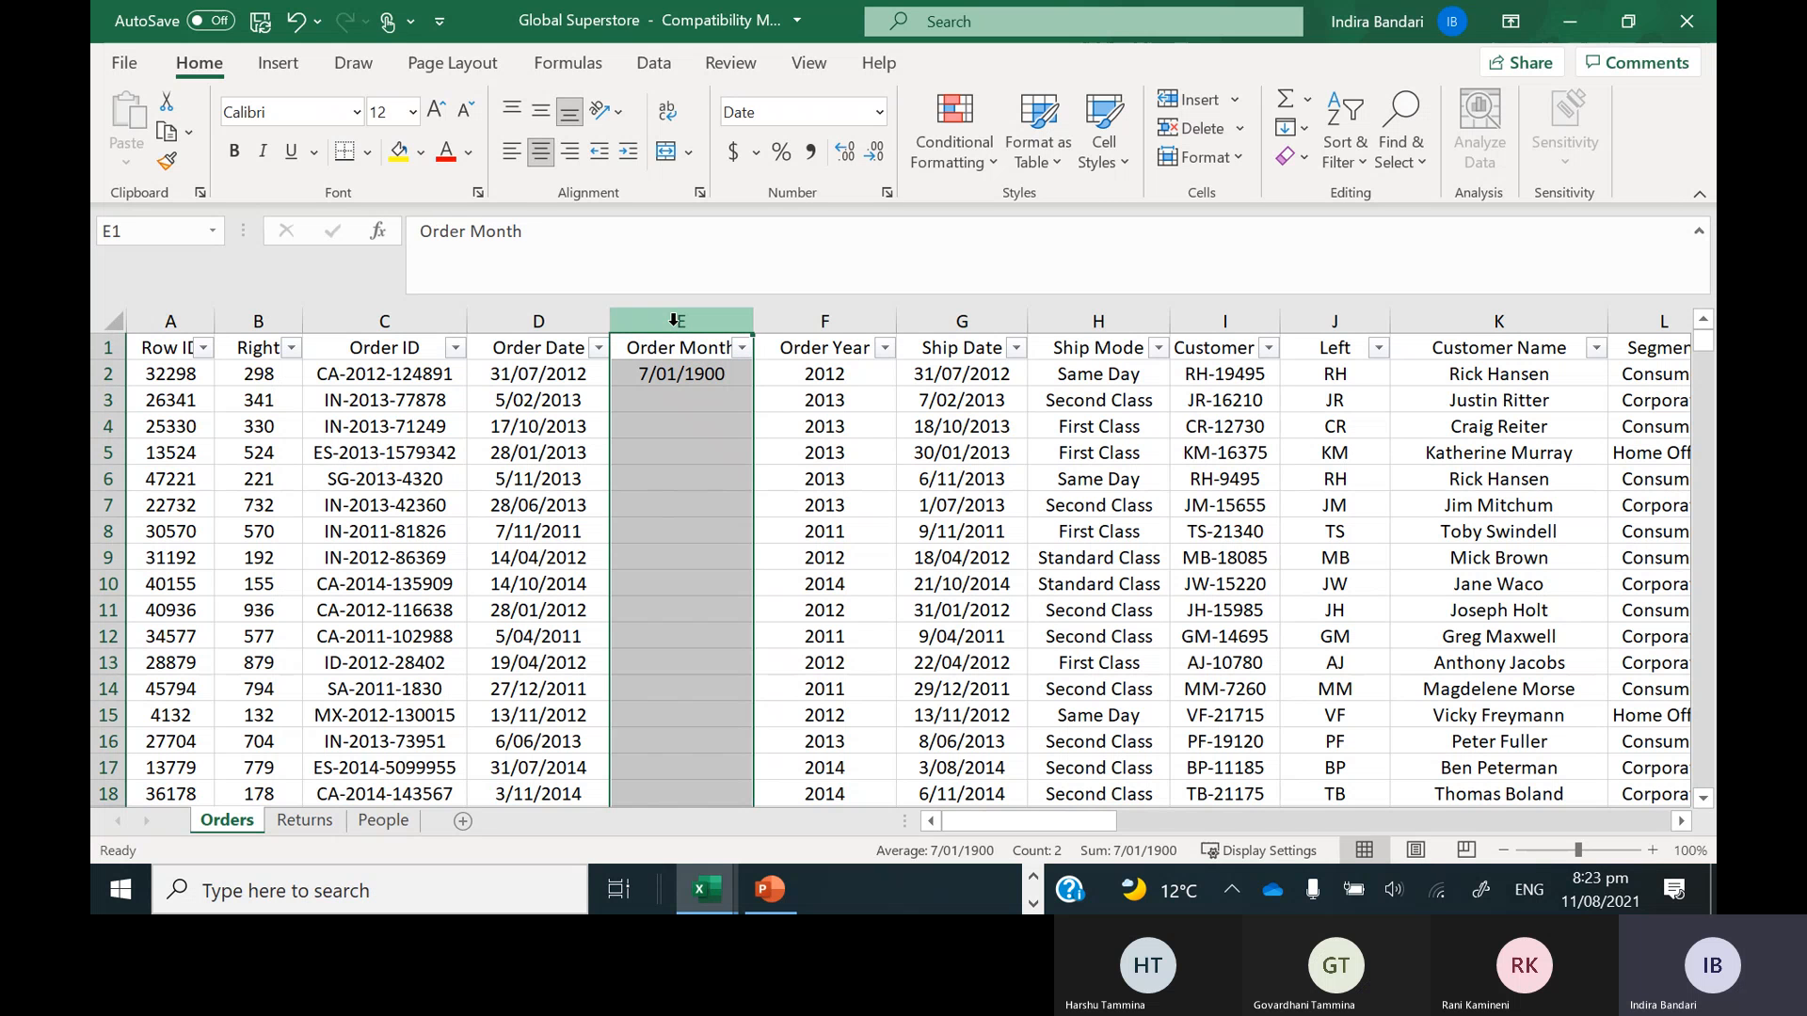
pyautogui.rightClick(674, 320)
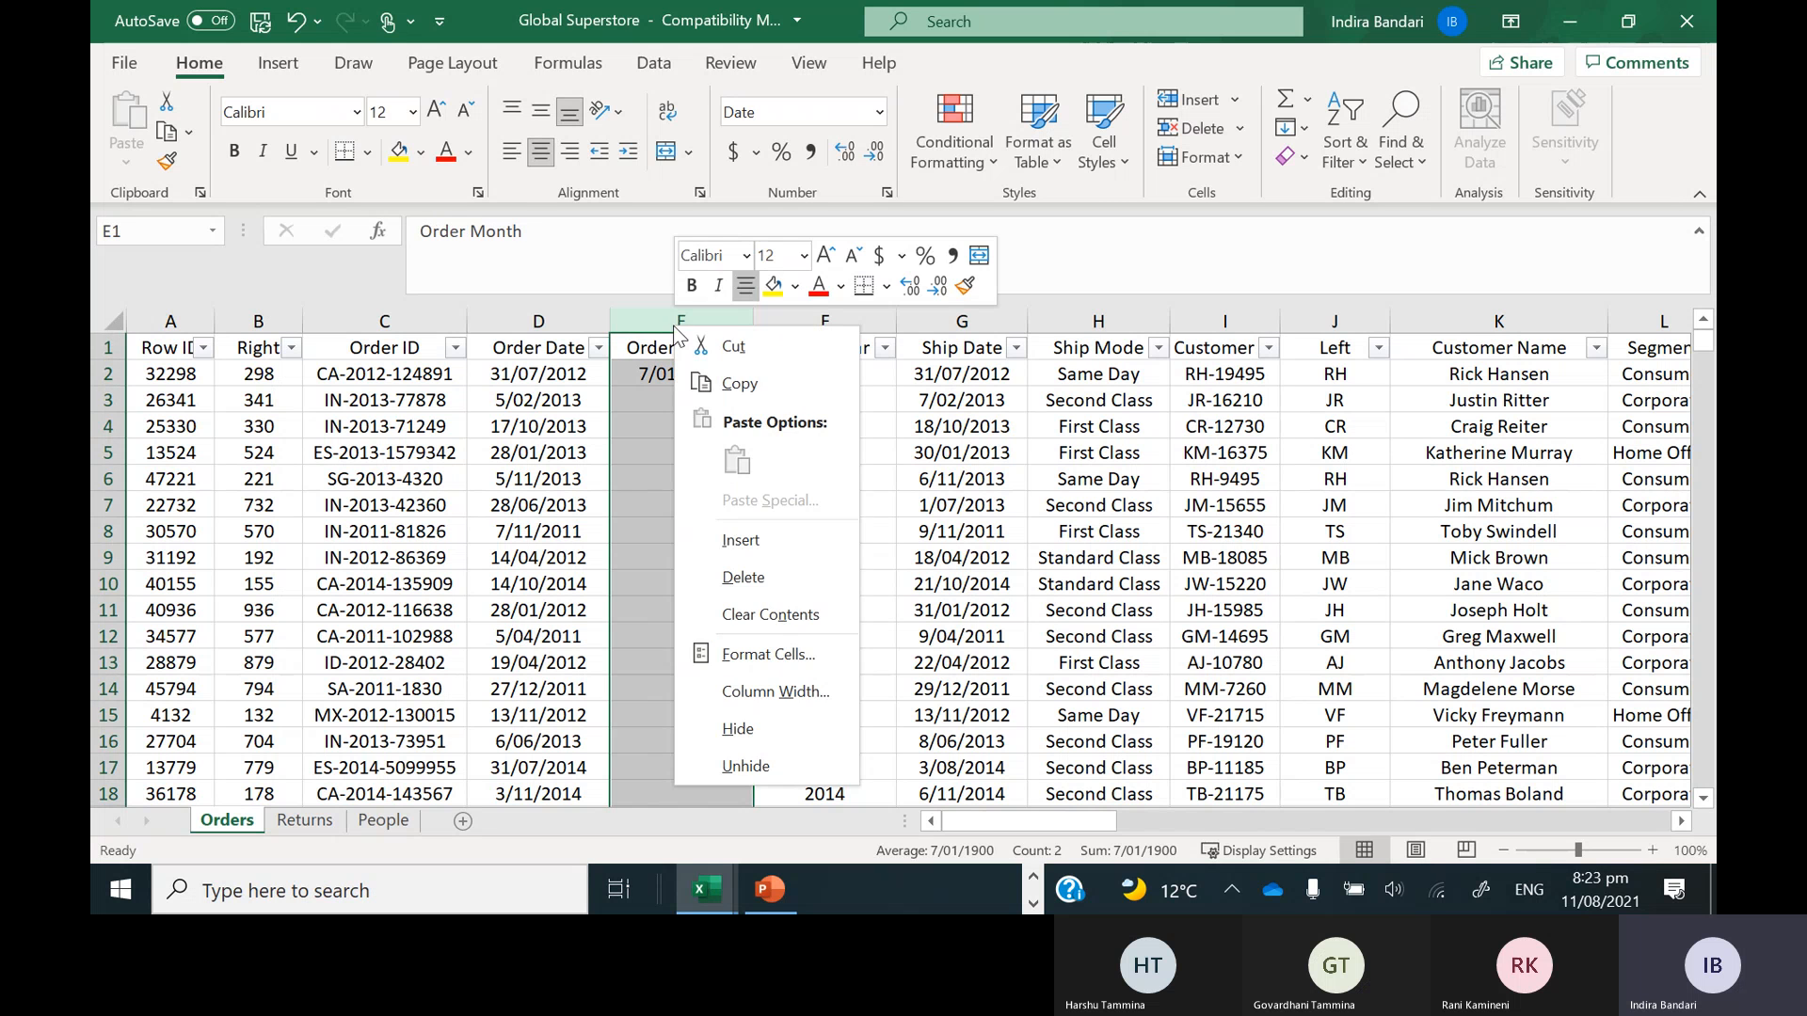
pyautogui.click(781, 653)
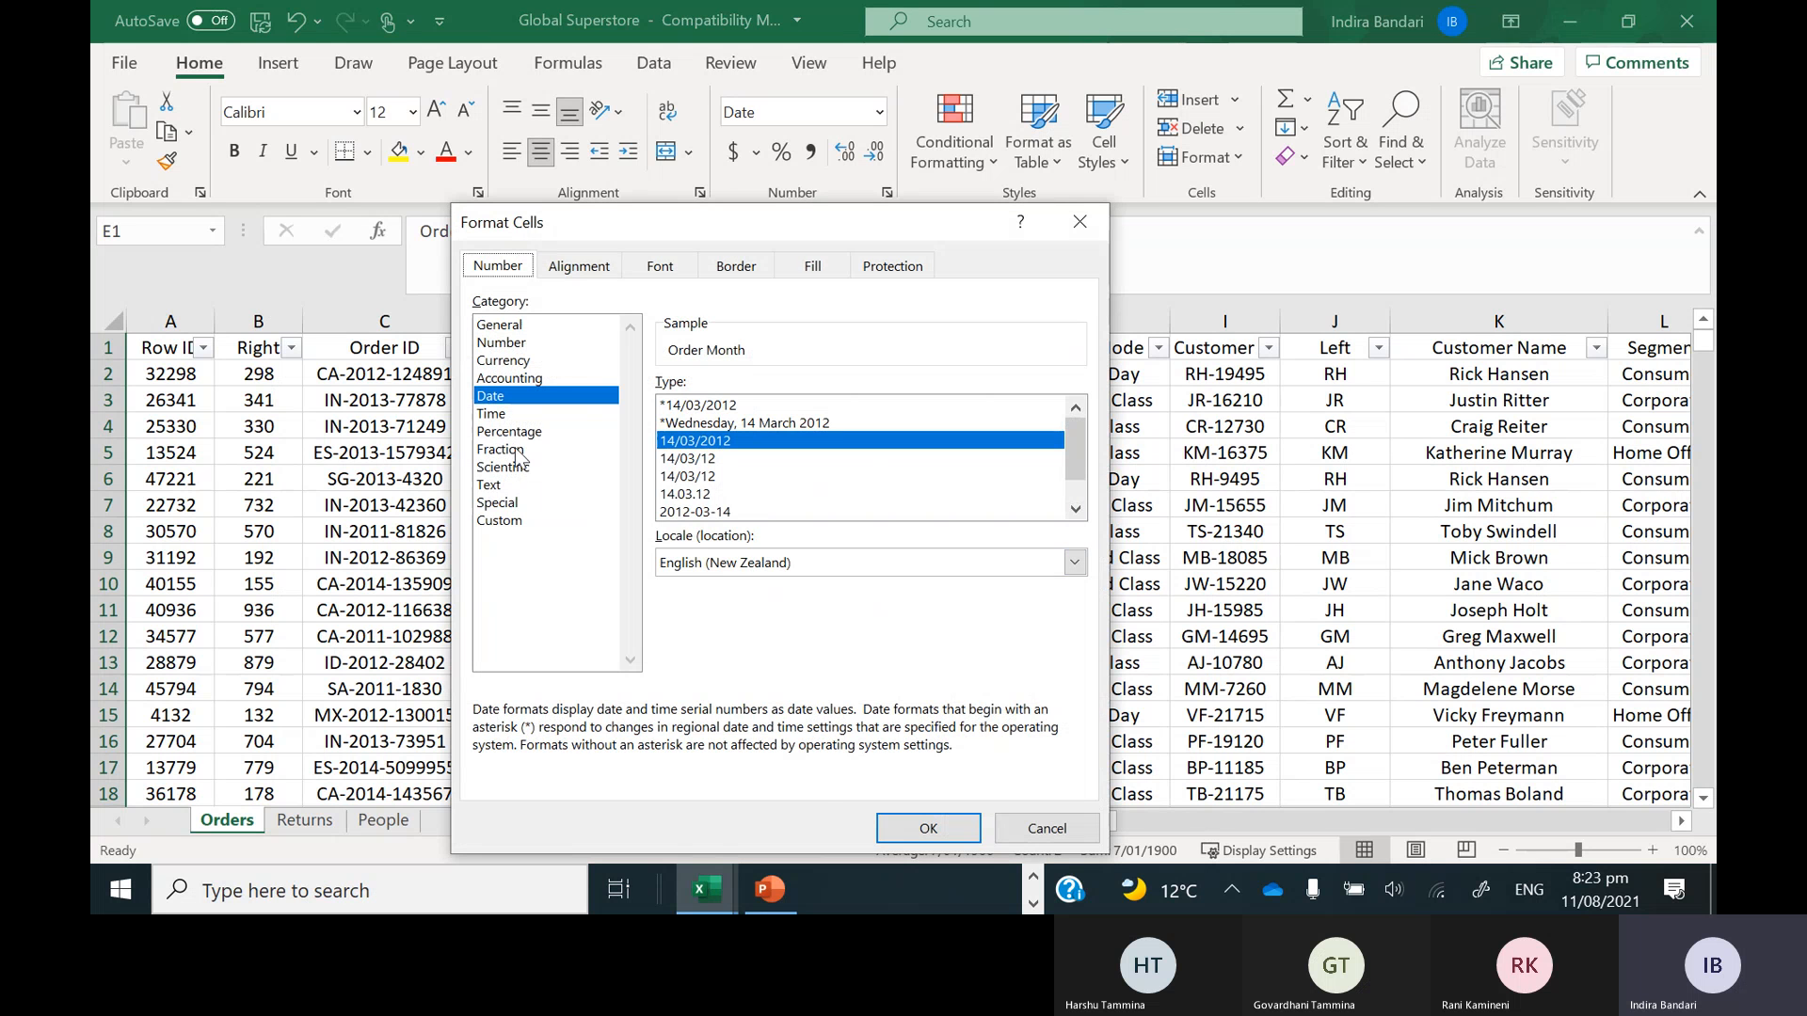
pyautogui.click(509, 343)
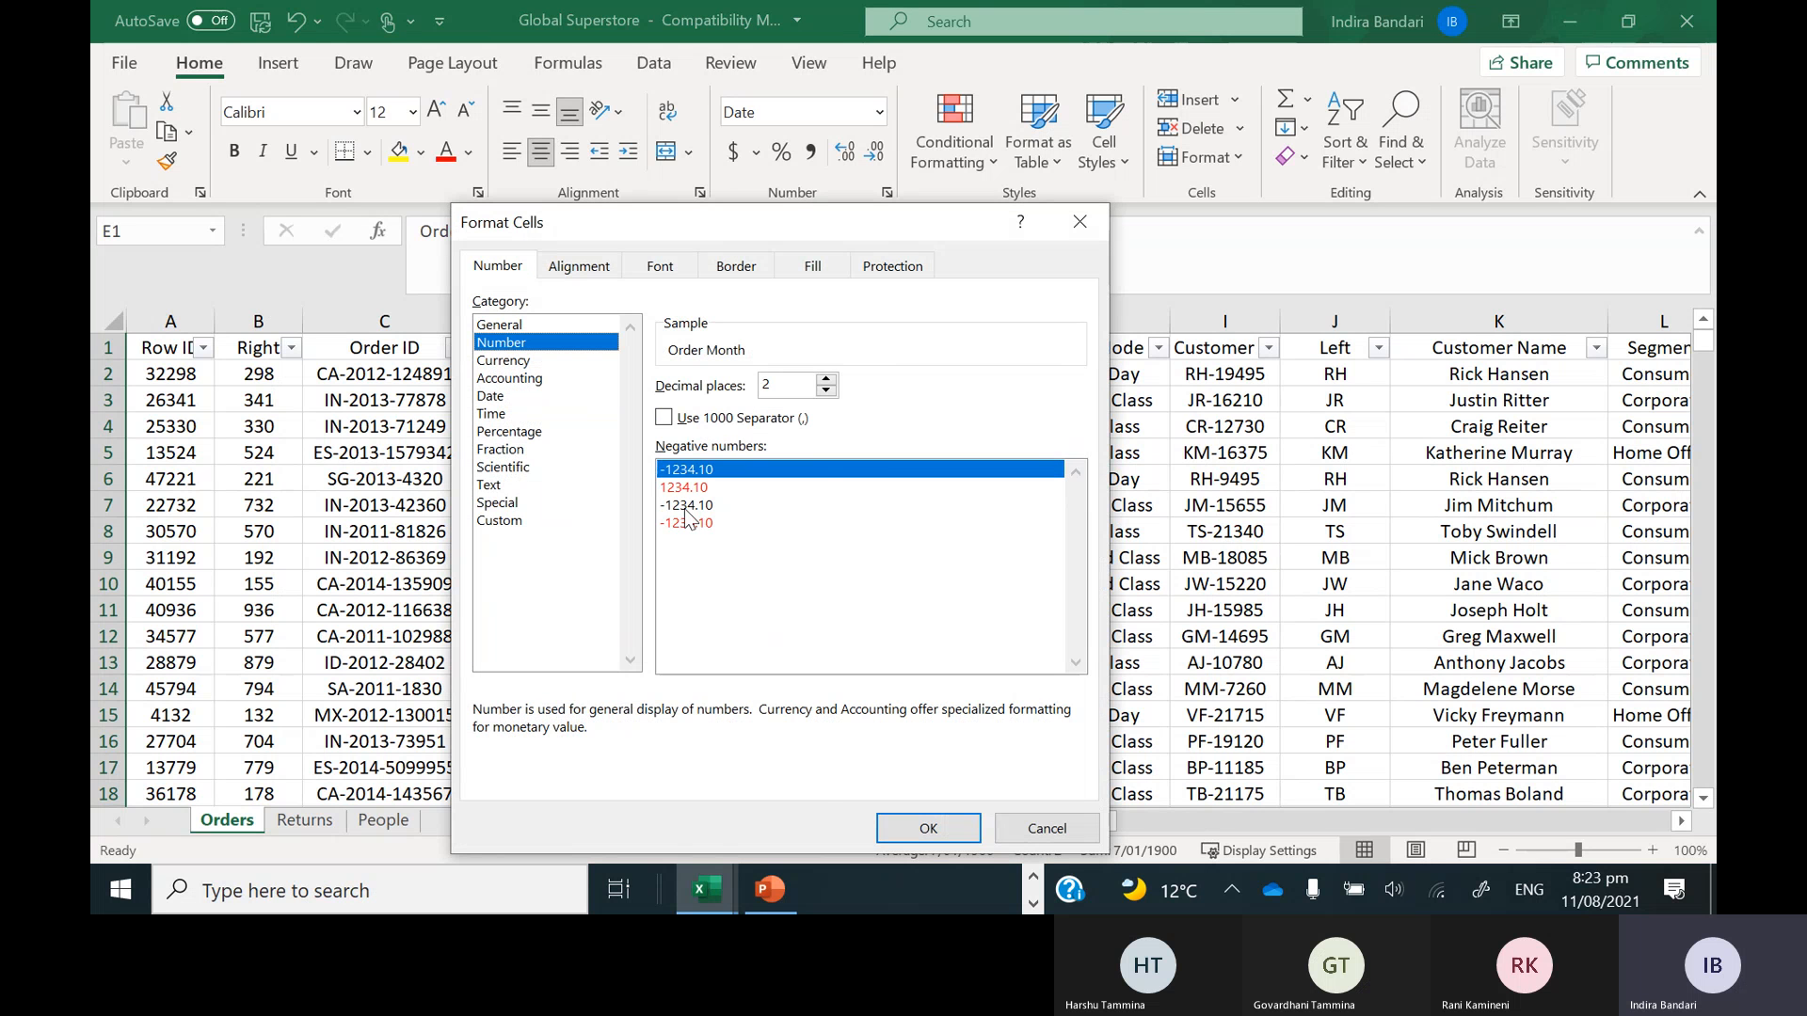
pyautogui.click(826, 389)
pyautogui.click(826, 390)
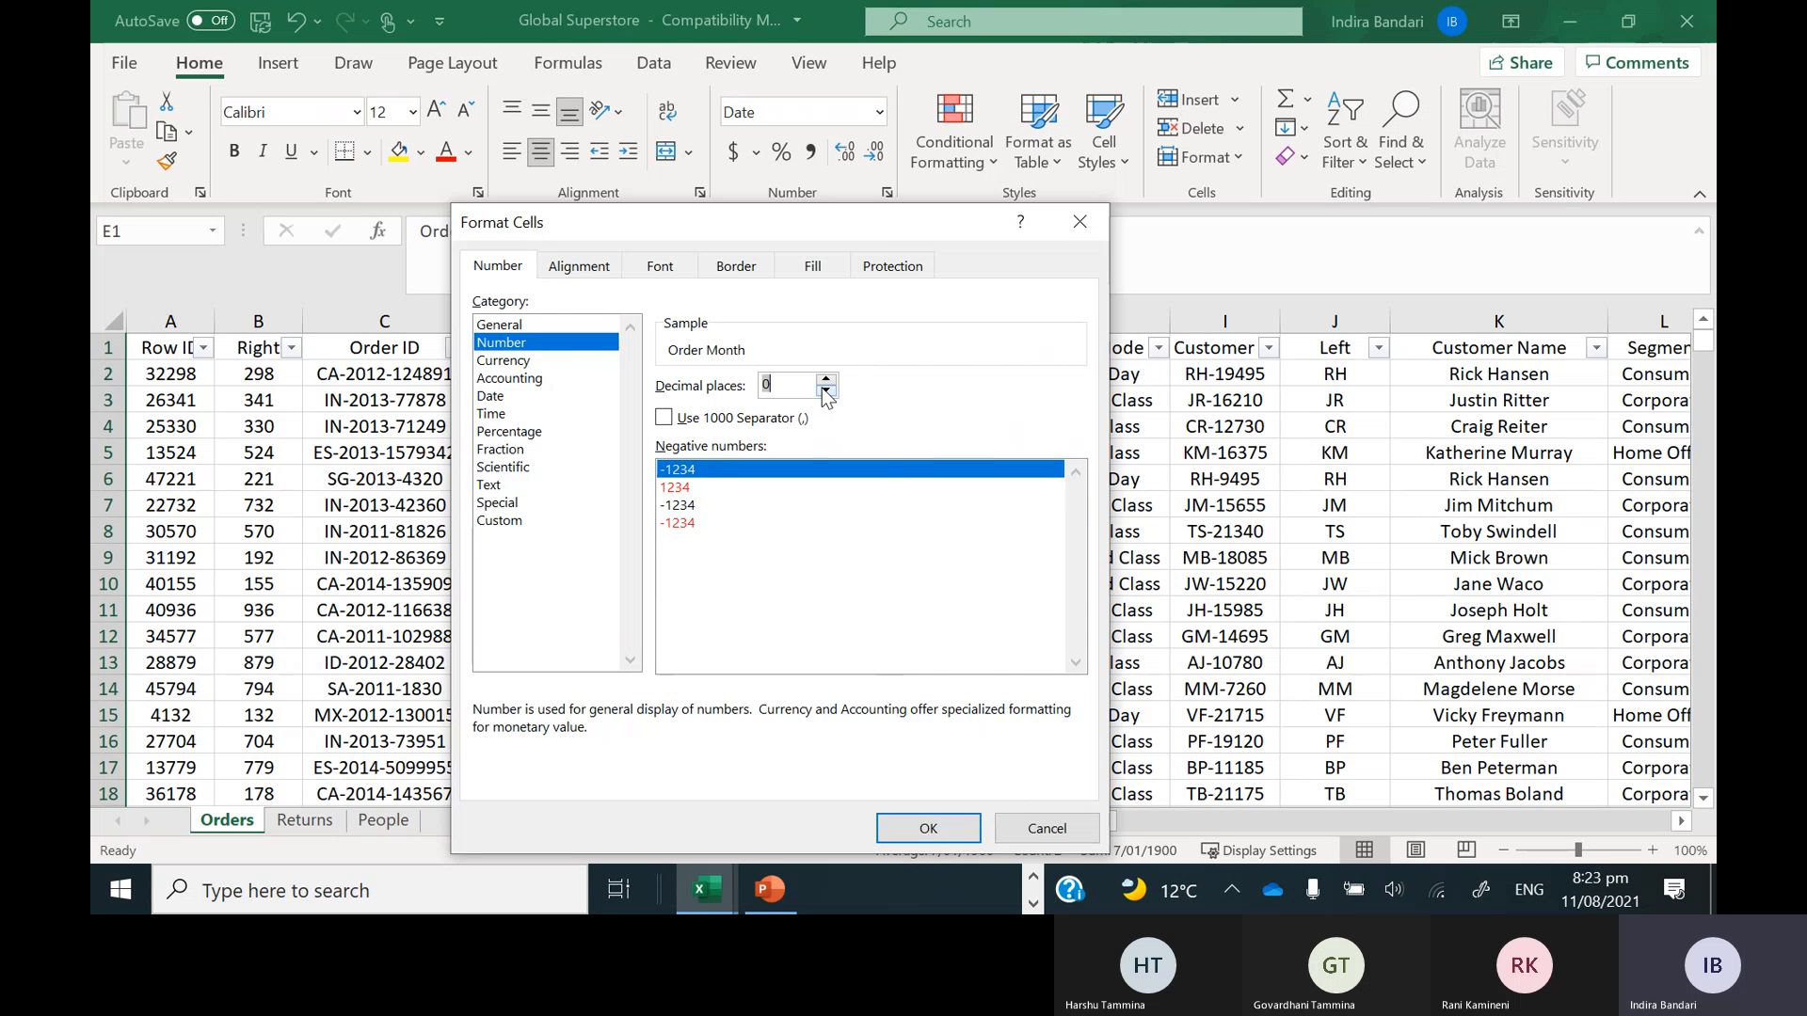
pyautogui.click(930, 832)
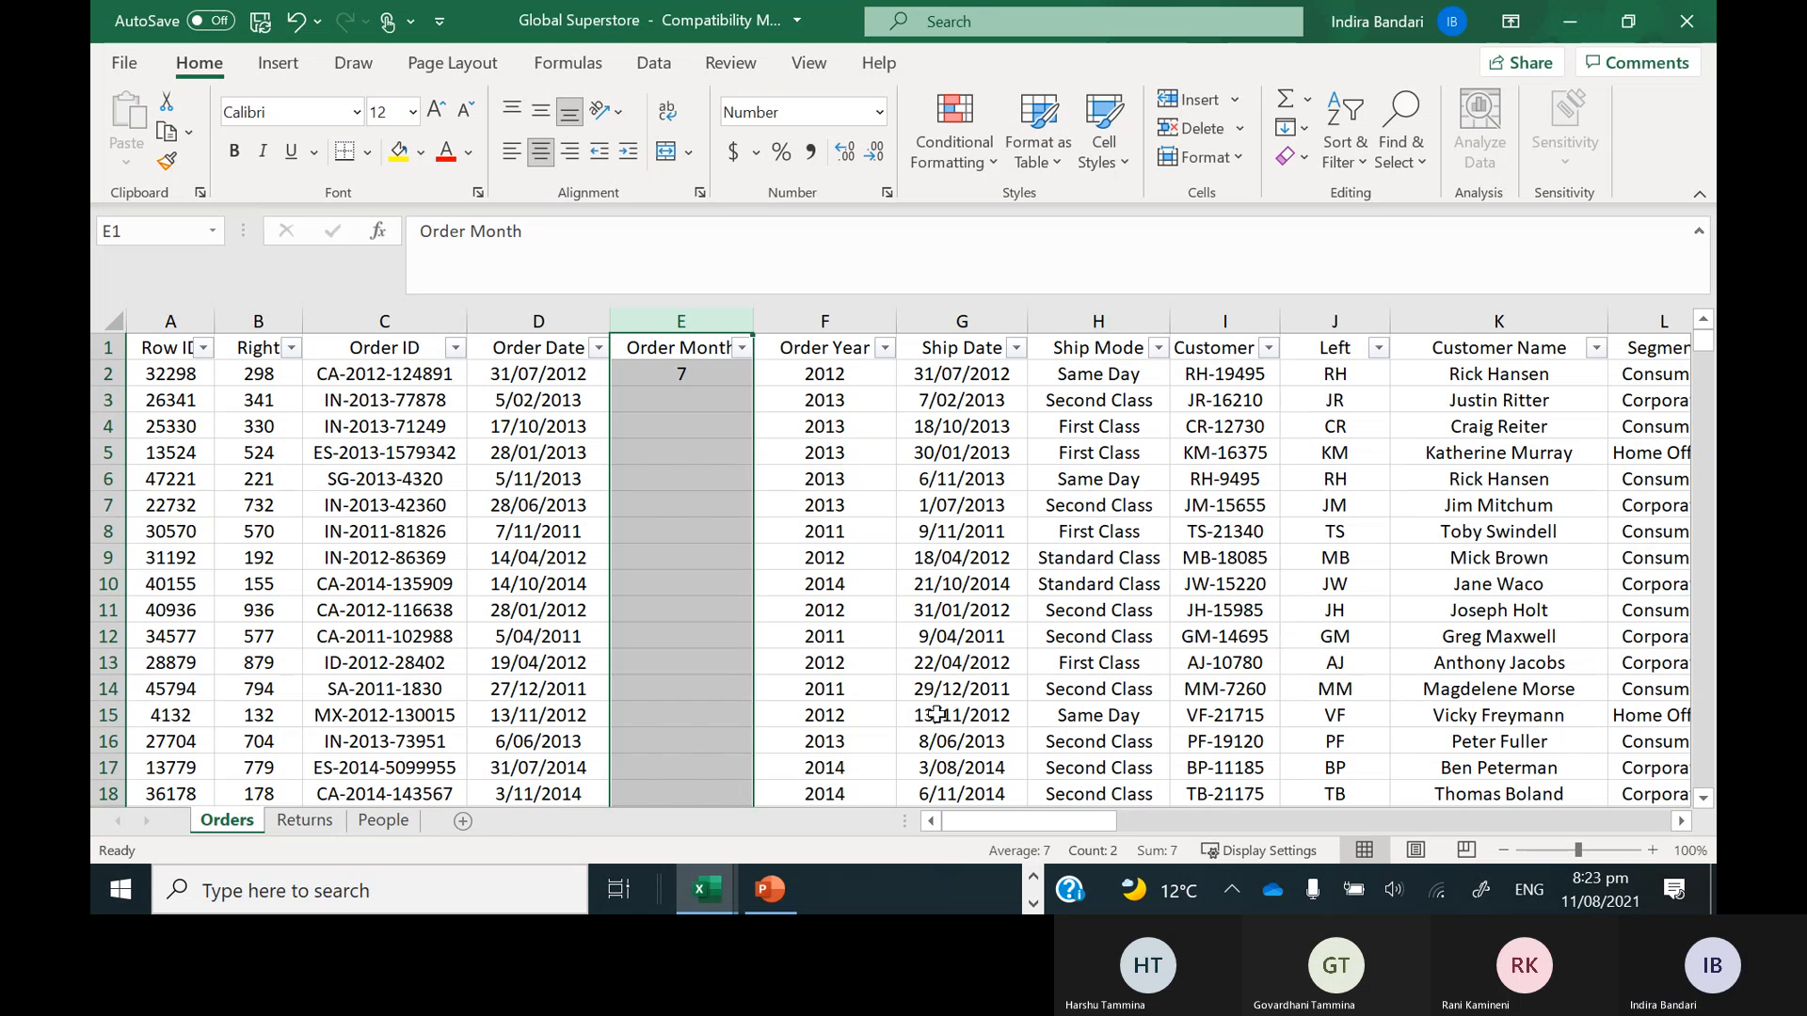
# Fill the month formula from E2 down the whole Order Month column
pyautogui.click(672, 381)
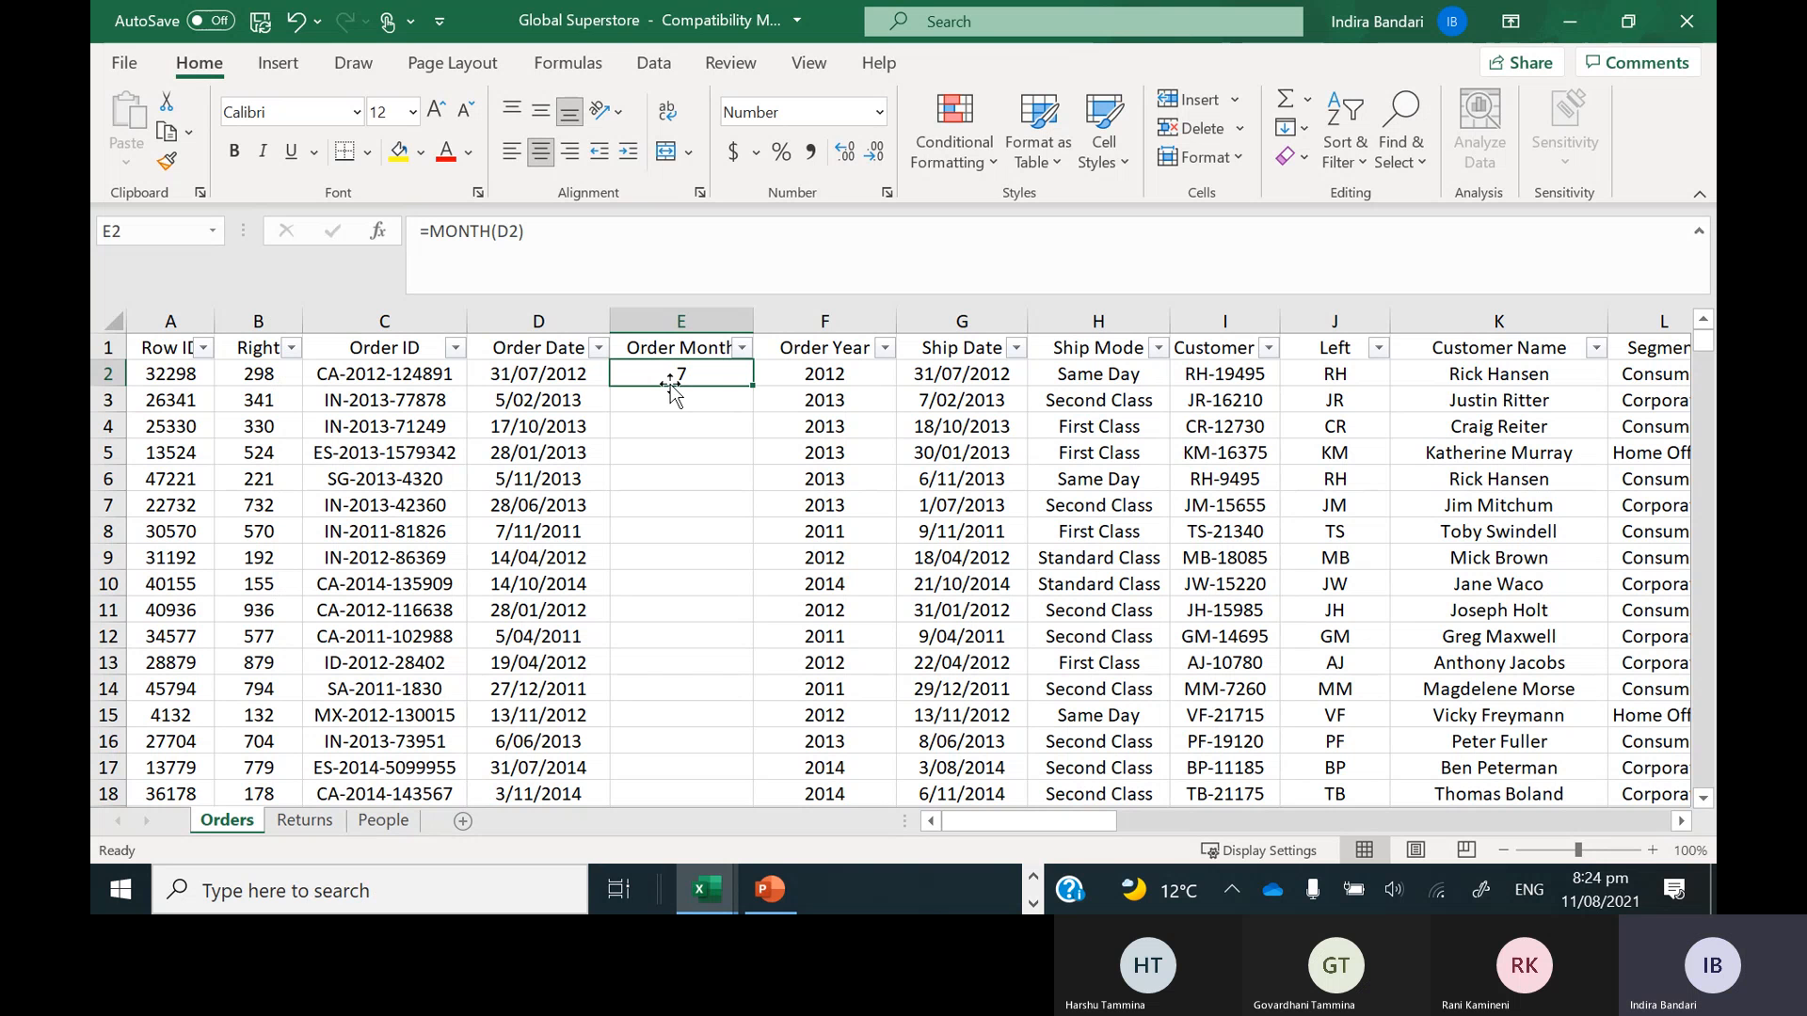
pyautogui.doubleClick(755, 387)
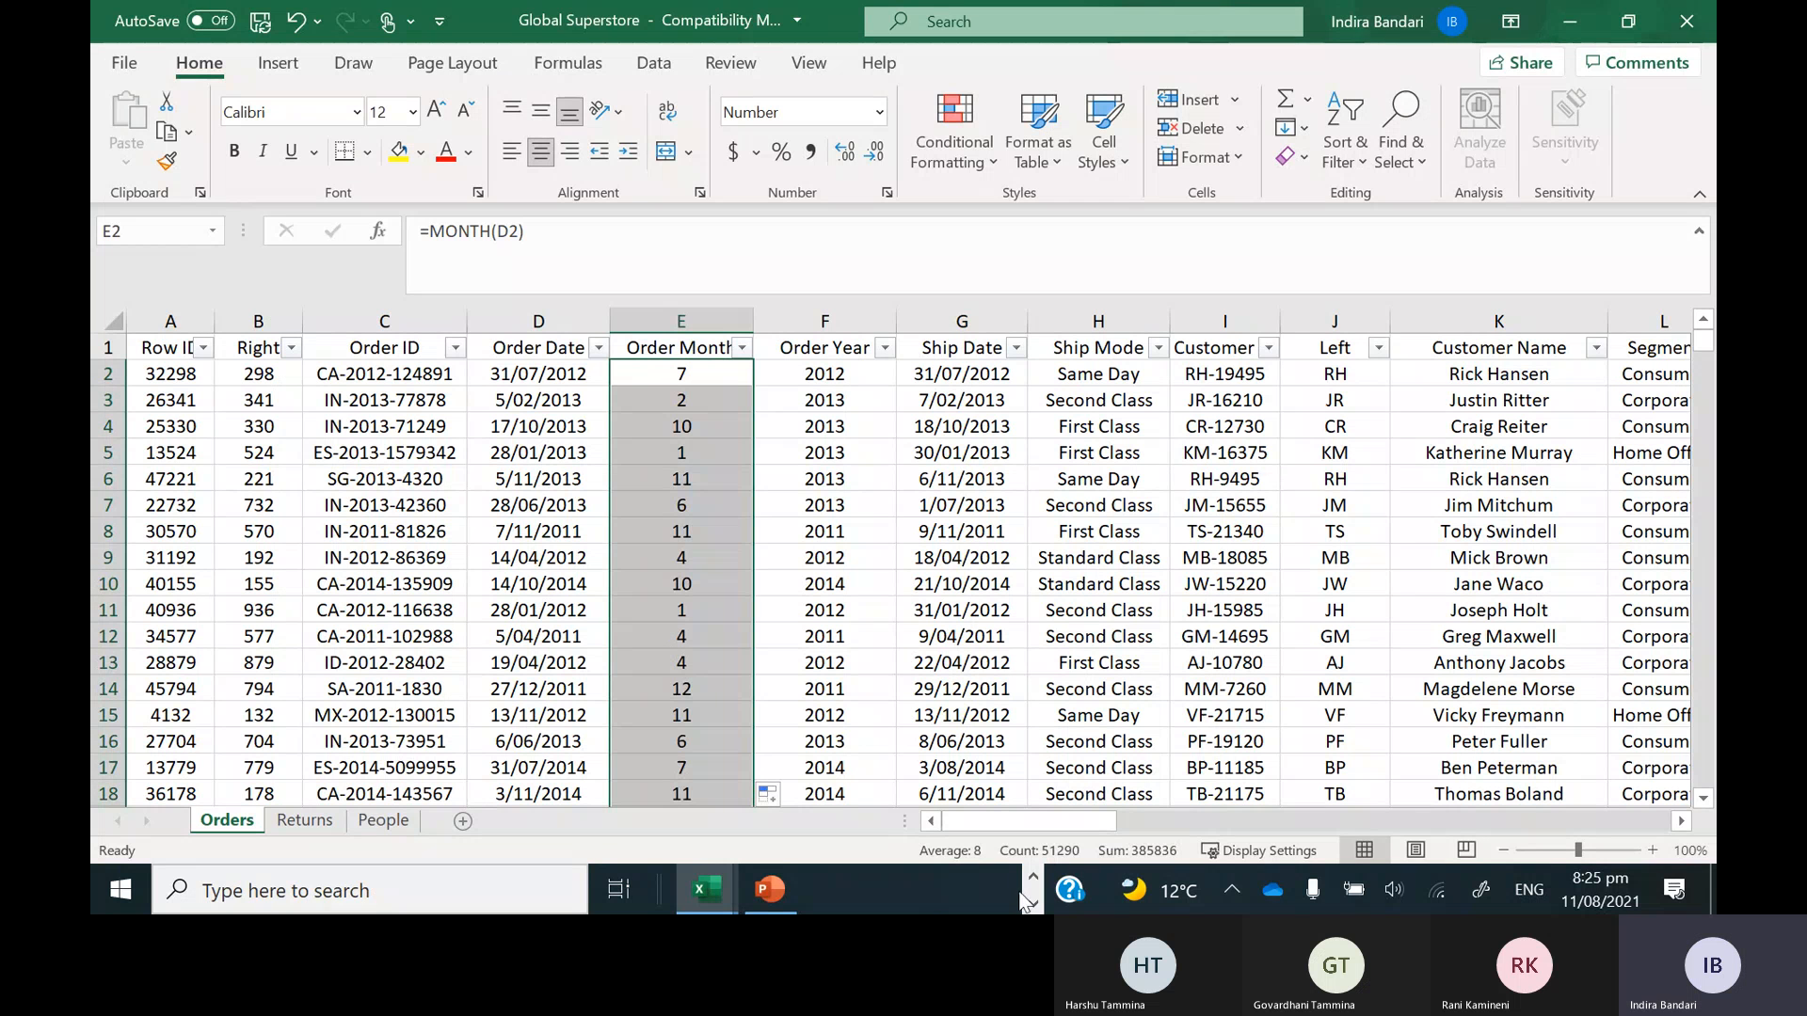
# Switch to the PowerPoint course deck, look through slides 6 and 7 up to Summarising Data, and return to the Excel workbook
pyautogui.click(770, 890)
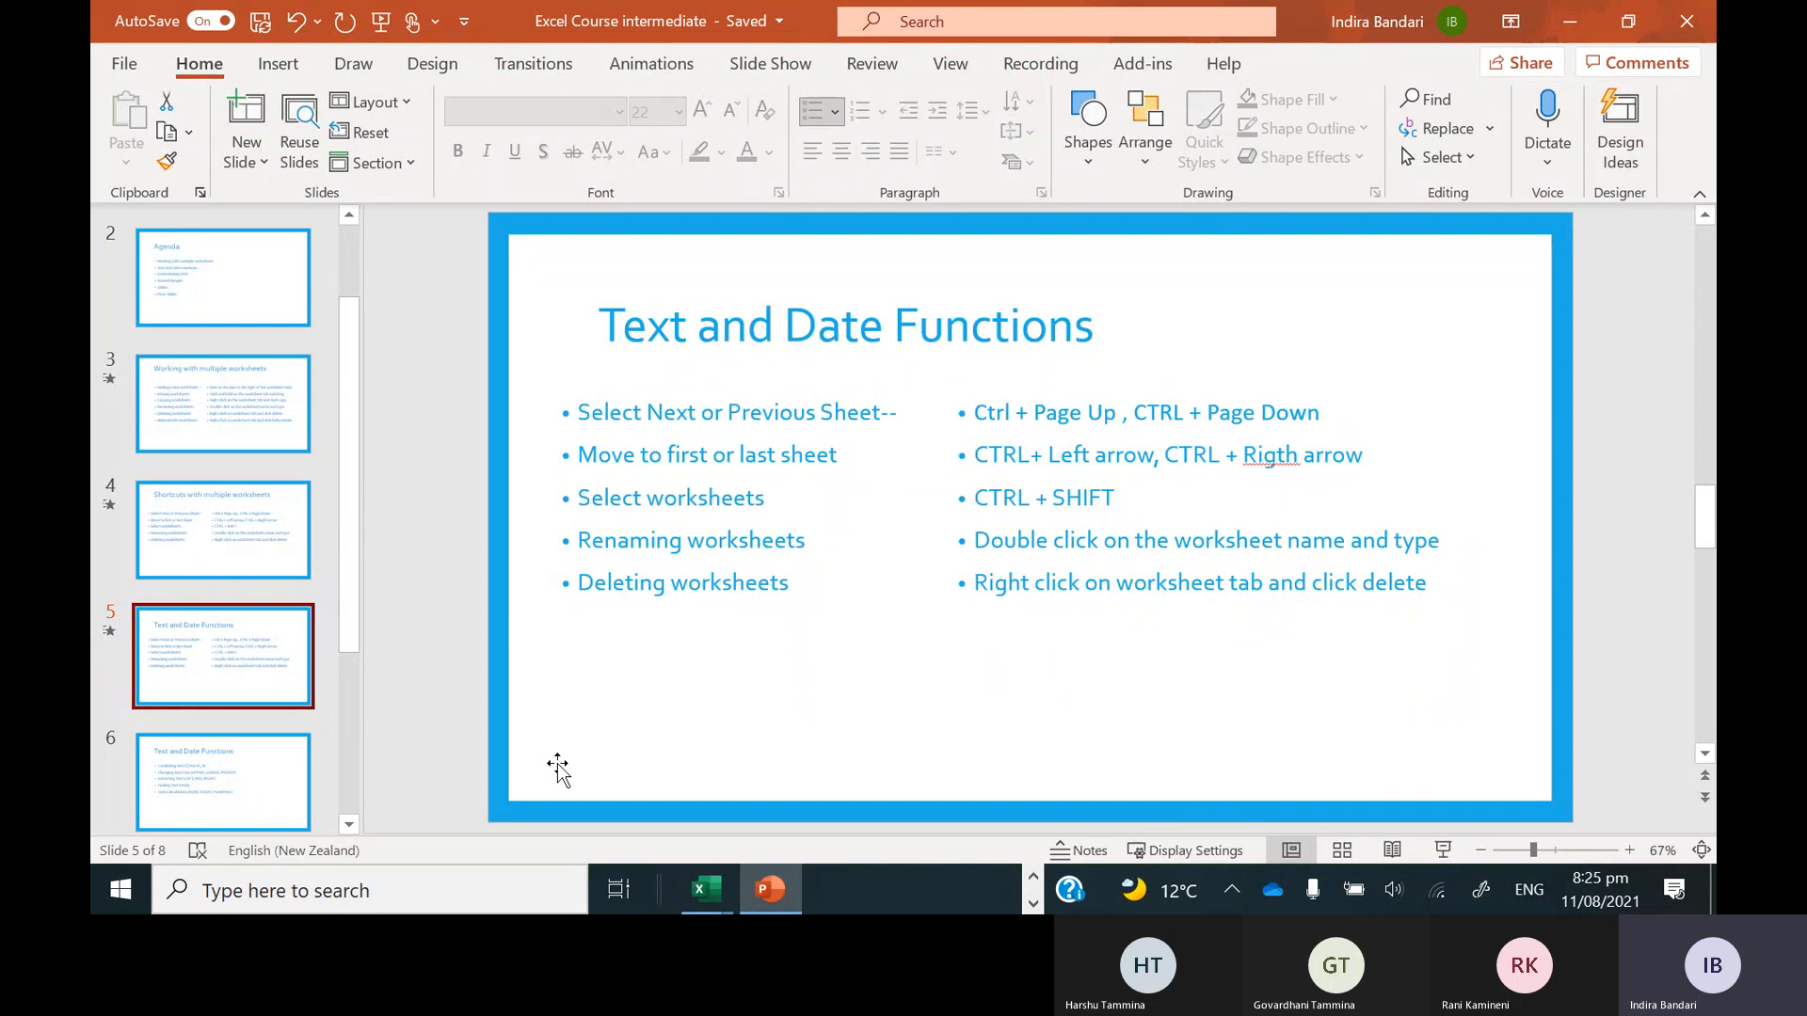
pyautogui.click(234, 769)
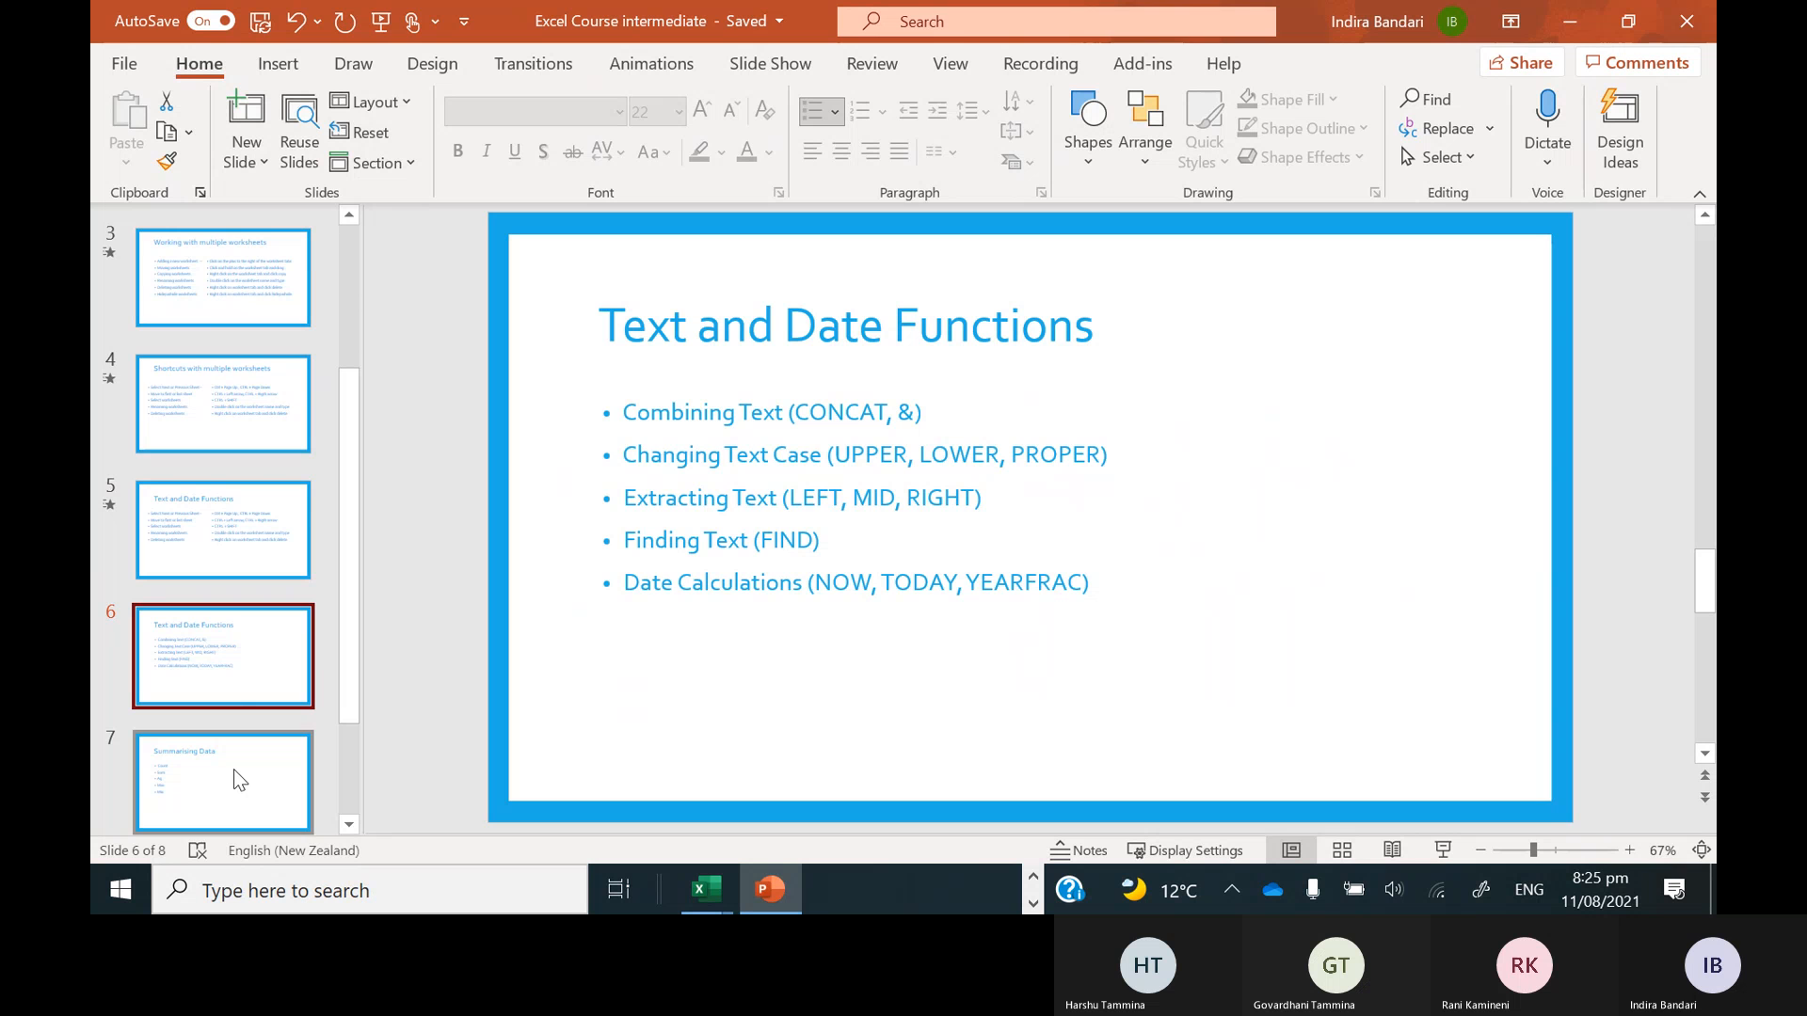
pyautogui.click(233, 770)
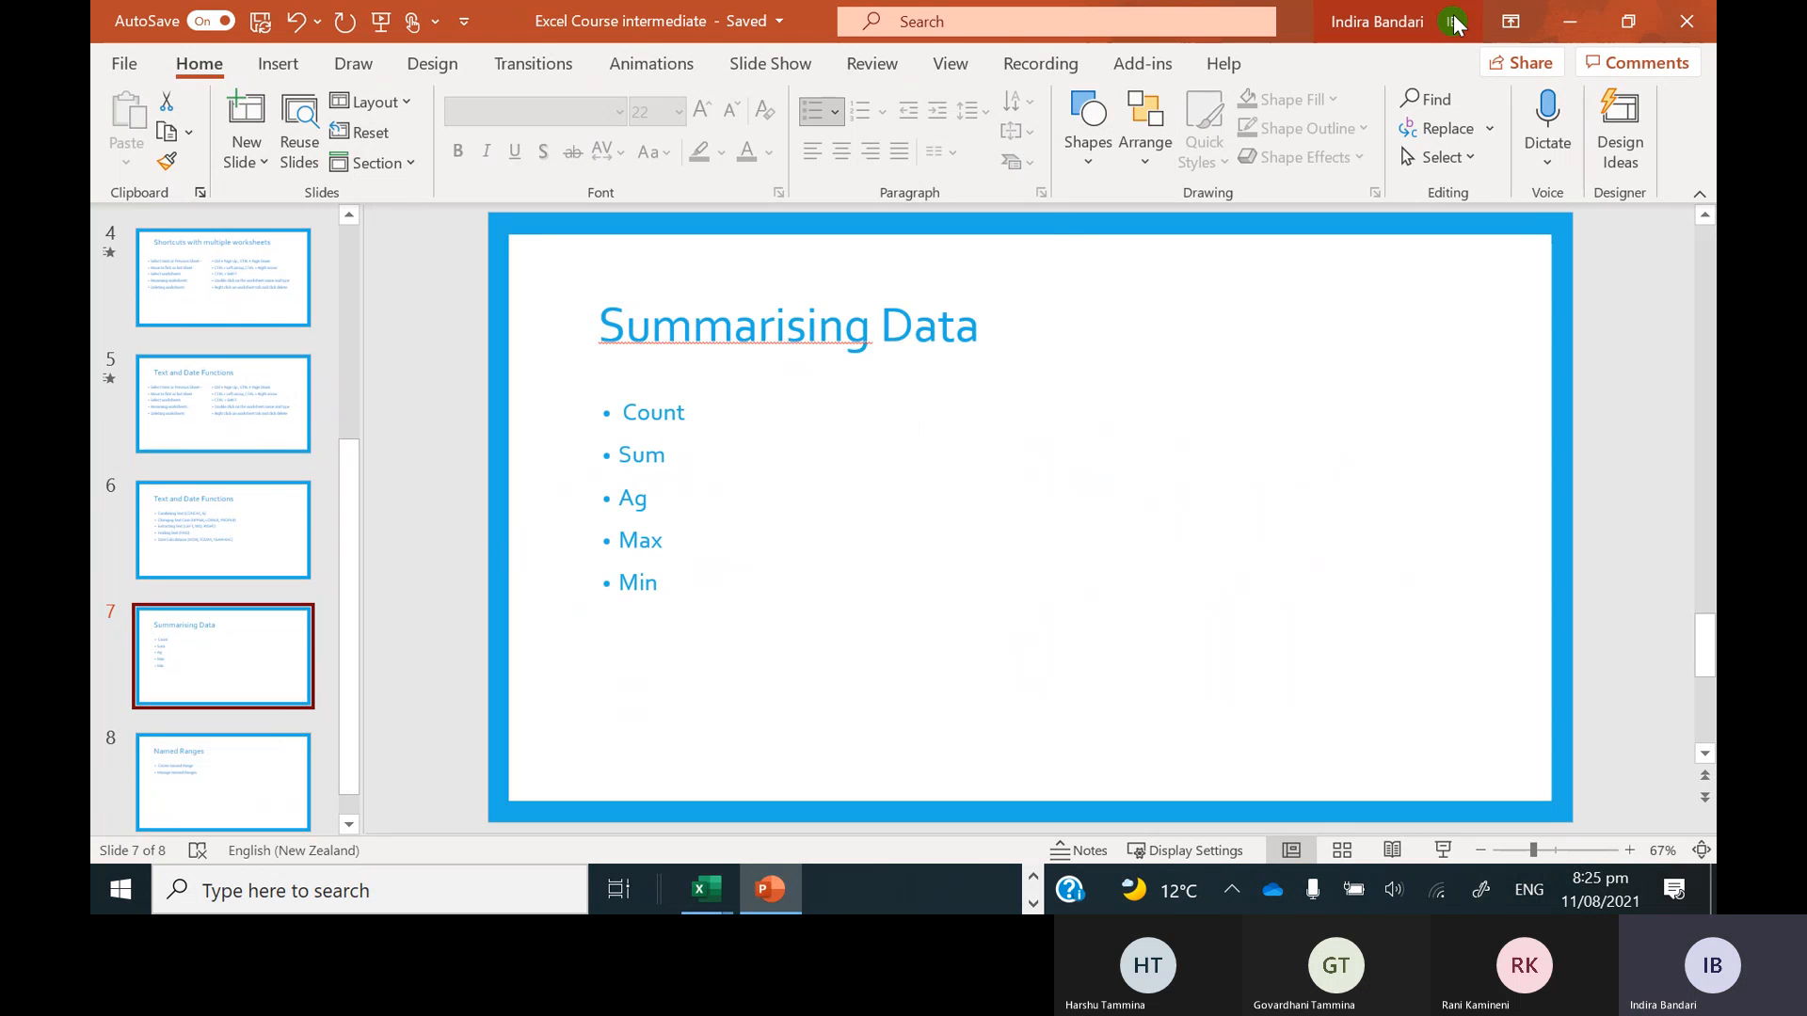
pyautogui.click(1572, 17)
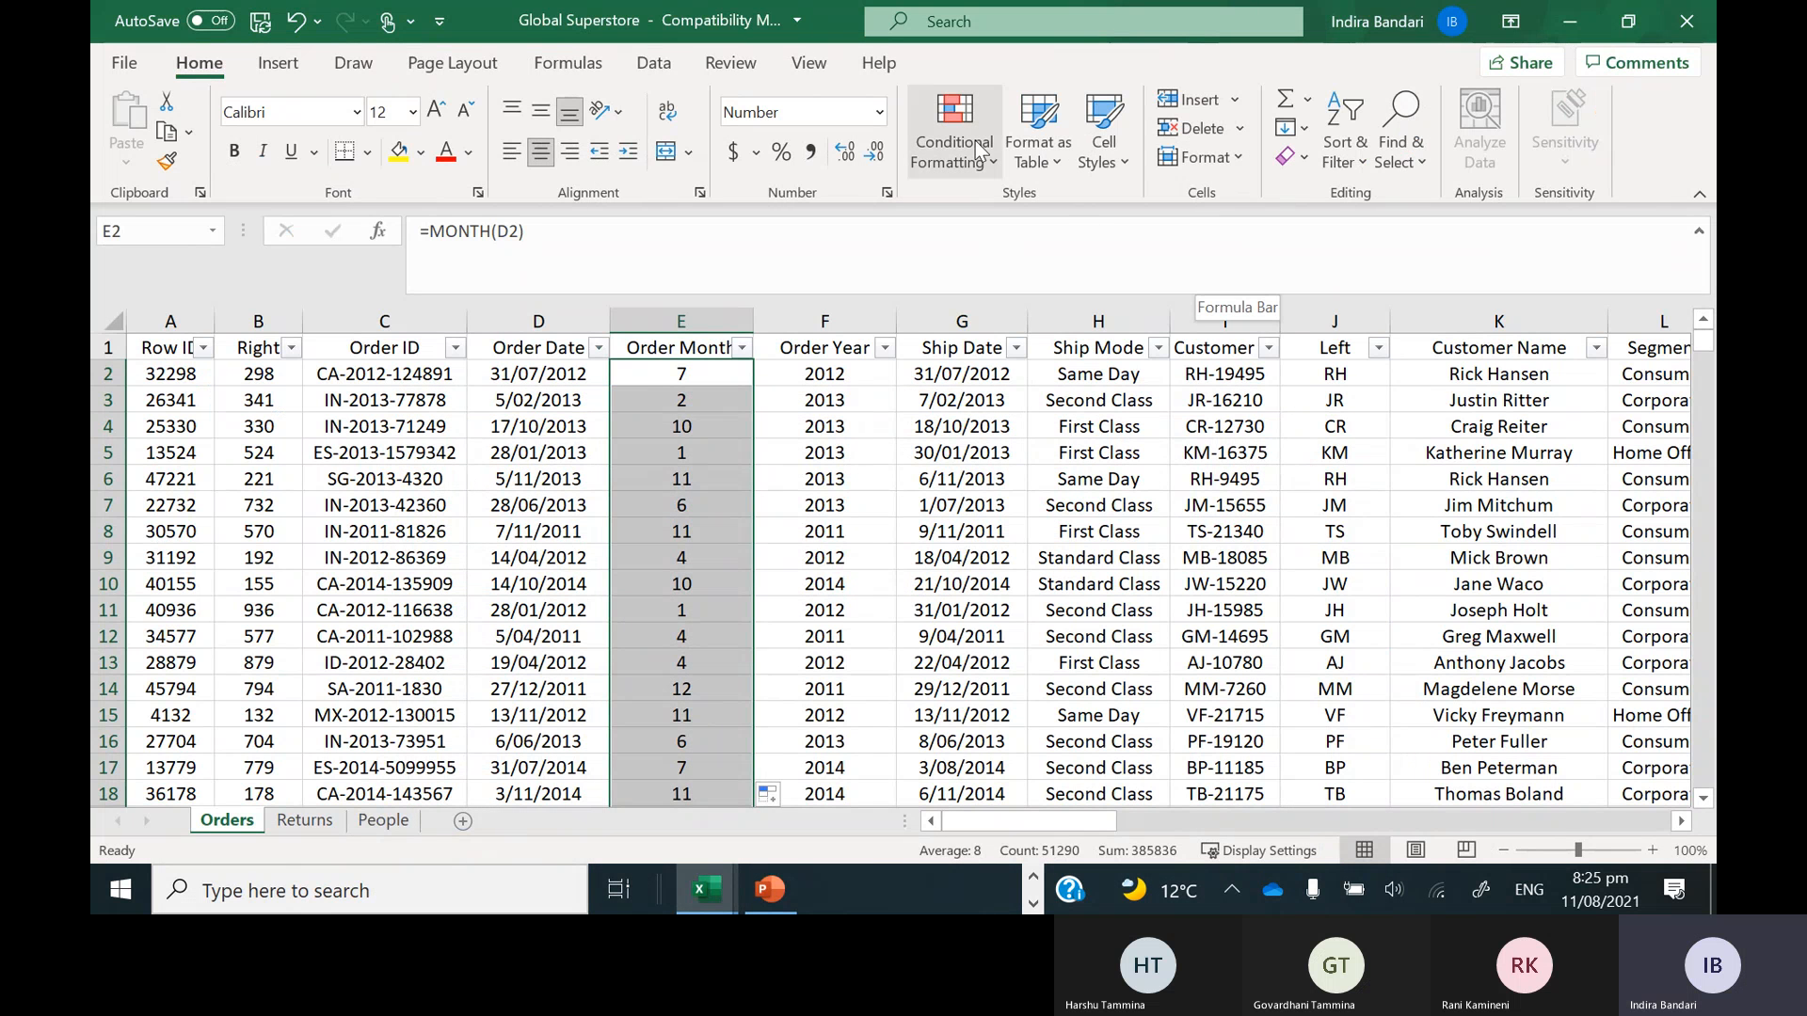
# Examine the Sales column's individual values and its average, count and sum in the selection summary
pyautogui.click(243, 374)
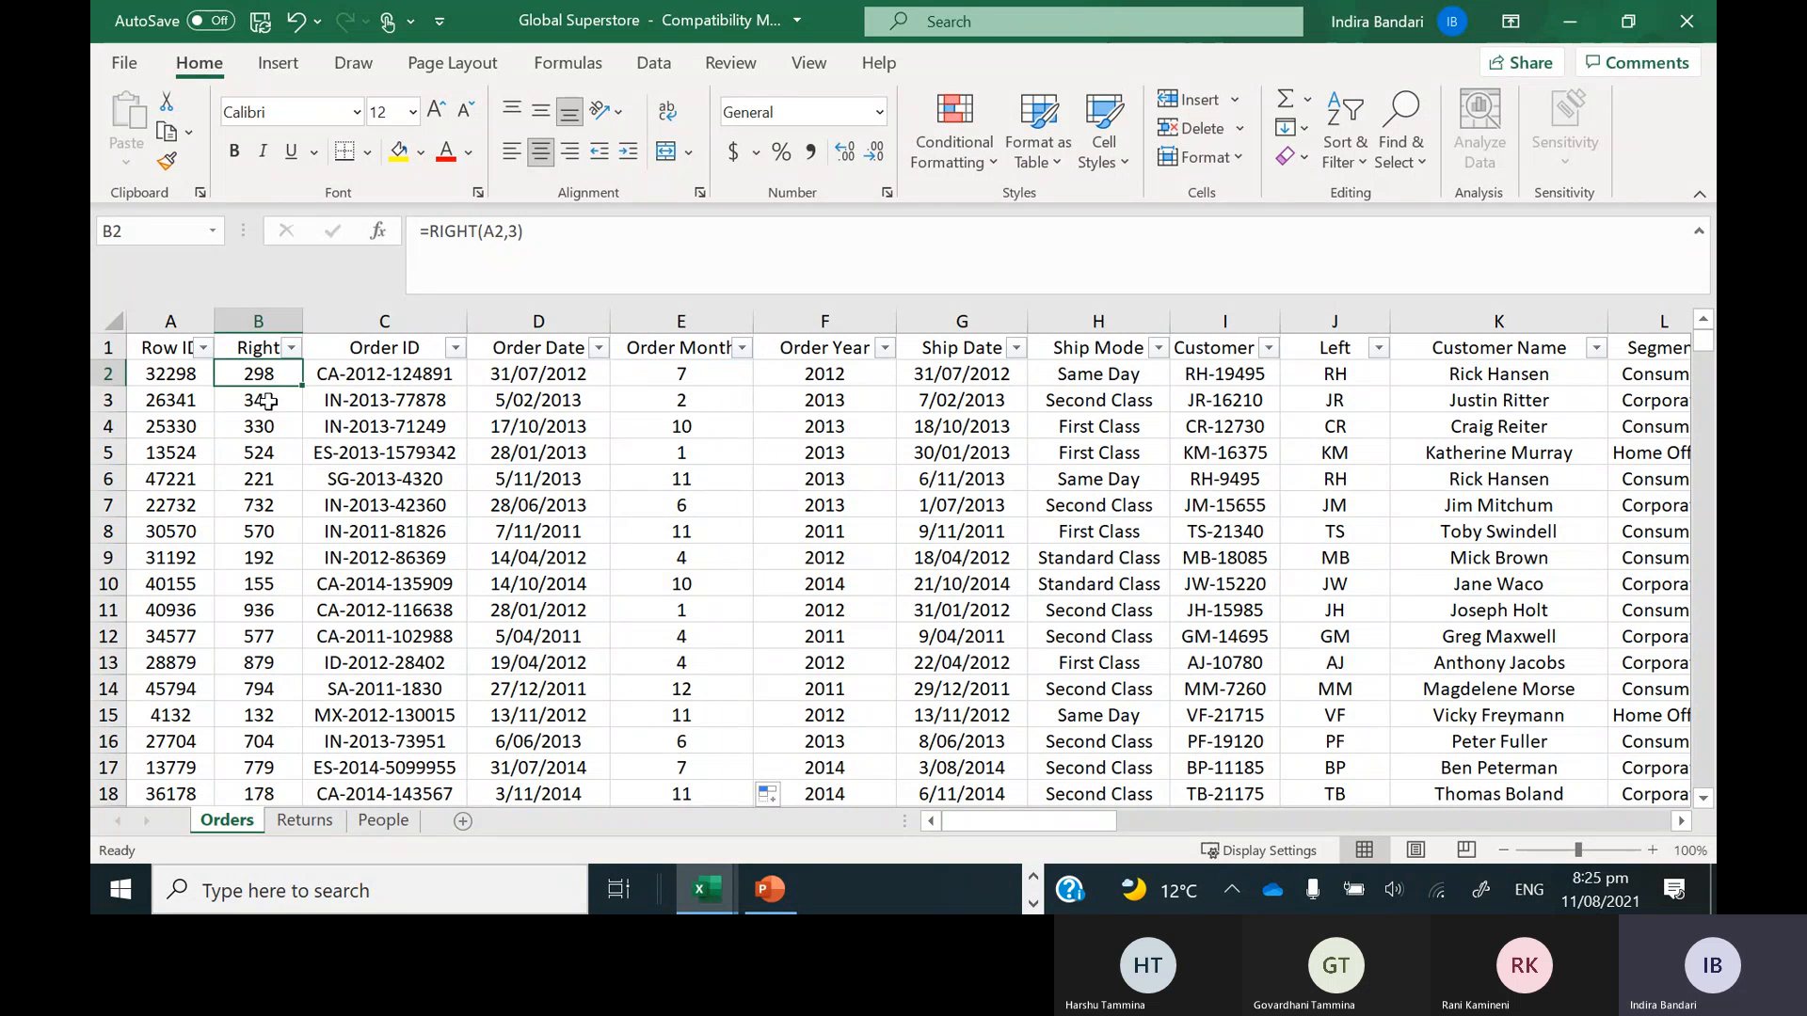
pyautogui.click(261, 319)
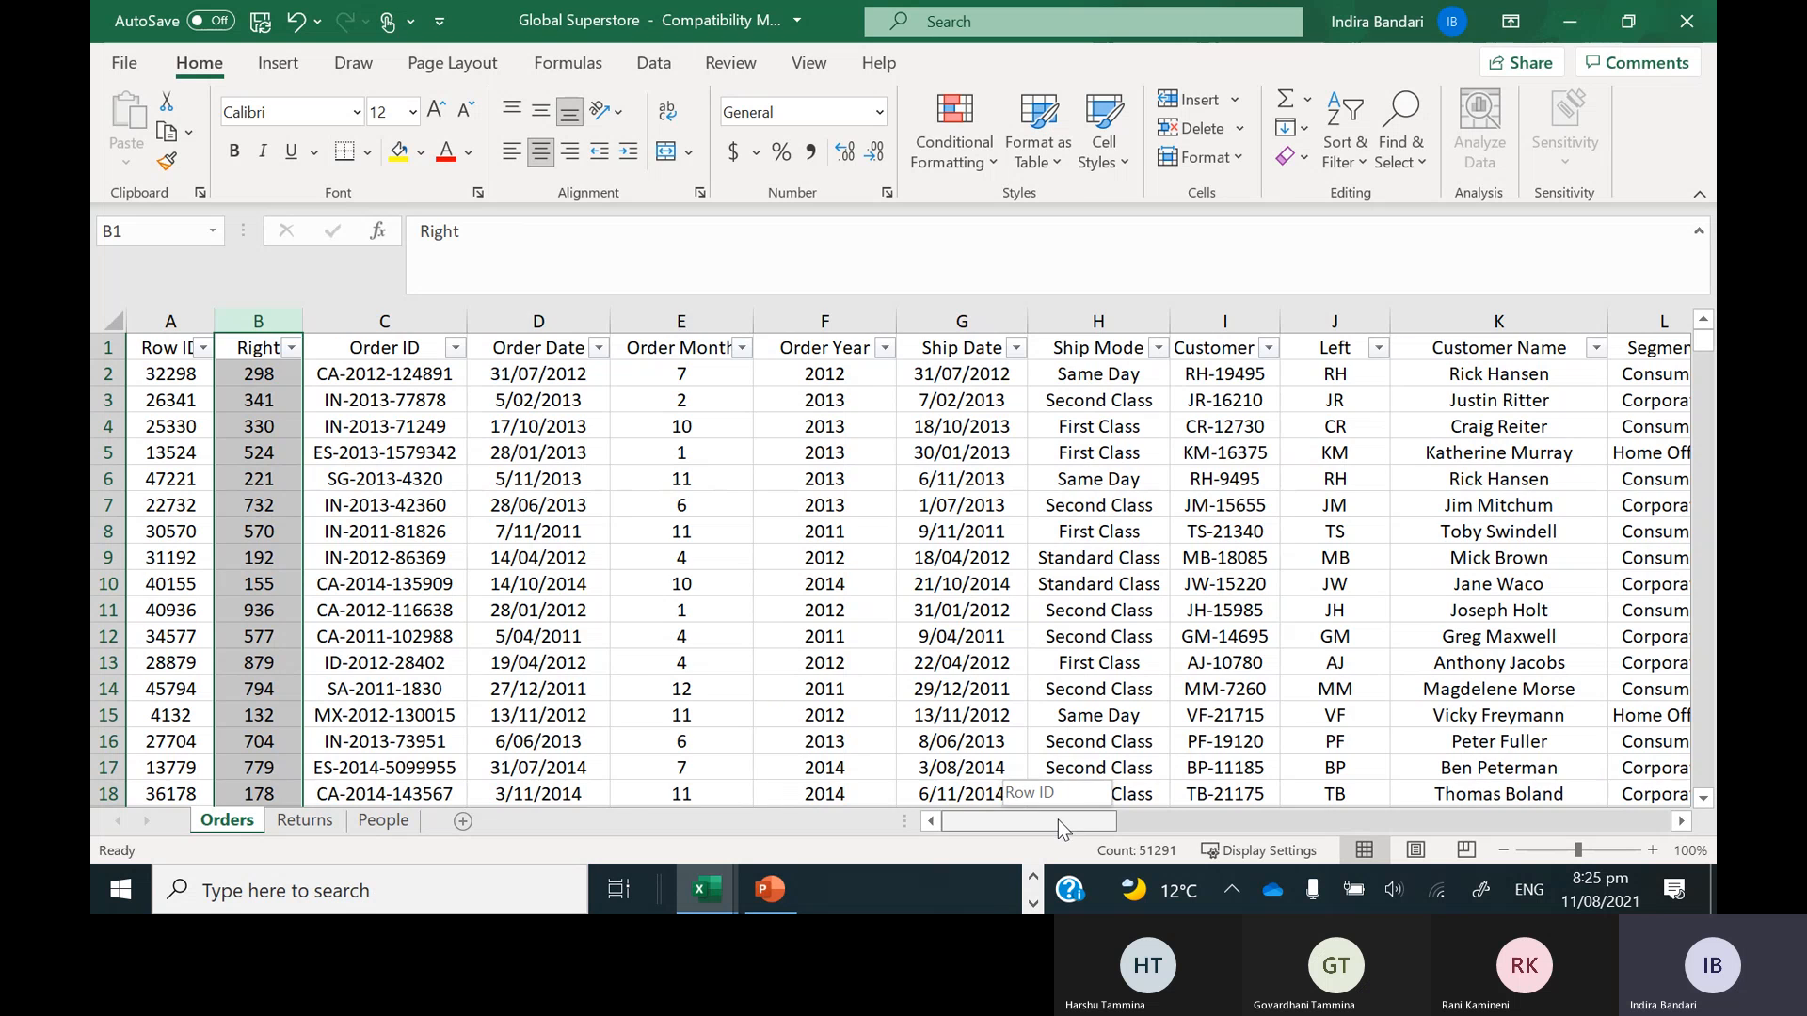
pyautogui.moveTo(1057, 820); pyautogui.dragTo(1588, 879)
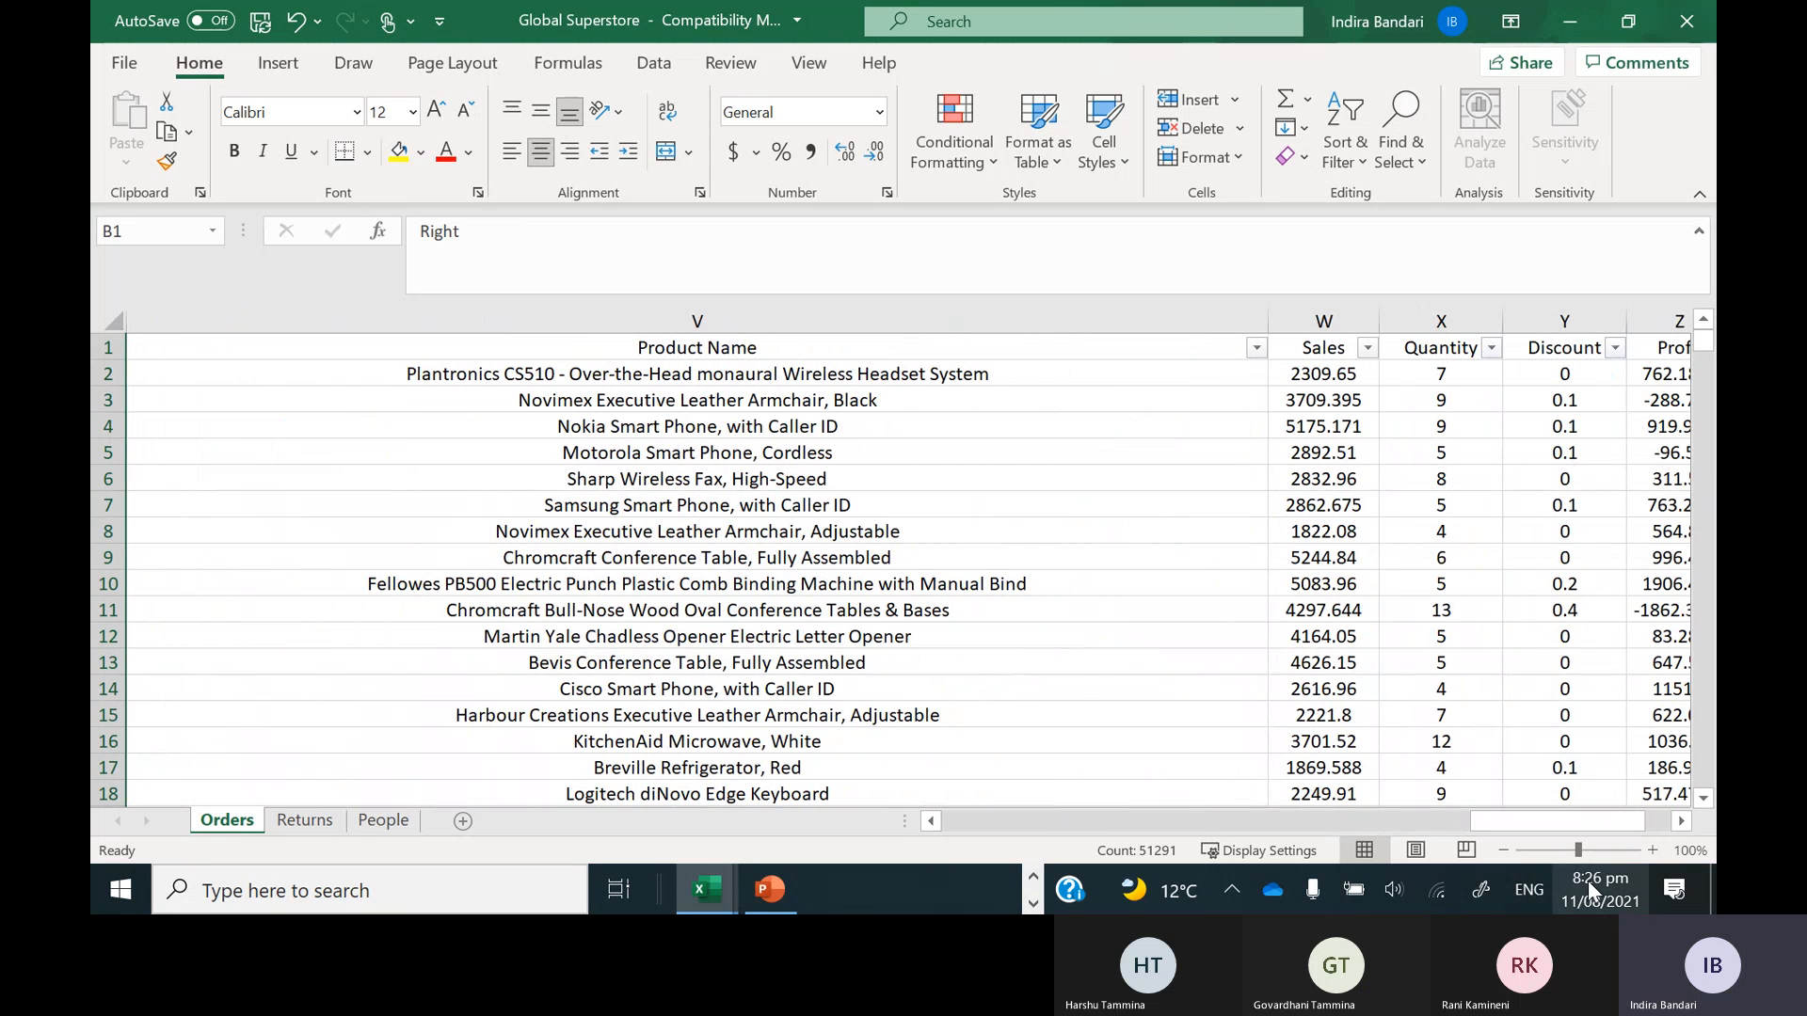
pyautogui.click(1311, 320)
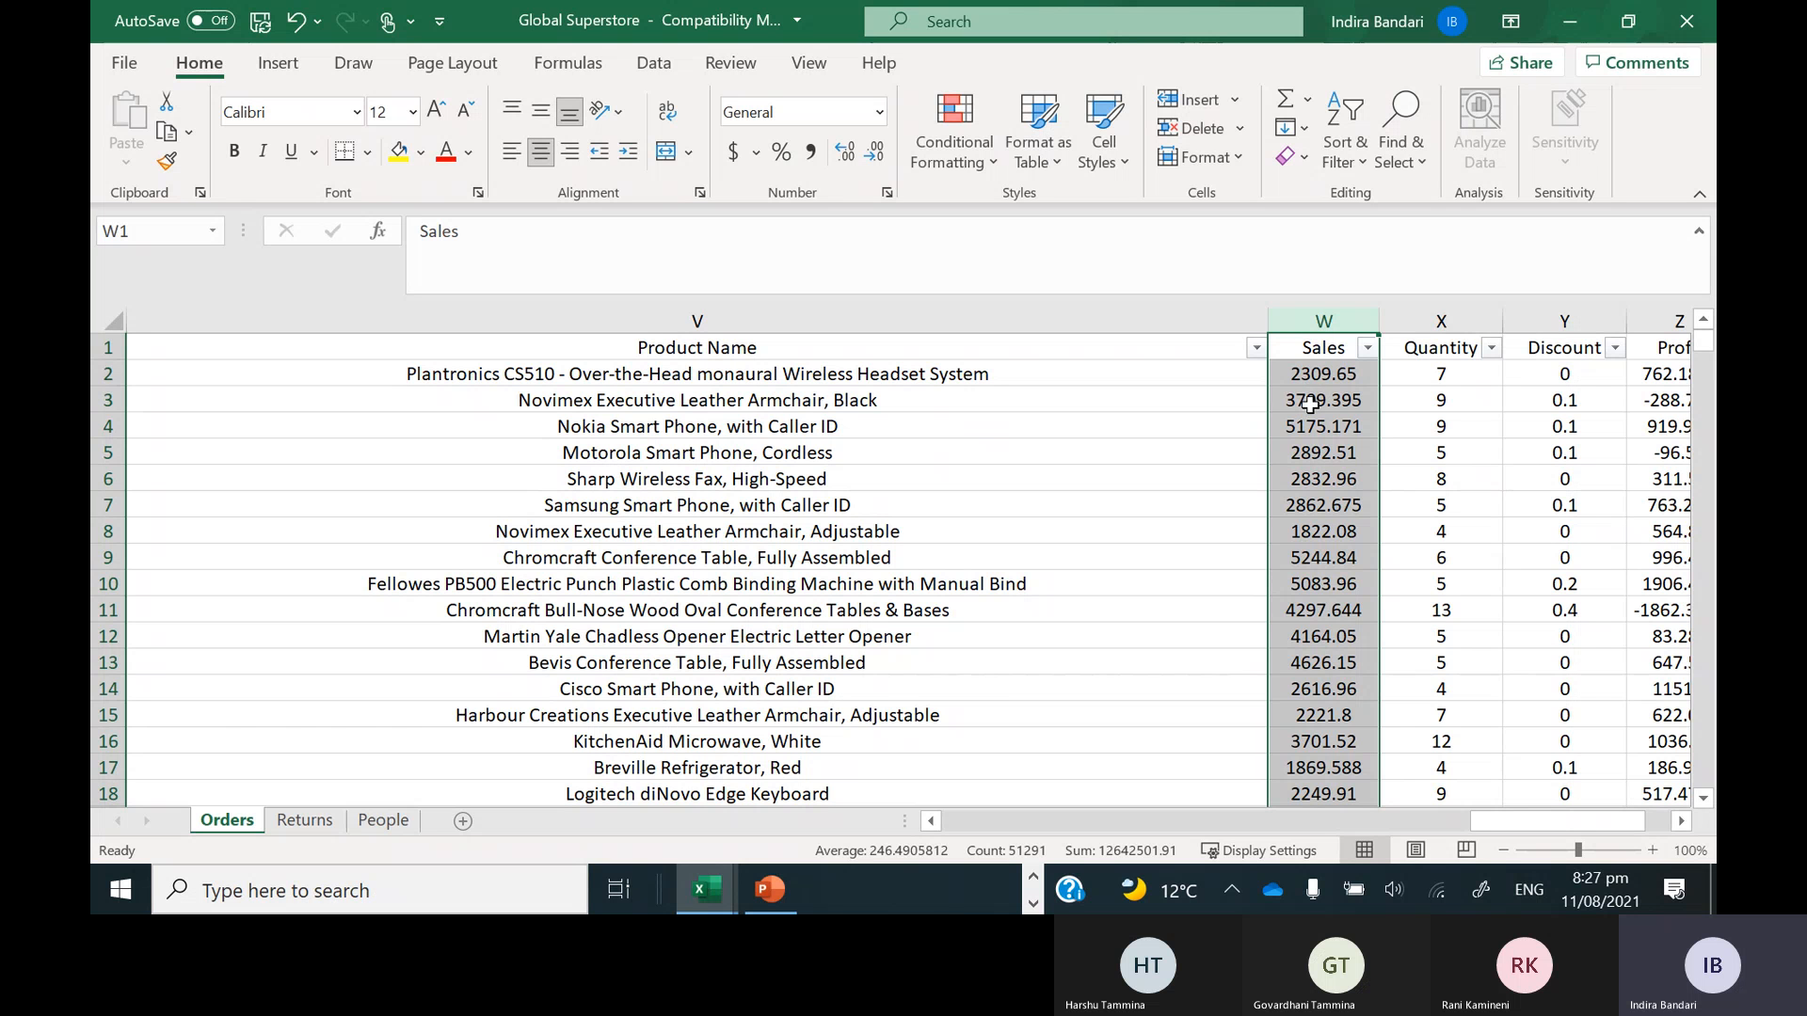
pyautogui.click(1310, 403)
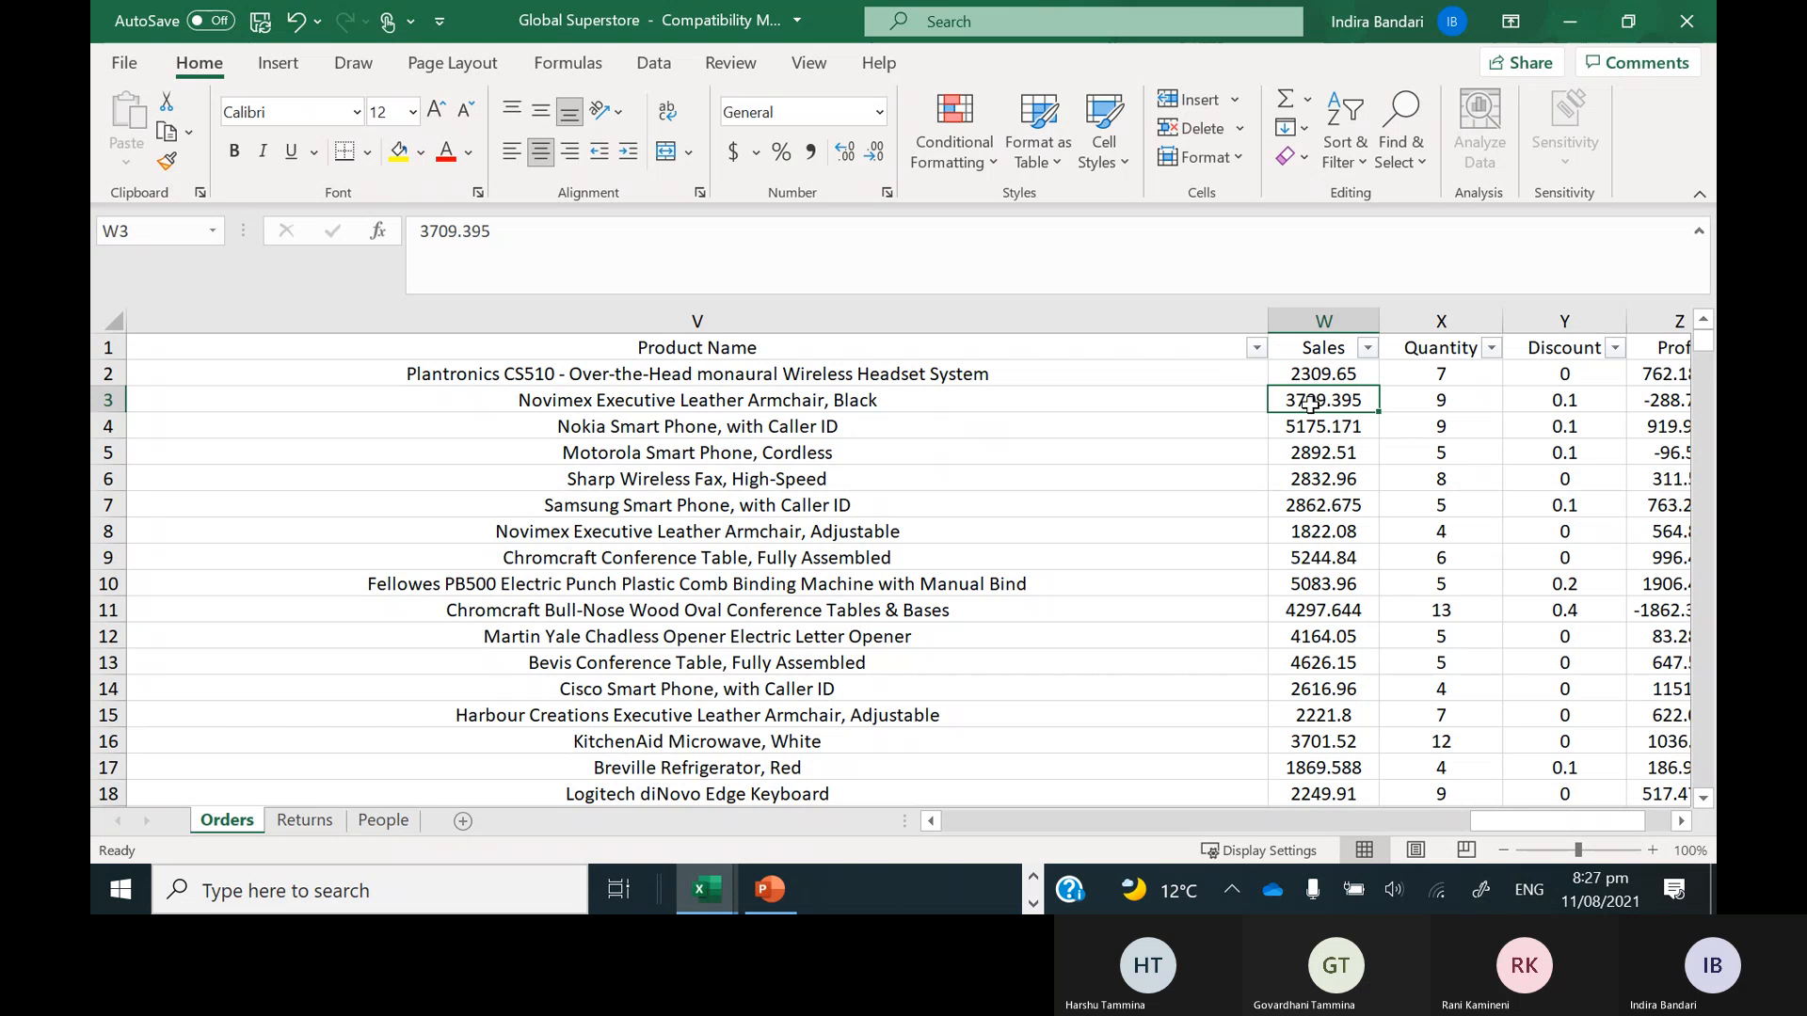
pyautogui.click(1323, 318)
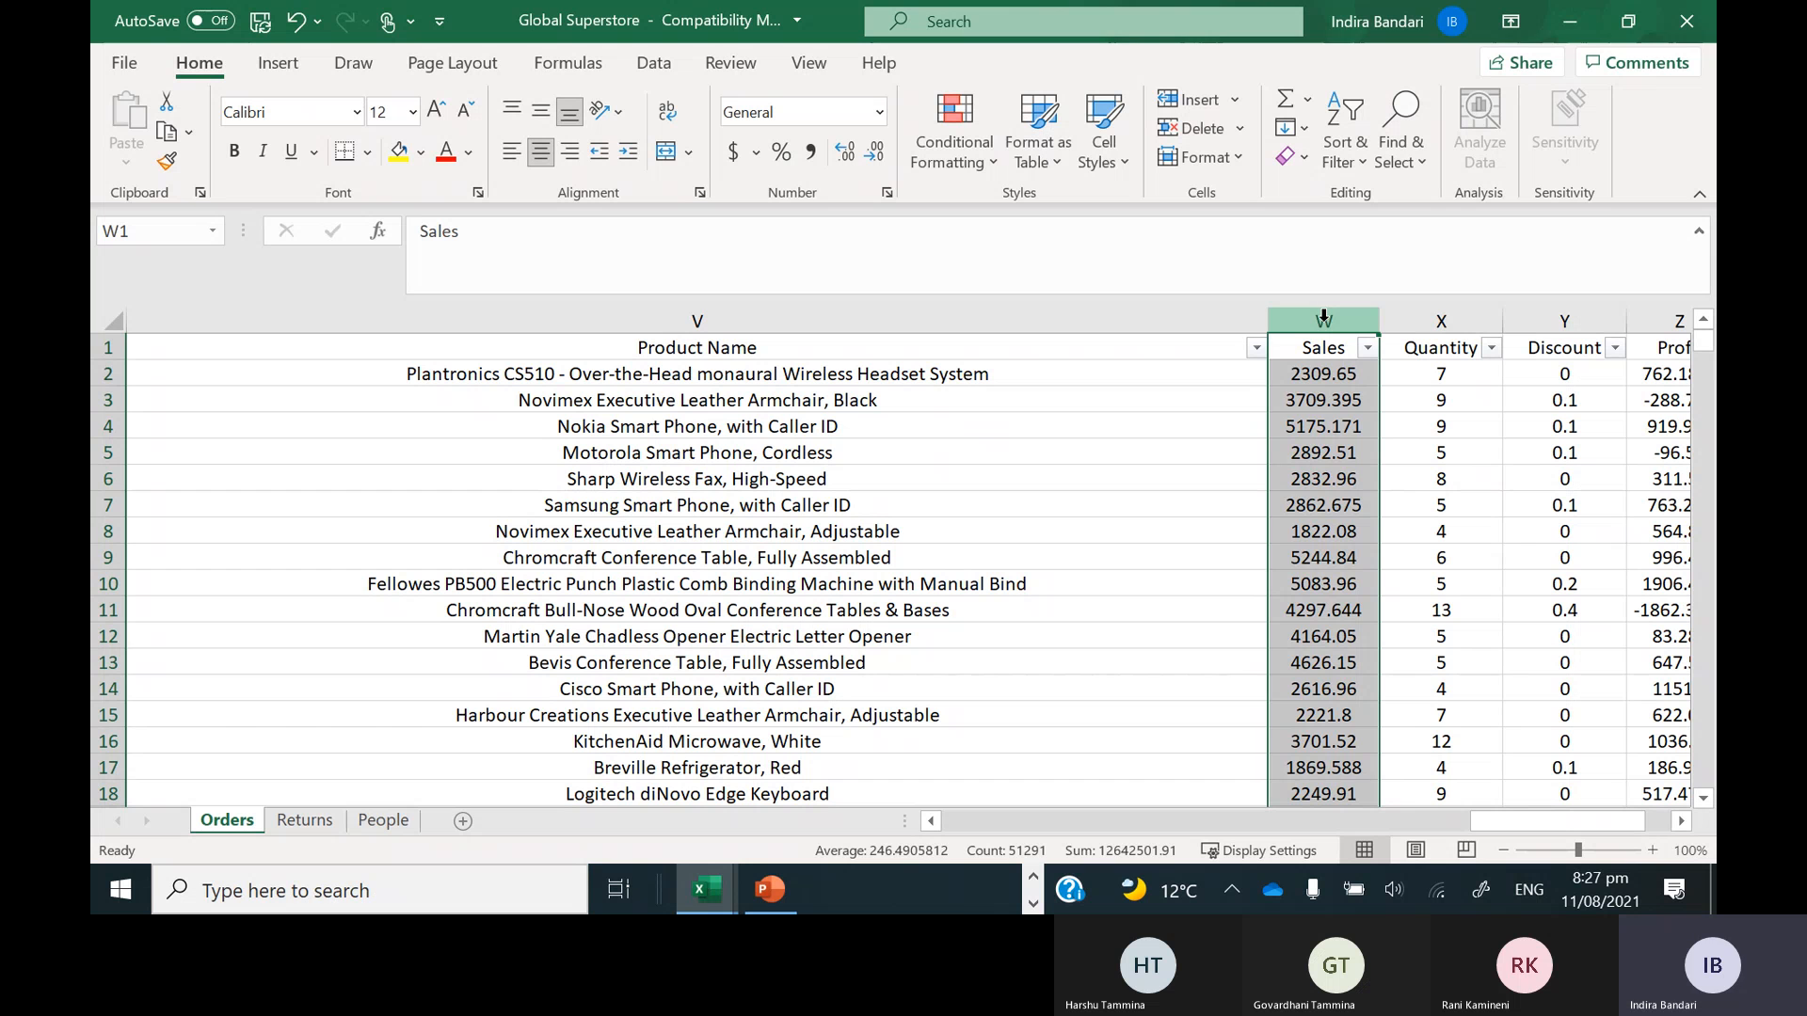
pyautogui.click(1315, 378)
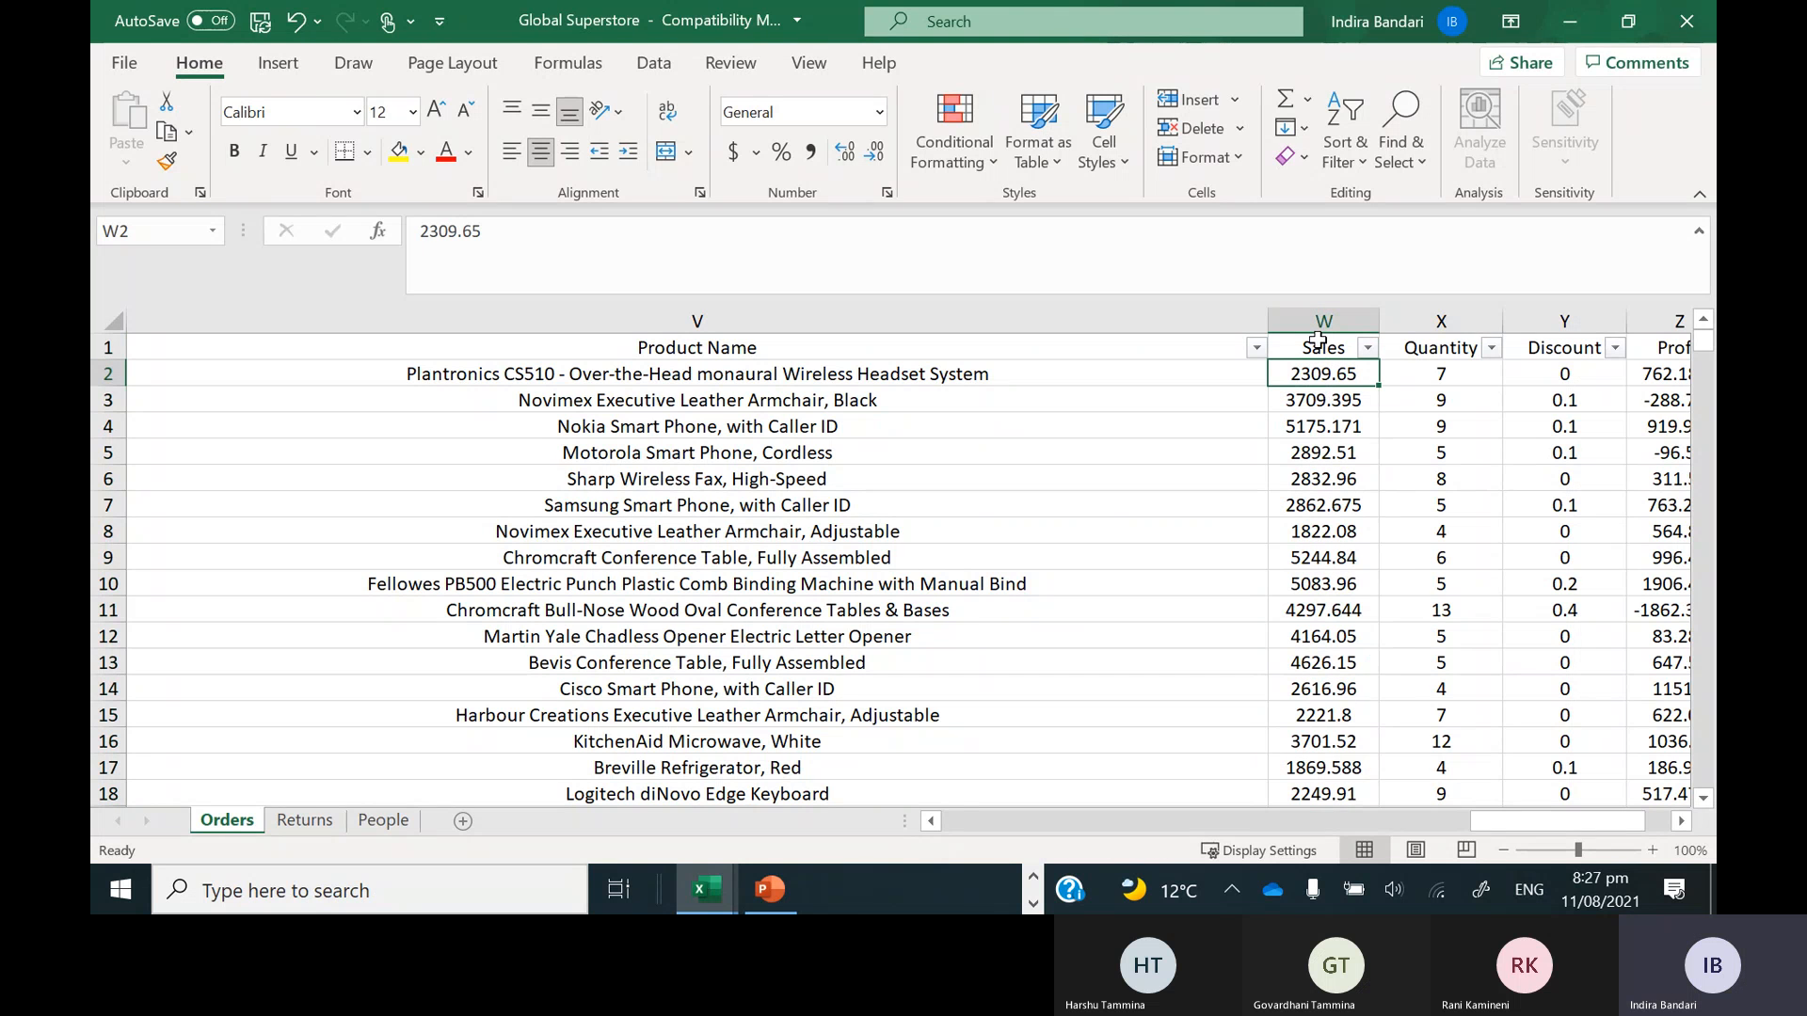
pyautogui.click(1312, 431)
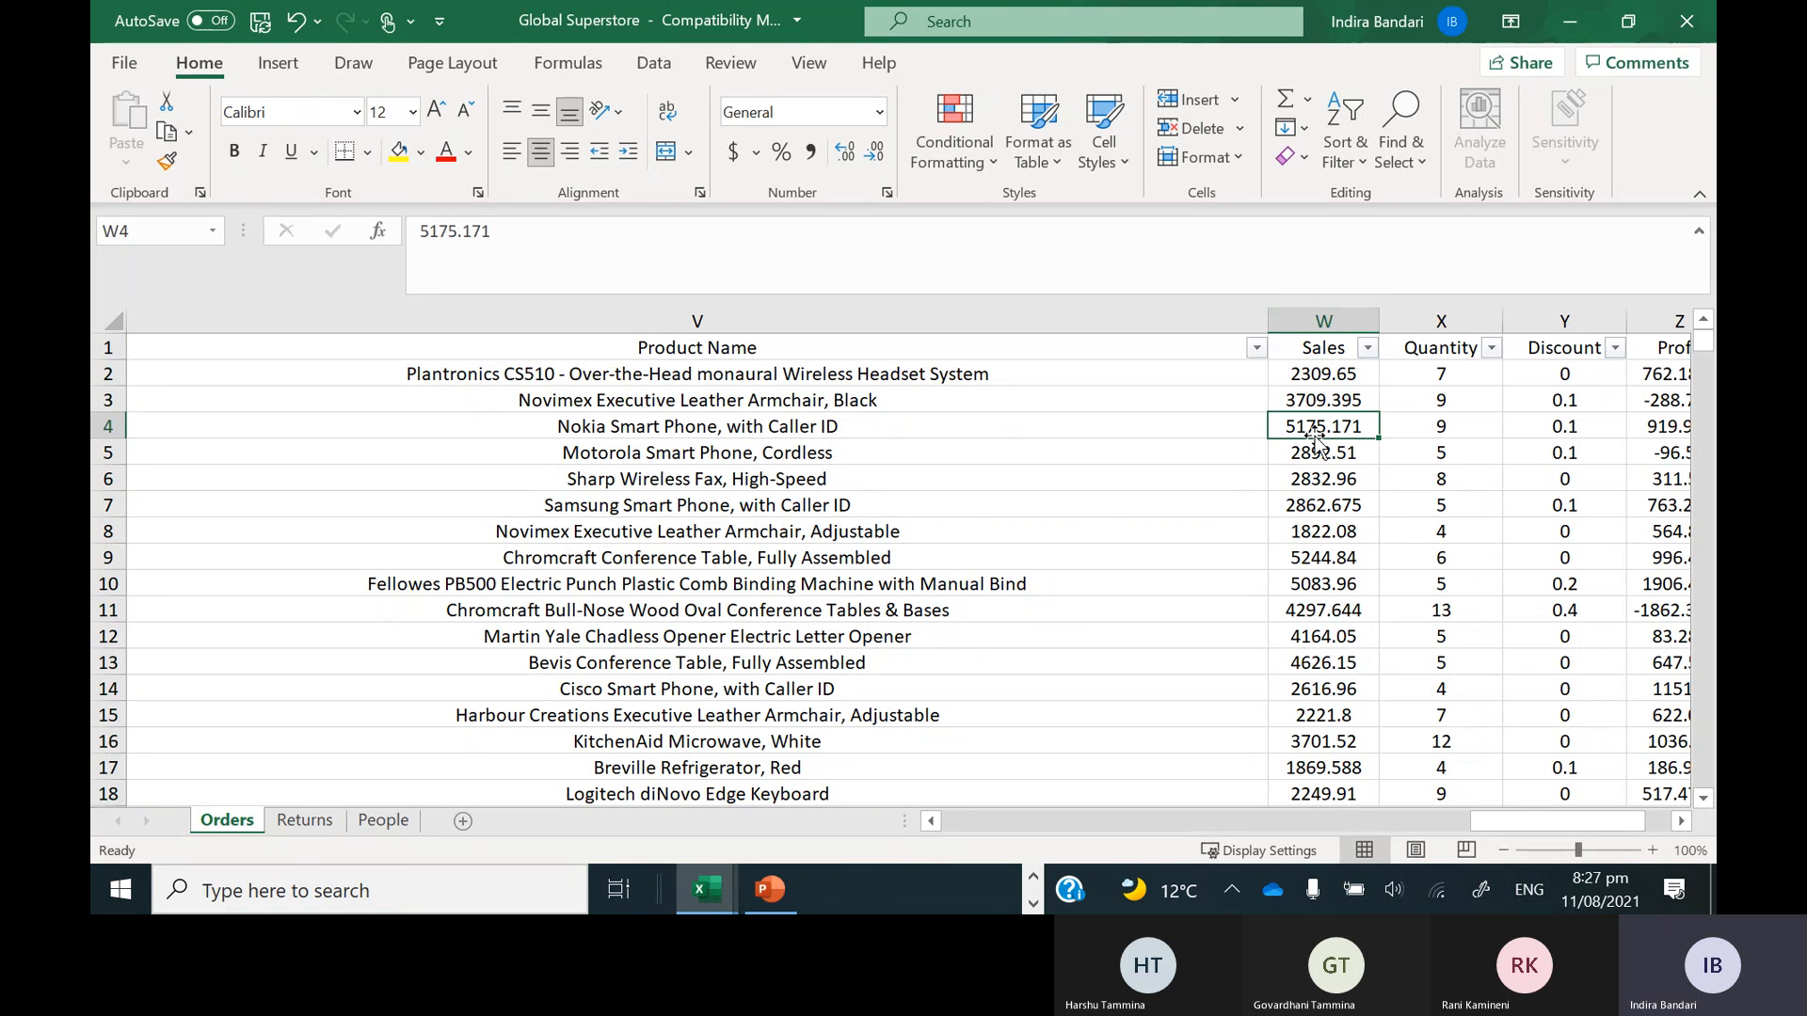
pyautogui.click(1321, 315)
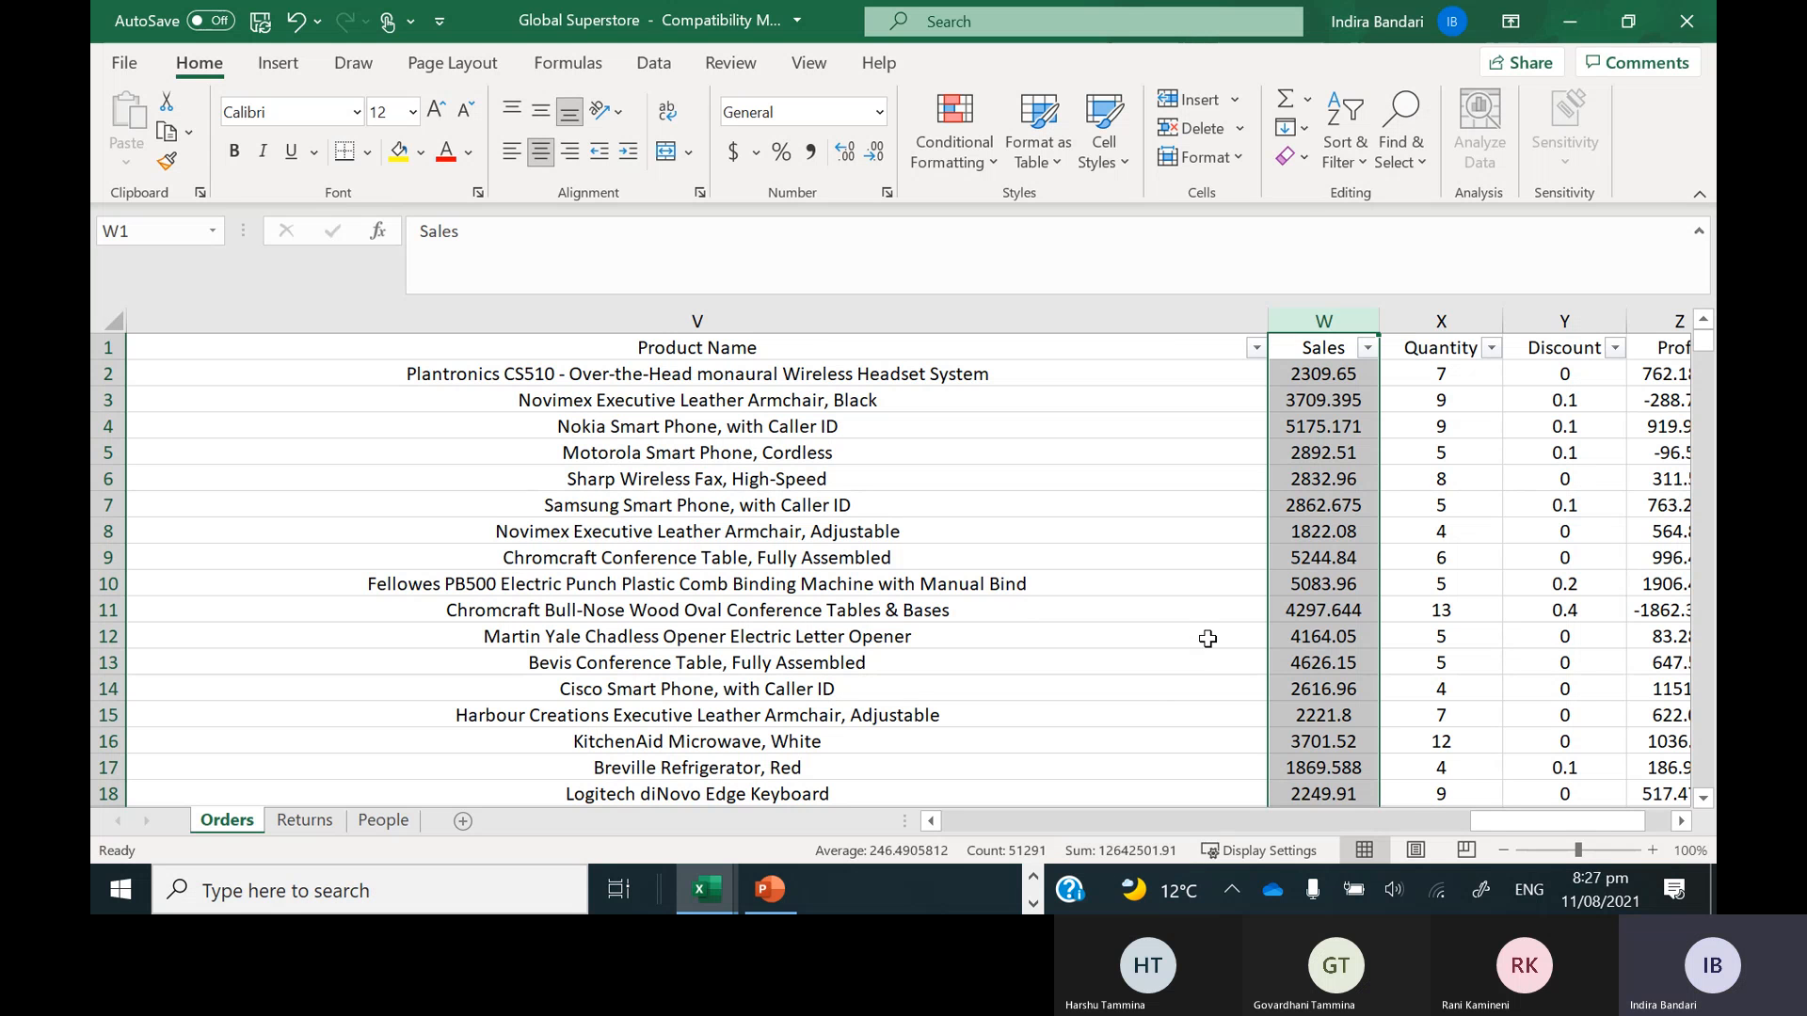
pyautogui.click(1295, 434)
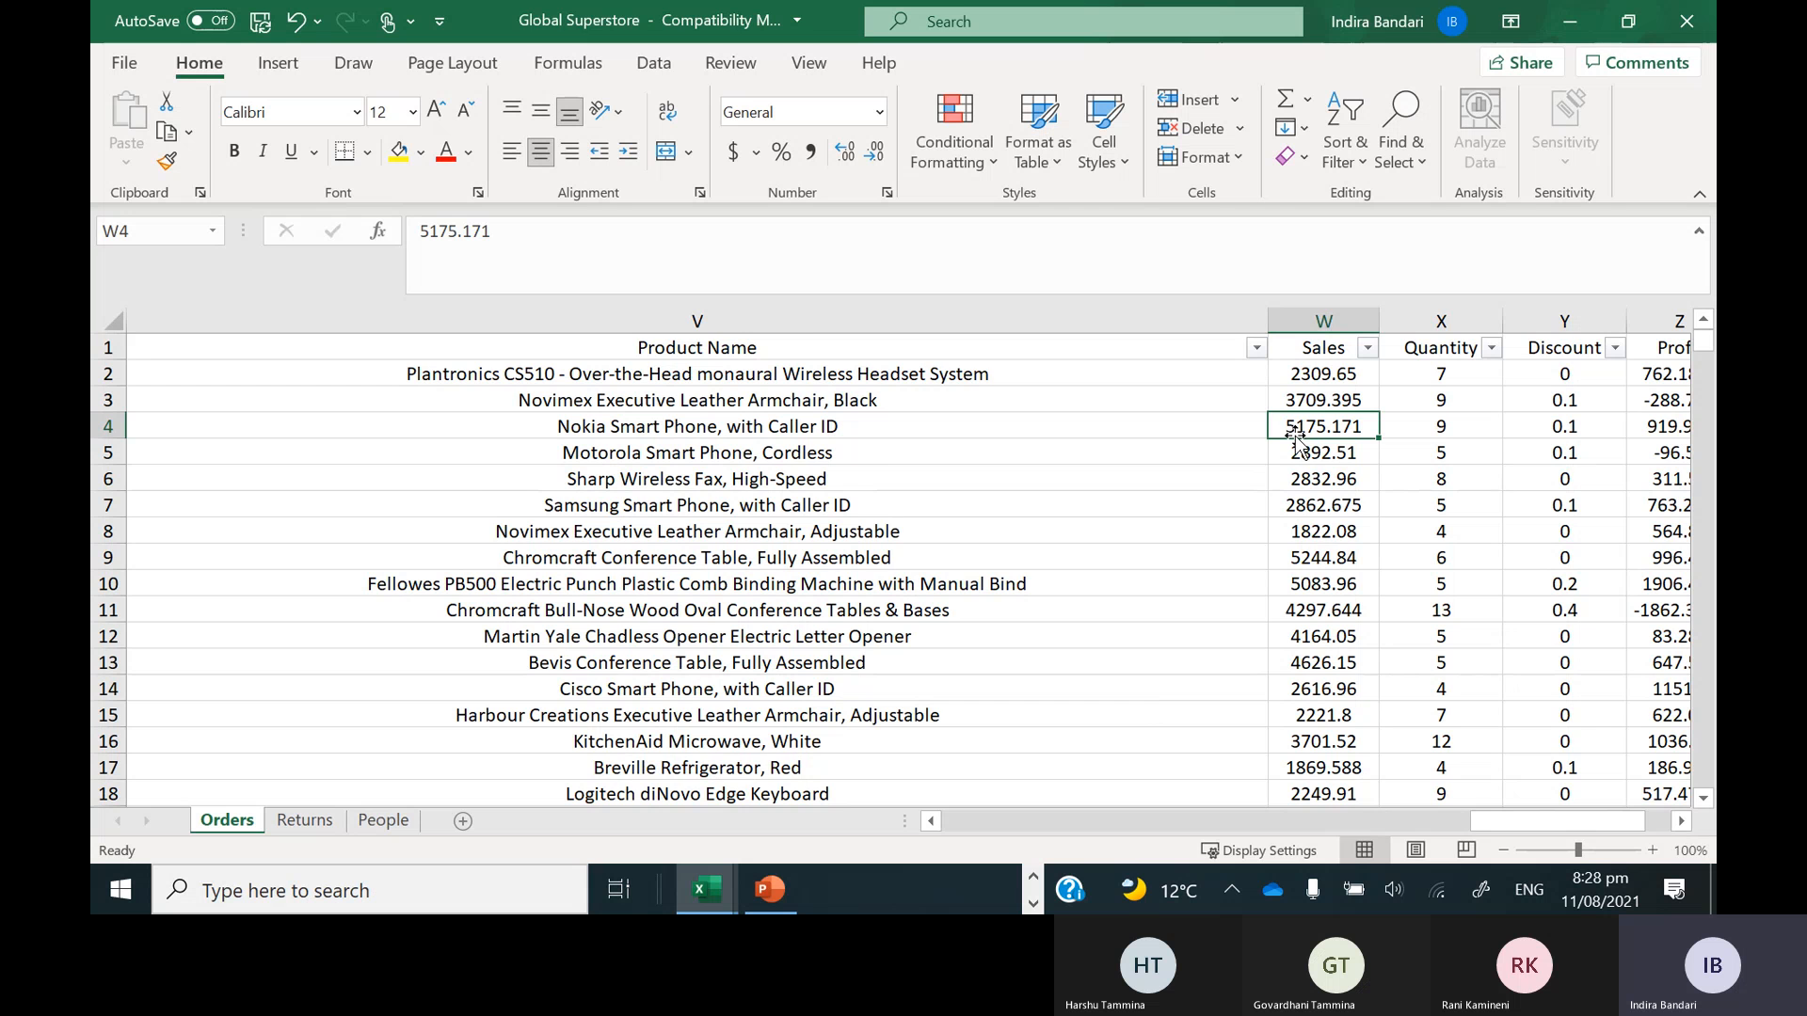
# Go to the first empty cell below the Sales data and check the whole column's sum in the selection summary
pyautogui.doubleClick(1296, 438)
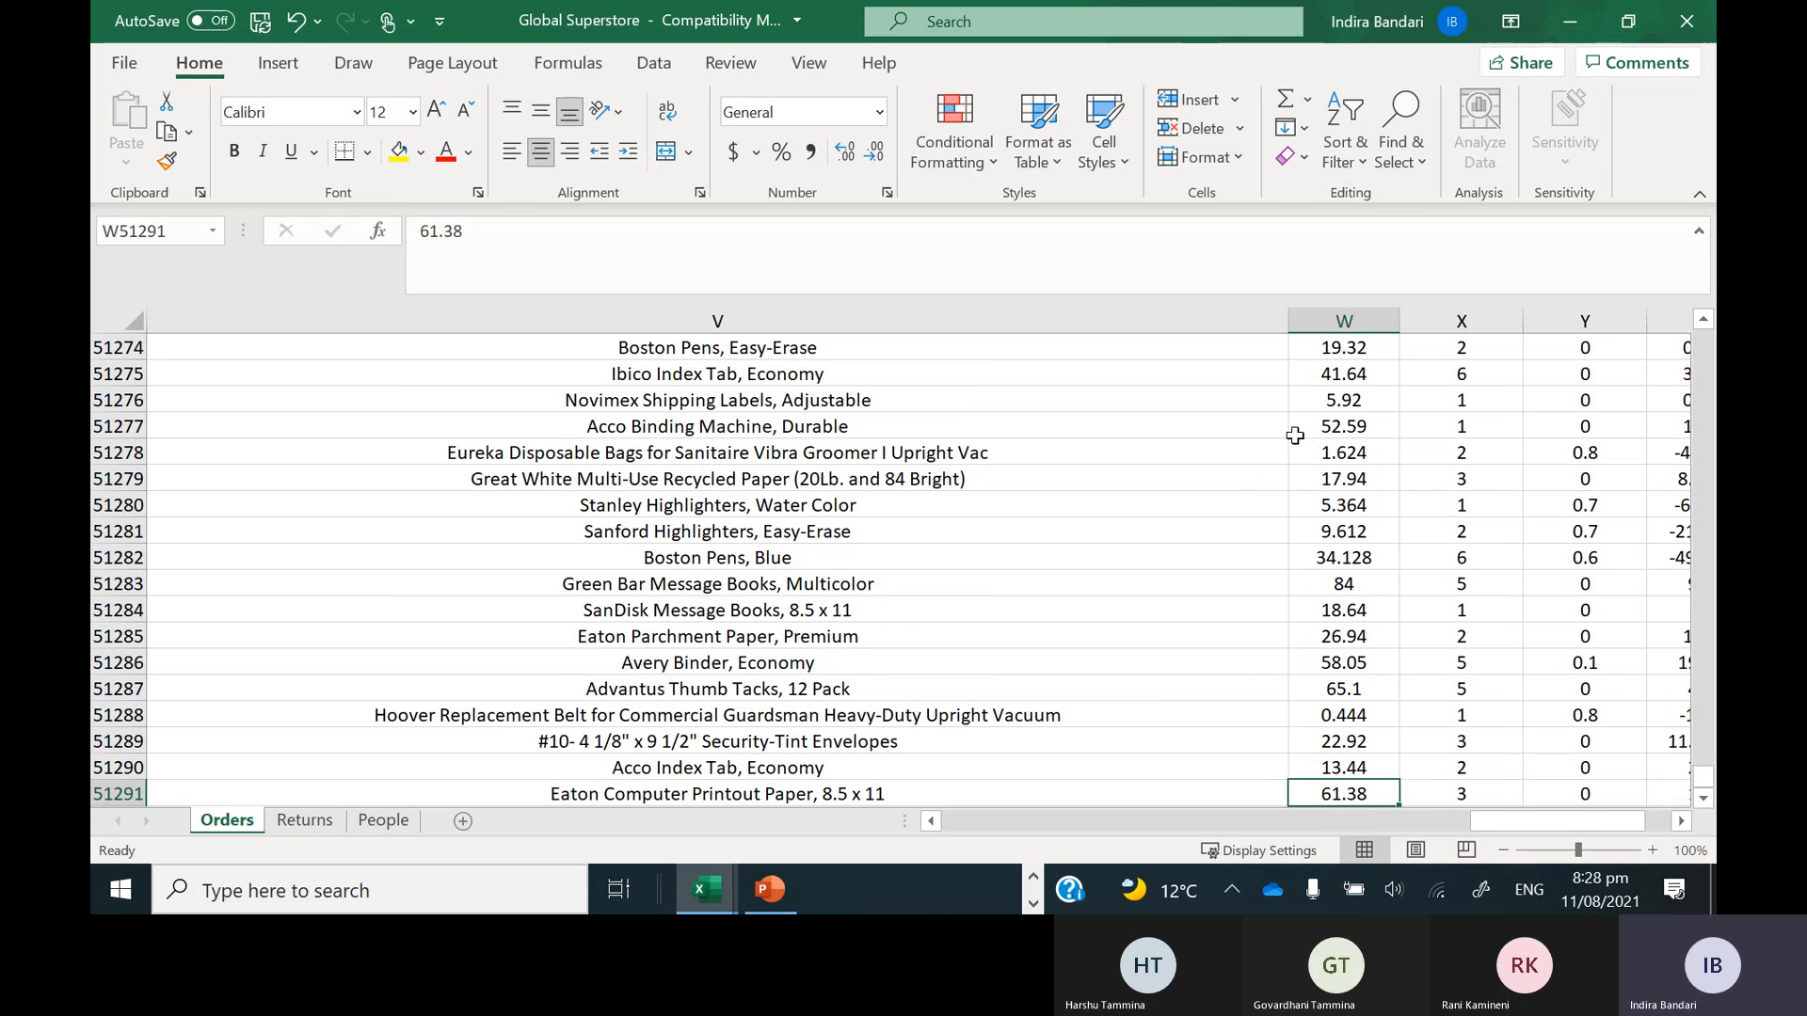
pyautogui.press('Down')
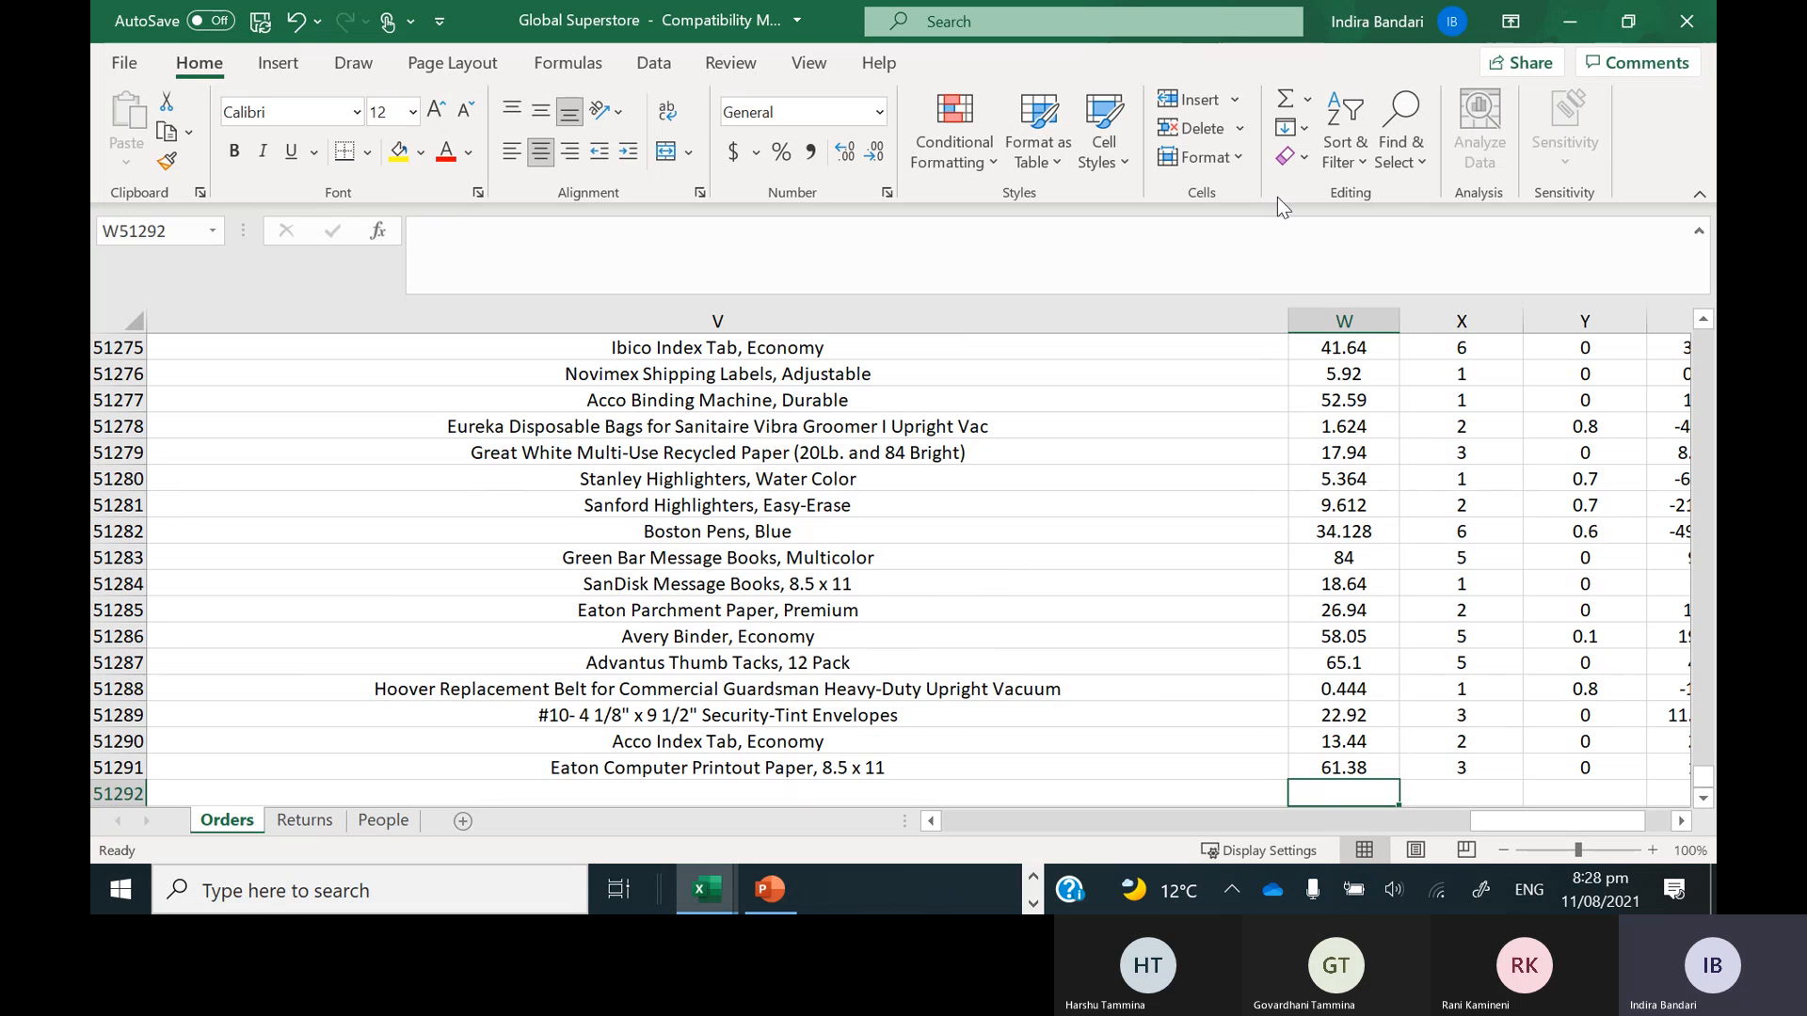
pyautogui.click(1314, 311)
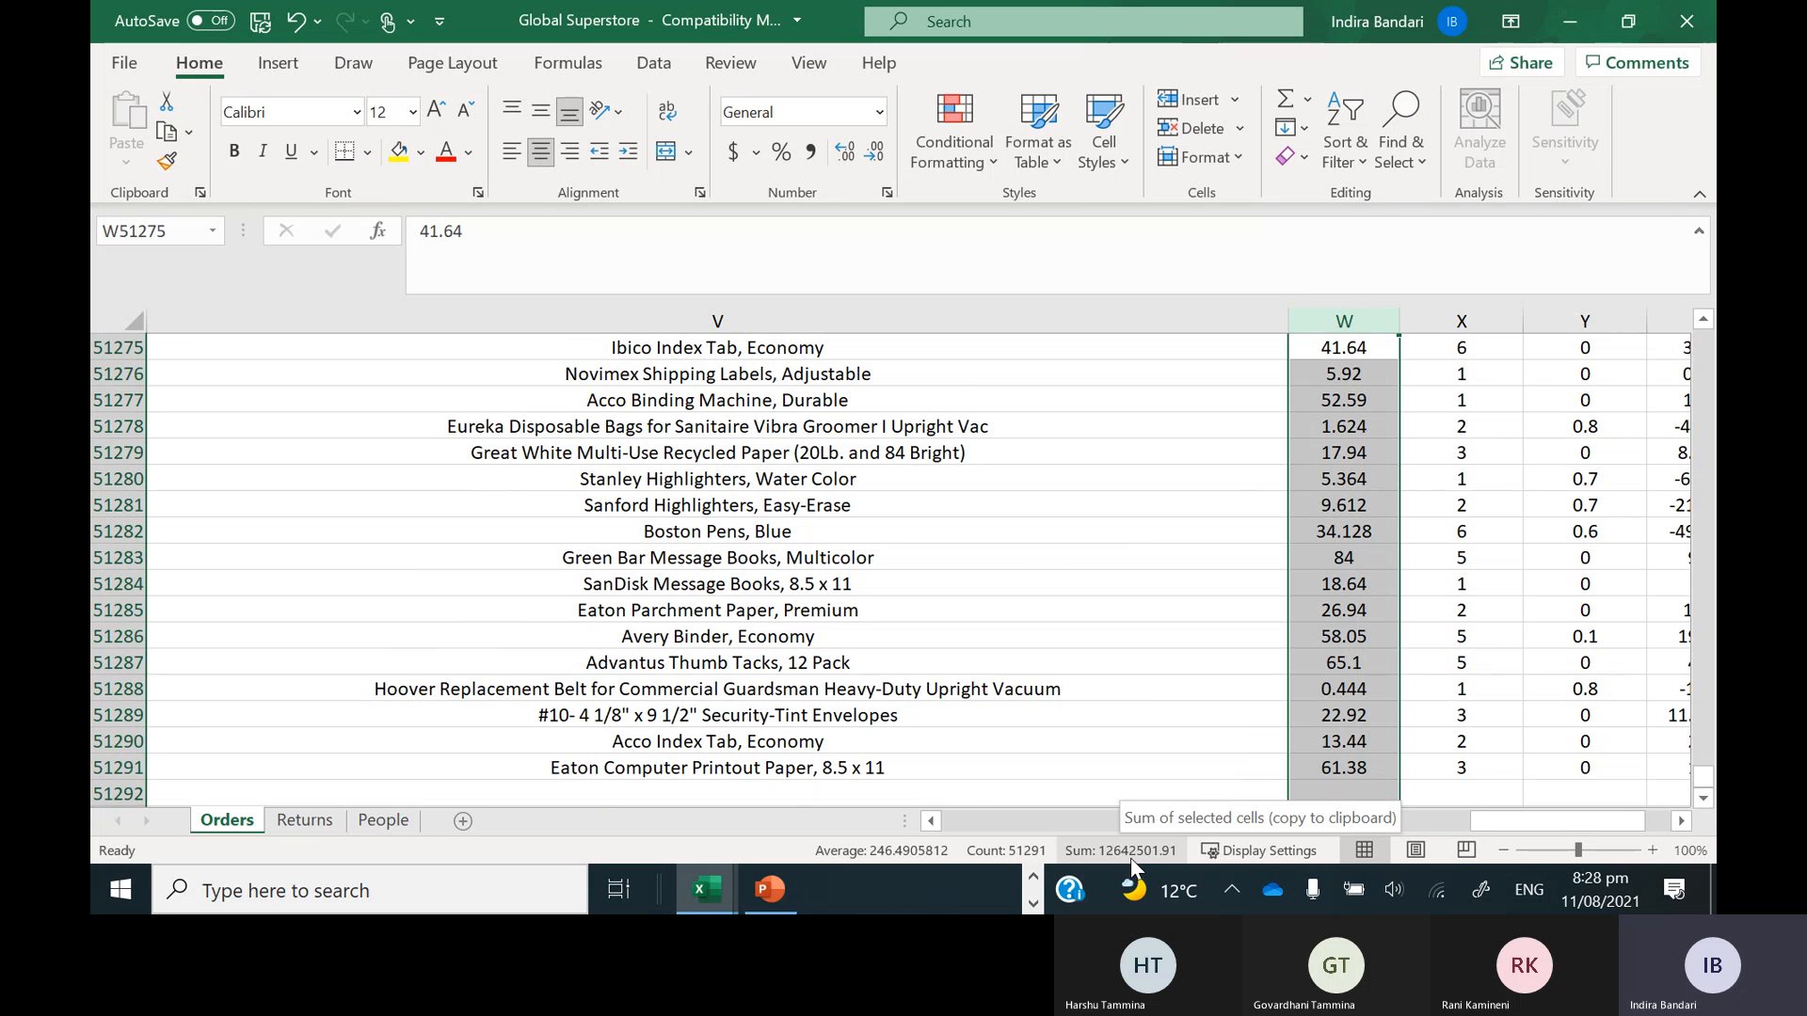
# Total the Sales column in W51292 with =SUM(W2:W51291)
pyautogui.click(1328, 773)
pyautogui.click(1329, 792)
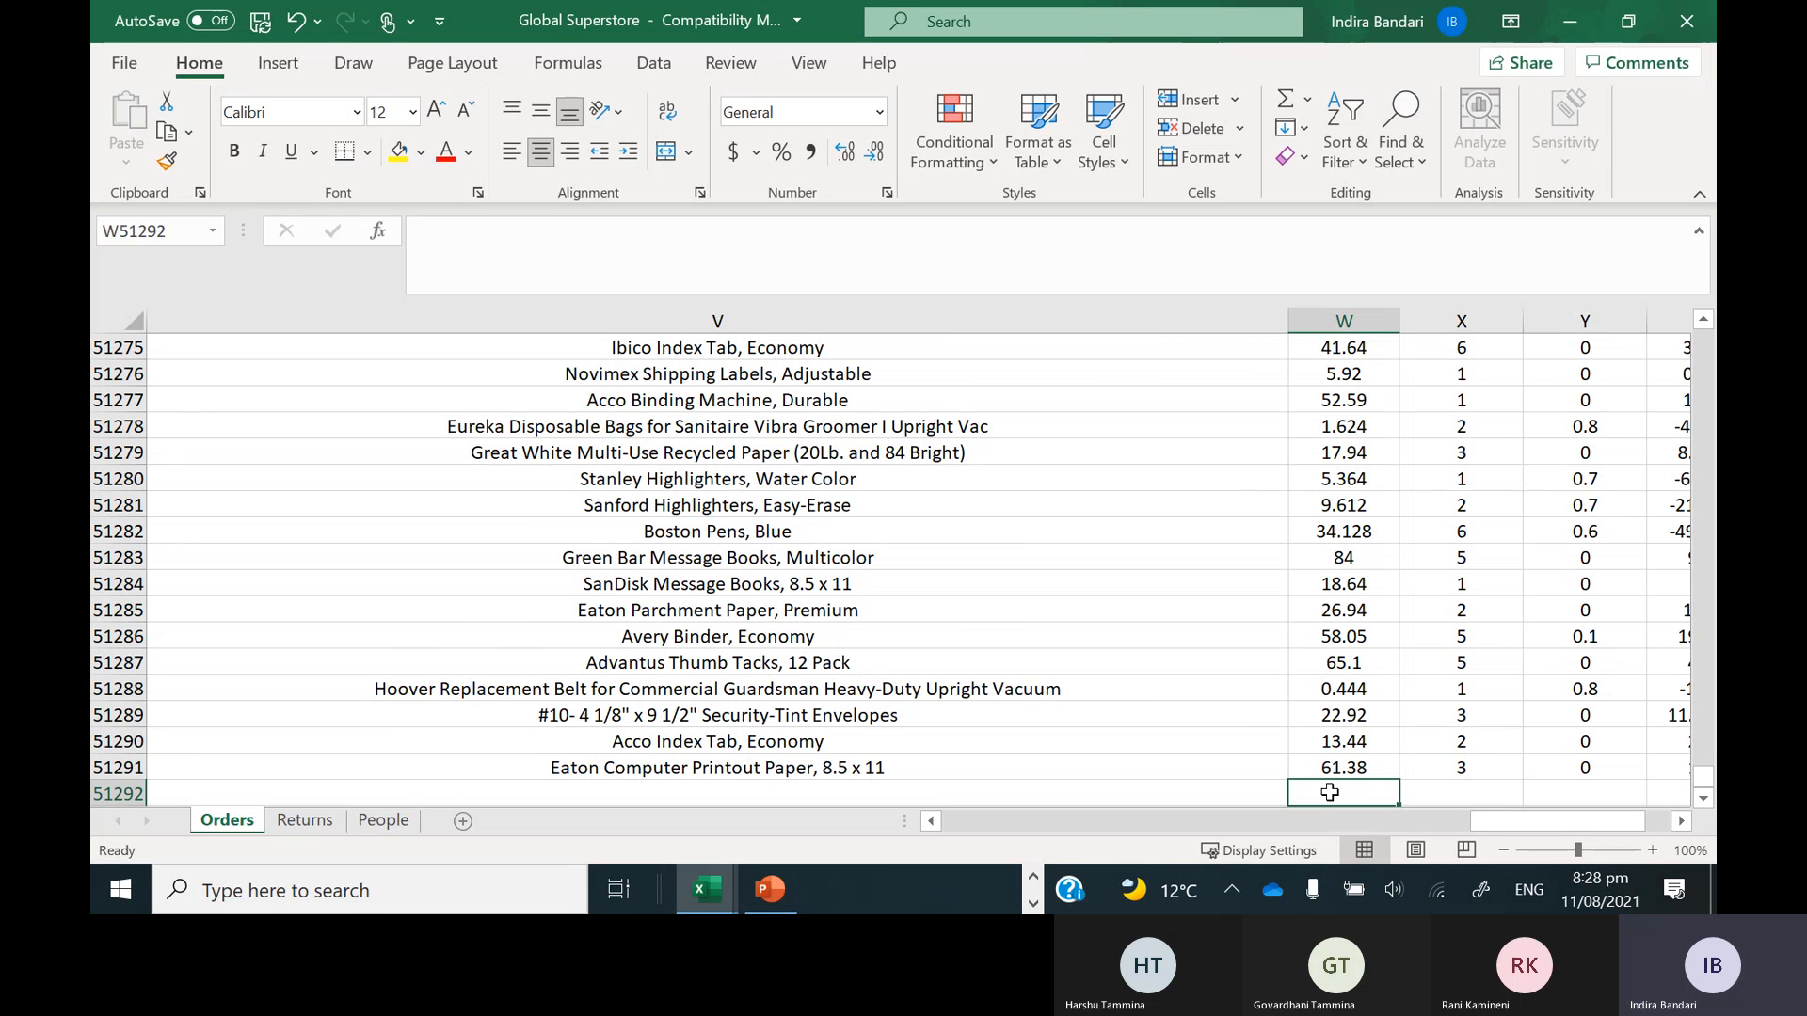
pyautogui.write('=S')
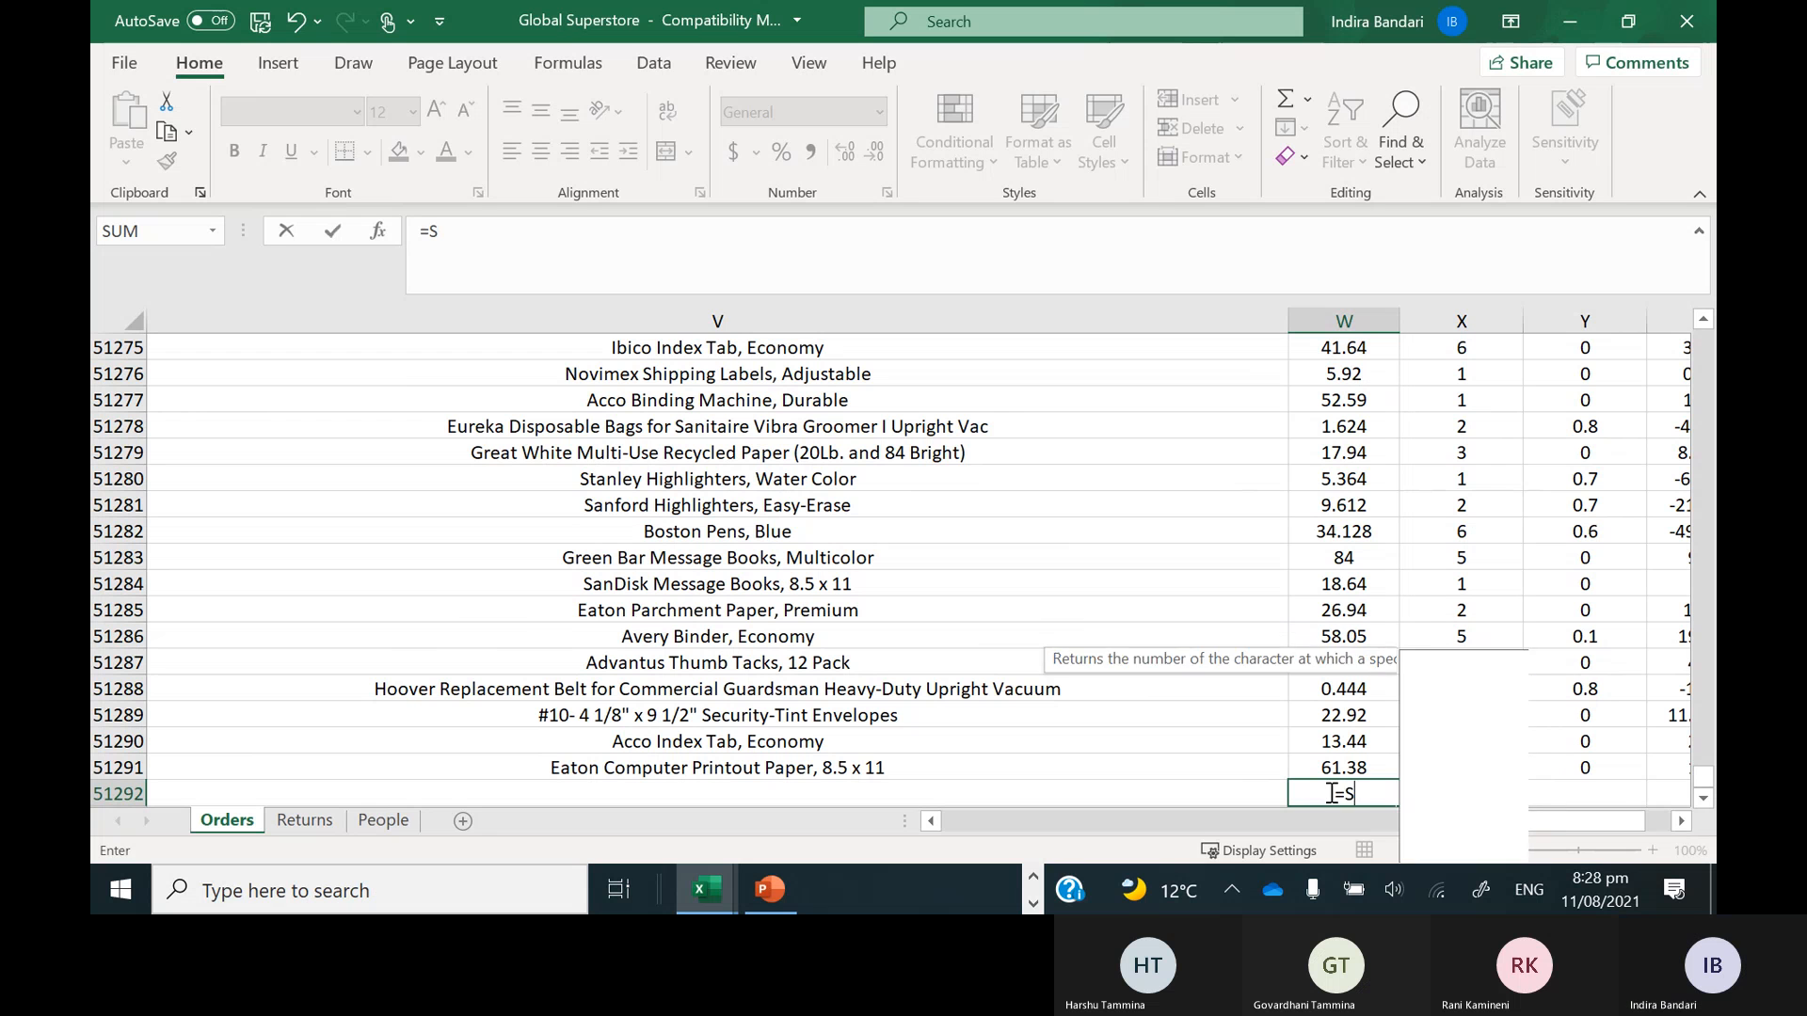
pyautogui.write('um(')
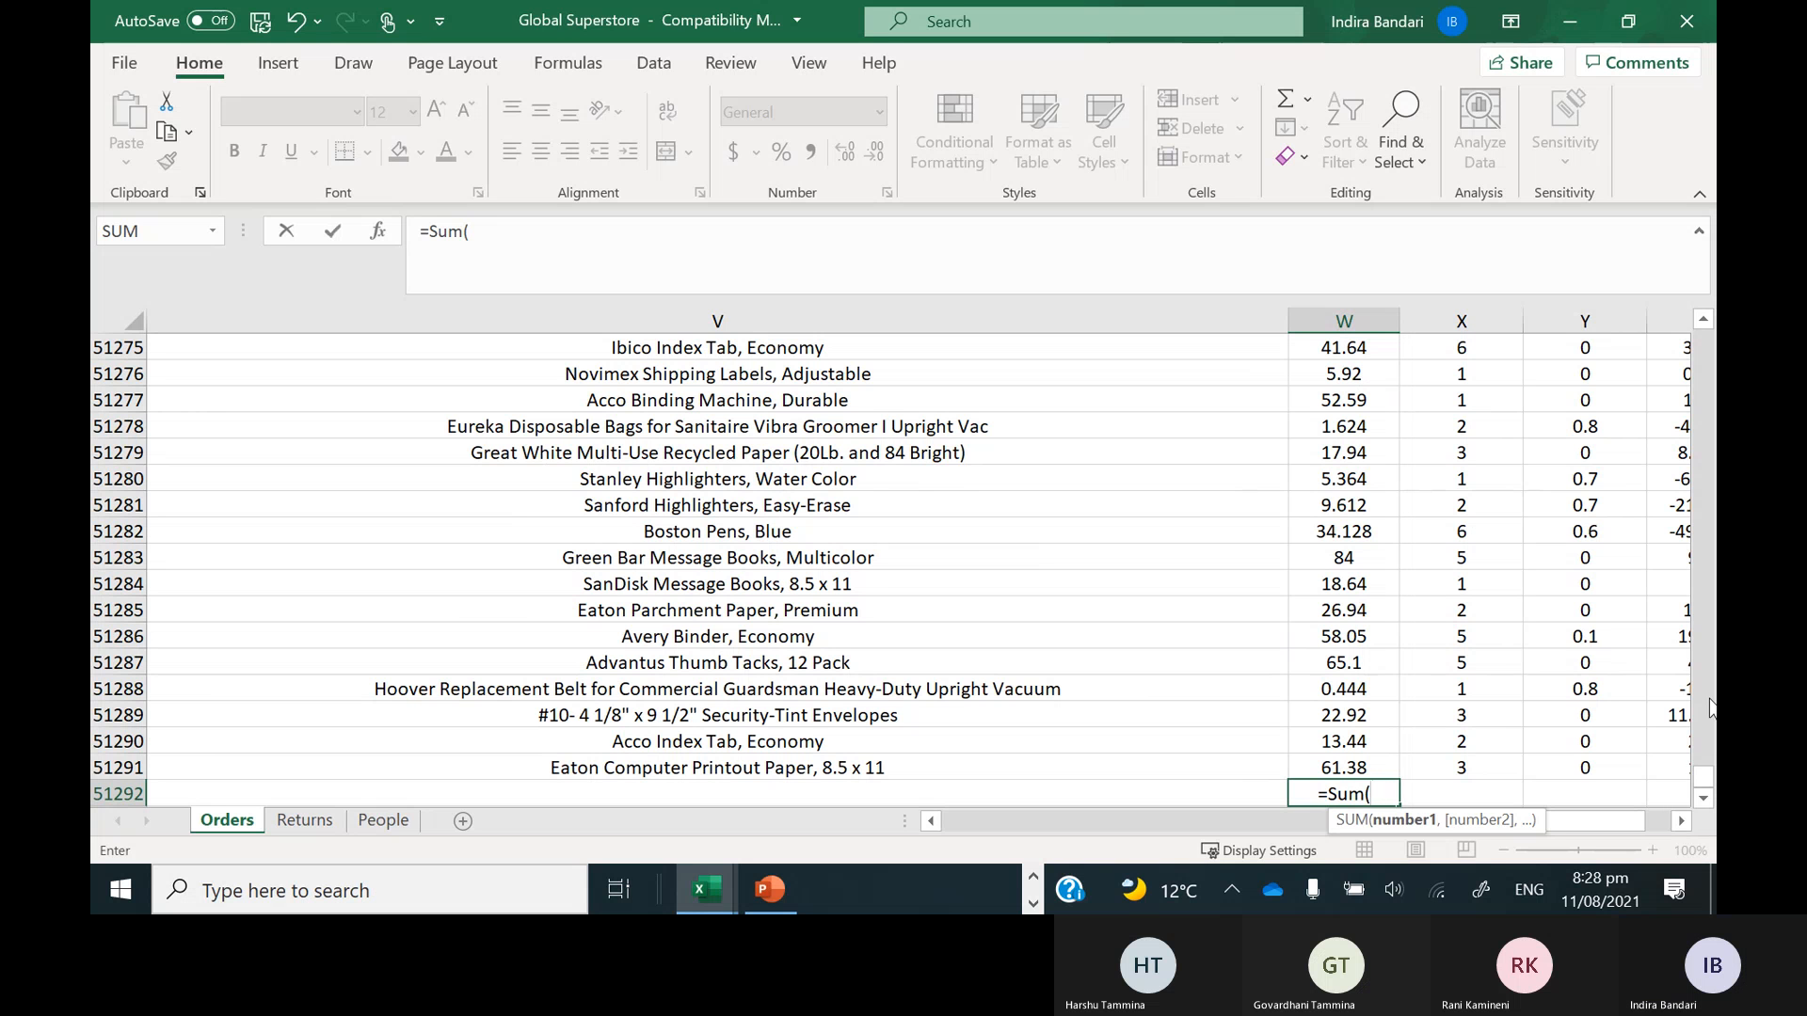
pyautogui.moveTo(1704, 778); pyautogui.dragTo(1705, 287)
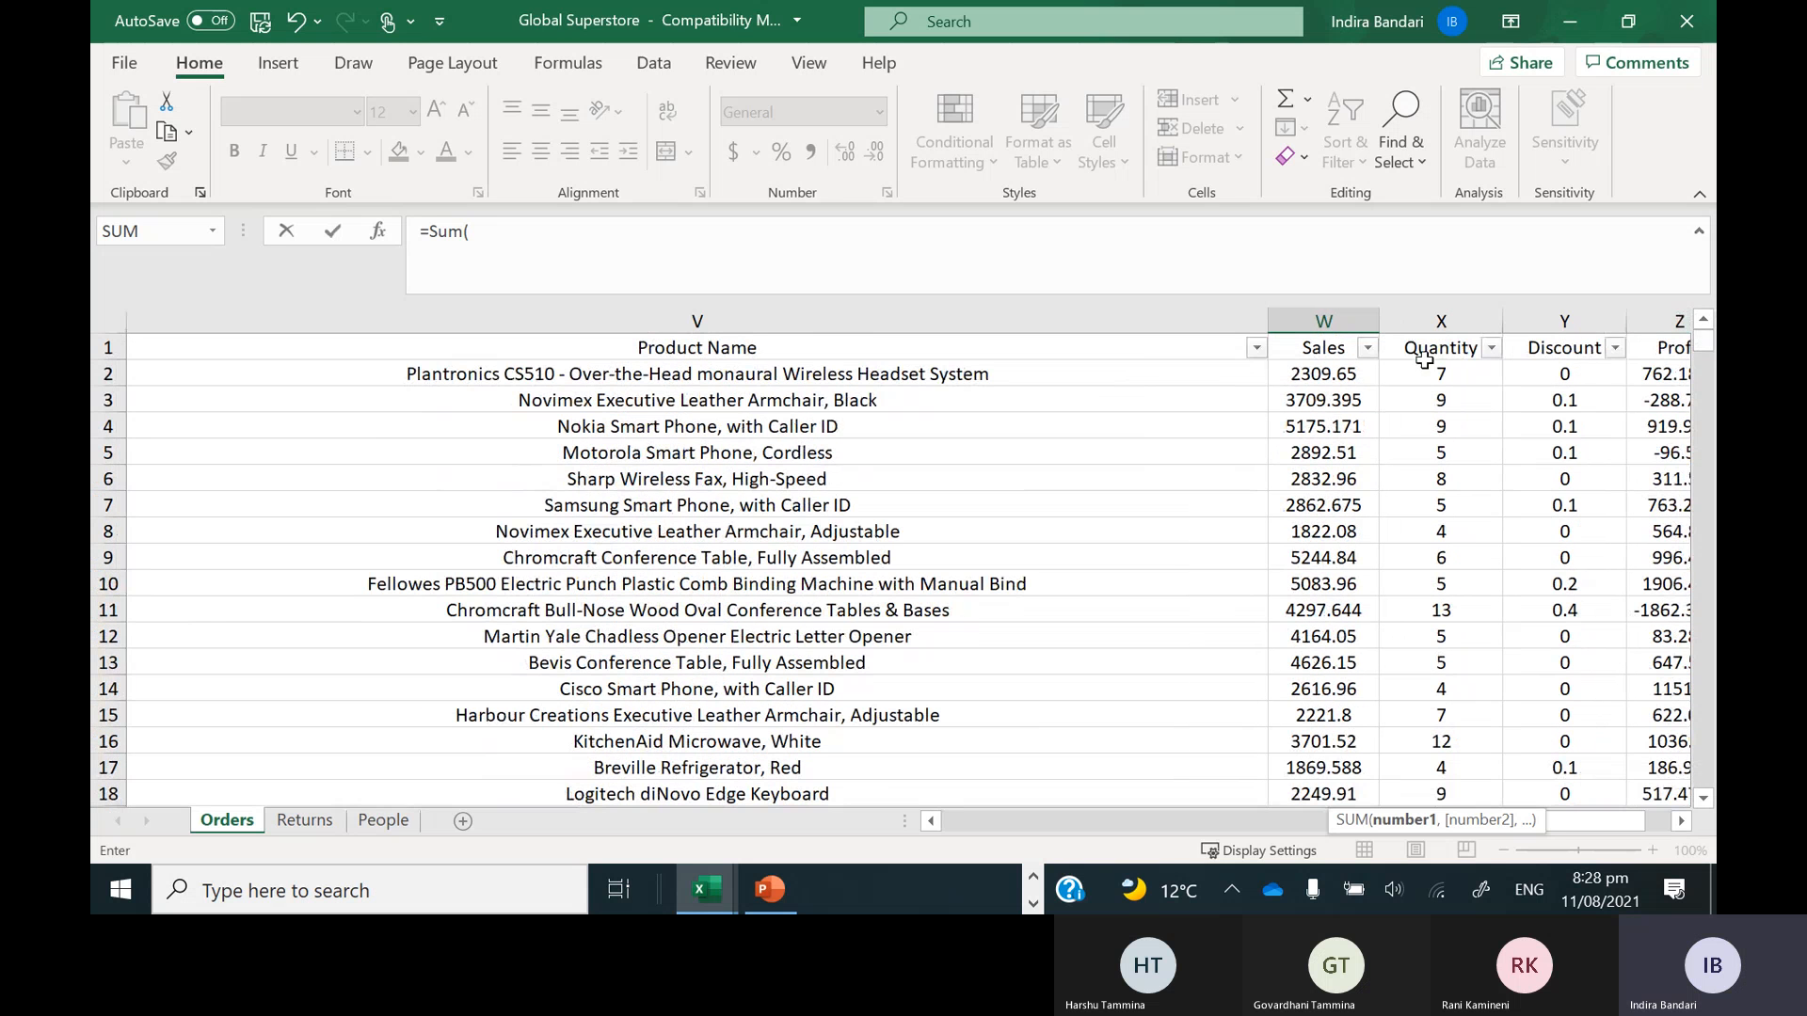
pyautogui.click(1325, 372)
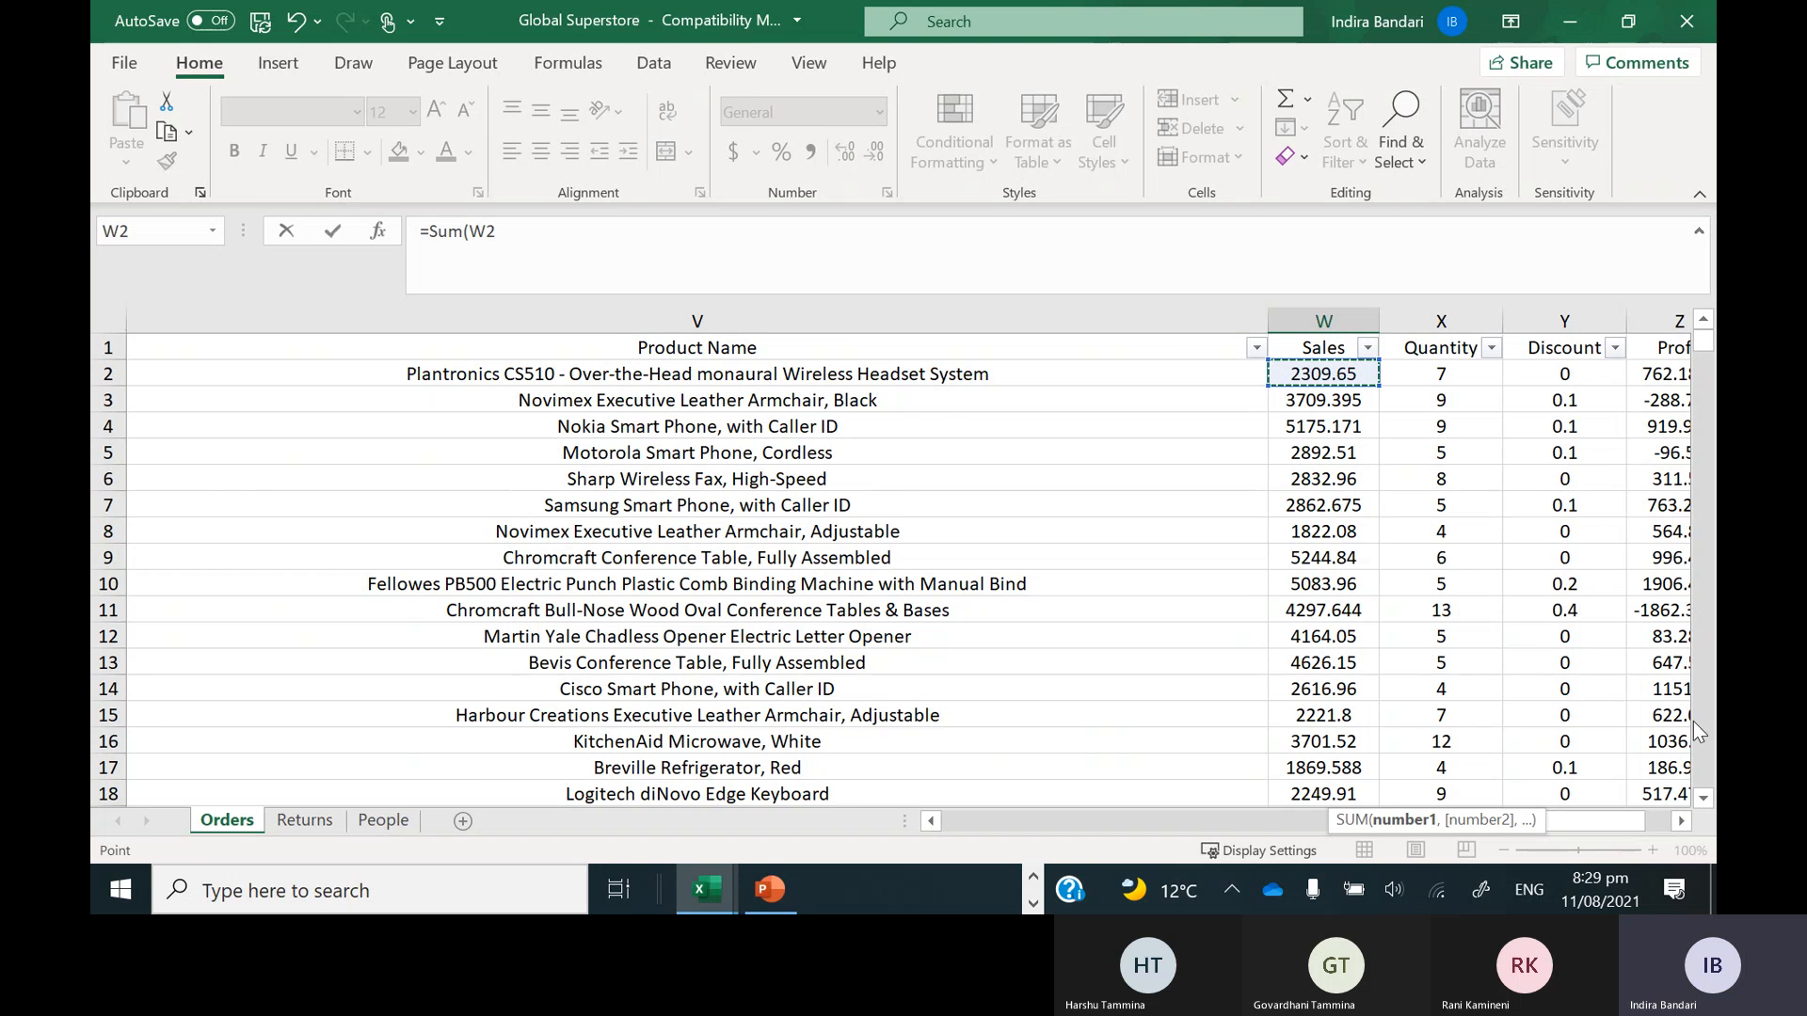
pyautogui.scroll(-18, 1694, 723)
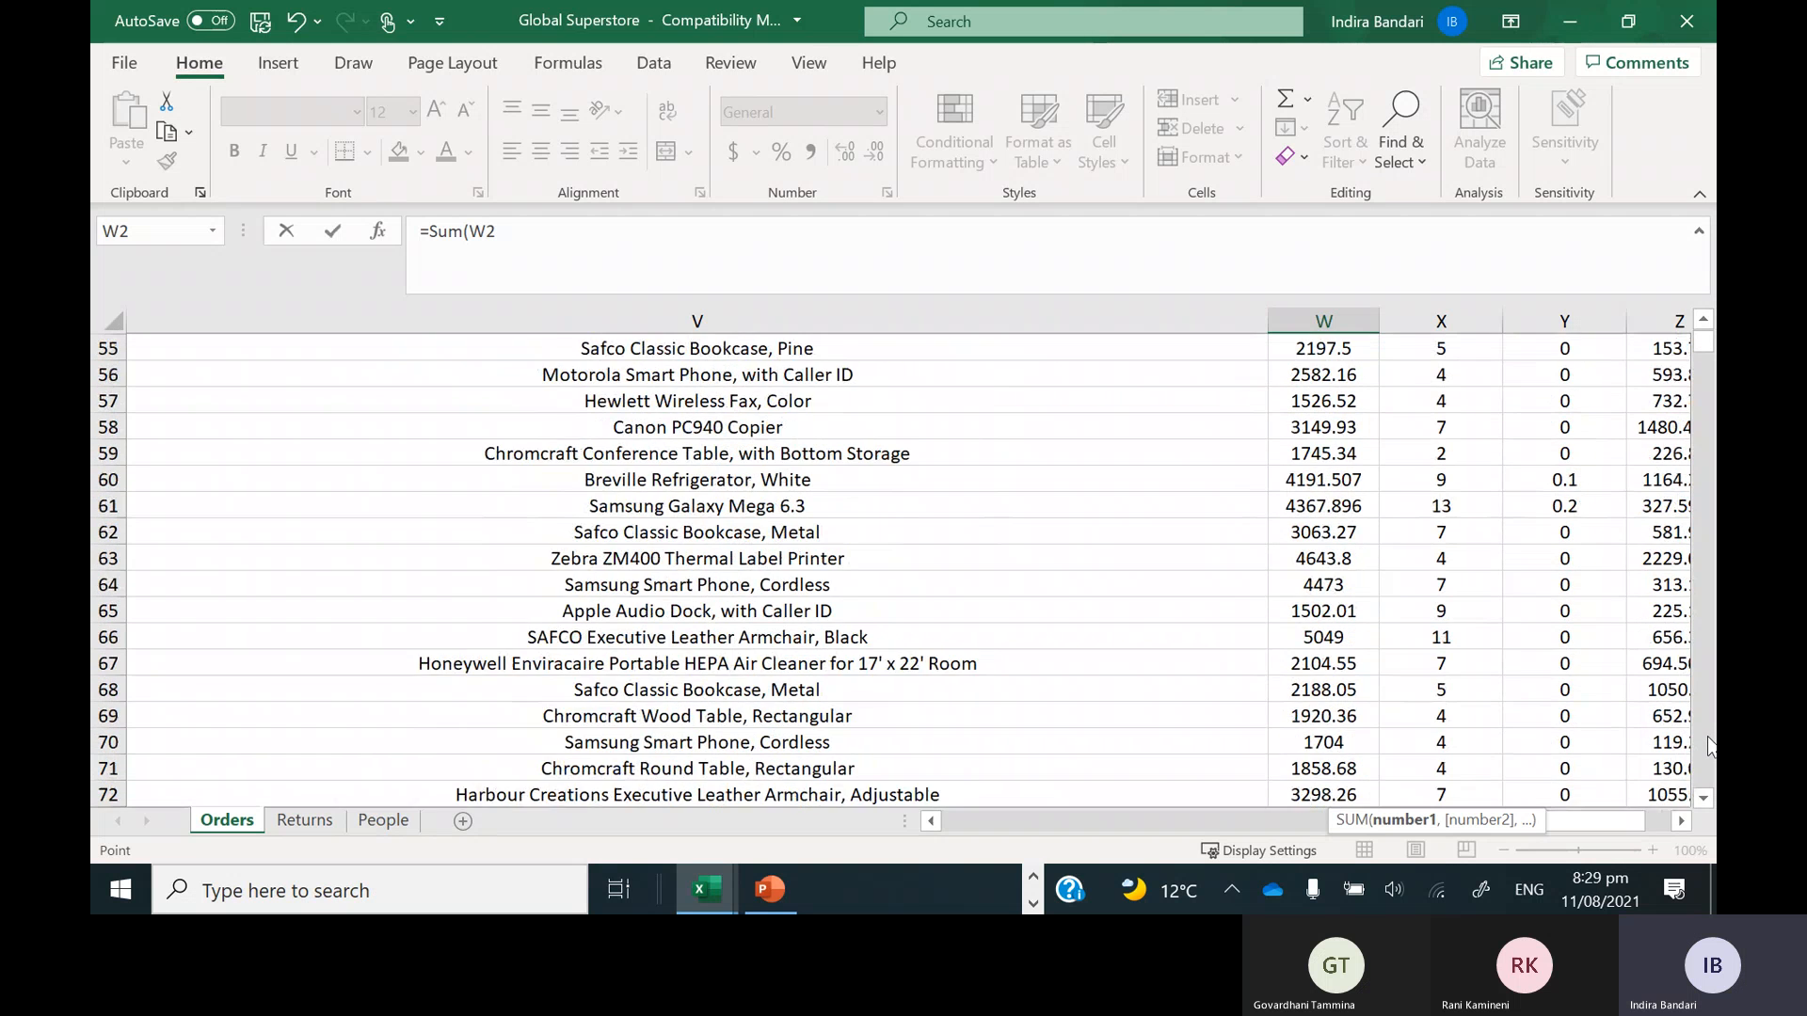
pyautogui.scroll(-20, 1709, 746)
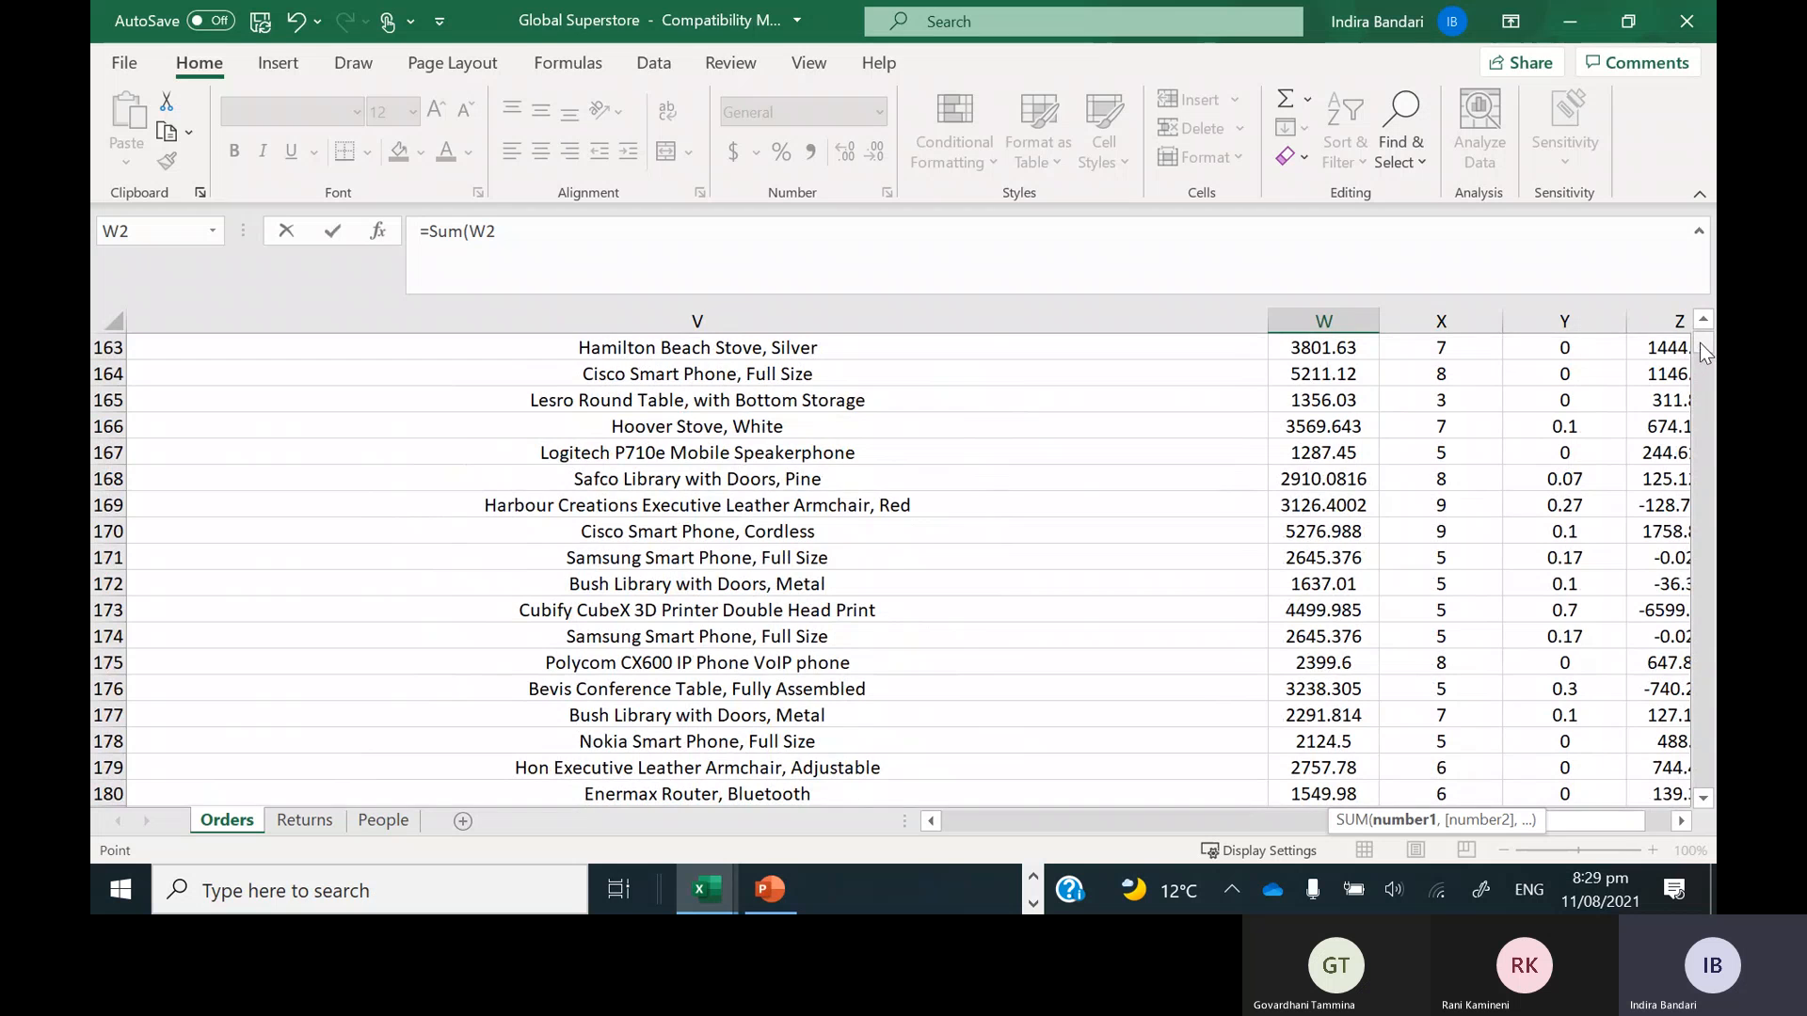
pyautogui.moveTo(1705, 353); pyautogui.dragTo(1707, 824)
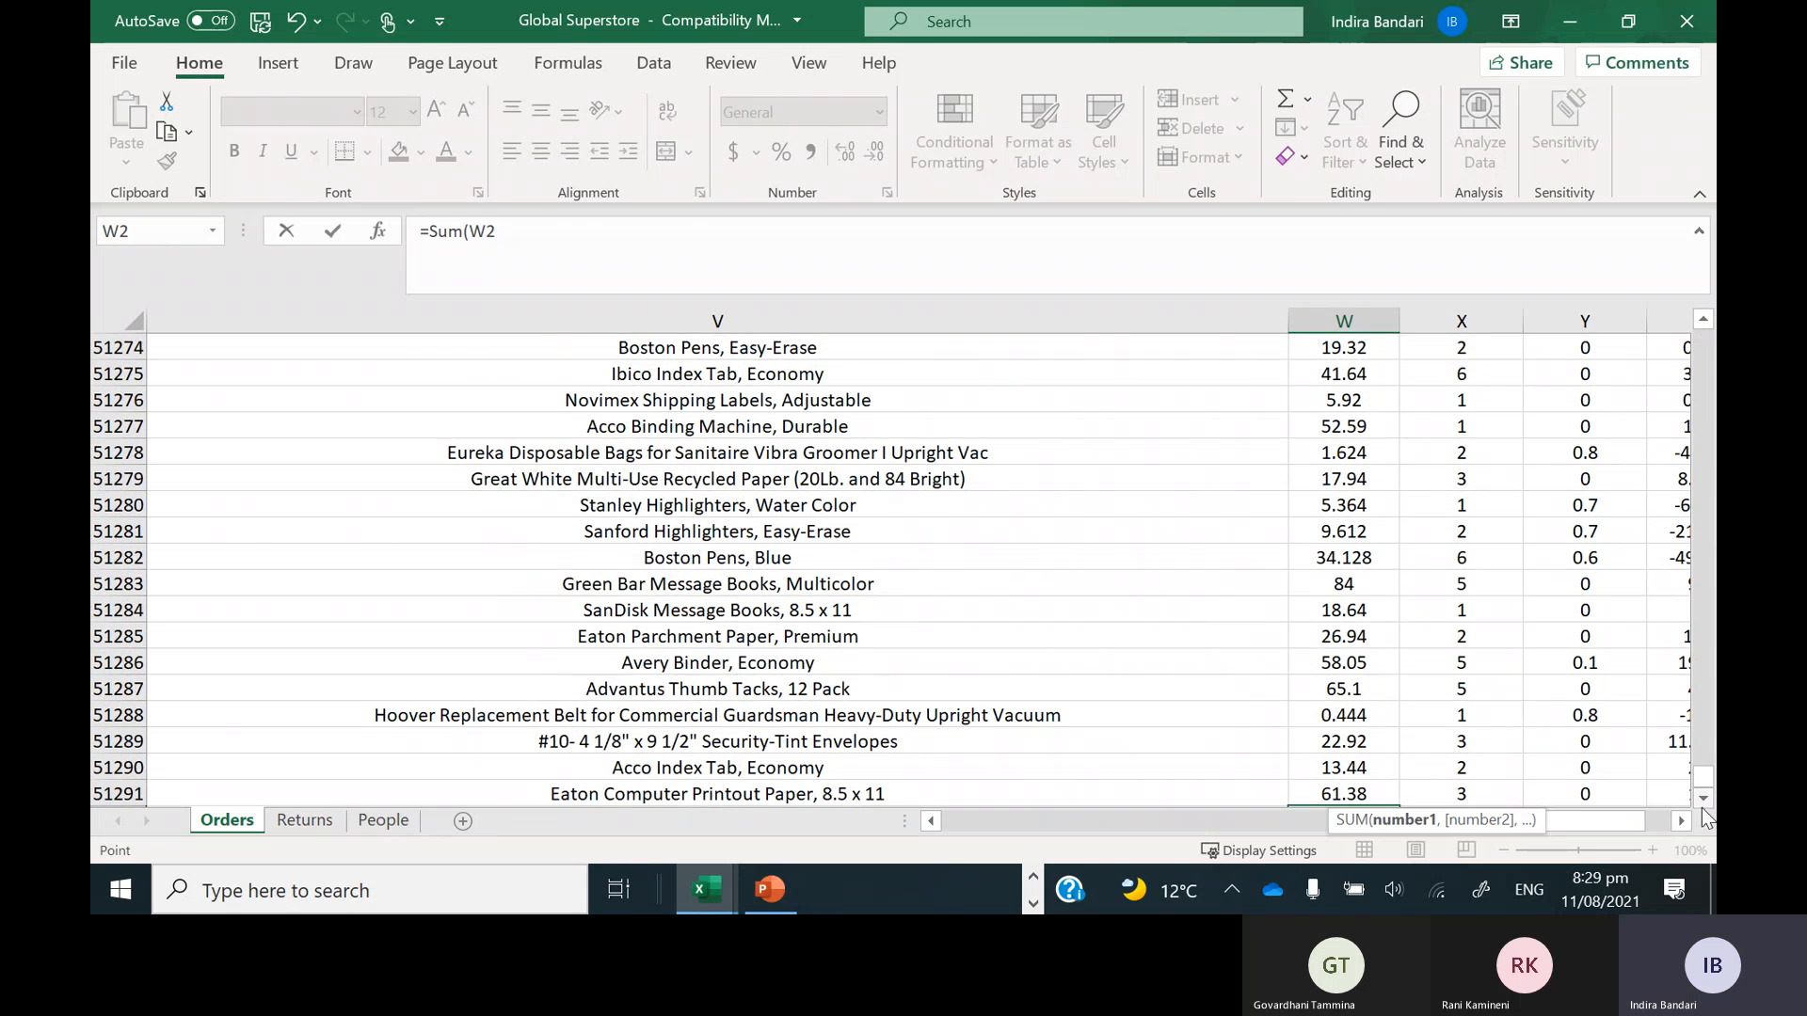
pyautogui.scroll(-3, 1702, 807)
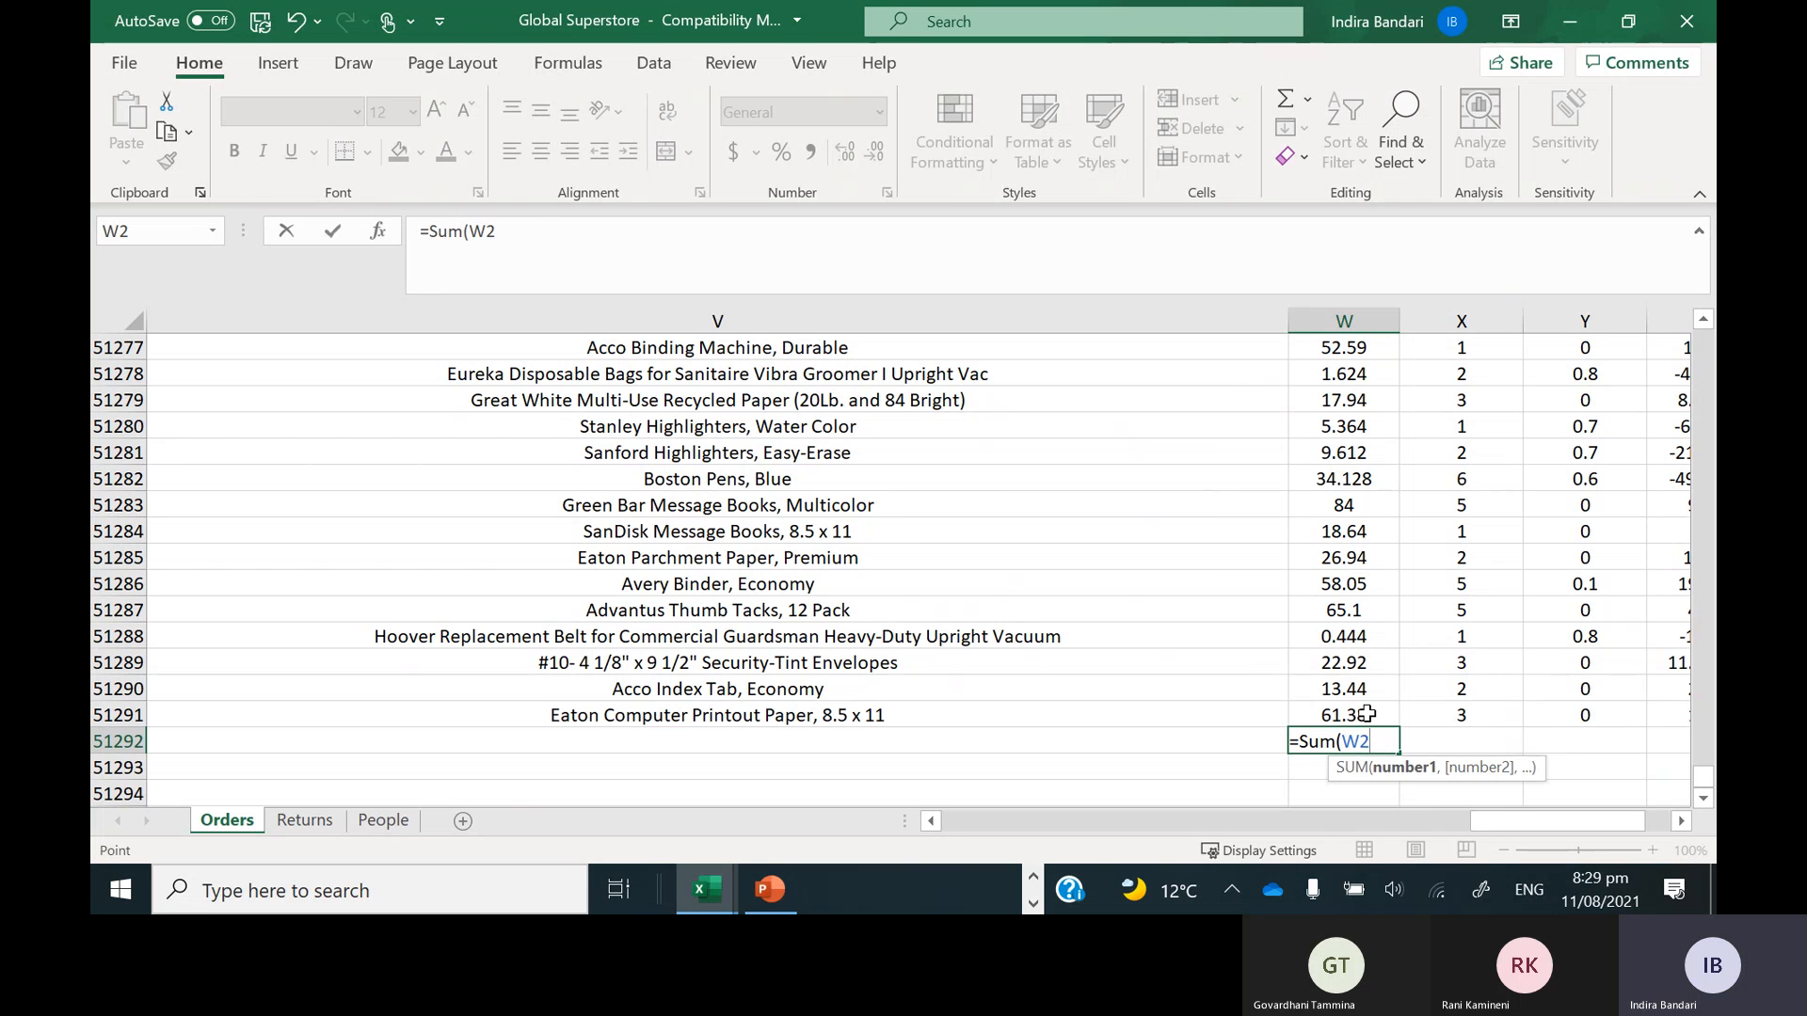
pyautogui.hotkey('ctrl', 'shift', 'Down')
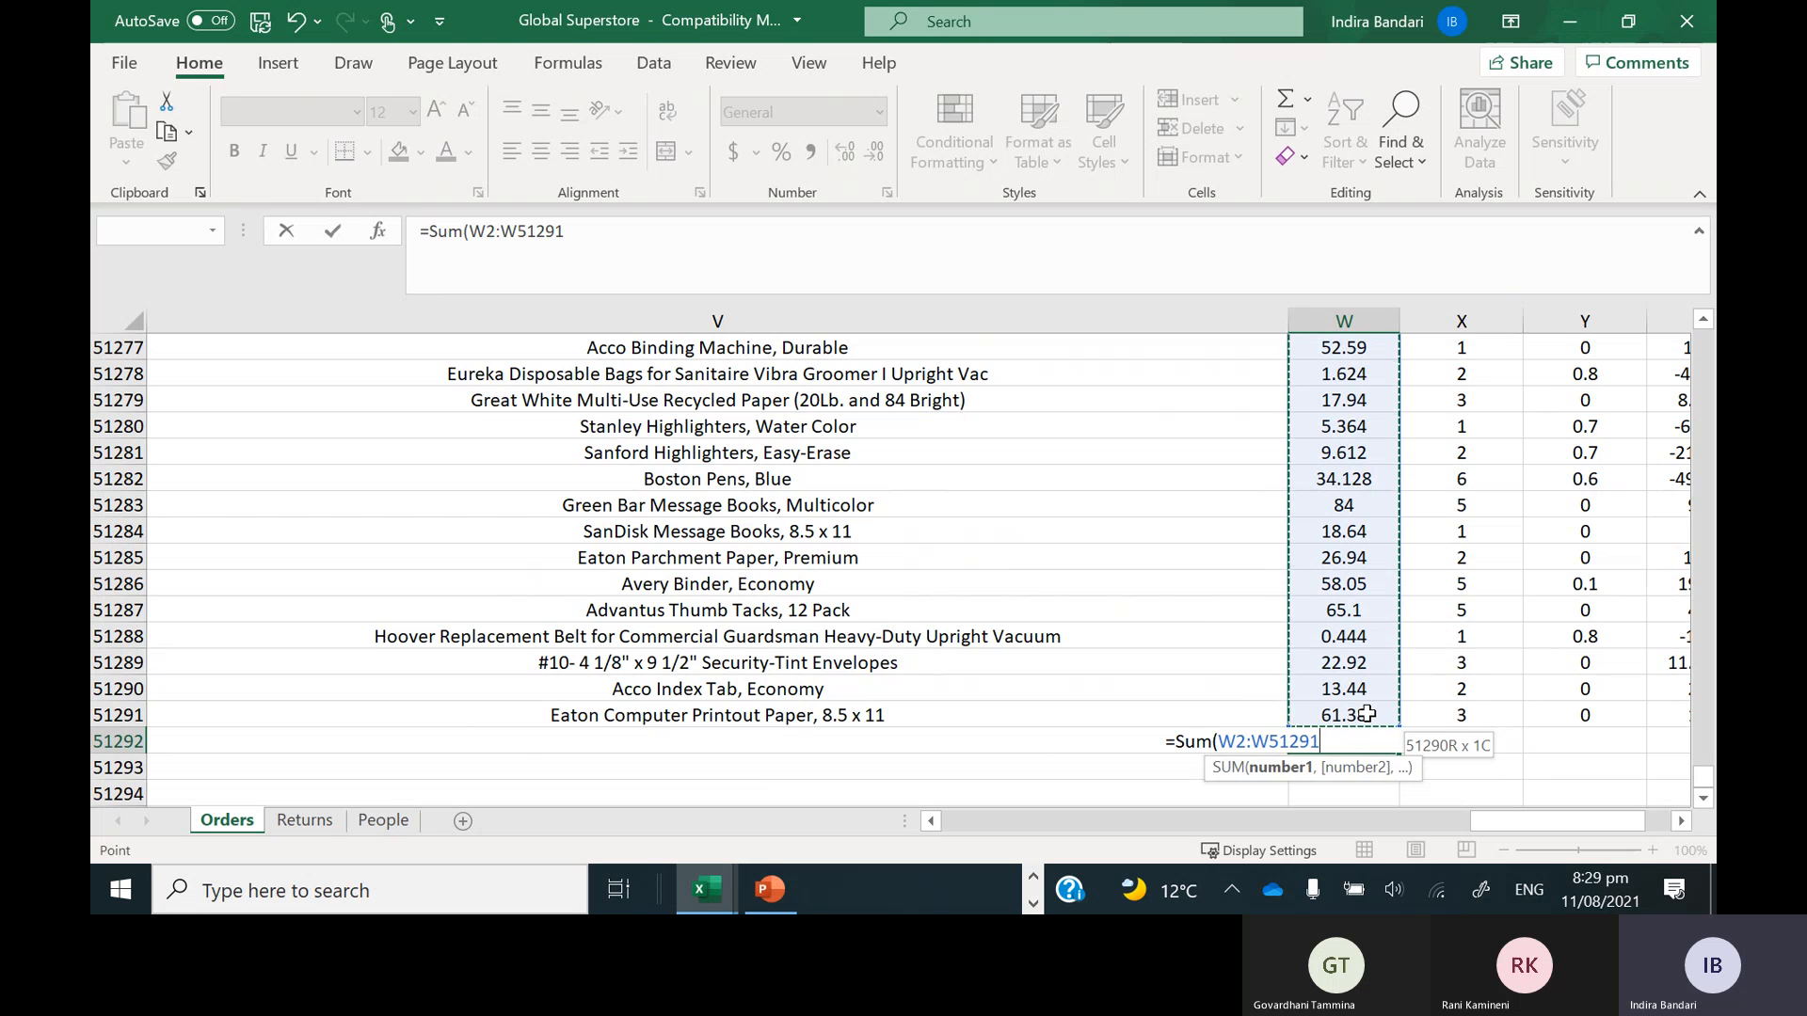
pyautogui.write(')')
pyautogui.press('Return')
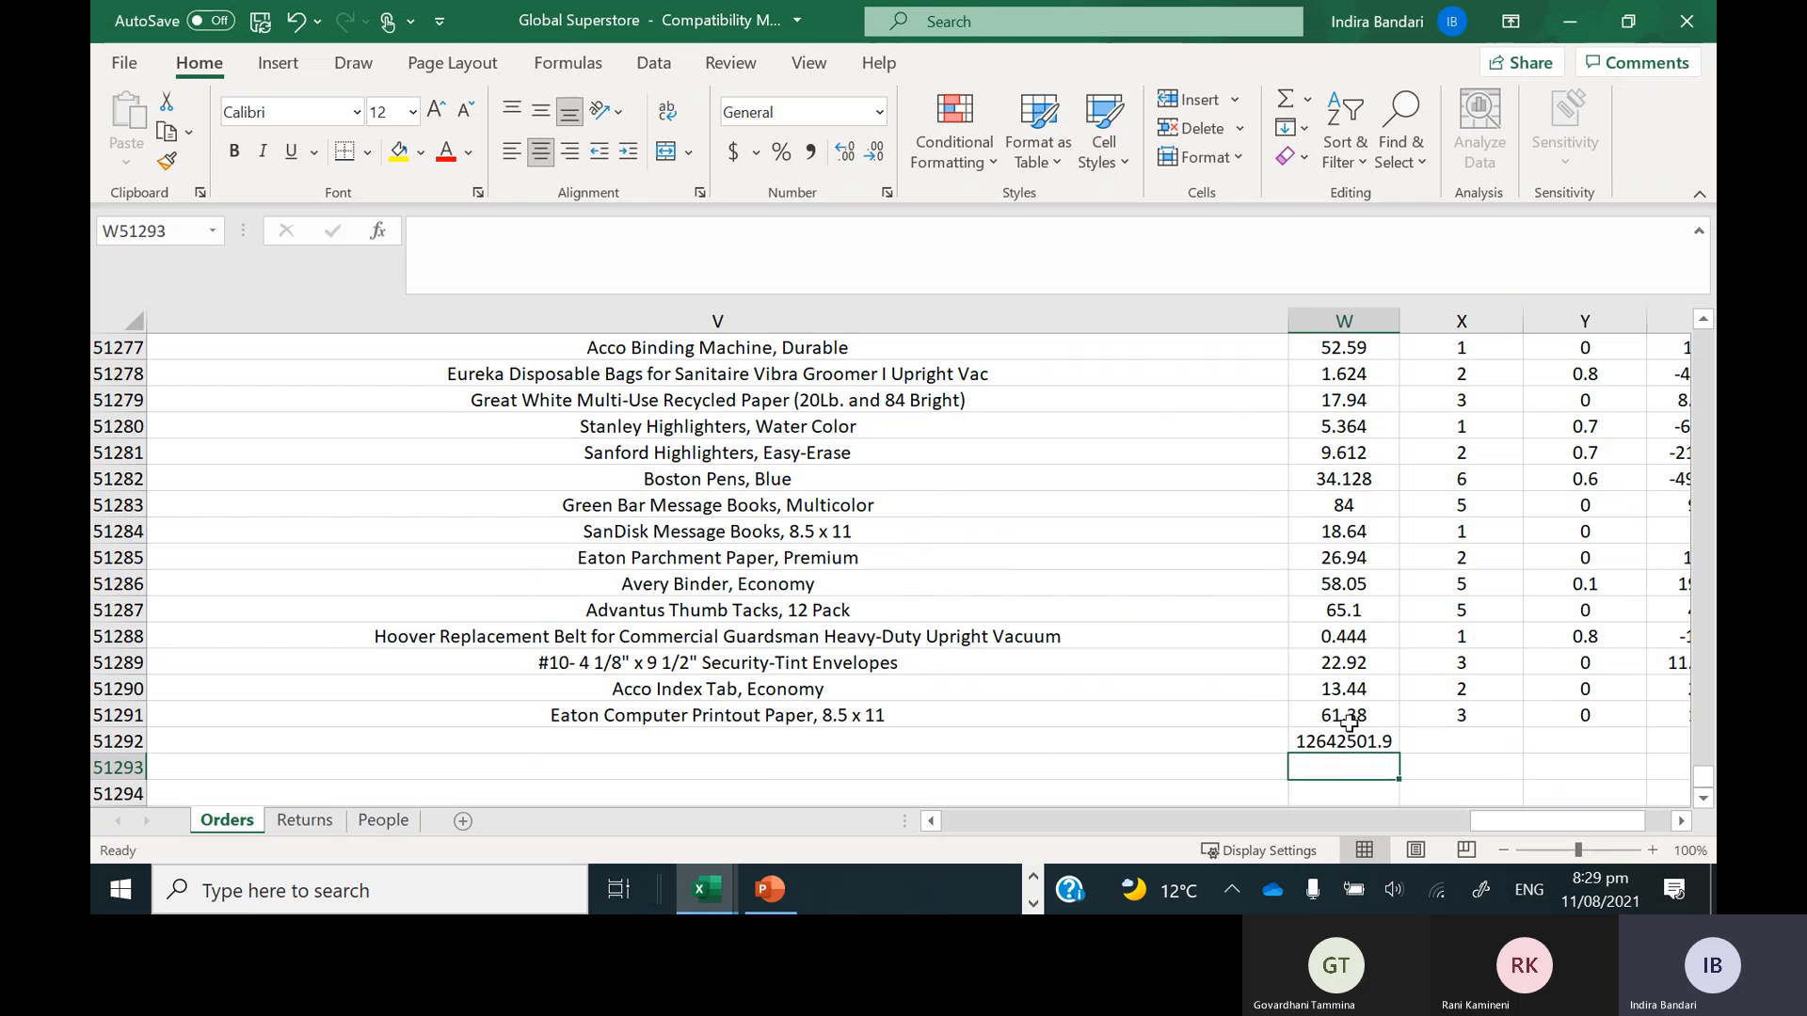
# Review the formula behind the Sales total in W51292
pyautogui.click(1347, 743)
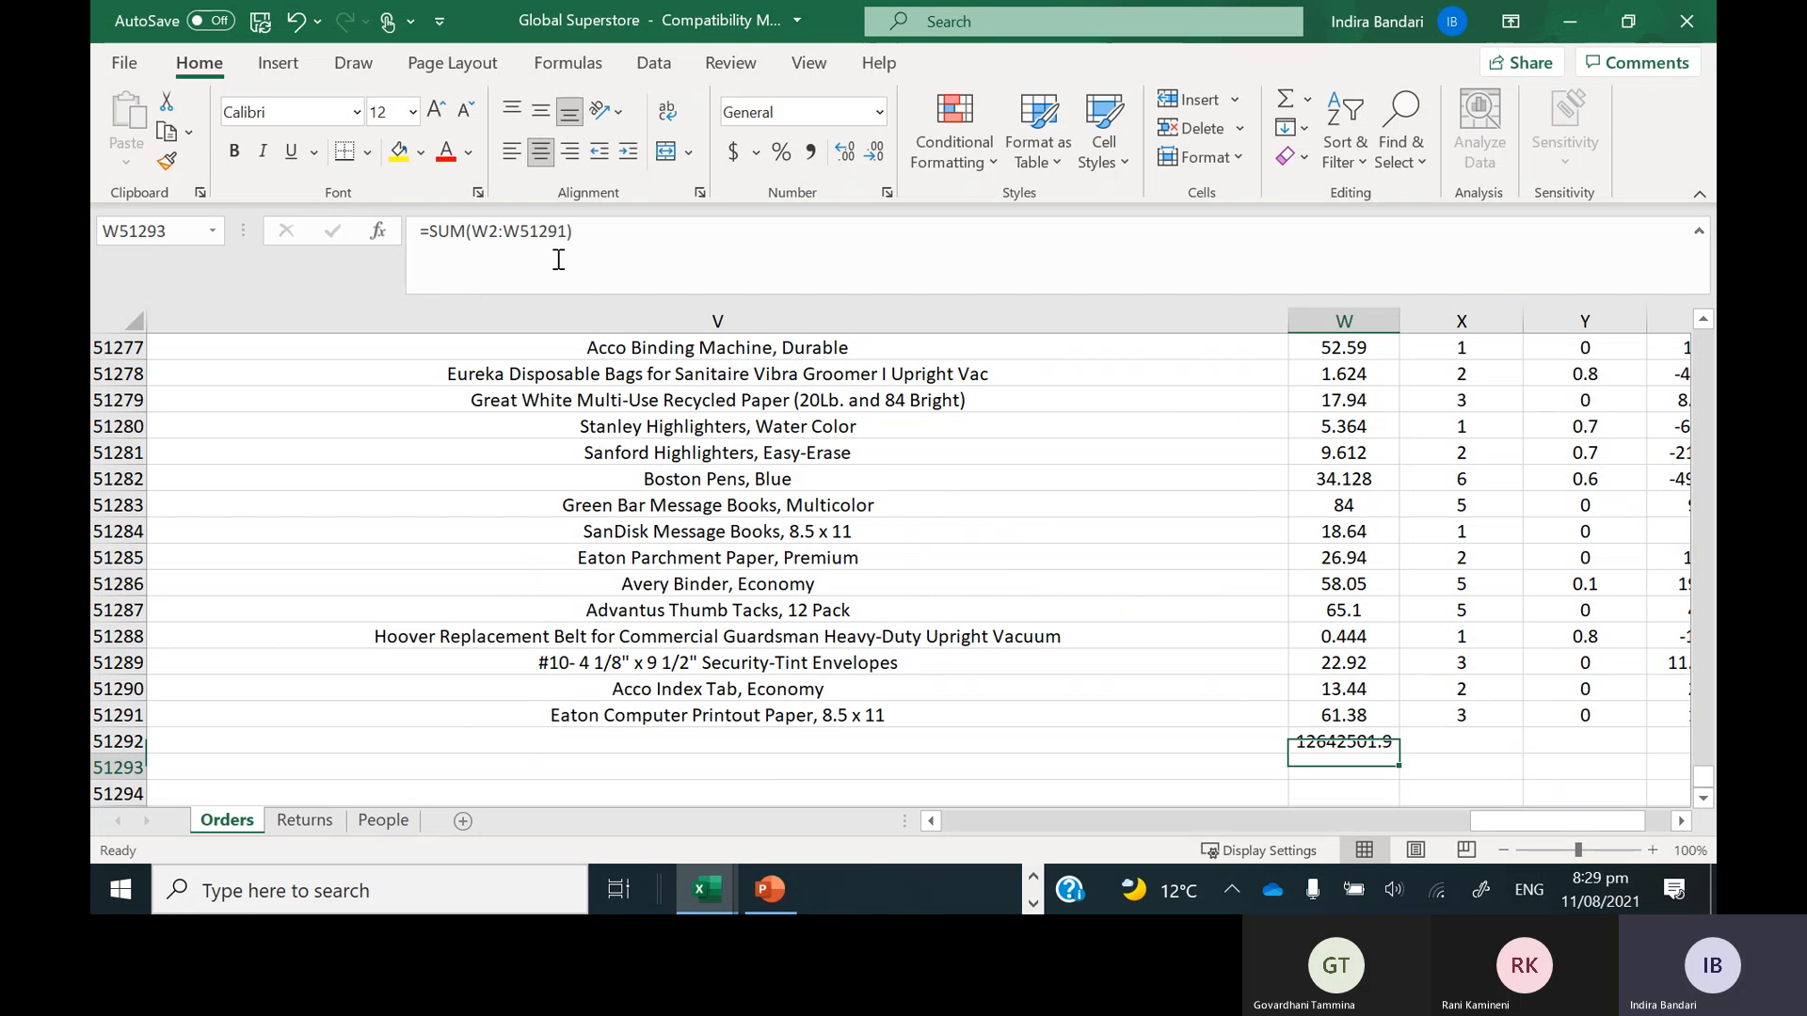
pyautogui.press('Down')
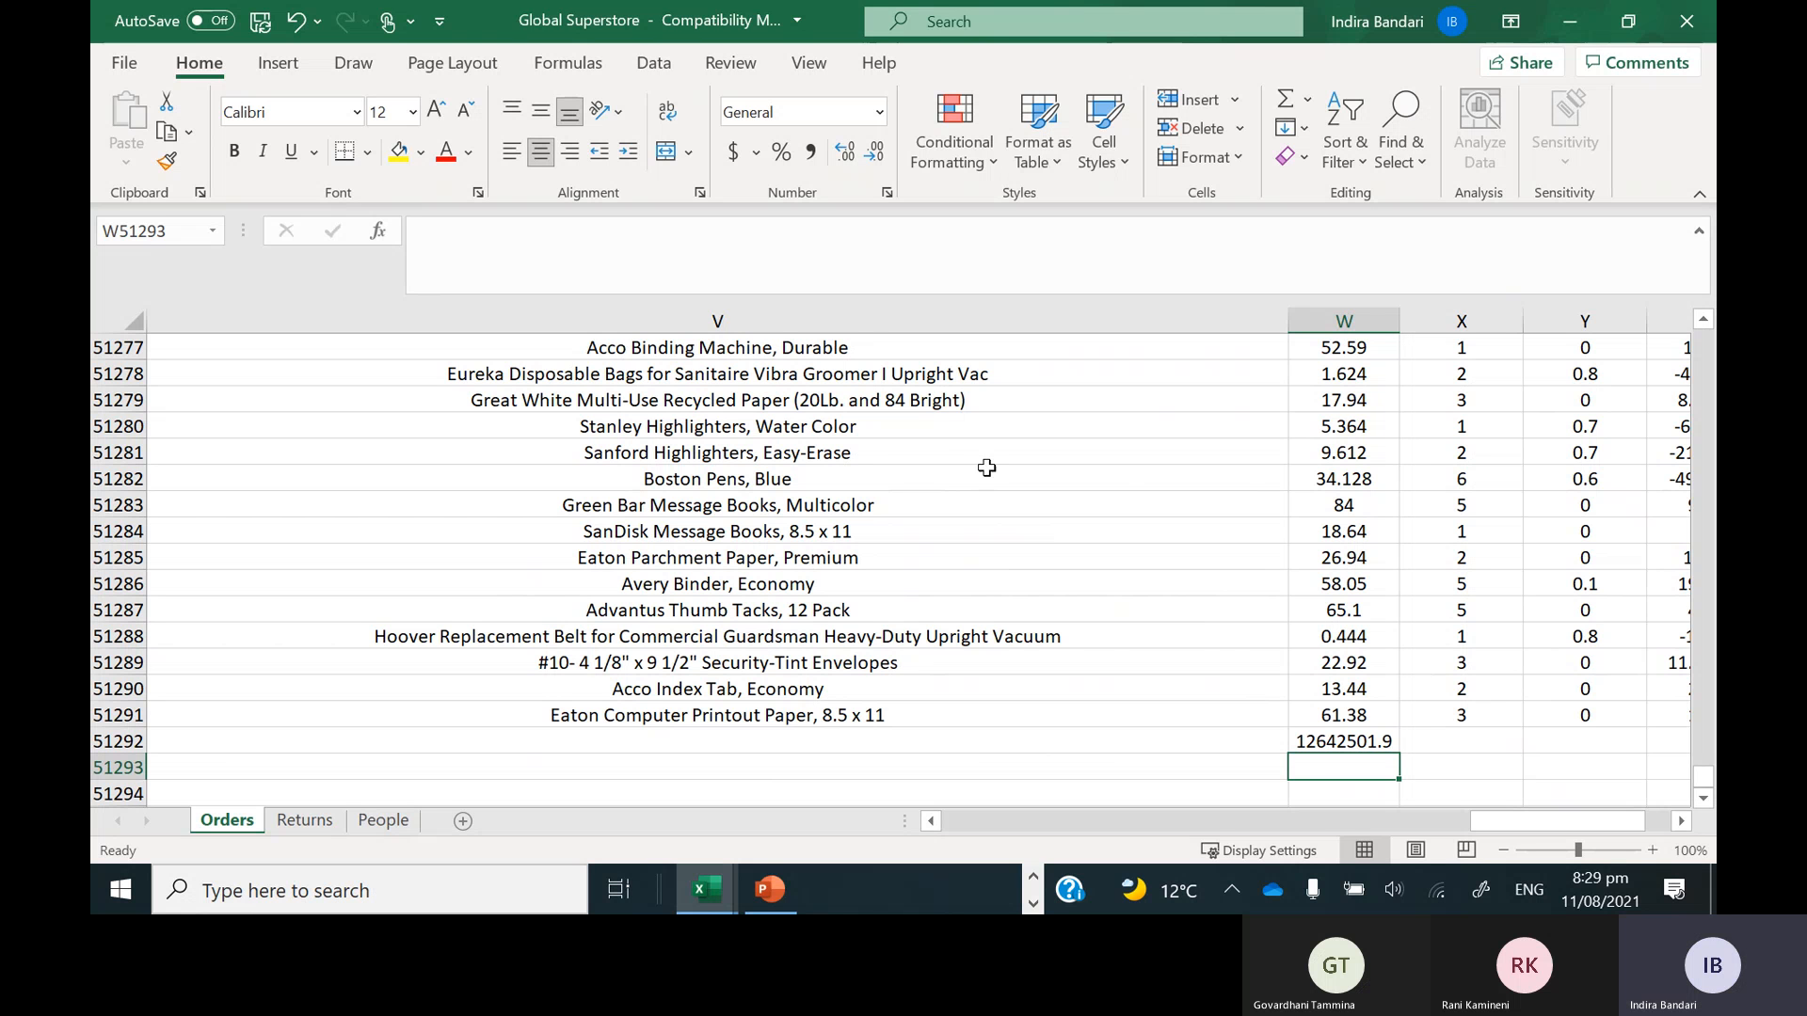
pyautogui.click(1336, 743)
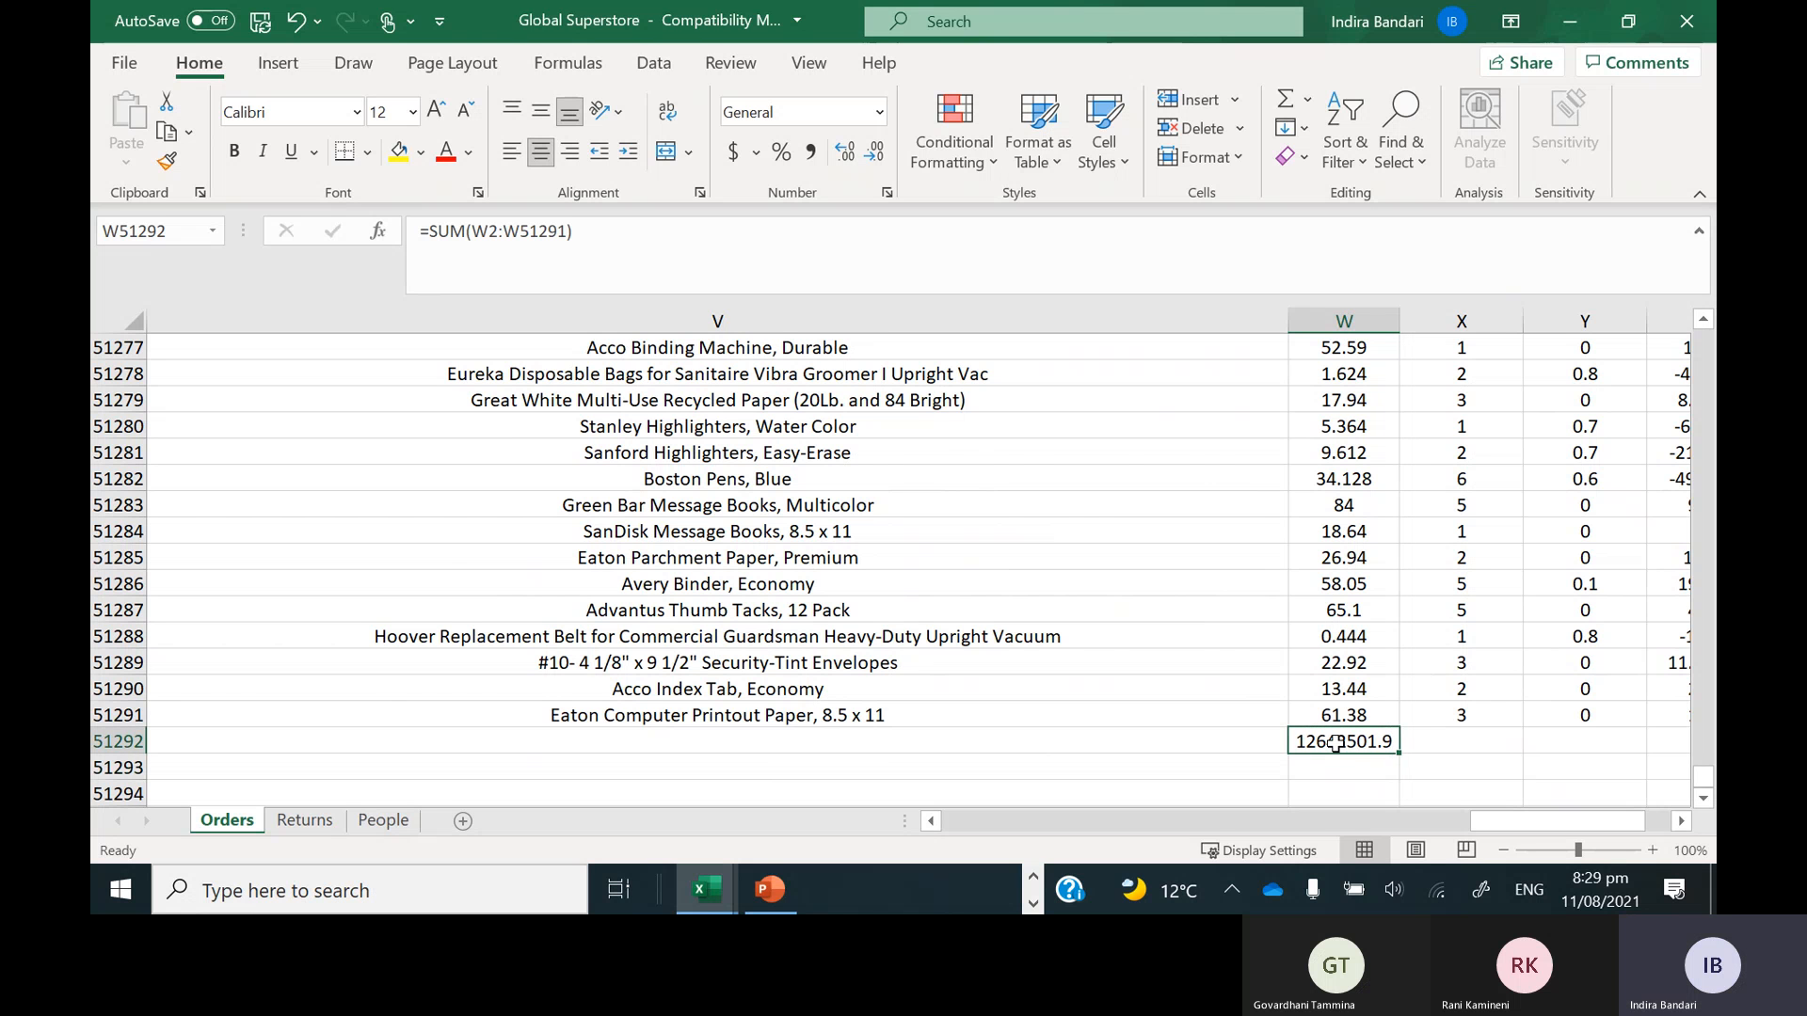
pyautogui.press('Home')
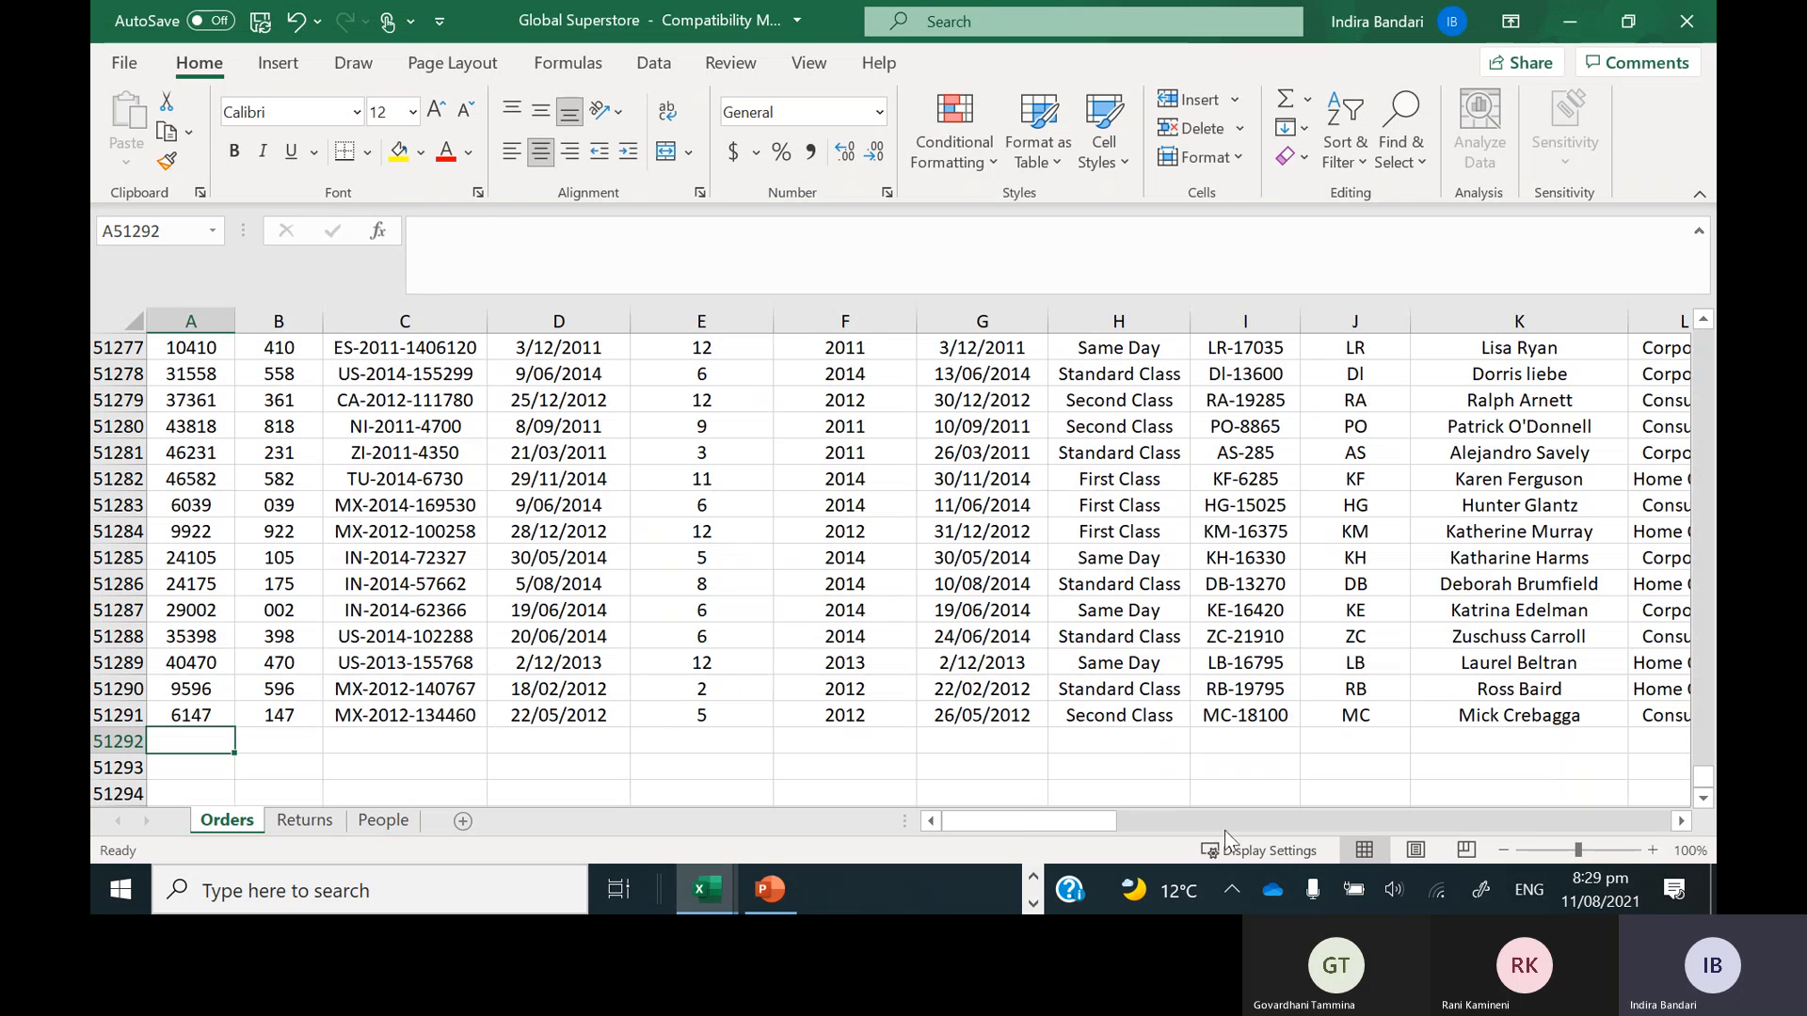
pyautogui.press('Right')
pyautogui.press('Right')
pyautogui.press('Right')
pyautogui.press('Right')
pyautogui.press('Right')
pyautogui.press('Right')
pyautogui.press('Right')
pyautogui.press('Right')
pyautogui.press('Right')
pyautogui.press('Right')
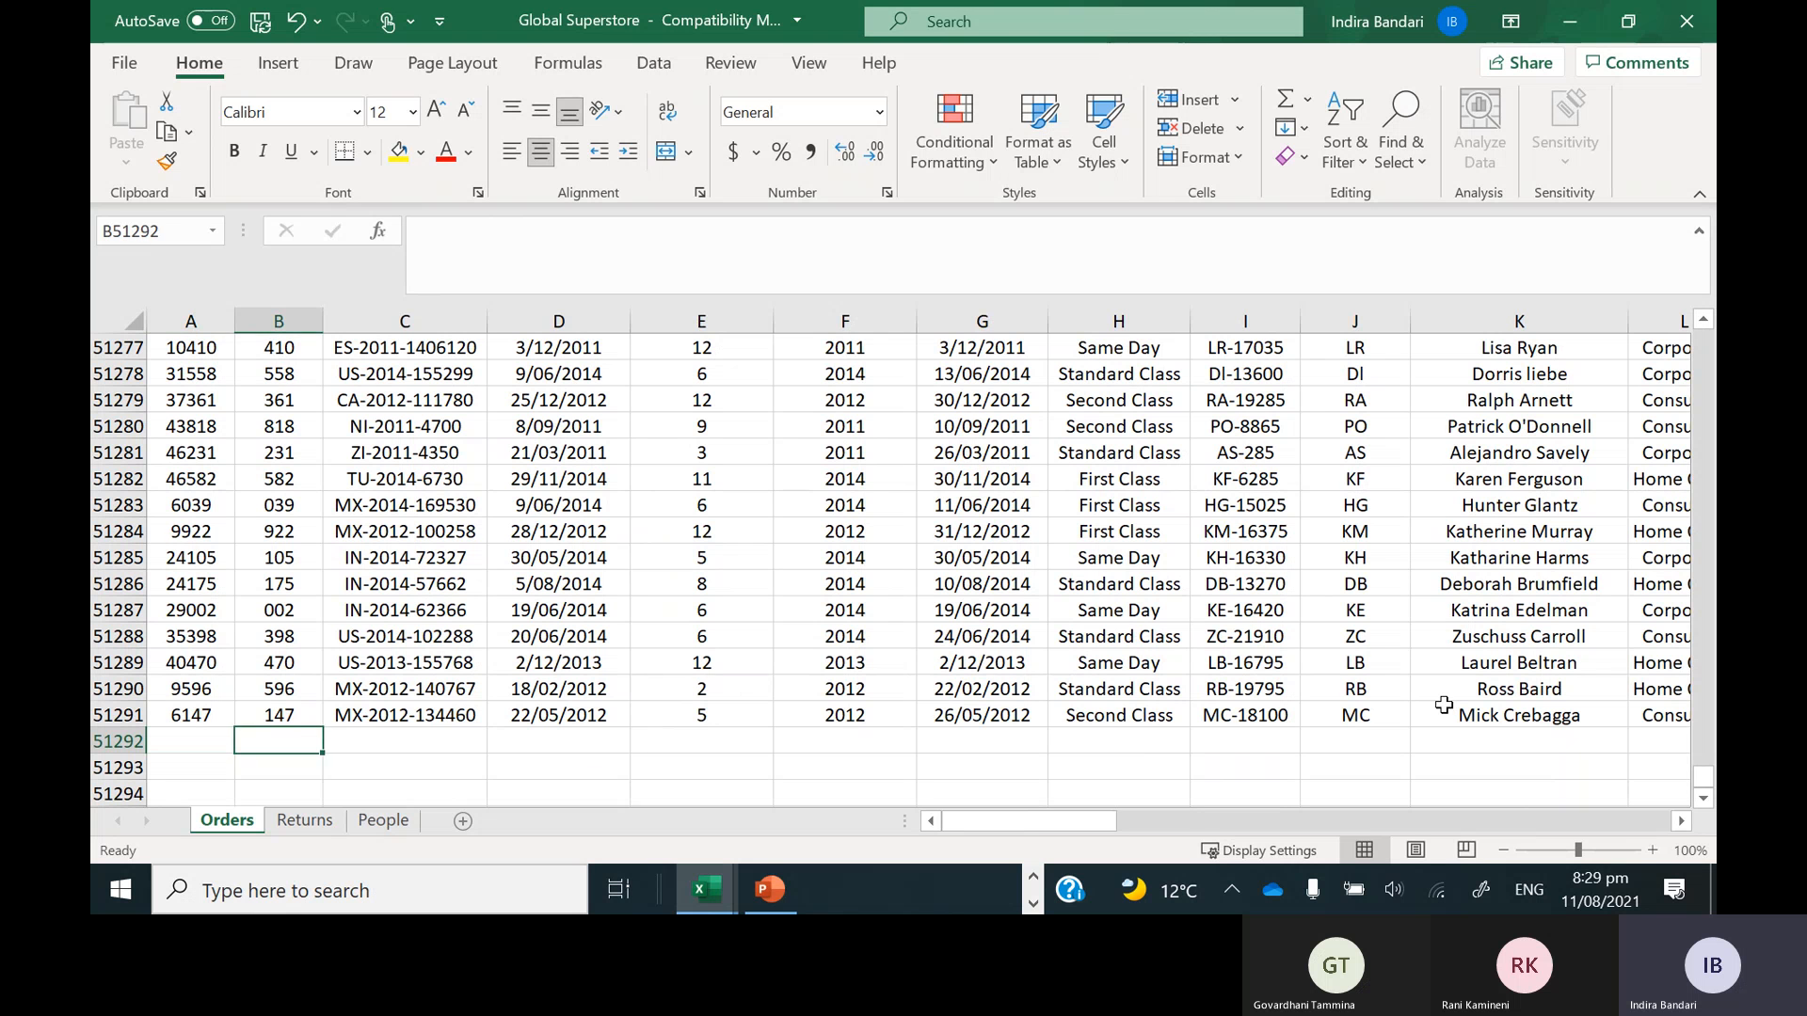
# Clear the SUM formula from W51292 below the Sales column and check the range AutoSum proposes for the emptied cell
pyautogui.press('Right')
pyautogui.press('Right')
pyautogui.press('Right')
pyautogui.press('Right')
pyautogui.press('Right')
pyautogui.press('Right')
pyautogui.press('Right')
pyautogui.press('Right')
pyautogui.press('Right')
pyautogui.press('Right')
pyautogui.press('Right')
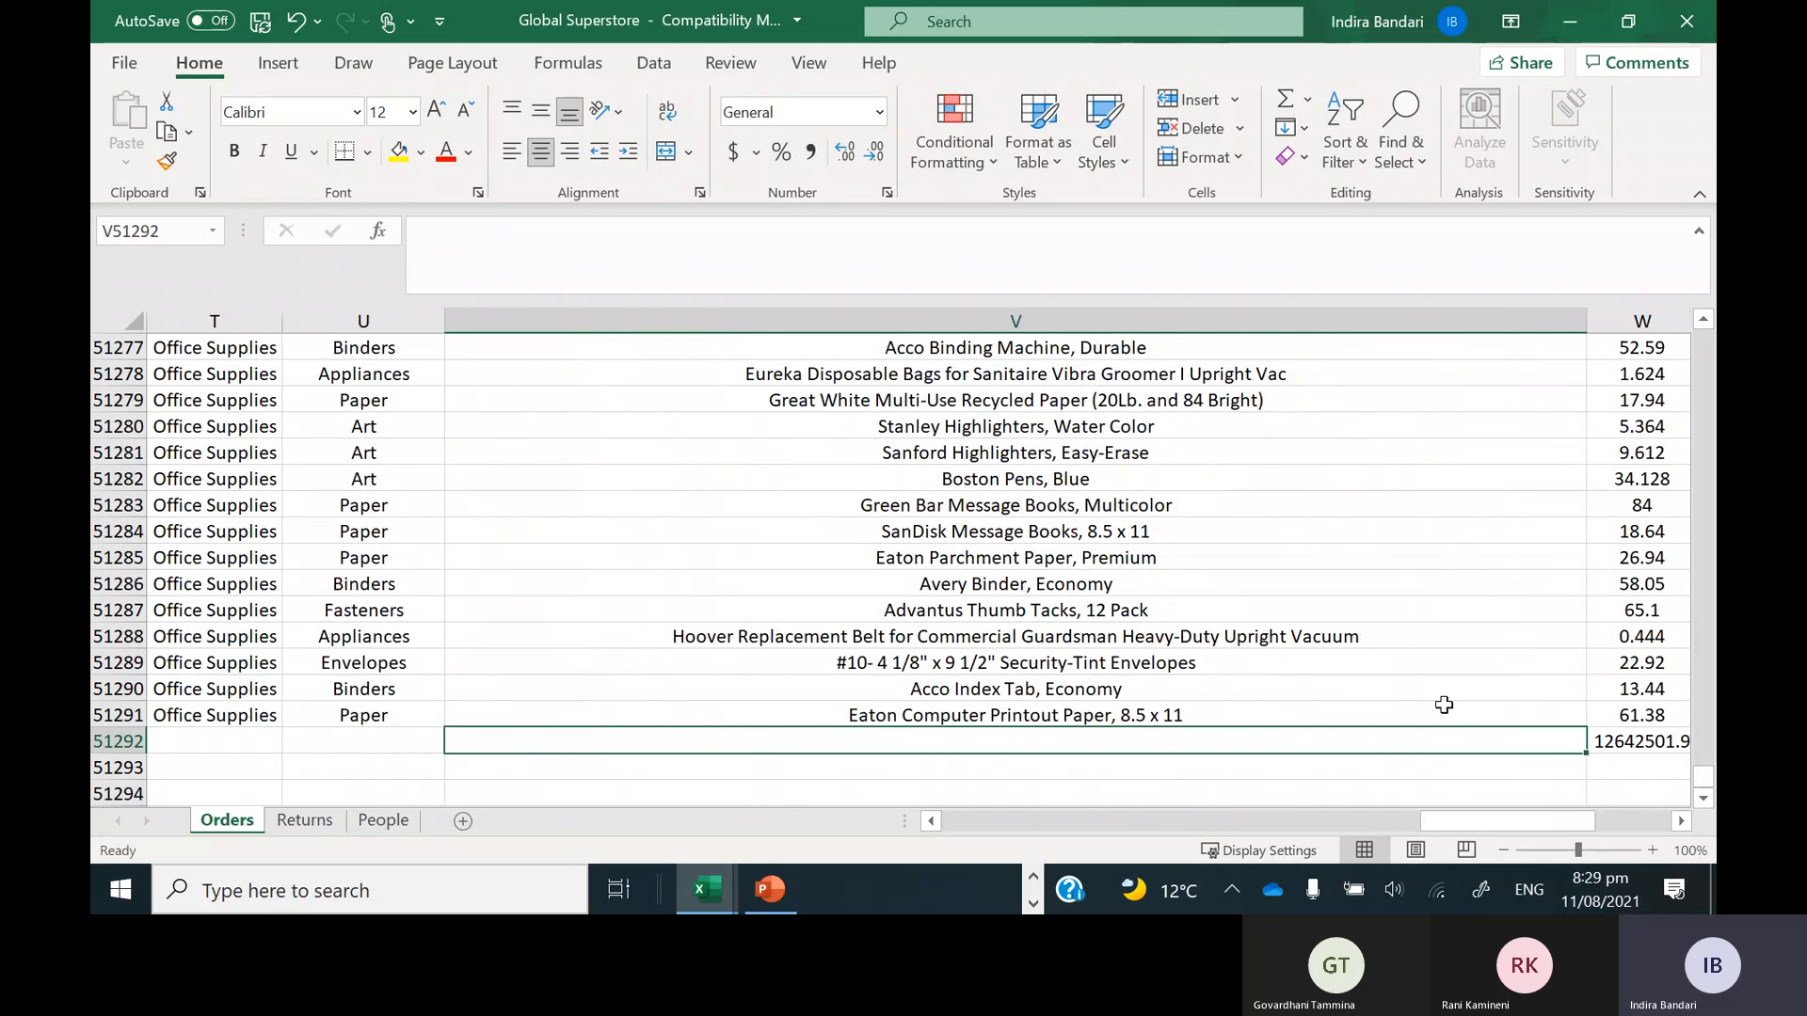
pyautogui.press('Right')
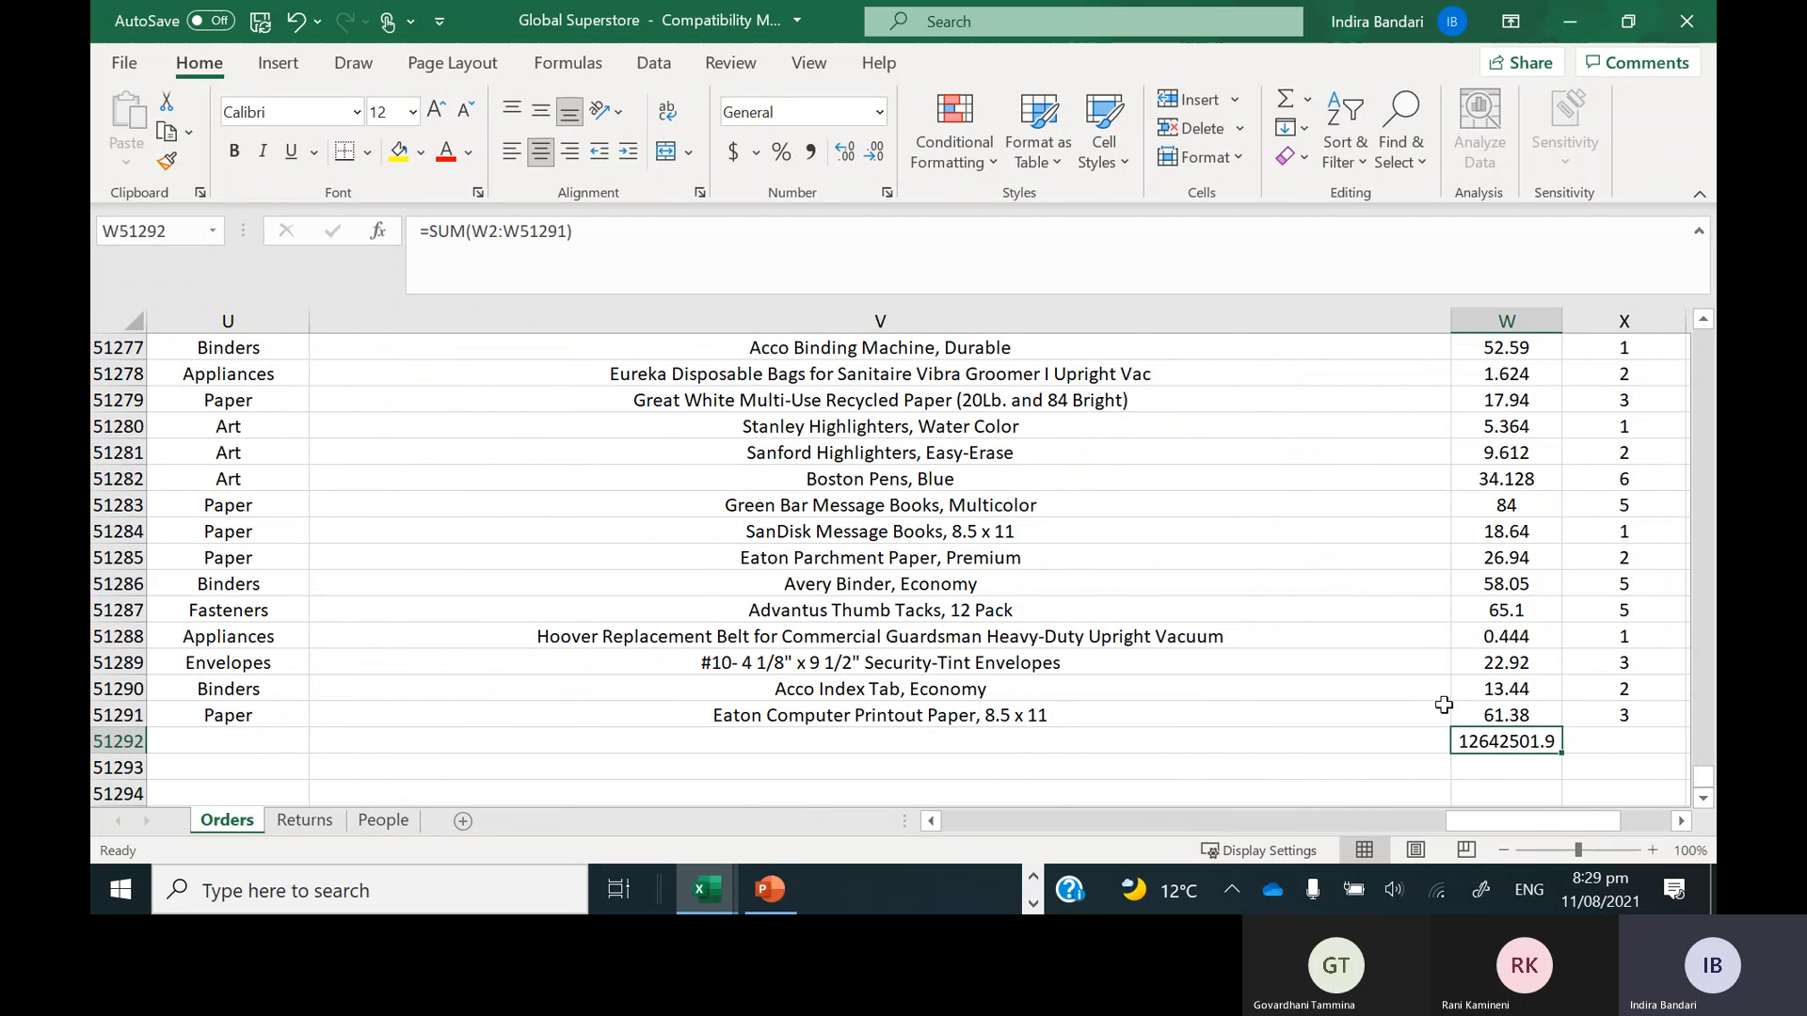
pyautogui.press('Delete')
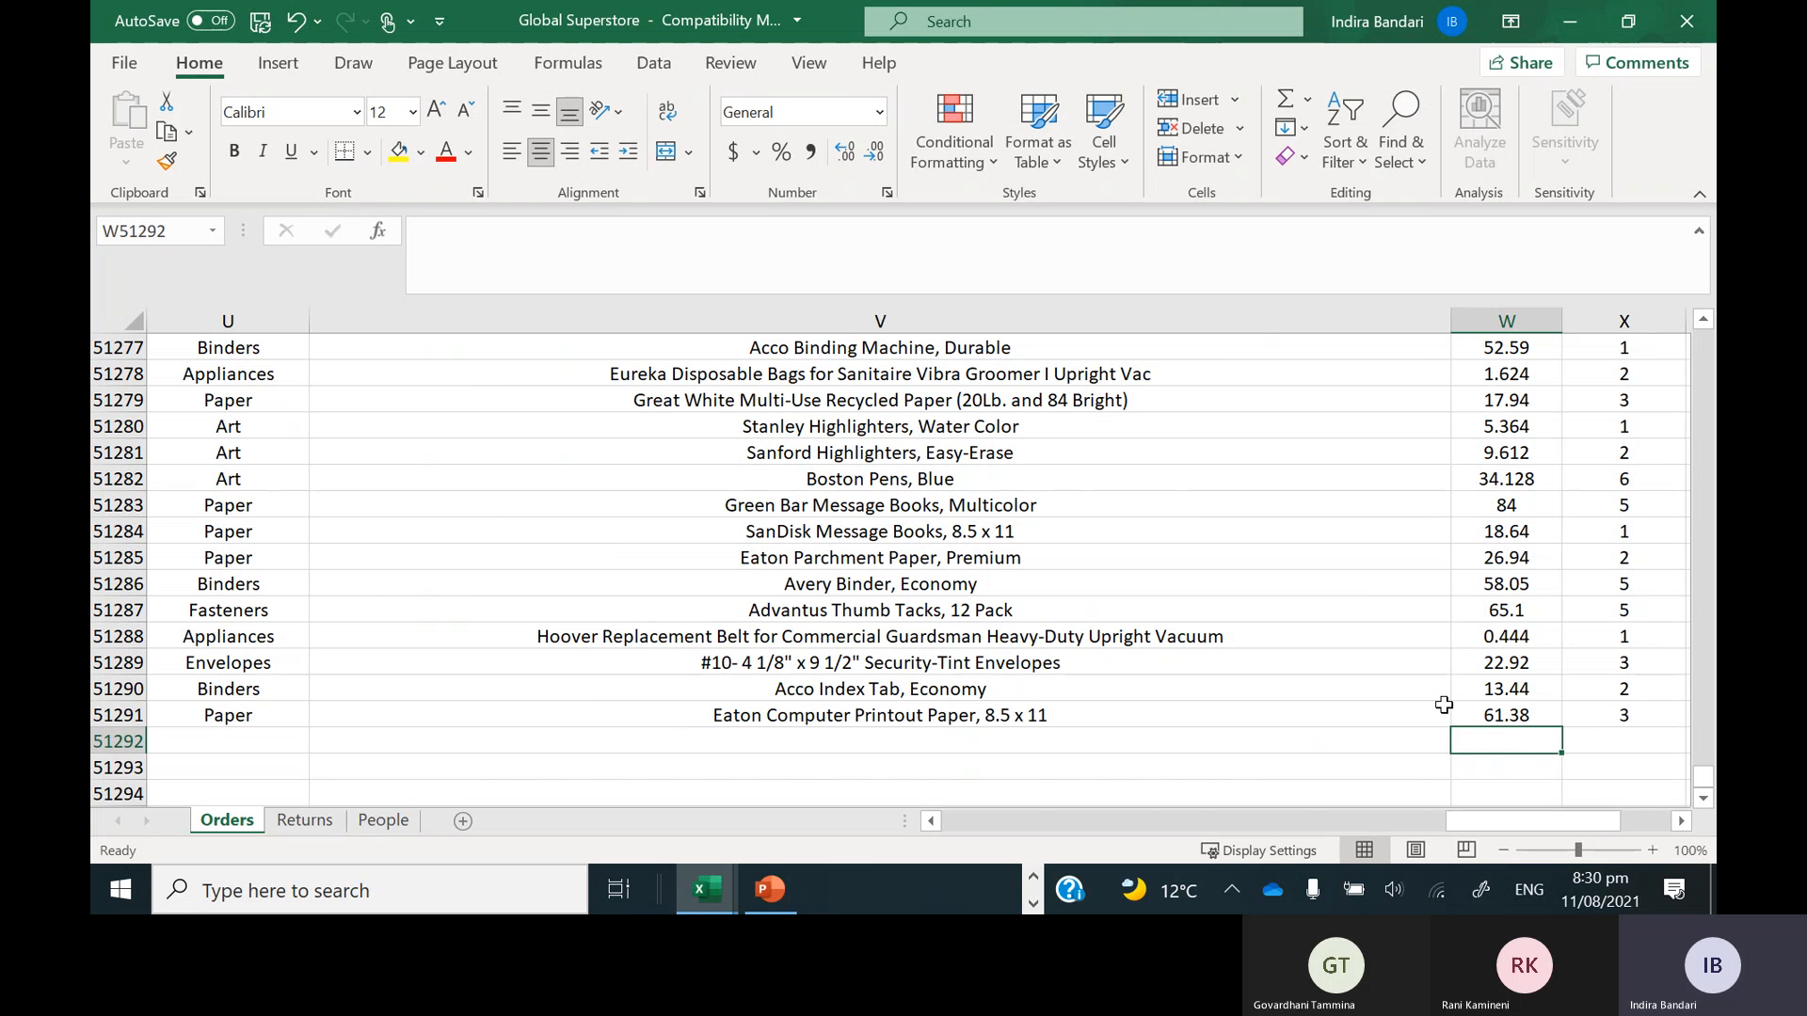
pyautogui.hotkey('alt', '=')
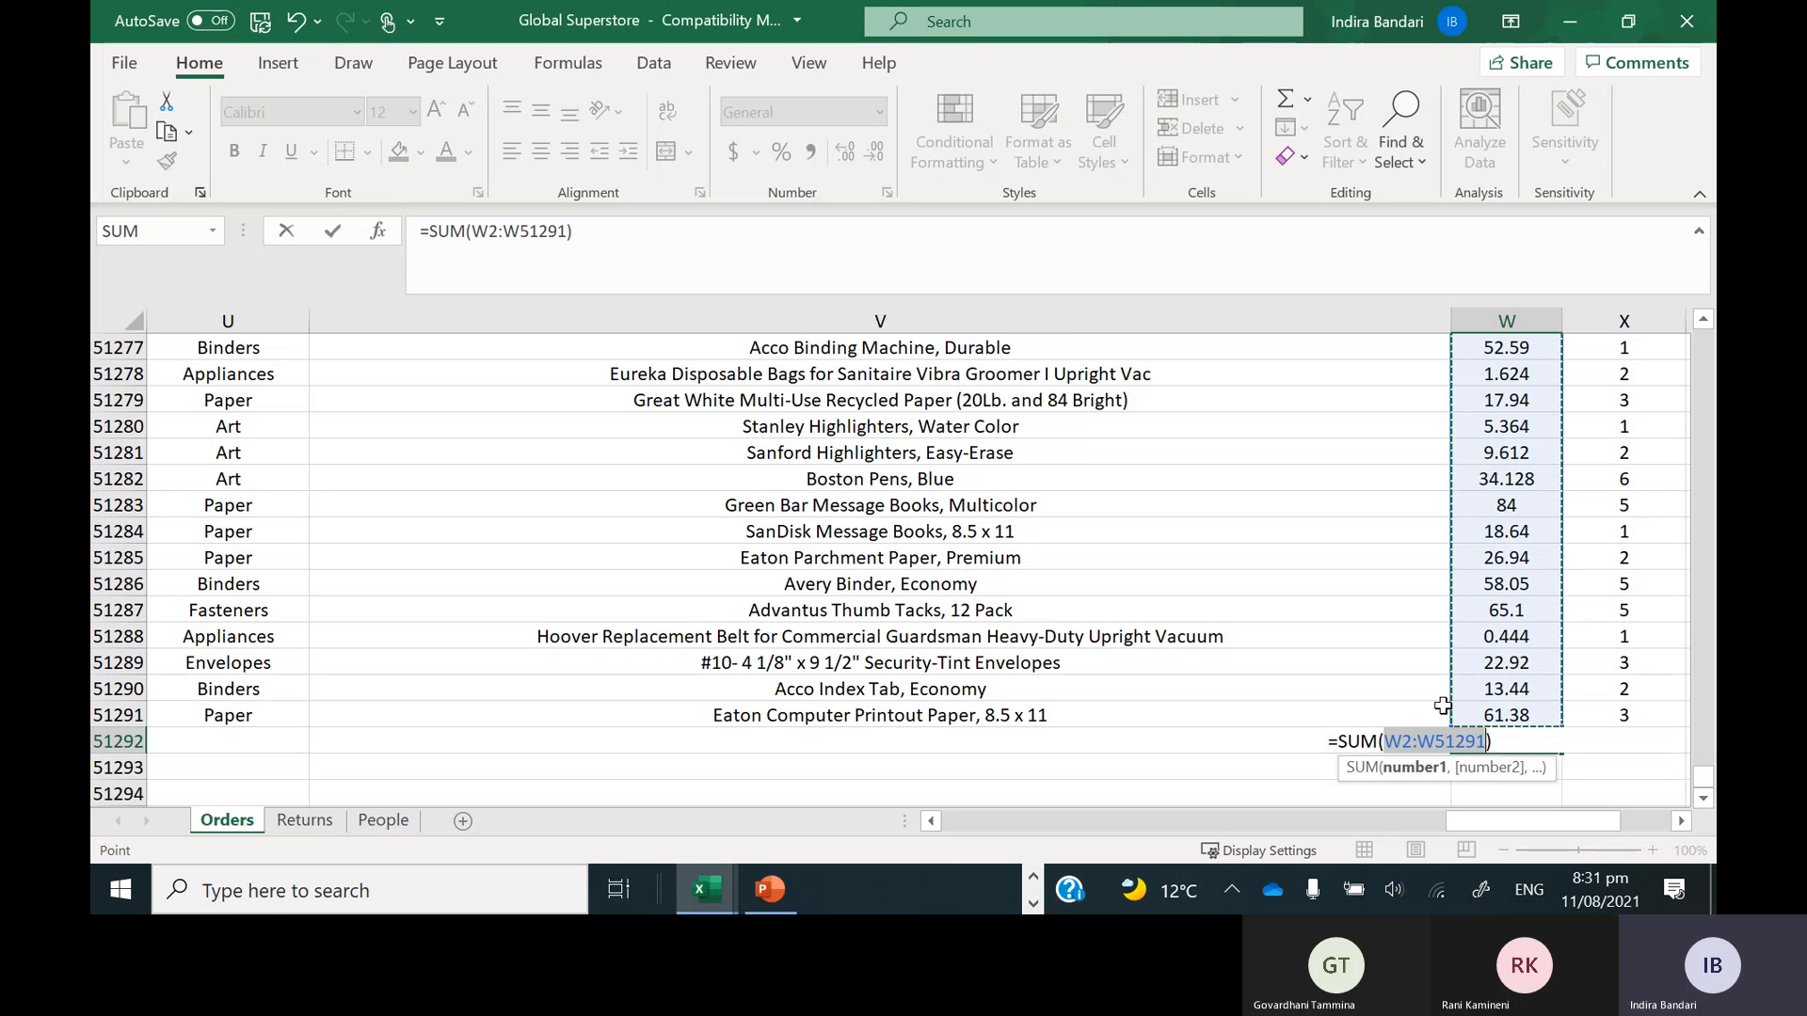
pyautogui.press('Escape')
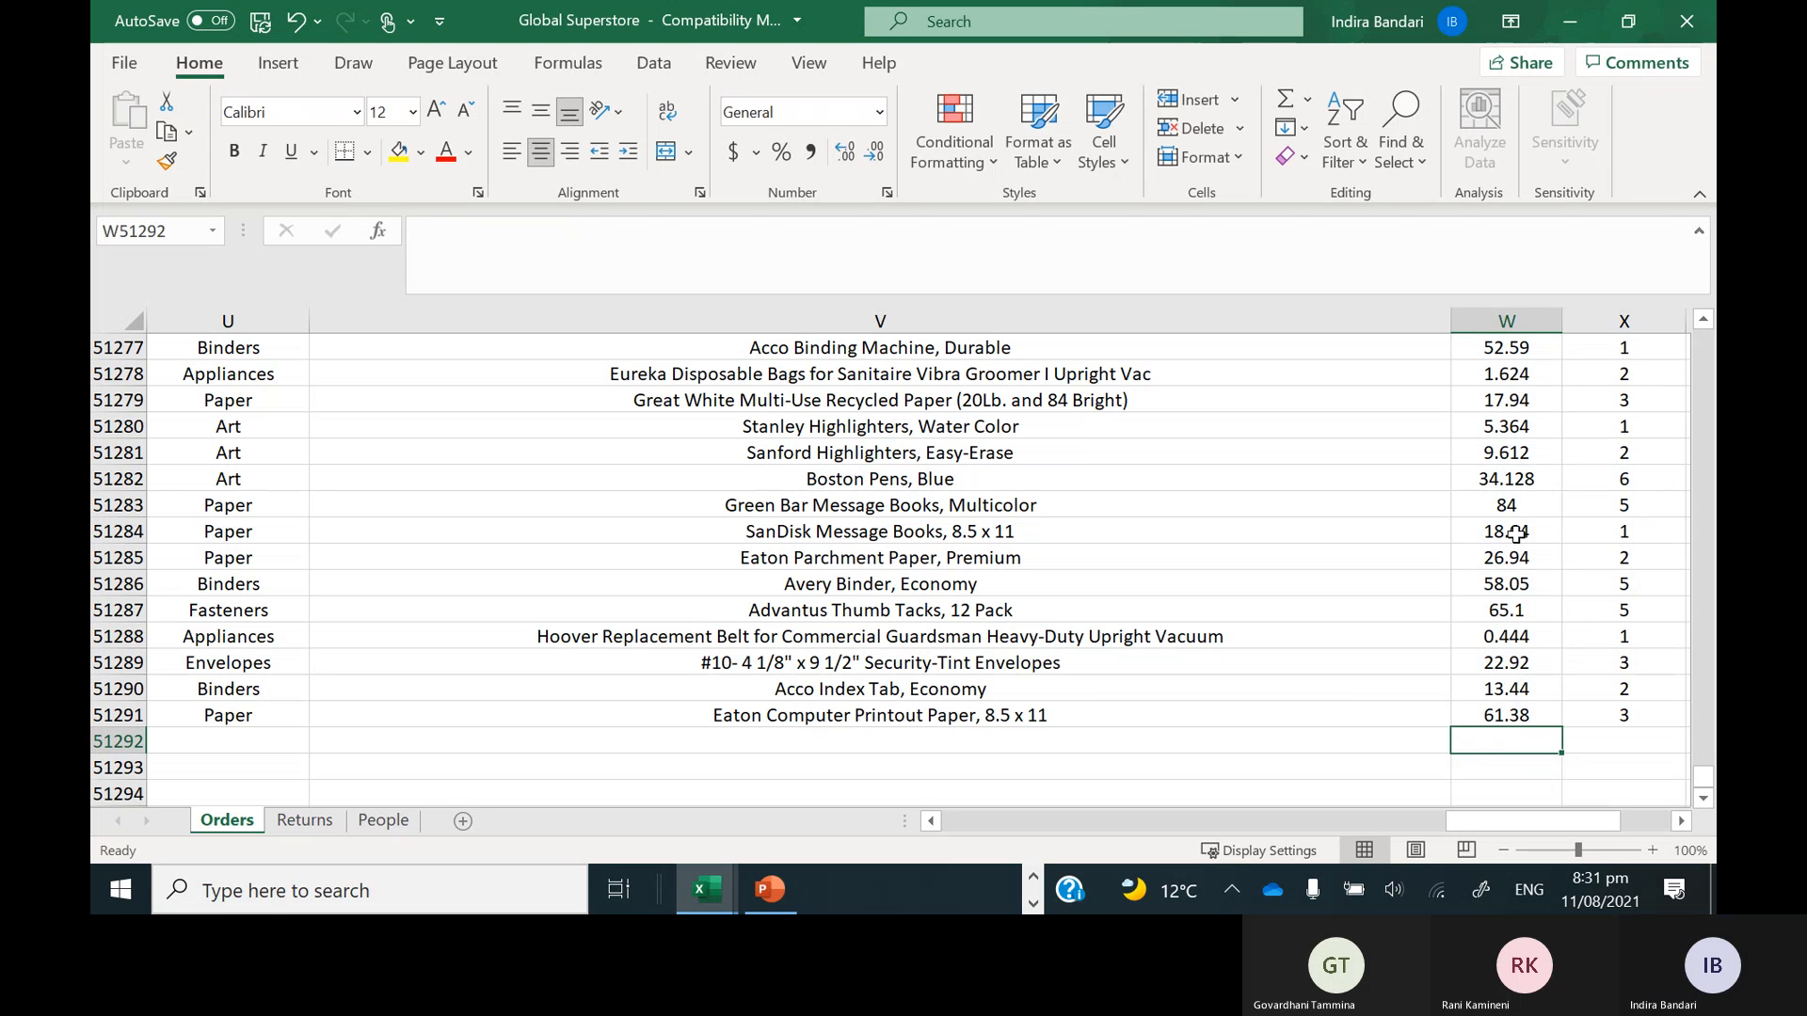
# Clear the Sales values in W51280 and W51278:W51279
pyautogui.click(1490, 417)
pyautogui.press('Delete')
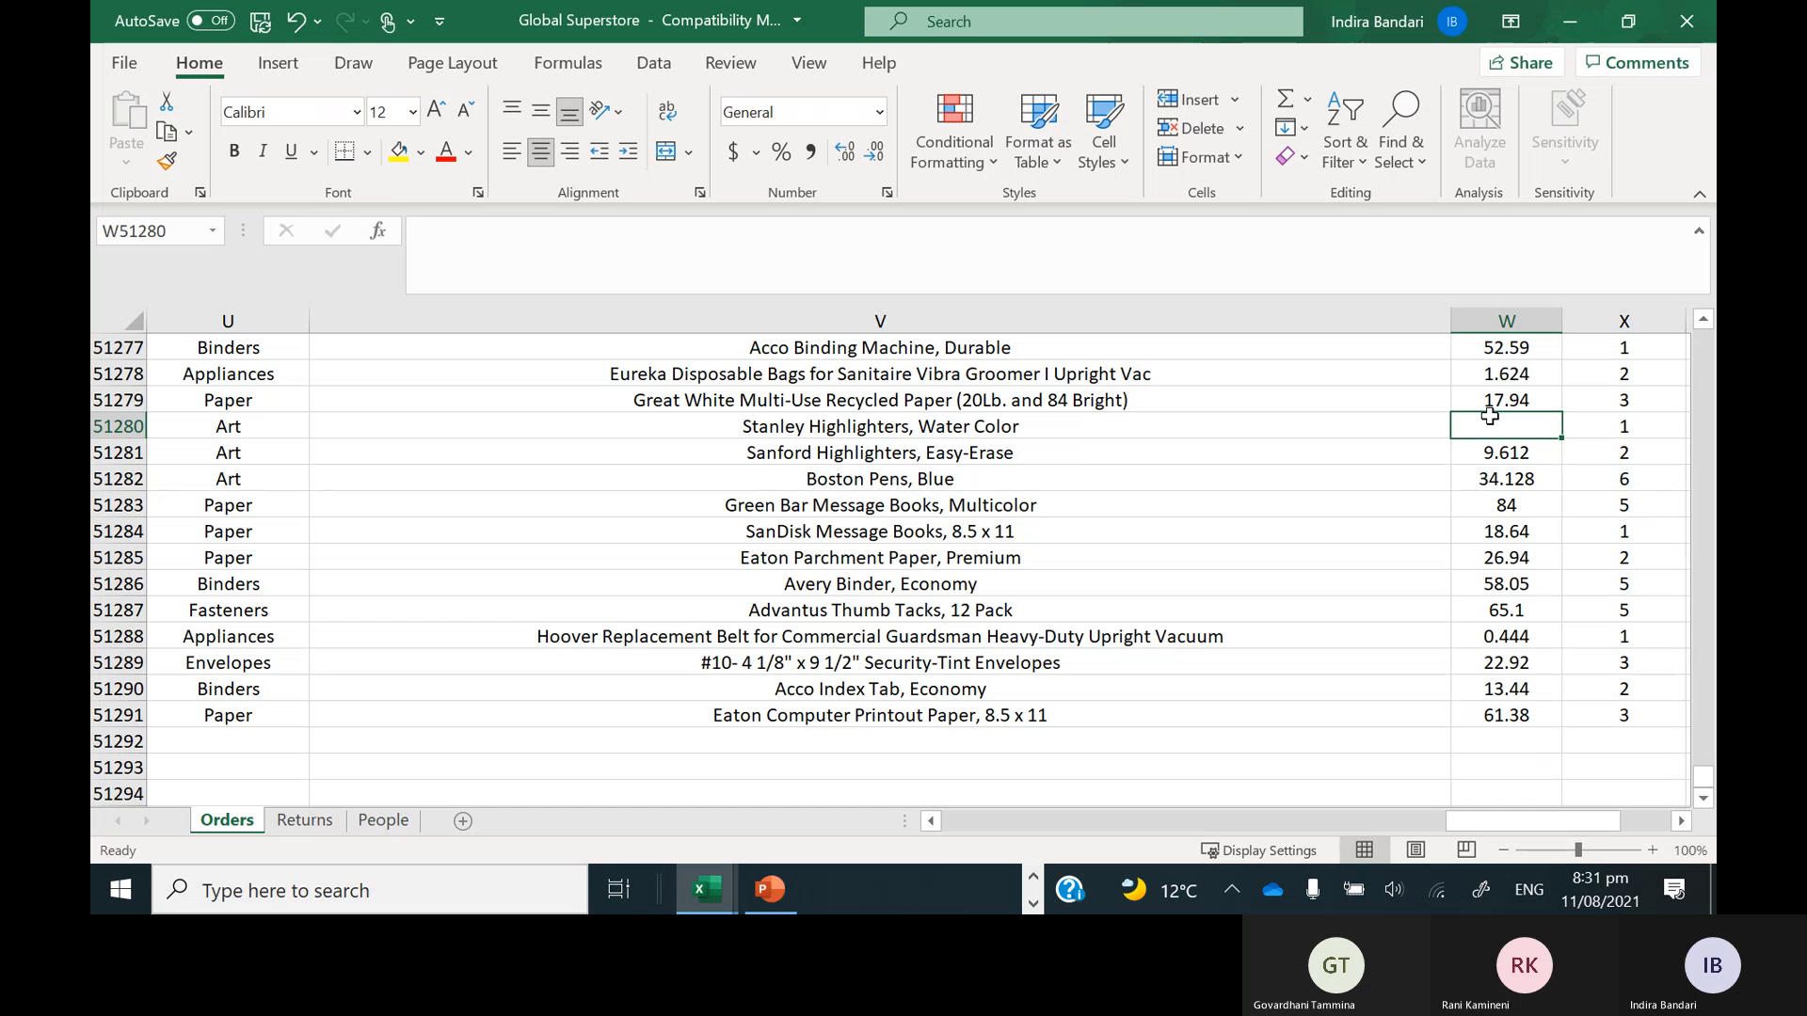
pyautogui.moveTo(1490, 400); pyautogui.dragTo(1489, 367)
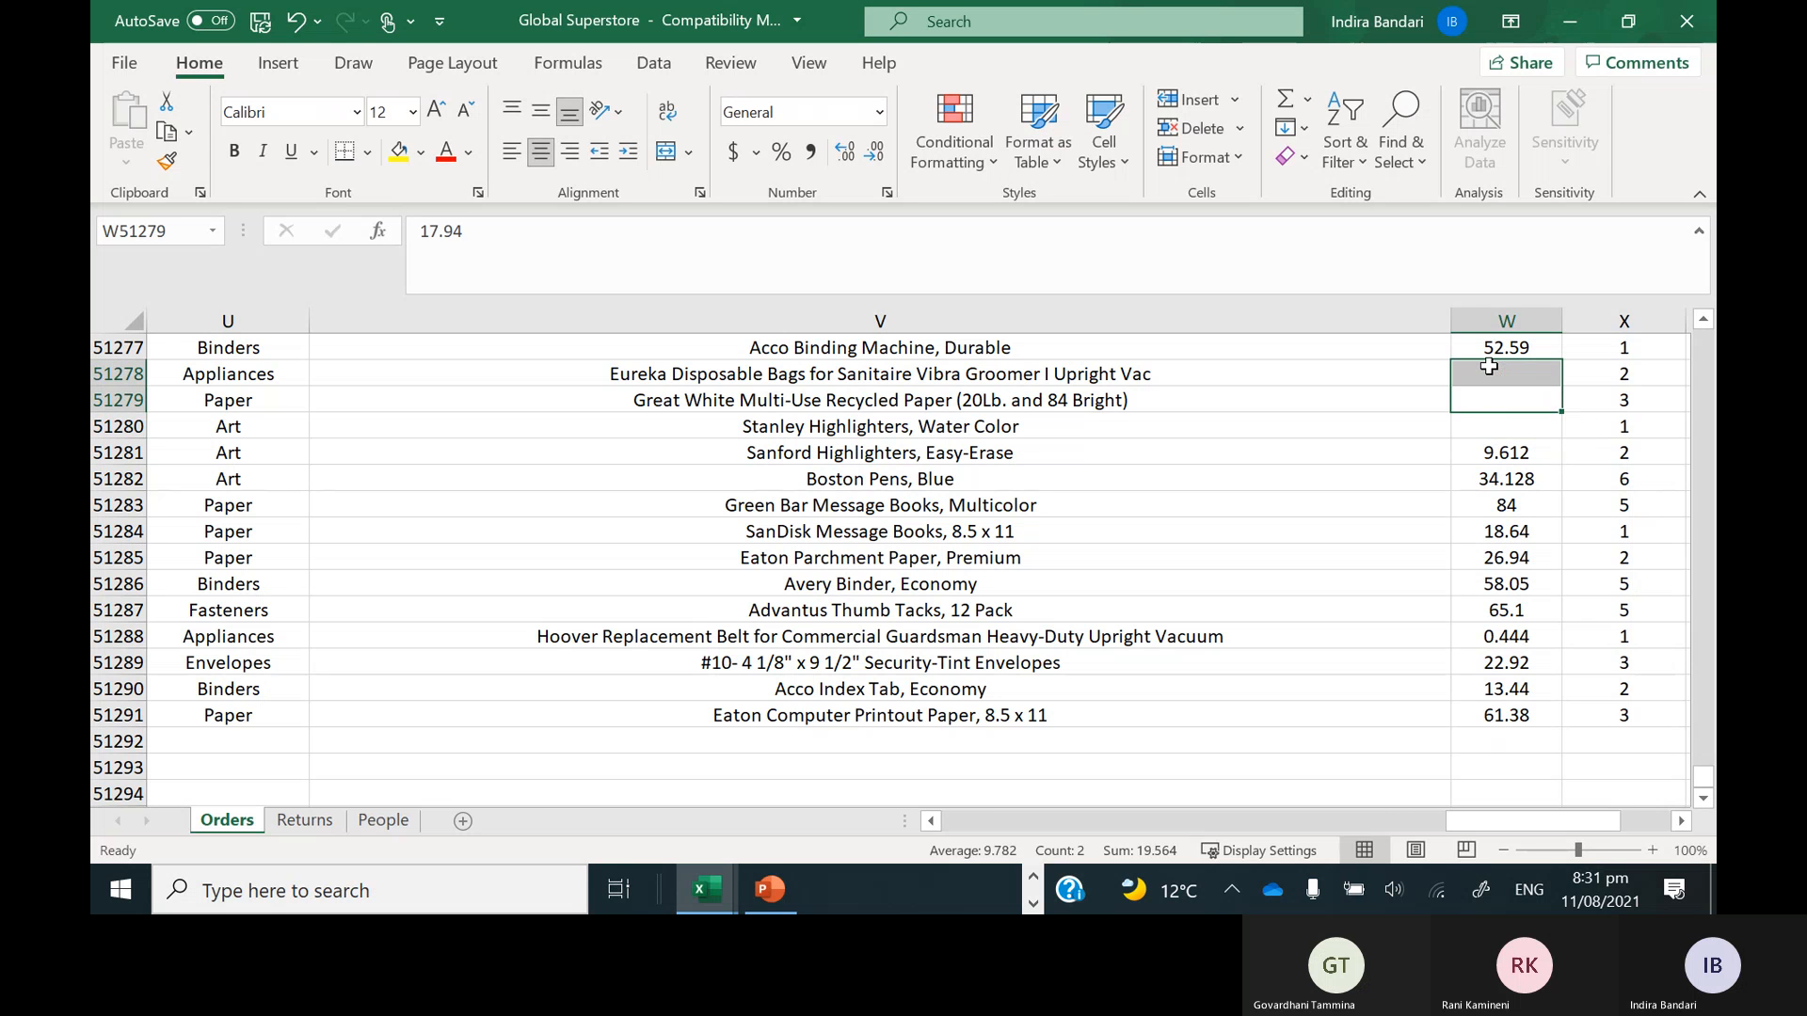
pyautogui.press('Delete')
# Insert an AutoSum in W51292 and extend its starting reference above the blank cells to cover the whole Sales column
pyautogui.click(1487, 744)
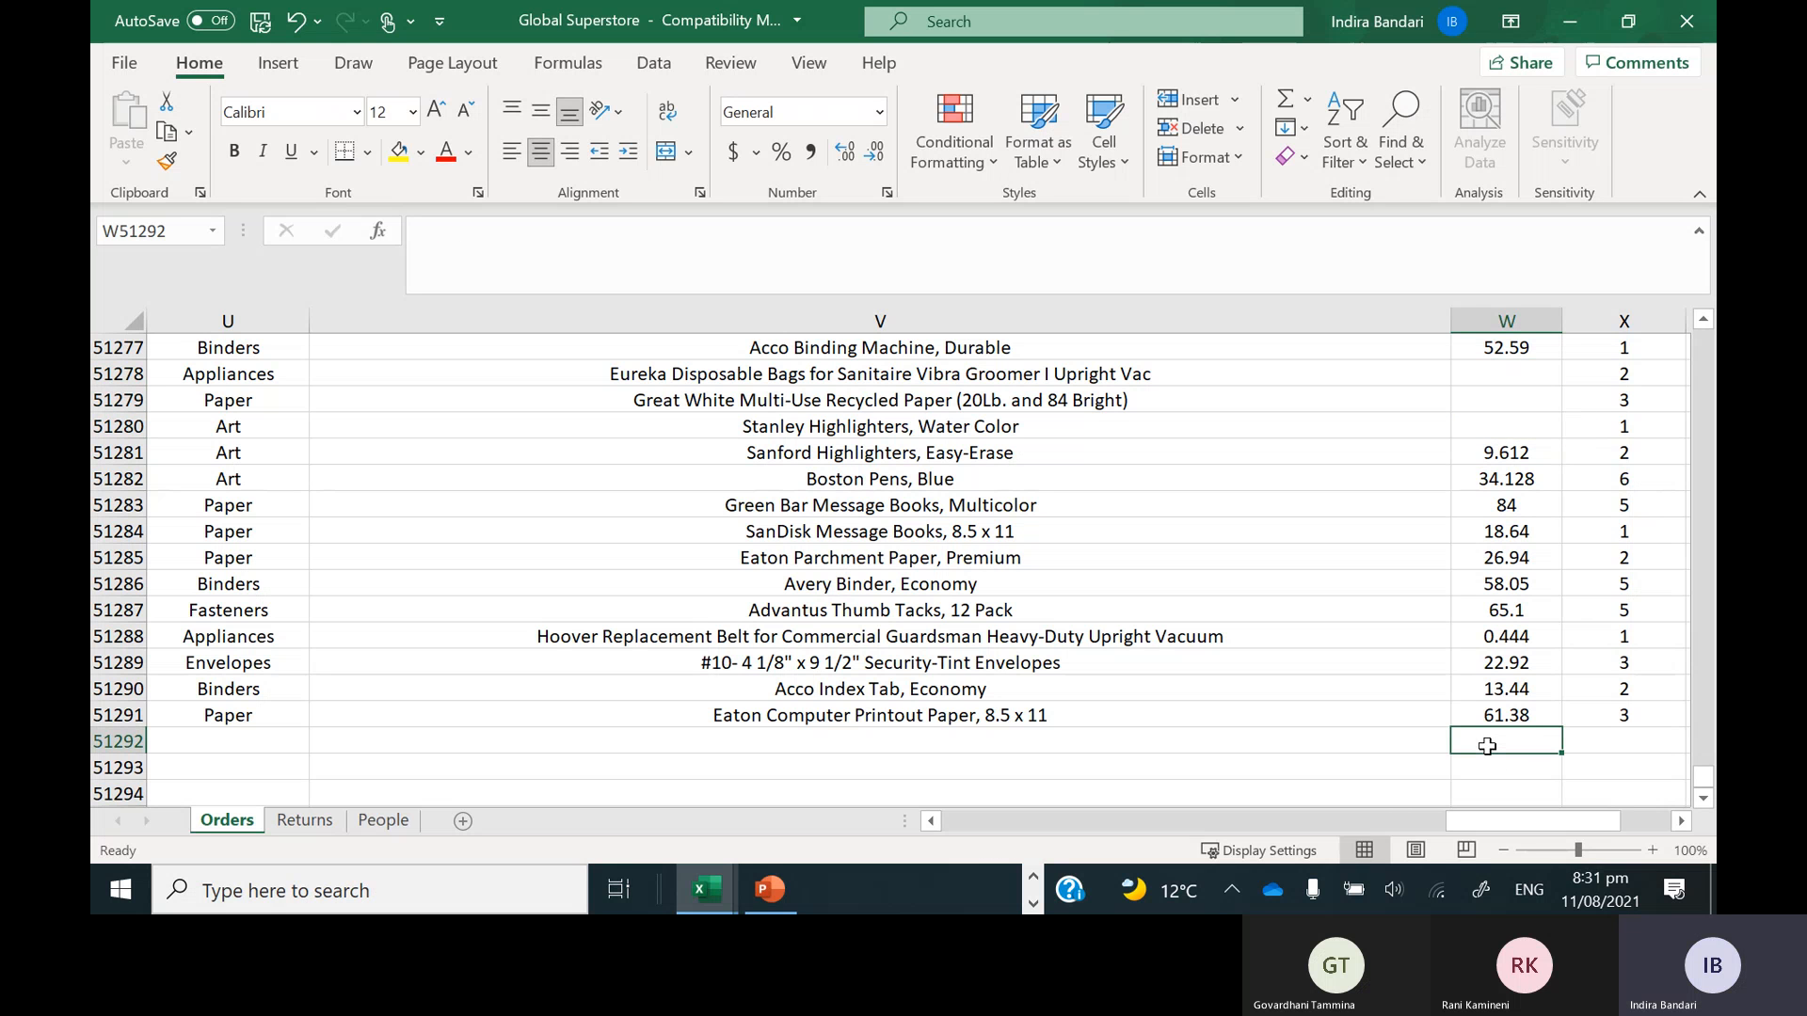
pyautogui.hotkey('alt', '=')
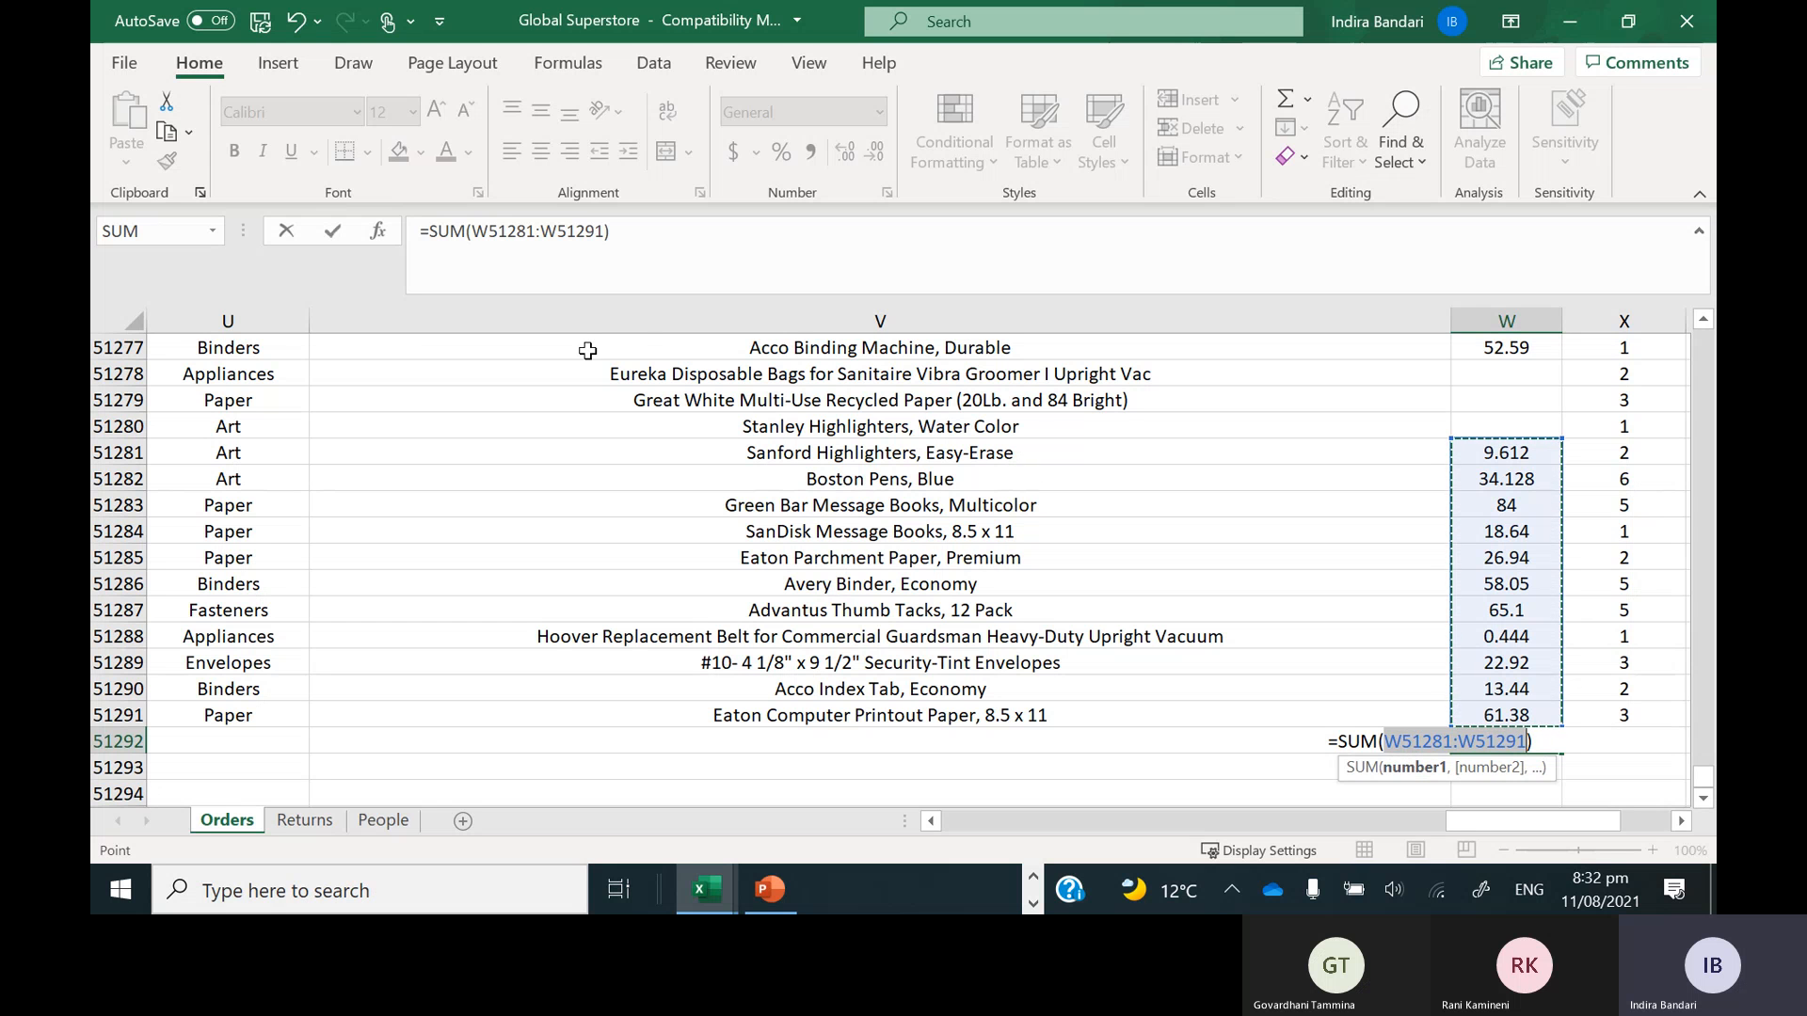
pyautogui.click(488, 231)
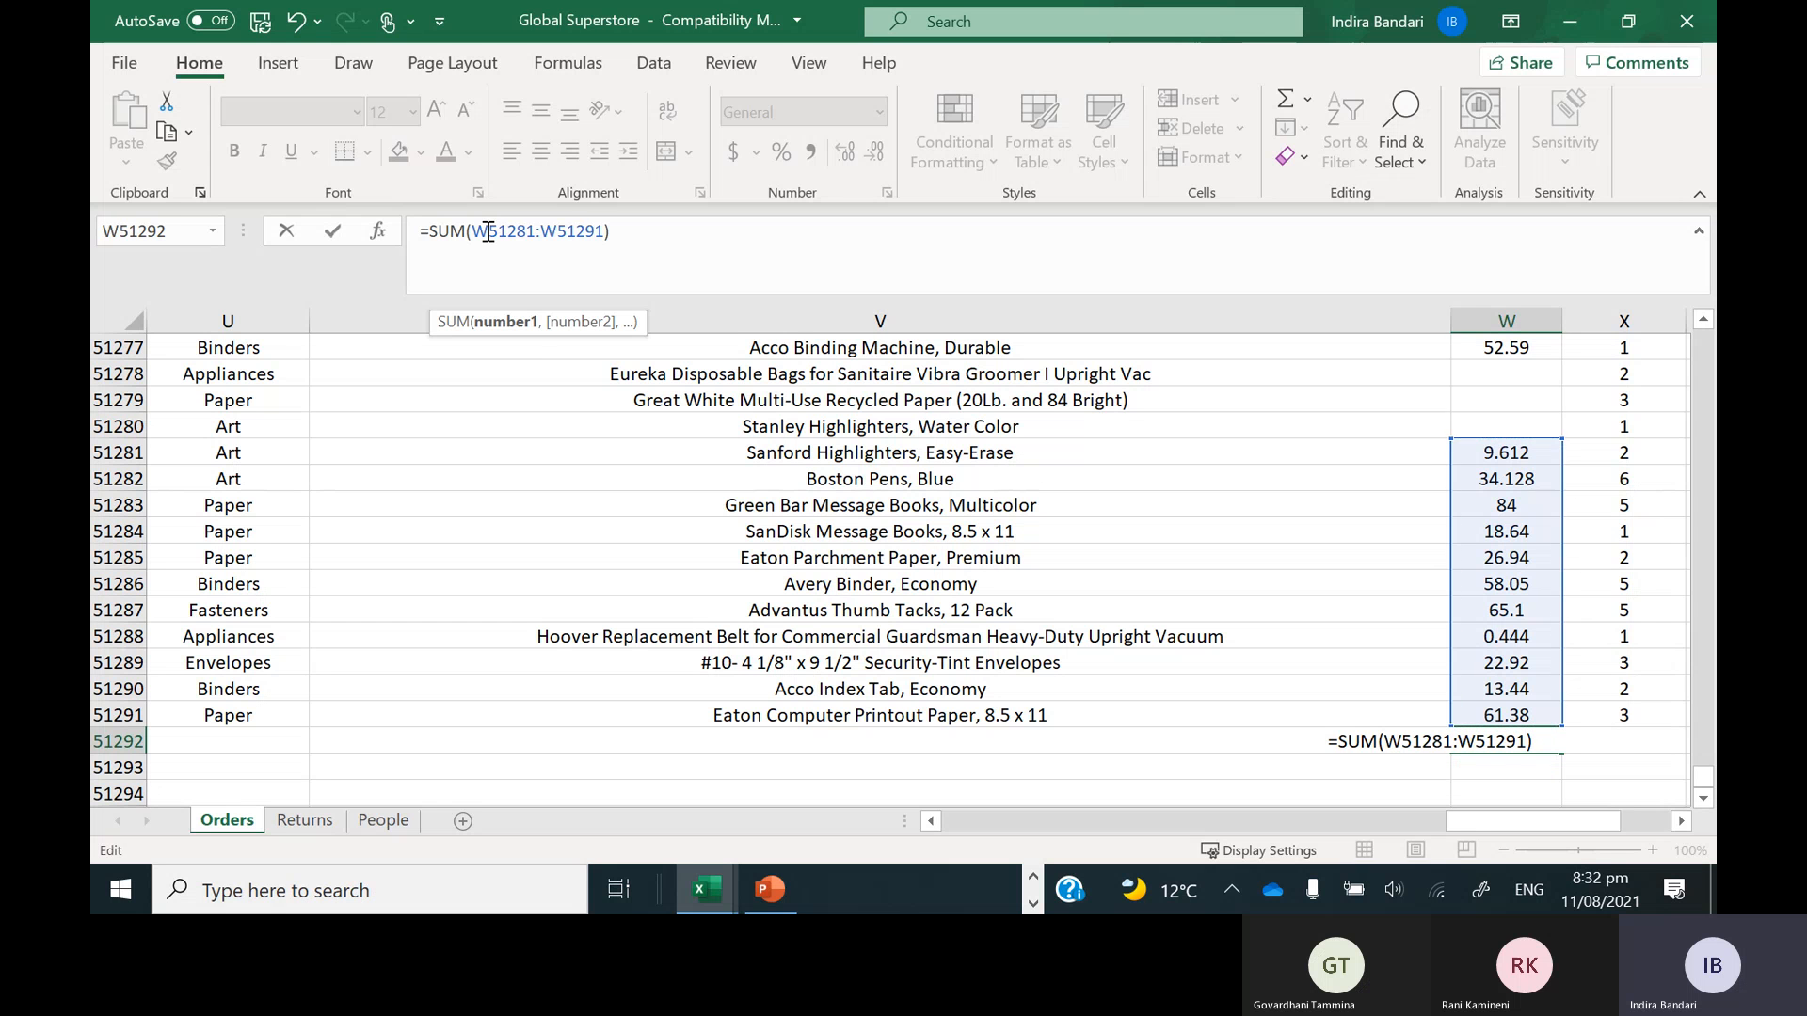
pyautogui.press('Delete')
pyautogui.press('Delete')
pyautogui.press('Delete')
pyautogui.press('Delete')
pyautogui.press('Delete')
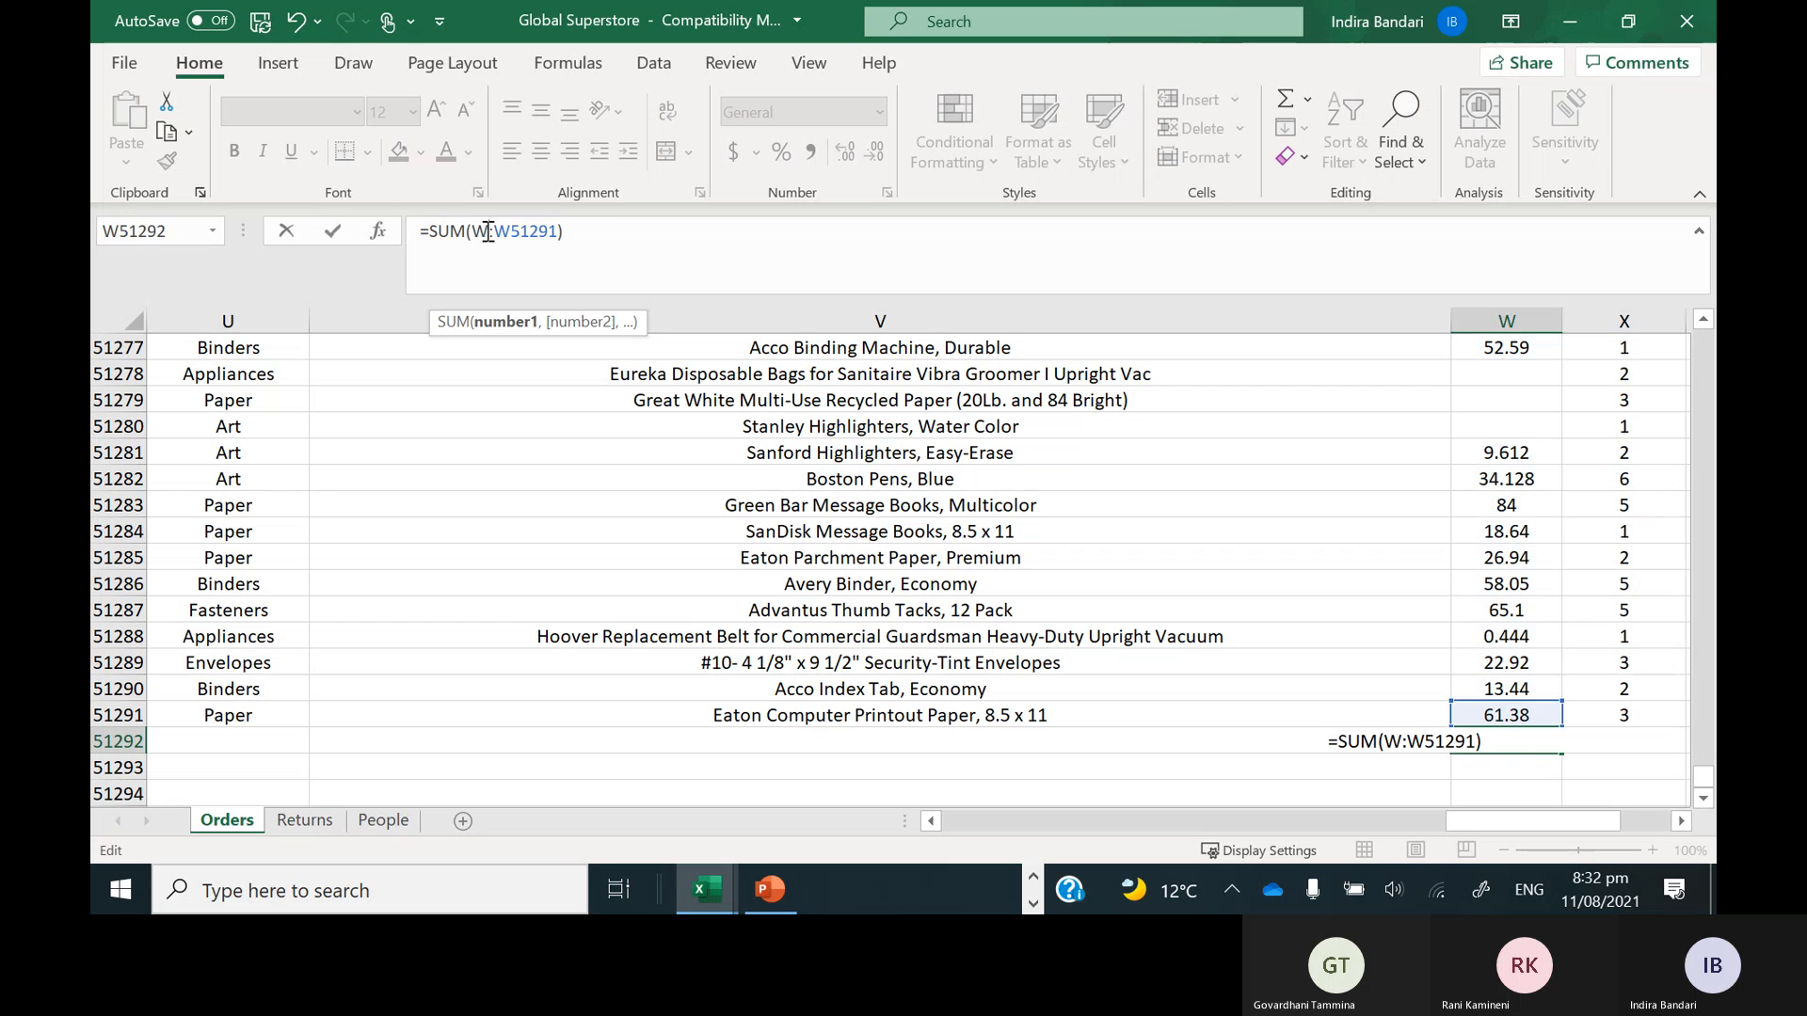
pyautogui.press('Return')
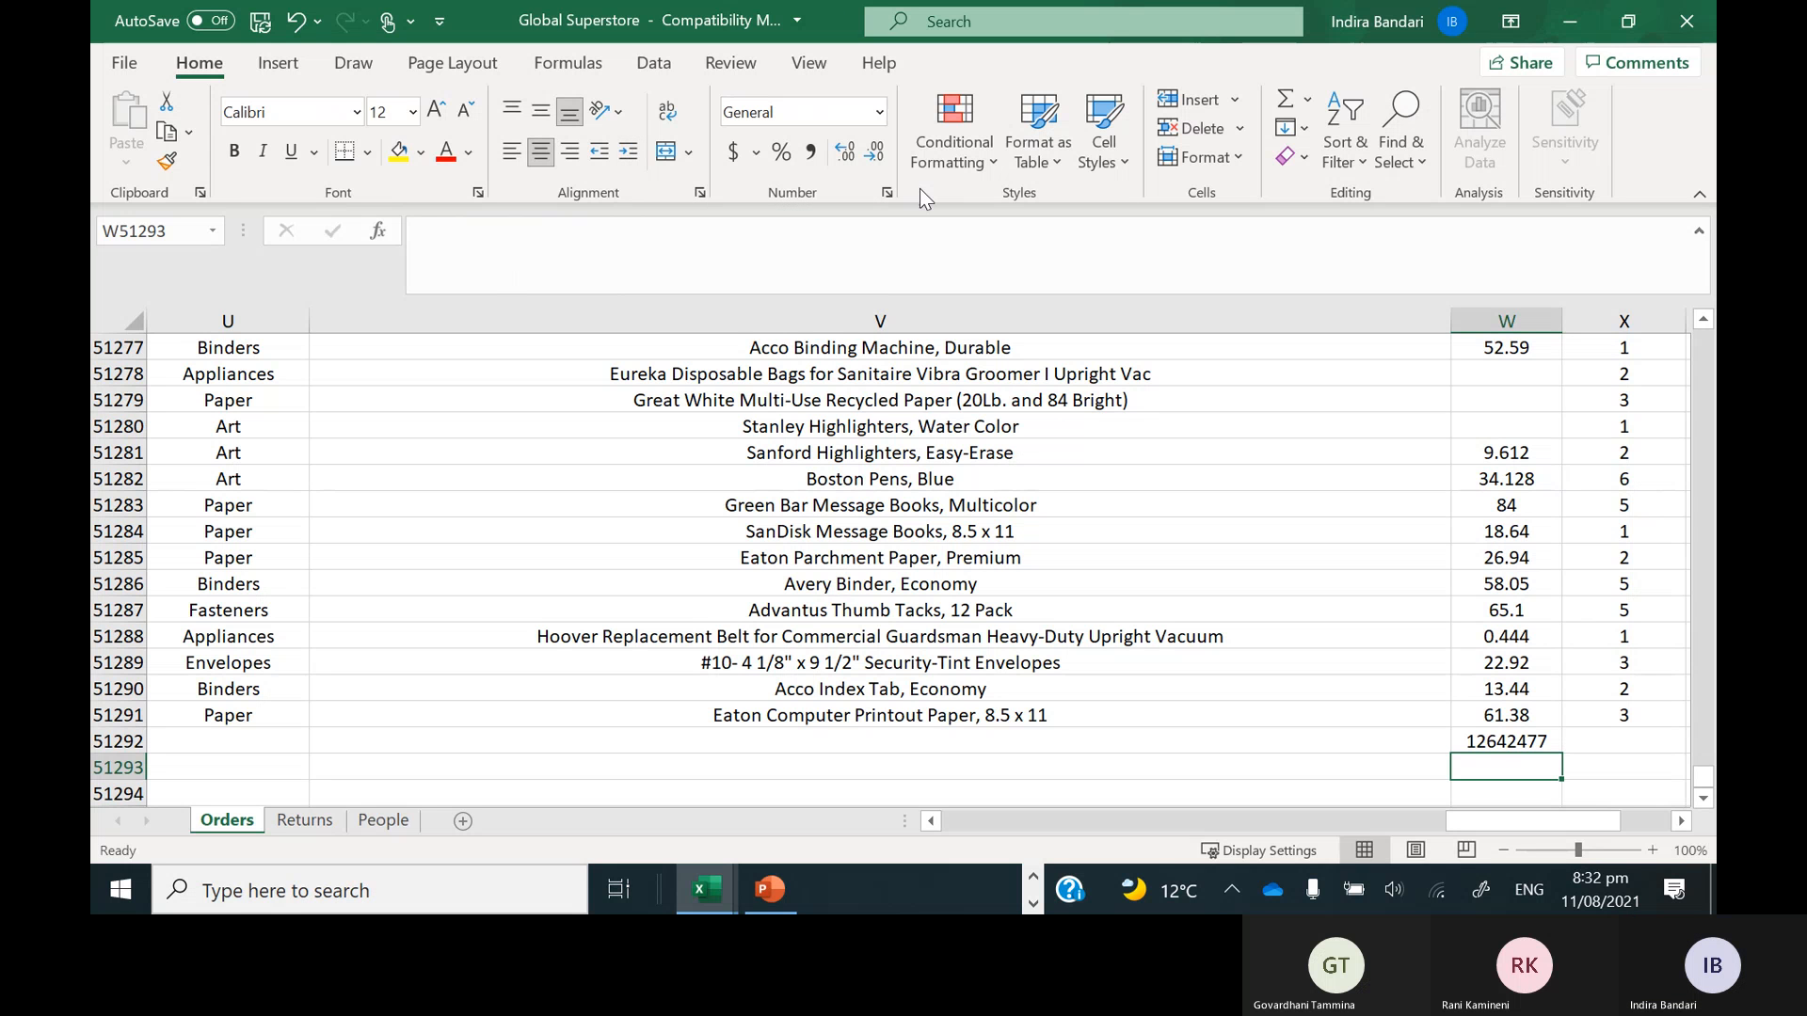
# Undo the new Sales total and restore the cleared values in W51278:W51280
pyautogui.hotkey('ctrl', 'z')
pyautogui.hotkey('ctrl', 'z')
pyautogui.hotkey('ctrl', 'z')
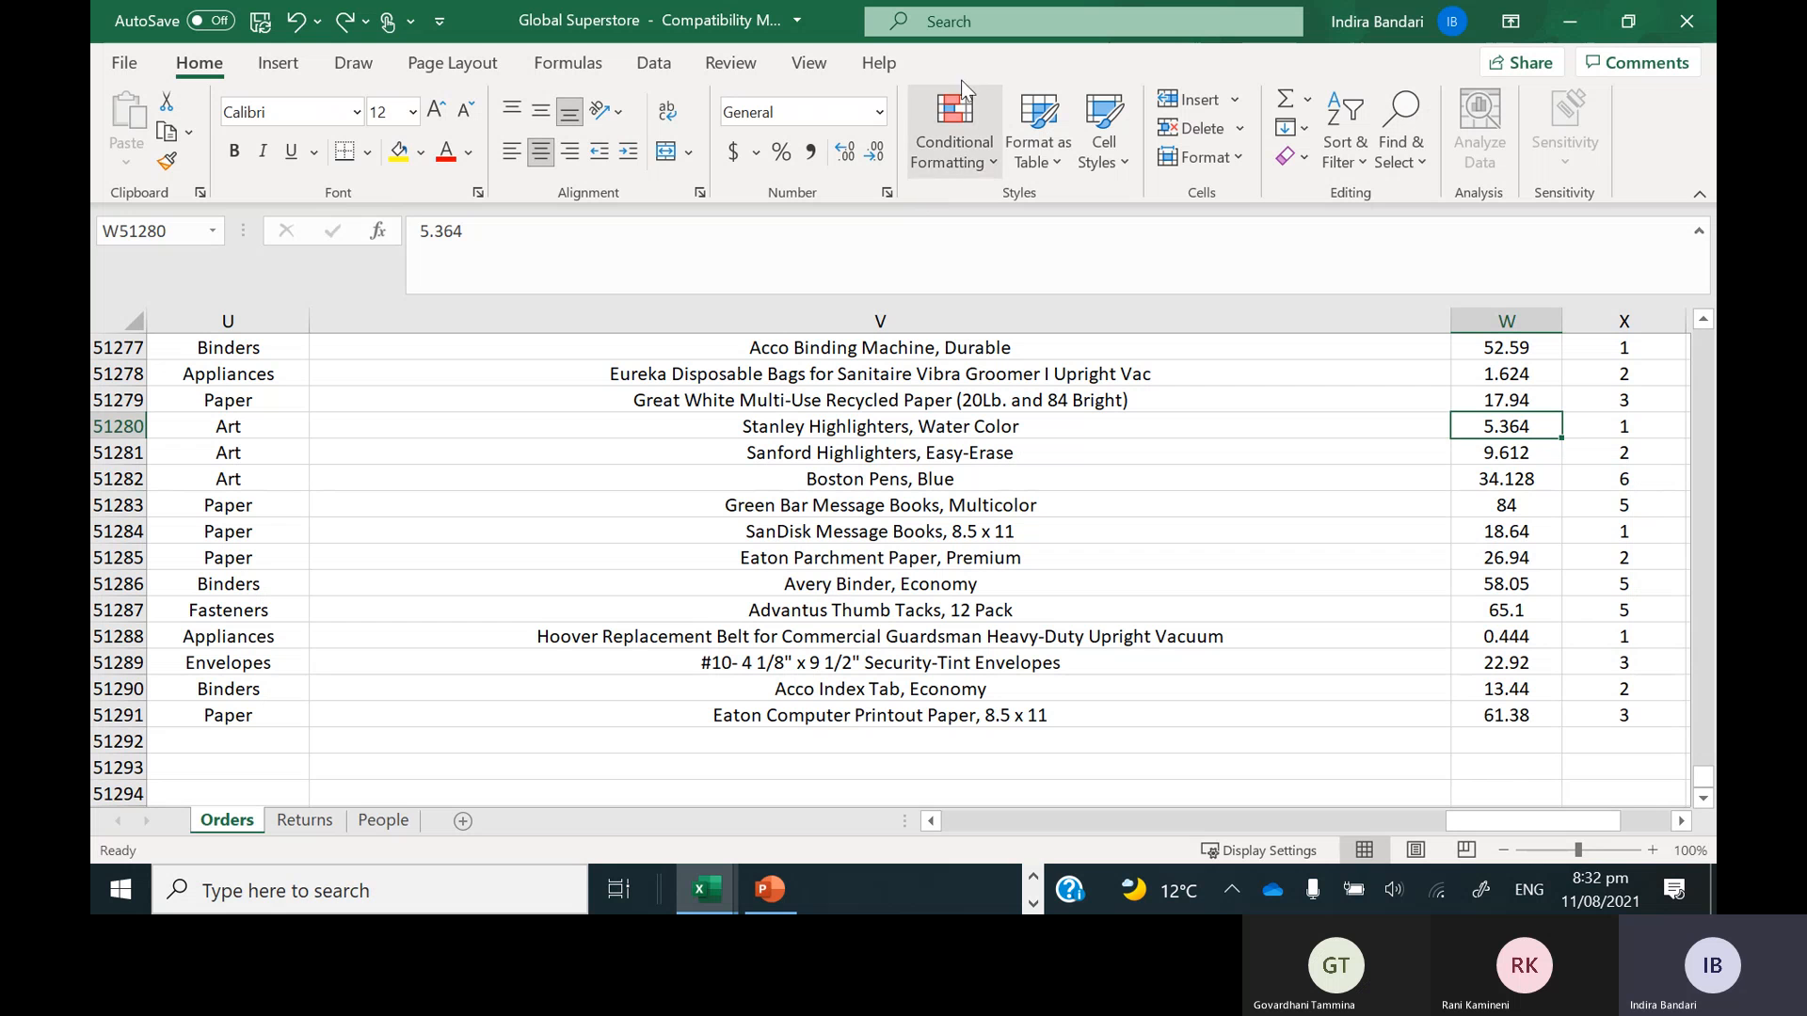
# Average the Sales column in W51292 with =AVERAGE(W2:W51291)
pyautogui.click(1524, 312)
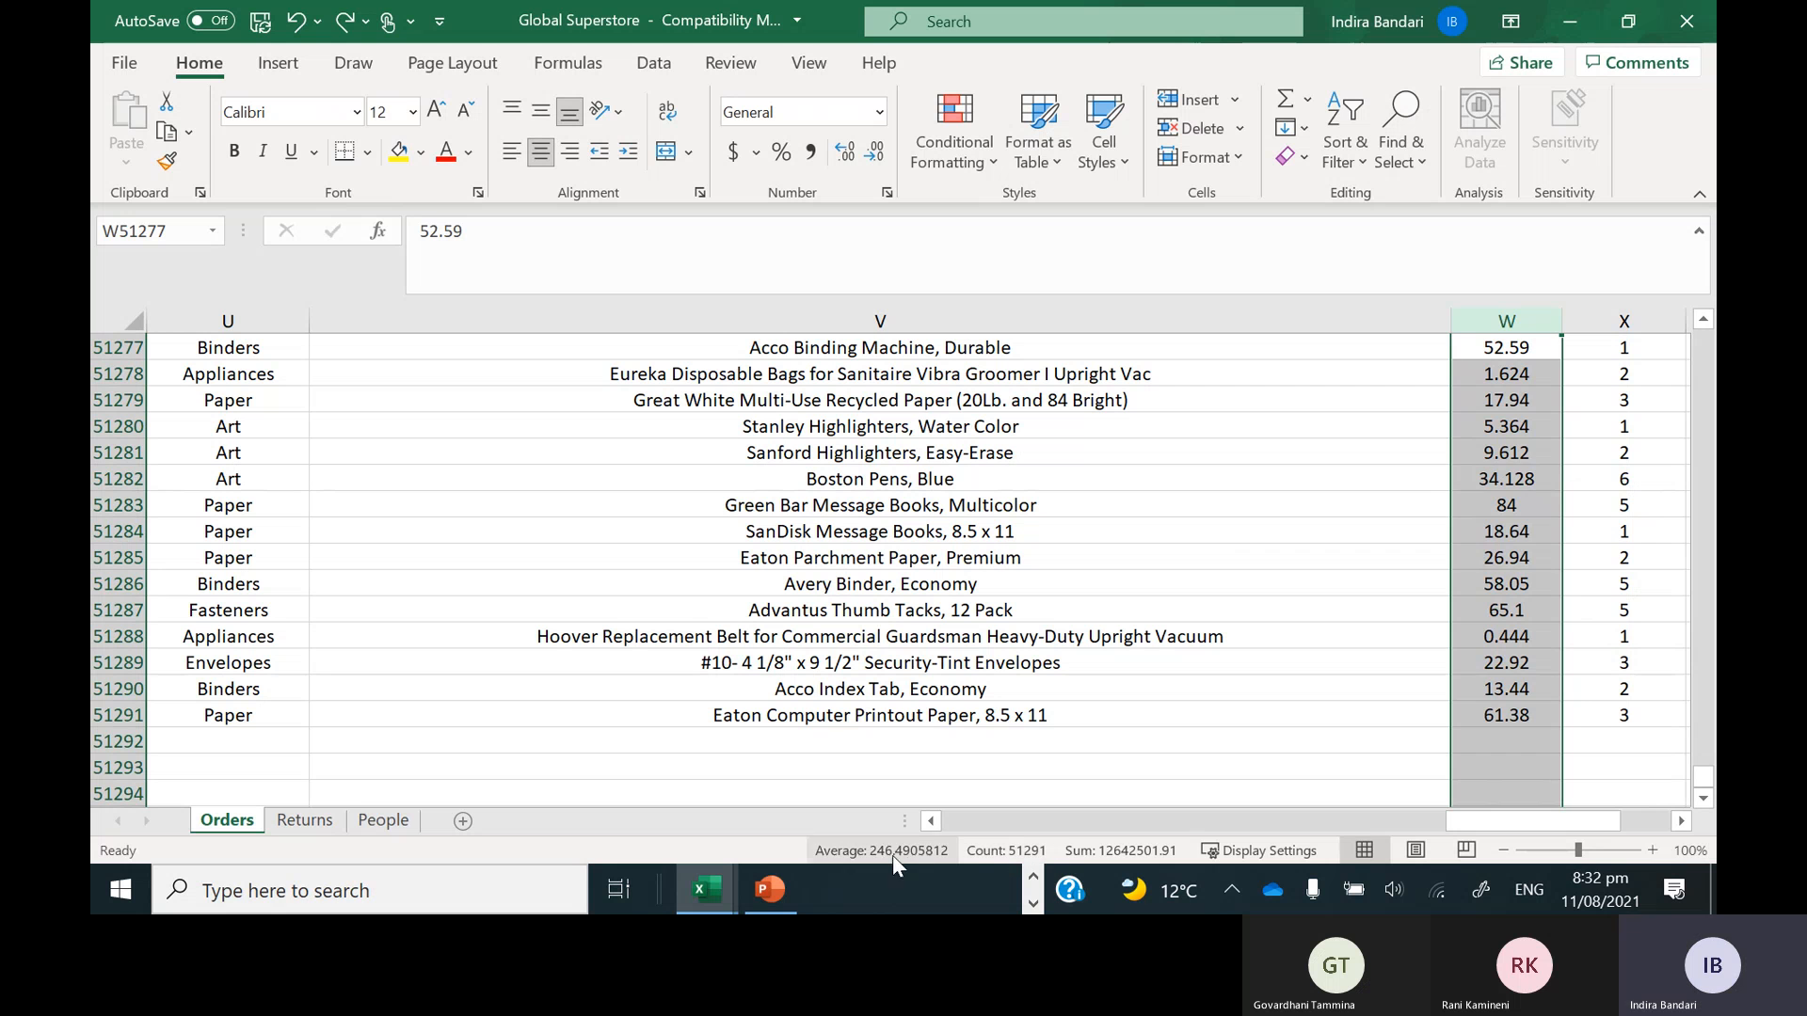
pyautogui.click(1506, 744)
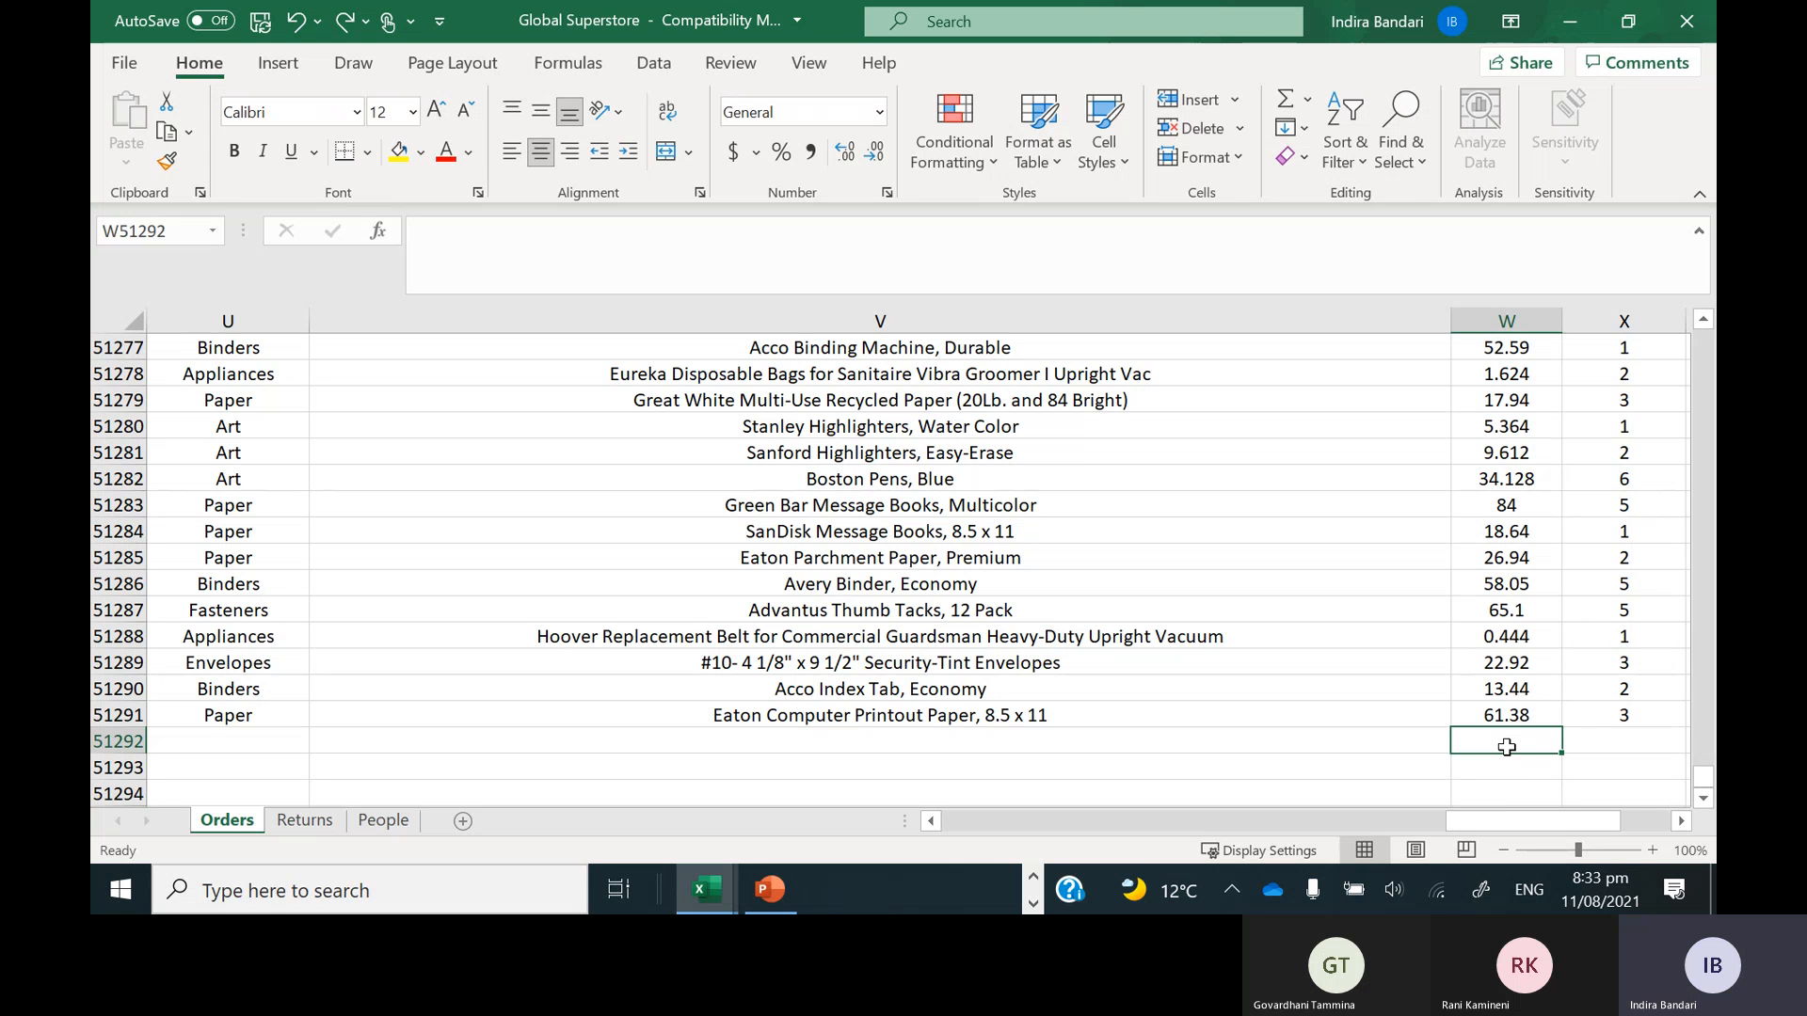
pyautogui.write('=a')
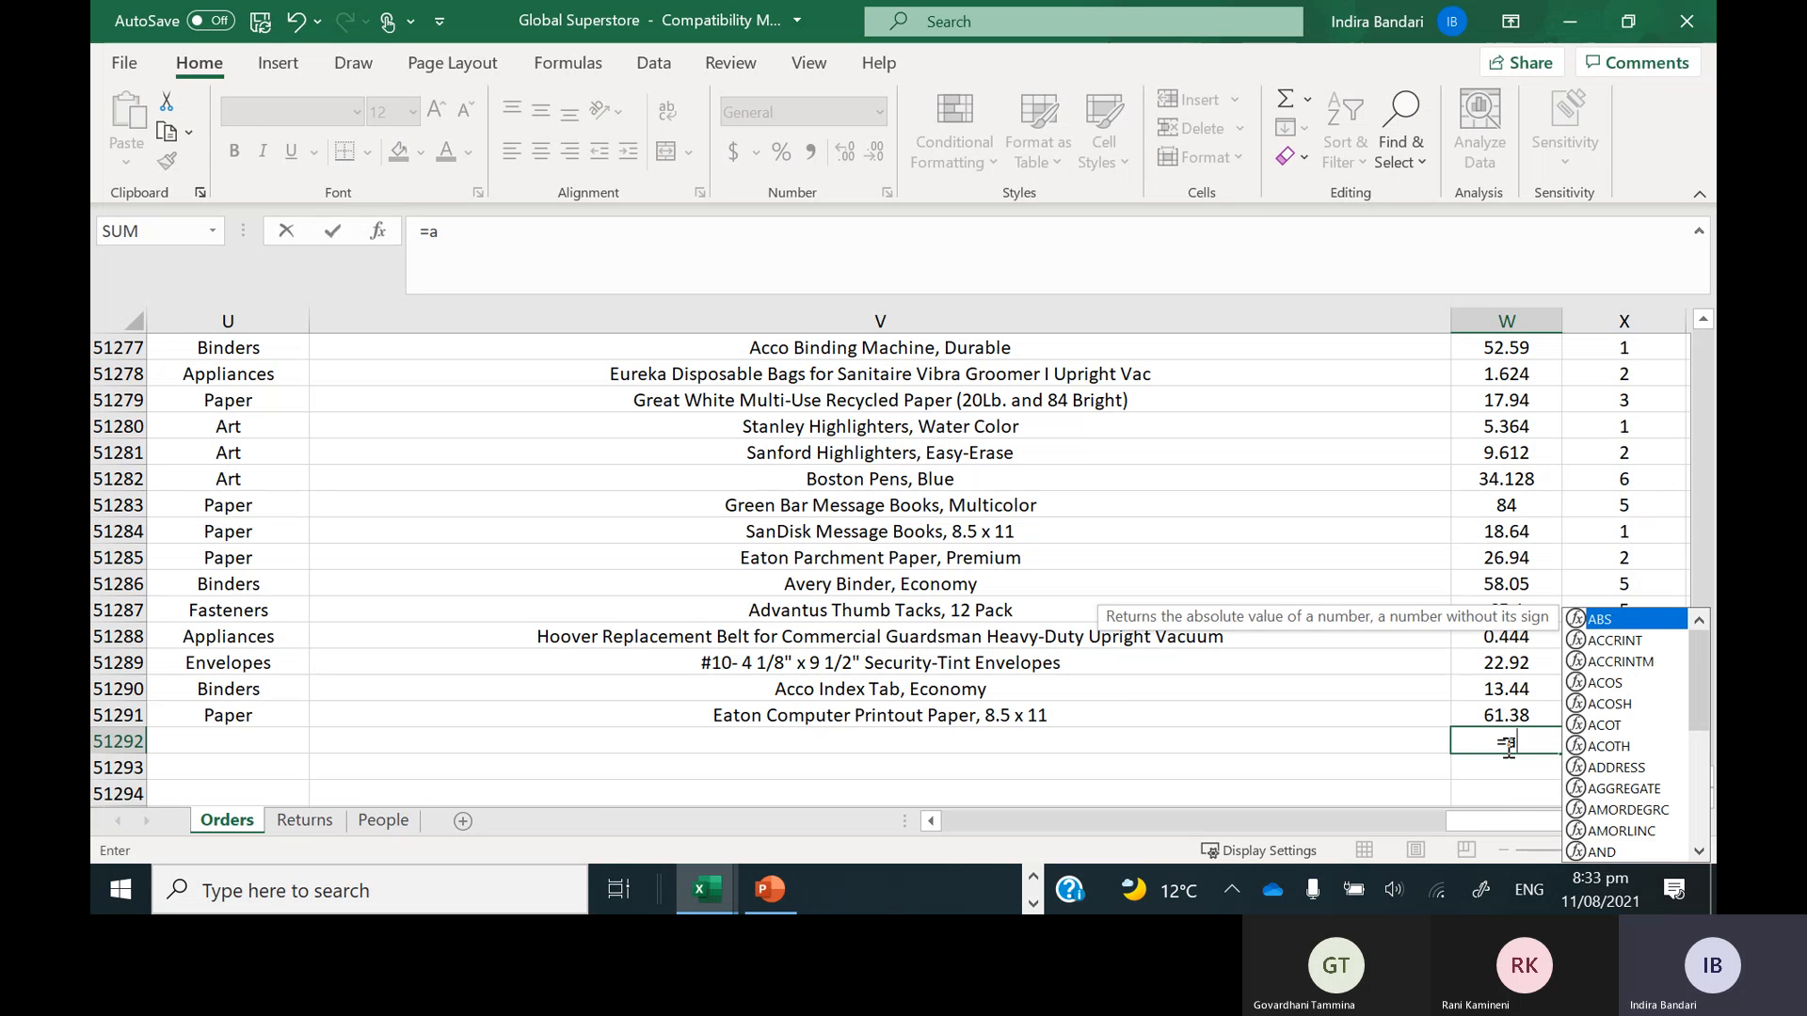
pyautogui.write('v')
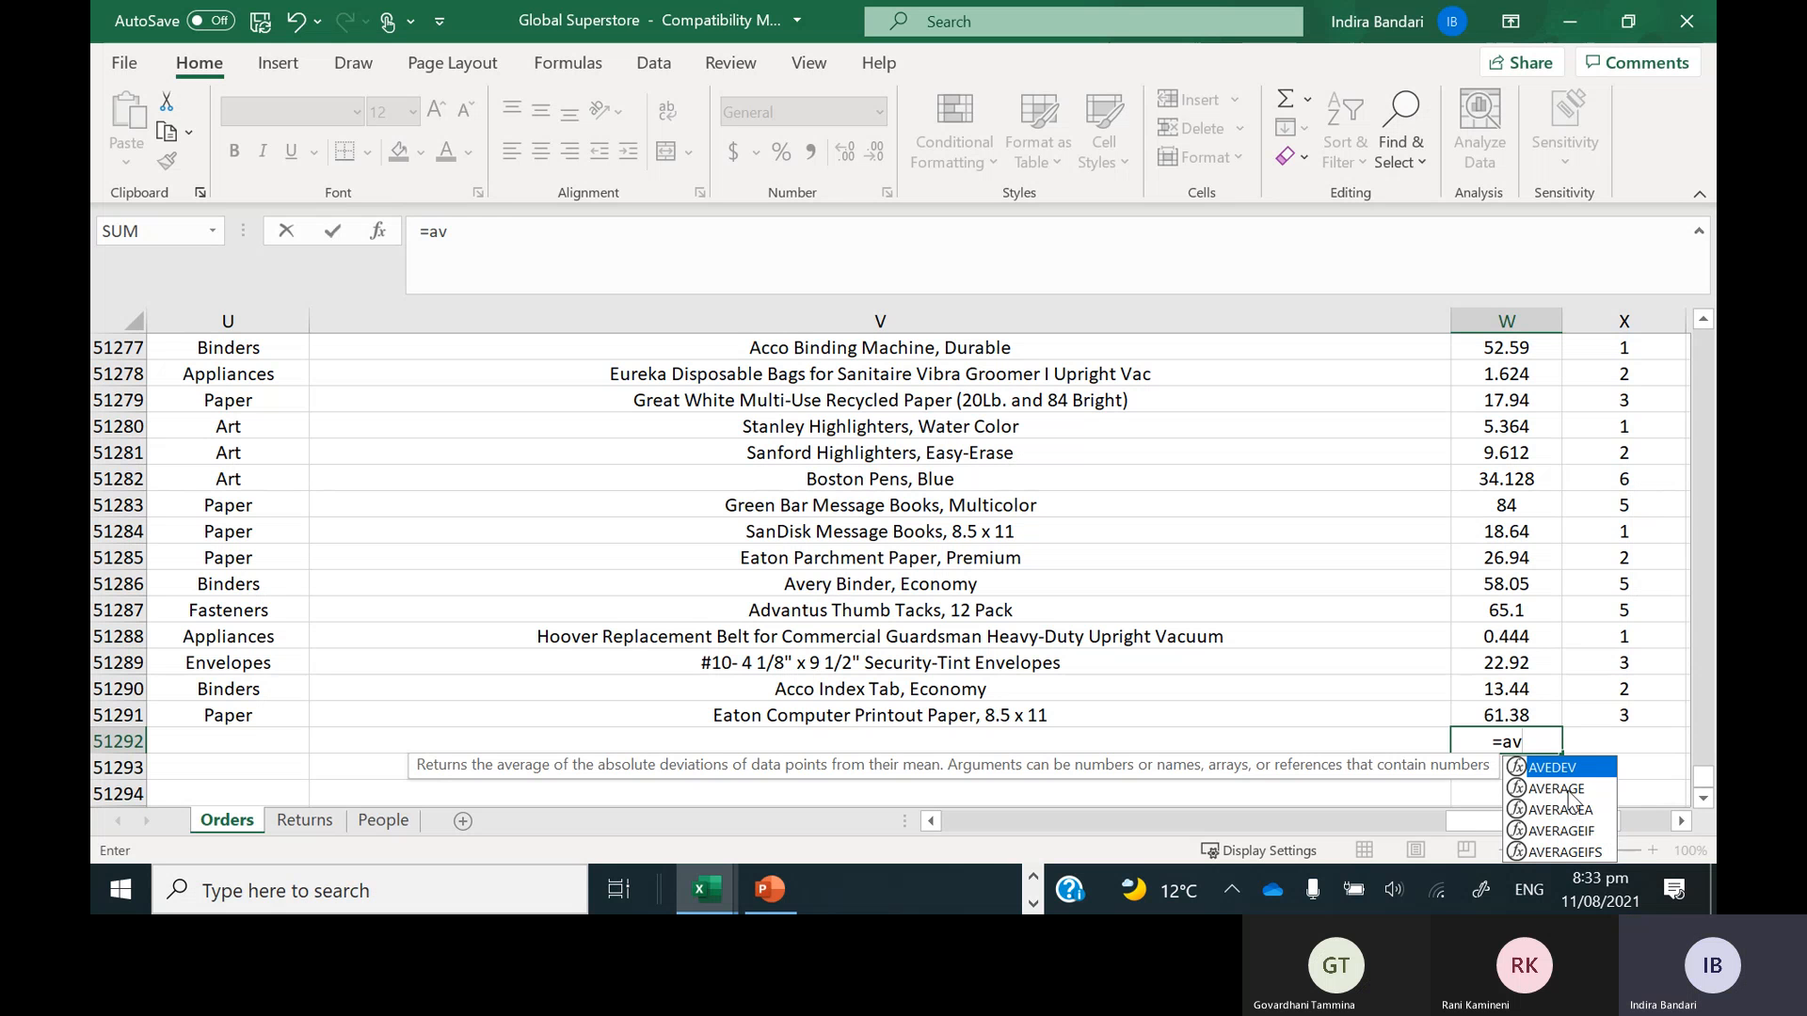
pyautogui.doubleClick(1568, 793)
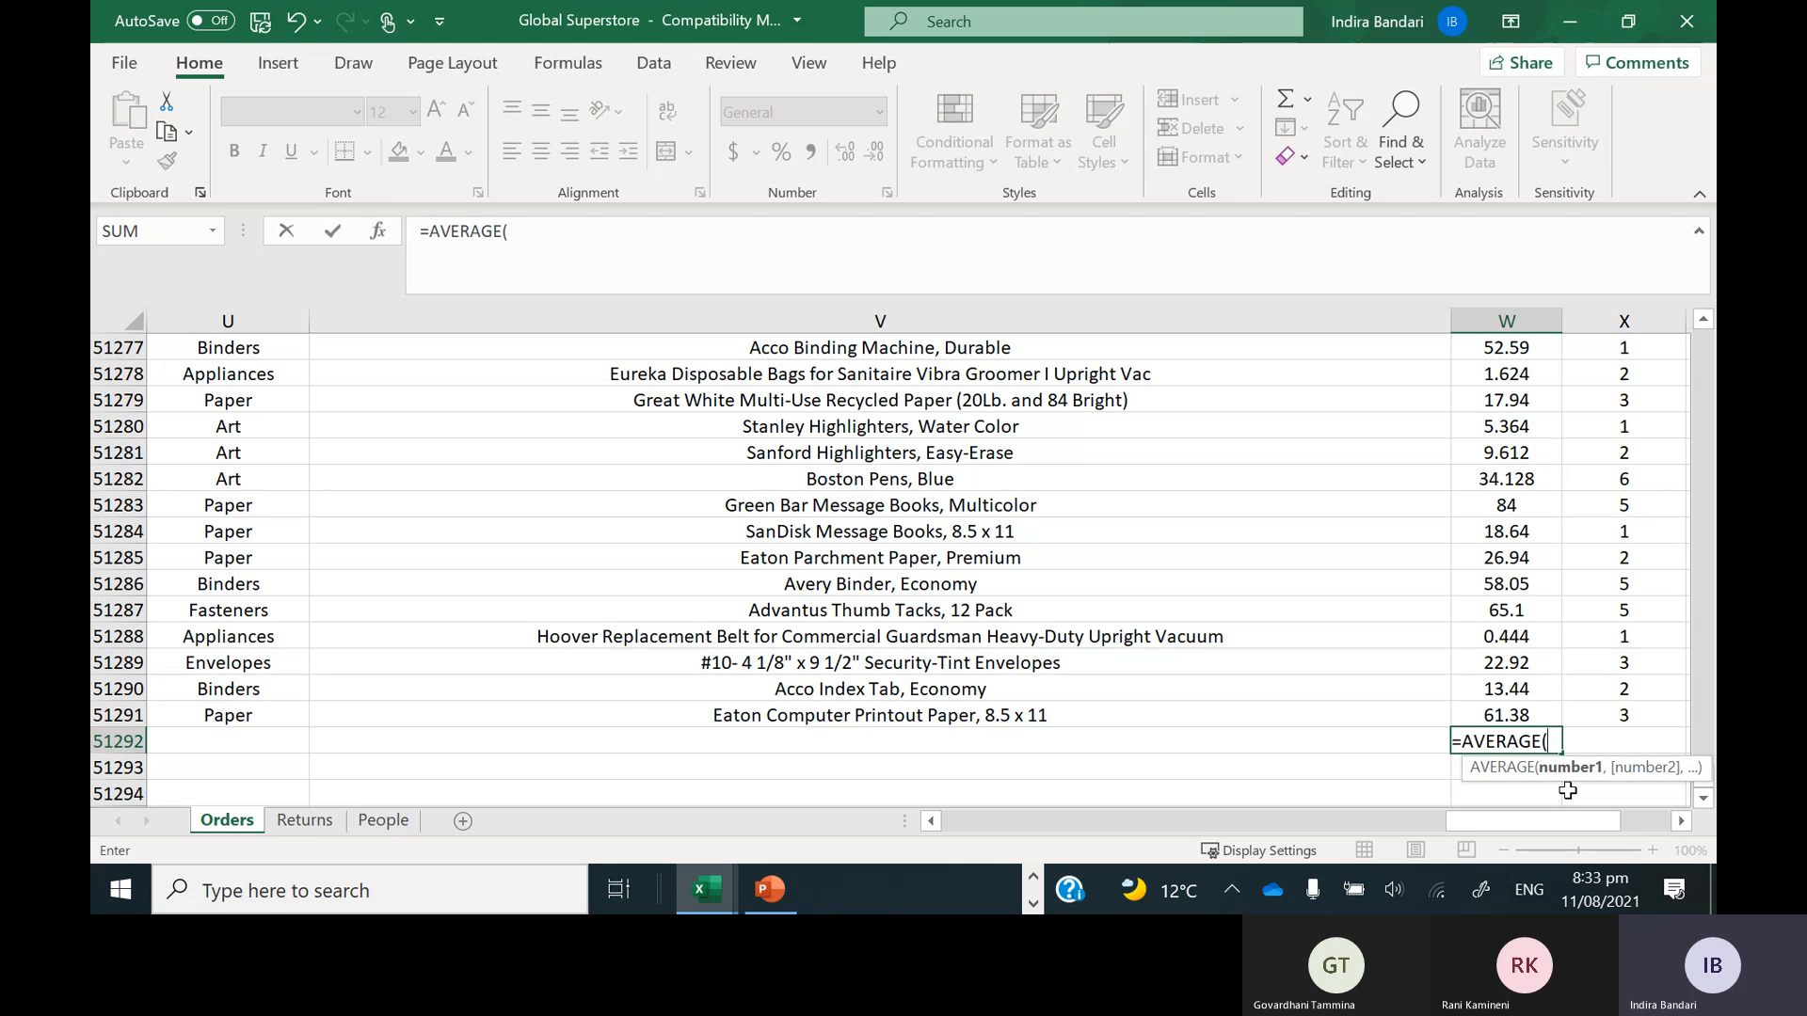
pyautogui.write('w2')
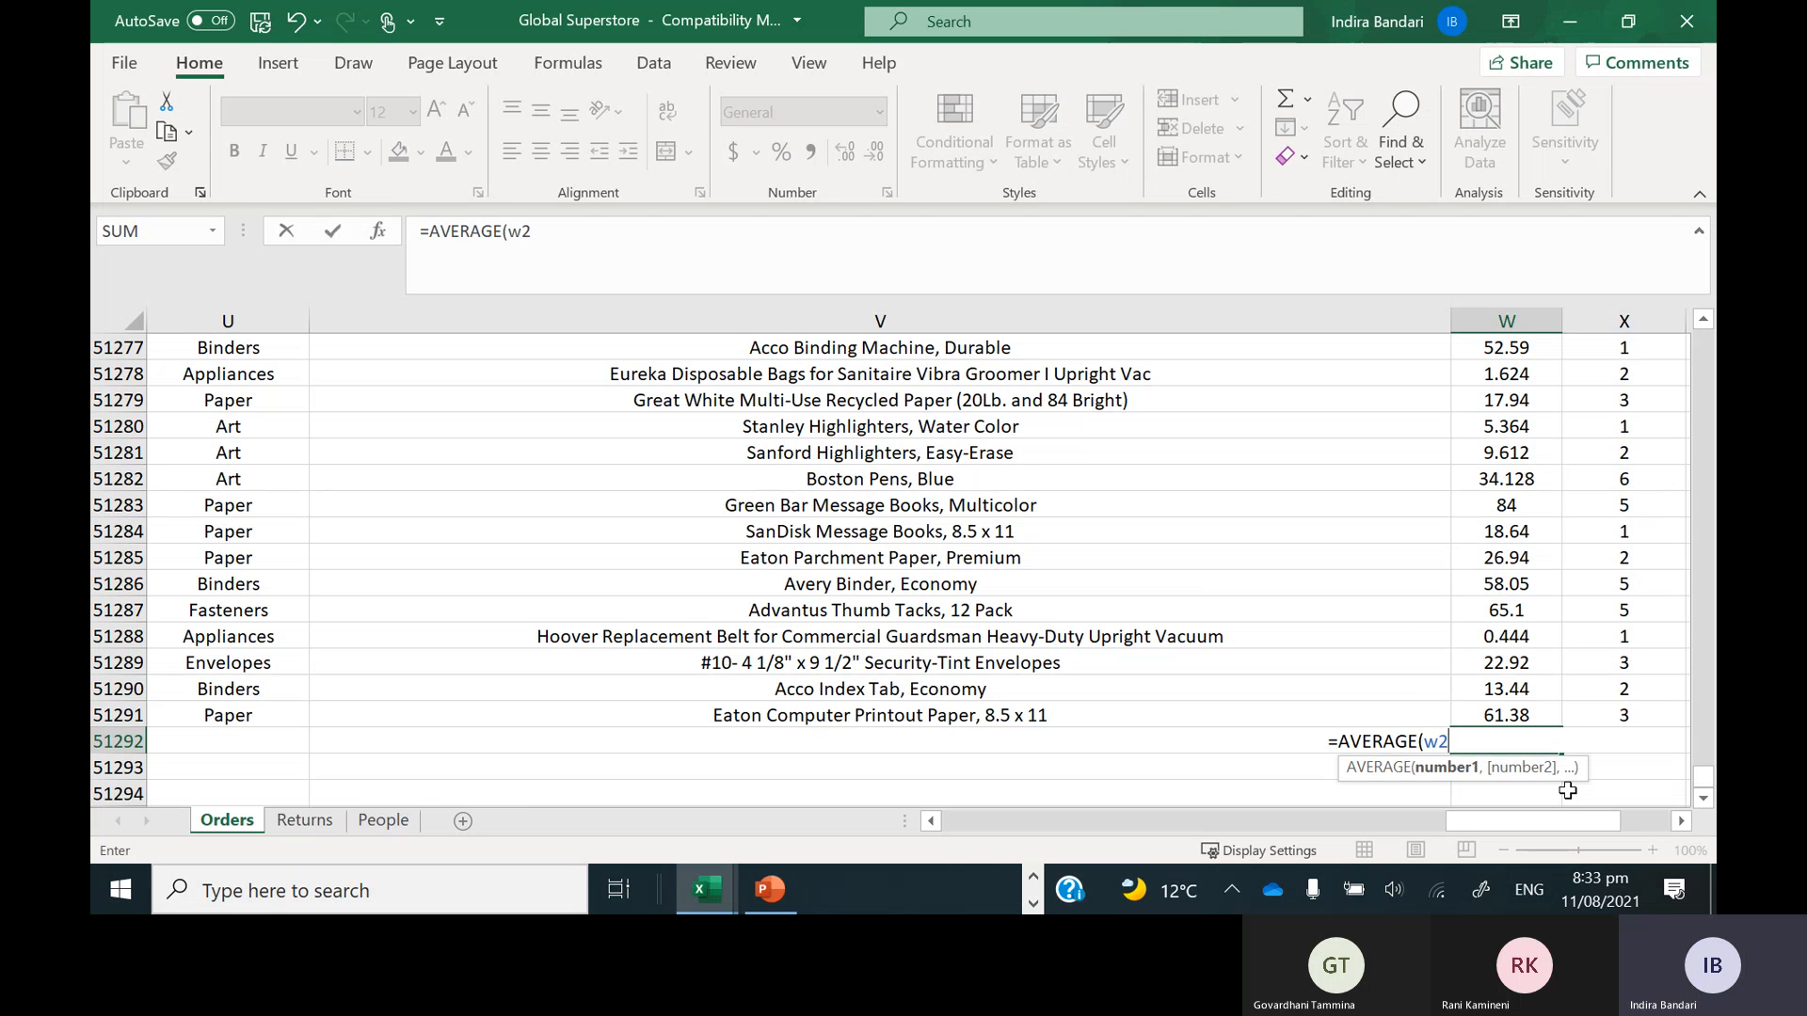
pyautogui.write(':')
pyautogui.click(1496, 713)
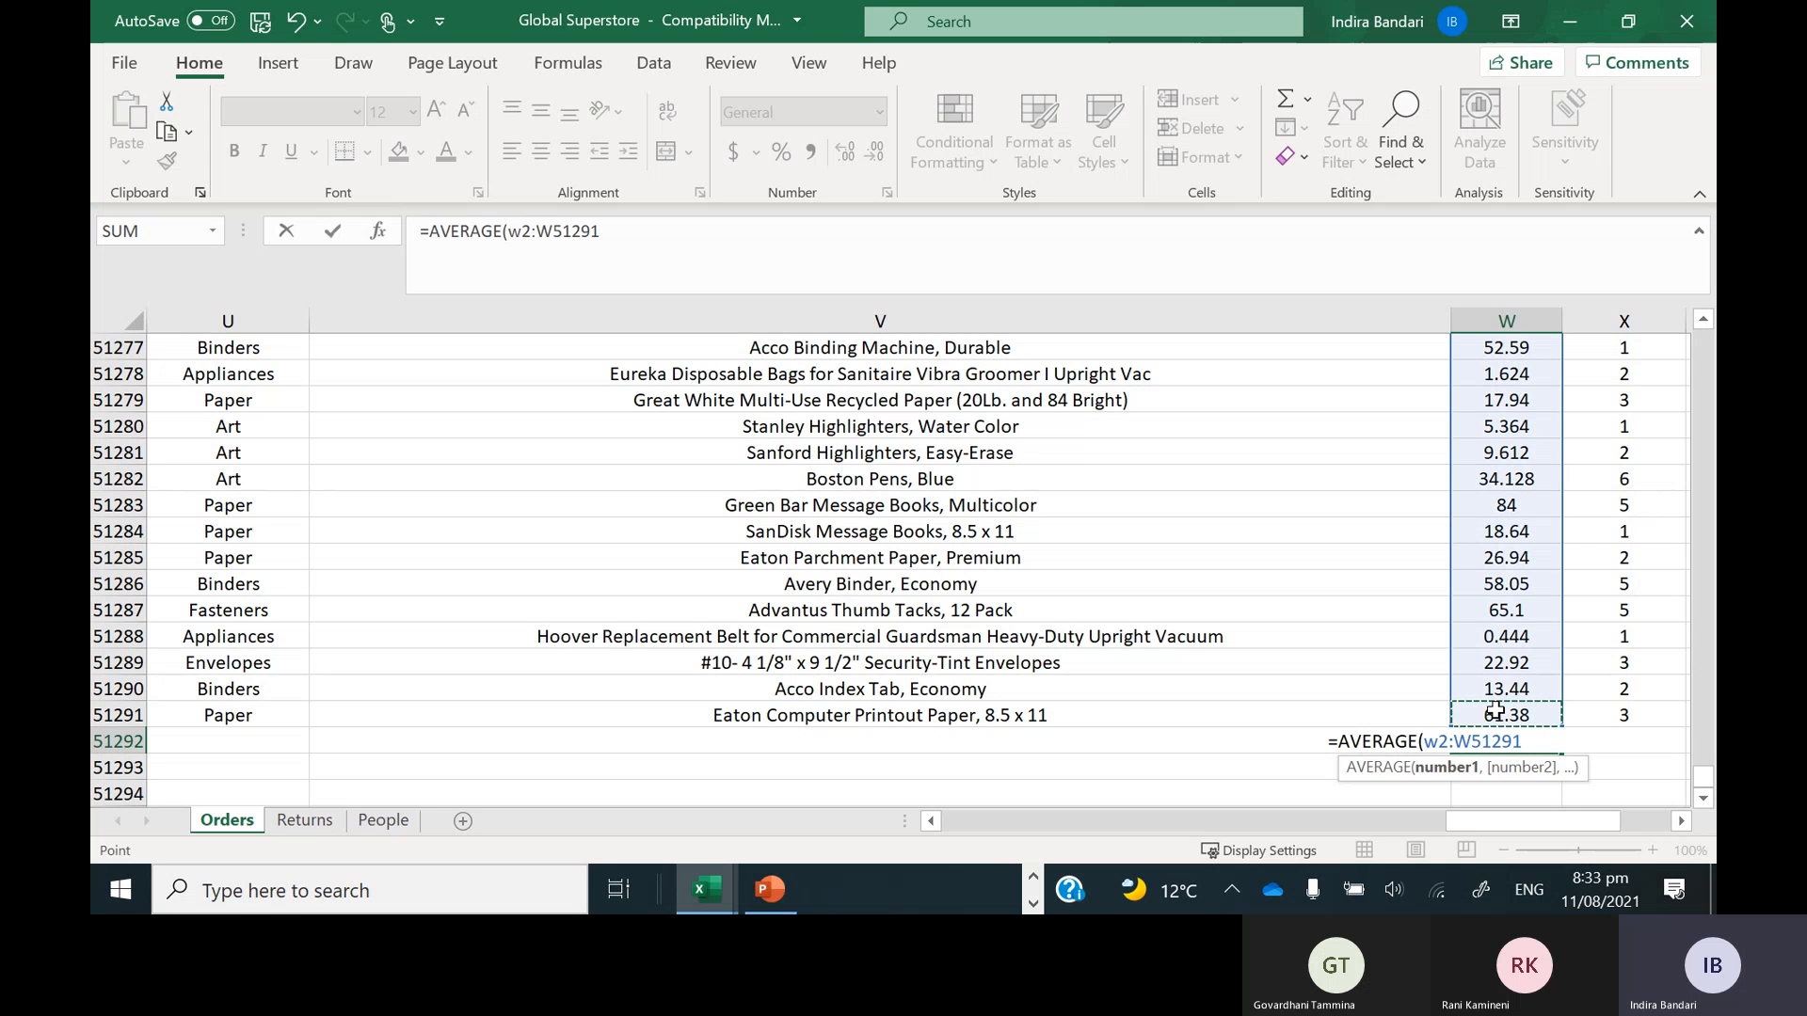
pyautogui.press('Return')
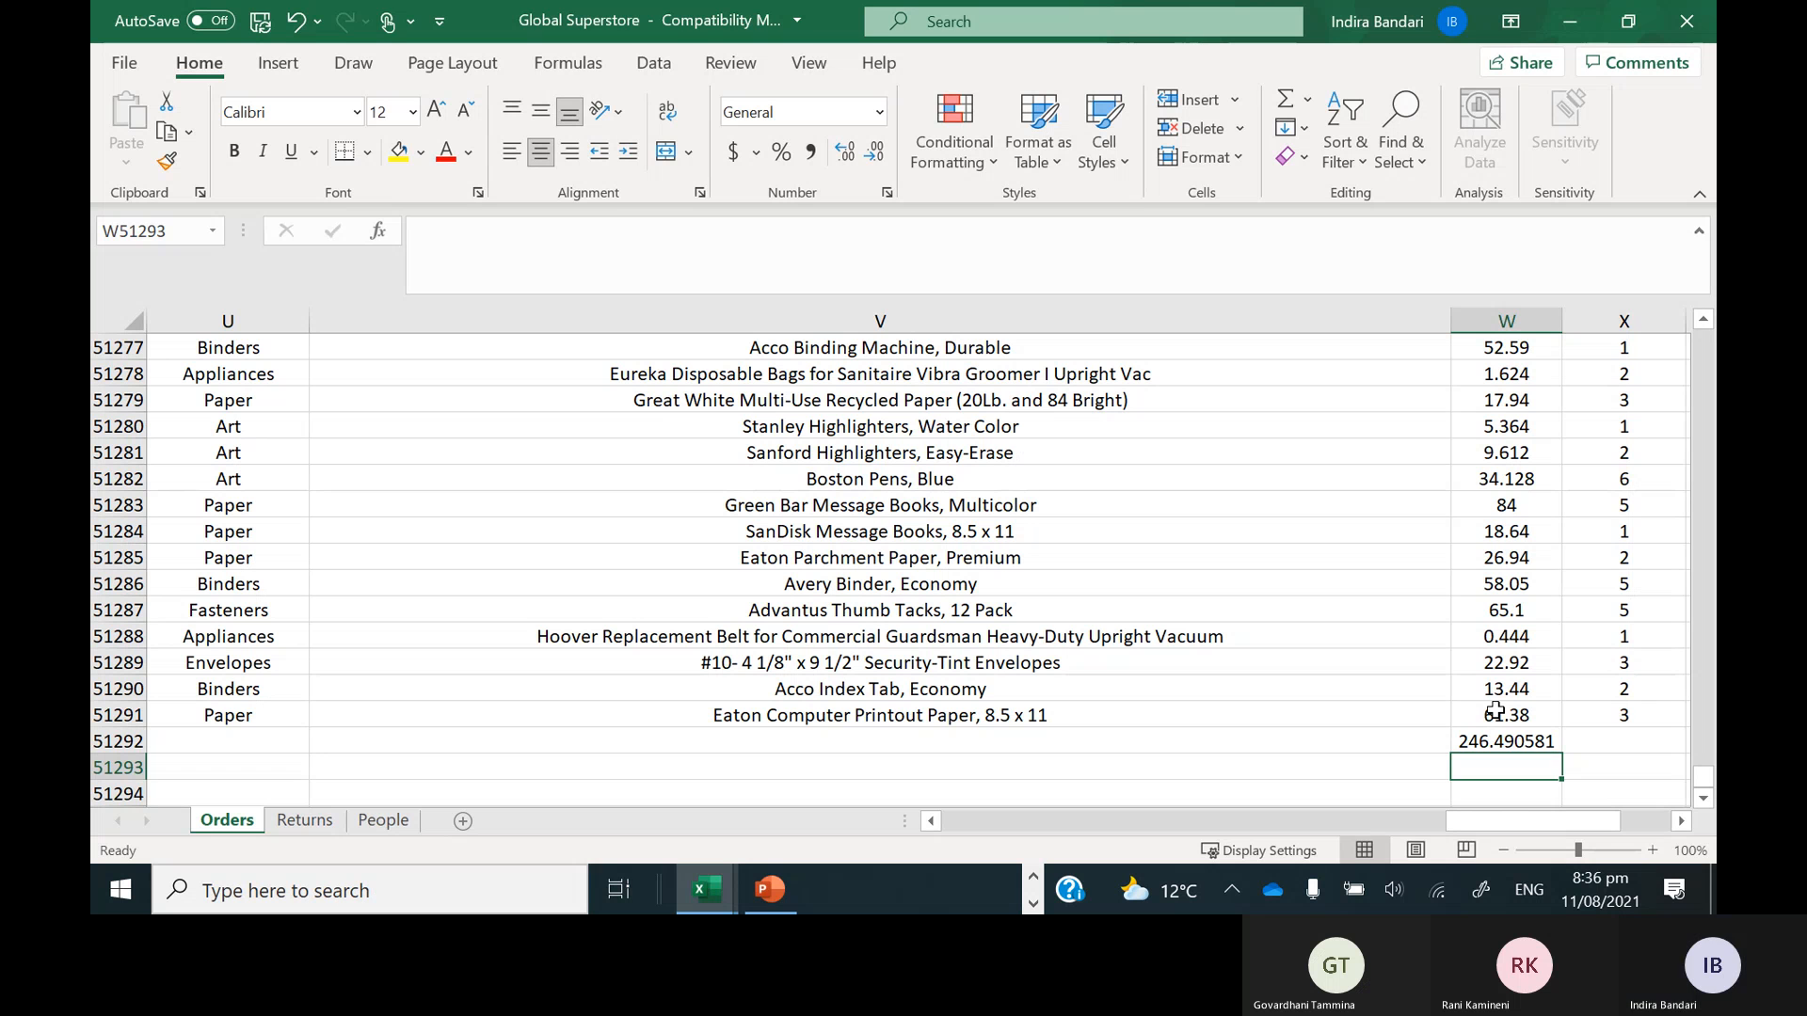
# Select the Quantity values X2:X51291 and check their average in the selection summary
pyautogui.click(1623, 712)
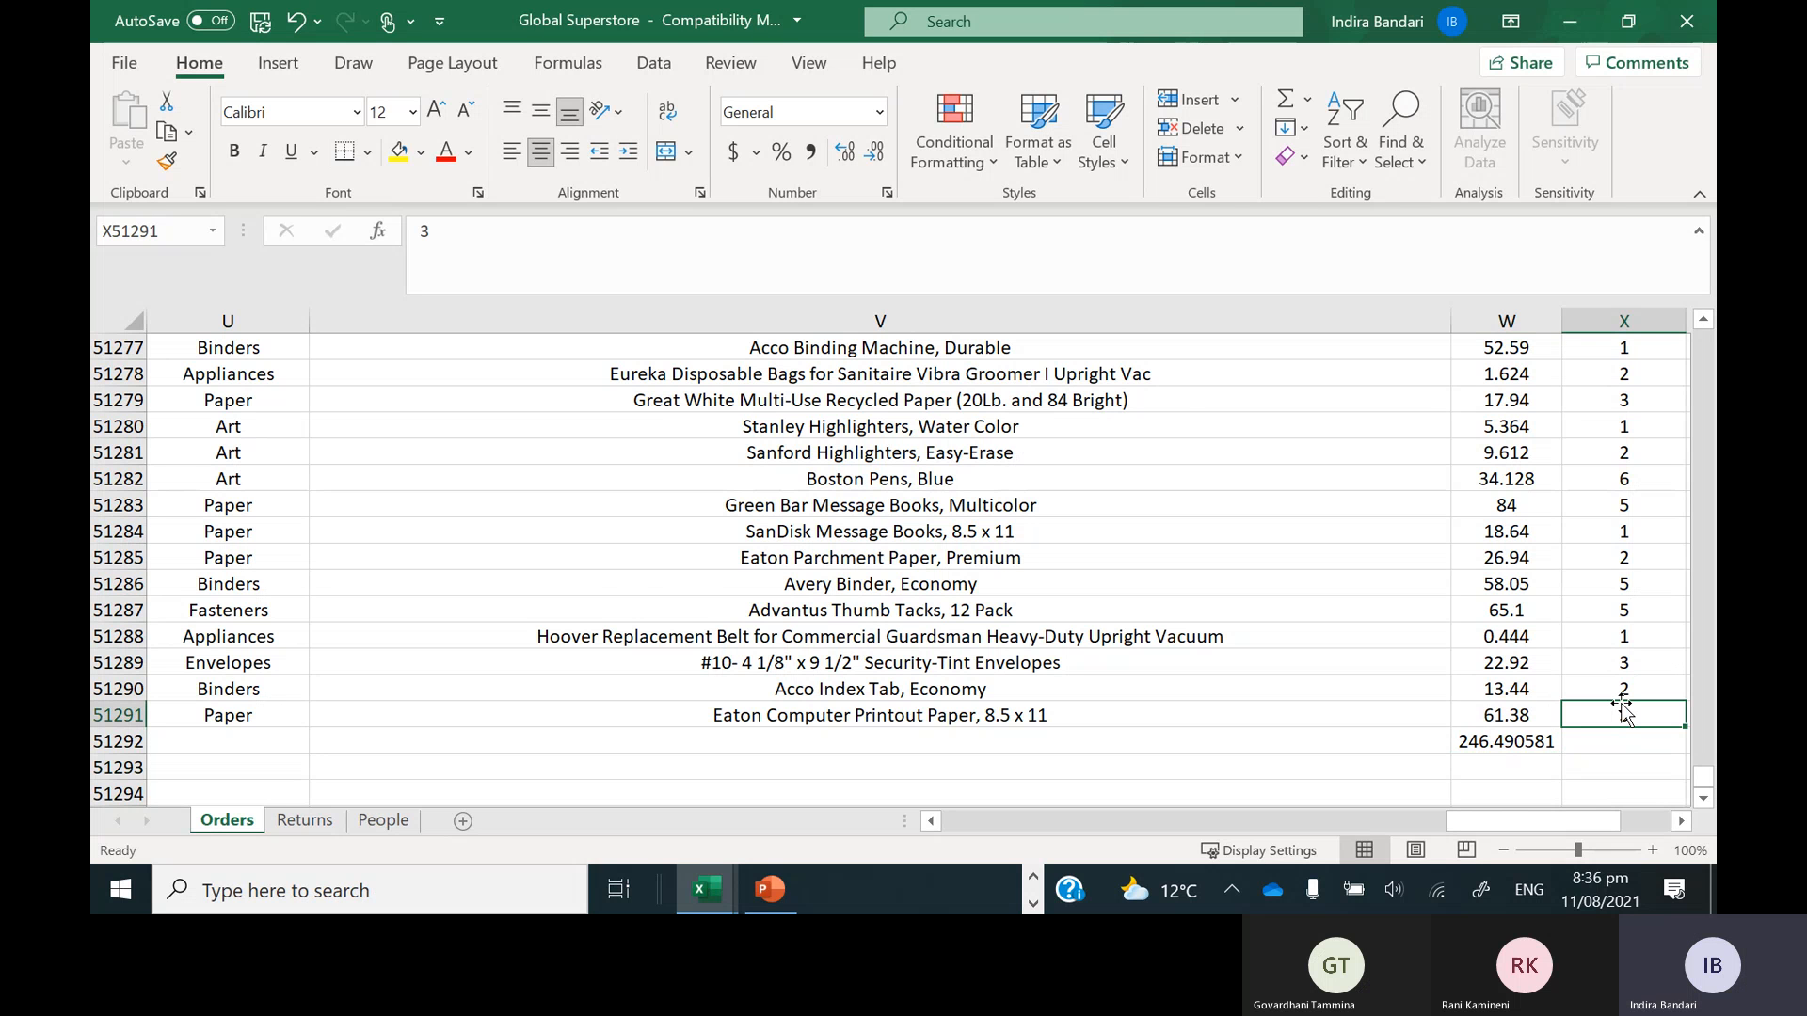
pyautogui.hotkey('ctrl', 'Up')
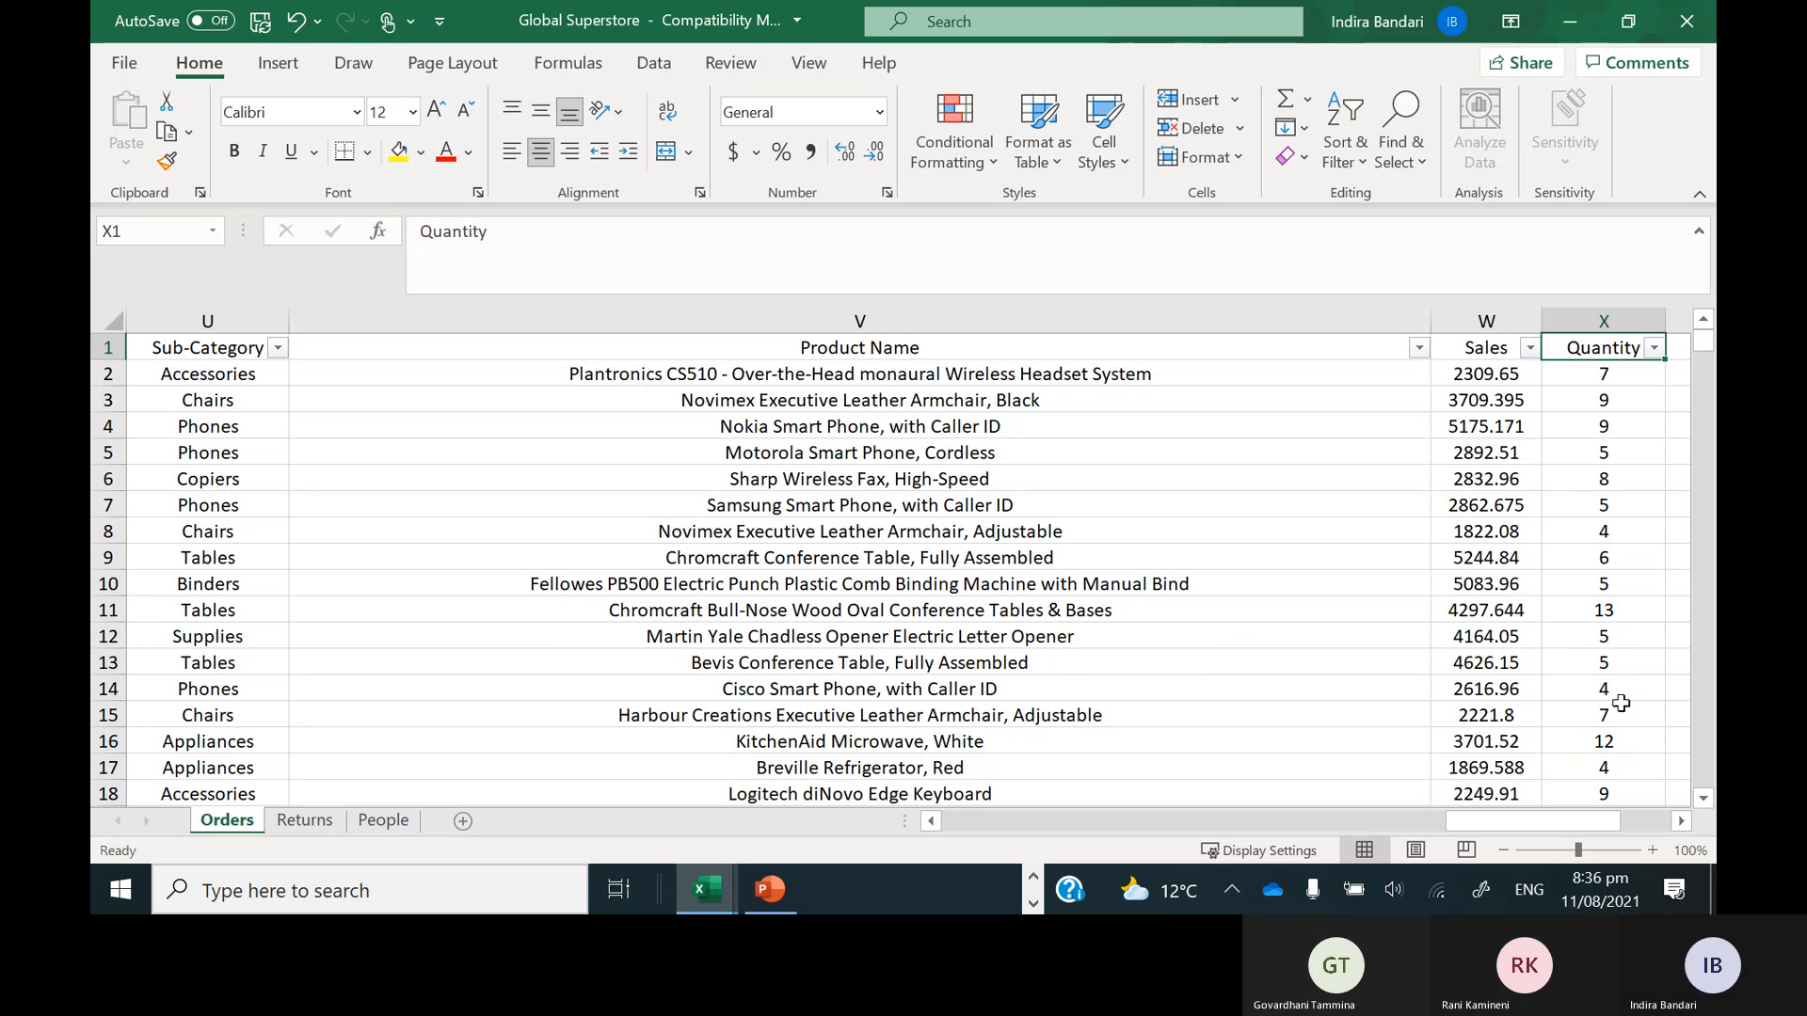
pyautogui.click(1590, 372)
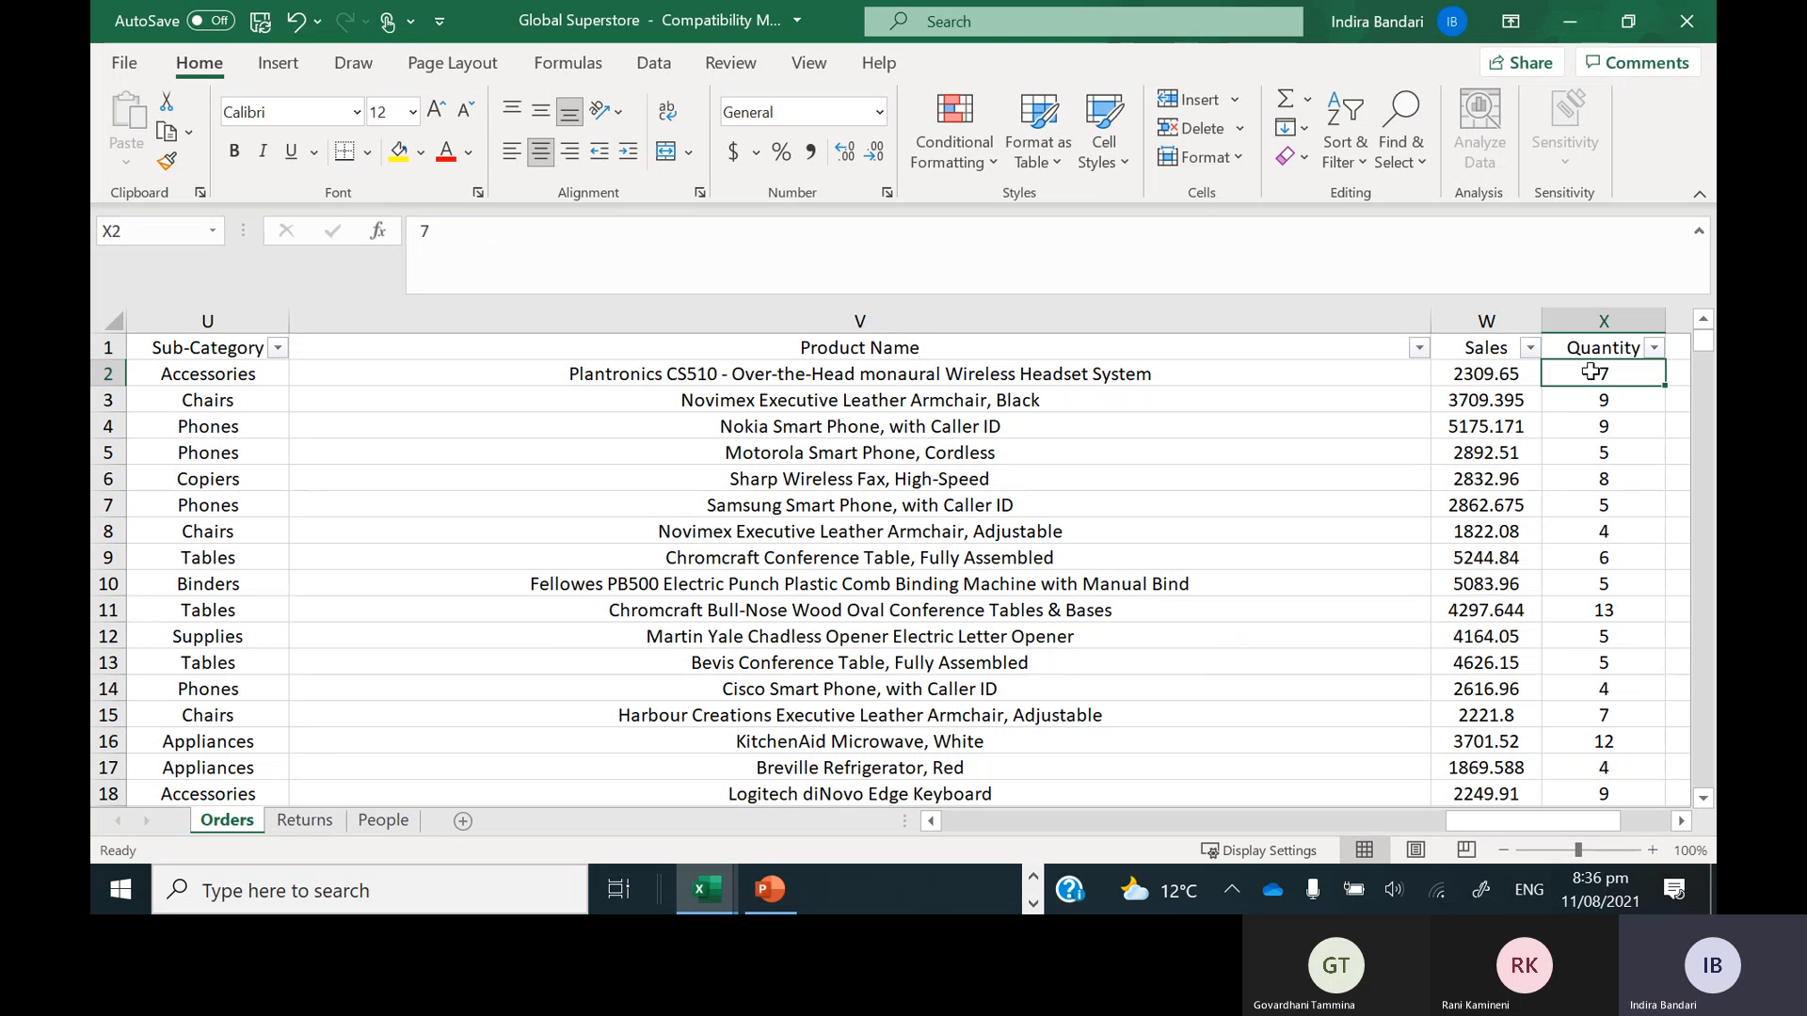
pyautogui.hotkey('ctrl', 'shift', 'Down')
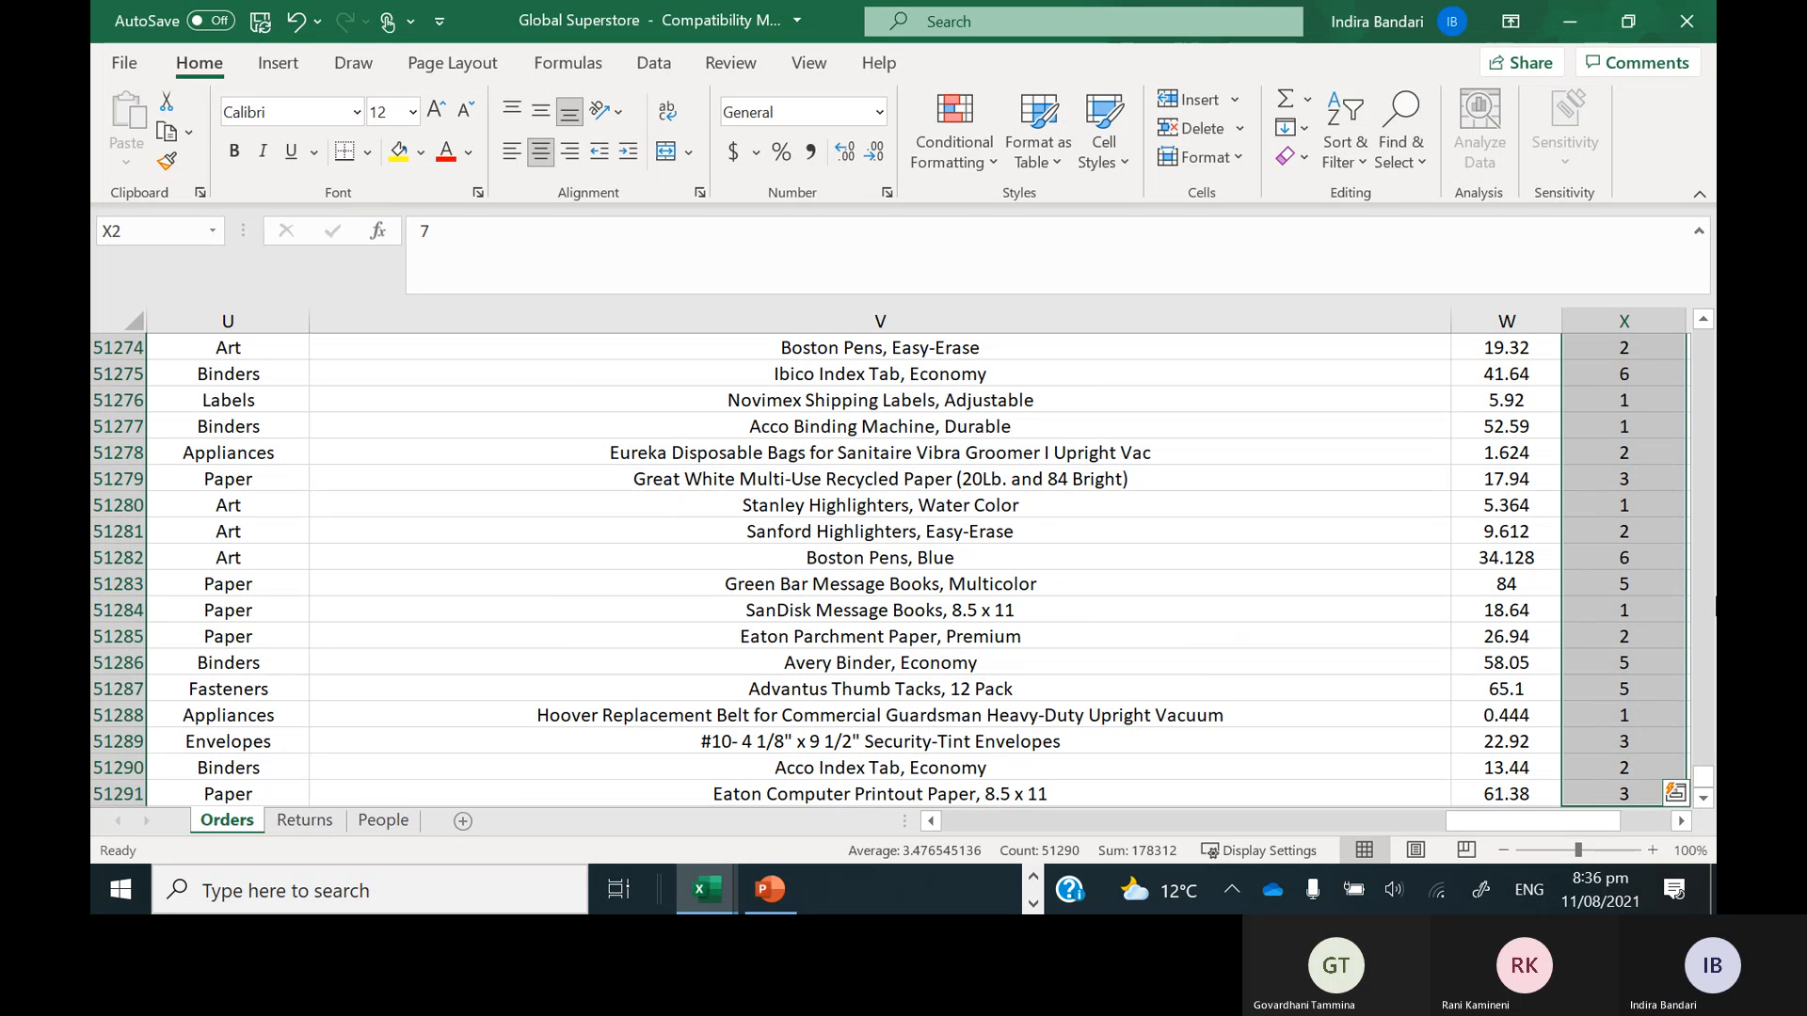
pyautogui.click(1703, 799)
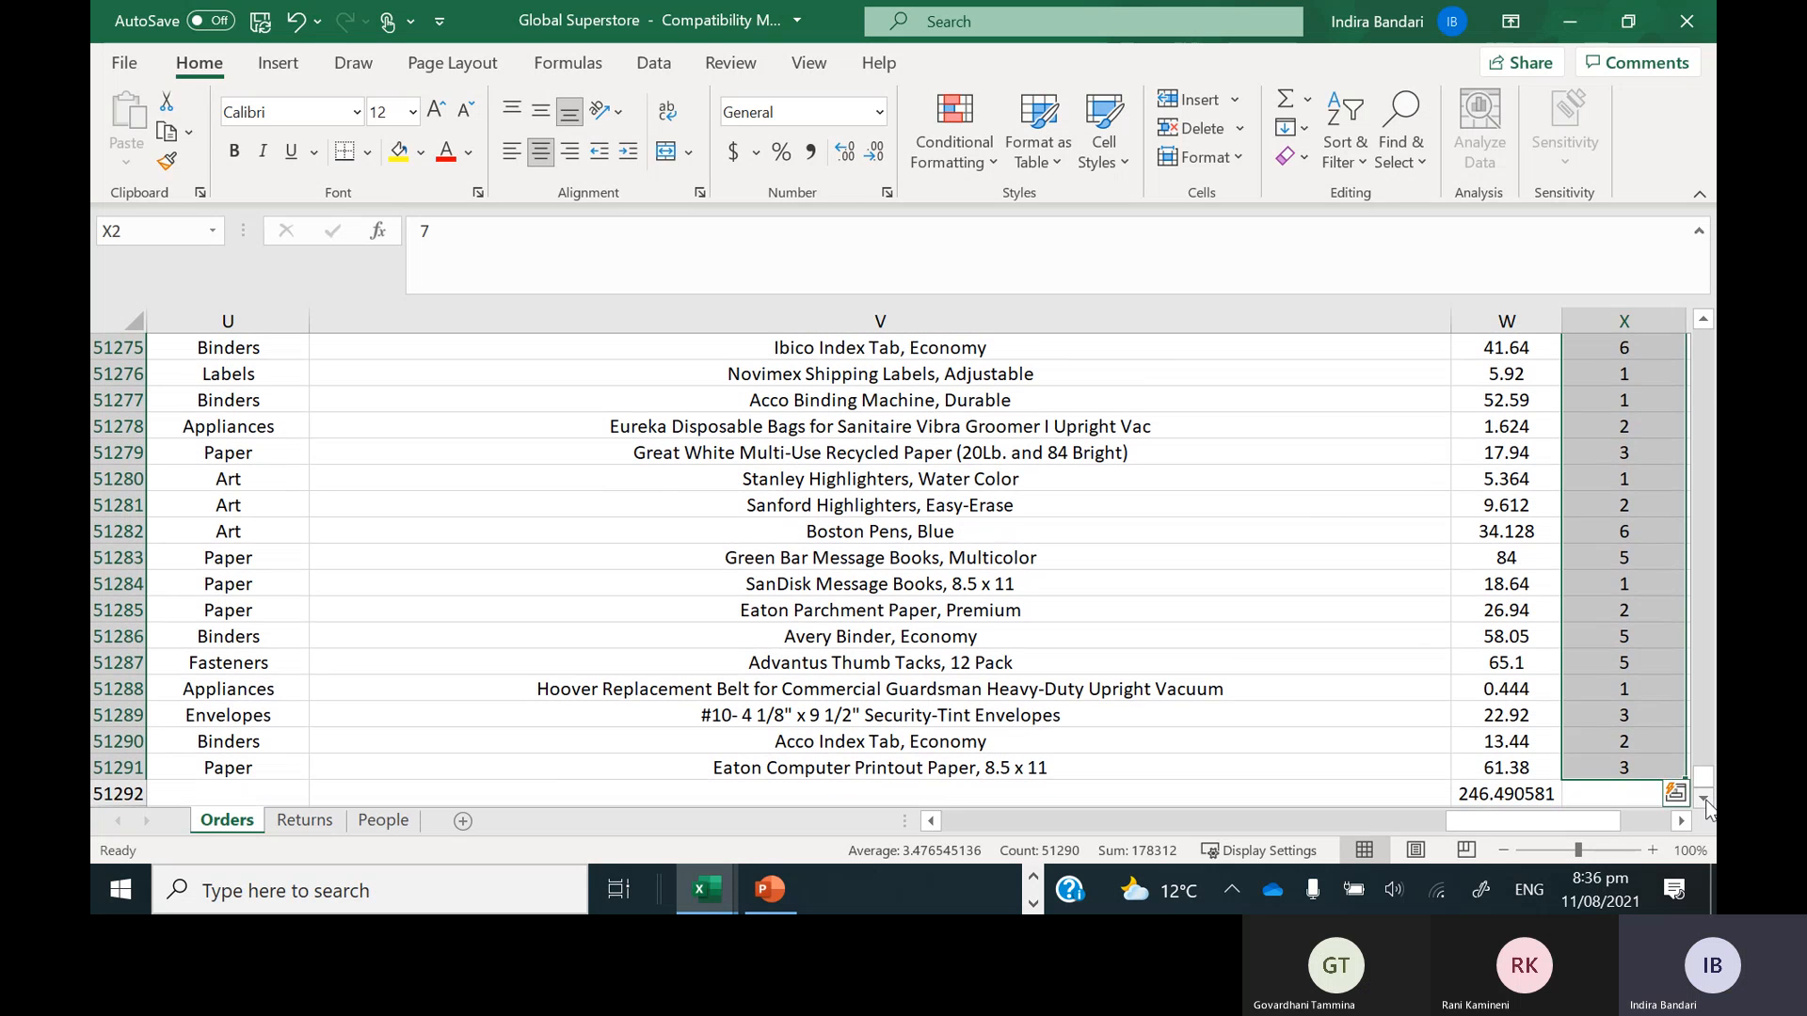
pyautogui.click(1703, 800)
pyautogui.click(1613, 758)
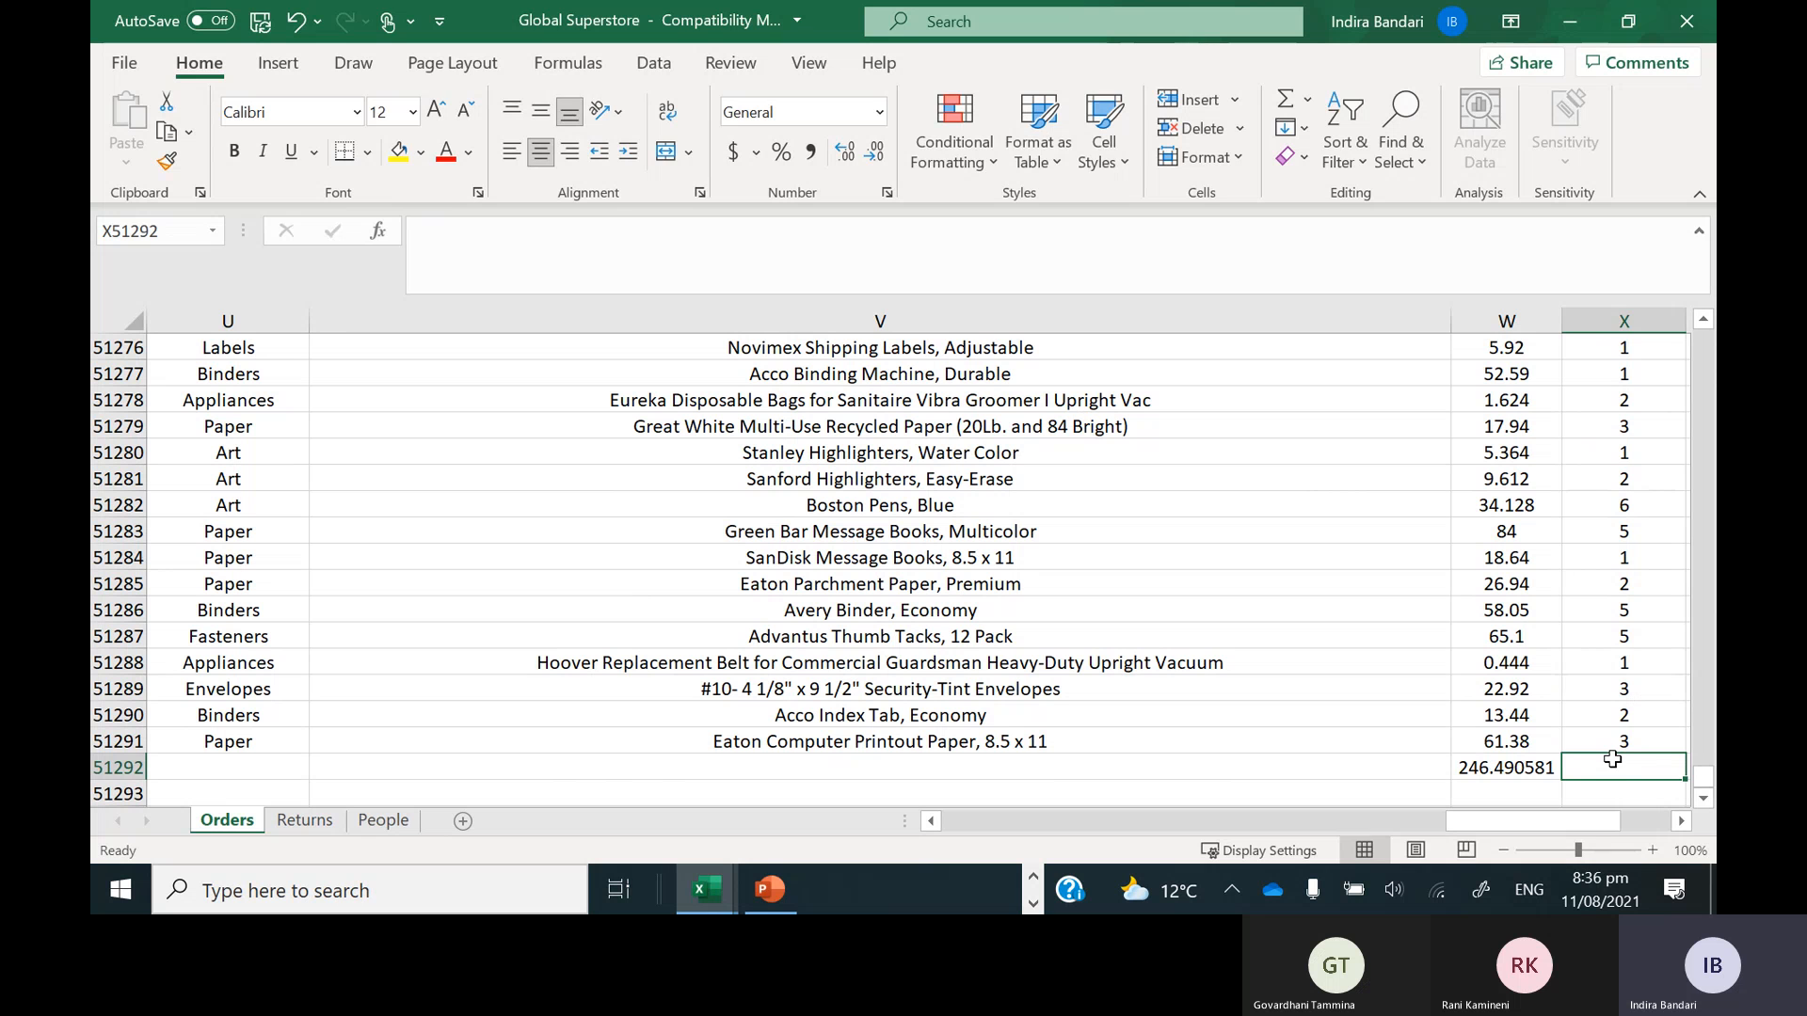
pyautogui.write('=')
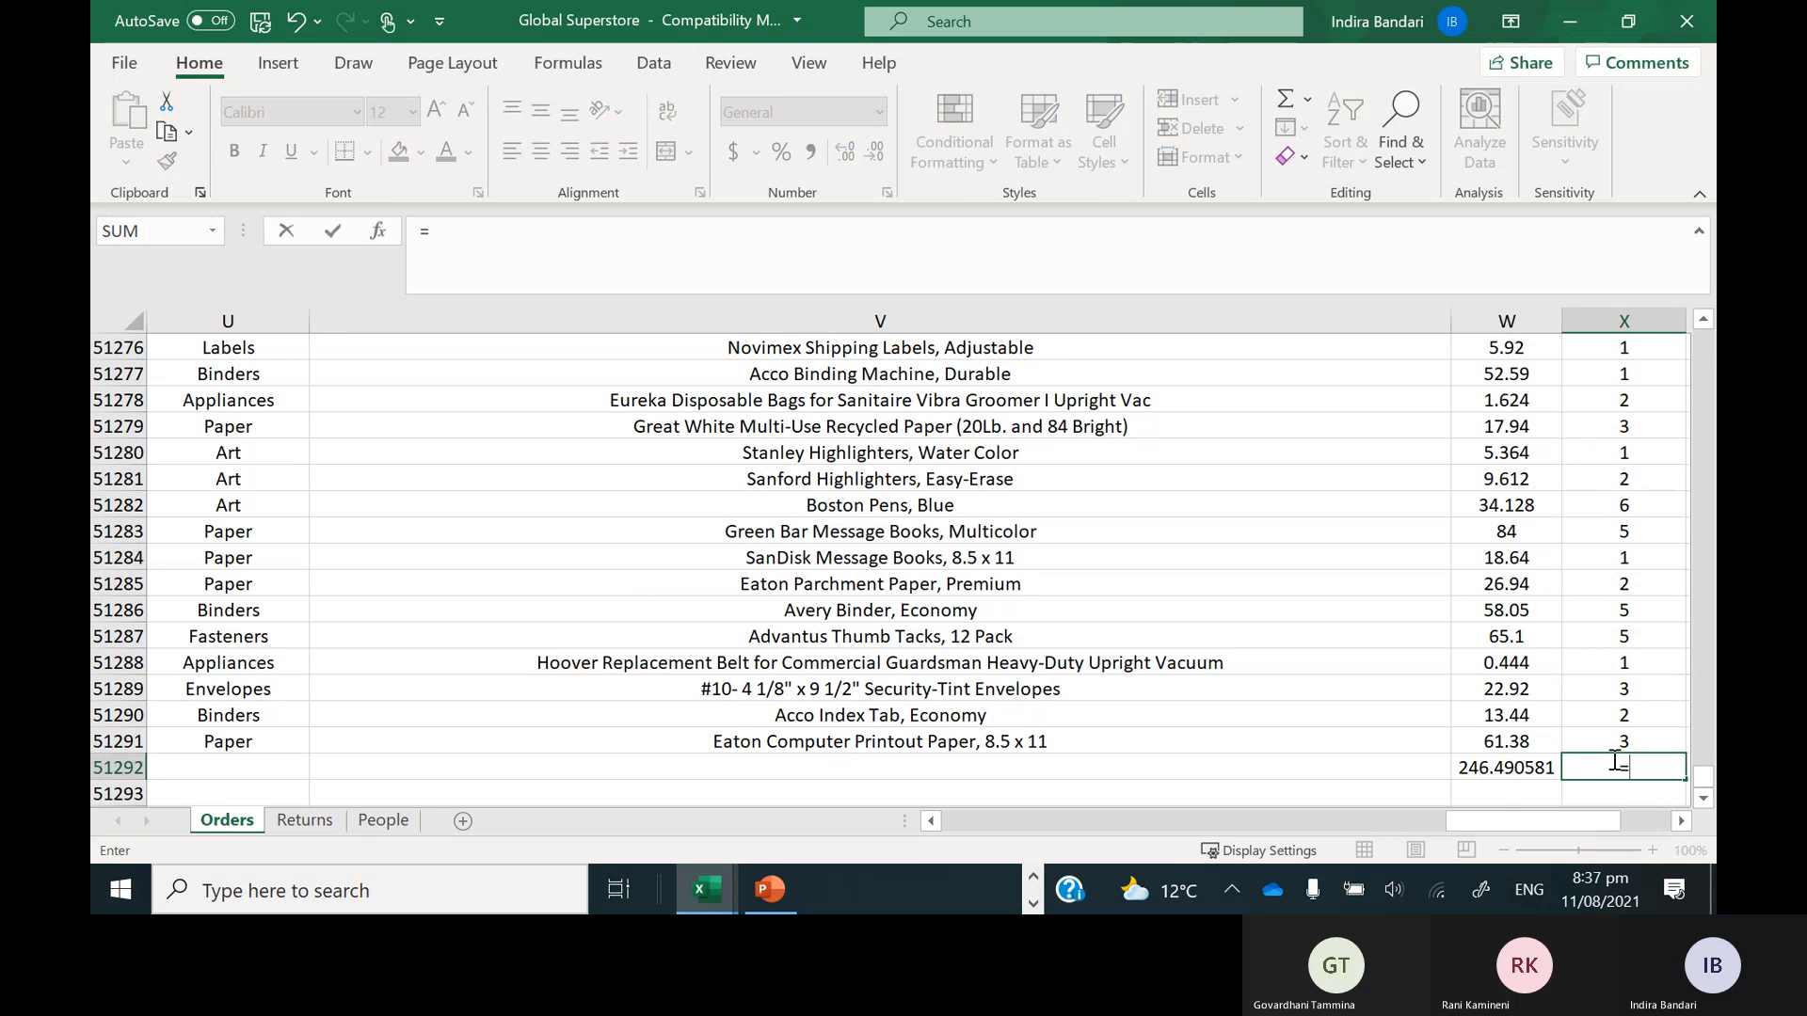
pyautogui.press('Escape')
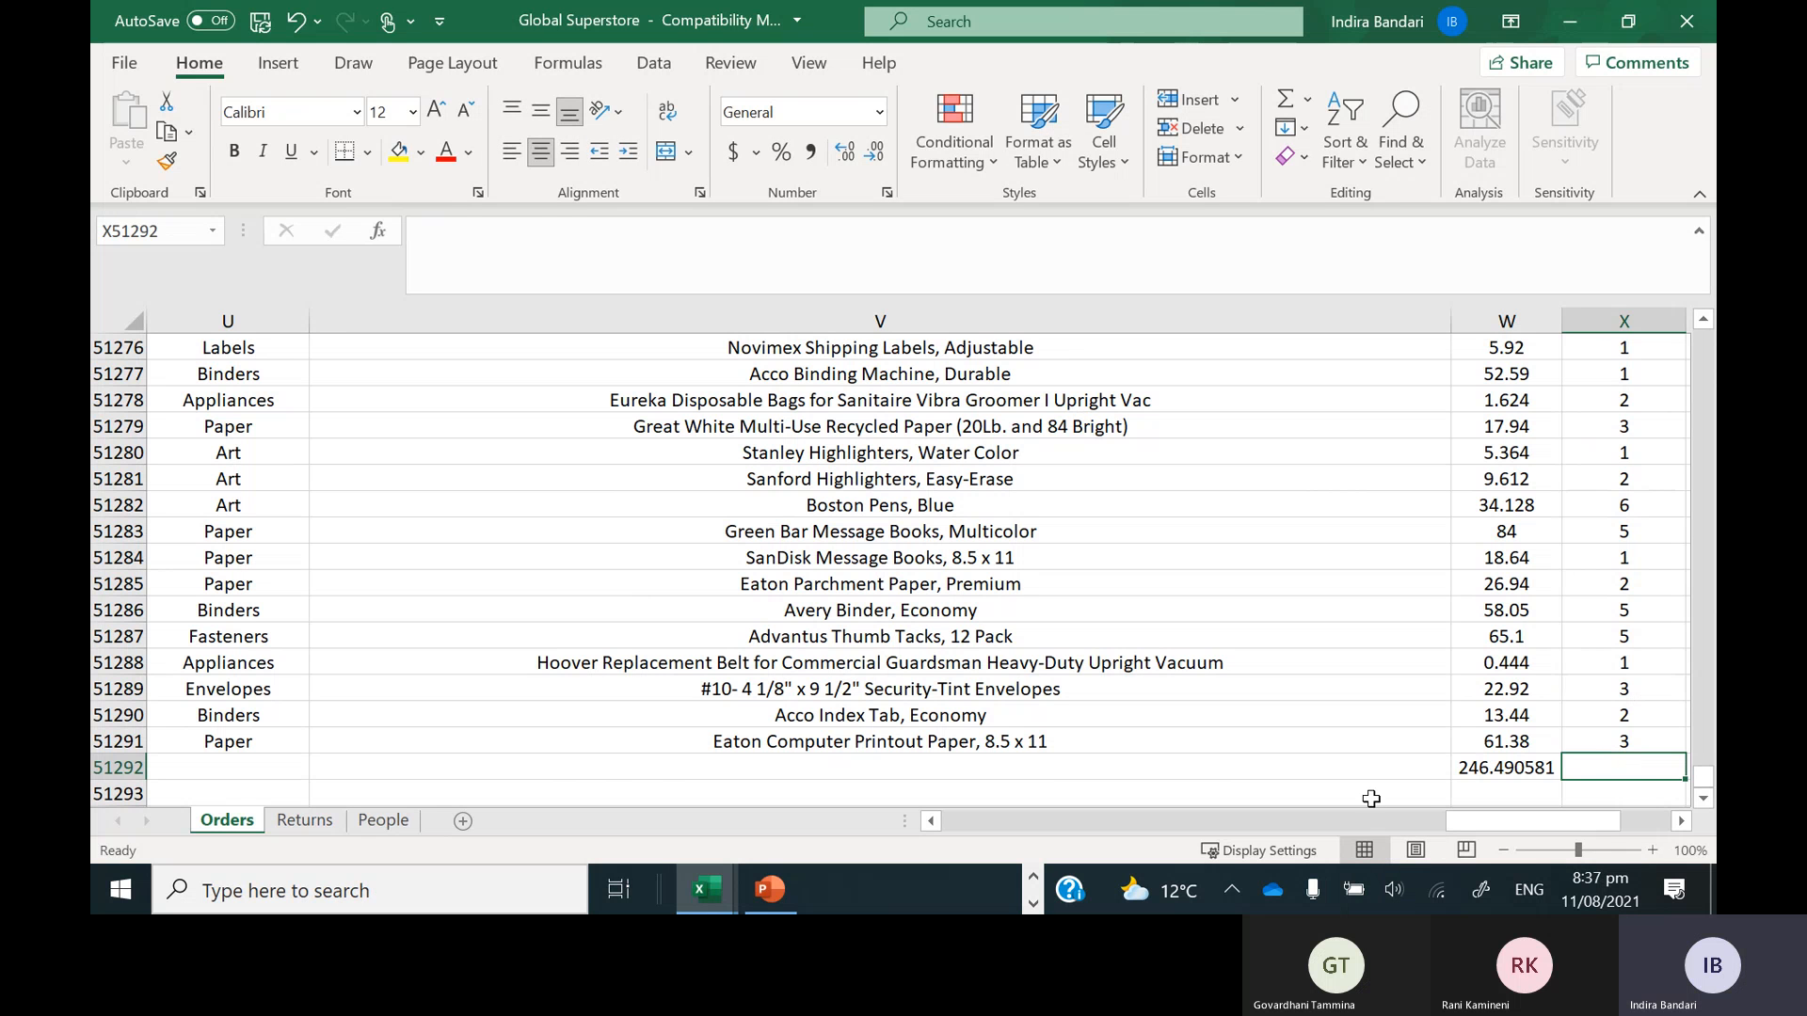
# Fill the AVERAGE formula from W51292 across X51292:Y51292 and review the copied formula in X51292
pyautogui.click(1496, 770)
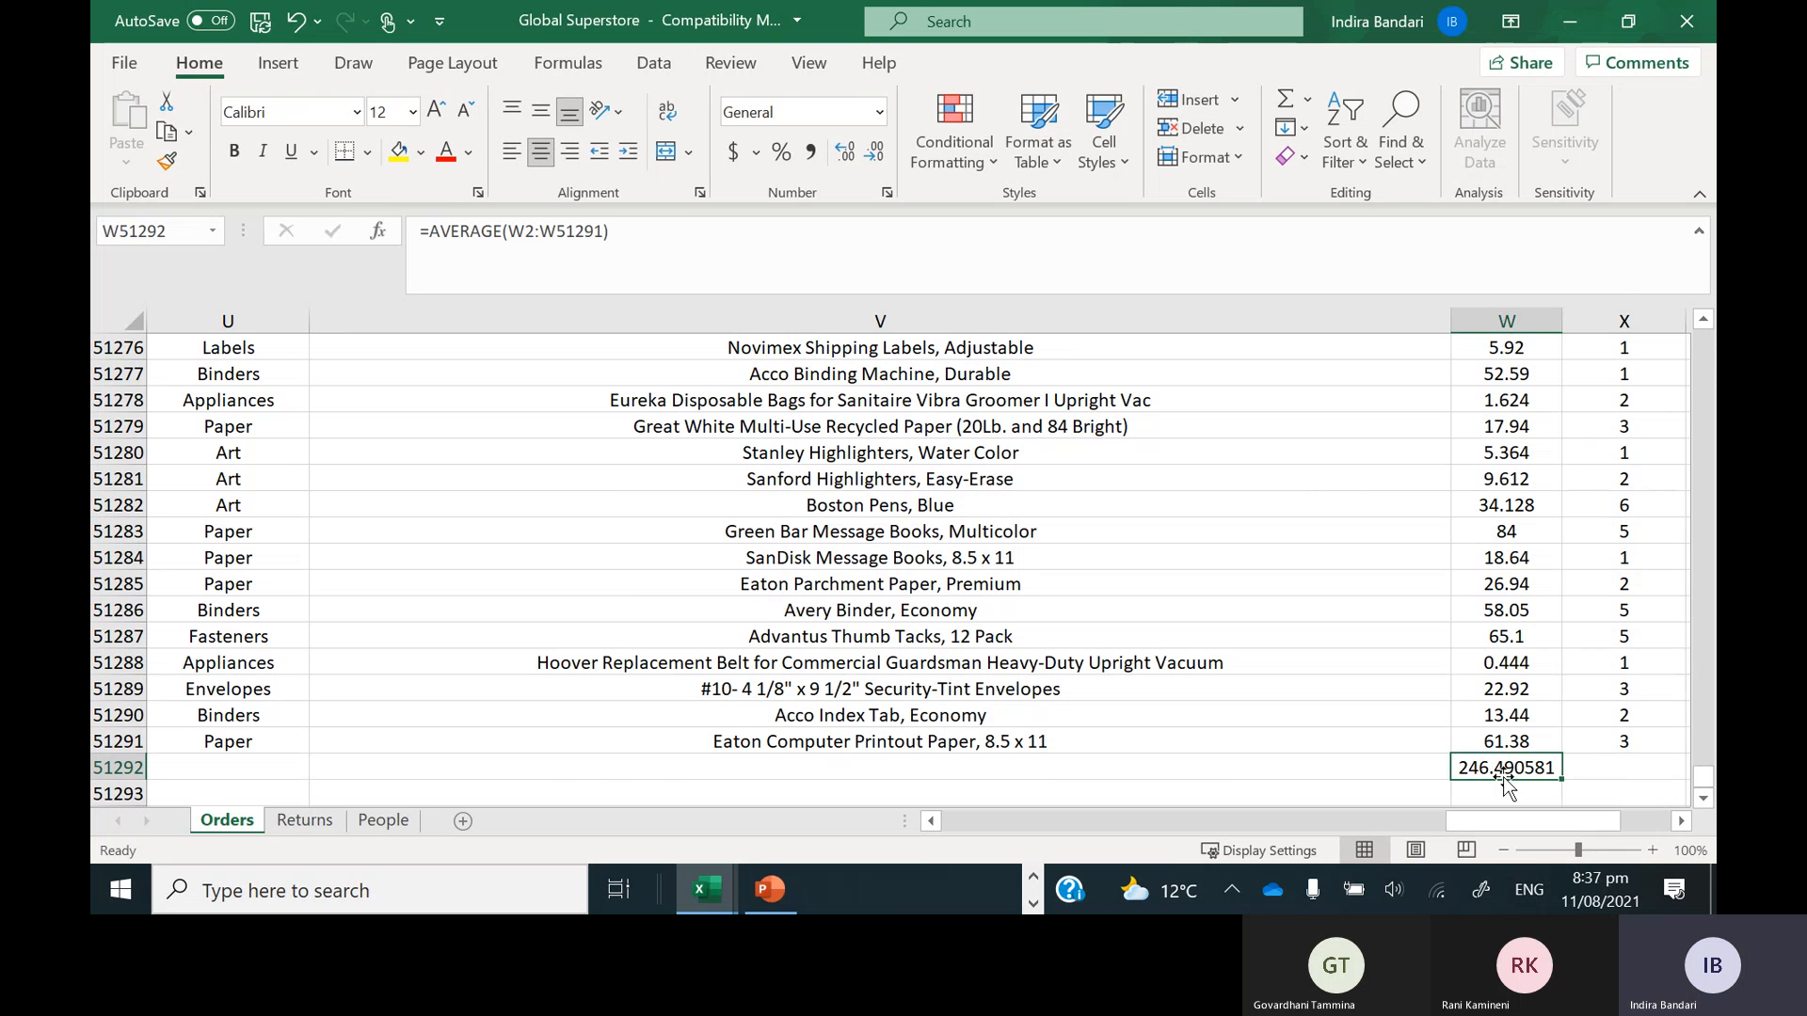
pyautogui.click(1682, 822)
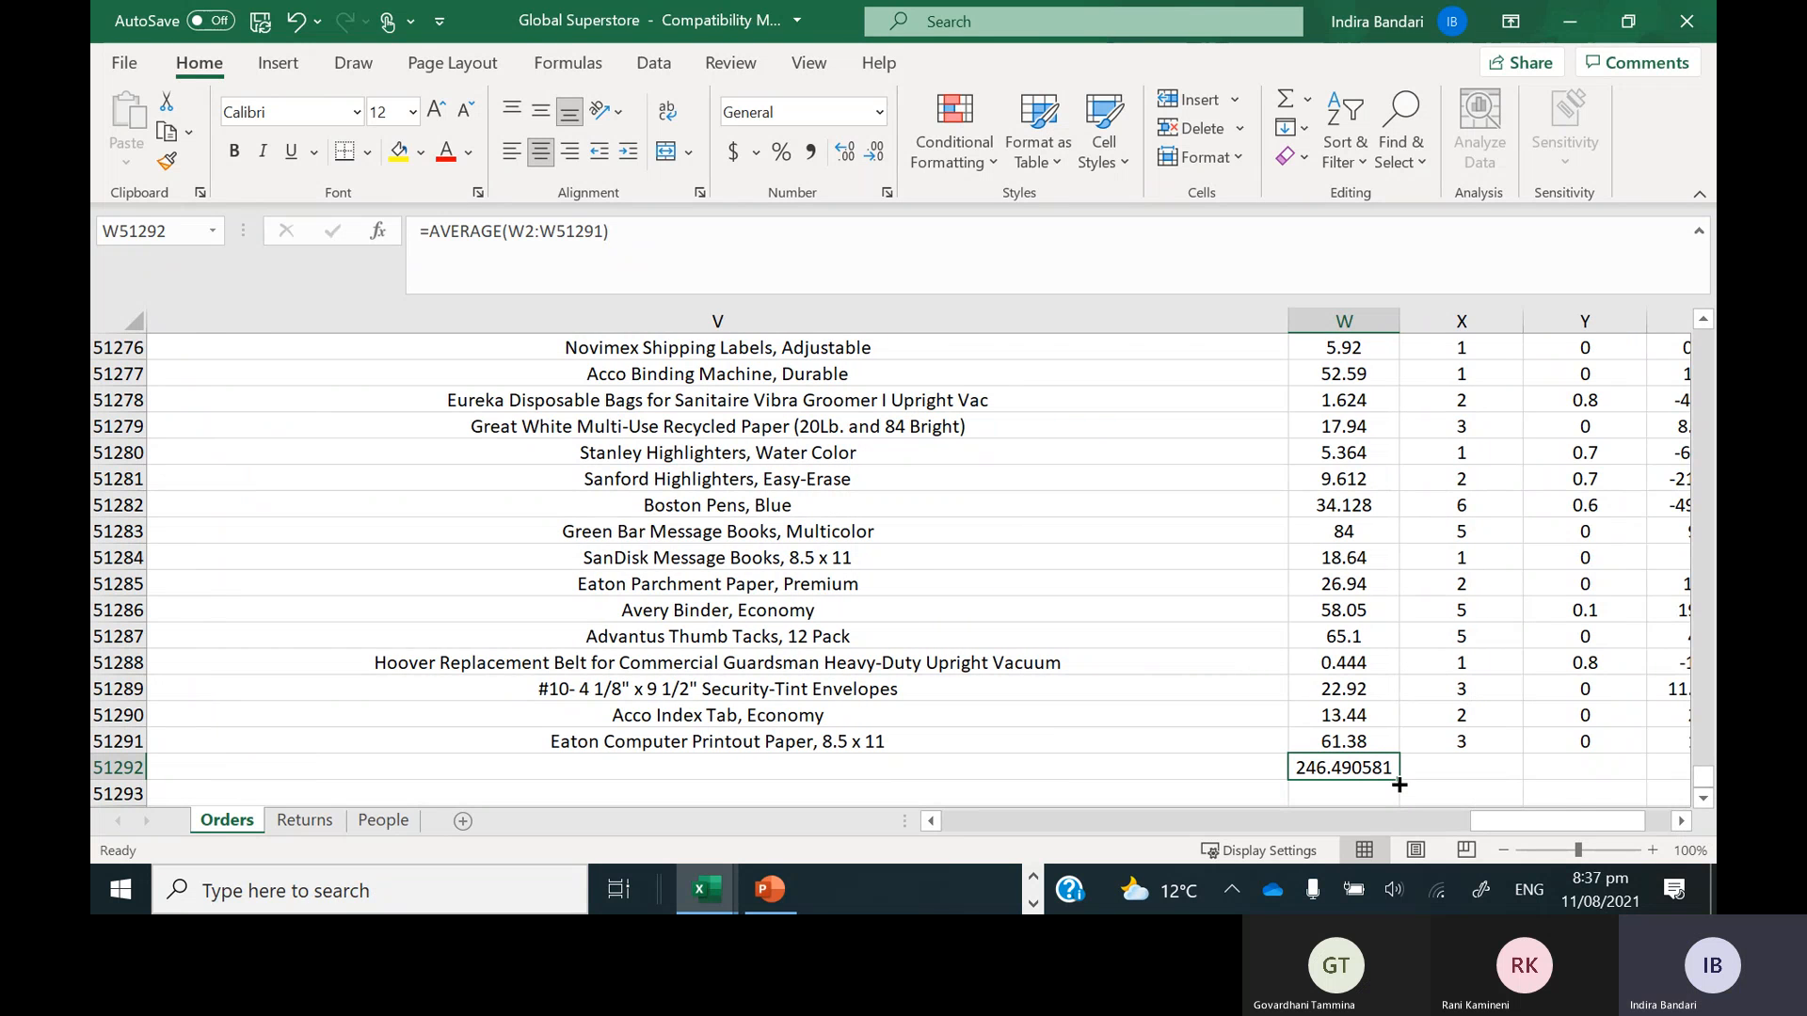
pyautogui.moveTo(1399, 782); pyautogui.dragTo(1636, 771)
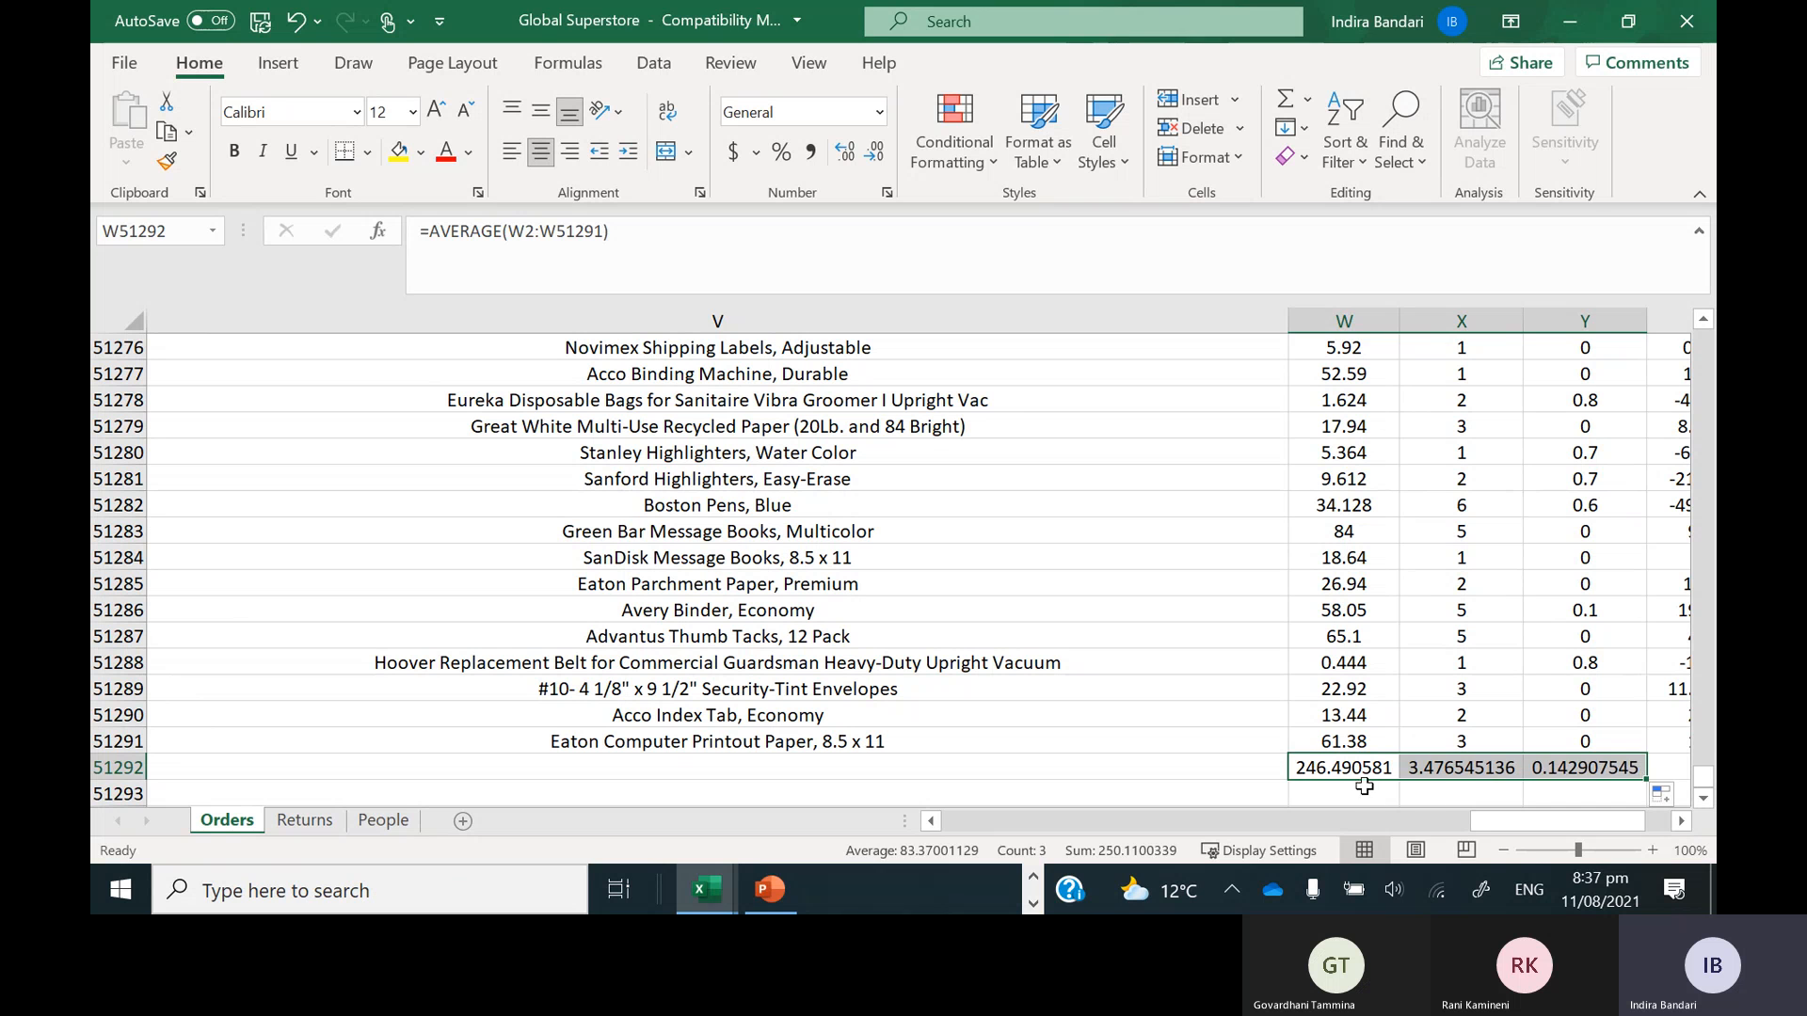
pyautogui.click(1445, 767)
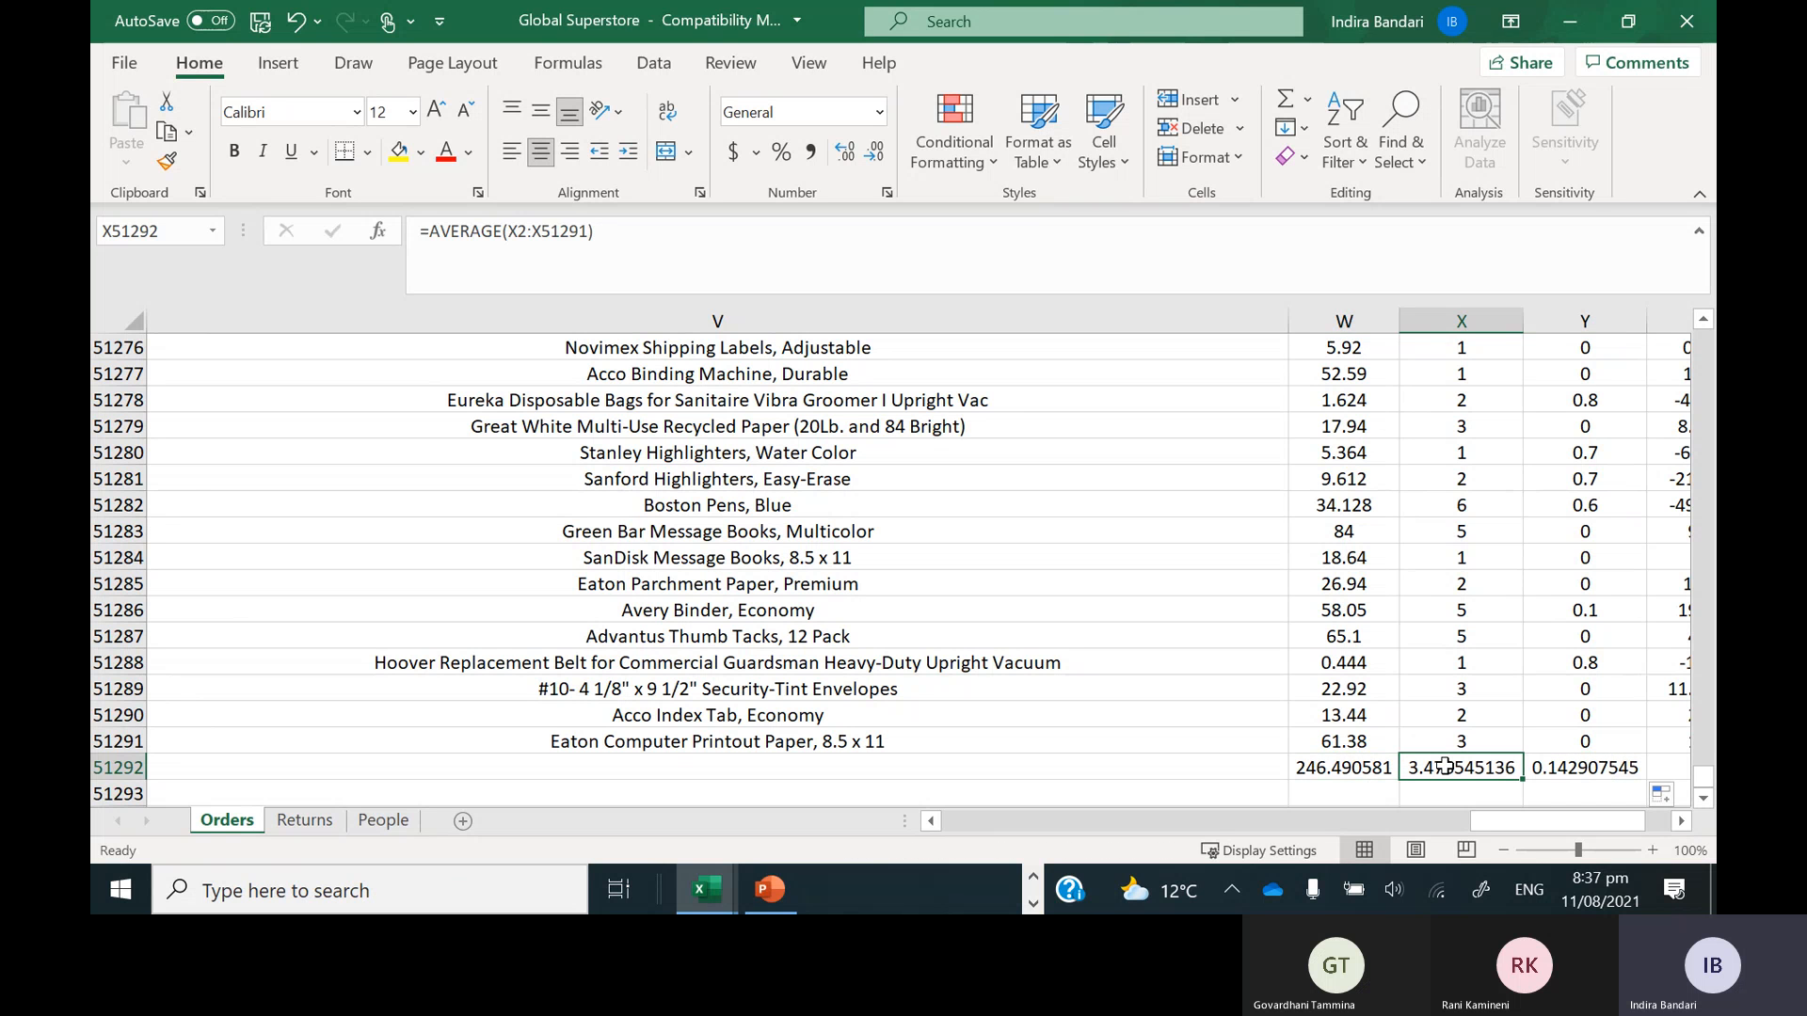
# Enter =COUNT(W2) in W51293, directly below the Sales average
pyautogui.click(1324, 795)
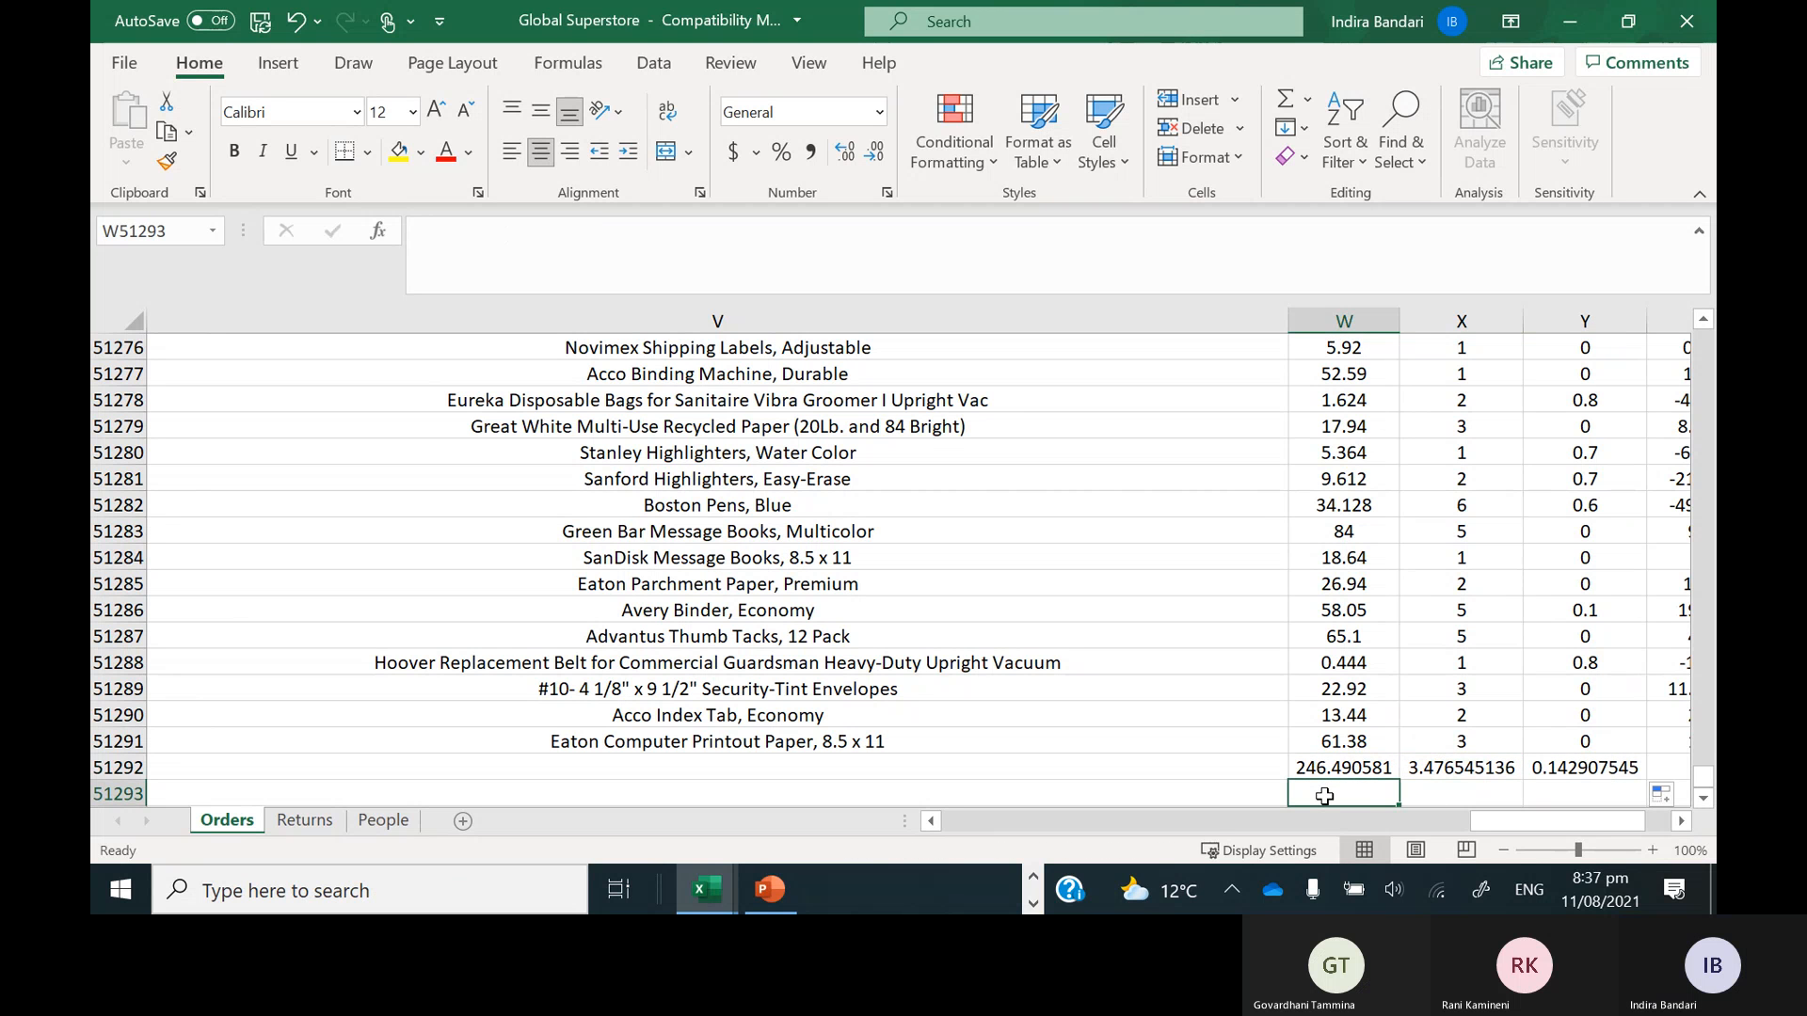
pyautogui.click(1337, 308)
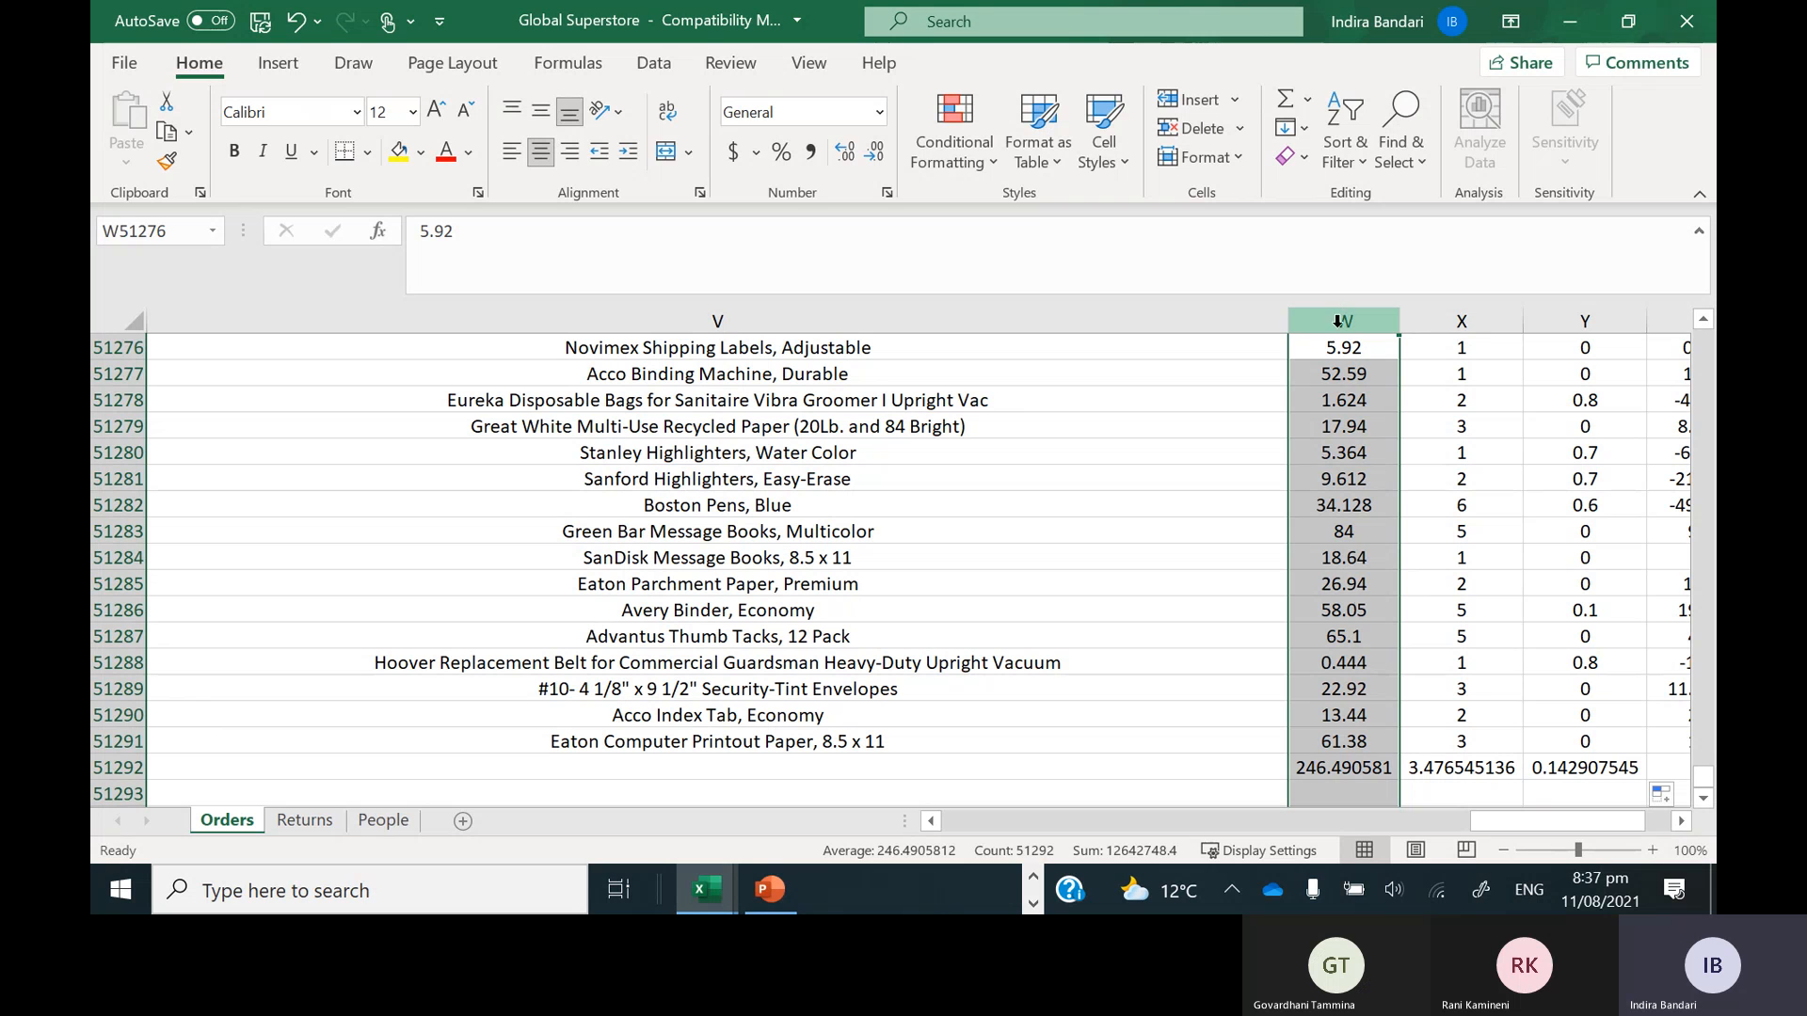
pyautogui.click(1317, 796)
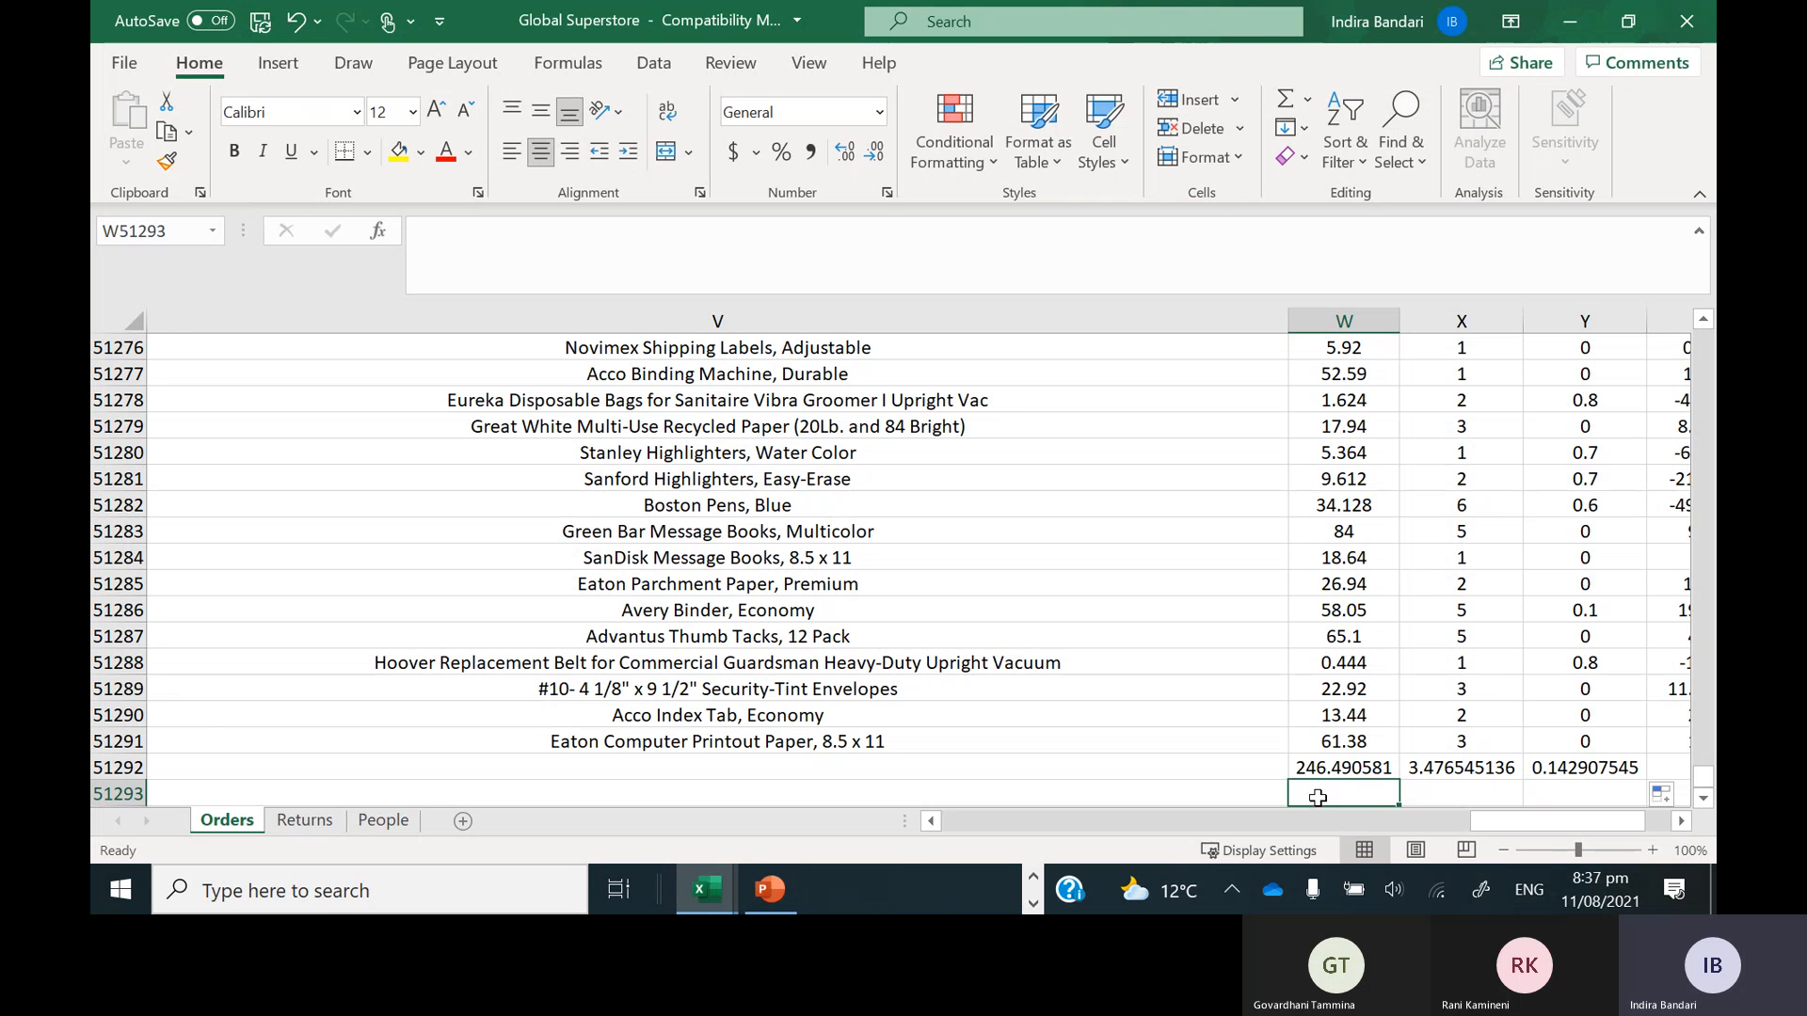
pyautogui.write('=count')
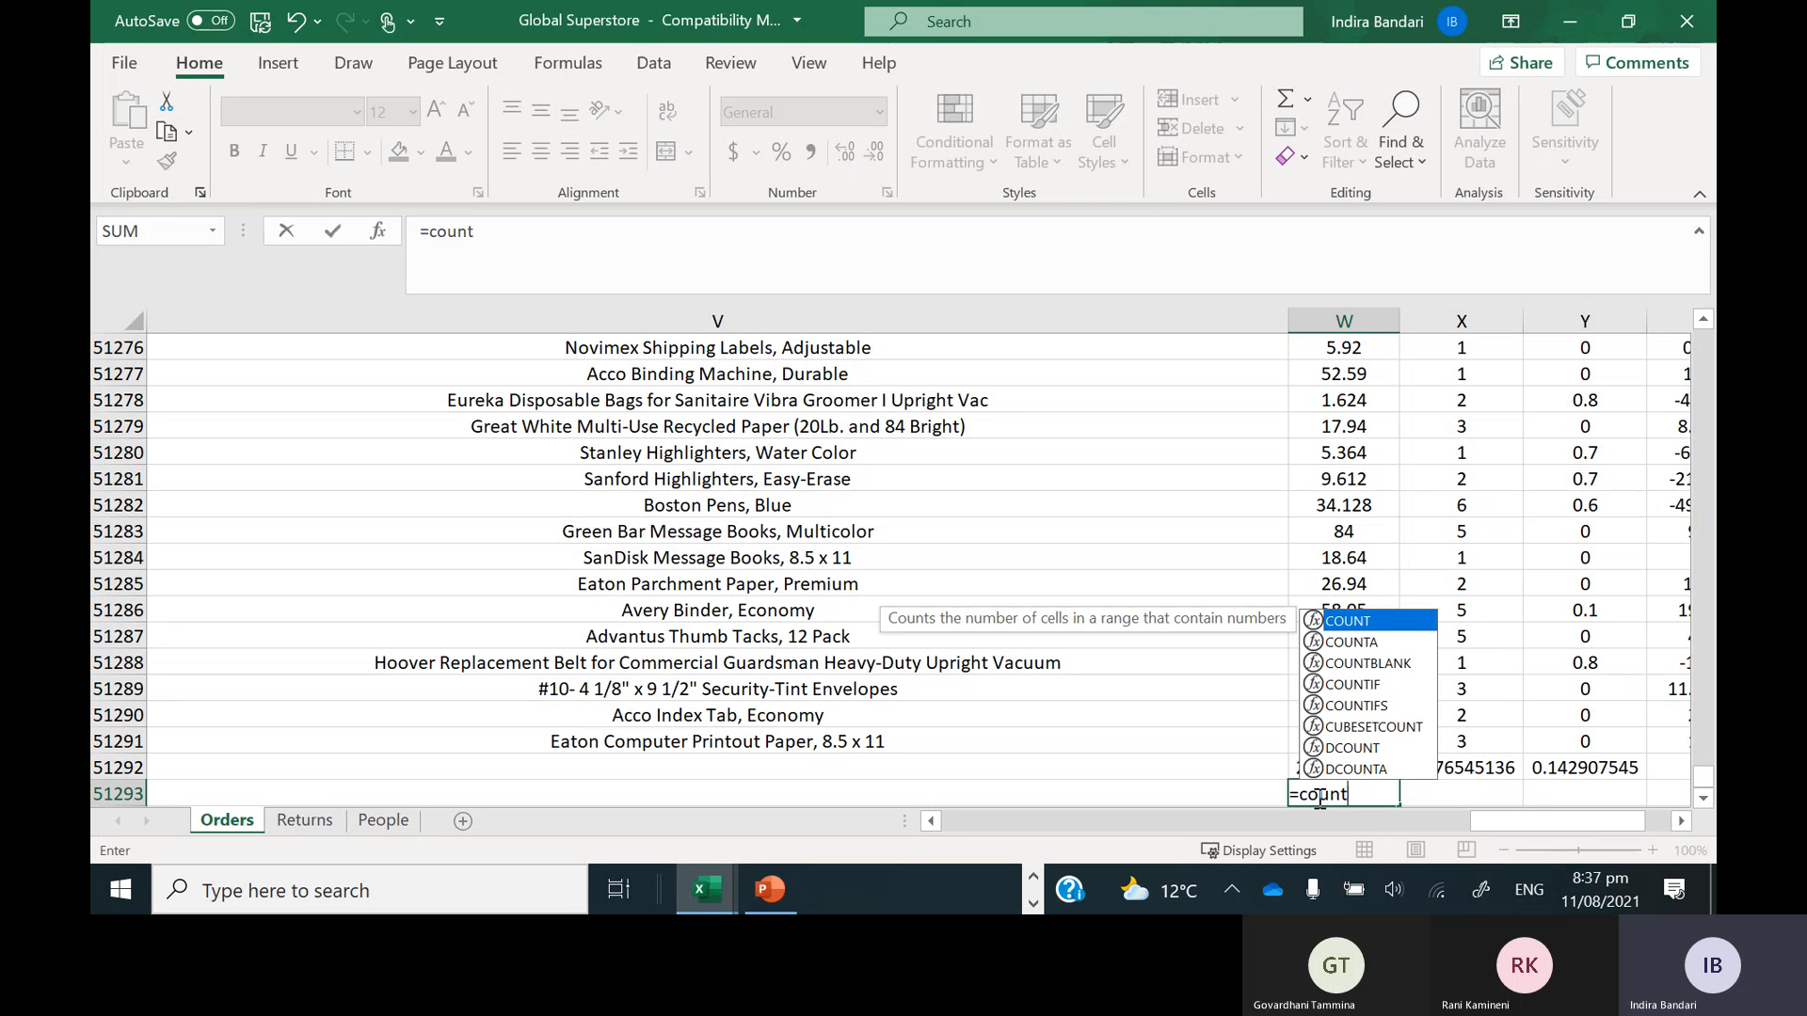
pyautogui.write('(')
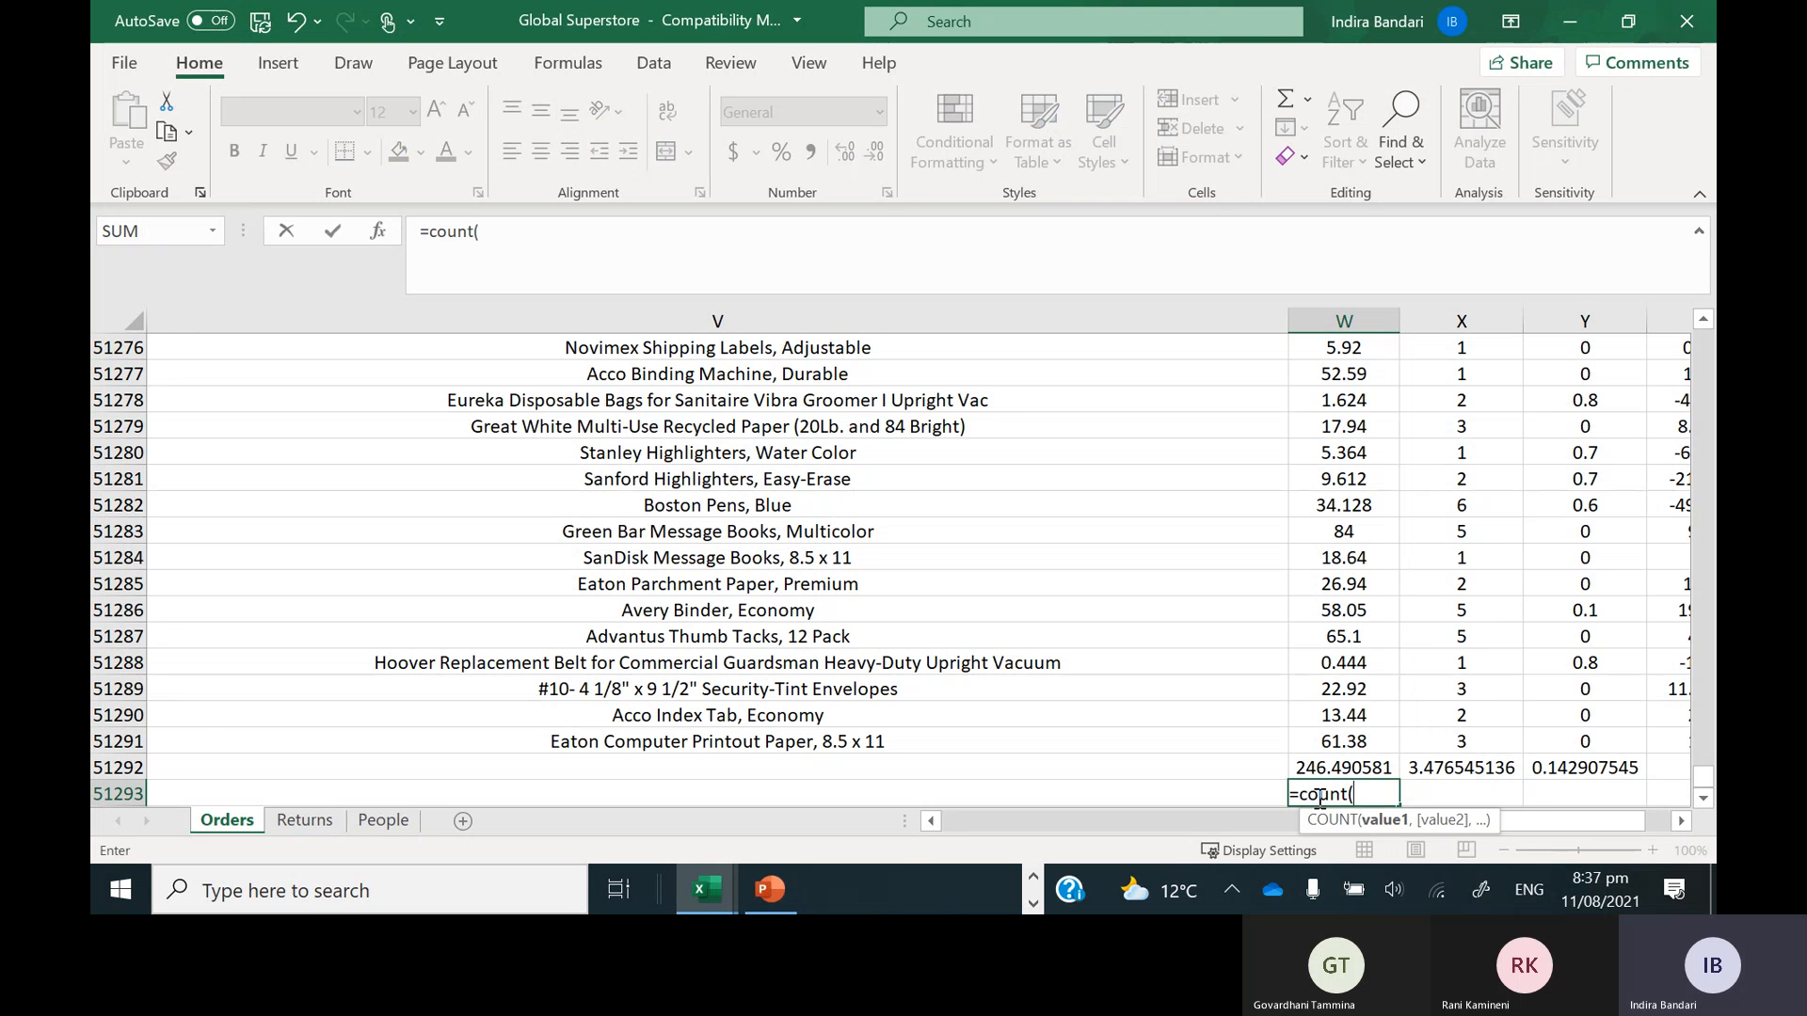
pyautogui.write('w2')
pyautogui.keyDown('shift'); pyautogui.click(1359, 741); pyautogui.keyUp('shift')
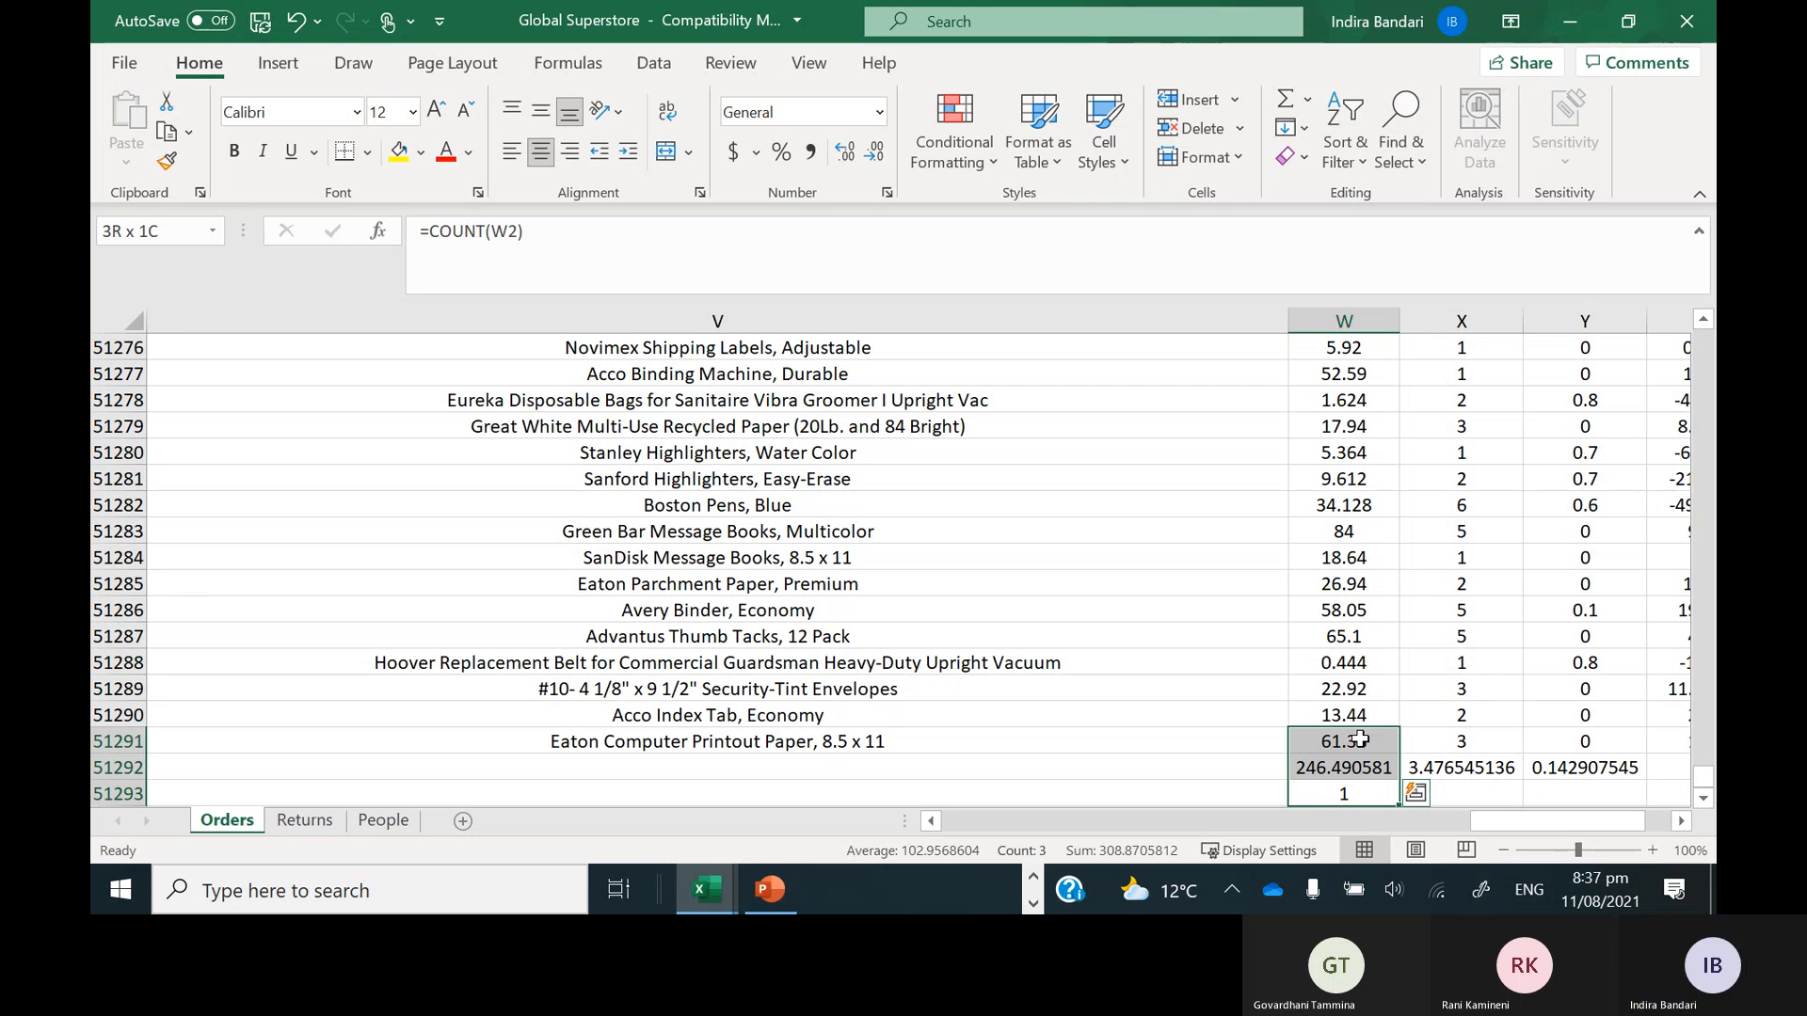
# Extend the COUNT formula in W51293 to the range W2:W51292 and review it
pyautogui.click(520, 231)
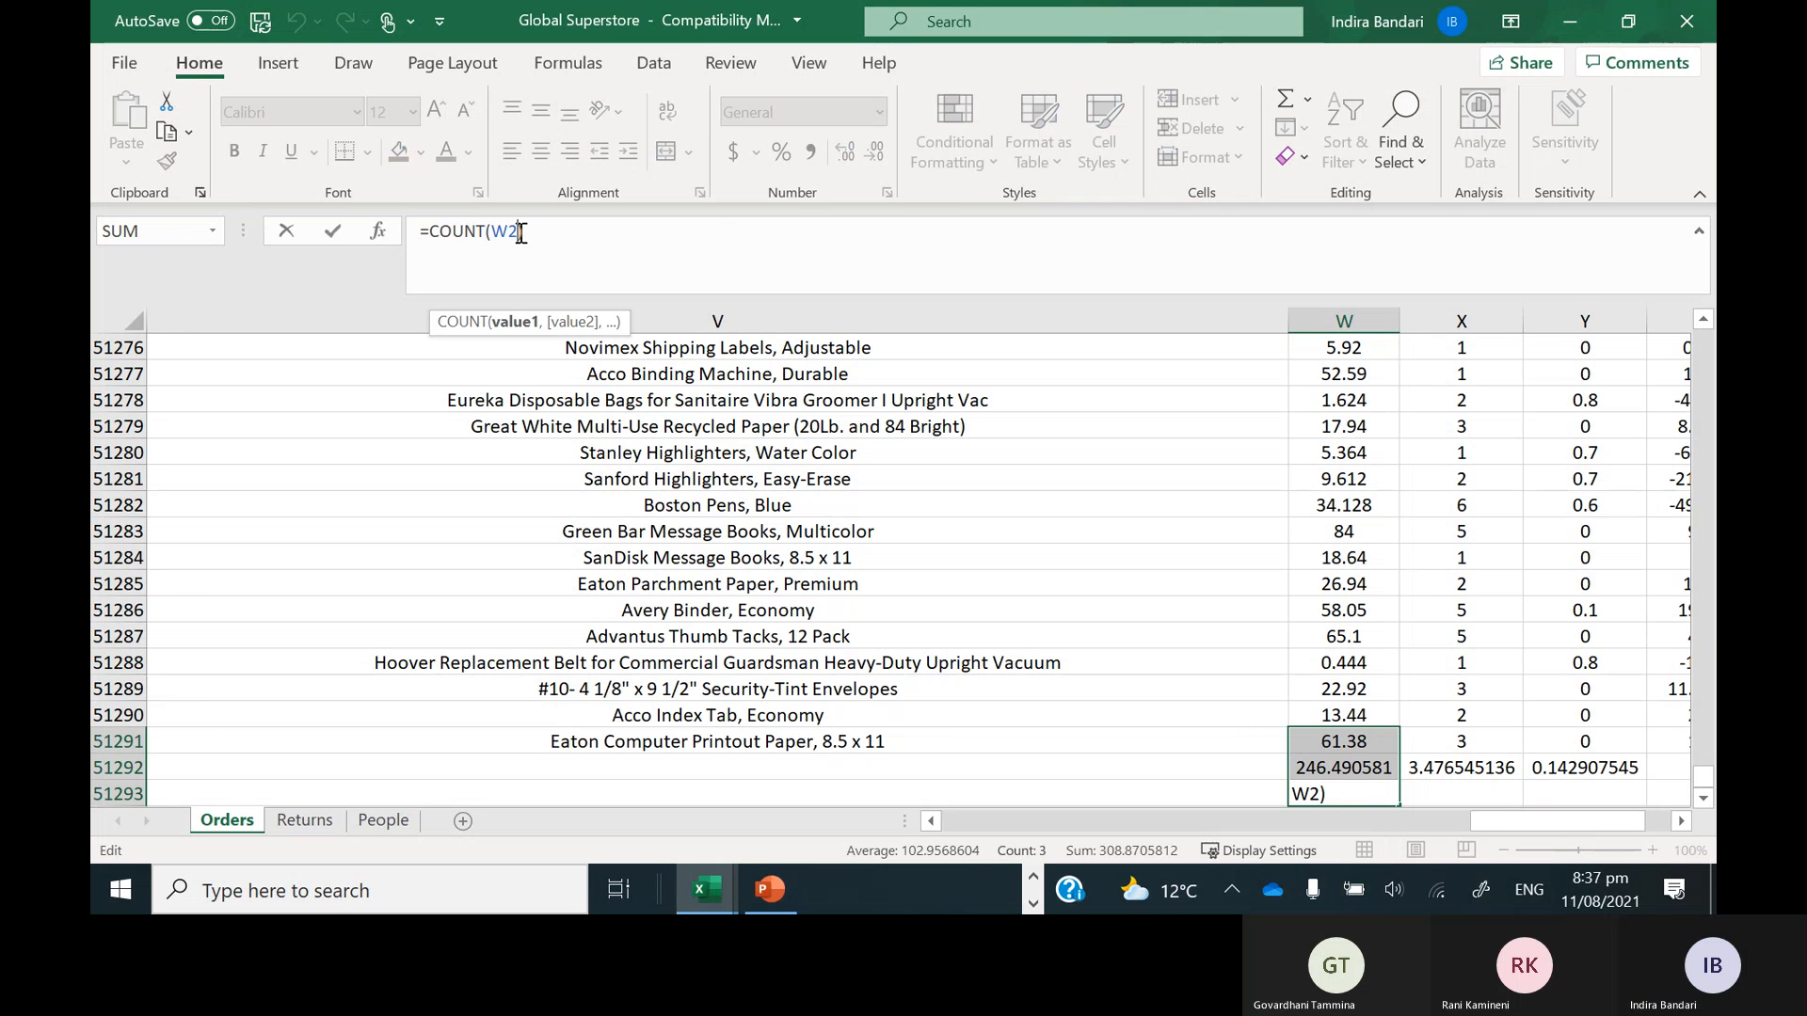
pyautogui.write(':')
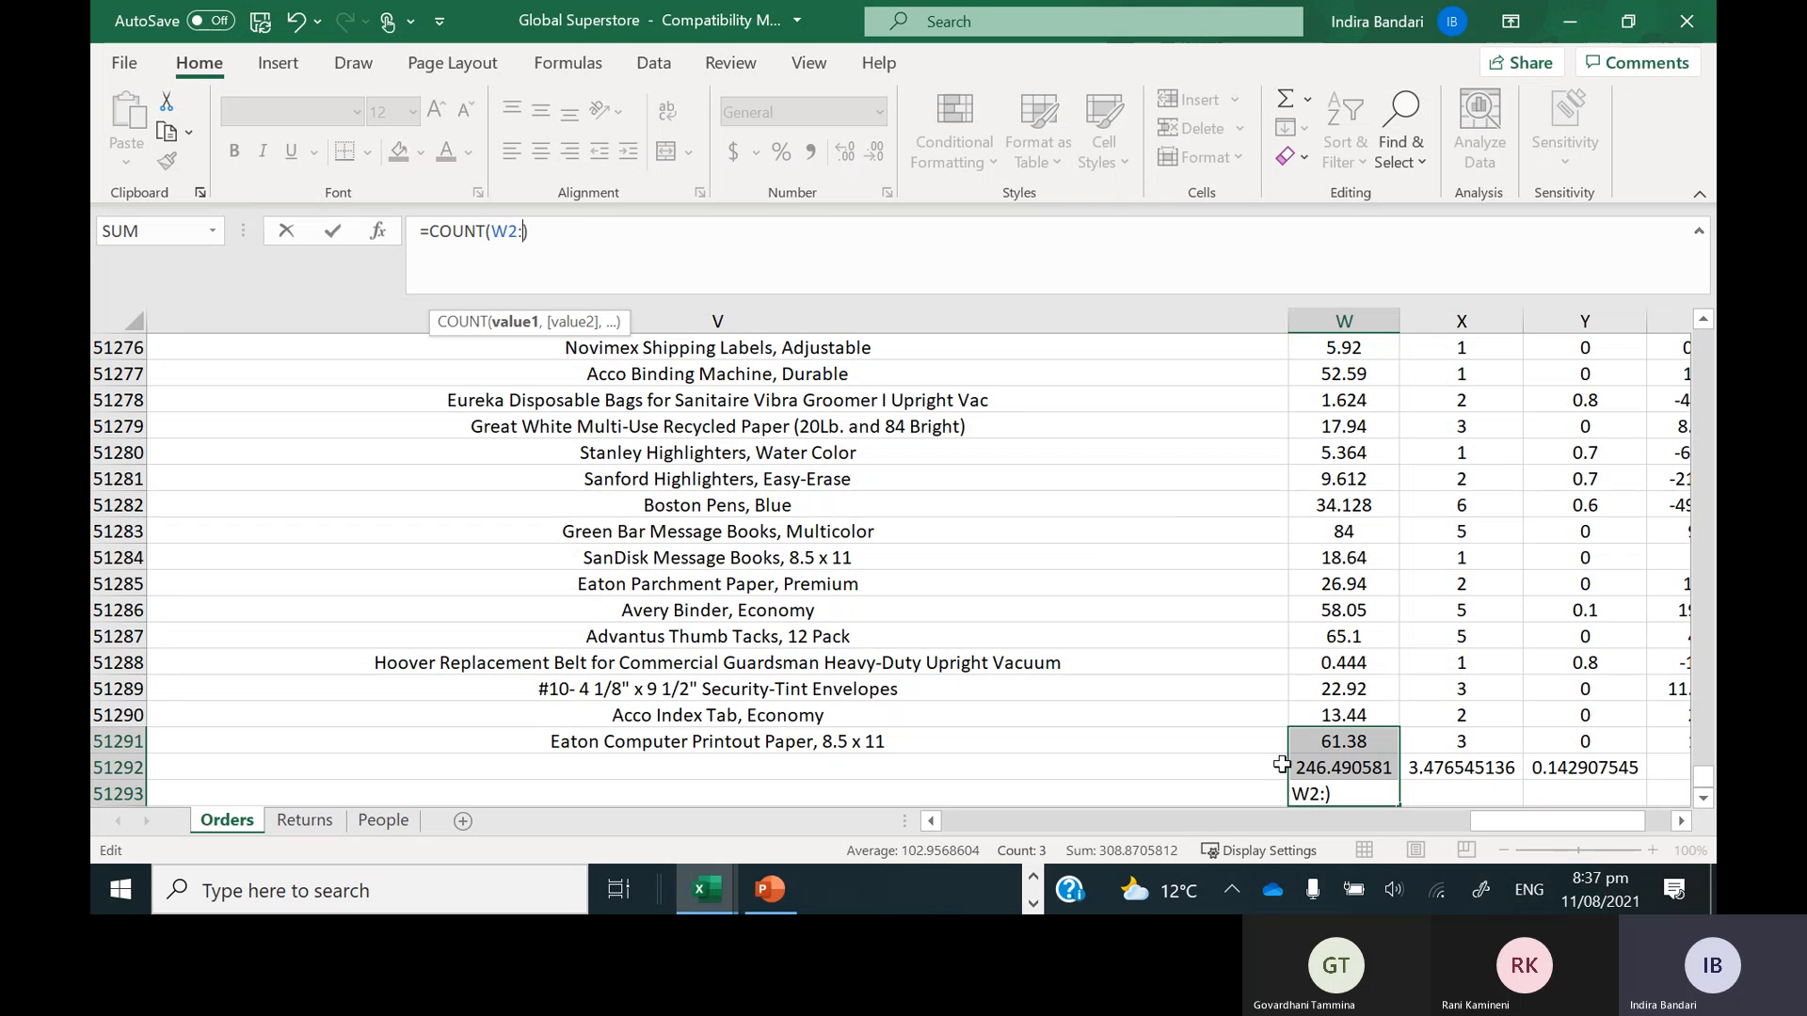
pyautogui.click(1318, 766)
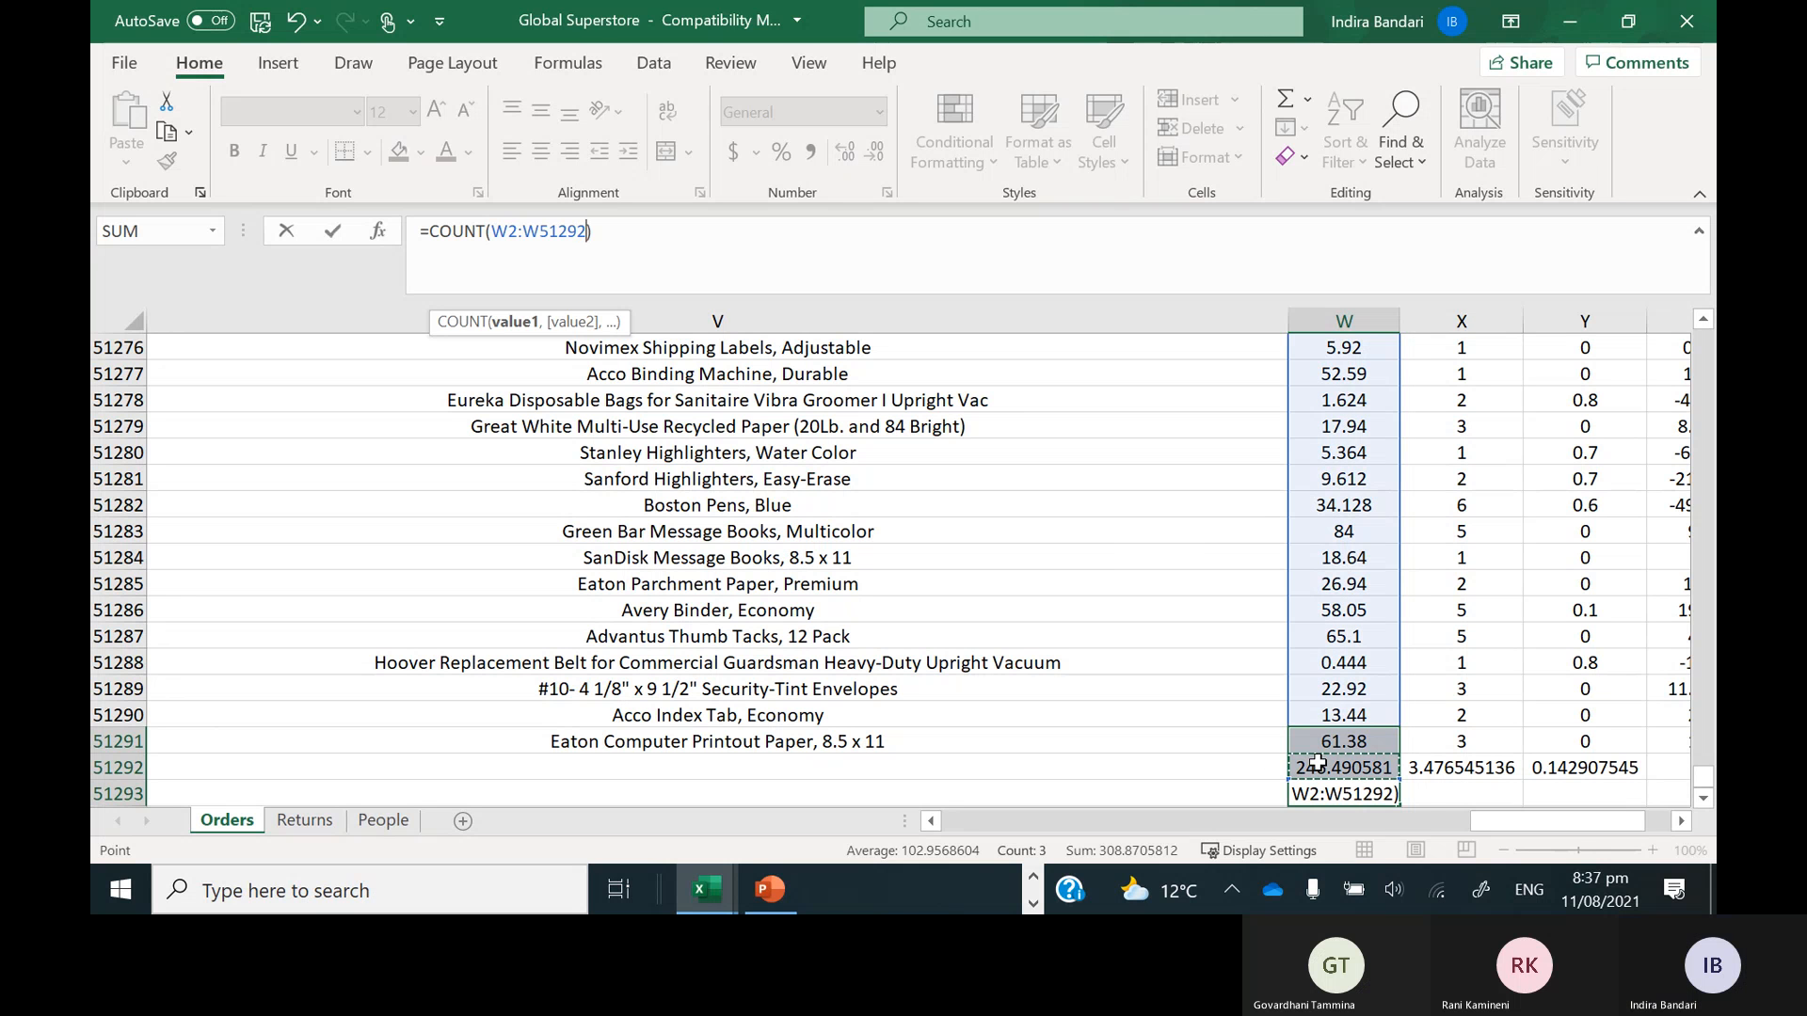
pyautogui.press('Return')
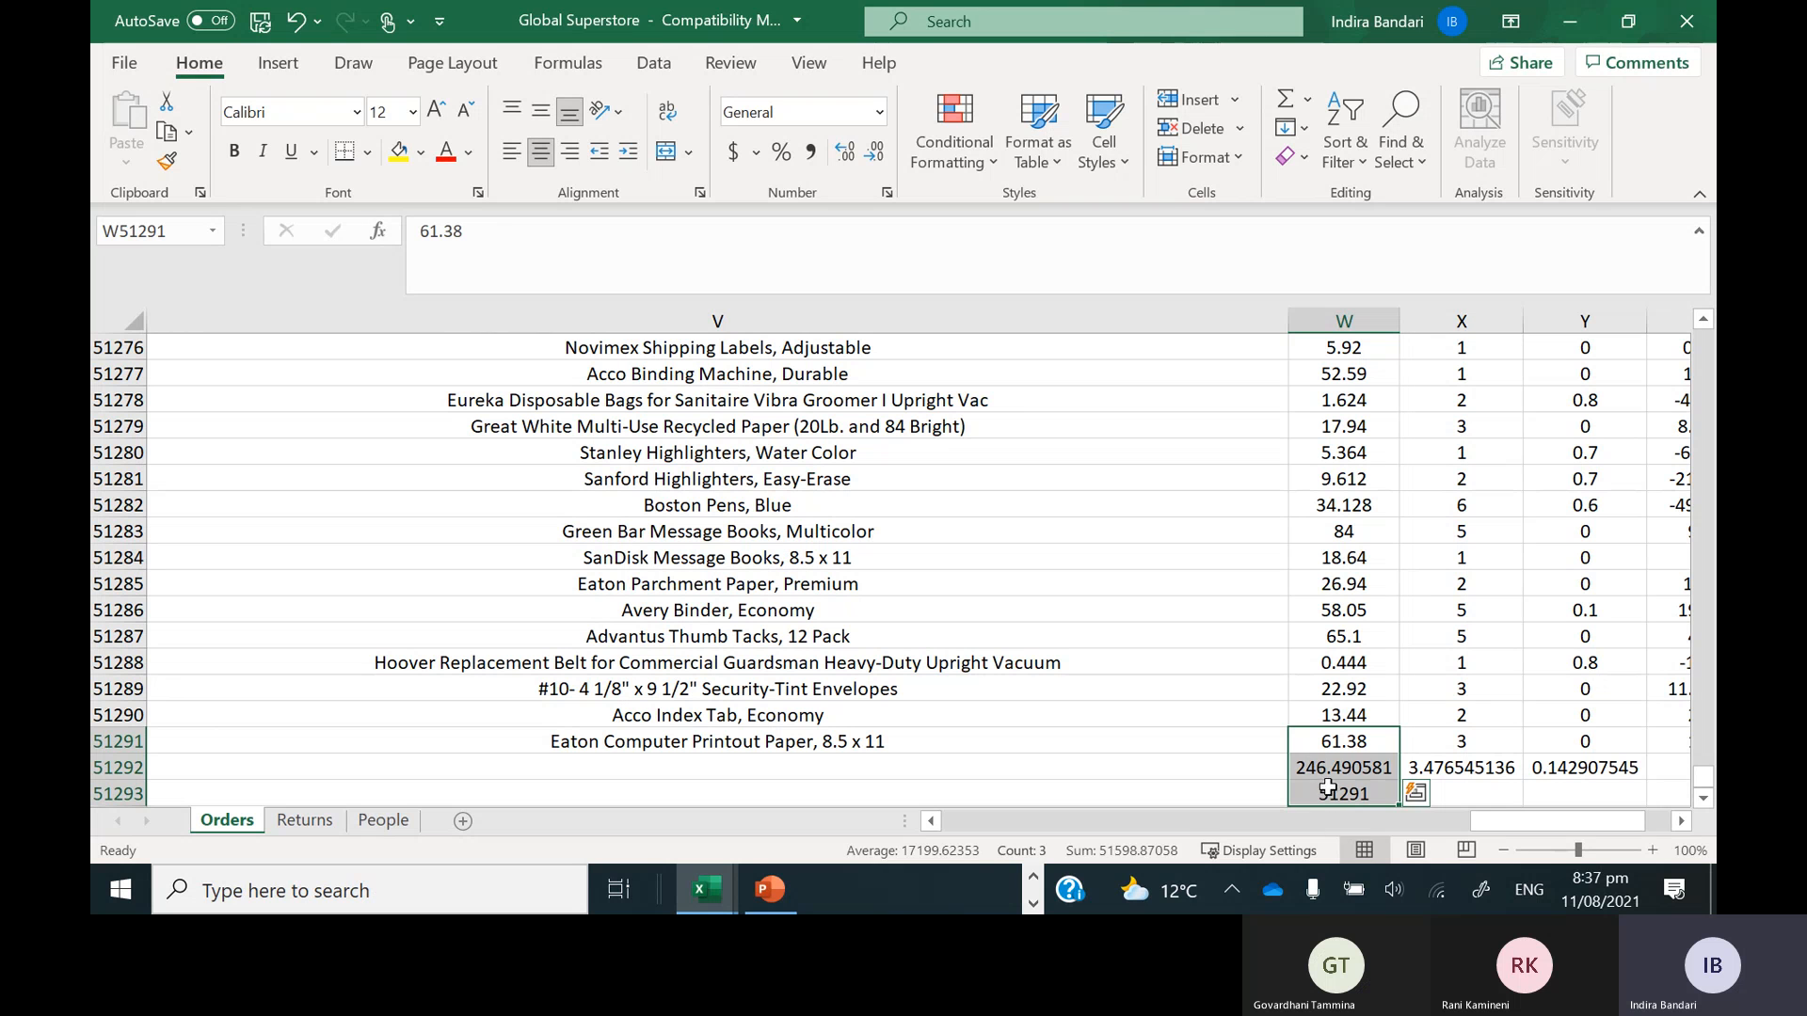
pyautogui.click(1326, 787)
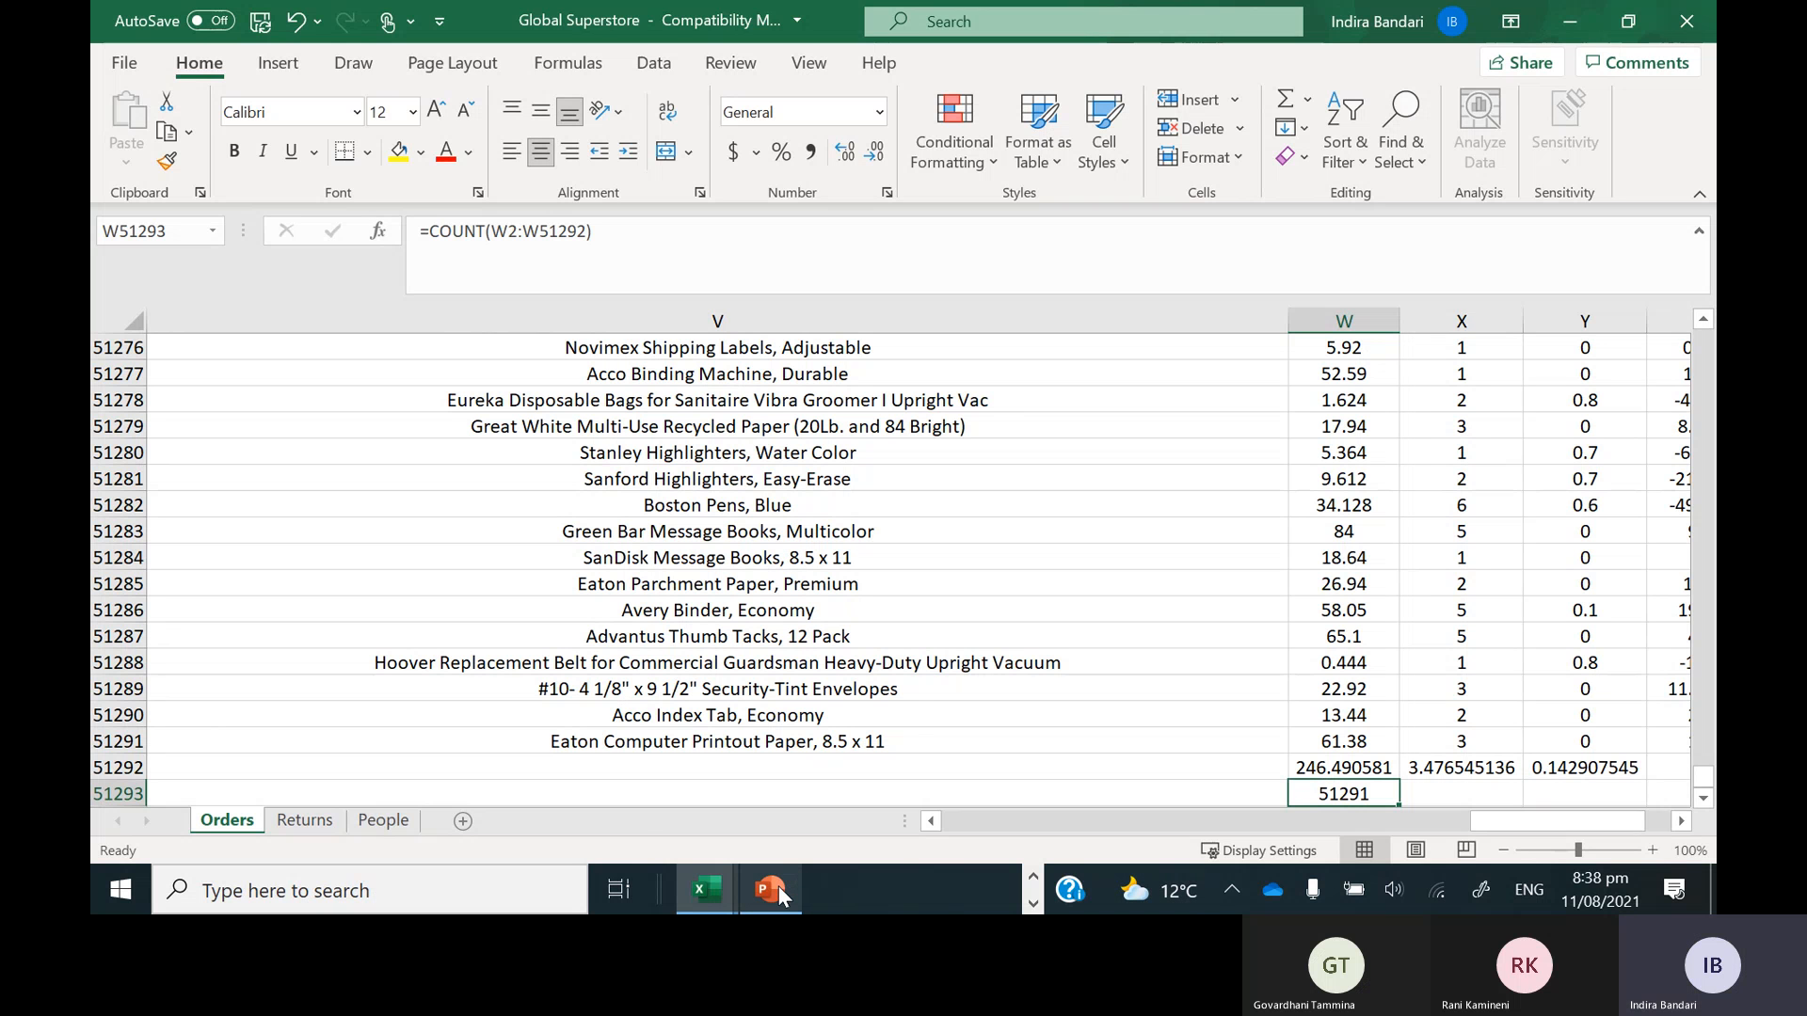
pyautogui.moveTo(786, 884)
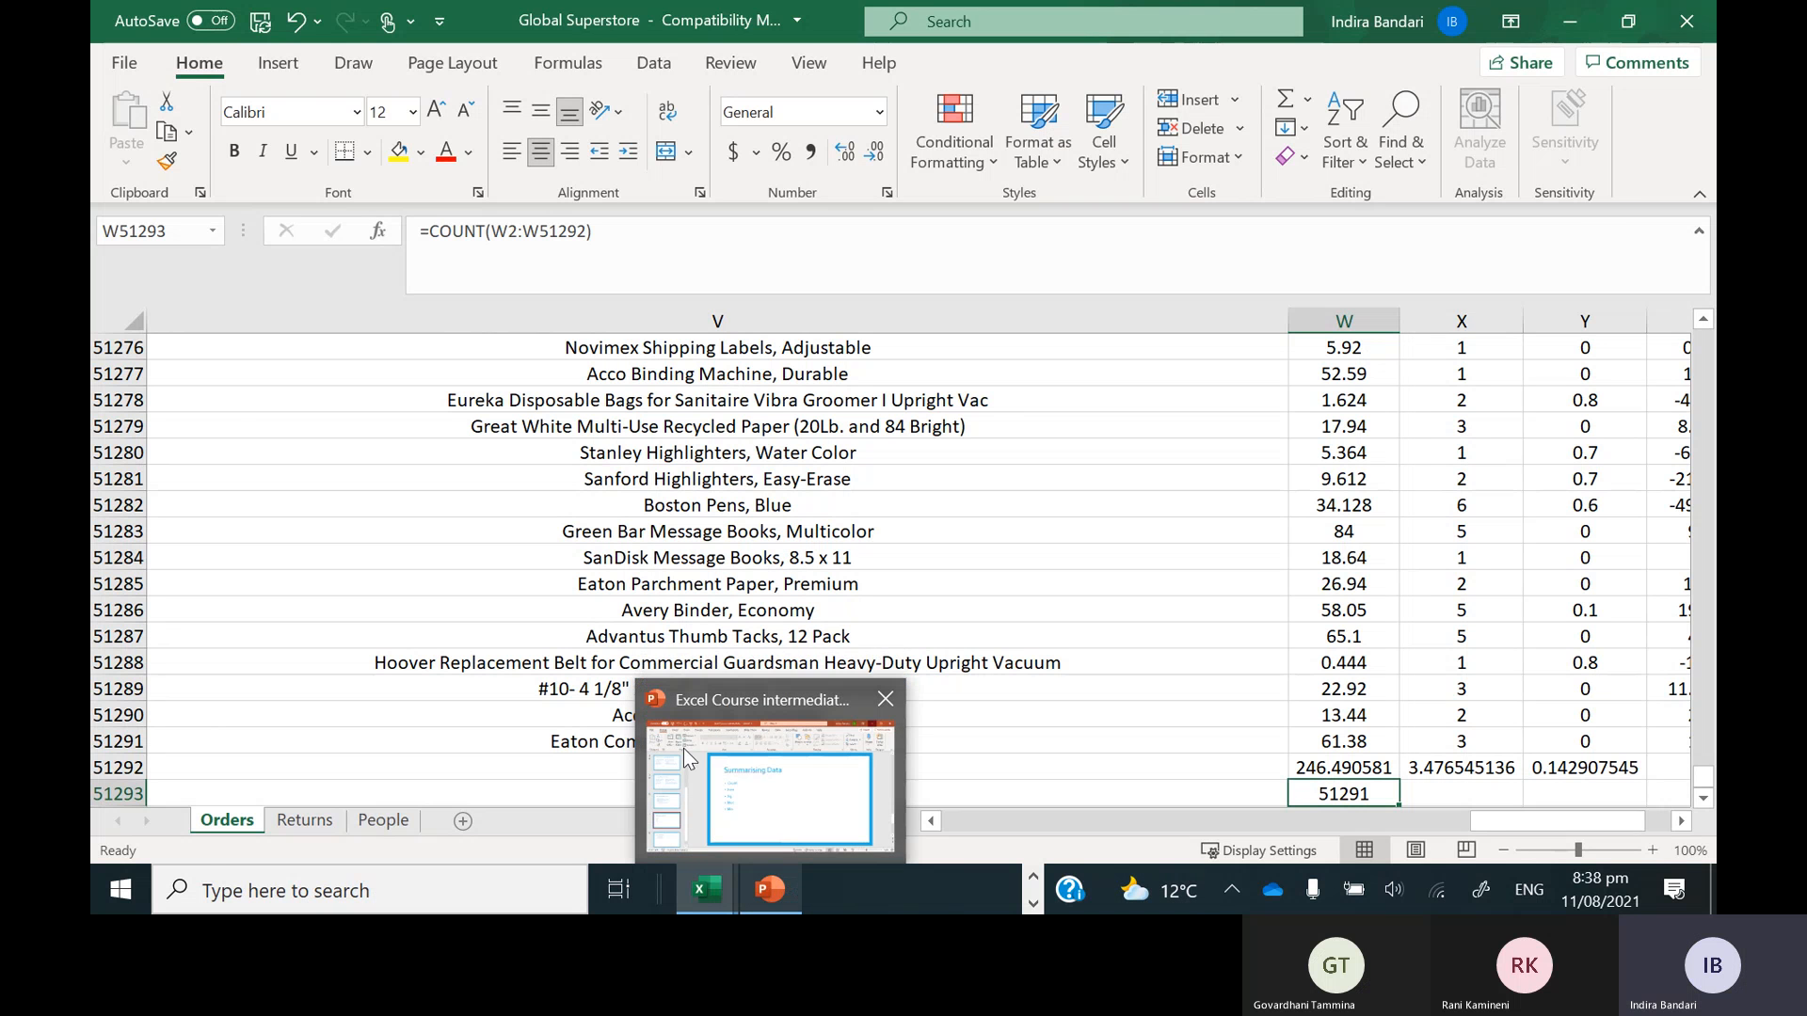
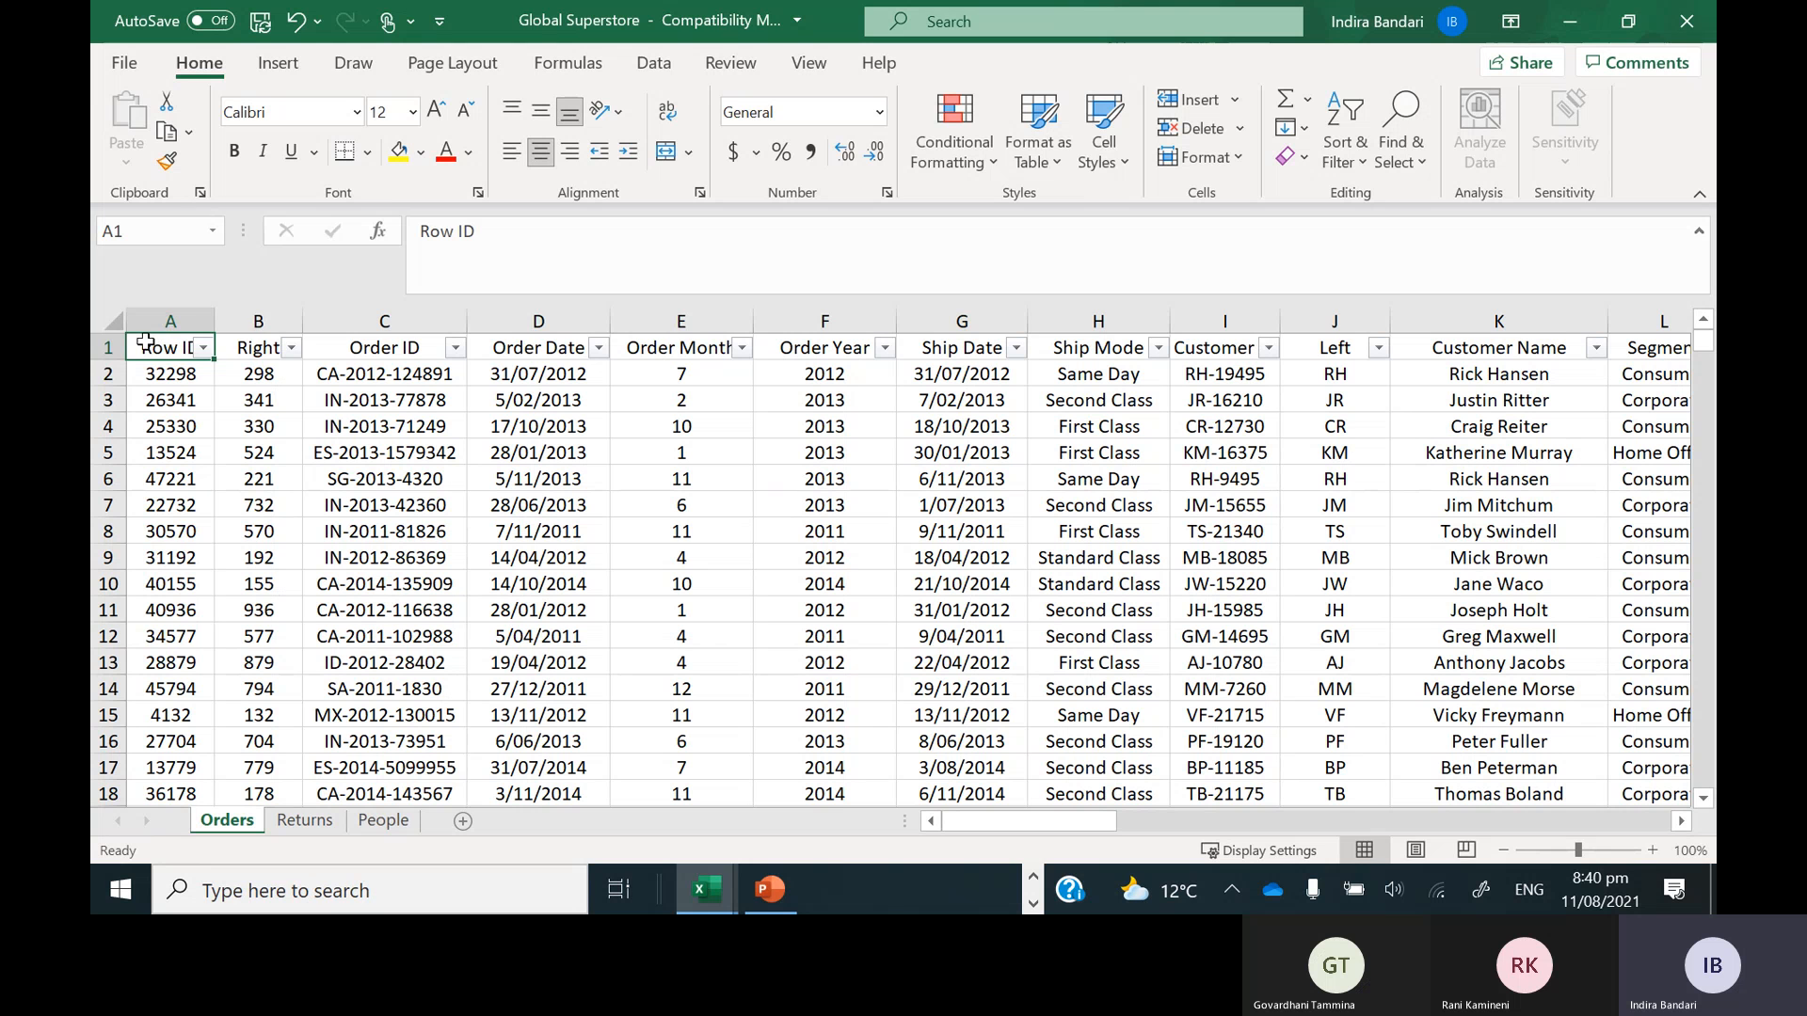
# Check the column headers in row 1 of the Orders sheet, including Right, Order ID, Order Date and Order Month
pyautogui.click(253, 348)
pyautogui.click(350, 345)
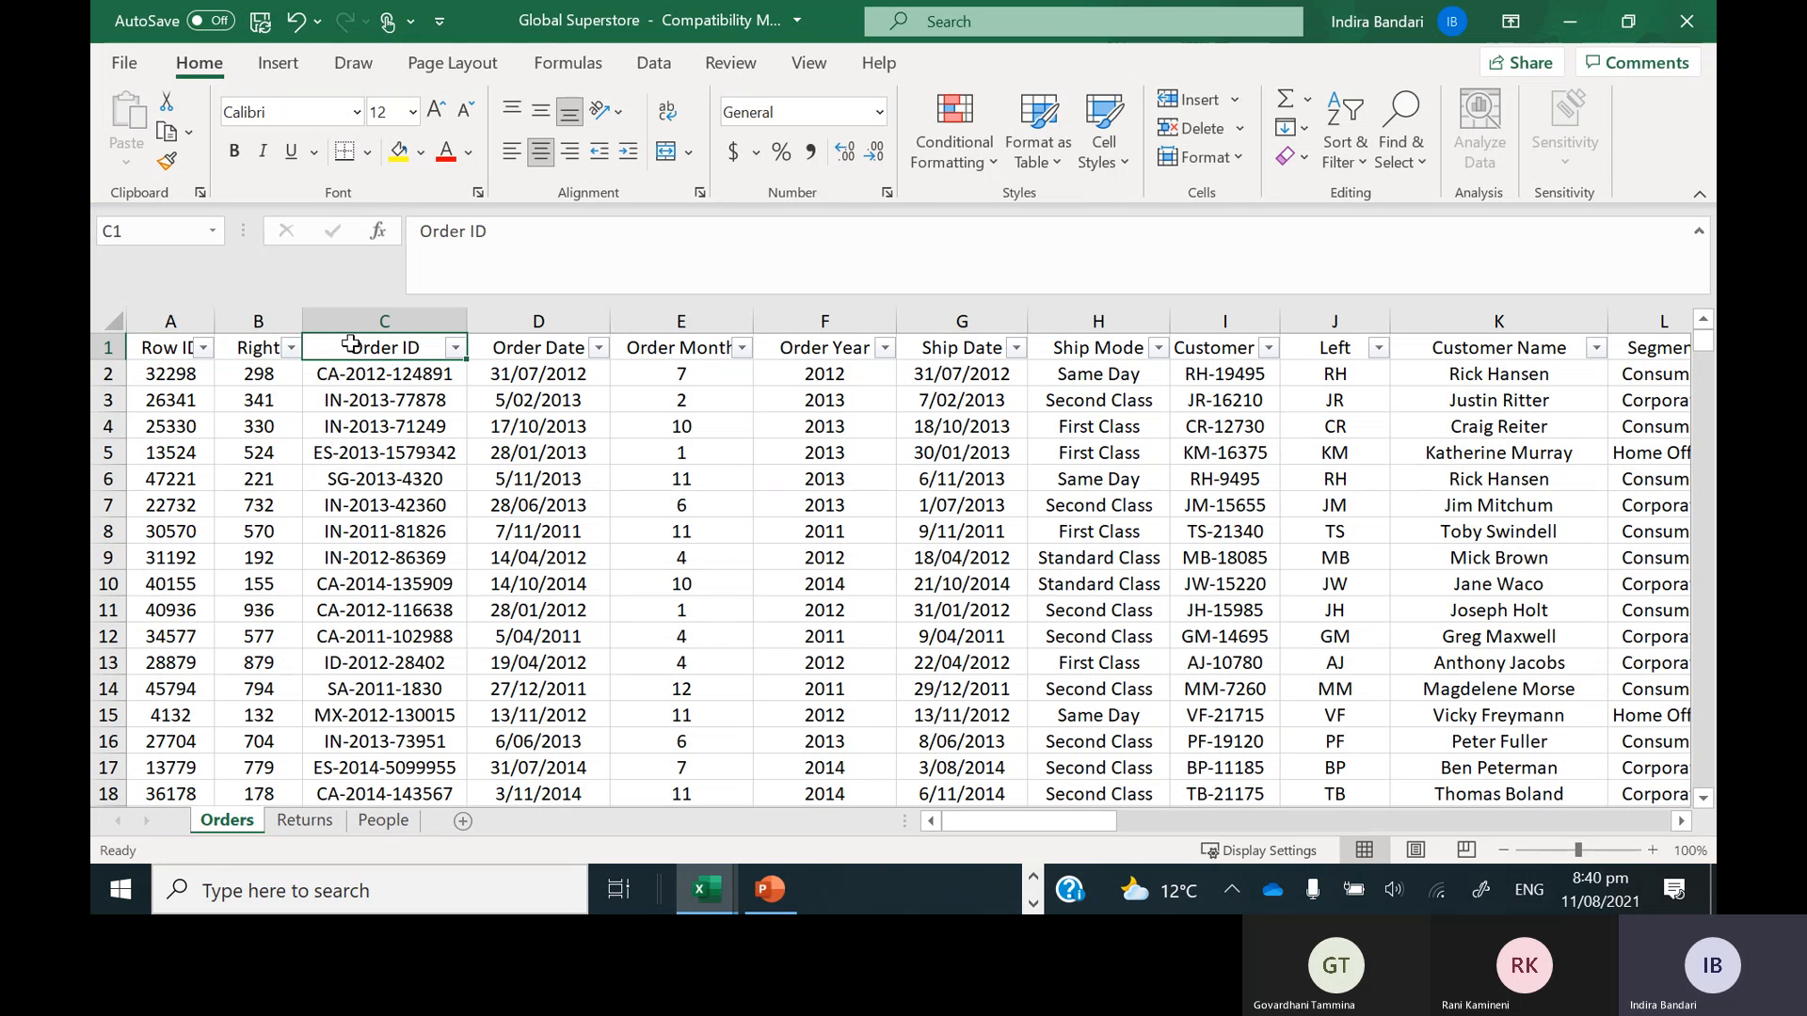
pyautogui.click(518, 348)
pyautogui.click(636, 342)
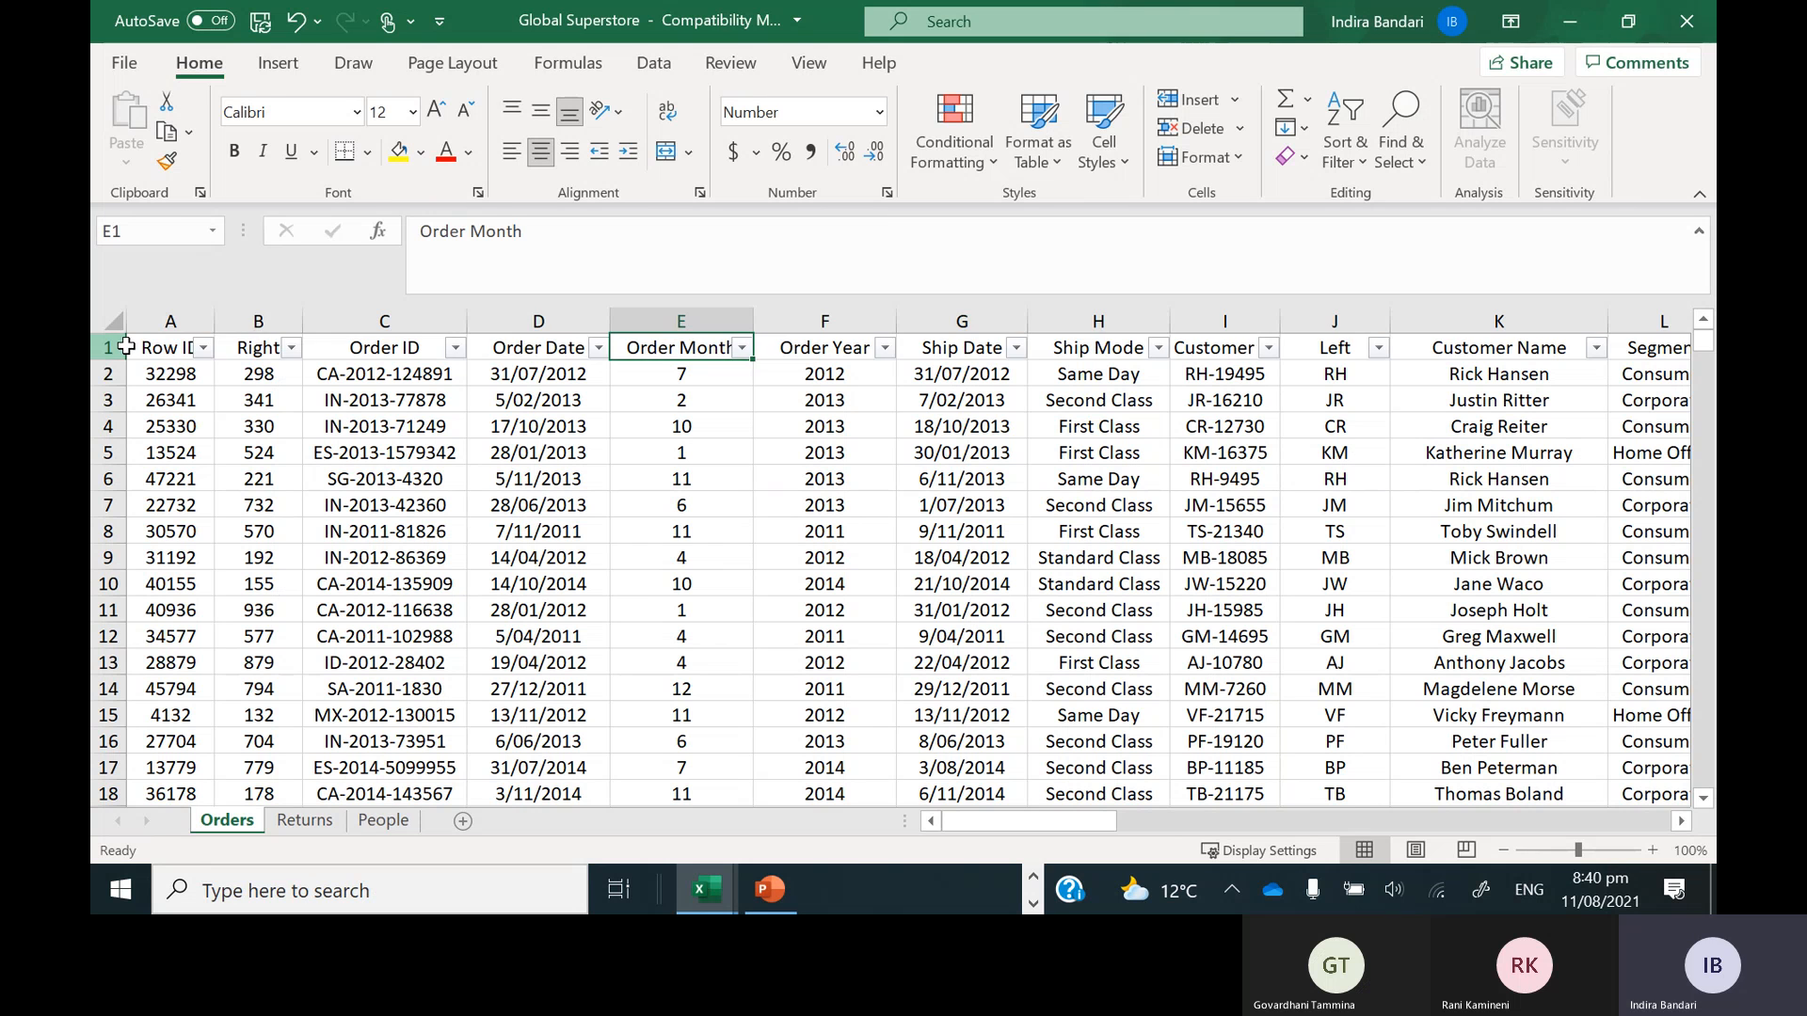
pyautogui.click(119, 347)
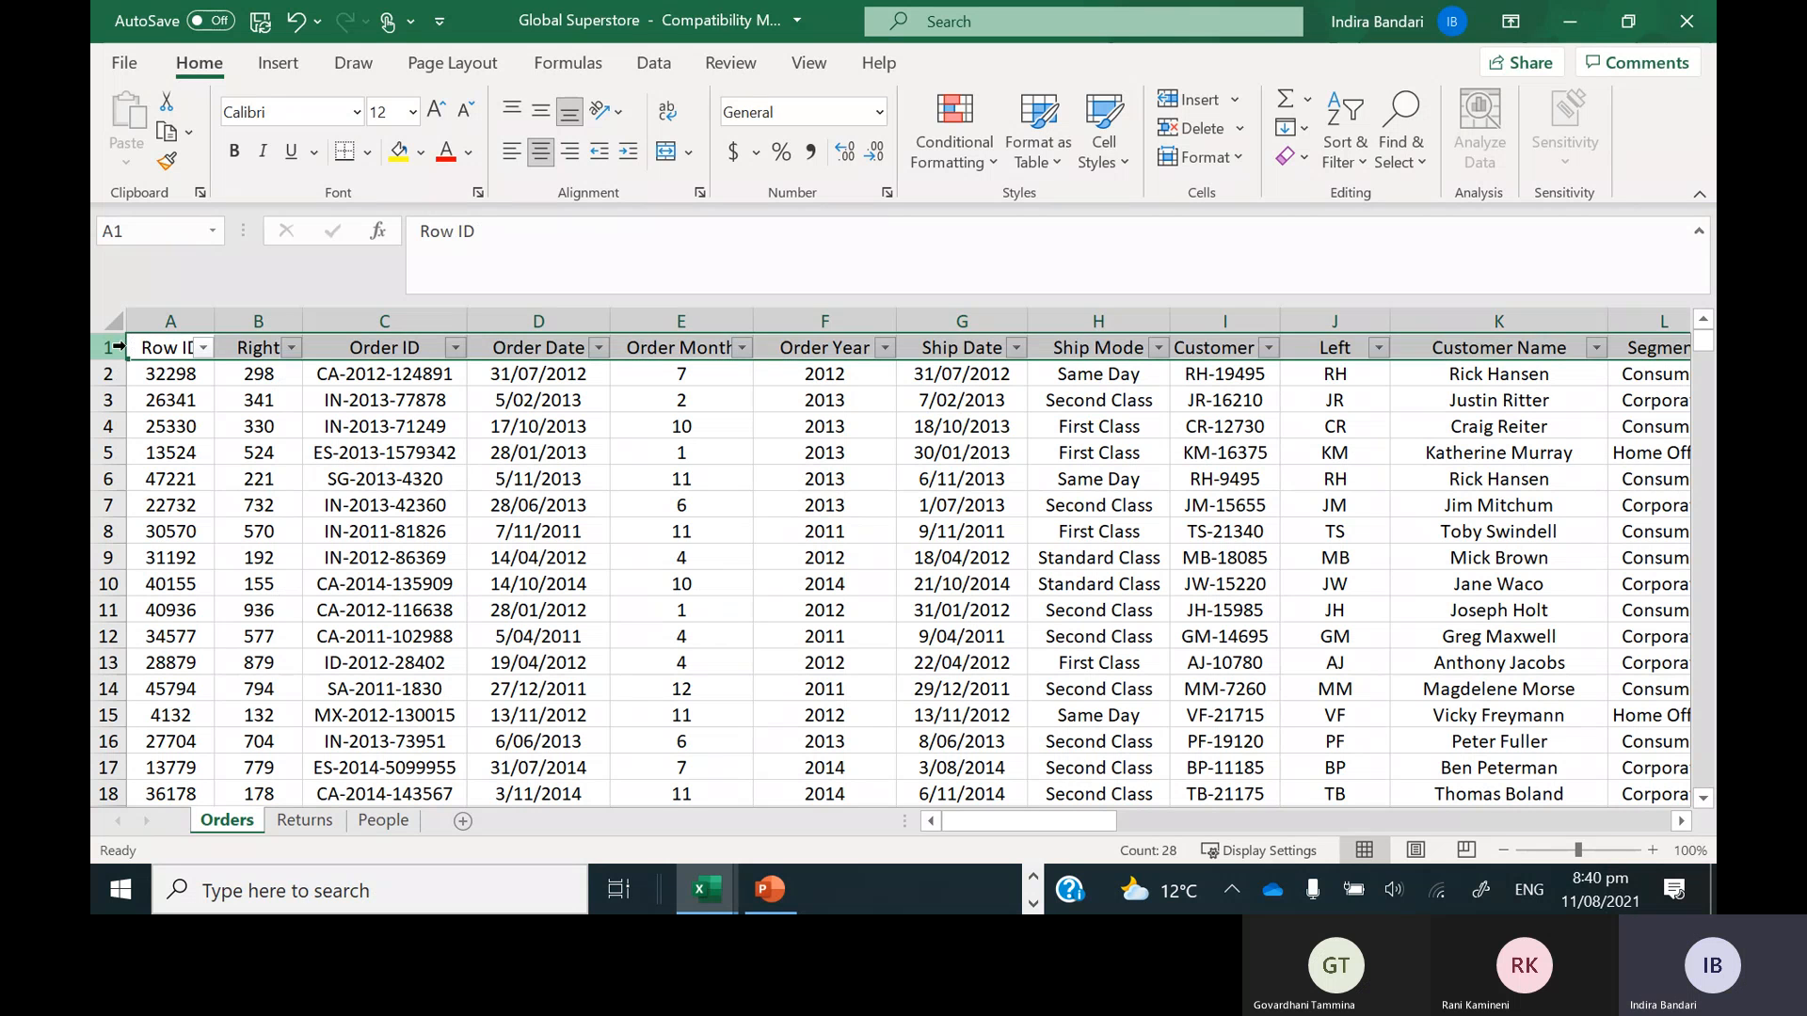
pyautogui.click(269, 450)
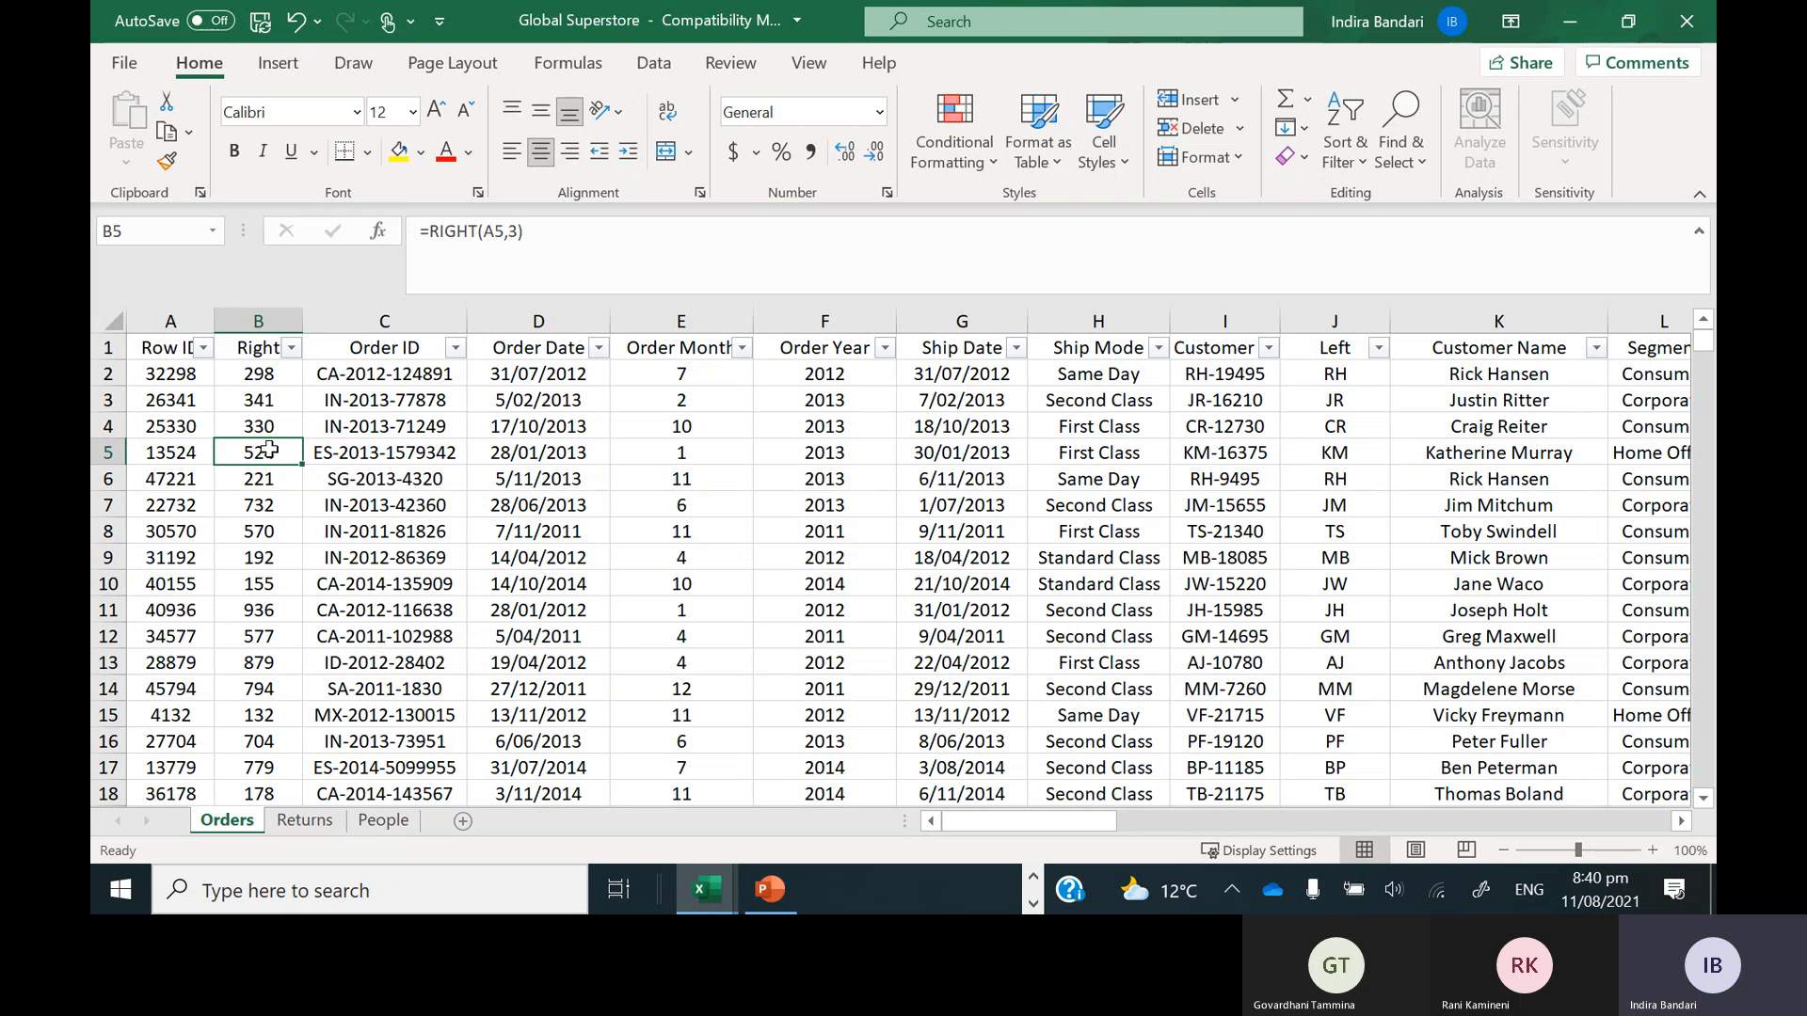
pyautogui.click(151, 341)
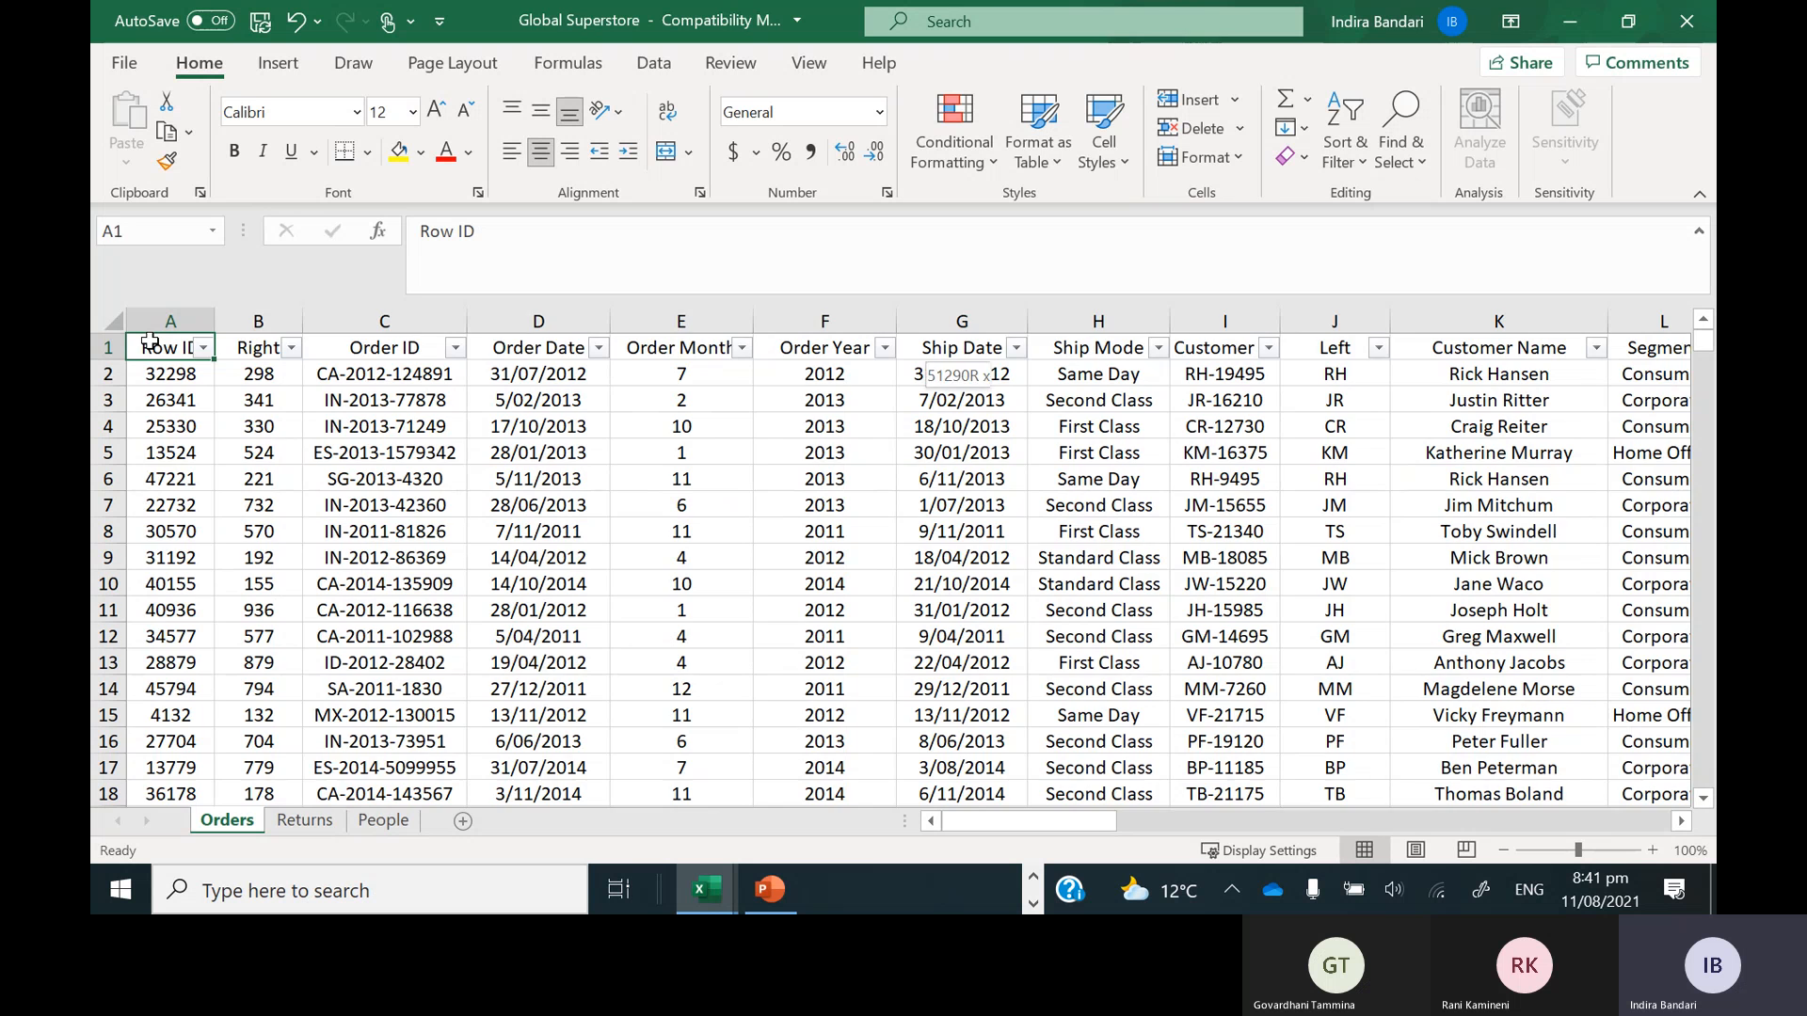
pyautogui.hscroll(10, 151, 341)
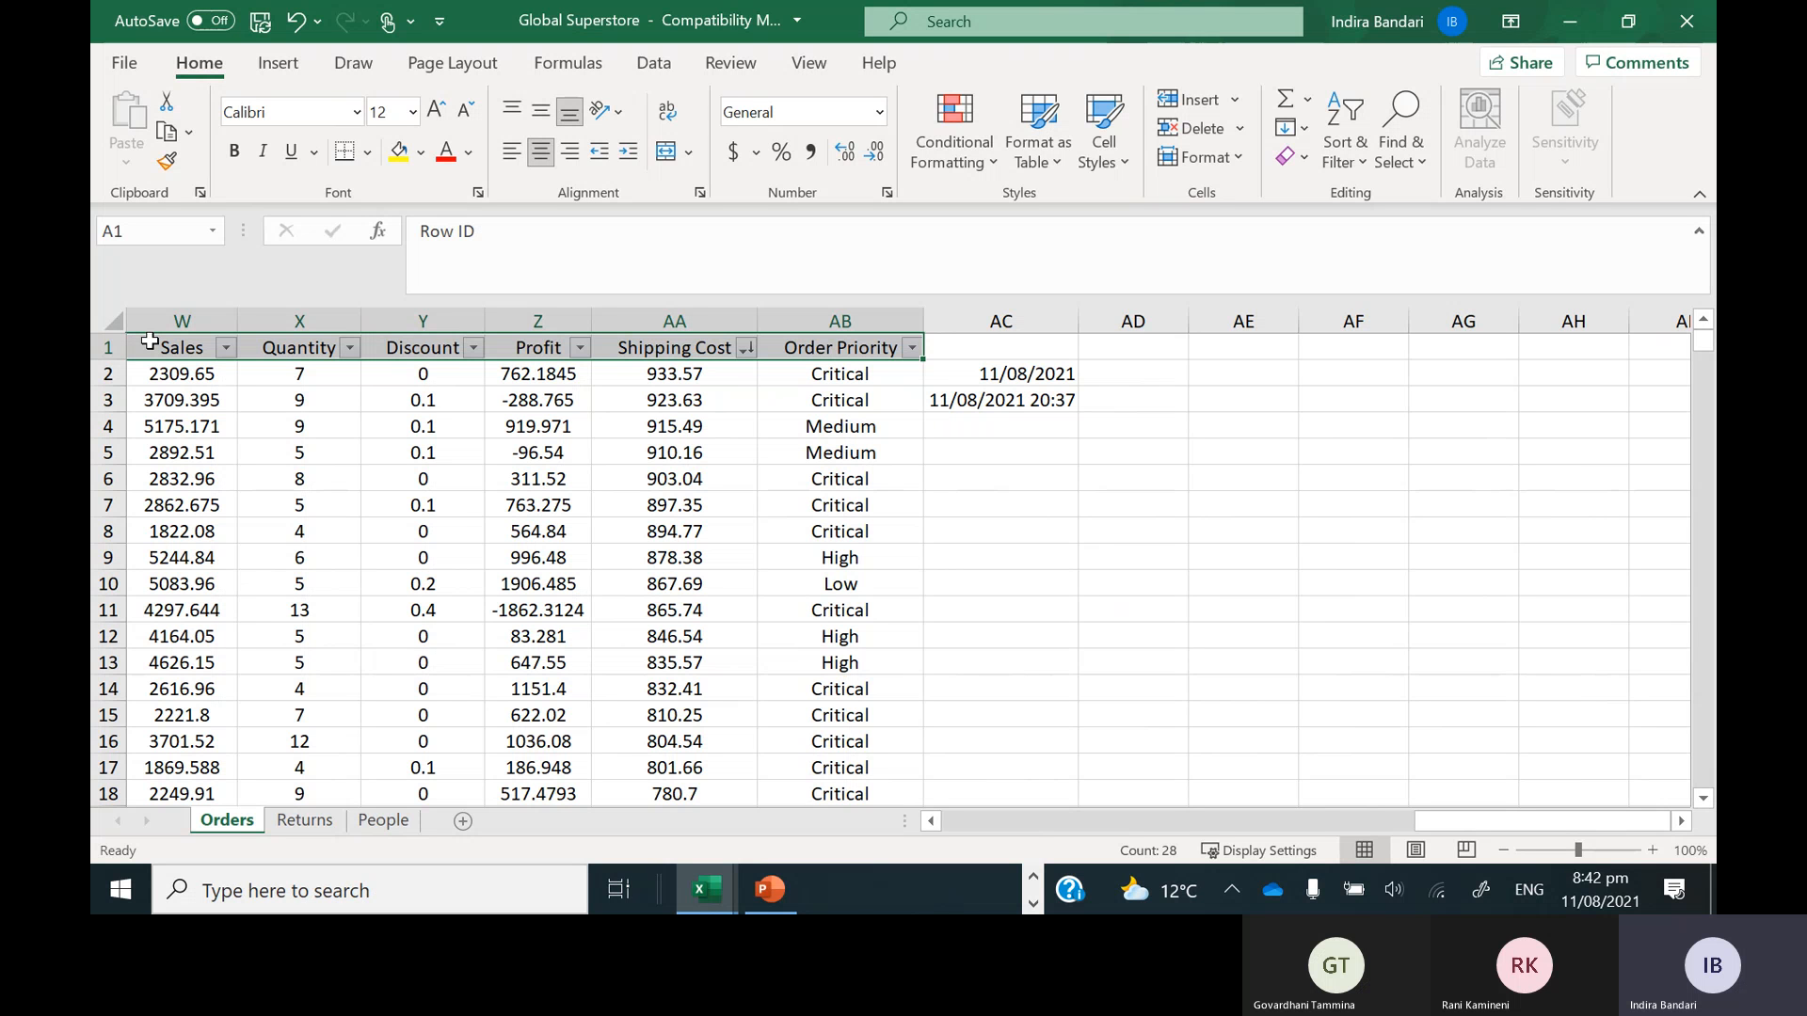
pyautogui.hotkey('ctrl', 'shift', 'Down')
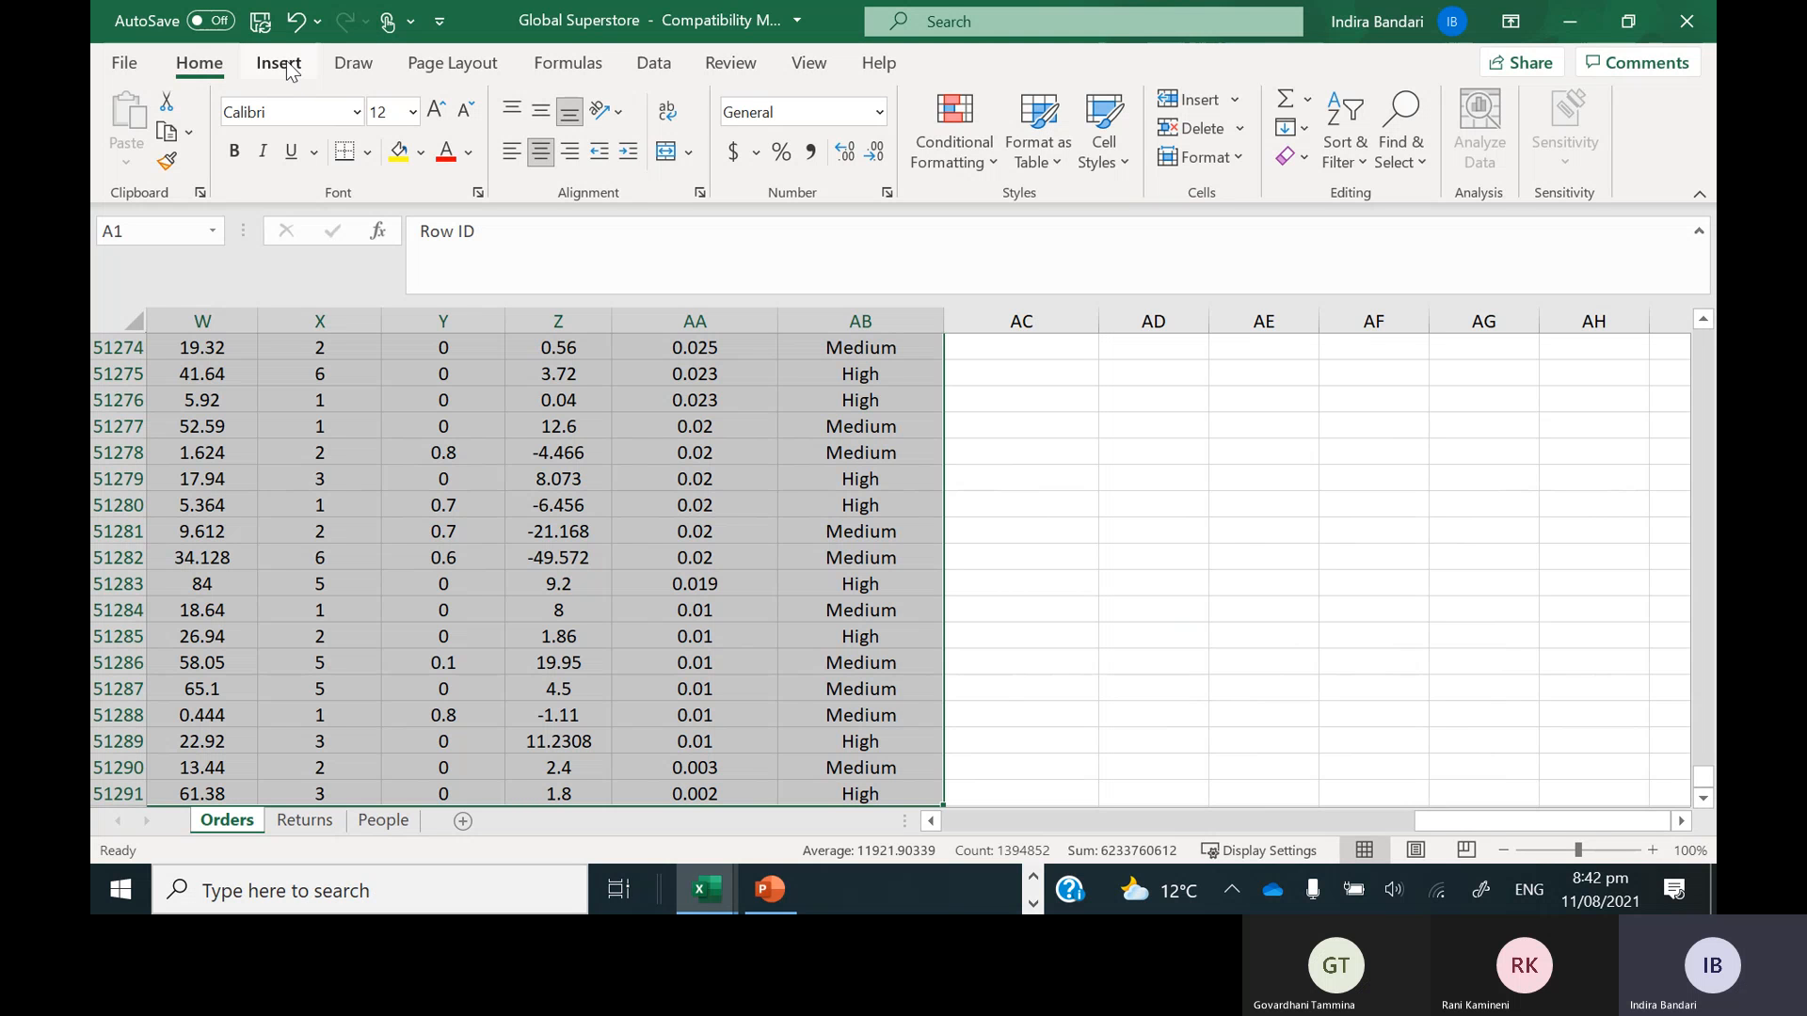
pyautogui.click(279, 63)
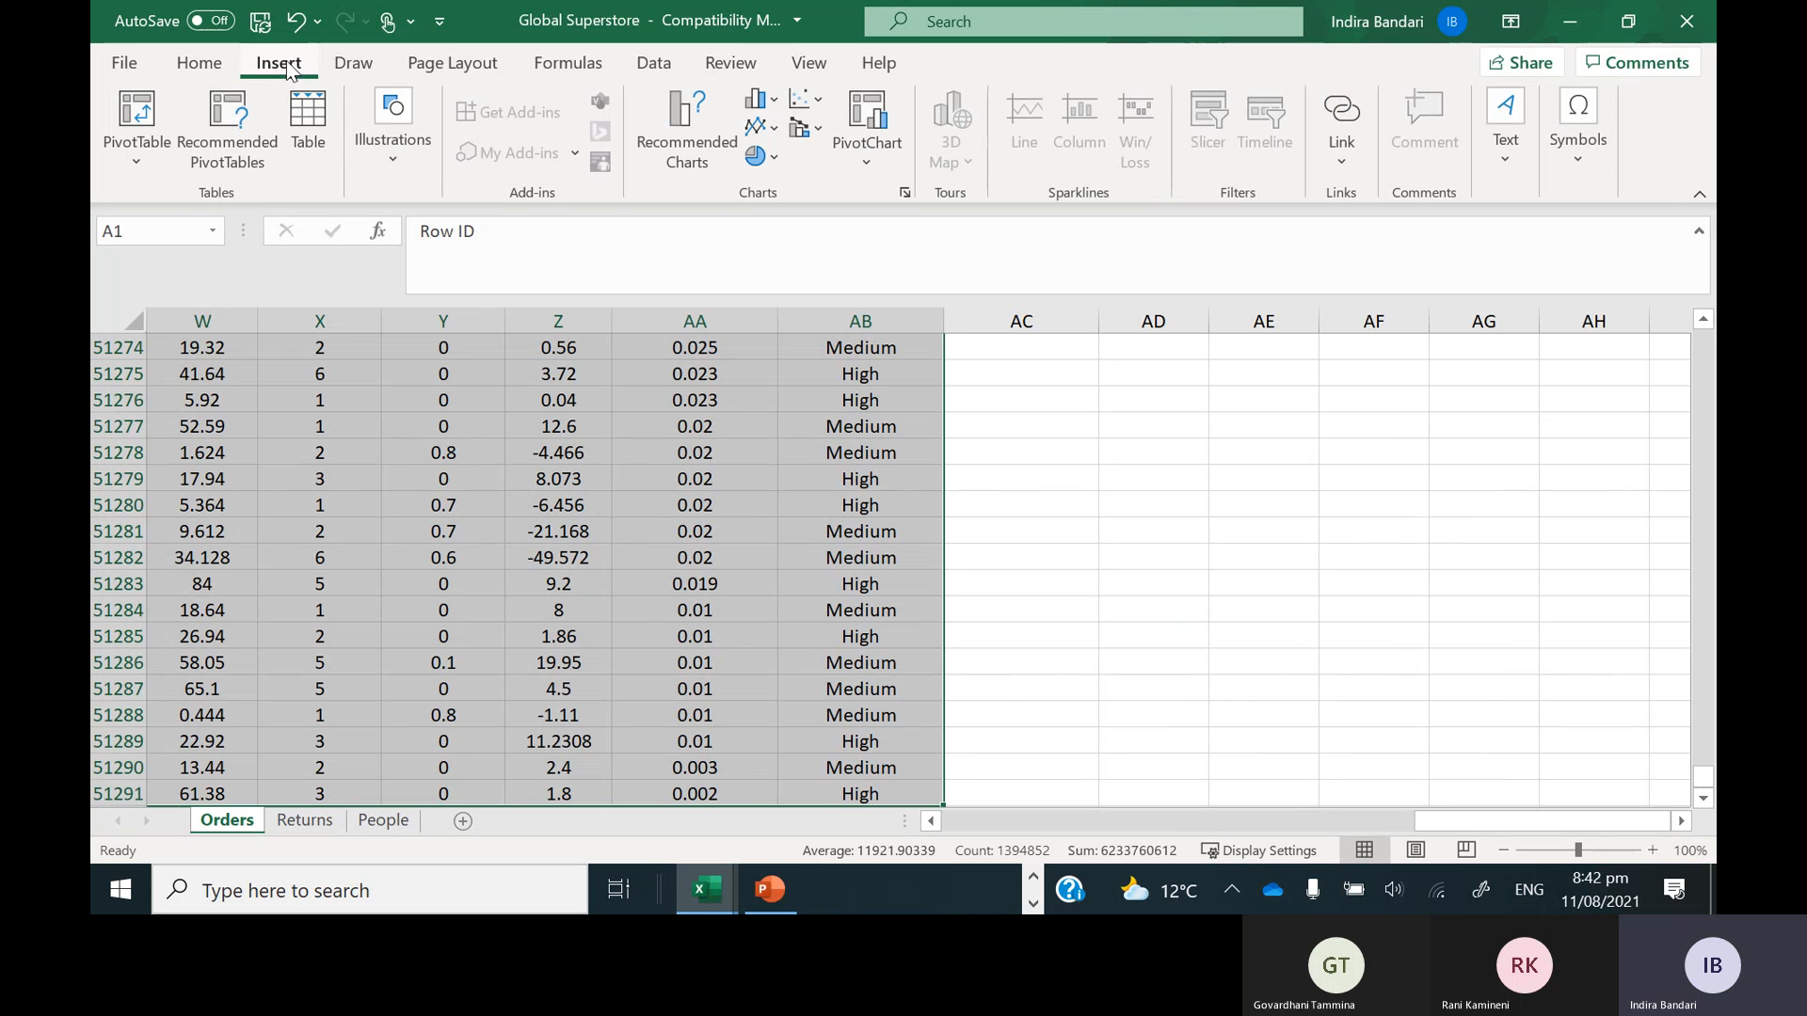
pyautogui.click(145, 143)
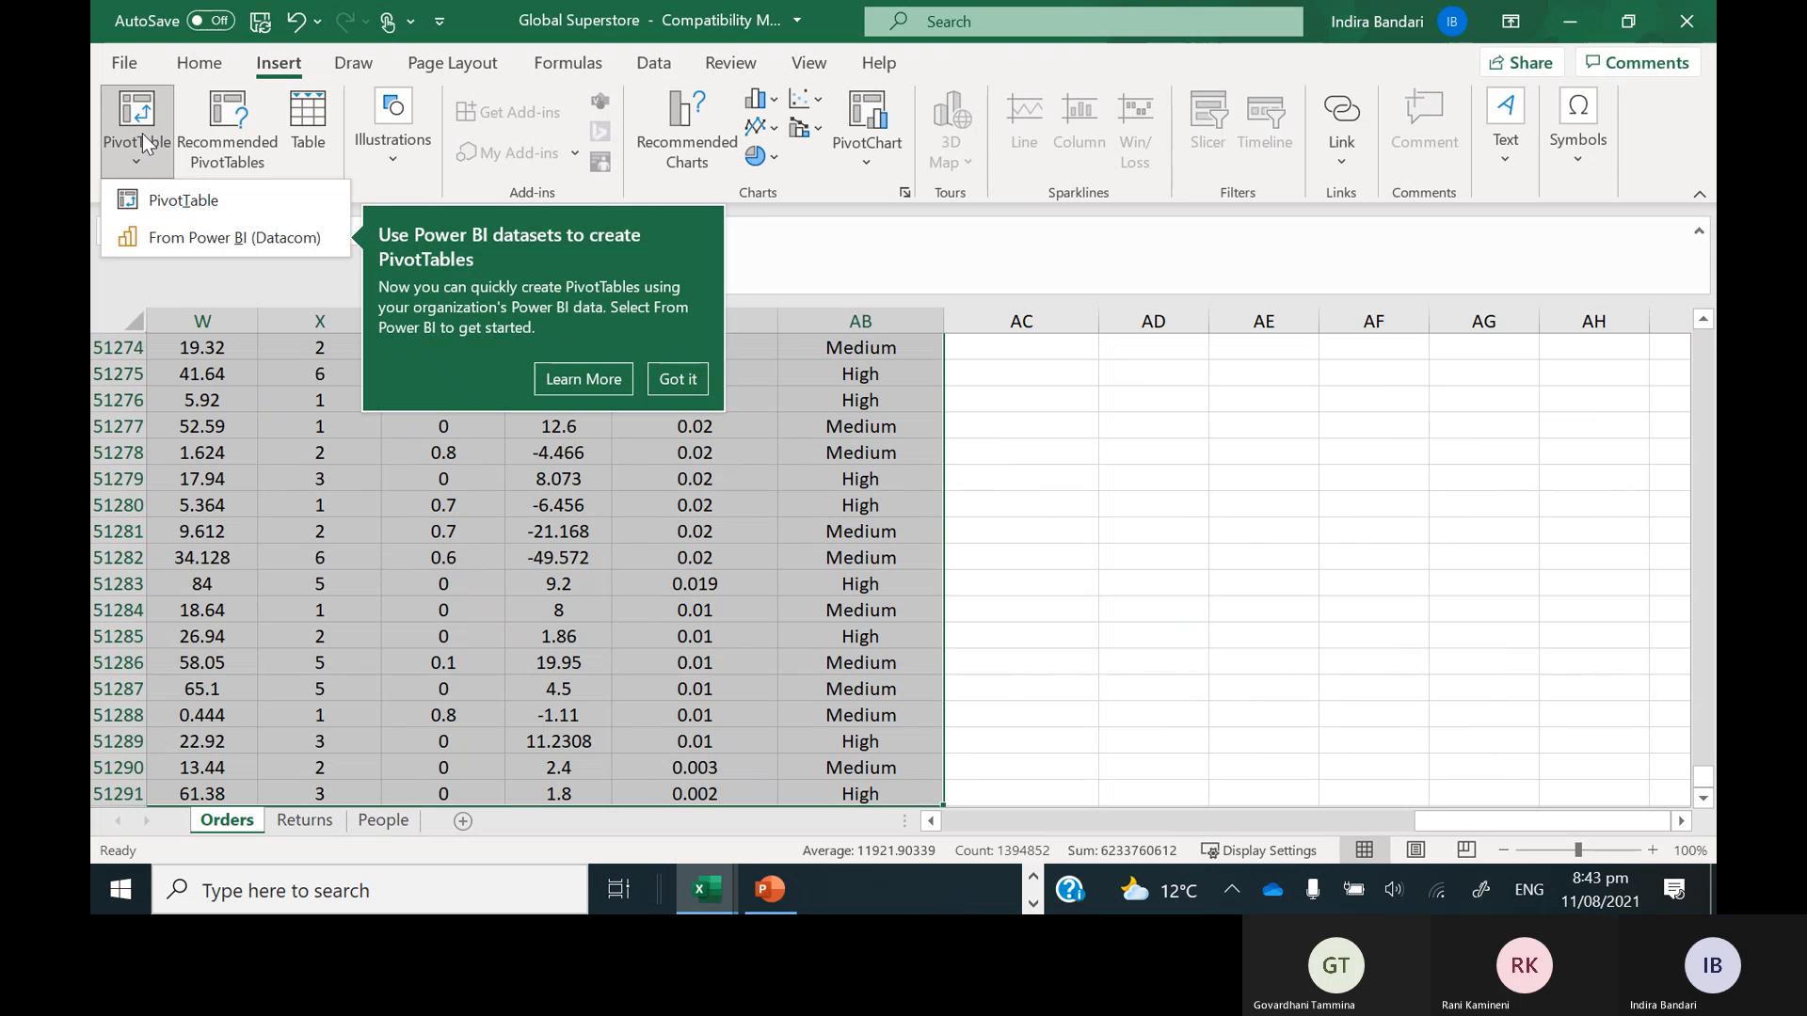
pyautogui.click(217, 197)
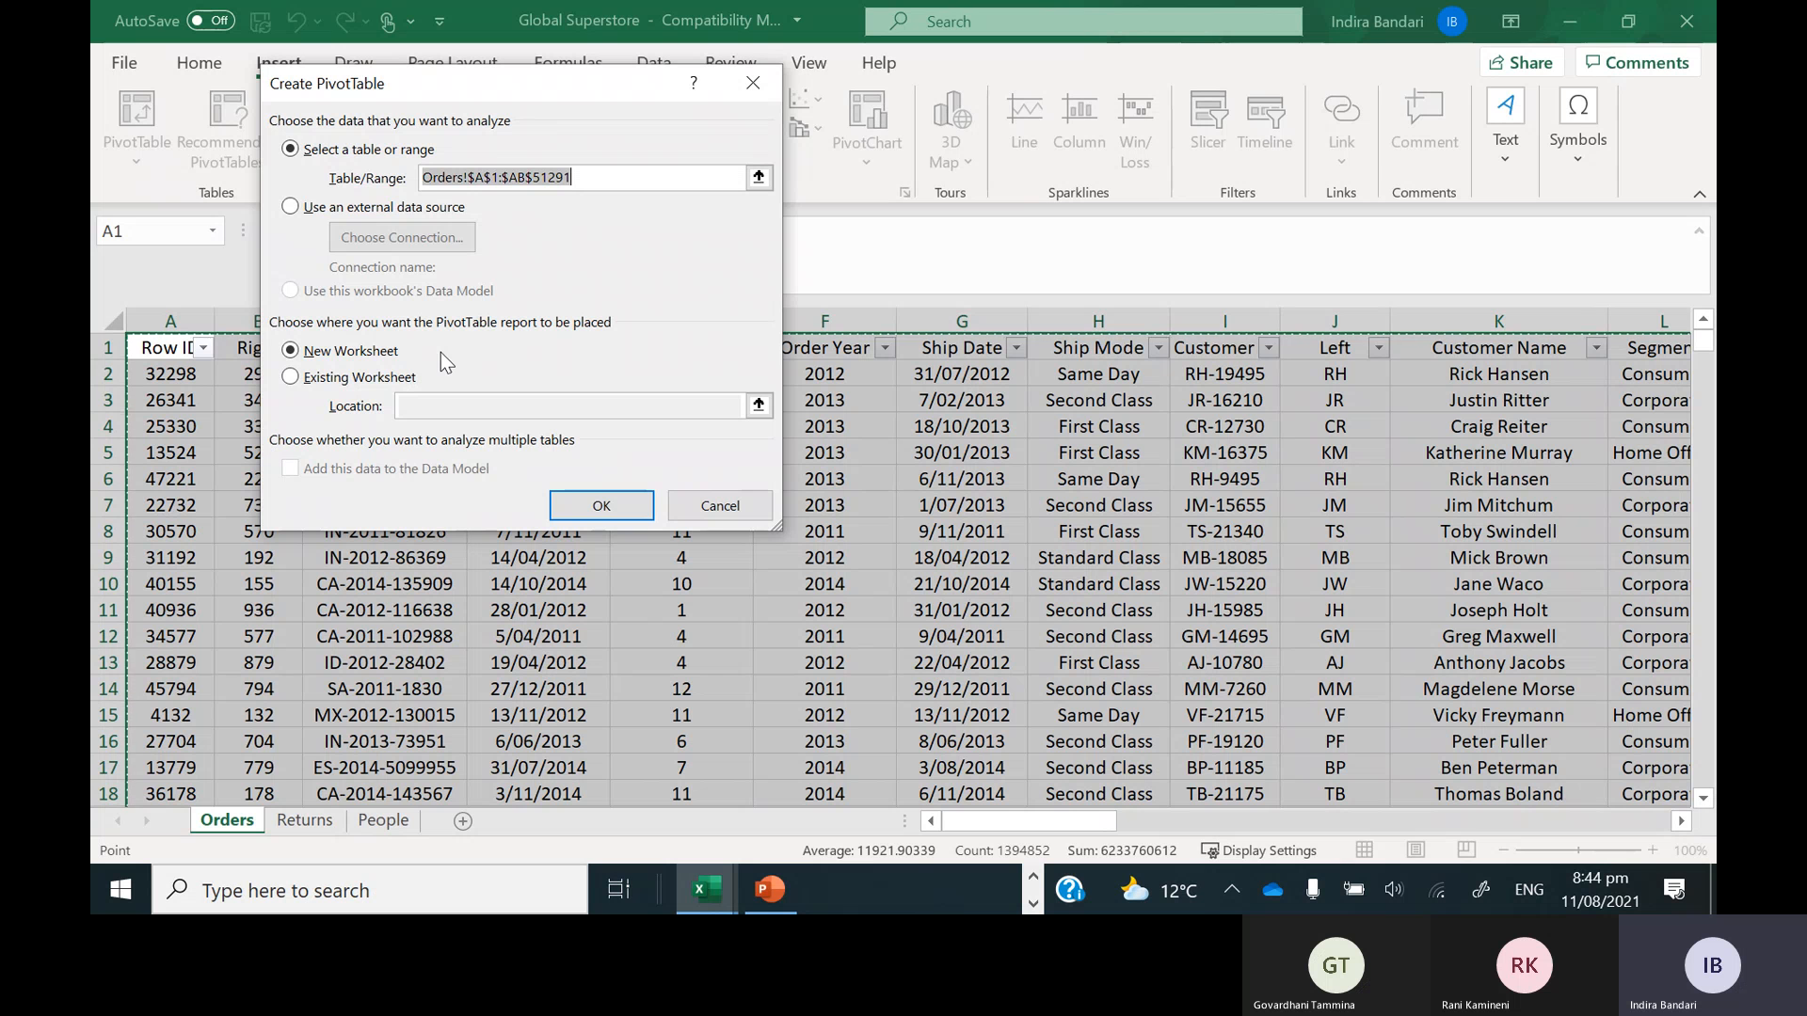
pyautogui.press('Escape')
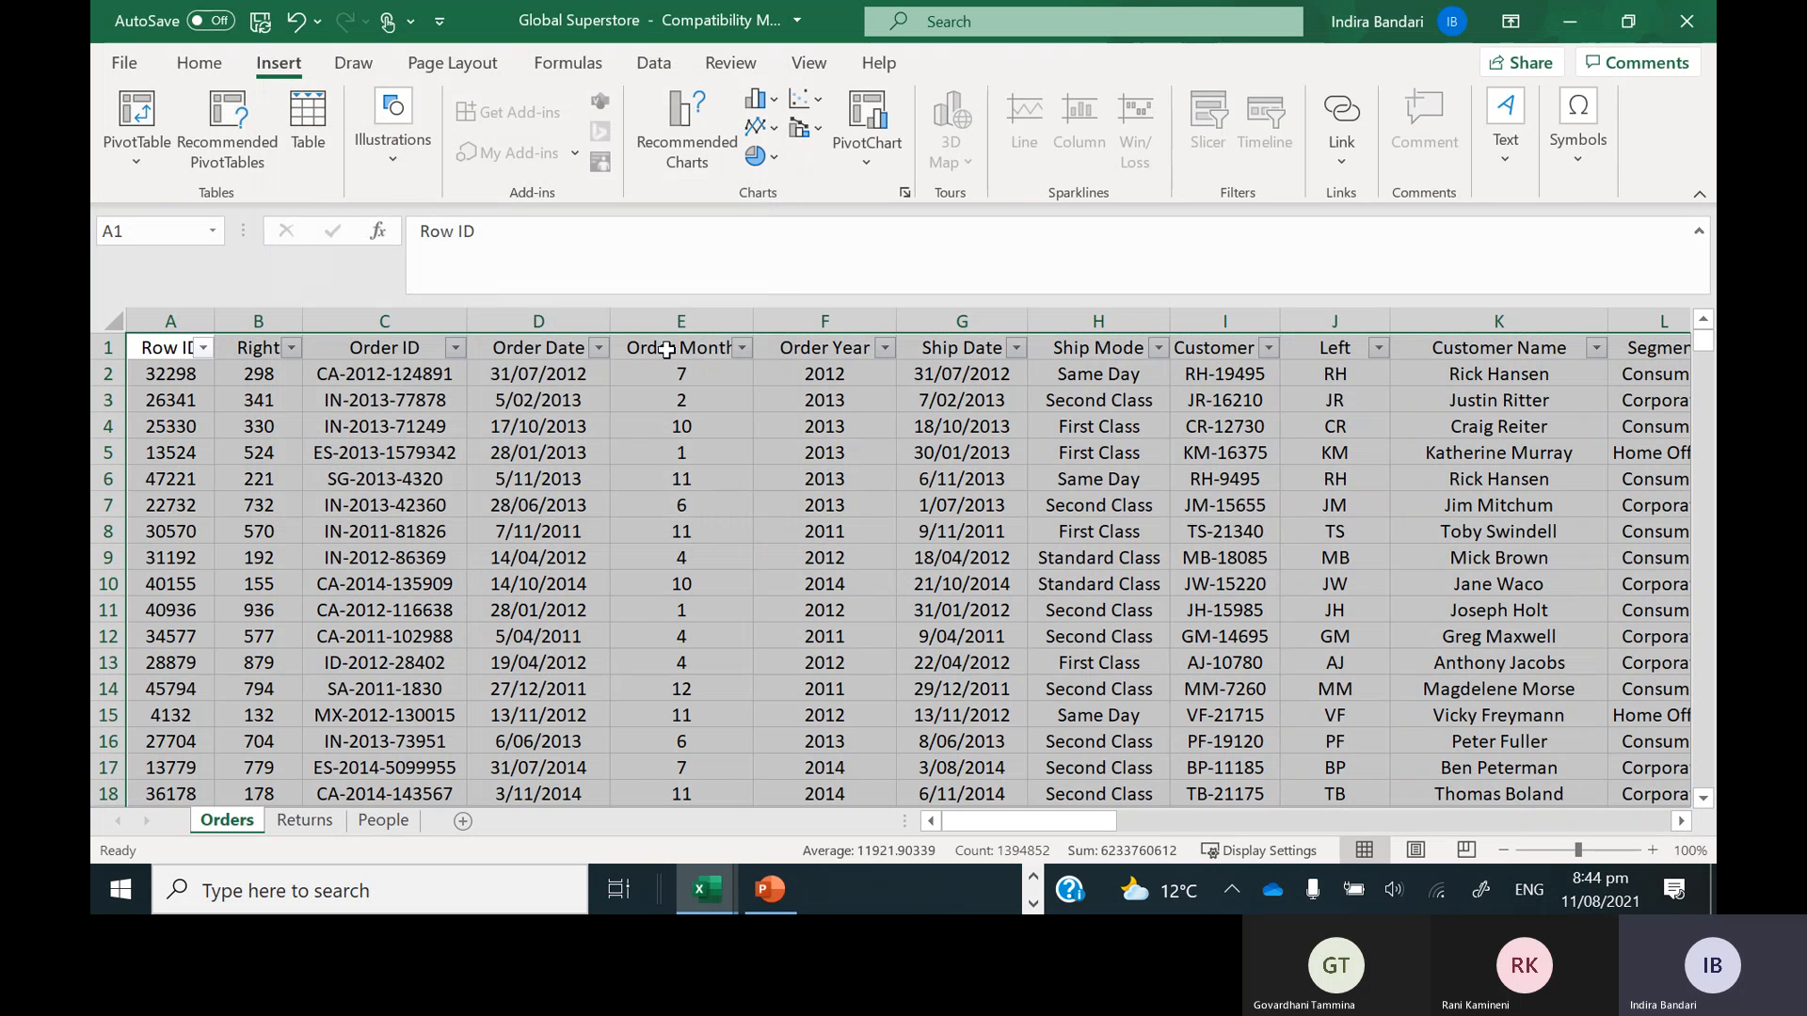
# Try selecting the header row from A1 with the Order Month header cleared, and restore that header in E1
pyautogui.click(667, 350)
pyautogui.press('Delete')
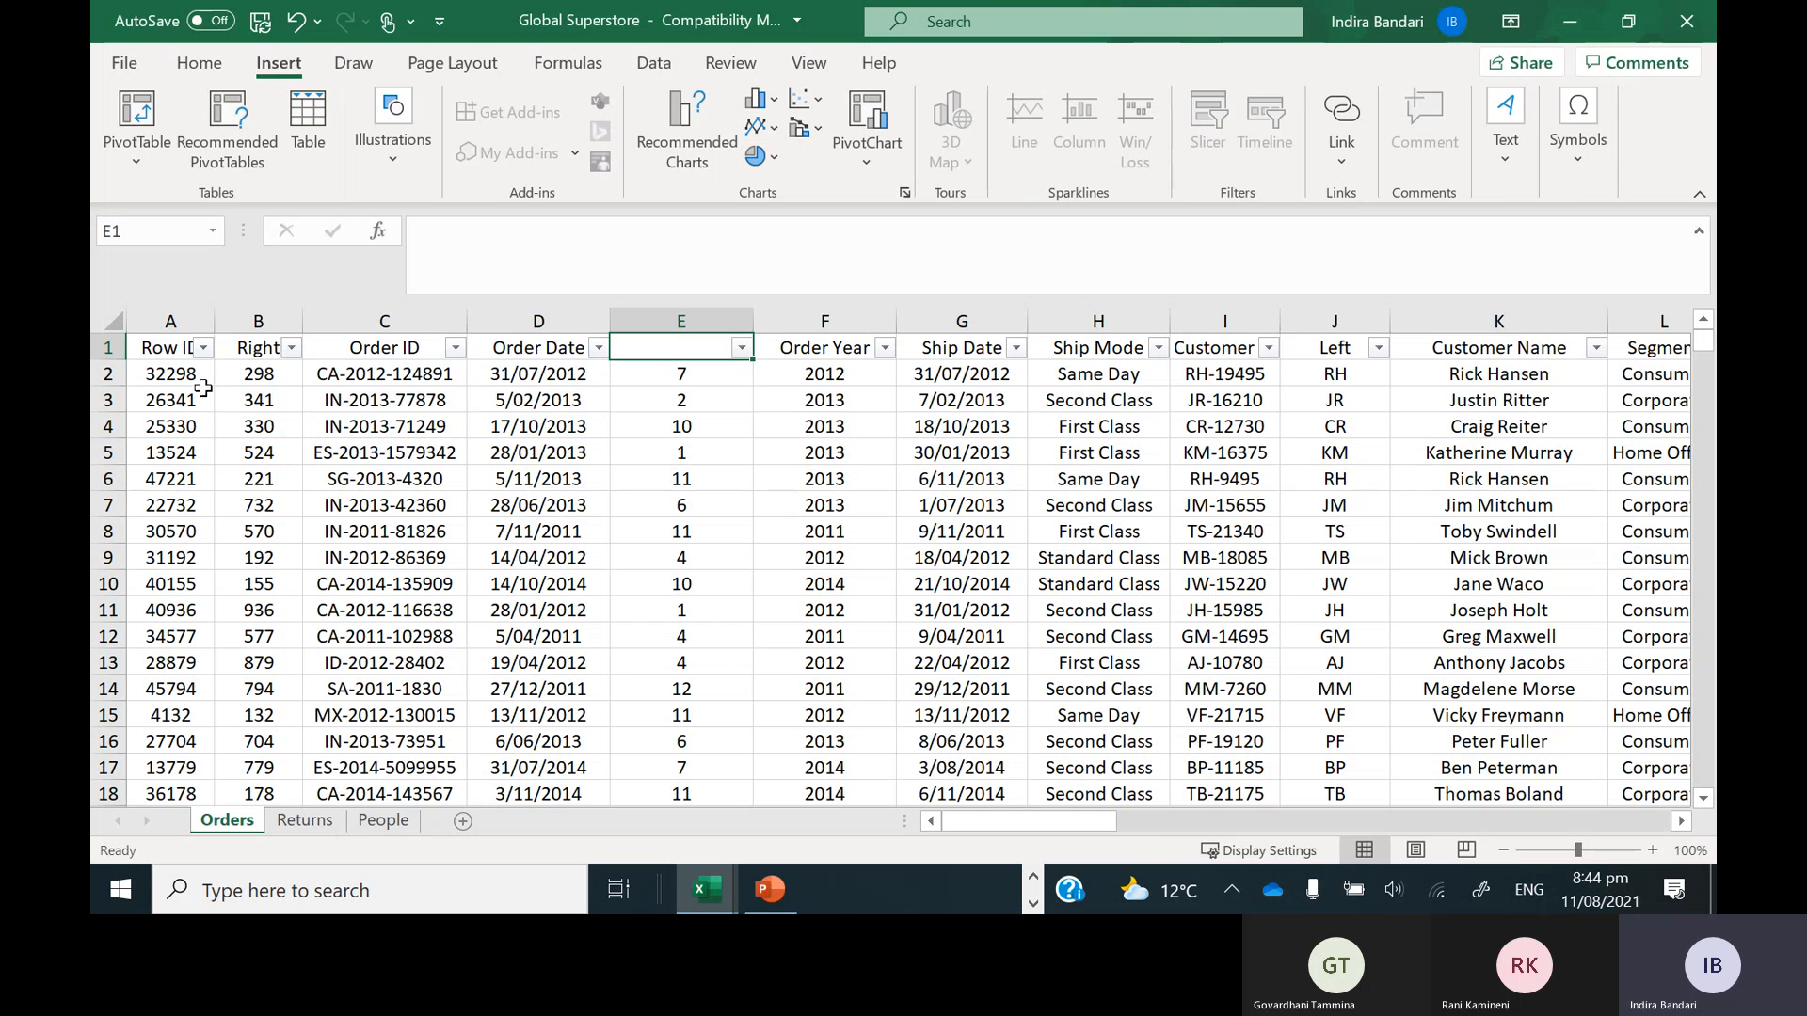
pyautogui.click(156, 350)
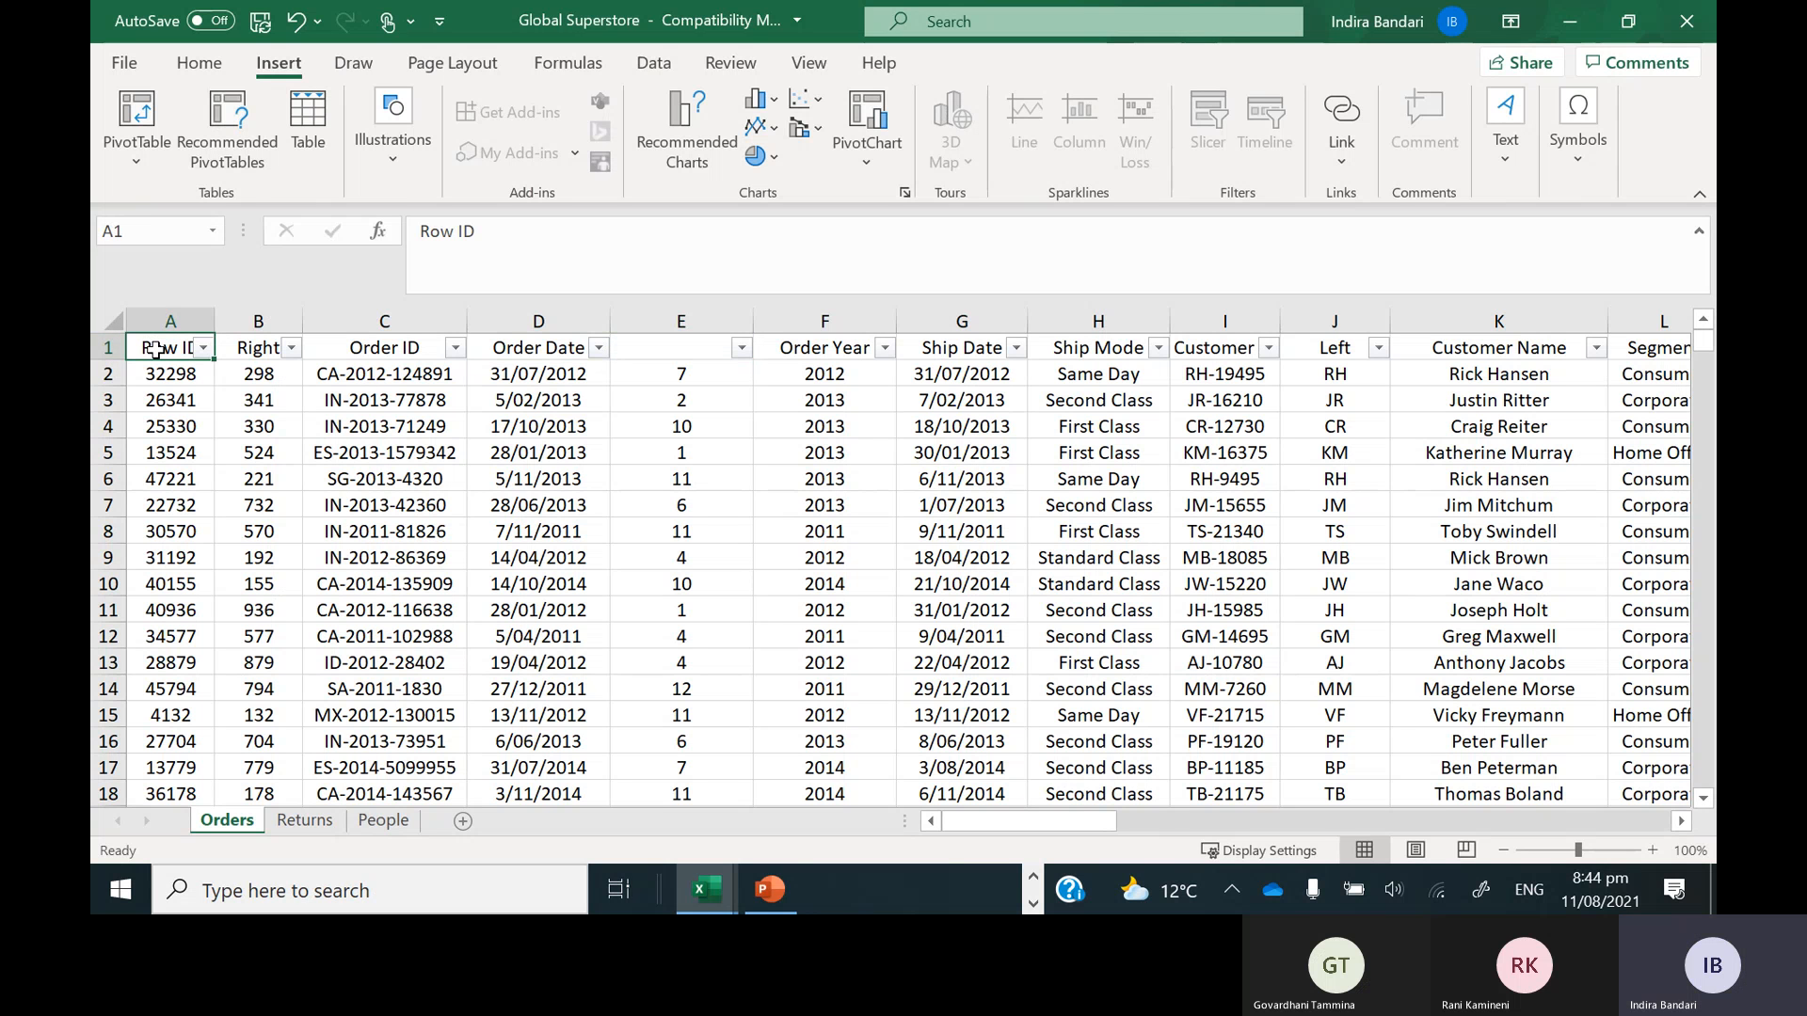
pyautogui.hotkey('ctrl', 'shift', 'Right')
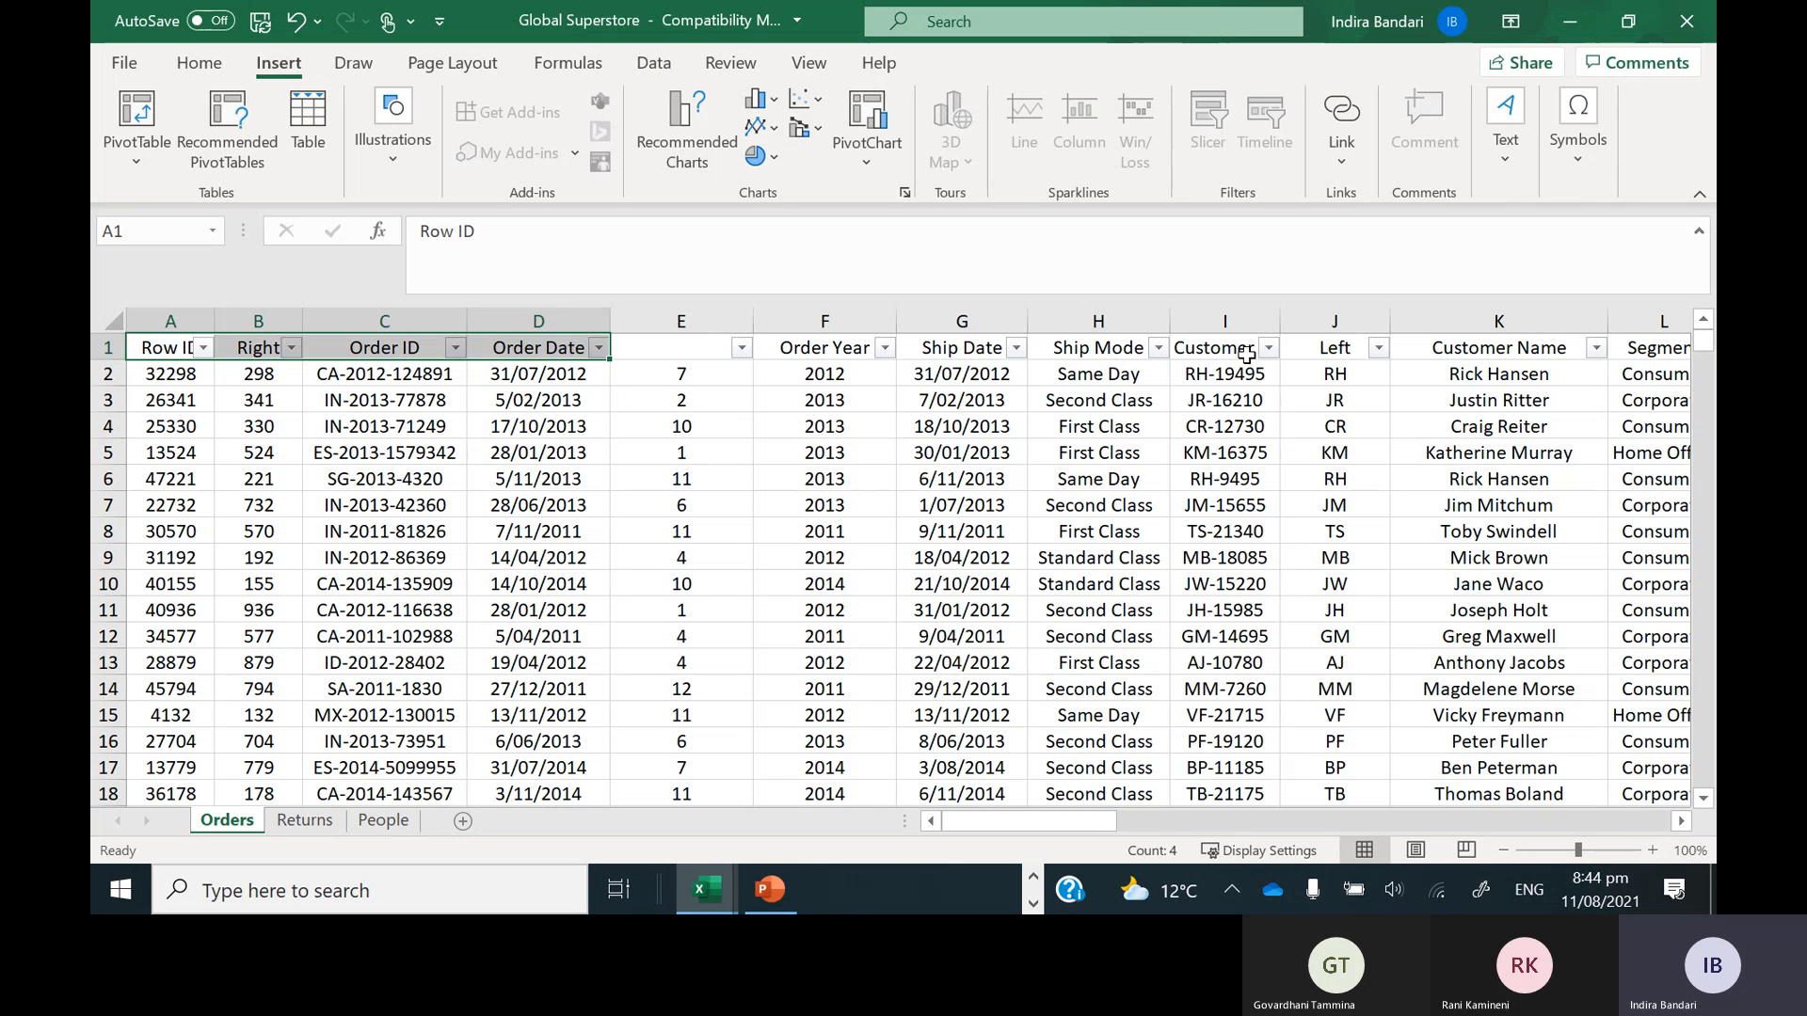
pyautogui.click(717, 348)
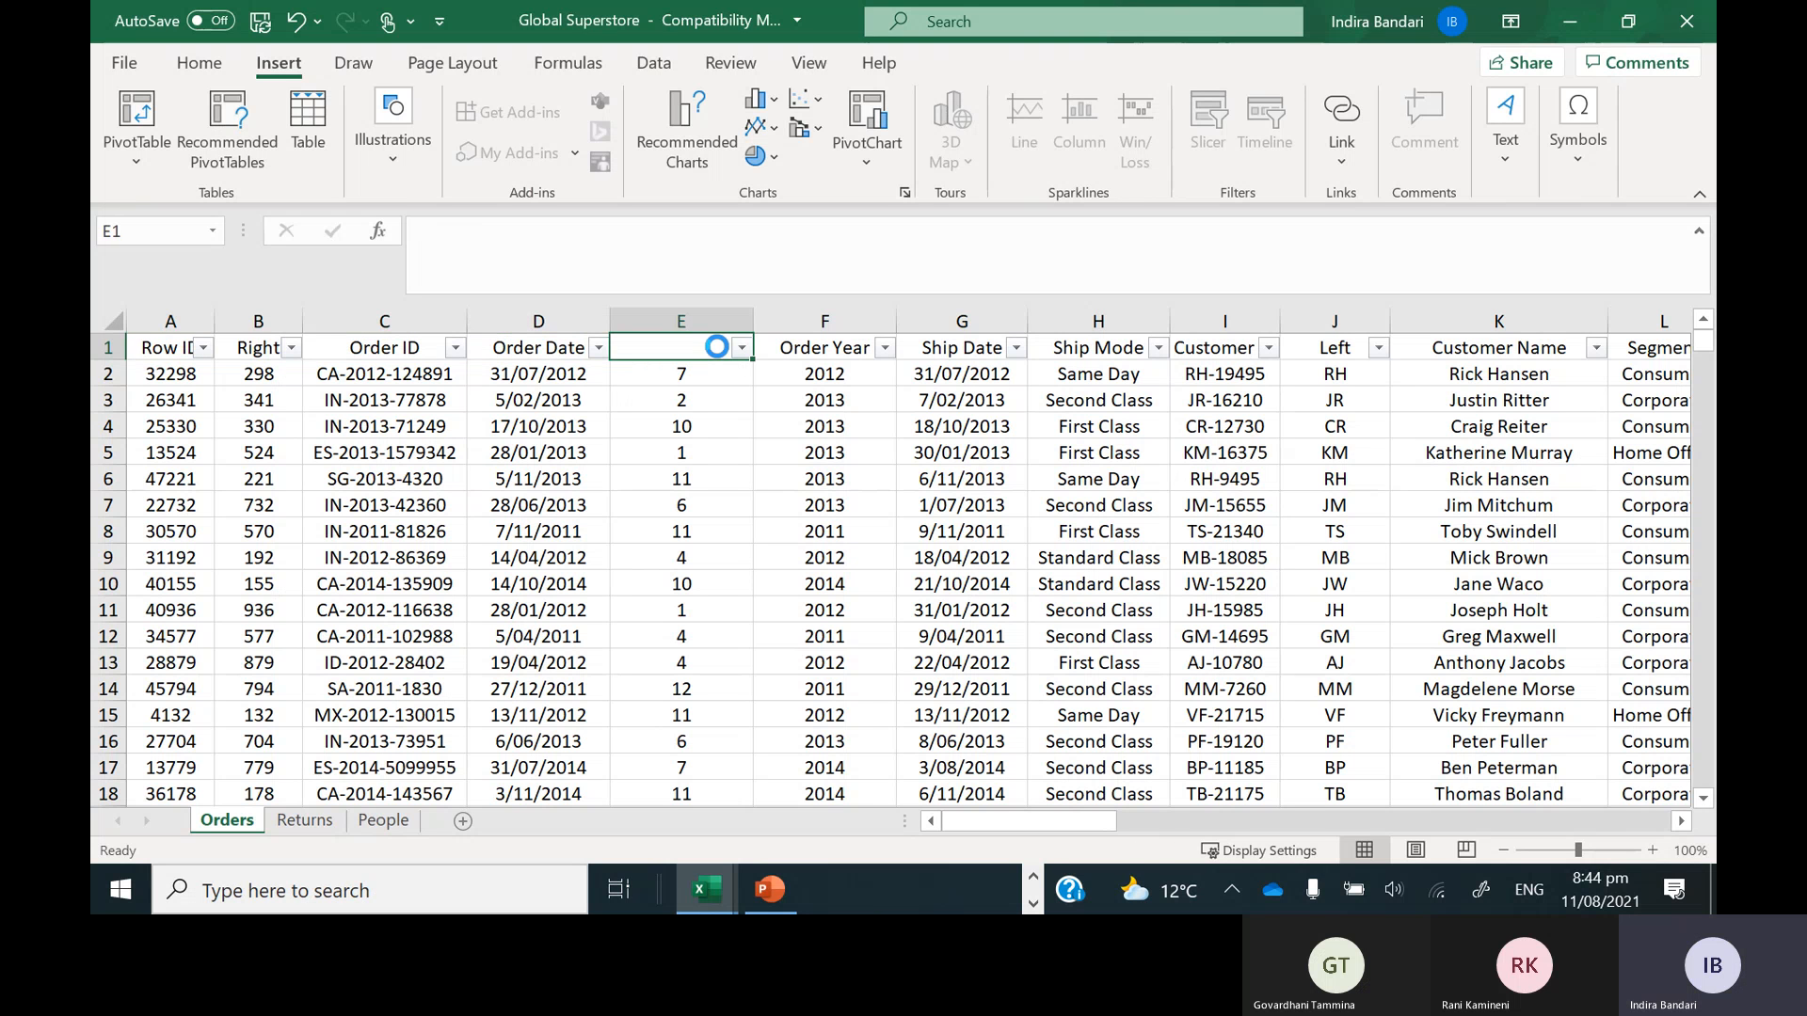
pyautogui.hotkey('ctrl', 'v')
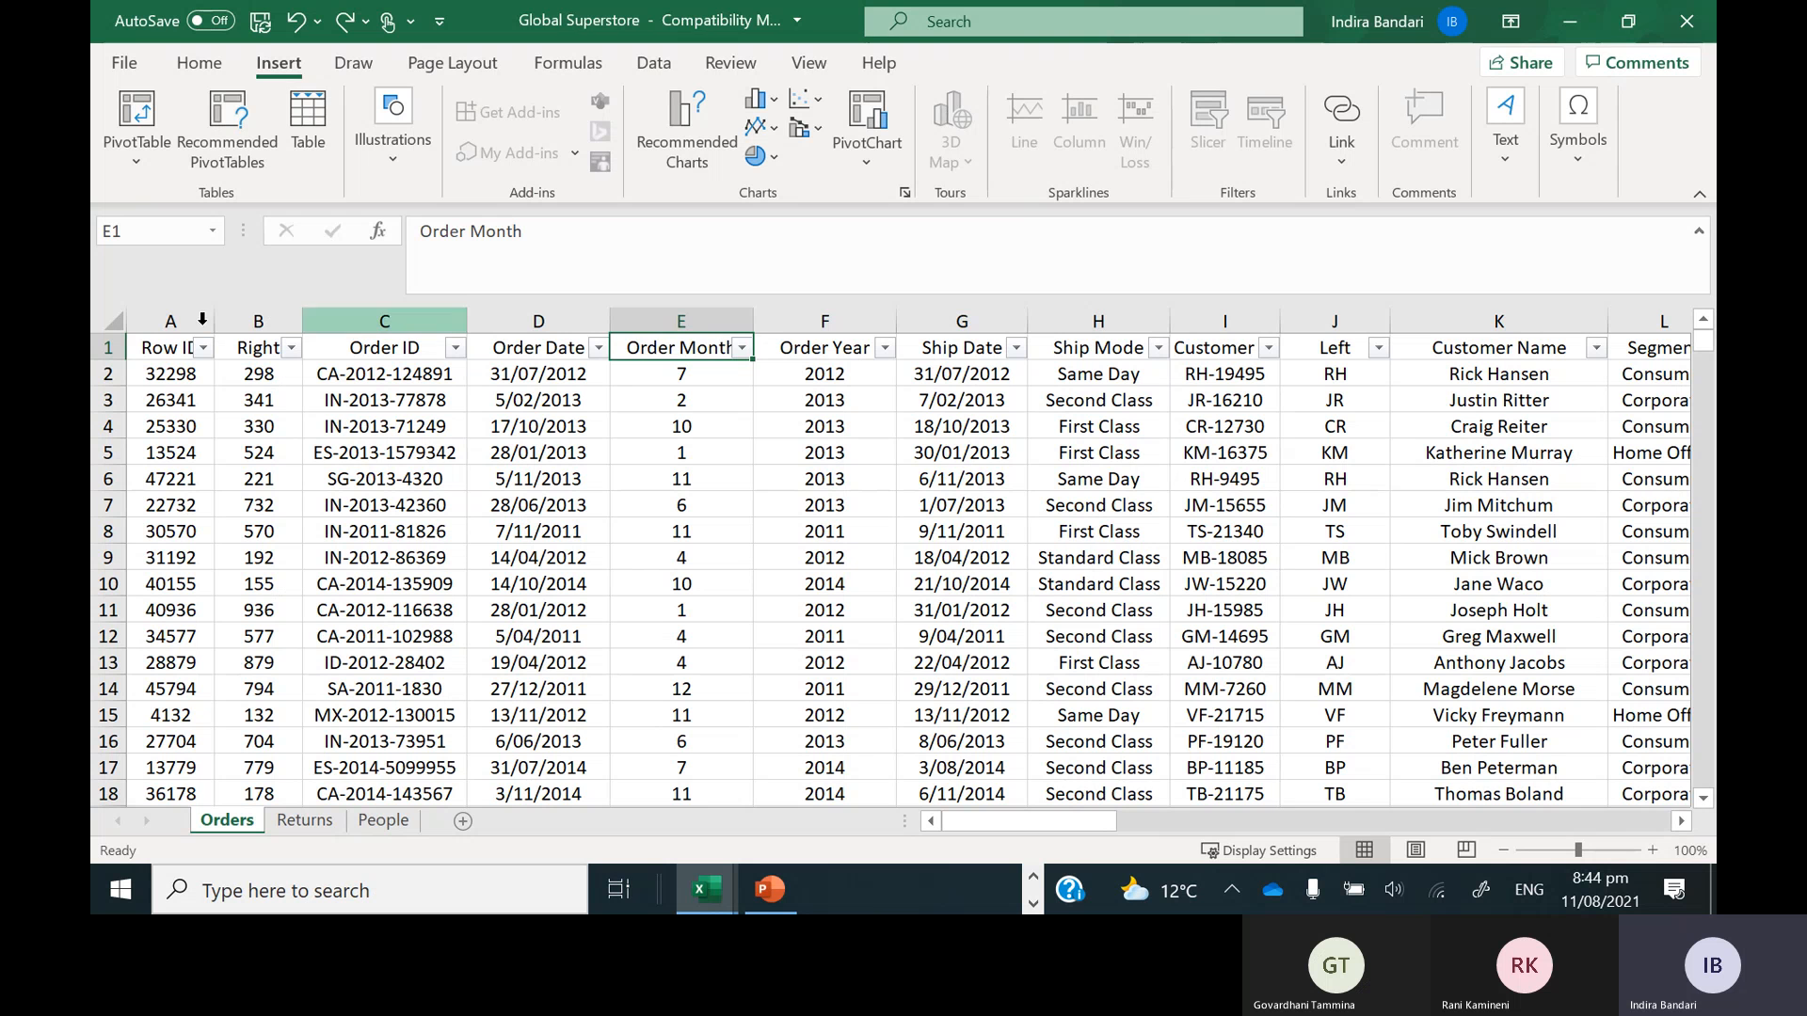
# Create a PivotTable on a new worksheet from the Orders data range A1:AB51291
pyautogui.click(166, 352)
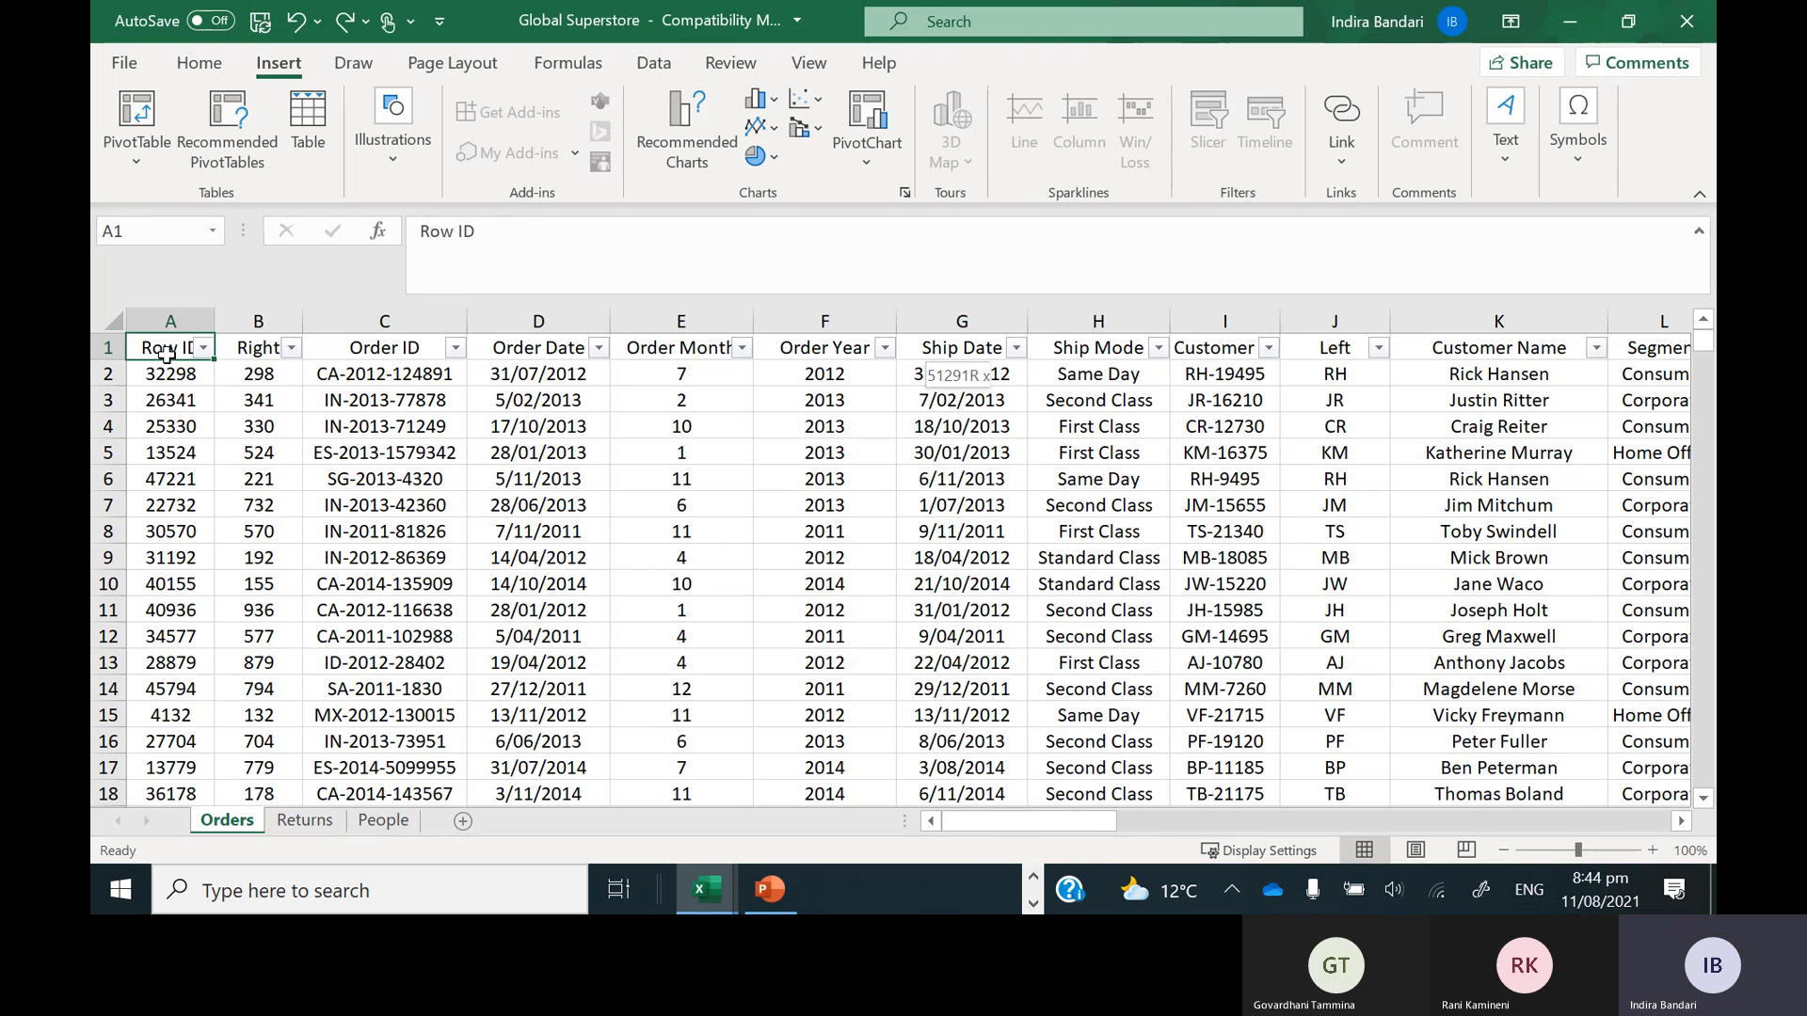
pyautogui.hotkey('ctrl', 'shift', 'Right')
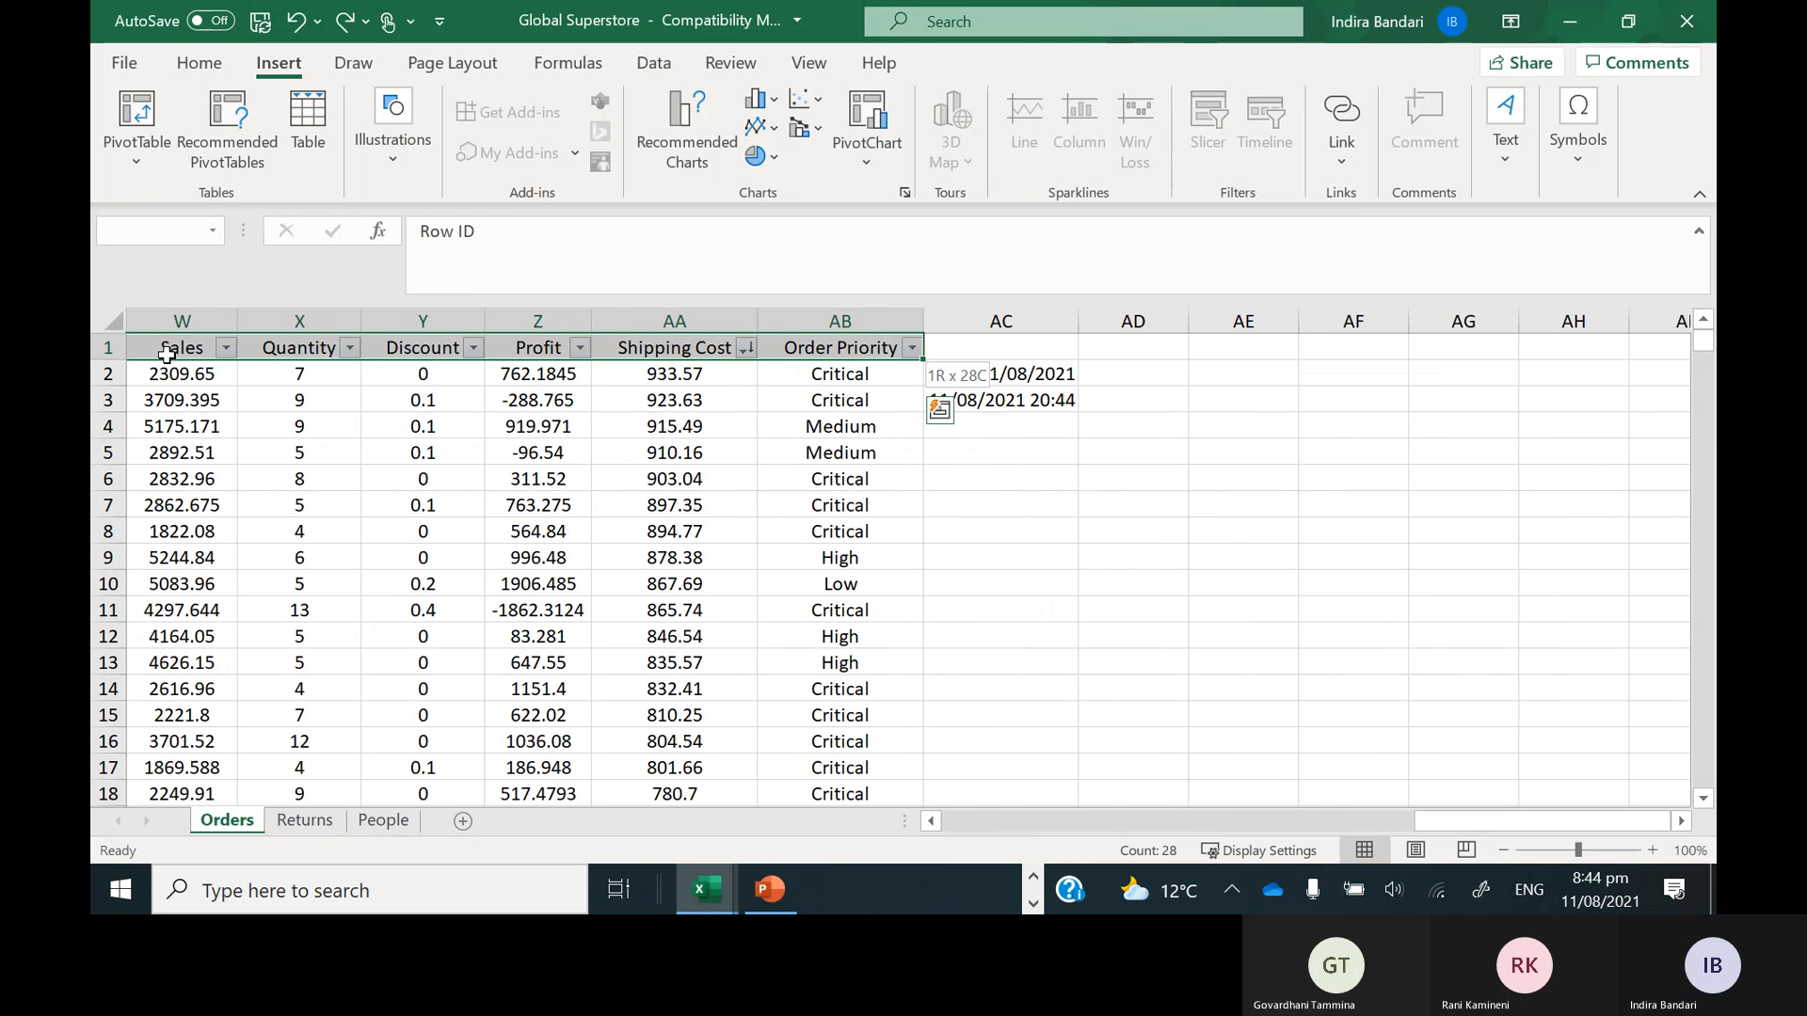
pyautogui.hotkey('ctrl', 'shift', 'Down')
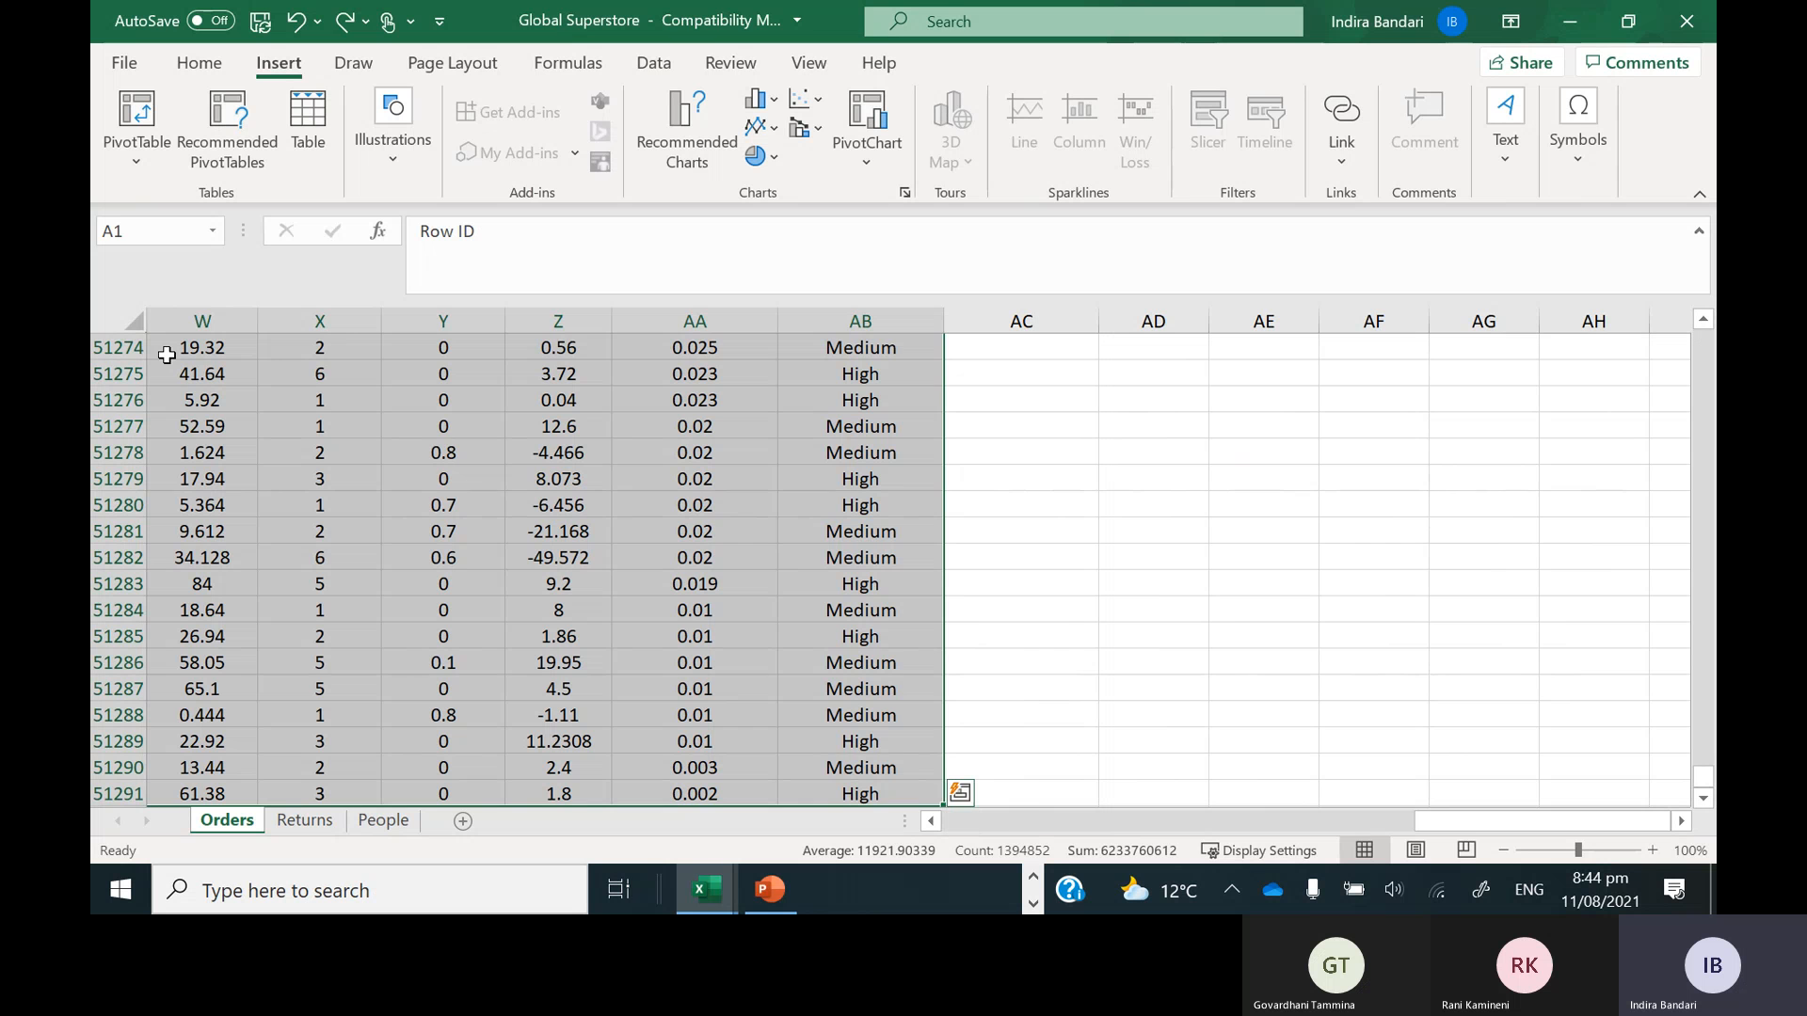
pyautogui.click(139, 156)
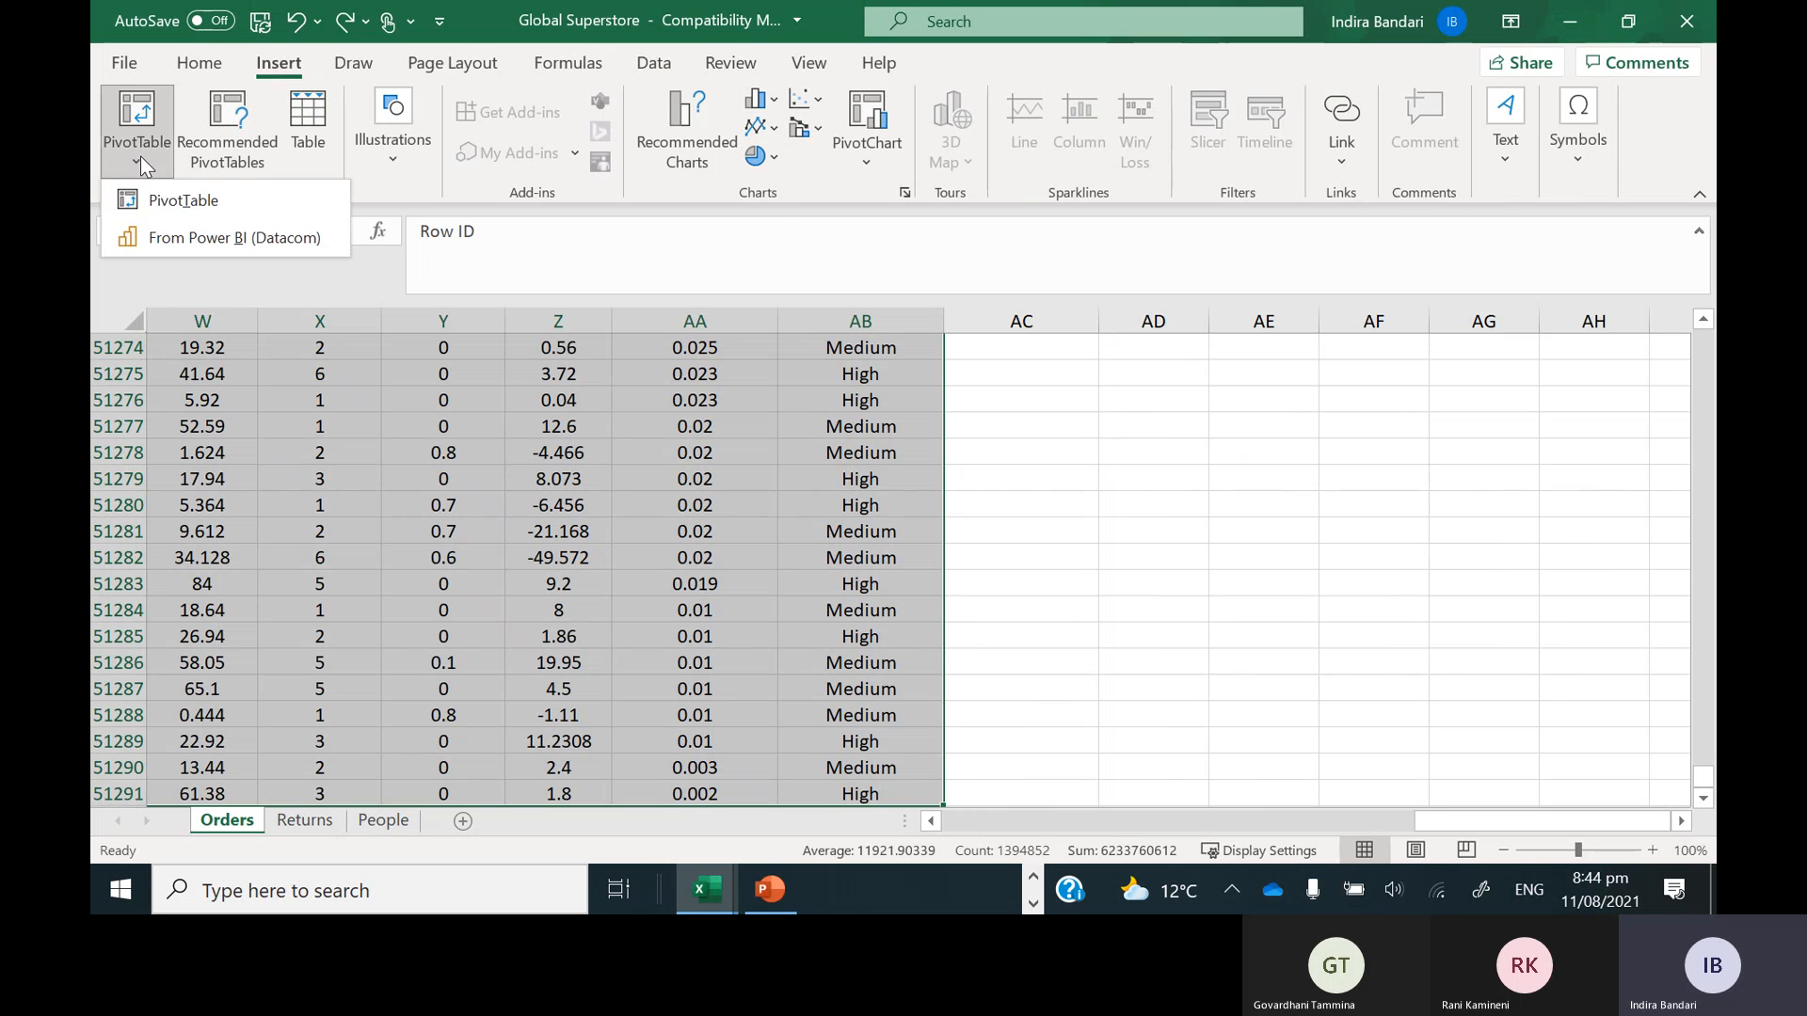
pyautogui.click(165, 202)
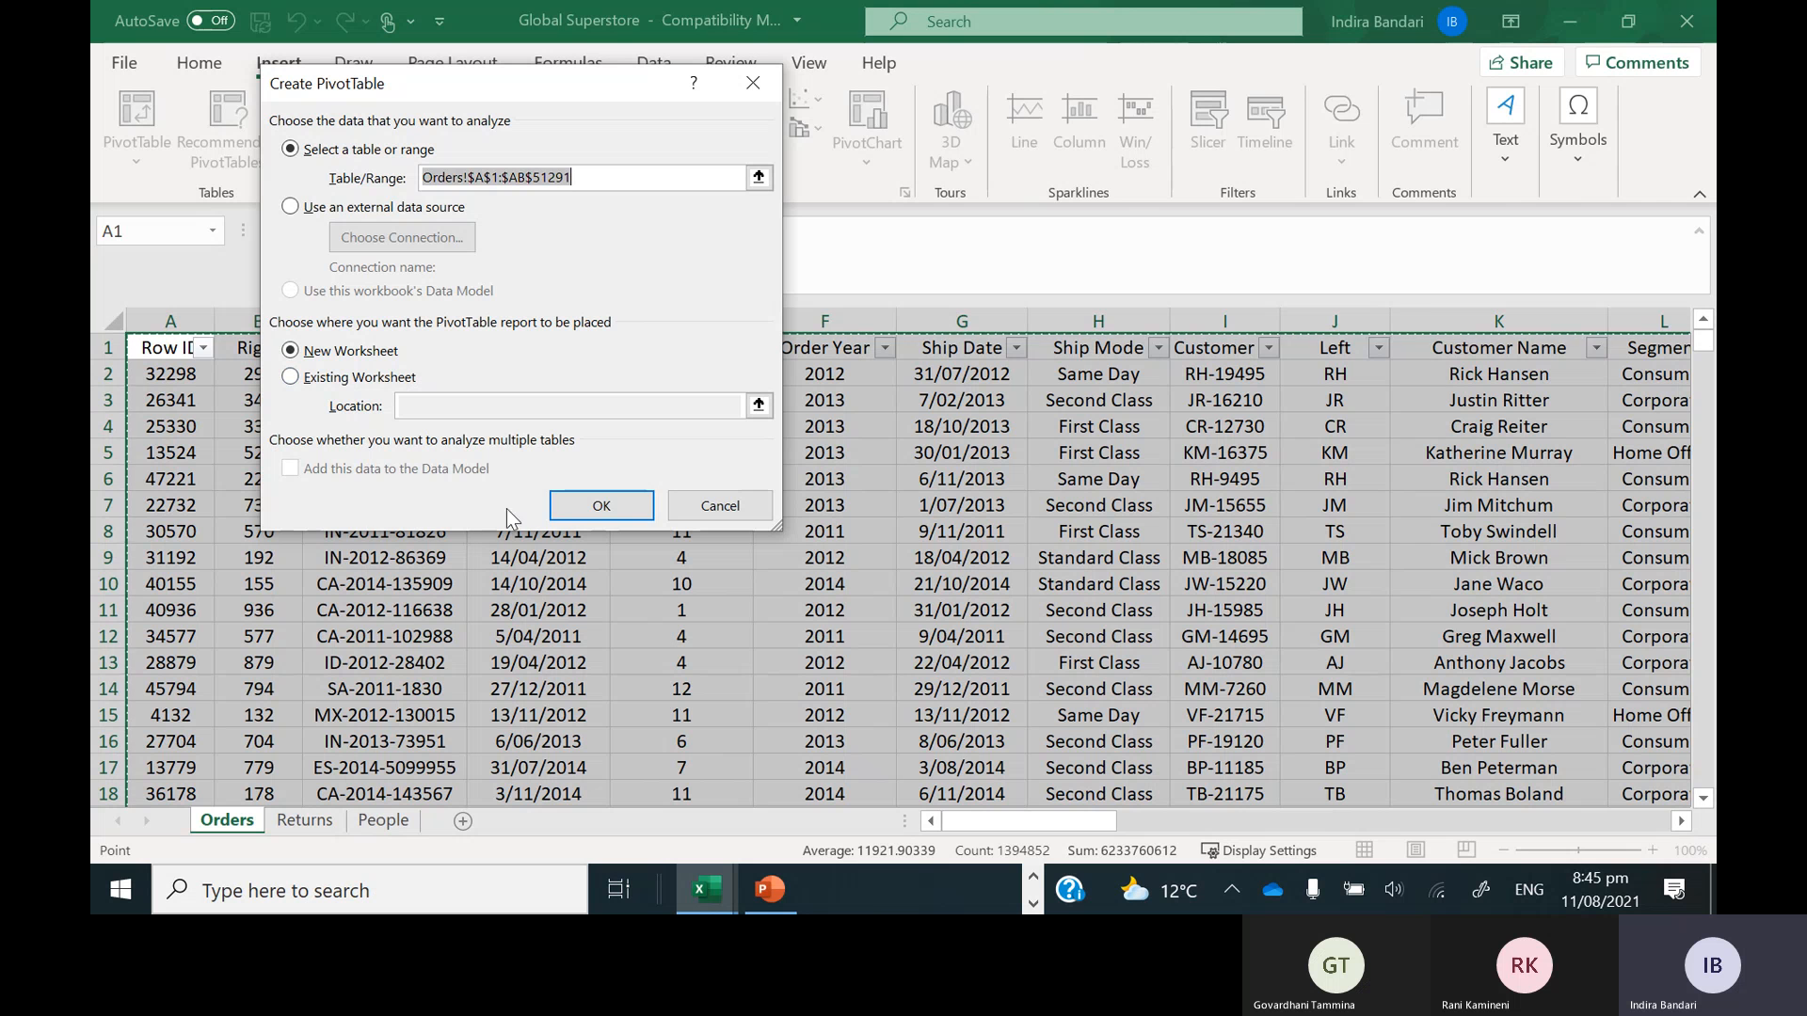
pyautogui.click(593, 511)
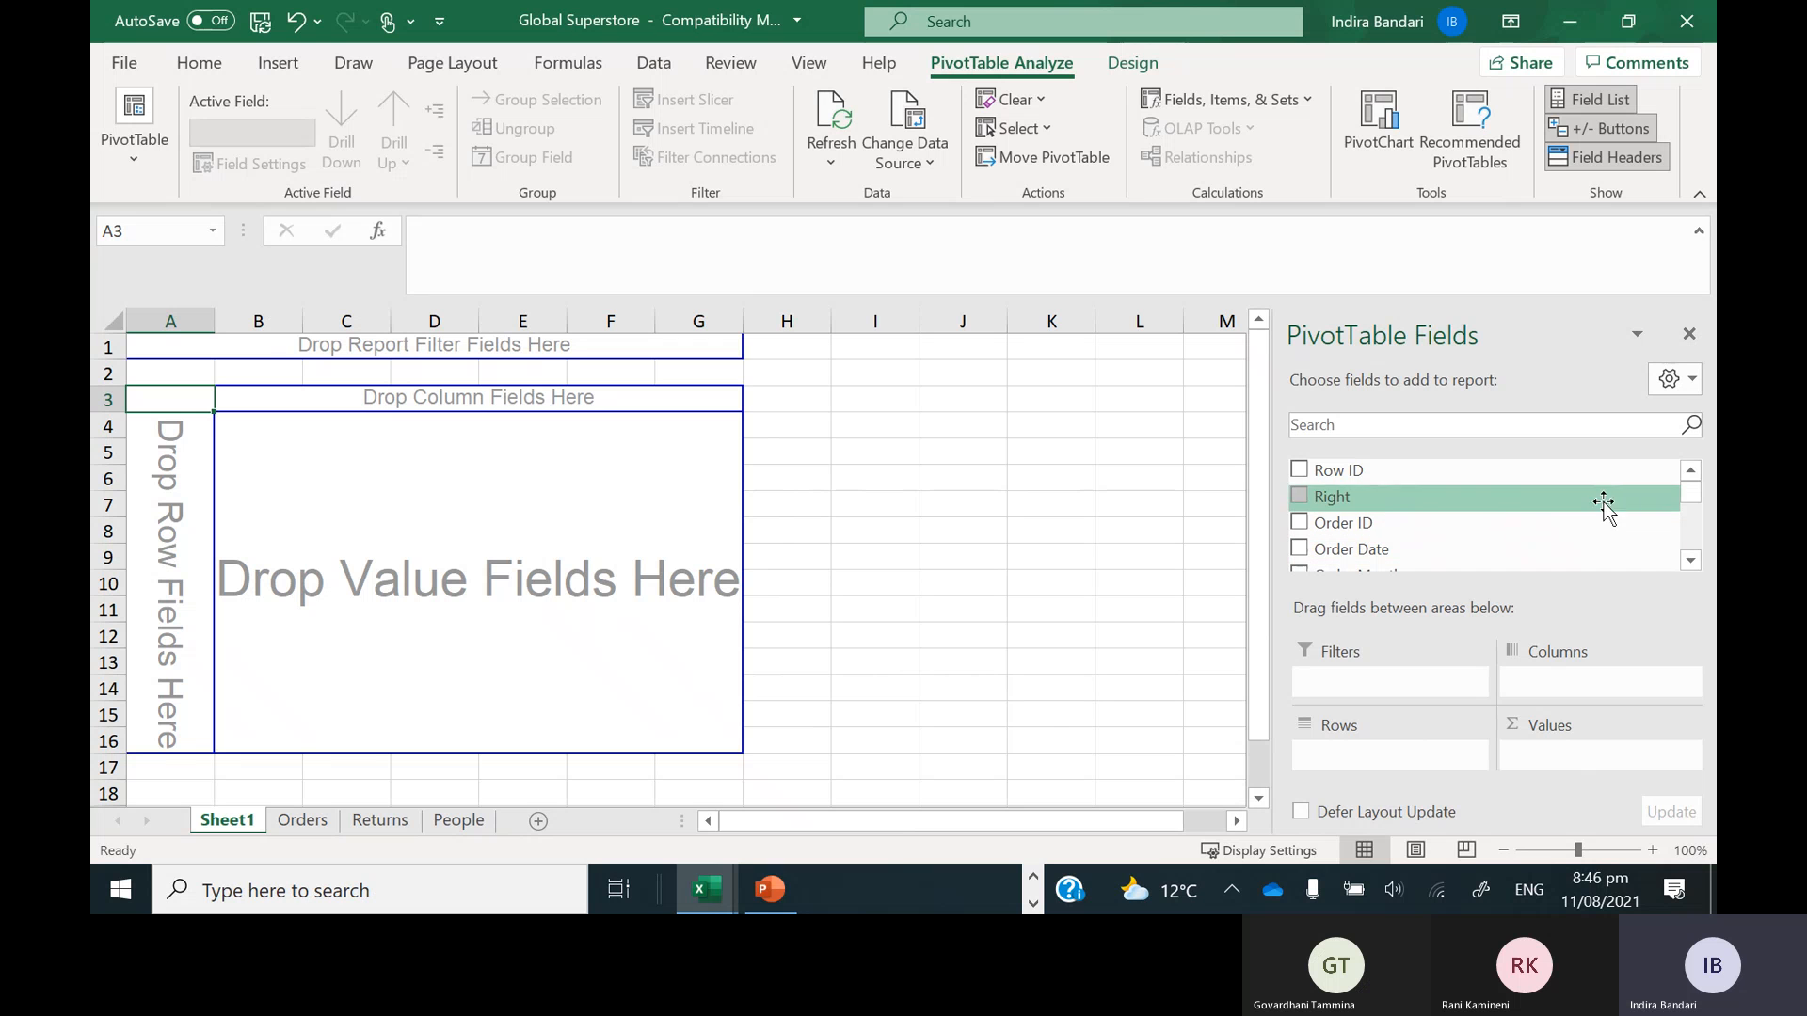
# Try adding the Sales field to the PivotTable's values, and remove it again
pyautogui.click(1476, 424)
pyautogui.write('sale')
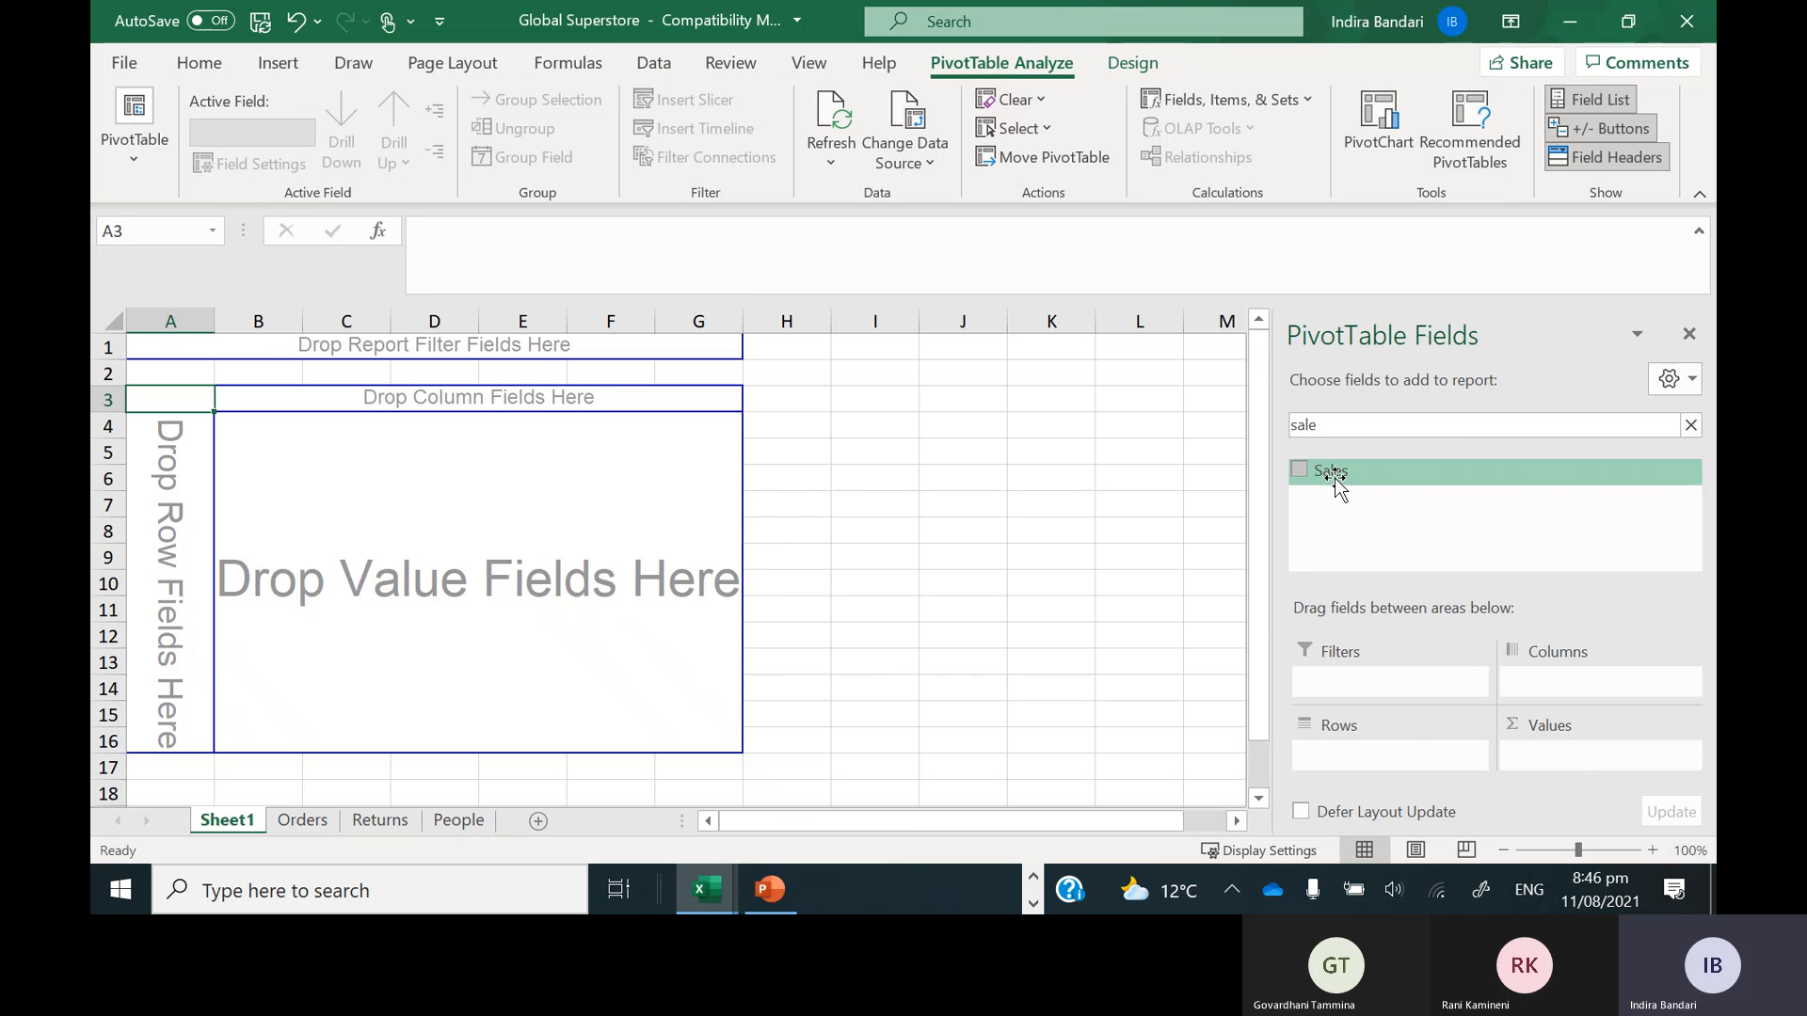
pyautogui.moveTo(1338, 482); pyautogui.dragTo(1541, 745)
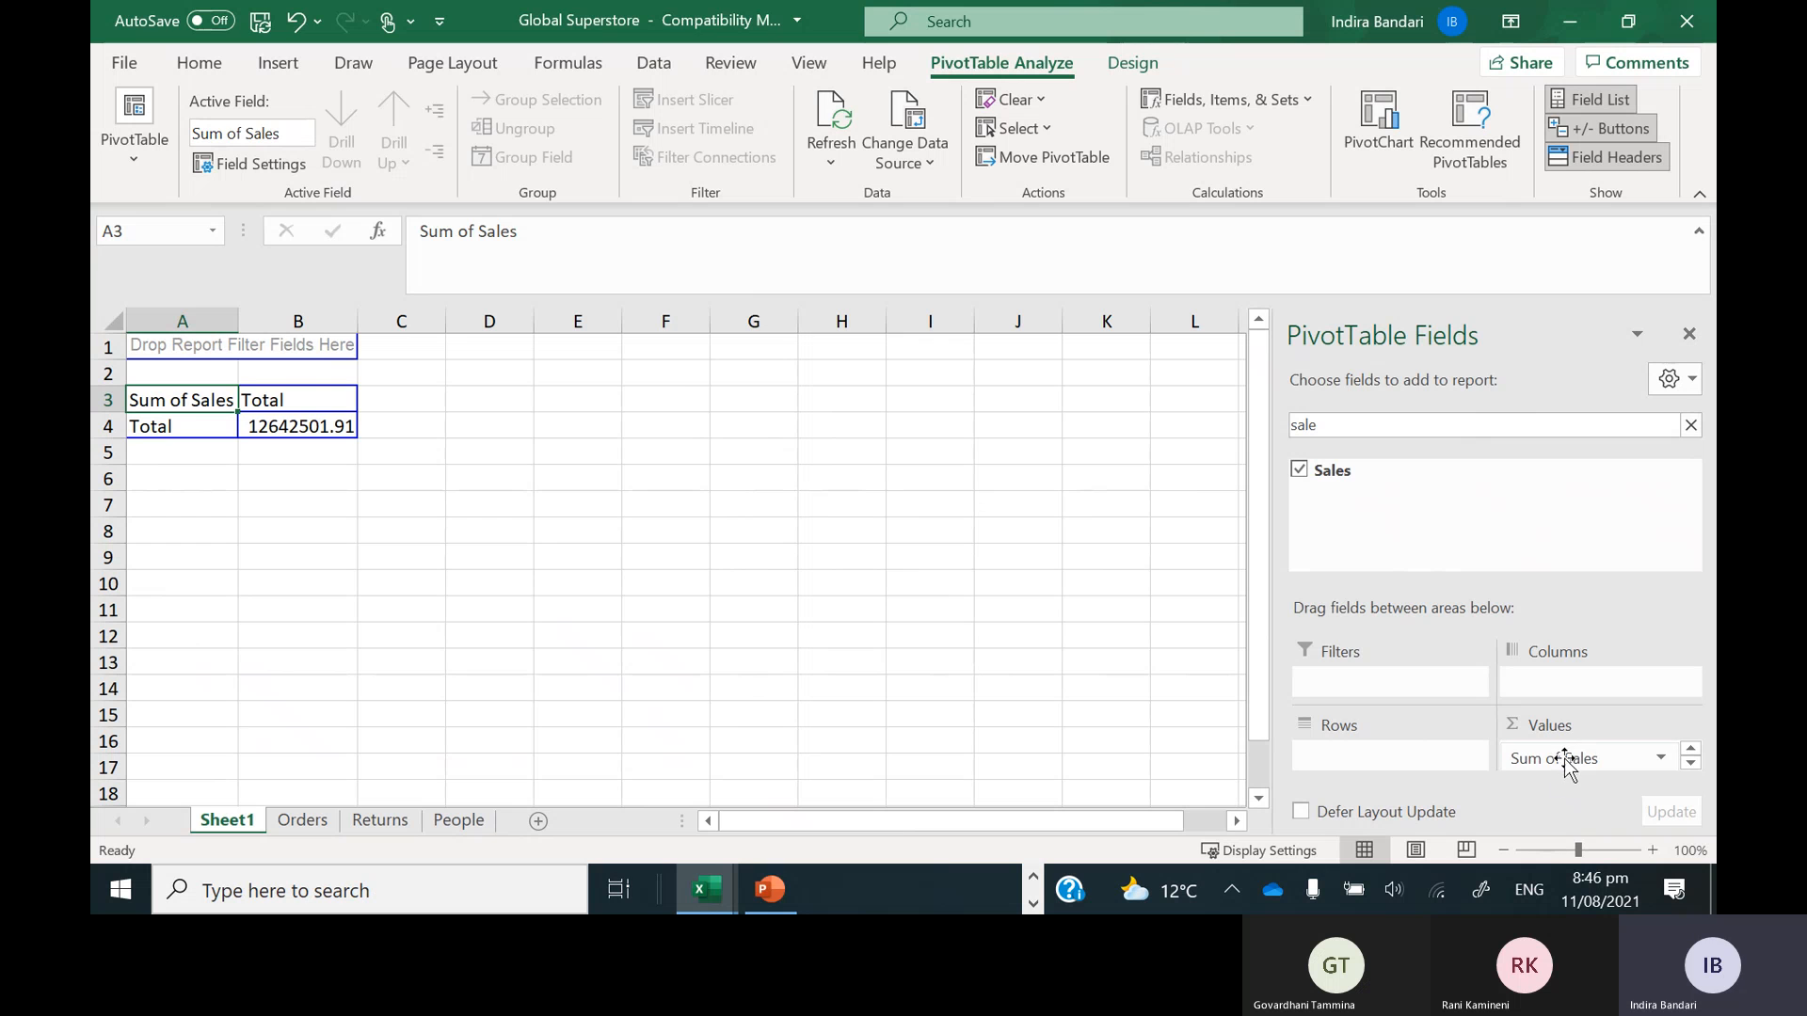
pyautogui.moveTo(1566, 754); pyautogui.dragTo(1447, 482)
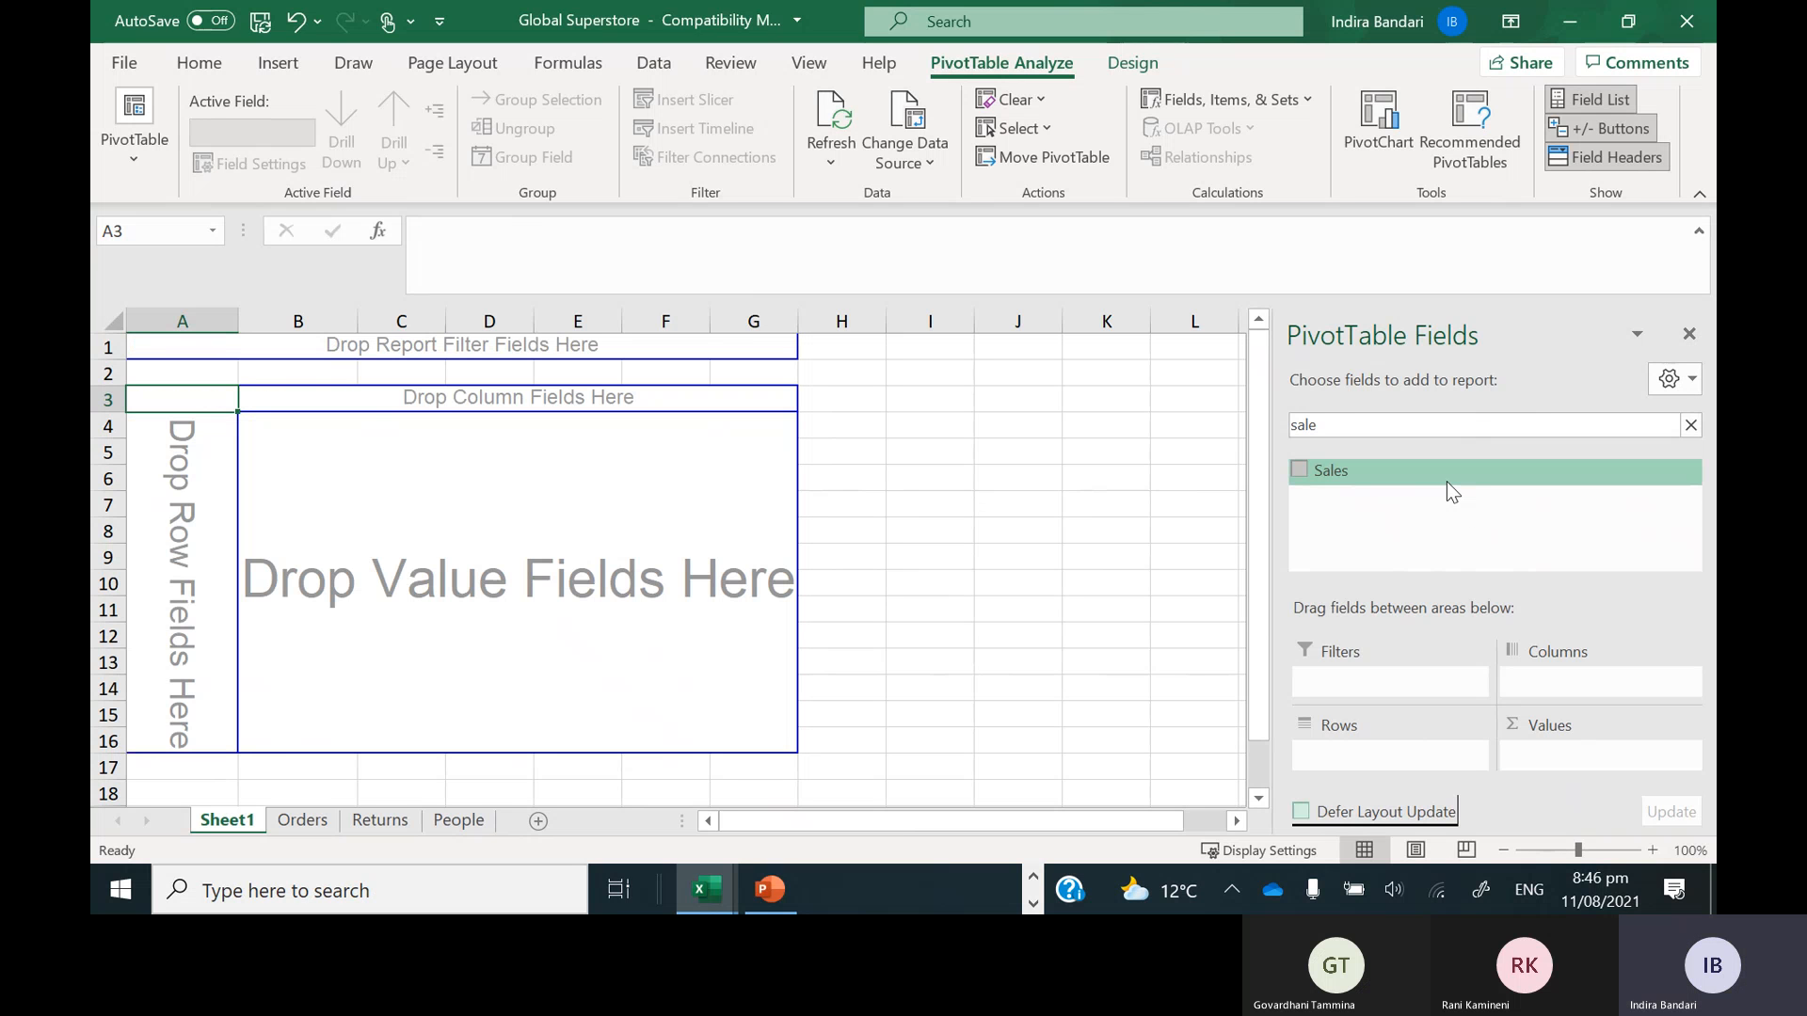
# Search the PivotTable fields for "sales" and add Sales to the values as Sum of Sales
pyautogui.moveTo(1343, 420); pyautogui.dragTo(1261, 417)
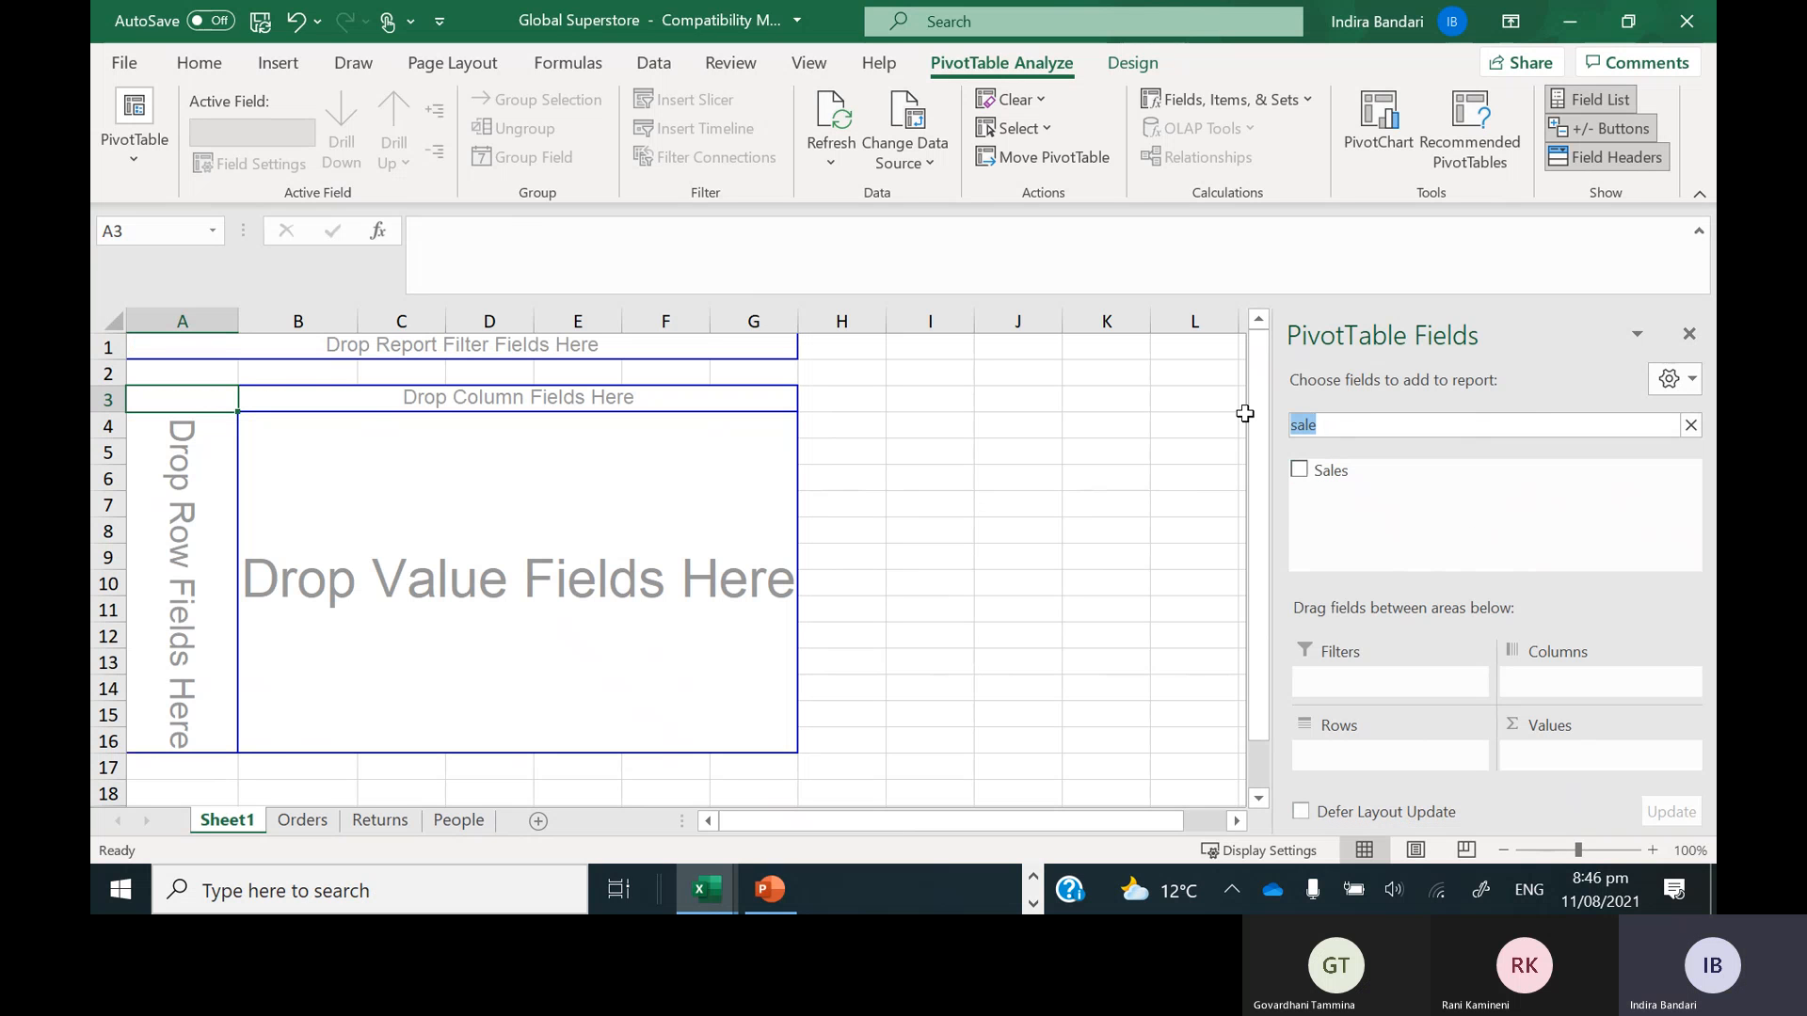
pyautogui.press('BackSpace')
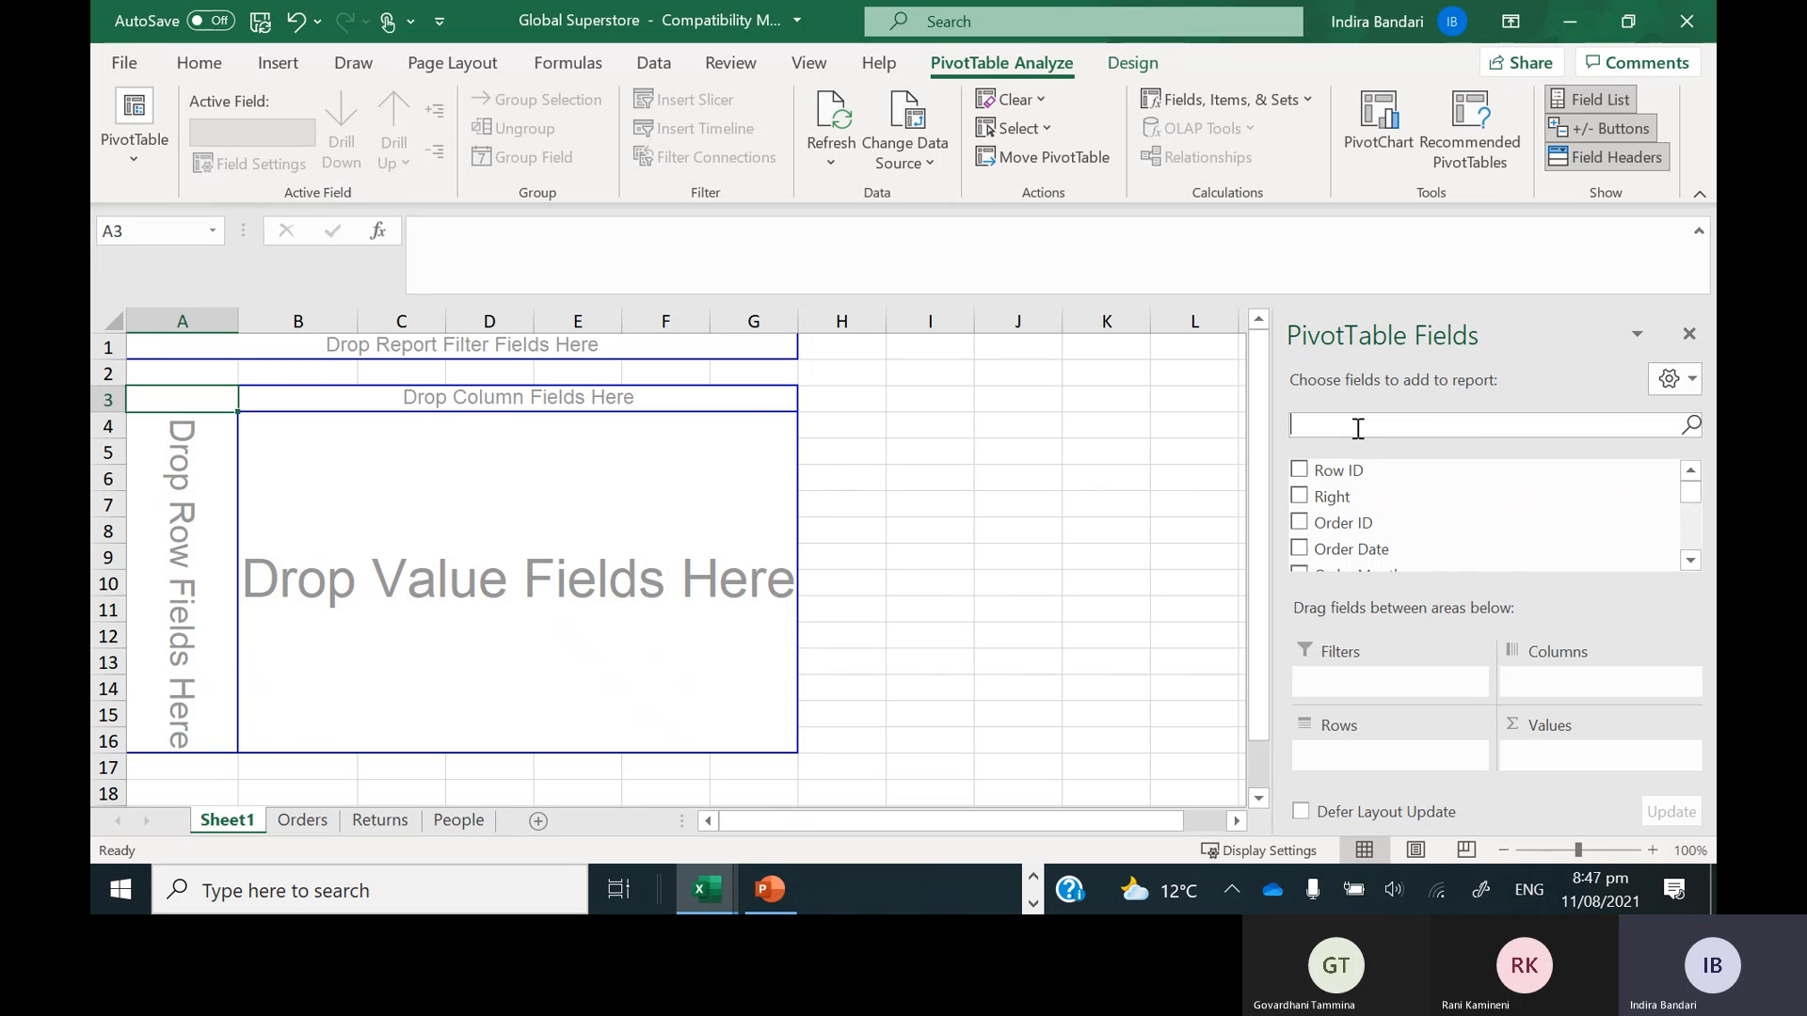
pyautogui.write('sales')
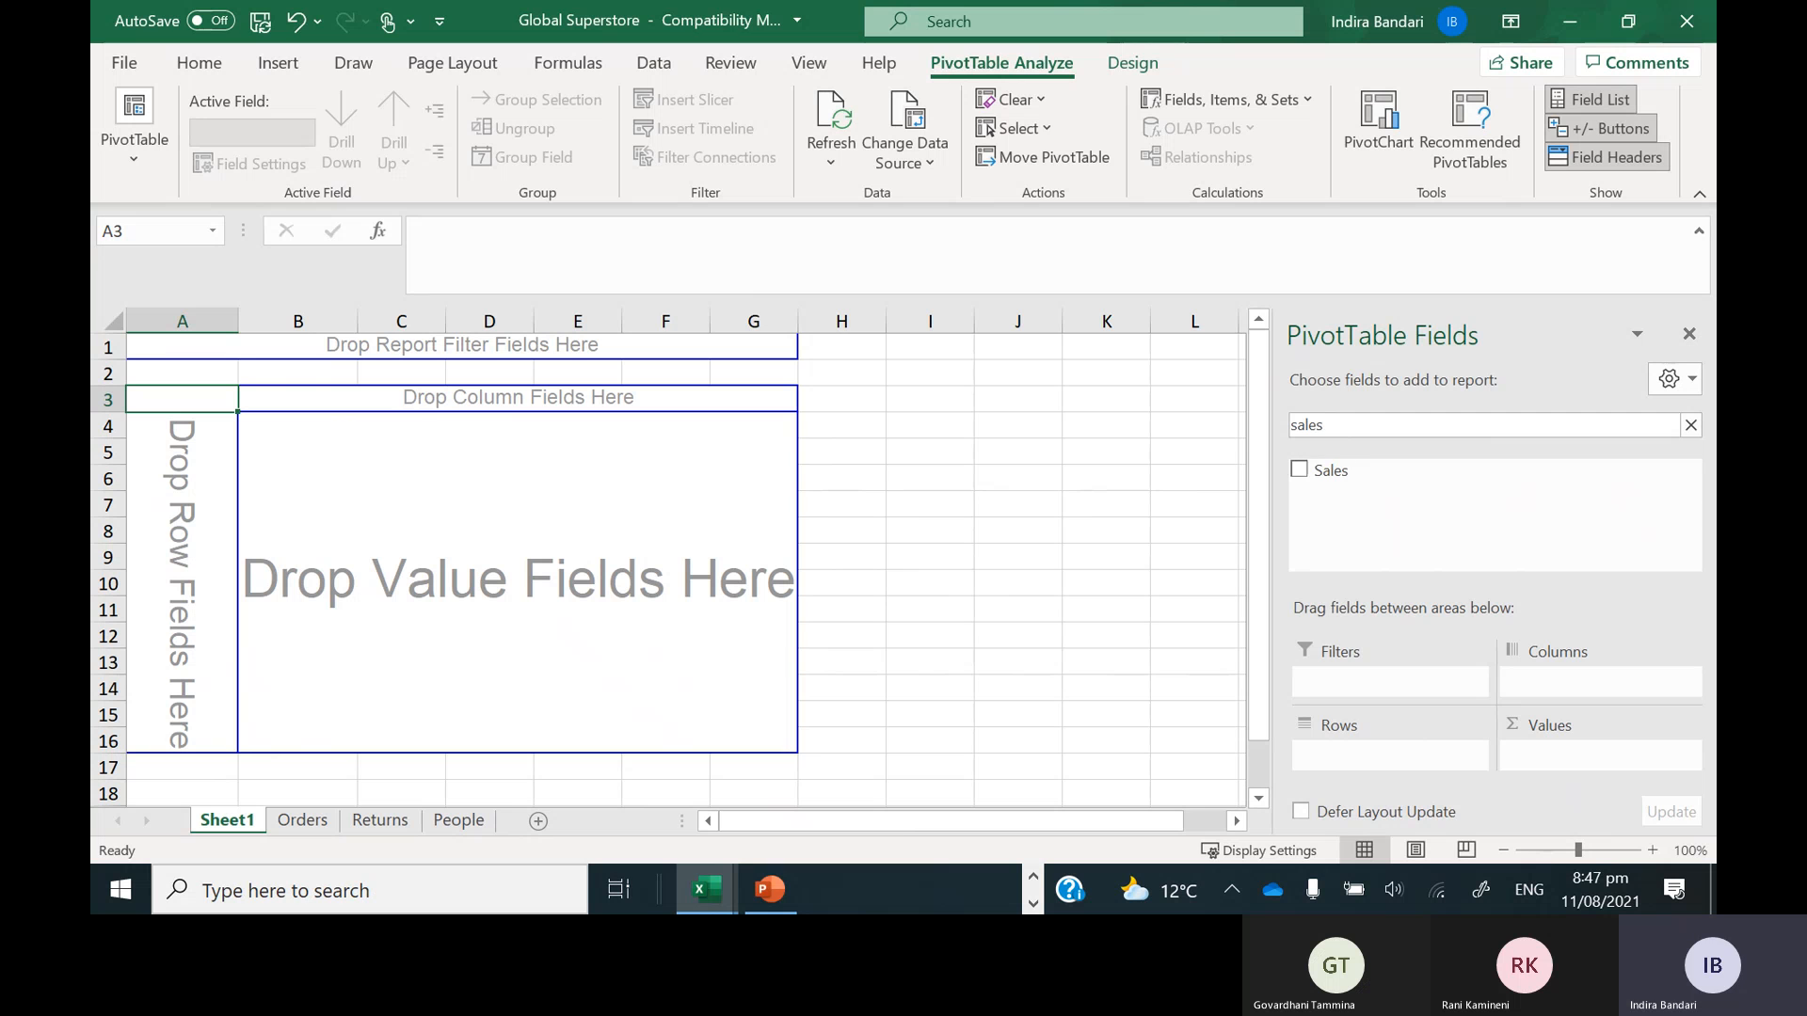
pyautogui.moveTo(1330, 476); pyautogui.dragTo(1538, 760)
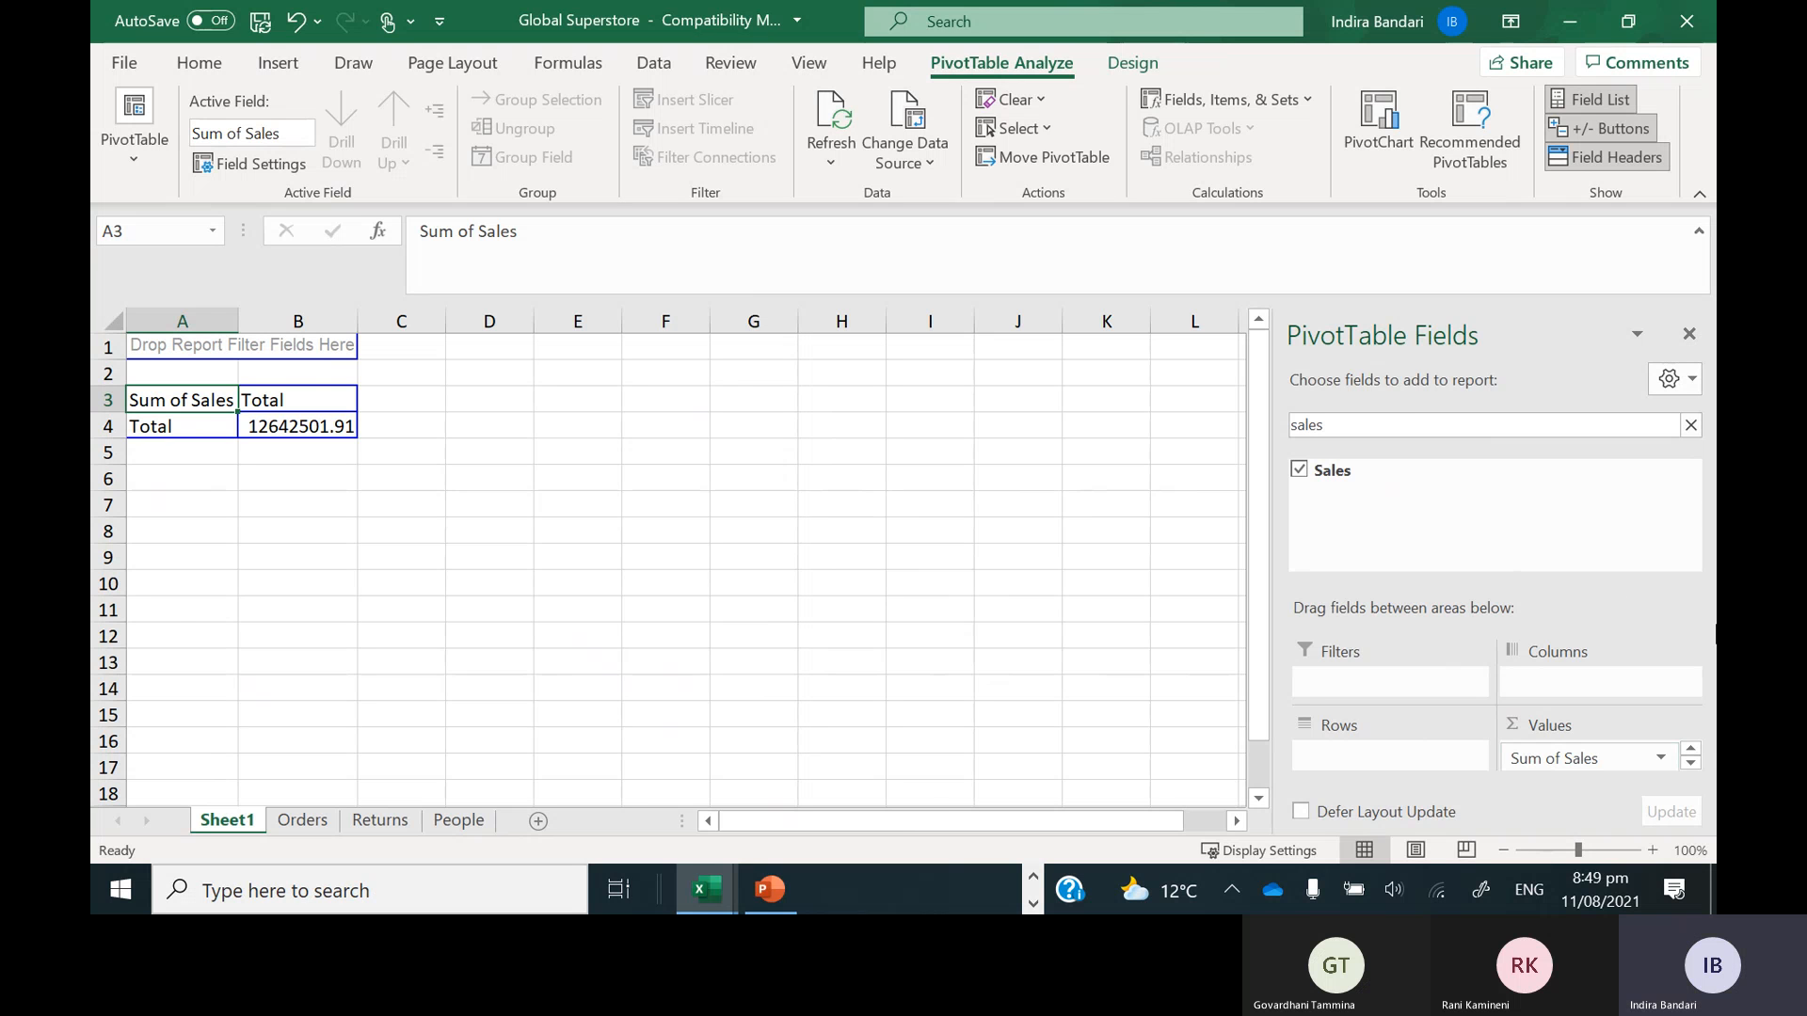
# Search the PivotTable fields for "year" and add Order Year as the column field
pyautogui.doubleClick(1381, 433)
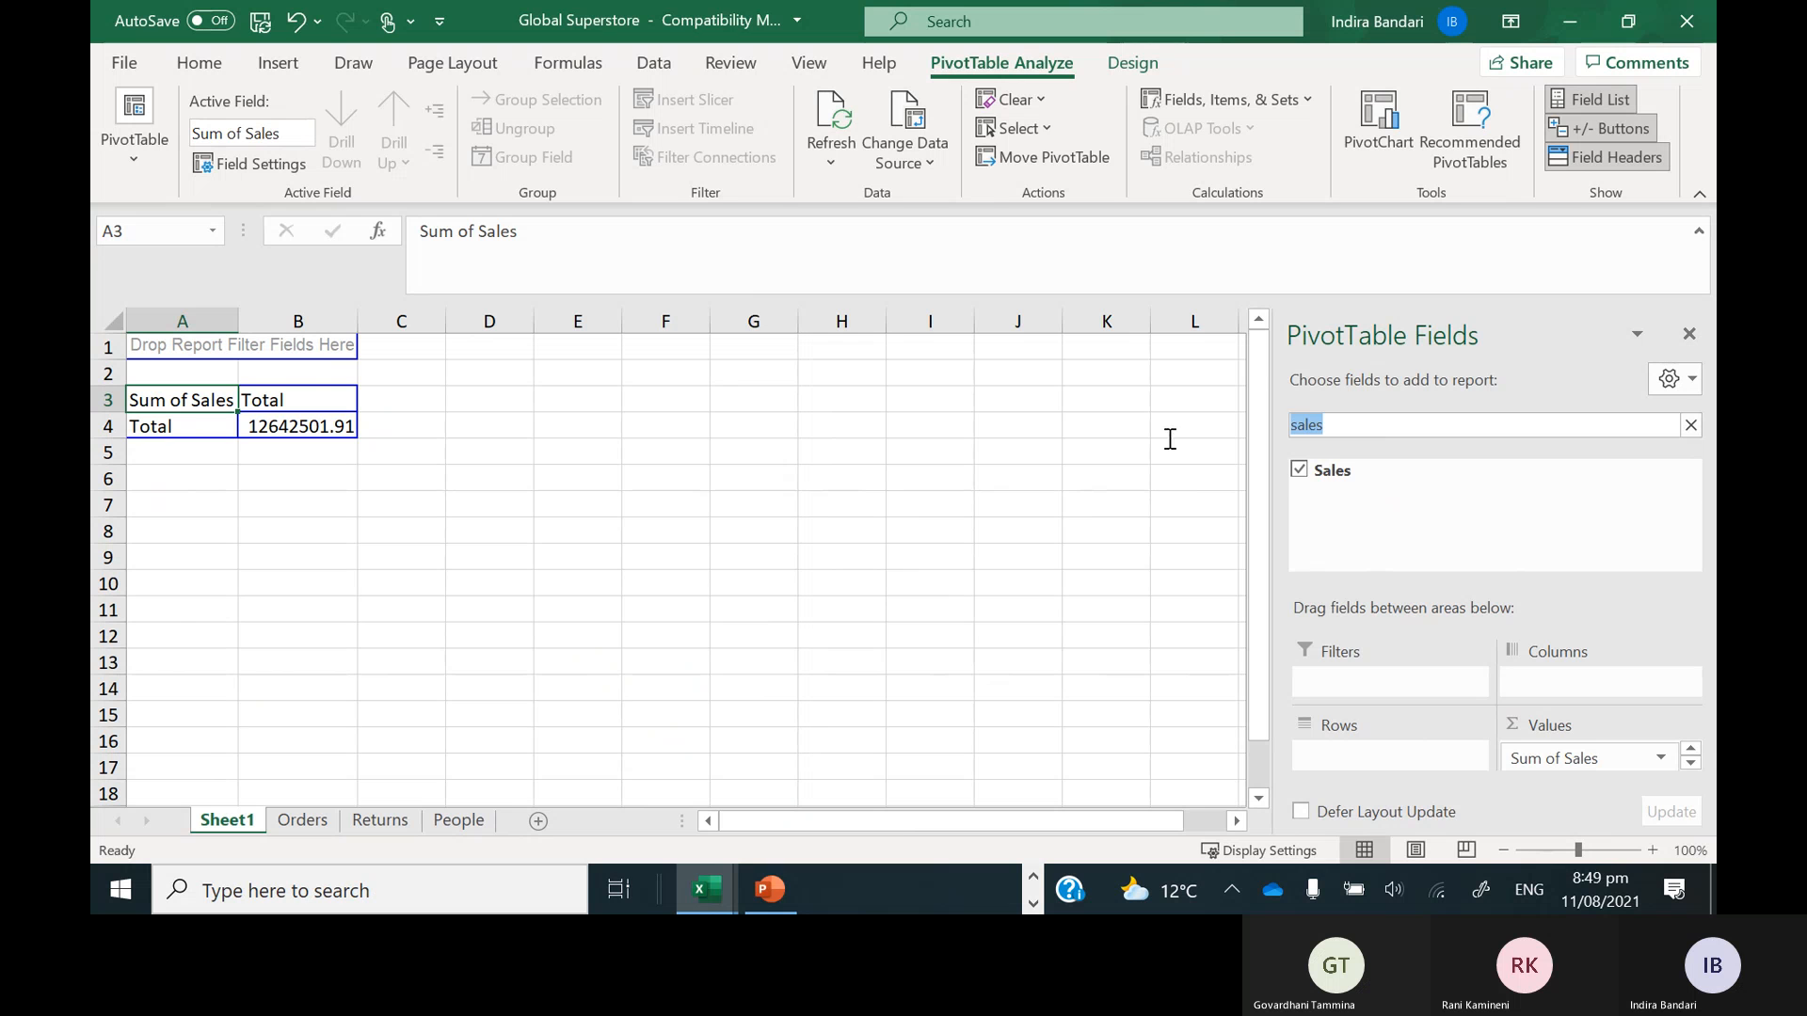
pyautogui.press('BackSpace')
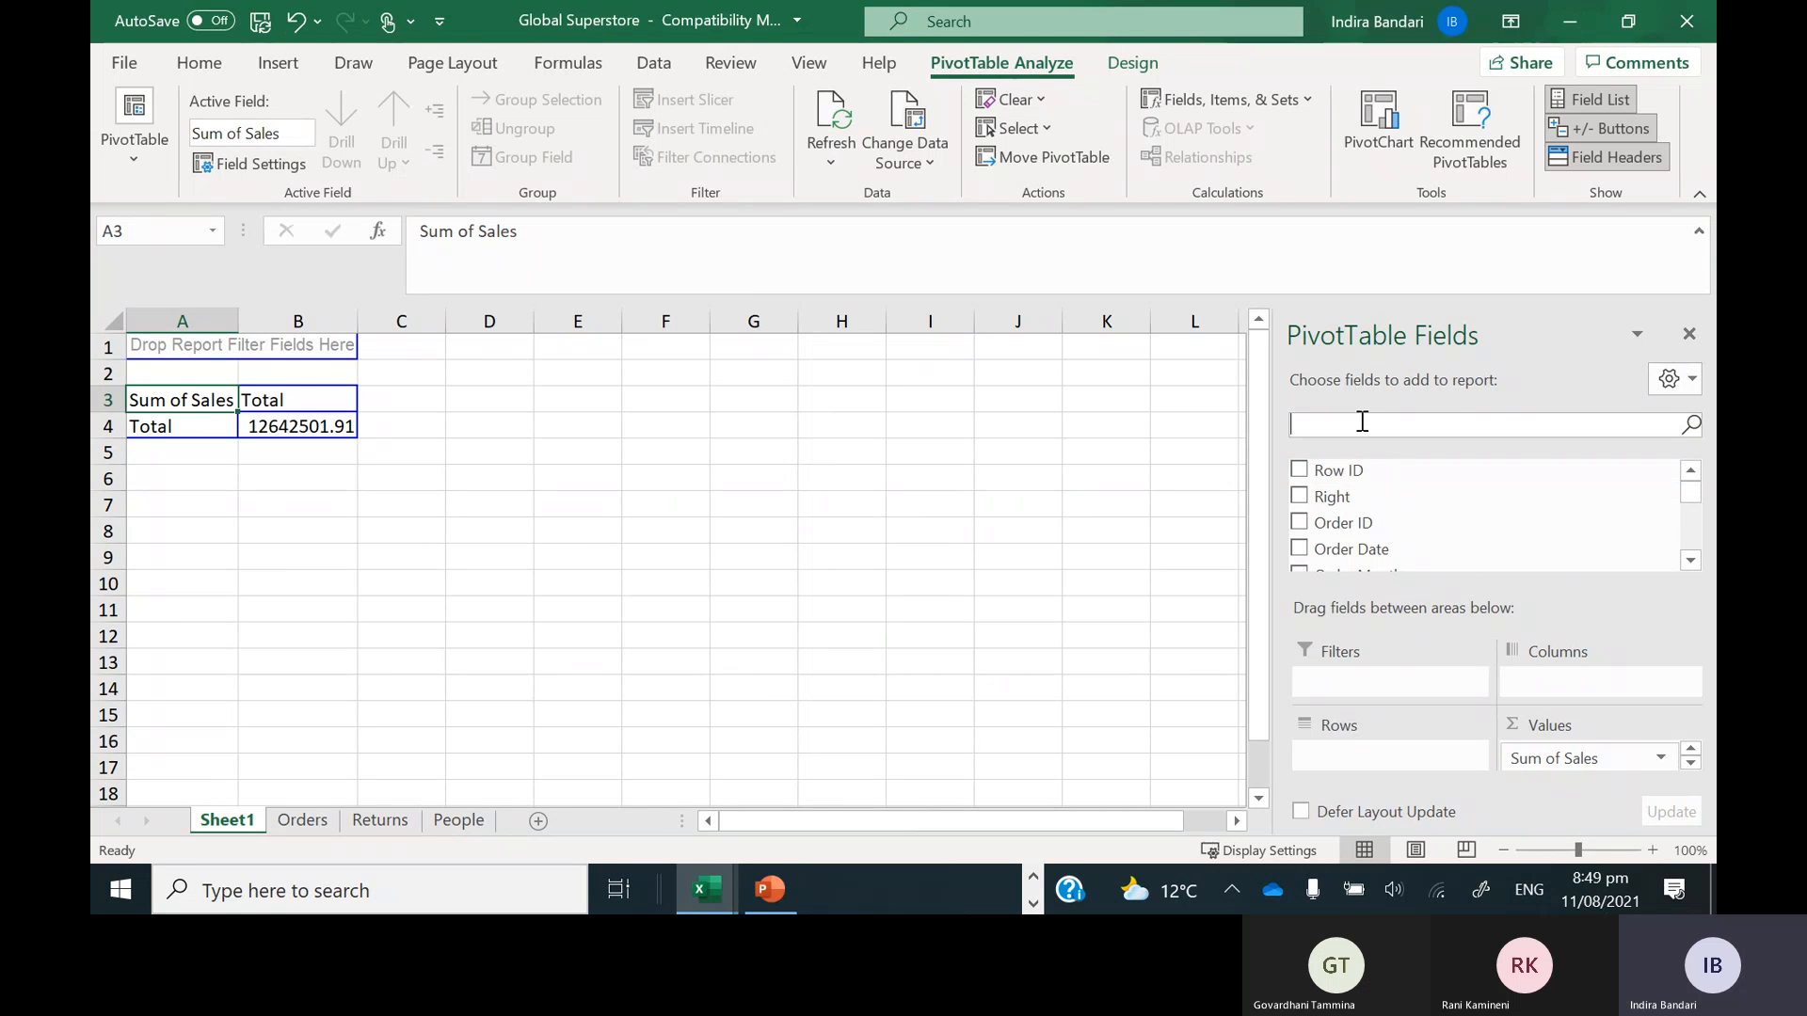
pyautogui.write('year')
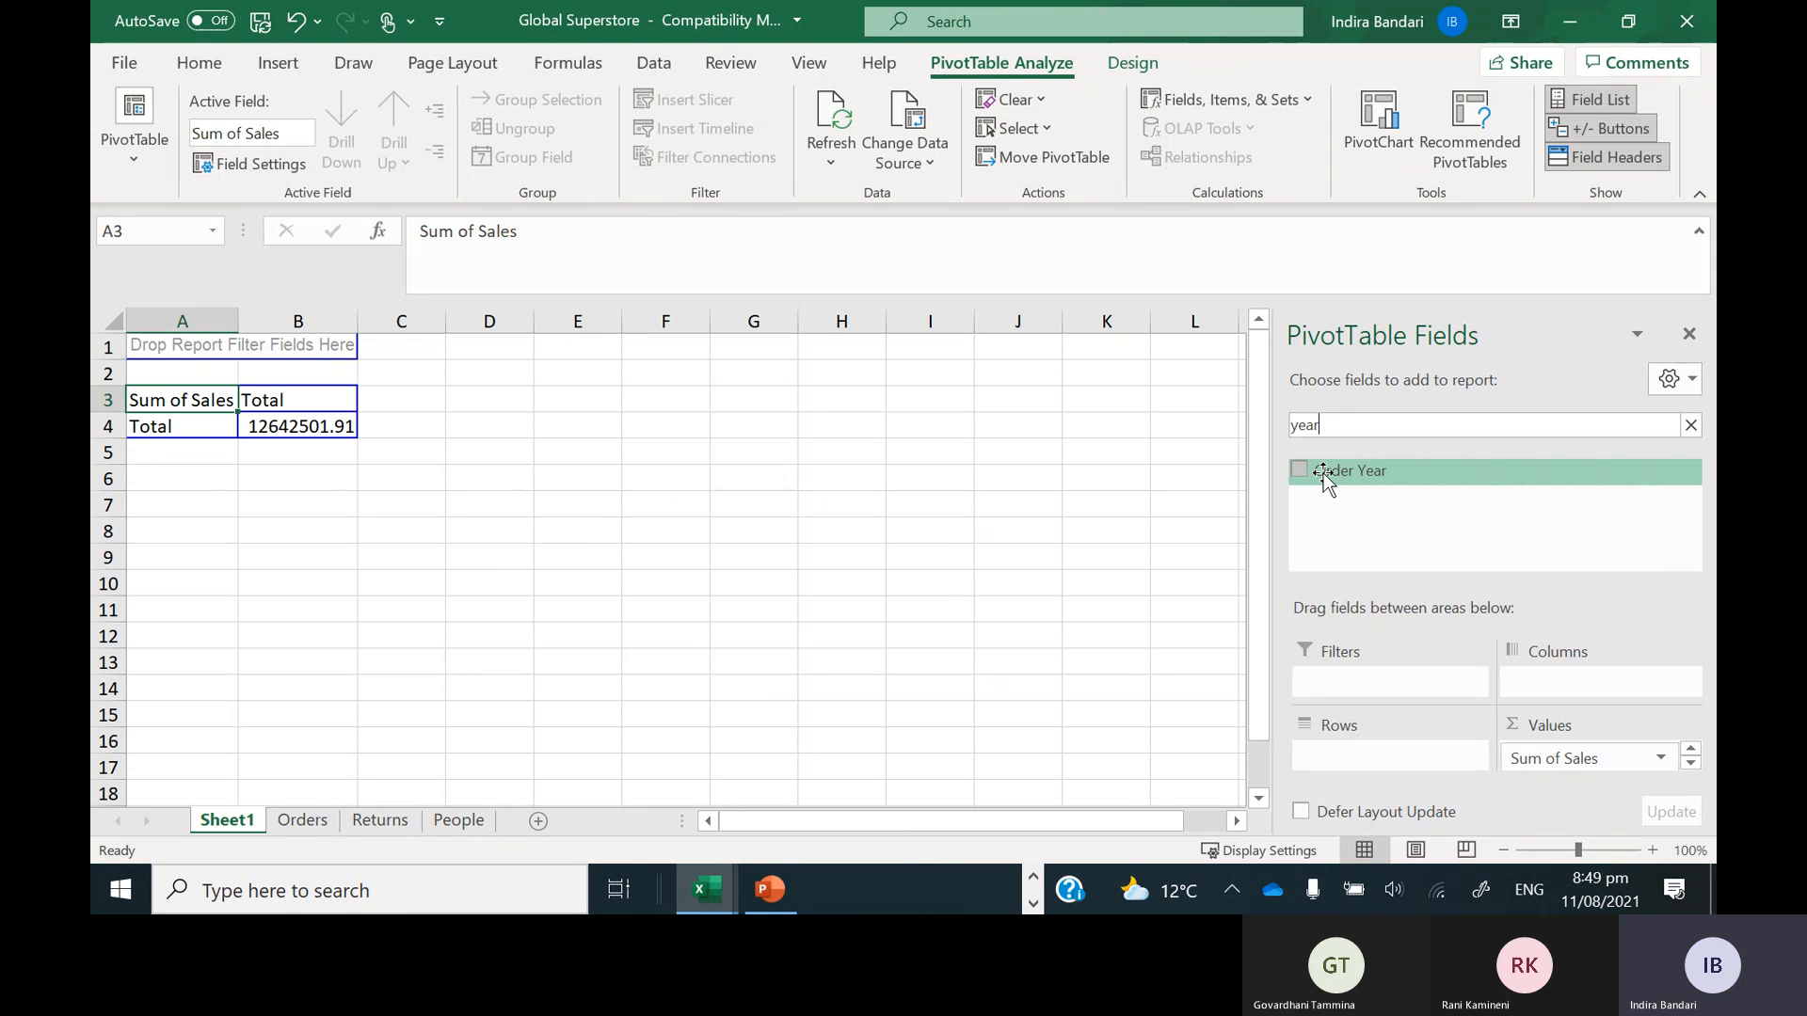
pyautogui.moveTo(1324, 475); pyautogui.dragTo(1576, 692)
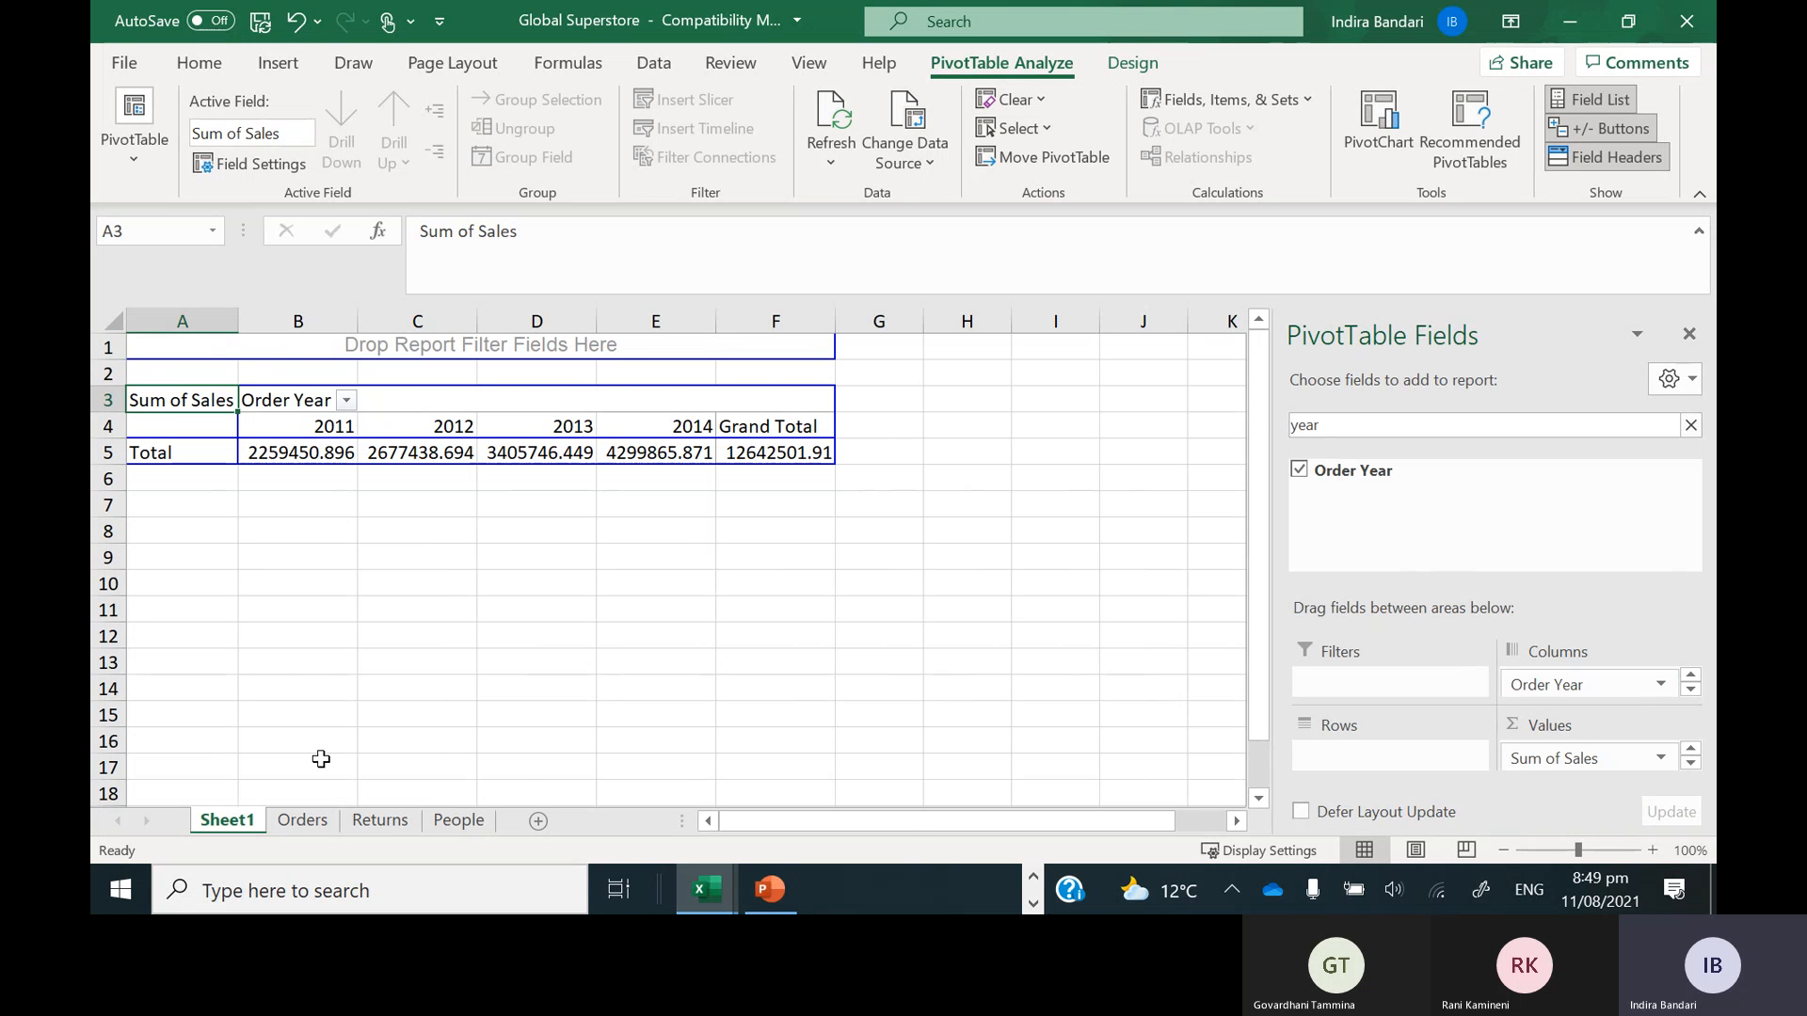
# Check the Order Year and Ship Mode columns on the Orders sheet, including the distinct Ship Mode values in its filter list
pyautogui.click(299, 821)
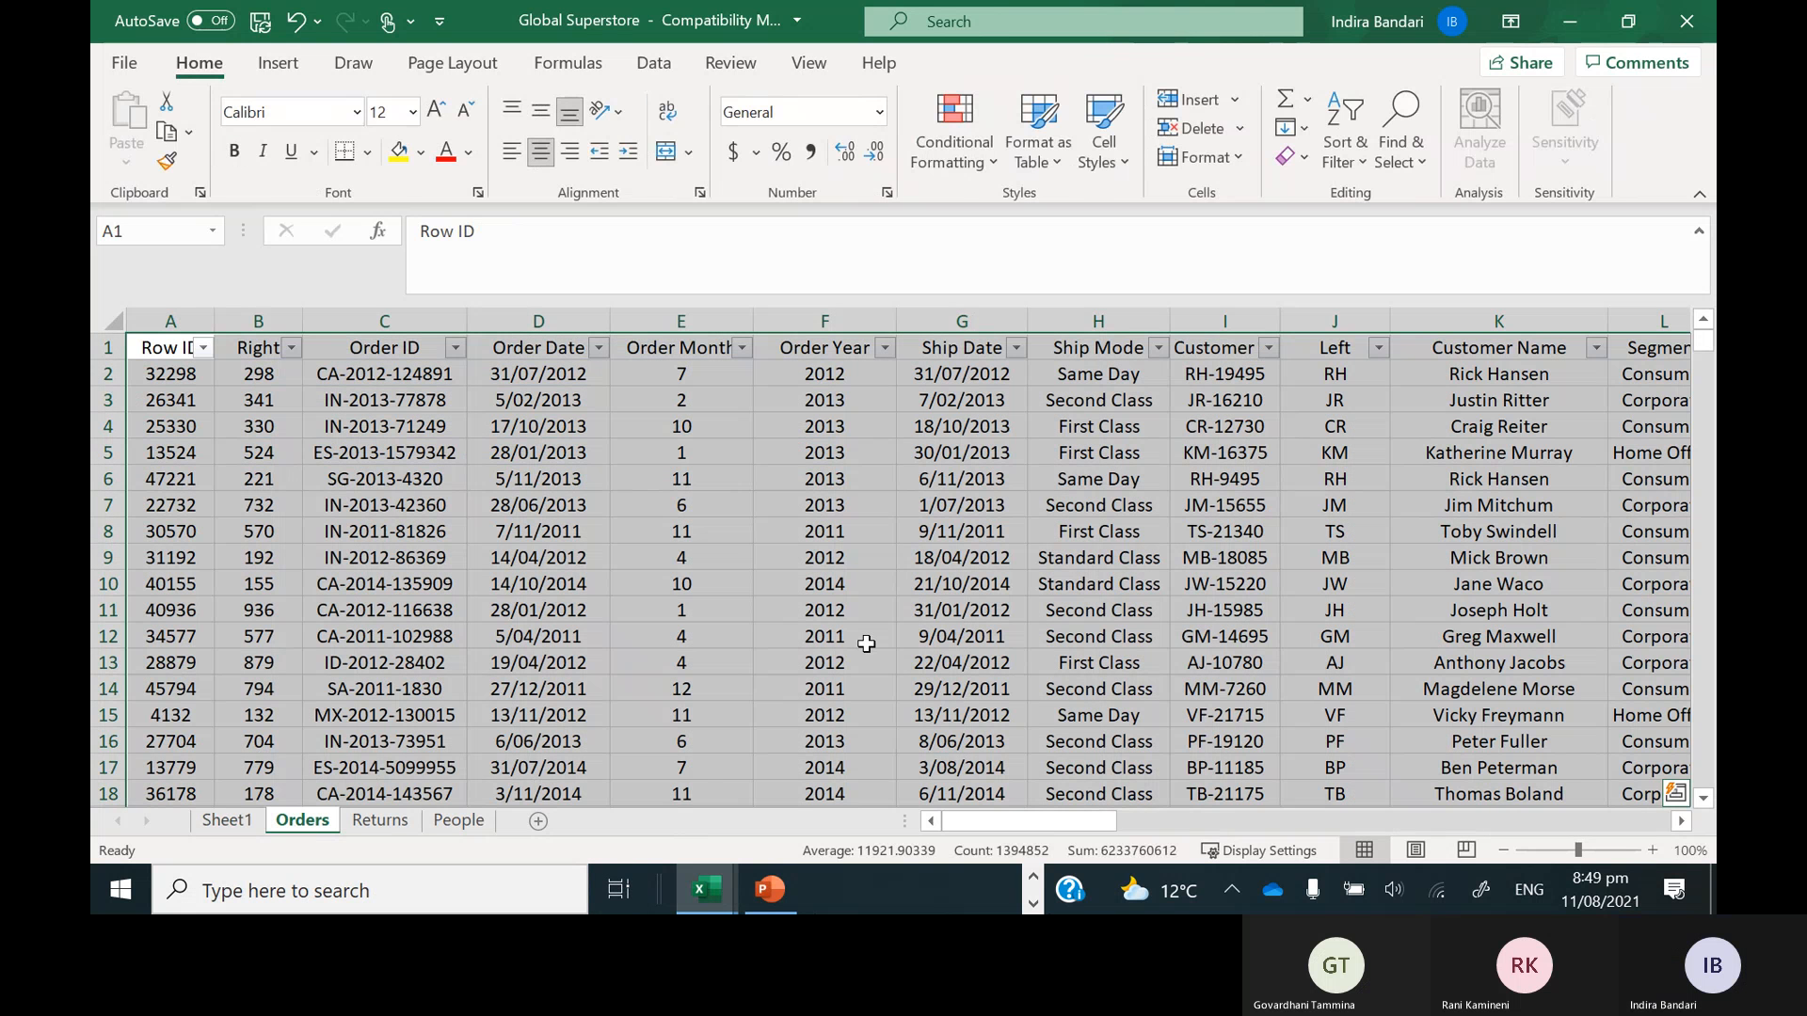
pyautogui.click(867, 644)
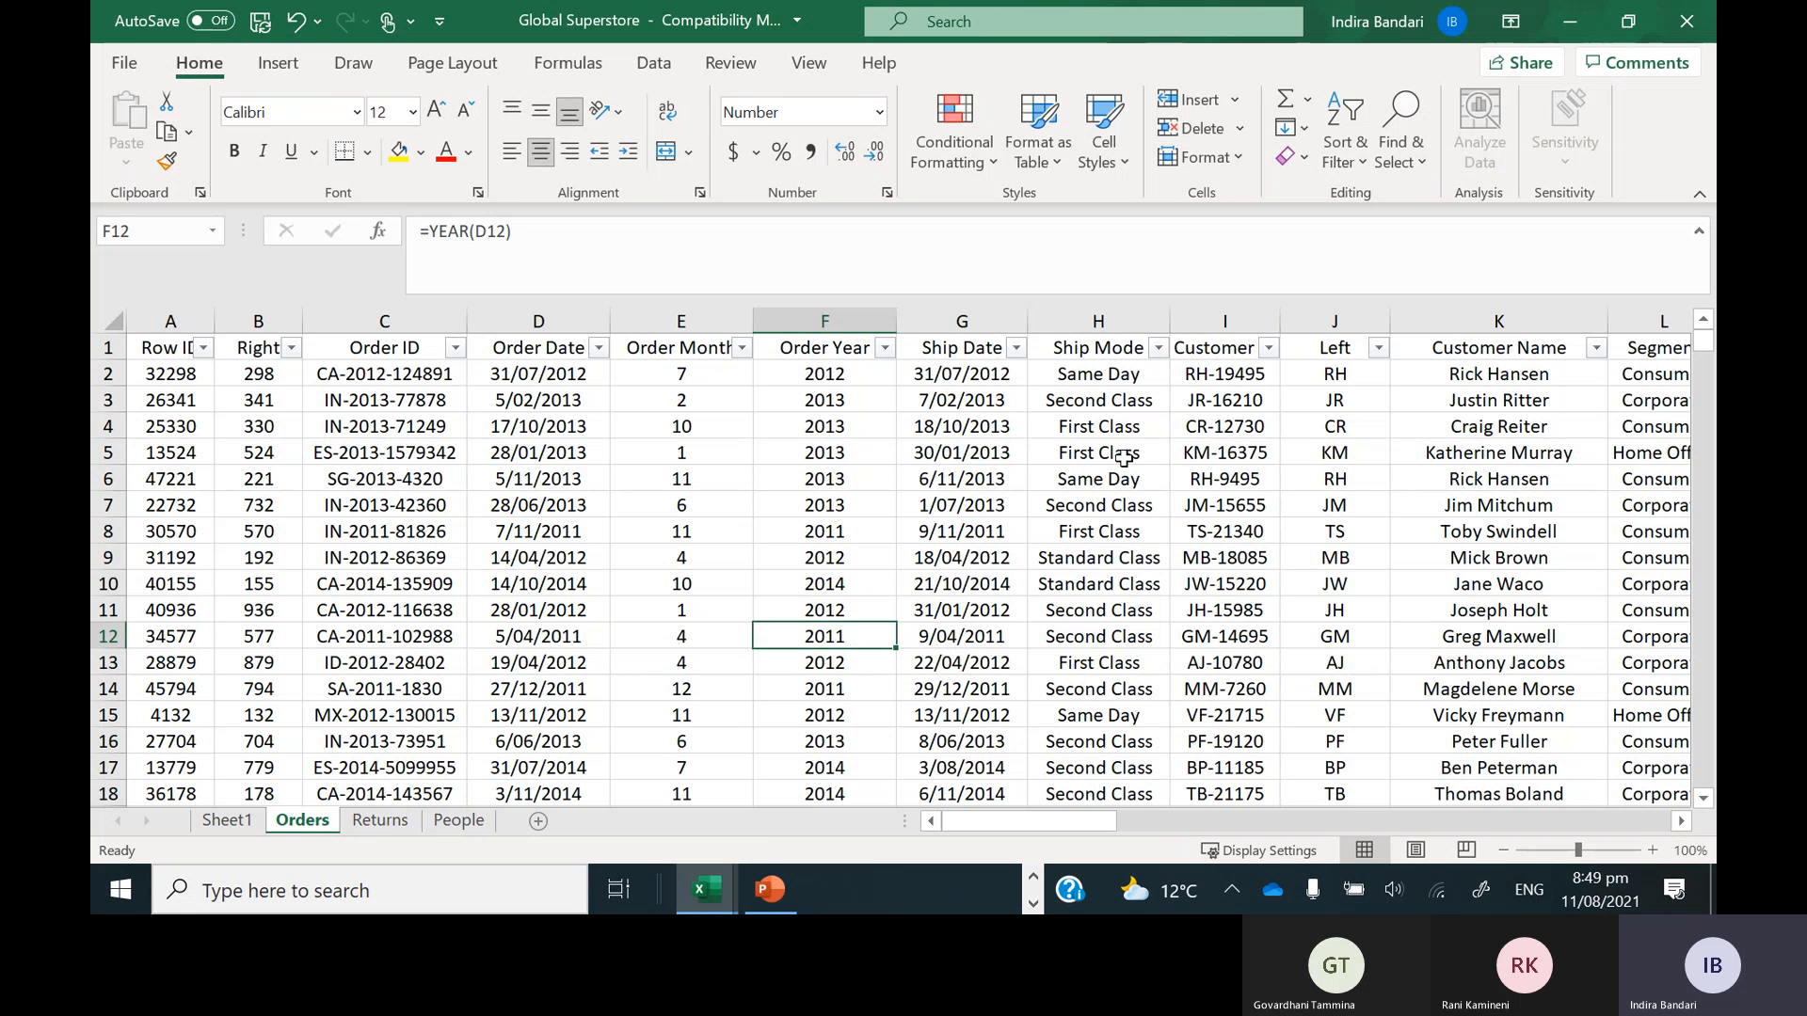
pyautogui.click(1103, 346)
pyautogui.click(1160, 349)
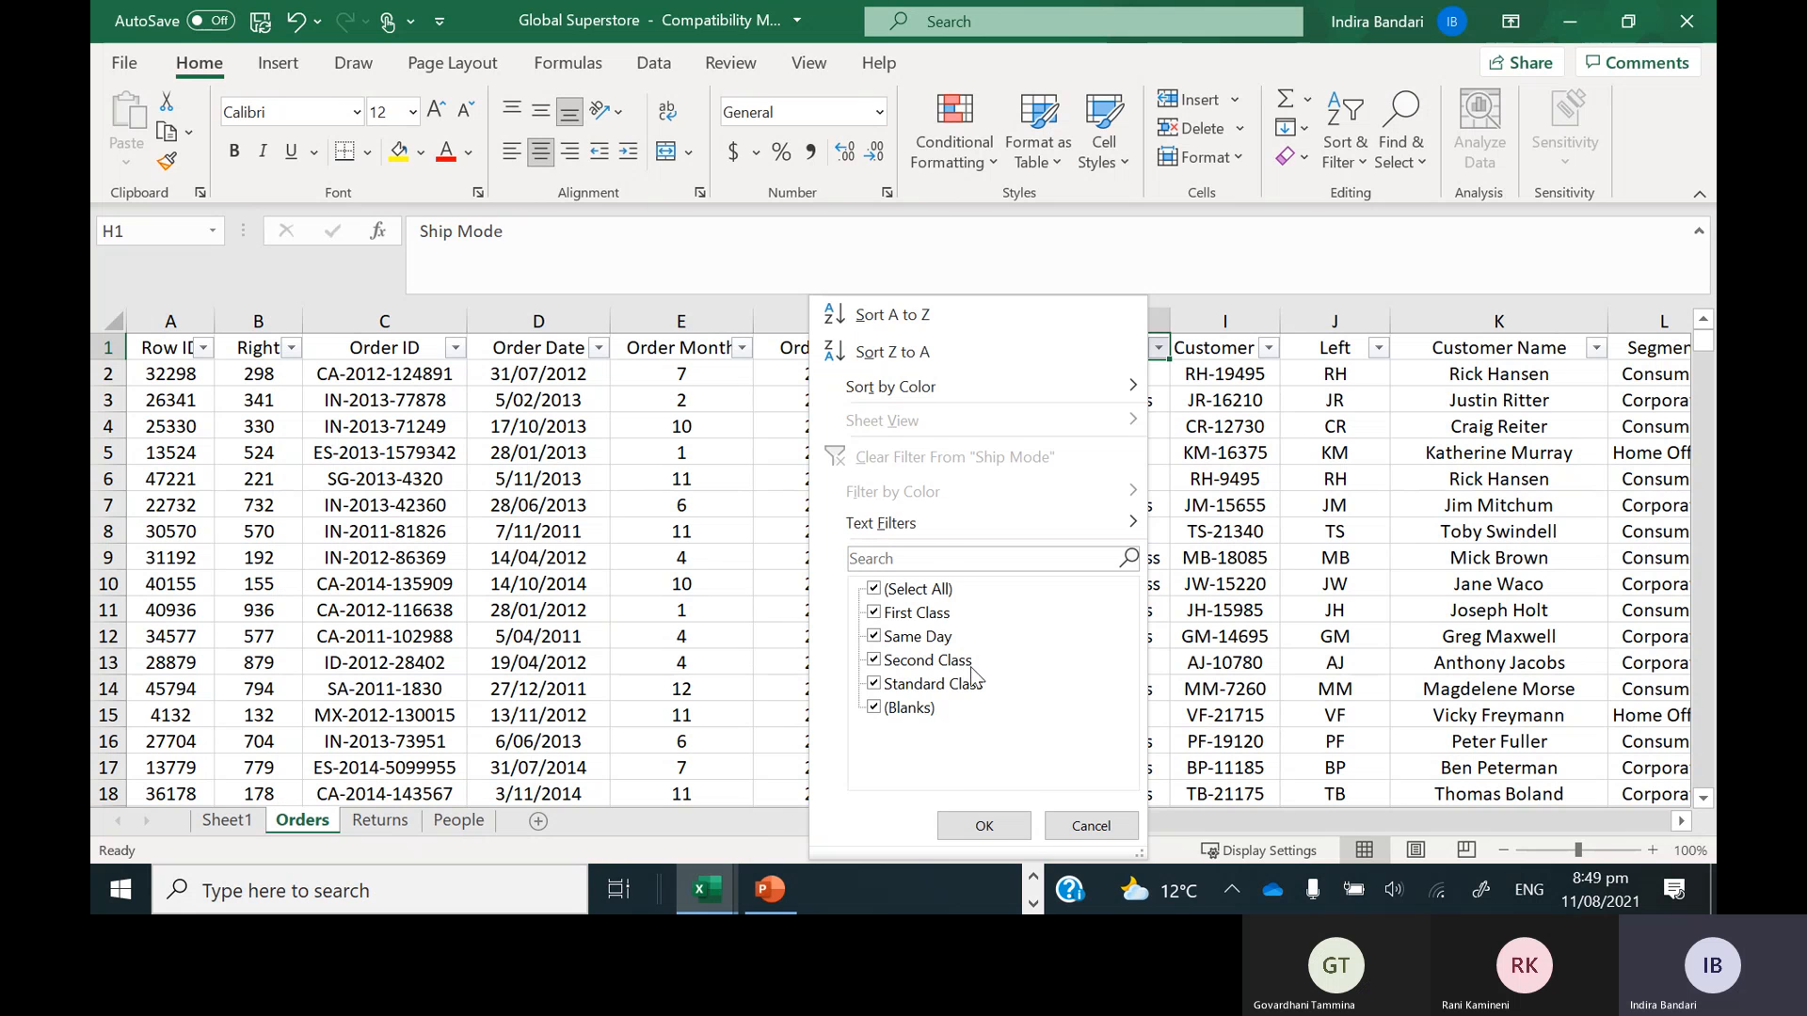
pyautogui.click(1225, 622)
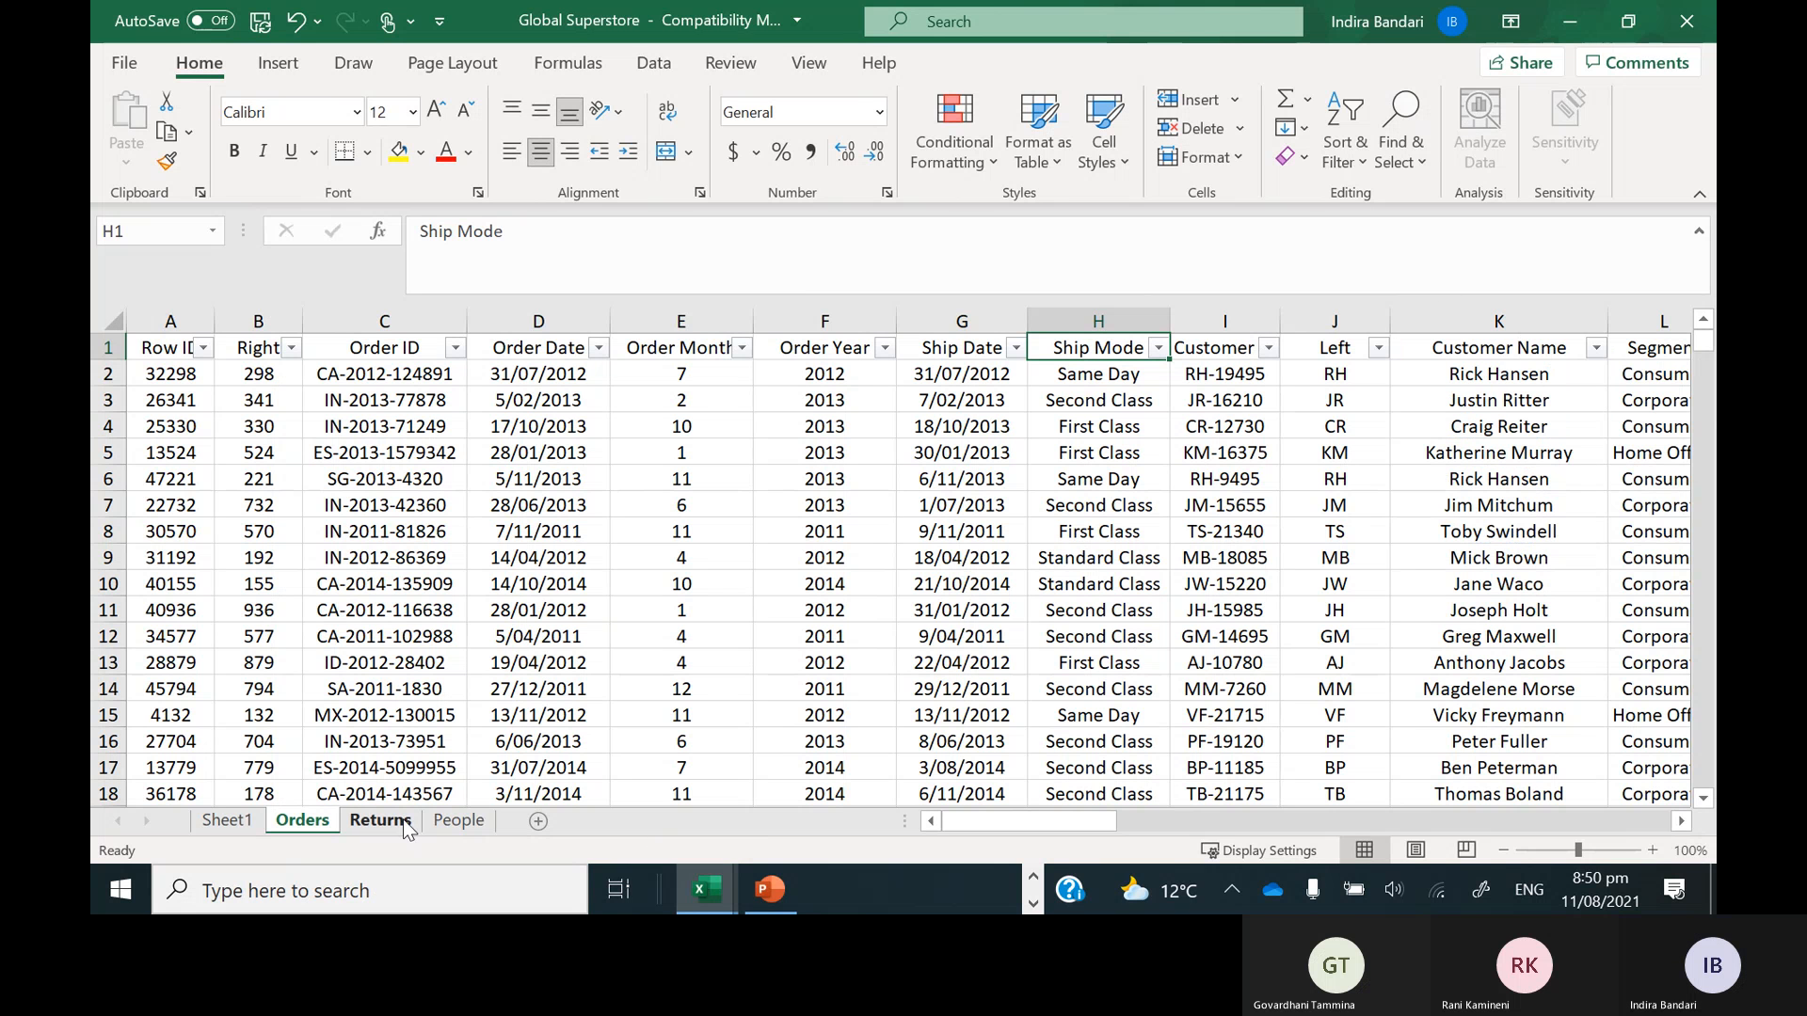
# Return to the PivotTable on Sheet1, search its fields for "ship" and add Ship Mode as the row field
pyautogui.click(228, 820)
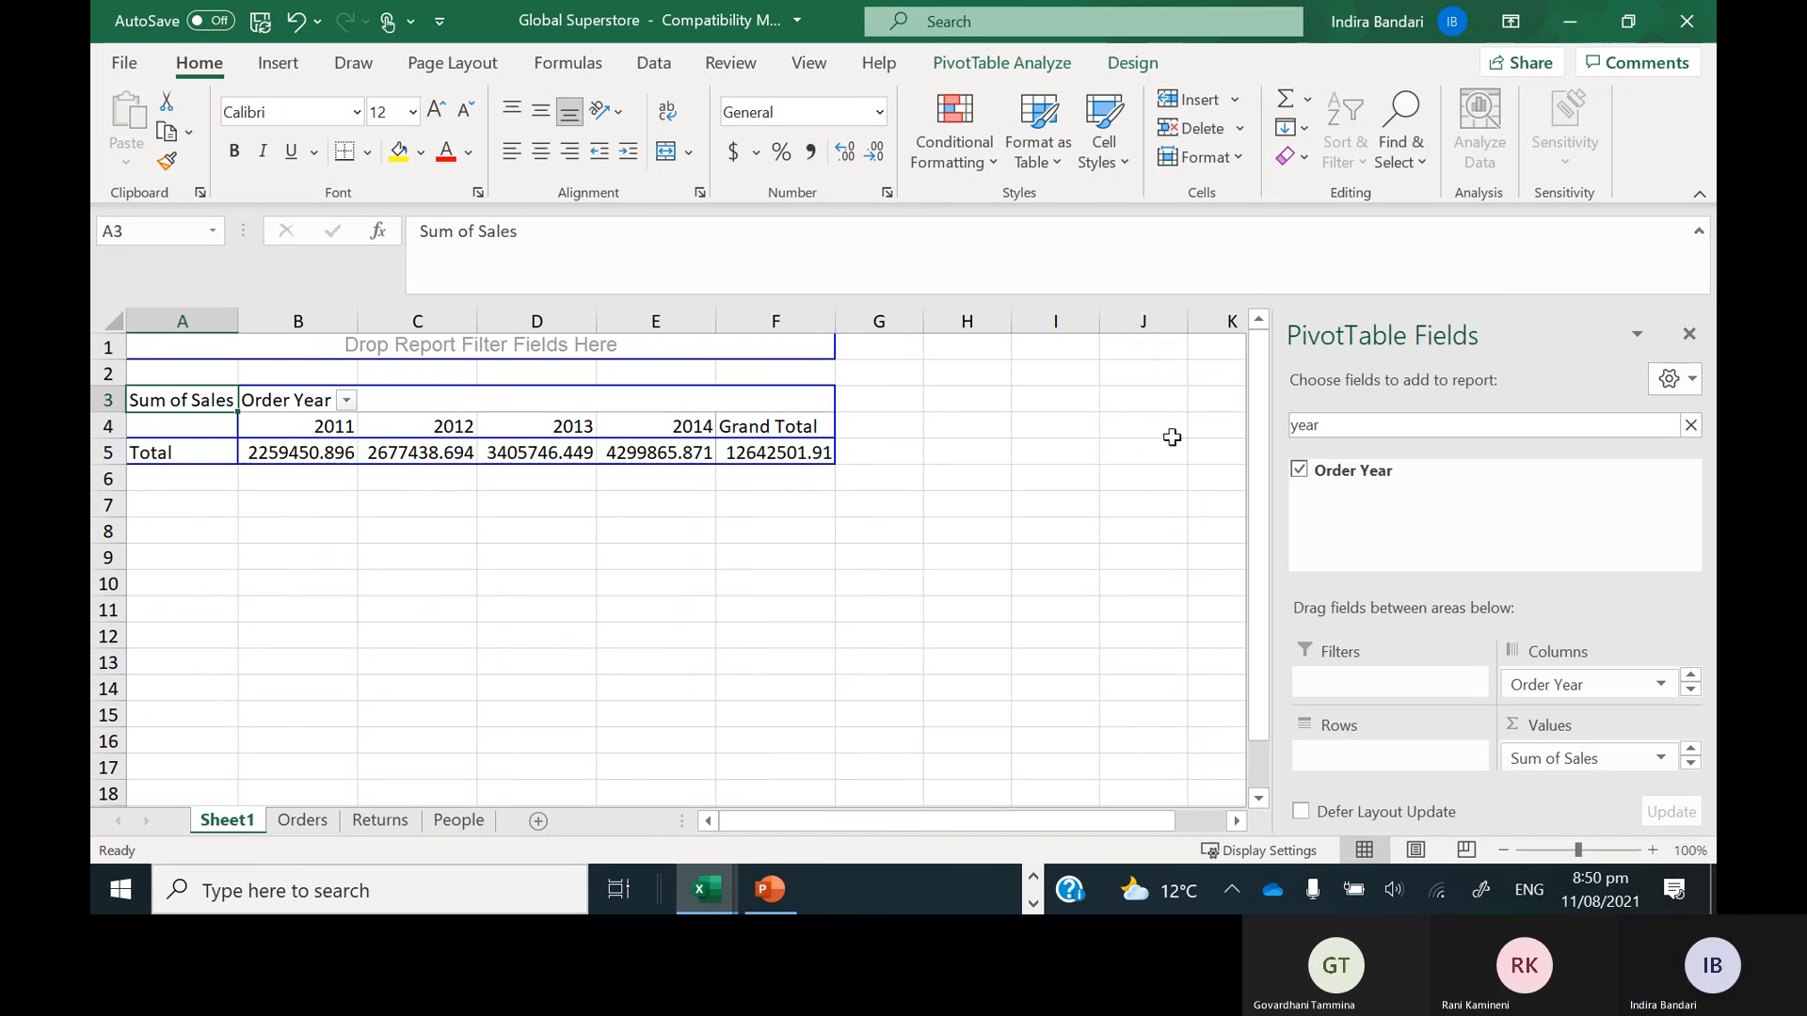
pyautogui.doubleClick(1374, 424)
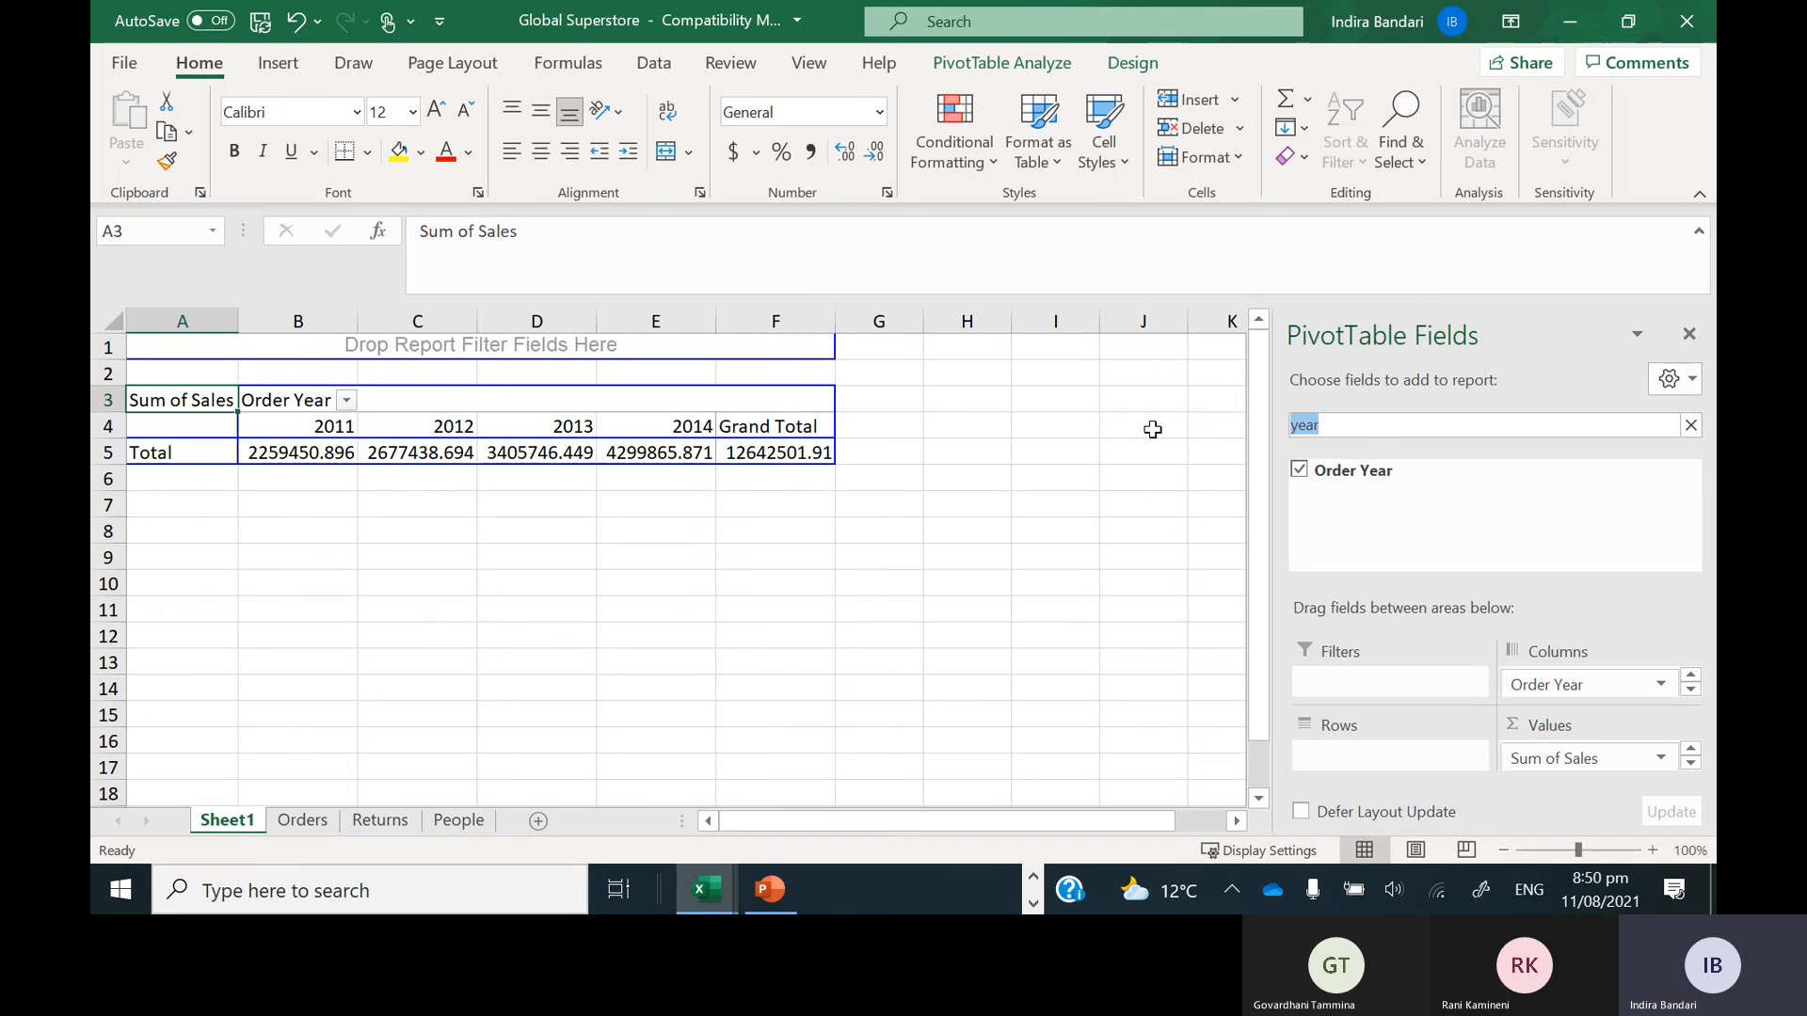
pyautogui.write('ship')
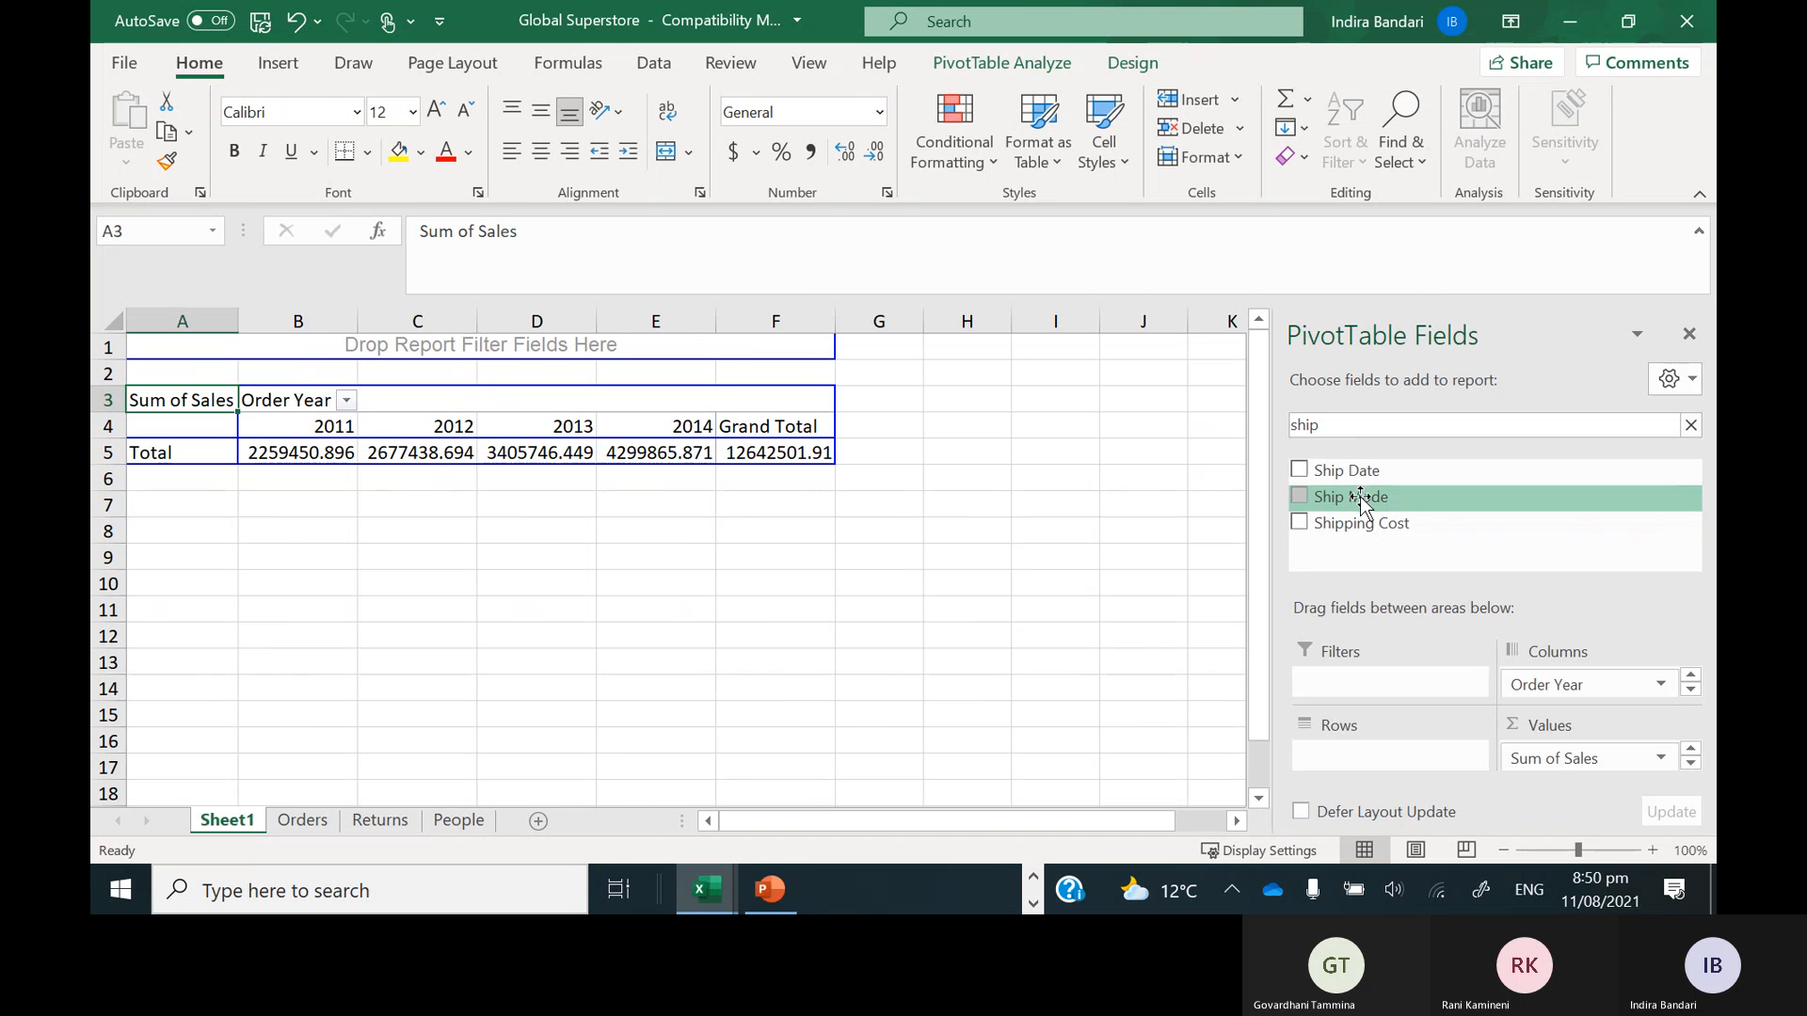
pyautogui.moveTo(1359, 499); pyautogui.dragTo(1352, 760)
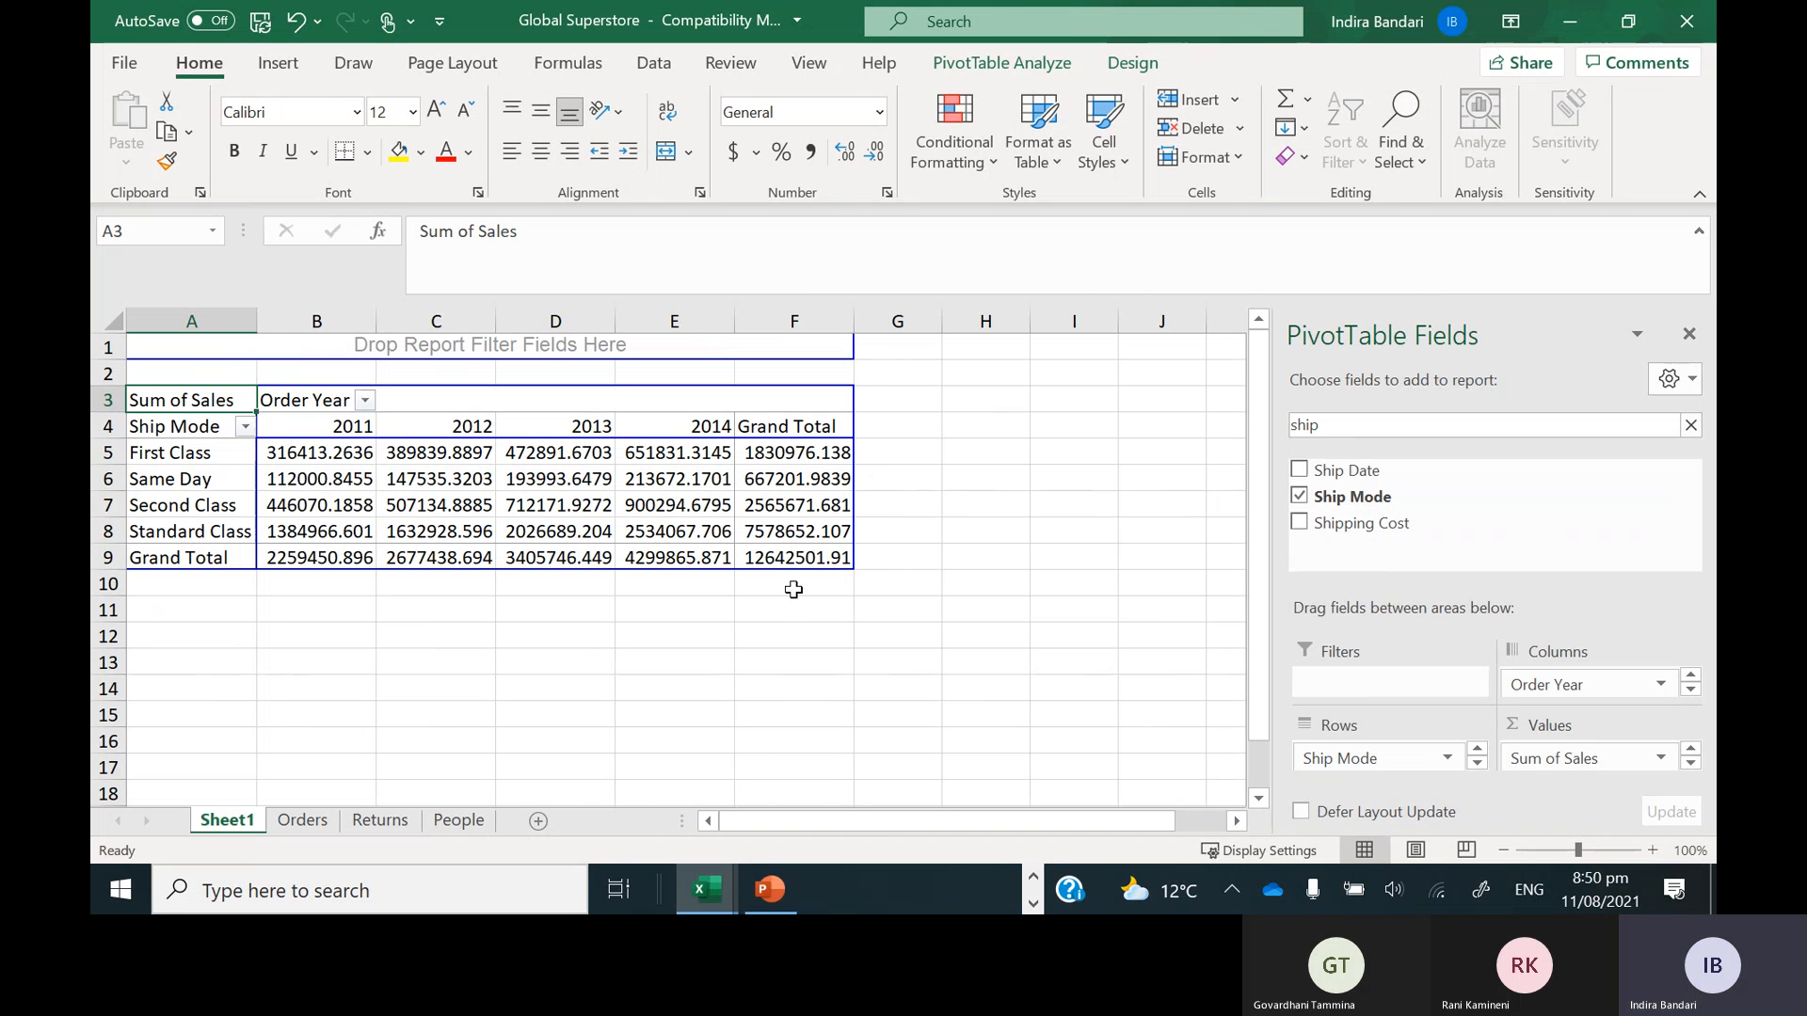
pyautogui.click(320, 450)
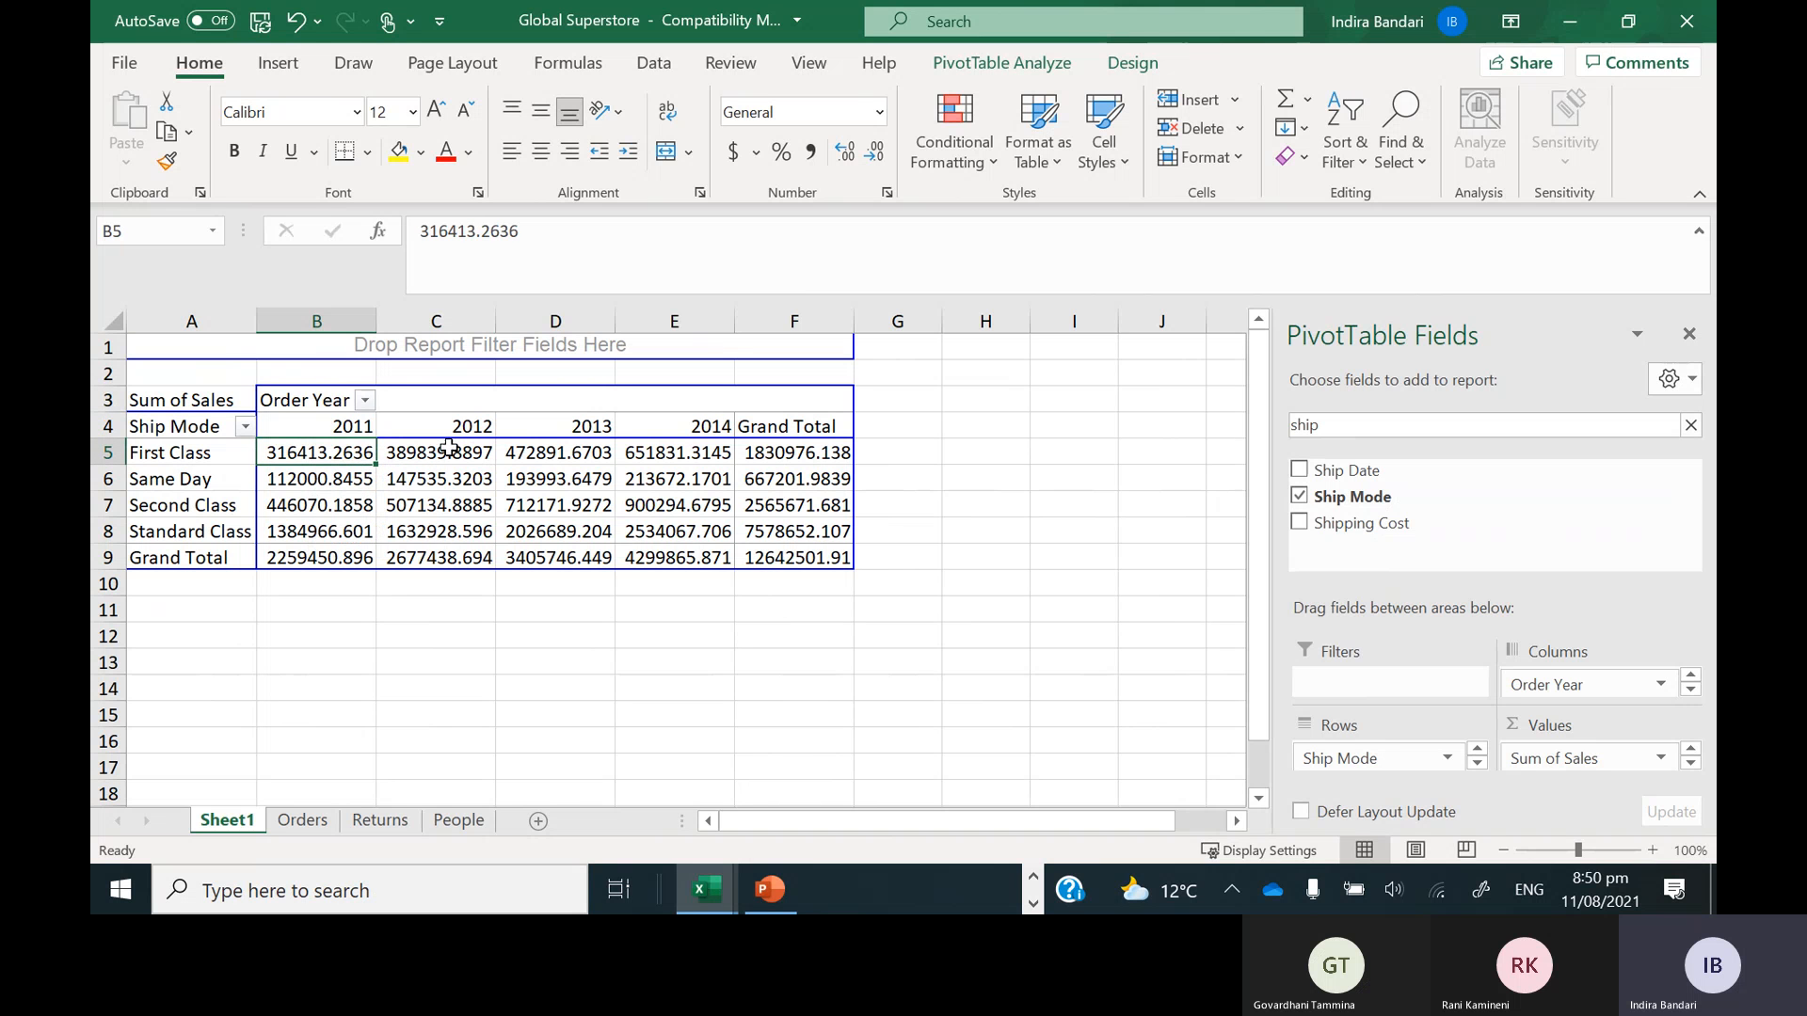
pyautogui.click(206, 487)
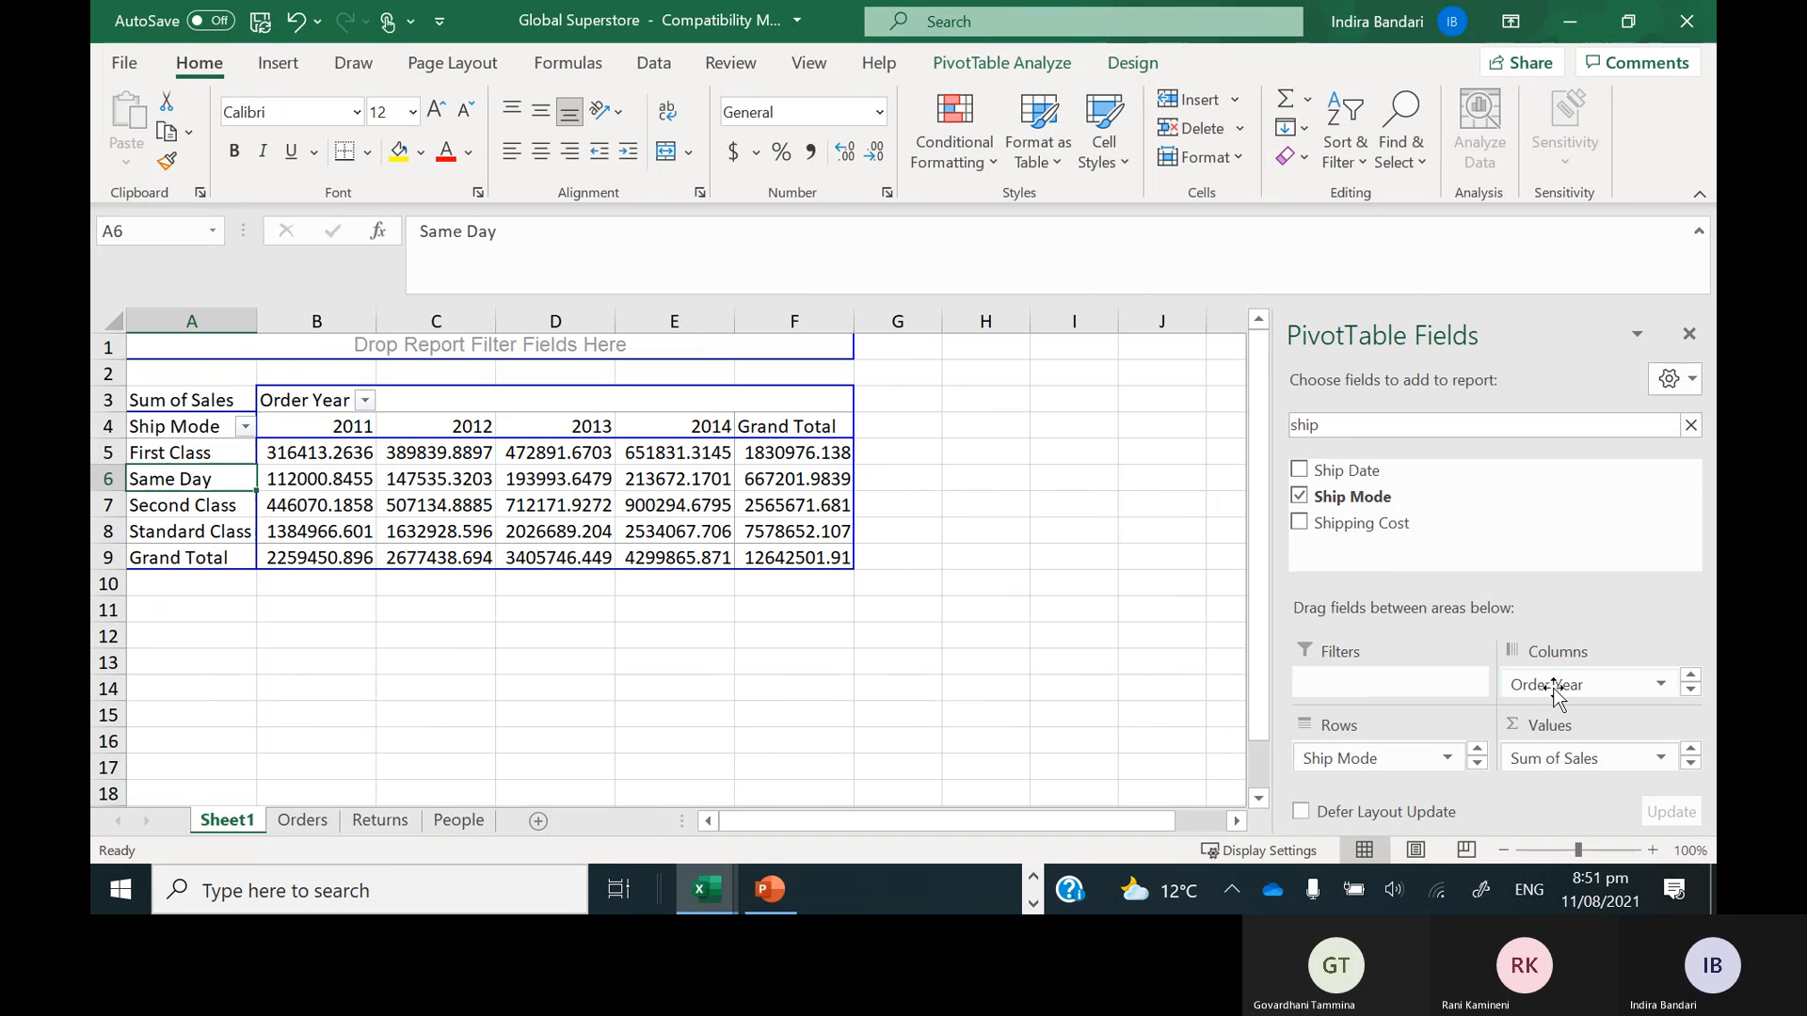
# Try Order Year under Ship Mode in the rows with the formula bar collapsed, and return Order Year to the columns
pyautogui.moveTo(1529, 670); pyautogui.dragTo(1371, 770)
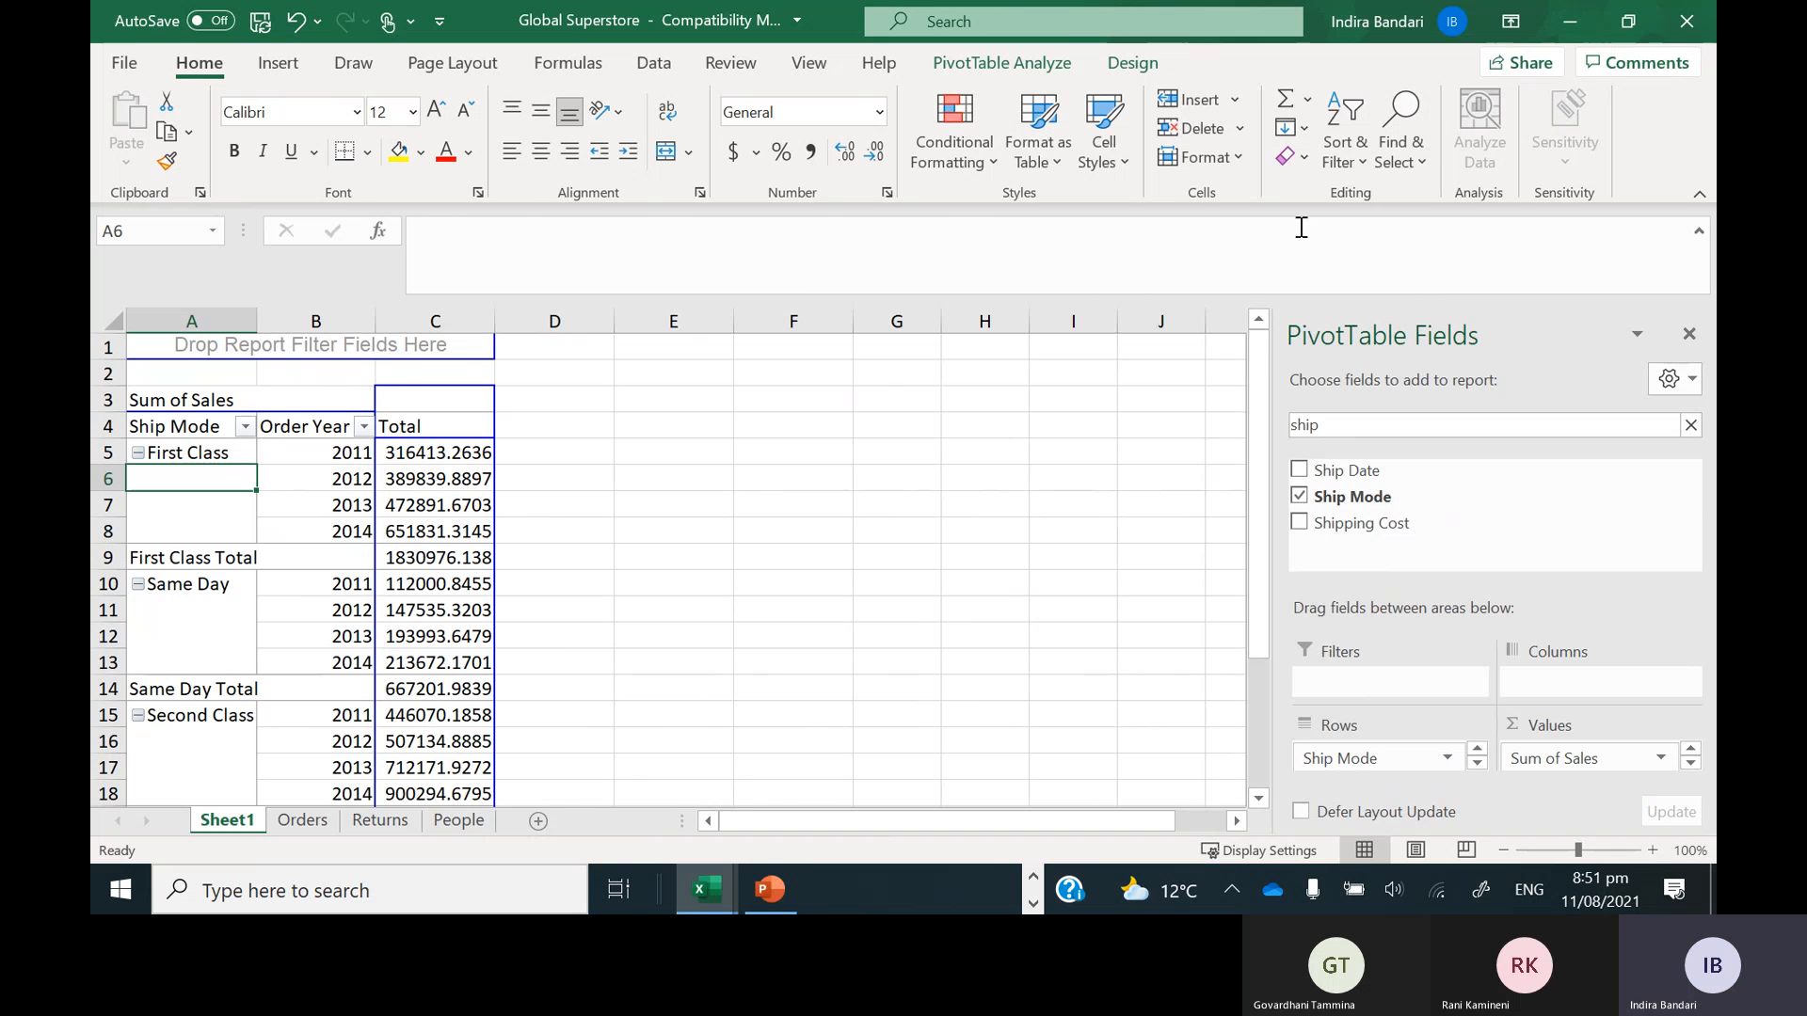
pyautogui.click(1698, 232)
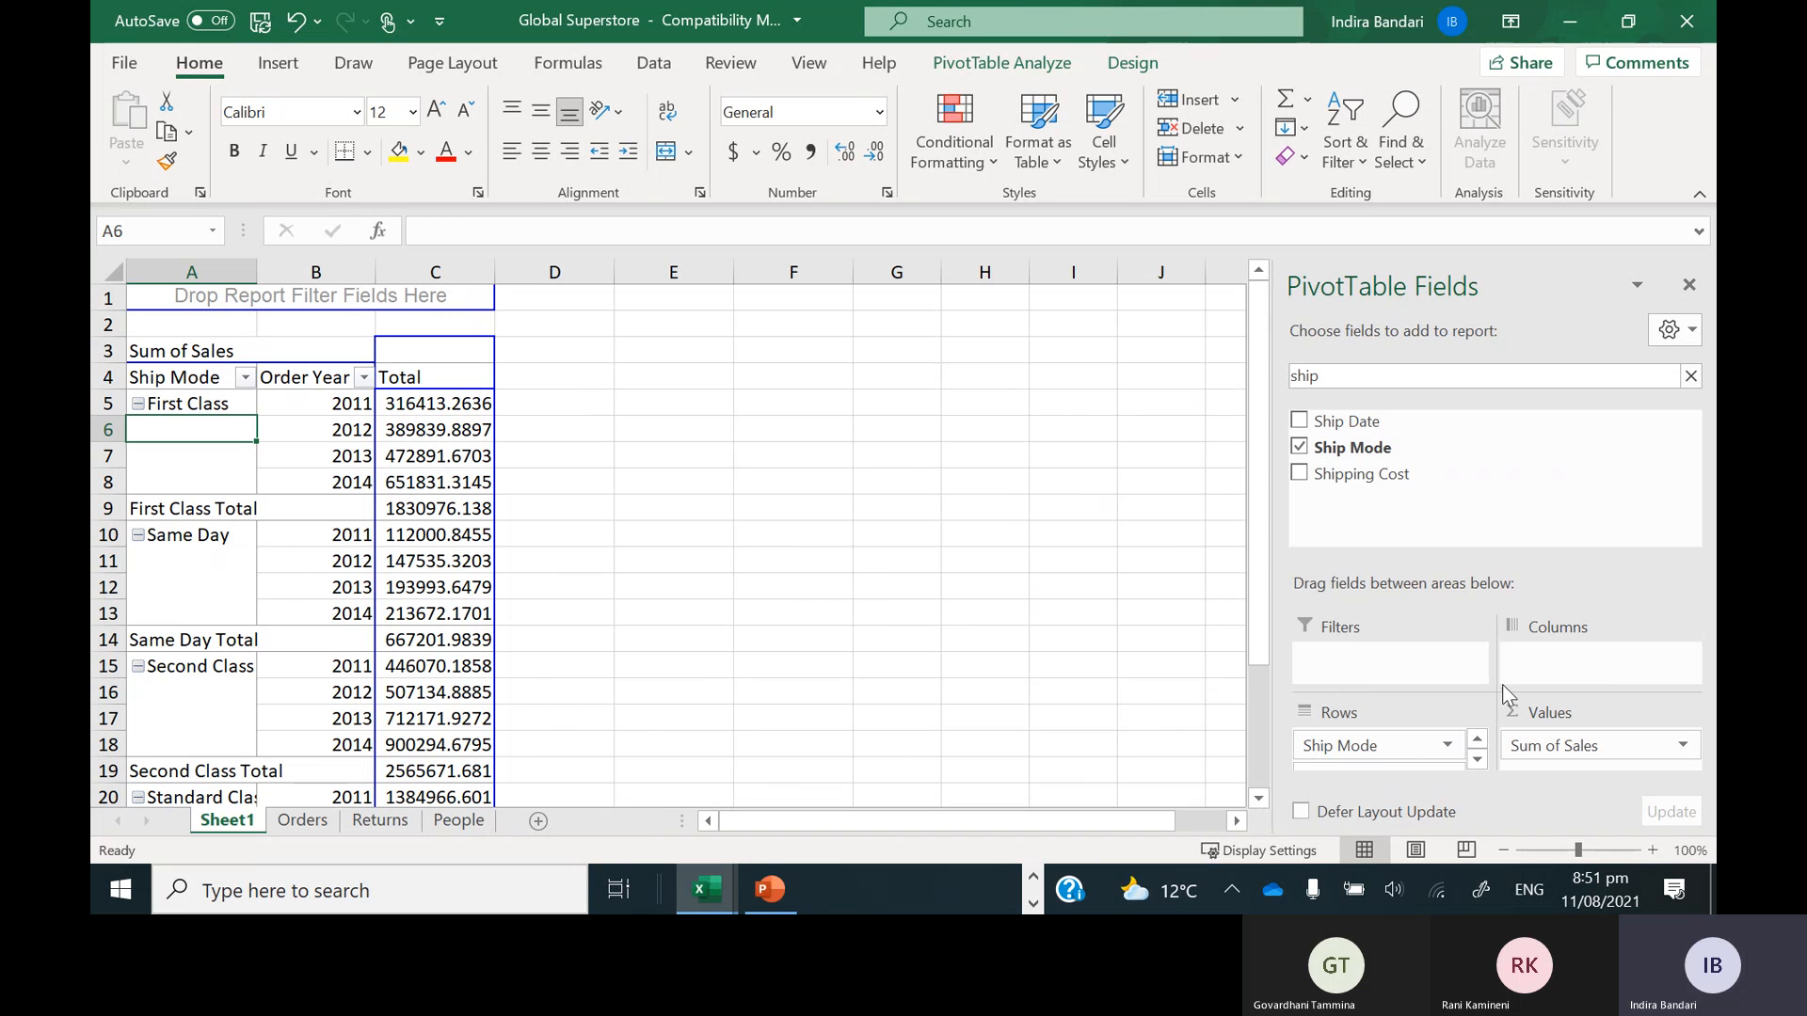
pyautogui.click(1477, 759)
pyautogui.moveTo(1369, 758); pyautogui.dragTo(1554, 674)
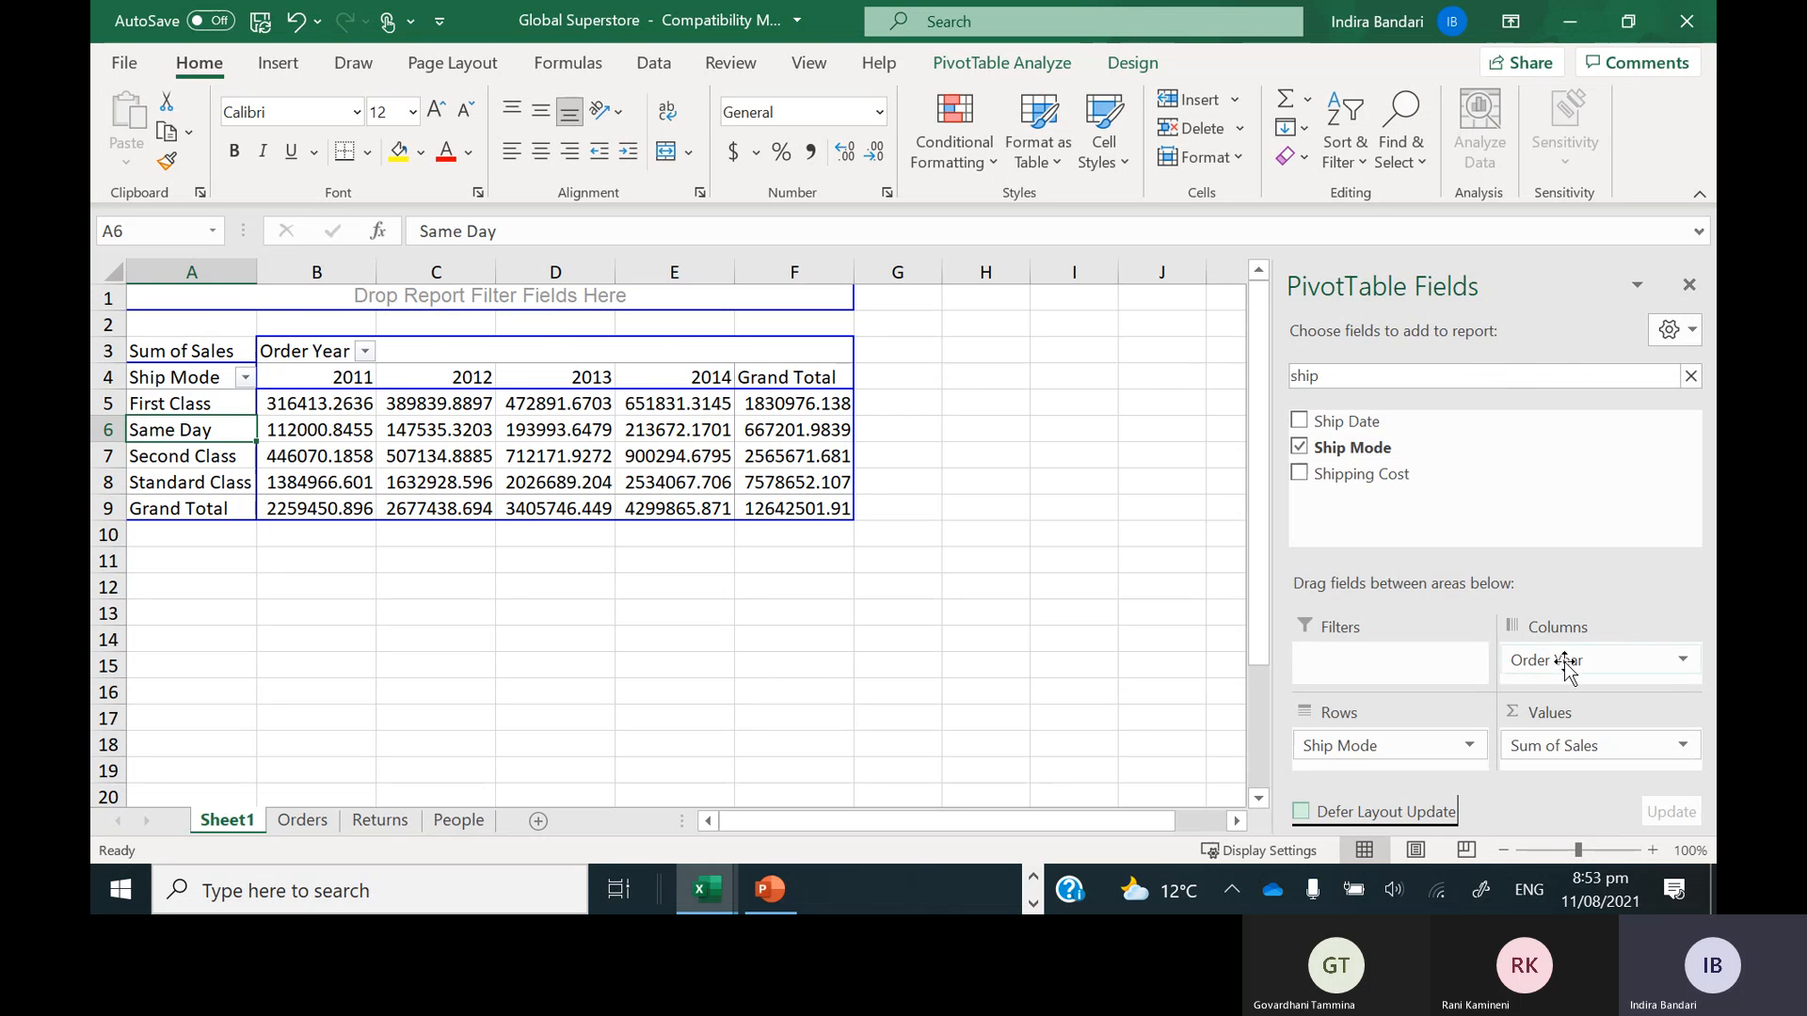
# Move Order Year from the columns to the rows, place it above Ship Mode, and review the regrouped table
pyautogui.moveTo(1564, 662); pyautogui.dragTo(1398, 774)
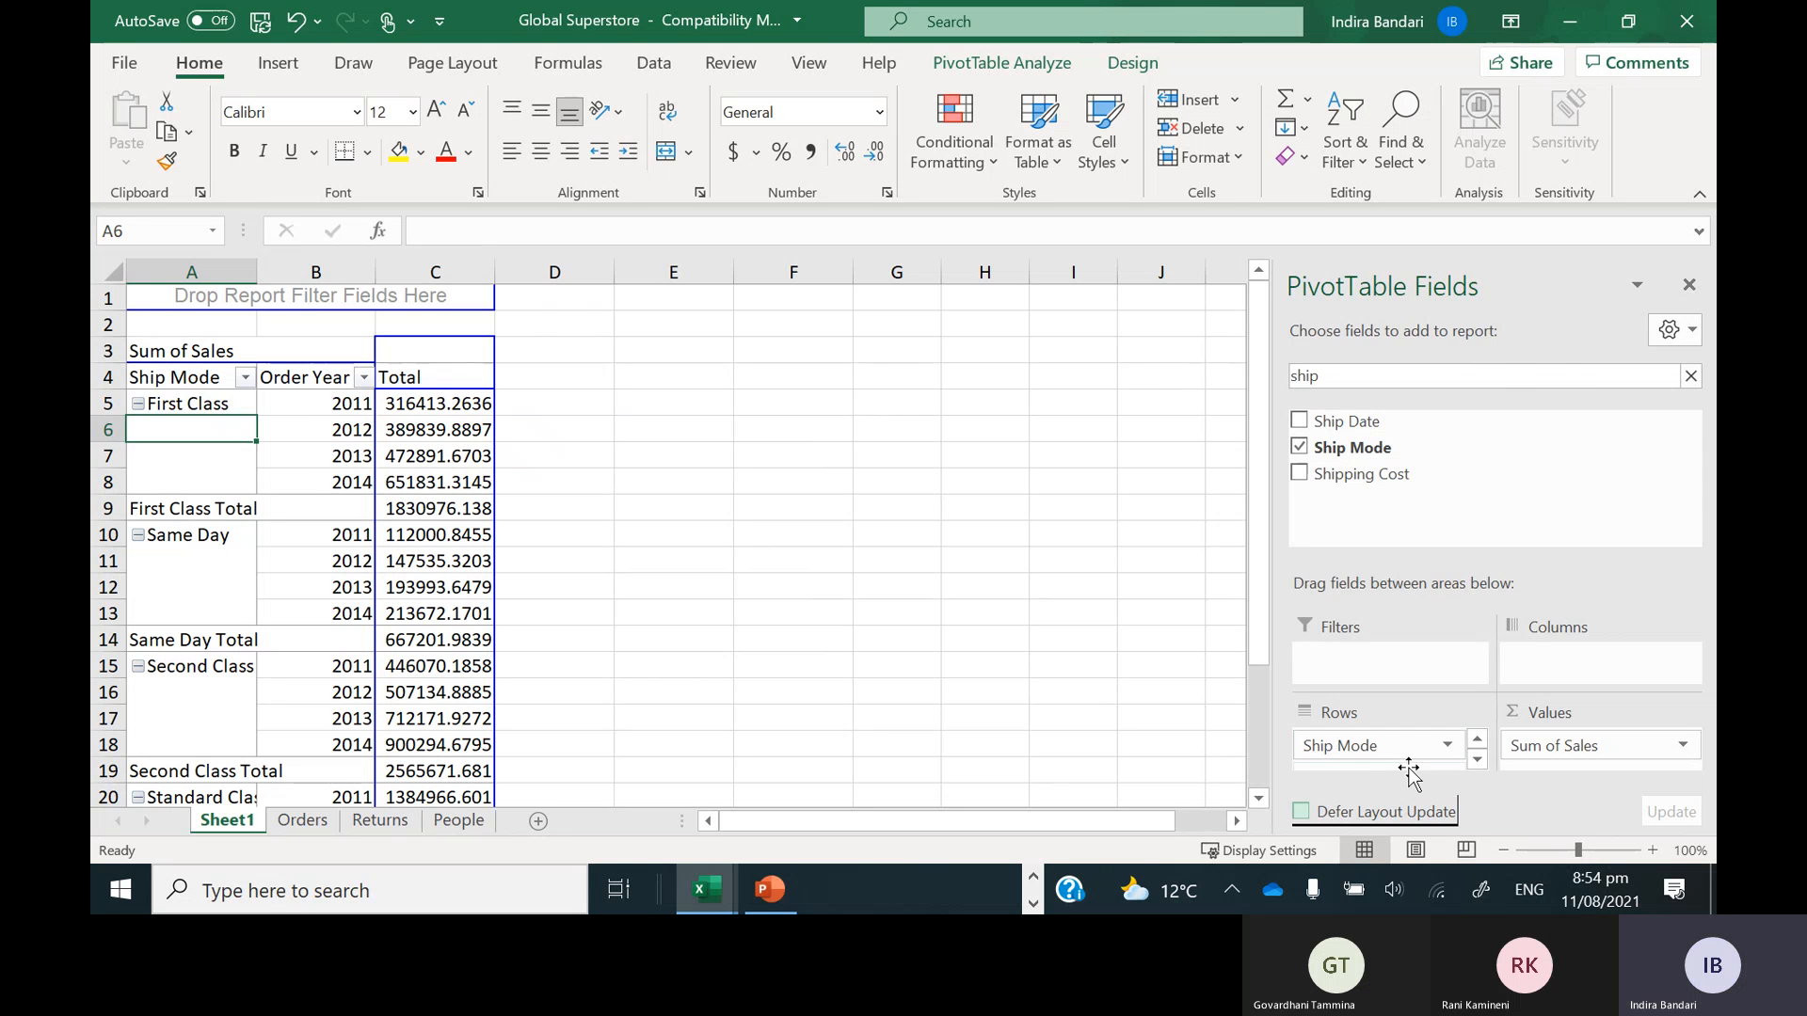
pyautogui.click(1477, 764)
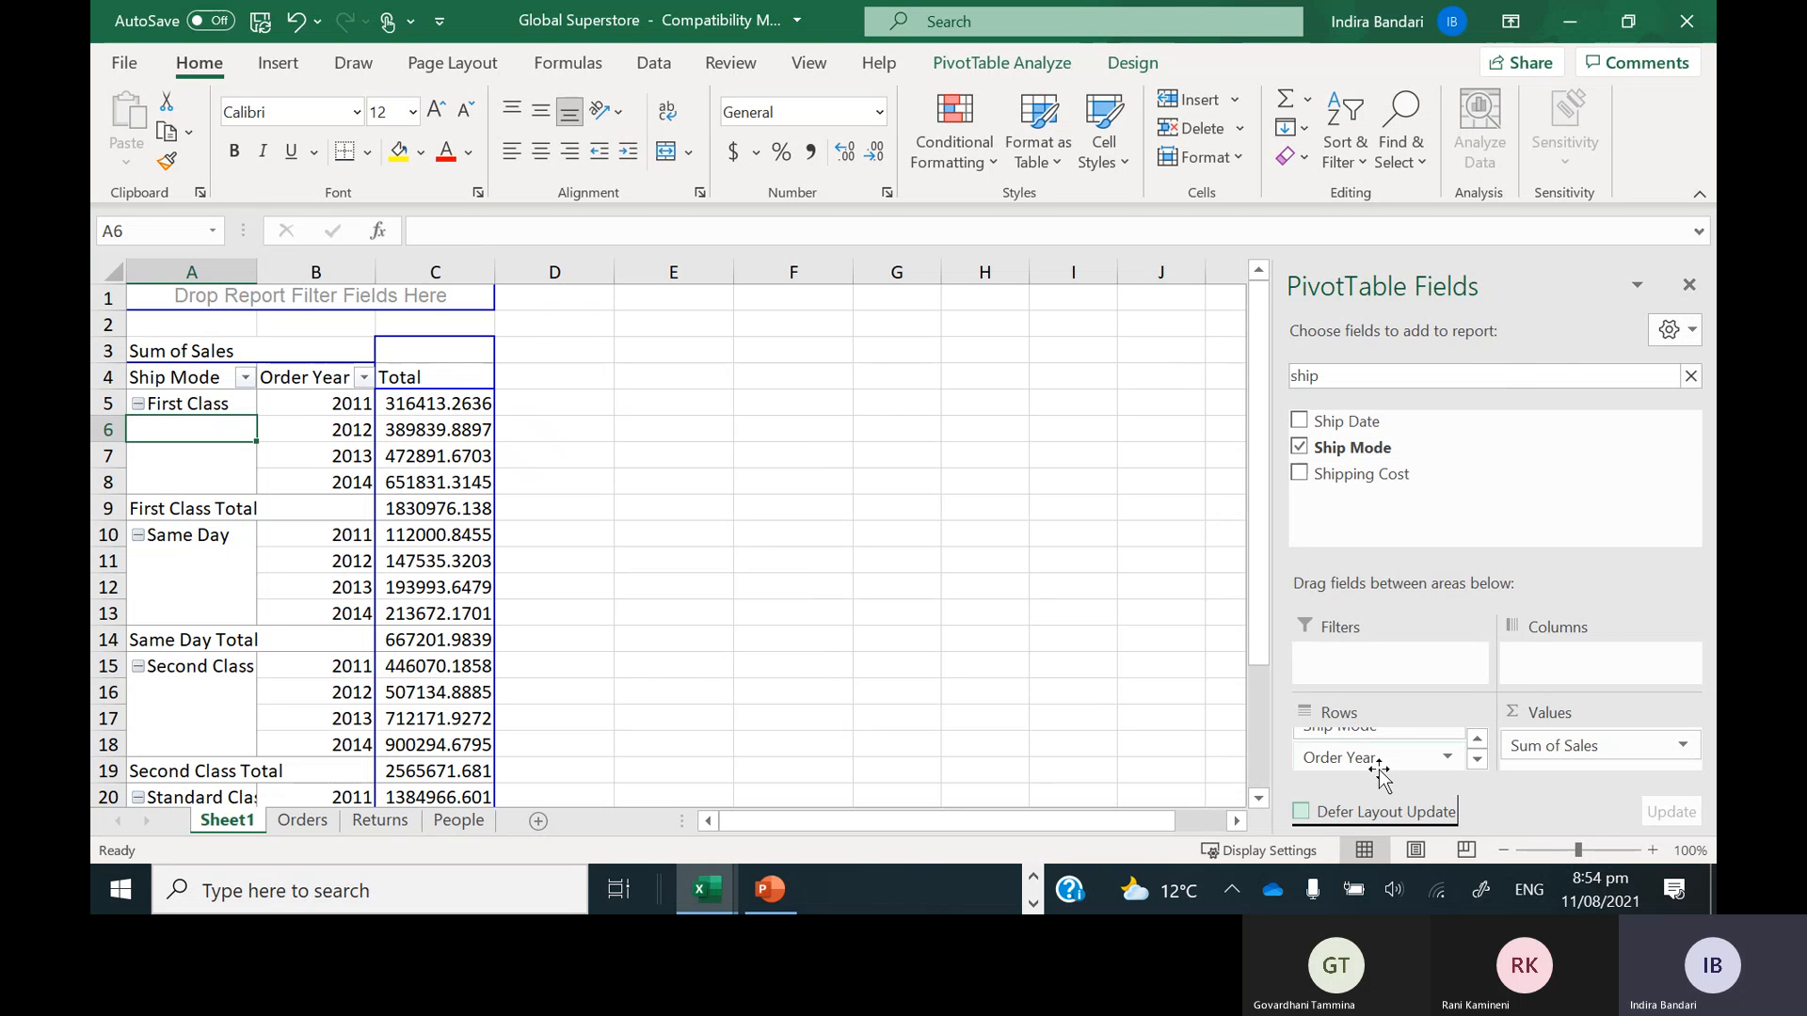
pyautogui.moveTo(1378, 772); pyautogui.dragTo(1377, 741)
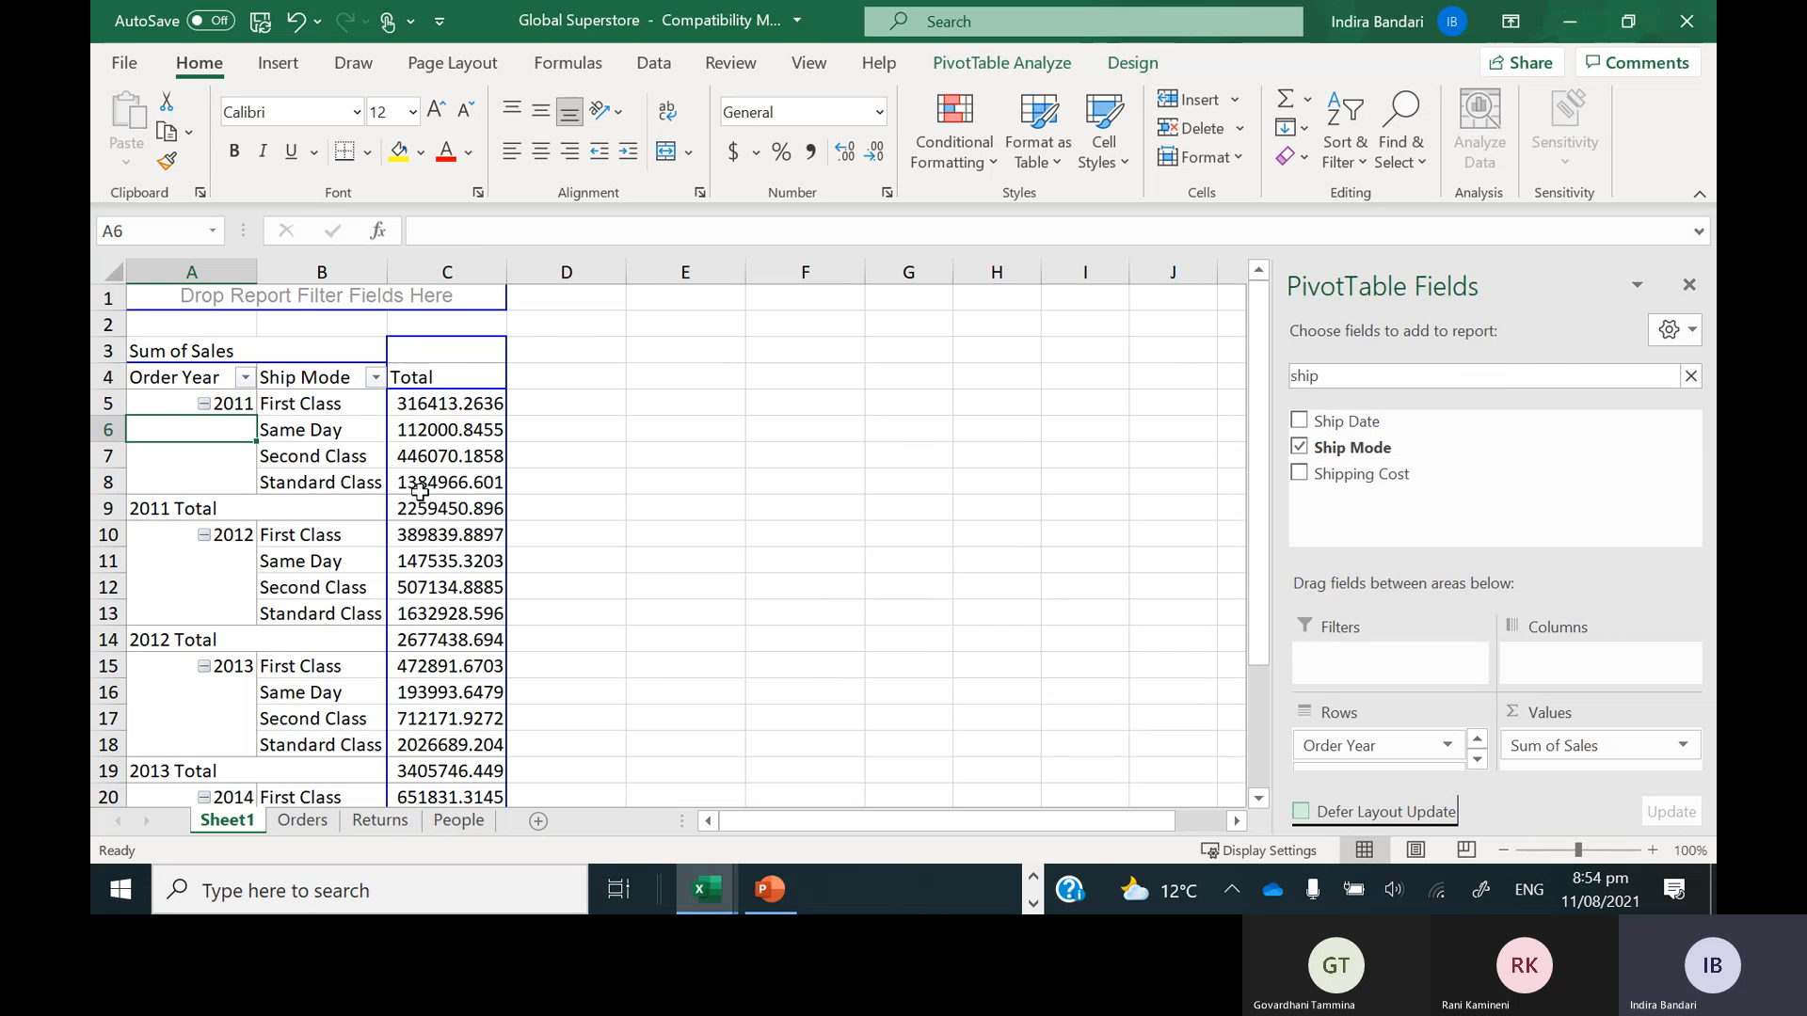
pyautogui.moveTo(1252, 477); pyautogui.dragTo(1256, 600)
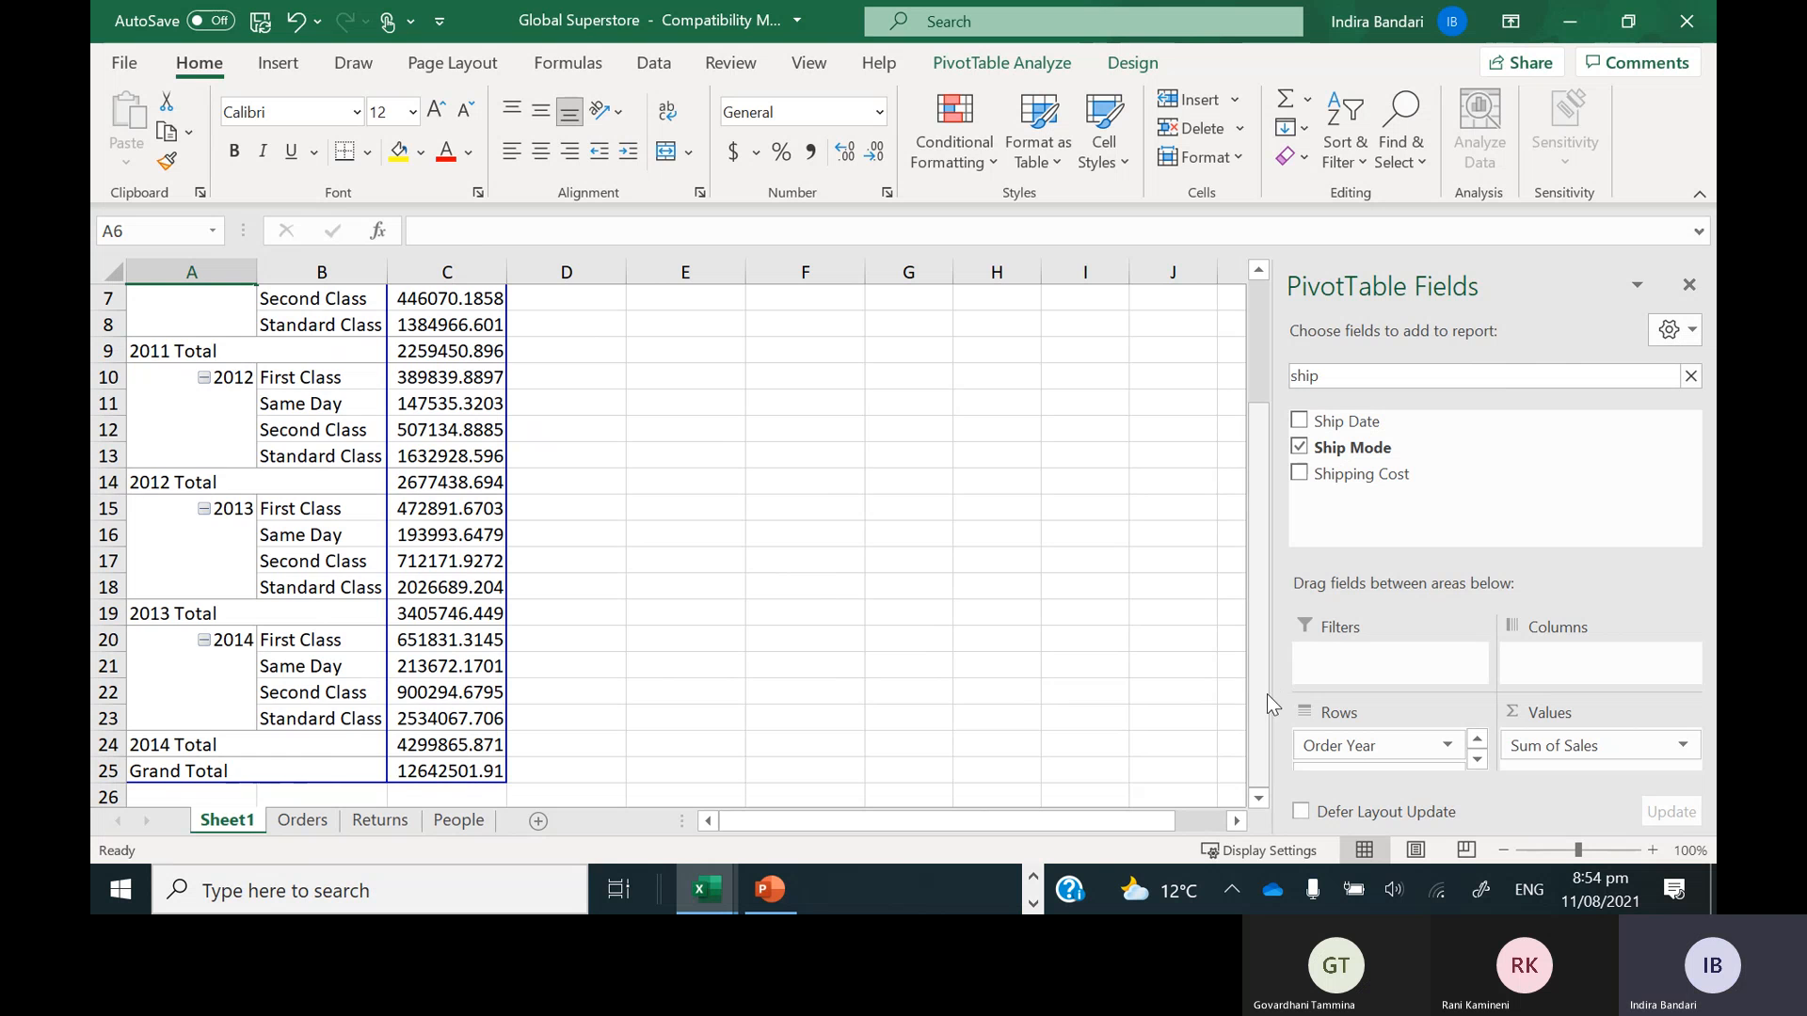
pyautogui.moveTo(1266, 693); pyautogui.dragTo(1267, 489)
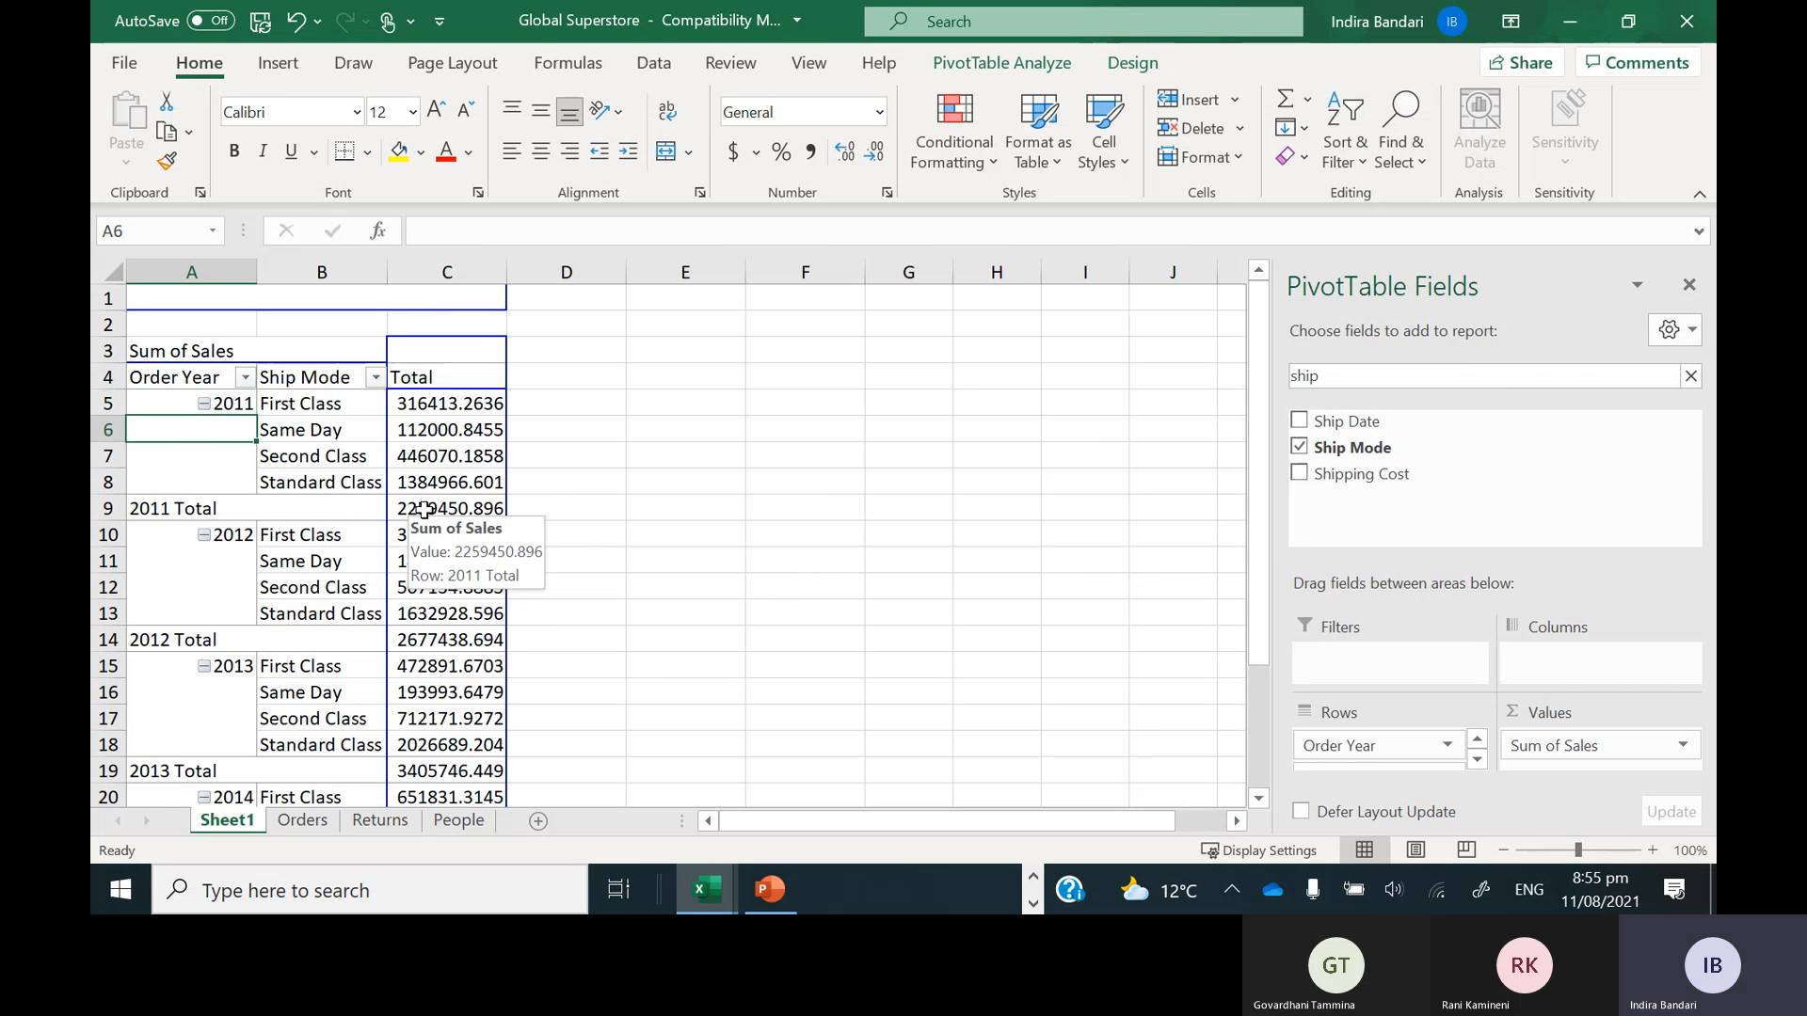
# Try removing Sum of Sales from the PivotTable, and undo the removal
pyautogui.click(423, 509)
pyautogui.rightClick(424, 509)
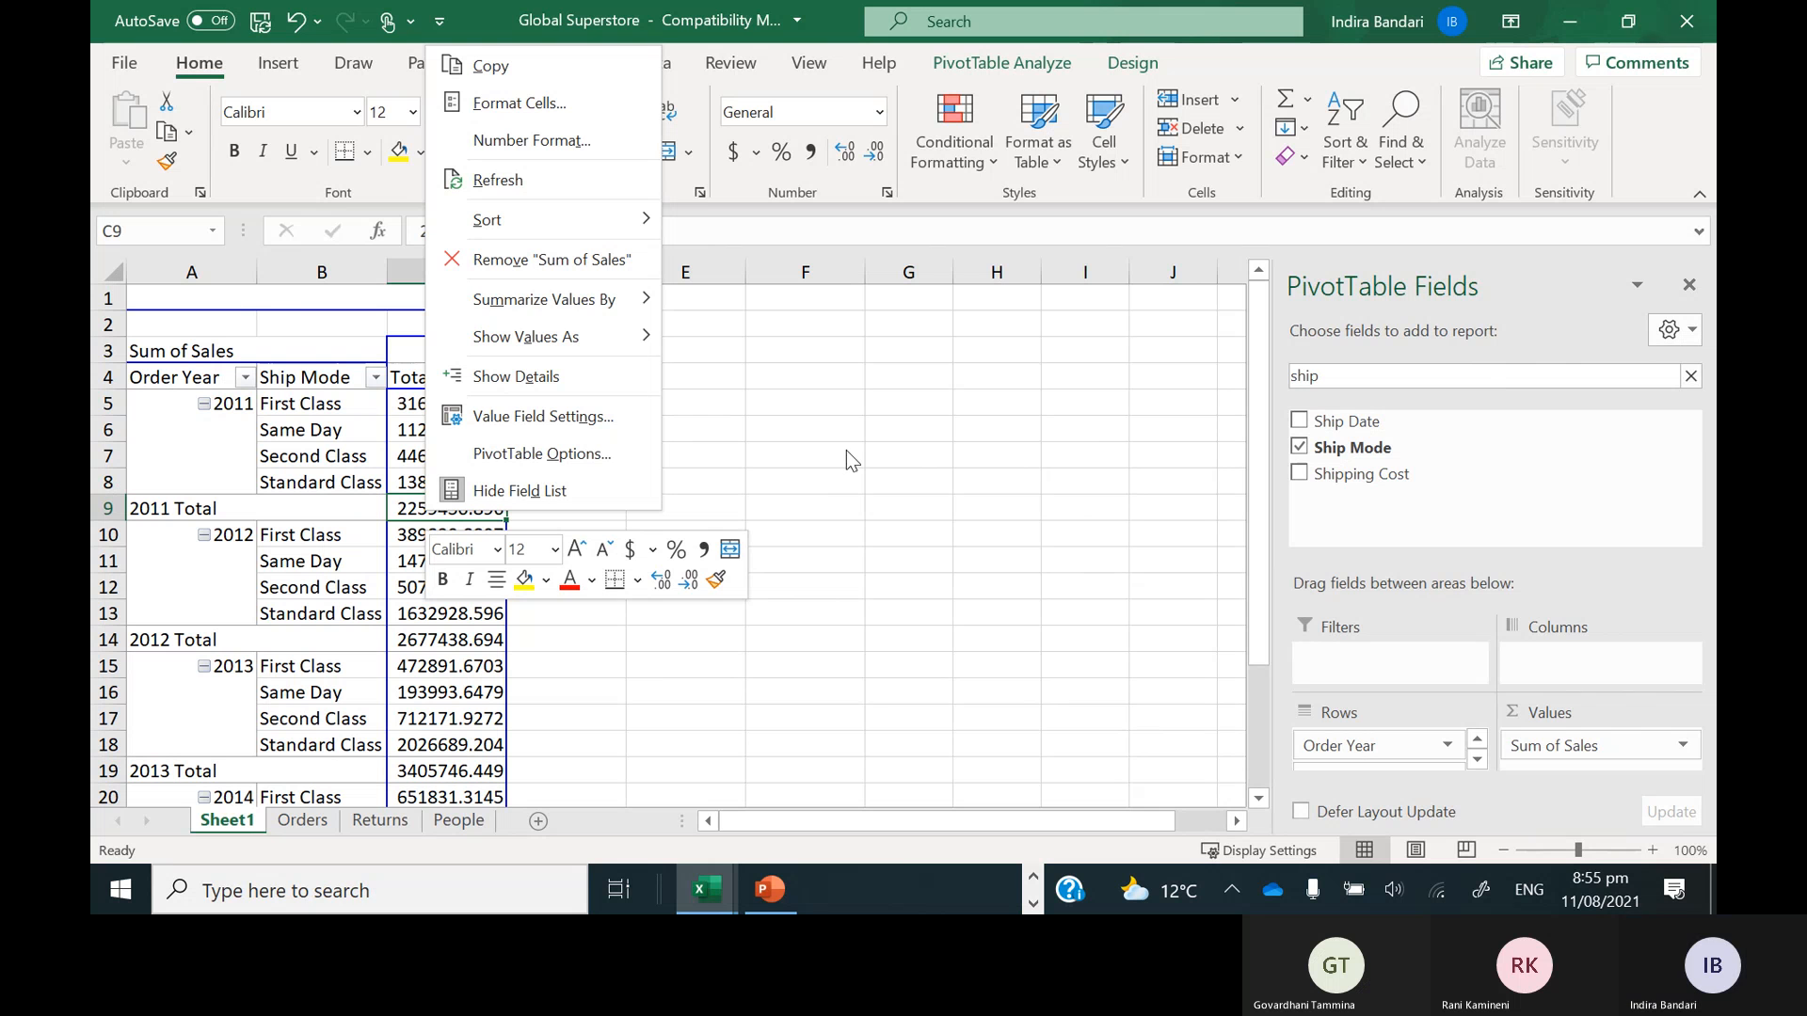
pyautogui.moveTo(598, 294)
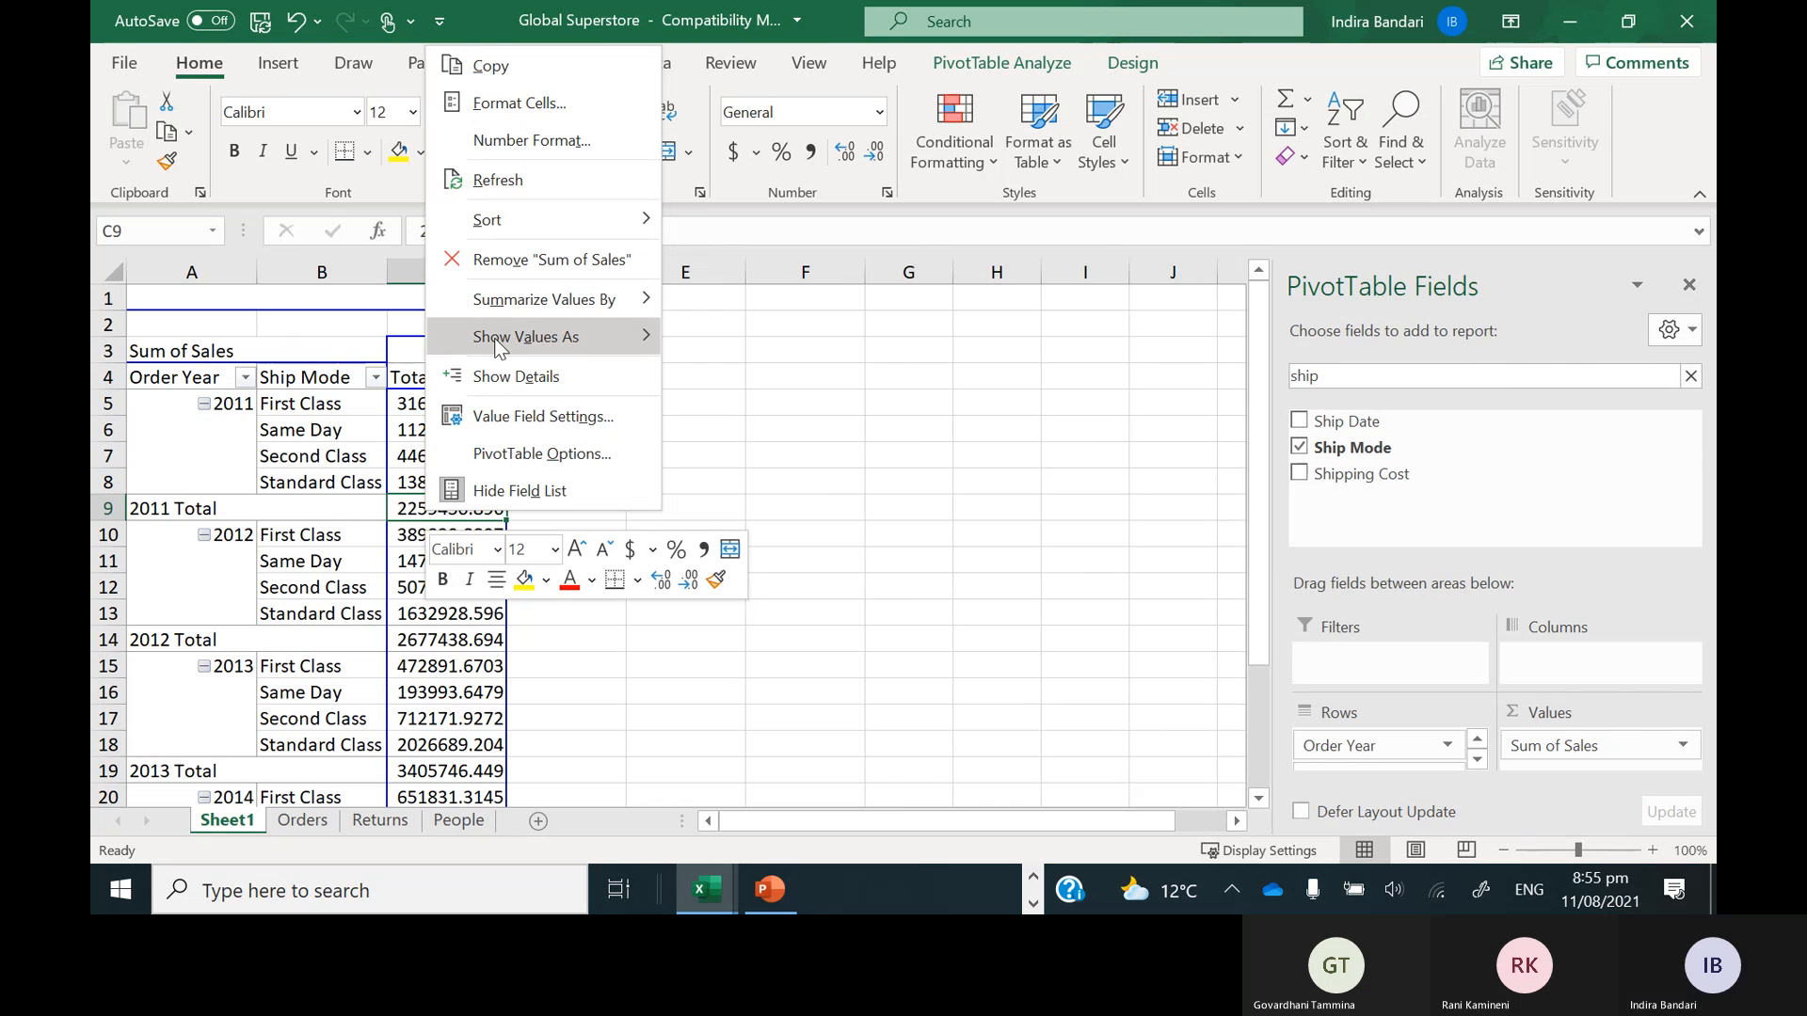
pyautogui.click(493, 262)
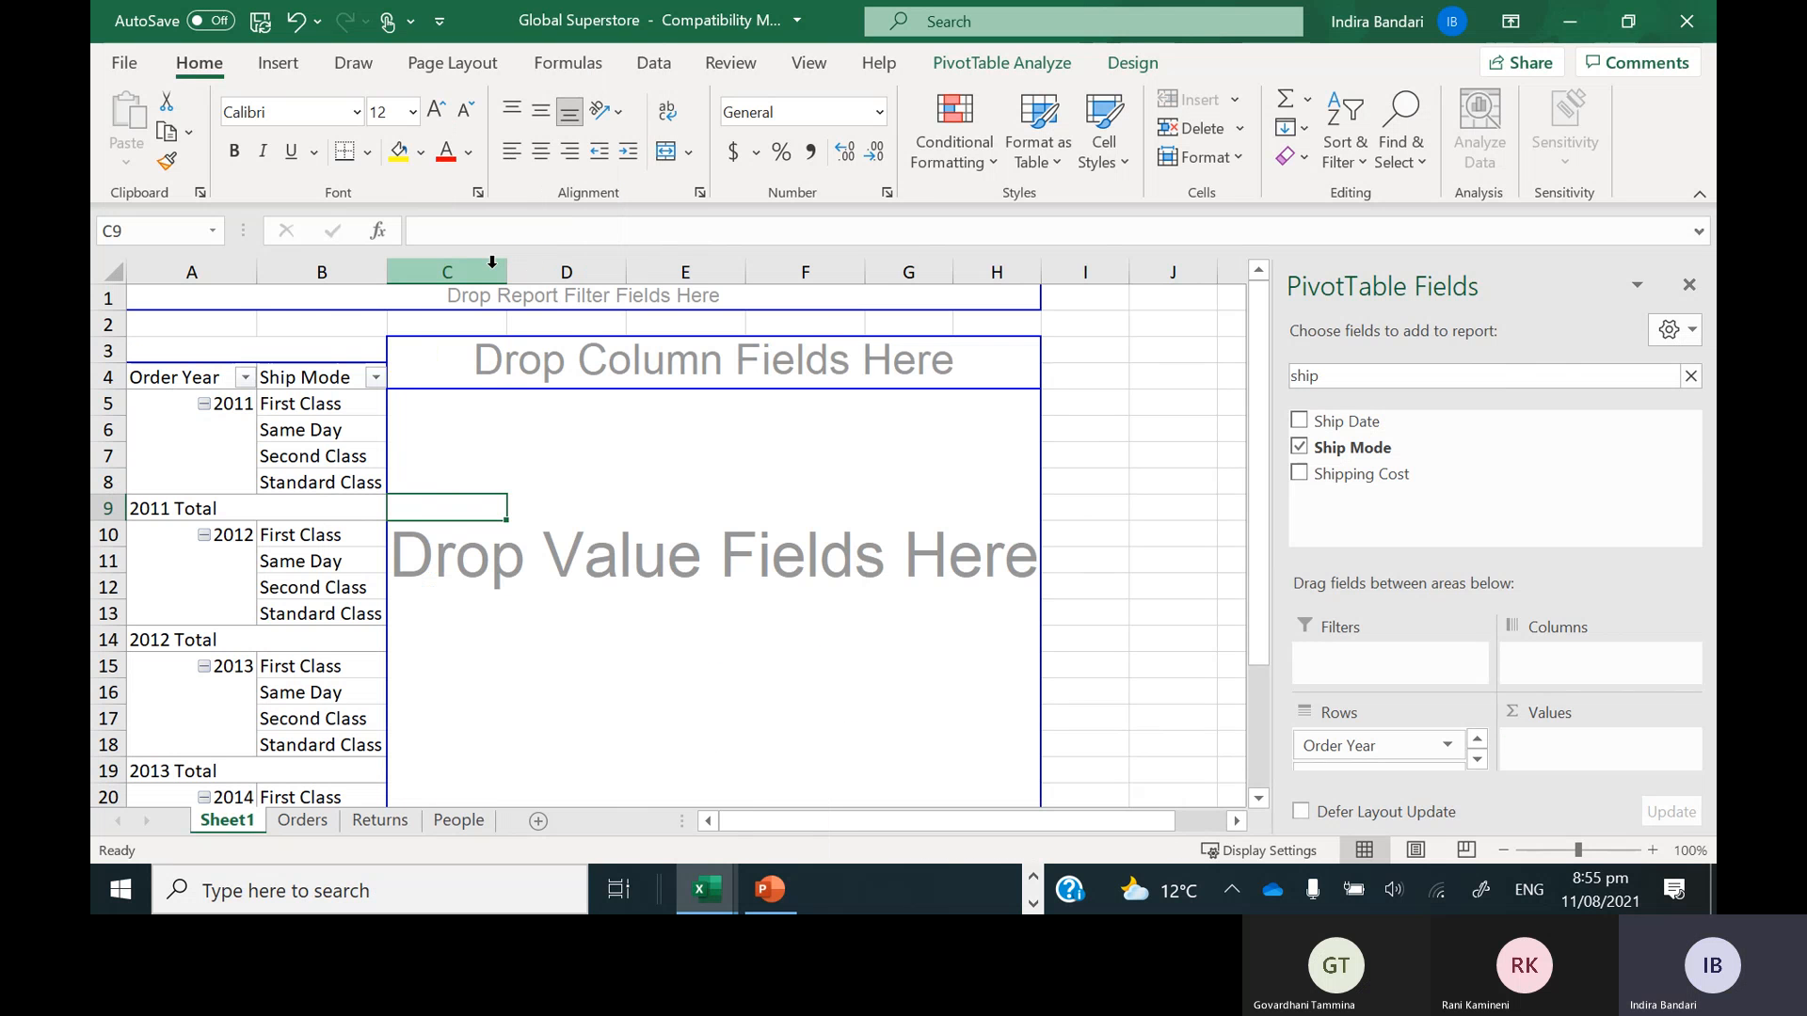
pyautogui.hotkey('ctrl', 'z')
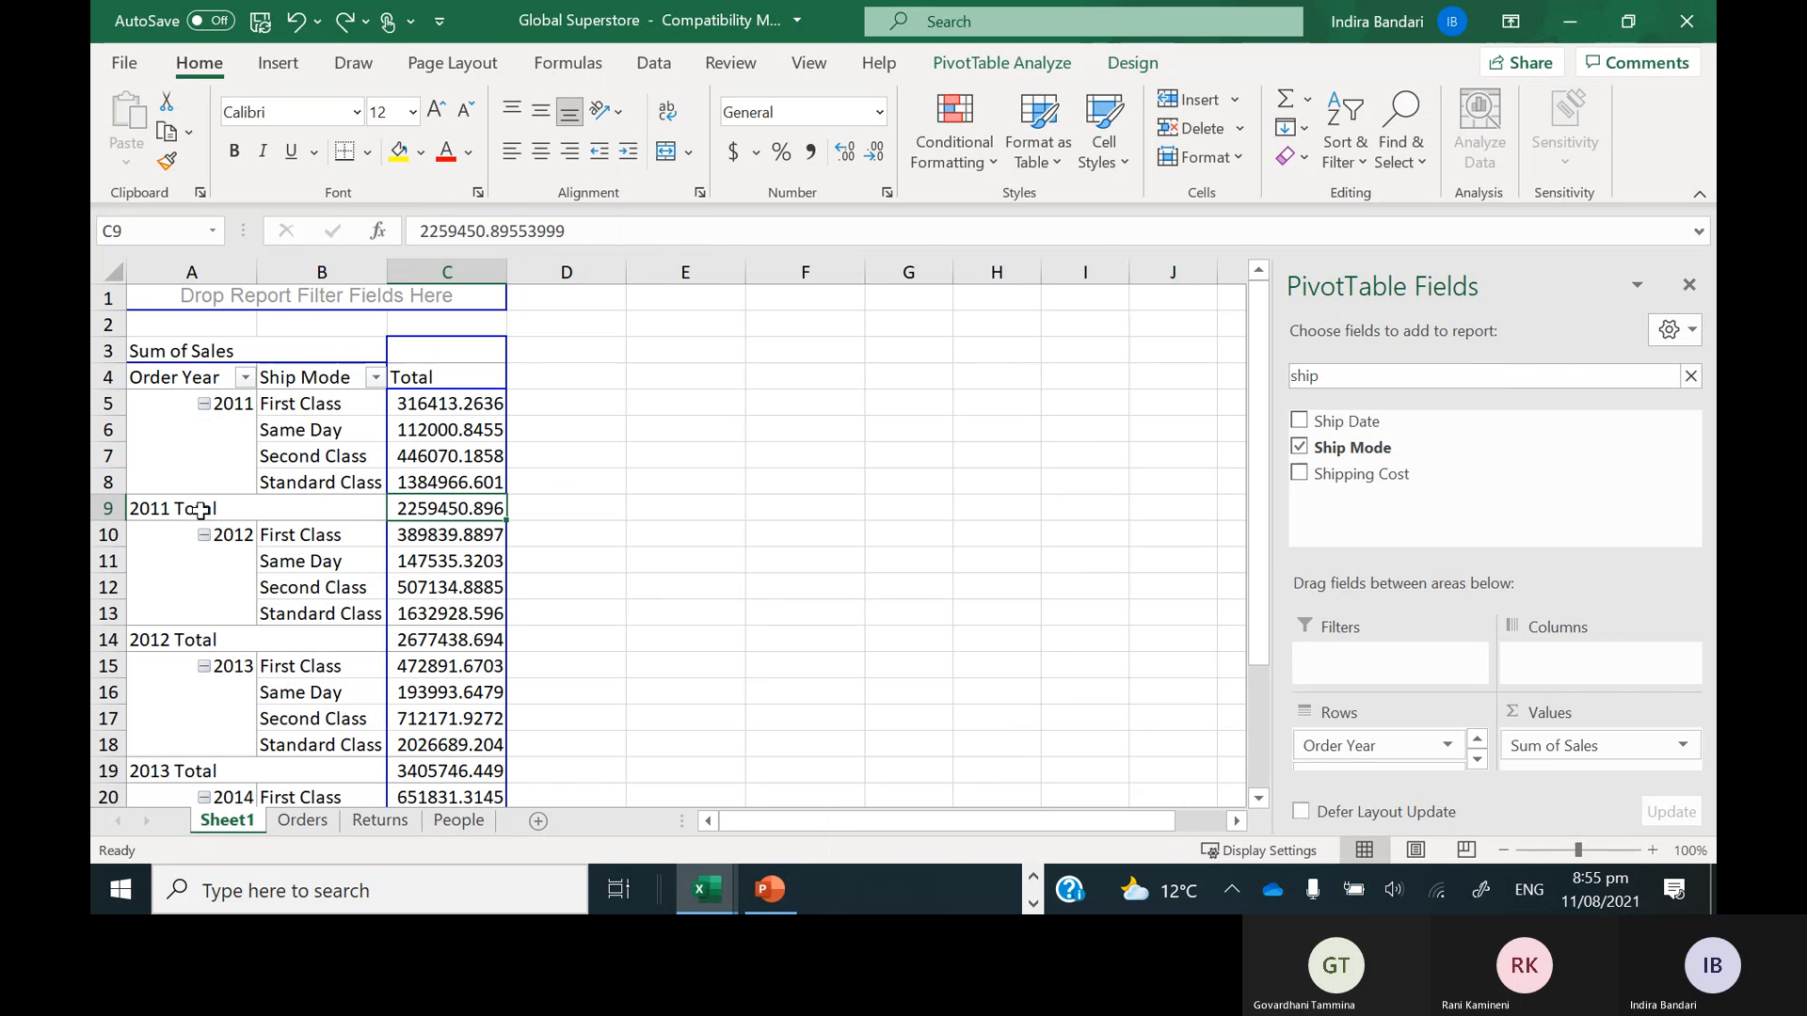
# Turn off the Order Year subtotals in the PivotTable
pyautogui.click(200, 510)
pyautogui.rightClick(200, 510)
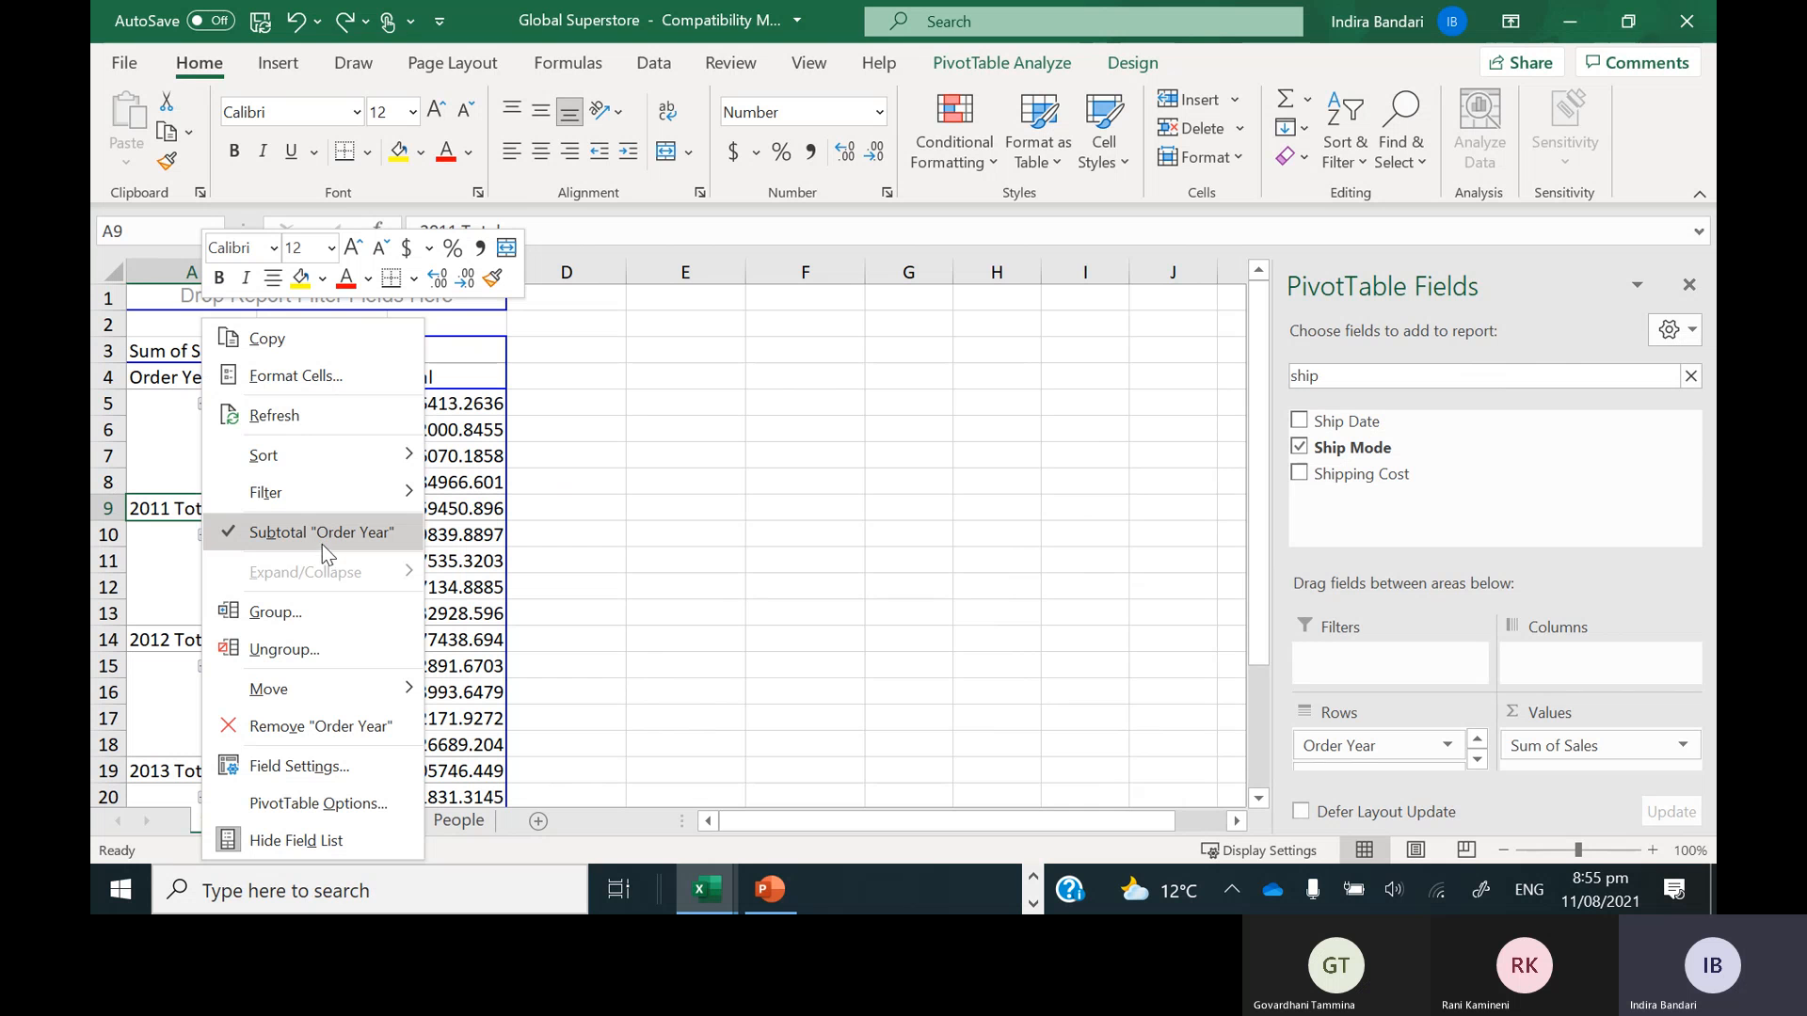
pyautogui.click(268, 544)
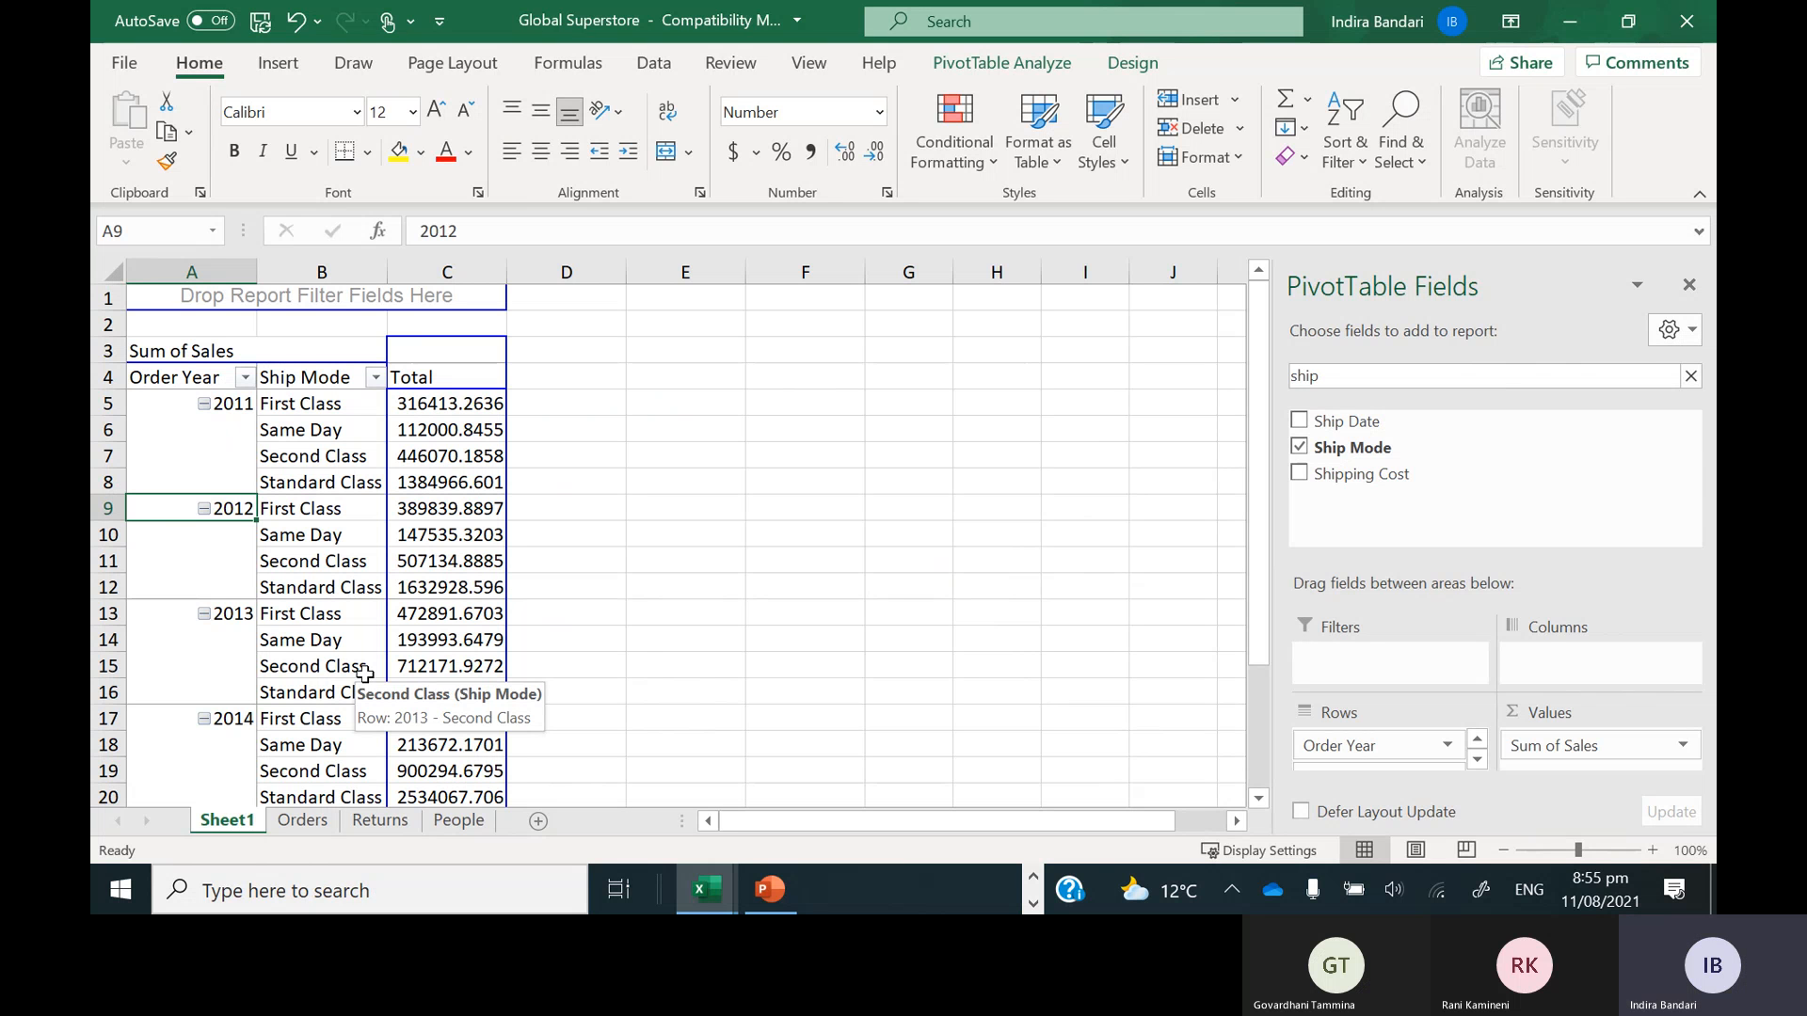
# Undo the removal of the Order Year subtotals, inspect the 2011 total, and turn the subtotals off again
pyautogui.hotkey('ctrl', 'z')
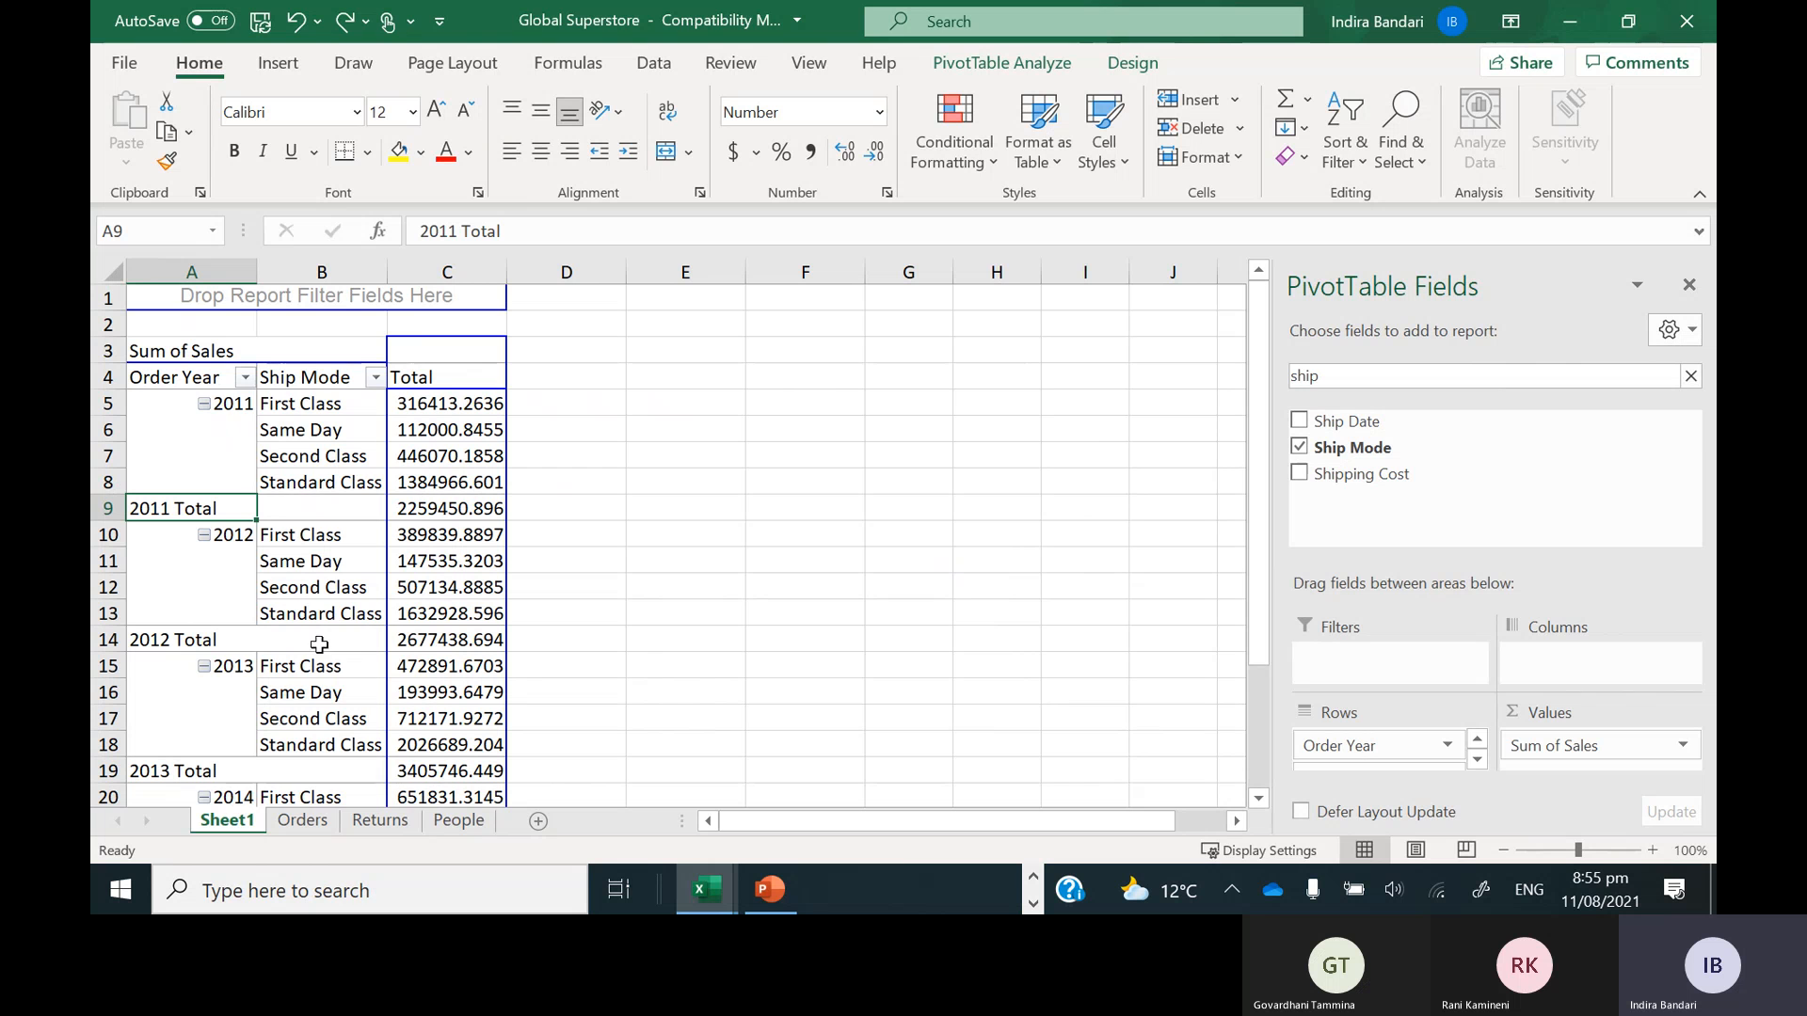
pyautogui.rightClick(203, 520)
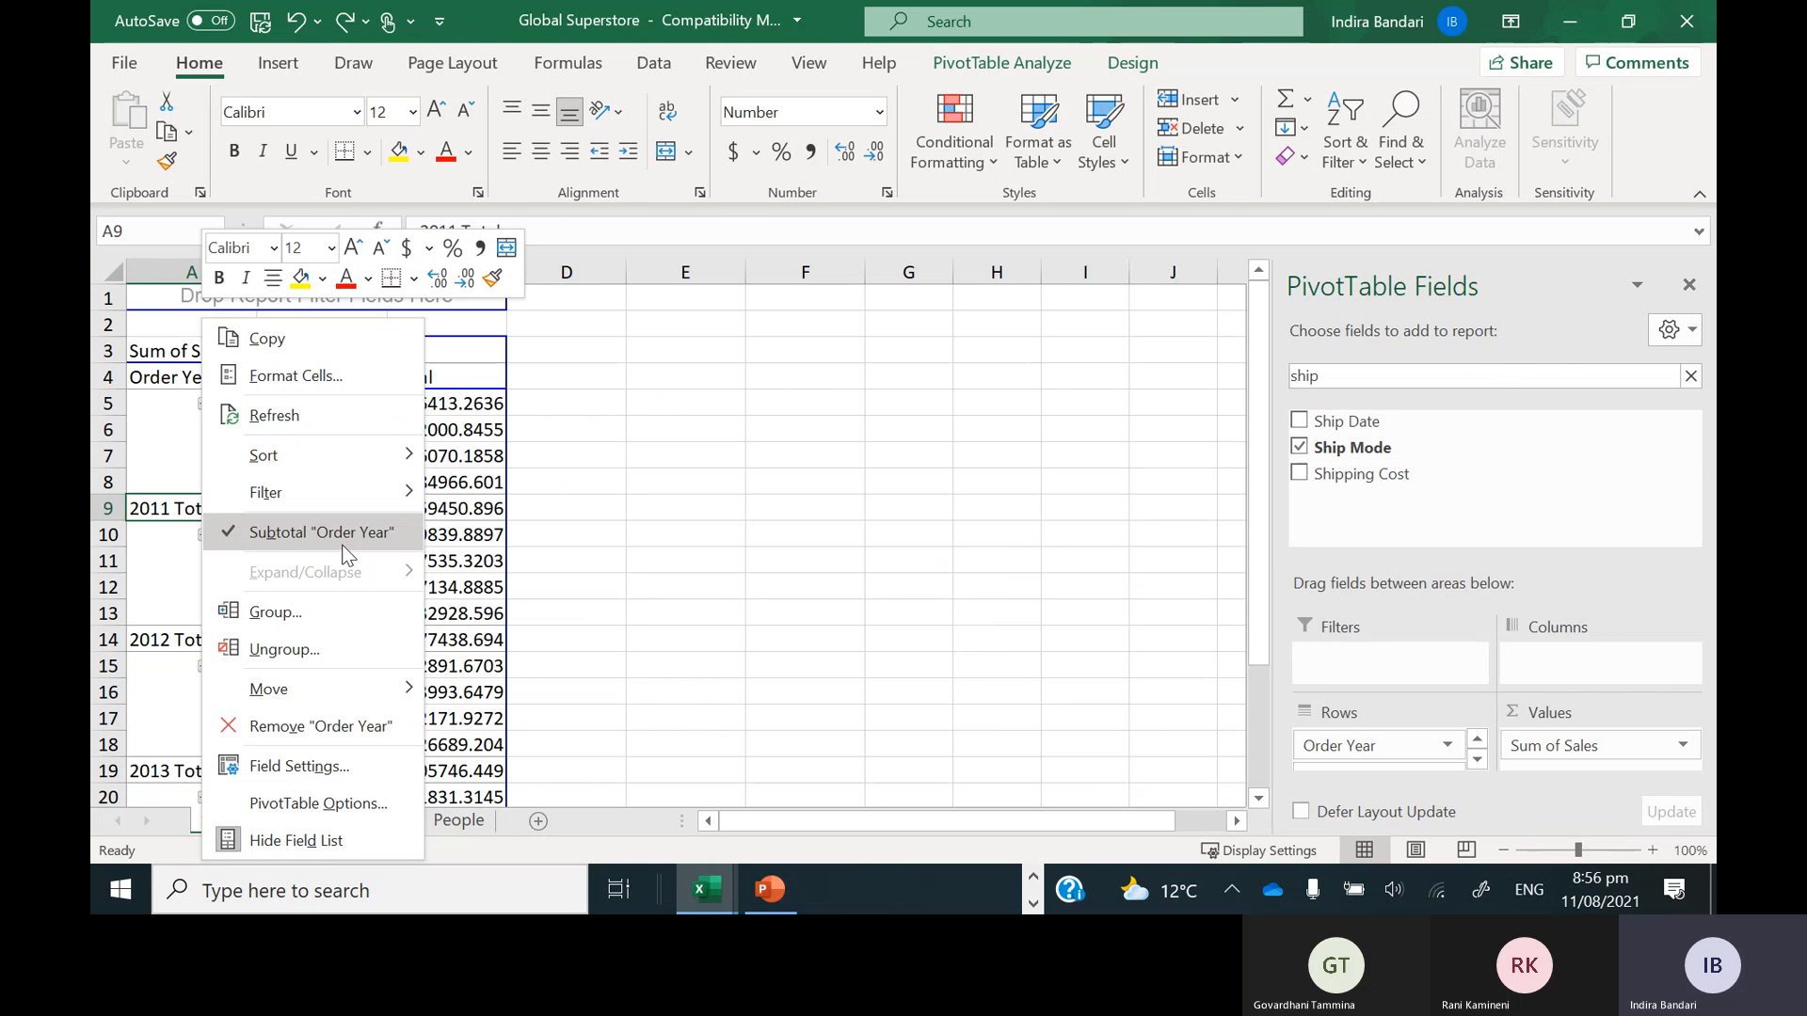
pyautogui.click(146, 515)
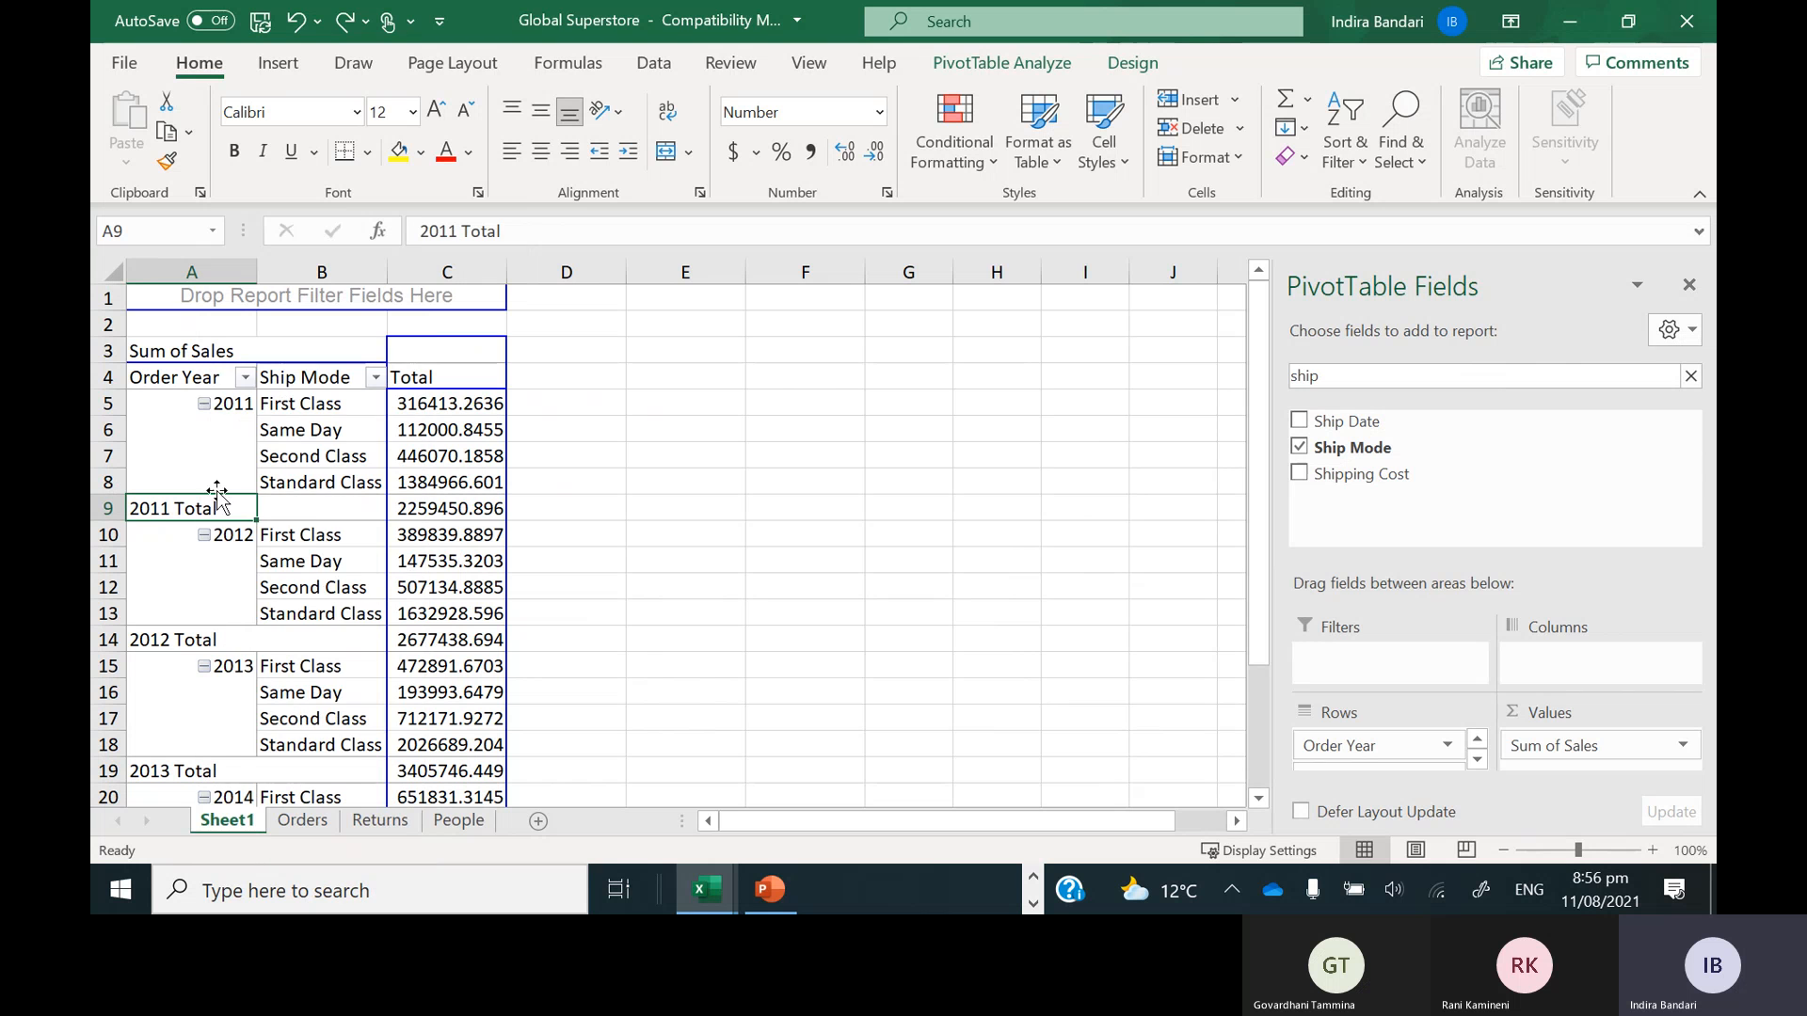
pyautogui.click(425, 508)
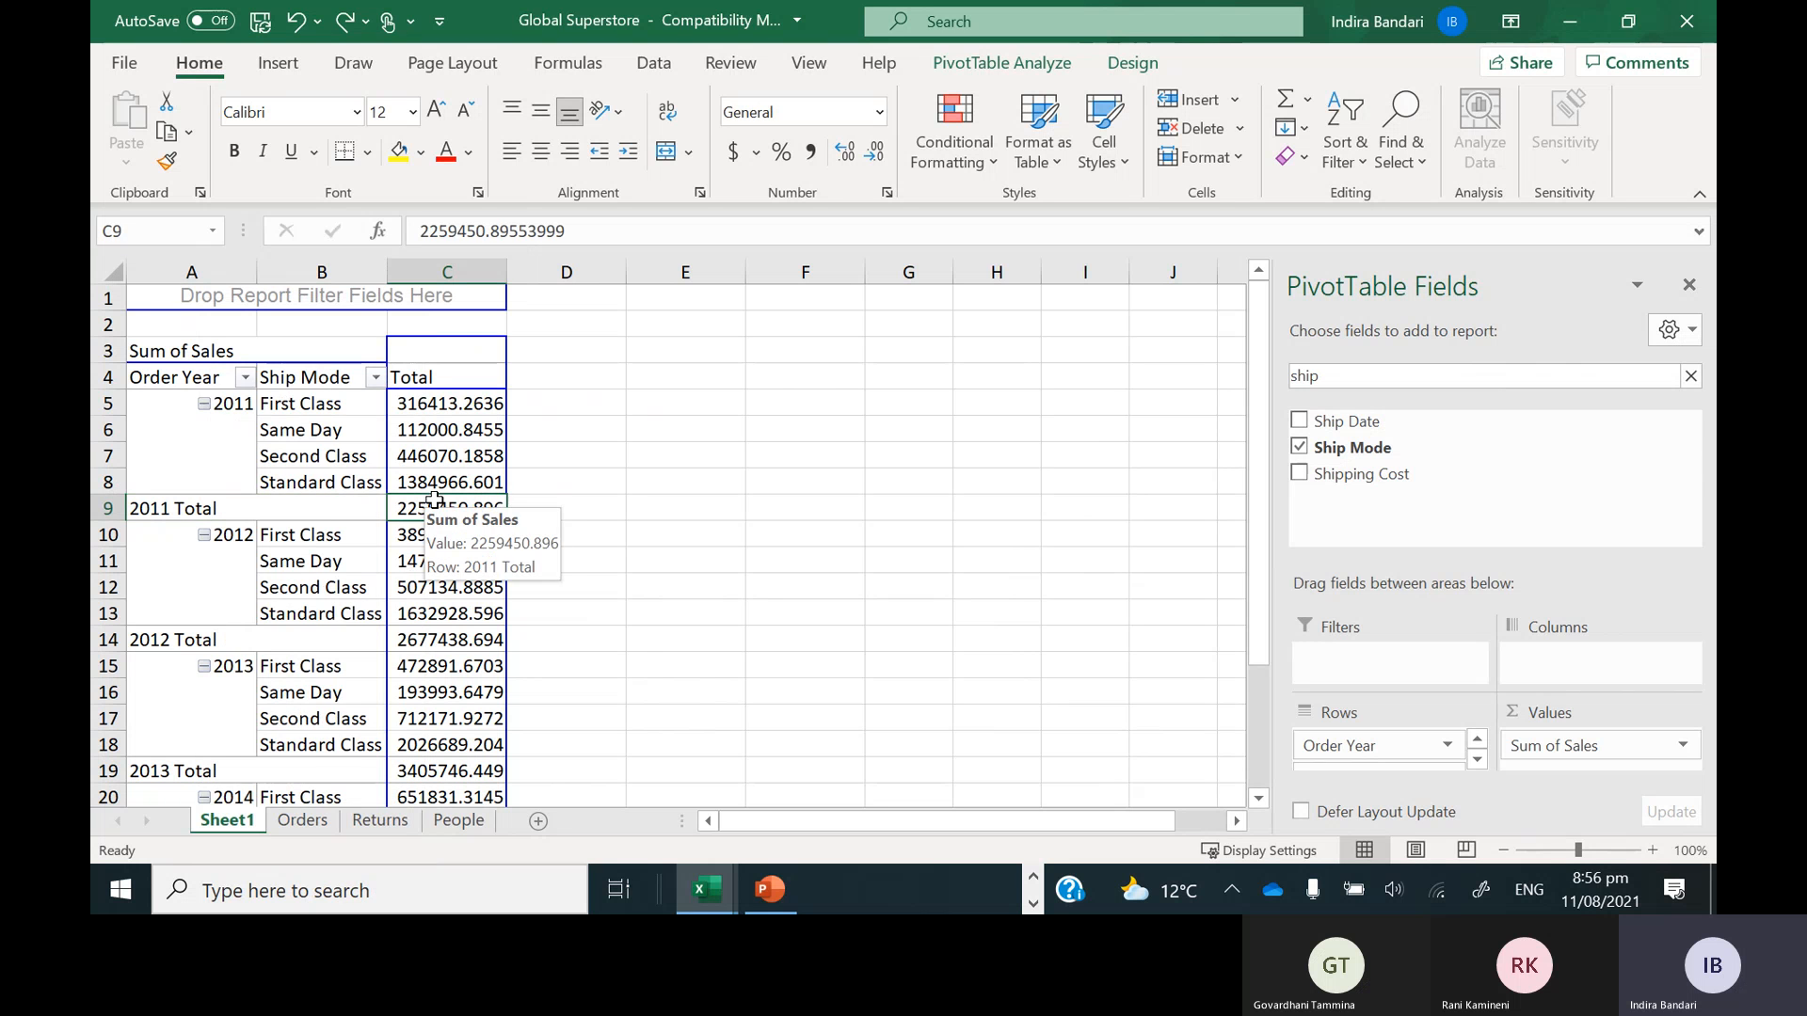
pyautogui.click(189, 509)
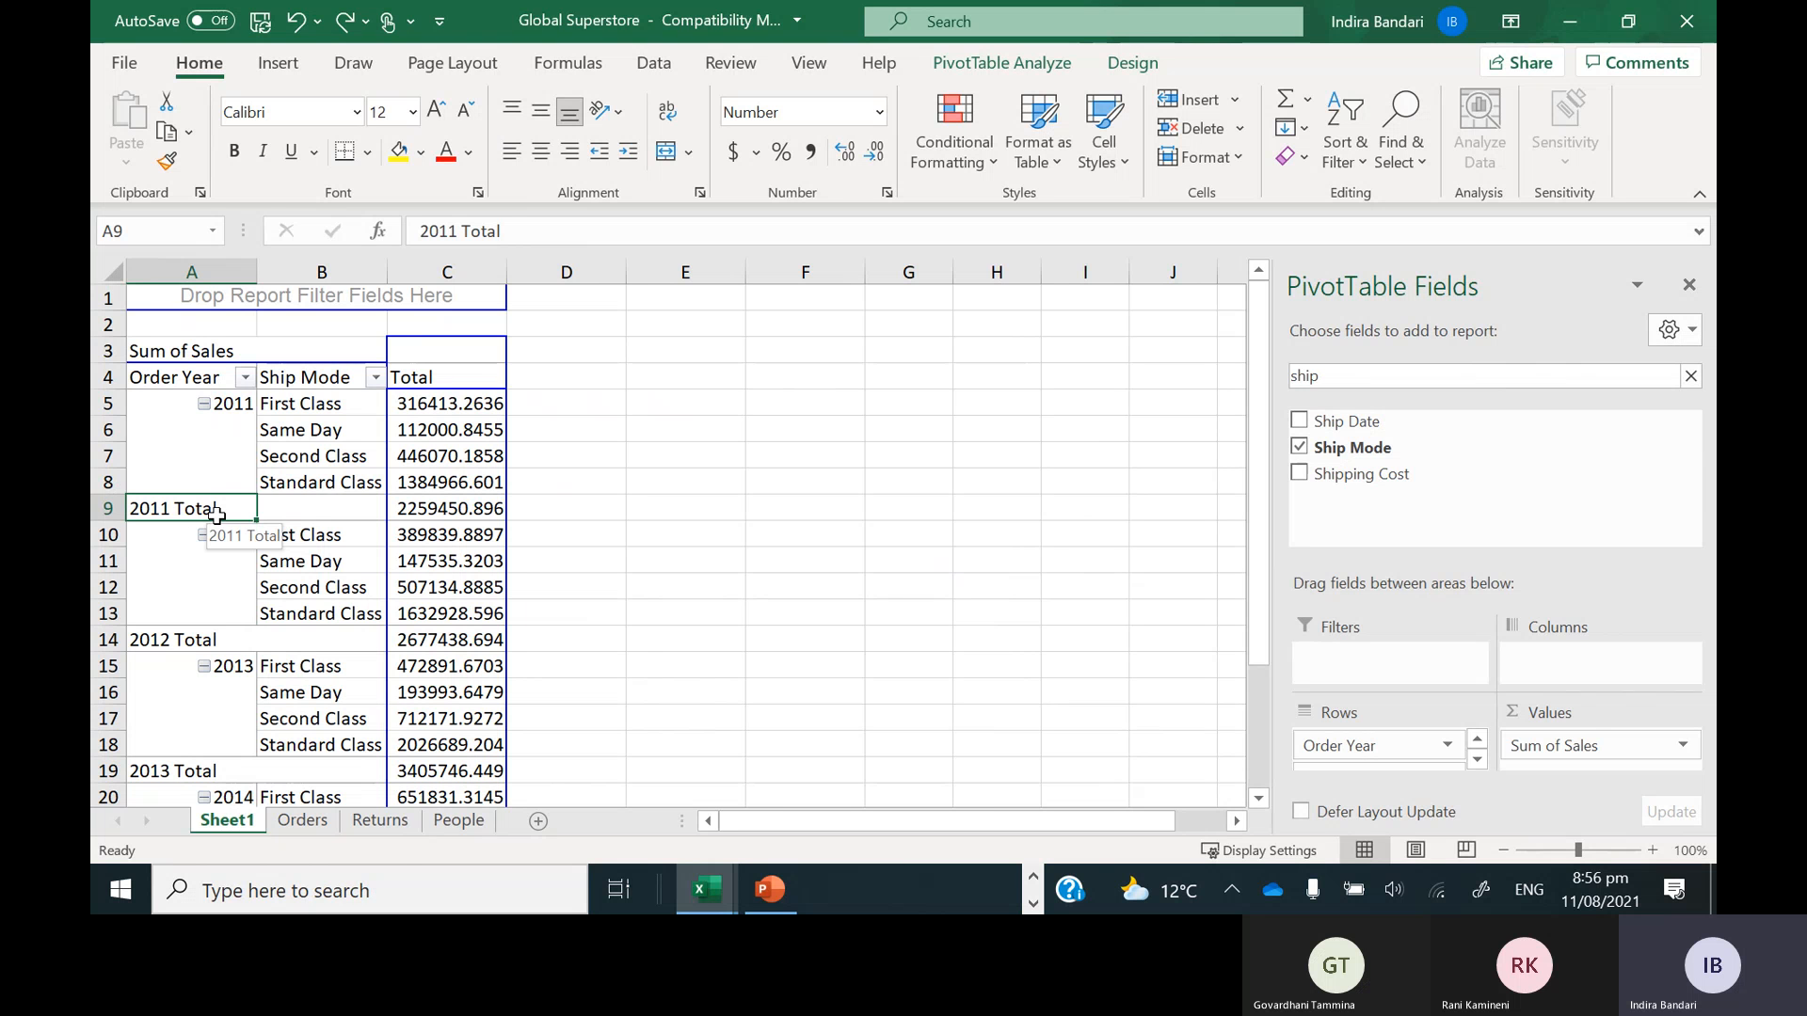
pyautogui.rightClick(183, 510)
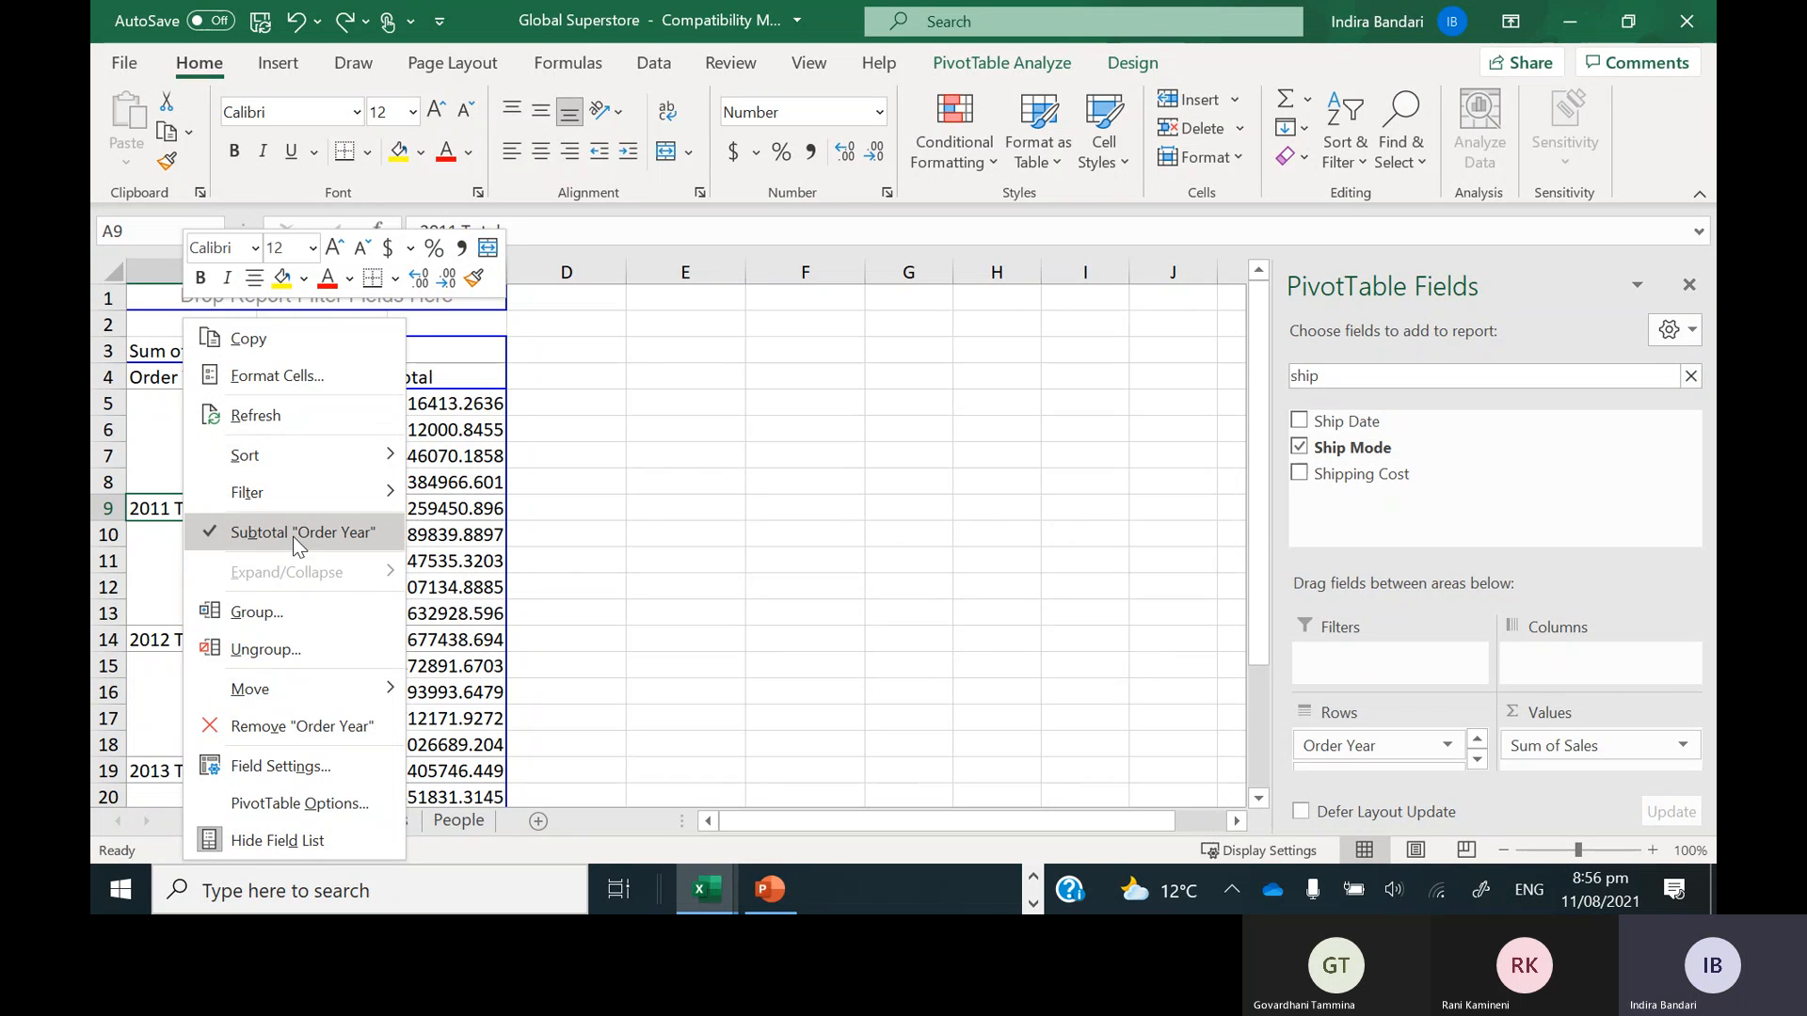
pyautogui.click(292, 537)
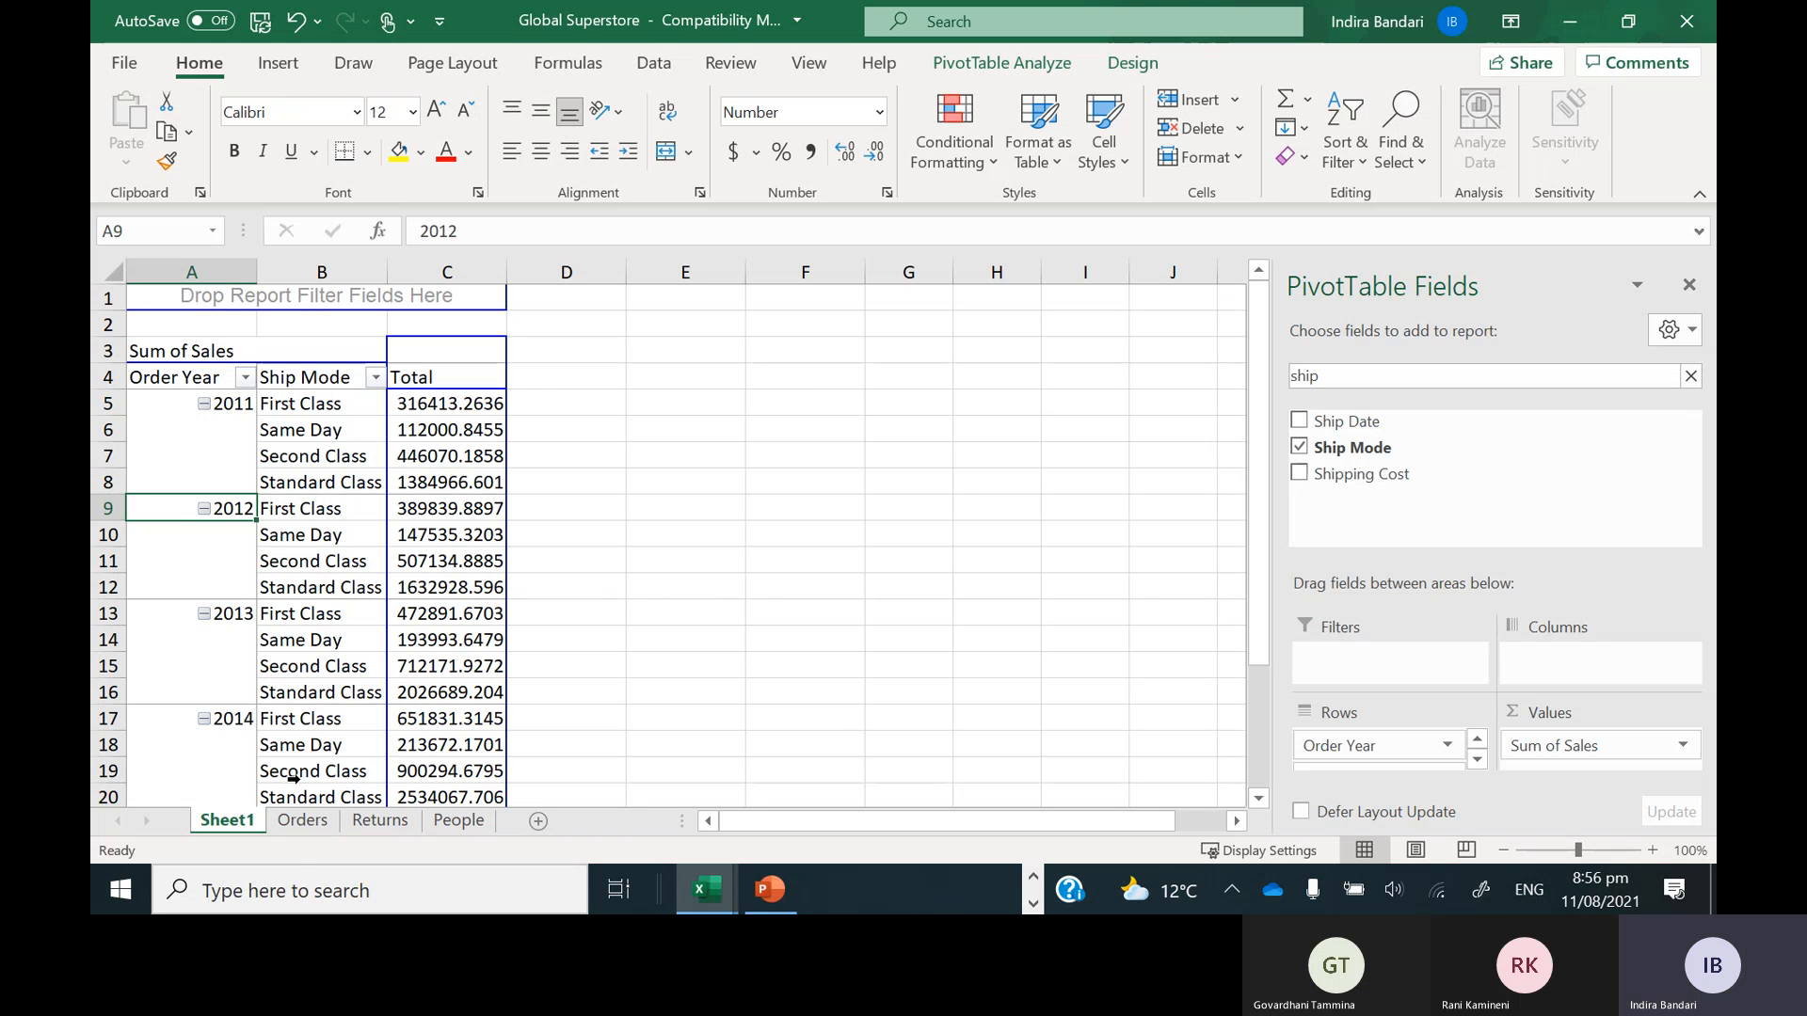
# Review the columns on the Orders sheet, search the PivotTable fields for city, and add City as a report filter
pyautogui.click(302, 822)
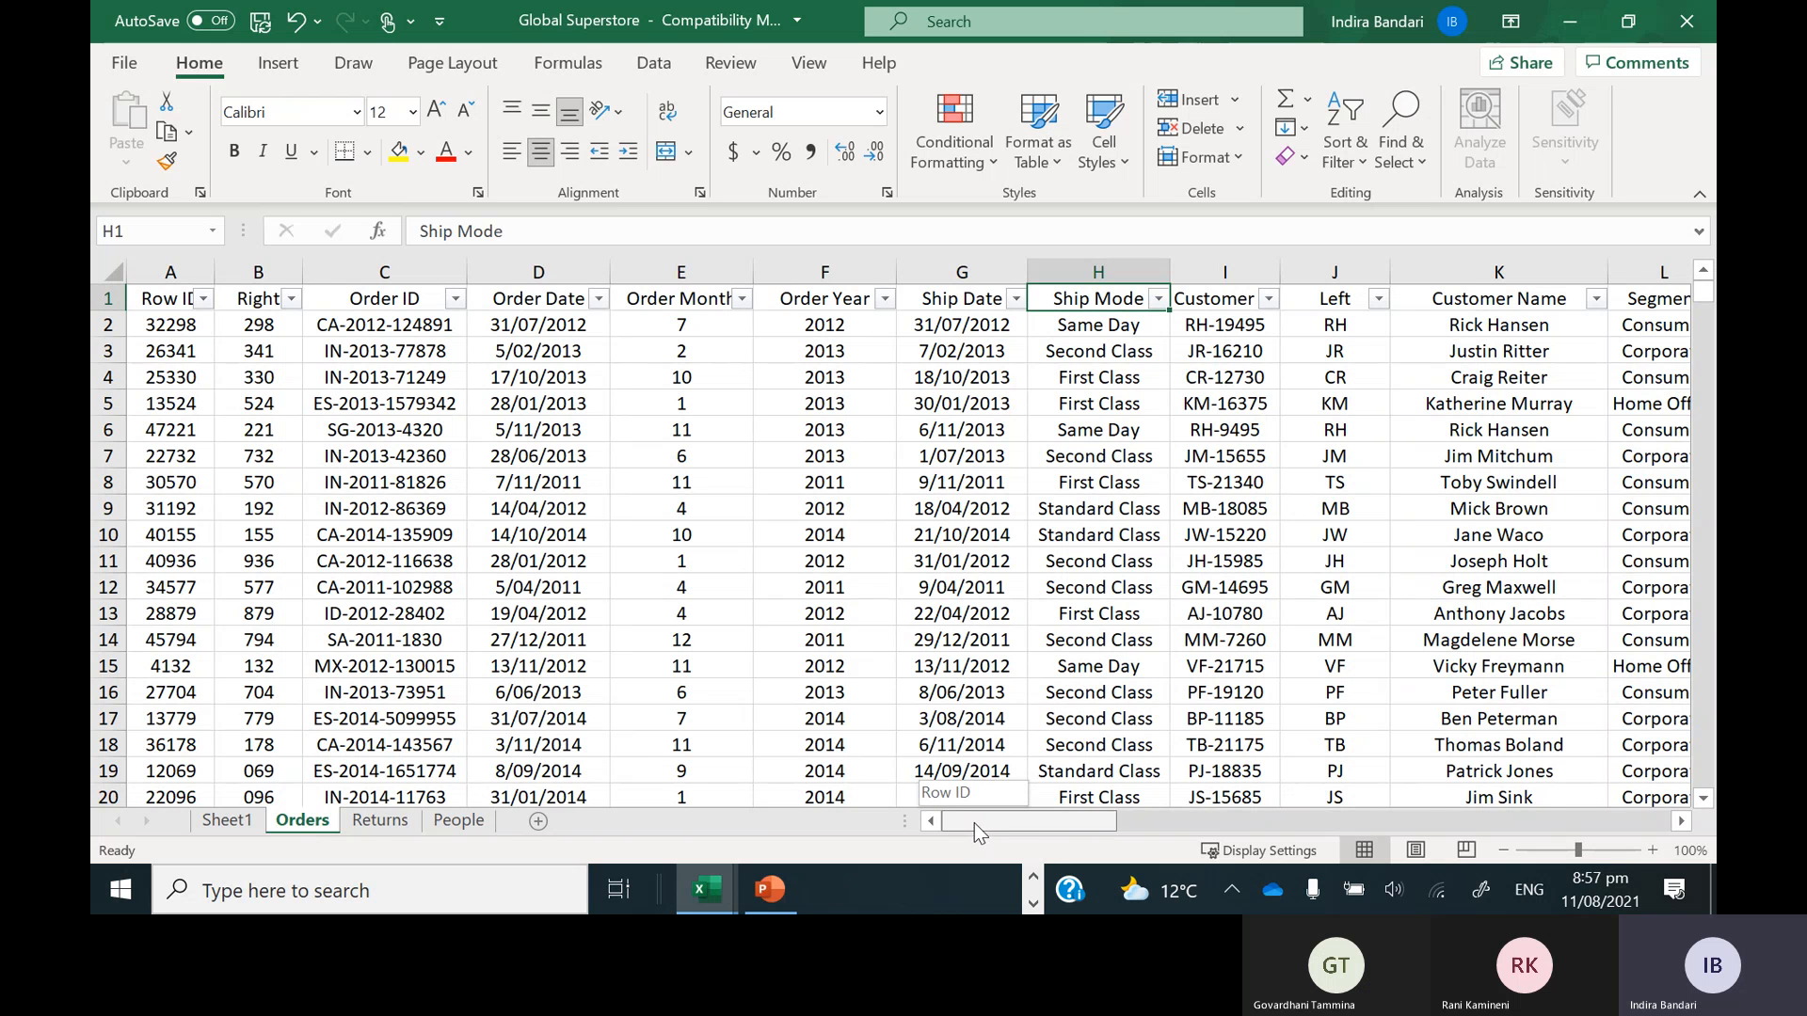
pyautogui.moveTo(974, 823); pyautogui.dragTo(885, 825)
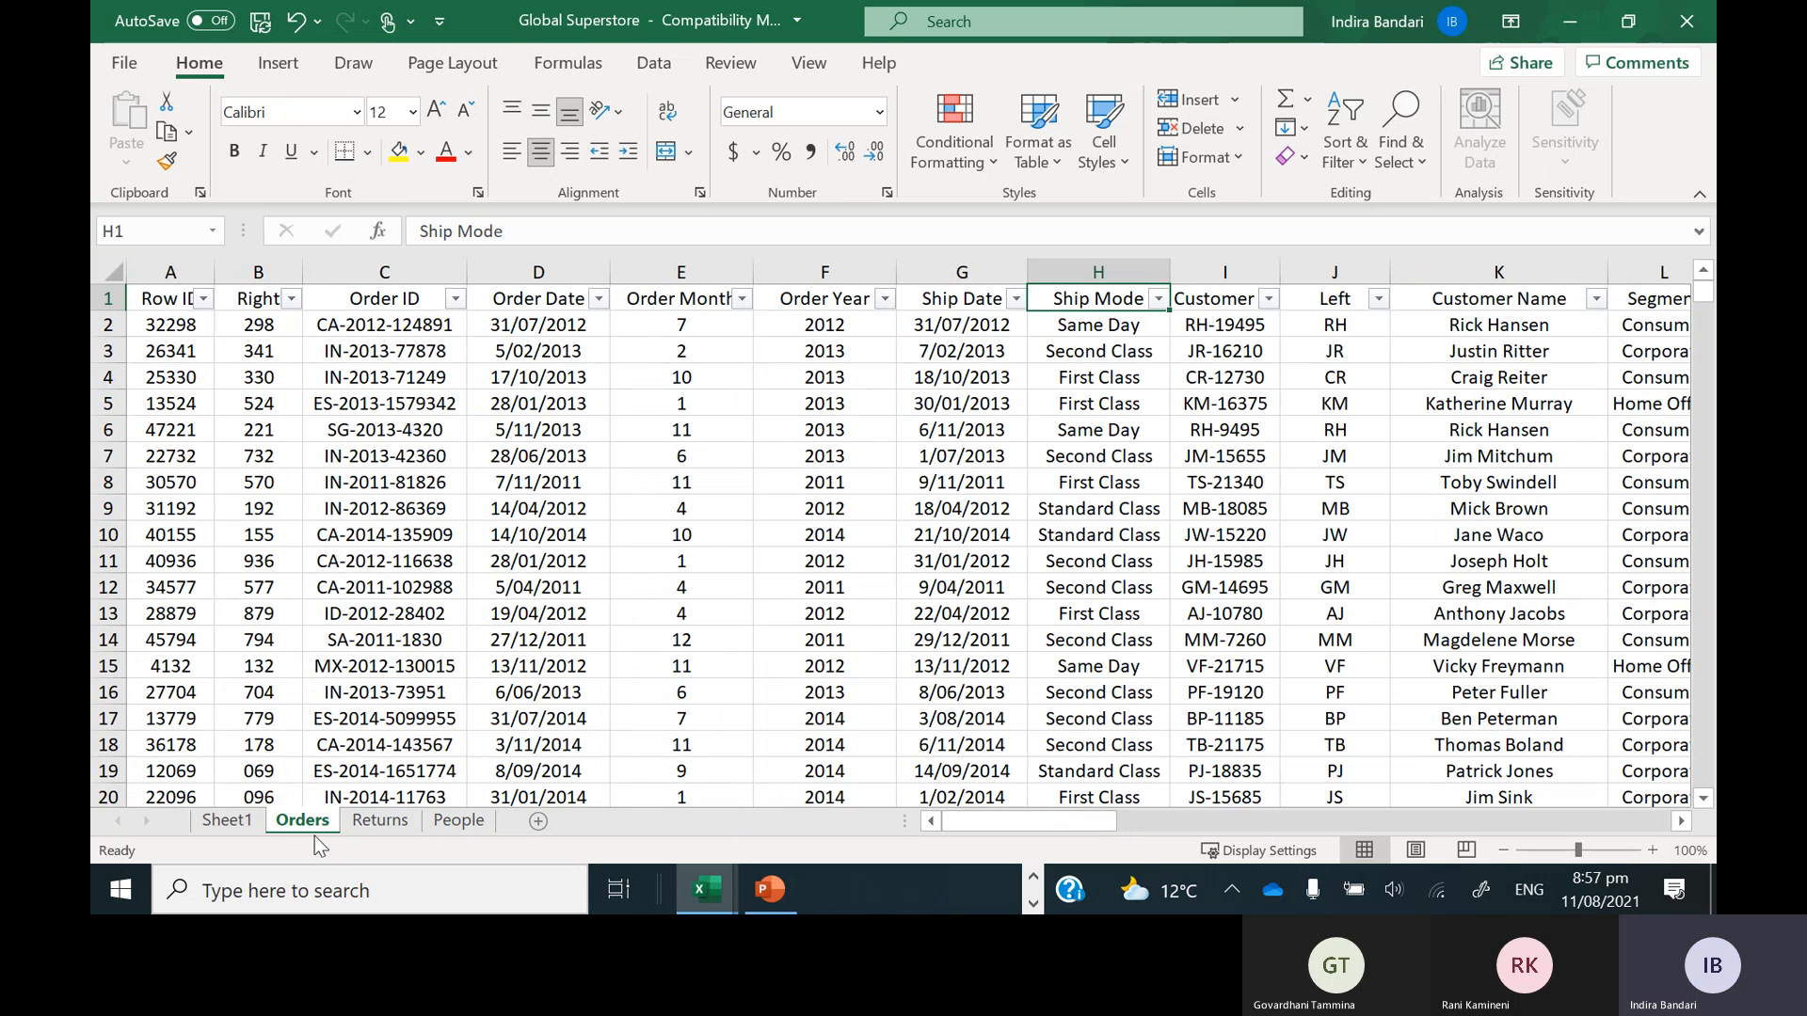
pyautogui.click(226, 820)
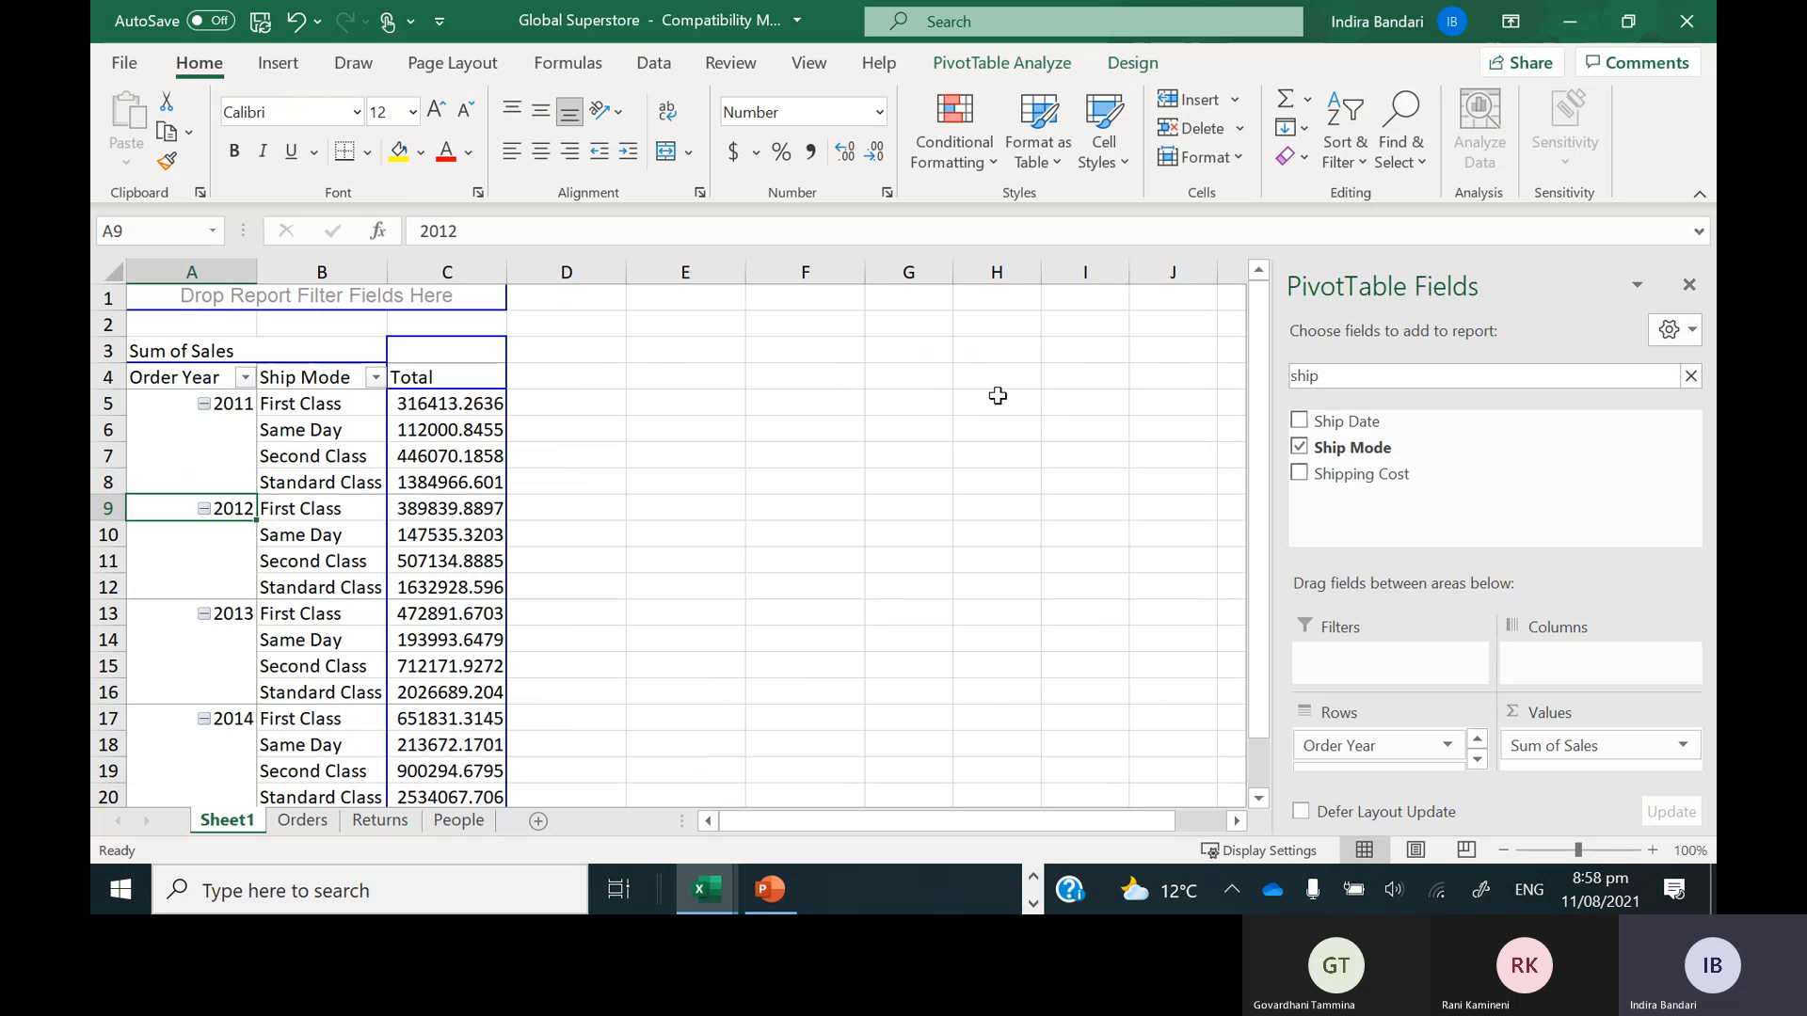
pyautogui.click(303, 821)
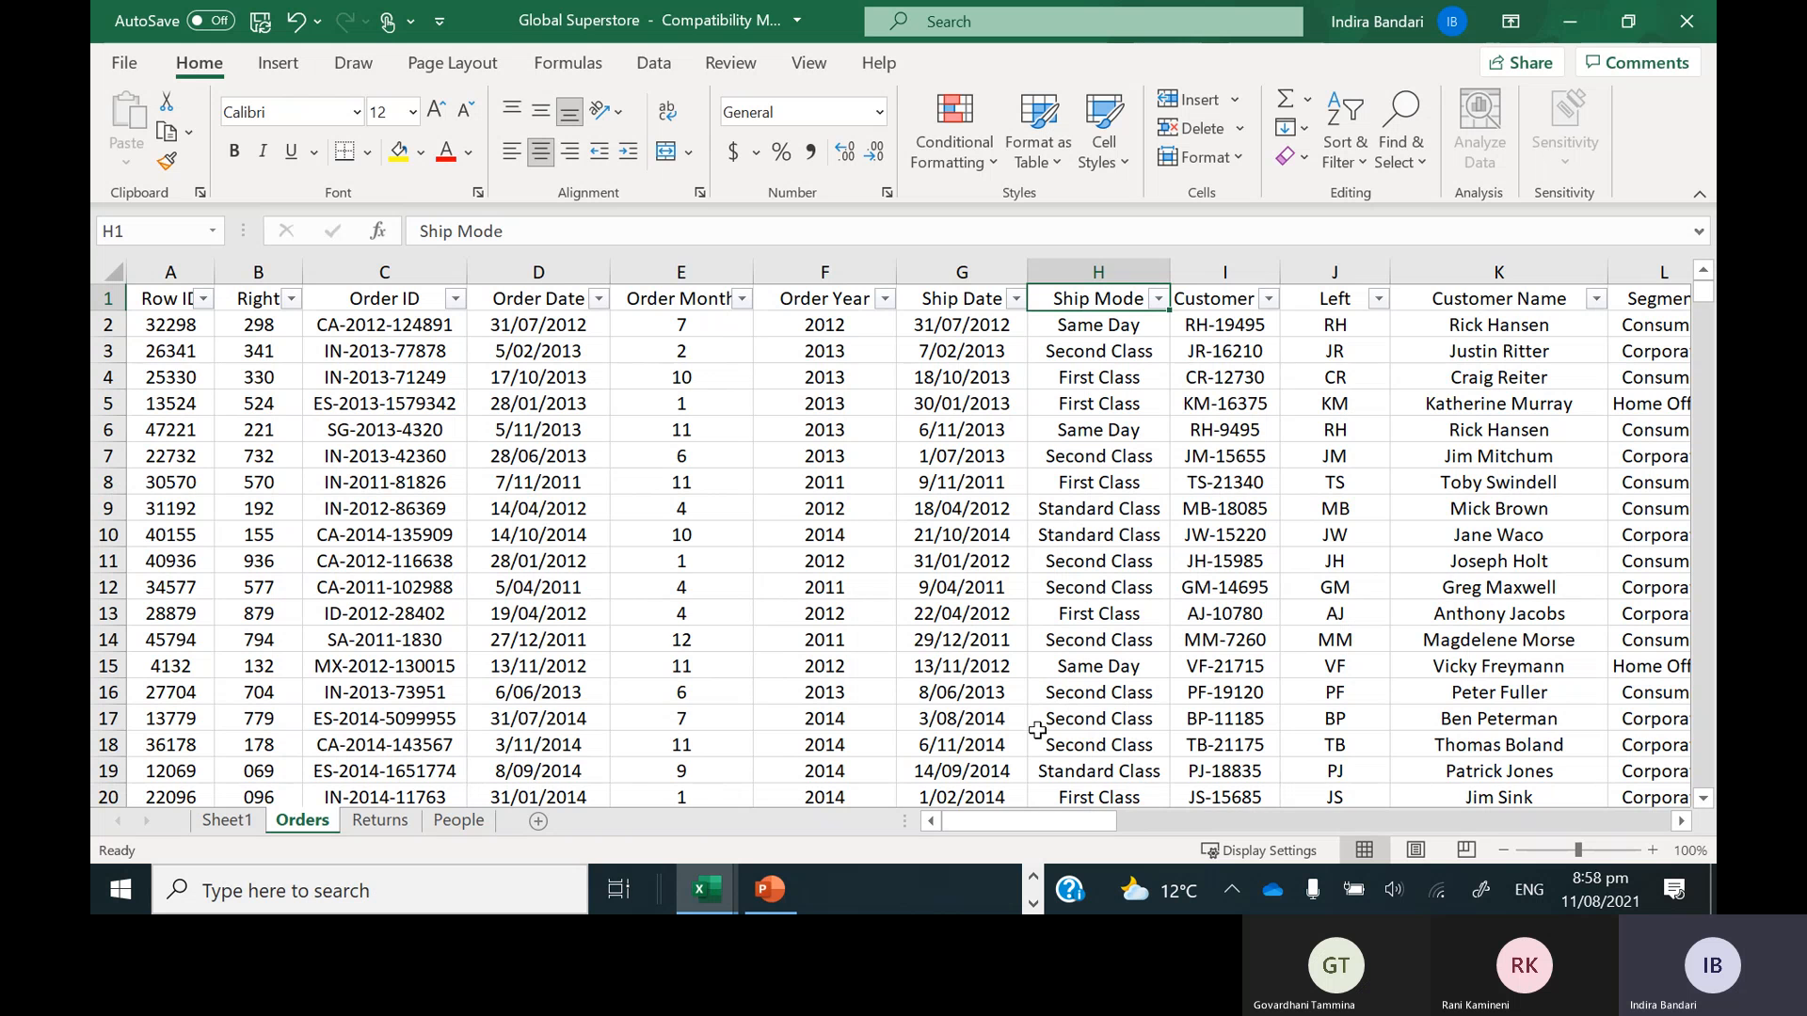
pyautogui.moveTo(1083, 822); pyautogui.dragTo(1223, 830)
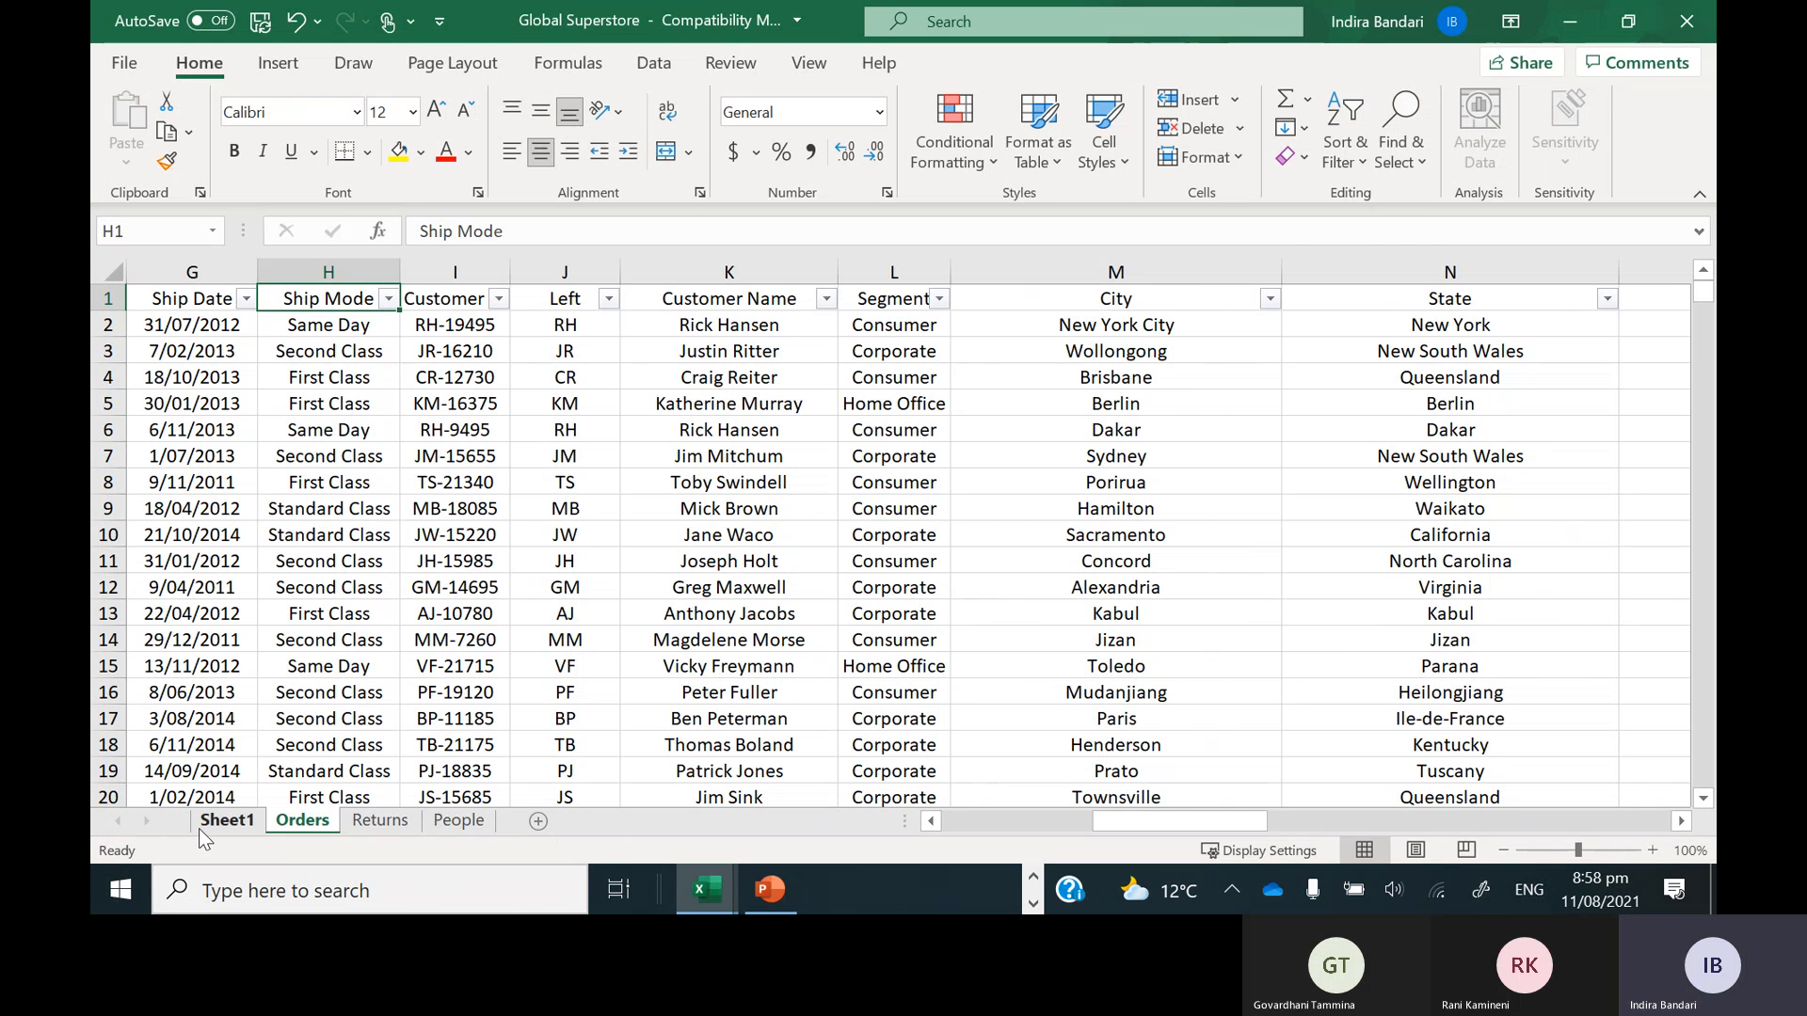
pyautogui.click(229, 823)
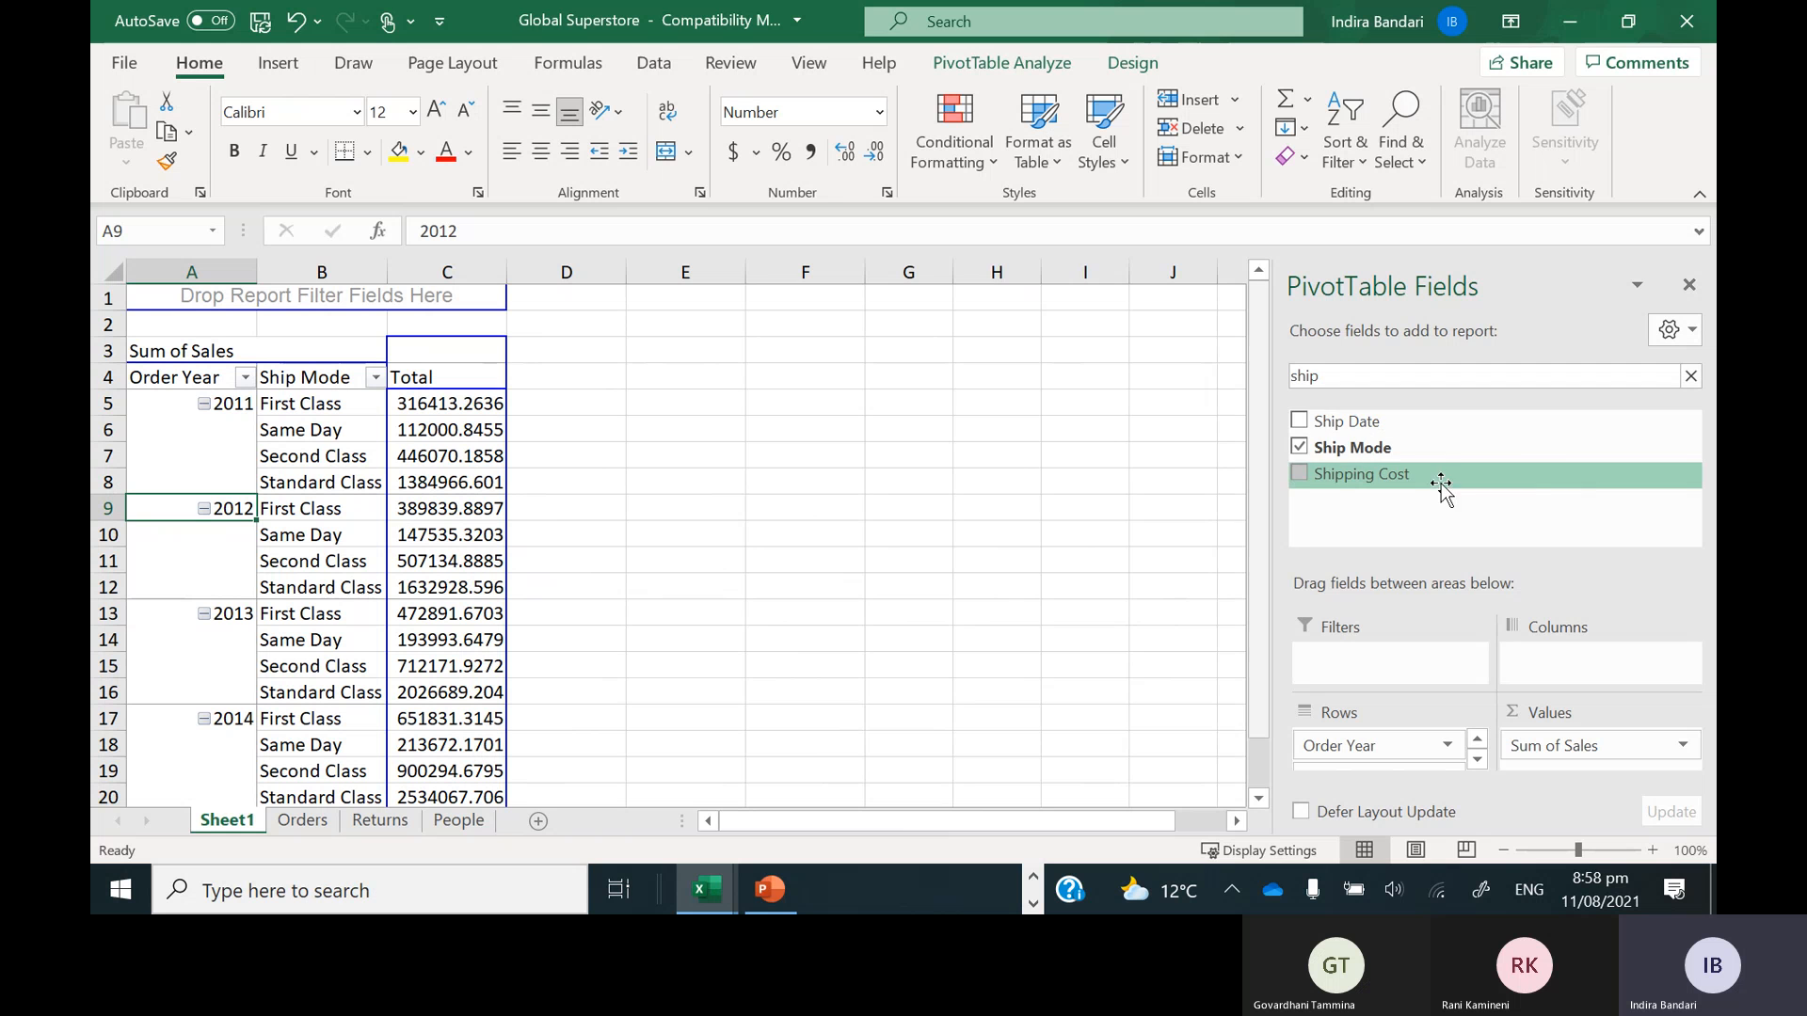
pyautogui.doubleClick(1428, 379)
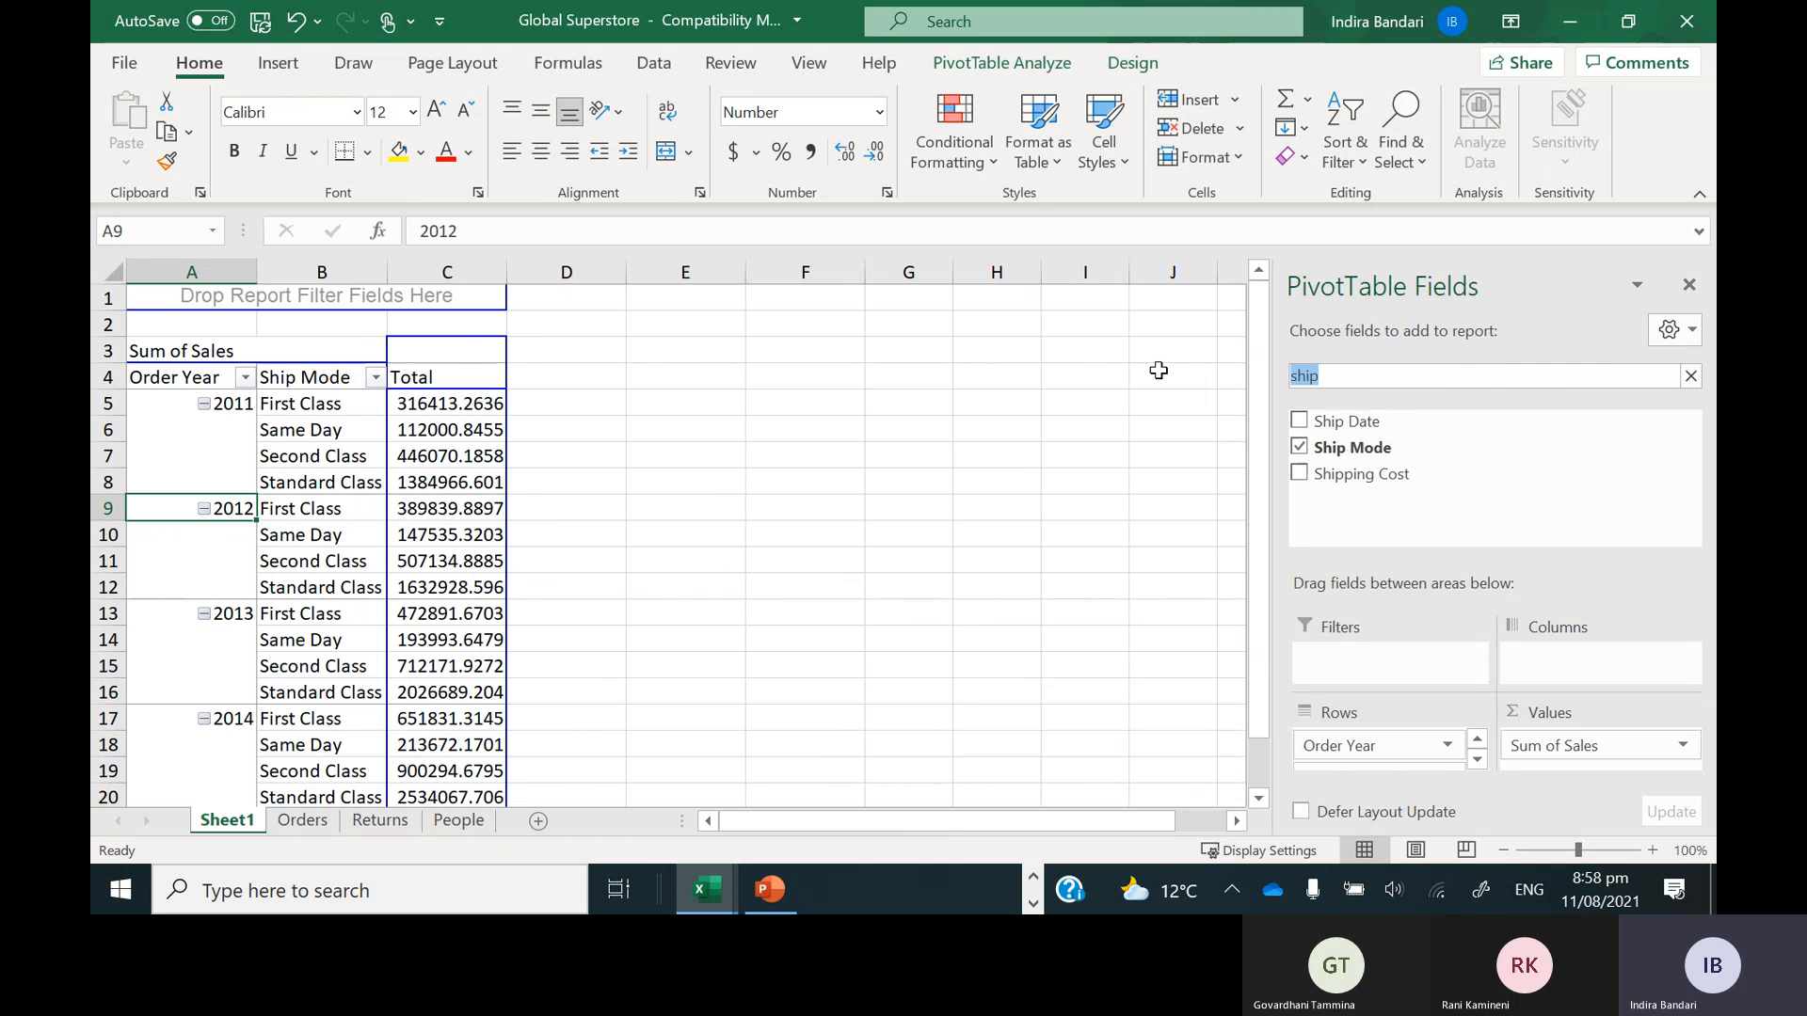
pyautogui.press('BackSpace')
pyautogui.write('city')
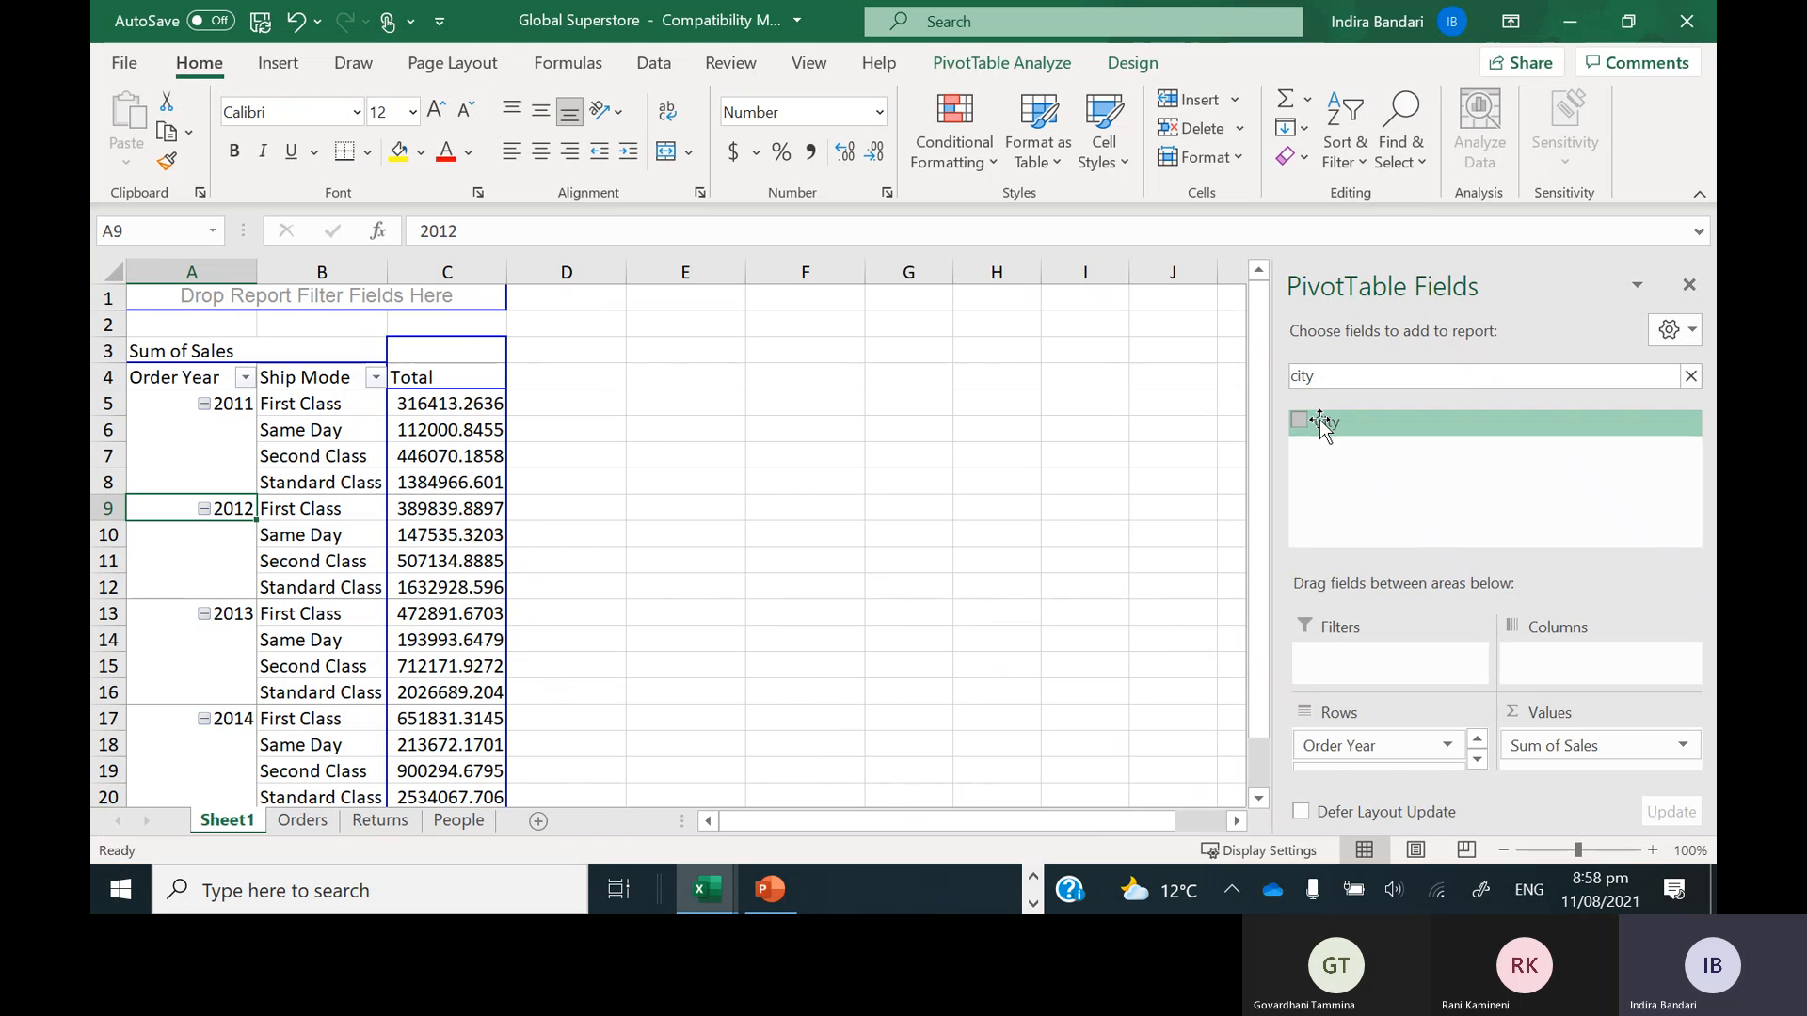
pyautogui.moveTo(1322, 425); pyautogui.dragTo(1327, 652)
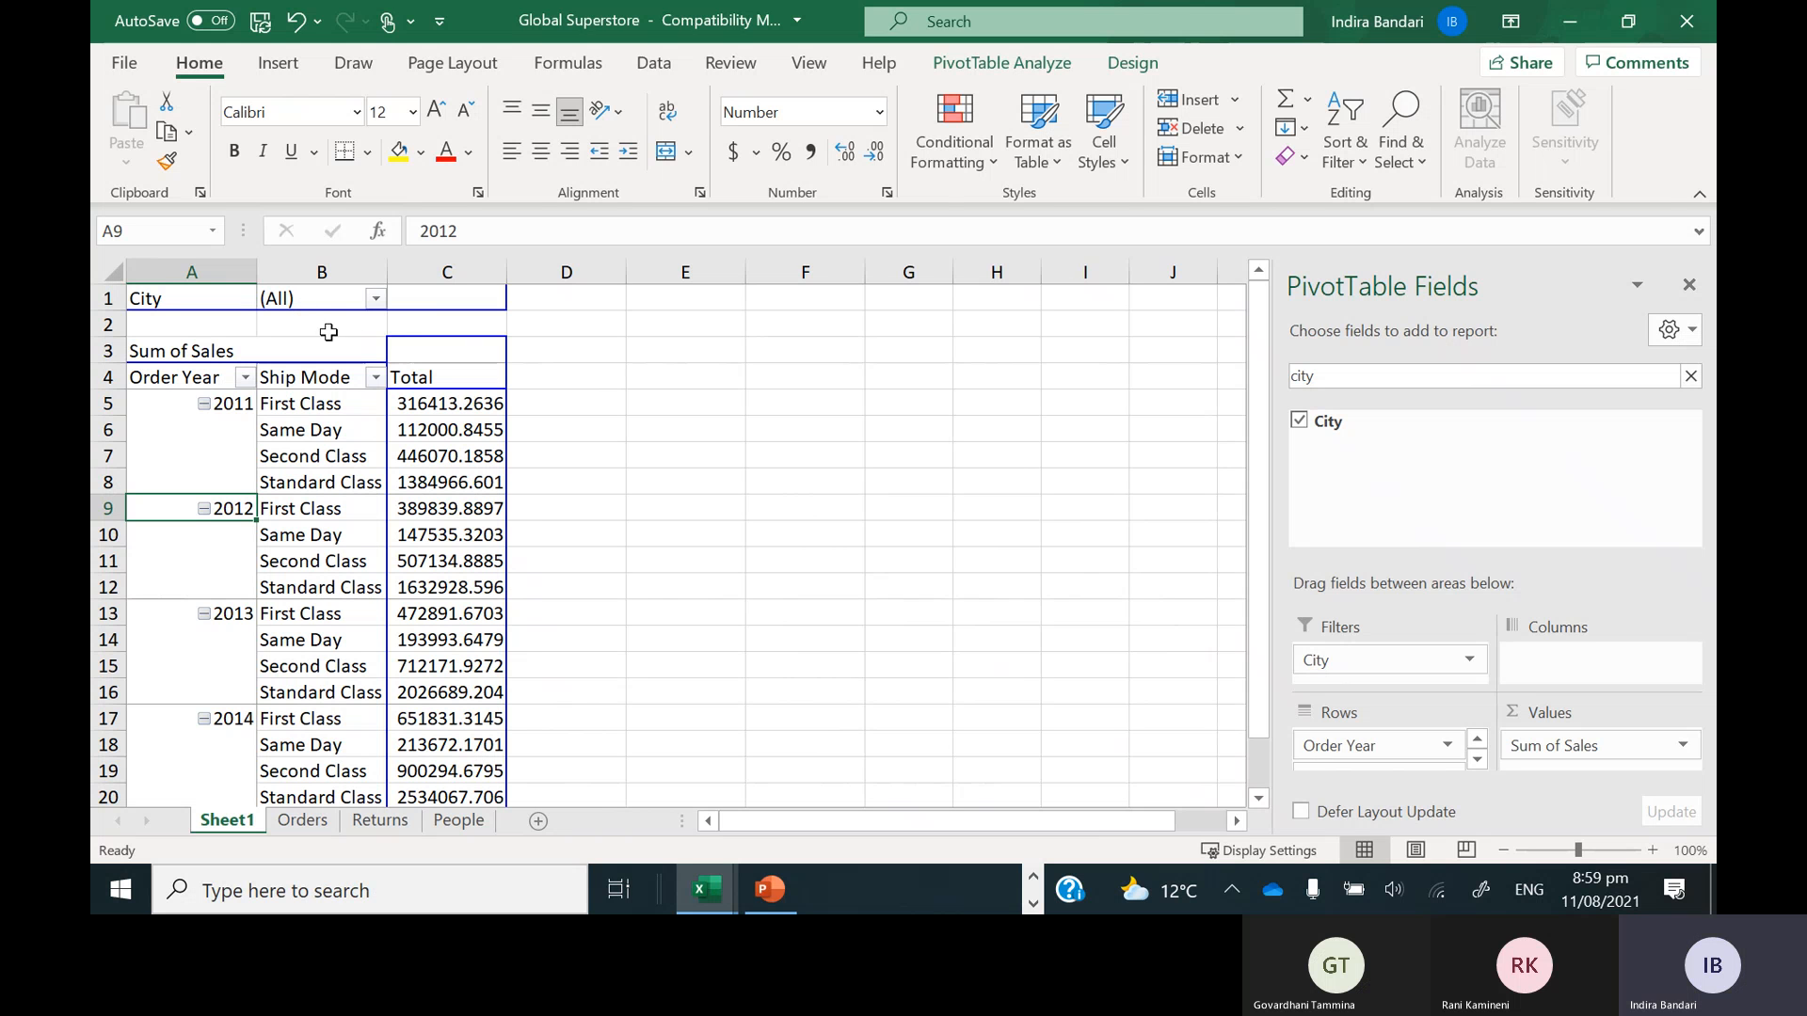
# Search the City report filter for "hami" and filter the PivotTable to Hamilton
pyautogui.click(375, 299)
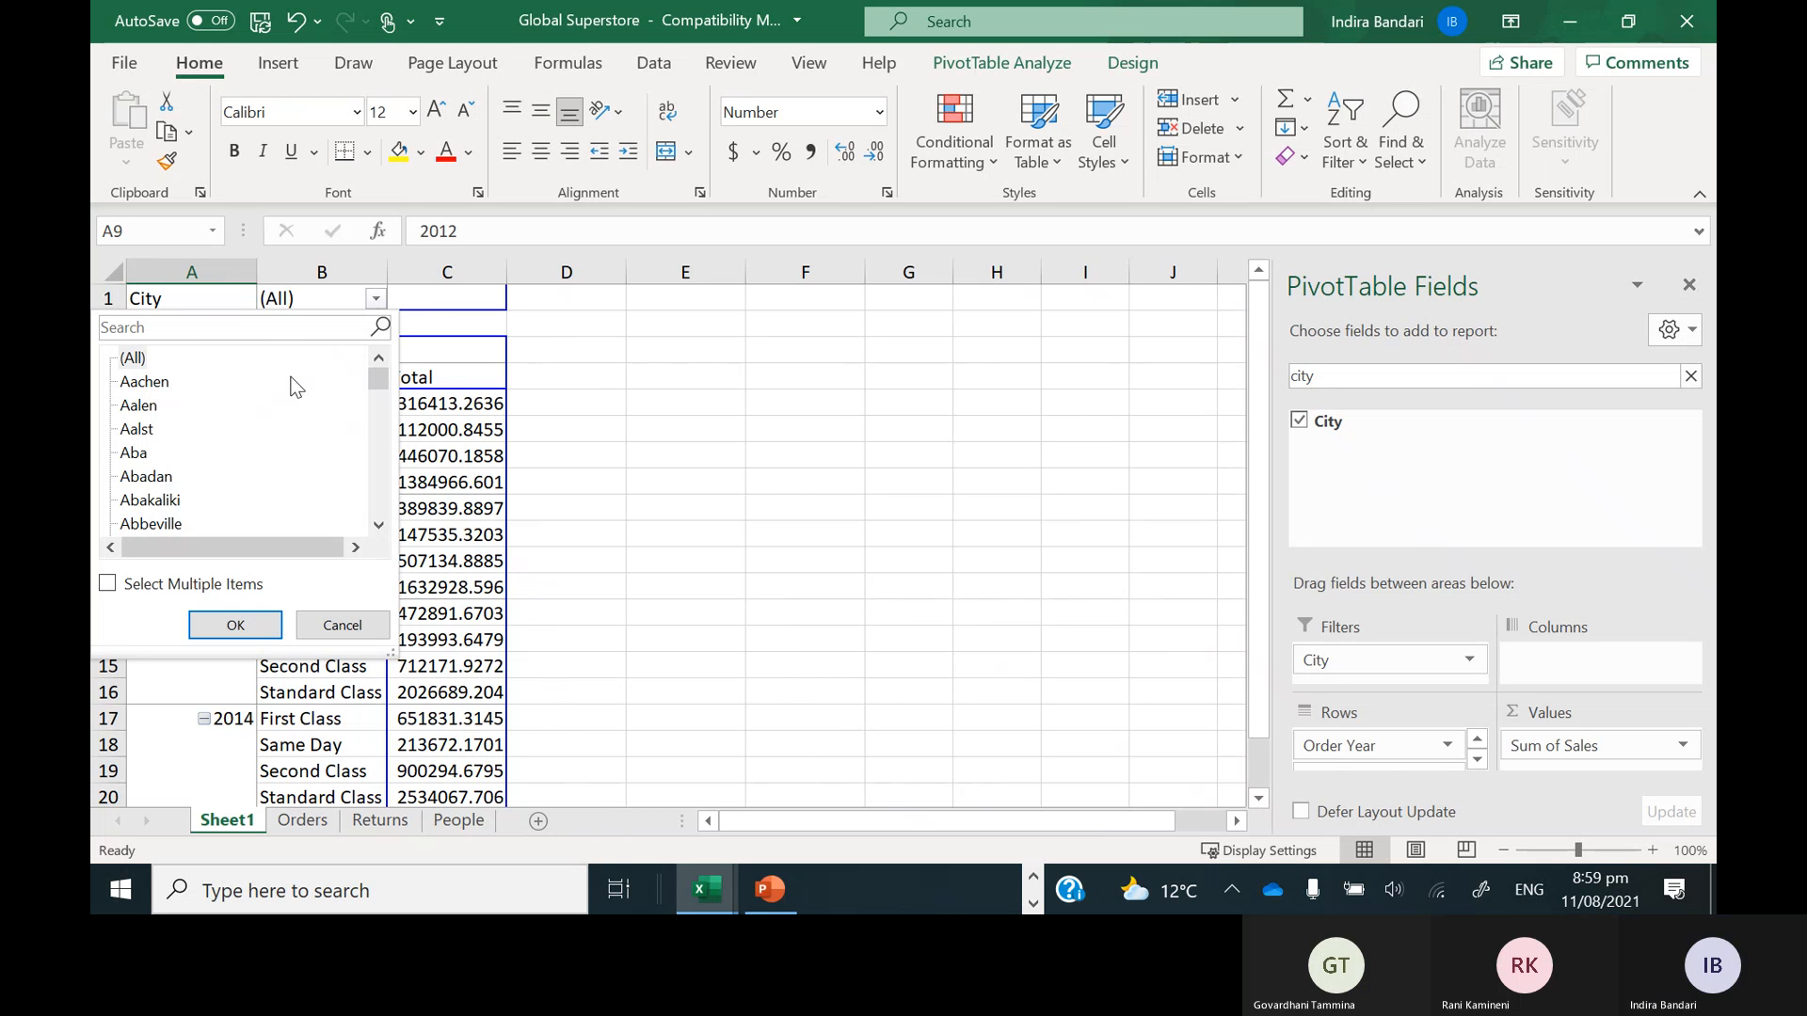
pyautogui.click(275, 329)
pyautogui.write('ha')
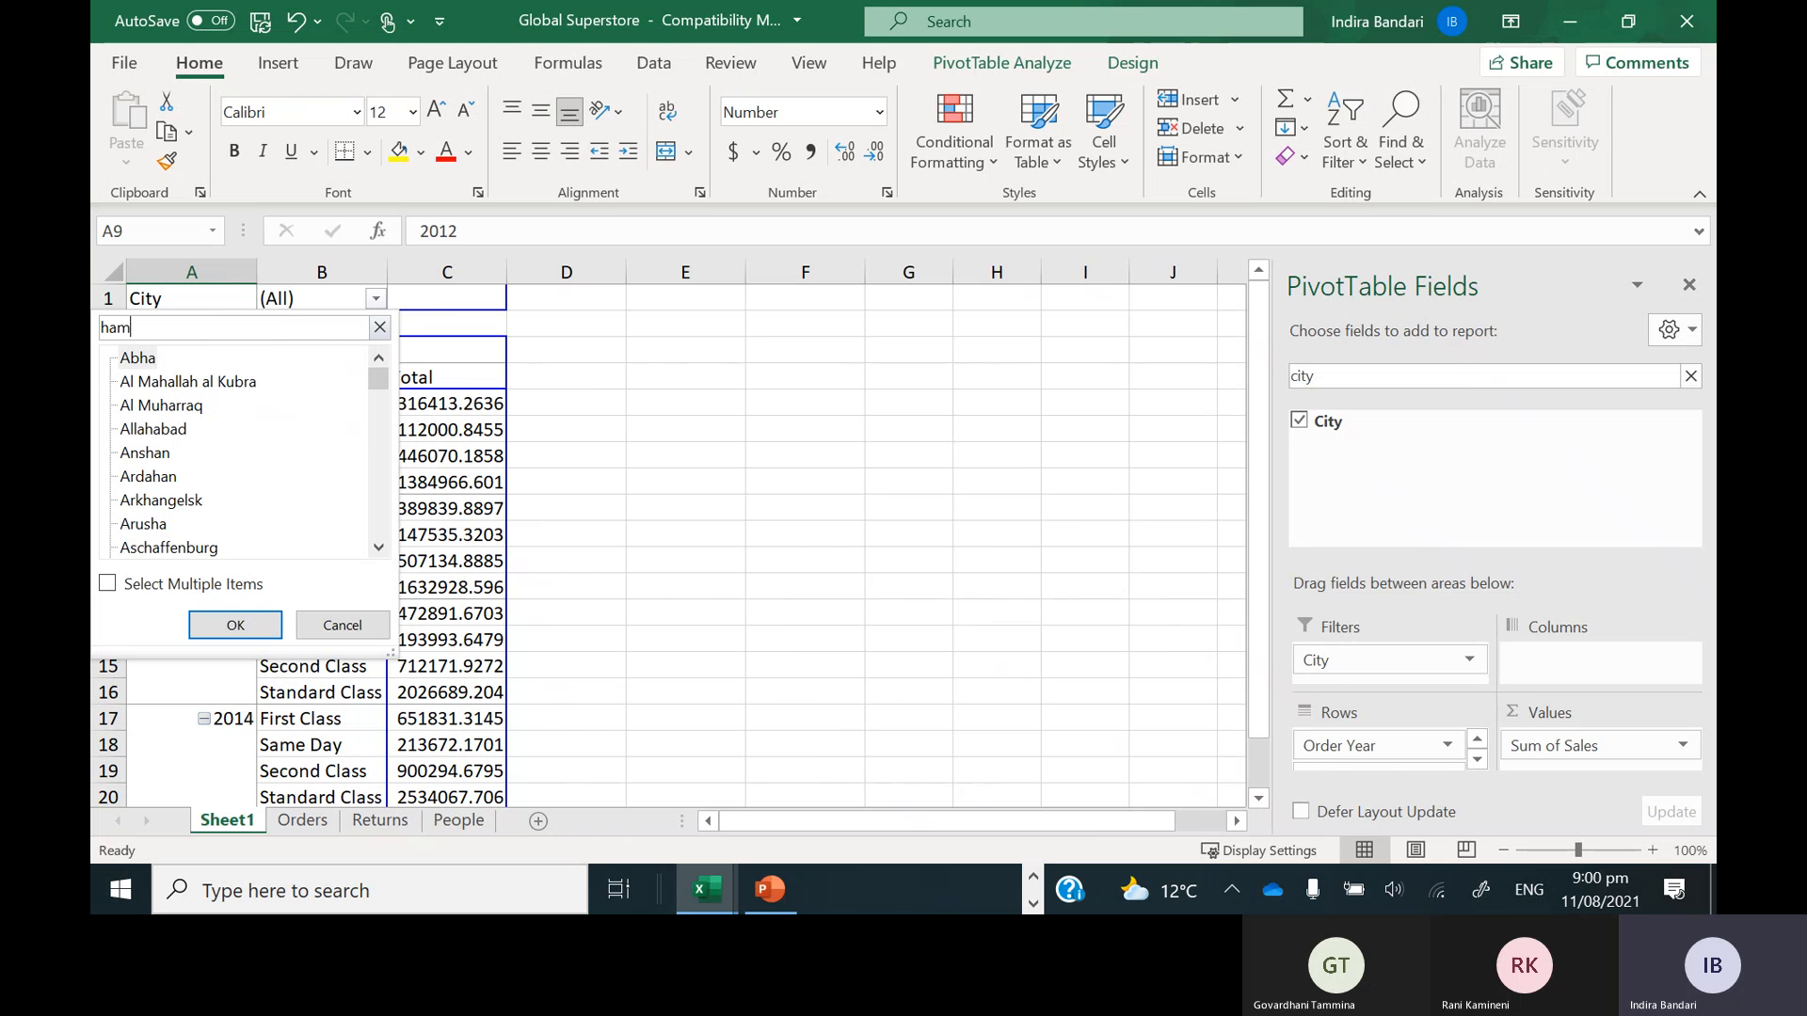
pyautogui.write('mi')
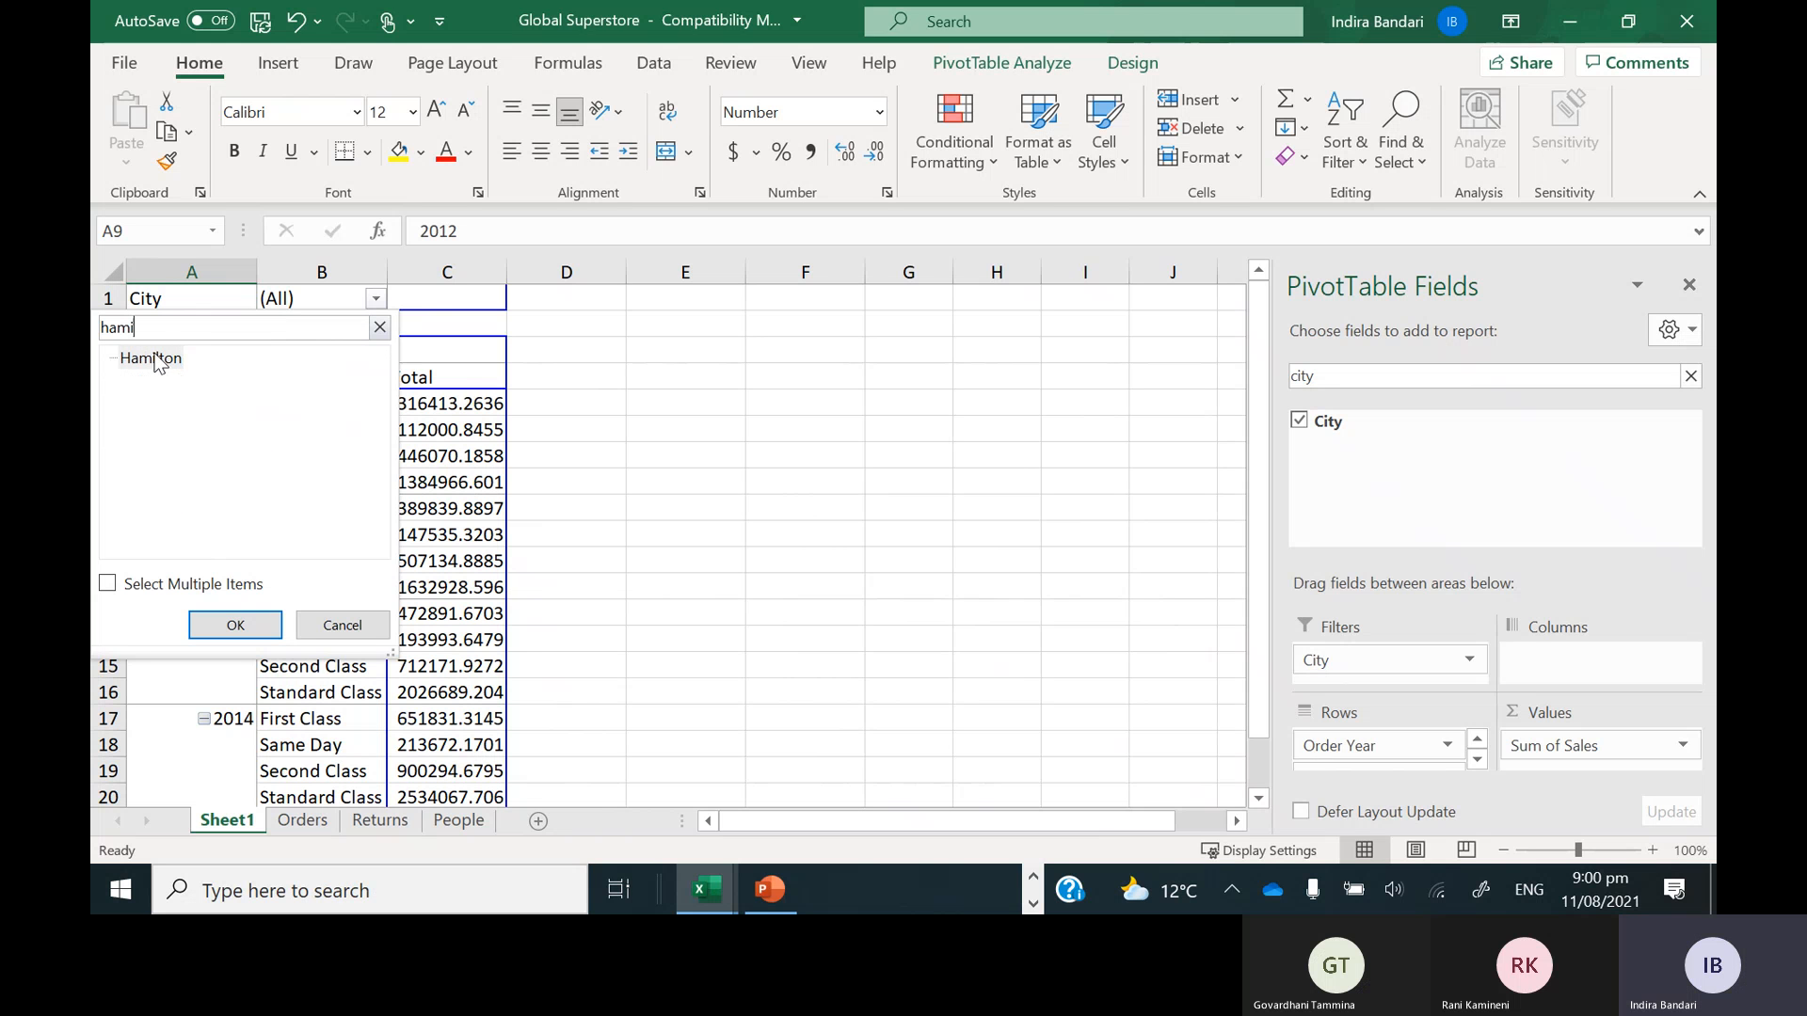
pyautogui.click(237, 628)
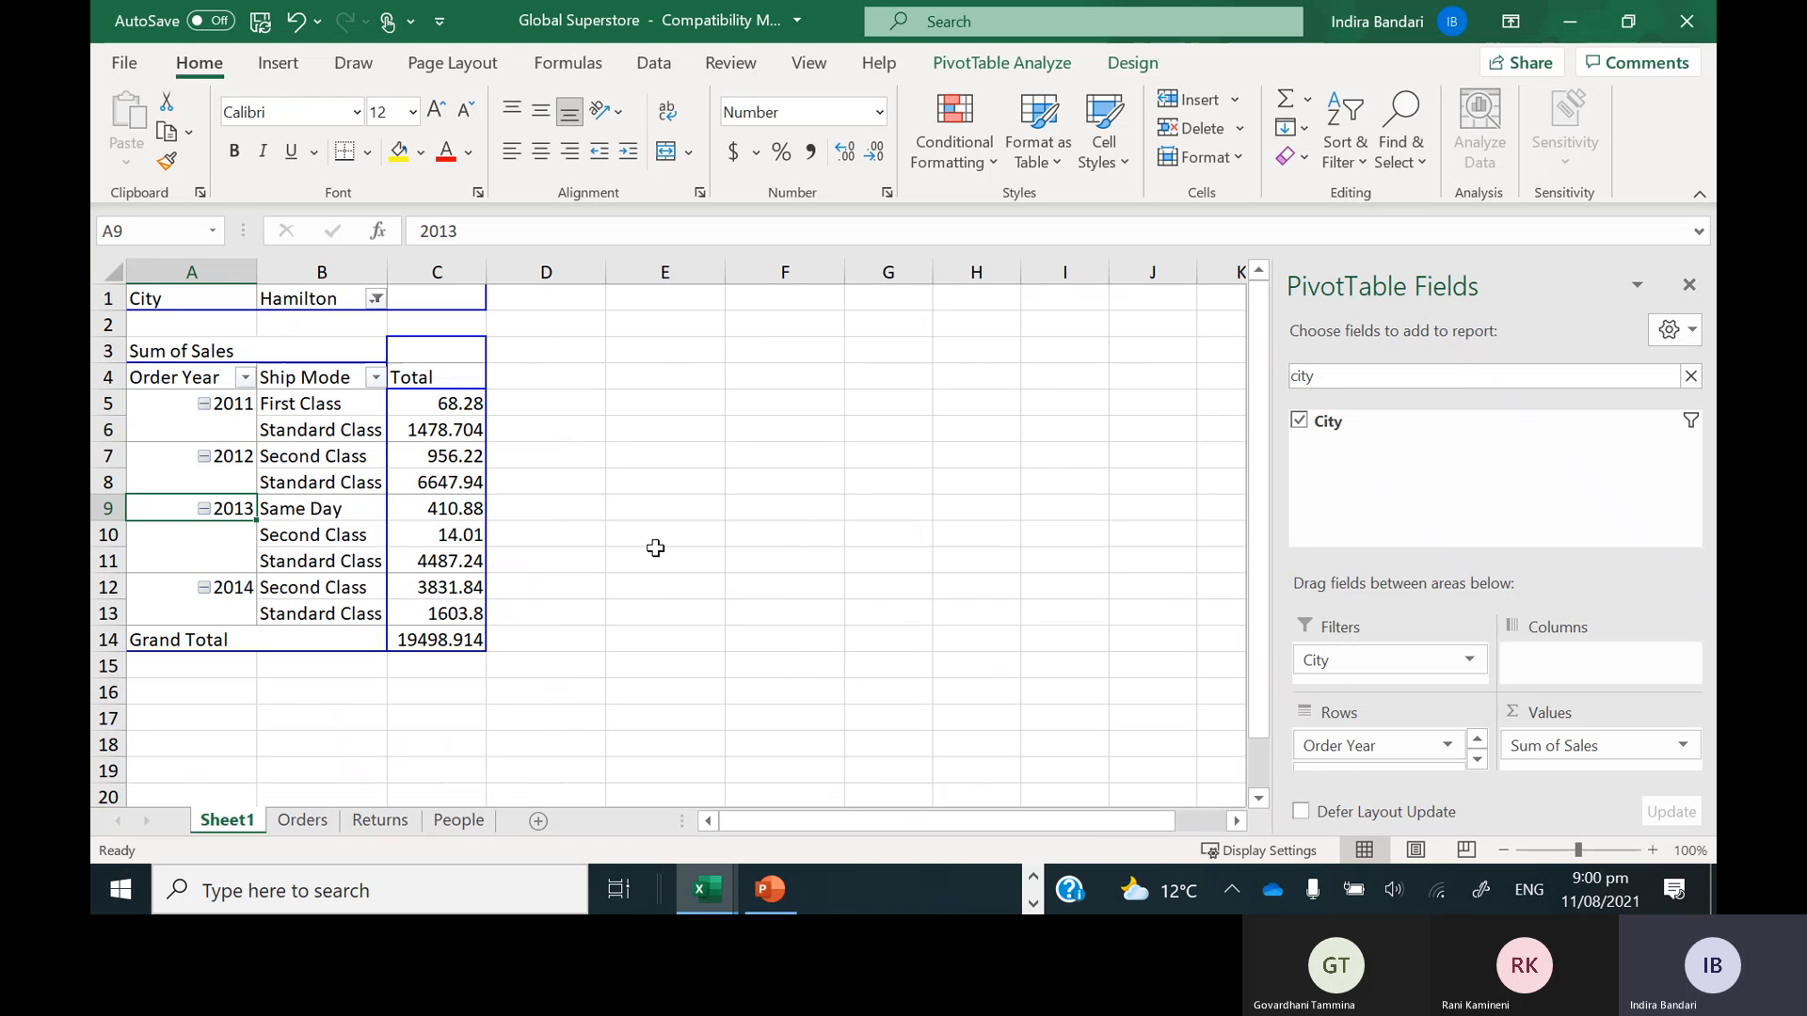
# Allow multiple items in the City filter and try adding New York City to the current filter selection
pyautogui.click(376, 300)
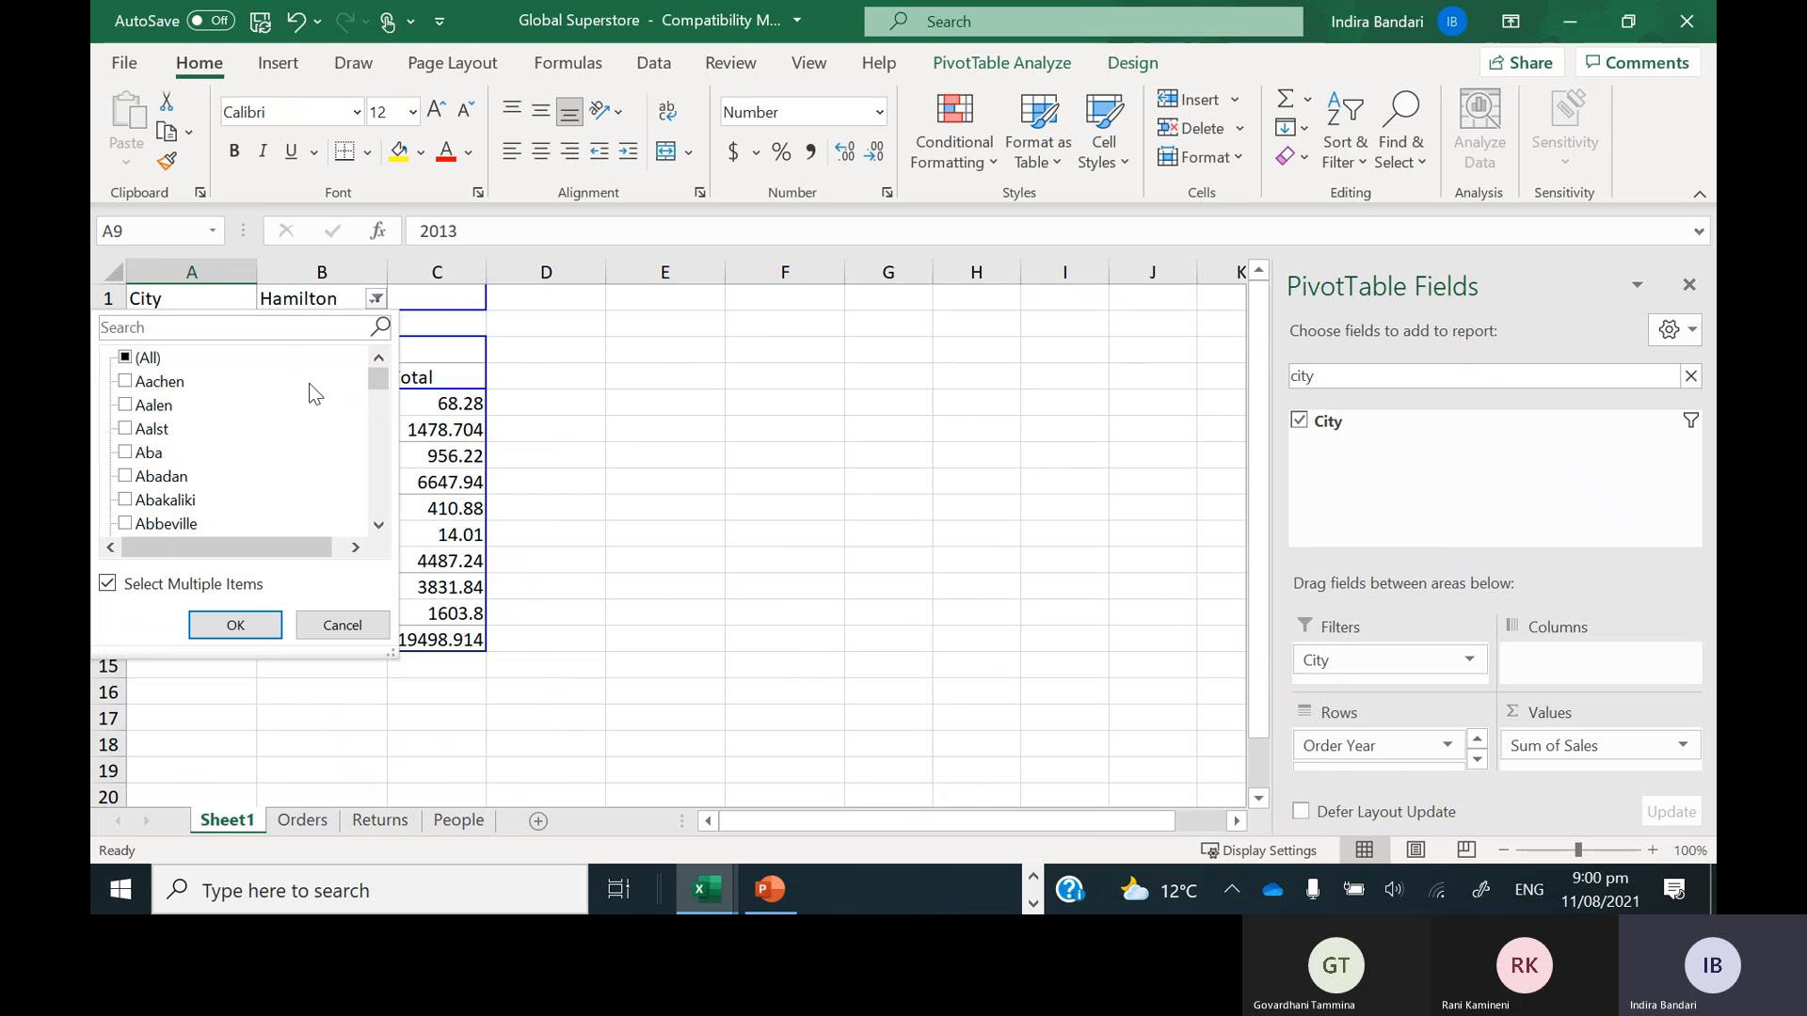
pyautogui.click(245, 335)
pyautogui.write('new')
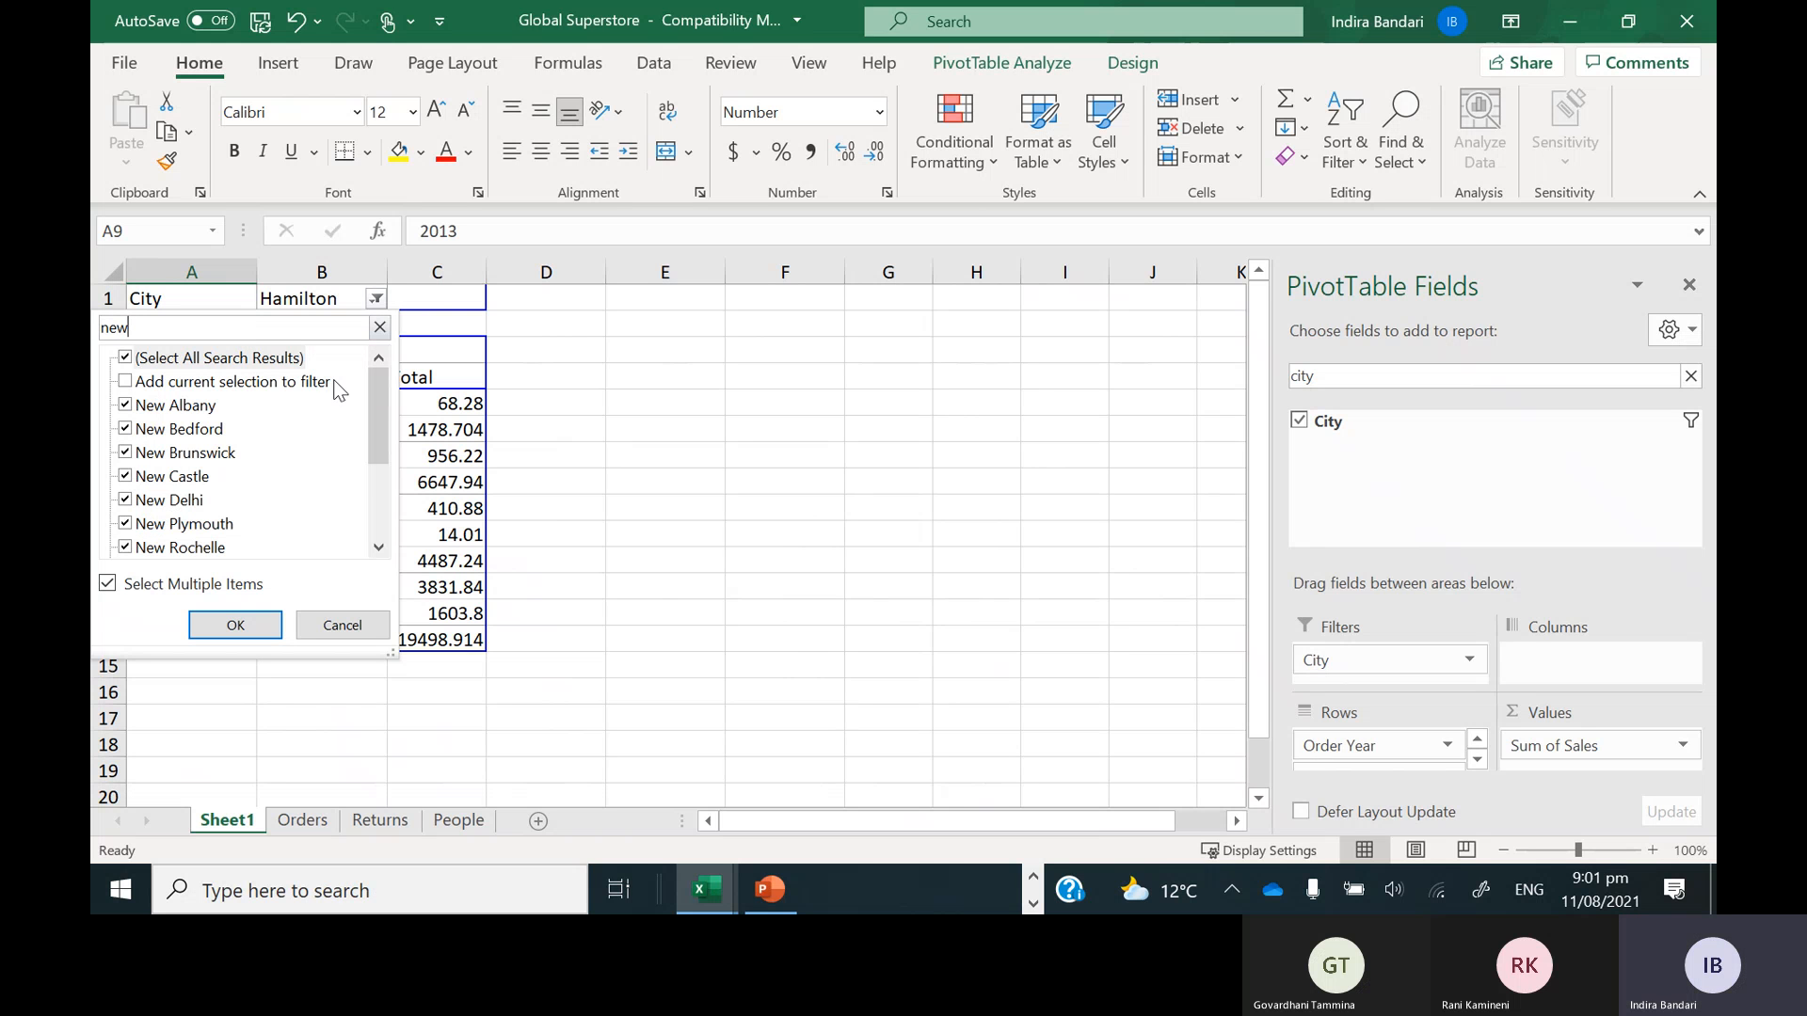
pyautogui.write(' yo')
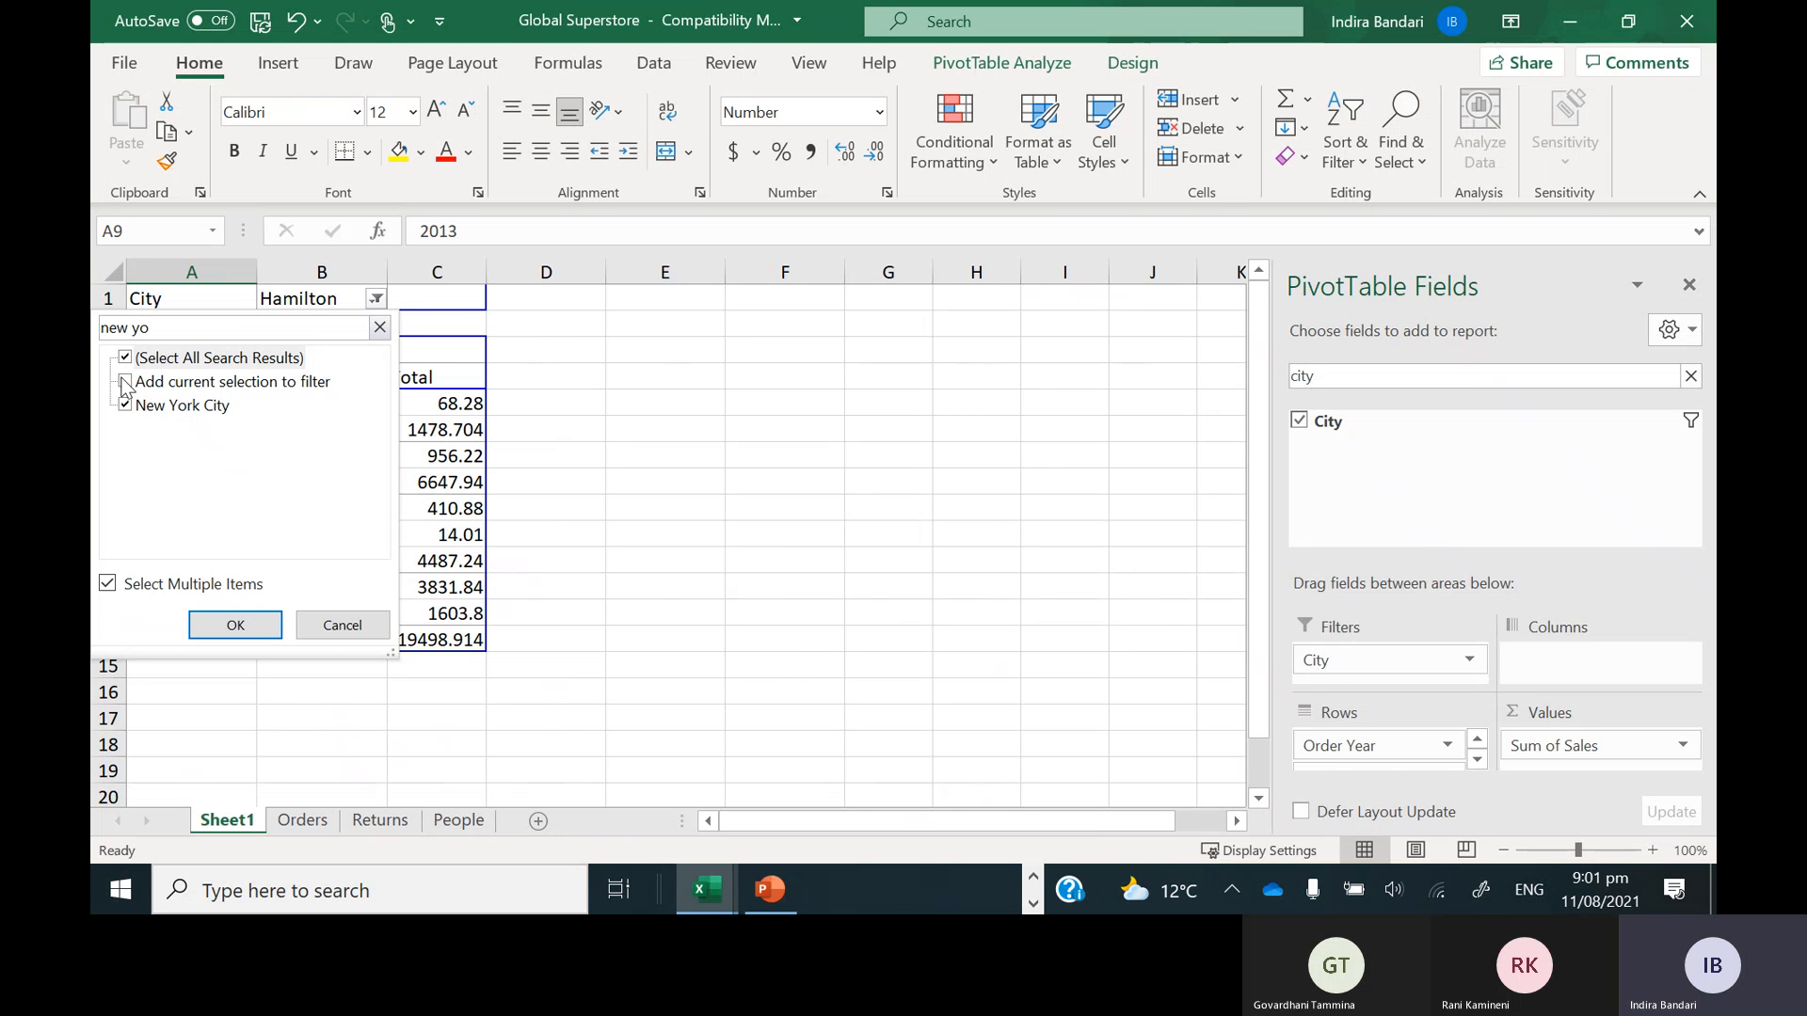
pyautogui.click(125, 382)
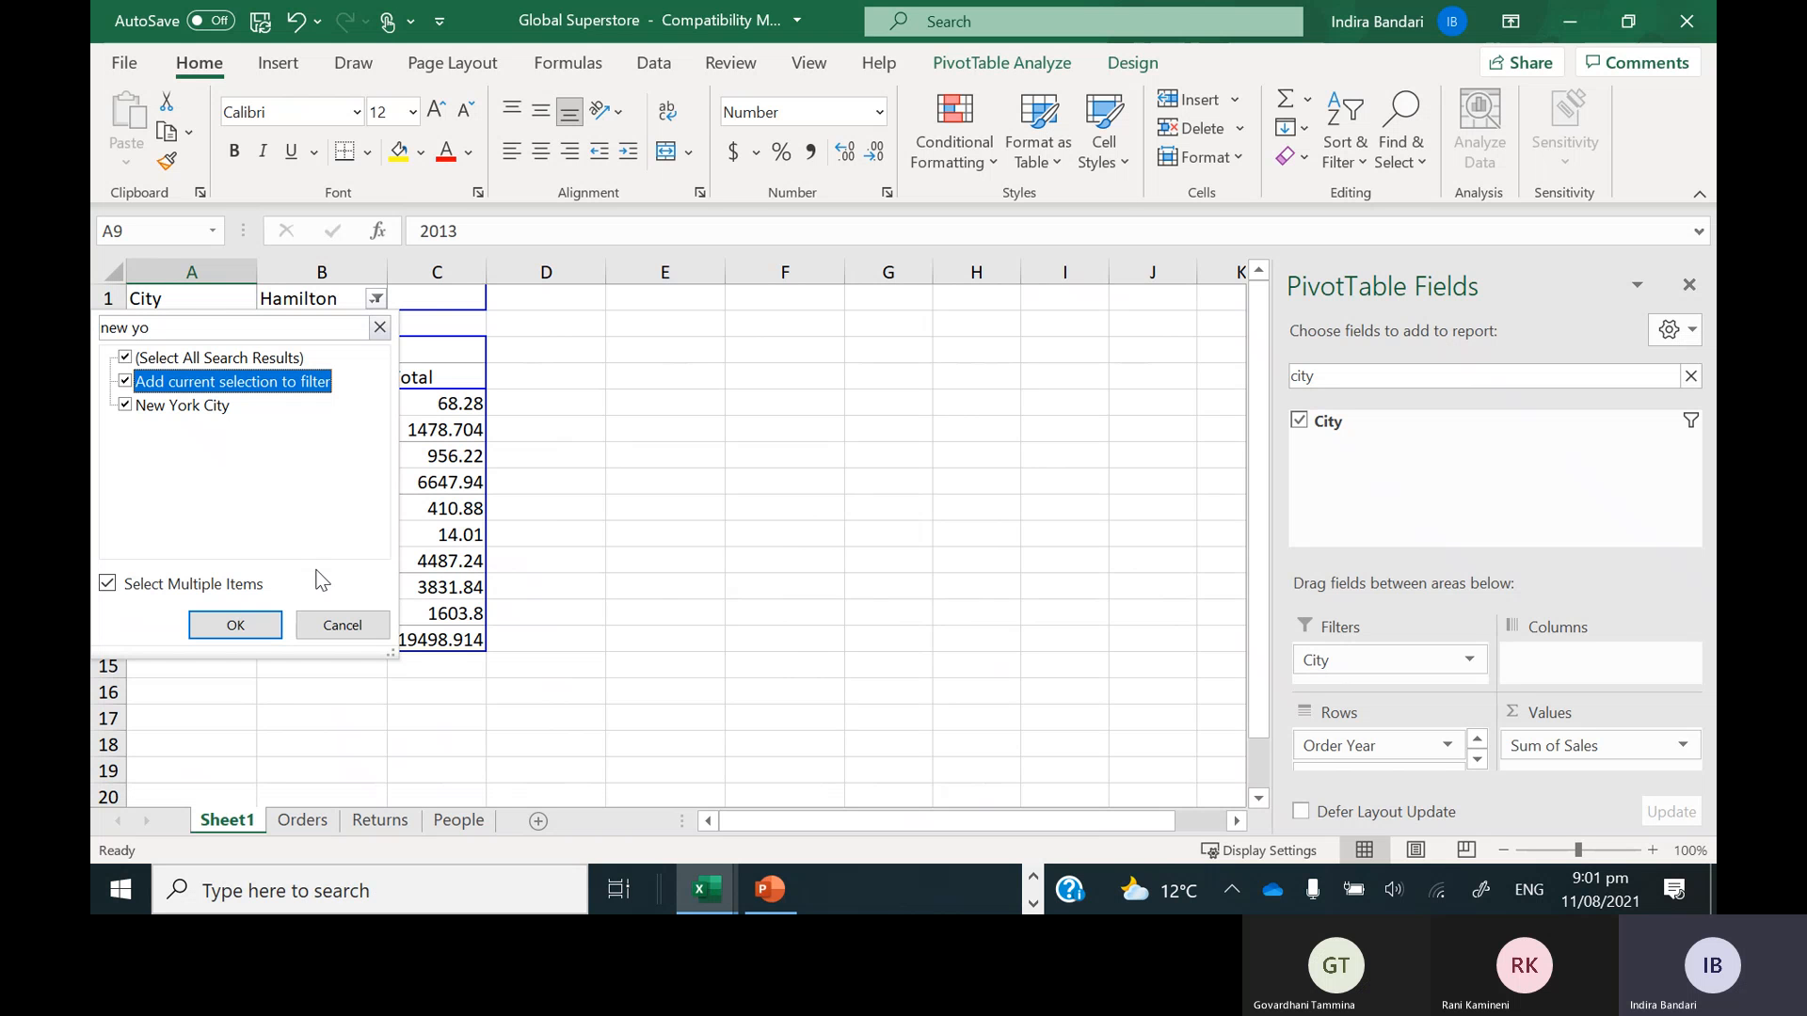
pyautogui.click(240, 625)
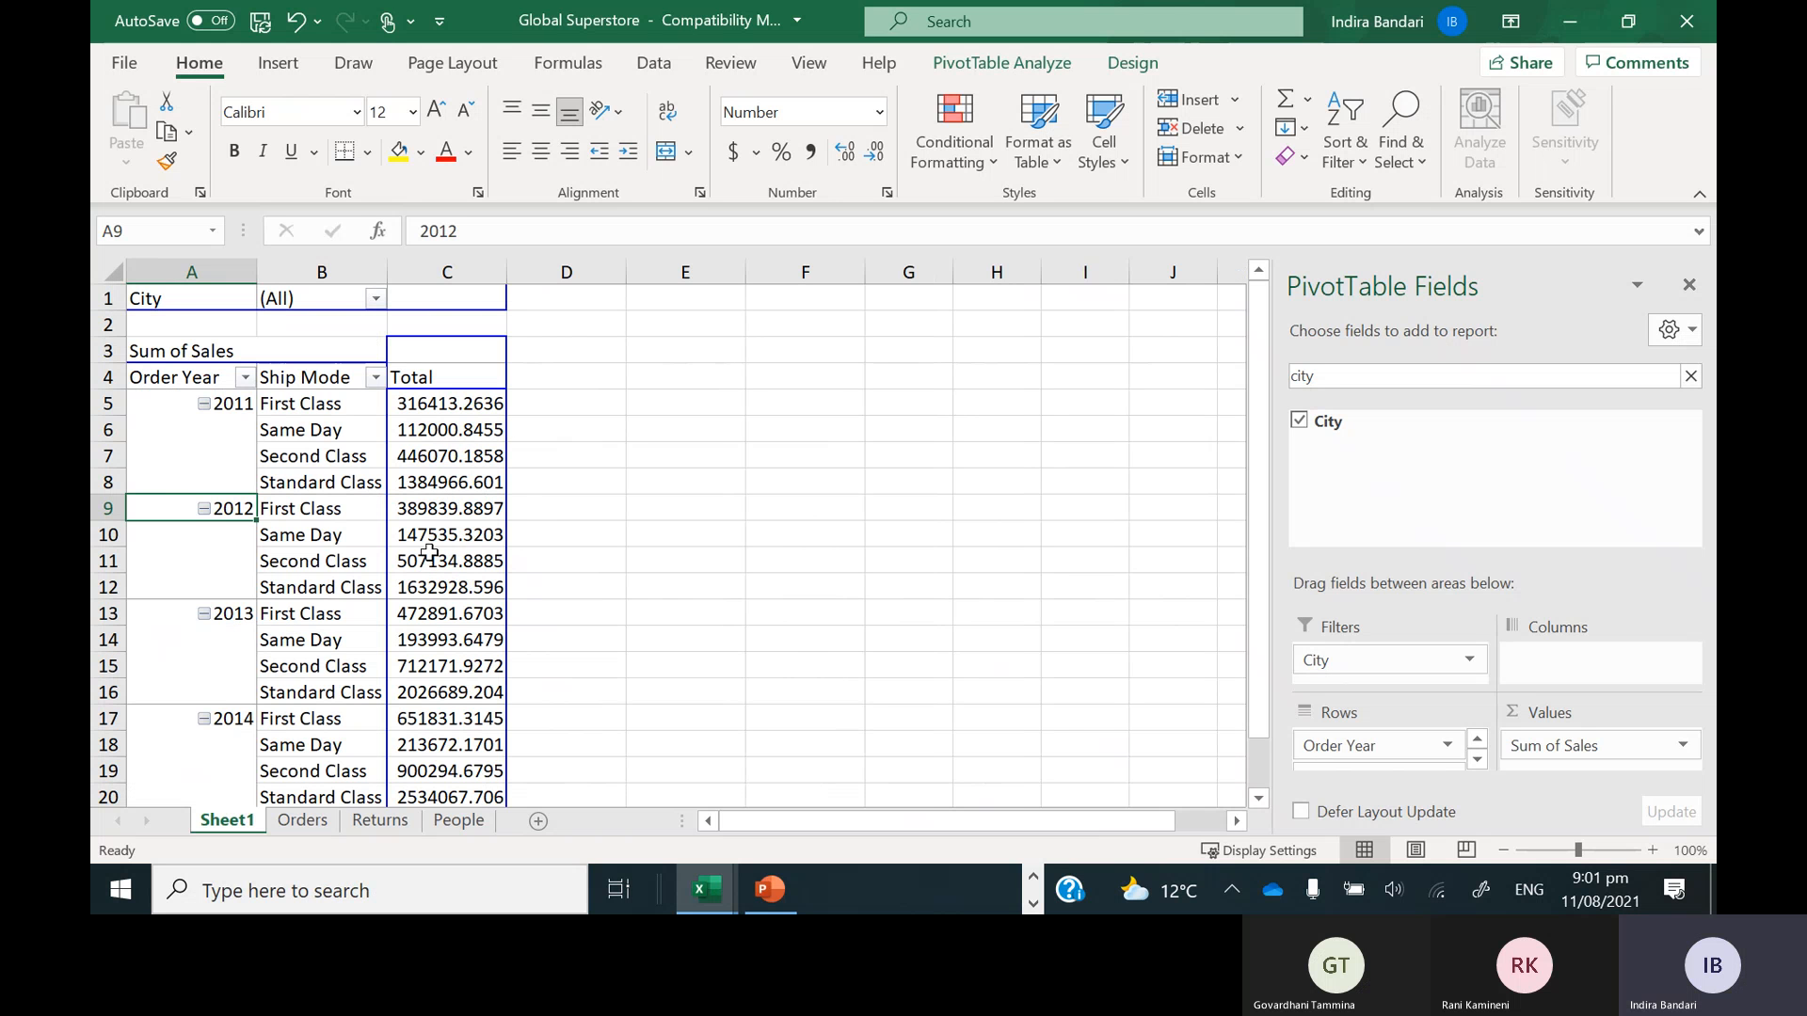
# Deselect all cities in the City filter, search for "hamil", and select Hamilton
pyautogui.click(375, 299)
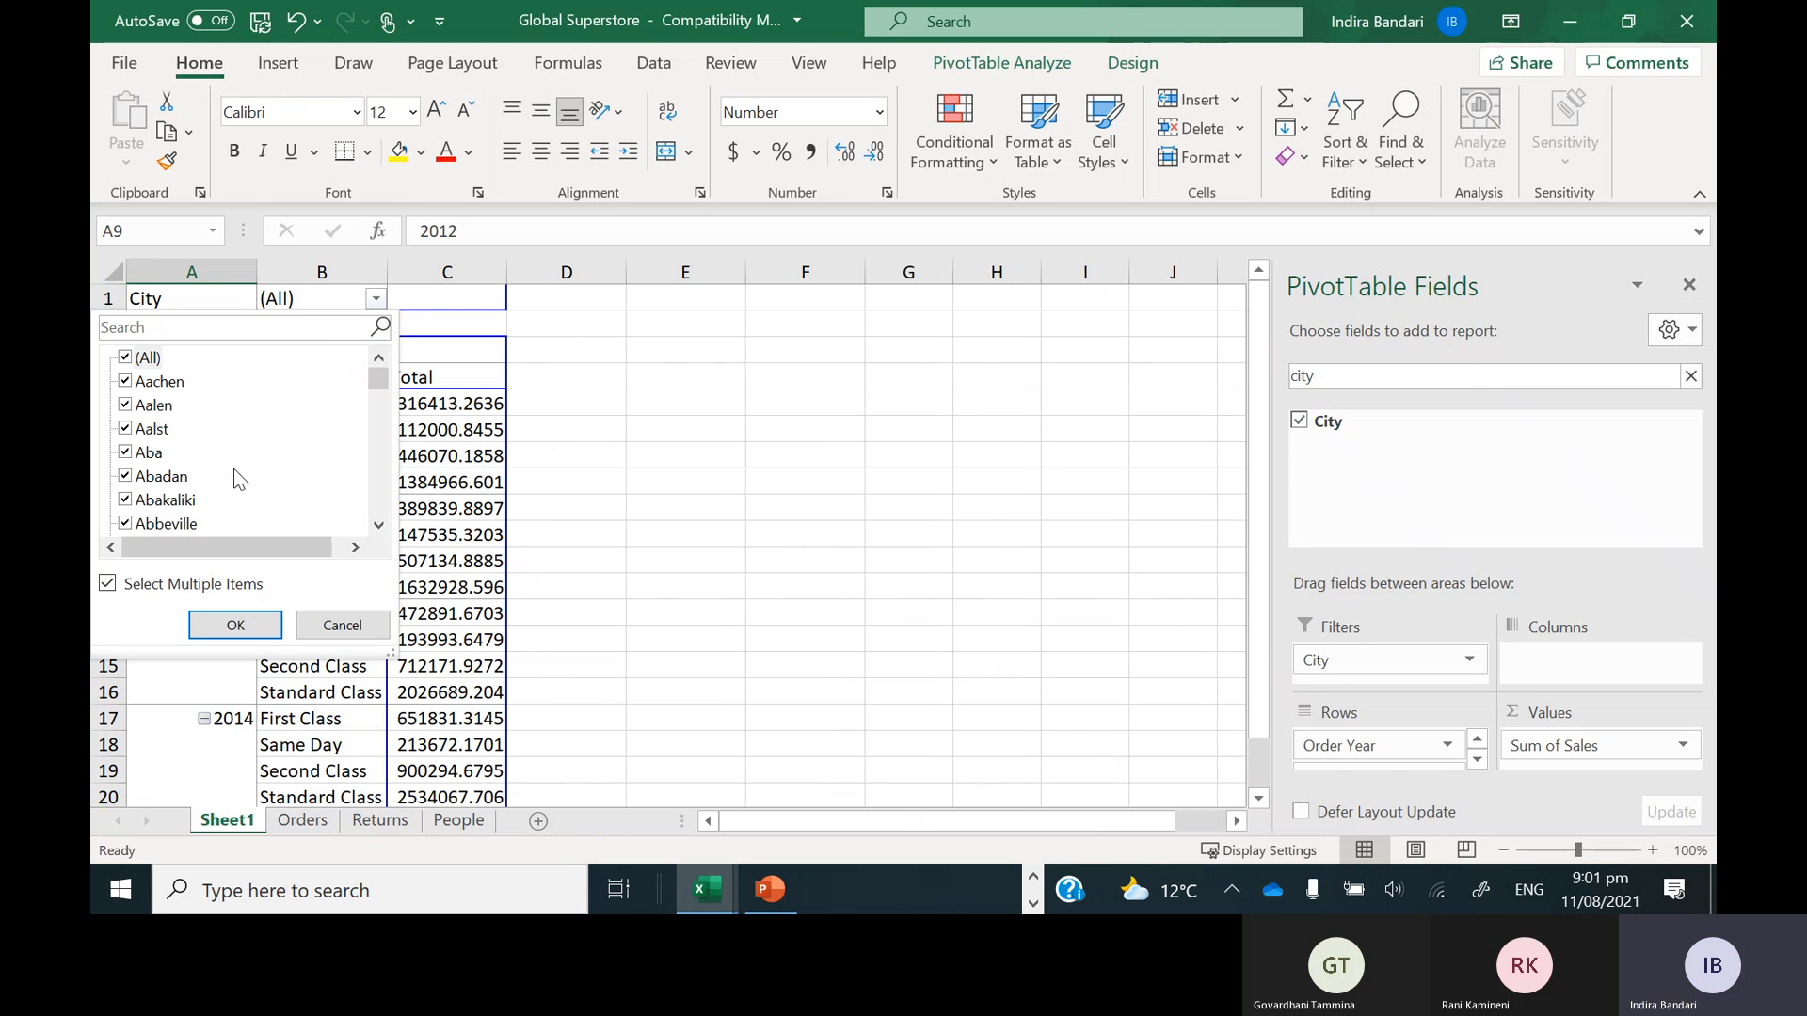
pyautogui.click(126, 359)
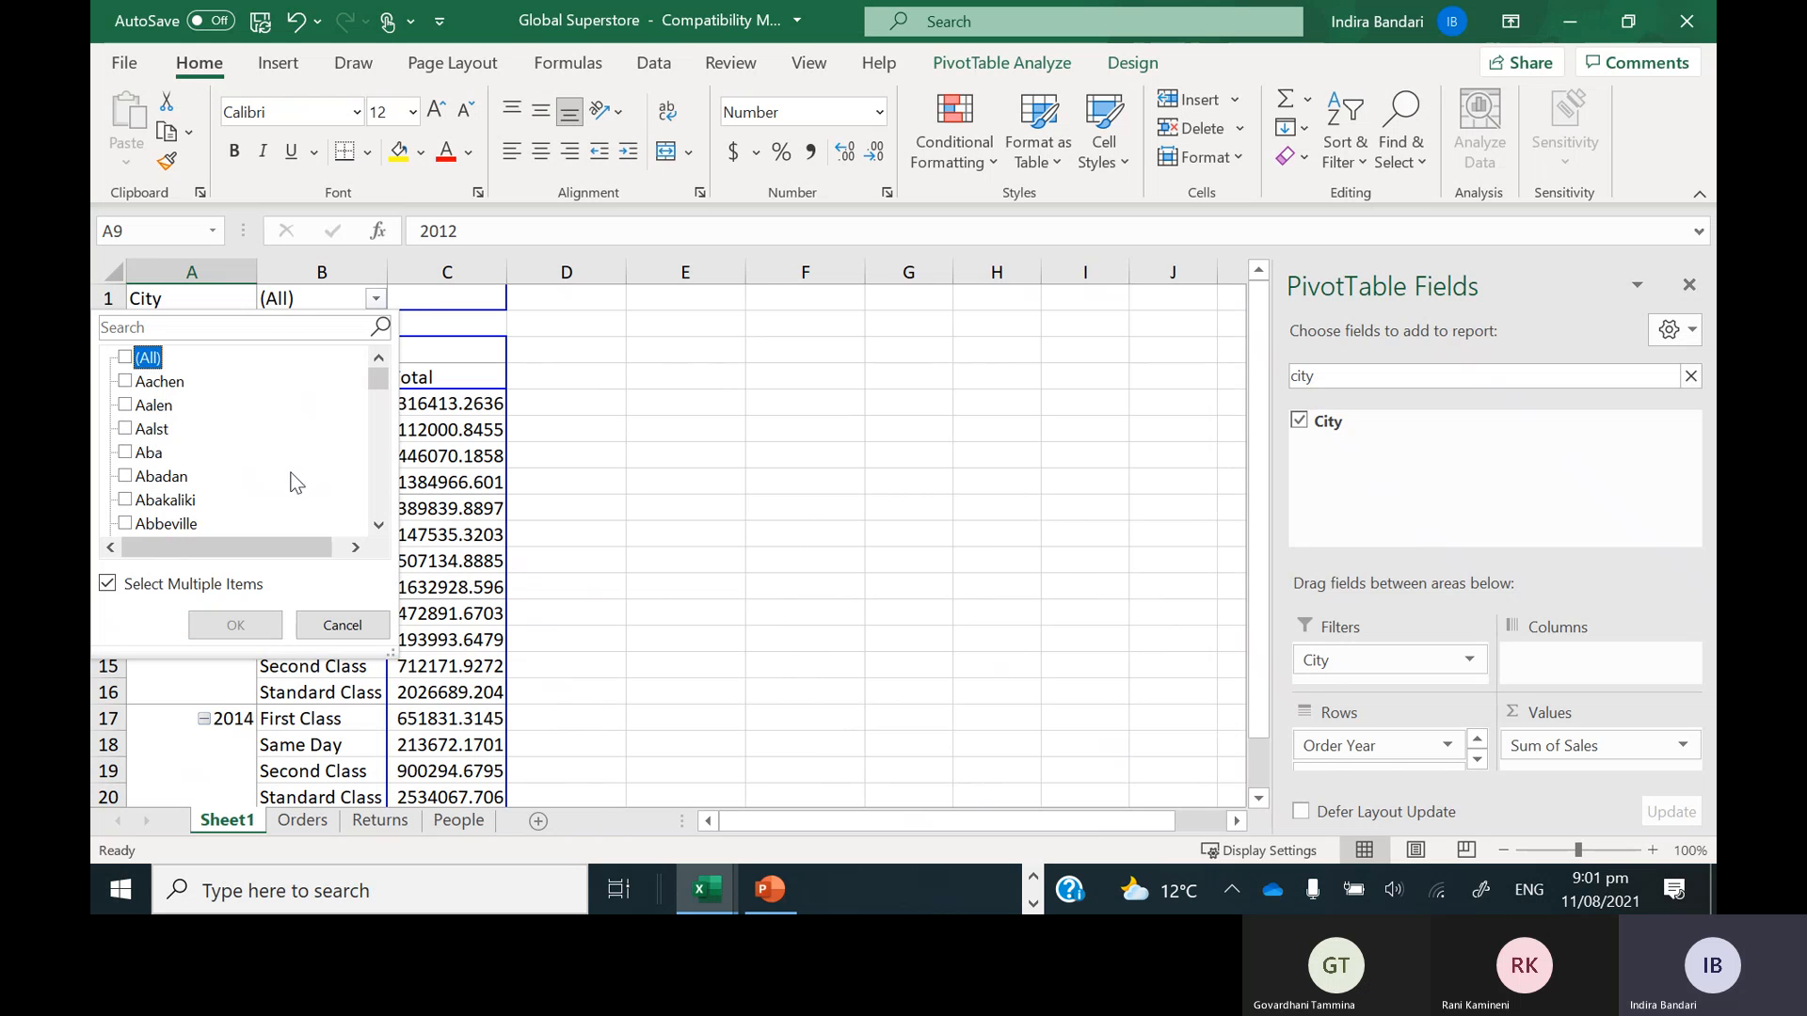
pyautogui.click(268, 330)
pyautogui.write('ham')
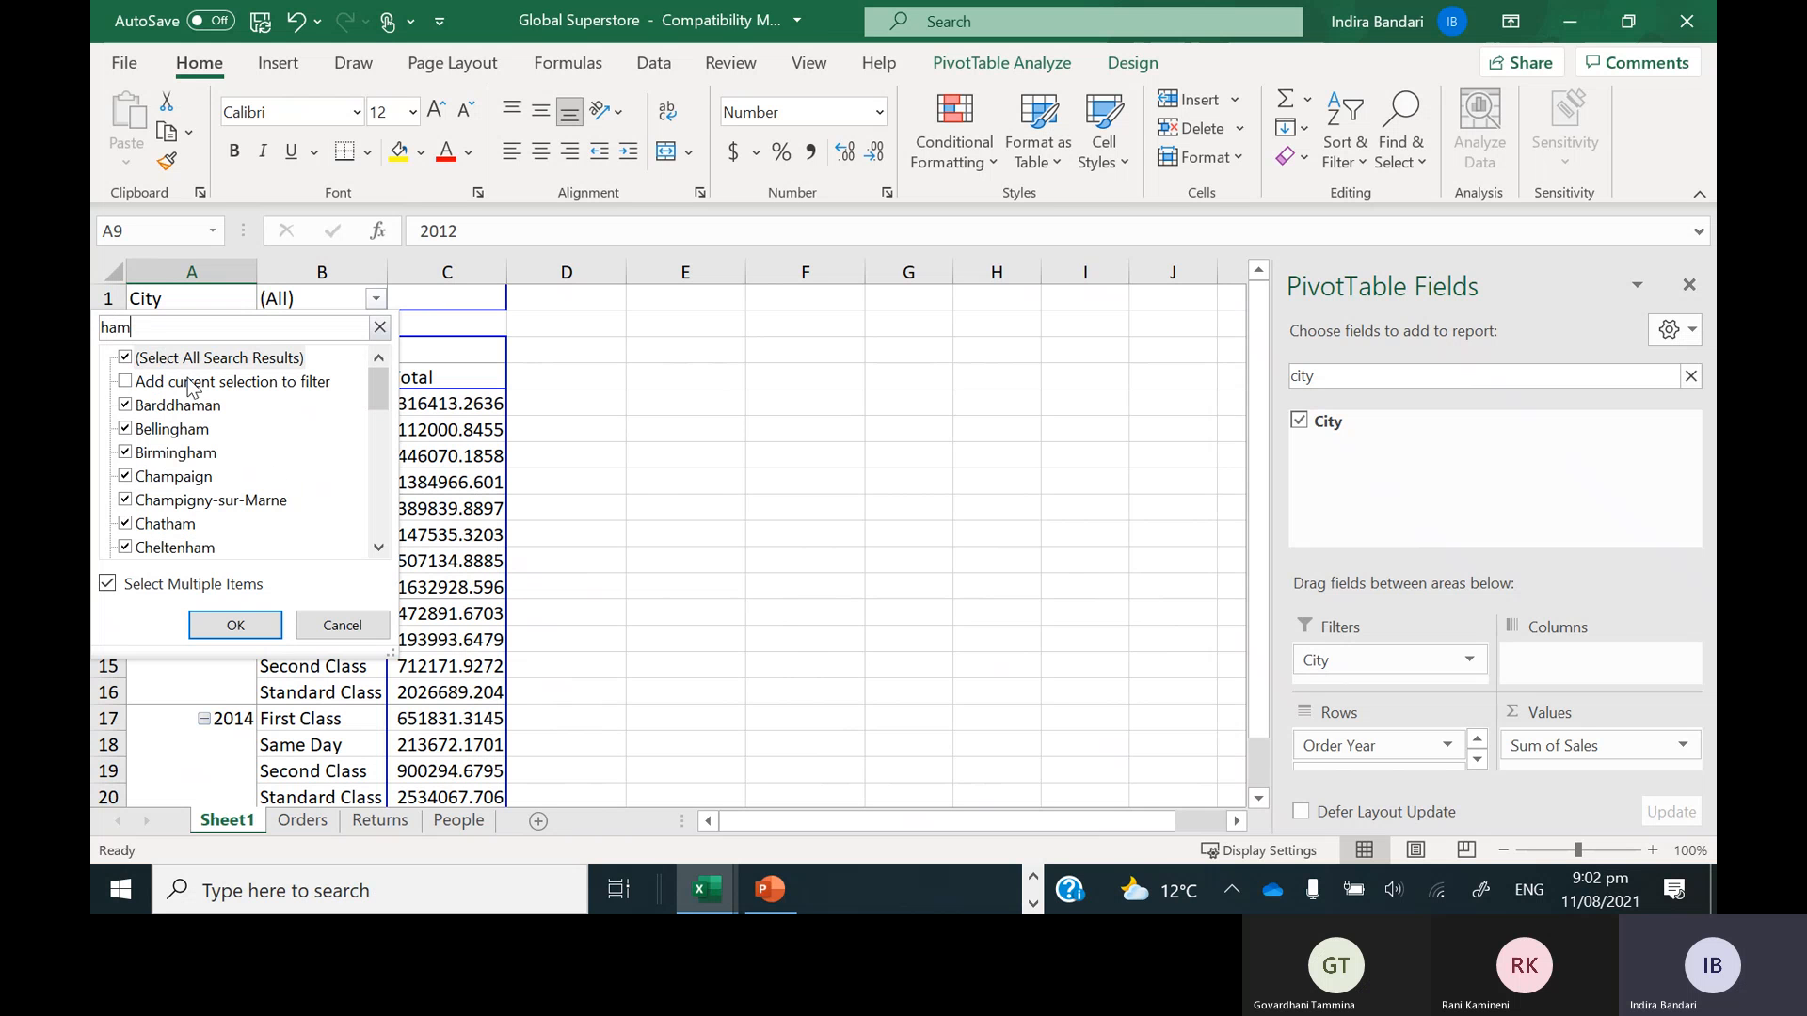
pyautogui.write('il')
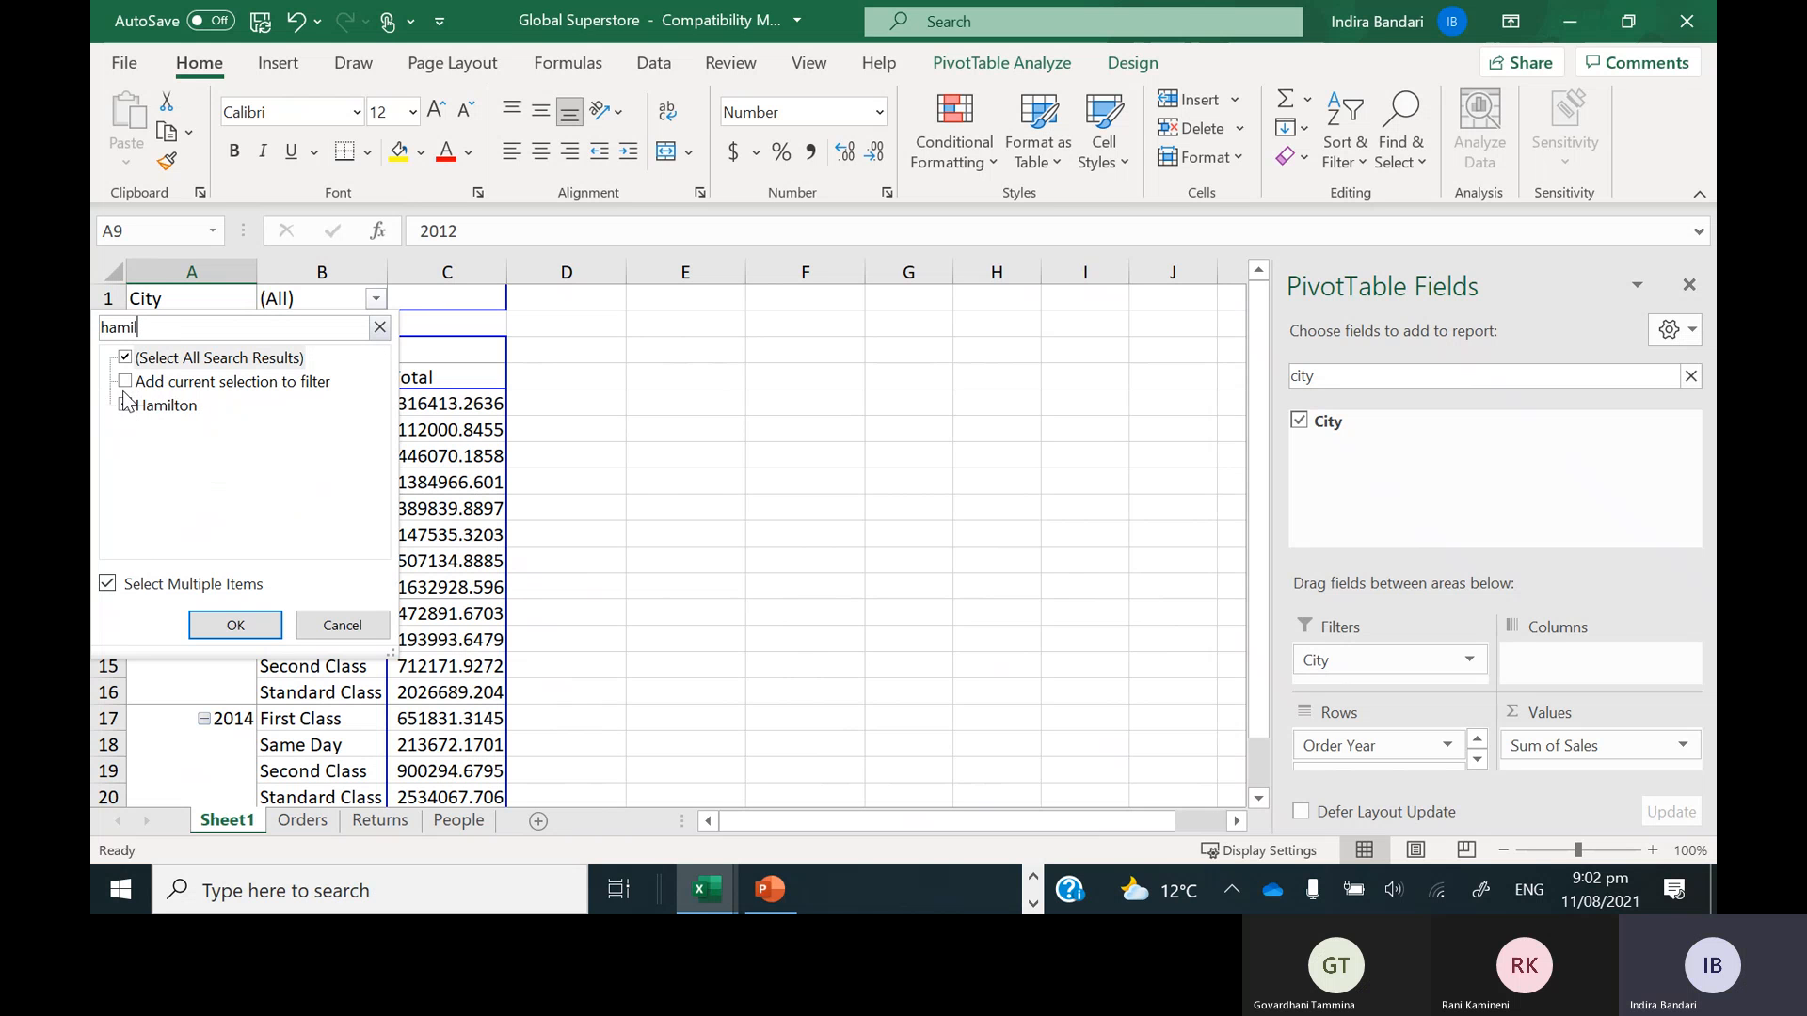
pyautogui.click(126, 407)
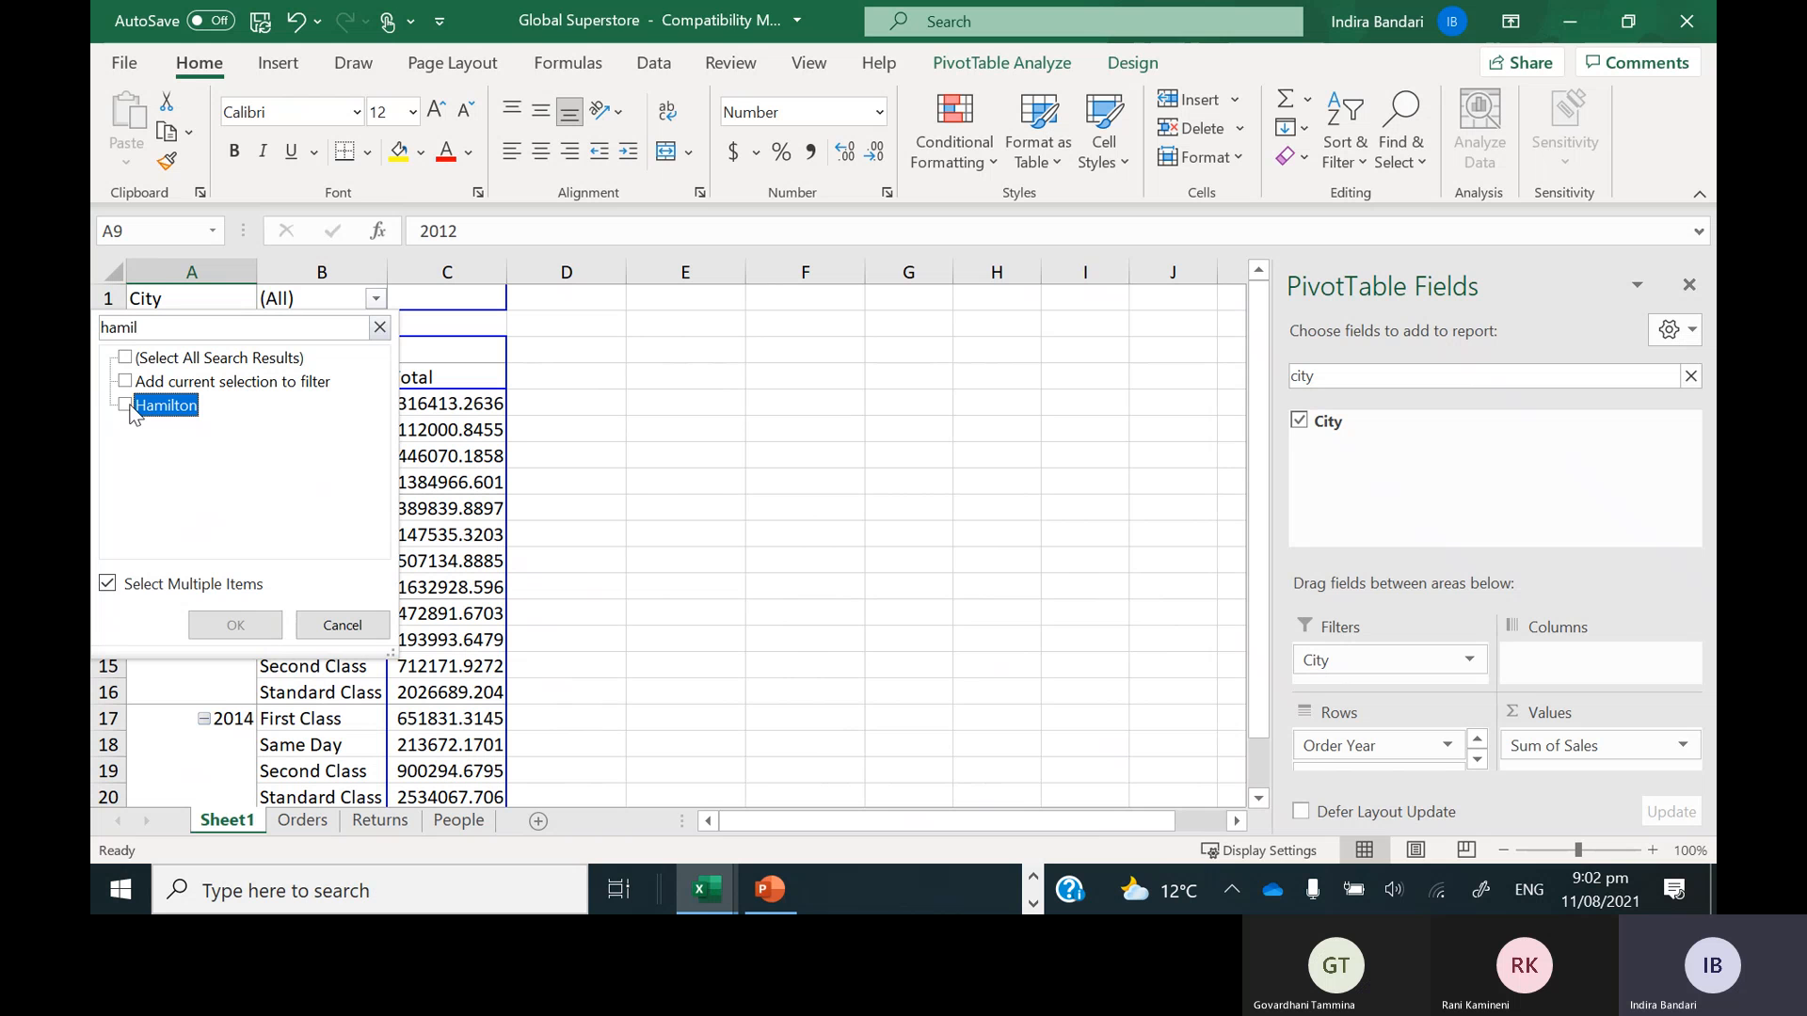
pyautogui.click(126, 407)
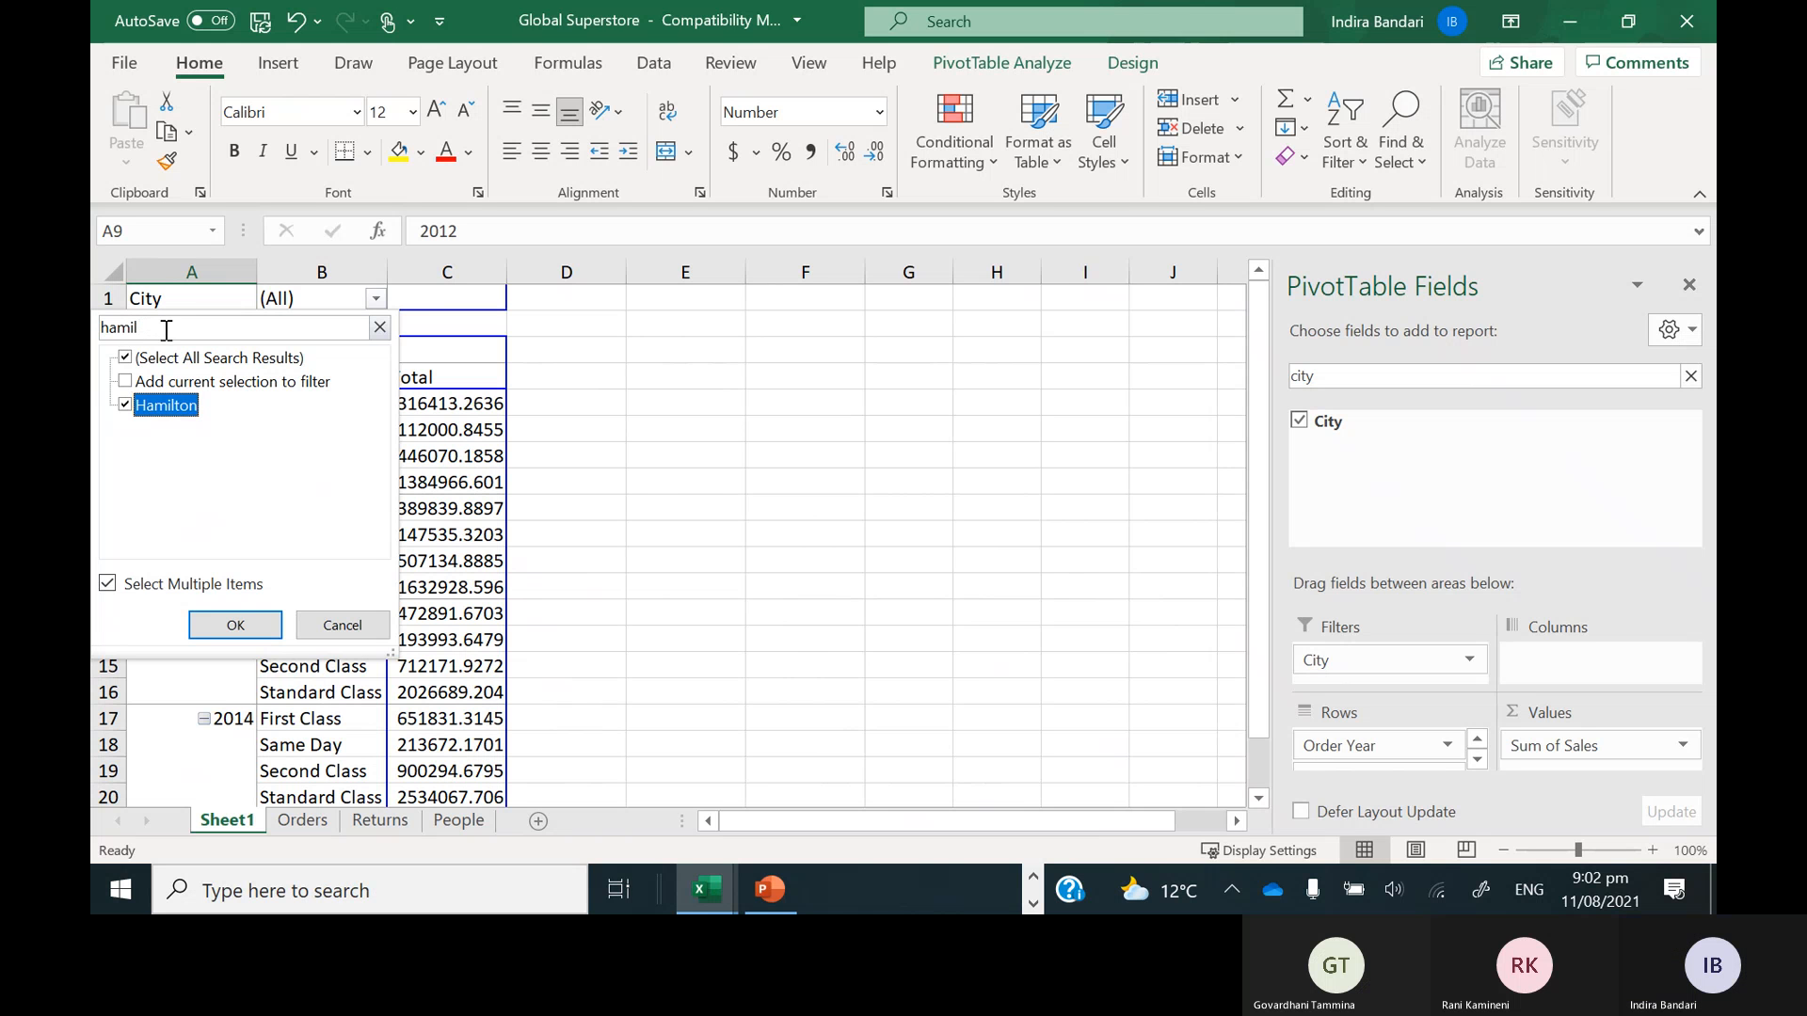
# Search the City filter for "ne" and "new yo", and dismiss the filter list without applying a selection
pyautogui.click(100, 329)
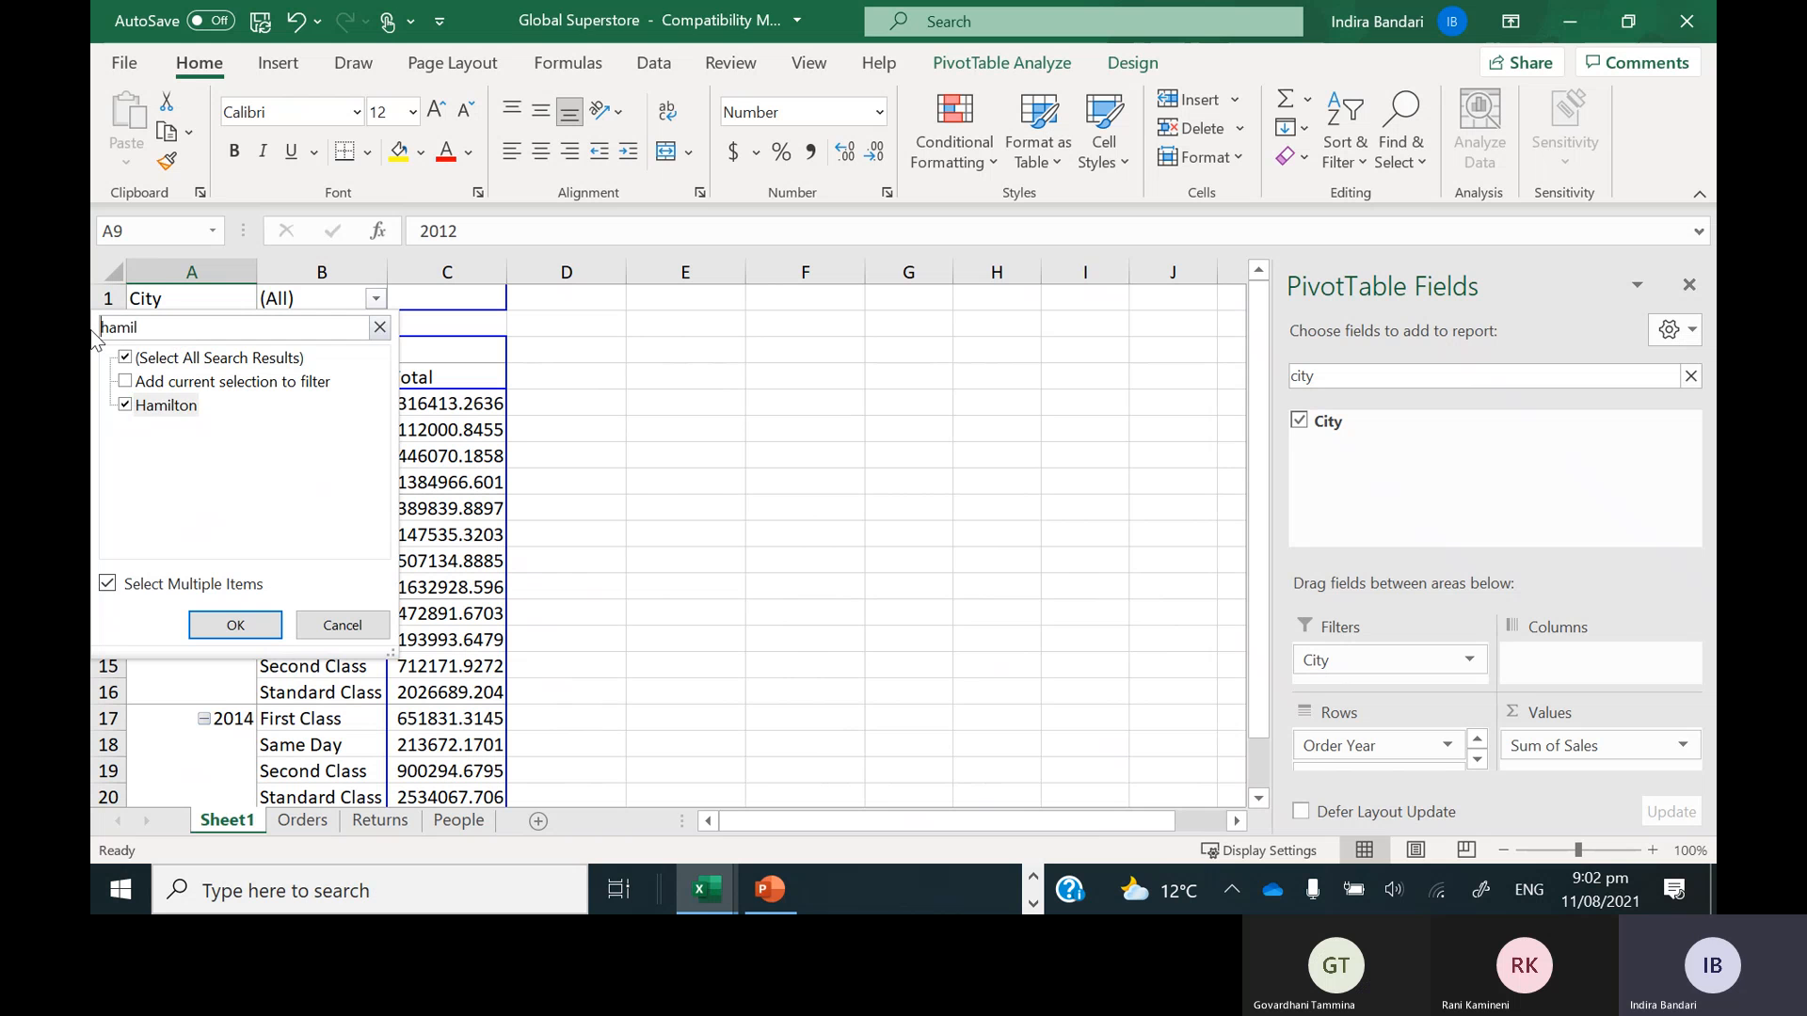
pyautogui.doubleClick(93, 330)
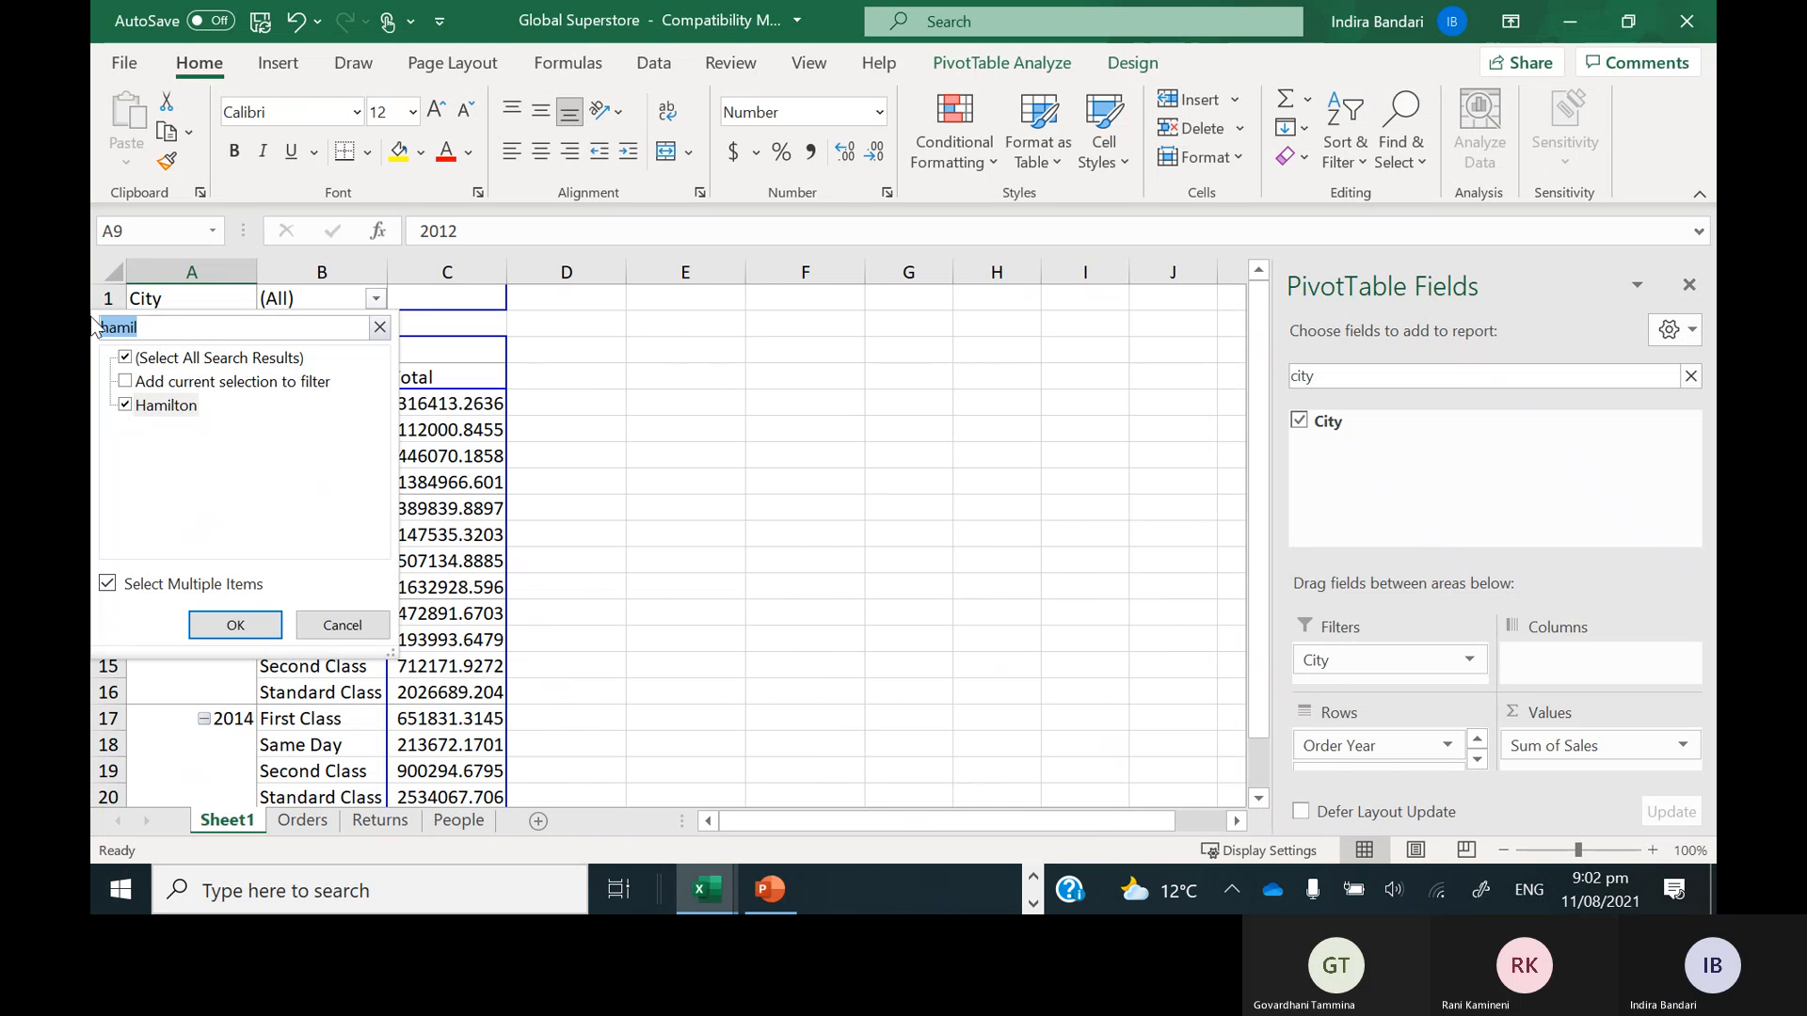
pyautogui.write('ne')
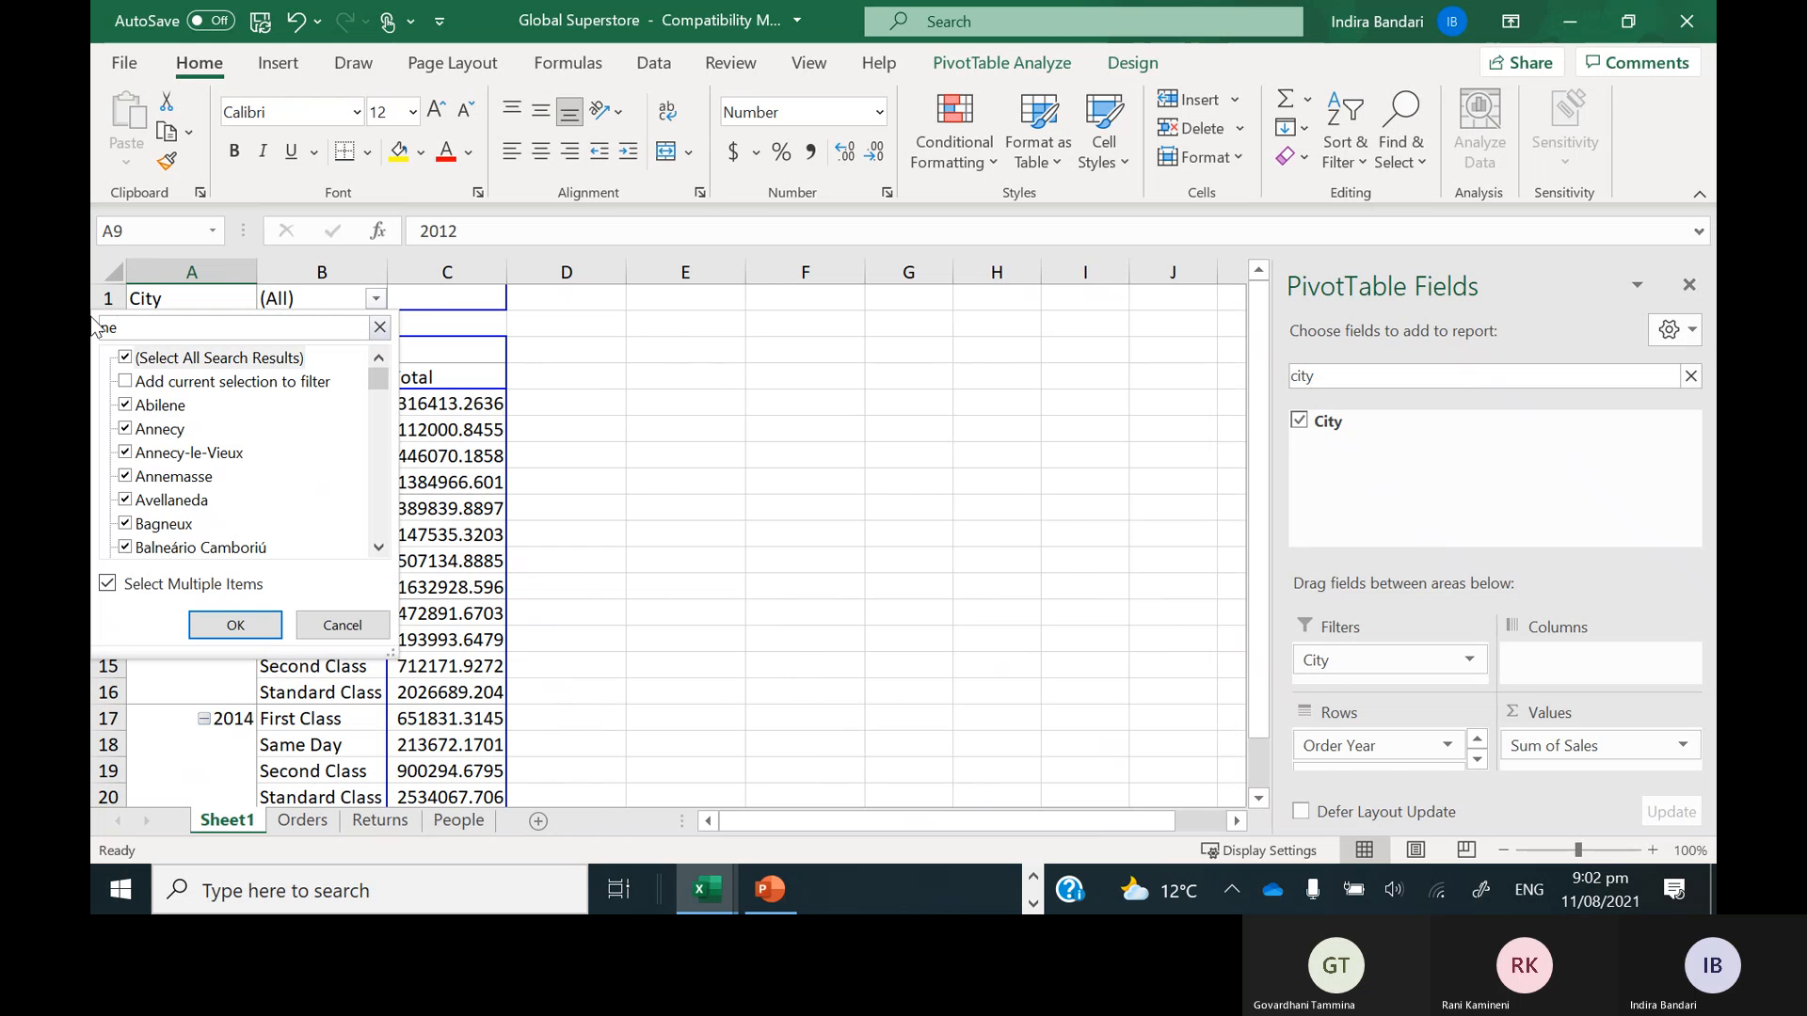
pyautogui.click(126, 358)
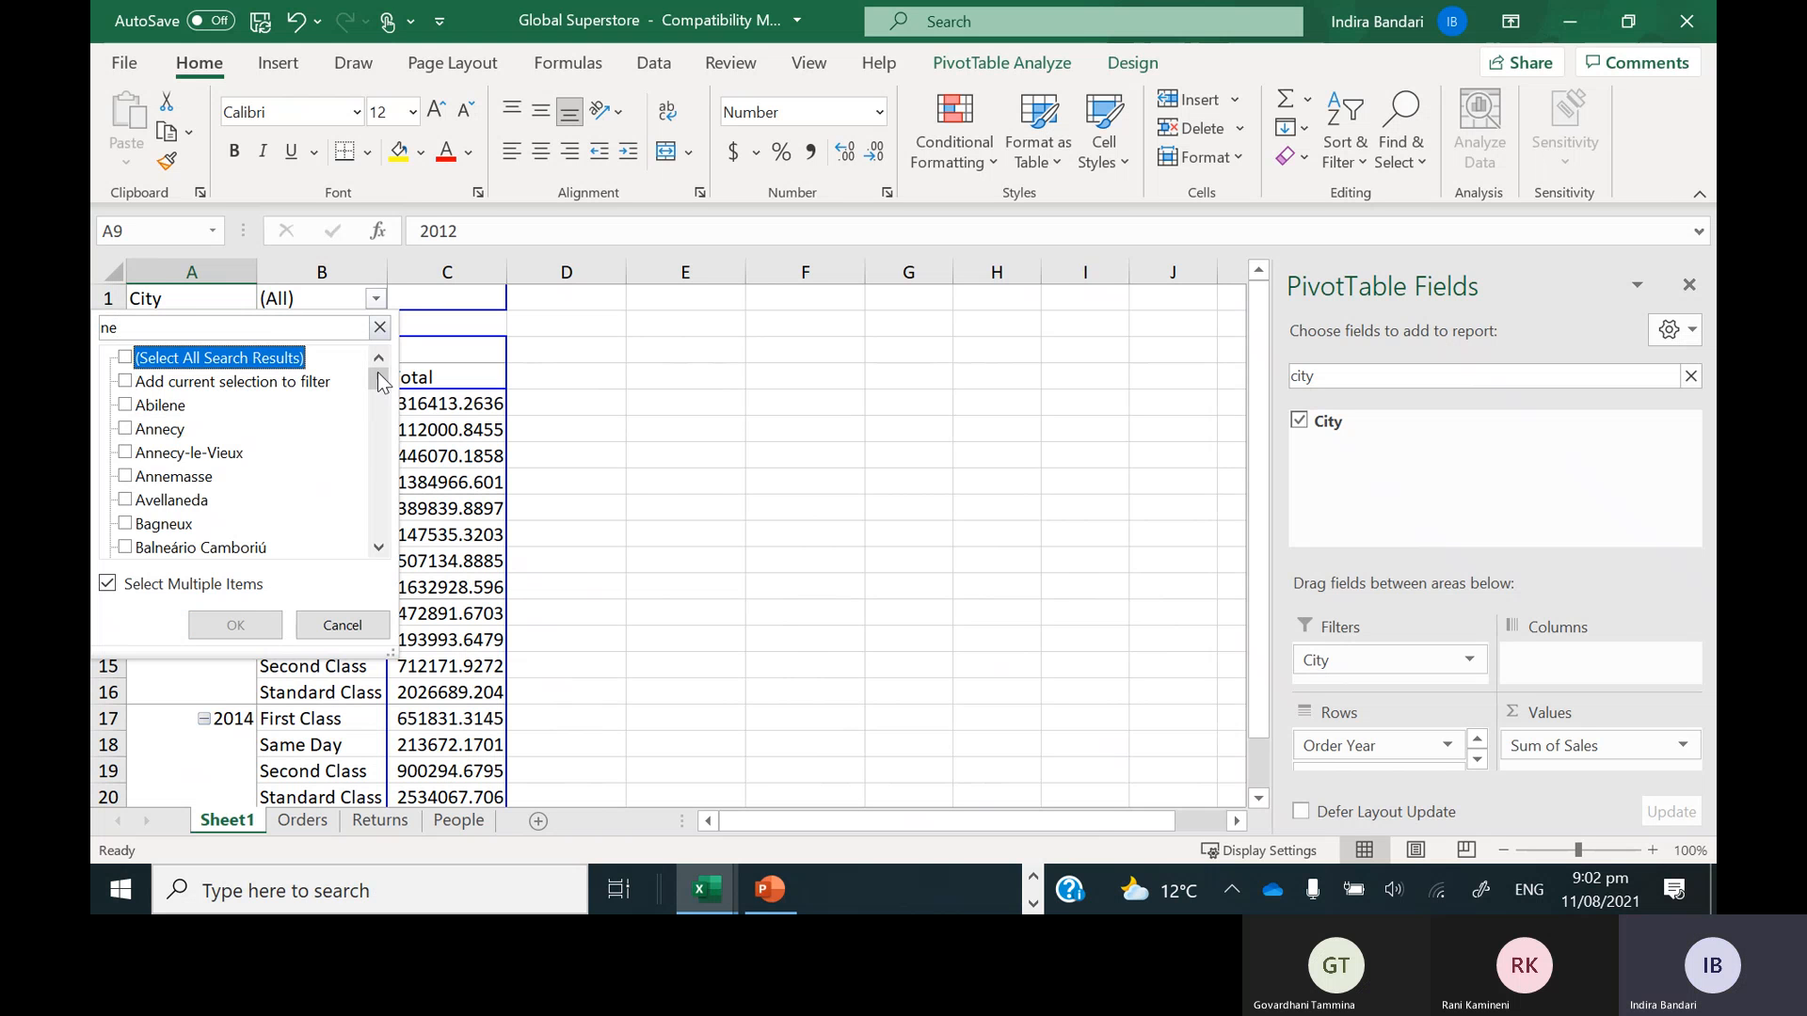
pyautogui.moveTo(380, 370); pyautogui.dragTo(376, 422)
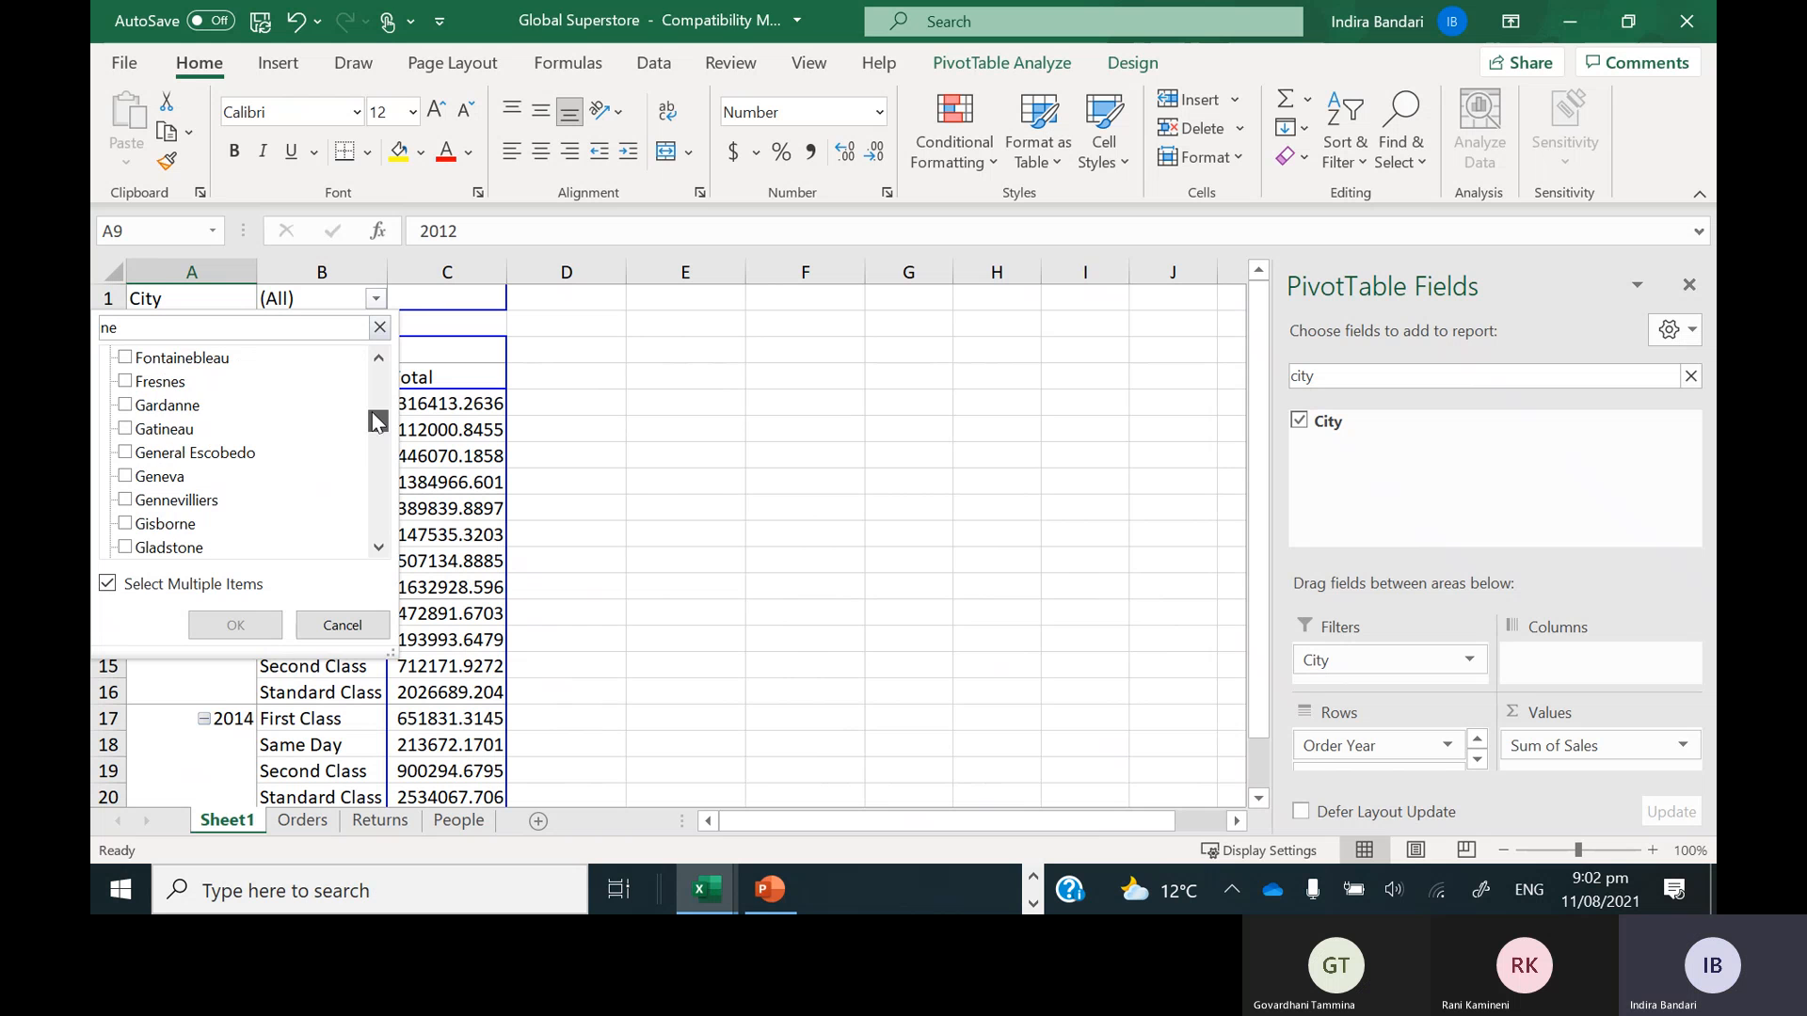
pyautogui.click(286, 330)
pyautogui.write('new')
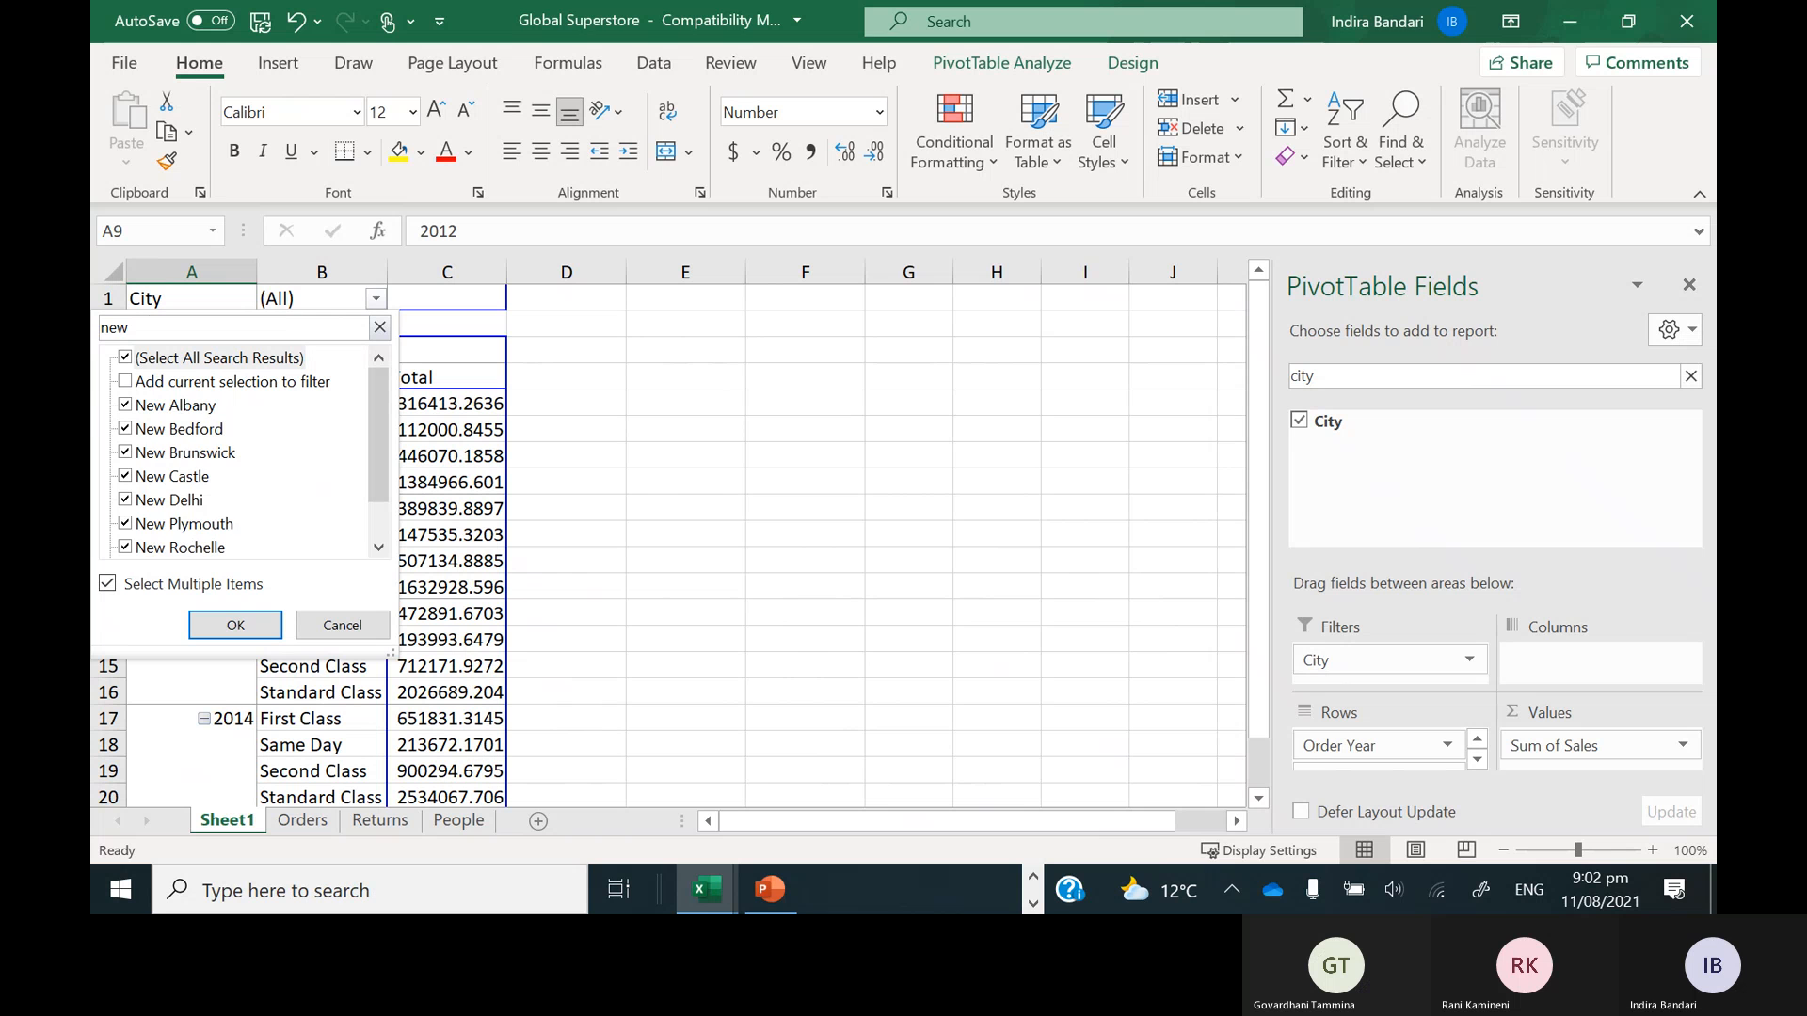
pyautogui.write(' yo')
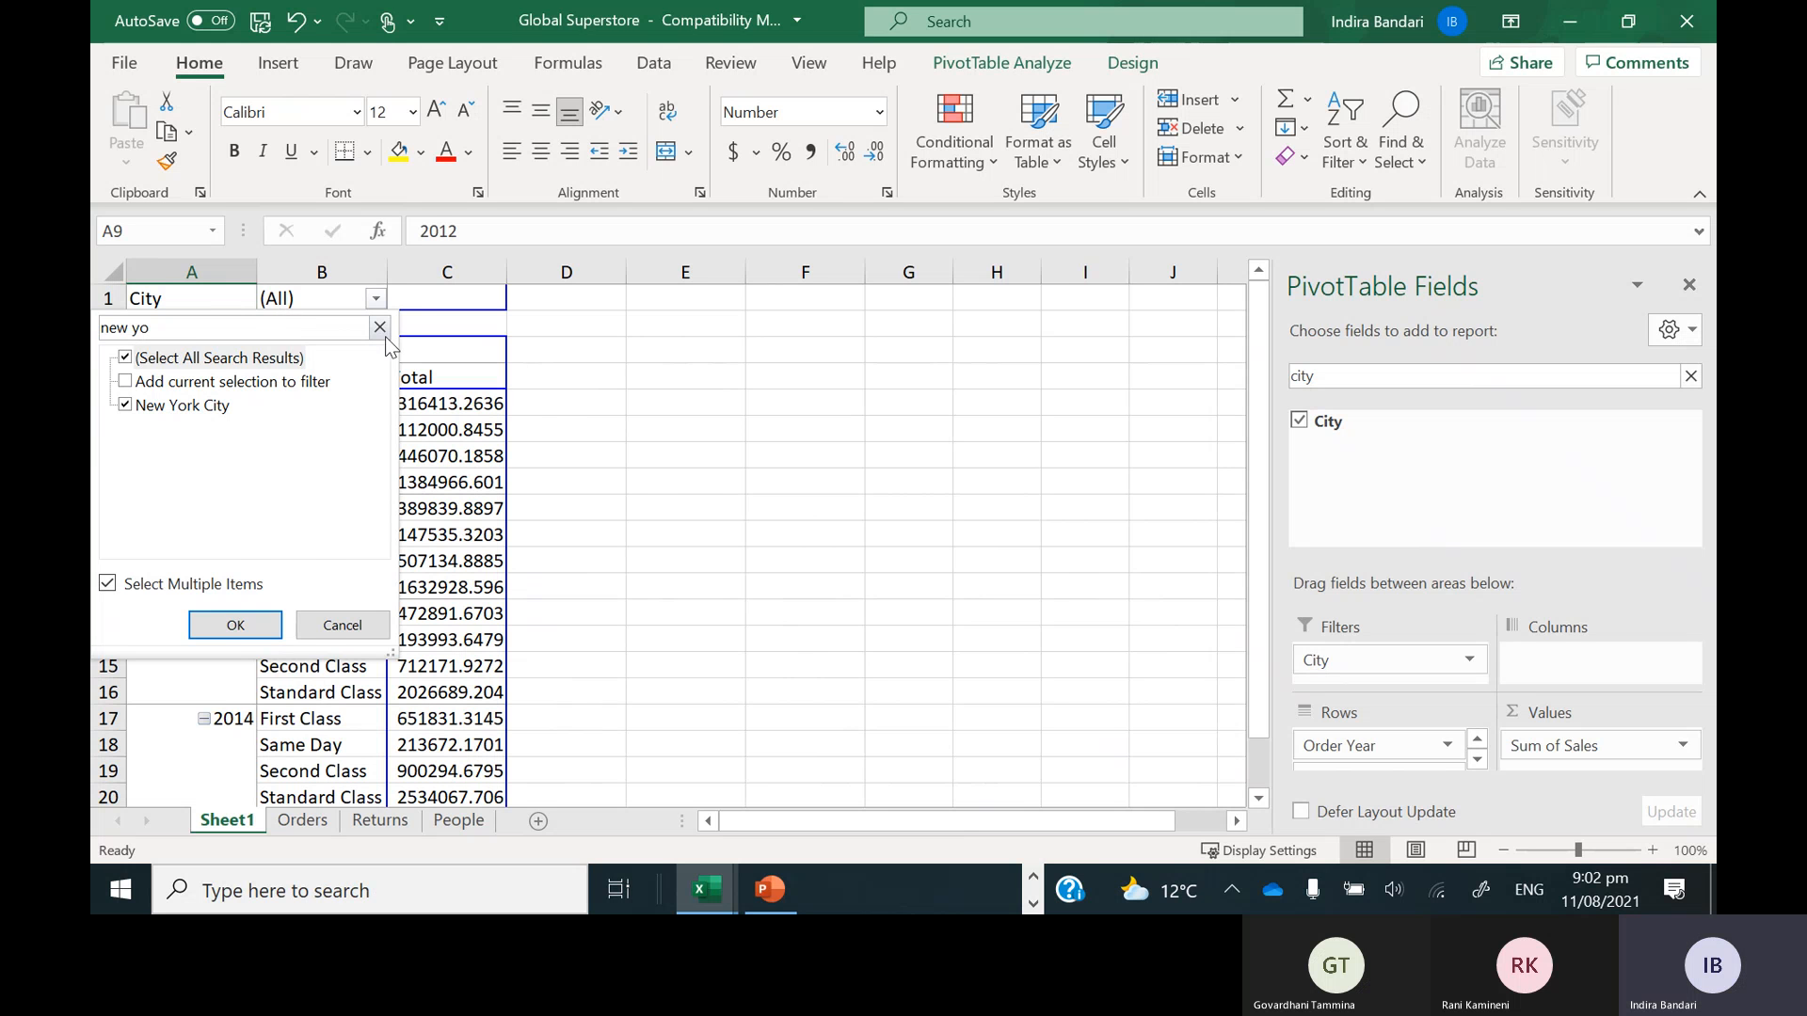
pyautogui.click(579, 407)
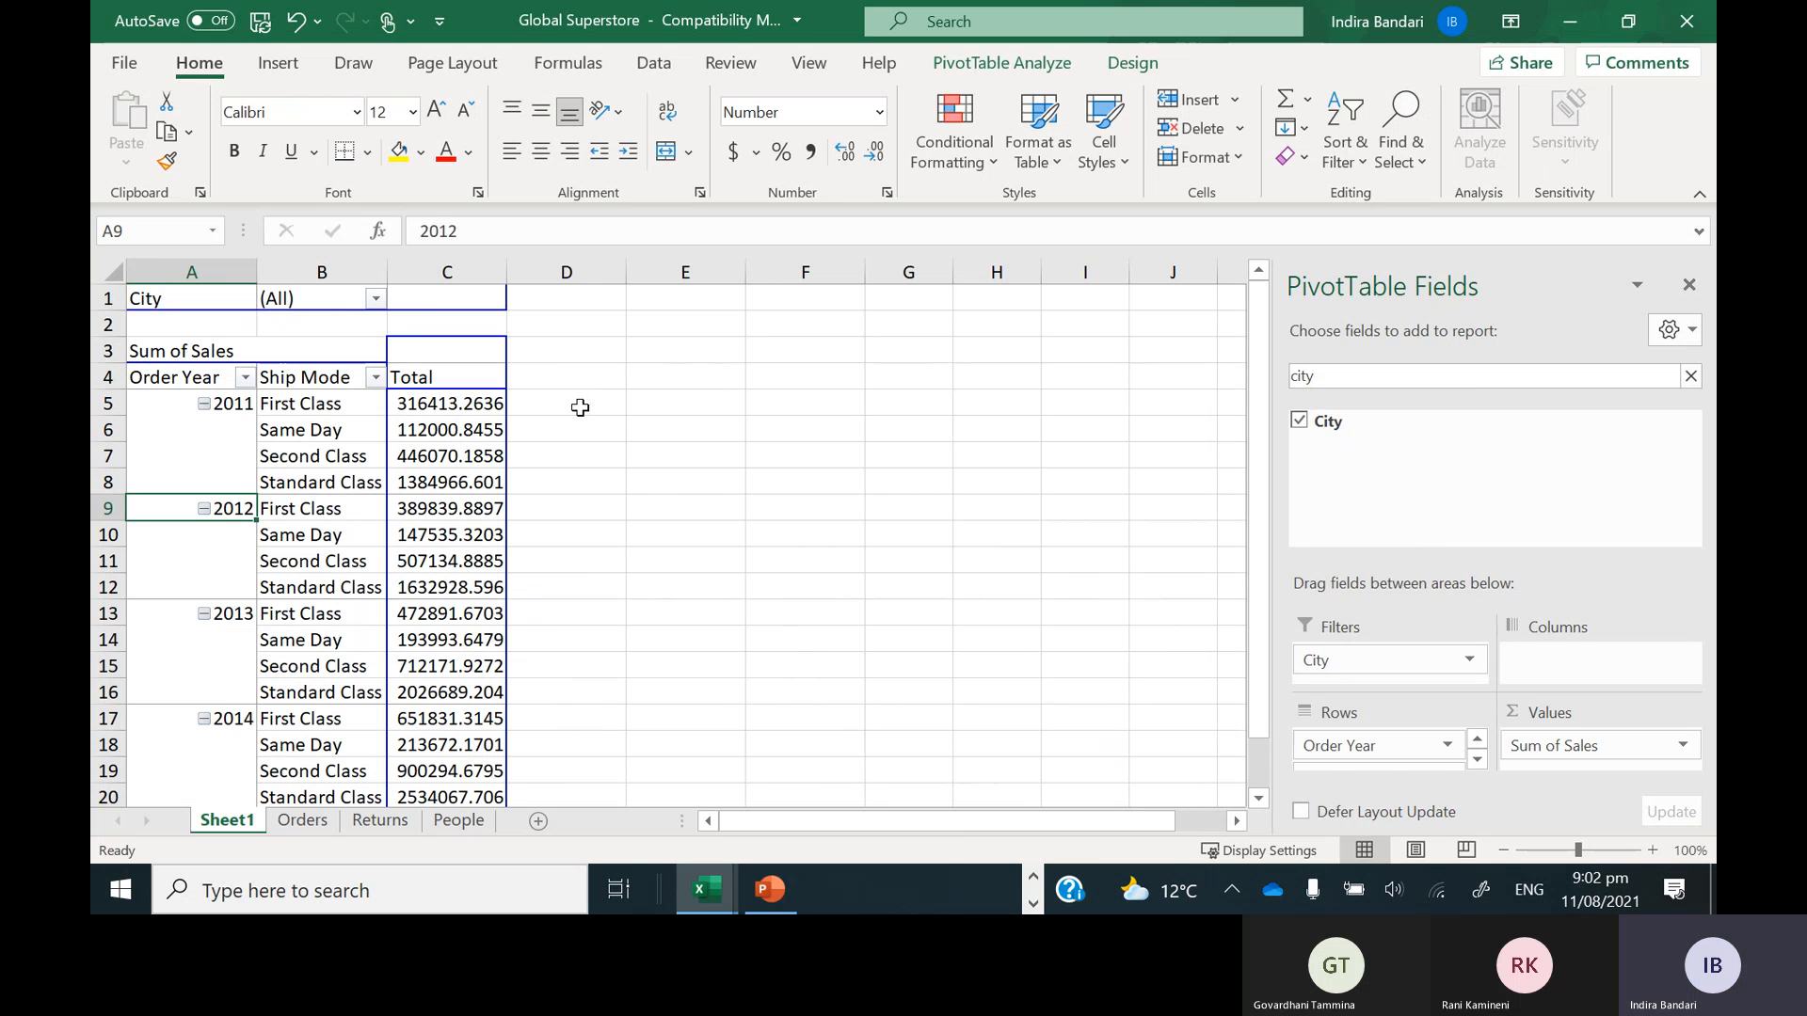
# Go to the Orders sheet and insert a new blank worksheet after it
pyautogui.click(308, 824)
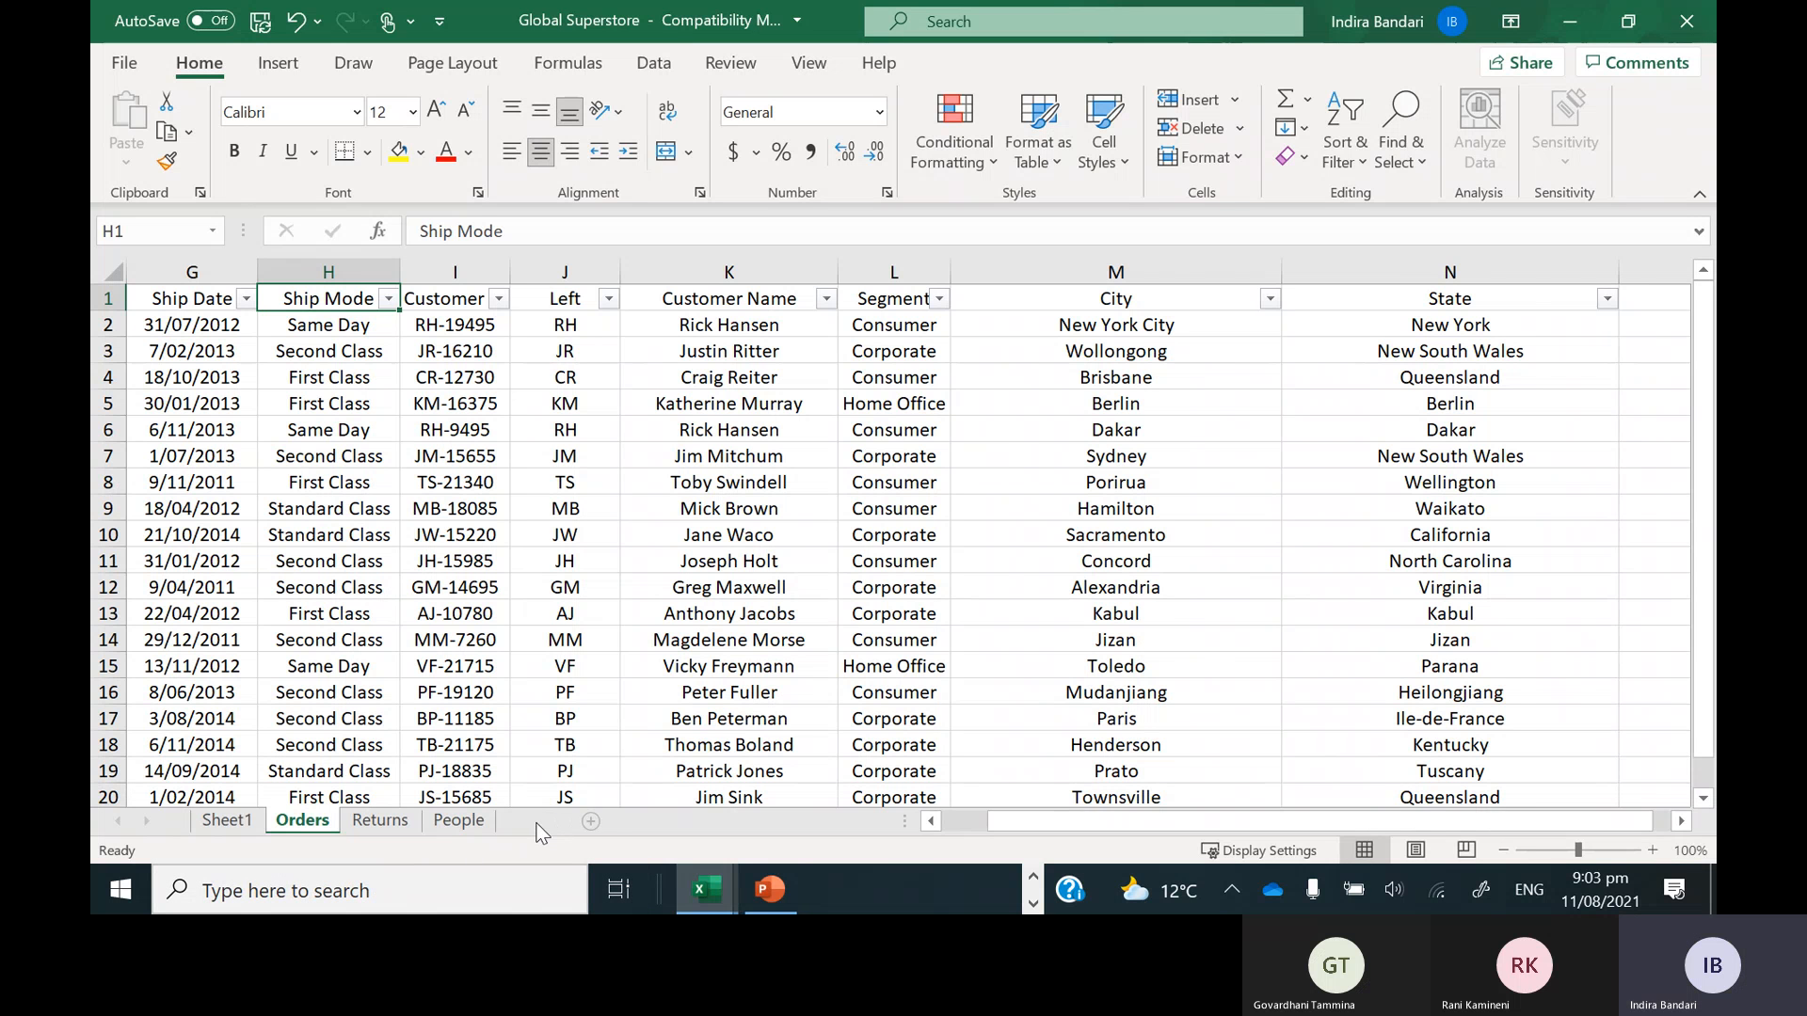
pyautogui.click(537, 821)
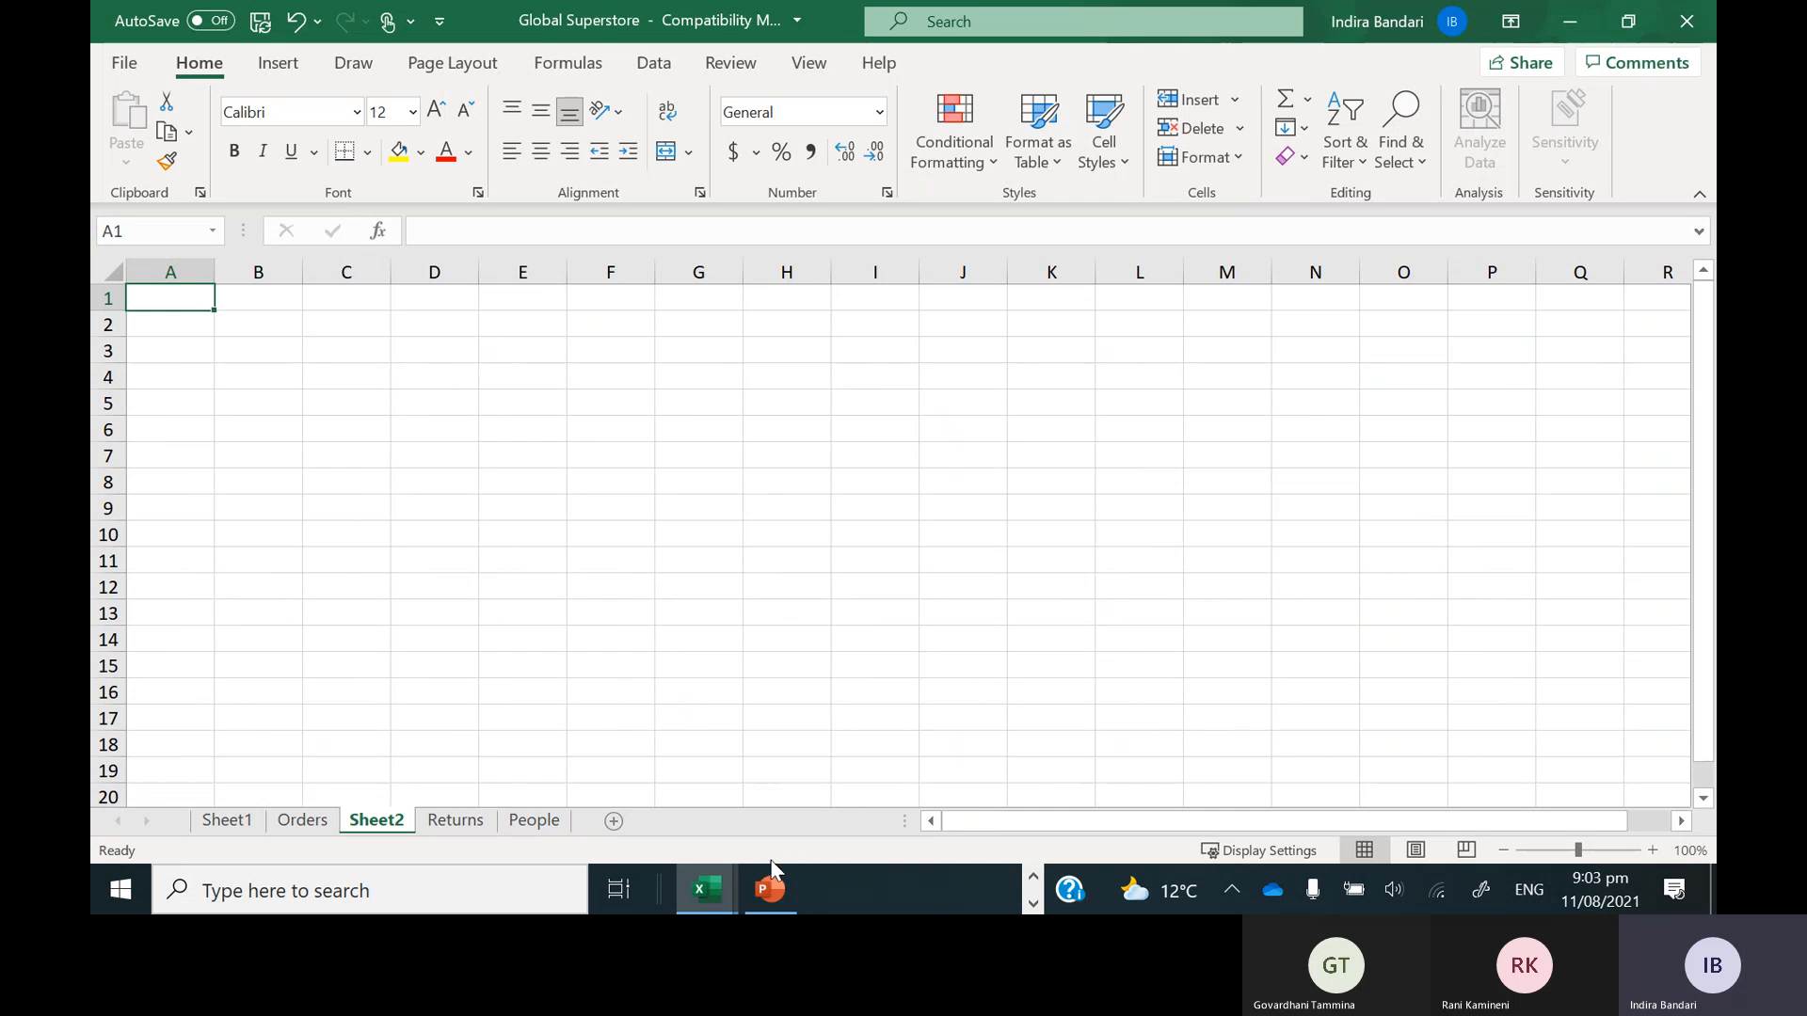
# Switch to PowerPoint and select slide 8, Named Ranges, in the Excel Course intermediate presentation
pyautogui.click(770, 889)
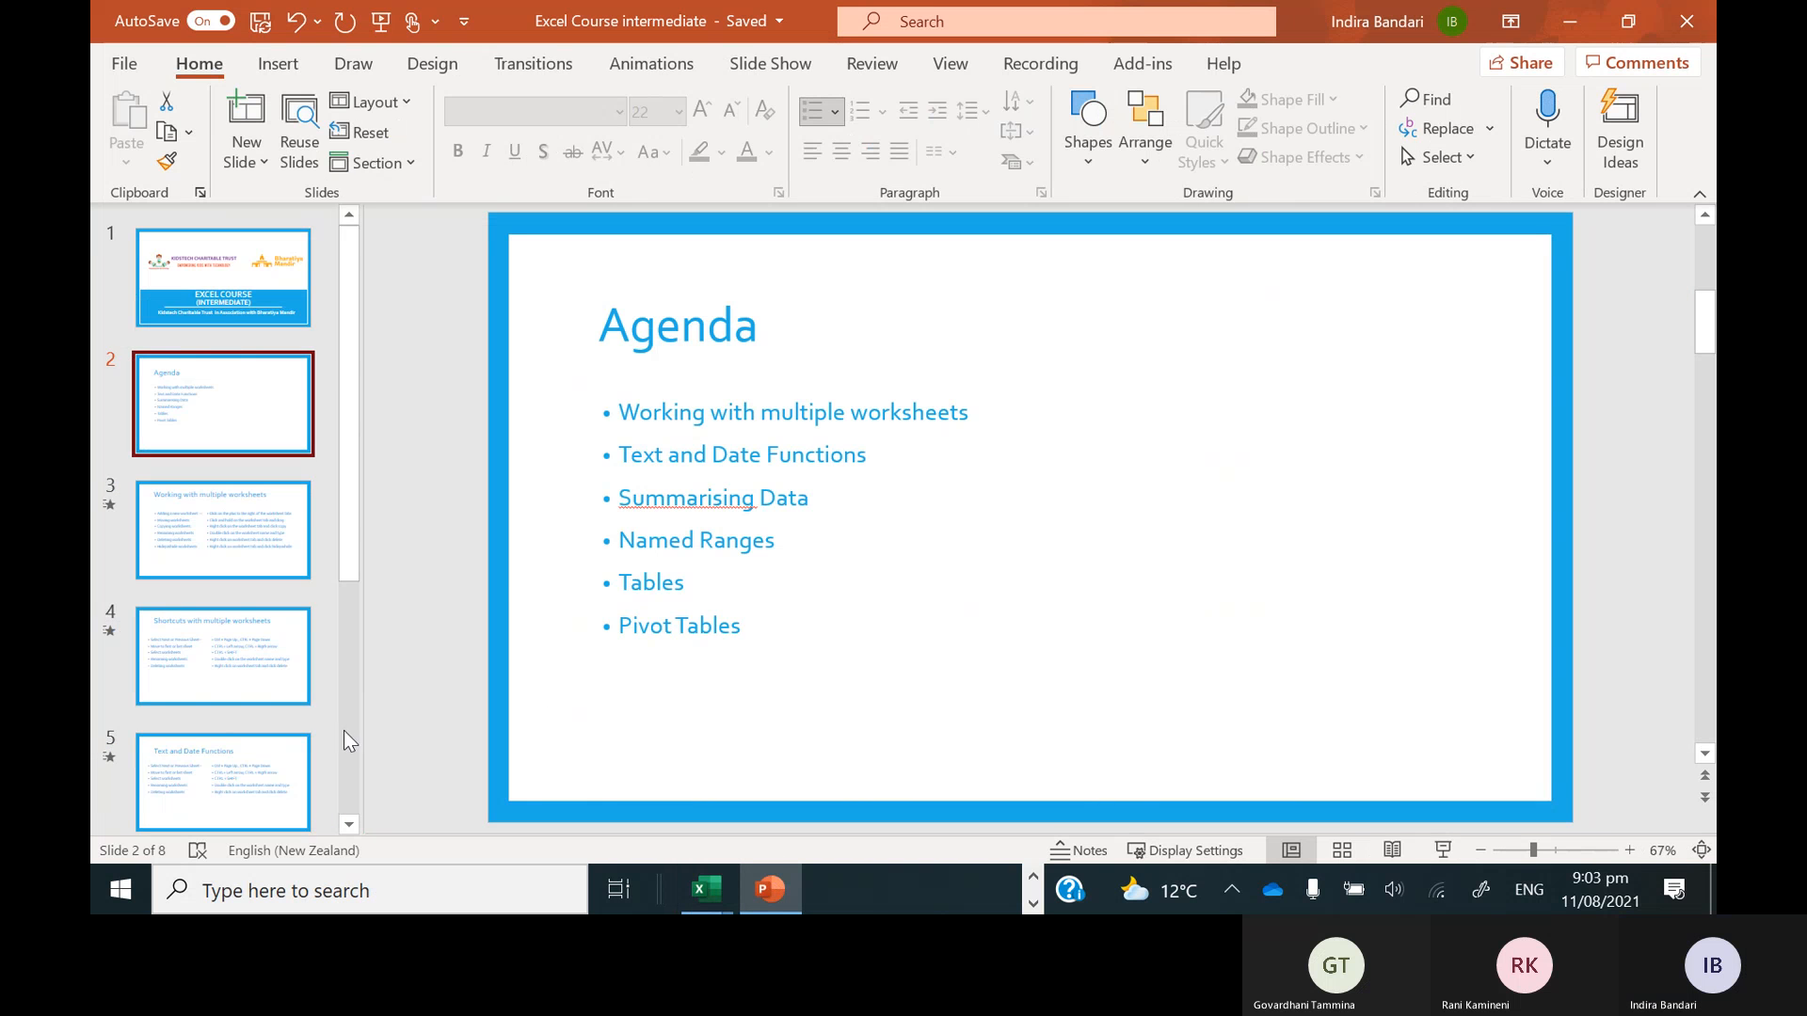
pyautogui.scroll(-5, 343, 732)
pyautogui.click(252, 748)
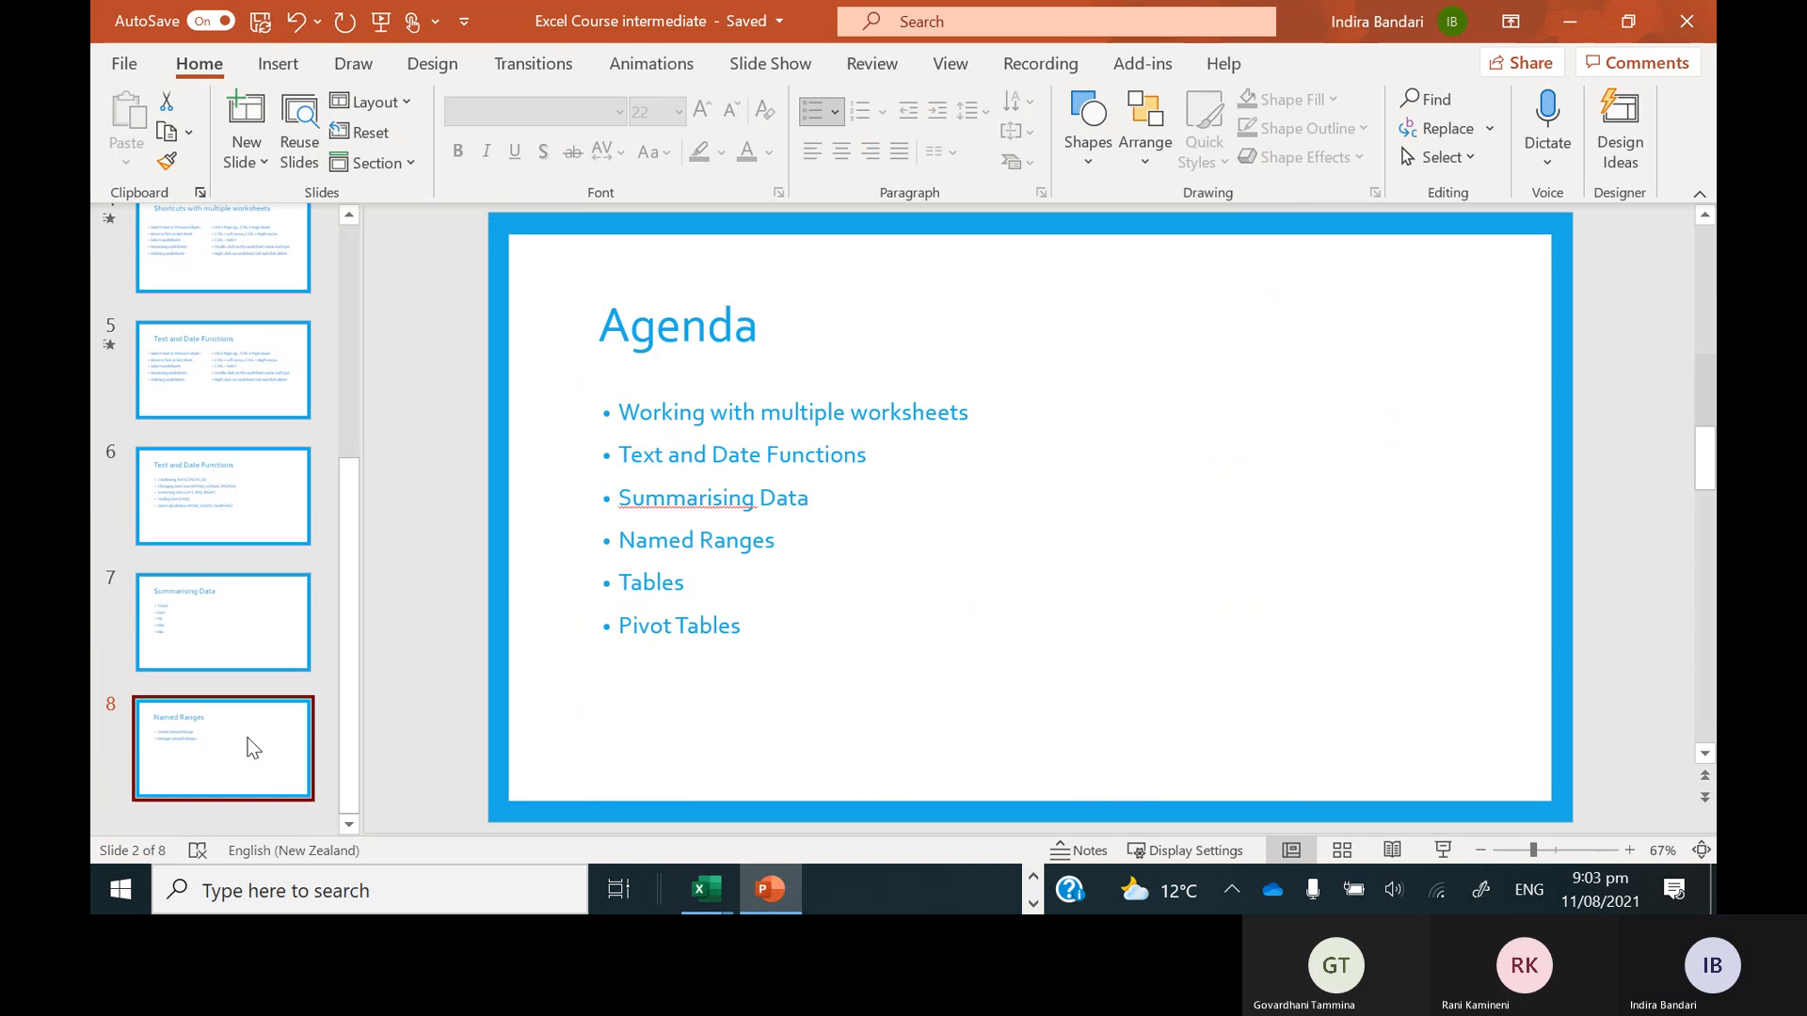